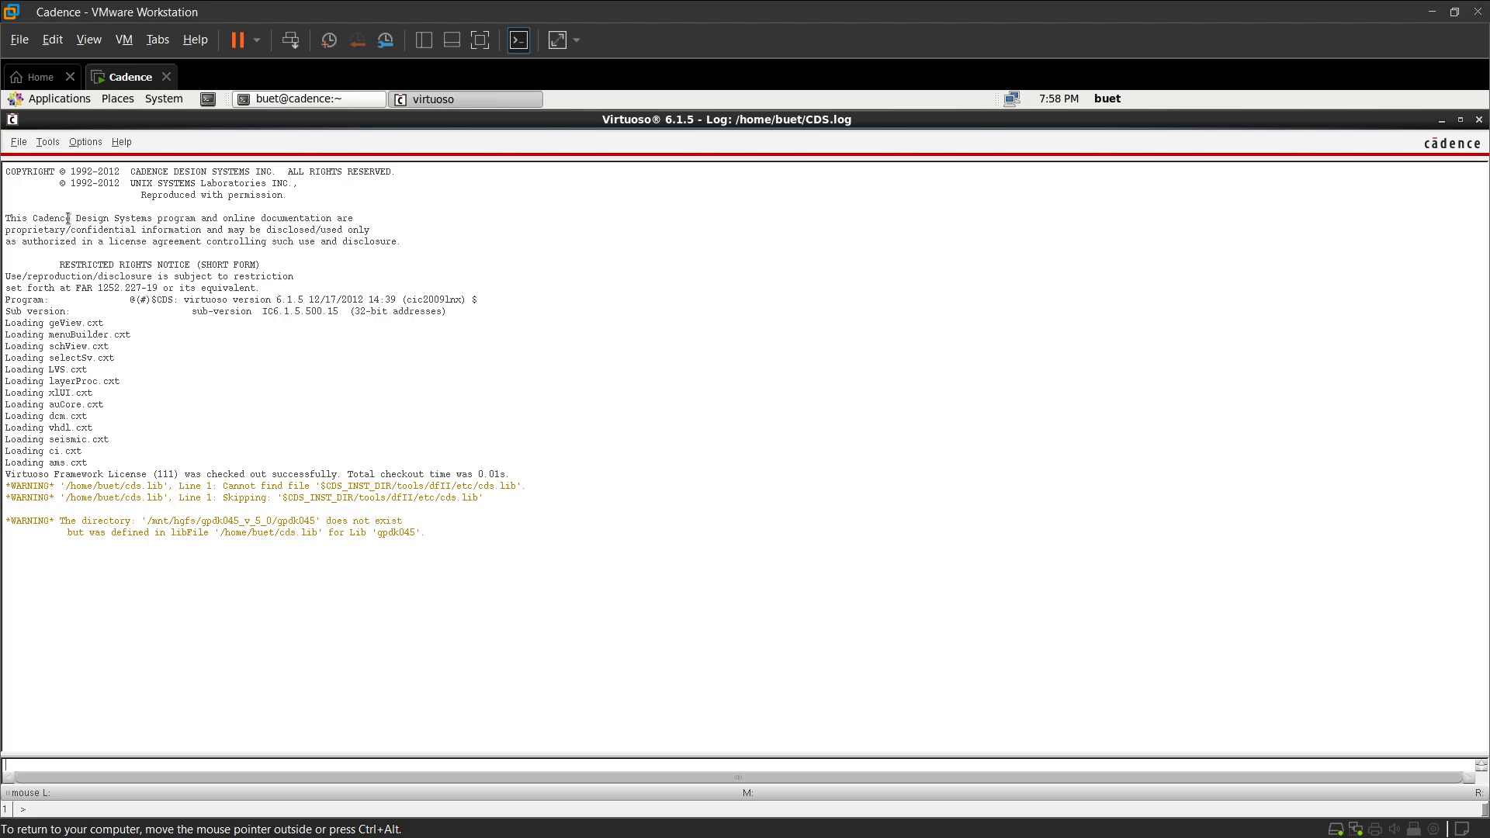
- Create a new schematic cellview named nmosy in the youtube library and enlarge its editor window
left_click(18, 145)
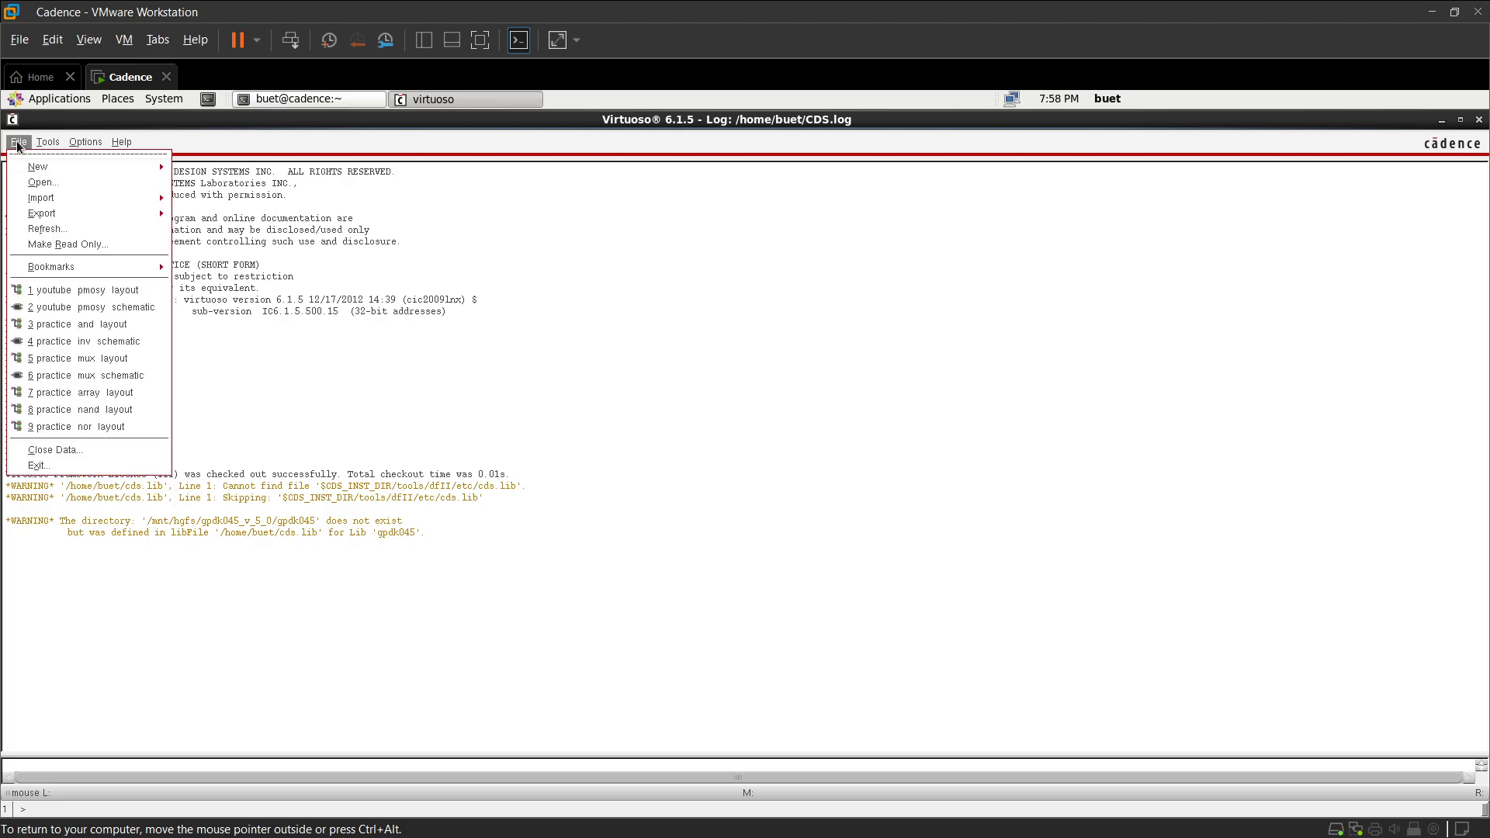
mouse_move(61, 170)
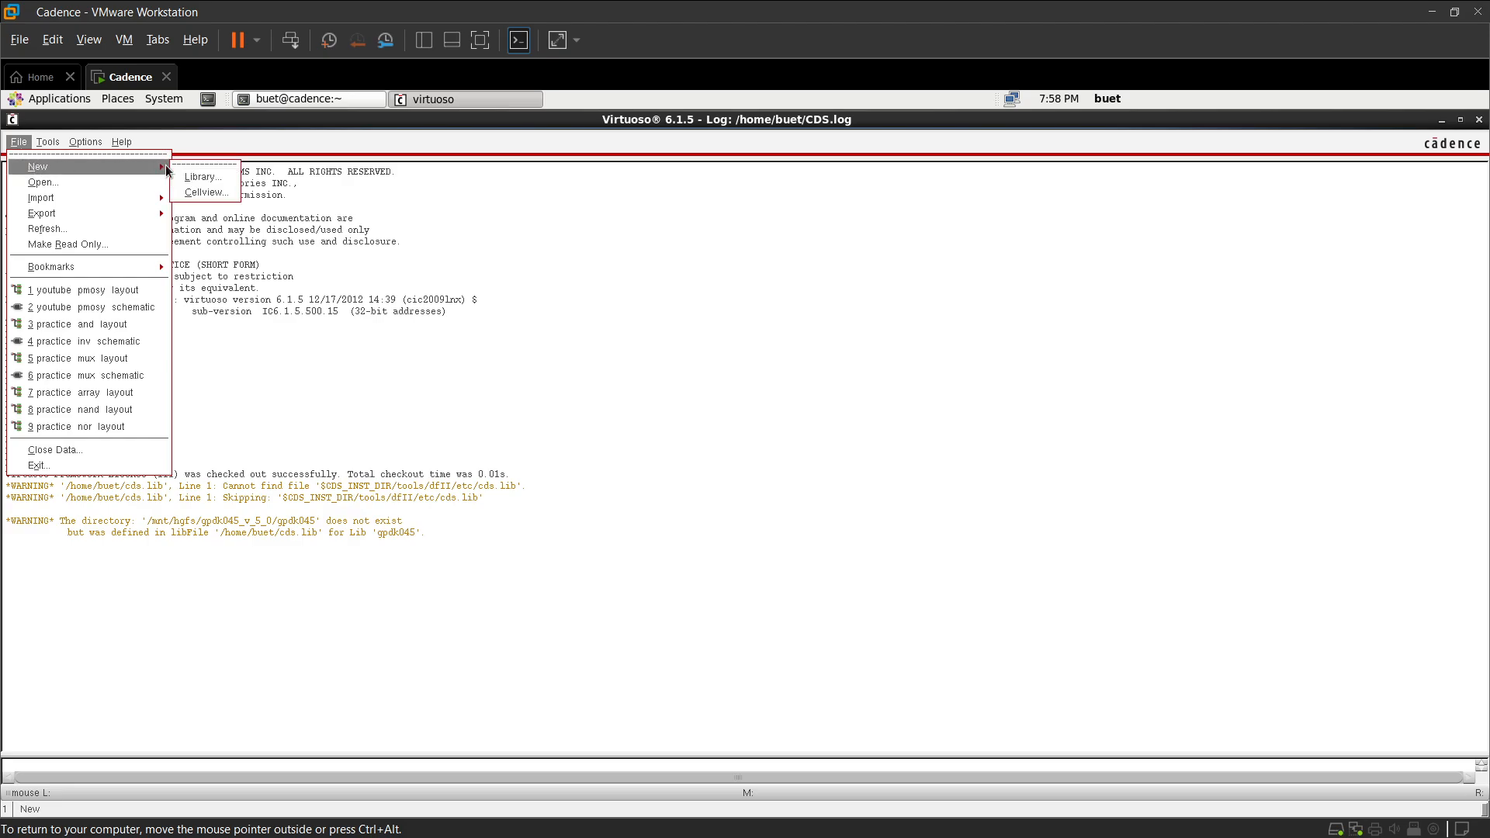
left_click(203, 192)
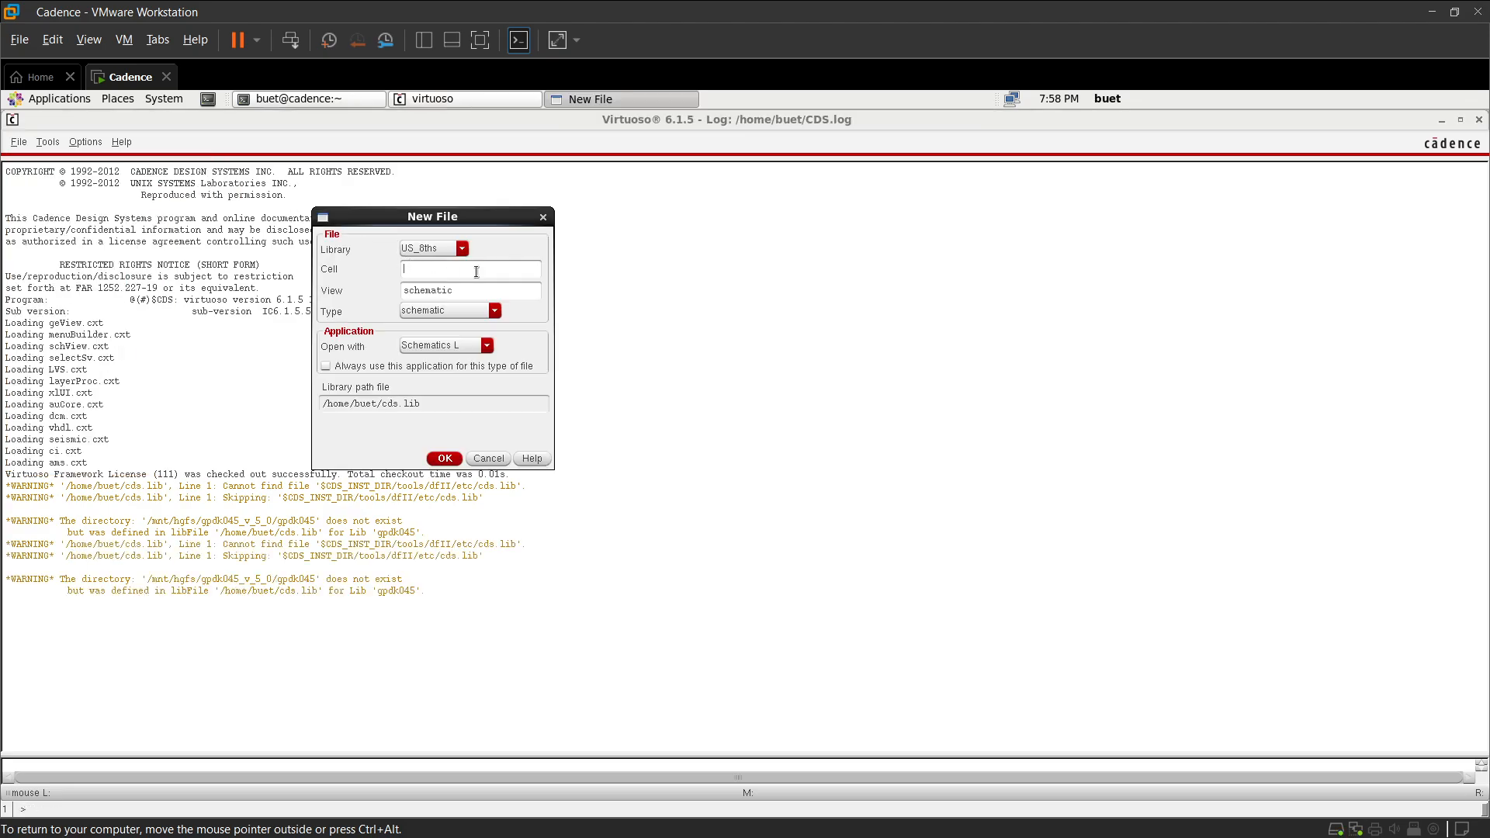
left_click(462, 248)
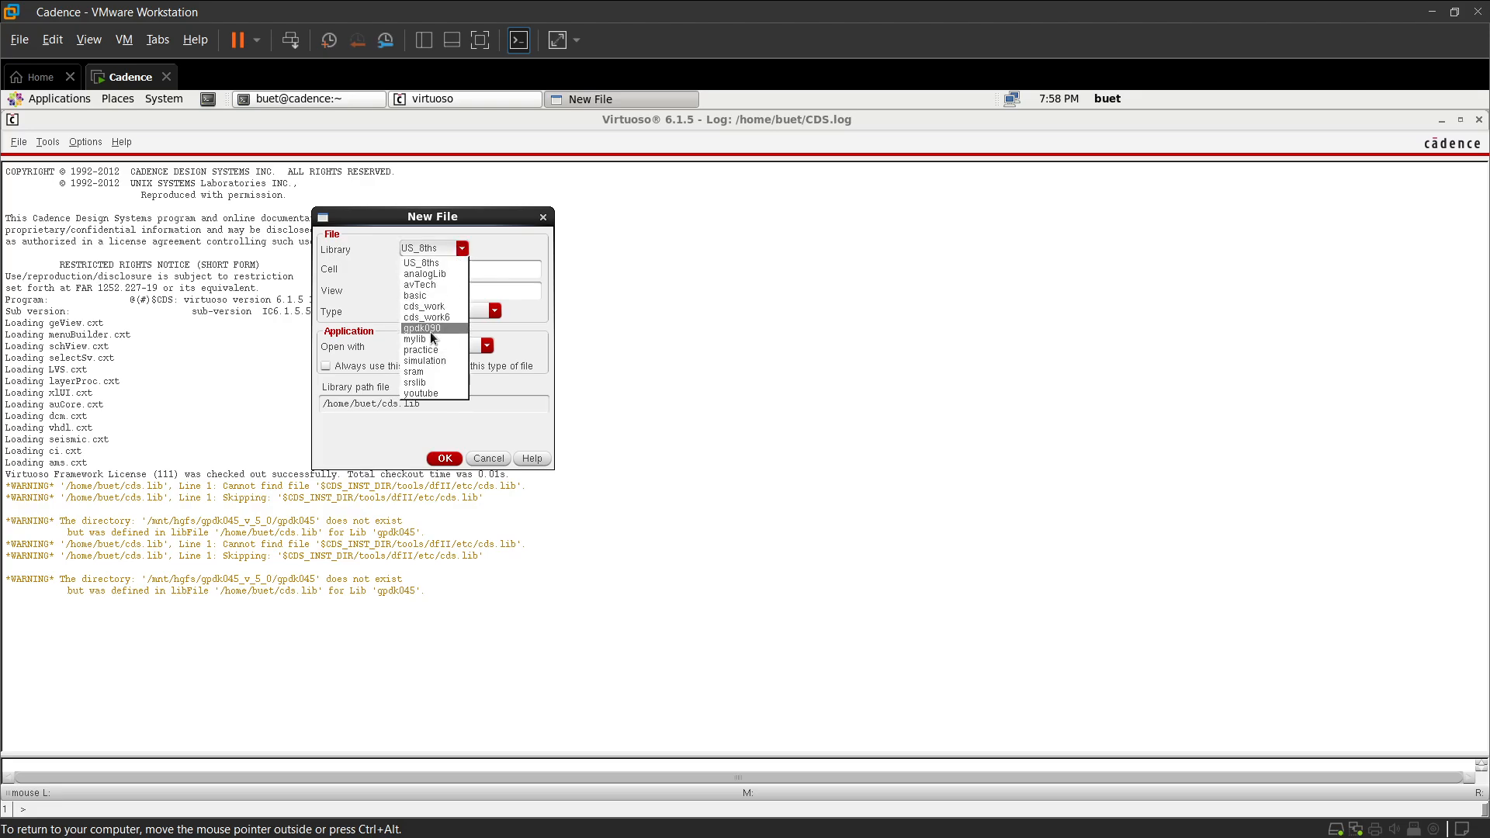
left_click(426, 394)
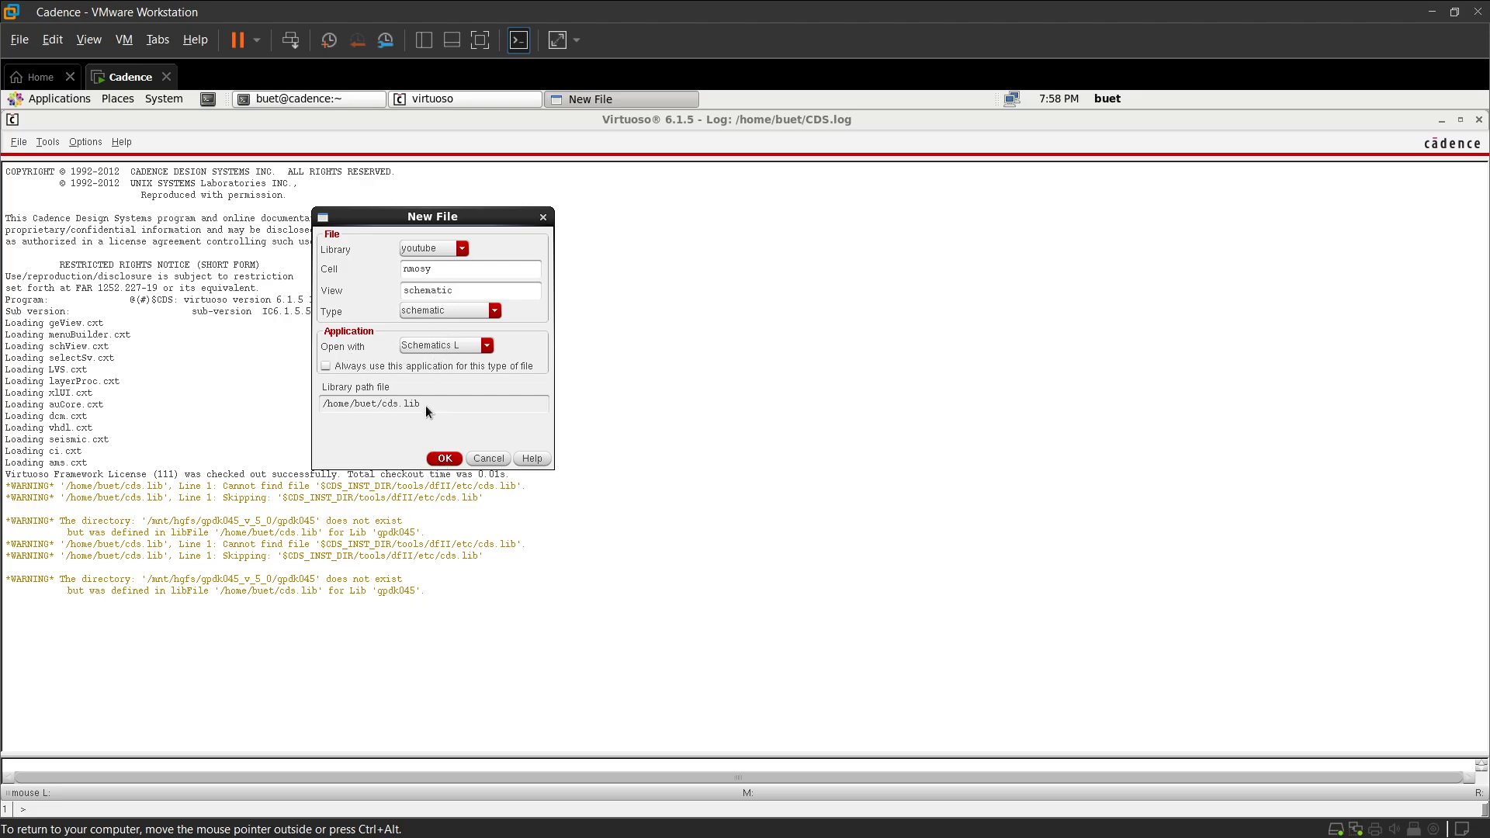
left_click(444, 458)
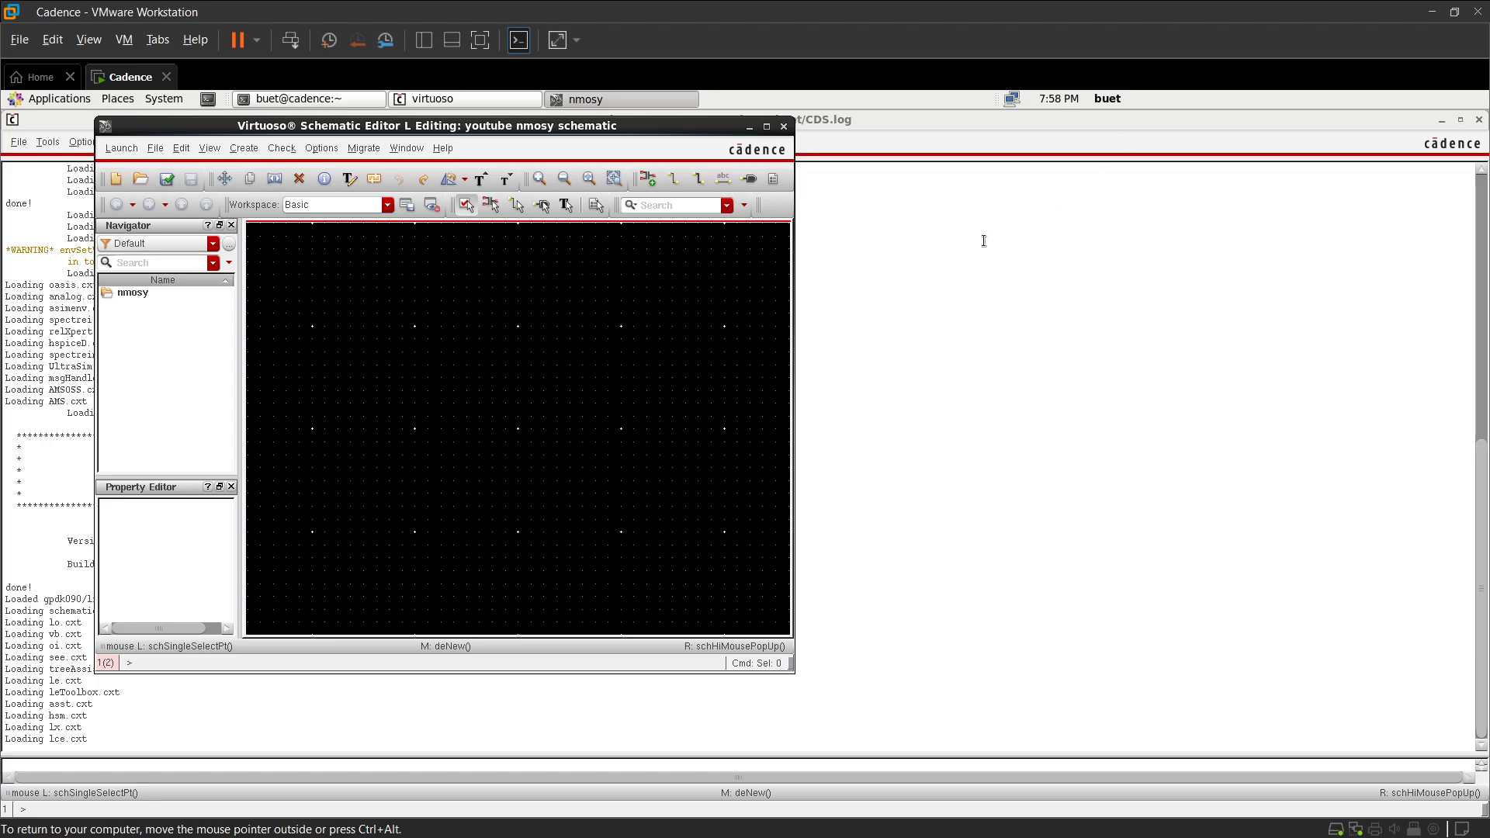
left_click(766, 127)
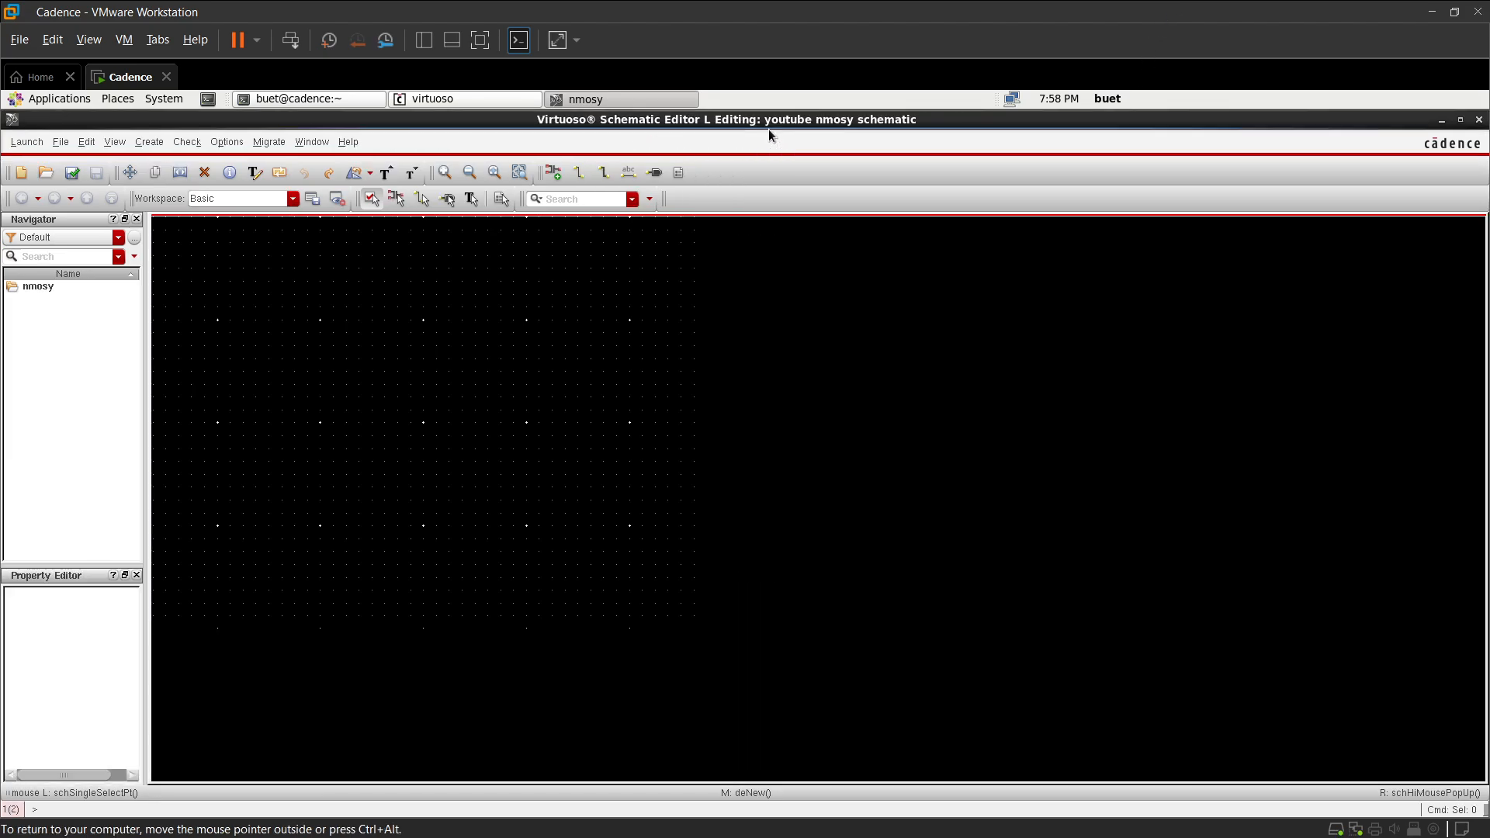
- Start adding an instance and choose the symbol view of pmos1v from the mos category of the gpdk090 library
key("f")
key("i")
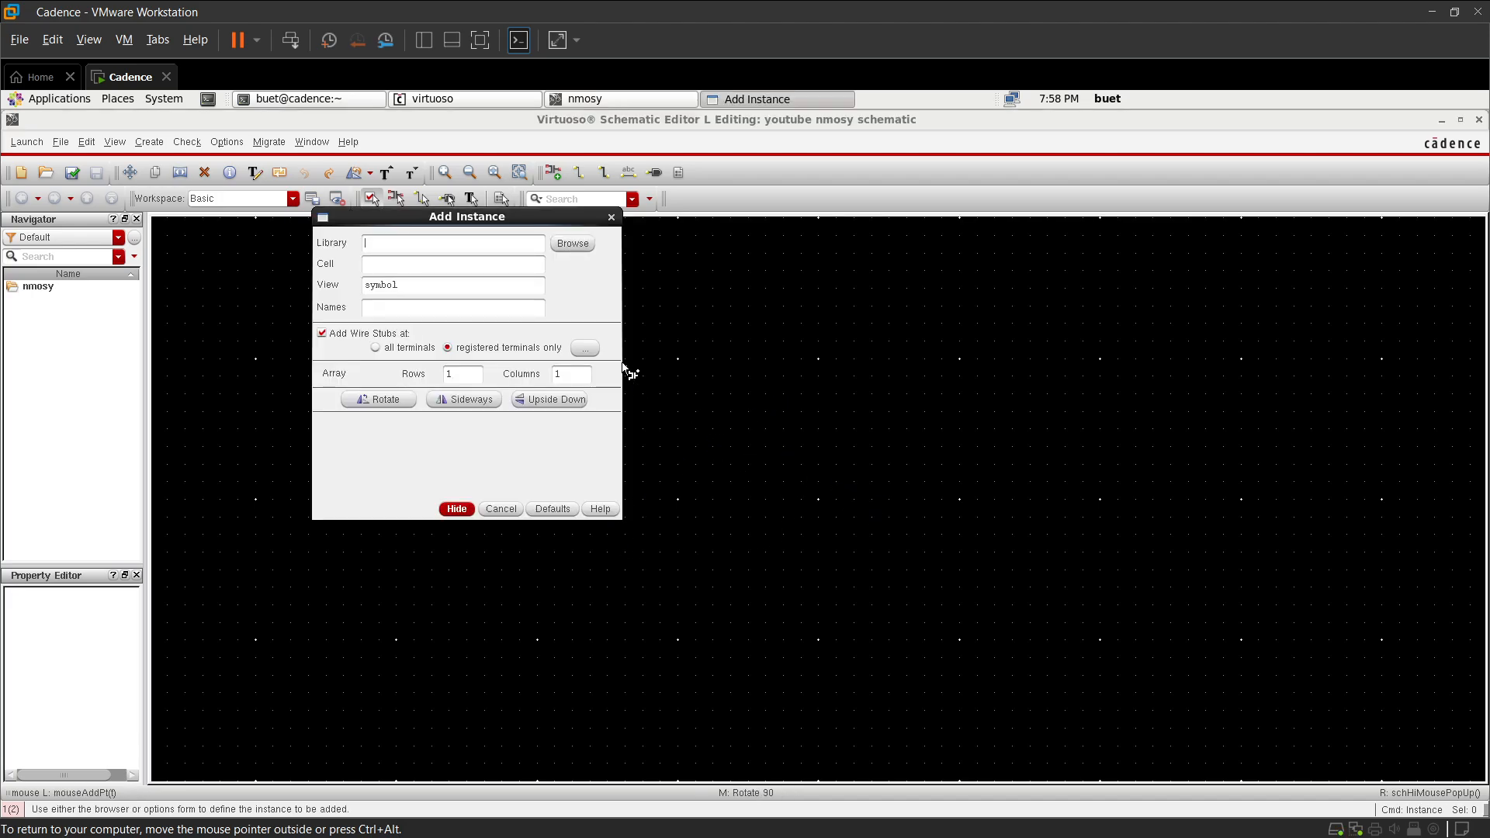
left_click(572, 244)
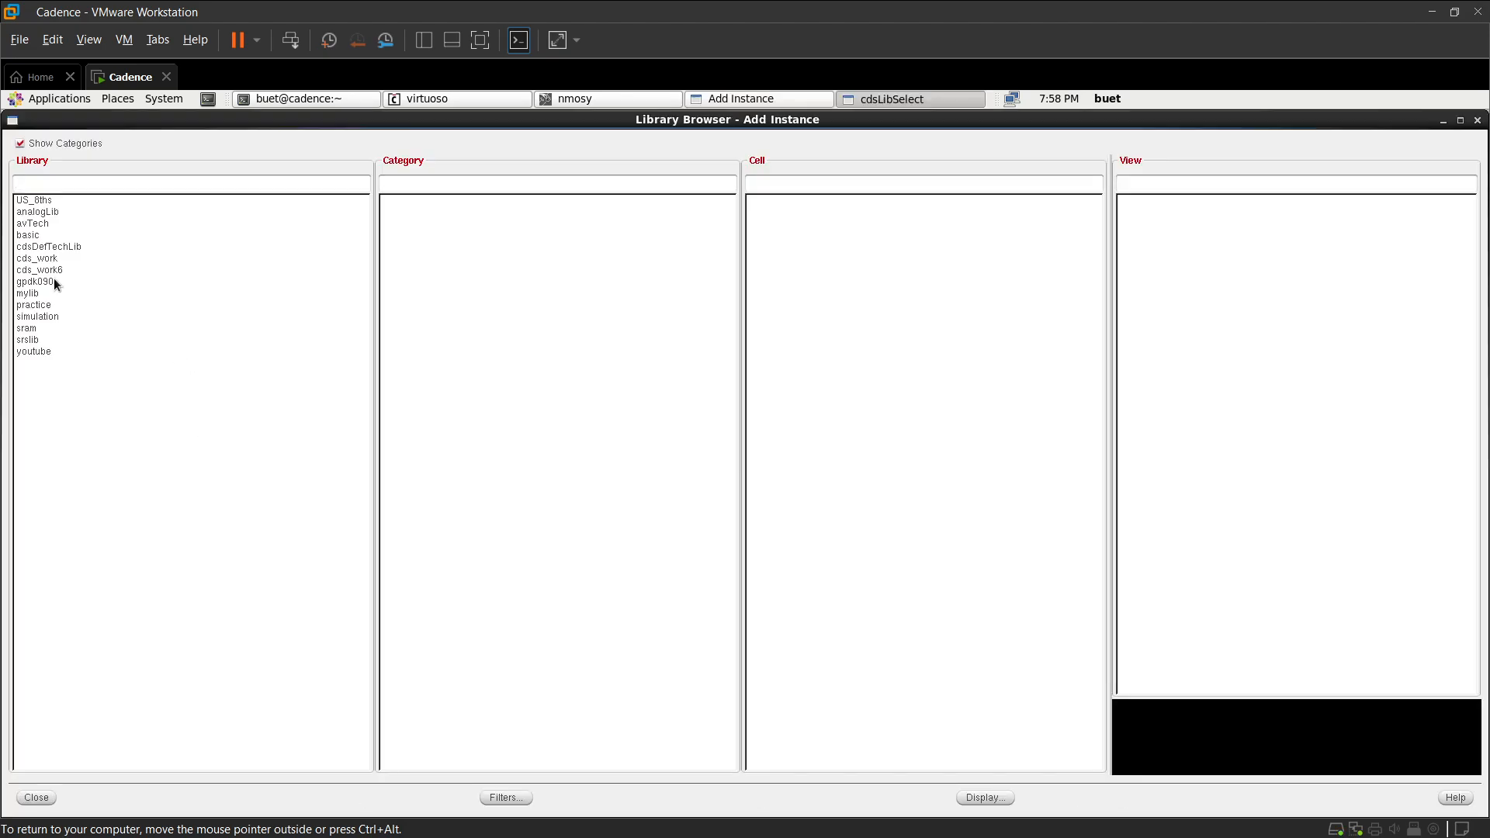
left_click(35, 281)
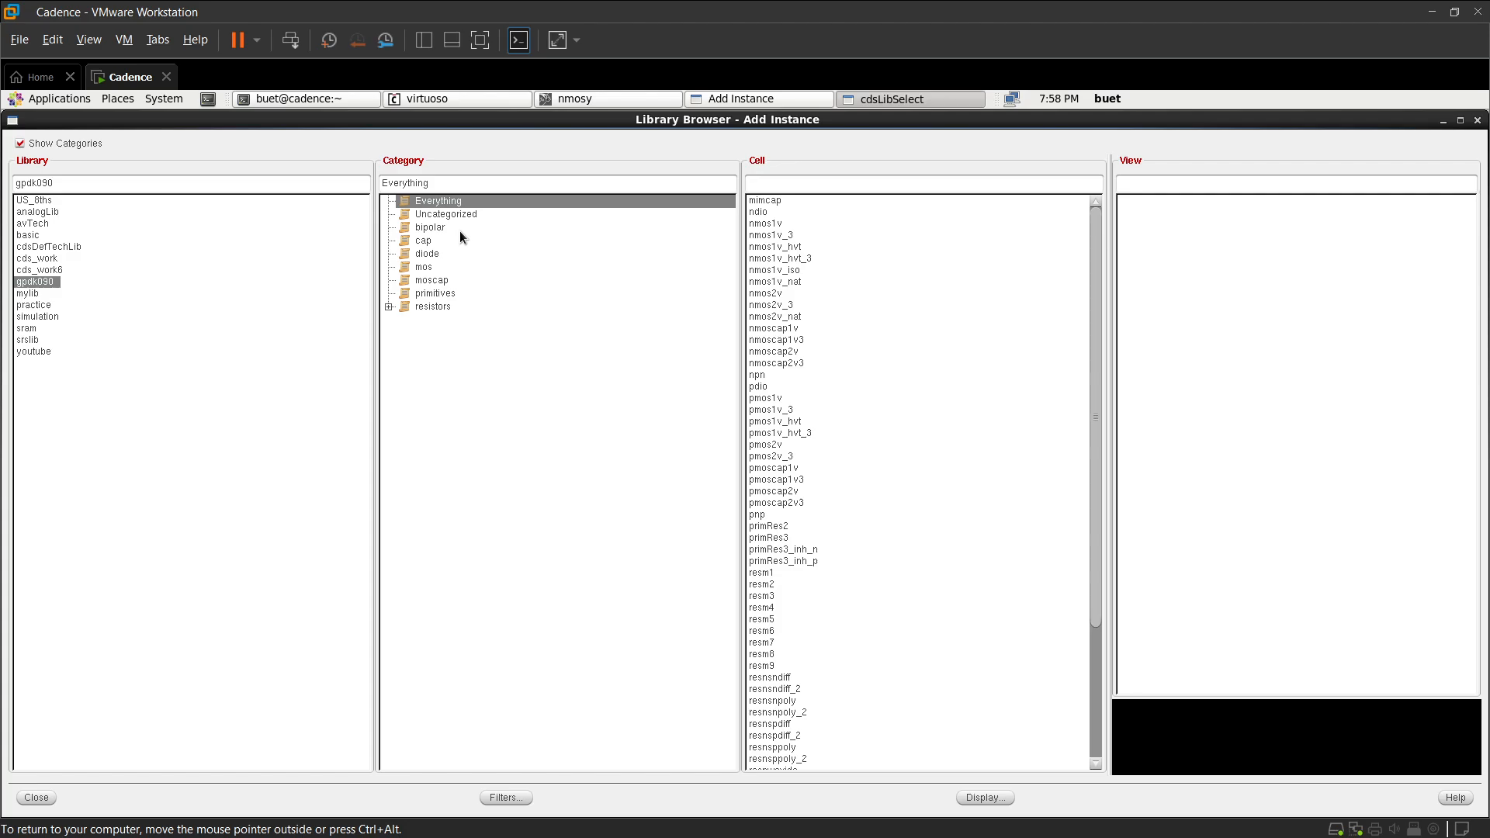
left_click(429, 266)
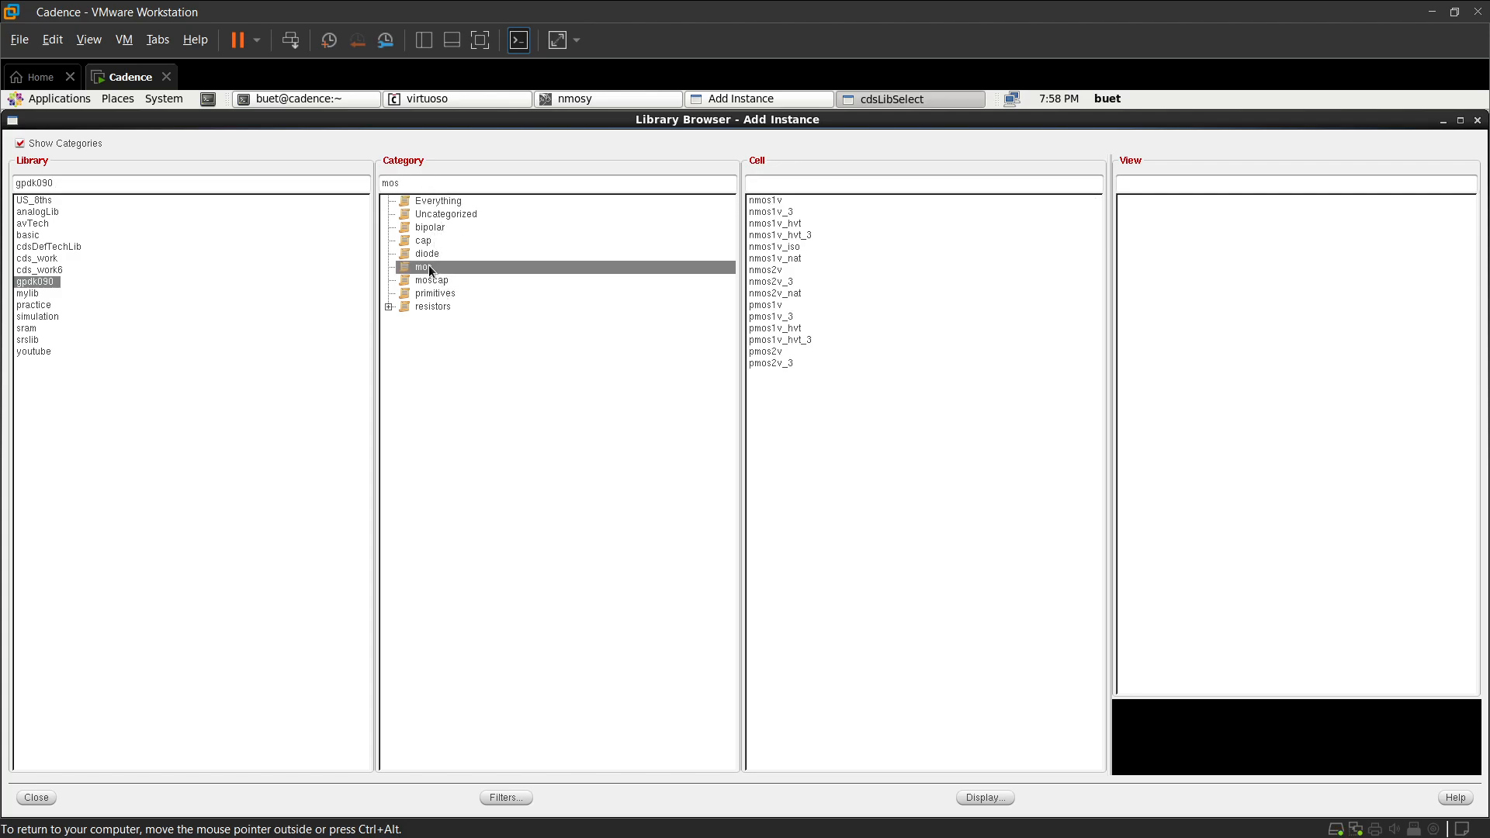
left_click(779, 304)
left_click(1175, 275)
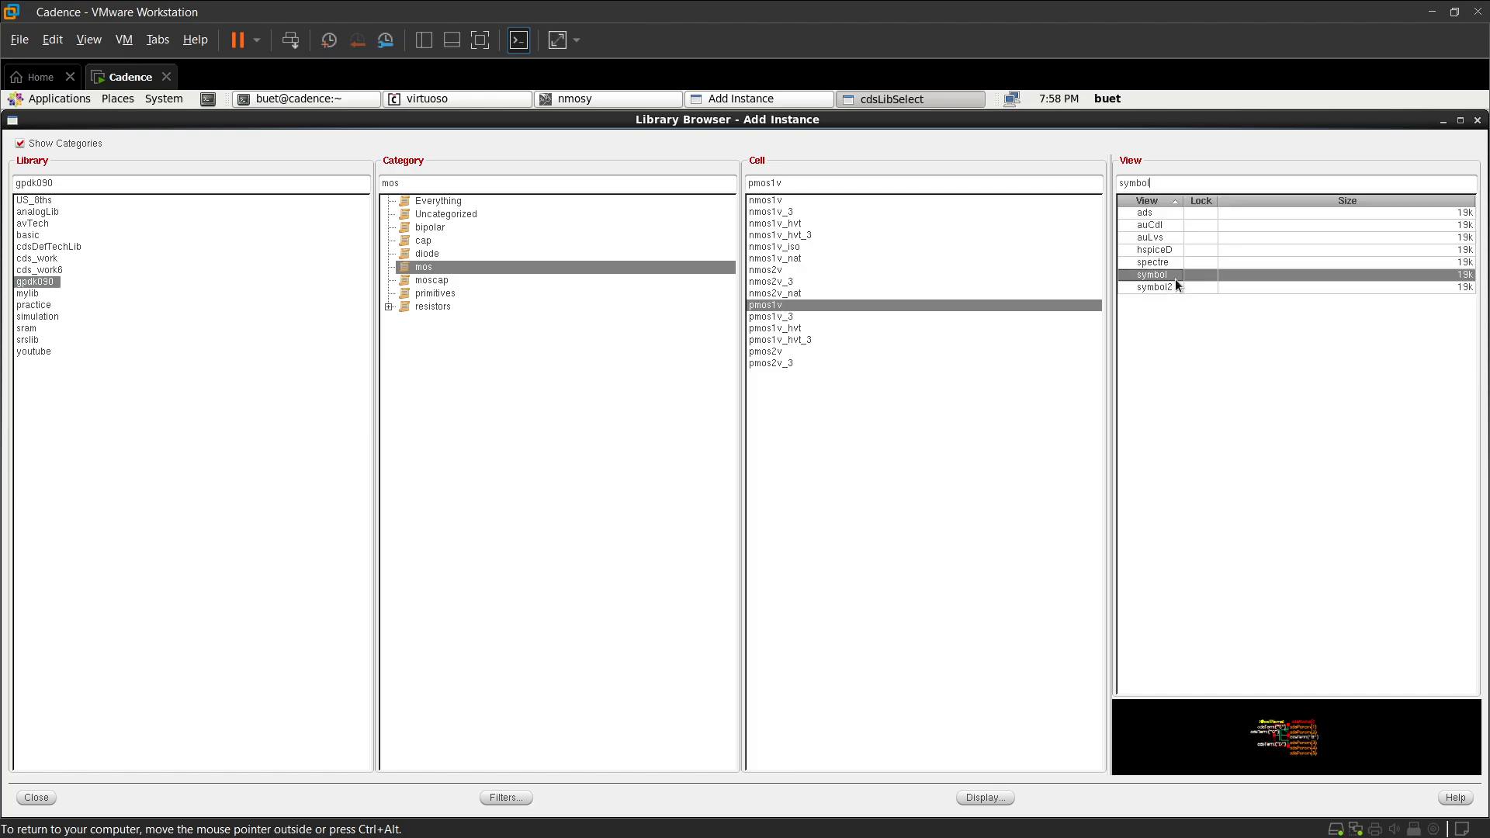
left_click(37, 797)
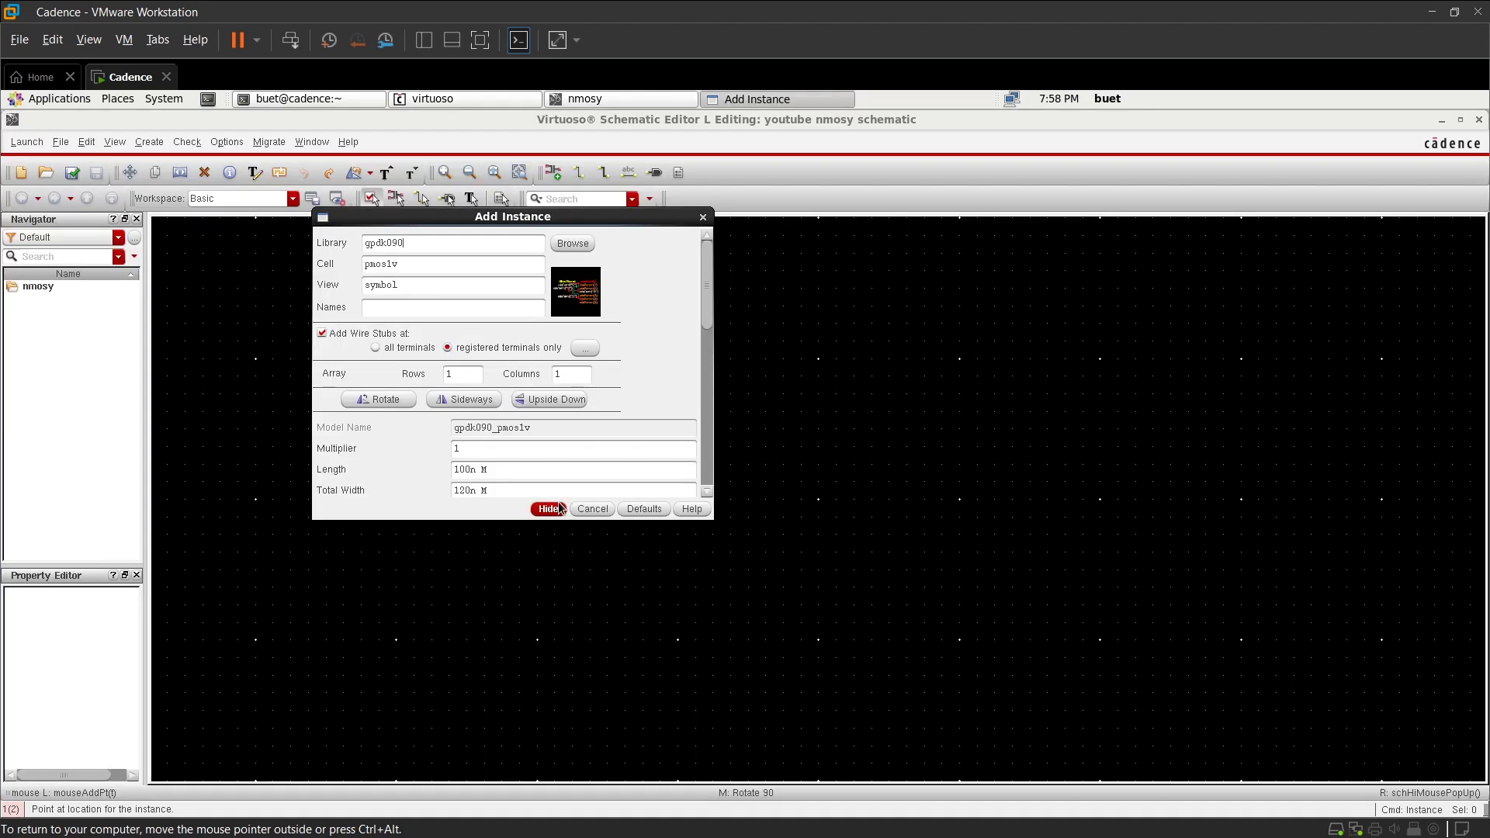
- Set the transistor's length to 1u and total width to 2u, and place one instance in the middle of the schematic
scroll(556, 457, "down", 2)
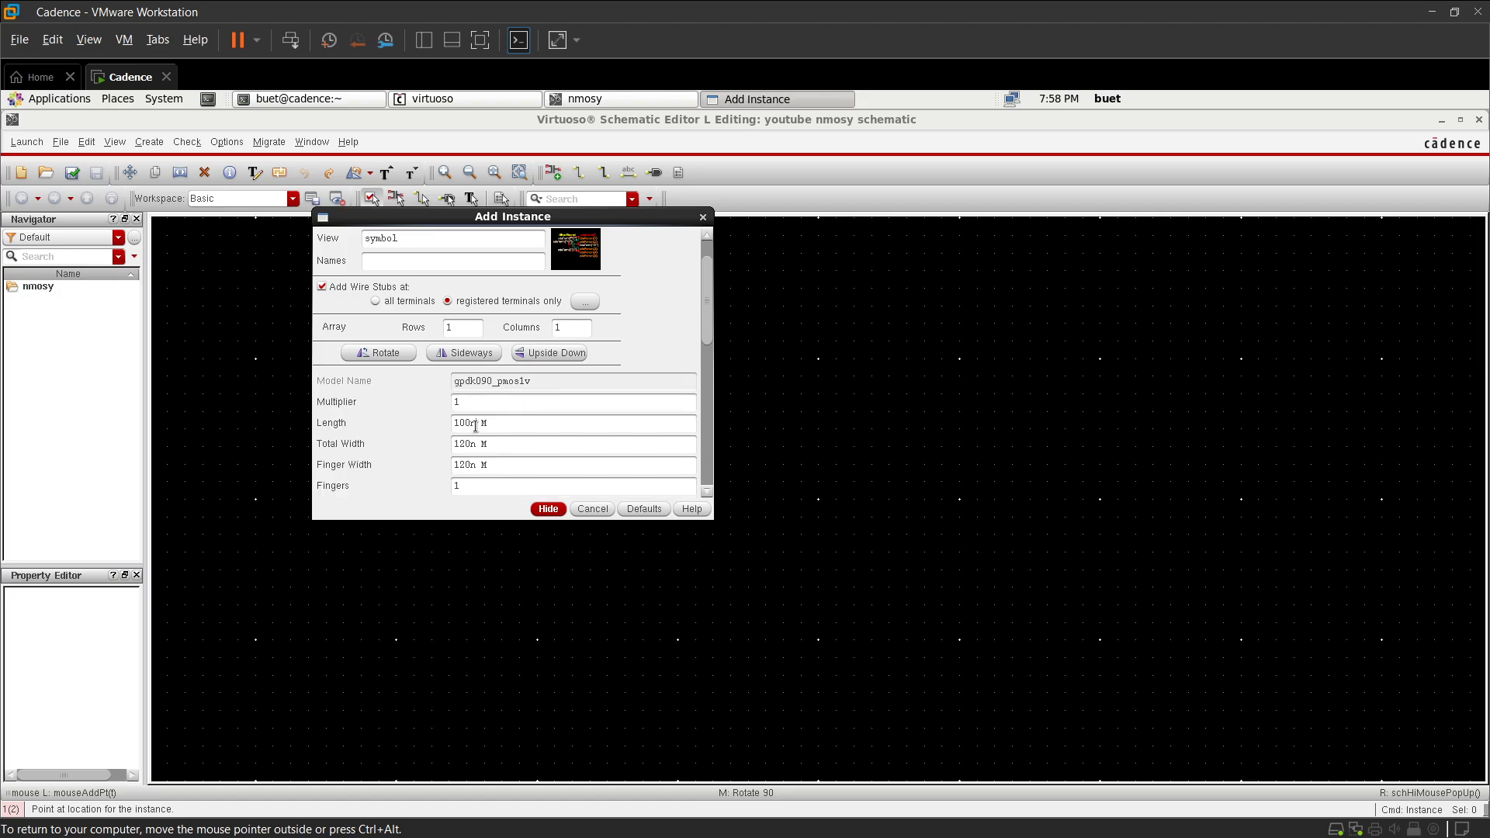
key("BackSpace")
key("BackSpace")
key("BackSpace")
type("1u")
left_click(475, 444)
type("u")
left_click(544, 509)
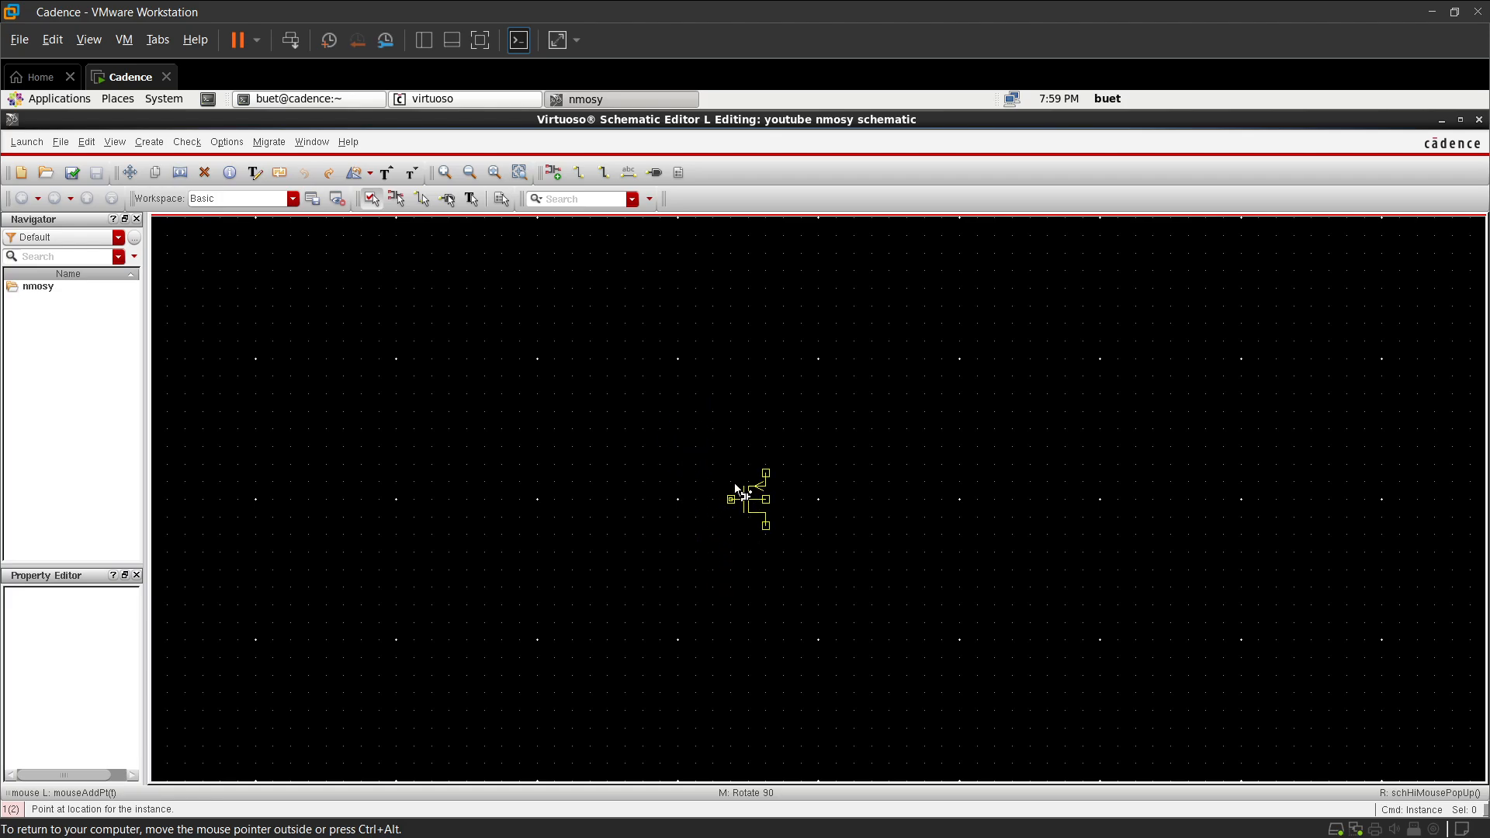
left_click(726, 457)
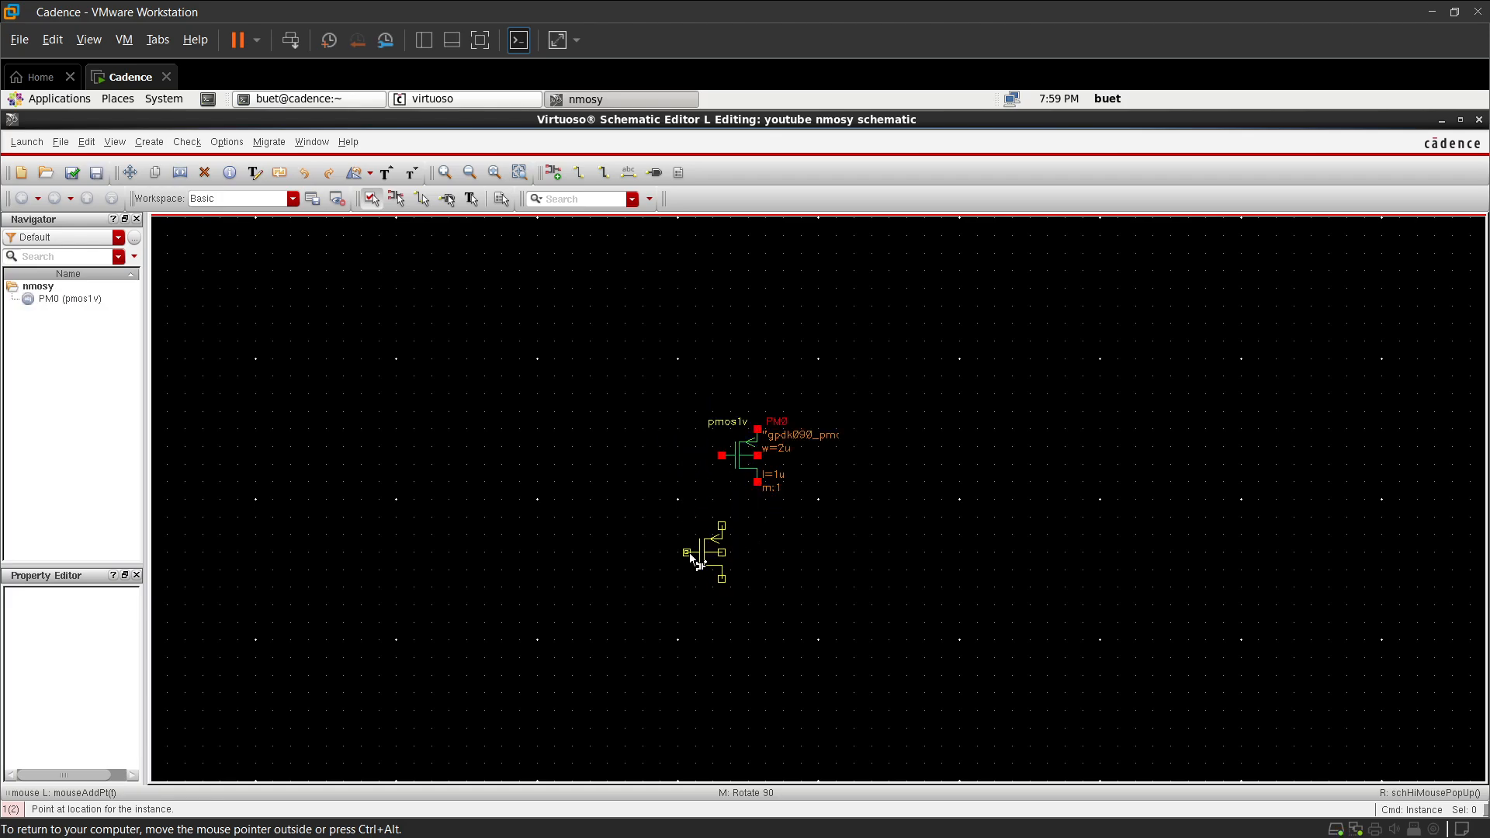
key("Escape")
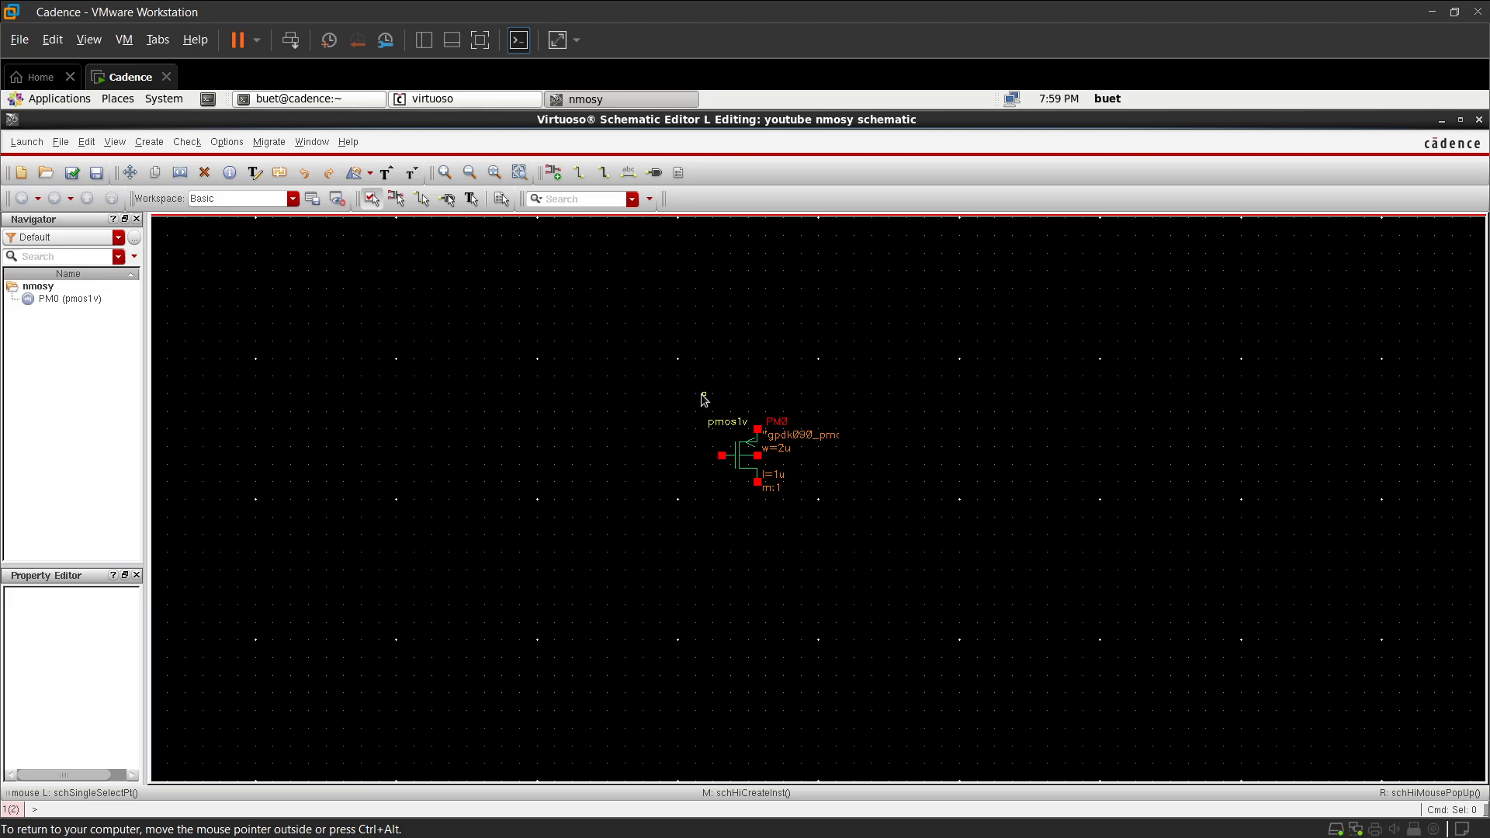
- Change the placed transistor's cell name to nmos1v in its object properties
left_click(757, 468)
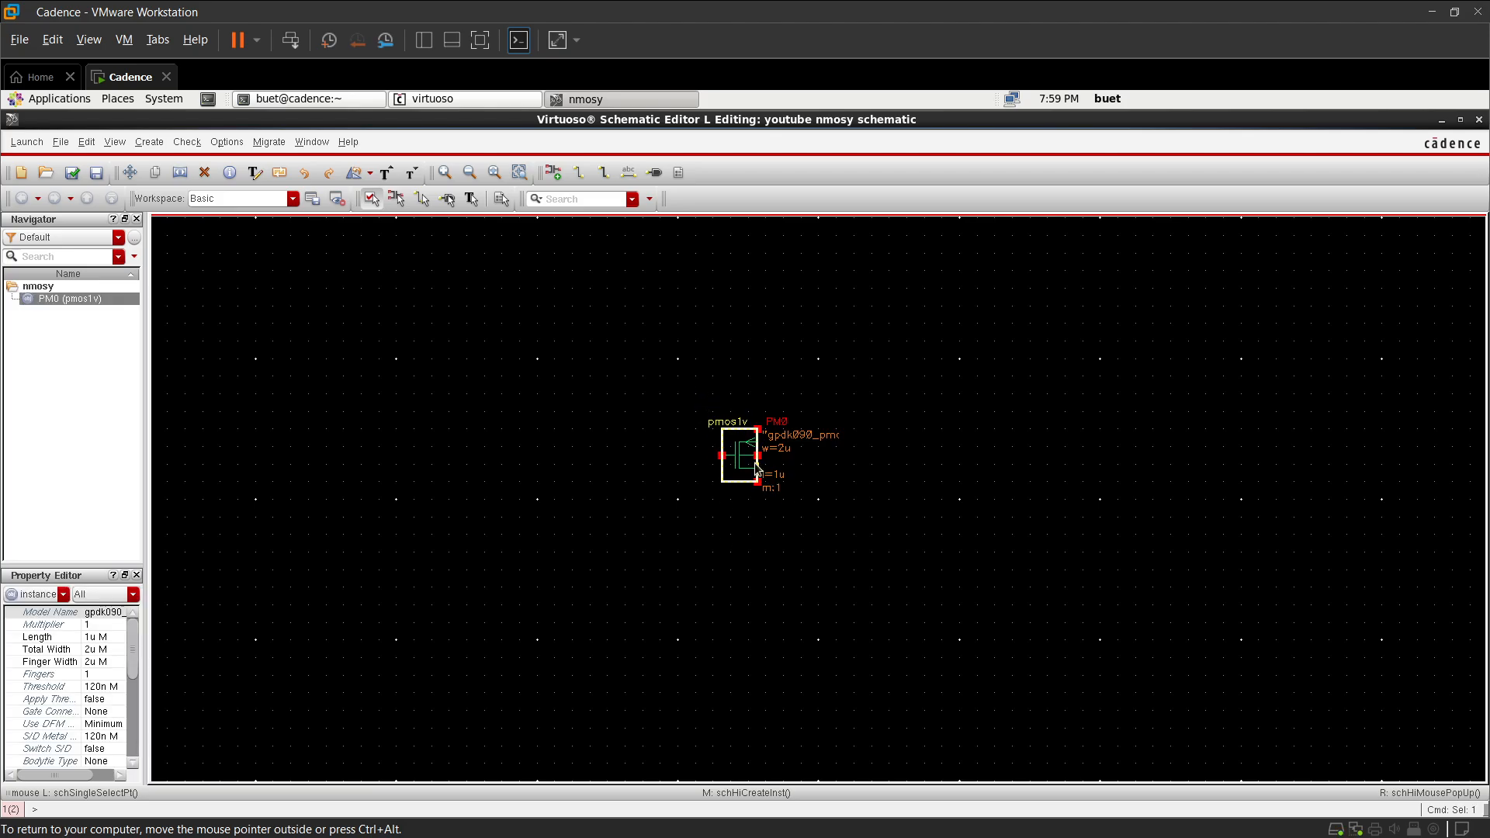
key("q")
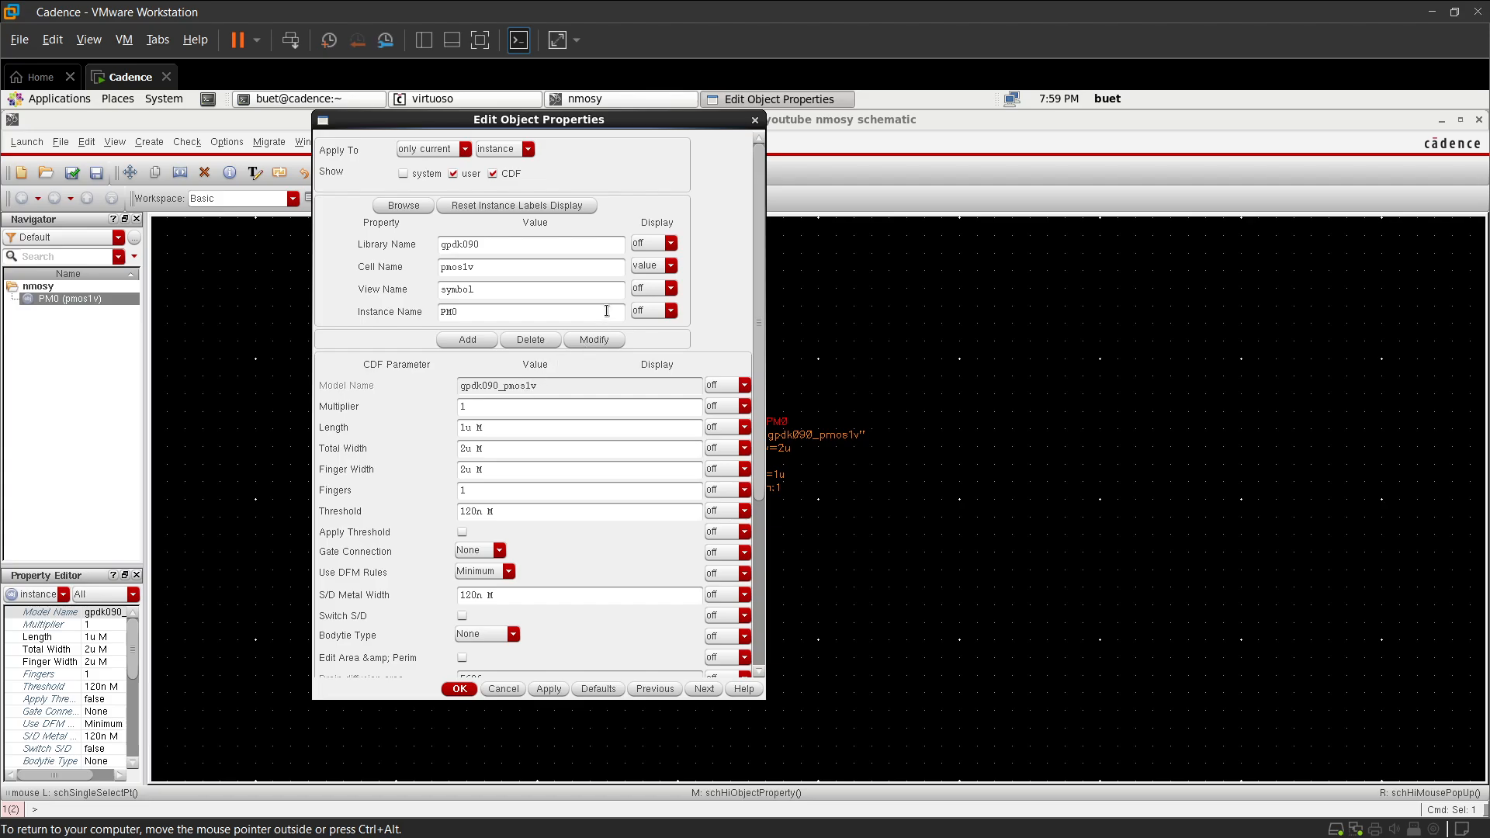
left_click(445, 269)
key("BackSpace")
type("n")
left_click(548, 690)
left_click(463, 687)
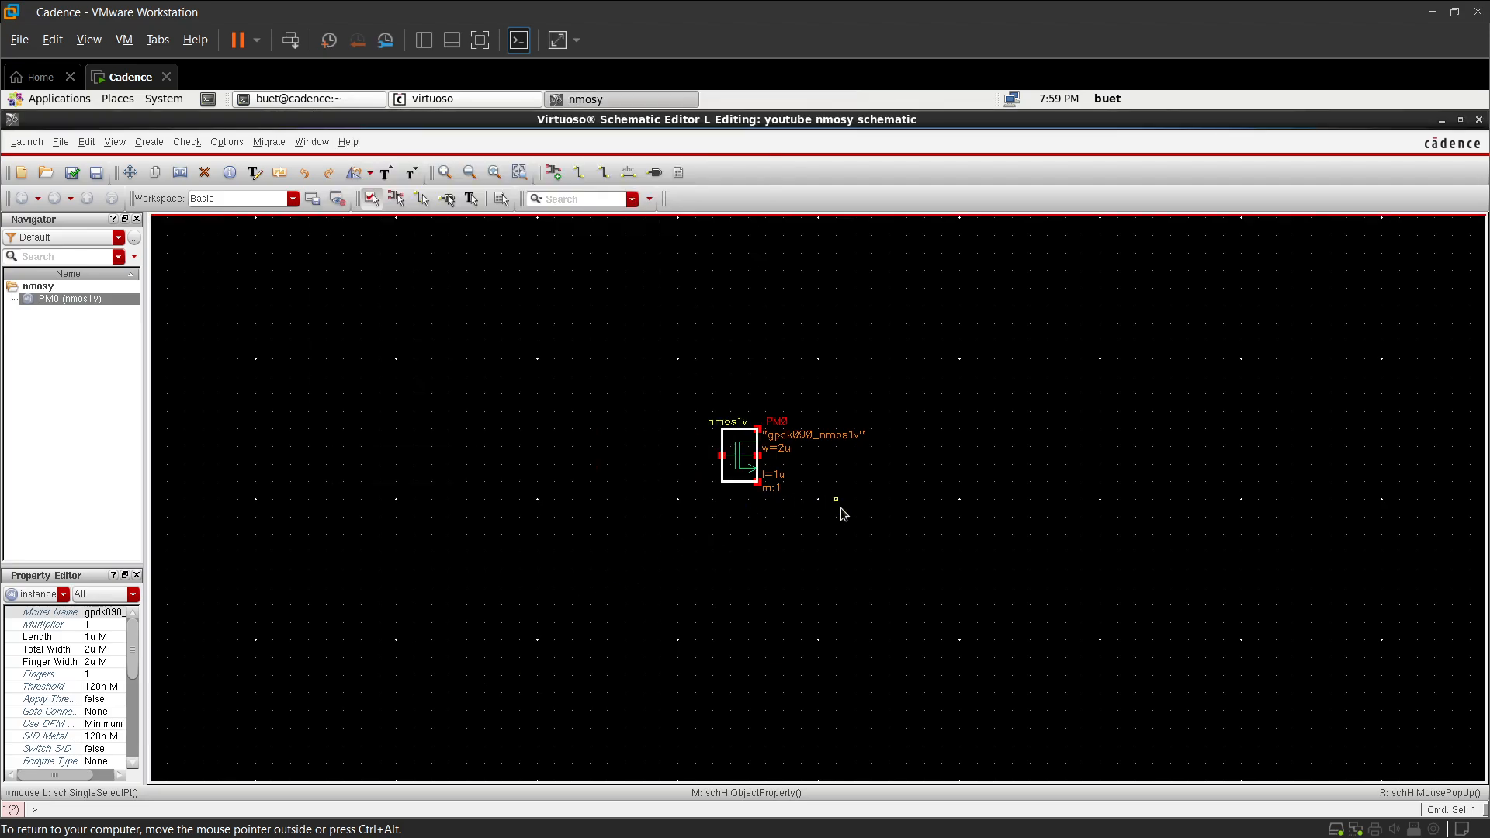
left_click(841, 509)
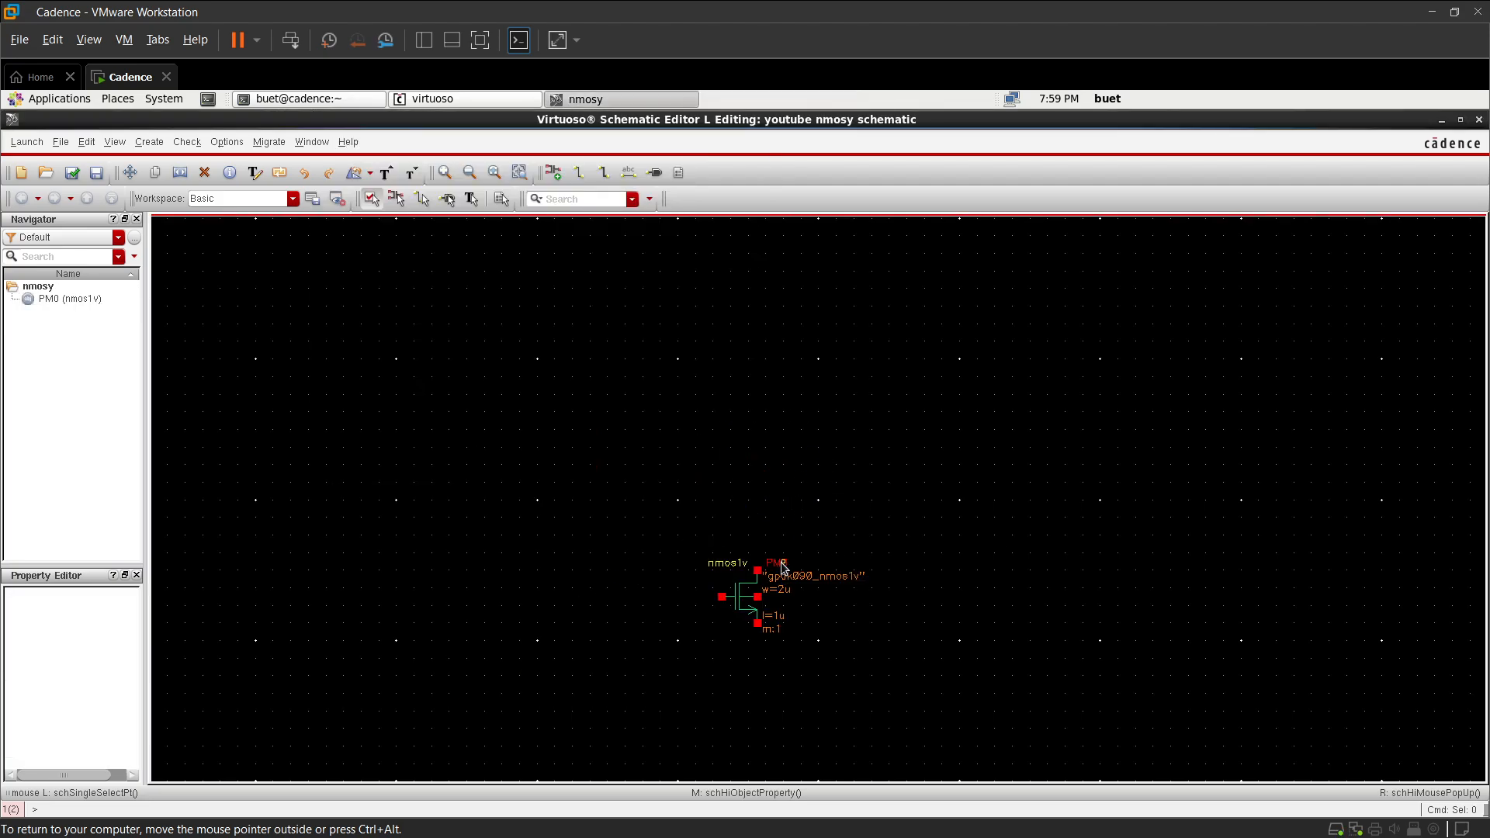
- Define new pins VDD, VSS and A with direction inputOutput and signal type power
key("f")
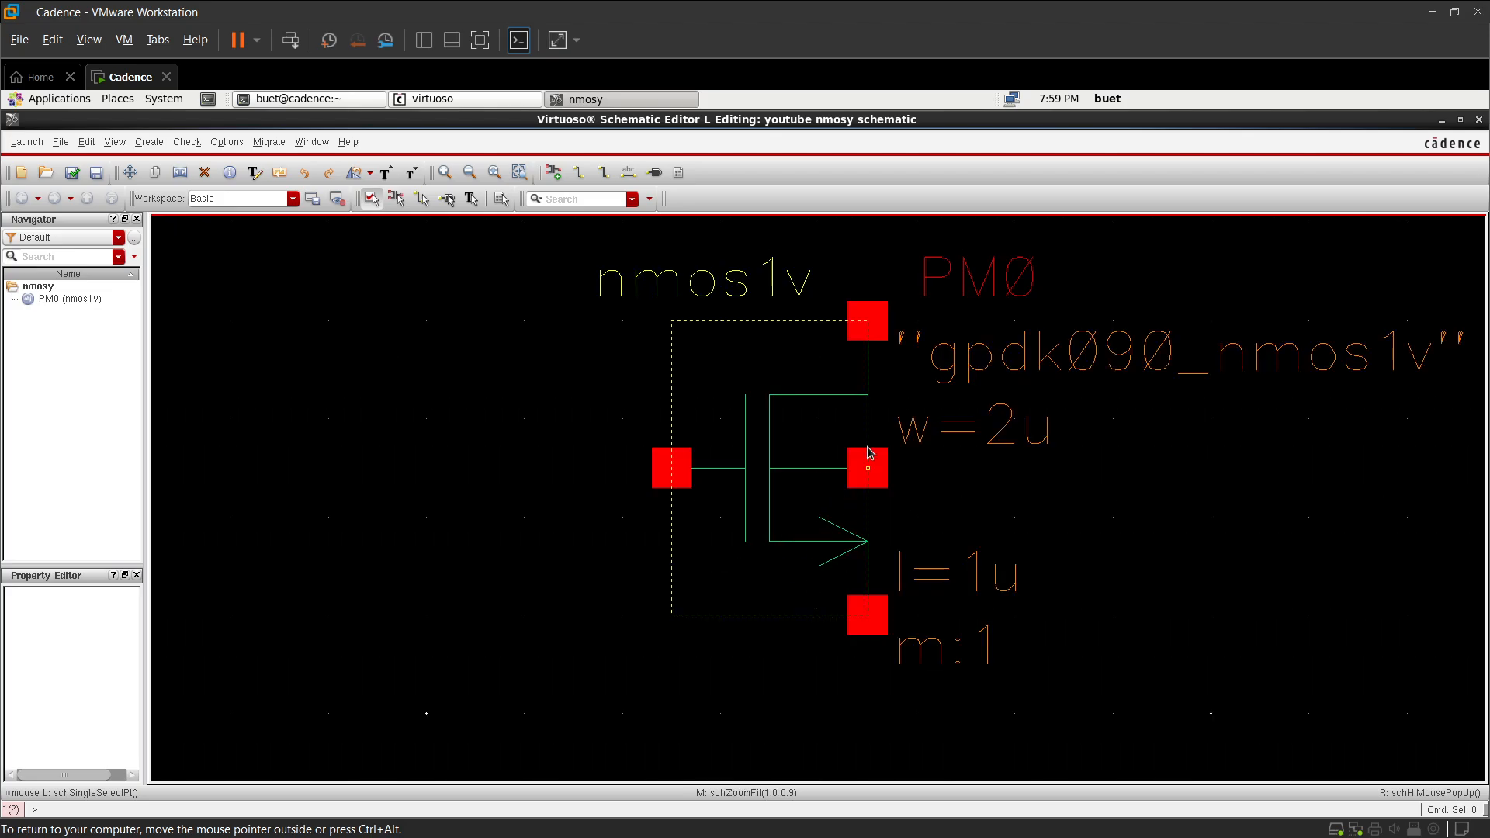
scroll(866, 446, "down", 1)
scroll(866, 447, "up", 2)
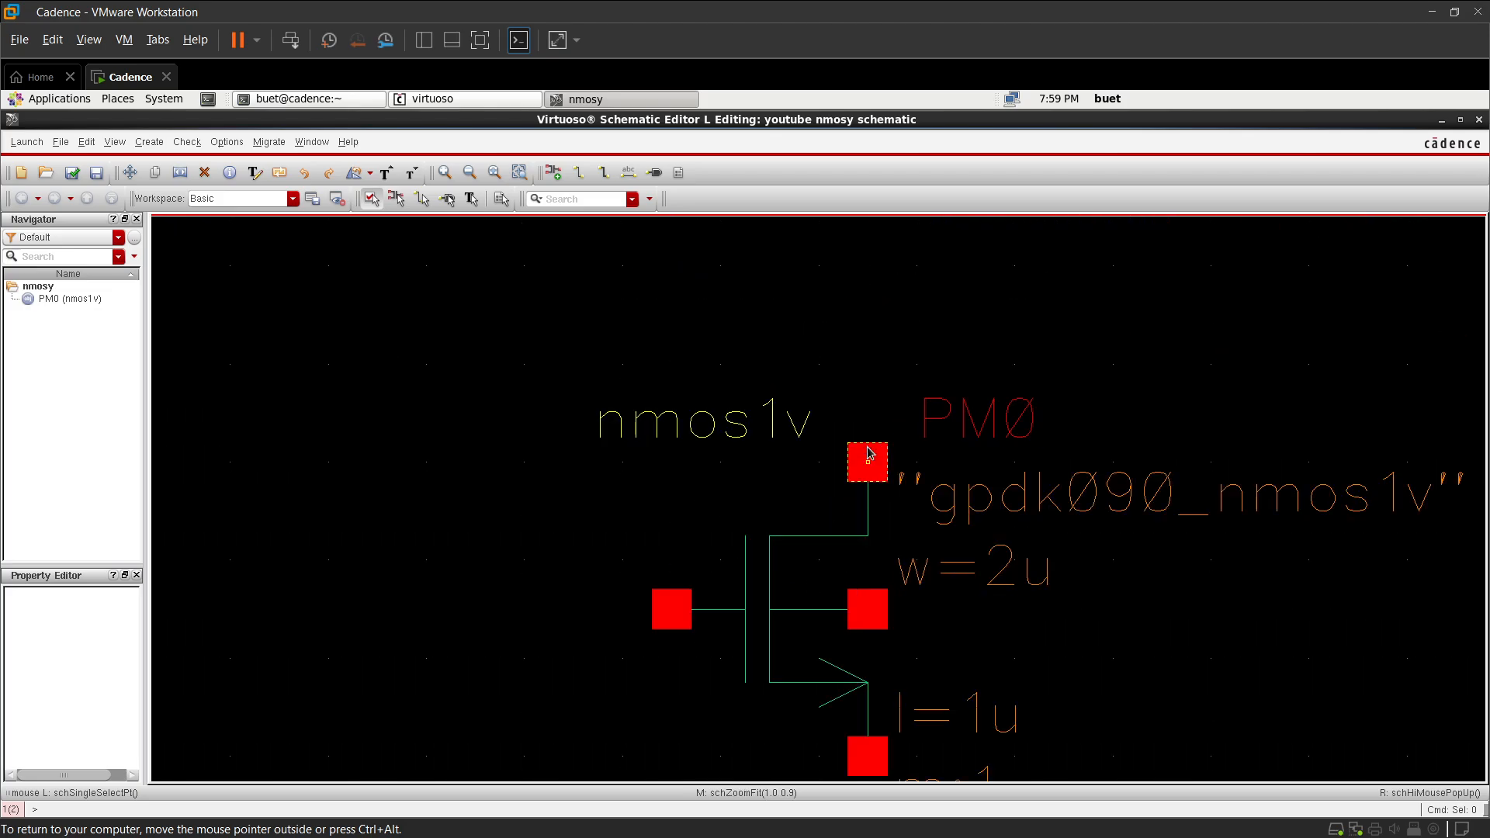
left_click(655, 173)
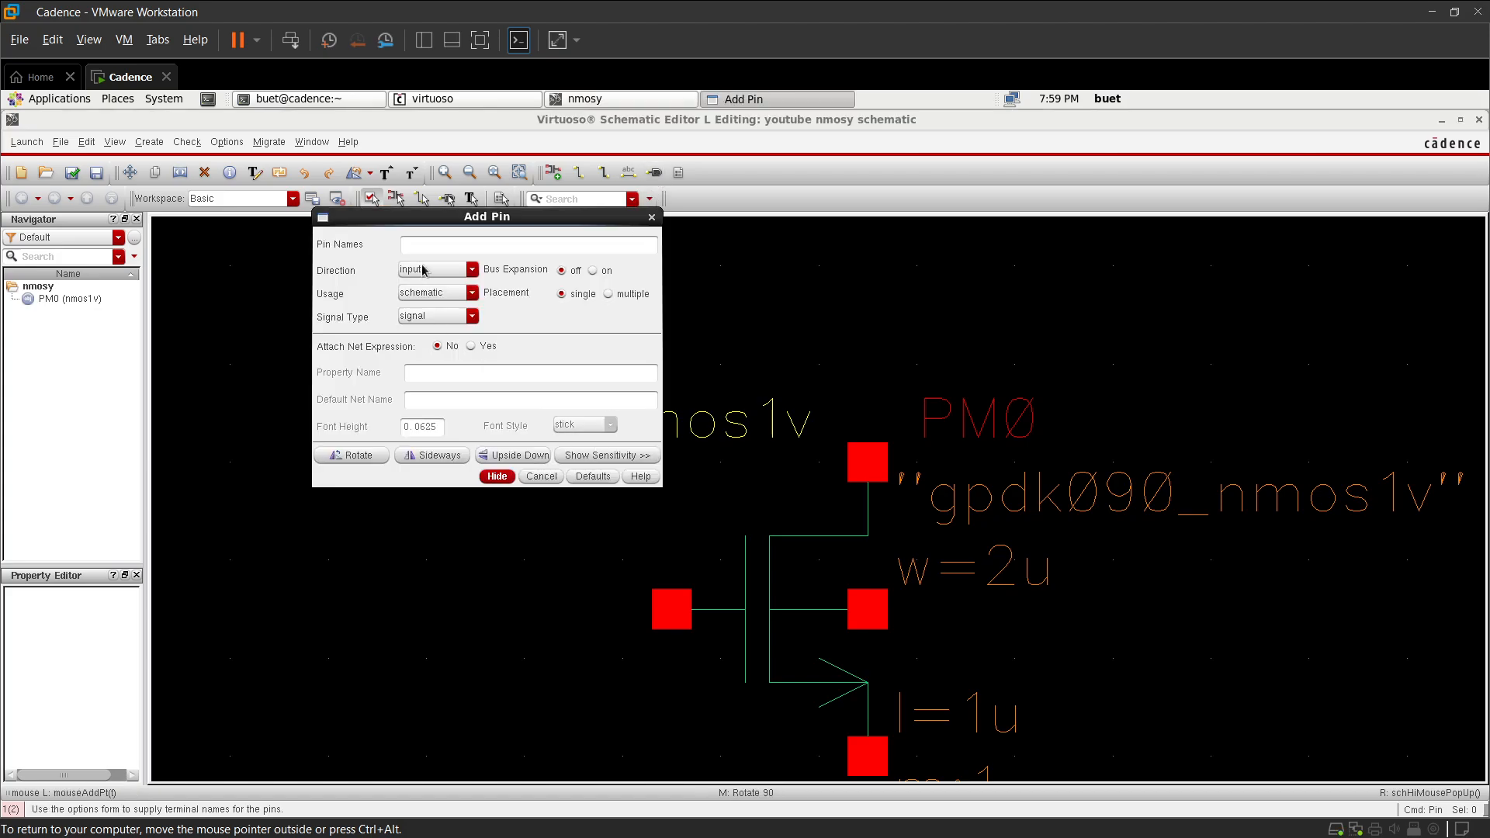
left_click(473, 246)
left_click(471, 270)
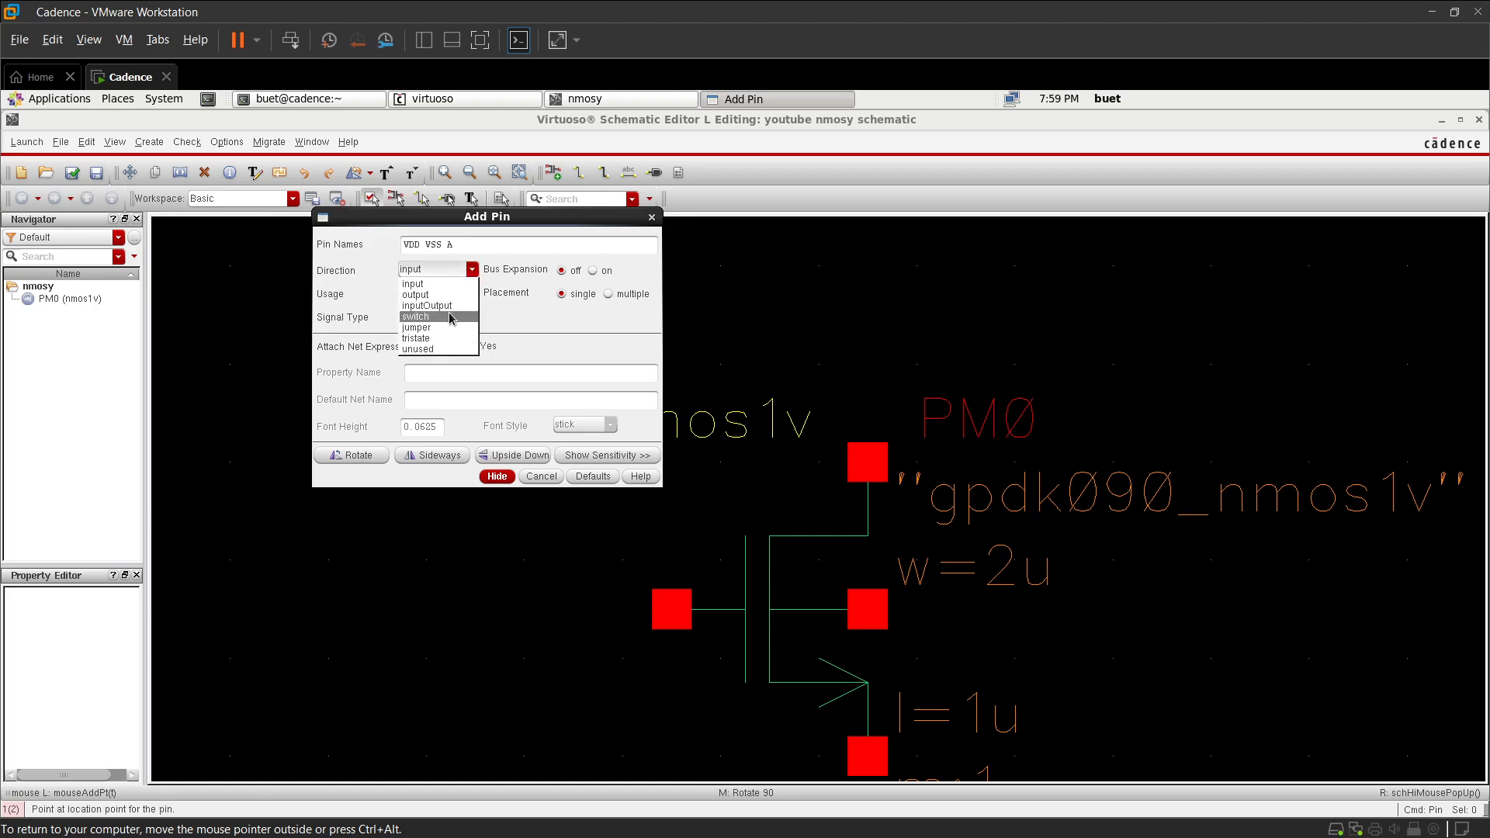
left_click(454, 307)
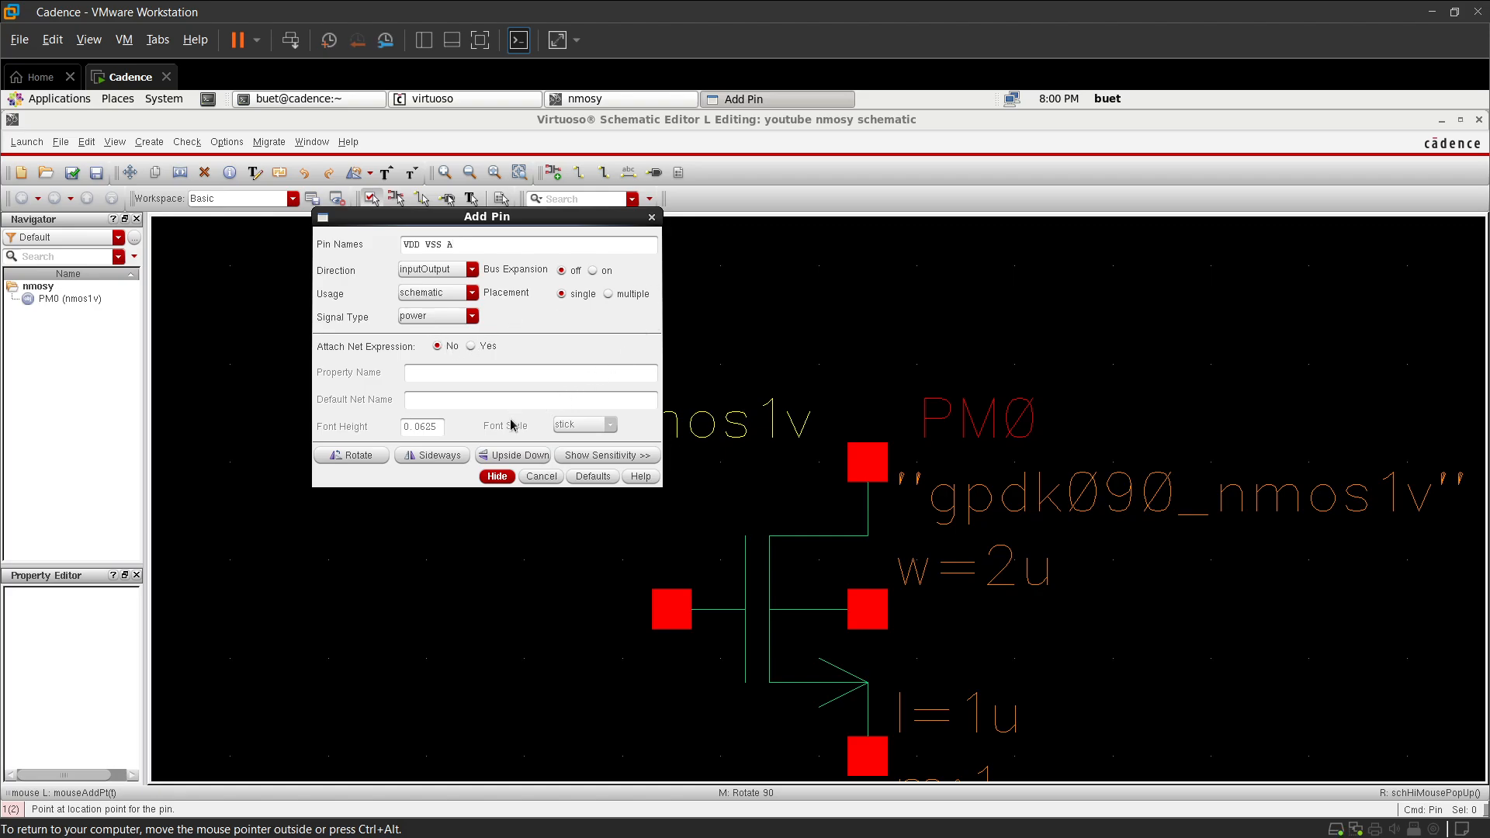
left_click(497, 475)
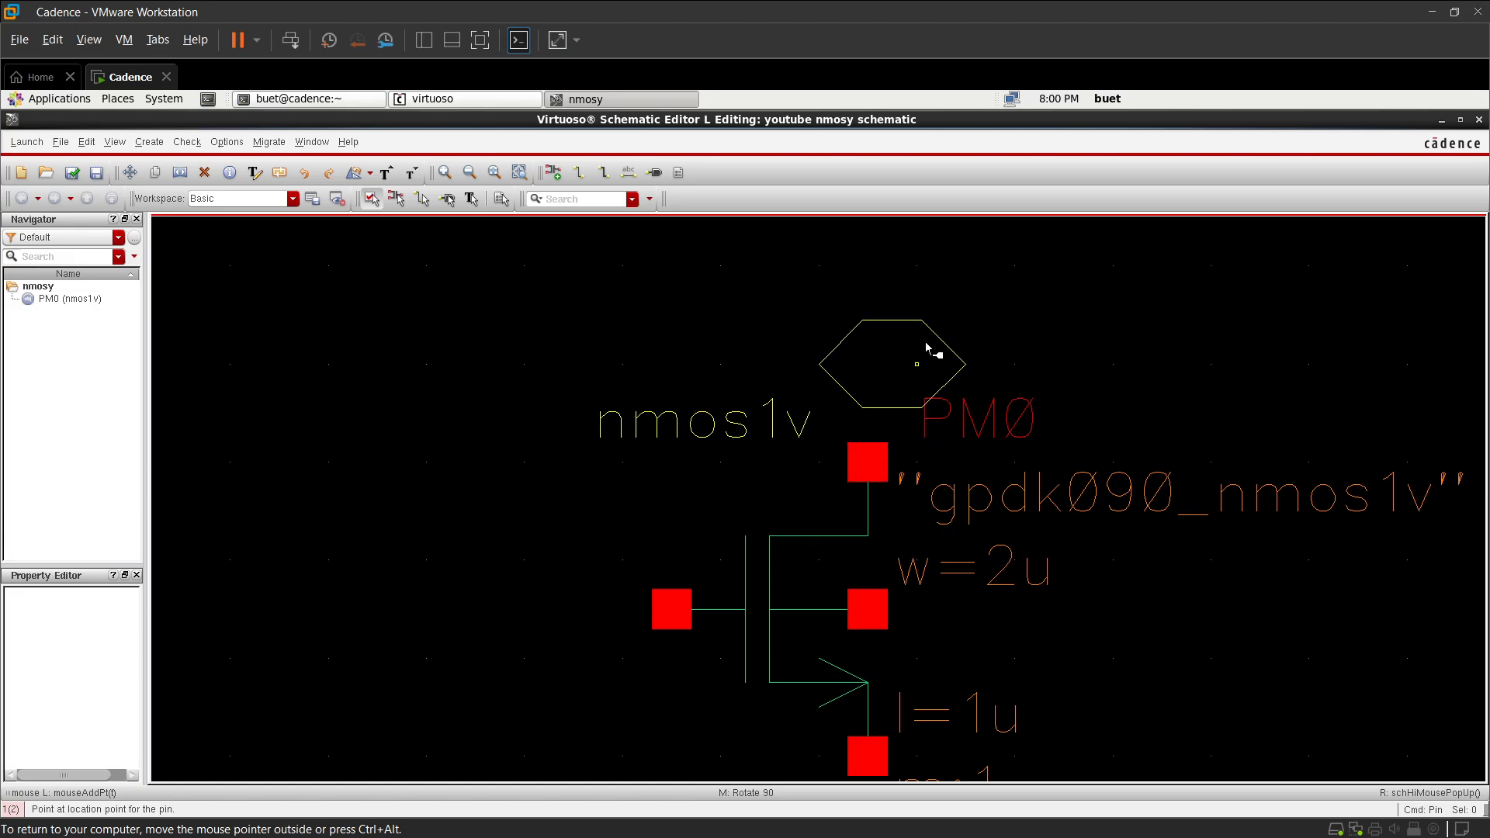
- Place the VDD pin above the transistor, VSS below it, and A beside its gate
left_click(911, 326)
key("Down")
key("Down")
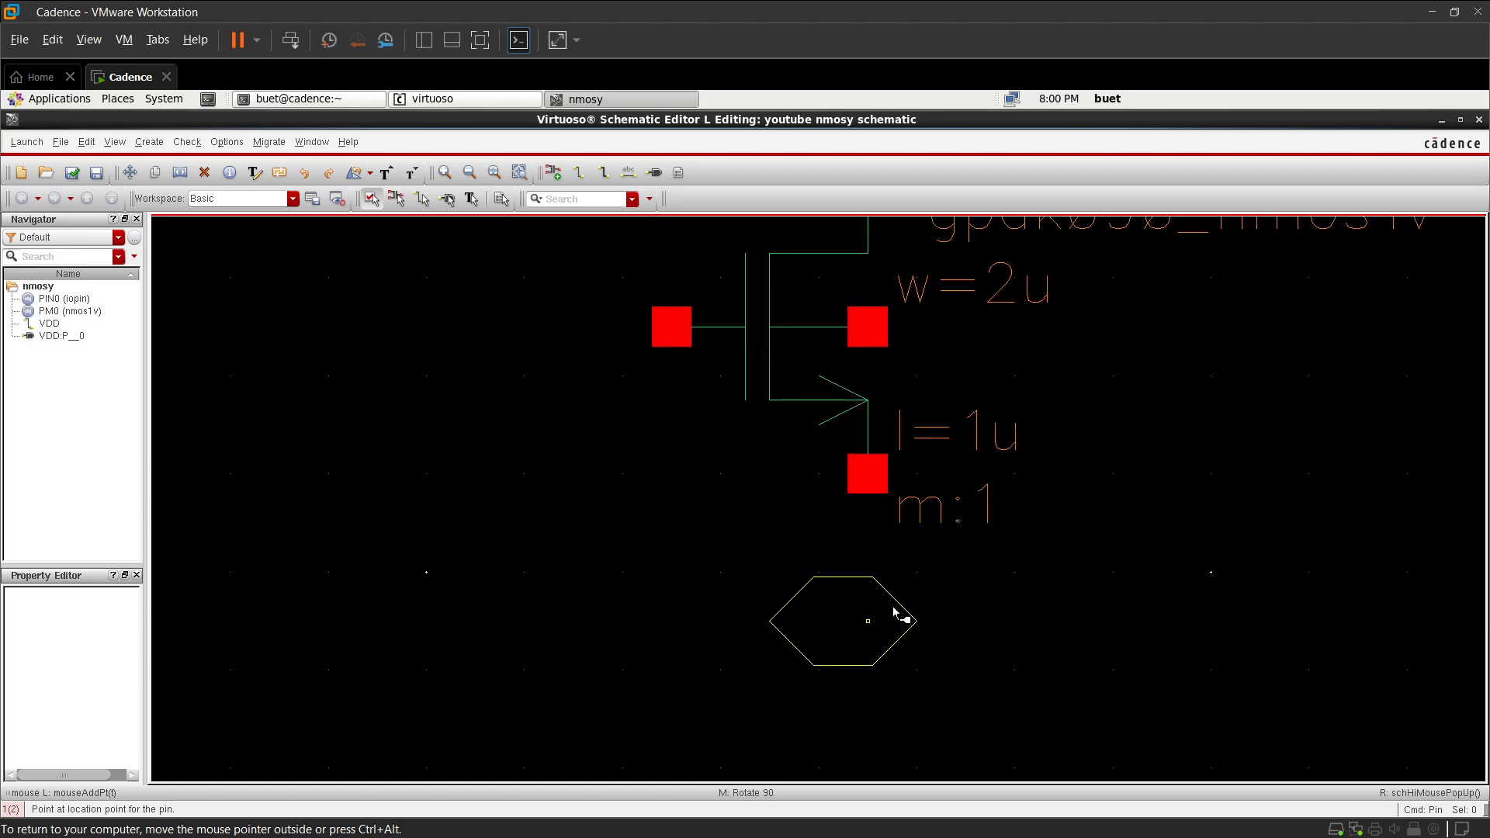
left_click(894, 611)
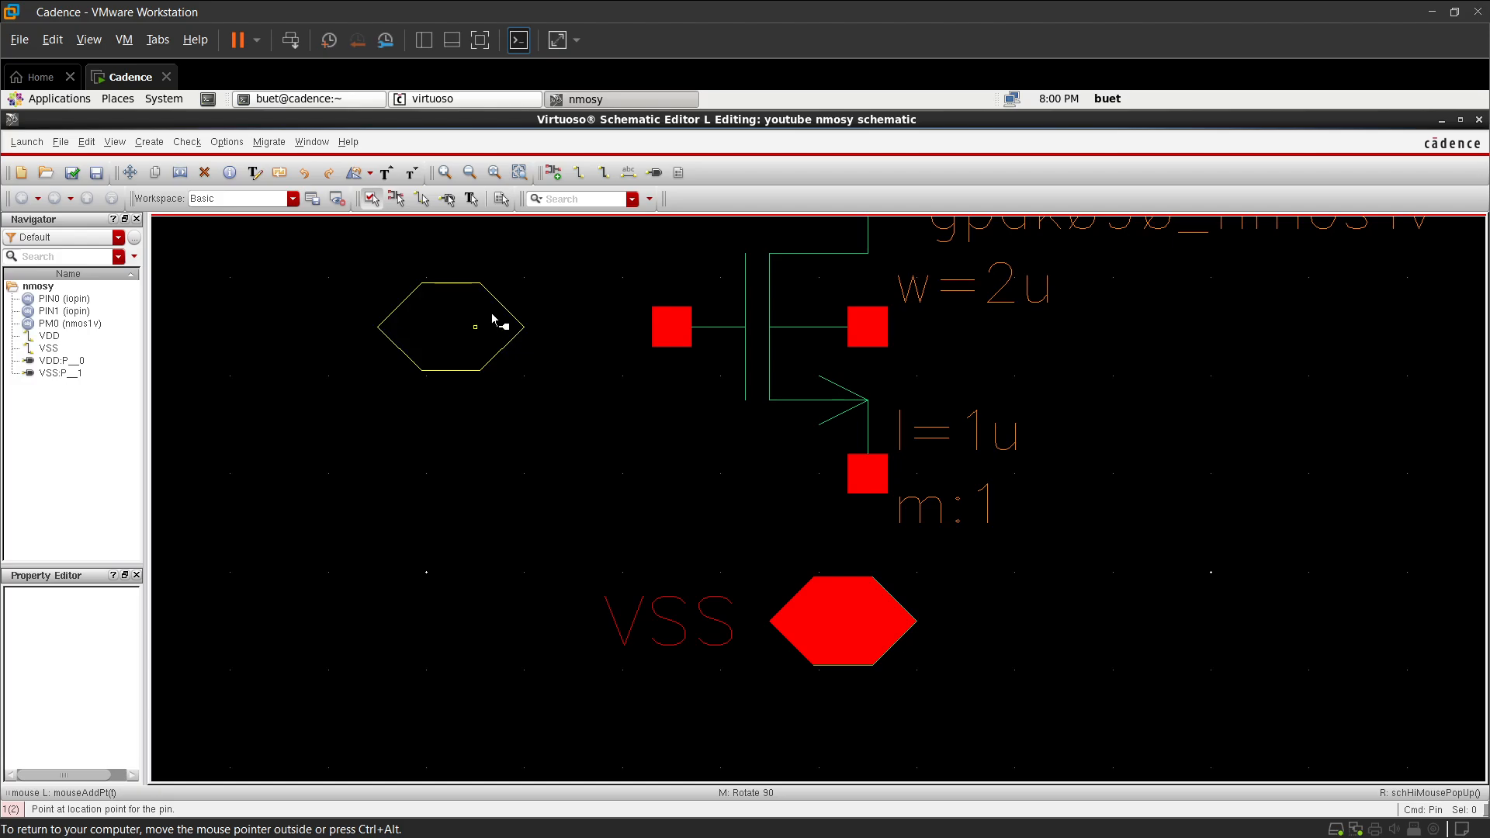
left_click(493, 320)
key("Escape")
- Wire the transistor's upper terminal to the VDD pin and its lower terminal to the VSS pin
key("Down")
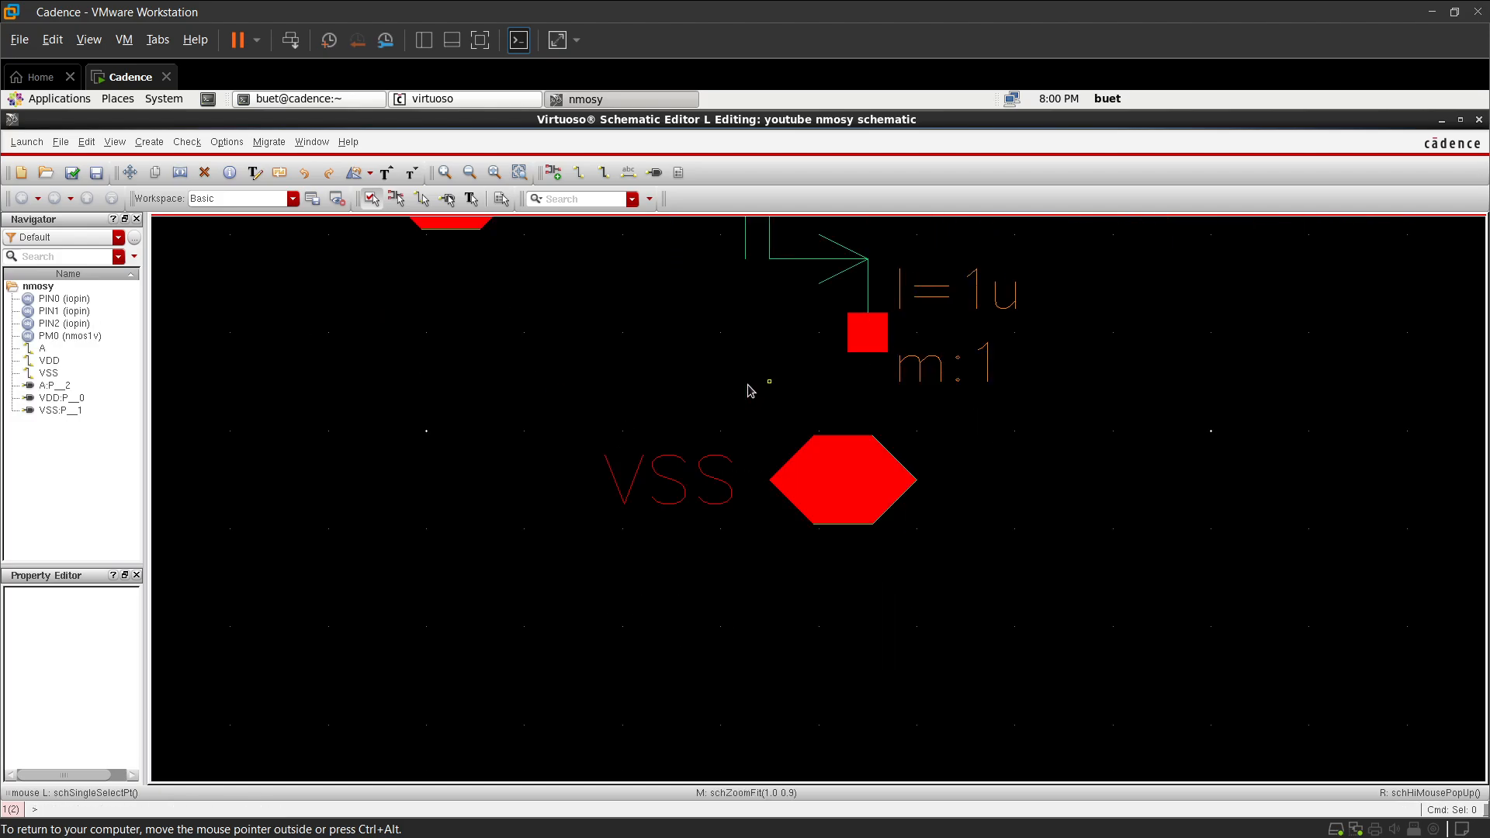
key("f")
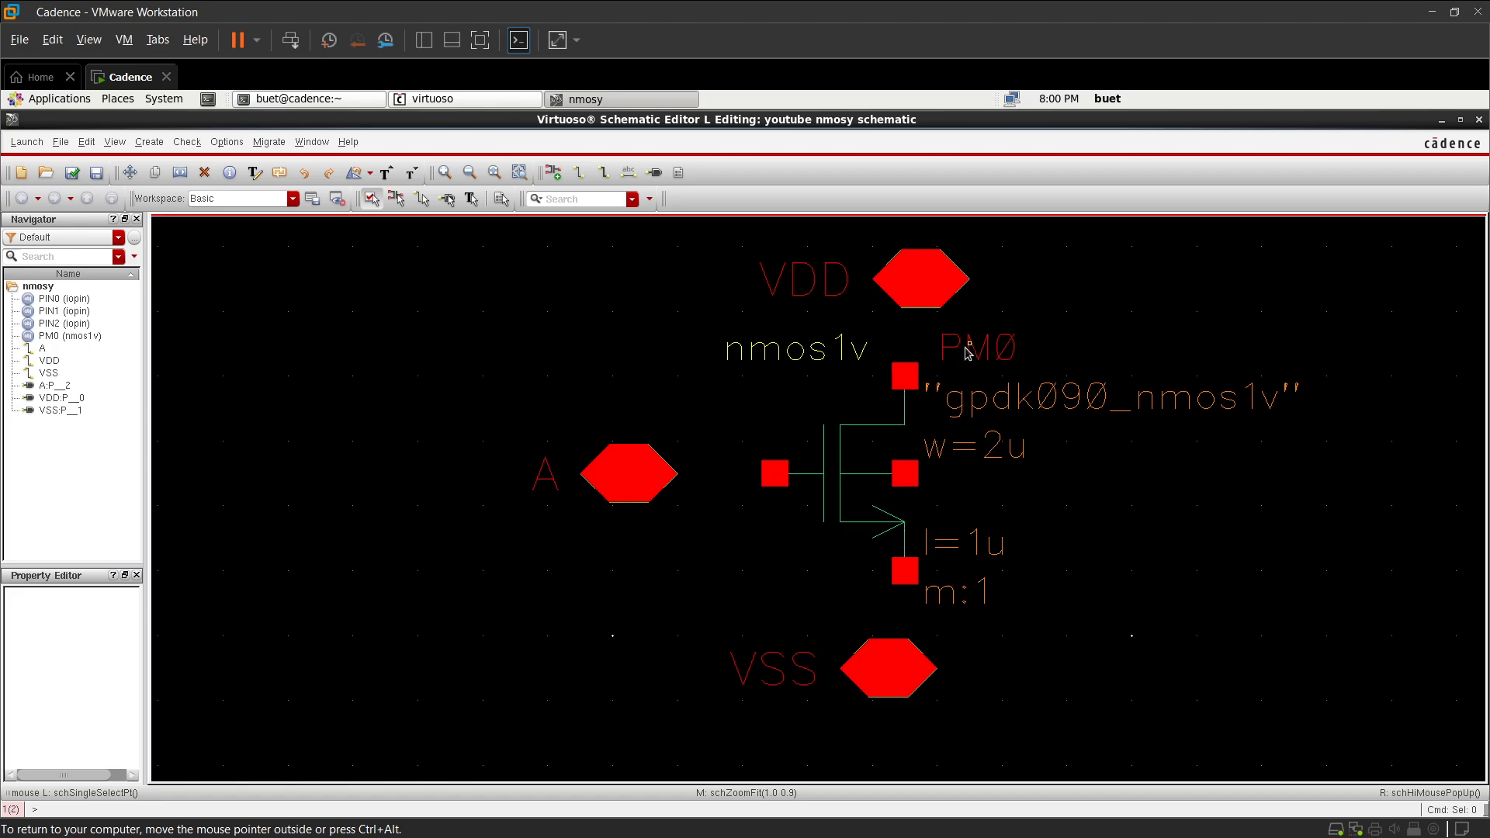
key("w")
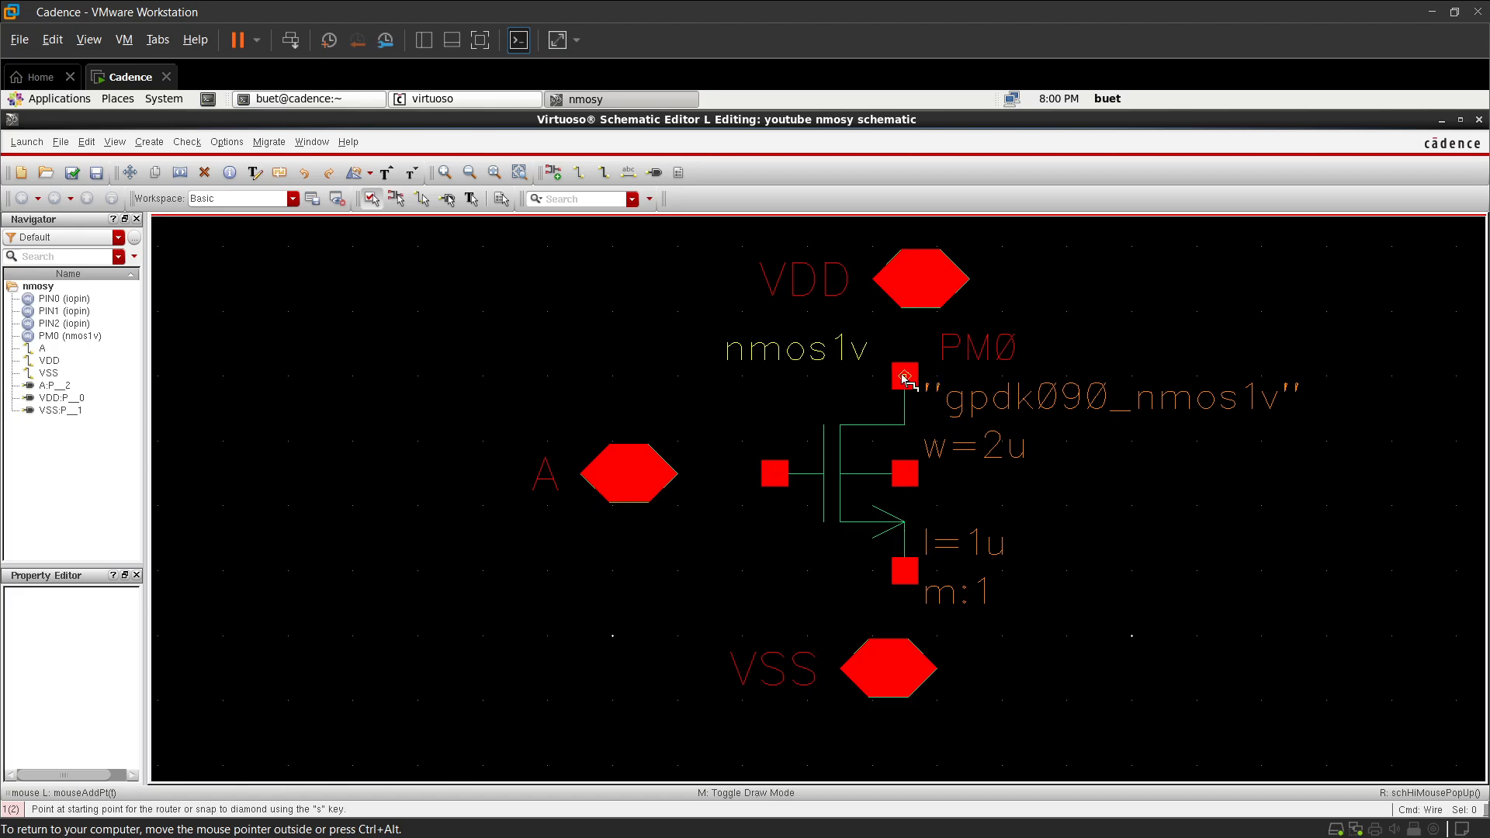
left_click(904, 376)
left_click(904, 308)
left_click(905, 571)
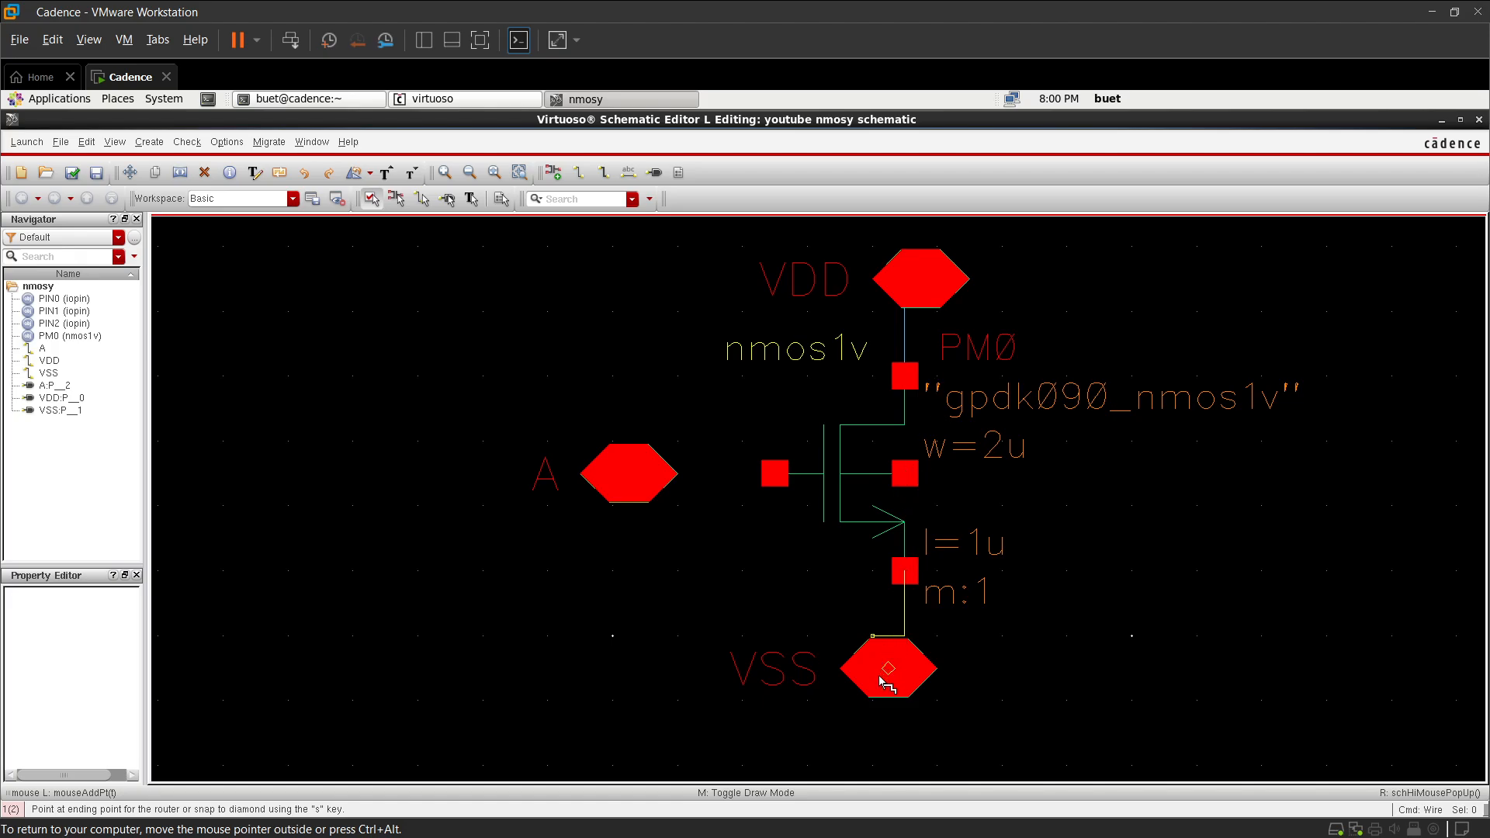
left_click(884, 669)
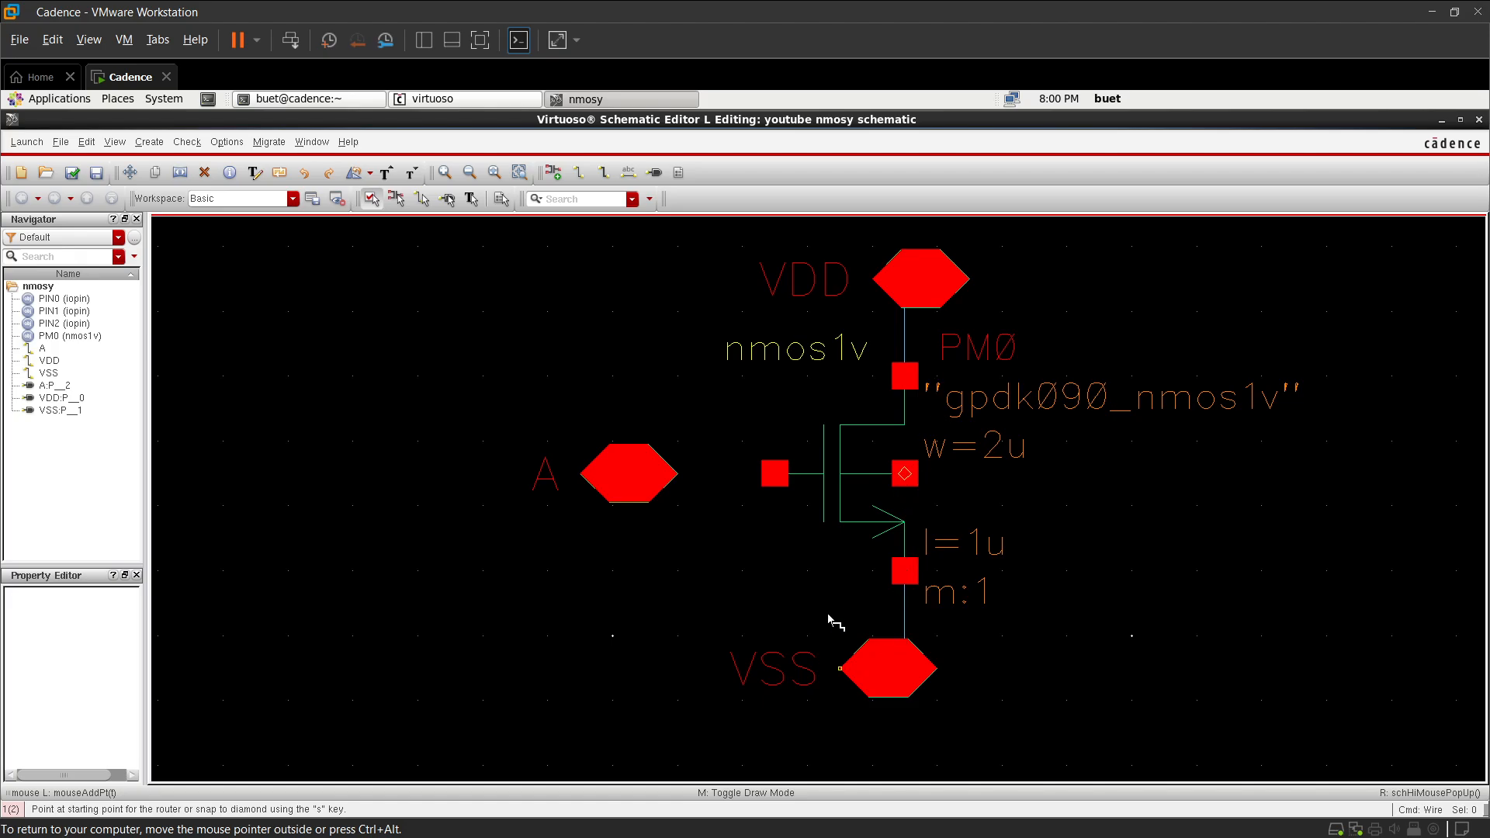
- Wire the transistor's gate to pin A and route its body terminal to the wire between the lower terminal and VSS
left_click(776, 475)
left_click(621, 474)
left_click(905, 474)
left_click(1009, 473)
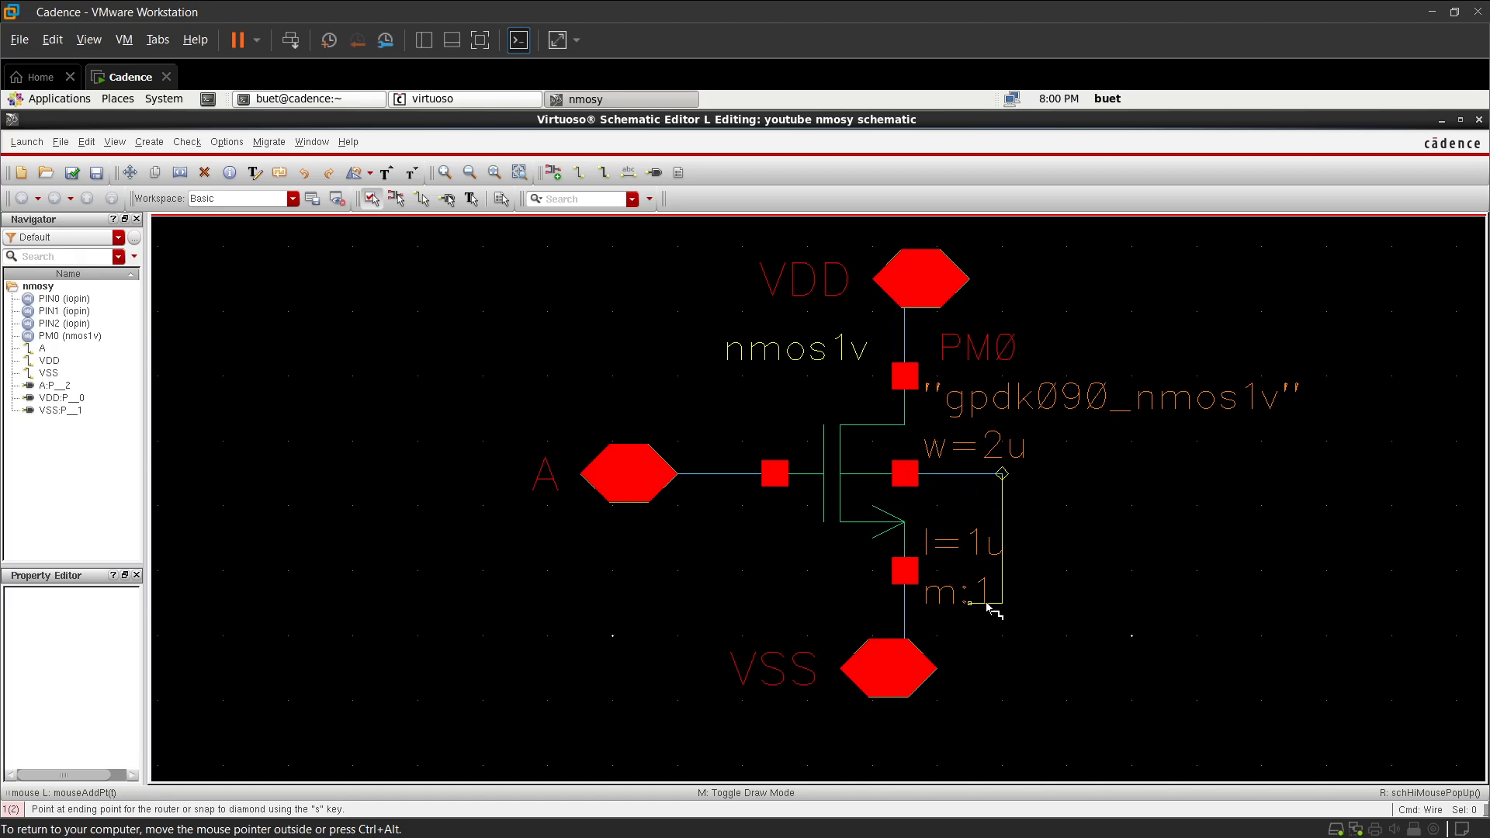
left_click(913, 616)
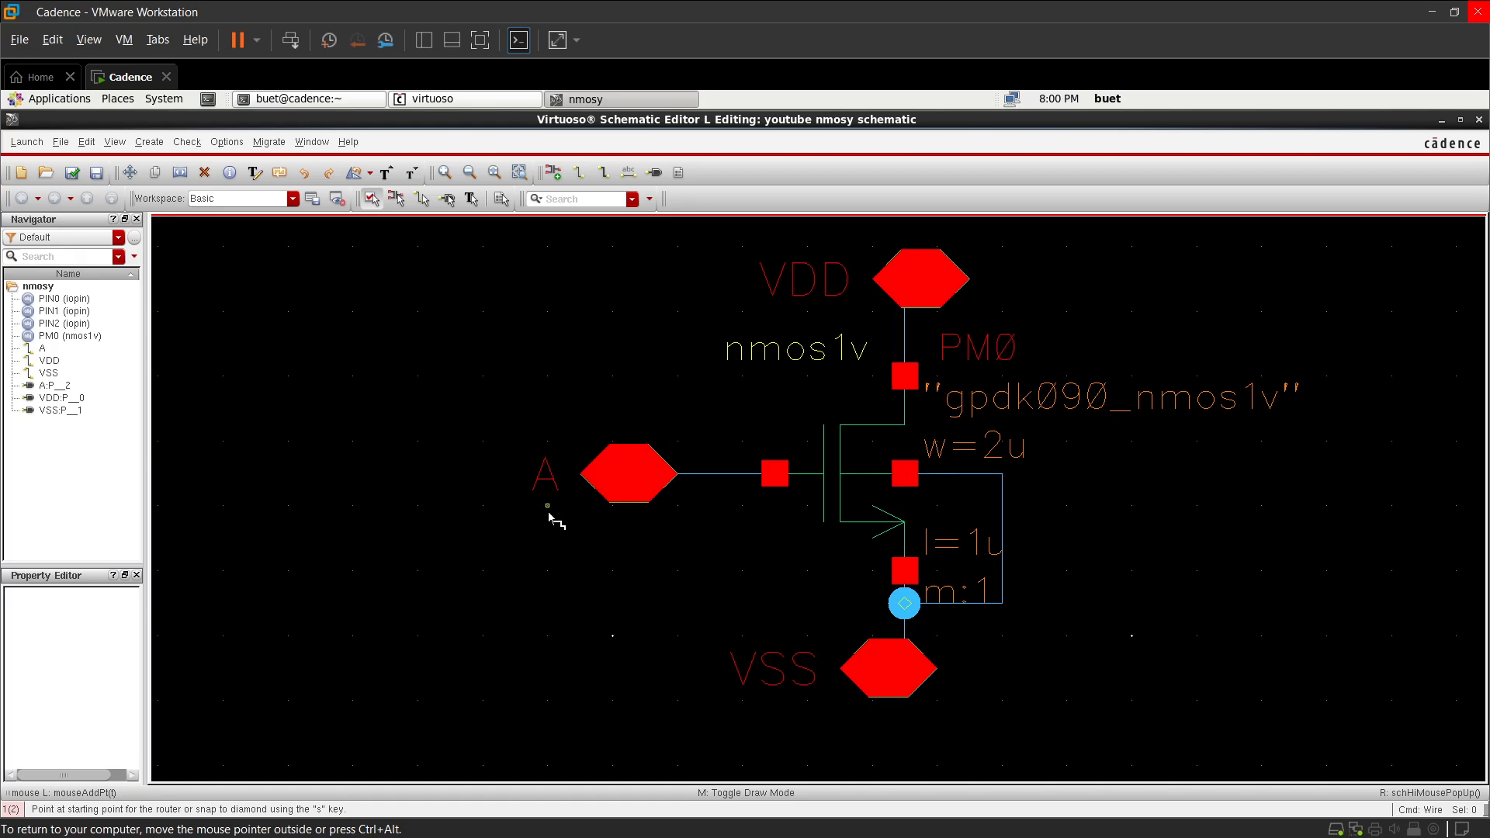
key("Escape")
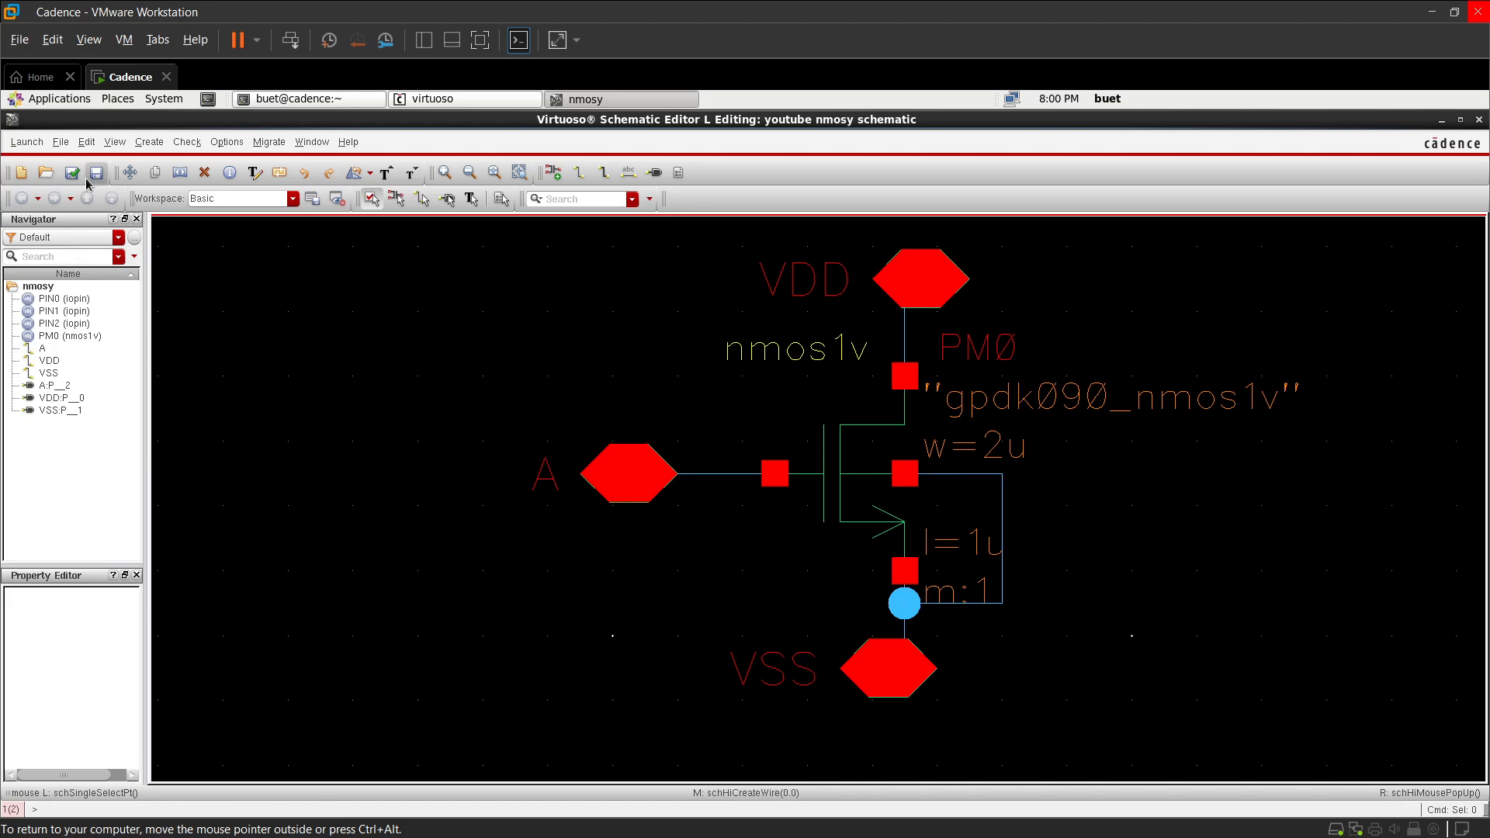
- Check and save the schematic, and create a new layout view of nmosy in Layout XL with automatic configuration
left_click(88, 177)
left_click(62, 176)
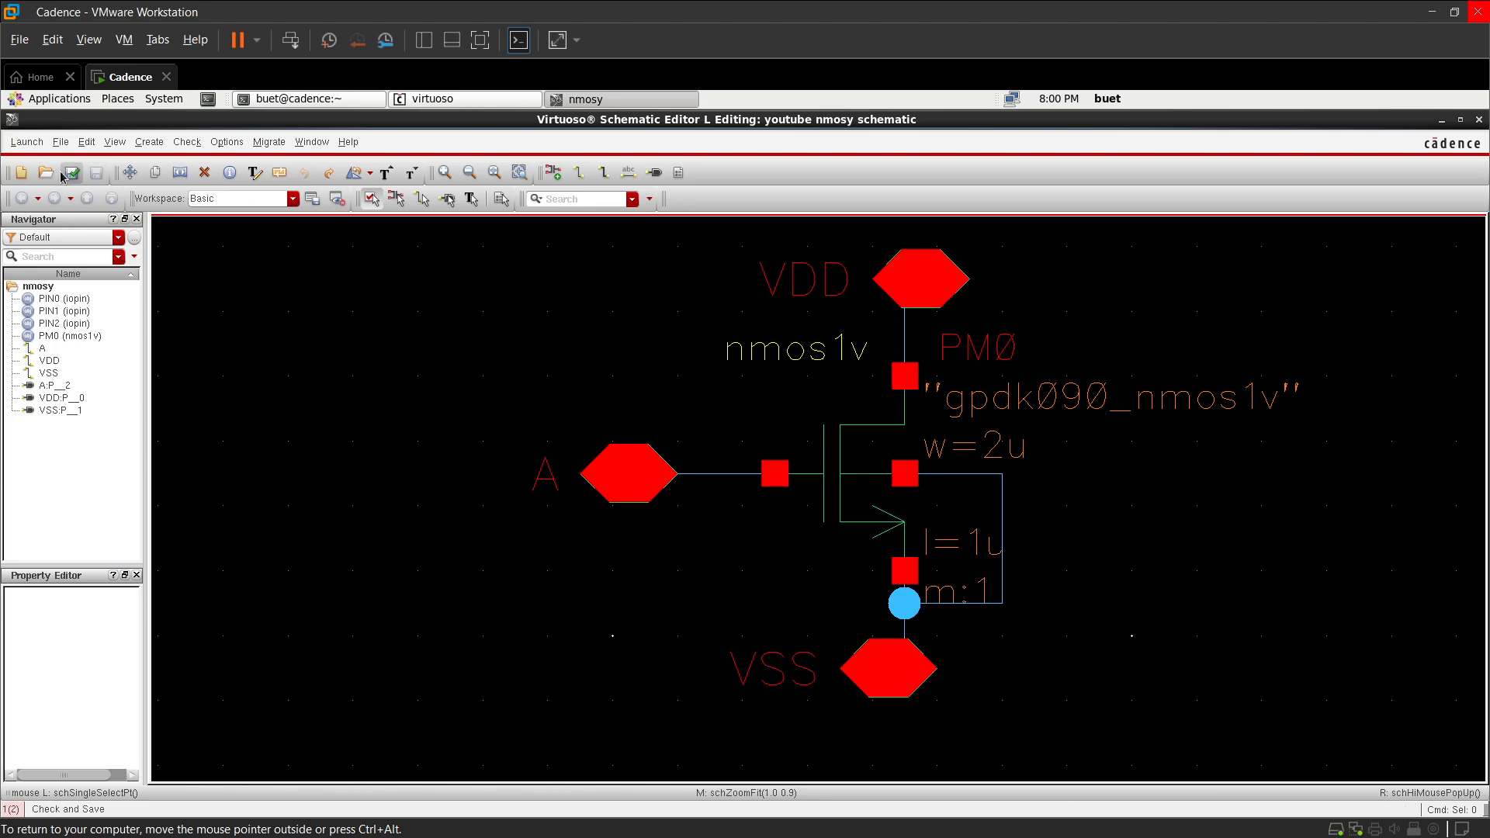
left_click(27, 142)
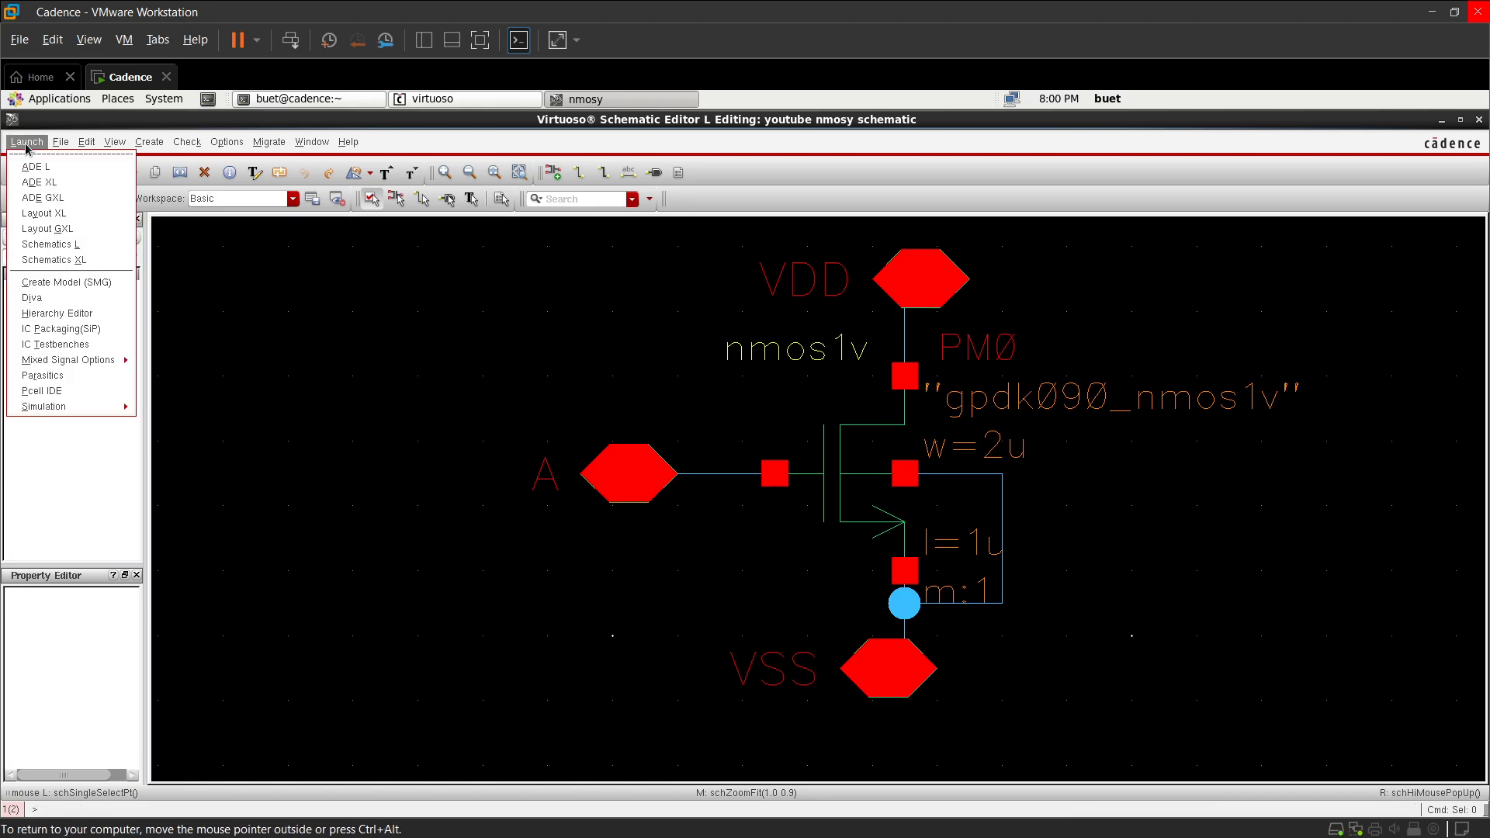
left_click(68, 215)
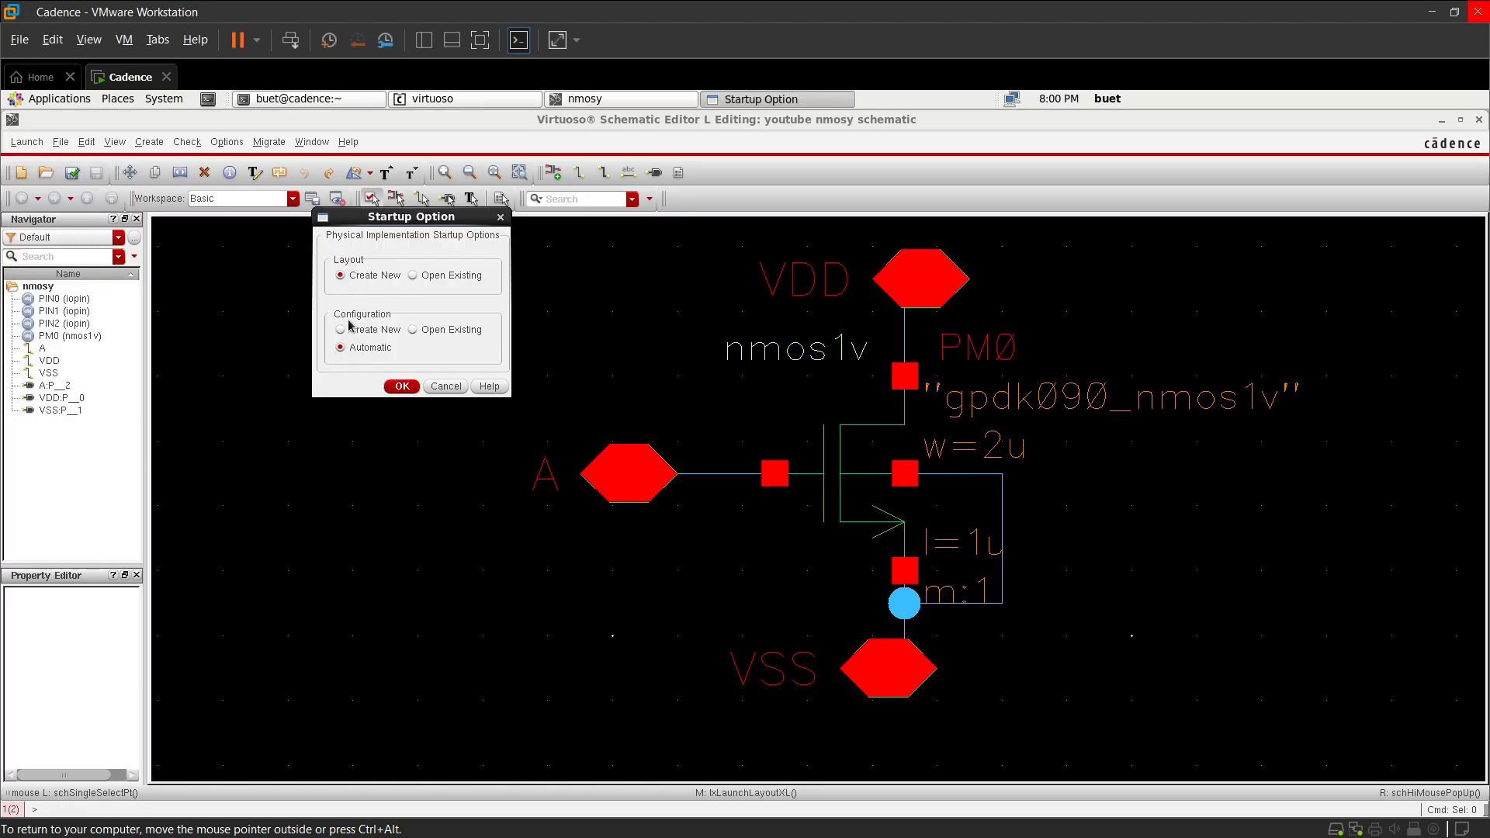
left_click(401, 385)
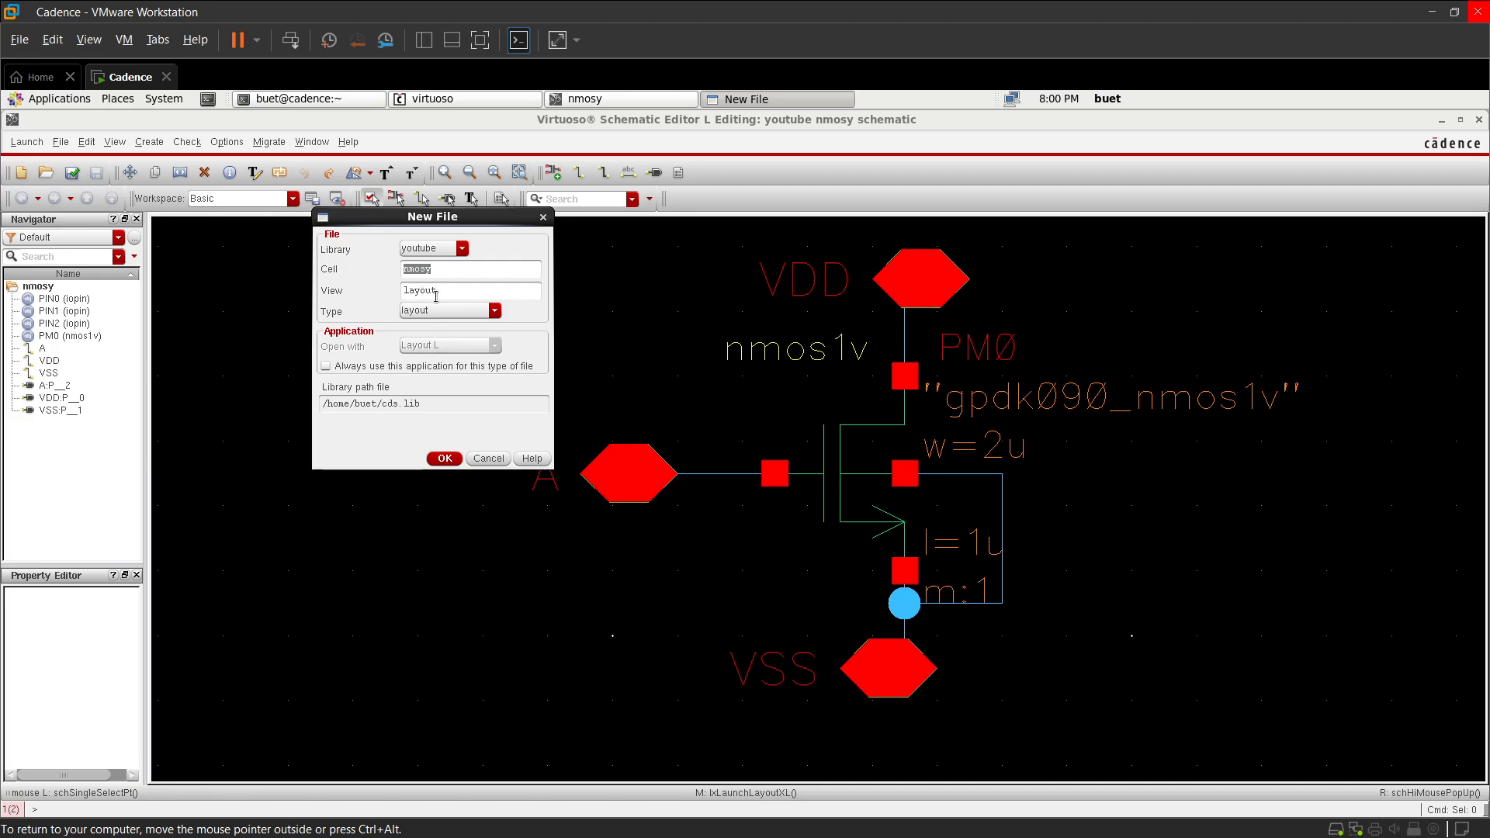
left_click(444, 459)
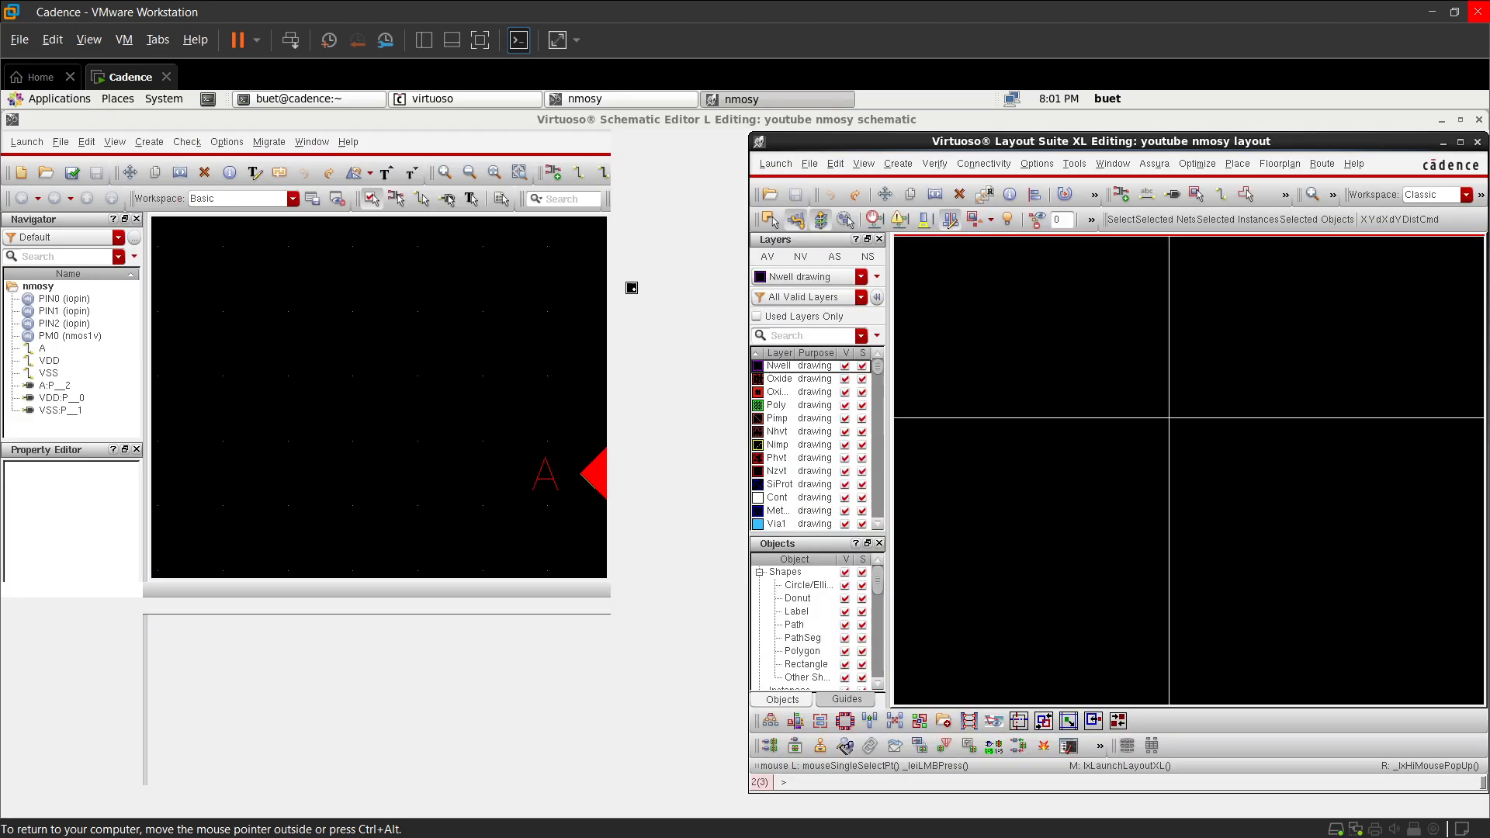
- Bring the nmosy layout window to the front, maximize it and fit the view
left_click(696, 122)
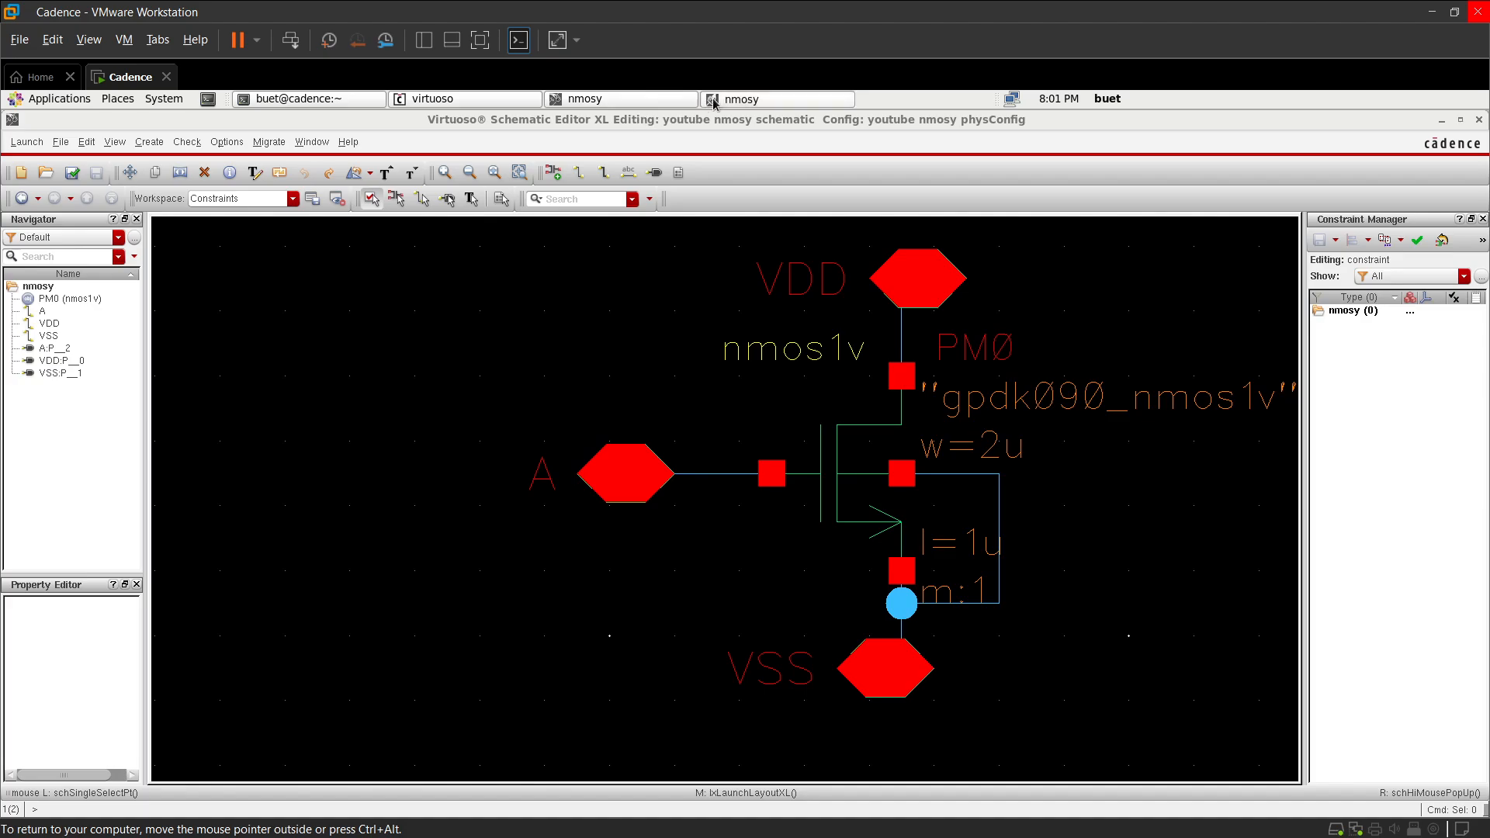
left_click(765, 105)
left_click(781, 104)
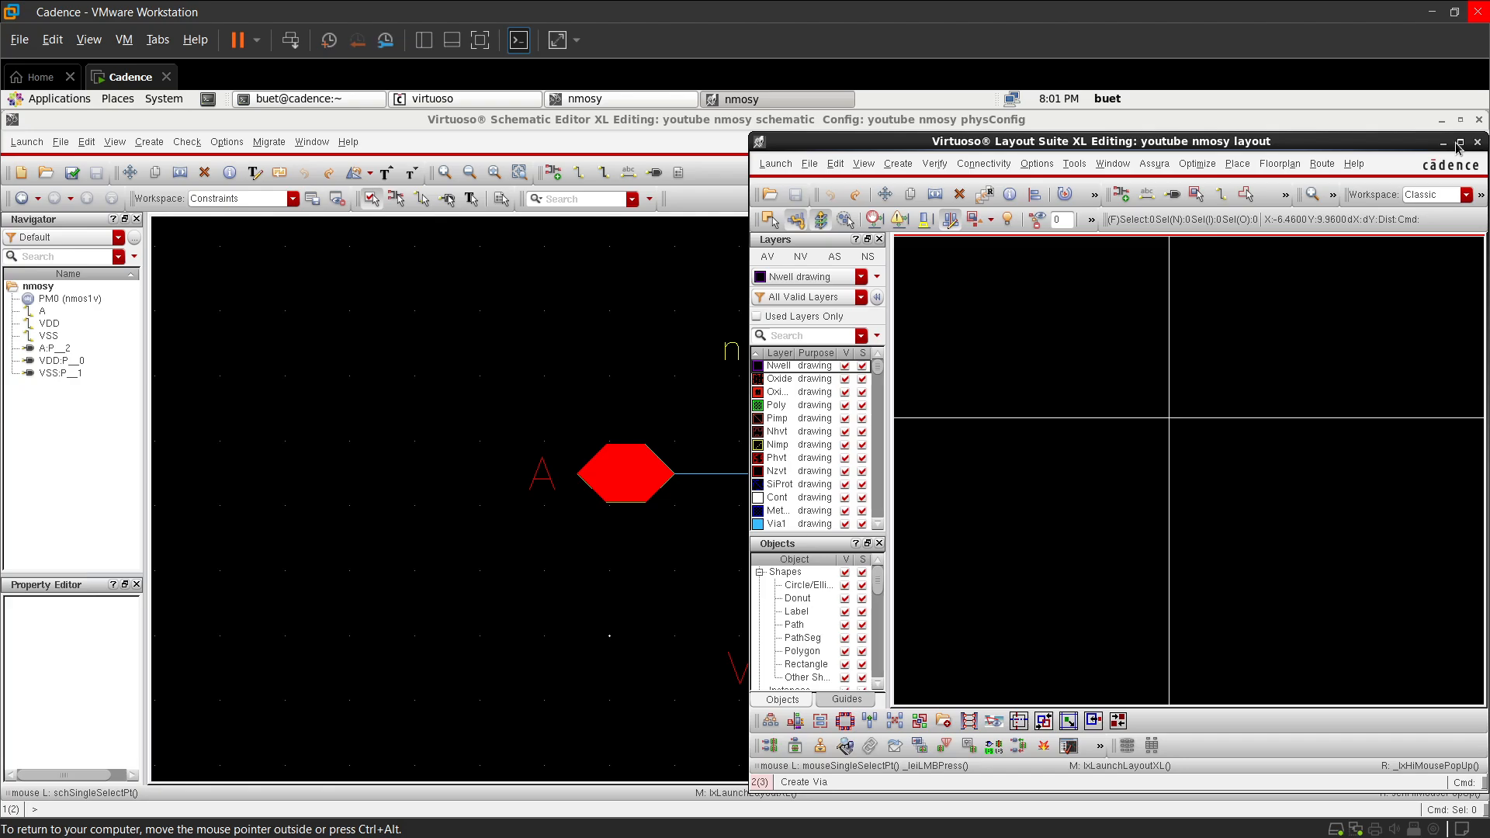
left_click(1459, 142)
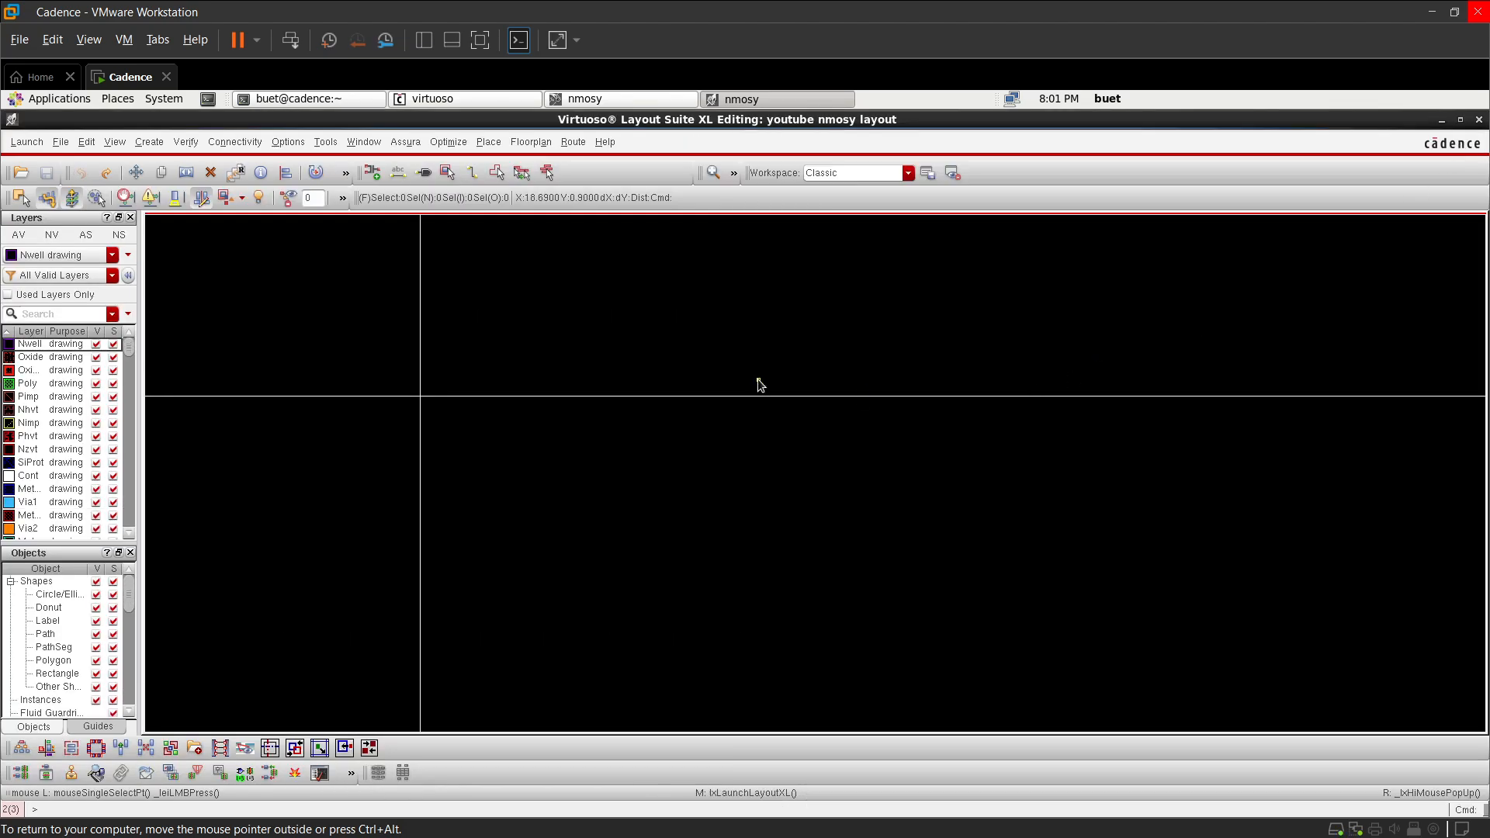
key("f")
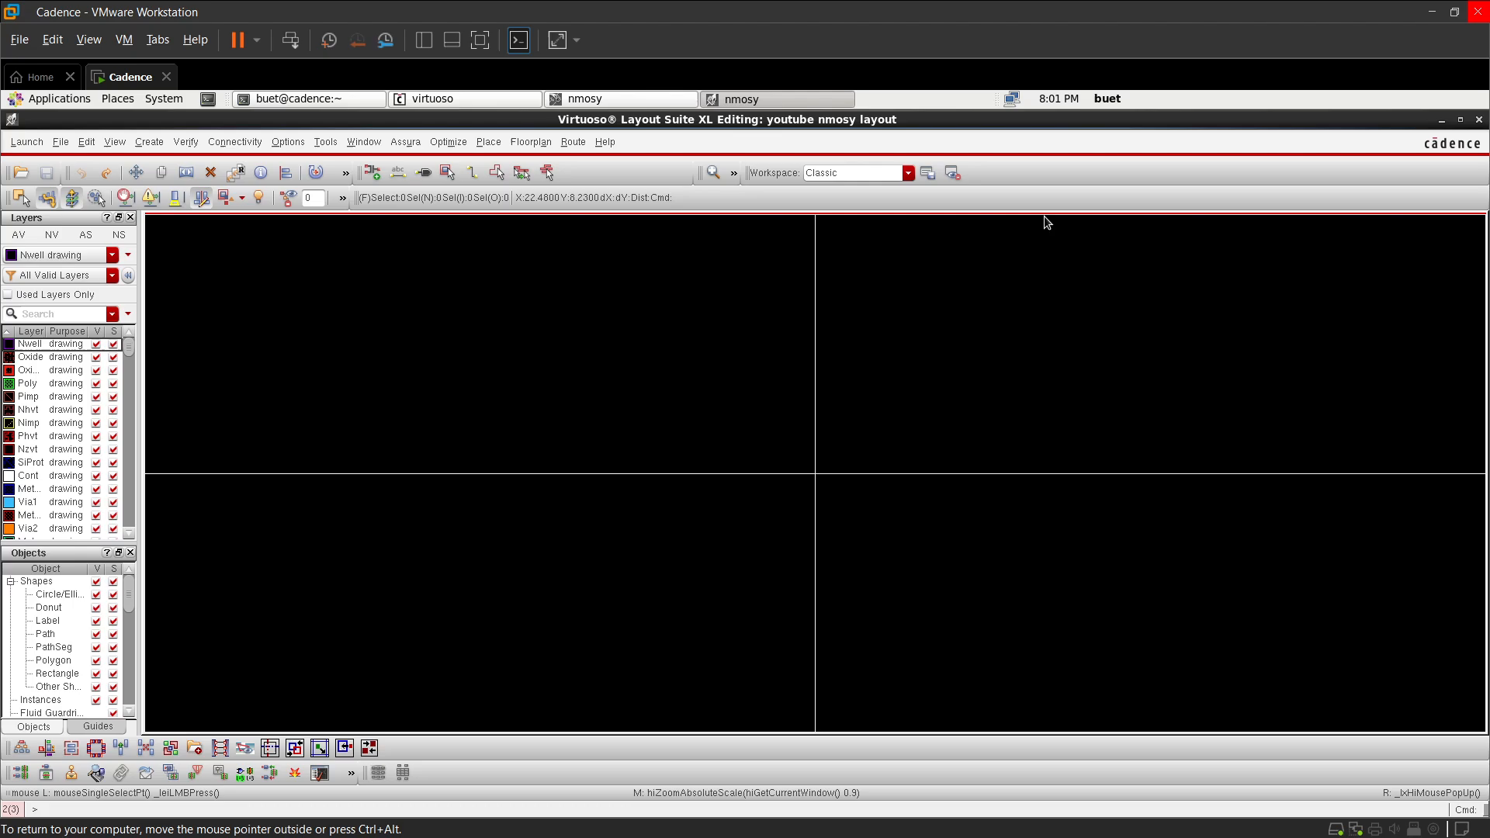
- Set the layout's X and Y snap spacing to 0.005 in the display options
key("e")
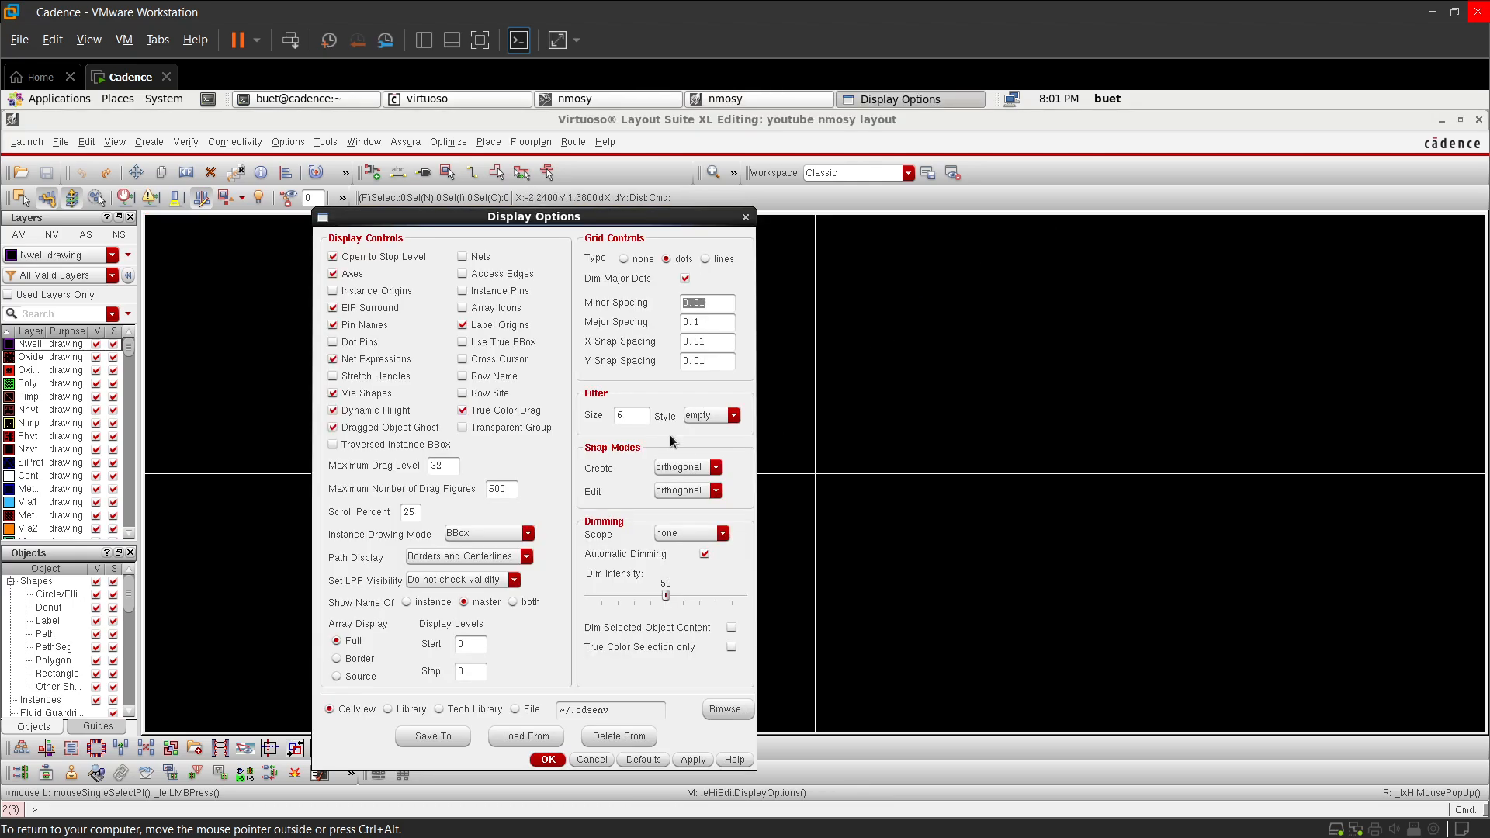
left_click(698, 342)
type("5")
type("0")
type("0")
left_click(554, 760)
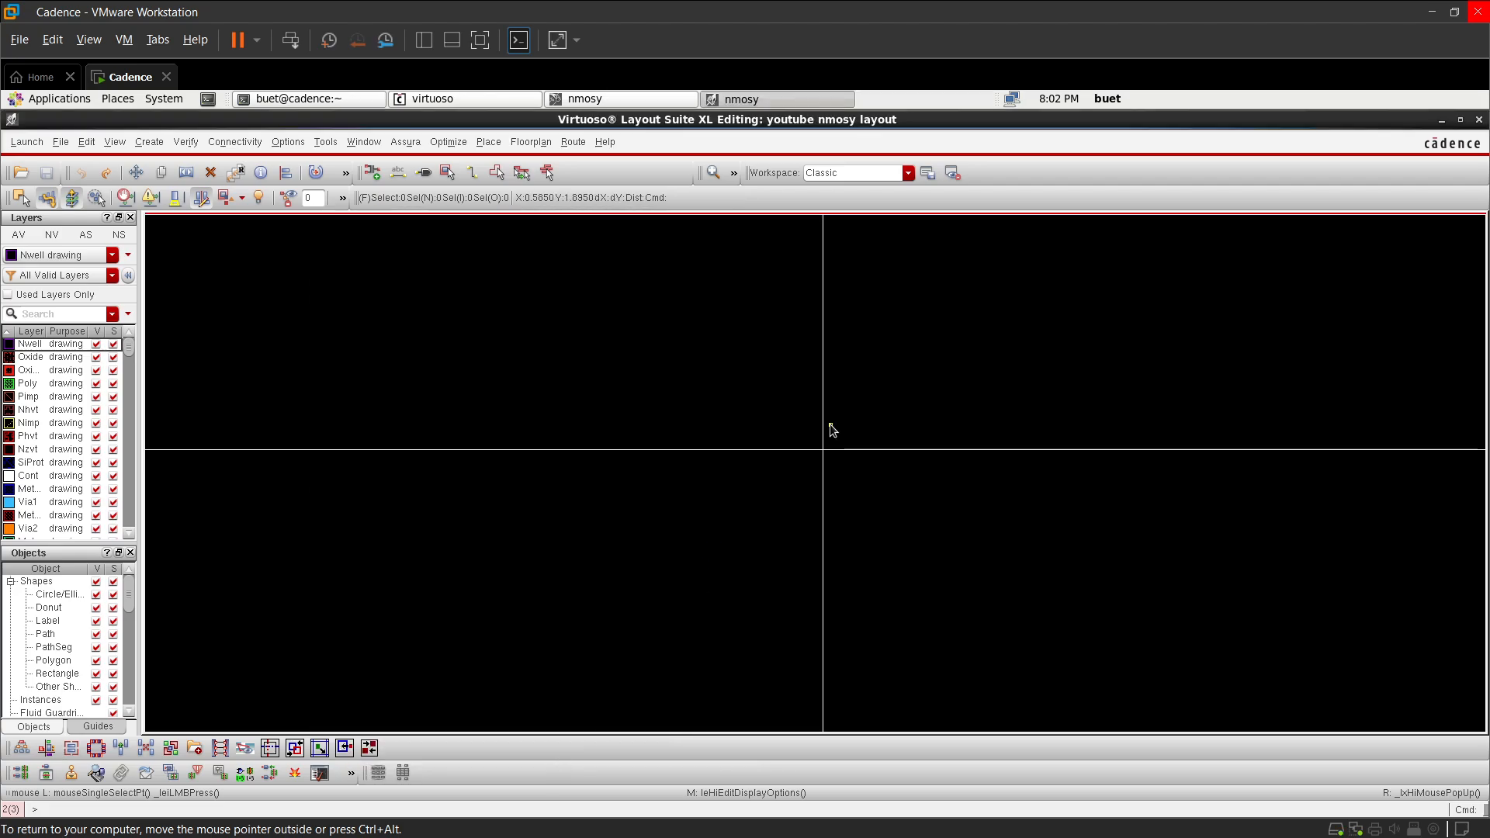
key("f")
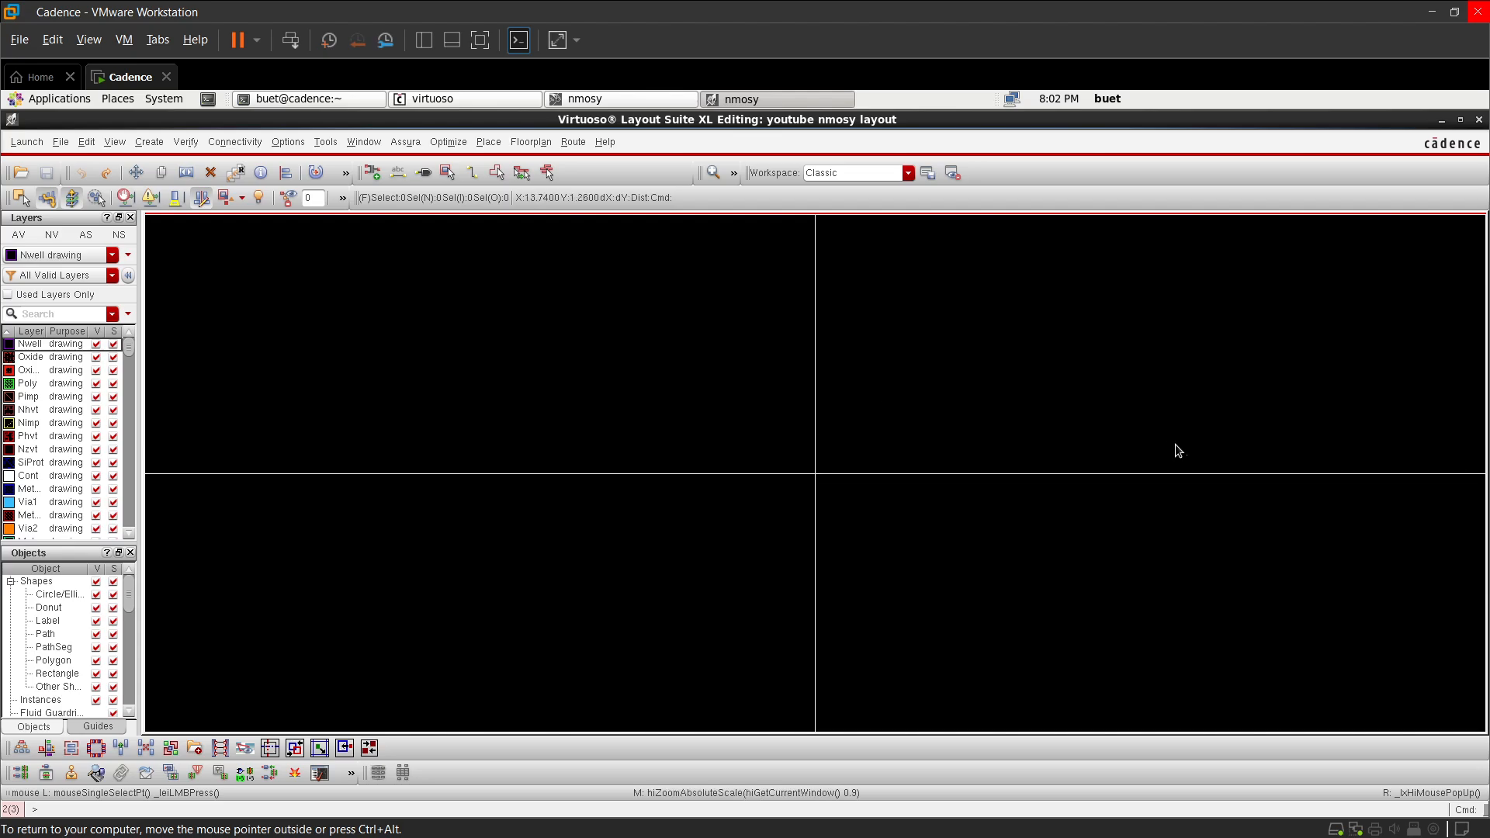
left_click(626, 95)
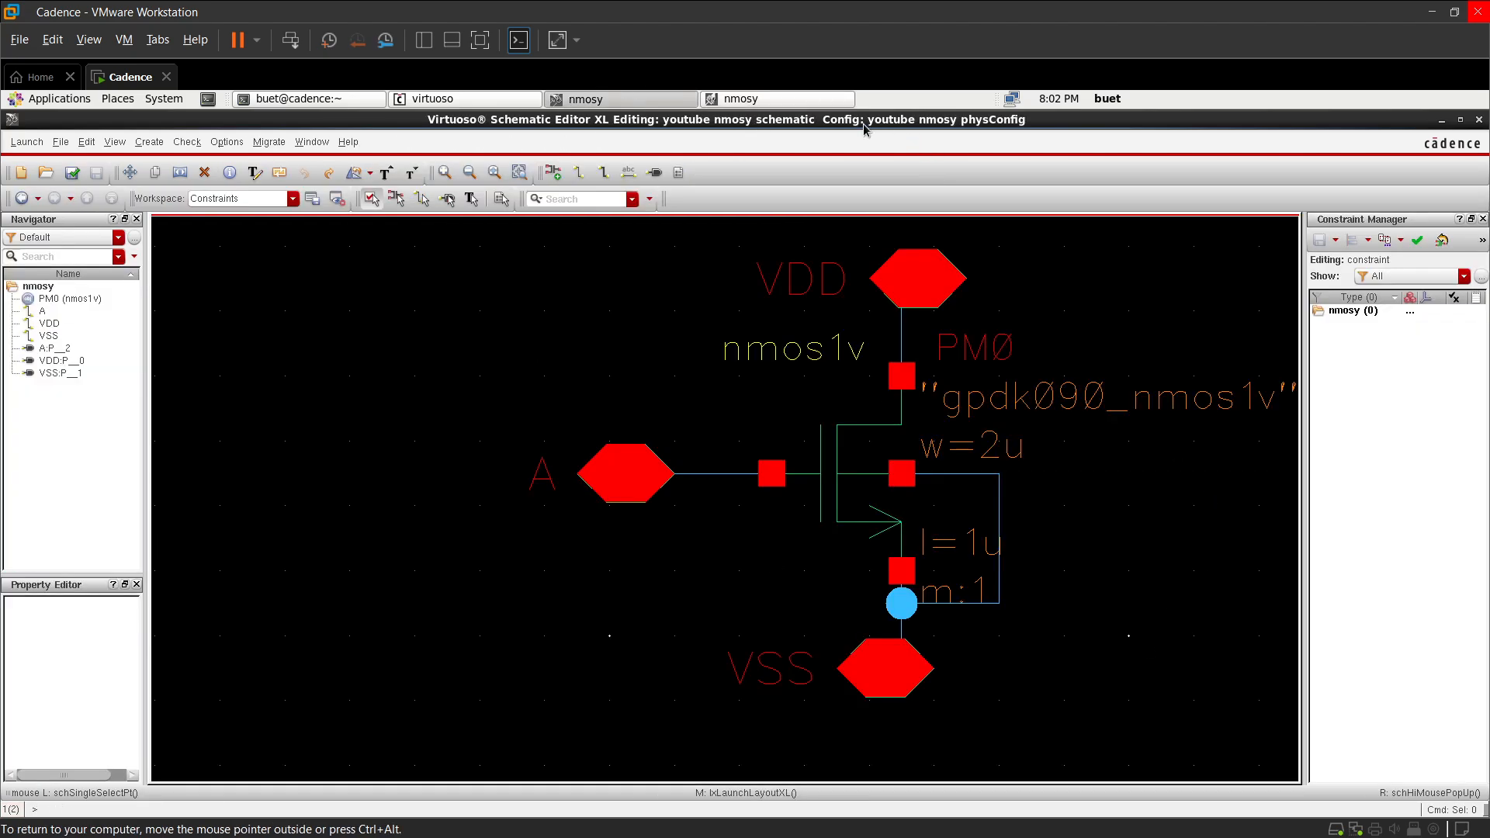
left_click(770, 97)
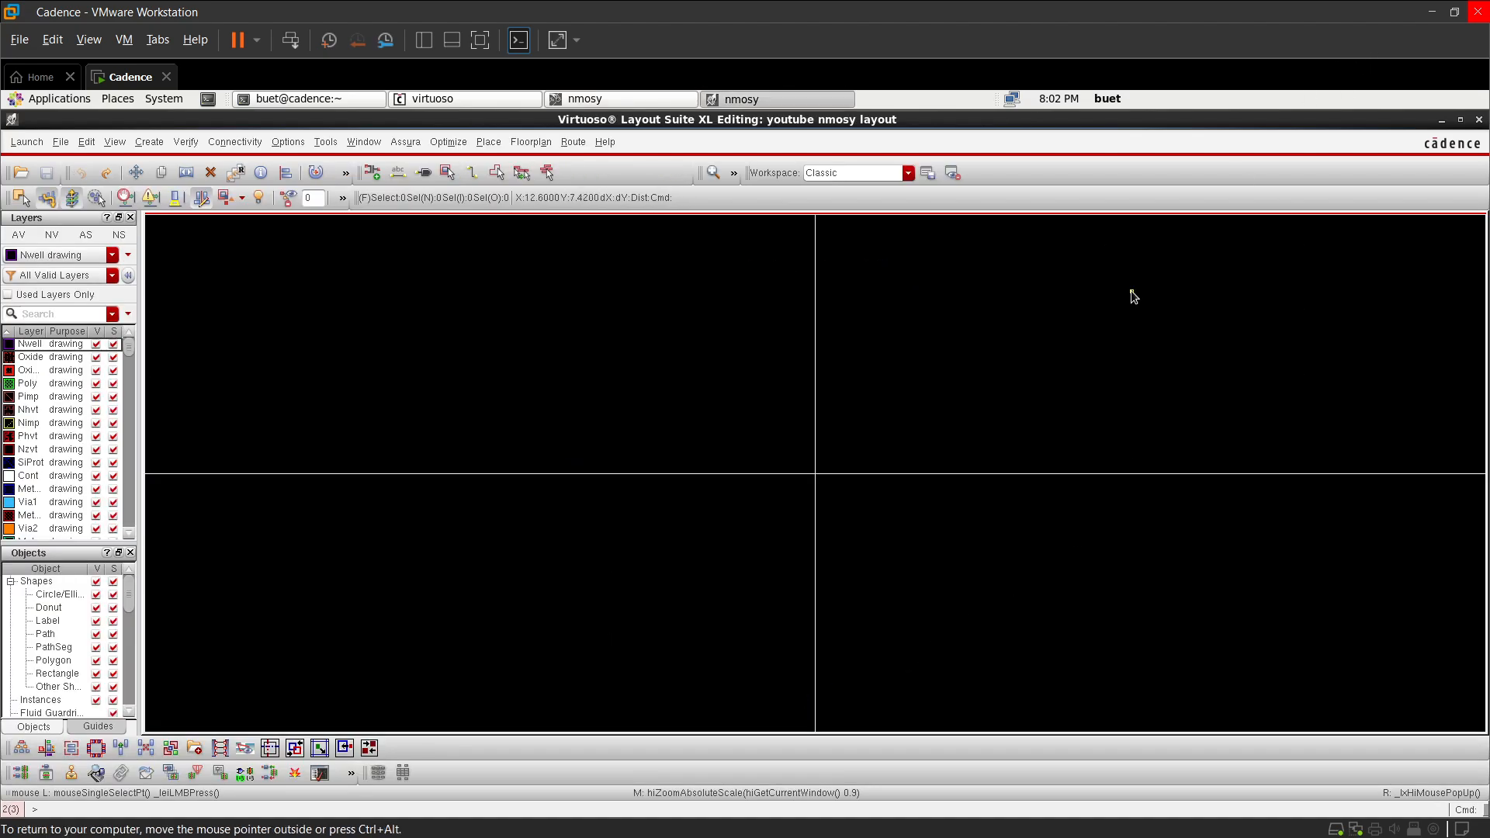
- Outline a wide rectangle about 7.6 by 4.3 with rulers in the upper-right quadrant of the layout axes
scroll(1028, 303, "up", 1, "ctrl")
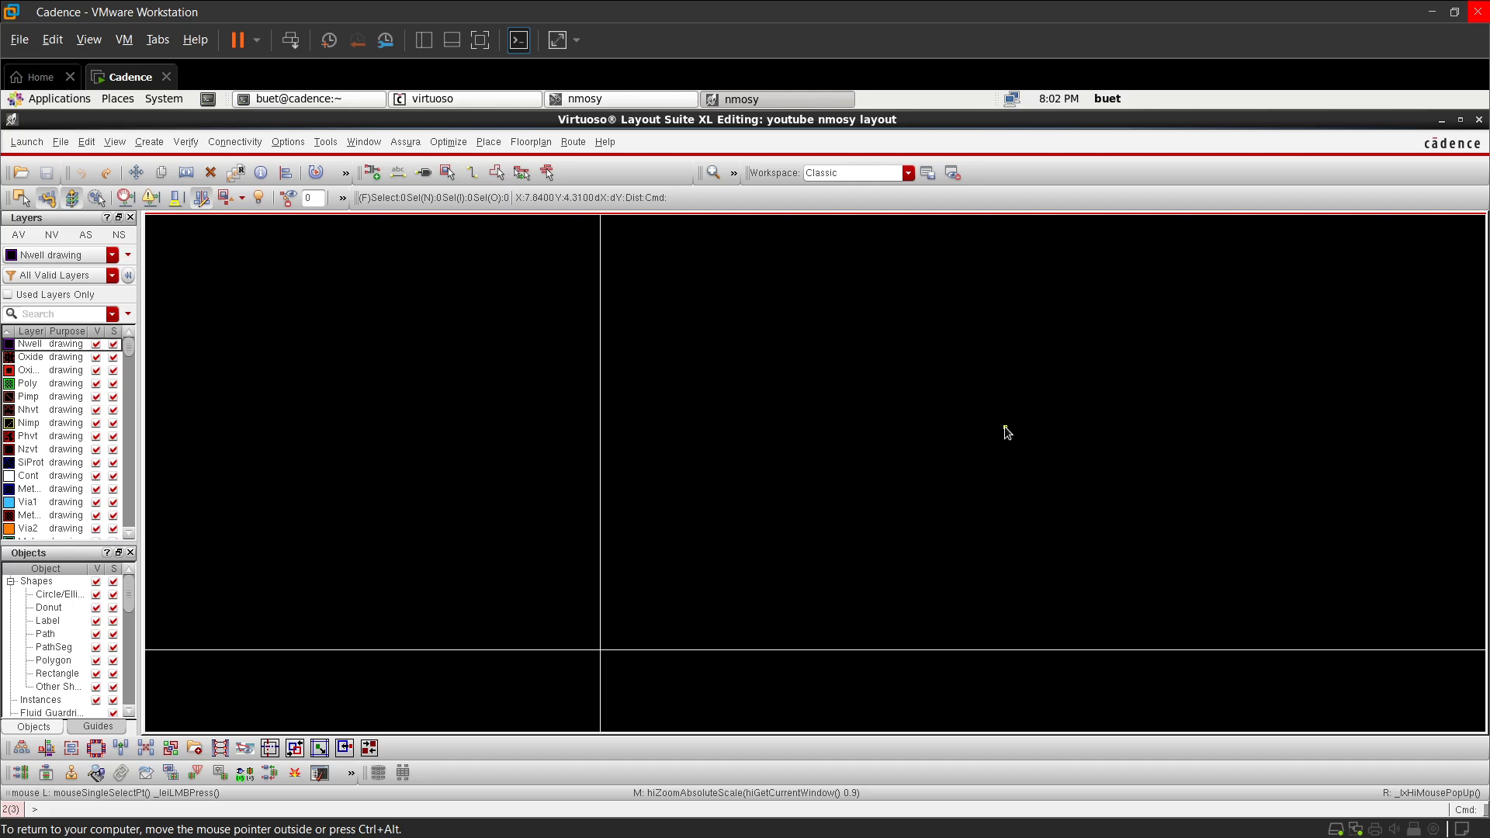
key("k")
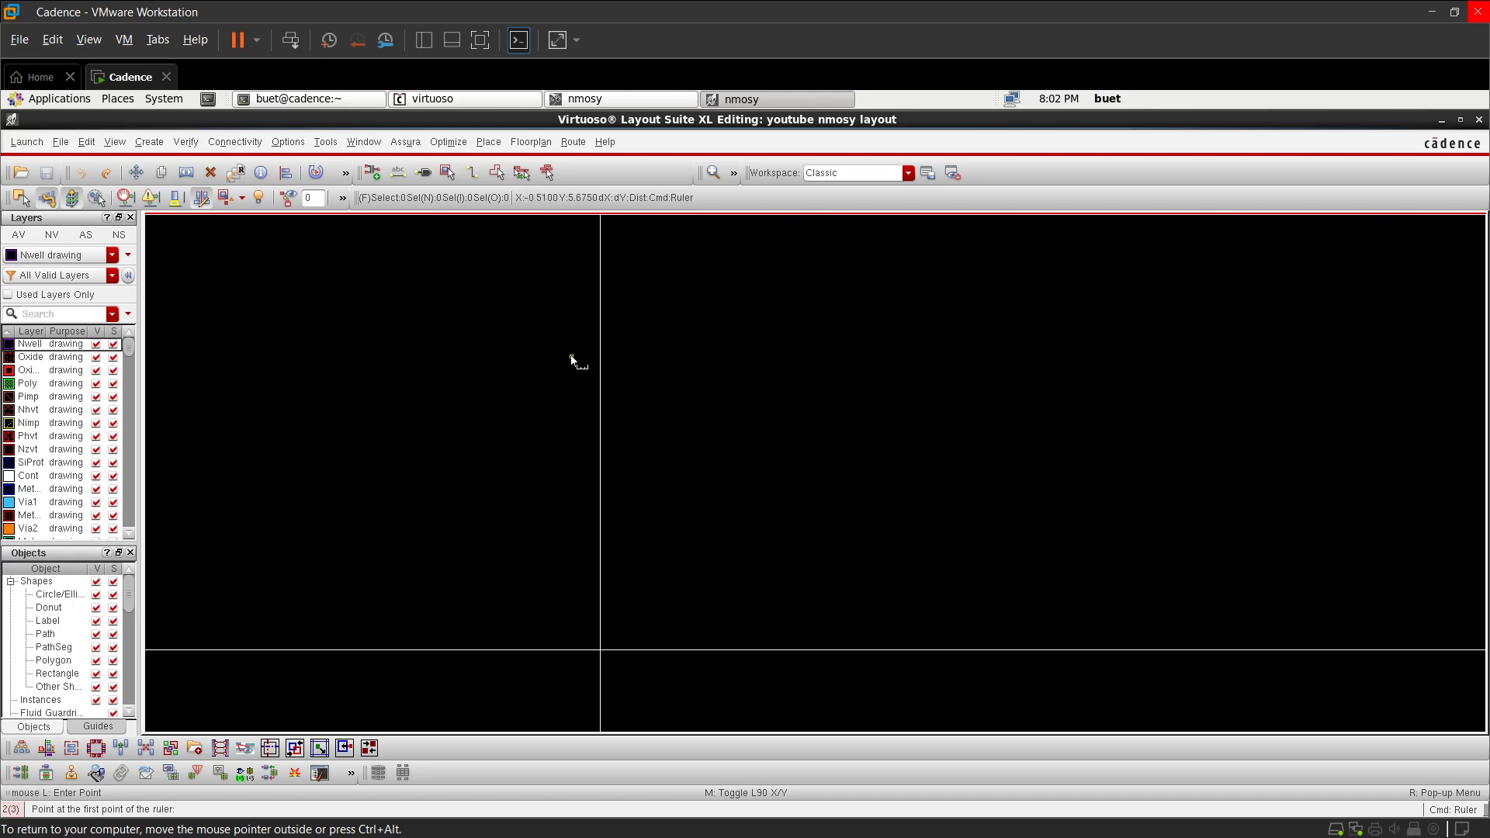
left_click(772, 303)
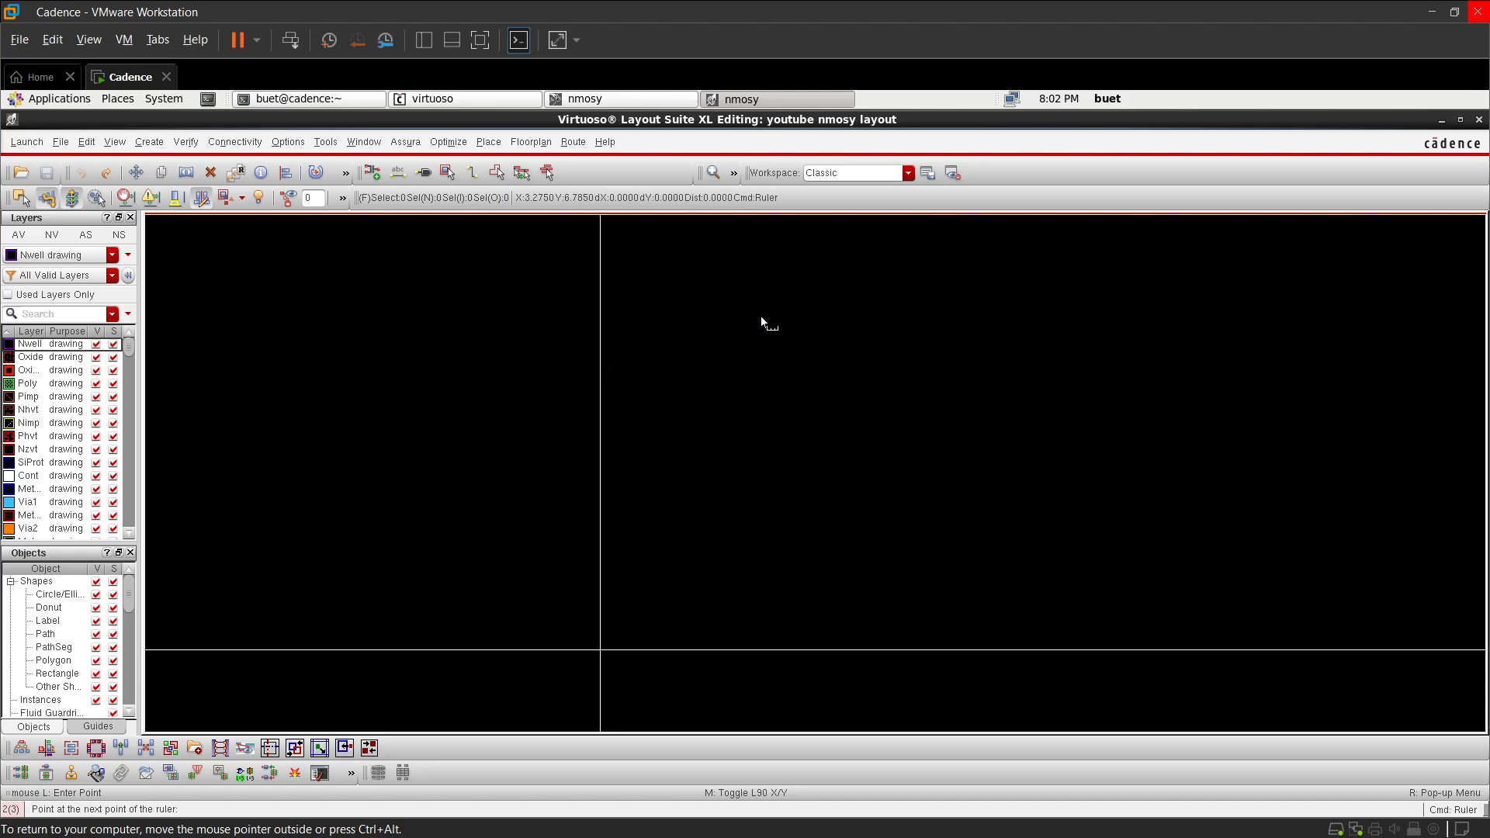
left_click(772, 551)
left_click(1167, 550)
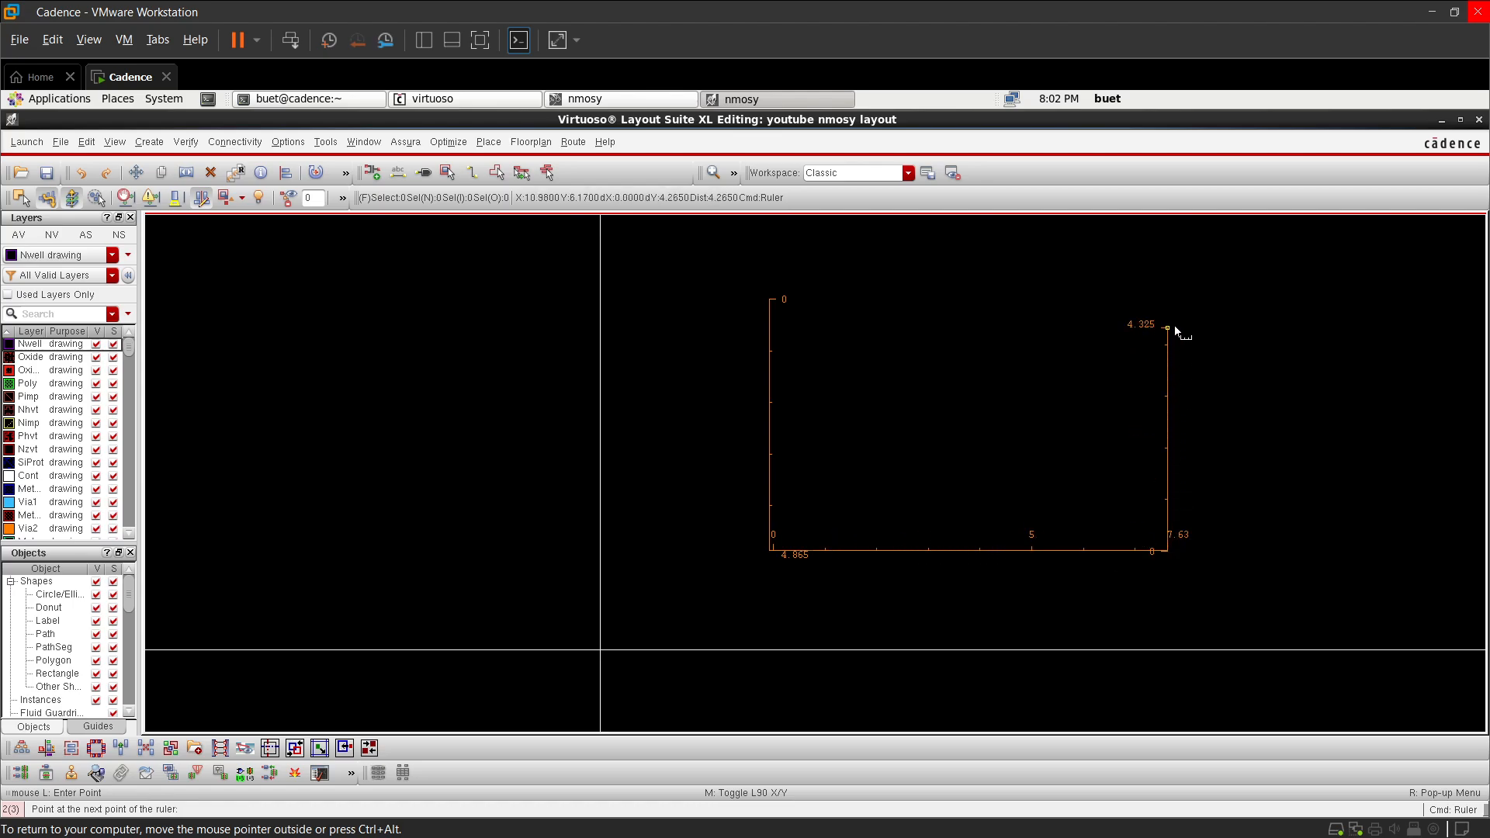
left_click(1172, 326)
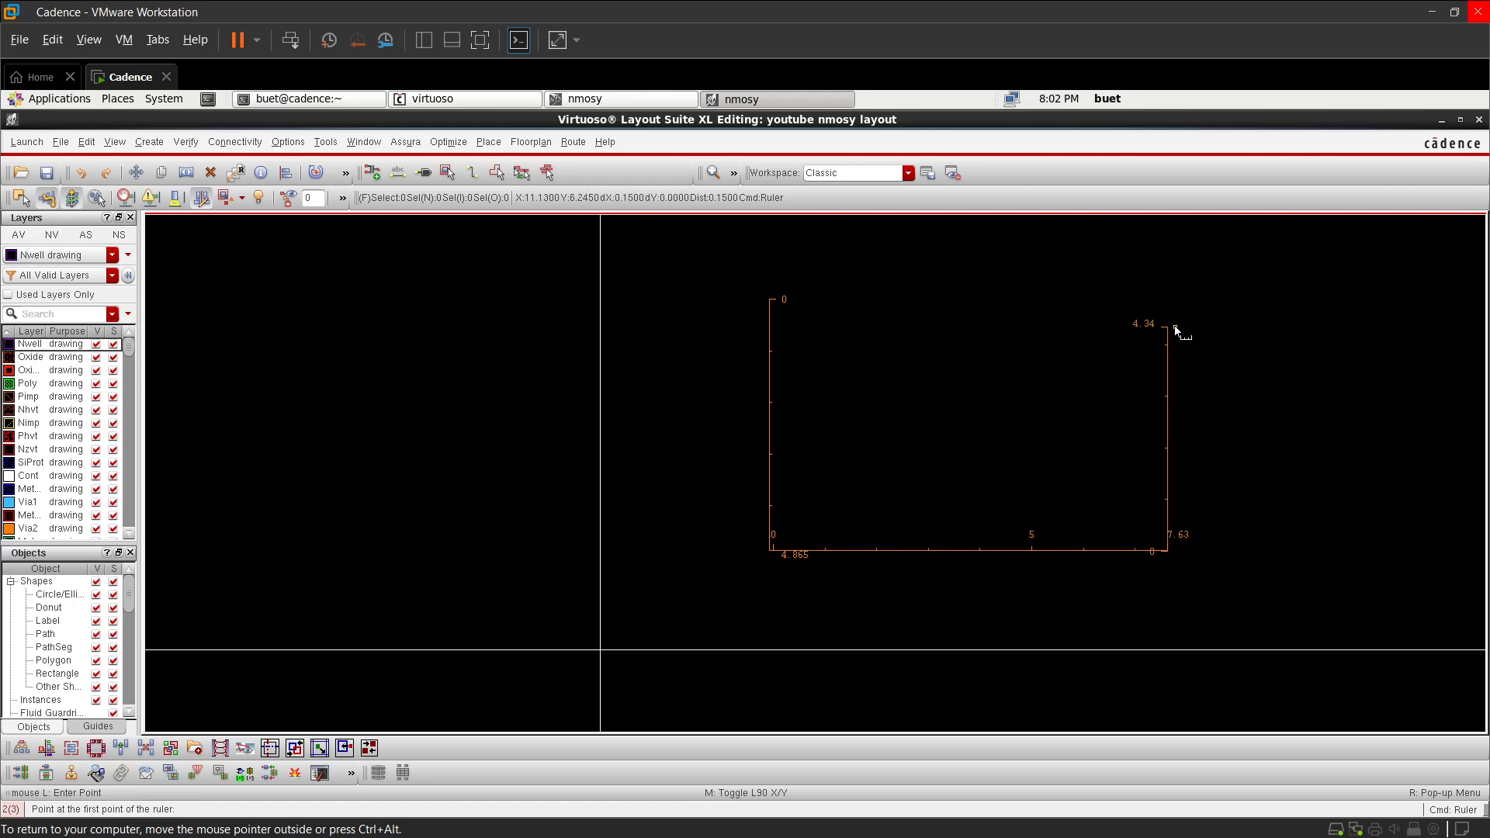
double_click(770, 326)
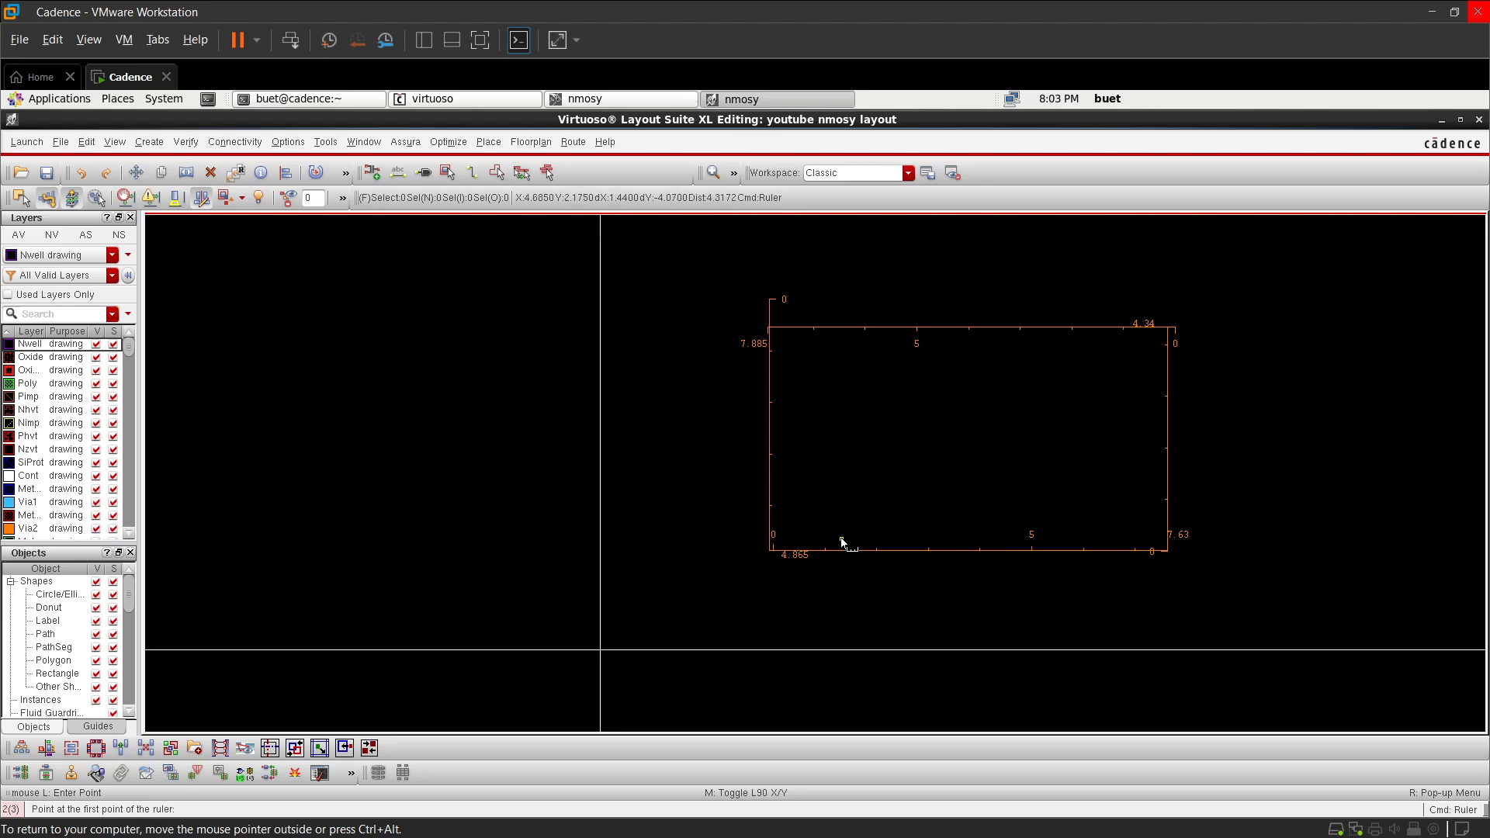
key("Escape")
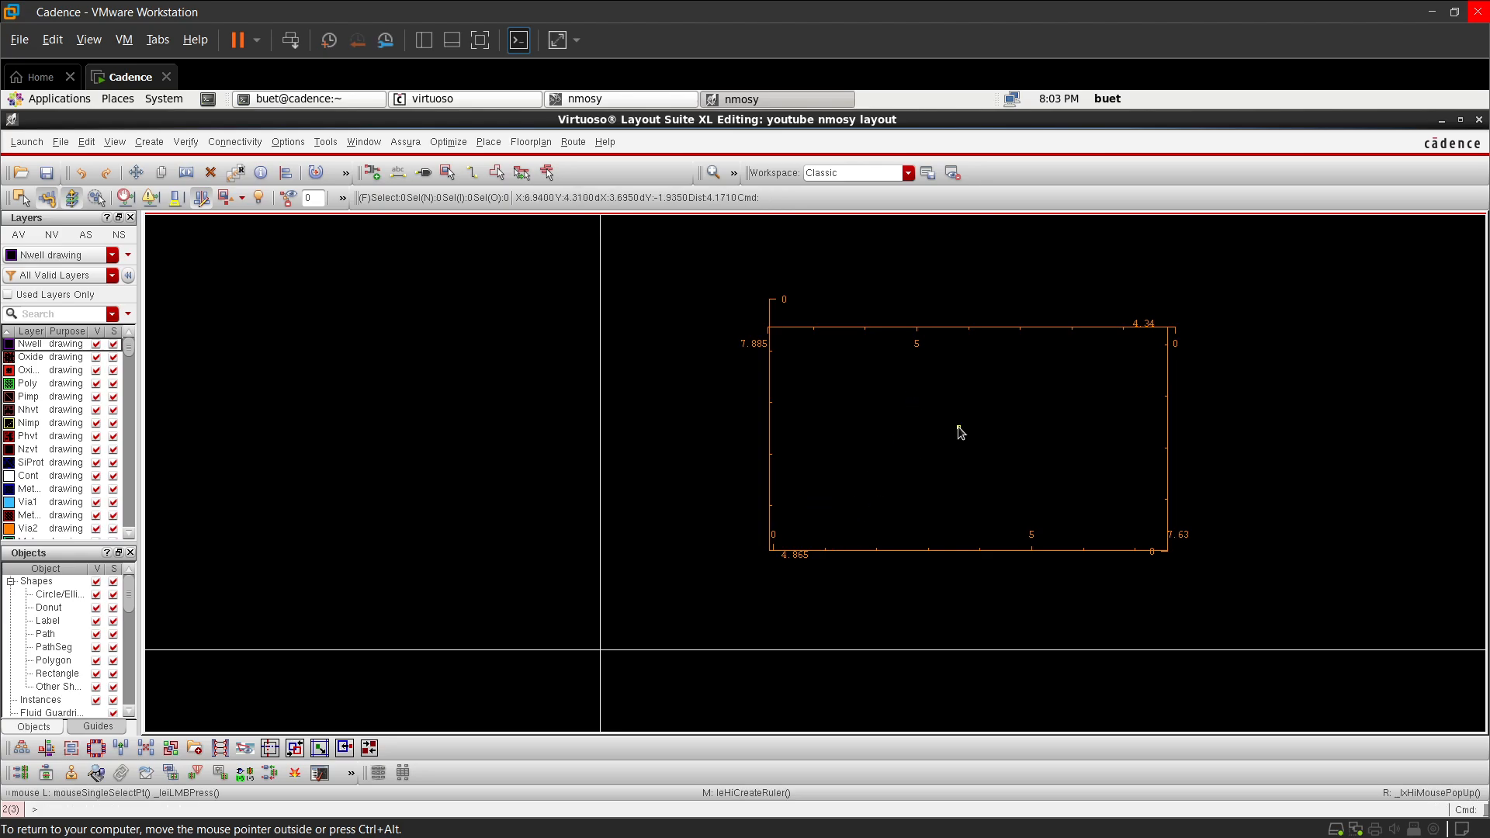
- Outline a narrow vertical strip about 1.4 wide and 6 high with rulers, crossing the middle of the wide rectangle
key("k")
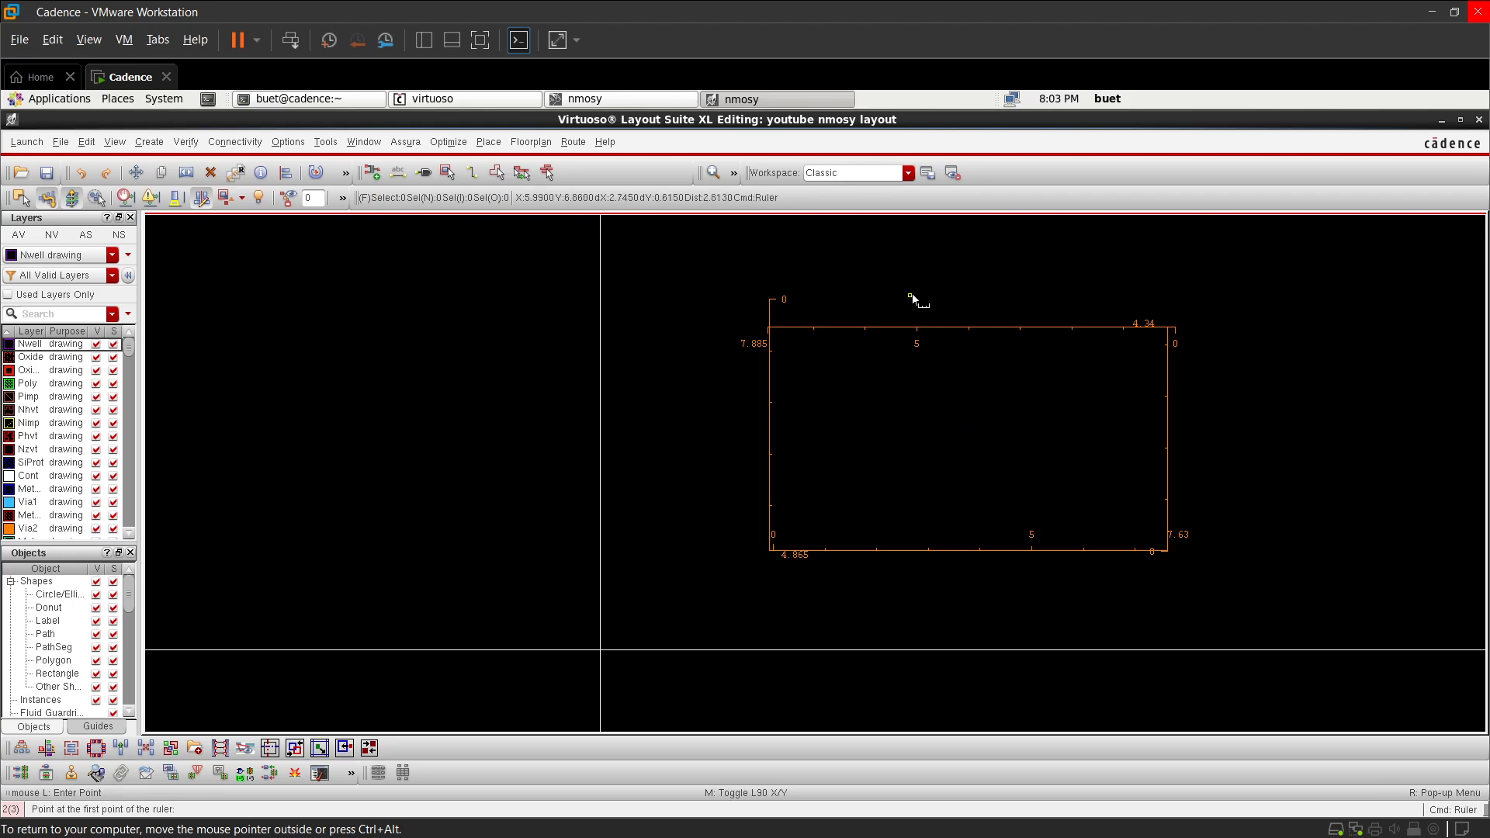
left_click(917, 293)
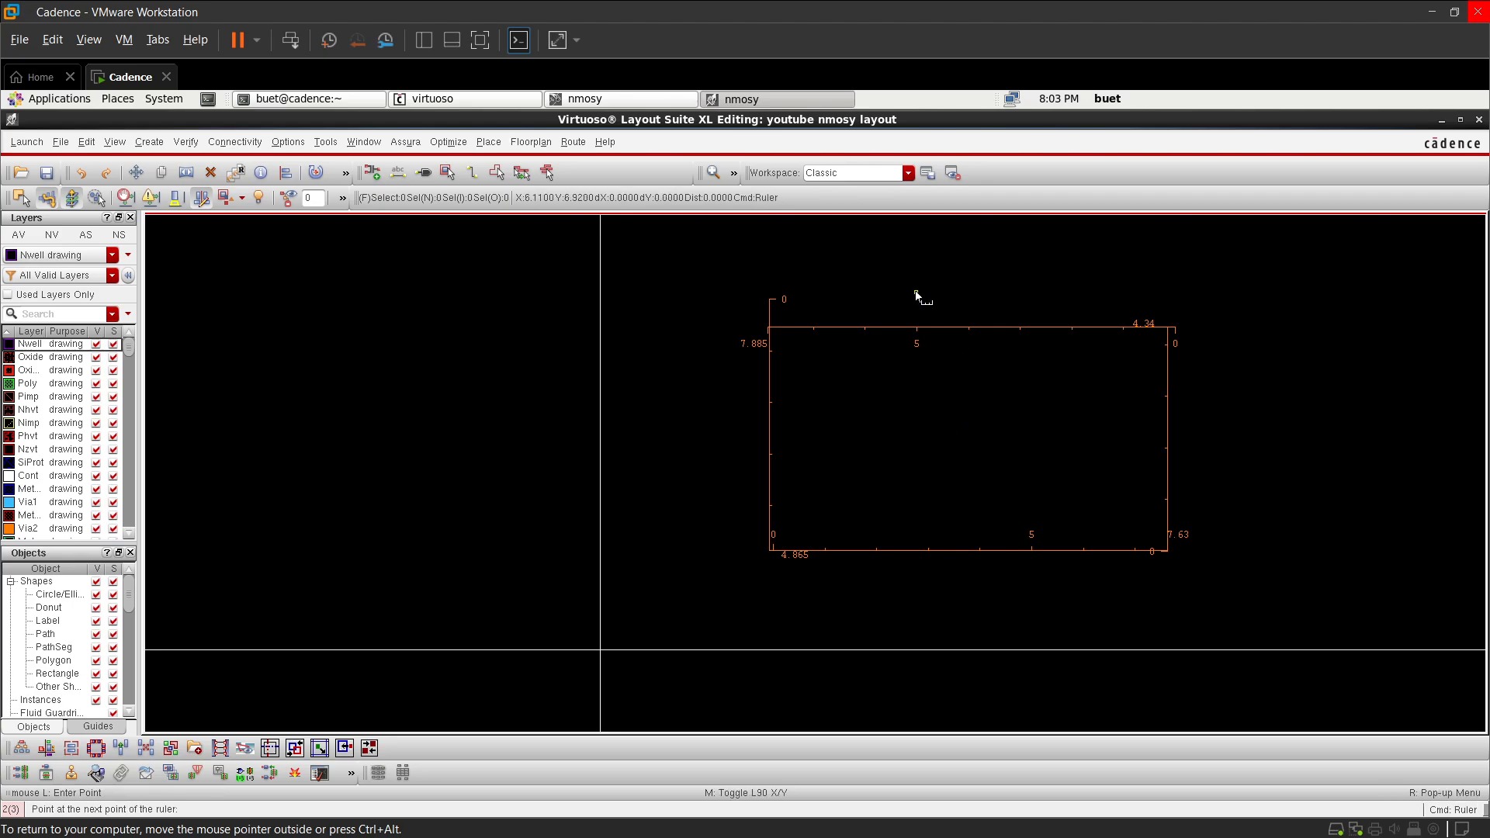
left_click(916, 597)
left_click(988, 598)
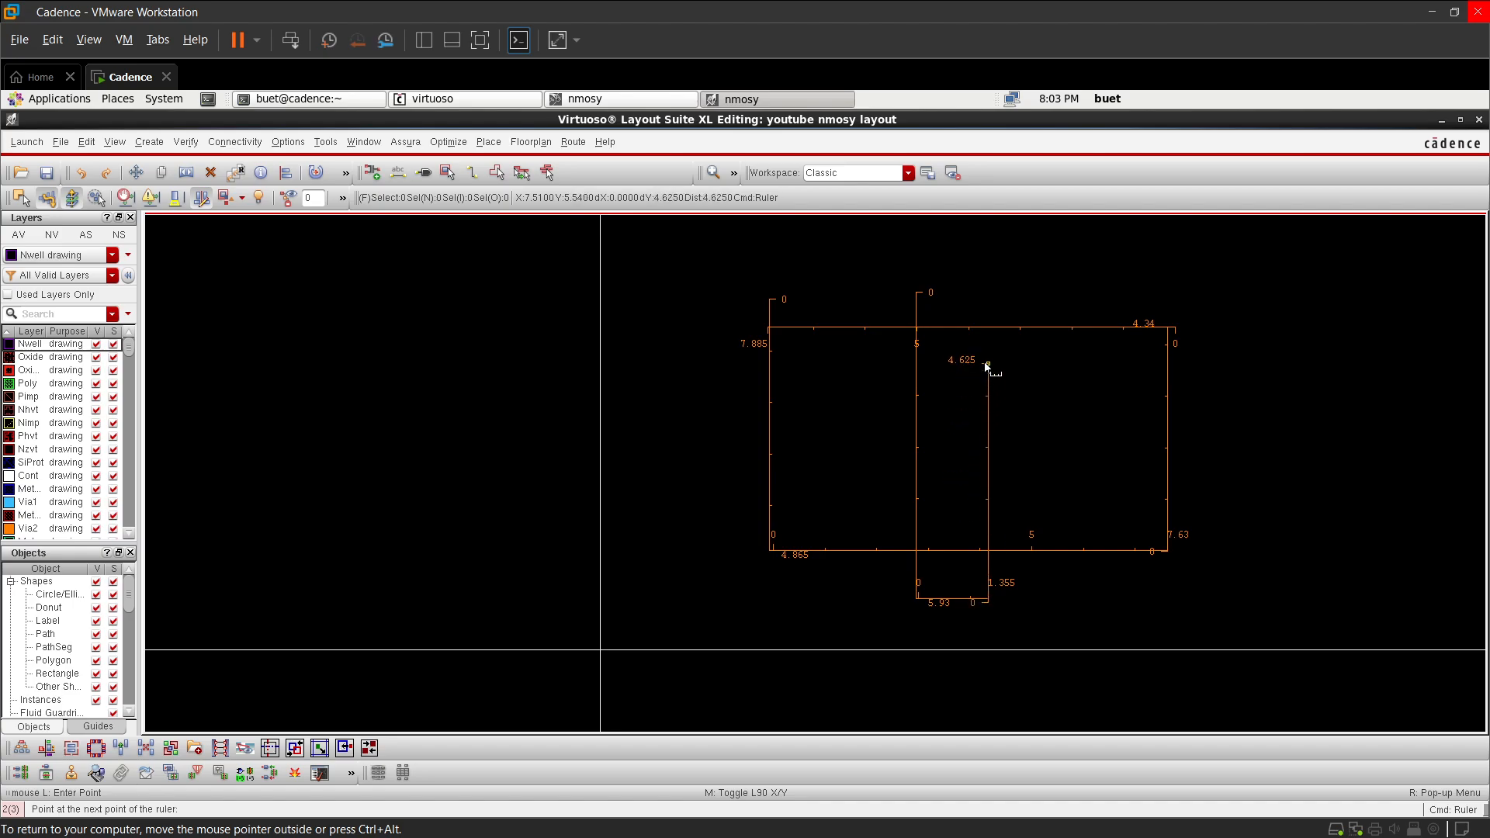
left_click(988, 290)
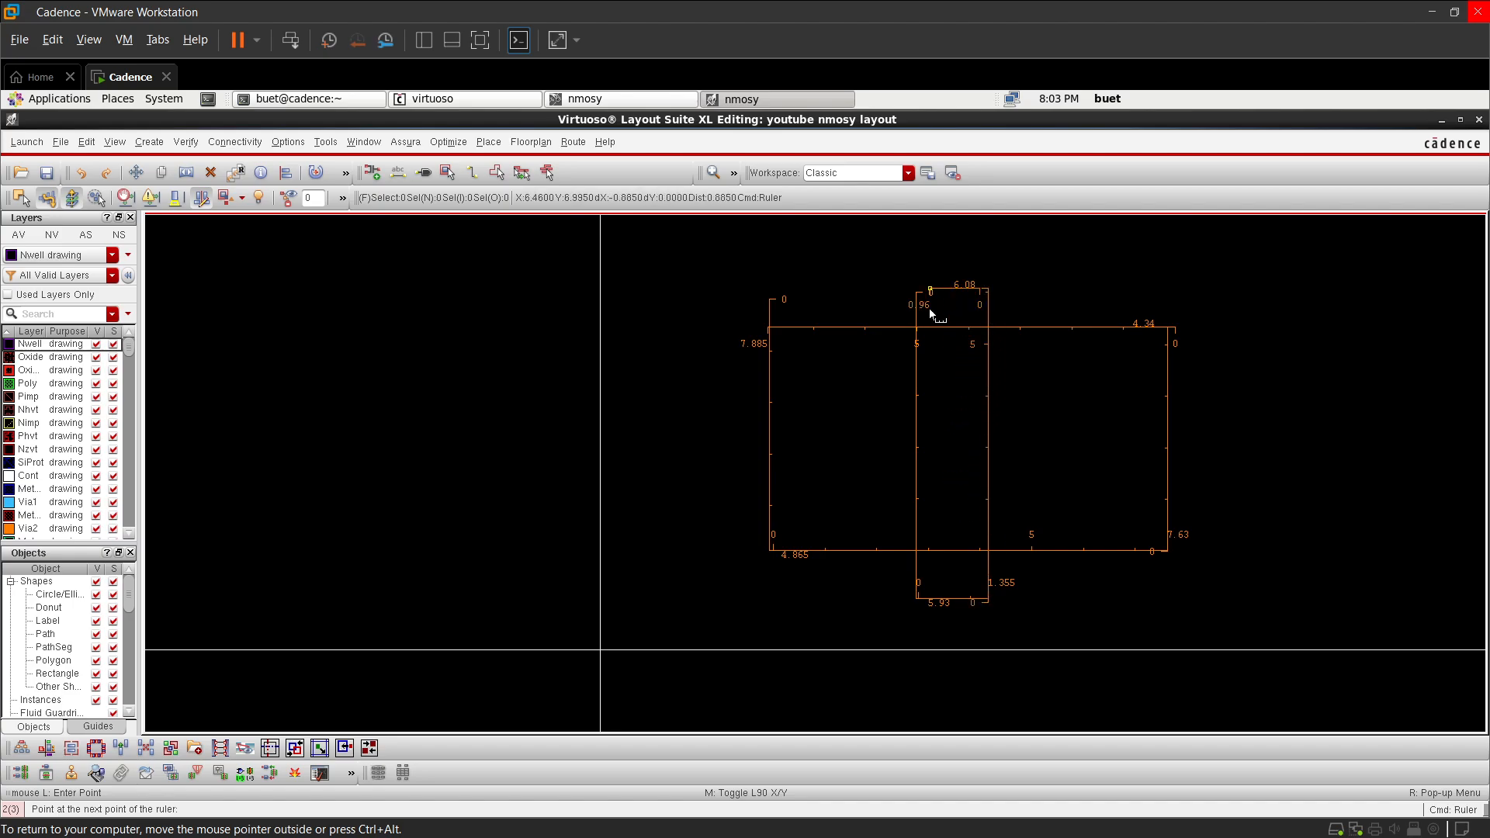
double_click(918, 315)
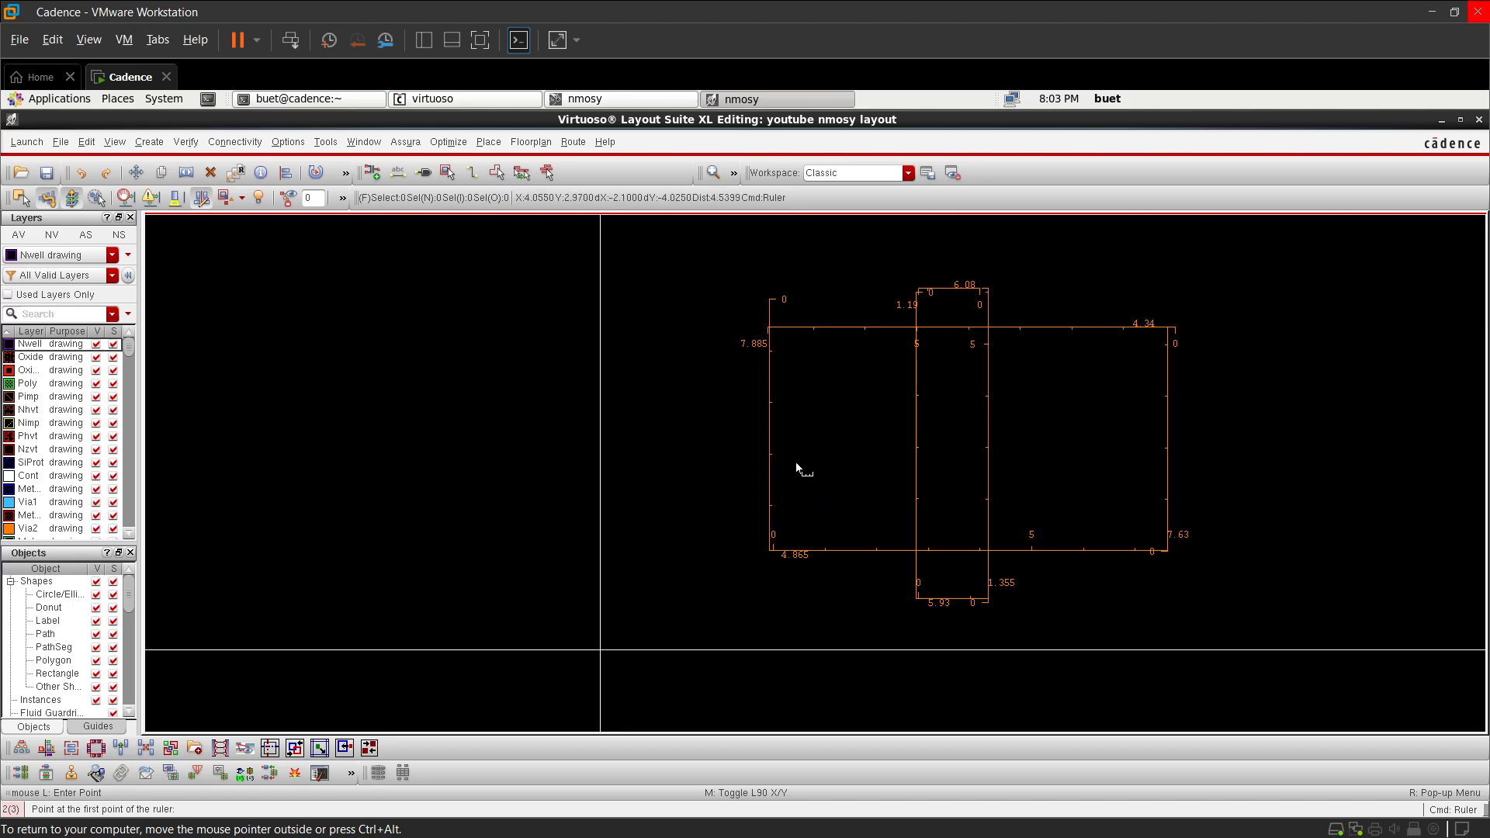
- Outline a rectangle about 1.4 wide and 3 high with rulers inside the wide rectangle, left of the vertical strip
left_click(803, 360)
left_click(804, 518)
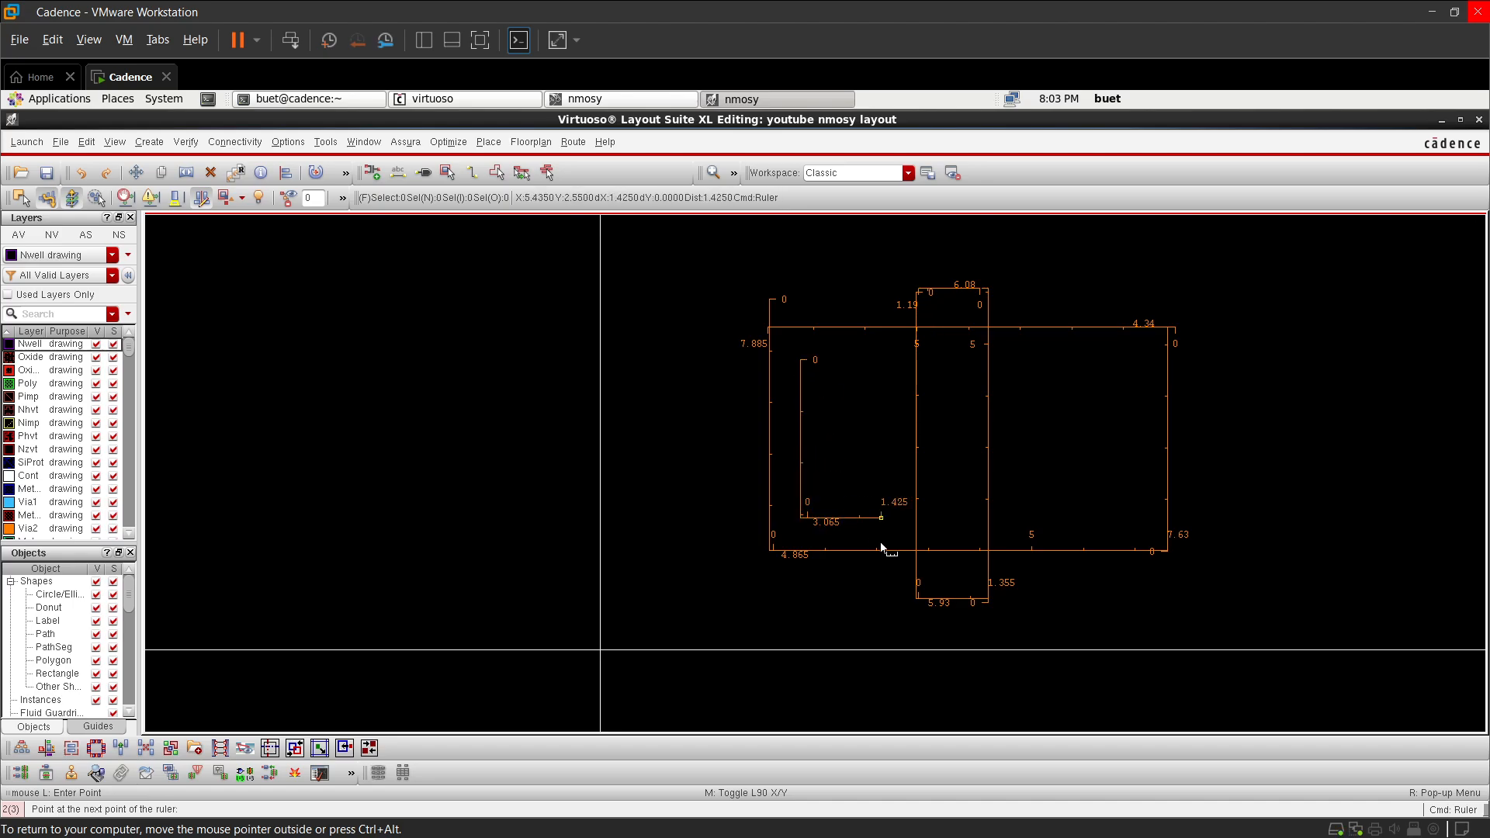
double_click(880, 518)
left_click(880, 519)
left_click(879, 364)
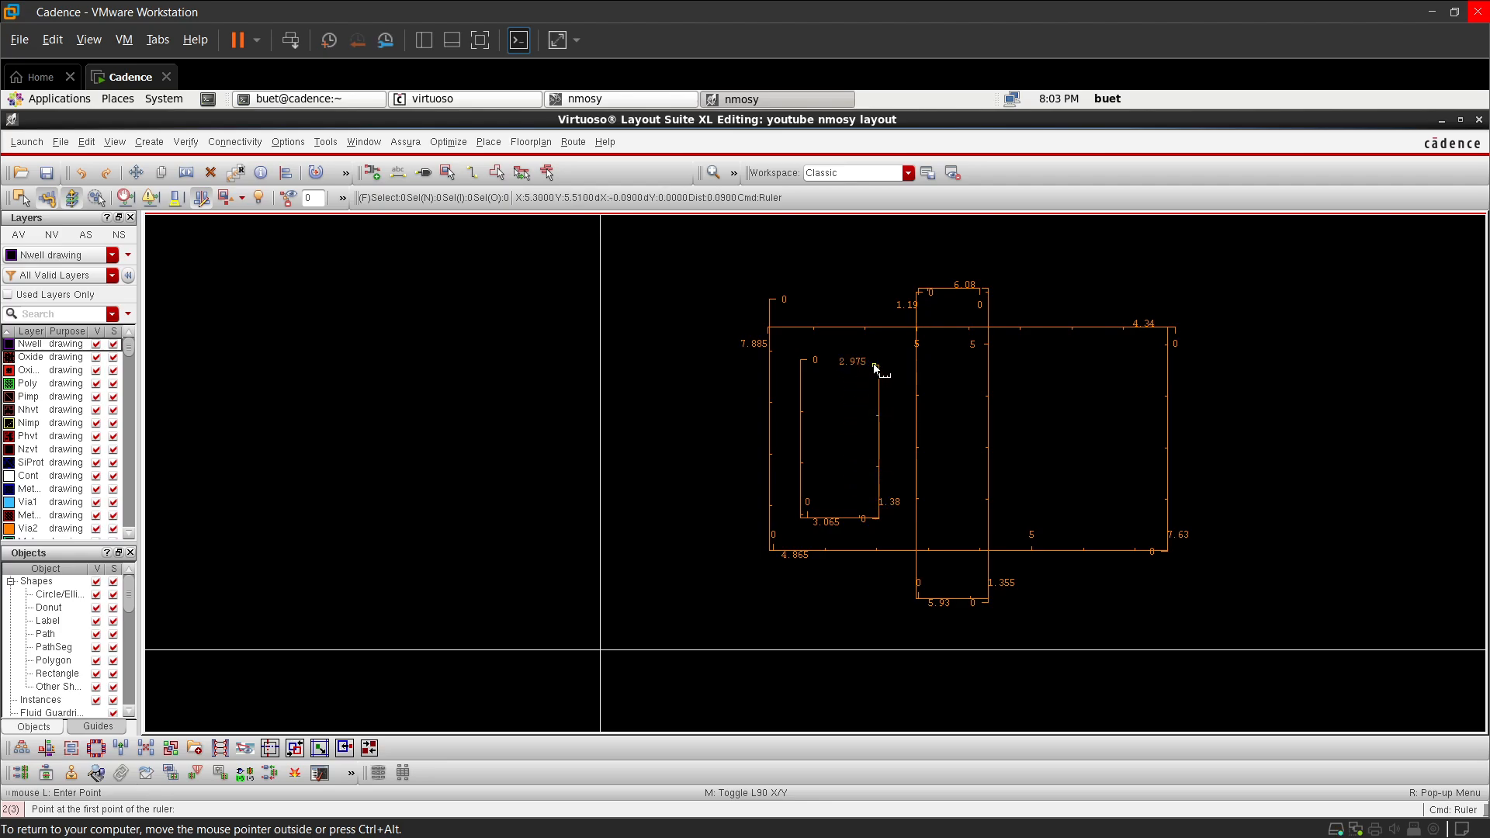
double_click(803, 369)
- Outline a rectangle about 1.1 wide and 2.8 high with rulers inside the wide rectangle, right of the vertical strip
left_click(1048, 373)
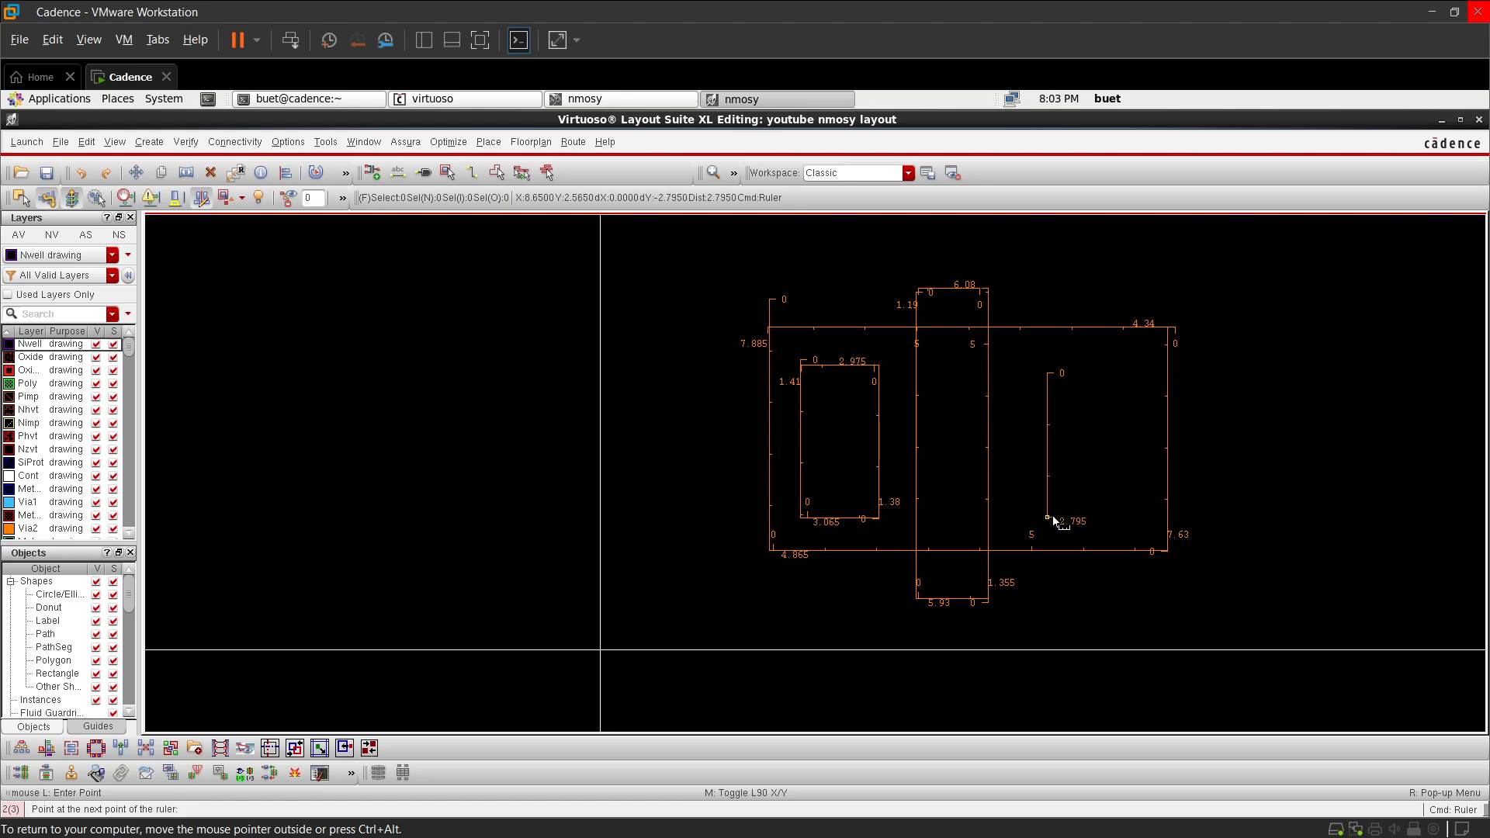
left_click(1047, 518)
left_click(1112, 518)
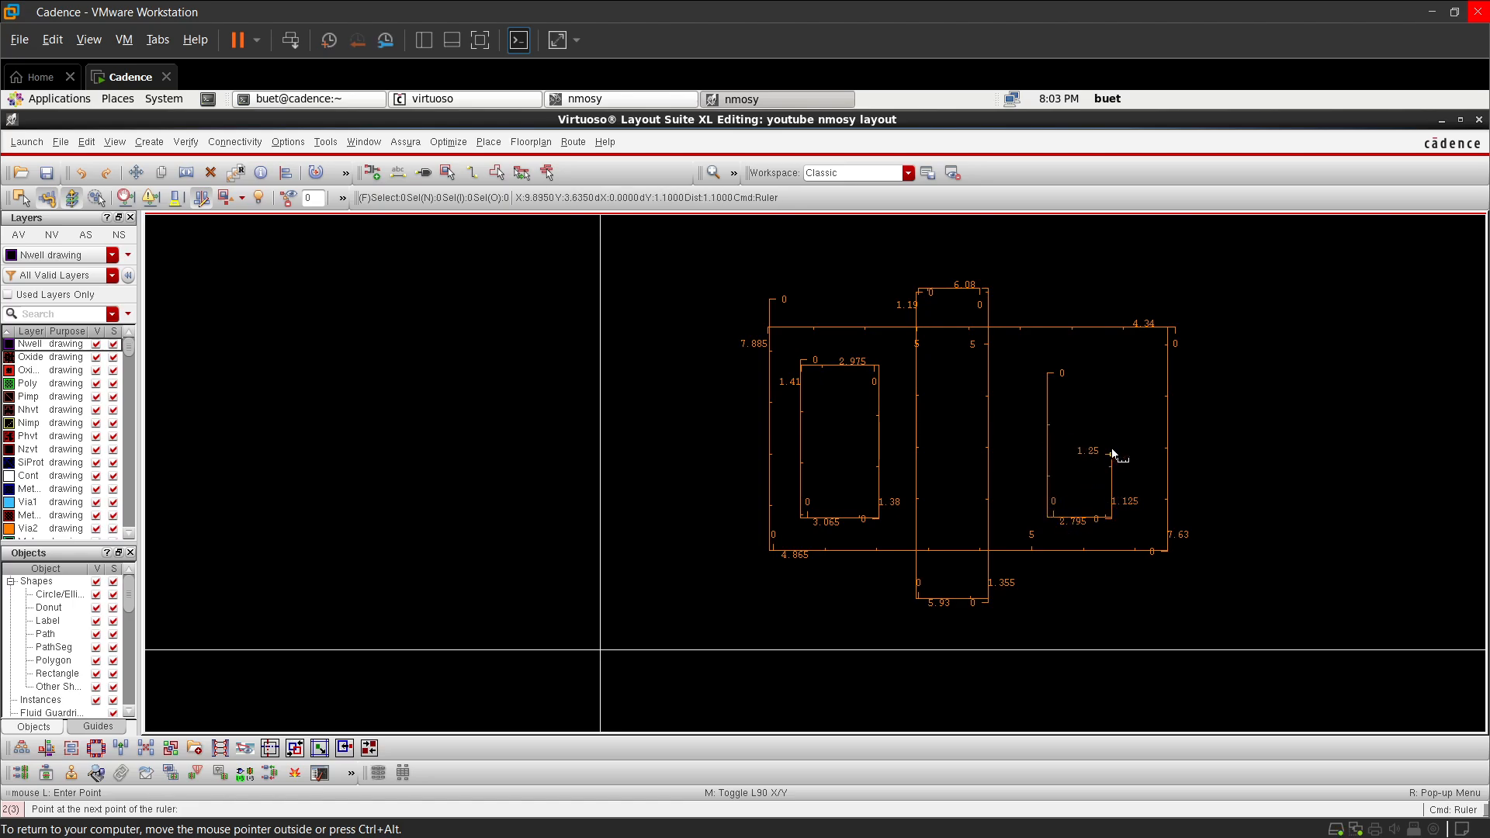
left_click(1112, 373)
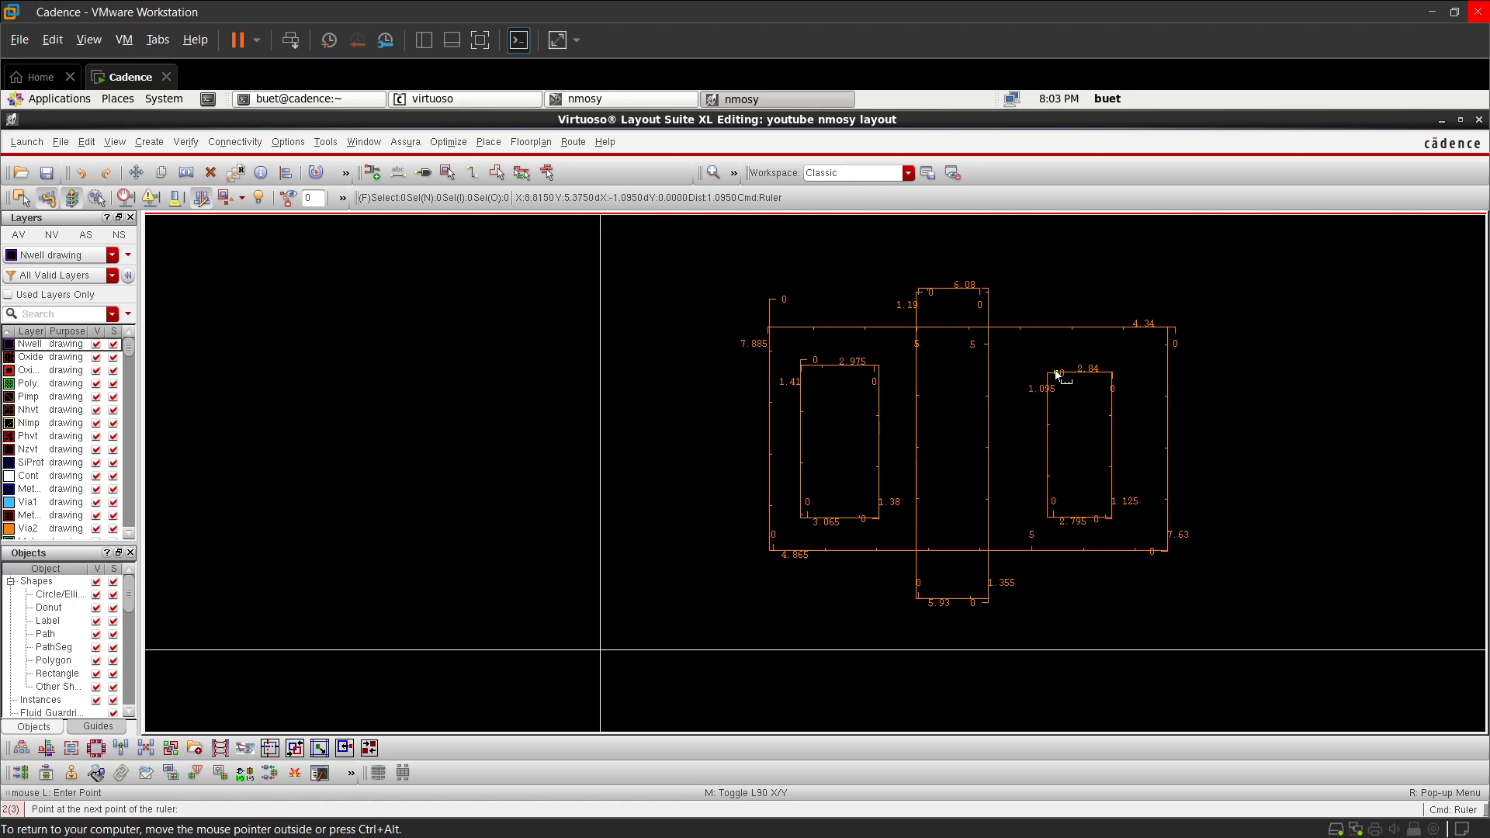
double_click(1054, 373)
scroll(1054, 372, "down", 2)
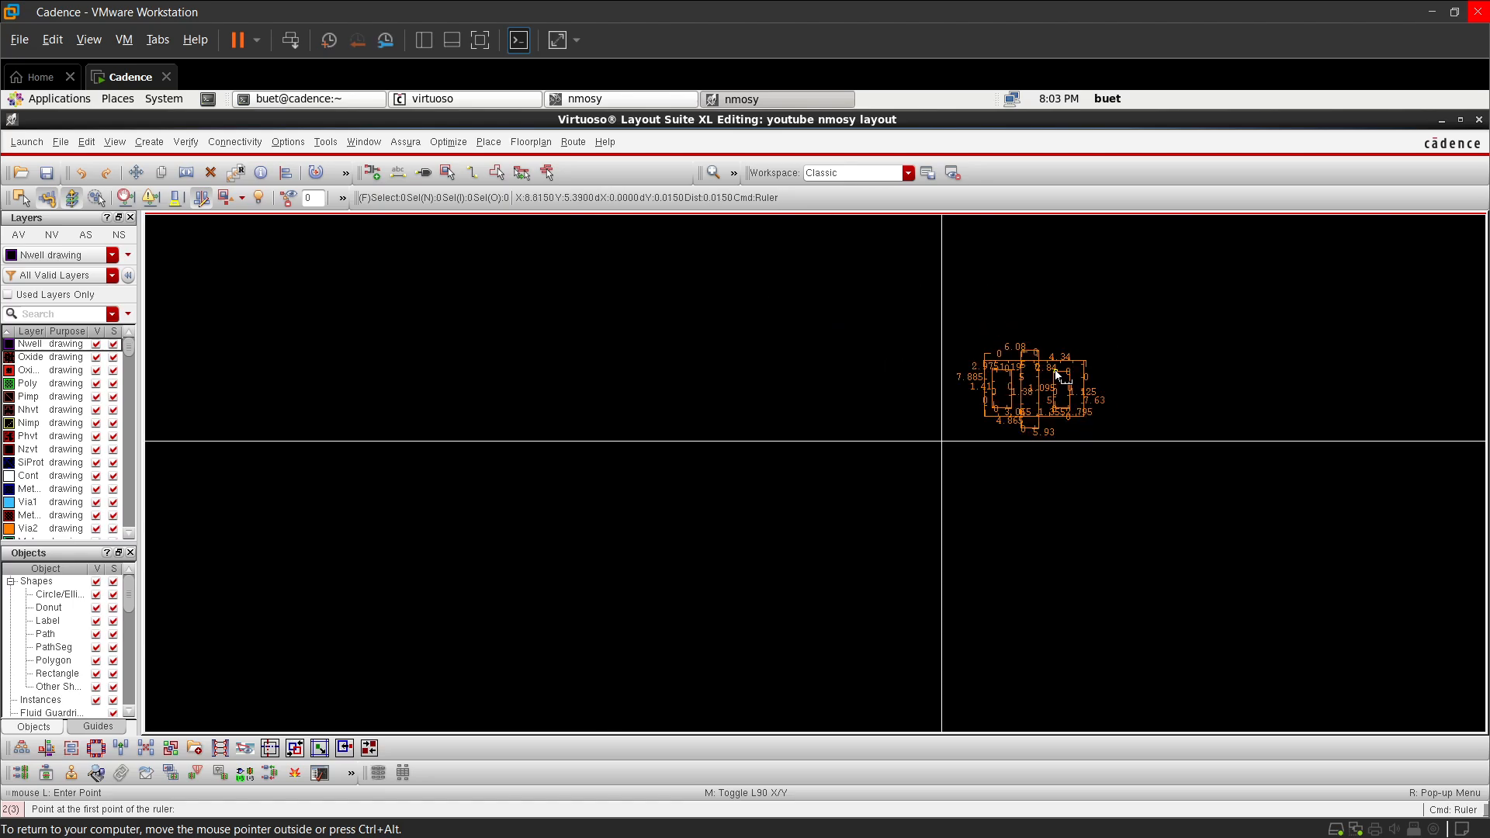
- Outline a horizontal bar about 7.3 by 1.35 with rulers above the wide rectangle and vertical strip
scroll(1058, 376, "up", 2)
scroll(1055, 377, "down", 1)
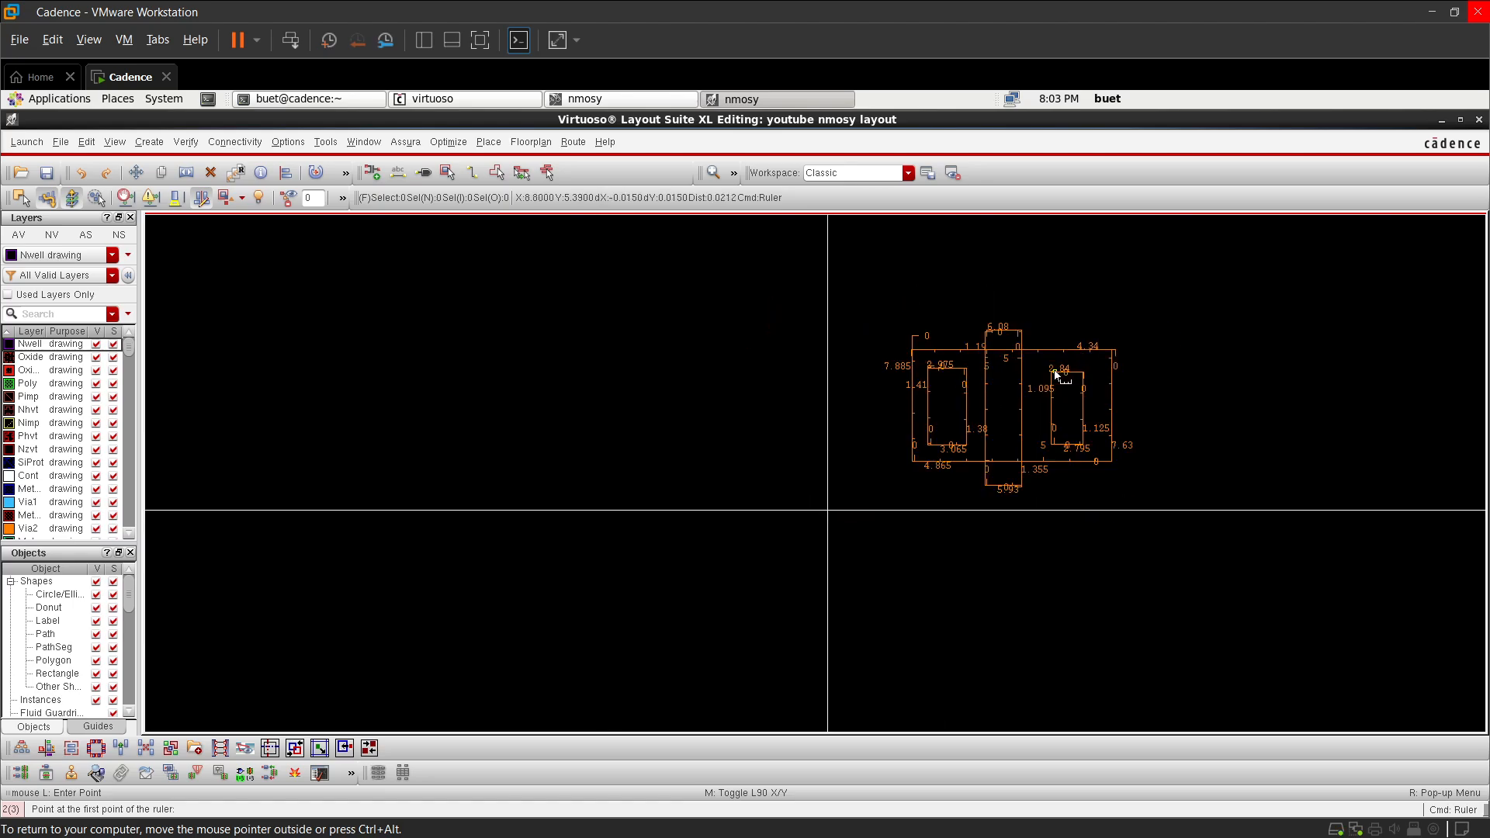
left_click(912, 277)
left_click(924, 312)
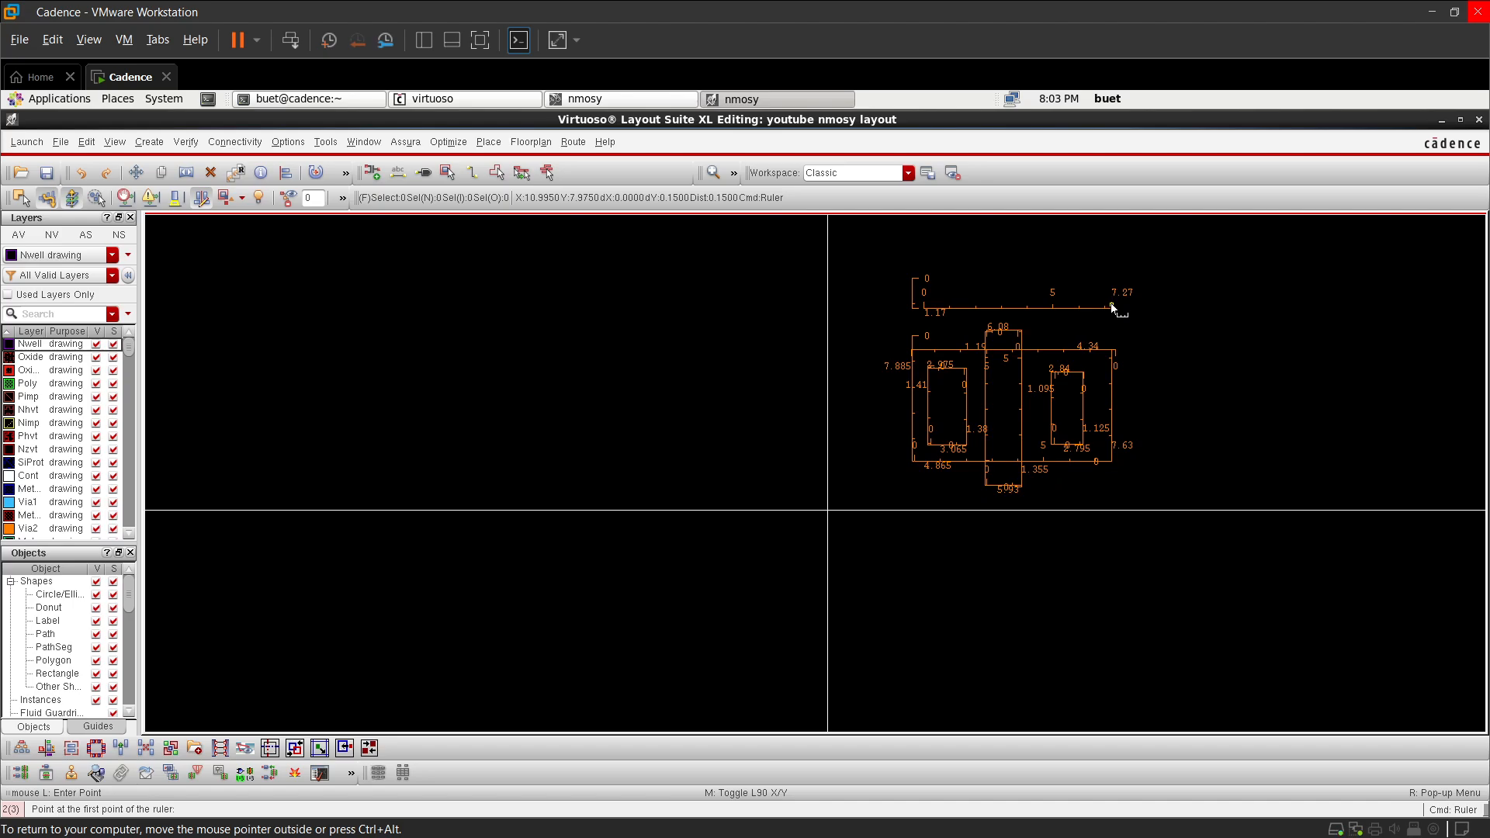
left_click(1111, 308)
left_click(1111, 270)
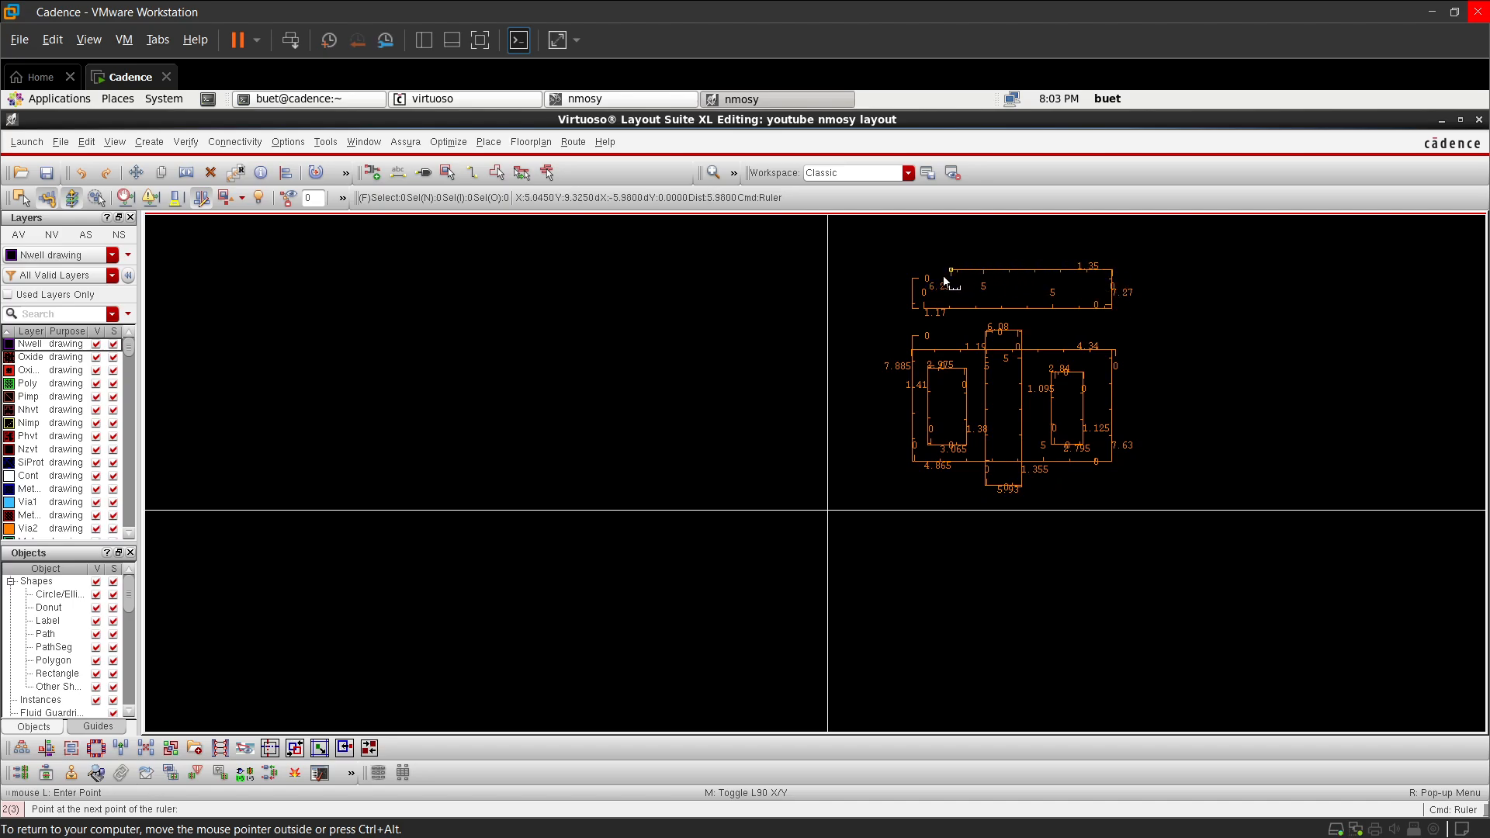
left_click(918, 271)
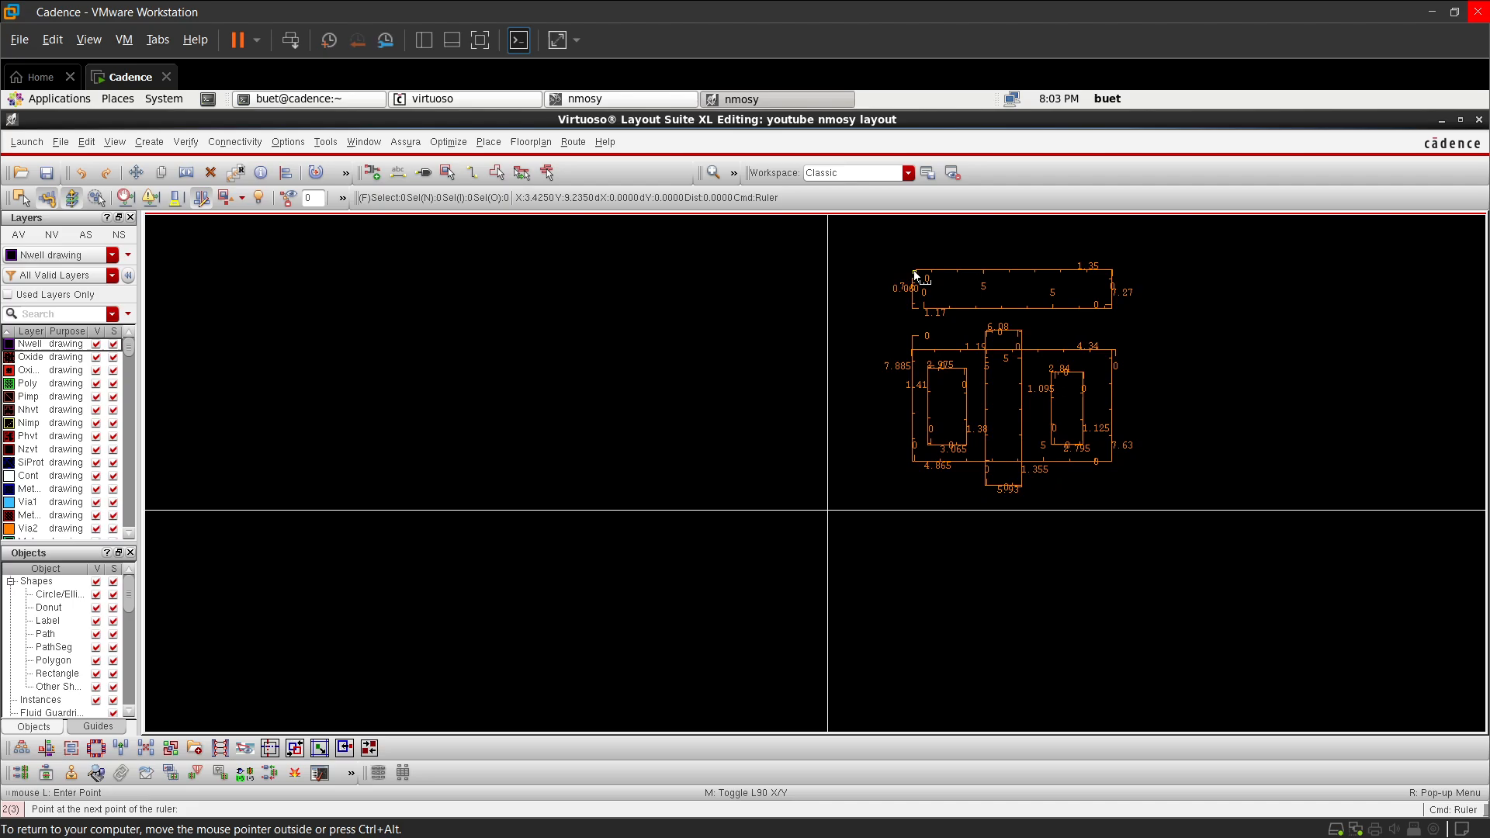
double_click(918, 297)
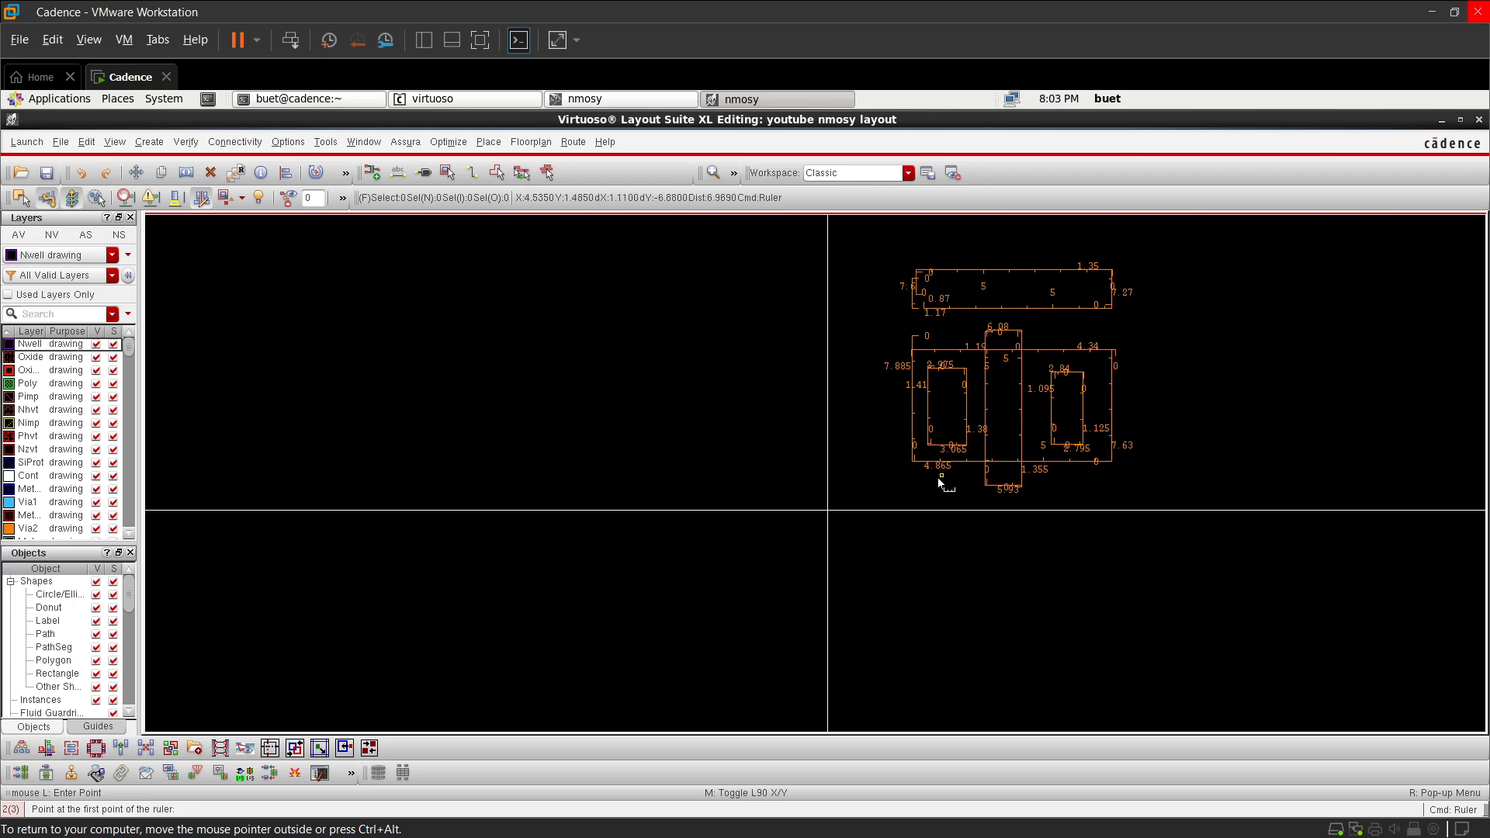
- Outline a horizontal bar about 7.7 by 2 with rulers below the wide rectangle and vertical strip
left_click(916, 493)
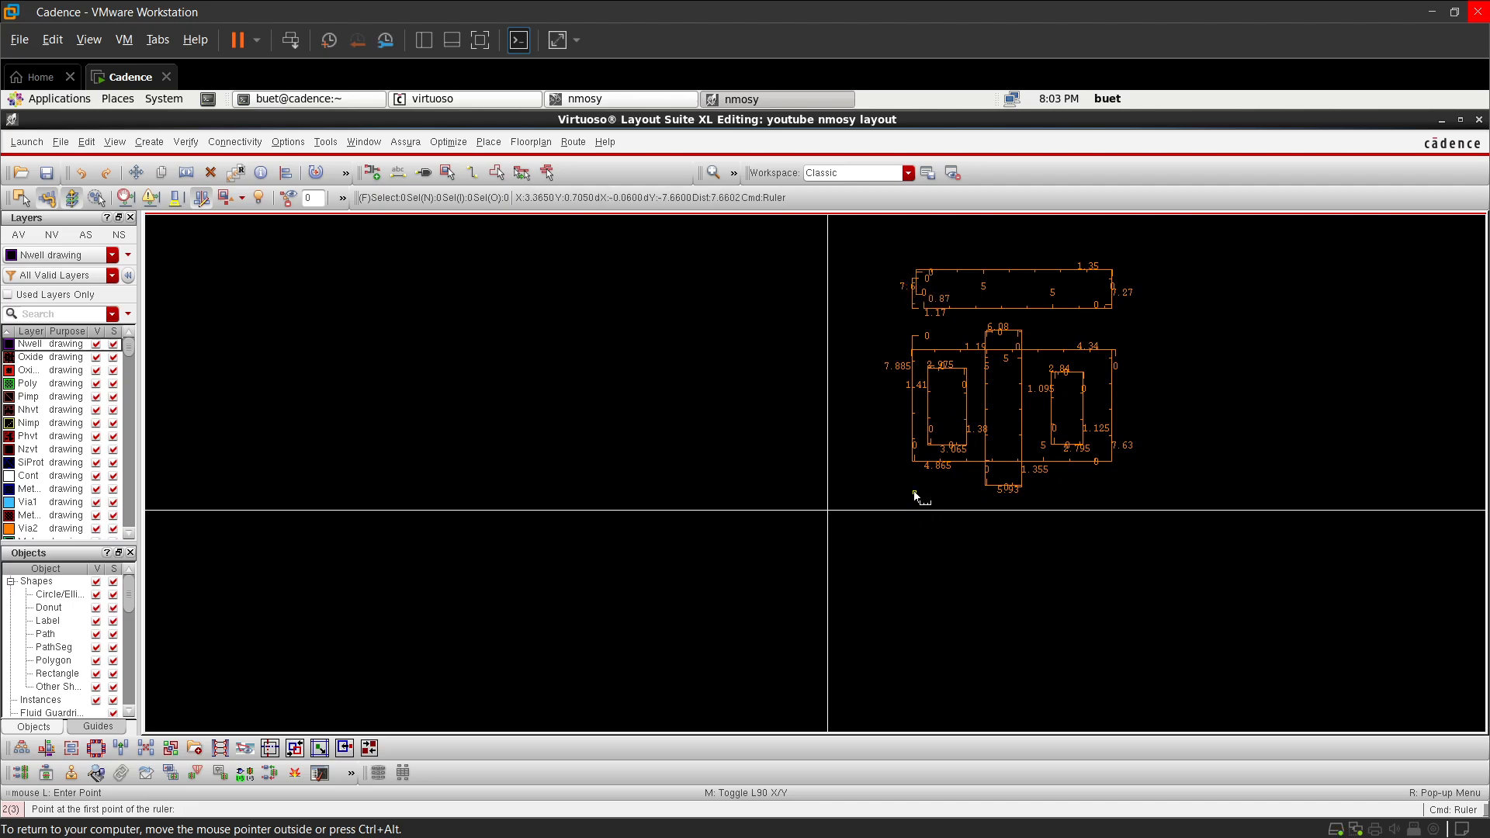
left_click(916, 549)
left_click(1122, 547)
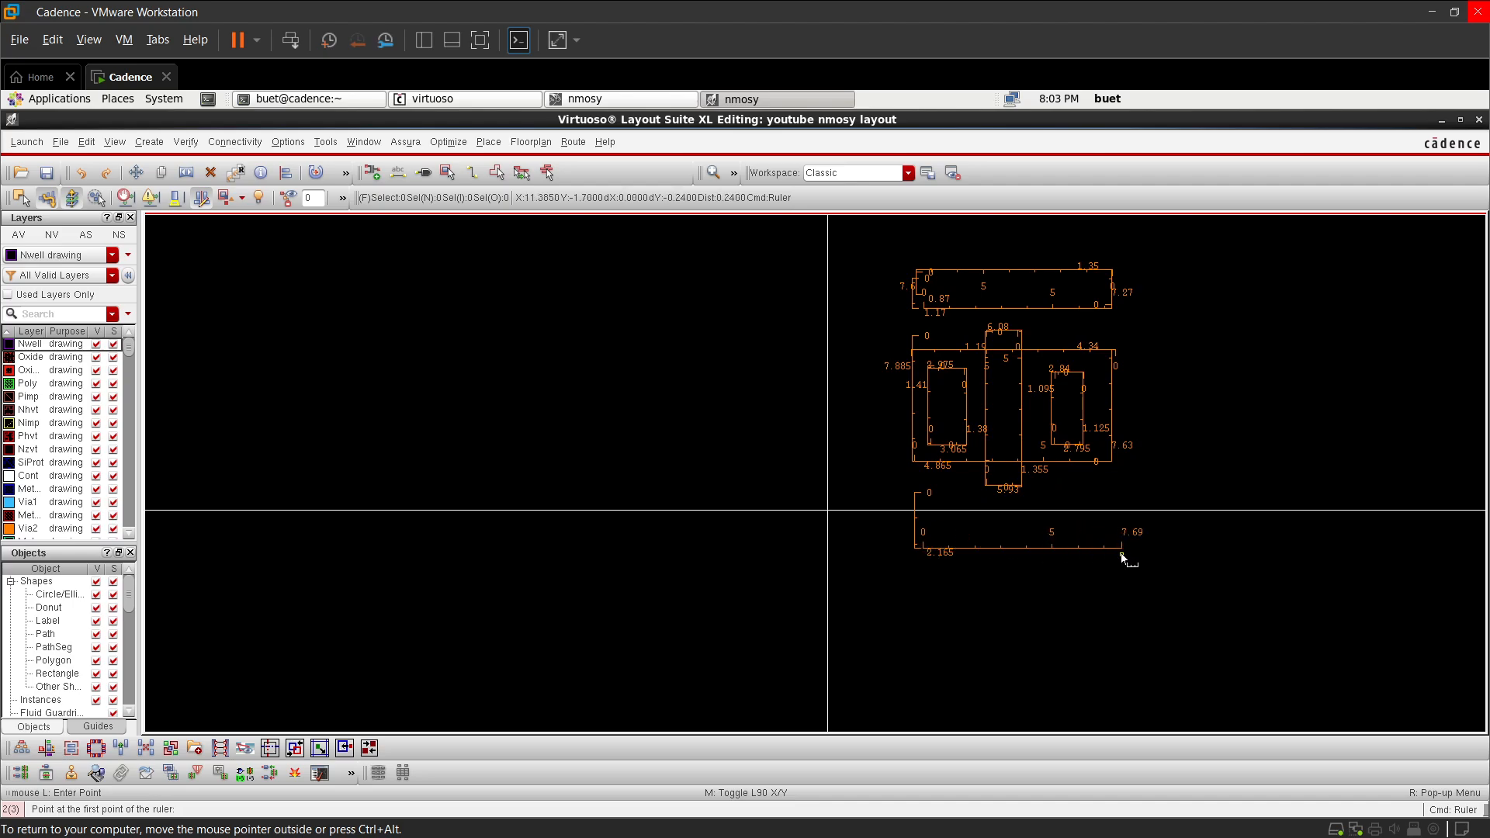
left_click(1122, 505)
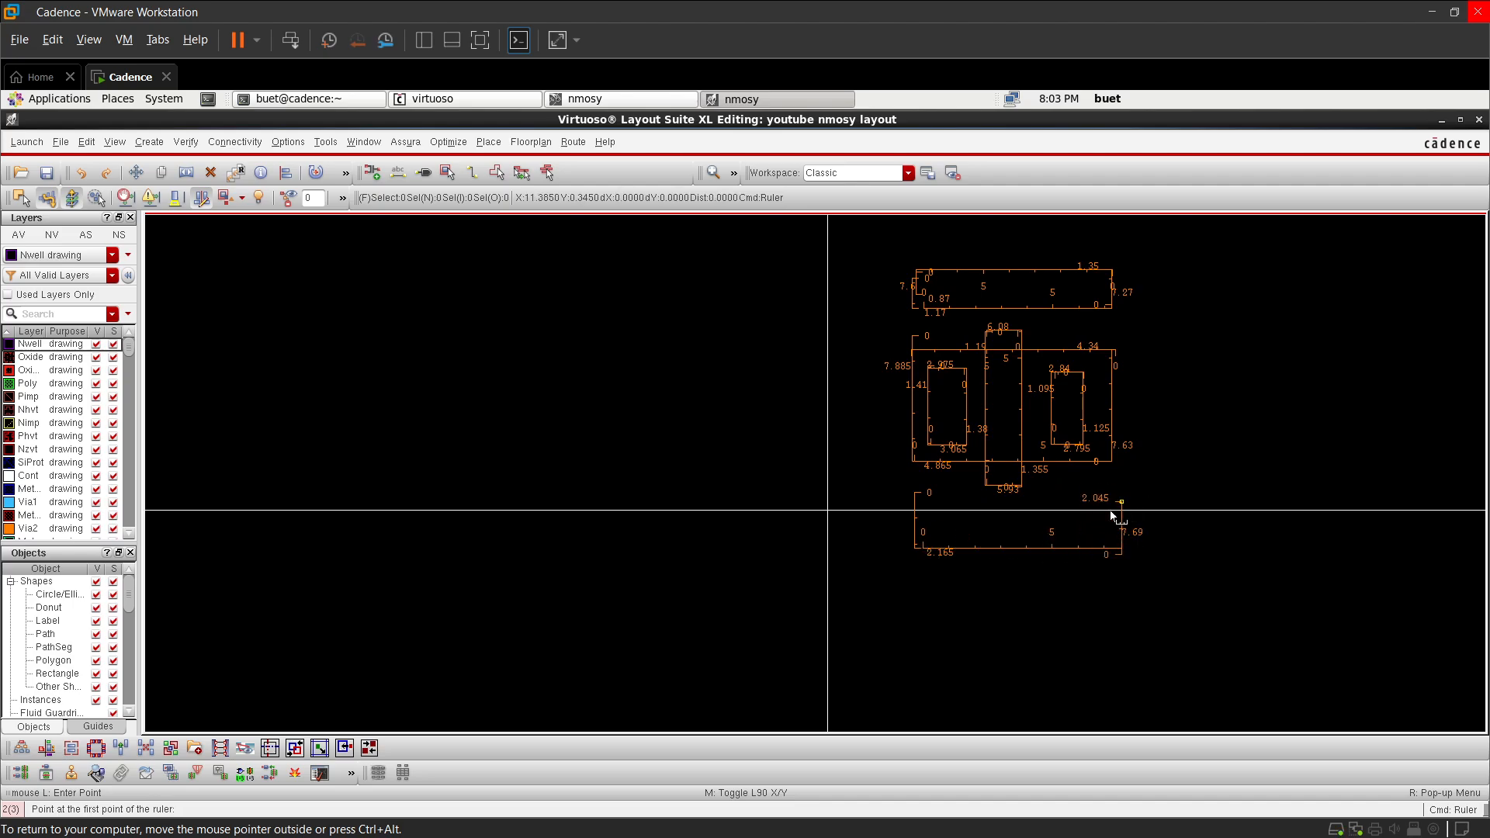
double_click(916, 505)
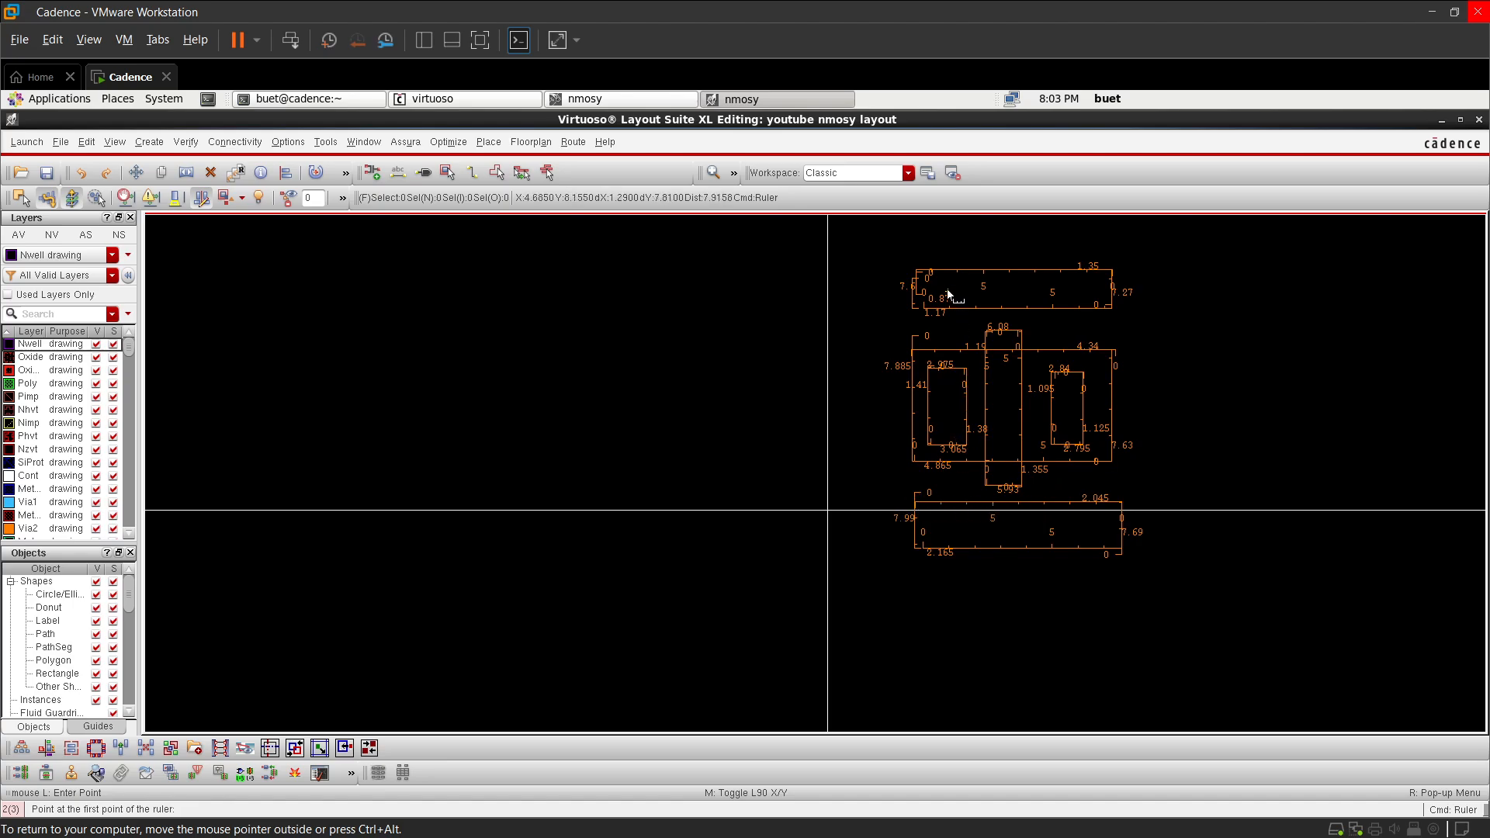
- Outline narrow vertical strips with rulers inside the left and right inner rectangles, about 2.3 and 1.9 high
scroll(935, 287, "up", 1, "ctrl")
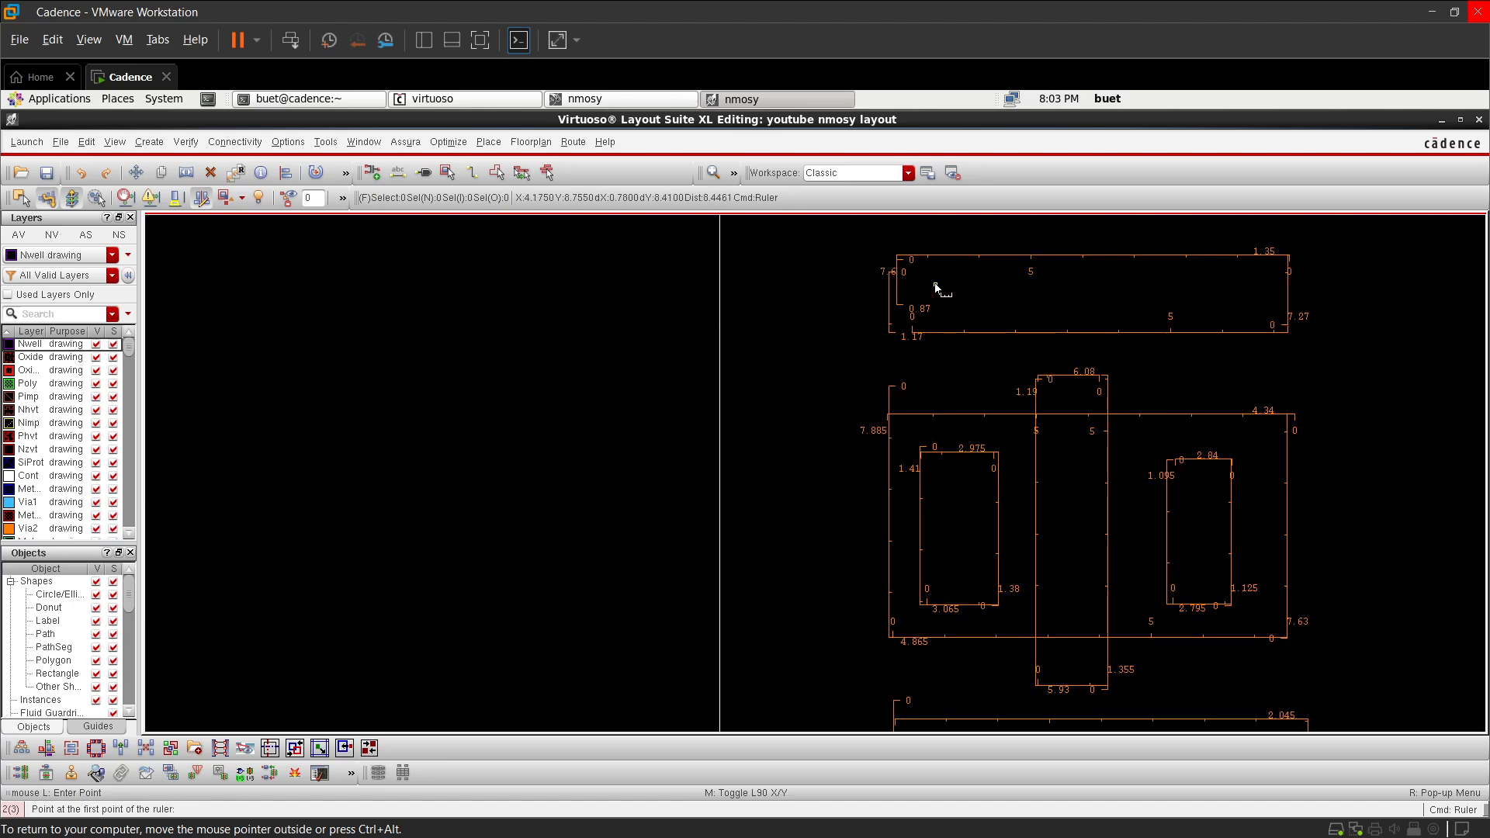
scroll(936, 287, "down", 1, "ctrl")
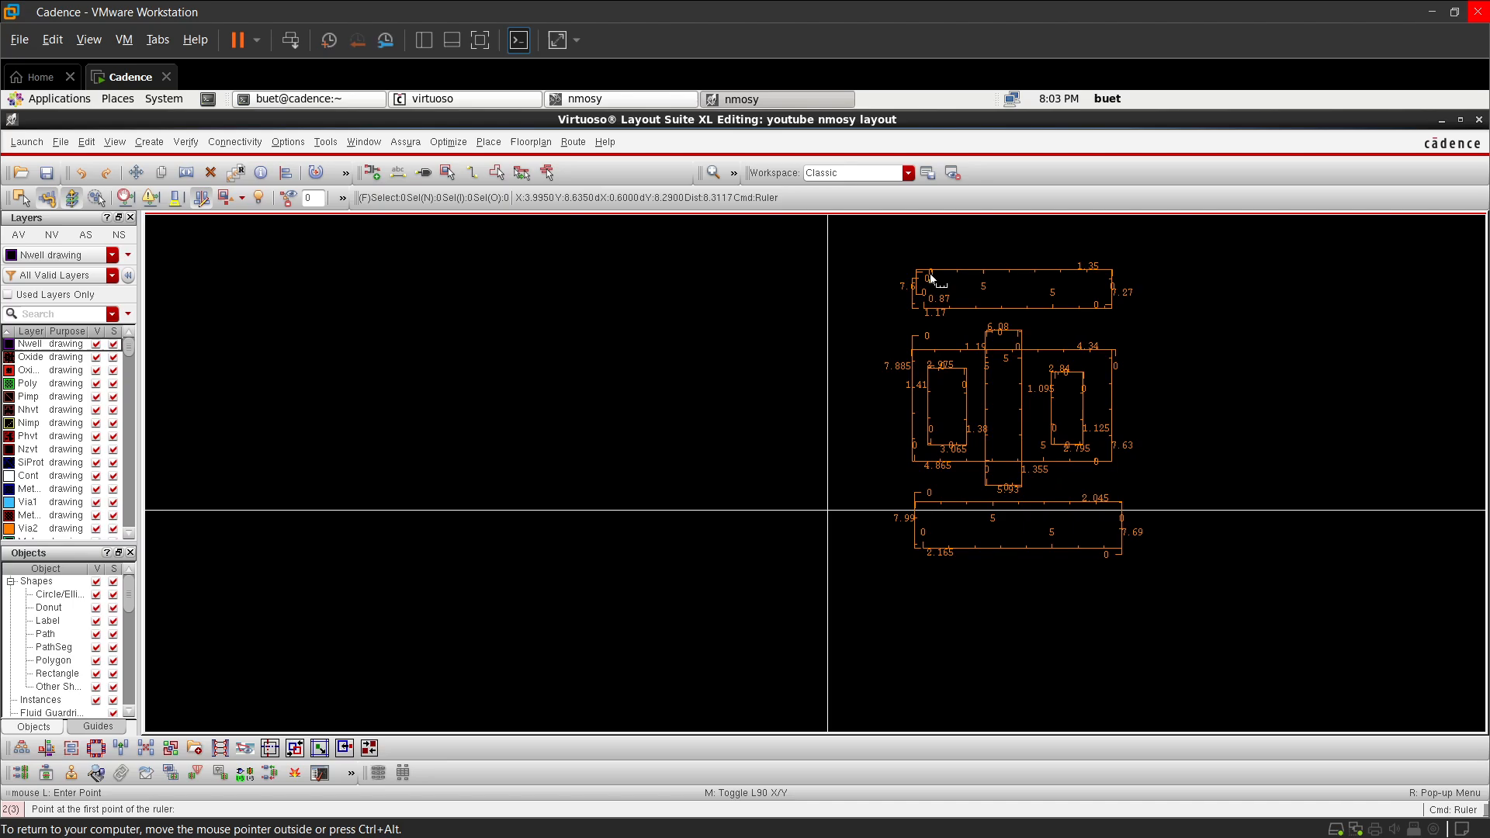
left_click(940, 381)
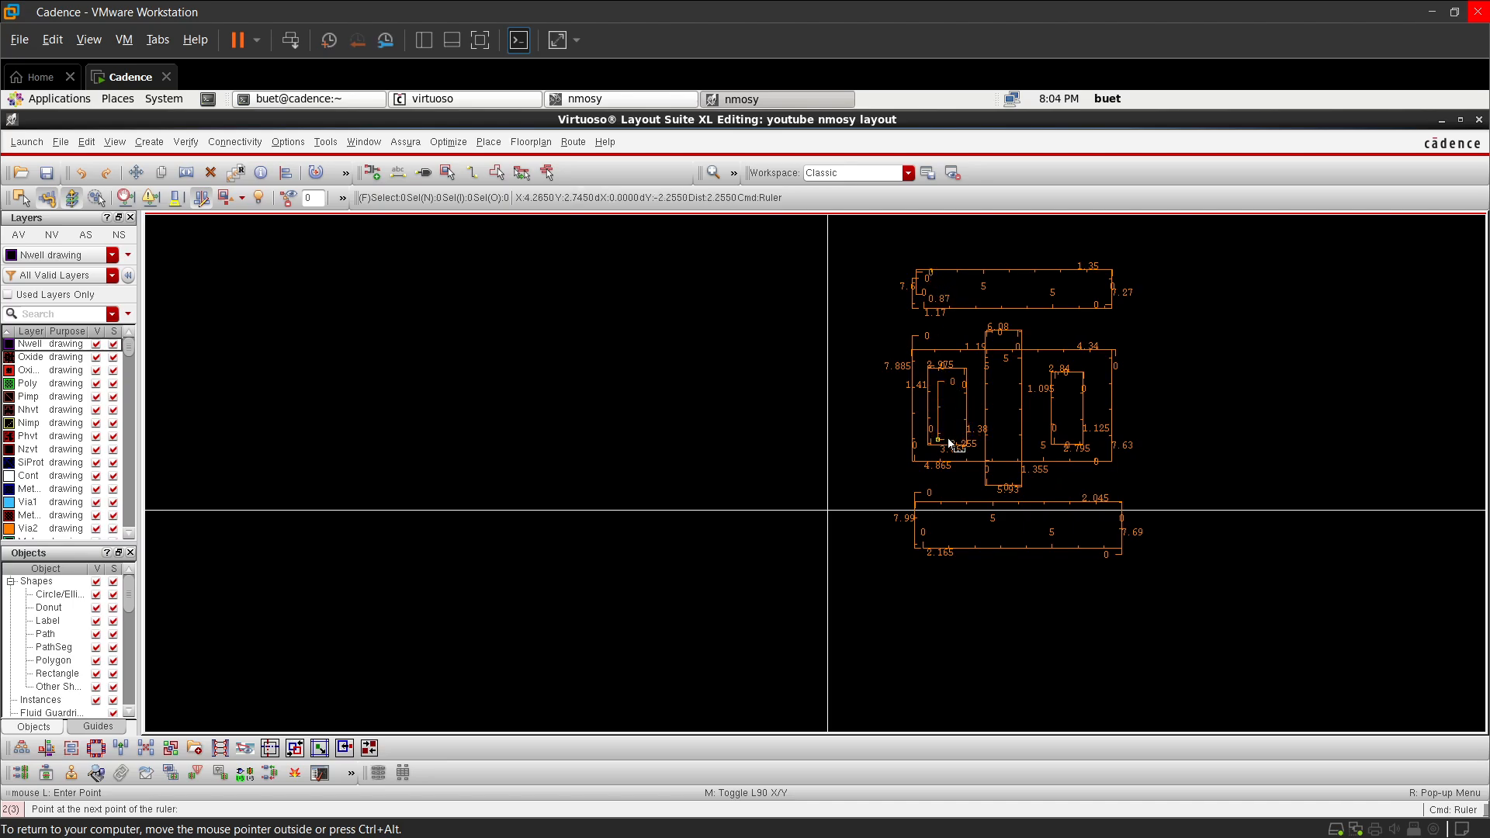
left_click(949, 440)
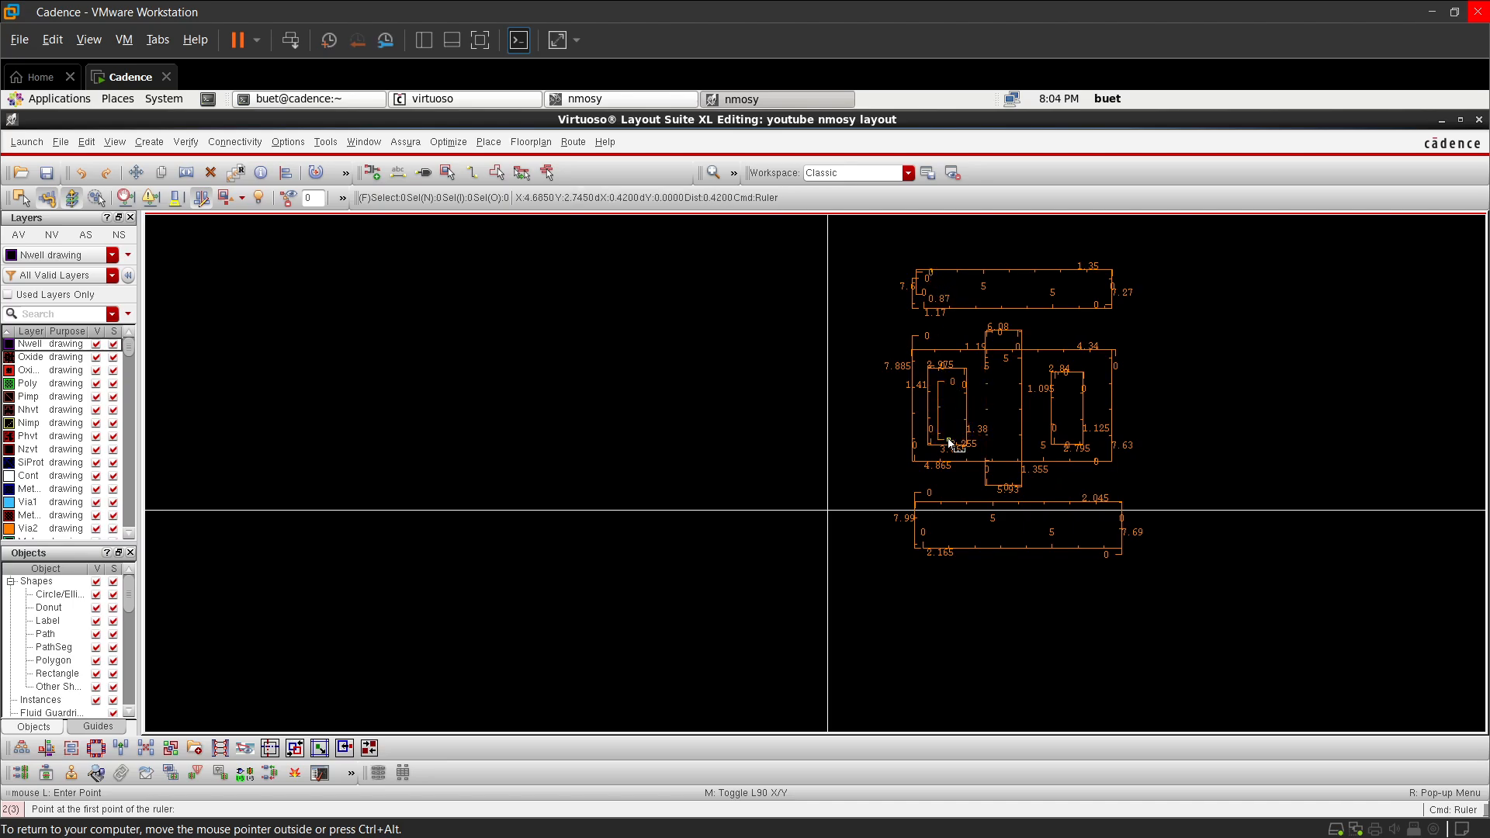
double_click(948, 382)
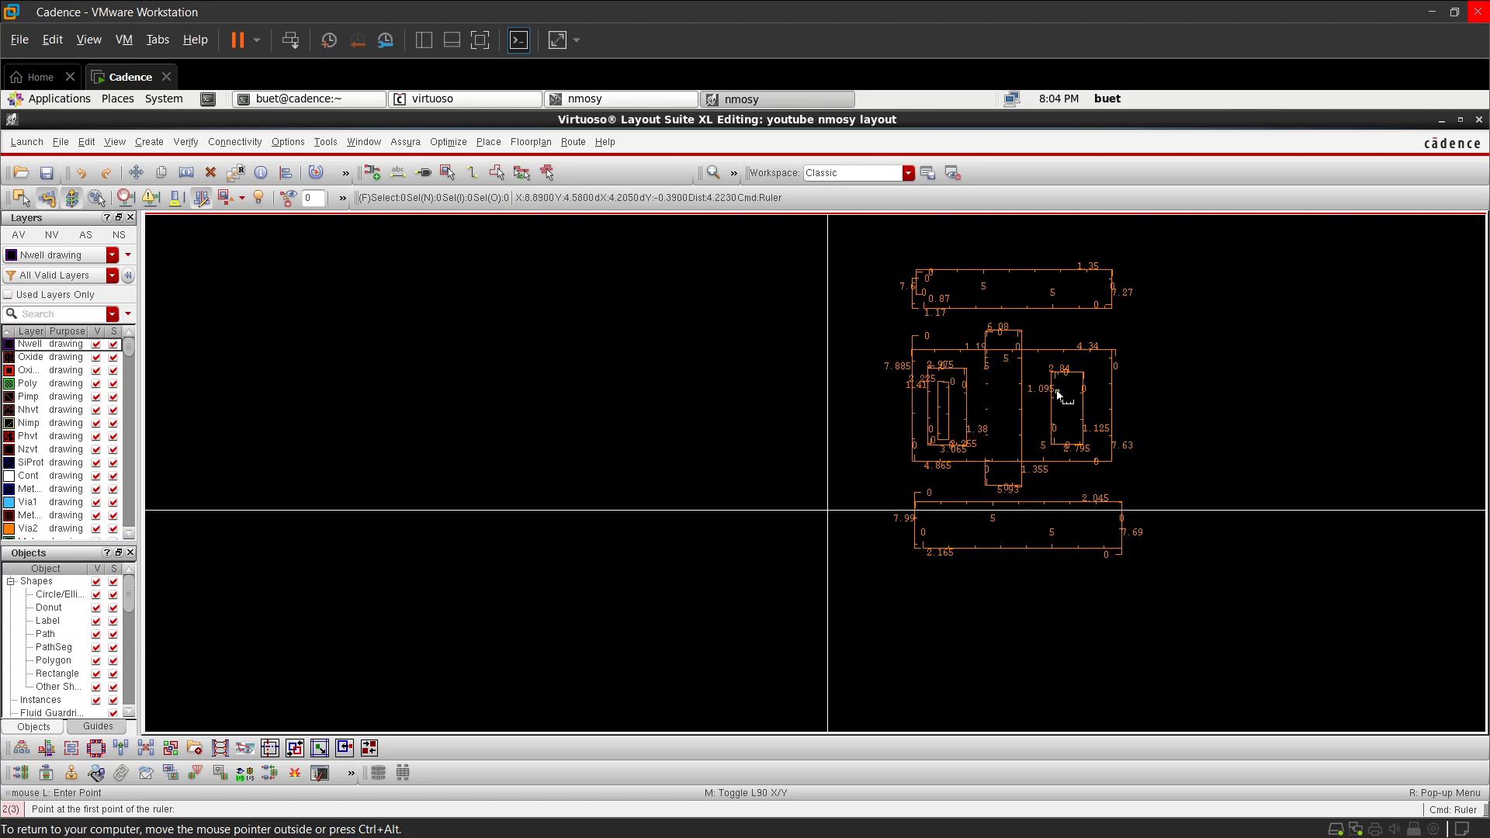
left_click(1062, 388)
left_click(1075, 396)
key("Escape")
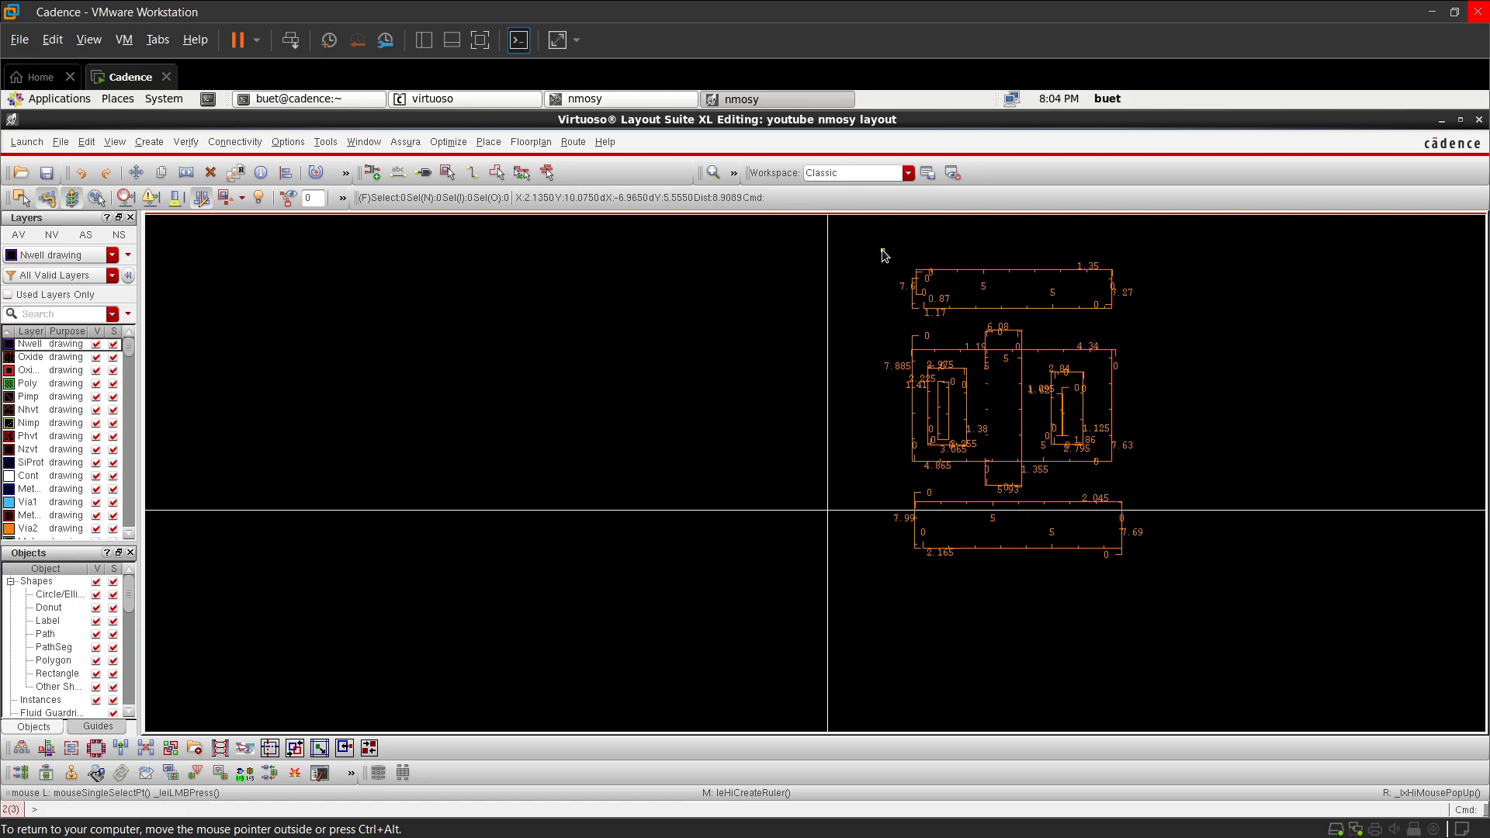
- Move the complete ruler sketch straight up by about 7, above the horizontal axis
left_click_drag(882, 249, 1152, 611)
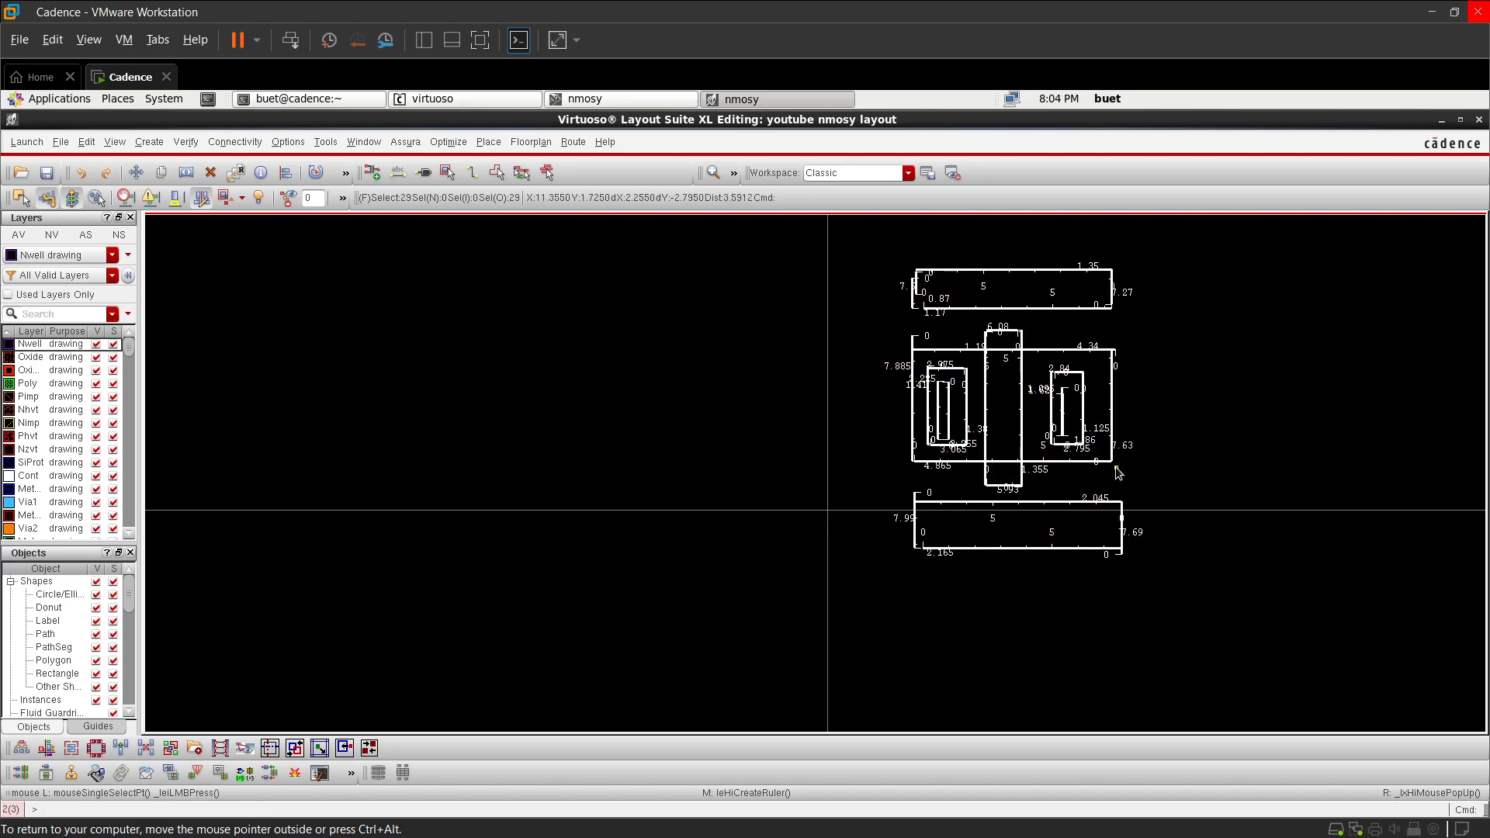
key("m")
left_click(1024, 424)
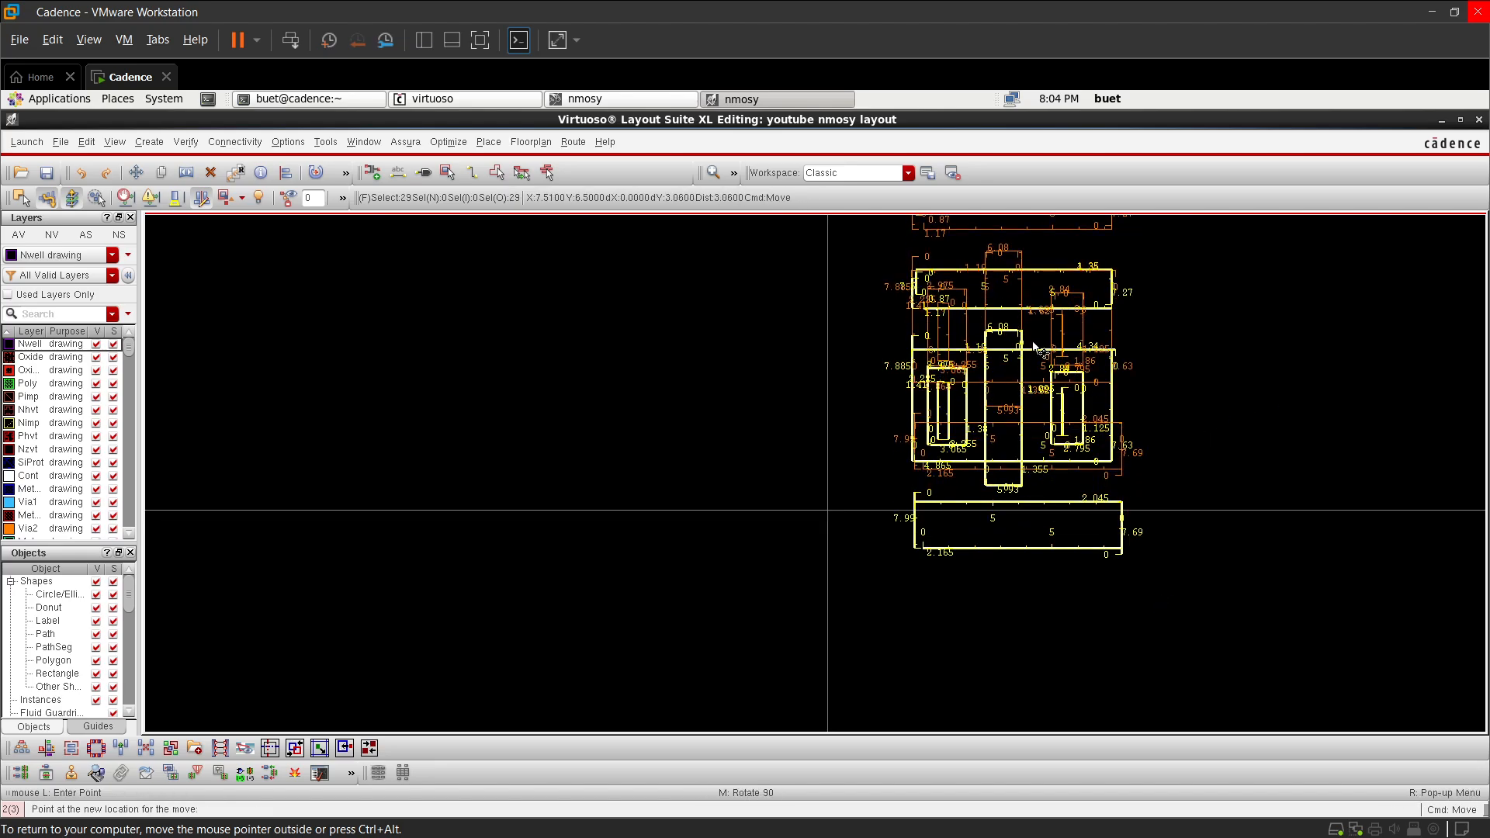
scroll(1024, 380, "up", 2)
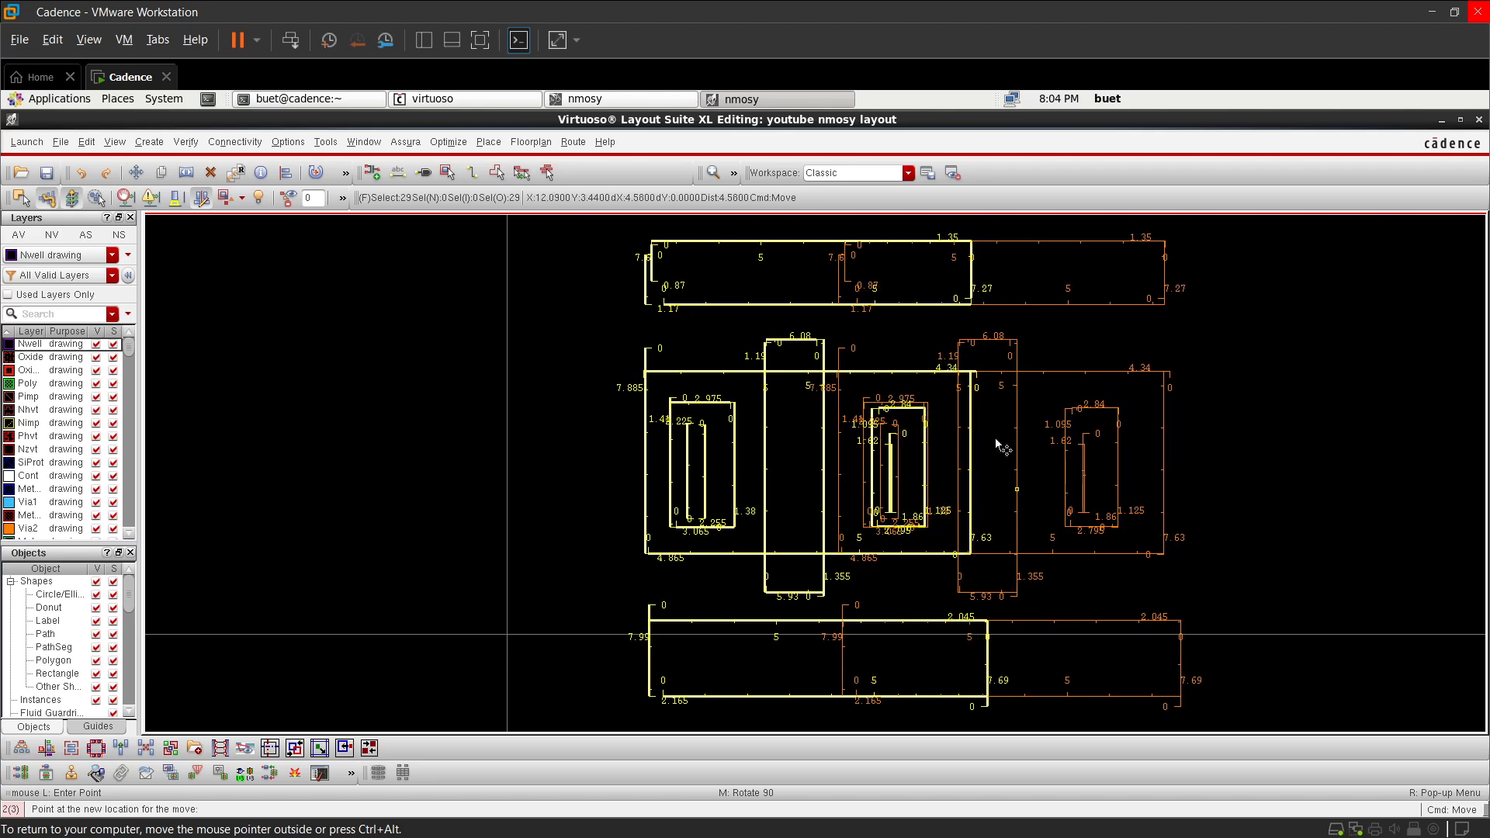
scroll(994, 437, "down", 4)
left_click(933, 379)
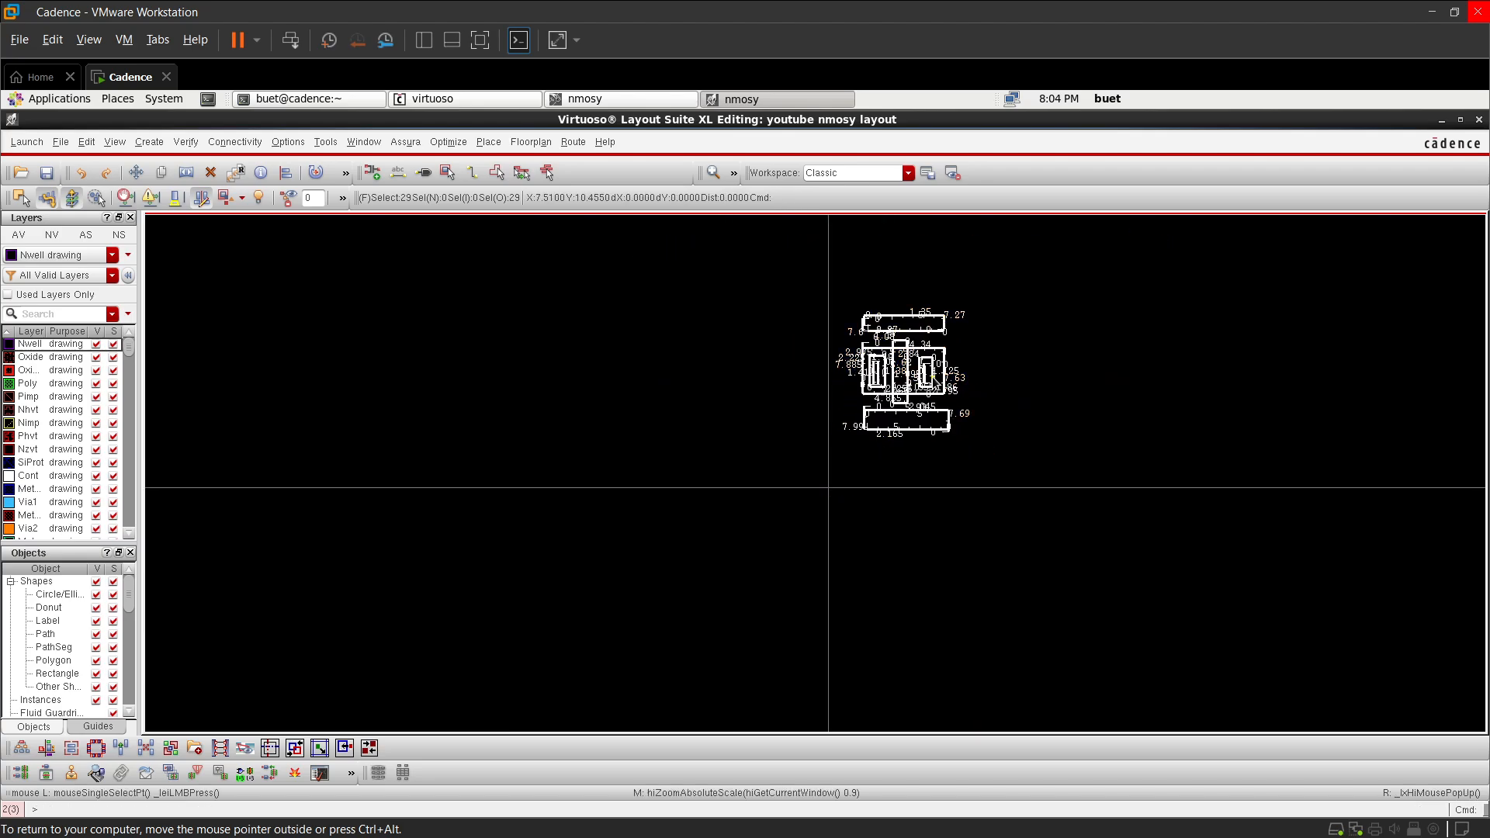
- Clear all rulers from the nmosy layout
scroll(991, 365, "up", 5, "ctrl")
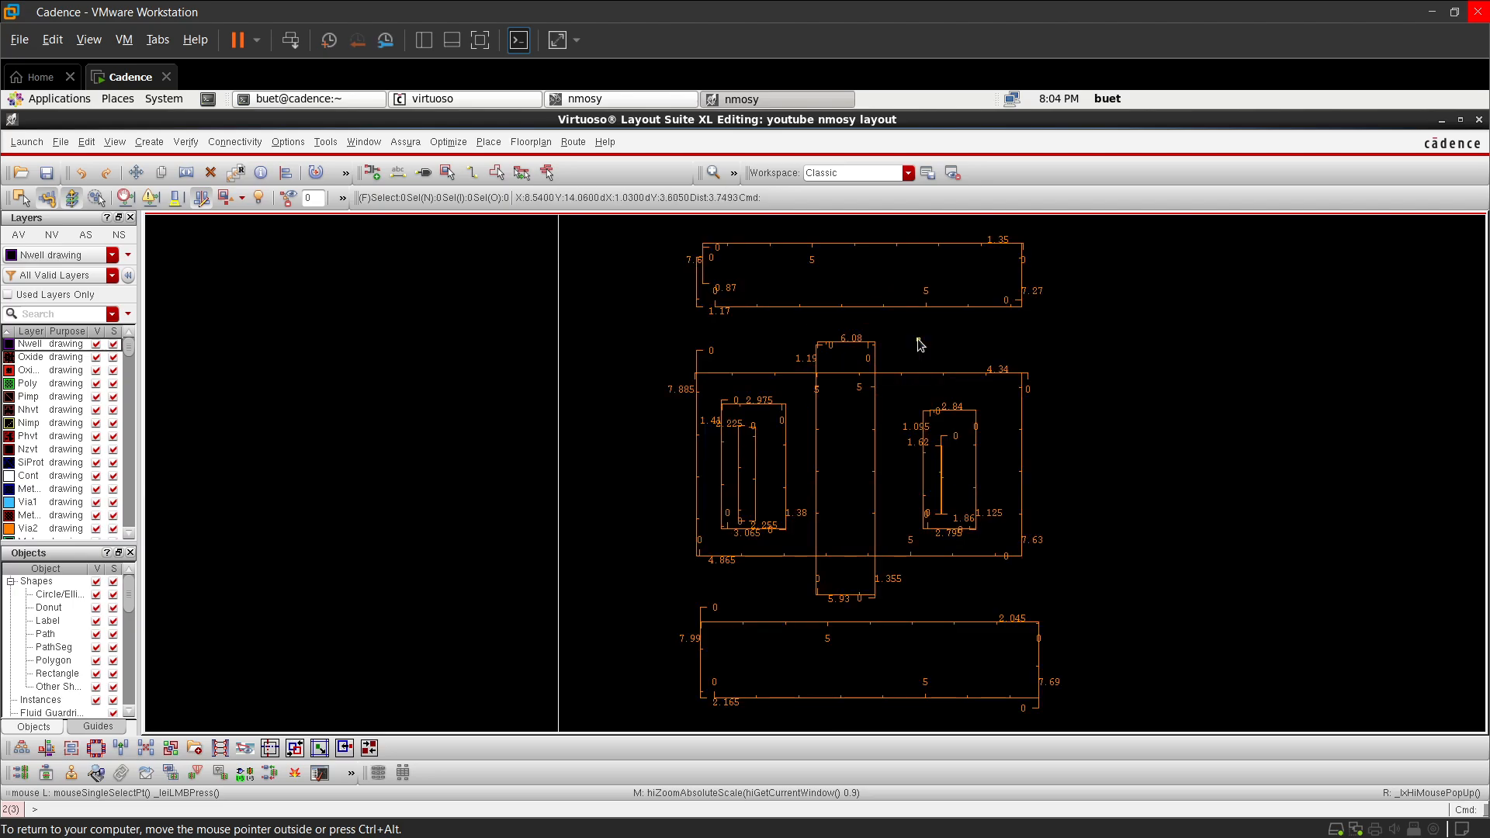
scroll(892, 369, "down", 1, "ctrl")
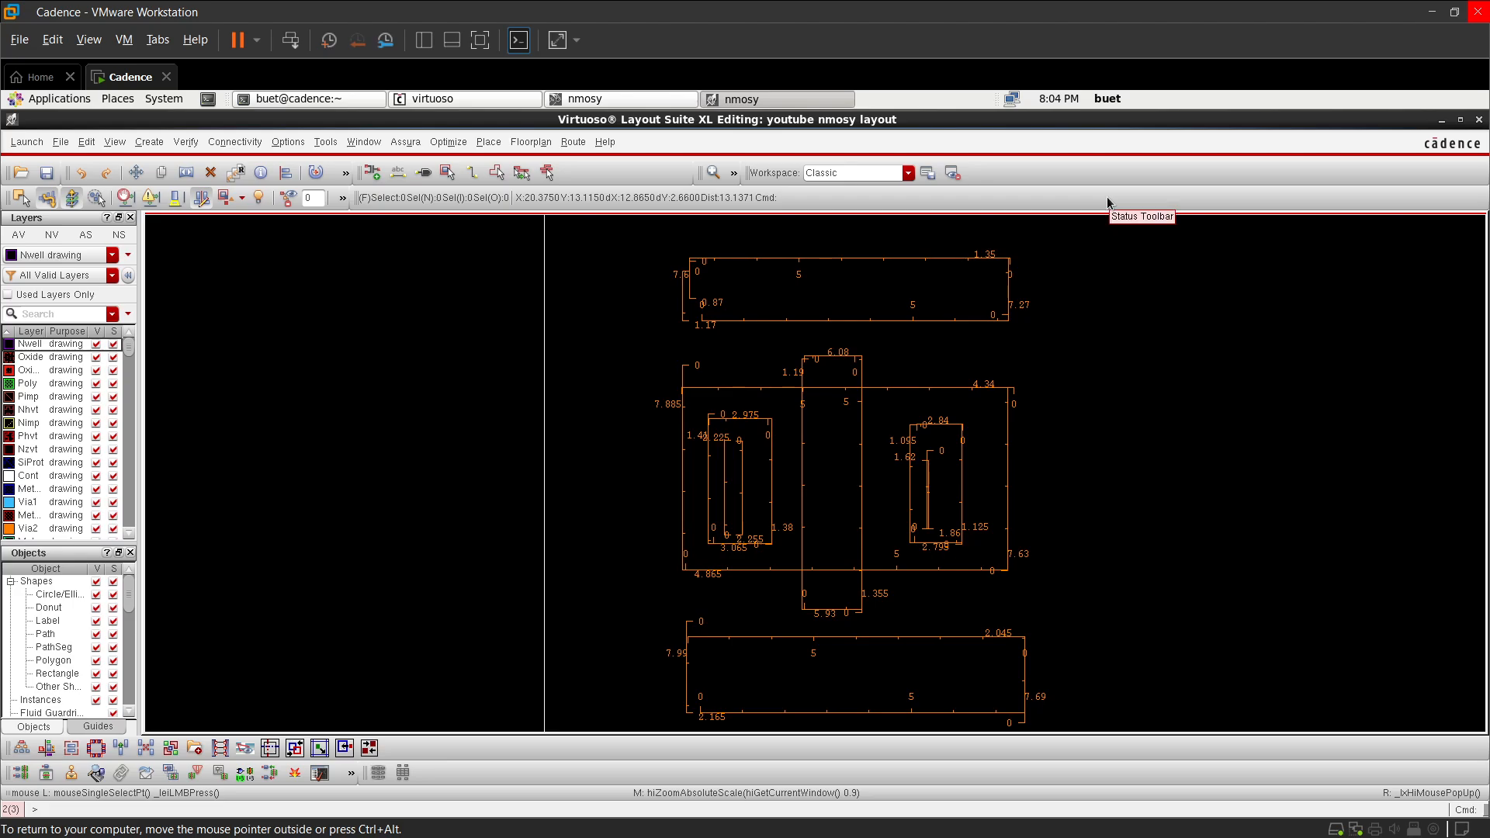
key("shift")
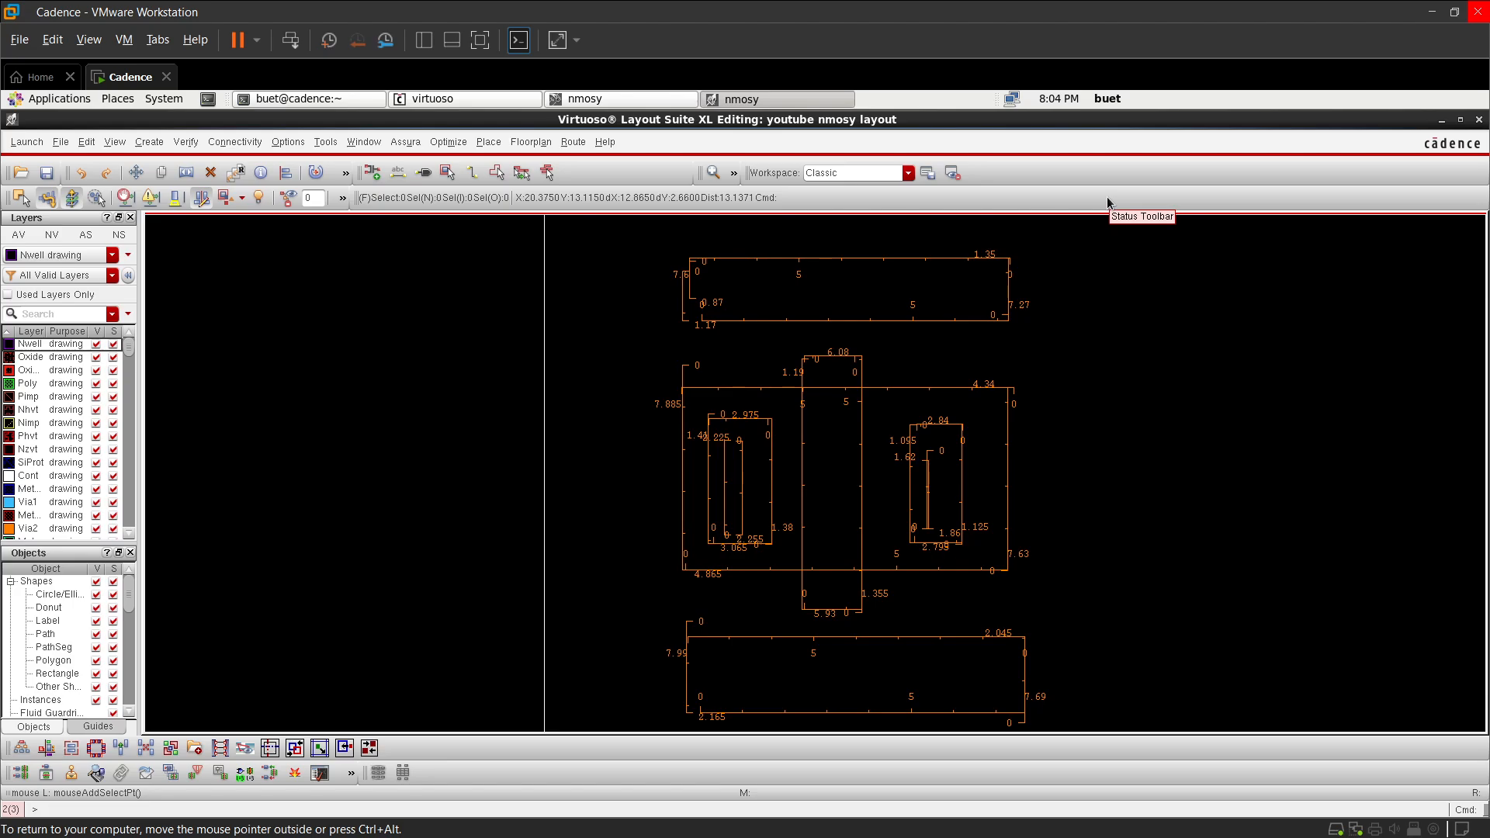
key("shift+k")
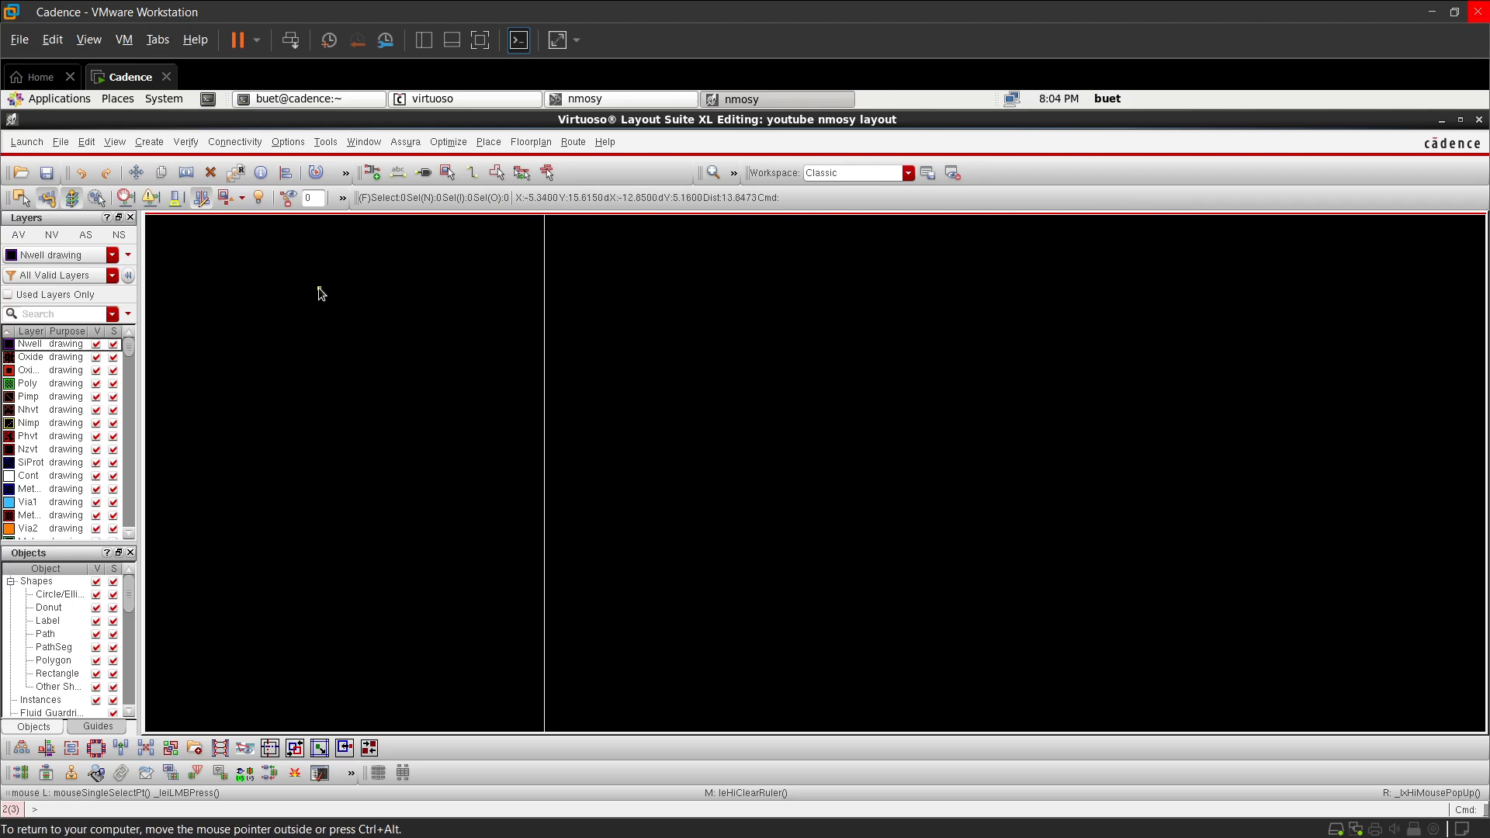
- Draw a rectangle about 3.6 by 1.1 on the Oxide drawing layer in the upper-right quadrant of the layout axes
scroll(624, 489, "down", 5, "ctrl")
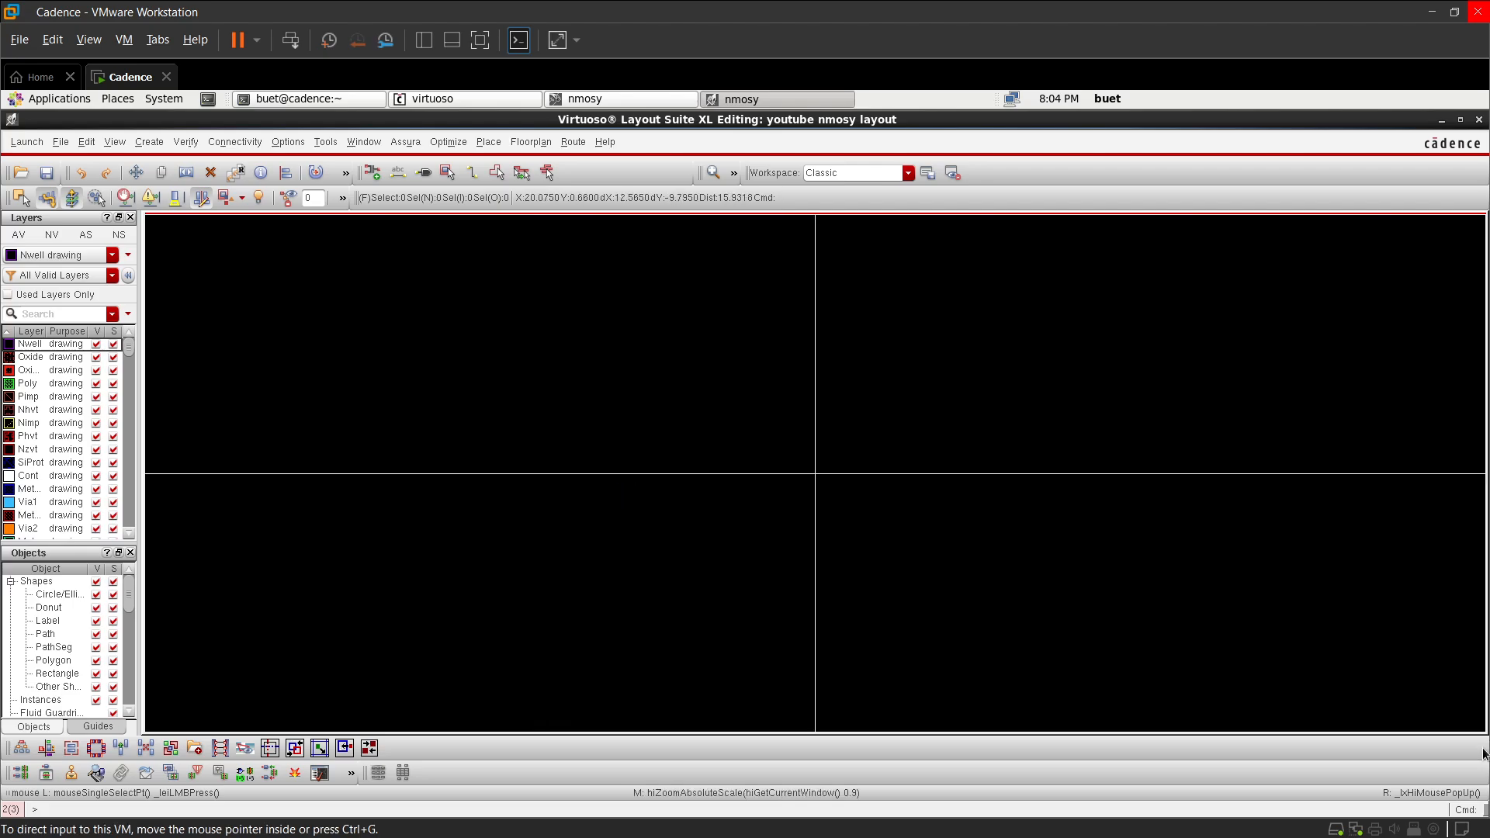
scroll(903, 306, "up", 2, "ctrl")
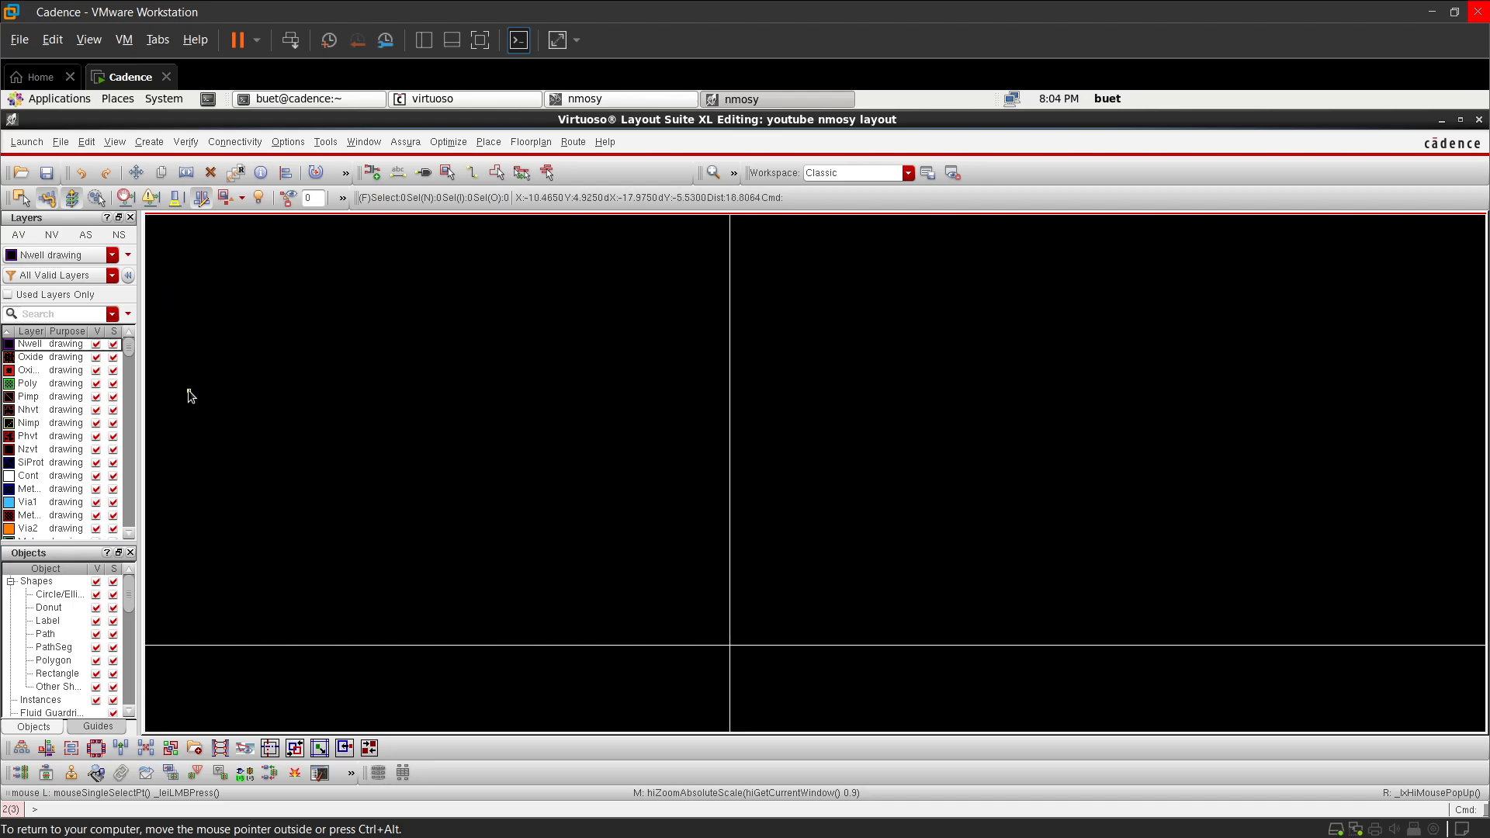
left_click(50, 357)
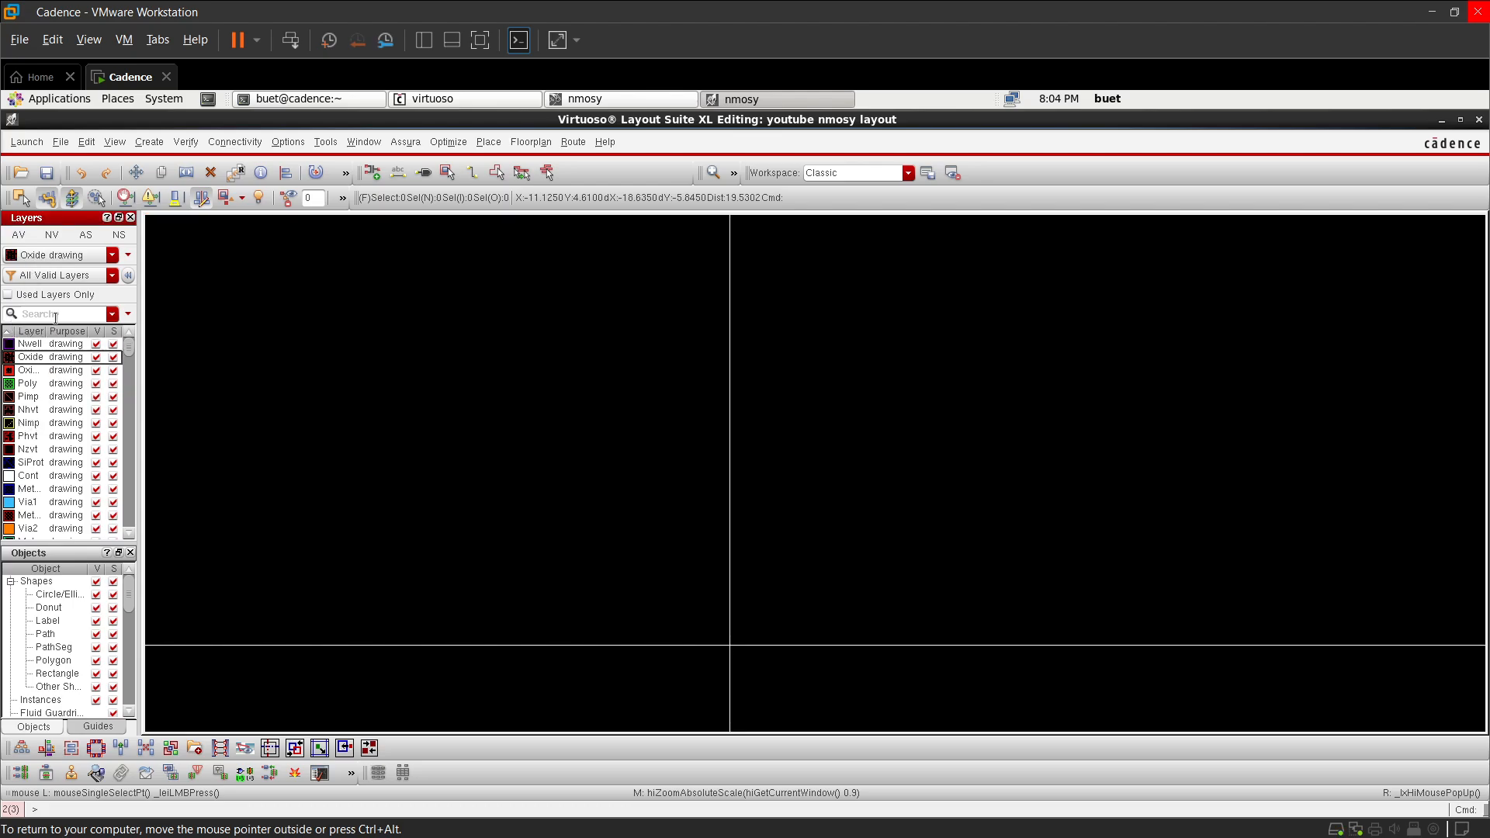
key("r")
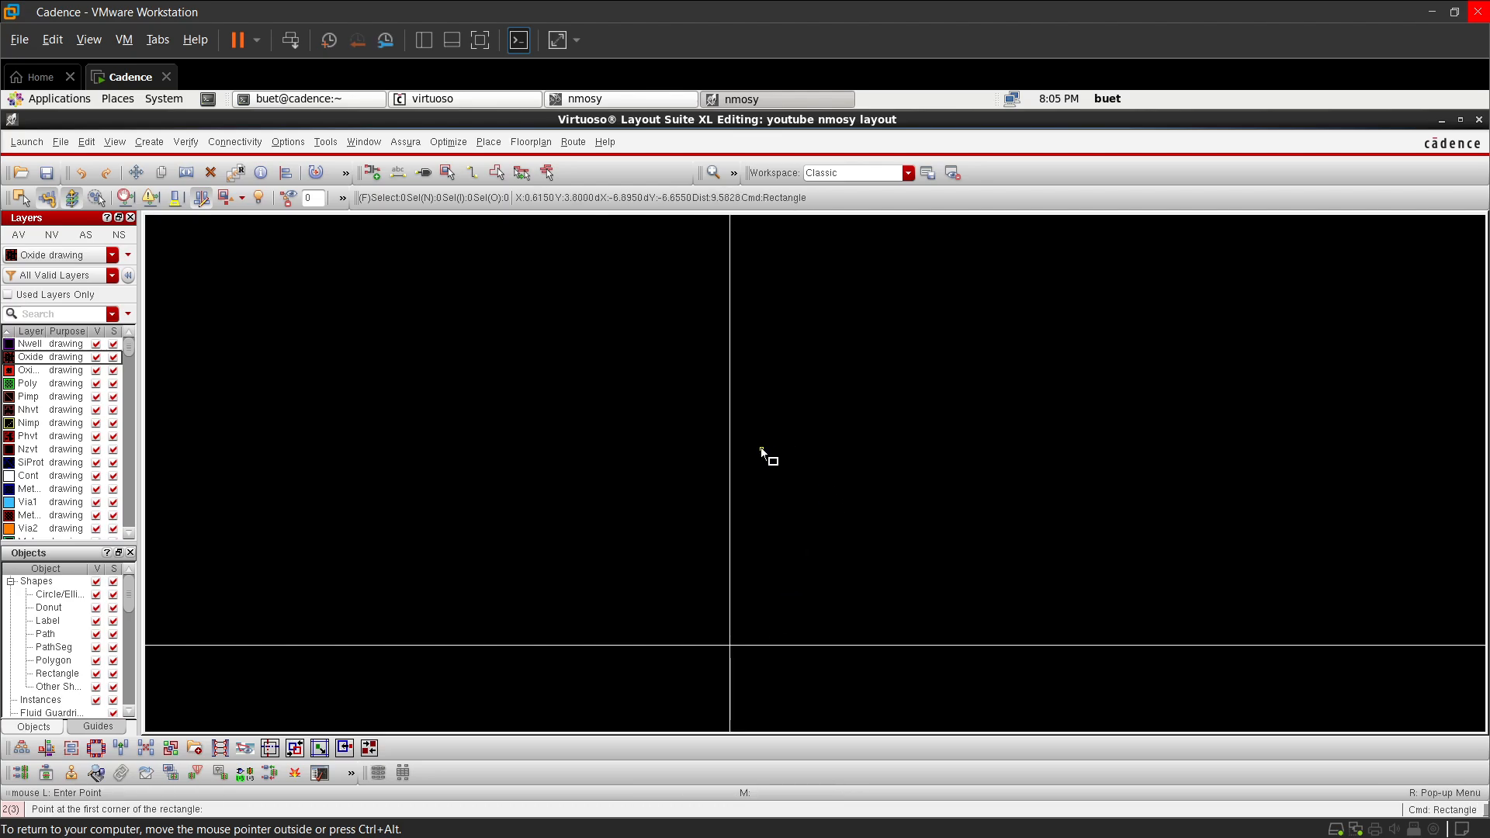
left_click(797, 446)
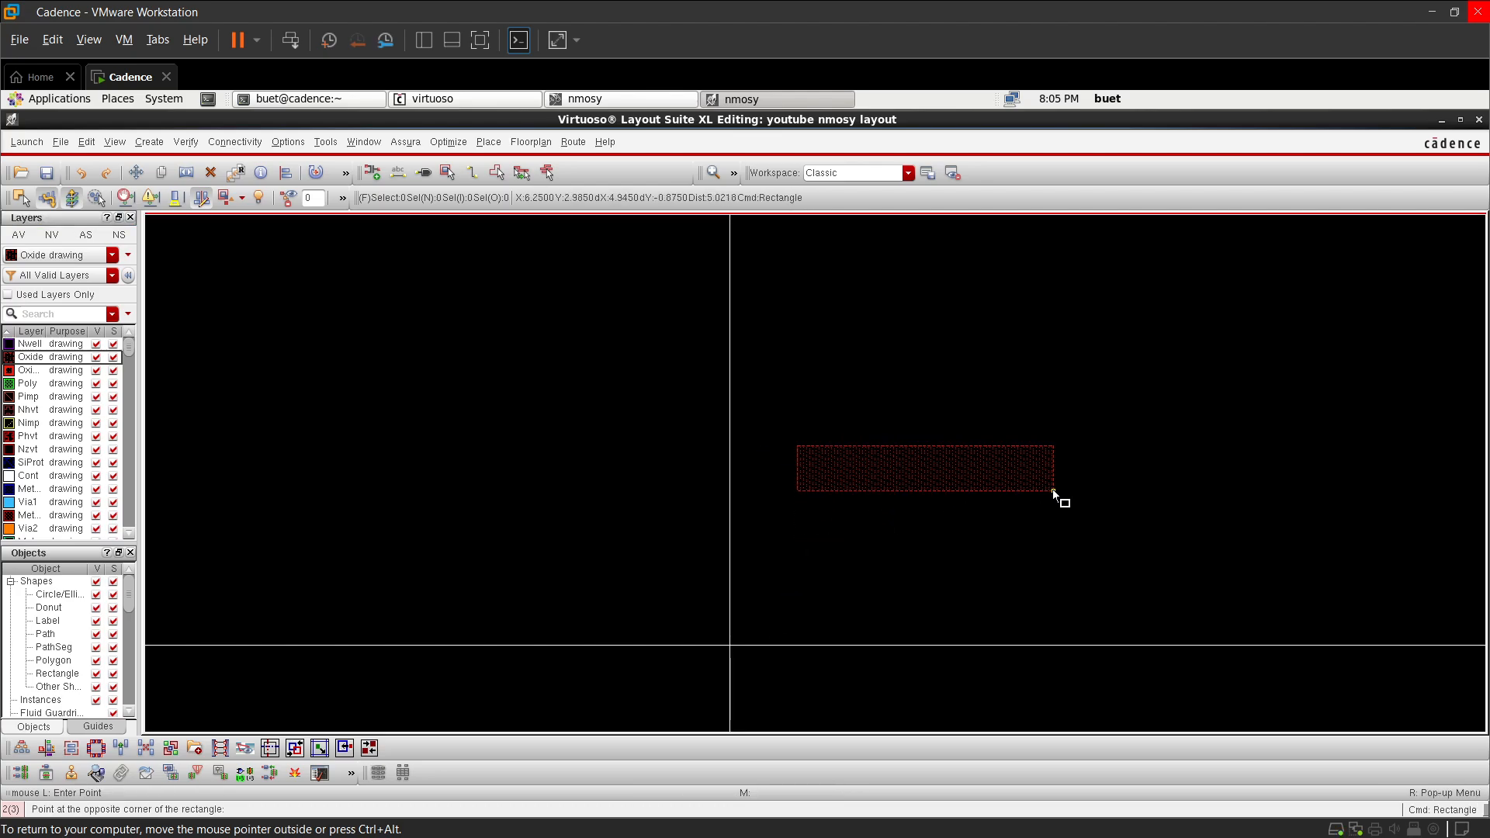
left_click(983, 502)
key("Escape")
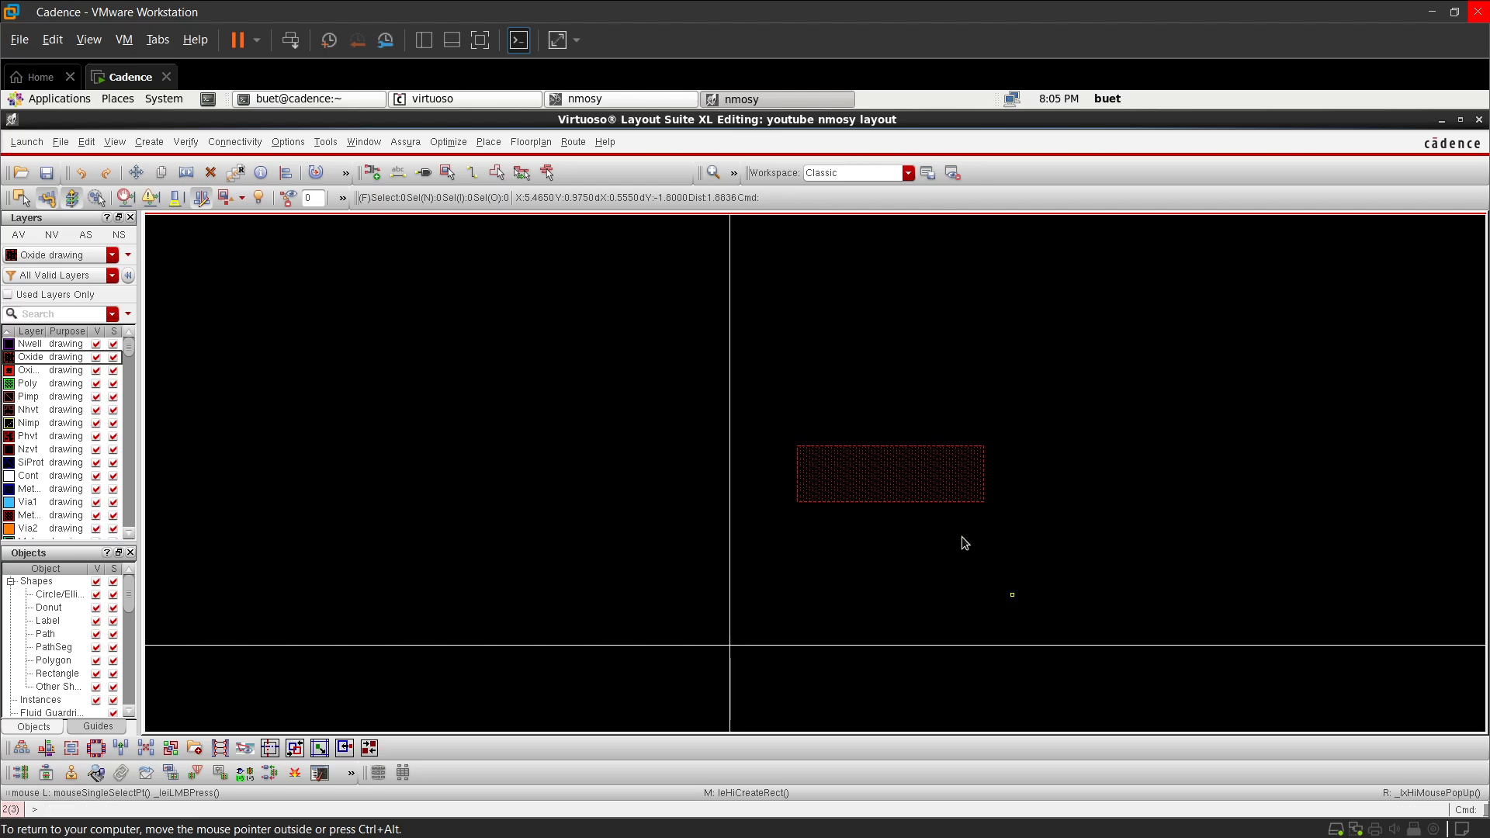
- Set the Oxide rectangle's height to 2 in its properties
left_click(907, 464)
key("q")
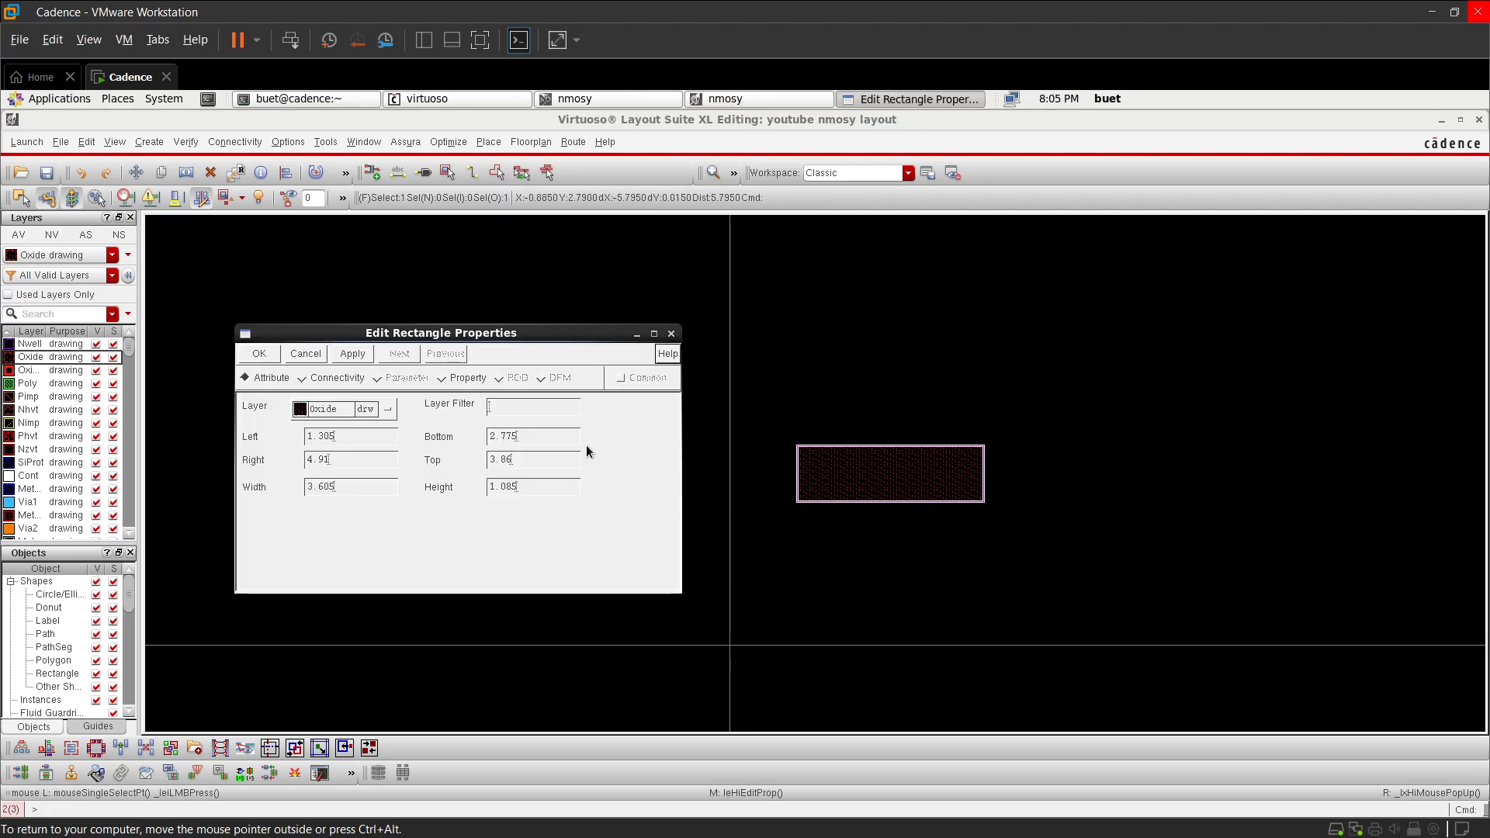
left_click(546, 482)
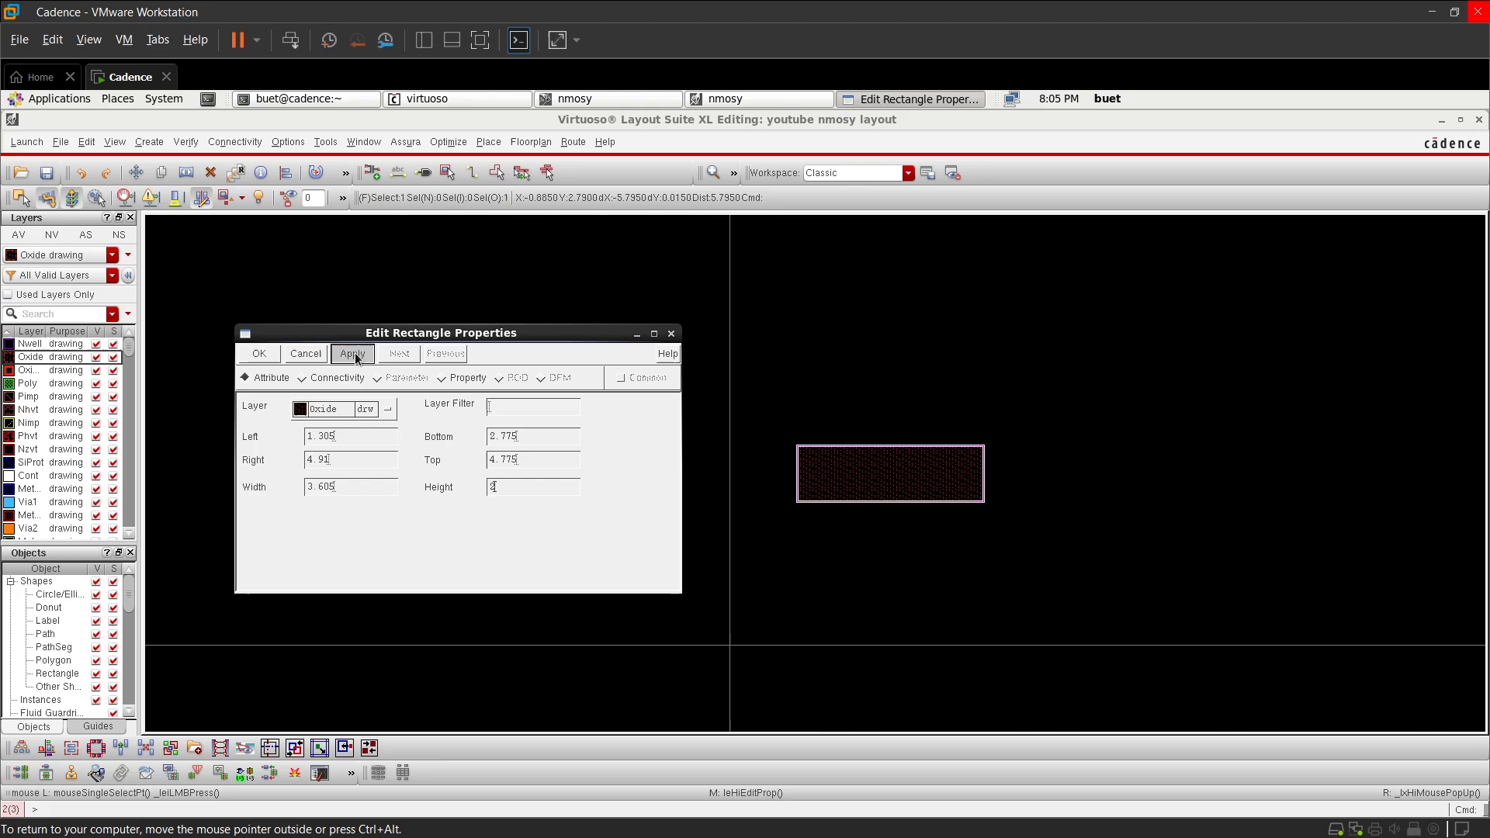
left_click(356, 354)
left_click(271, 356)
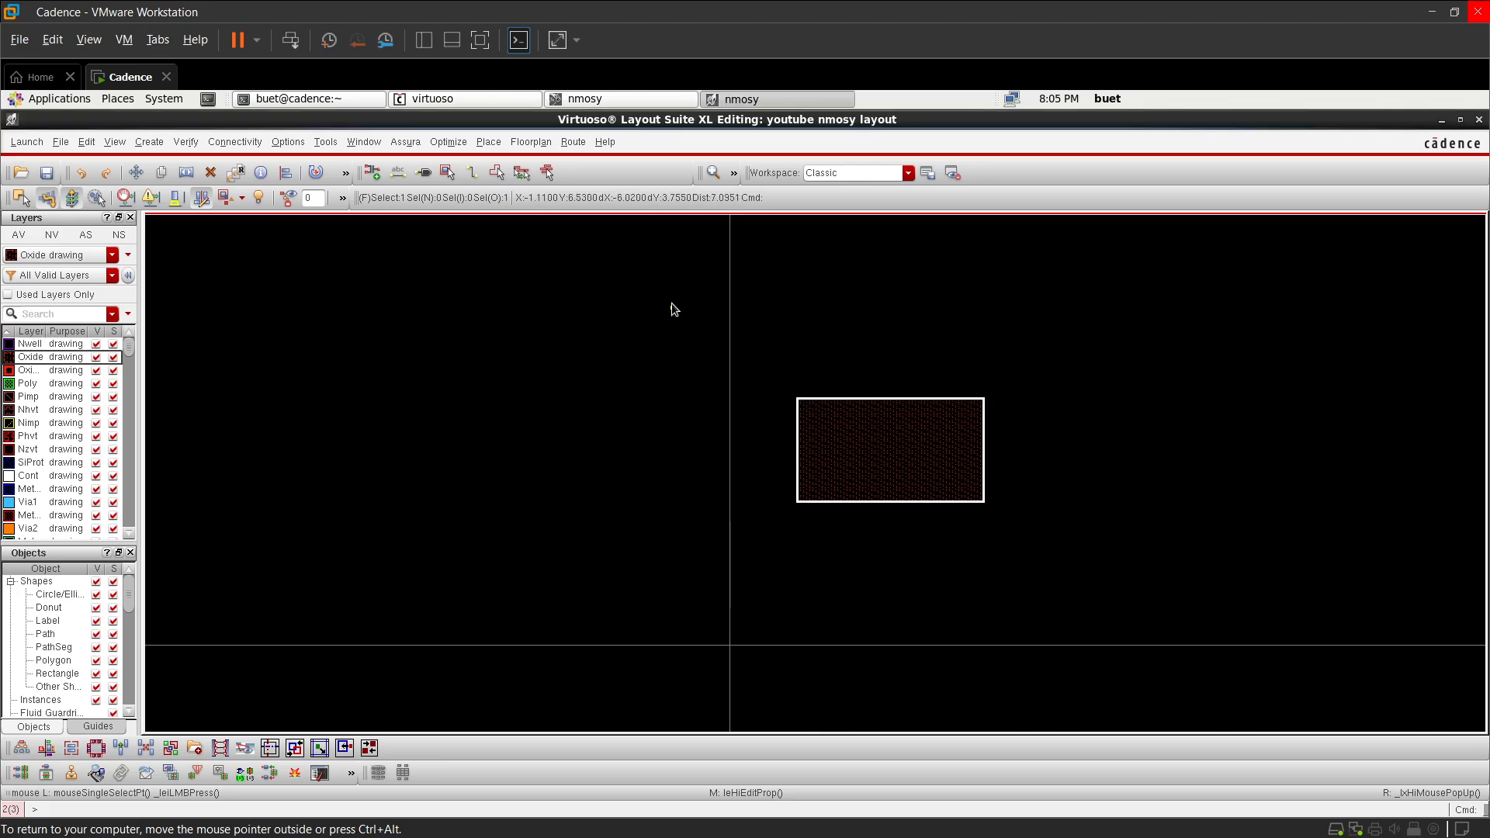
- Check the transistor's dimensions in the schematic and draw a vertical Poly drawing rectangle about 0.74 by 3.4 across the Oxide shape
left_click(637, 98)
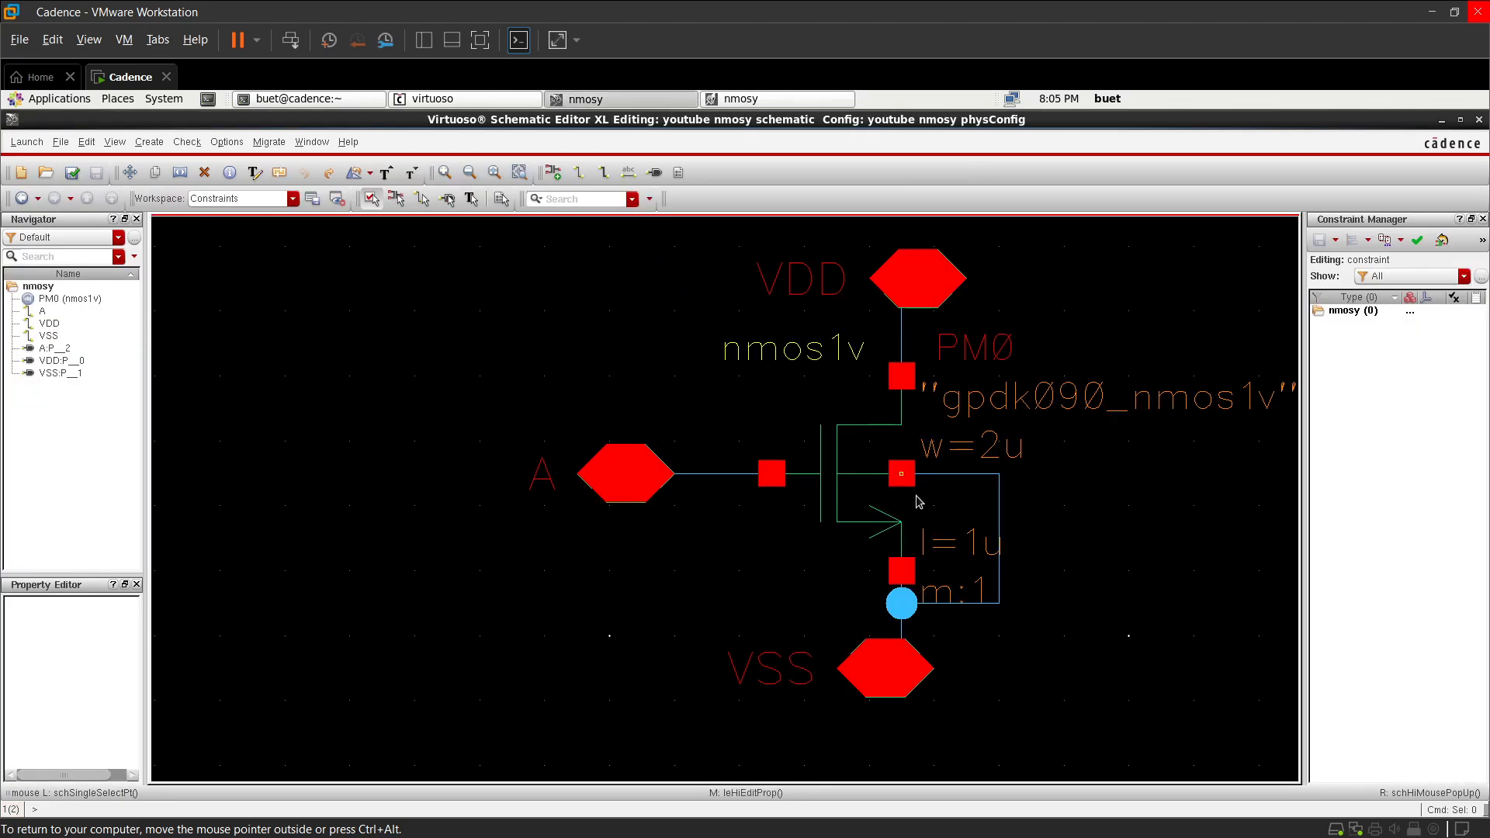
left_click(768, 98)
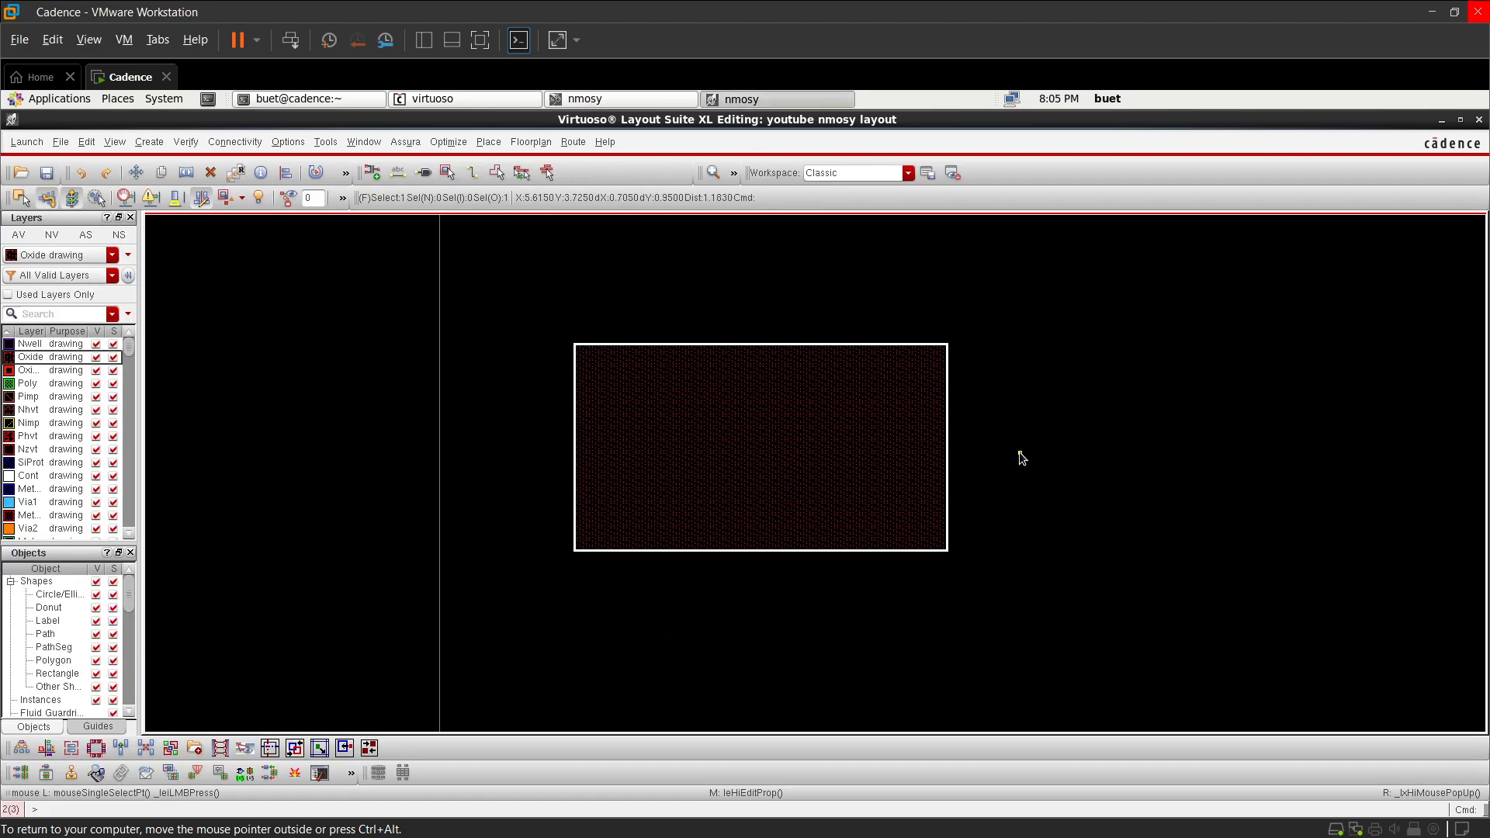
left_click(67, 383)
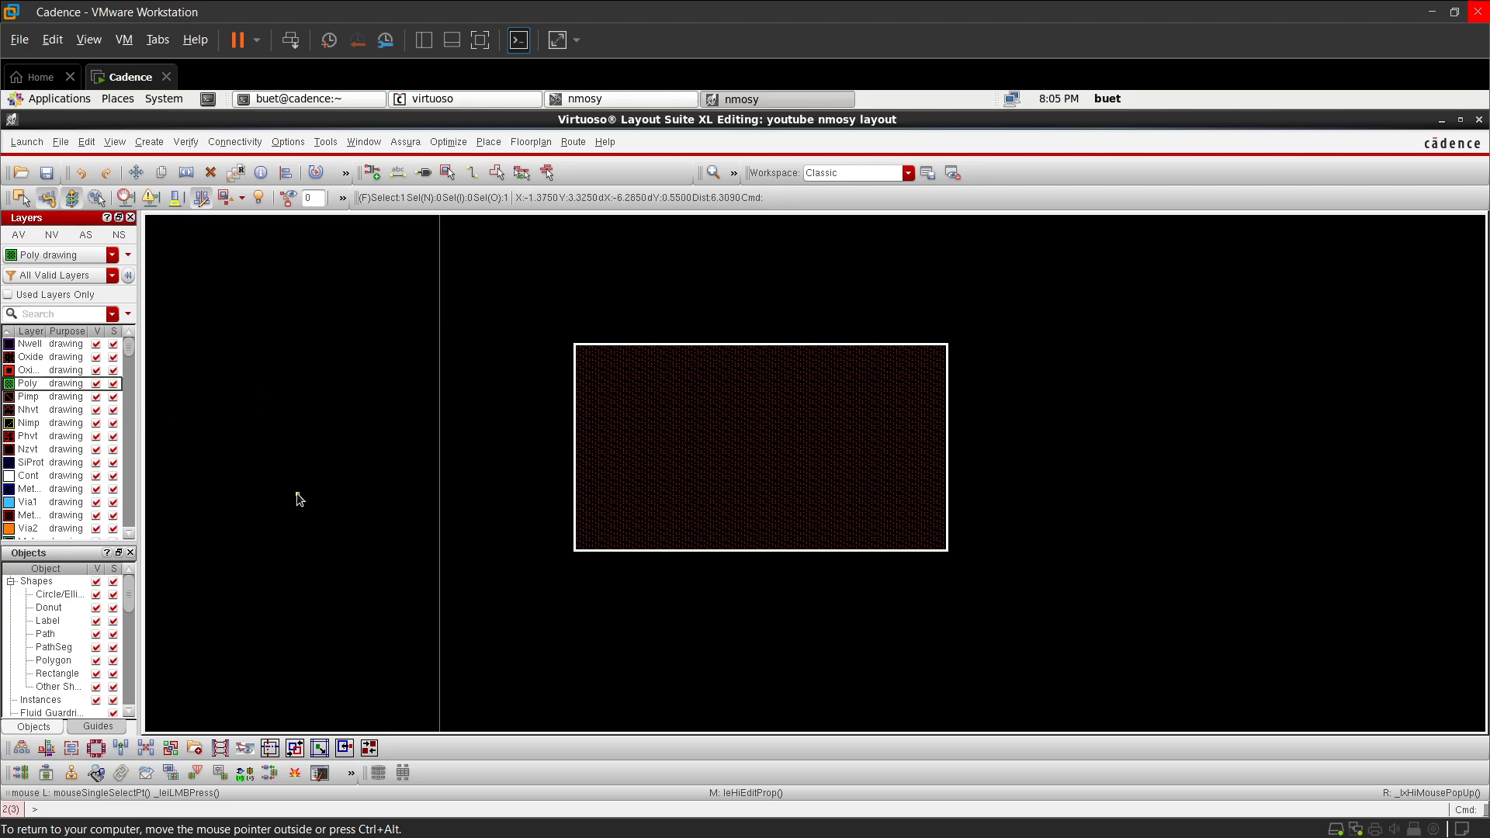
key("r")
left_click(686, 298)
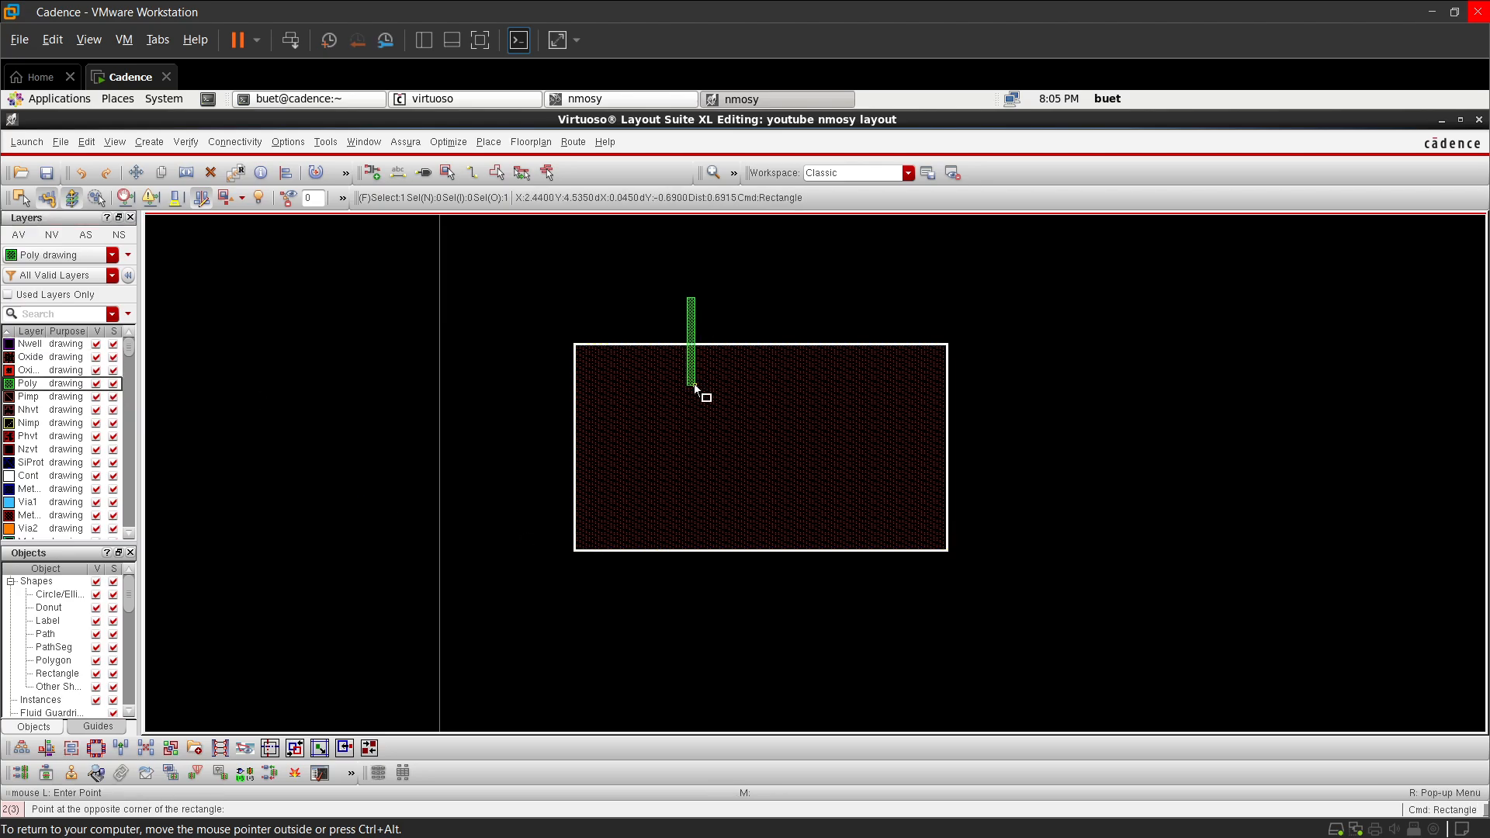
left_click(763, 648)
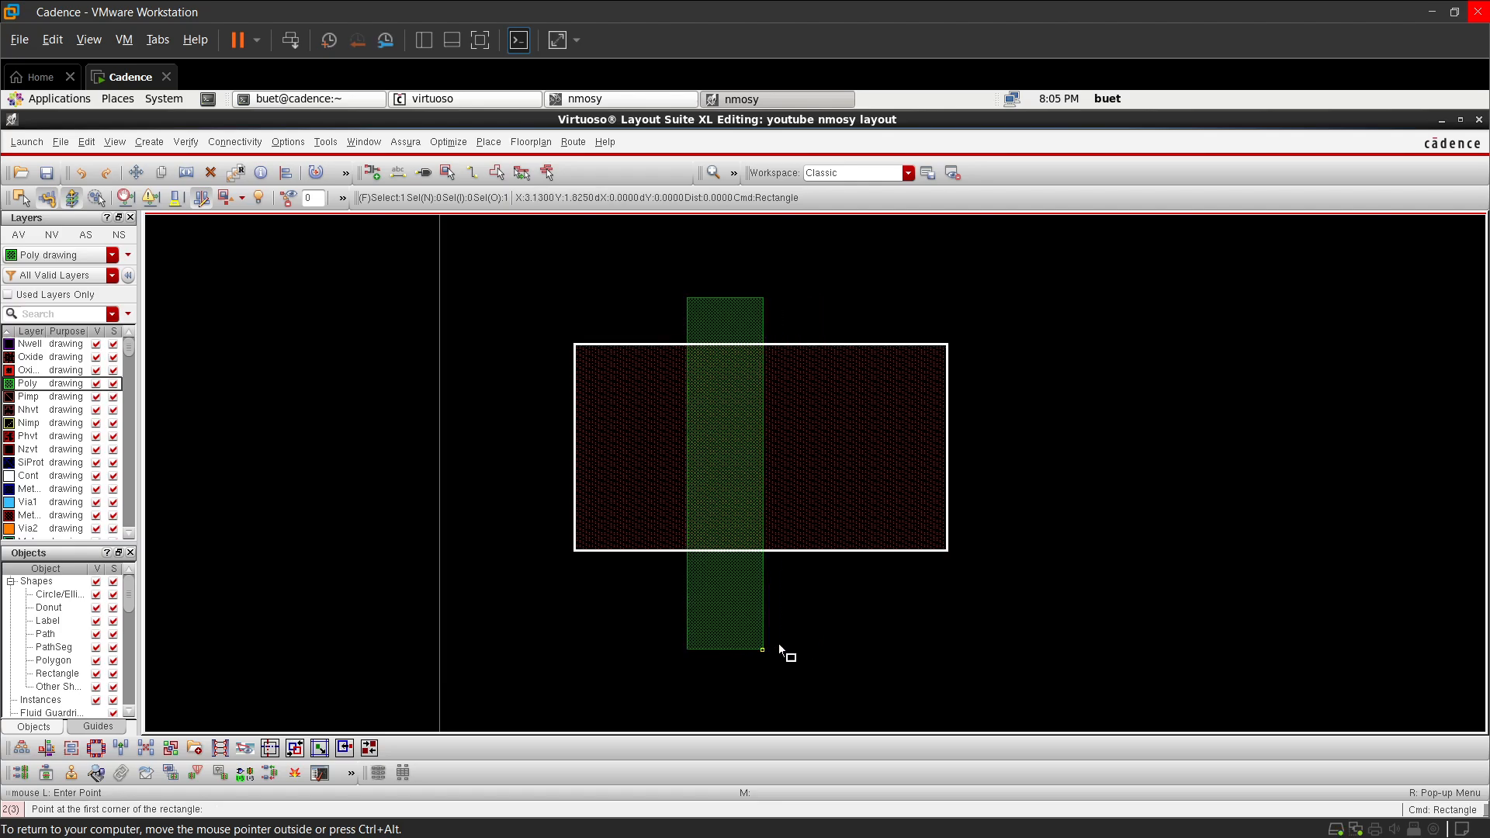
key("Escape")
- Set the Poly rectangle's width to 1 in its properties
left_click(715, 594)
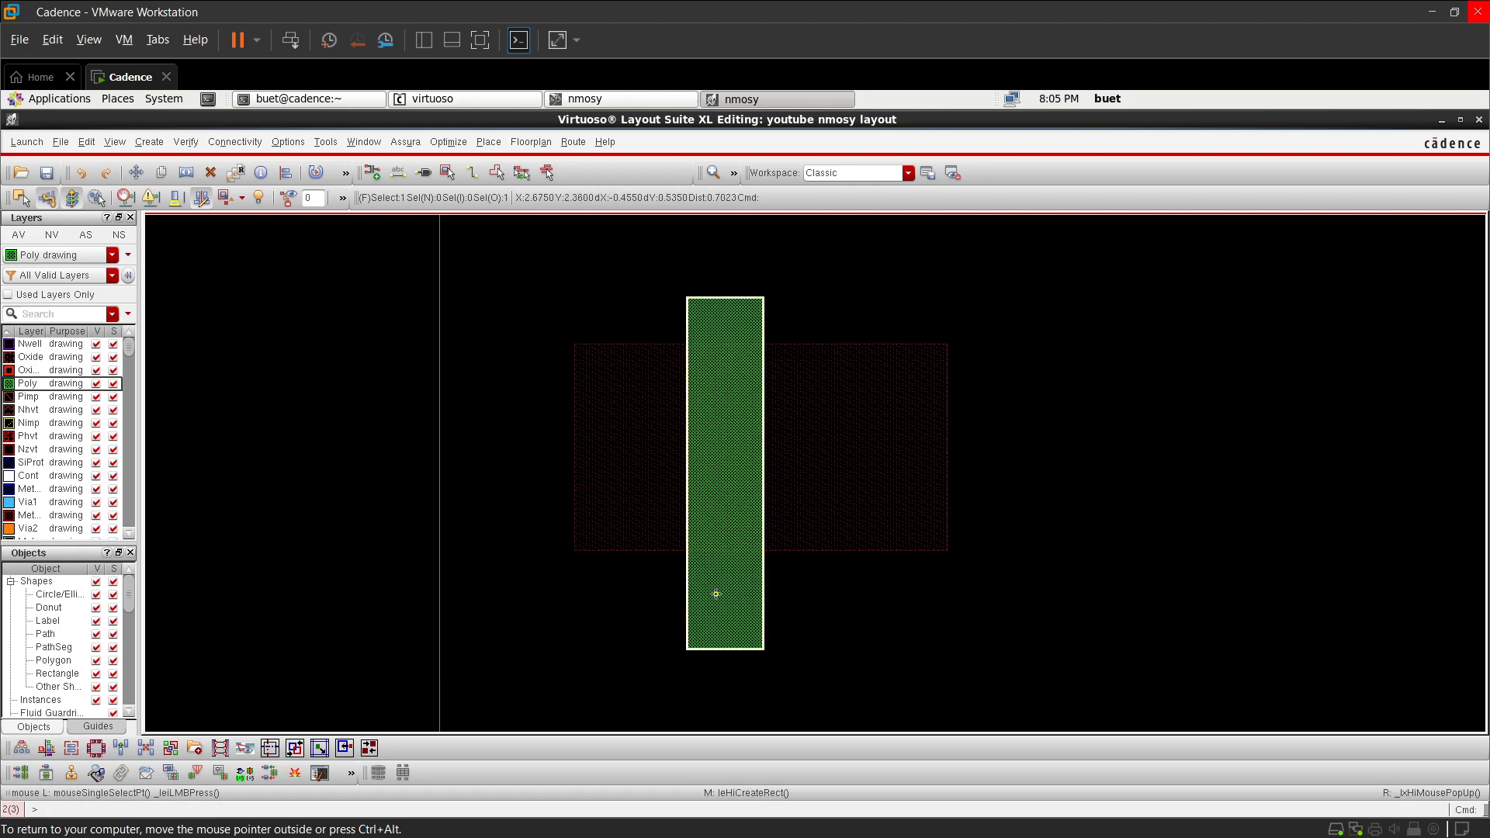
key("q")
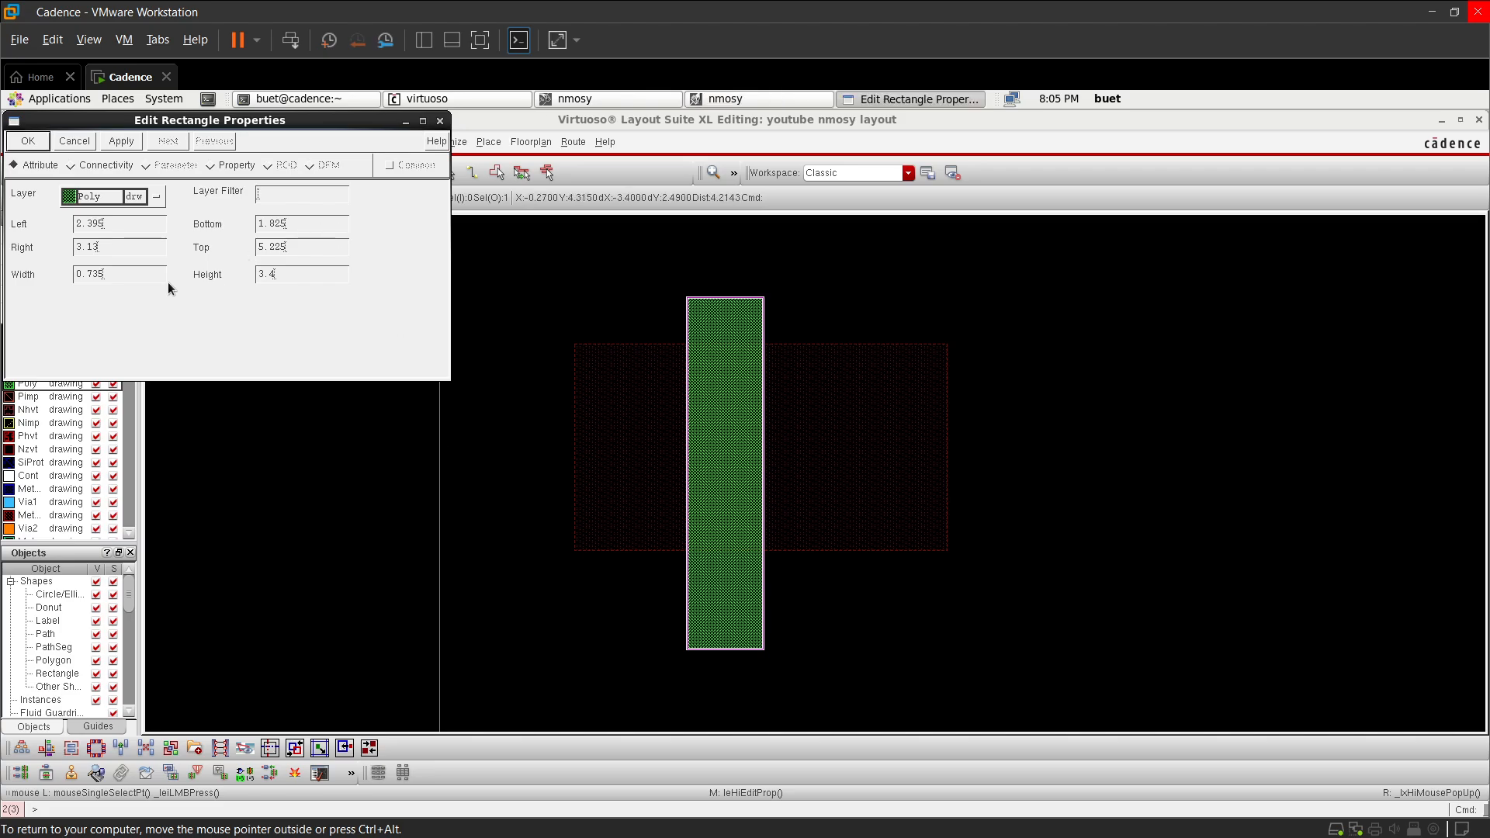
left_click_drag(106, 276, 23, 276)
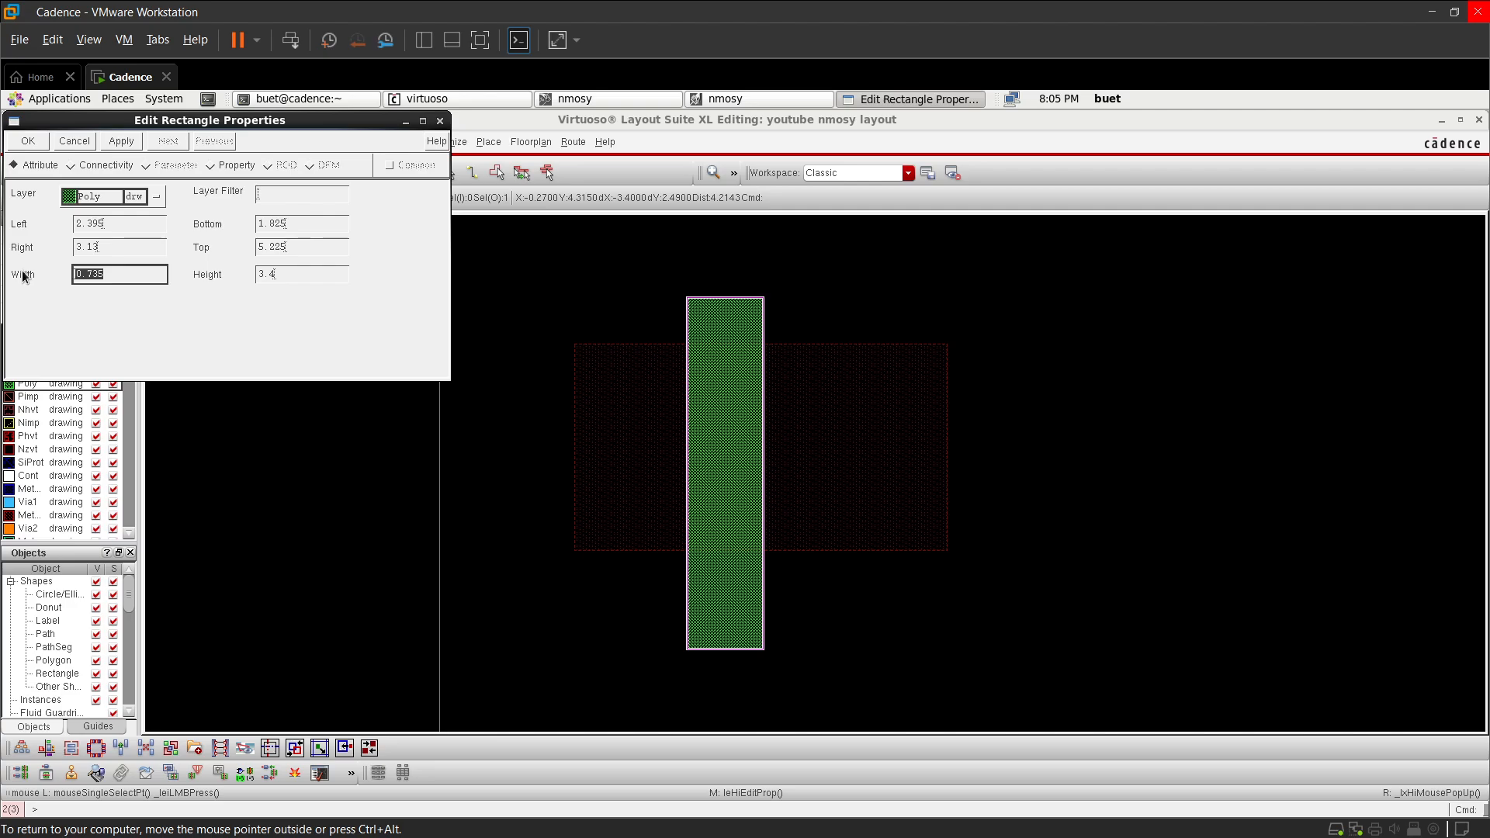
key("BackSpace")
left_click(115, 143)
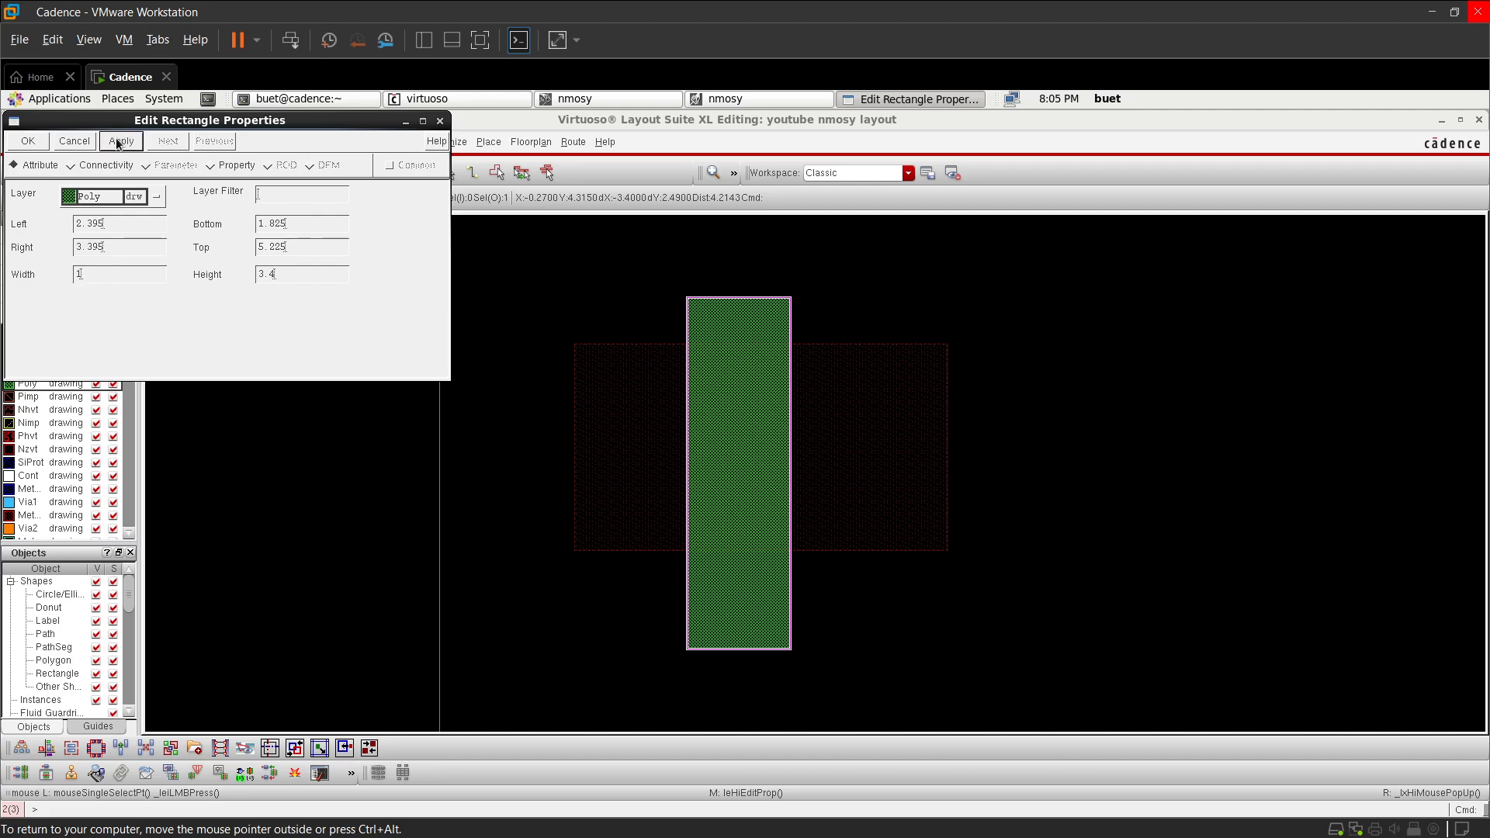
left_click(28, 141)
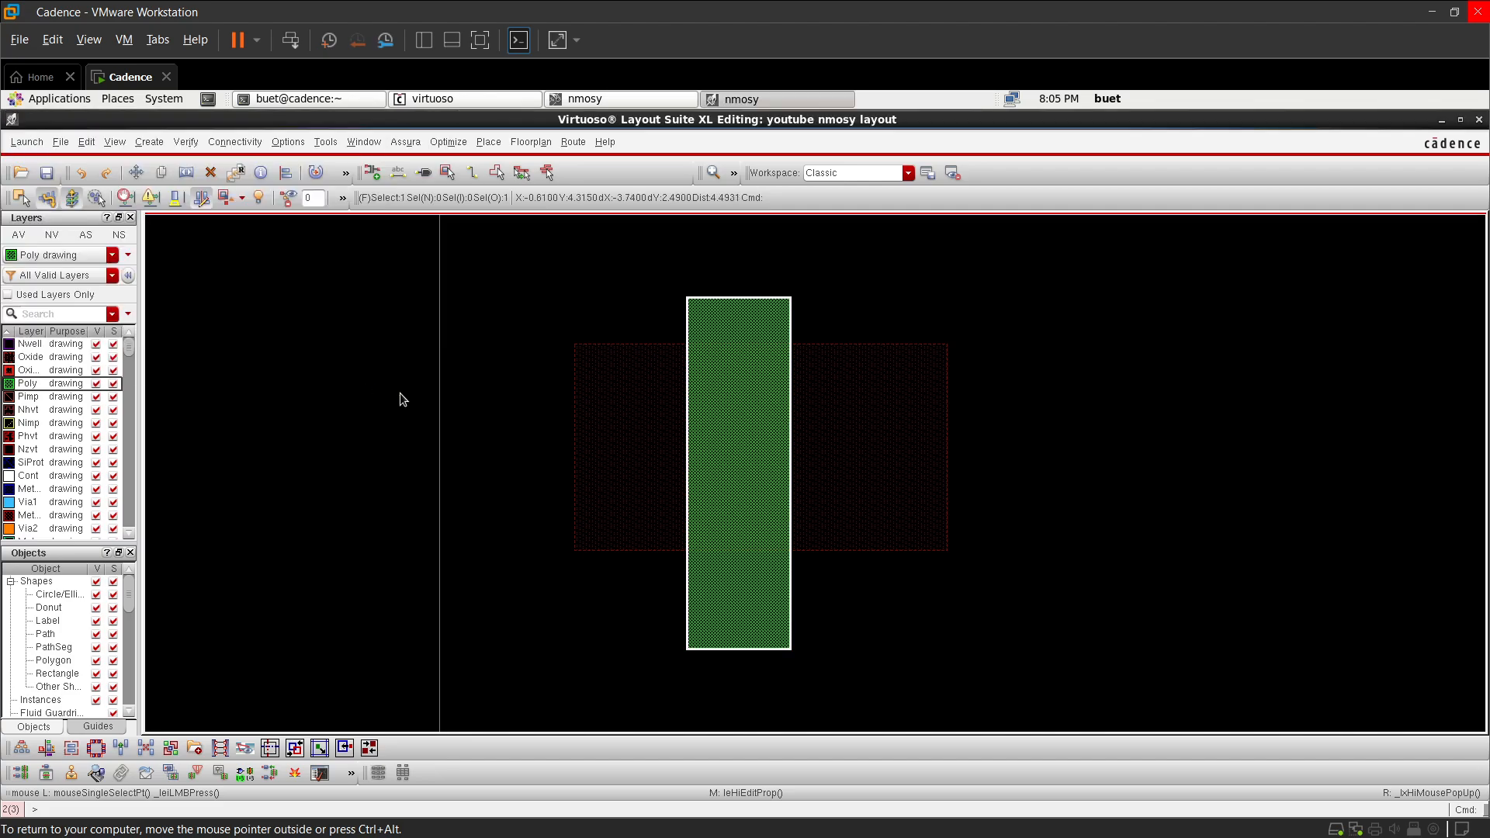
left_click(1016, 626)
scroll(725, 470, "down", 2)
scroll(725, 470, "up", 1)
scroll(725, 468, "up", 1)
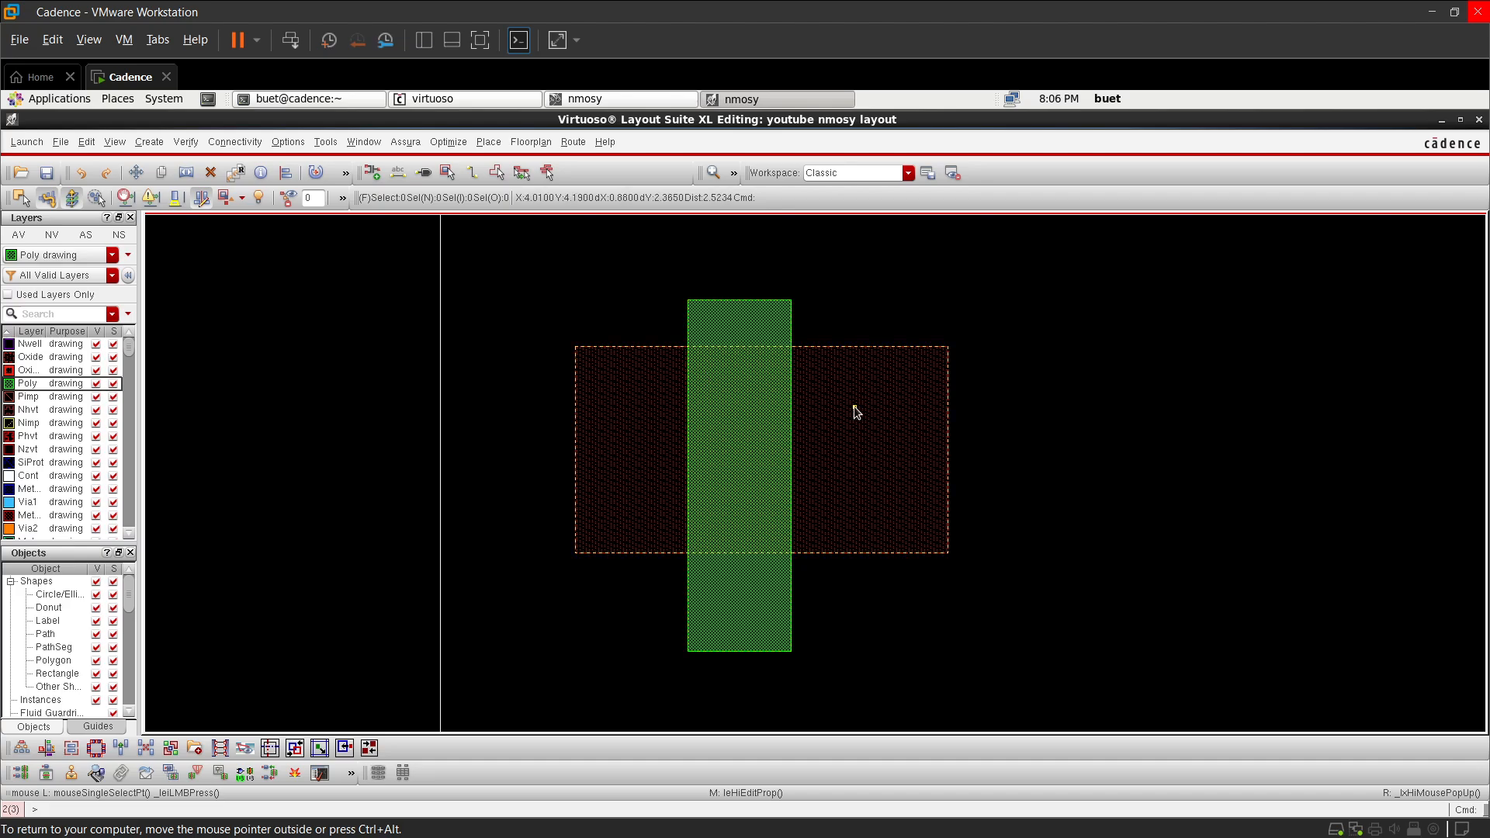
- Draw a rectangle about 0.34 by 0.32 on the Cont drawing layer in the Oxide's upper area, left of the Poly
left_click(38, 475)
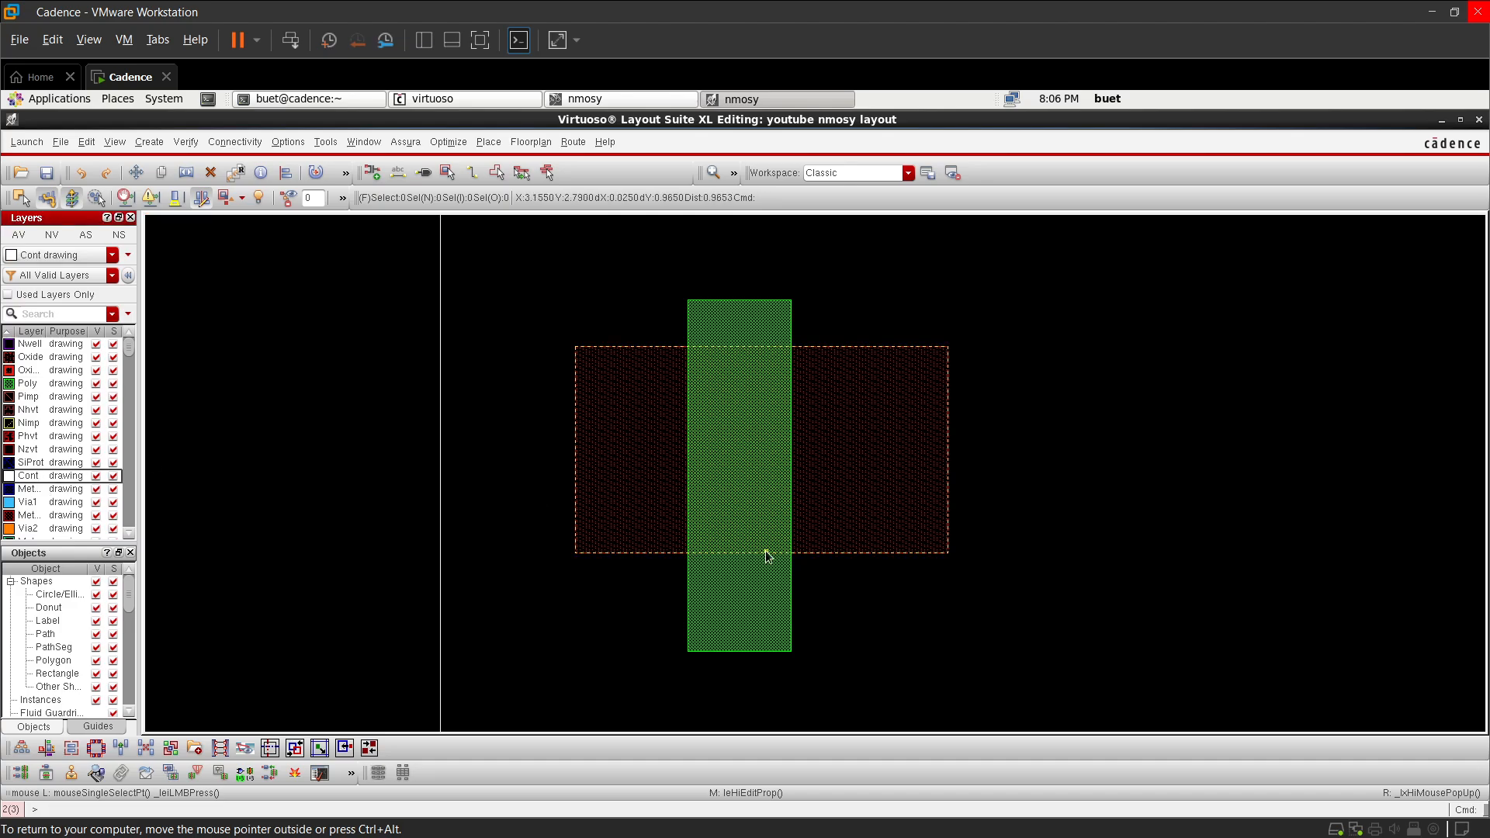
key("r")
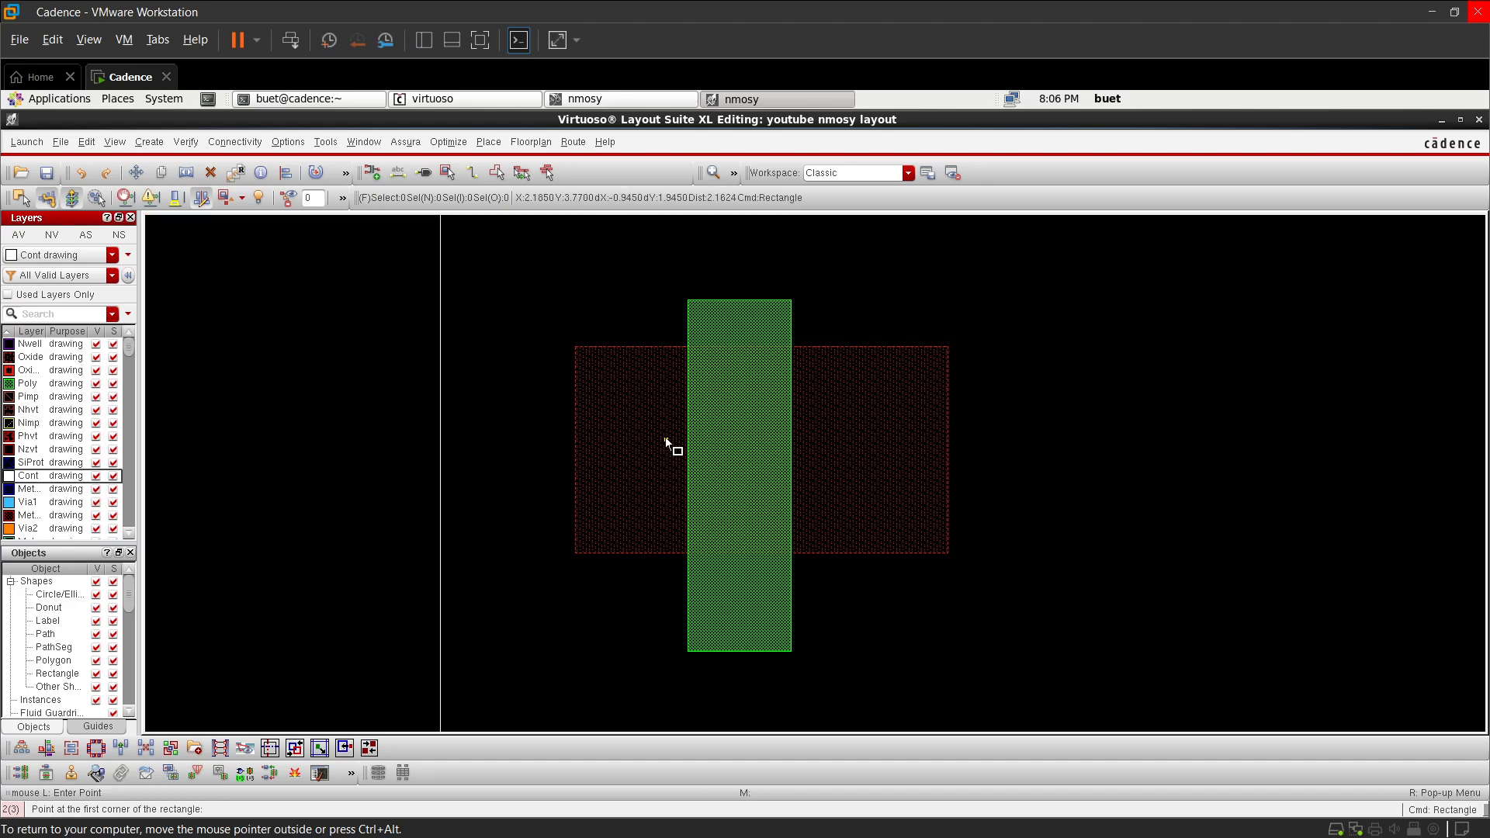
left_click(628, 362)
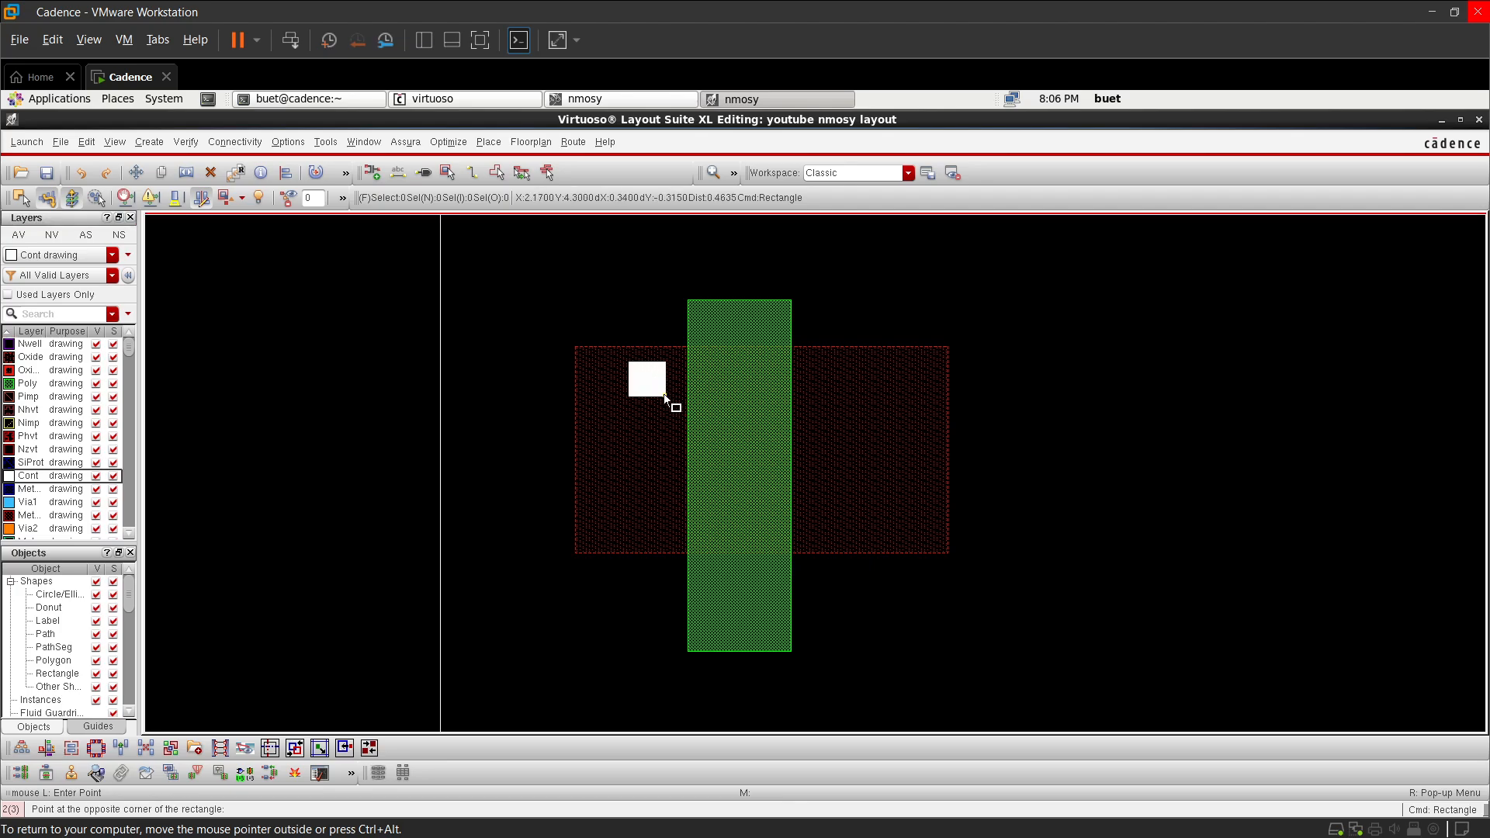
left_click(666, 396)
key("Escape")
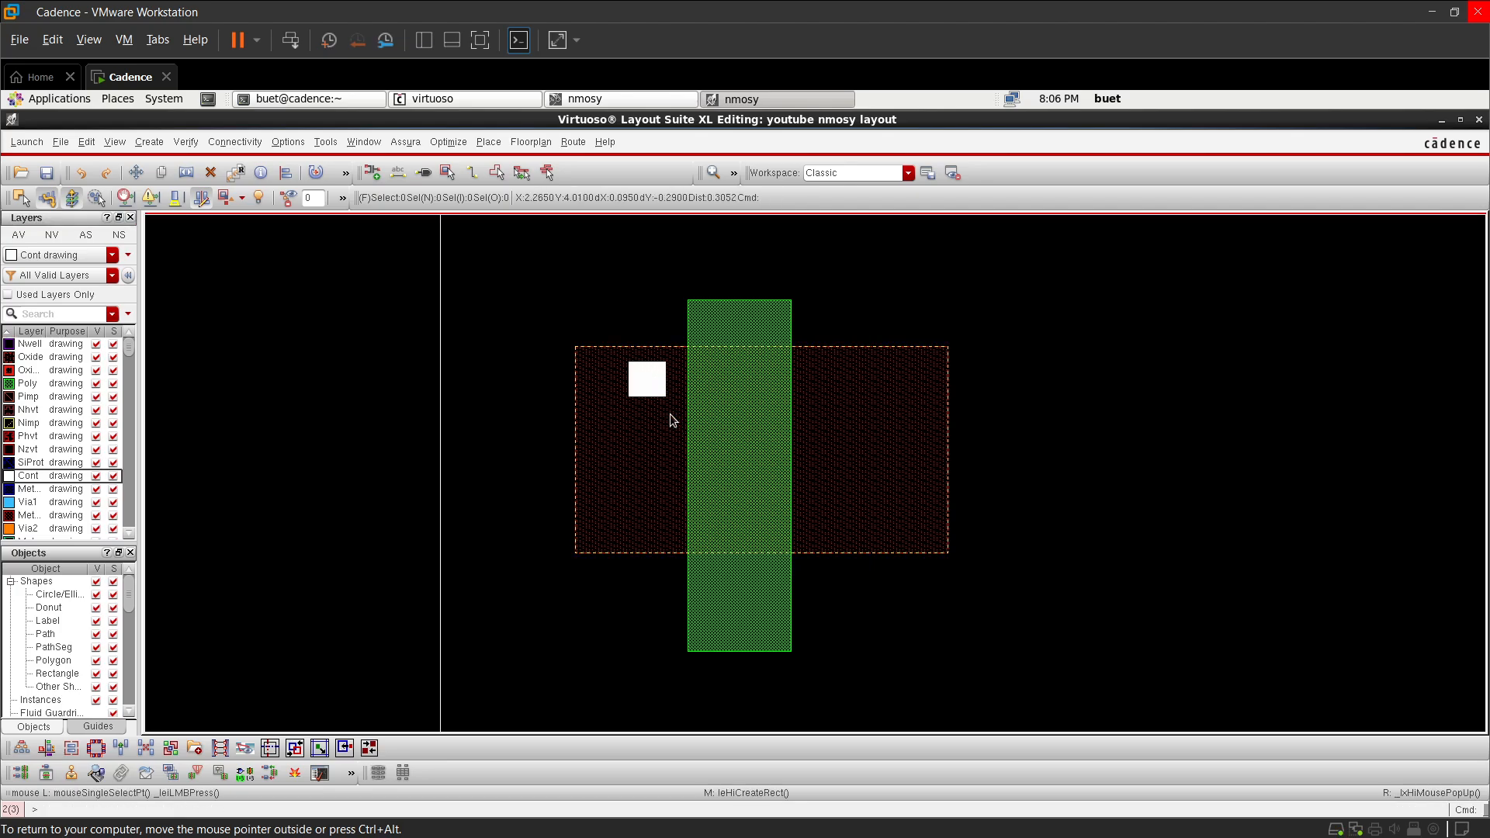
- Set the Cont rectangle's width and height both to 0.12
left_click(658, 376)
key("q")
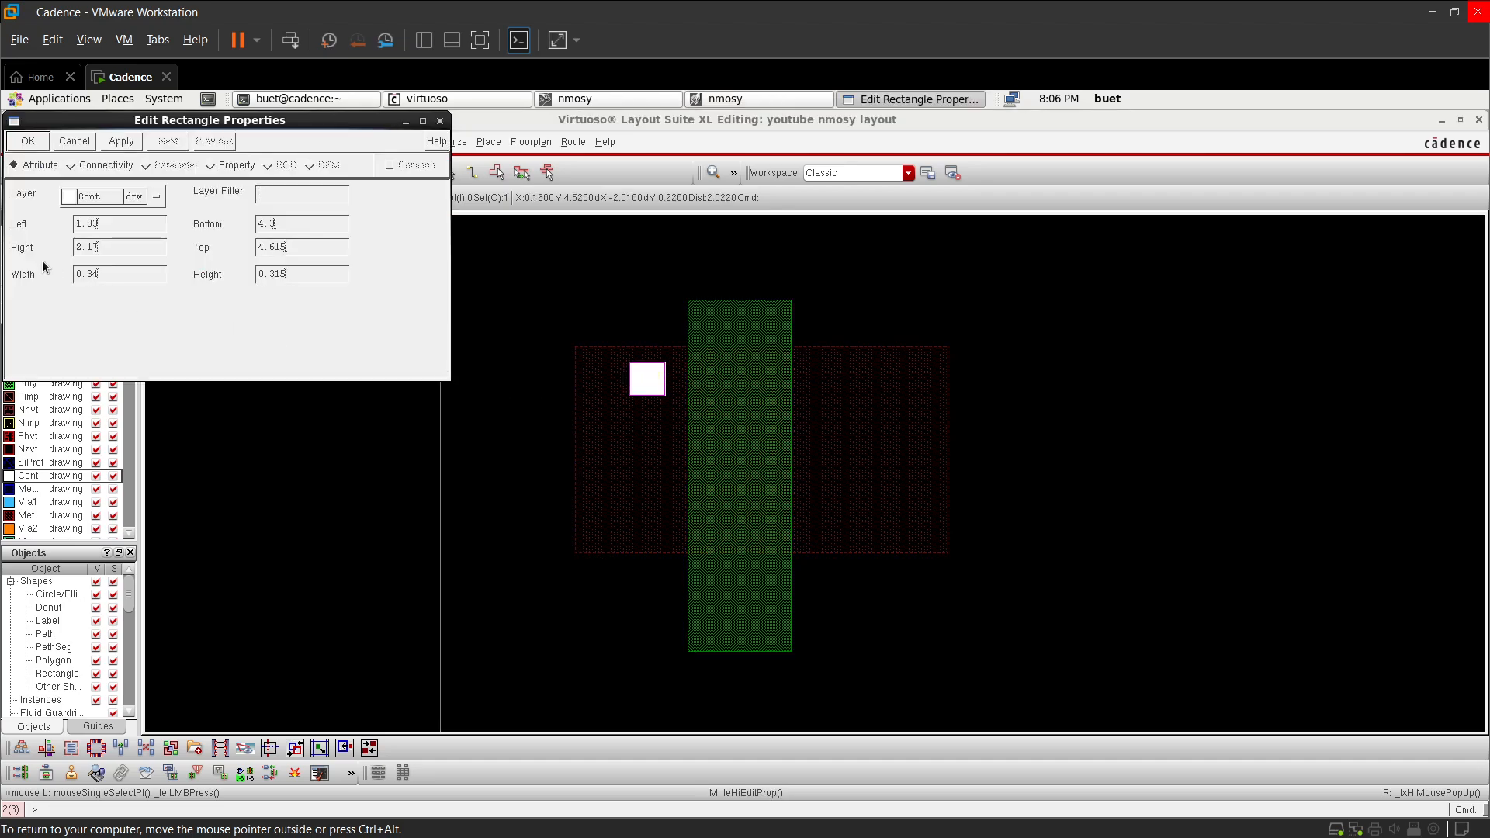
left_click(114, 276)
type("0.122")
key("BackSpace")
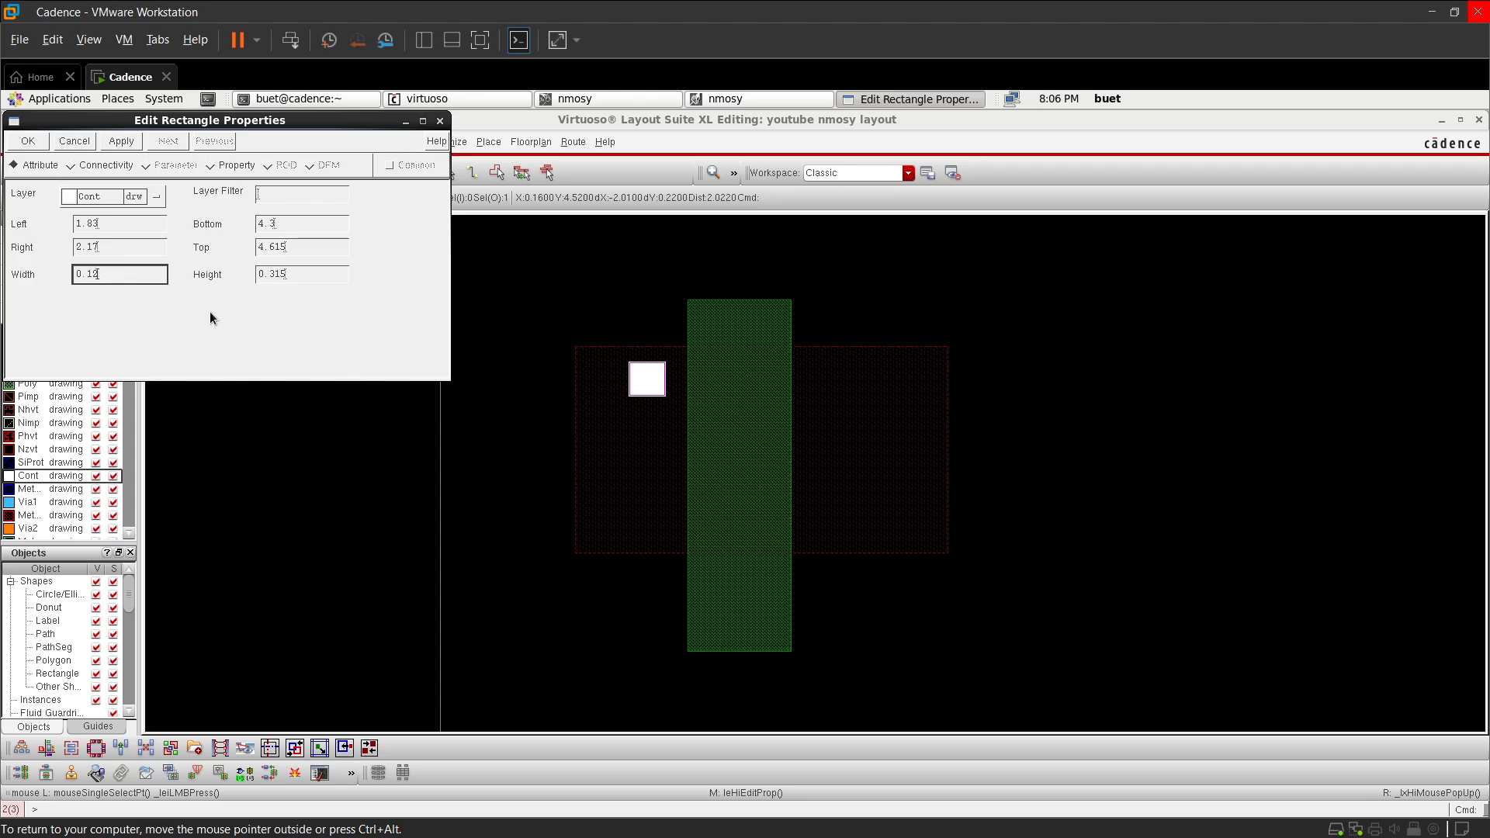
left_click(299, 272)
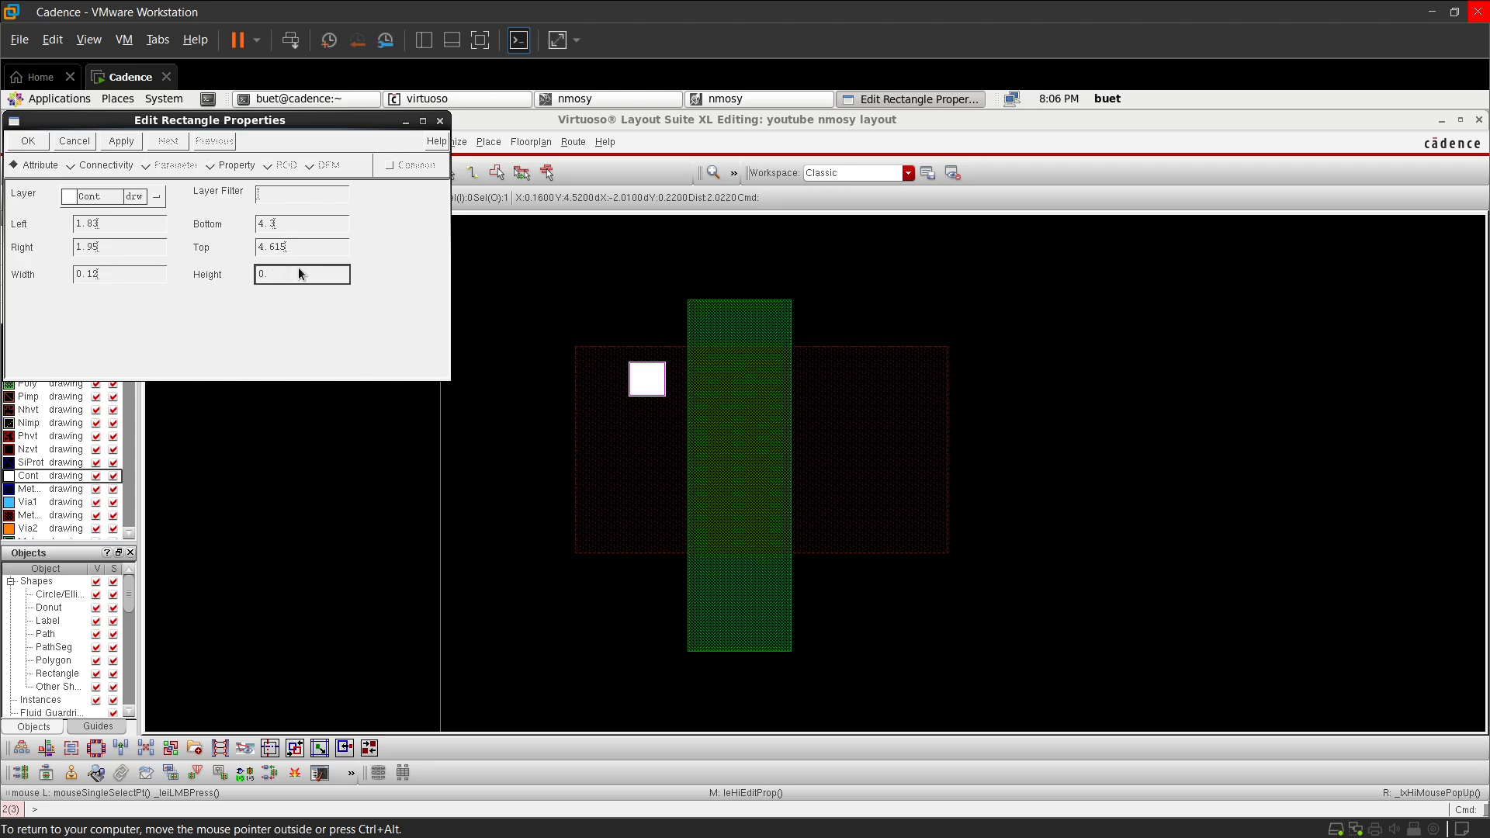
type("0.12")
left_click(122, 142)
left_click(29, 141)
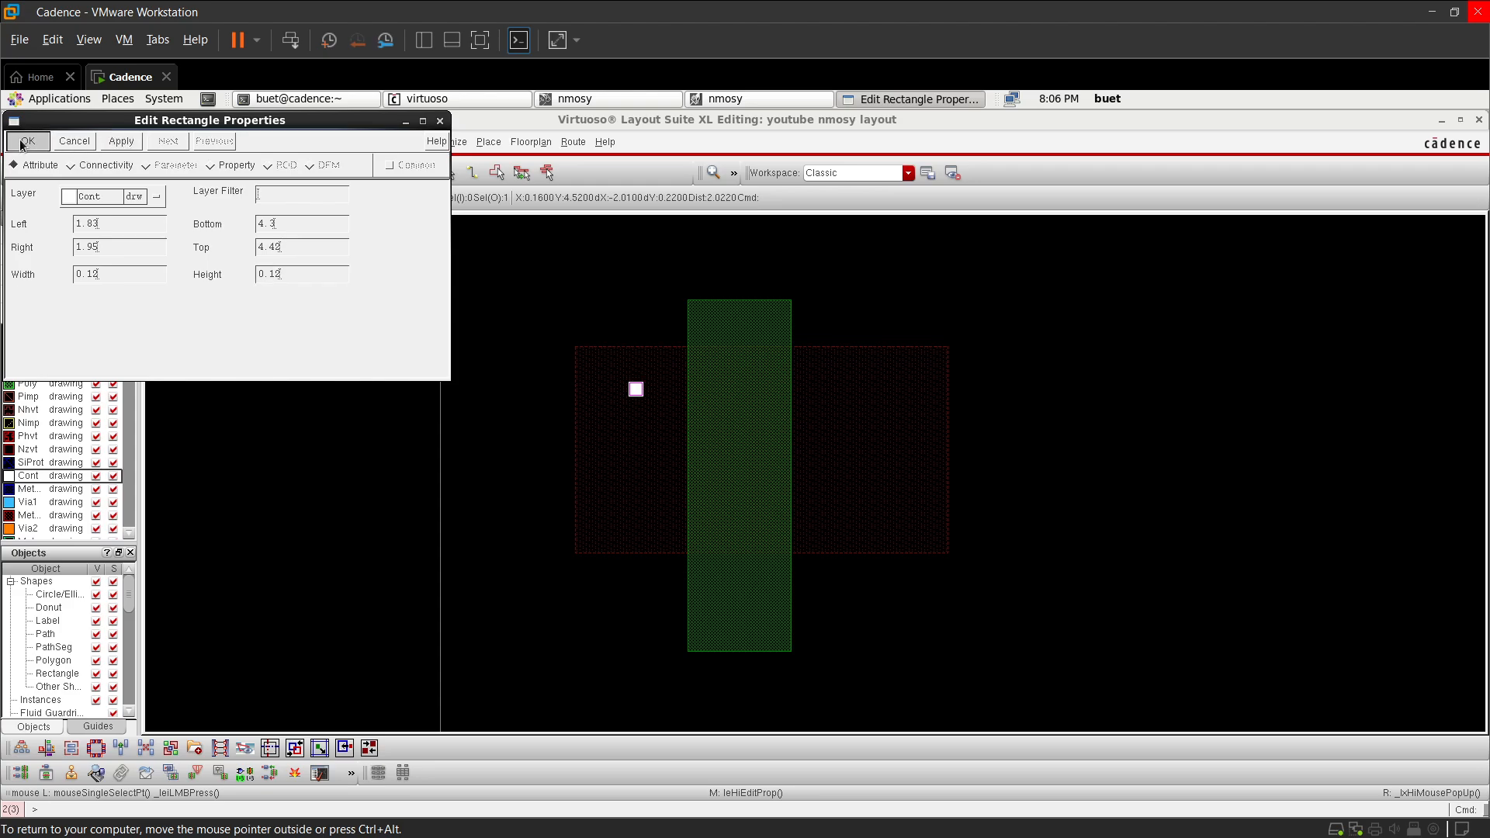
- Move the contact about 0.3 right and 0.3 up, near the Oxide's upper edge and the Poly's left edge
scroll(645, 325, "up", 2, "ctrl")
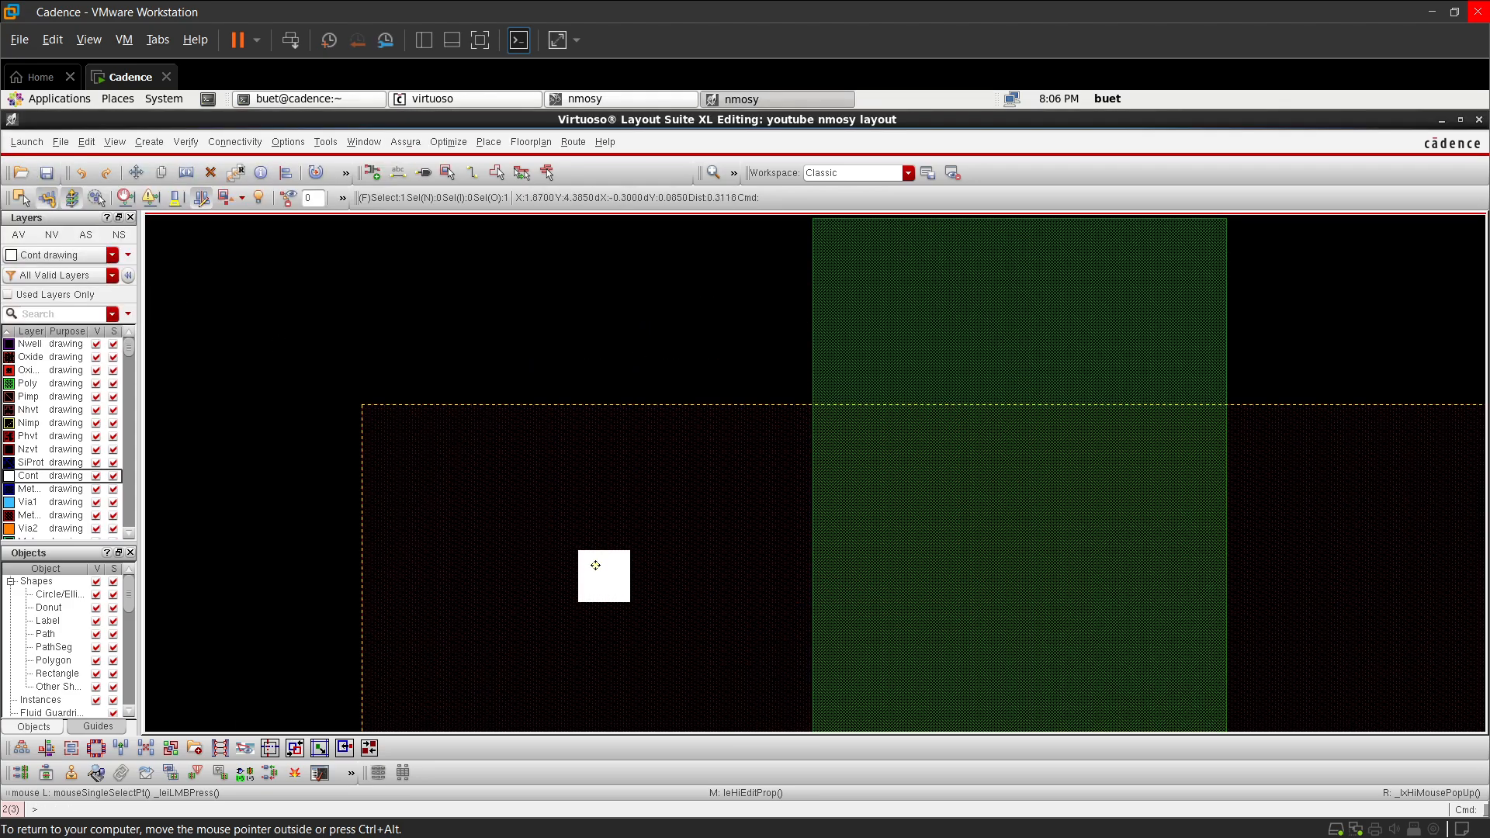
left_click_drag(596, 572, 728, 436)
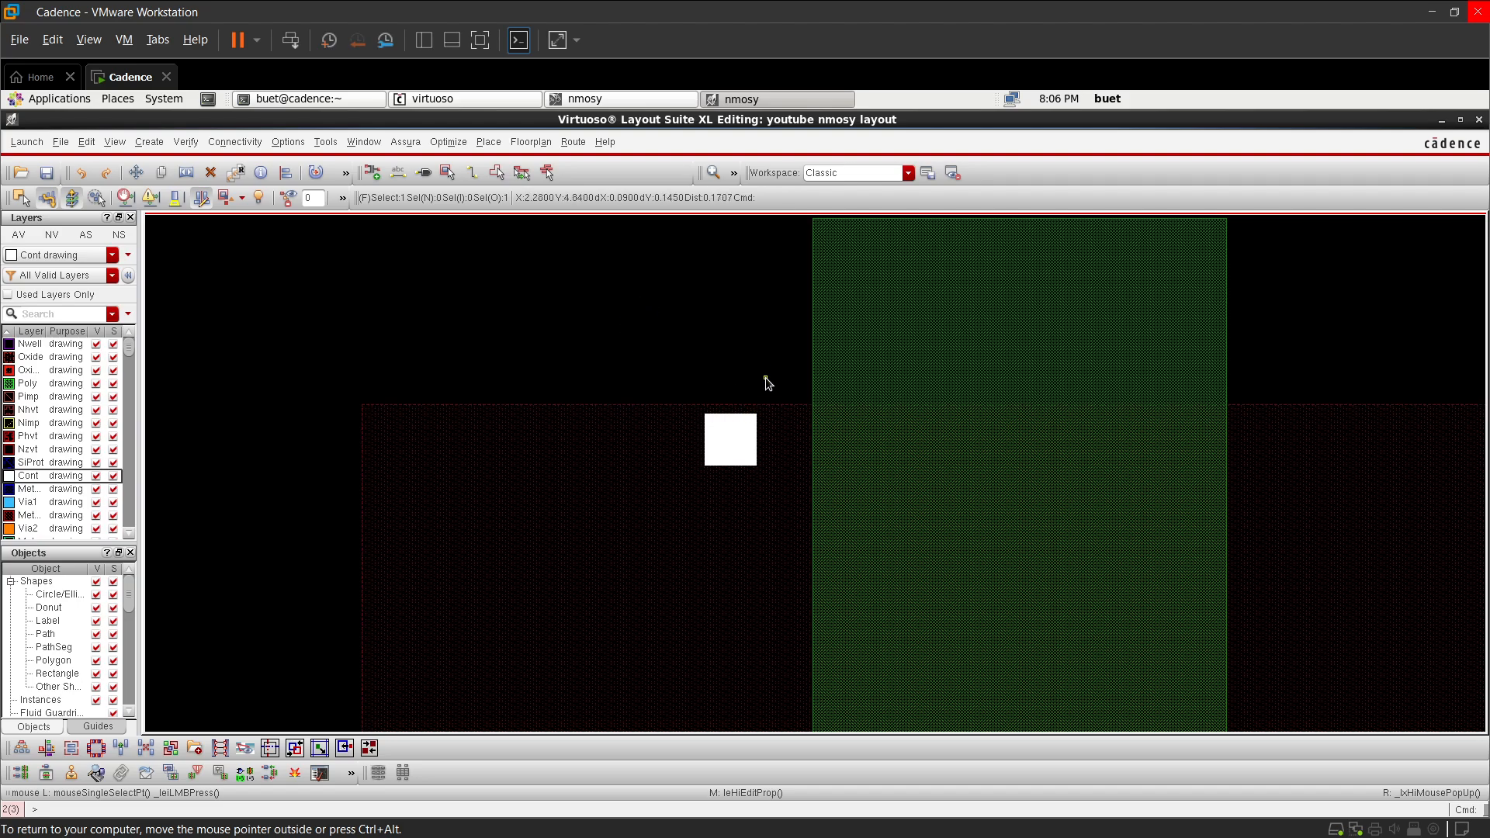
scroll(768, 383, "up", 1, "ctrl")
scroll(752, 395, "down", 1, "ctrl")
scroll(750, 404, "up", 1, "ctrl")
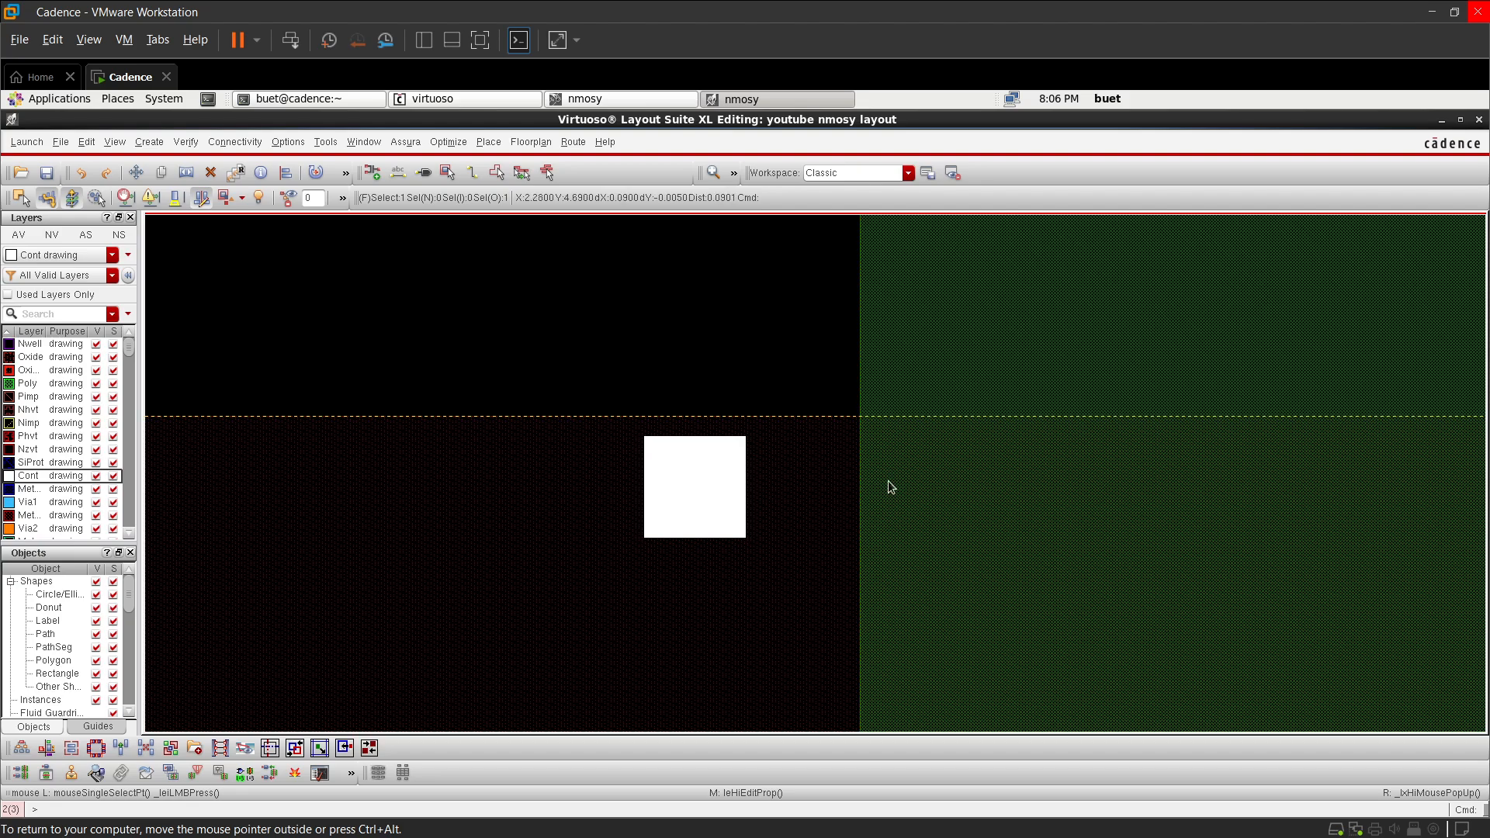
scroll(891, 484, "down", 1, "ctrl")
scroll(881, 466, "up", 1, "ctrl")
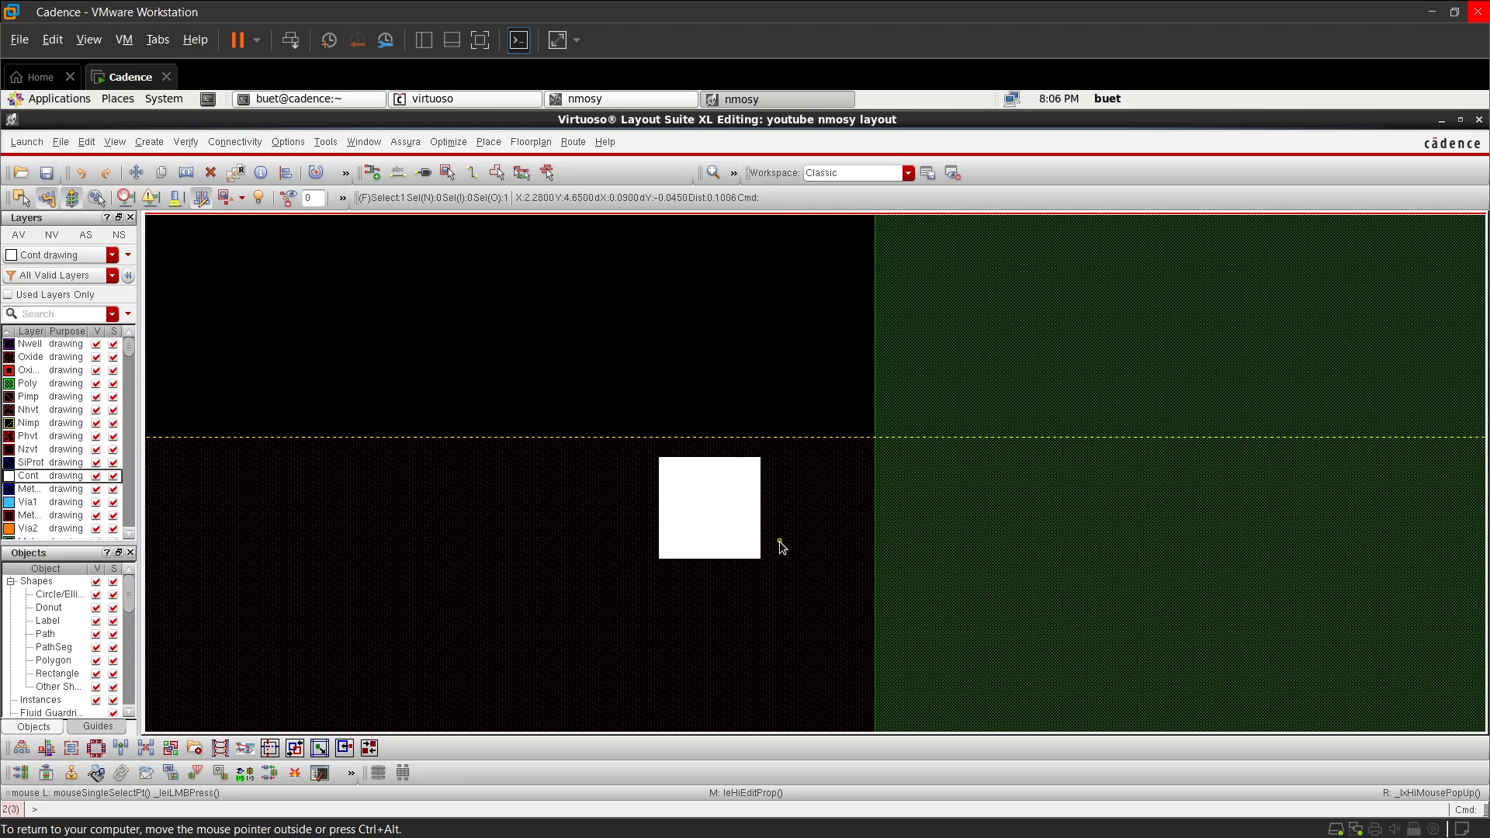
- Configure Quick Align to use a user spacing of 0.1
key("a")
right_click(718, 524)
left_click(760, 626)
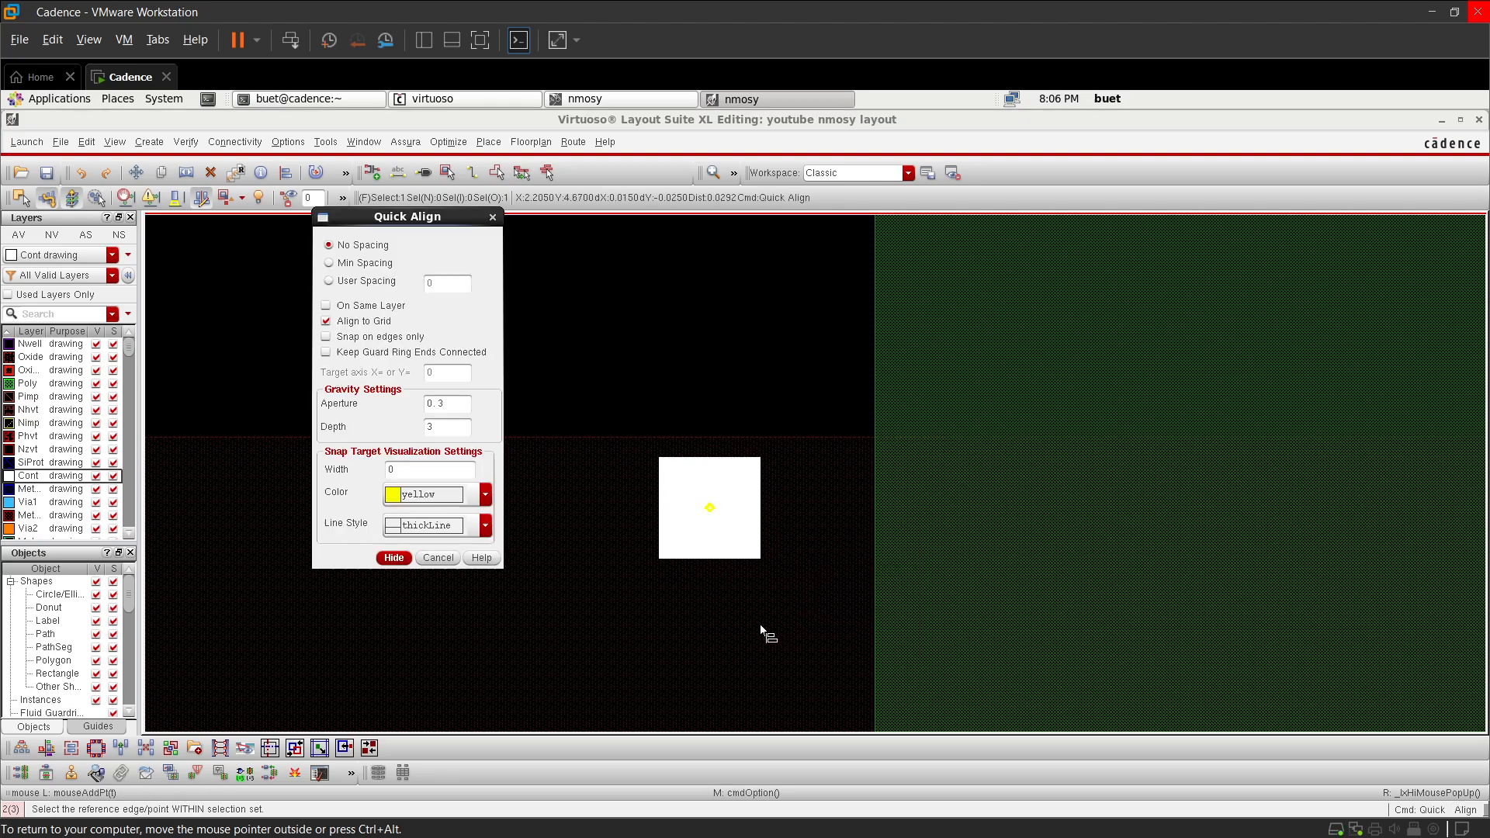
left_click(362, 278)
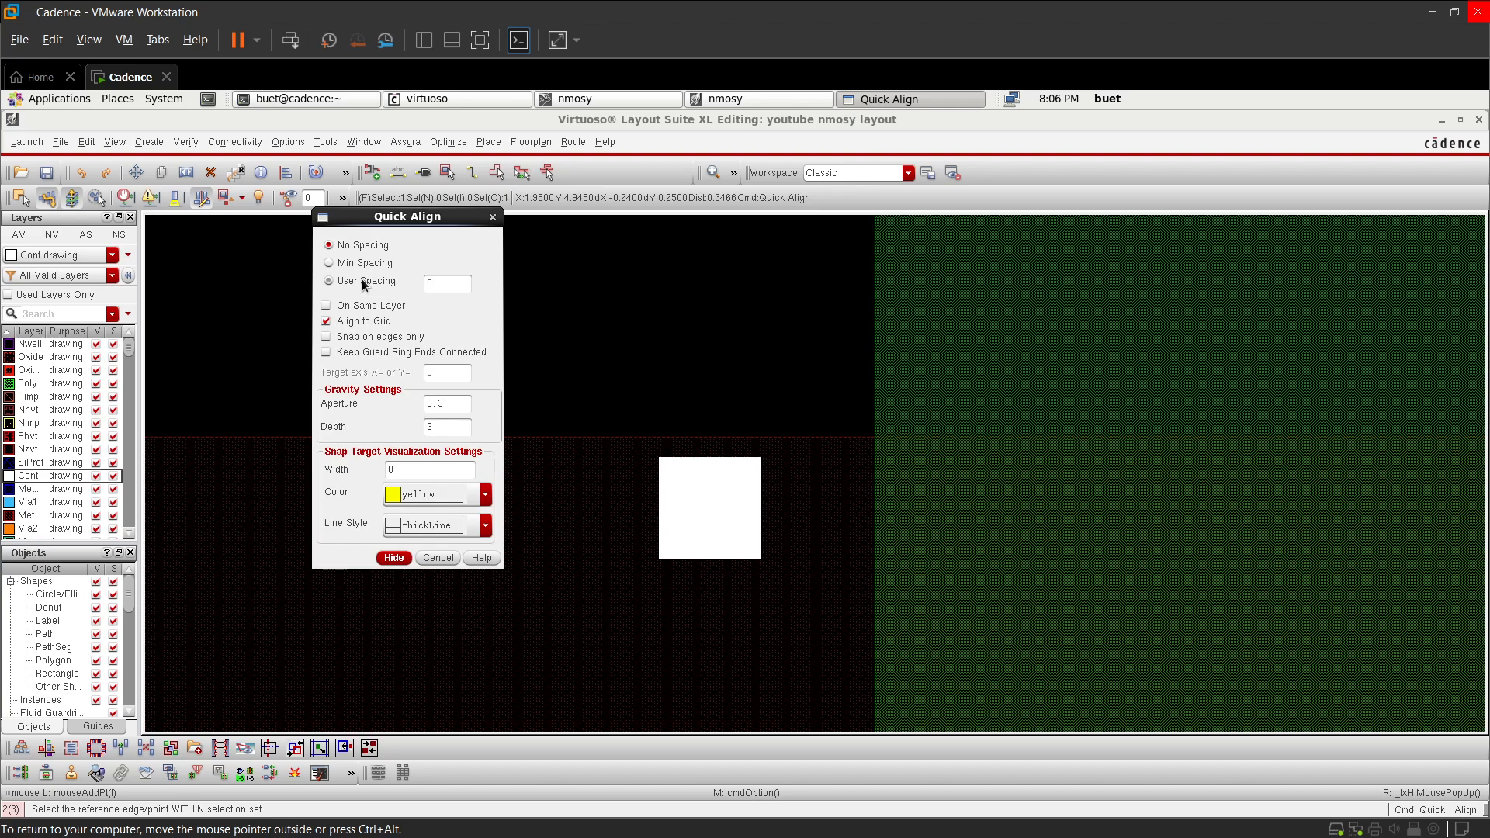
left_click(450, 279)
left_click(395, 558)
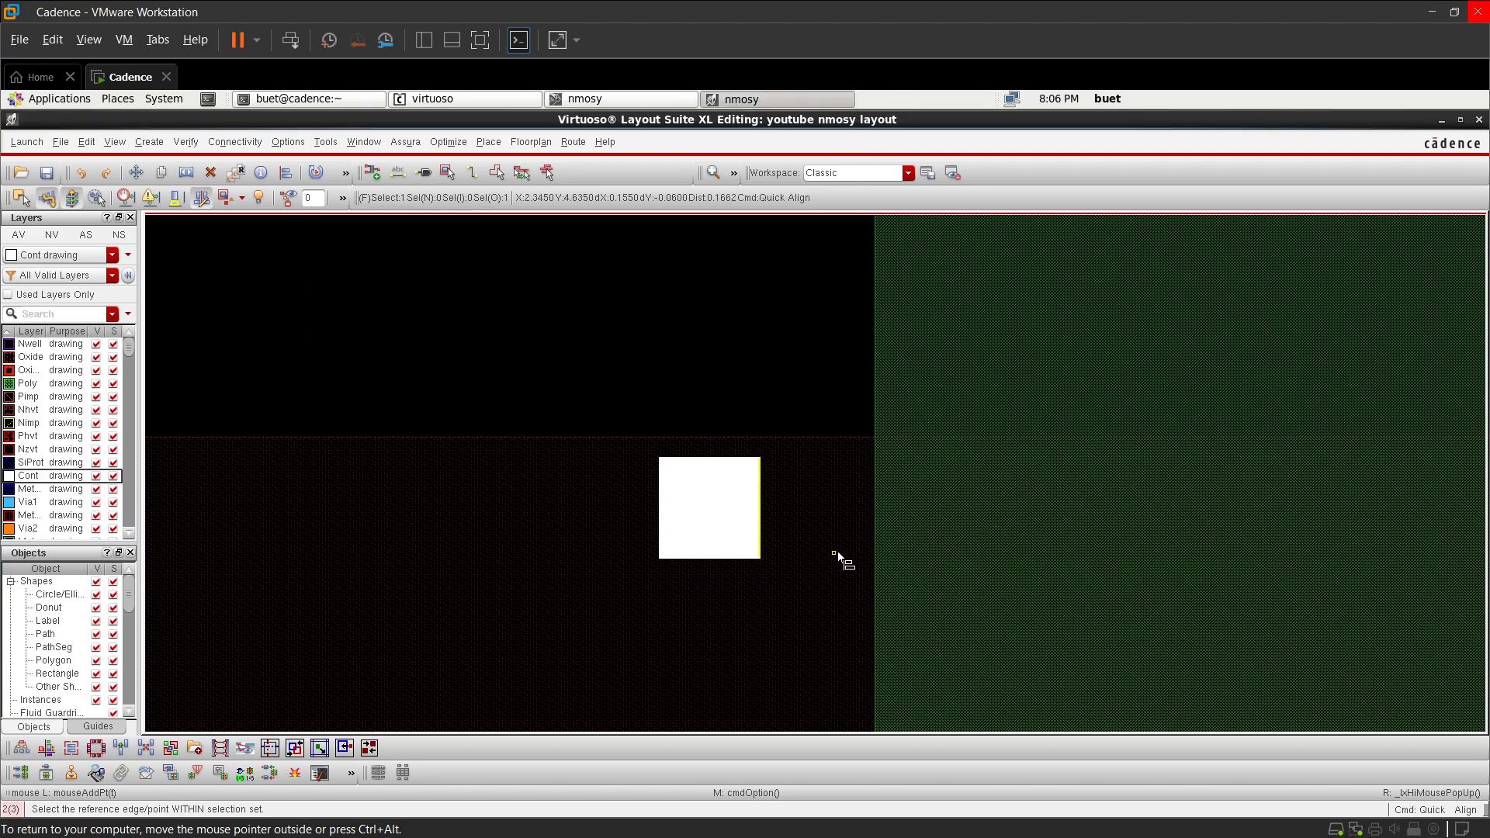
right_click(818, 503)
left_click(835, 604)
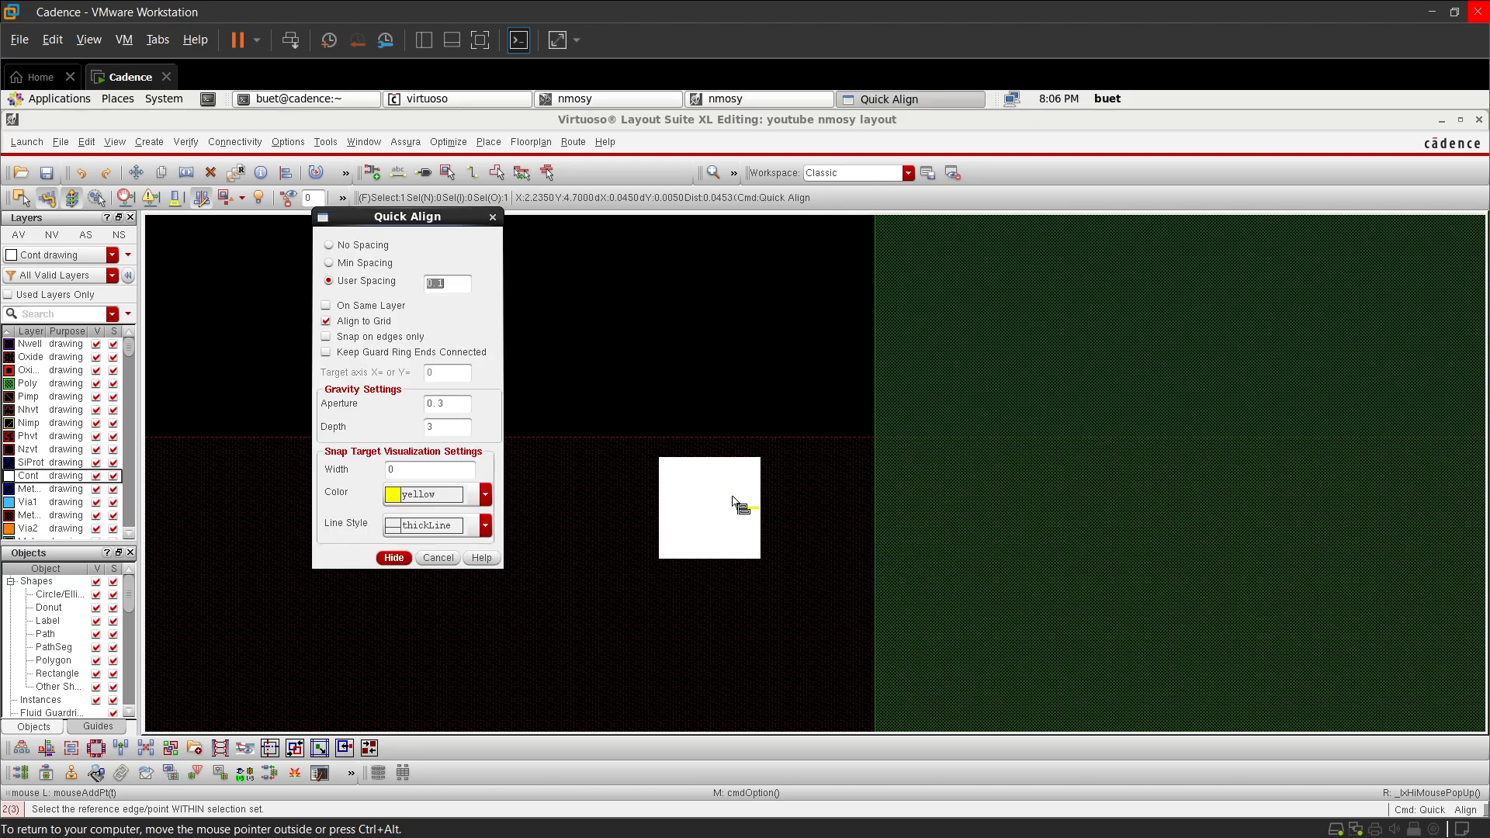
left_click(392, 557)
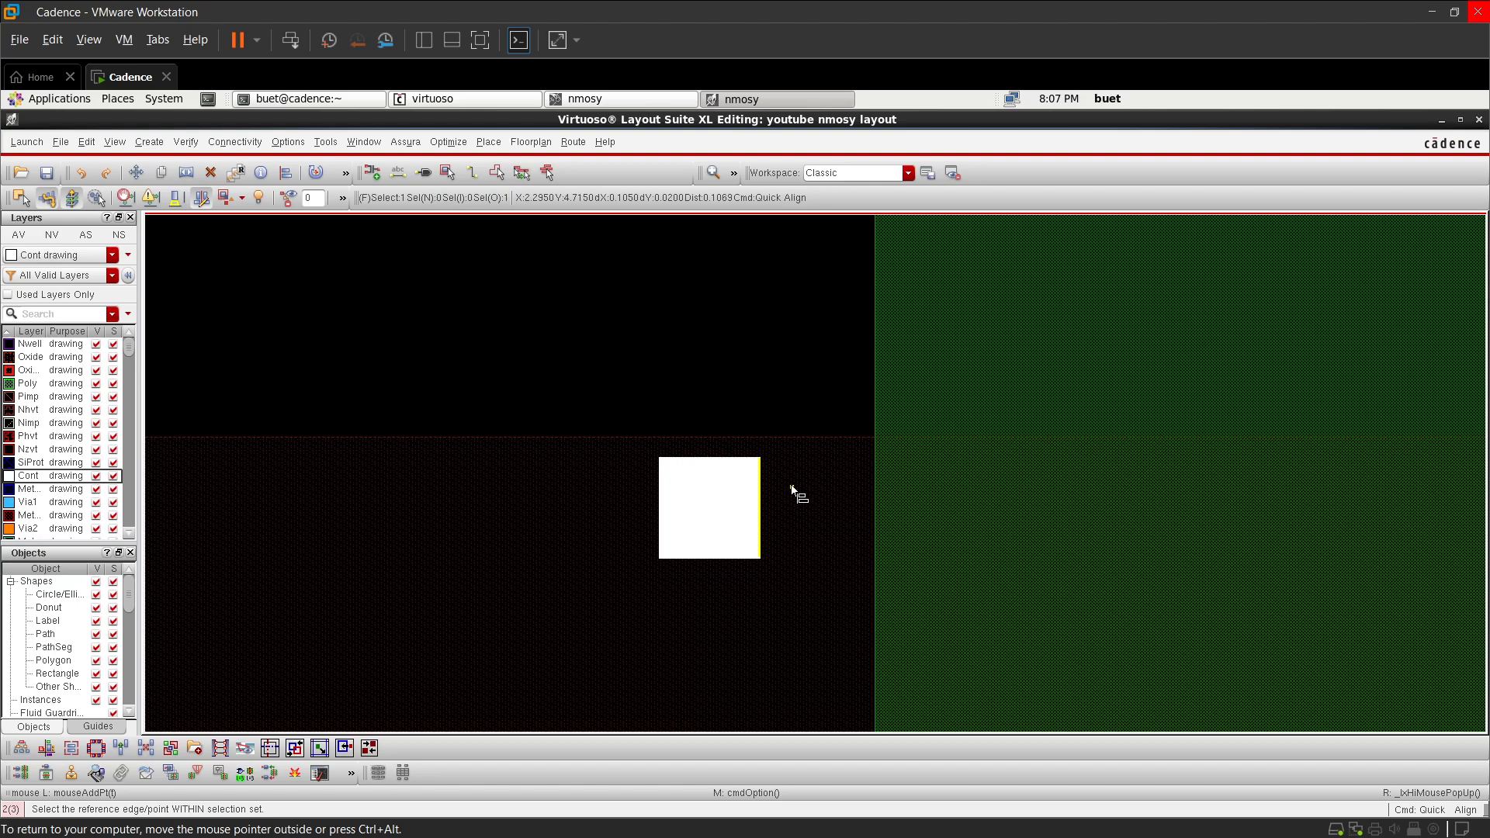
- Align the contact's right edge to the Poly's left edge with the 0.1 user spacing
left_click(766, 519)
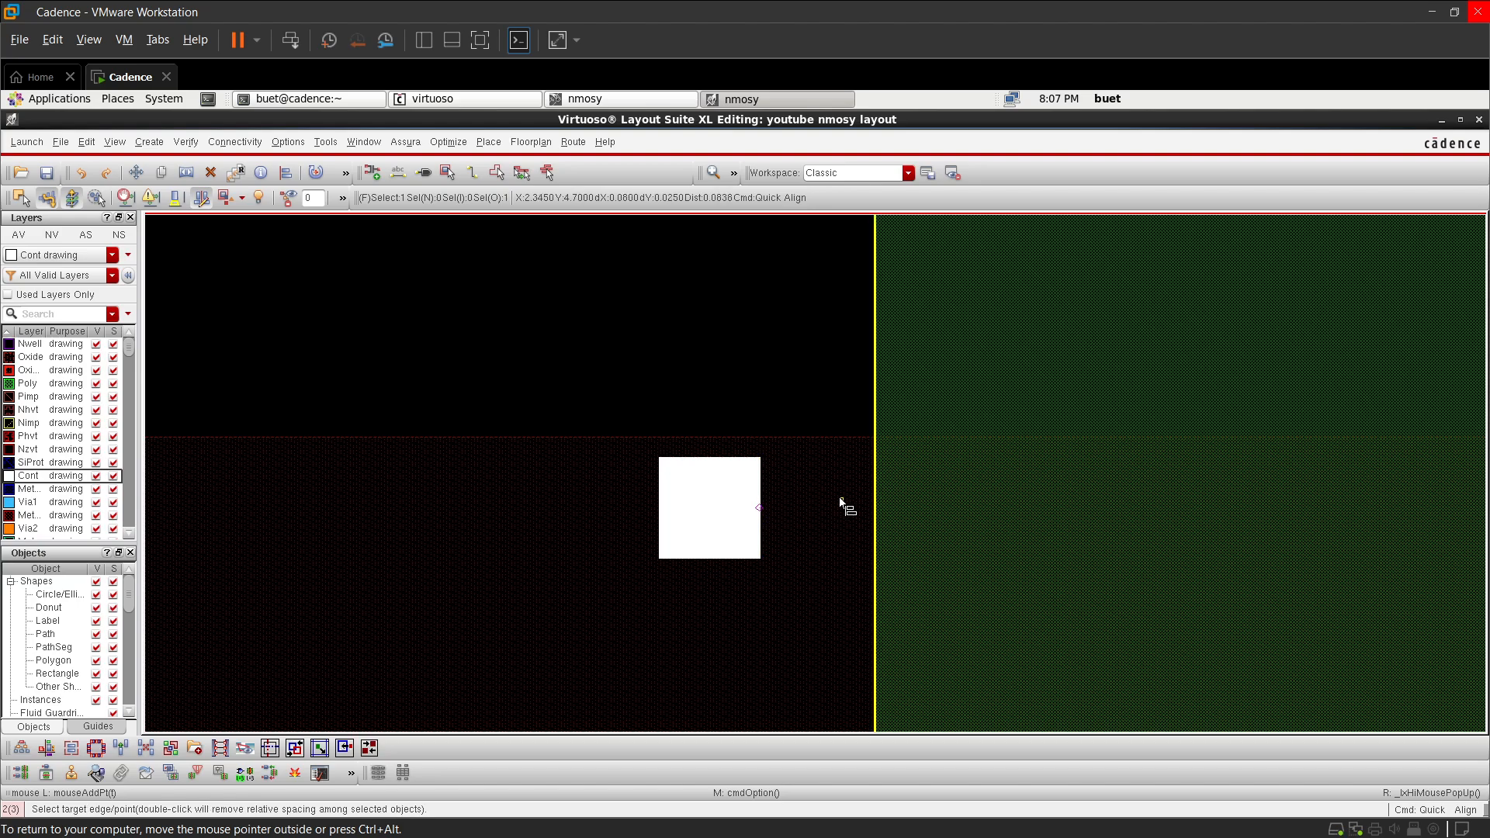
left_click(869, 503)
scroll(842, 427, "up", 1, "ctrl")
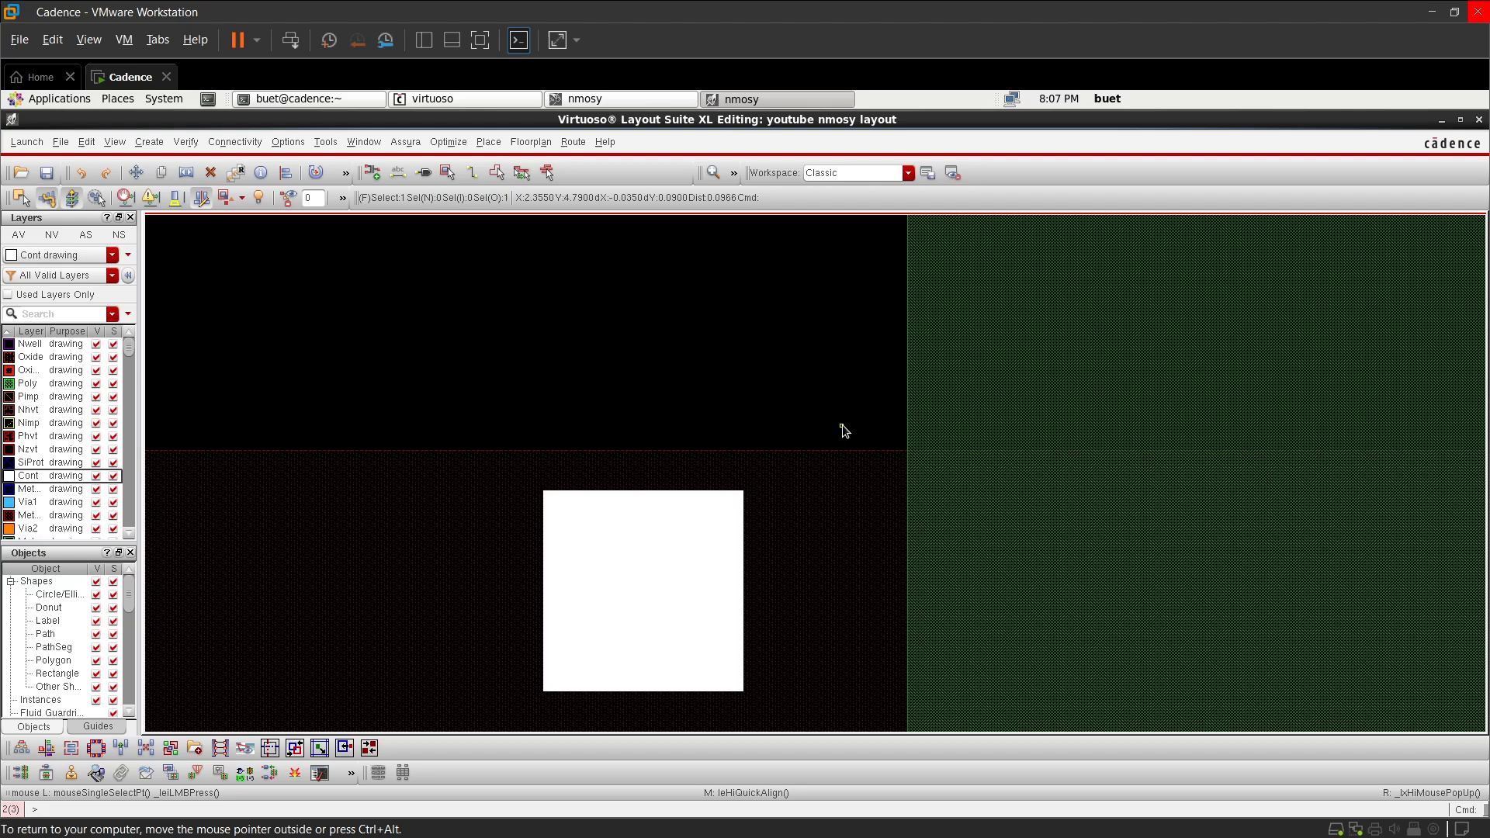
scroll(843, 429, "down", 1, "ctrl")
scroll(819, 440, "up", 1, "ctrl")
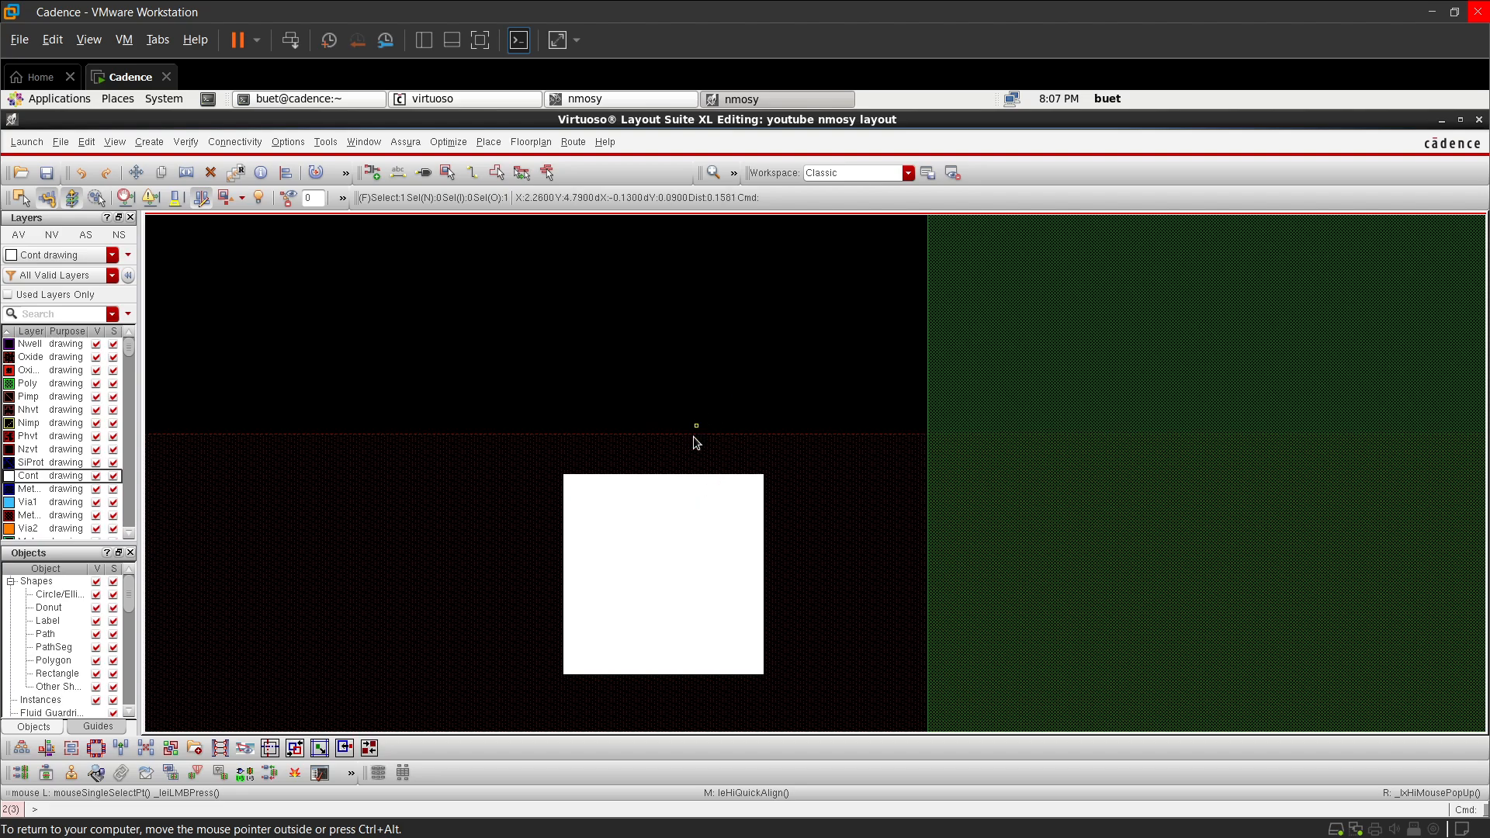
- Run Assura DRC on the full nmosy layout with run name ex1, overwriting the existing run data
key("s")
left_click(472, 172)
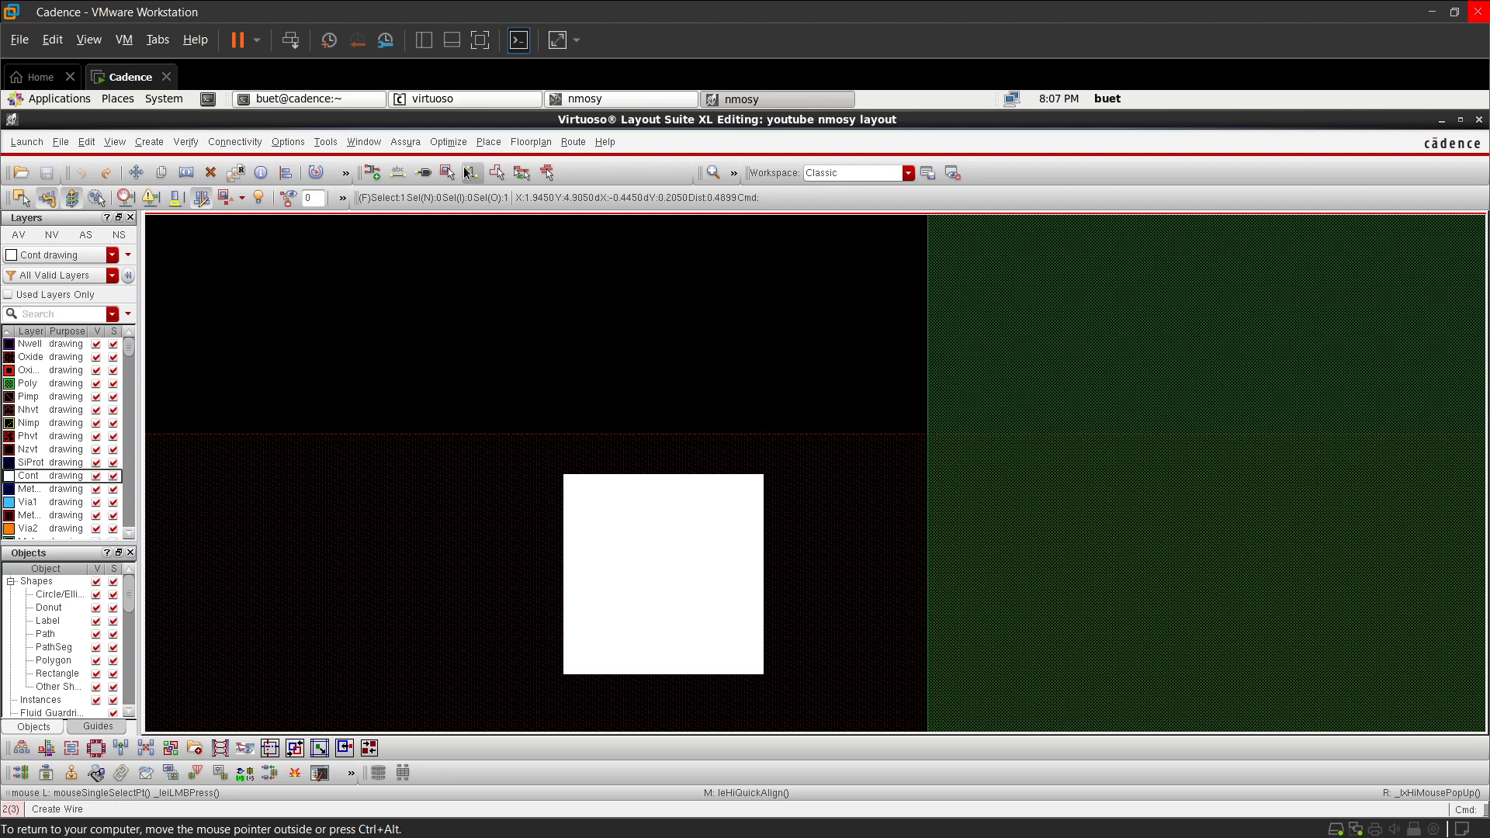
left_click(411, 142)
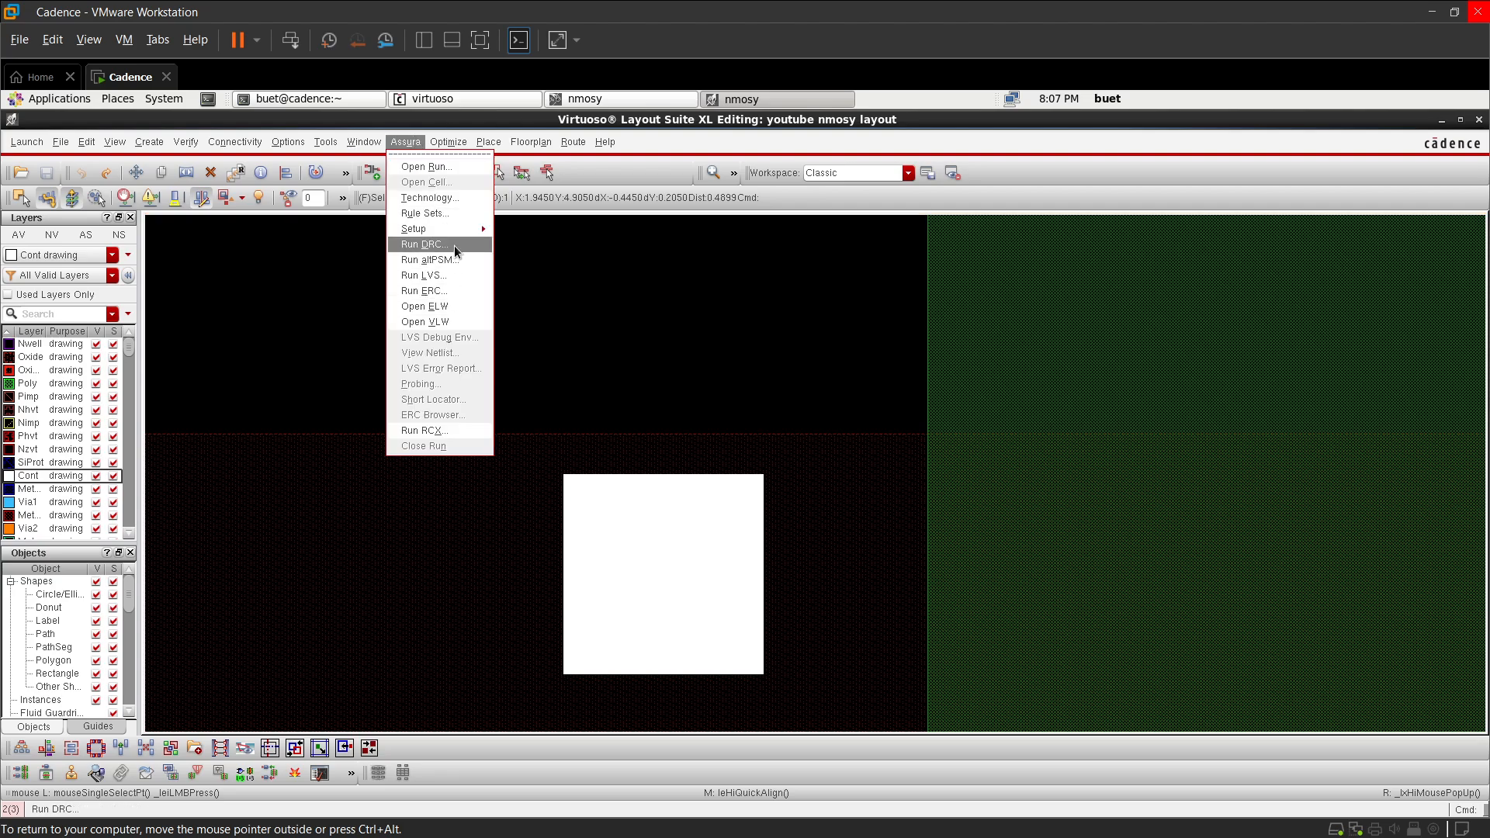
left_click(454, 245)
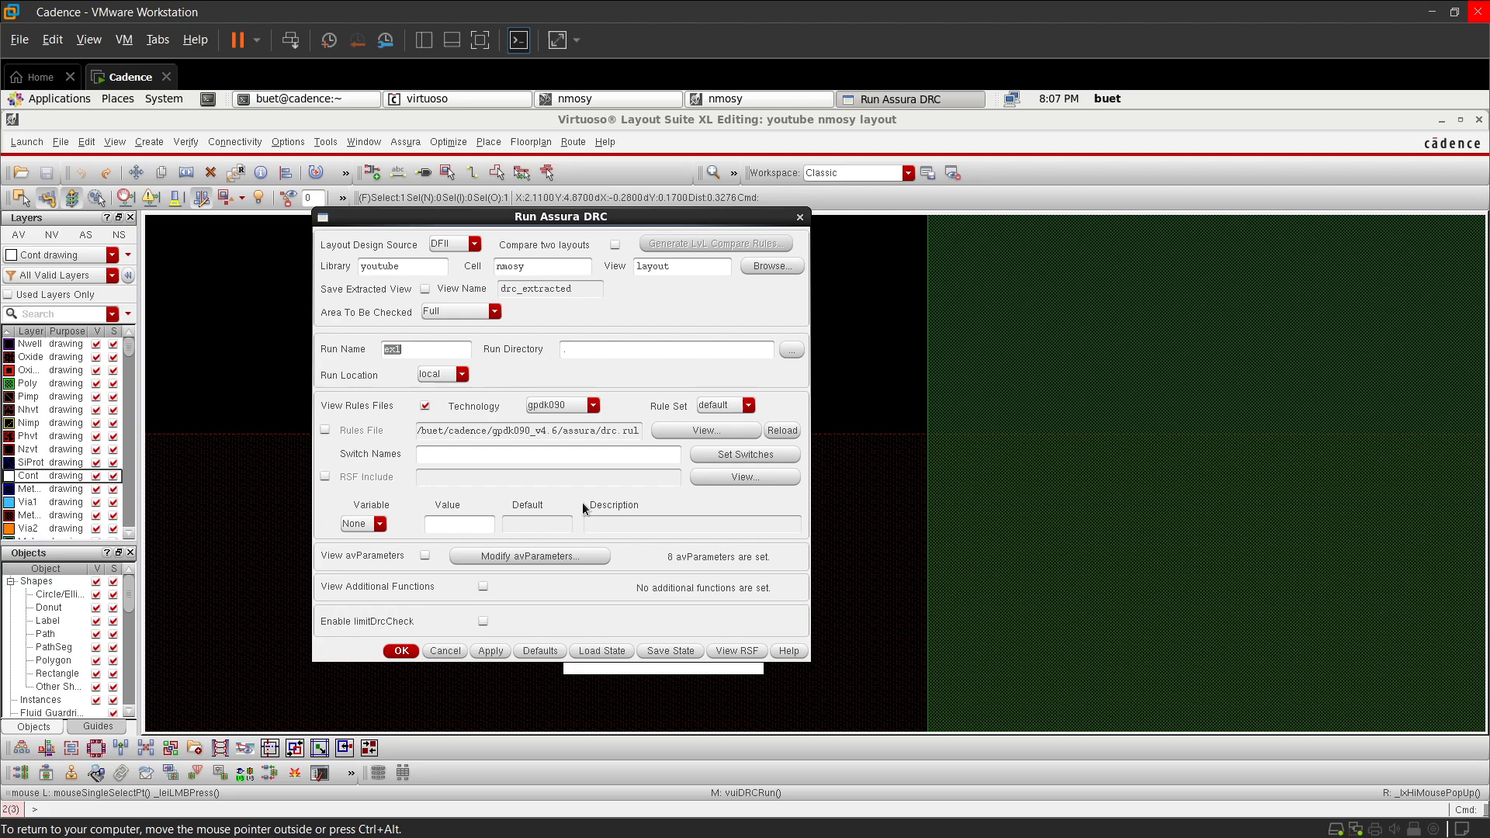
left_click(492, 651)
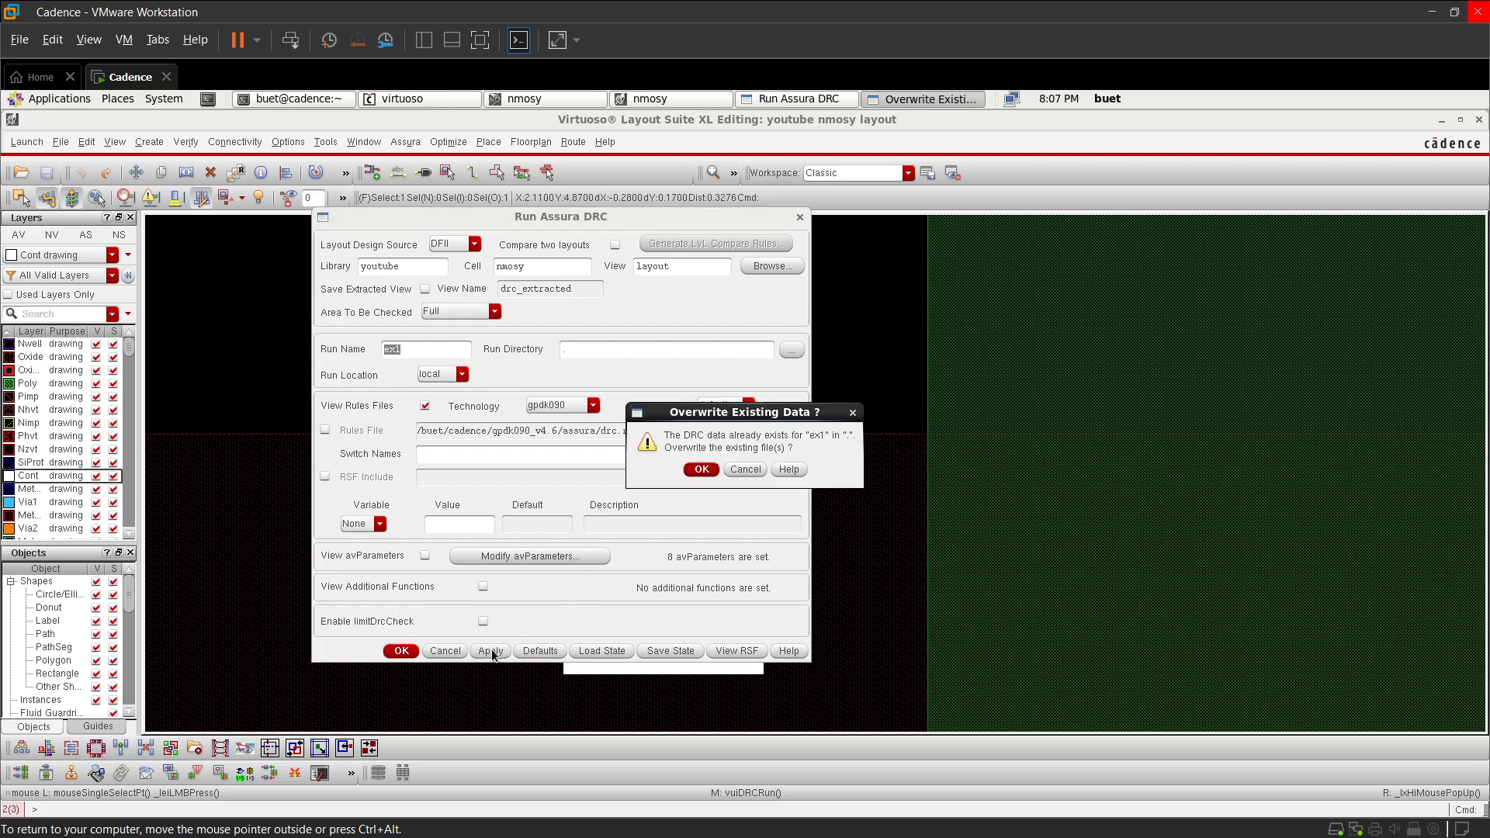
left_click(852, 412)
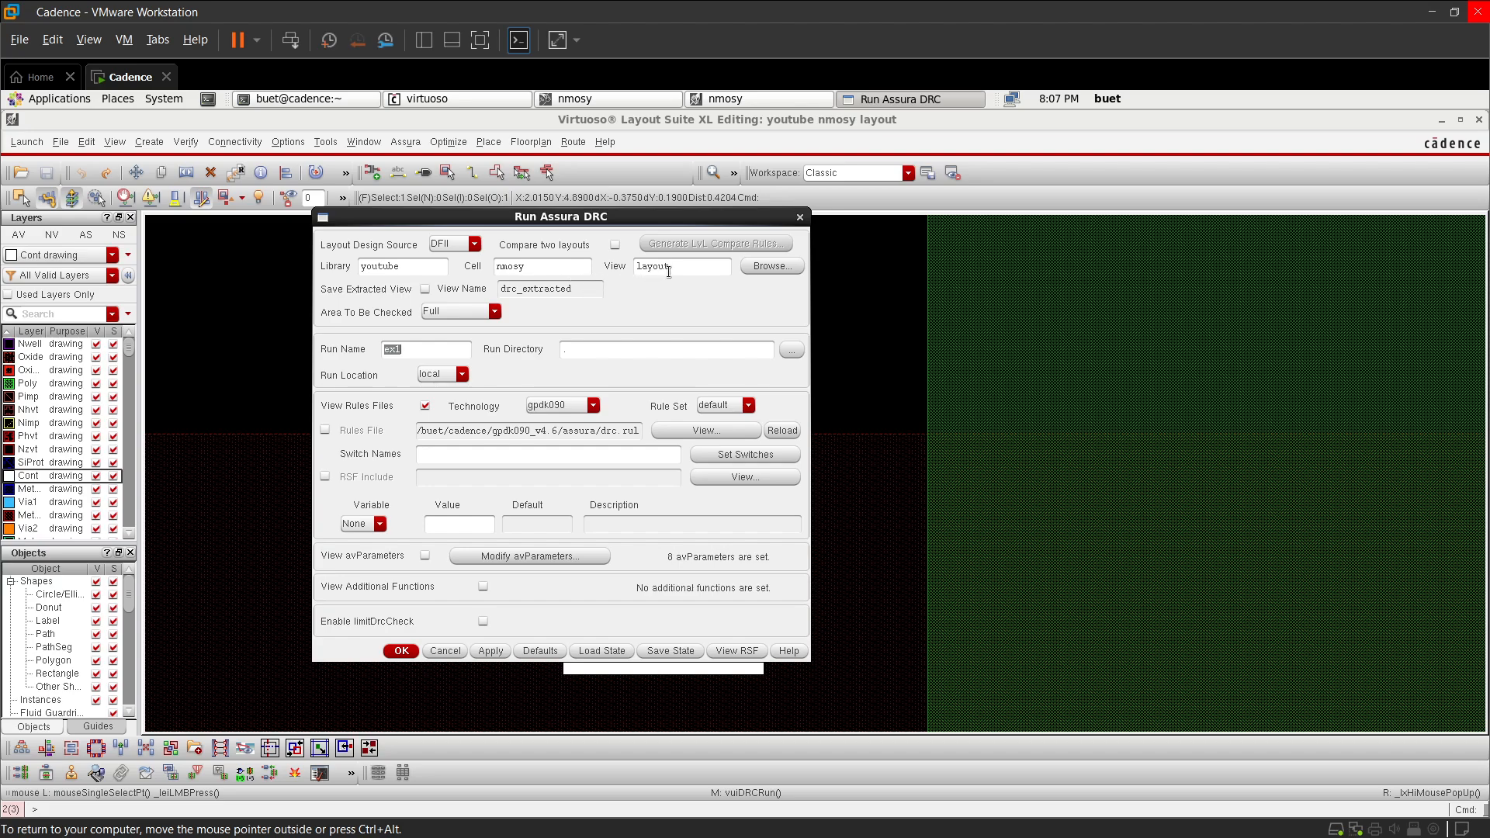
left_click(490, 651)
left_click(702, 470)
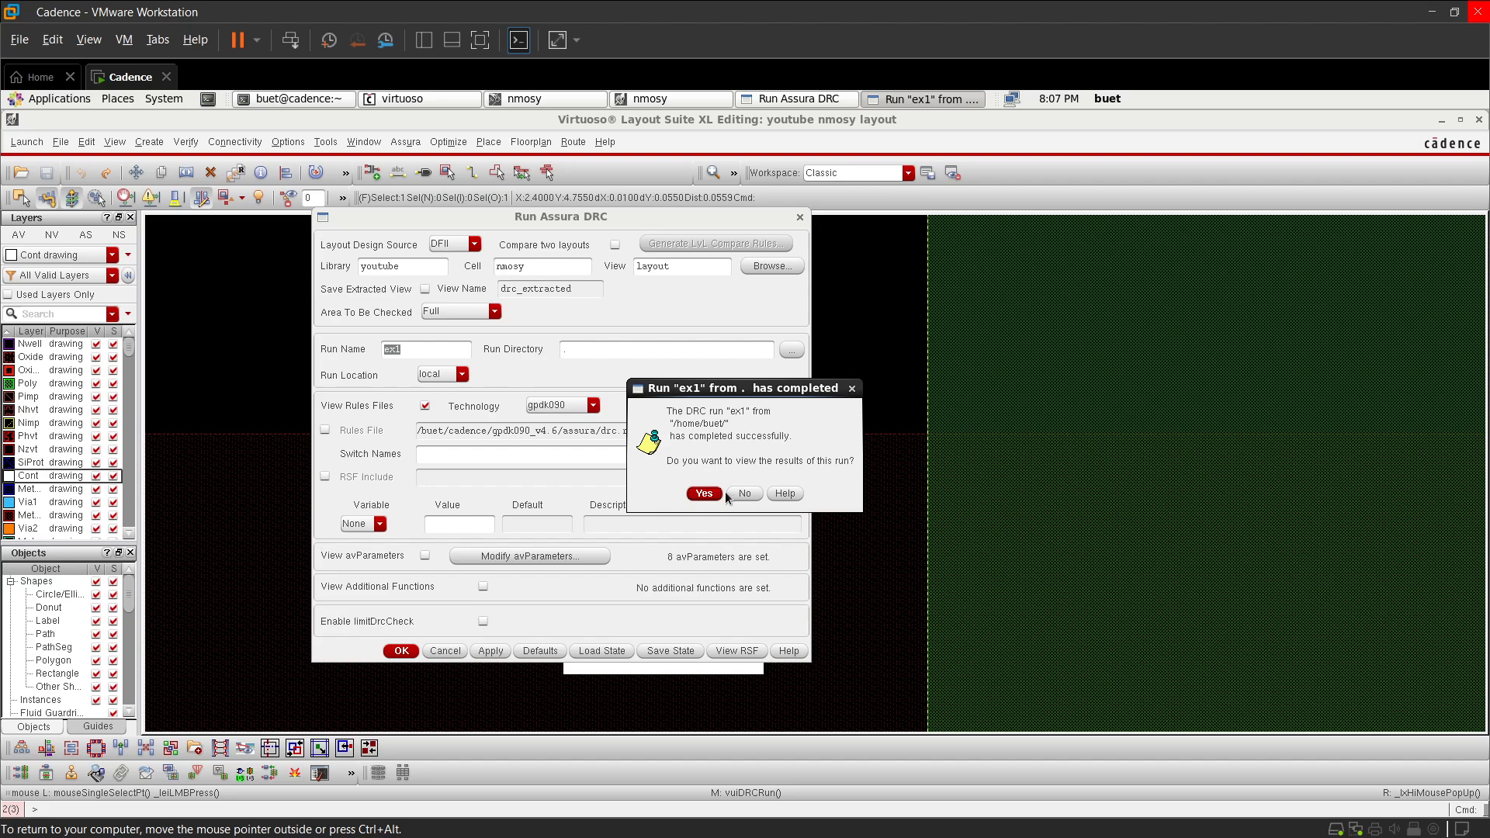
- Open the ex1 DRC results and examine the Oxide-to-Cont enclosure error at the contact in the layout
left_click(702, 494)
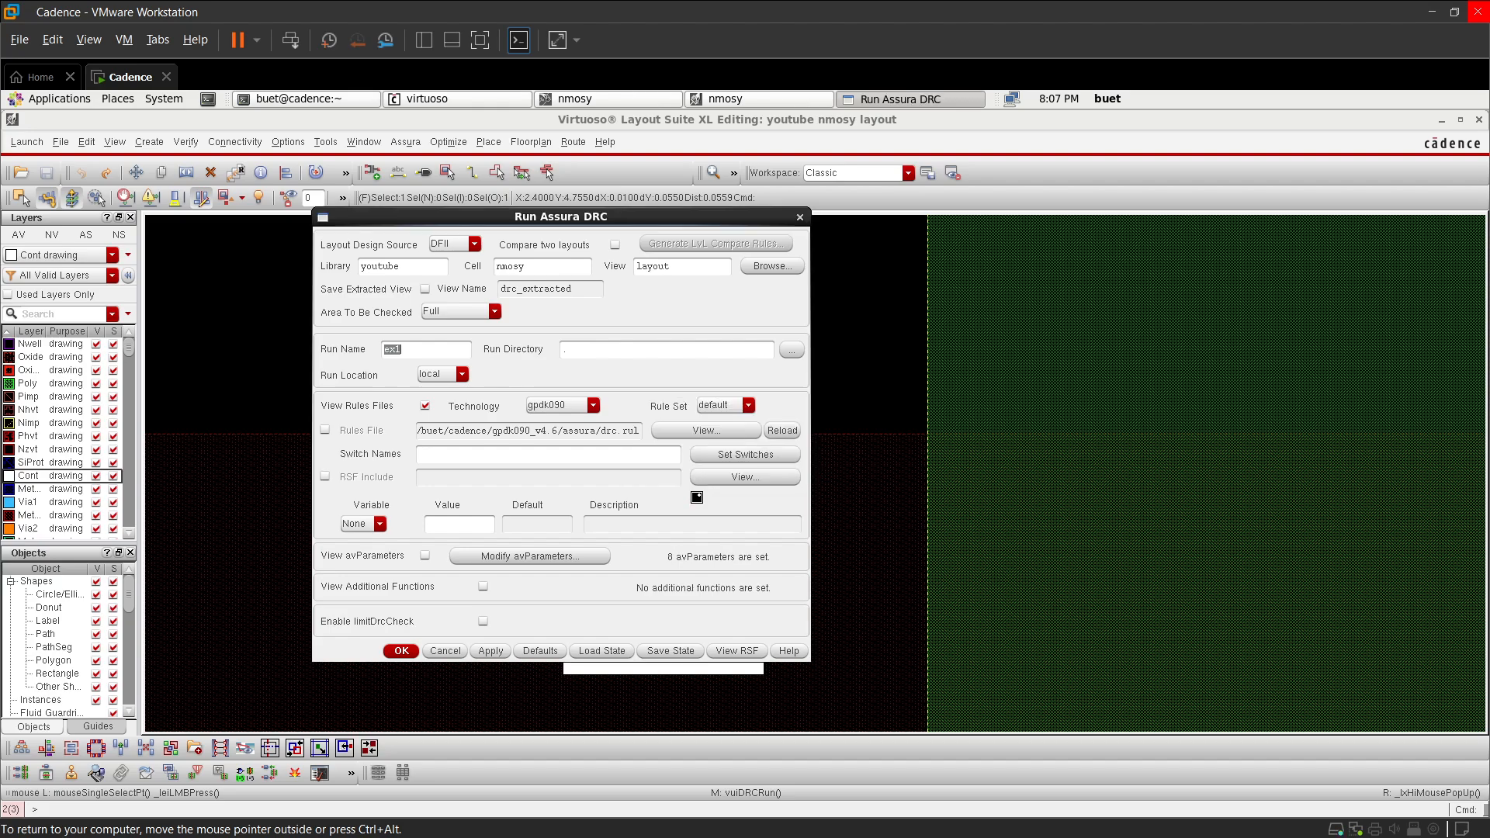
left_click_drag(745, 650, 753, 478)
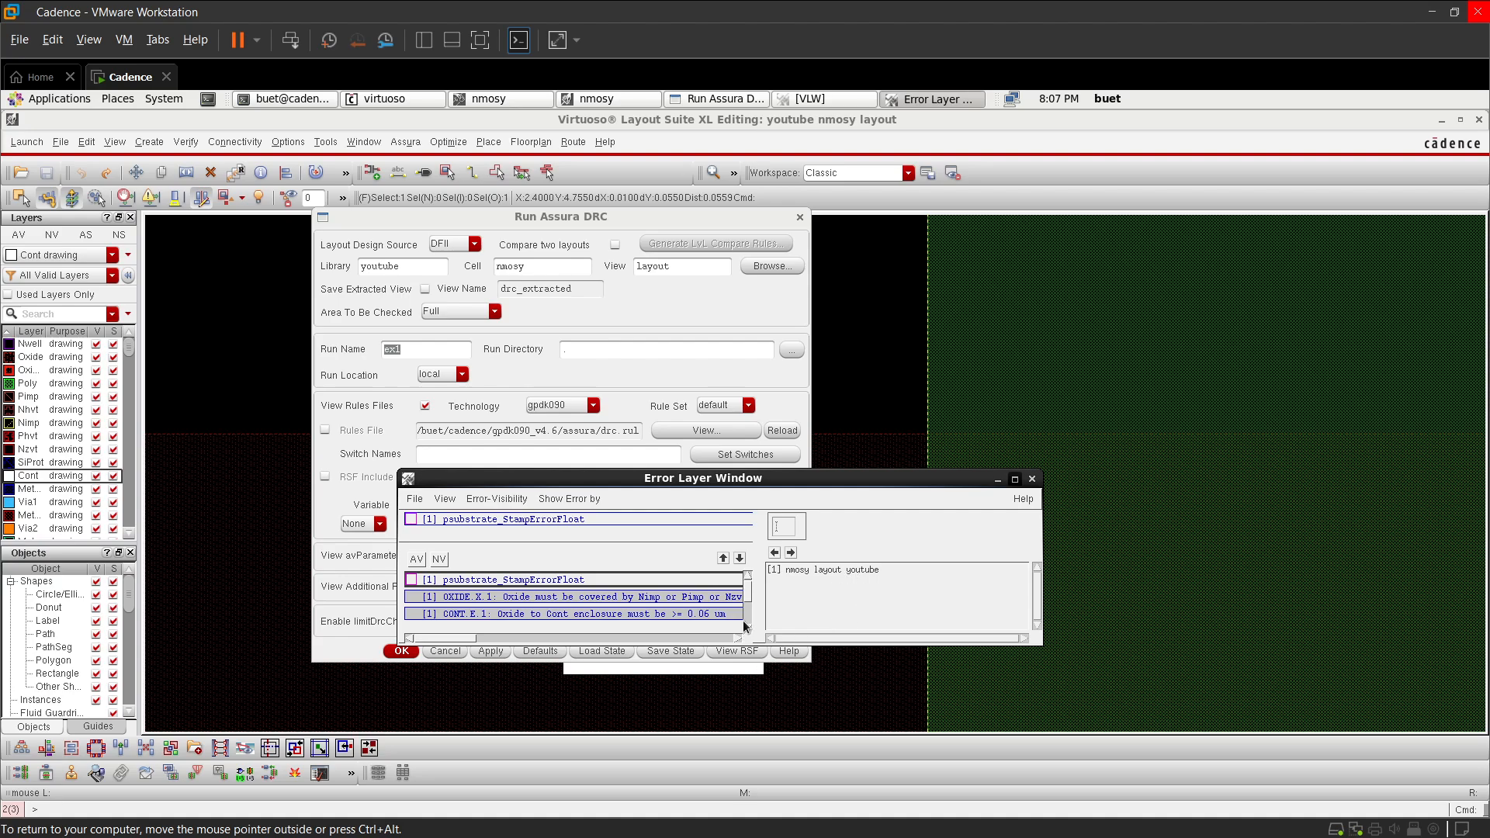
left_click(1015, 480)
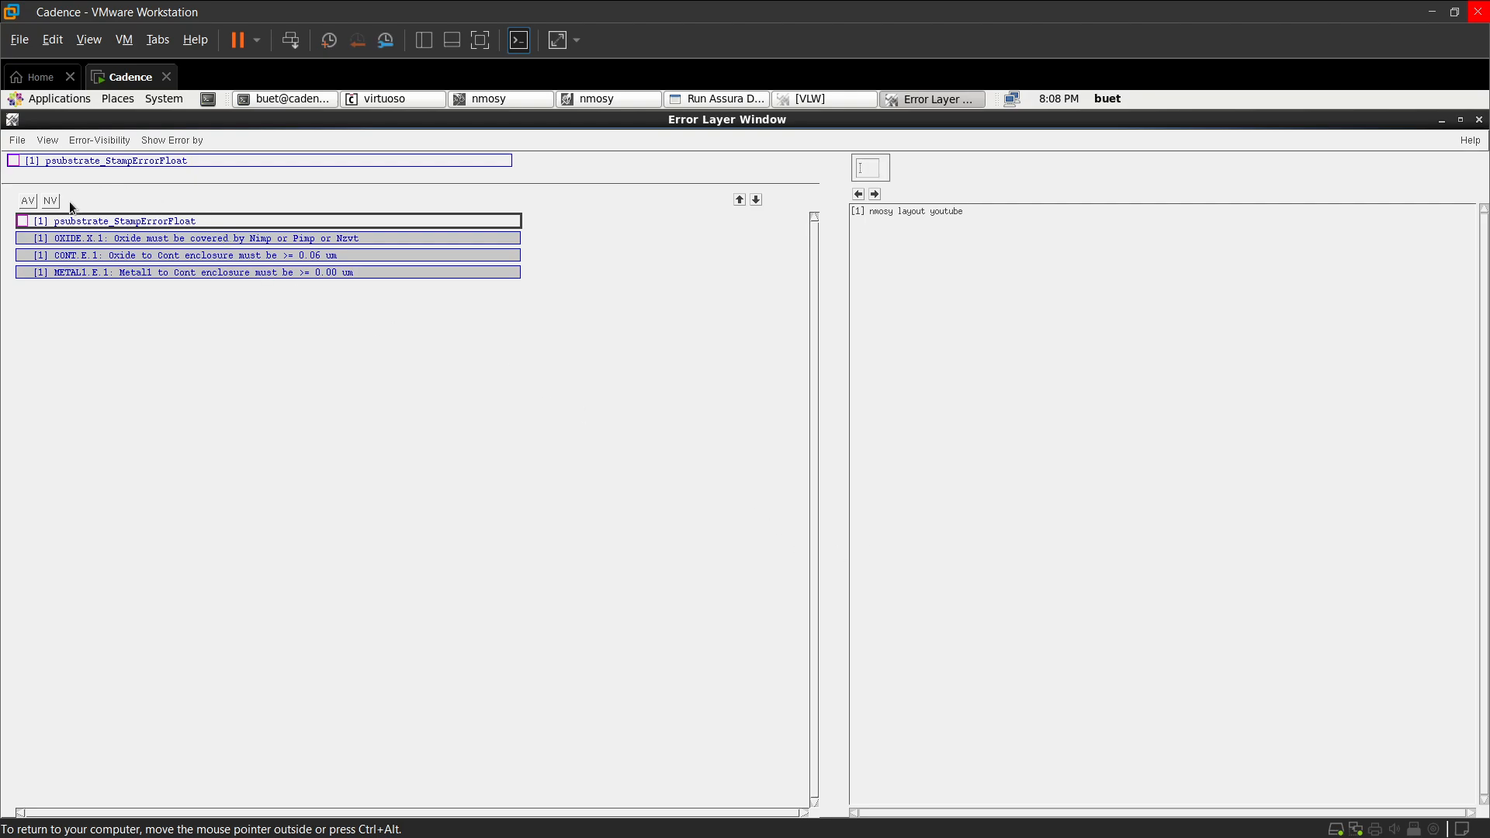
left_click(49, 201)
left_click(613, 102)
scroll(516, 535, "up", 4, "ctrl")
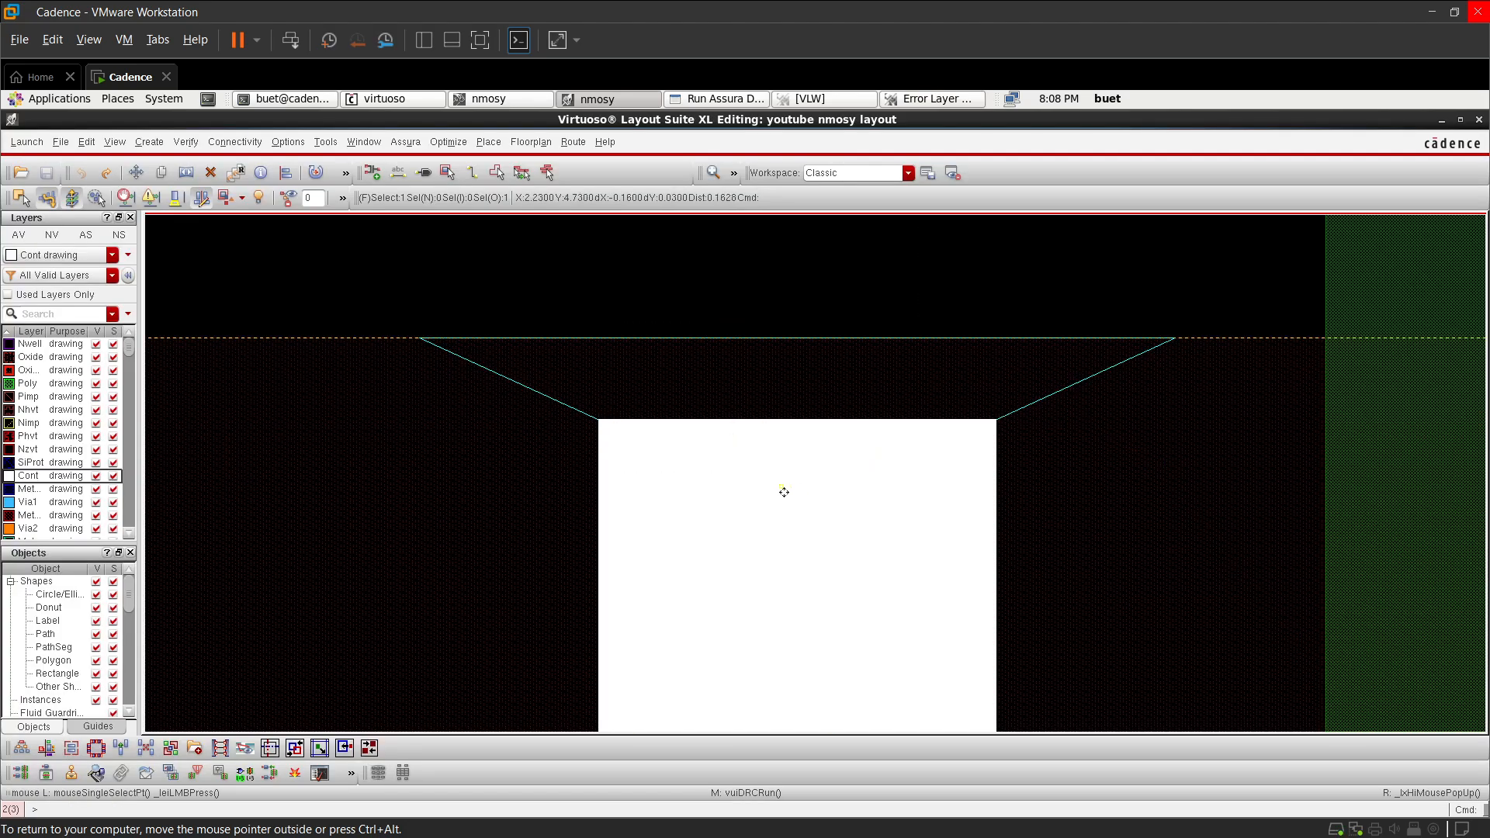
- Configure Quick Align to use a user spacing of 0.06
key("a")
right_click(718, 371)
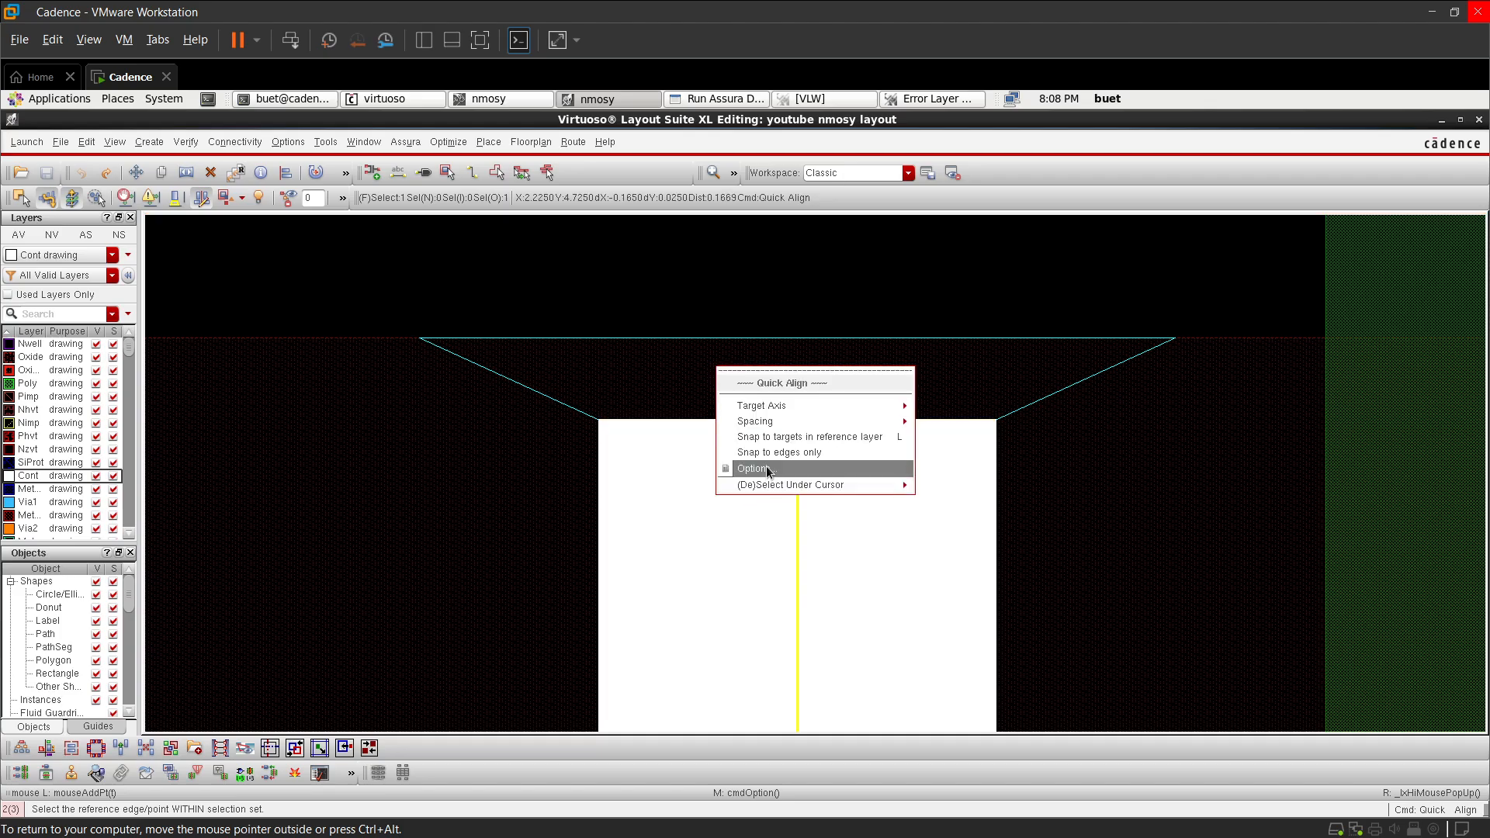
left_click(768, 469)
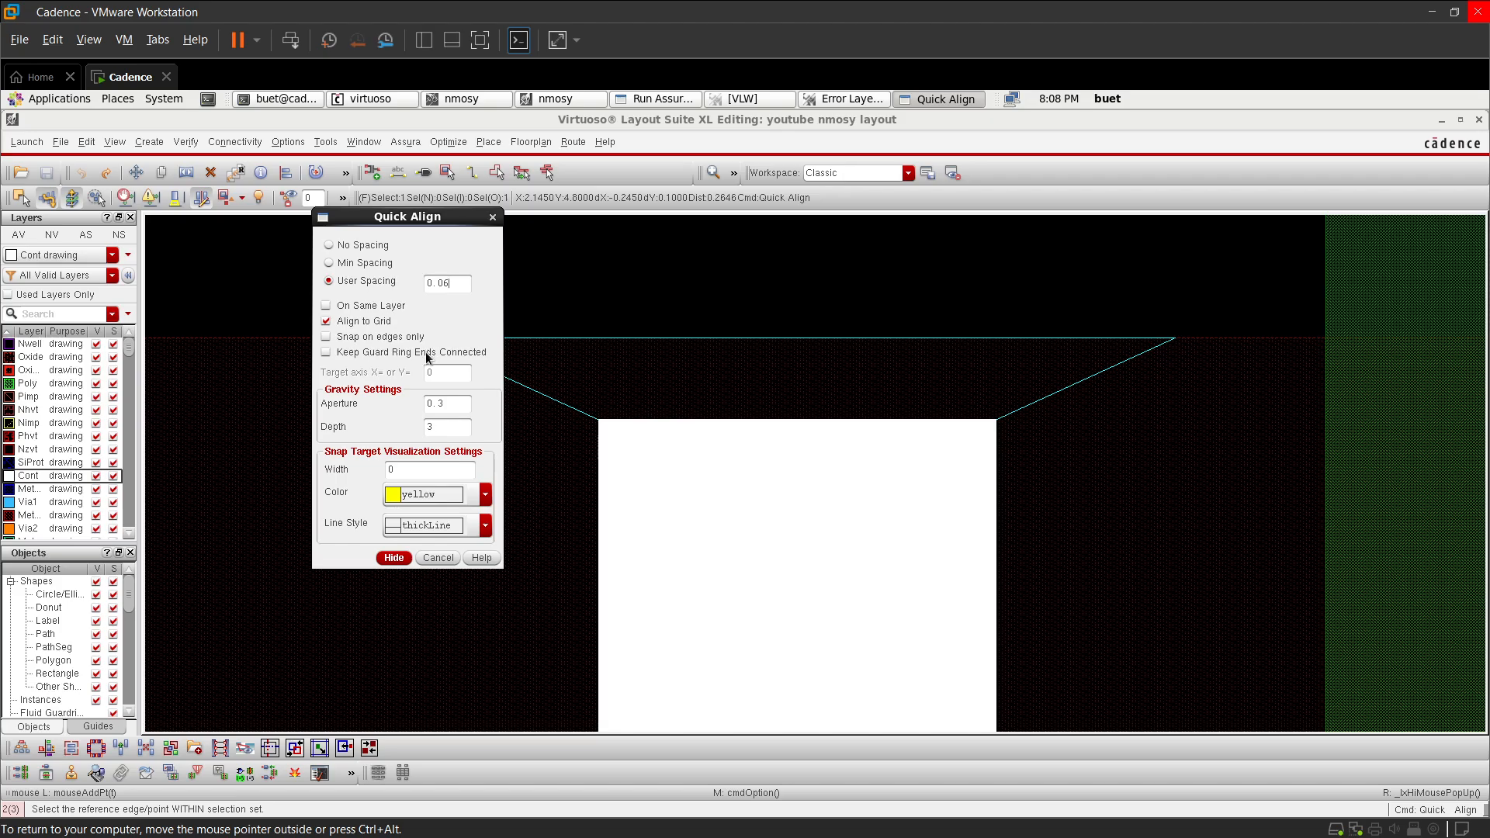
left_click(395, 557)
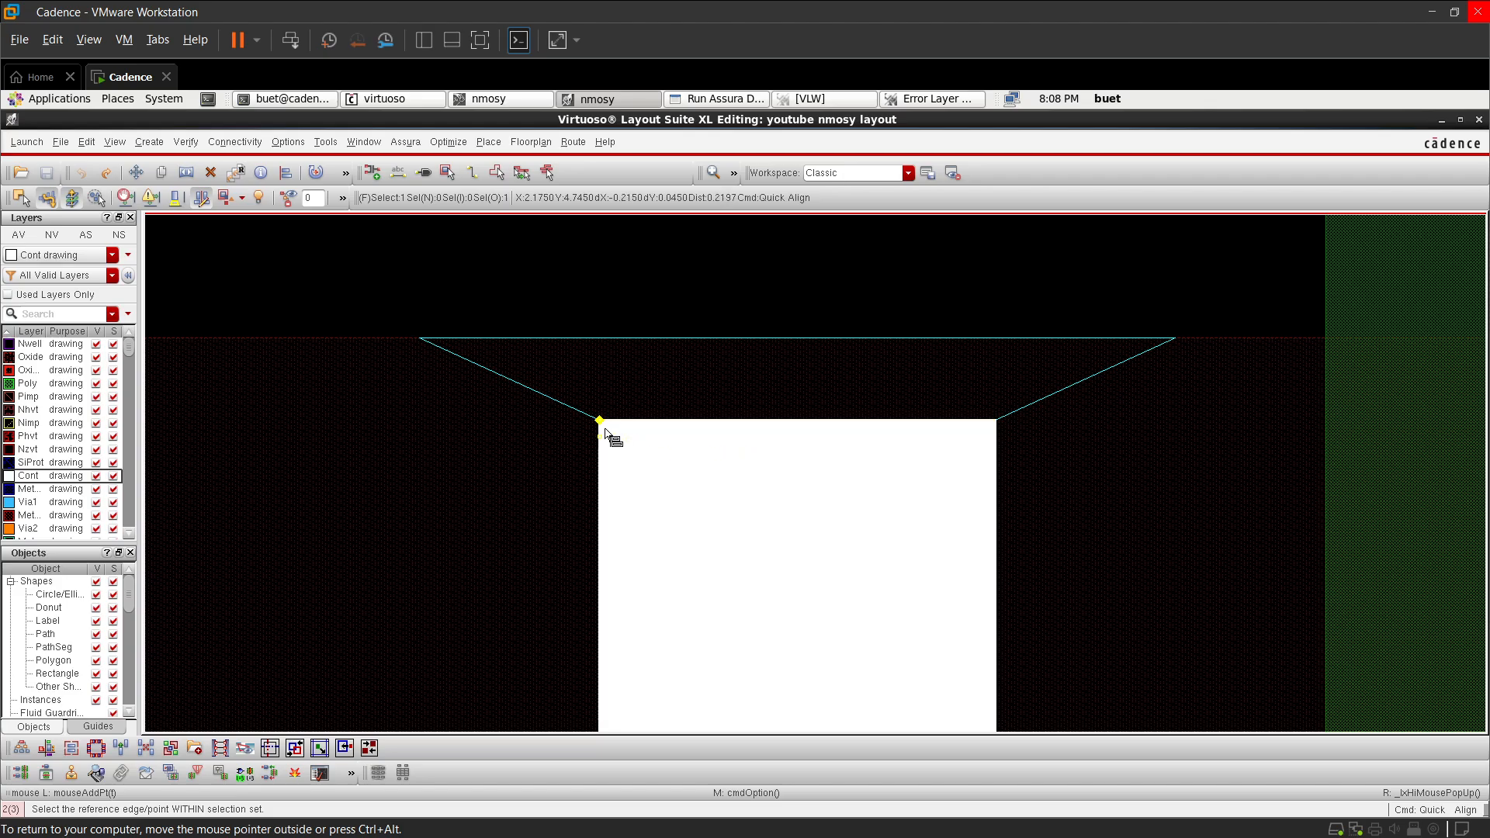
- Align the contact's upper edge to the Oxide's upper edge with the 0.06 user spacing
scroll(602, 431, "down", 1)
left_click_drag(557, 403, 776, 652)
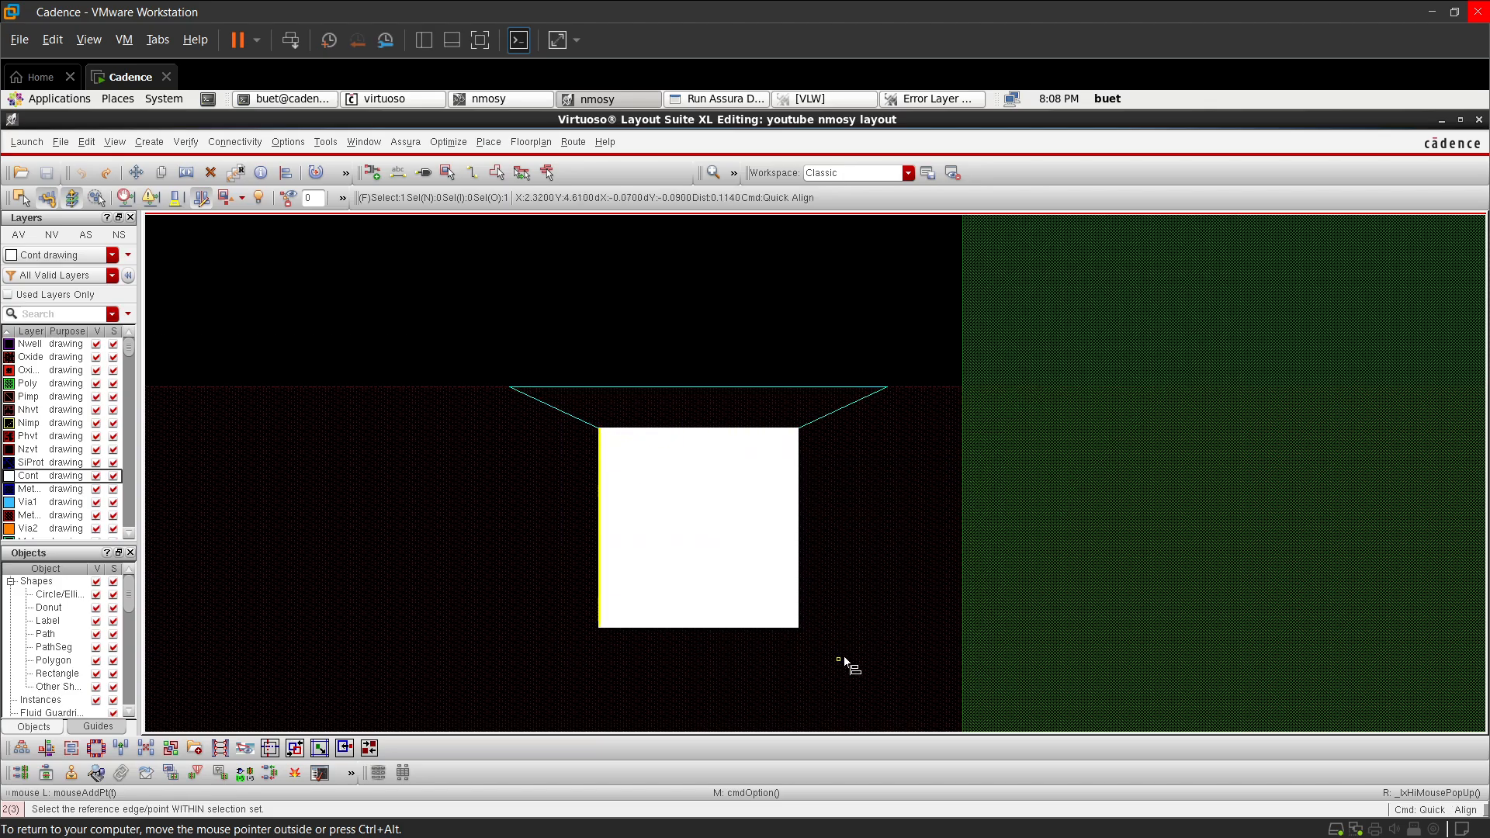
key("a")
left_click(728, 417)
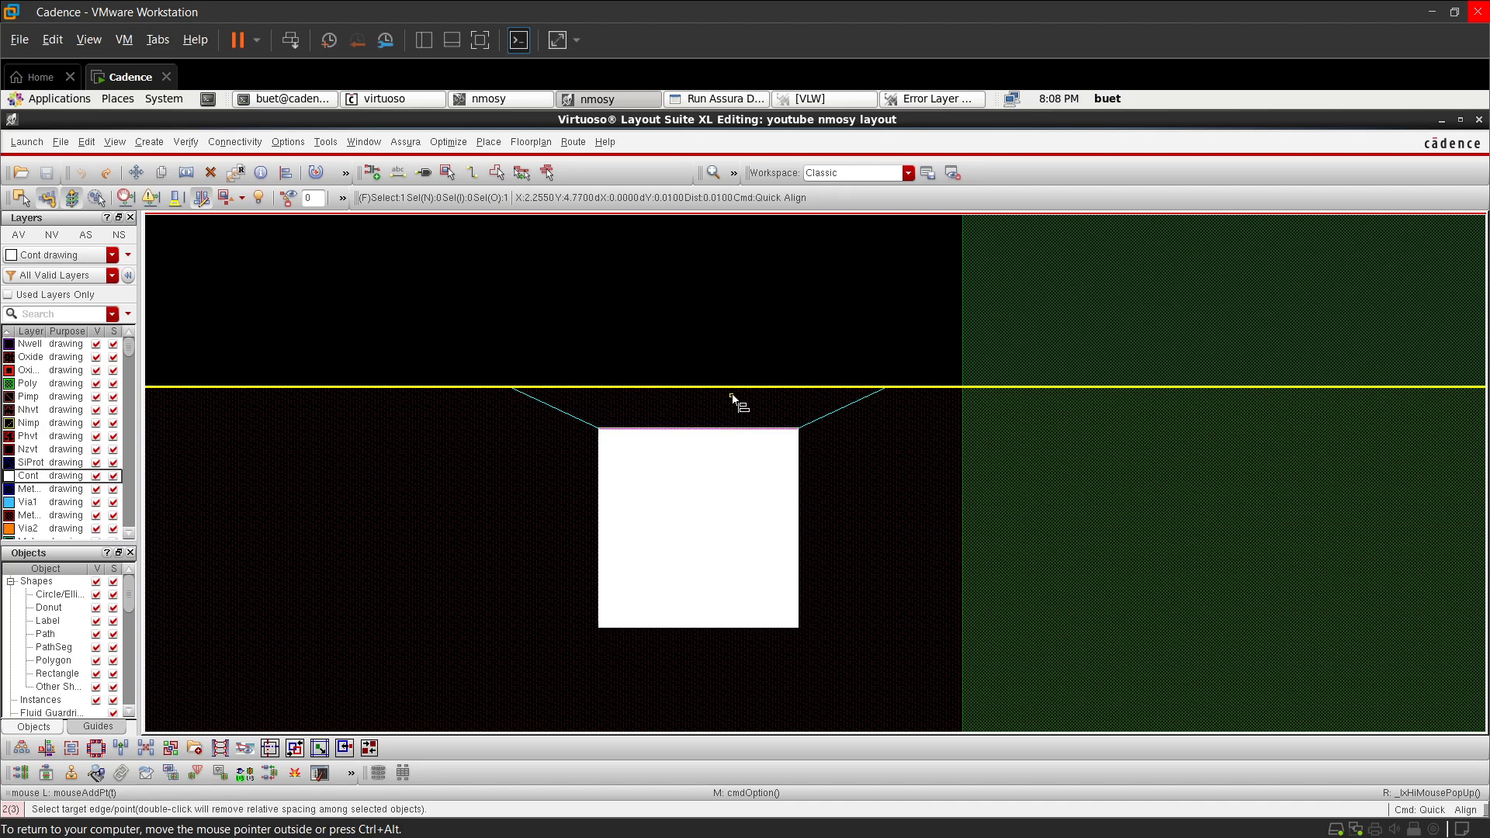
left_click(729, 395)
scroll(729, 395, "down", 2)
key("Escape")
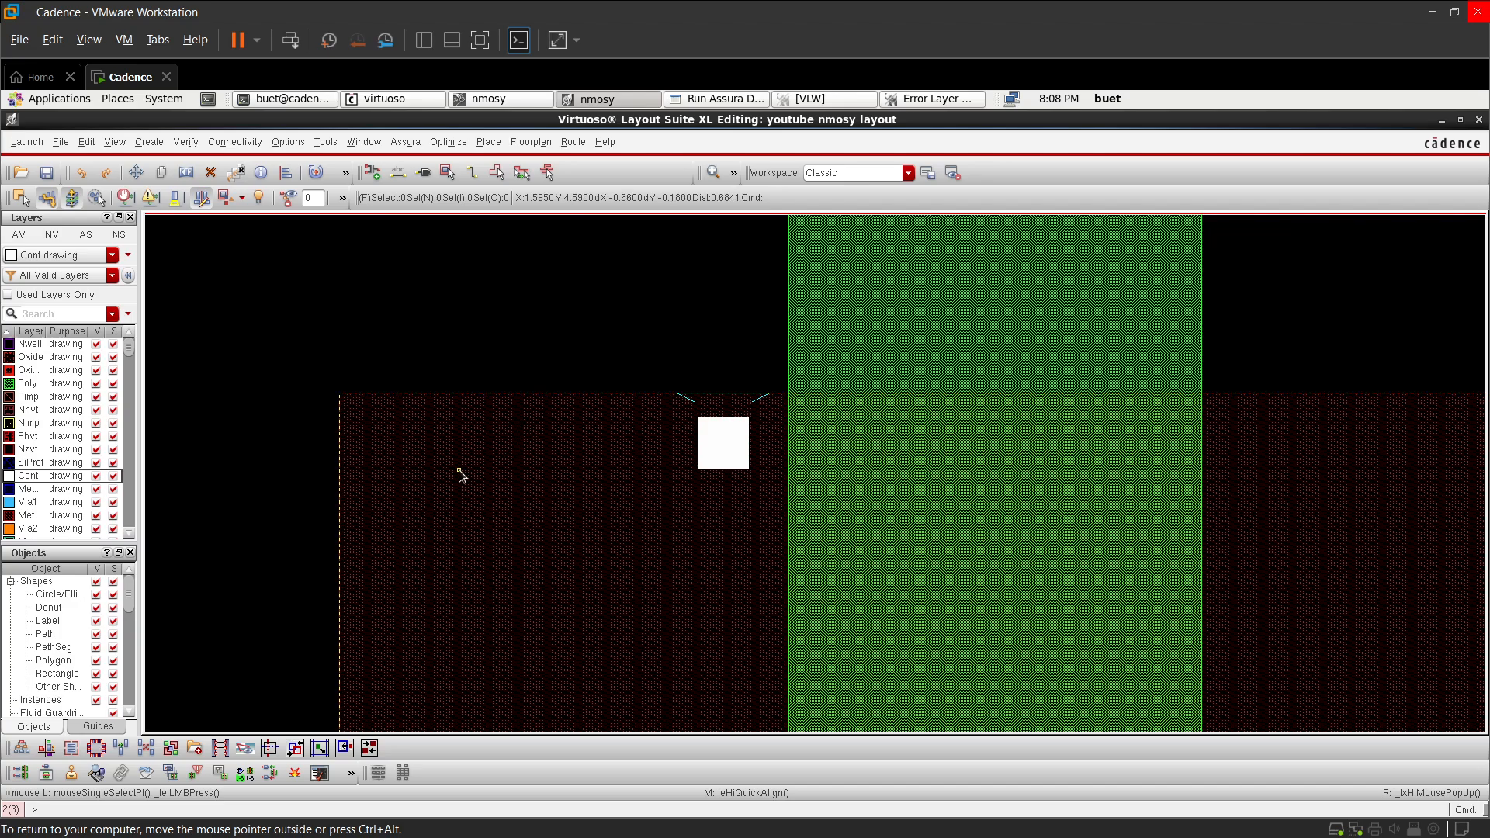
key("a")
left_click(371, 494)
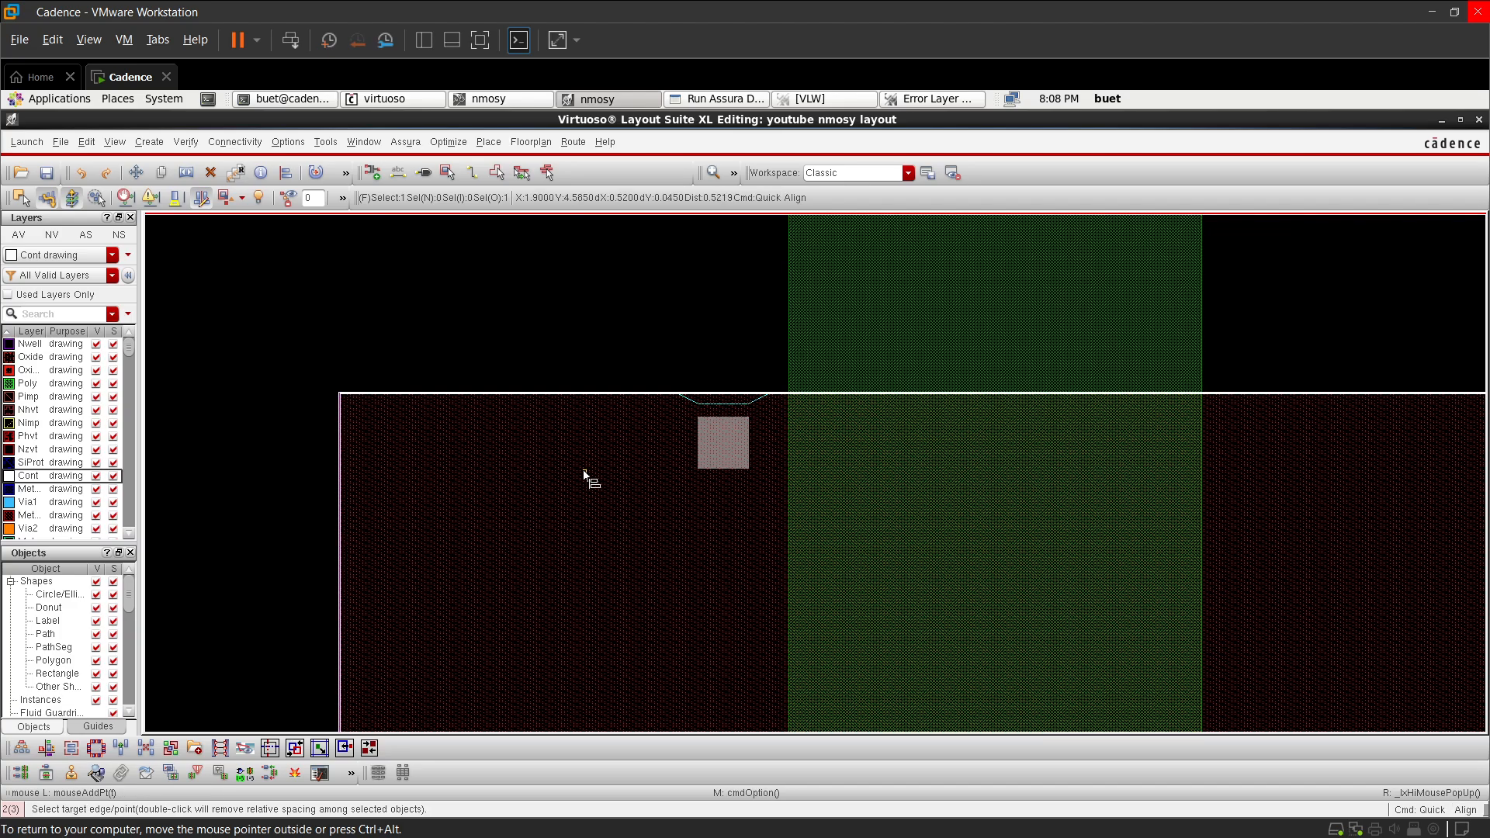
key("Escape")
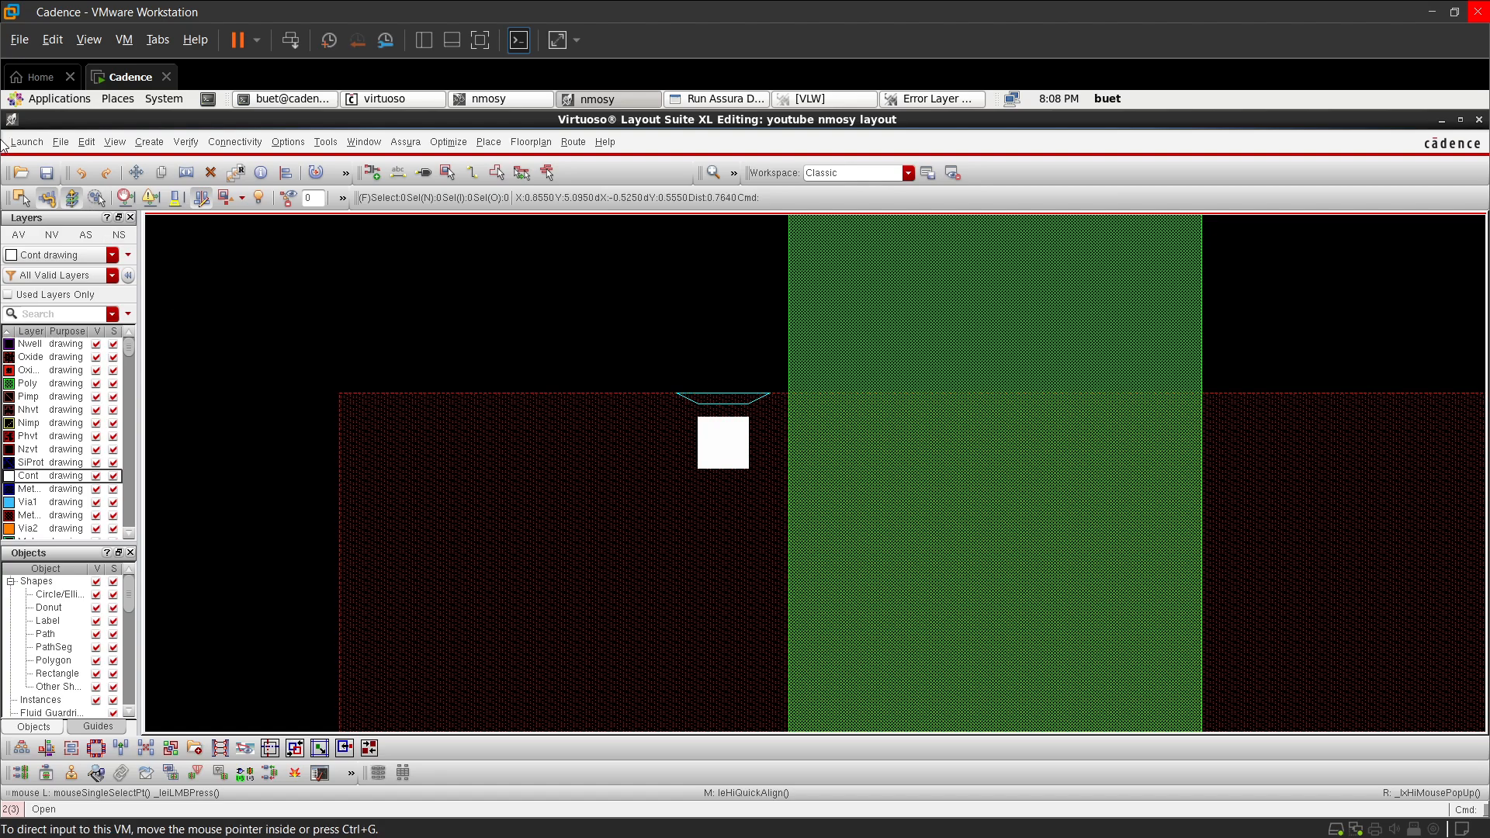
- Align the Oxide's left edge to the contact's left edge with the 0.06 user spacing
key("a")
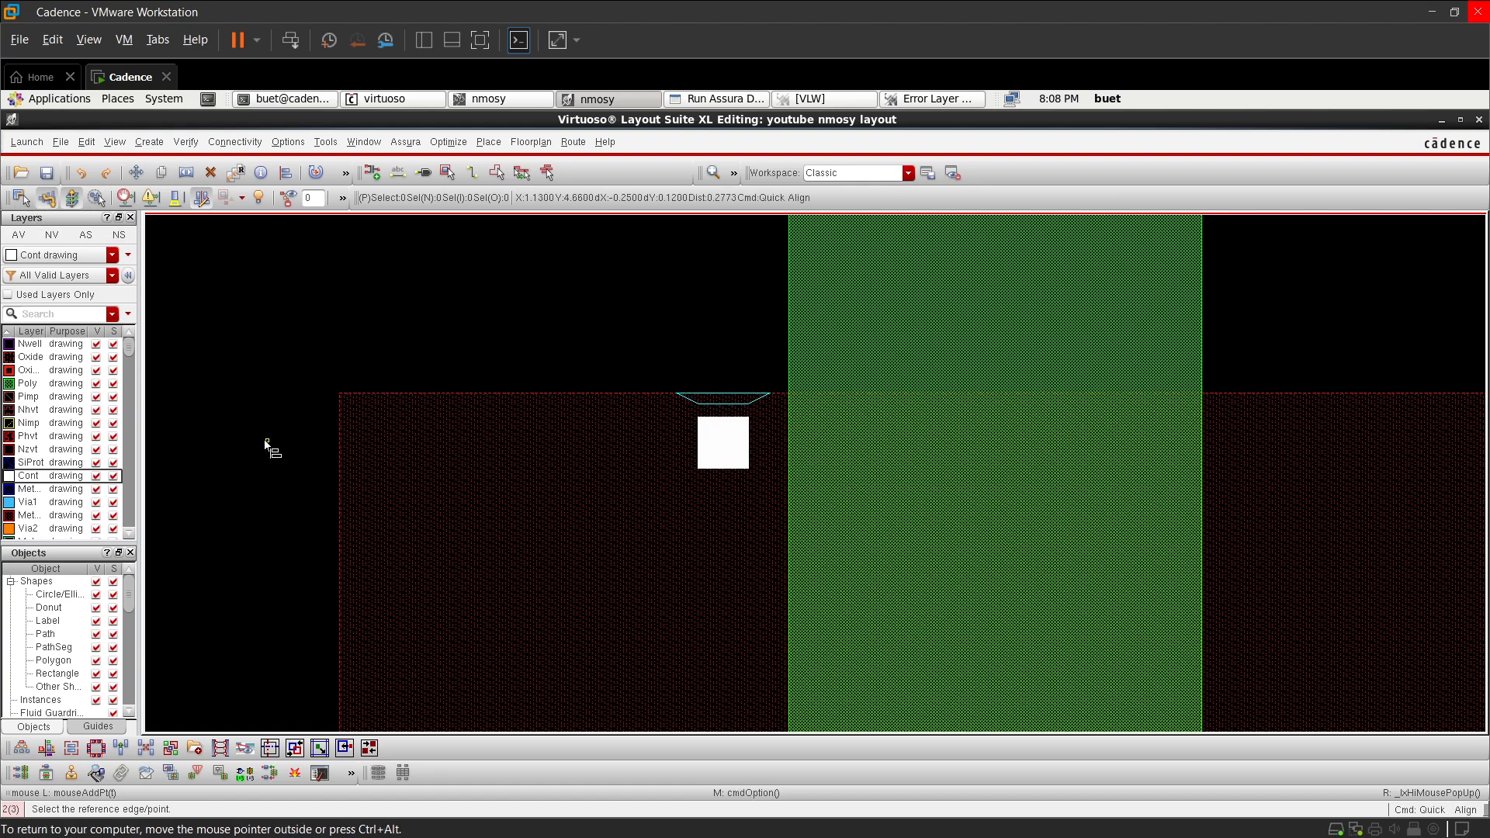
left_click(337, 509)
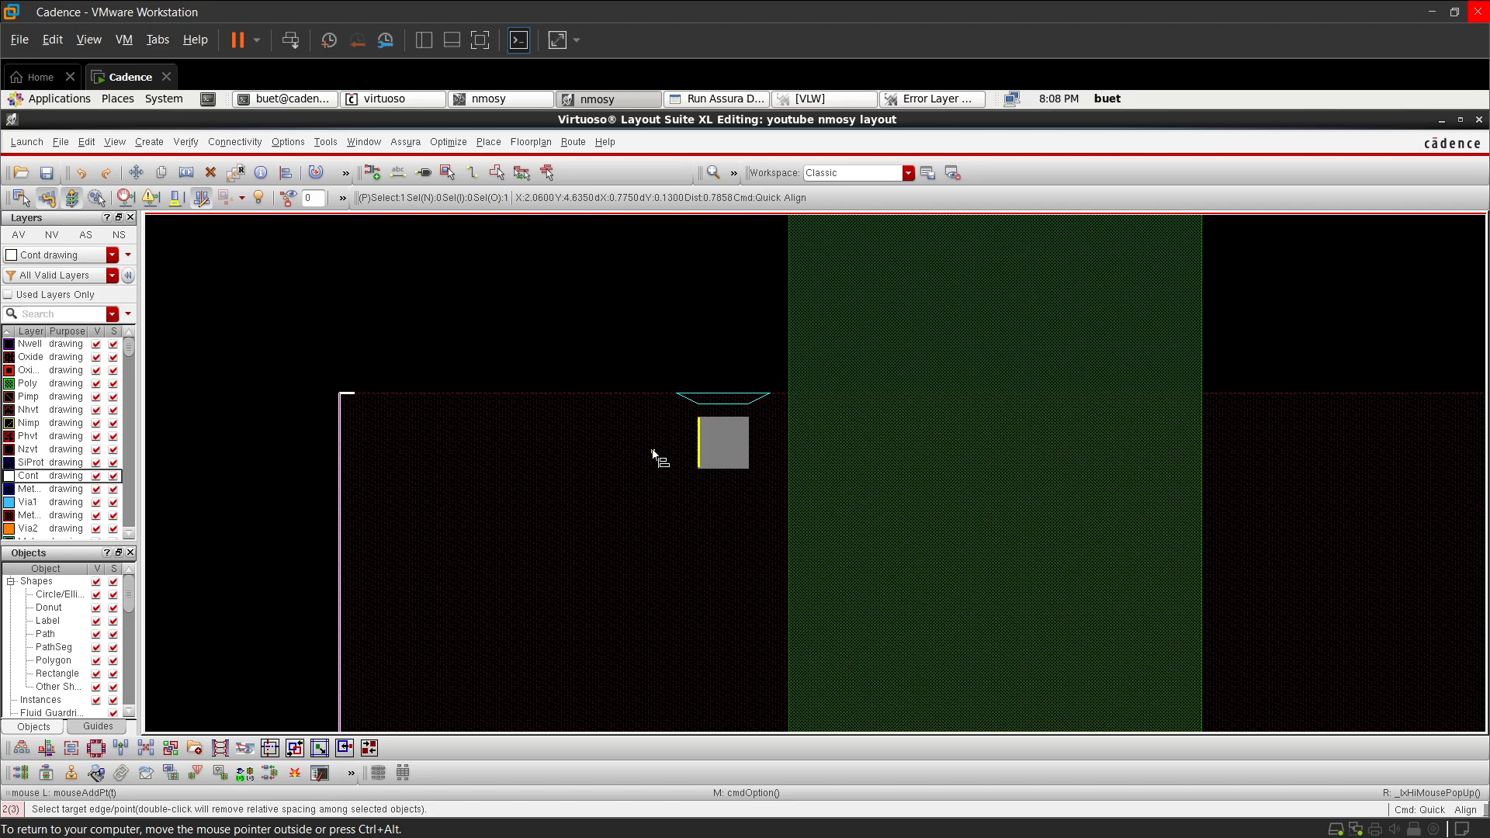
left_click(679, 447)
scroll(679, 447, "down", 2)
key("Escape")
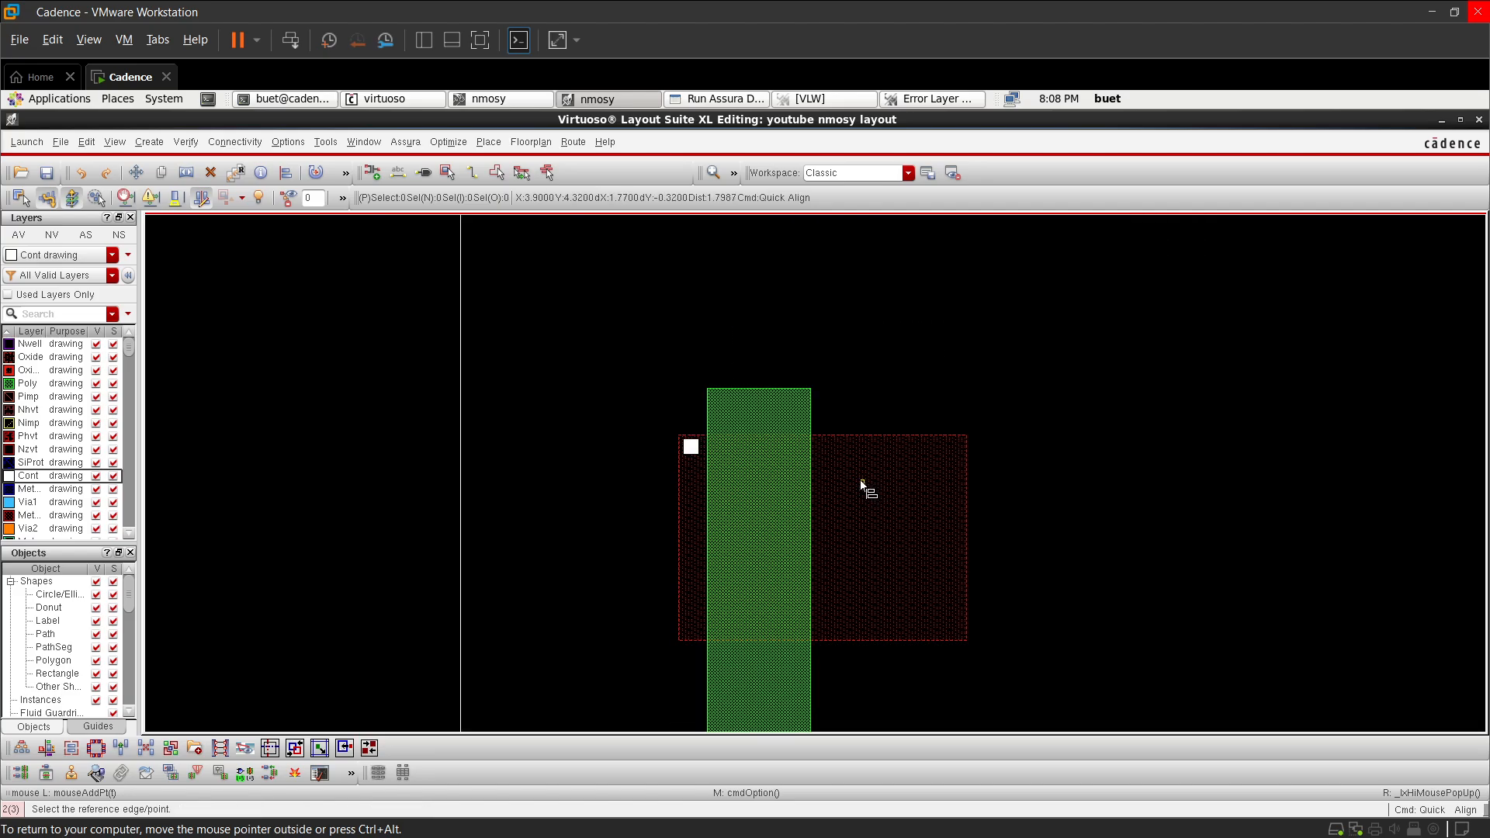
- Copy the contact as a spaced array to form a single vertical column of ten contacts
scroll(859, 487, "up", 2)
scroll(860, 487, "down", 3)
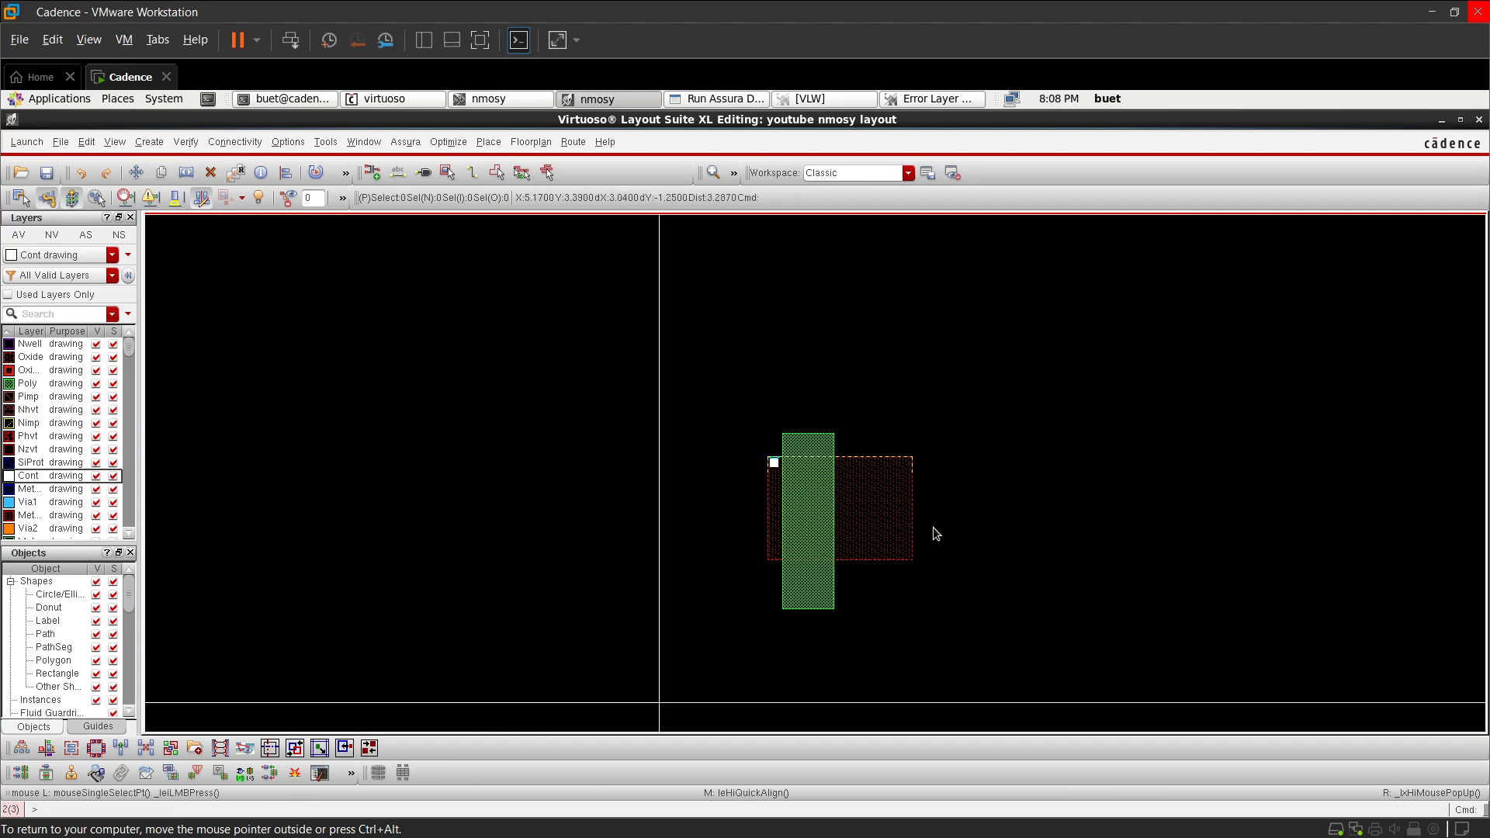
scroll(837, 487, "up", 2)
scroll(838, 487, "down", 2)
scroll(827, 526, "up", 2)
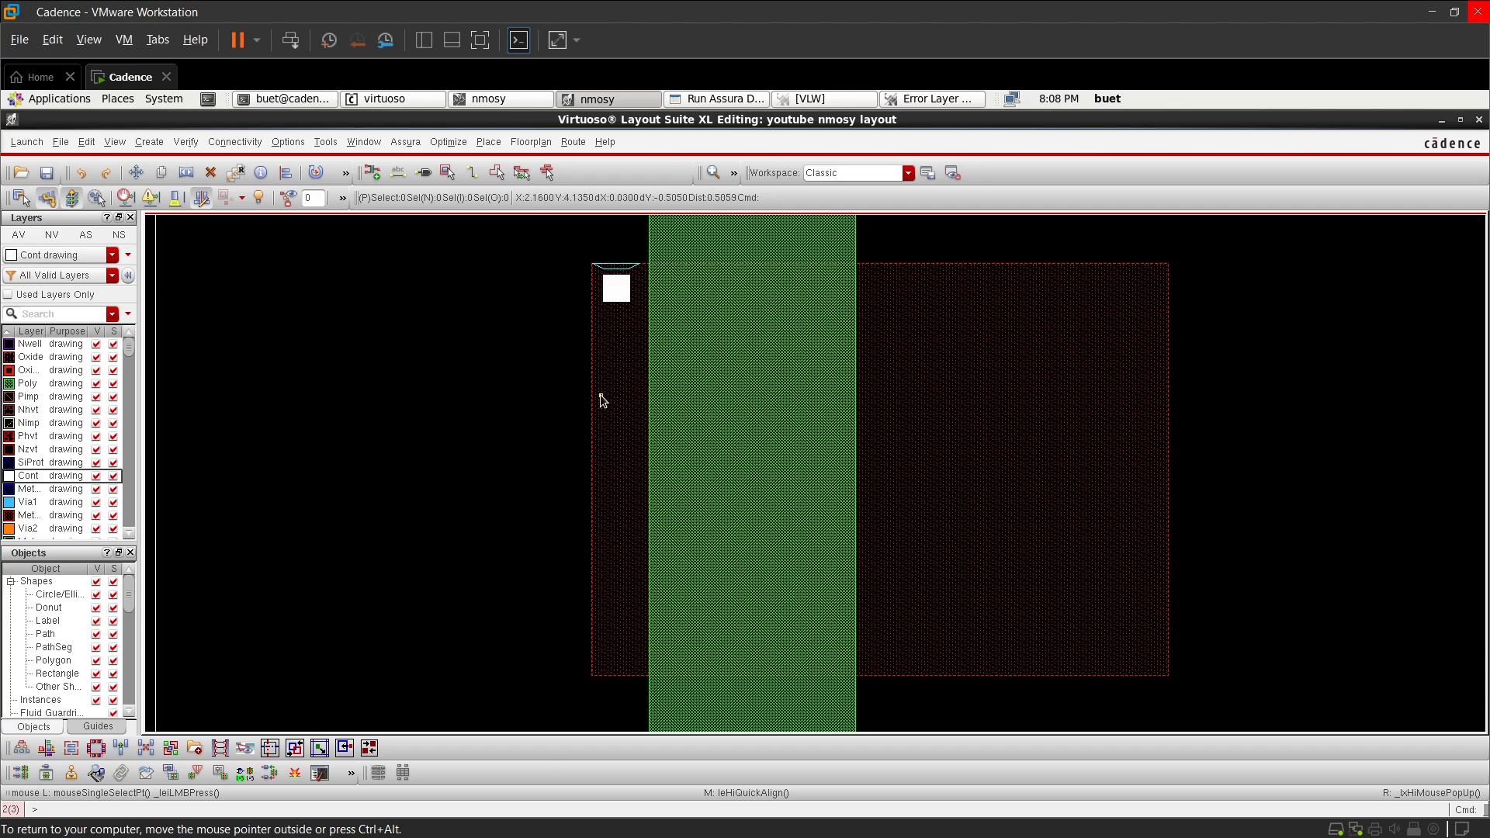
left_click(616, 284)
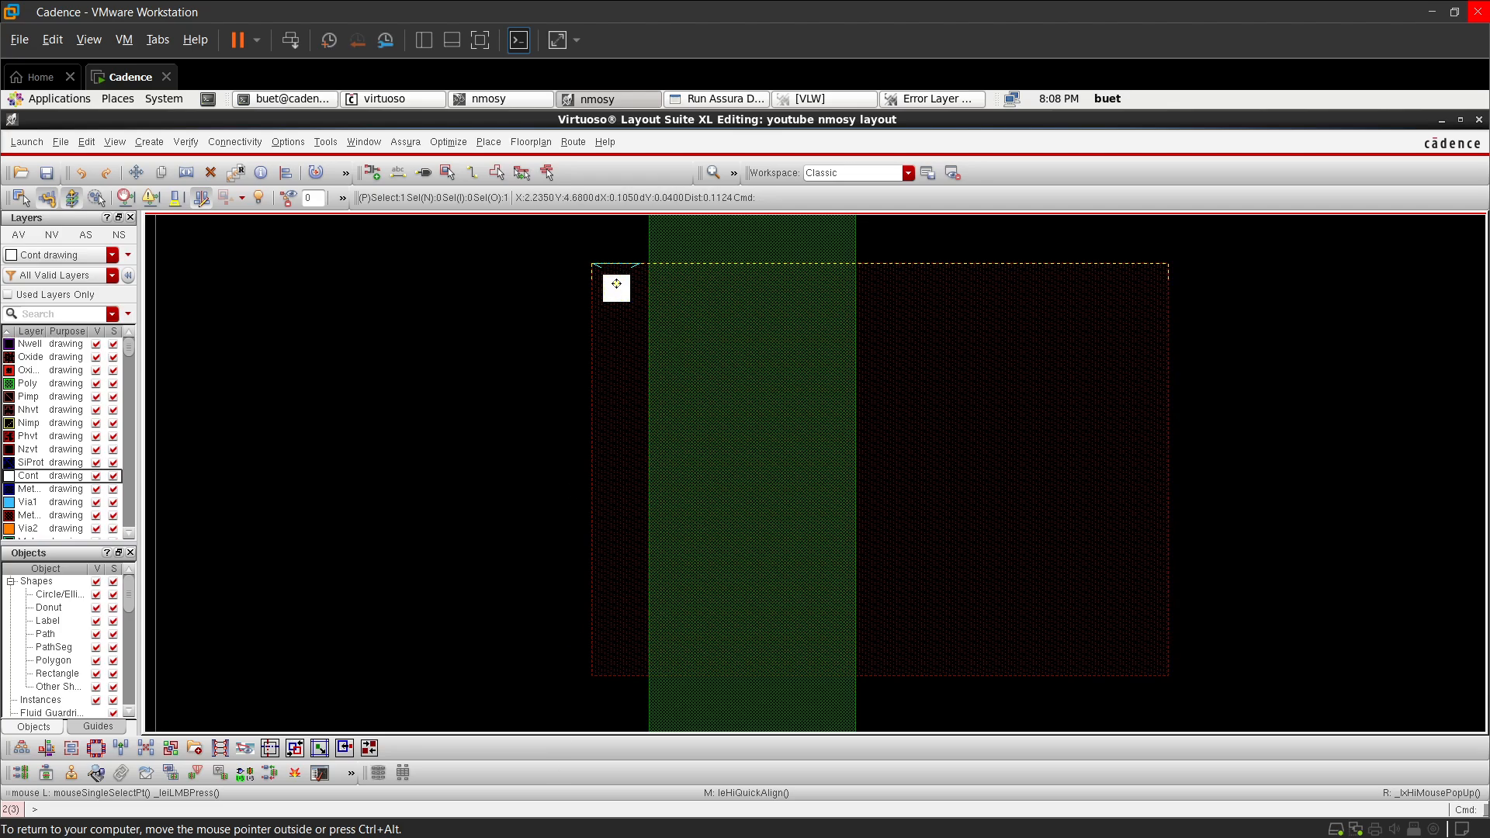
key("c")
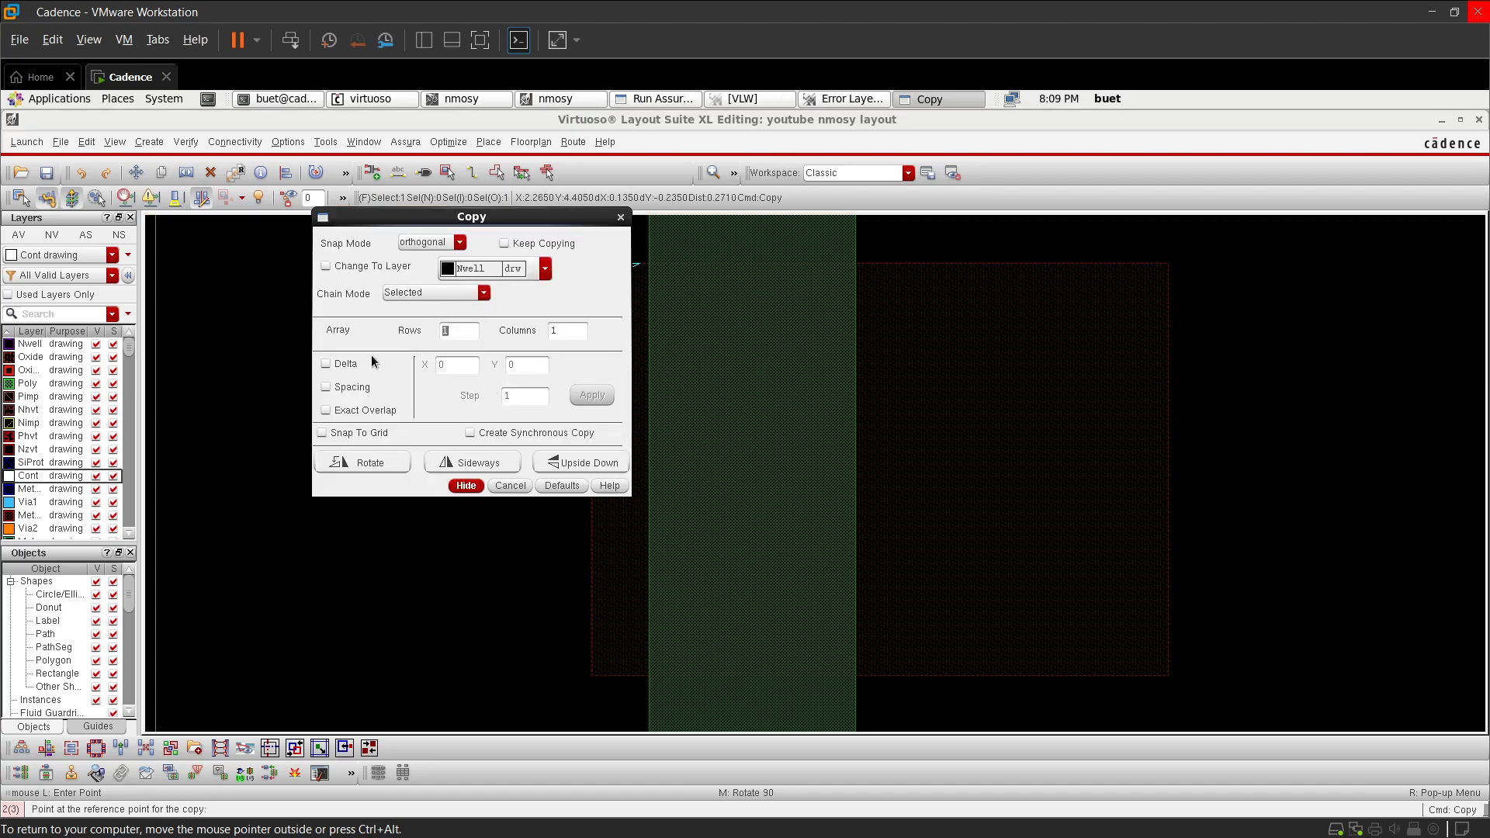
left_click(324, 388)
type("4")
left_click(592, 394)
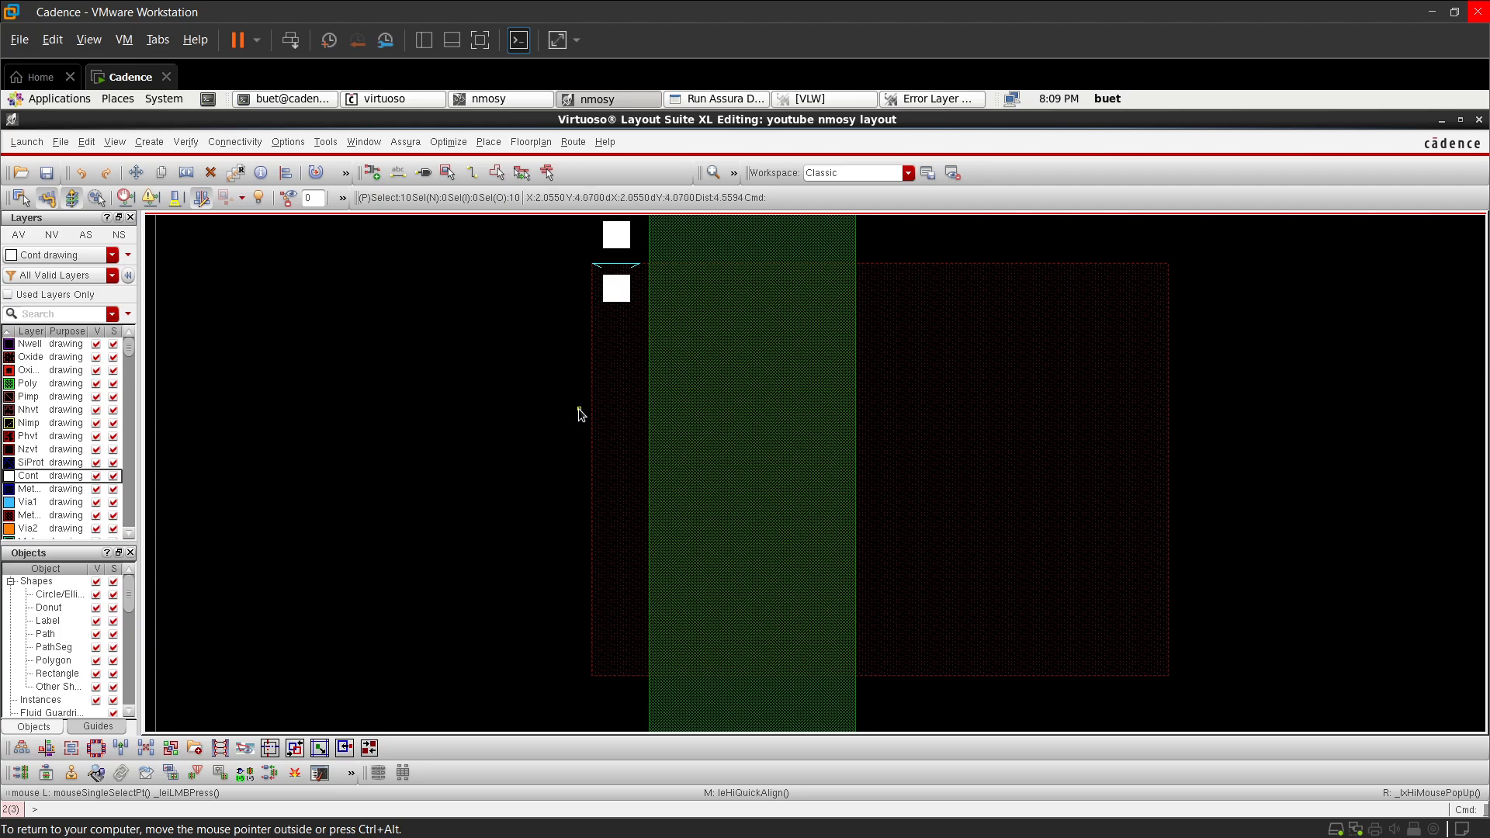
- Move the contact column down 2.34 so its uppermost contact sits at the original contact's position inside the Oxide
scroll(584, 396, "down", 3)
scroll(592, 333, "up", 3)
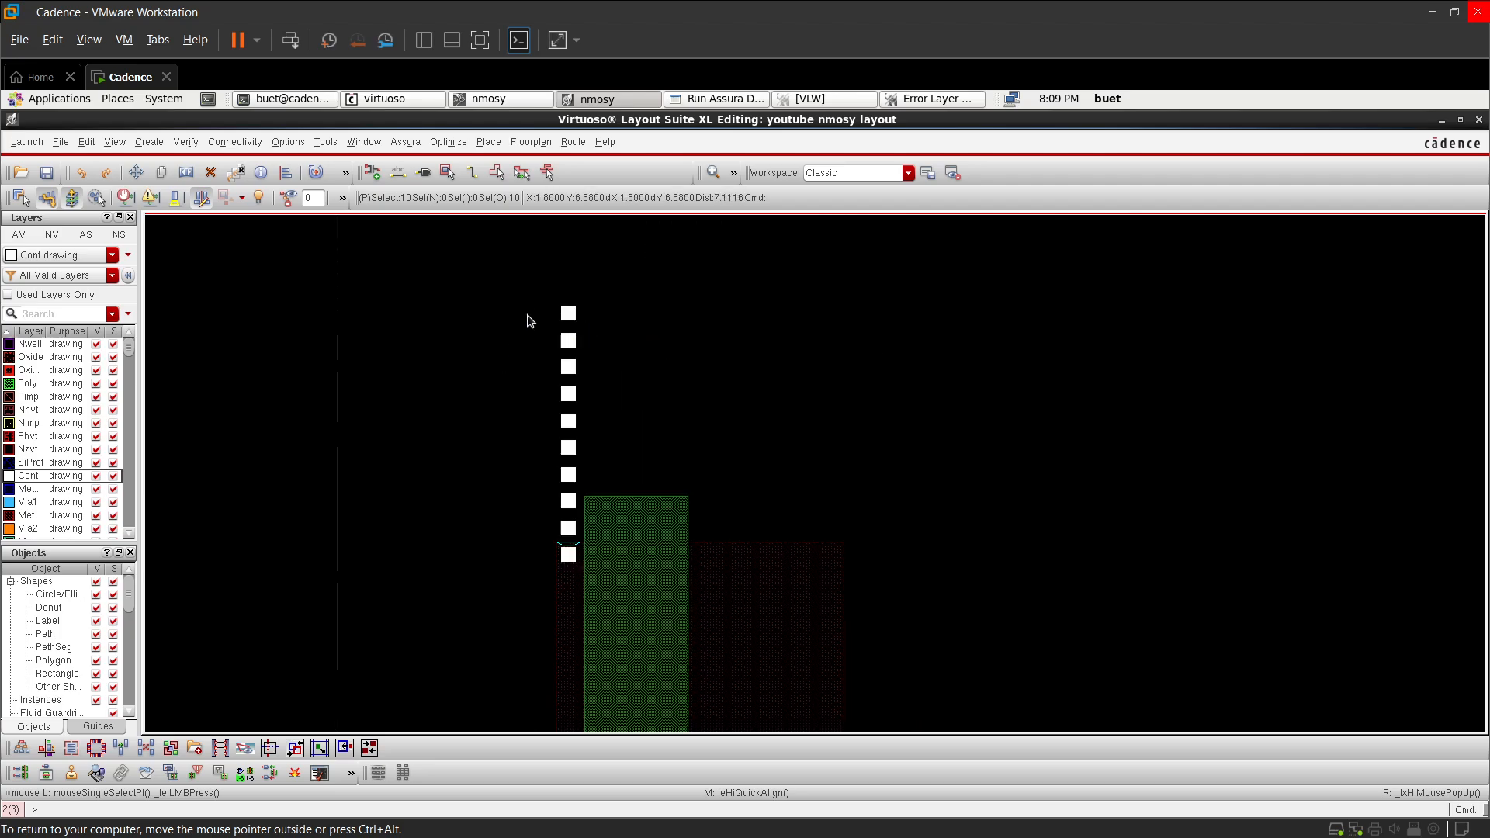
key("m")
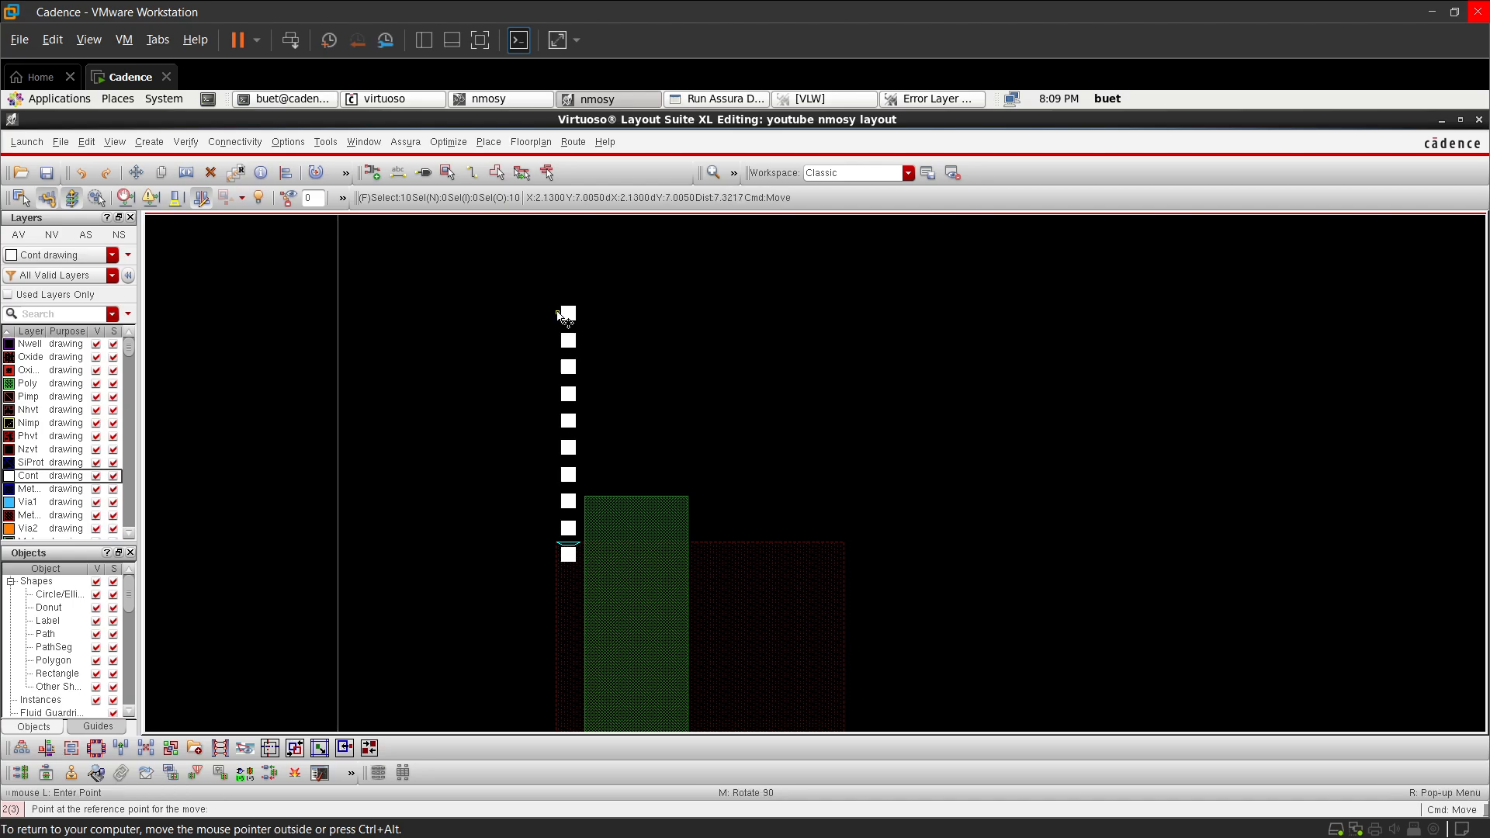
scroll(565, 316, "up", 5)
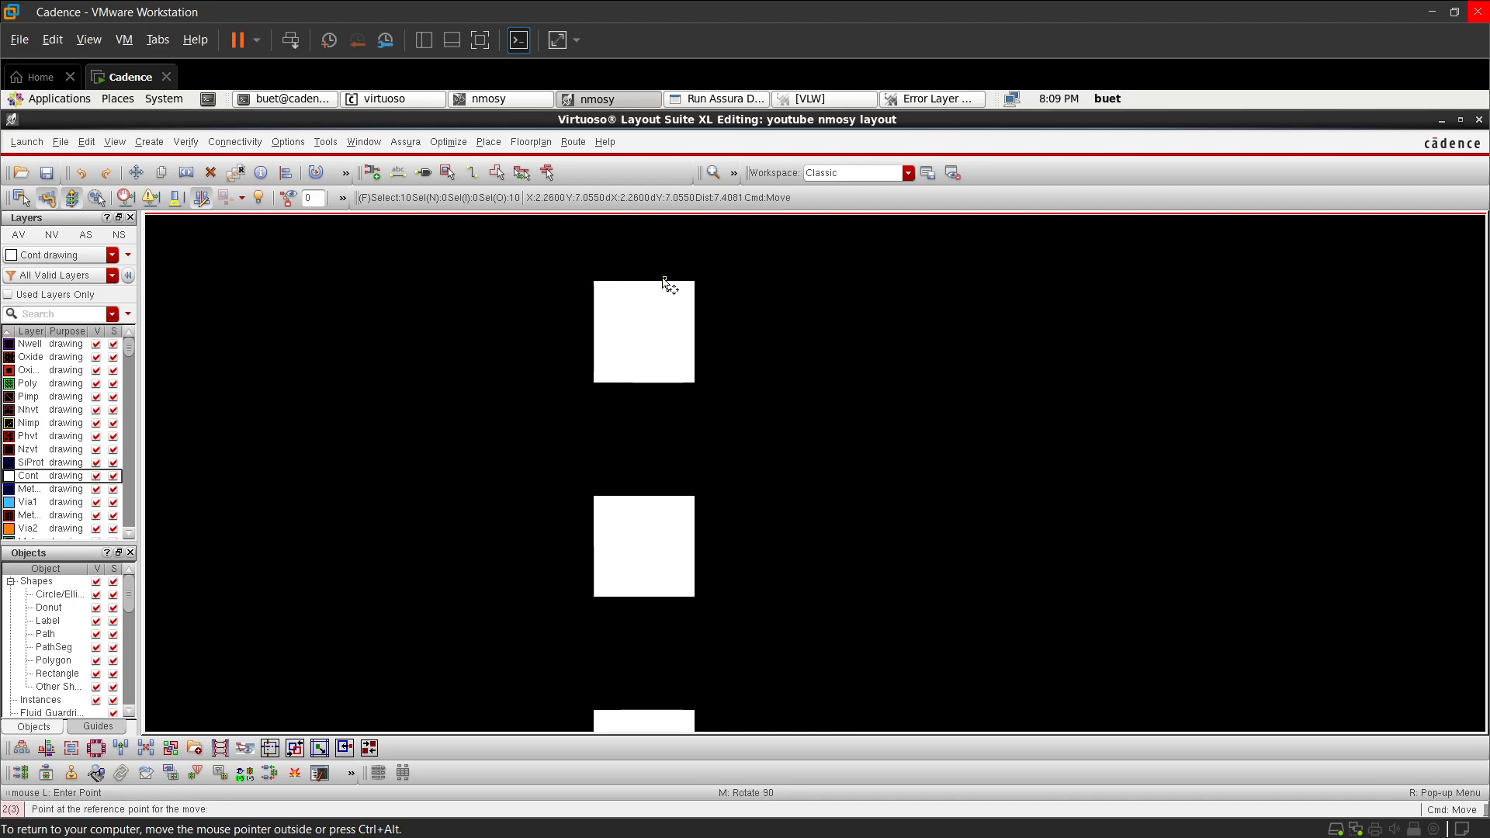
scroll(663, 289, "up", 3)
left_click(630, 296)
scroll(615, 396, "down", 8)
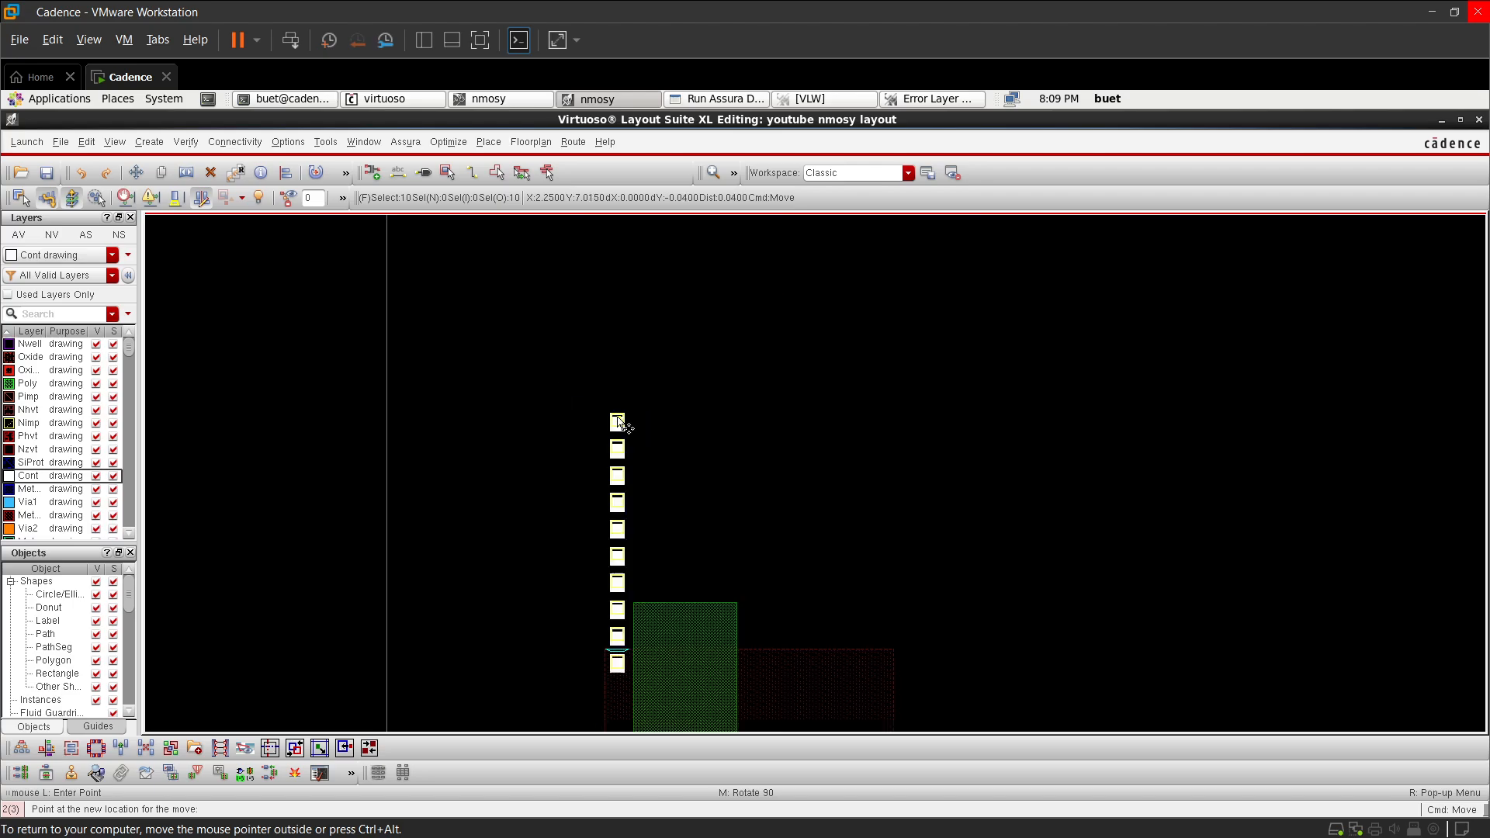
scroll(596, 537, "up", 8)
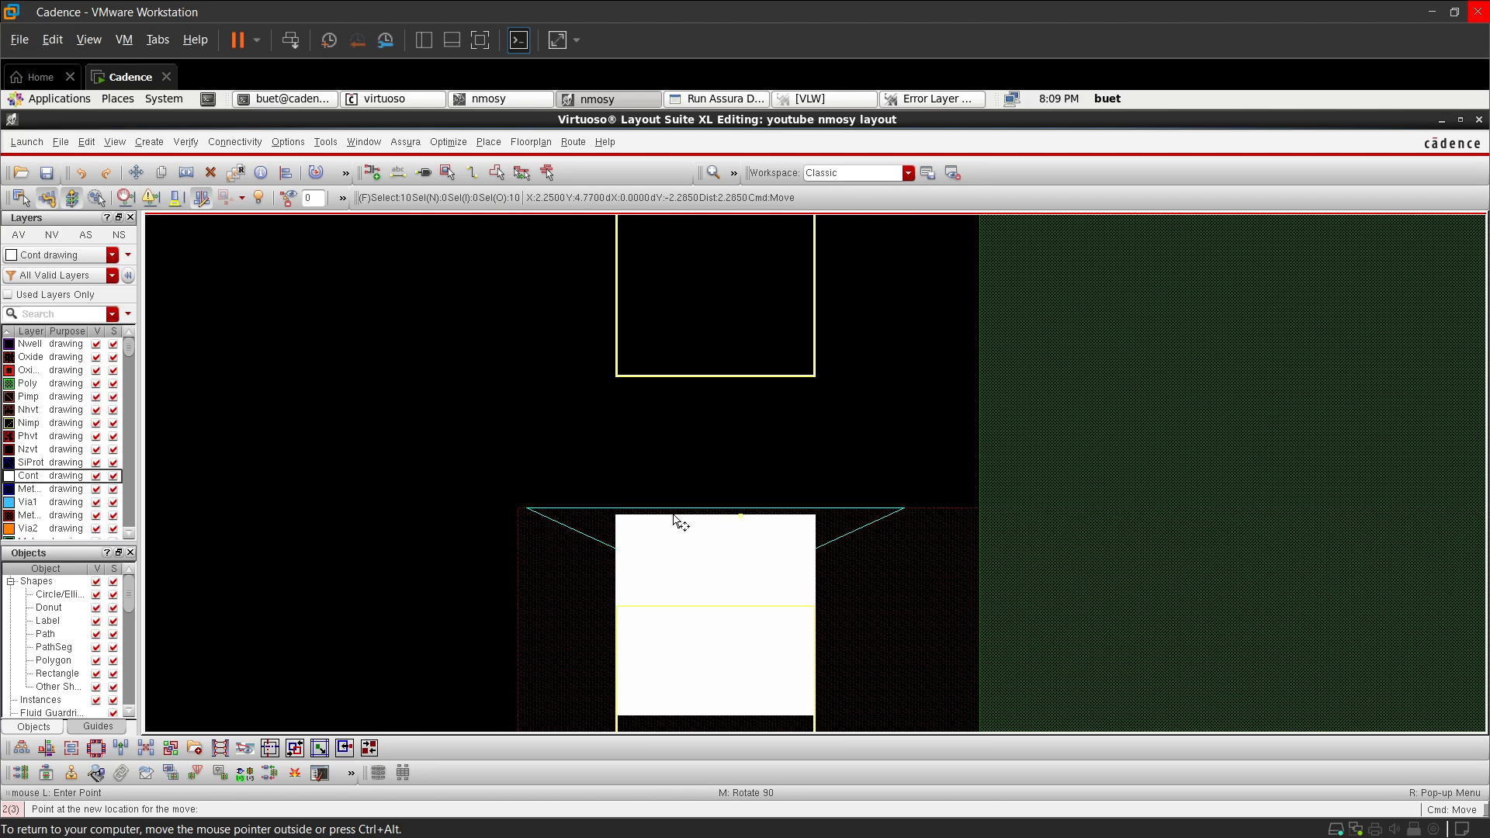
scroll(666, 627, "down", 6)
scroll(672, 652, "up", 5)
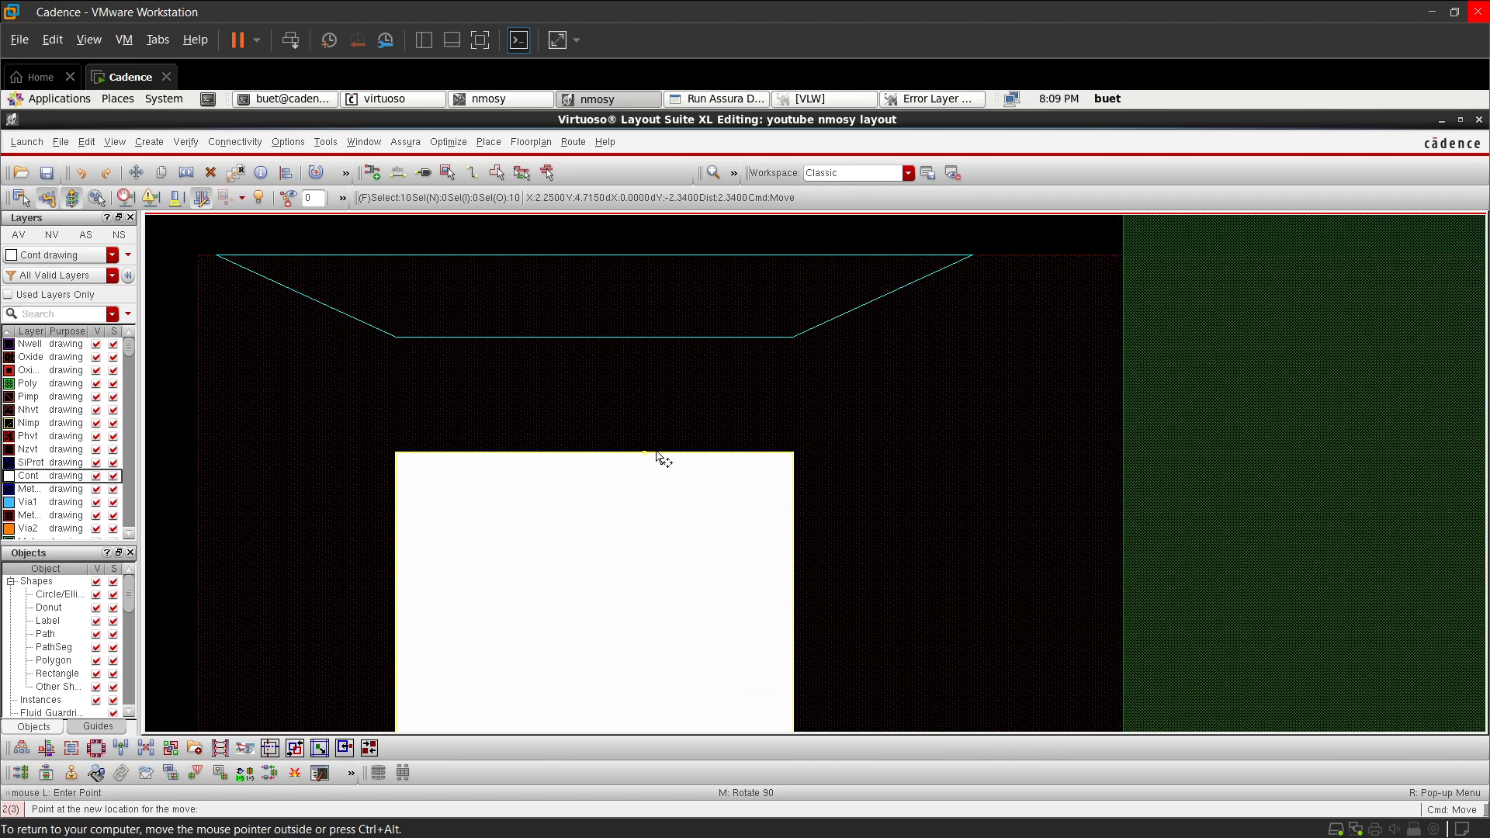
left_click(664, 459)
scroll(659, 458, "down", 4)
scroll(908, 487, "down", 4)
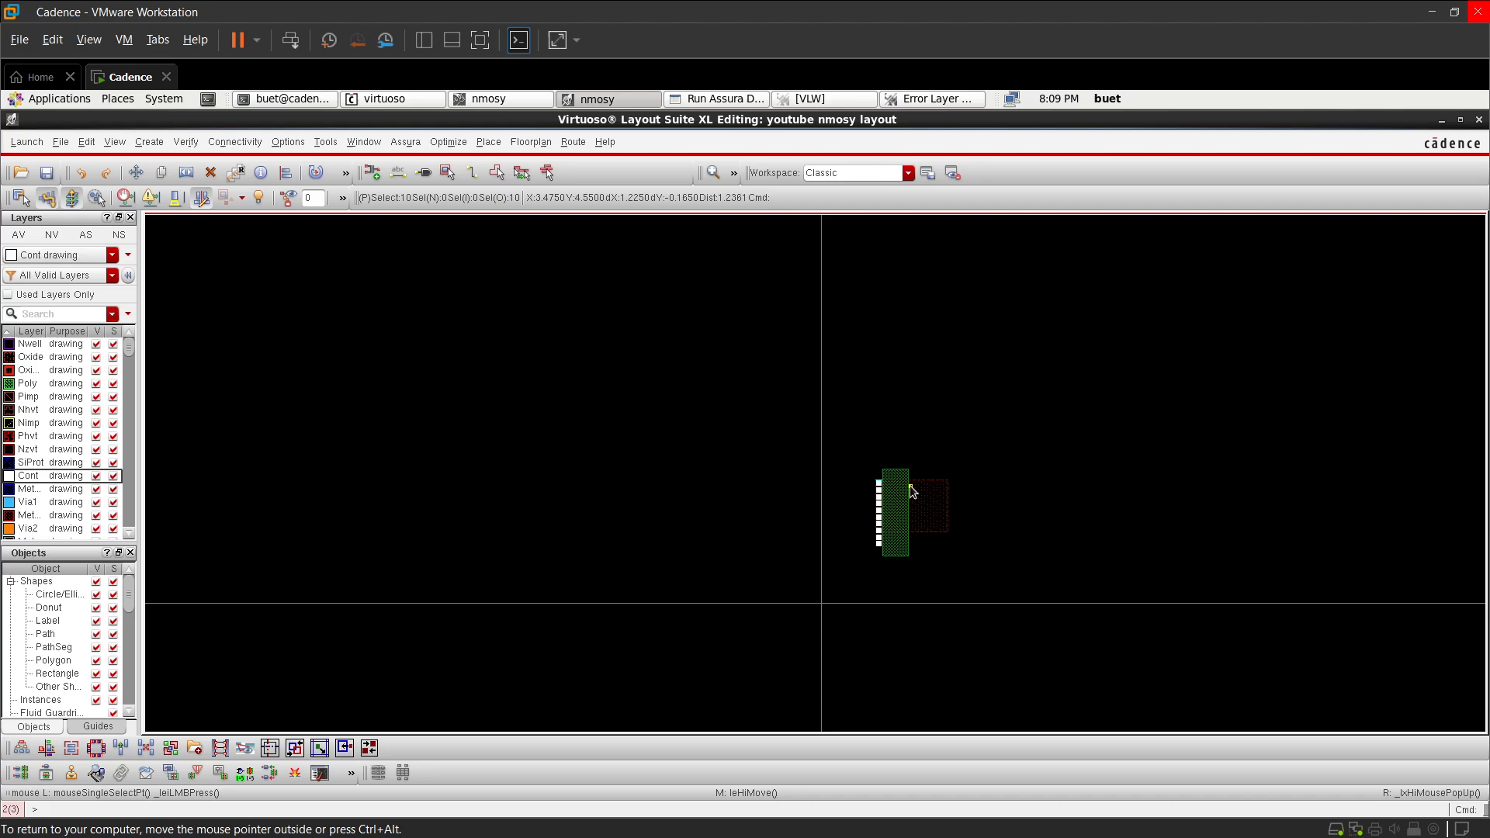
scroll(912, 559, "up", 4)
scroll(785, 515, "up", 2)
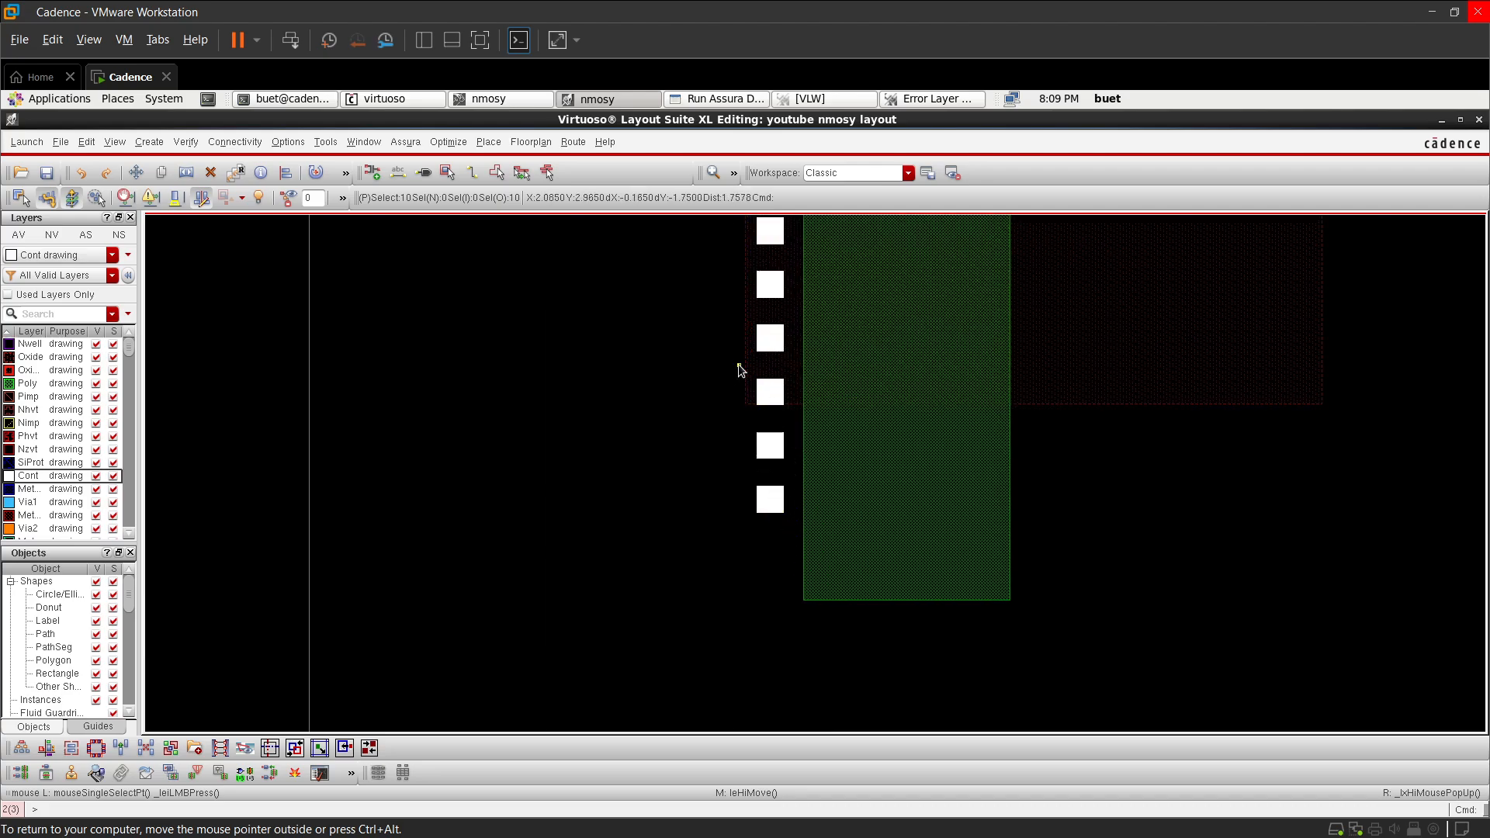
left_click_drag(739, 365, 787, 537)
left_click(347, 318)
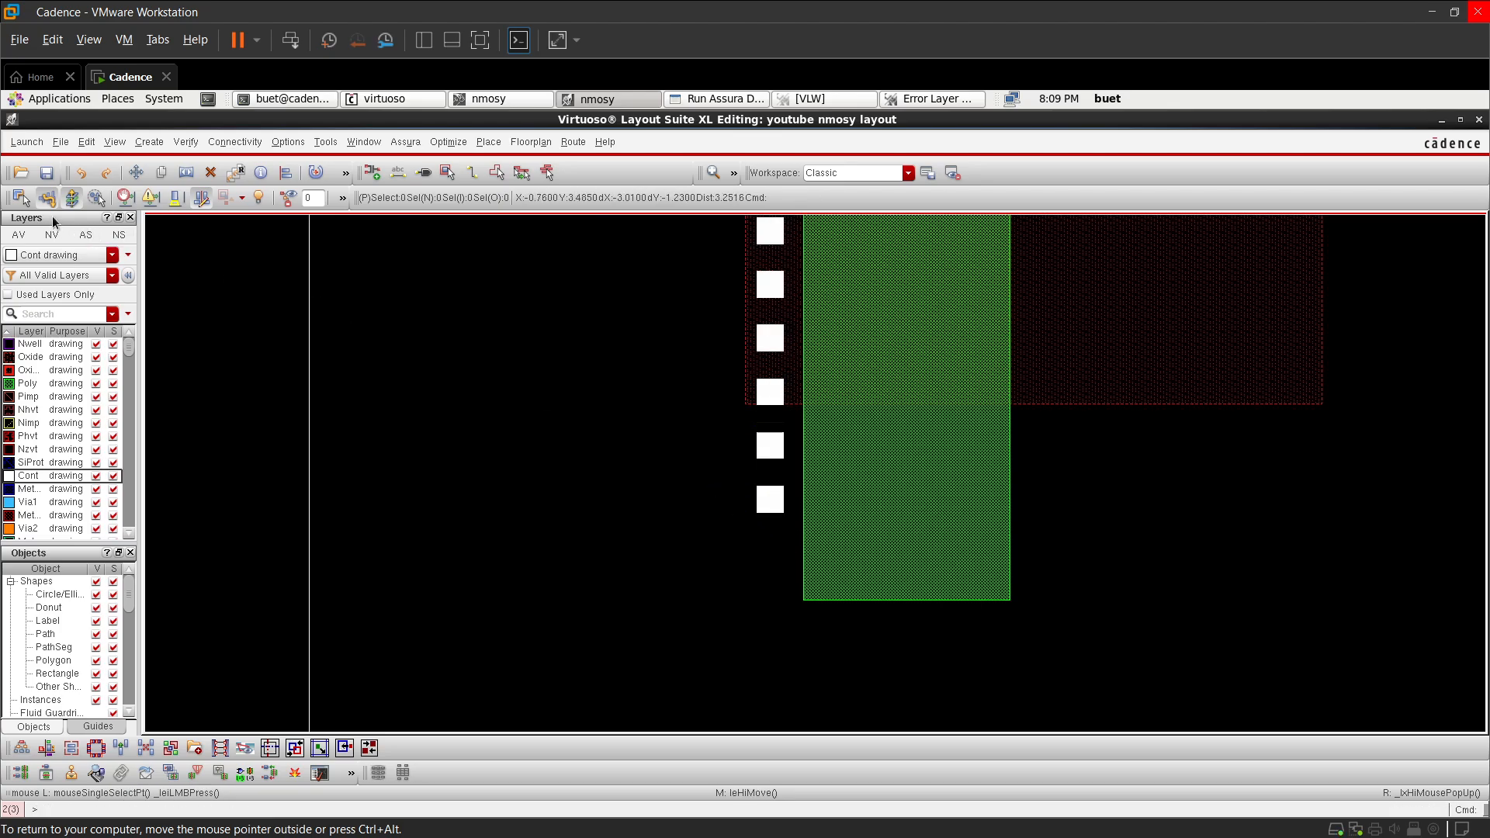
- Delete the three lowest contacts of the column, at and below the Oxide's lower edge, using full selection
left_click(20, 200)
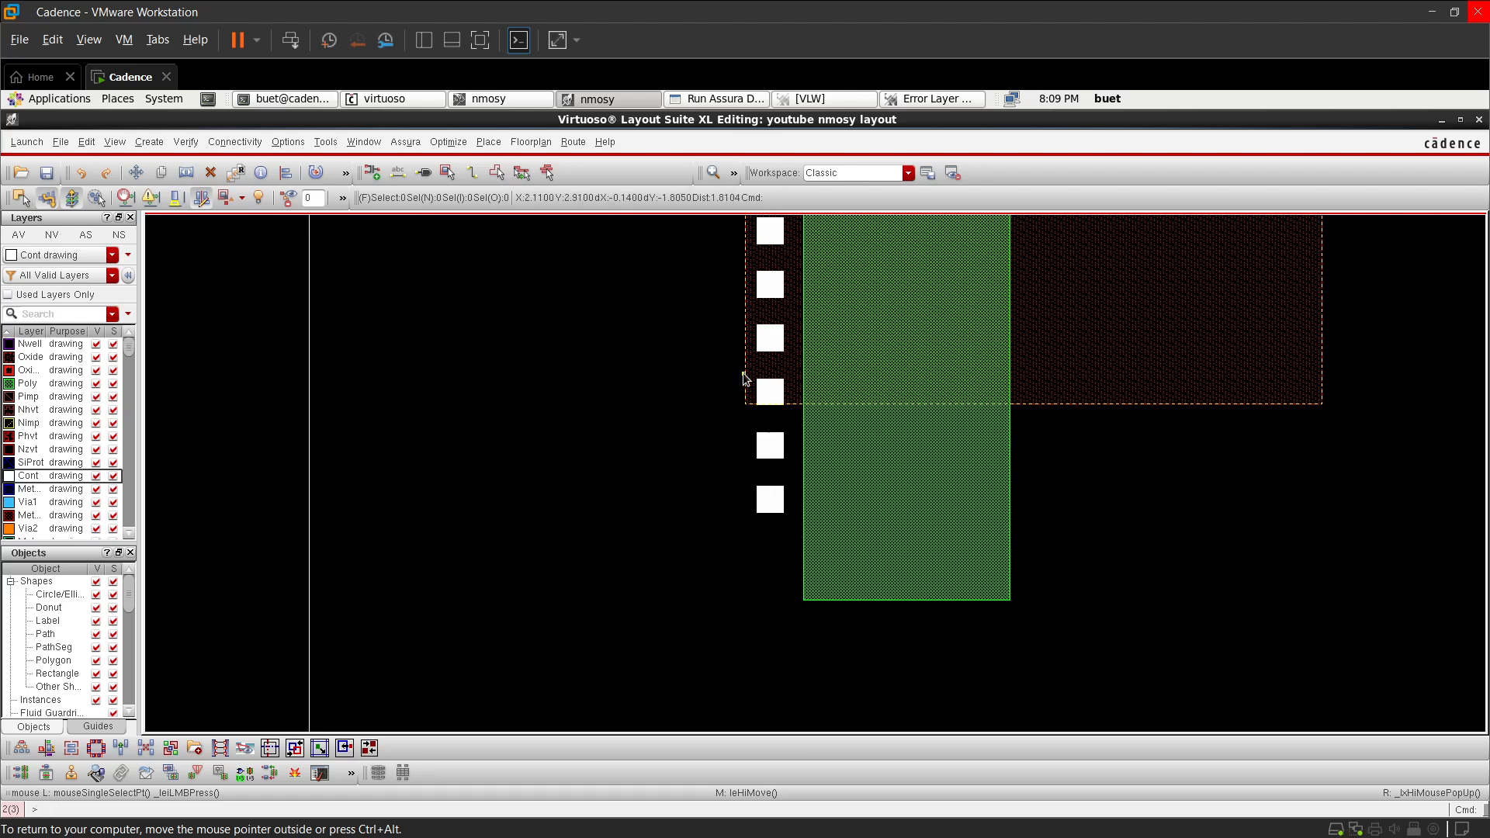
left_click_drag(738, 378, 789, 526)
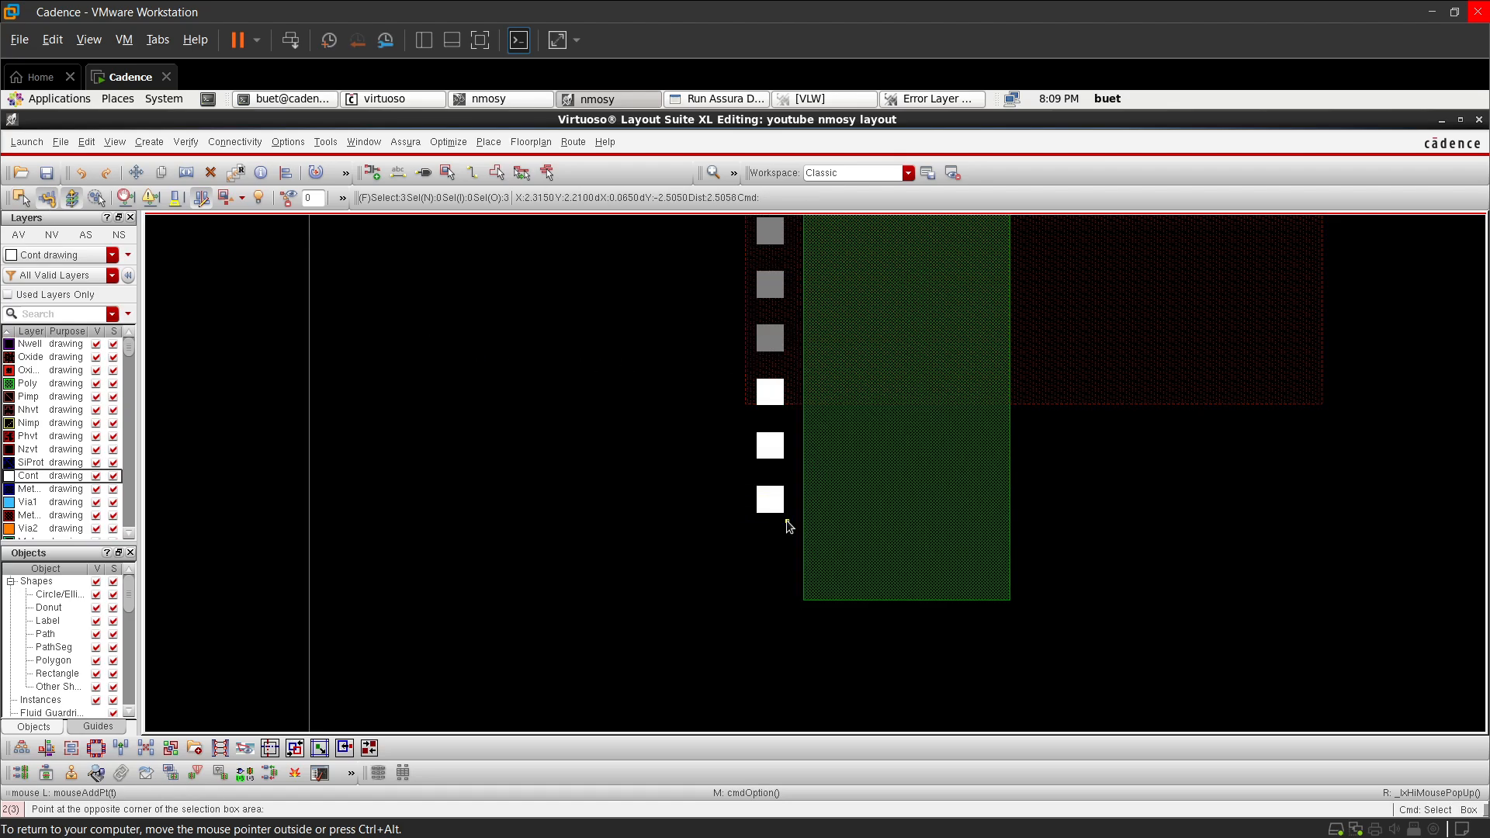
key("Delete")
scroll(735, 442, "down", 1)
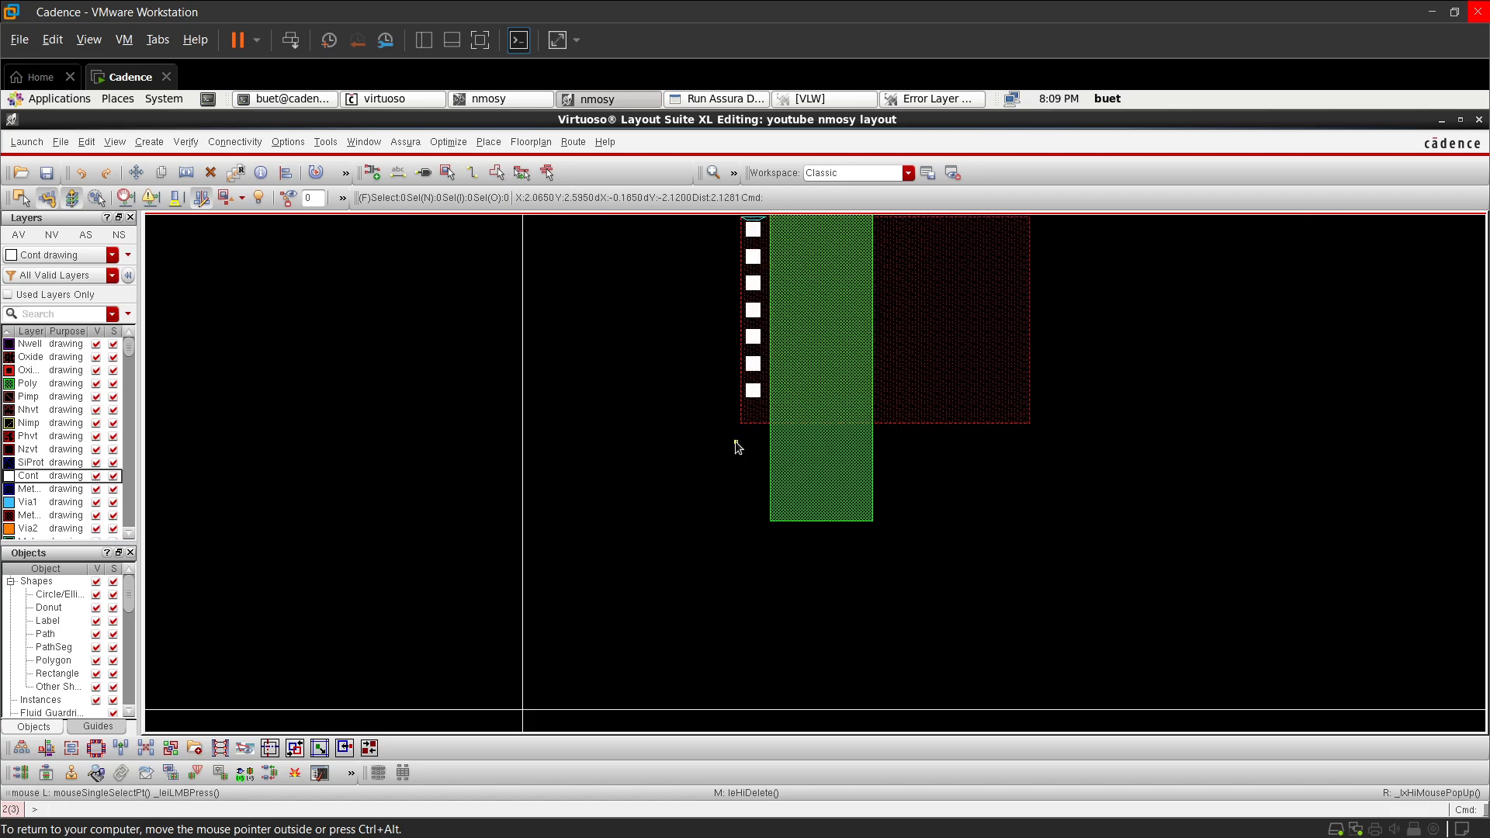
scroll(748, 392, "down", 1)
- Measure the gaps from the uppermost contact to the Oxide's upper edge and from the lowest contact to the Oxide's lower edge
scroll(742, 309, "up", 5)
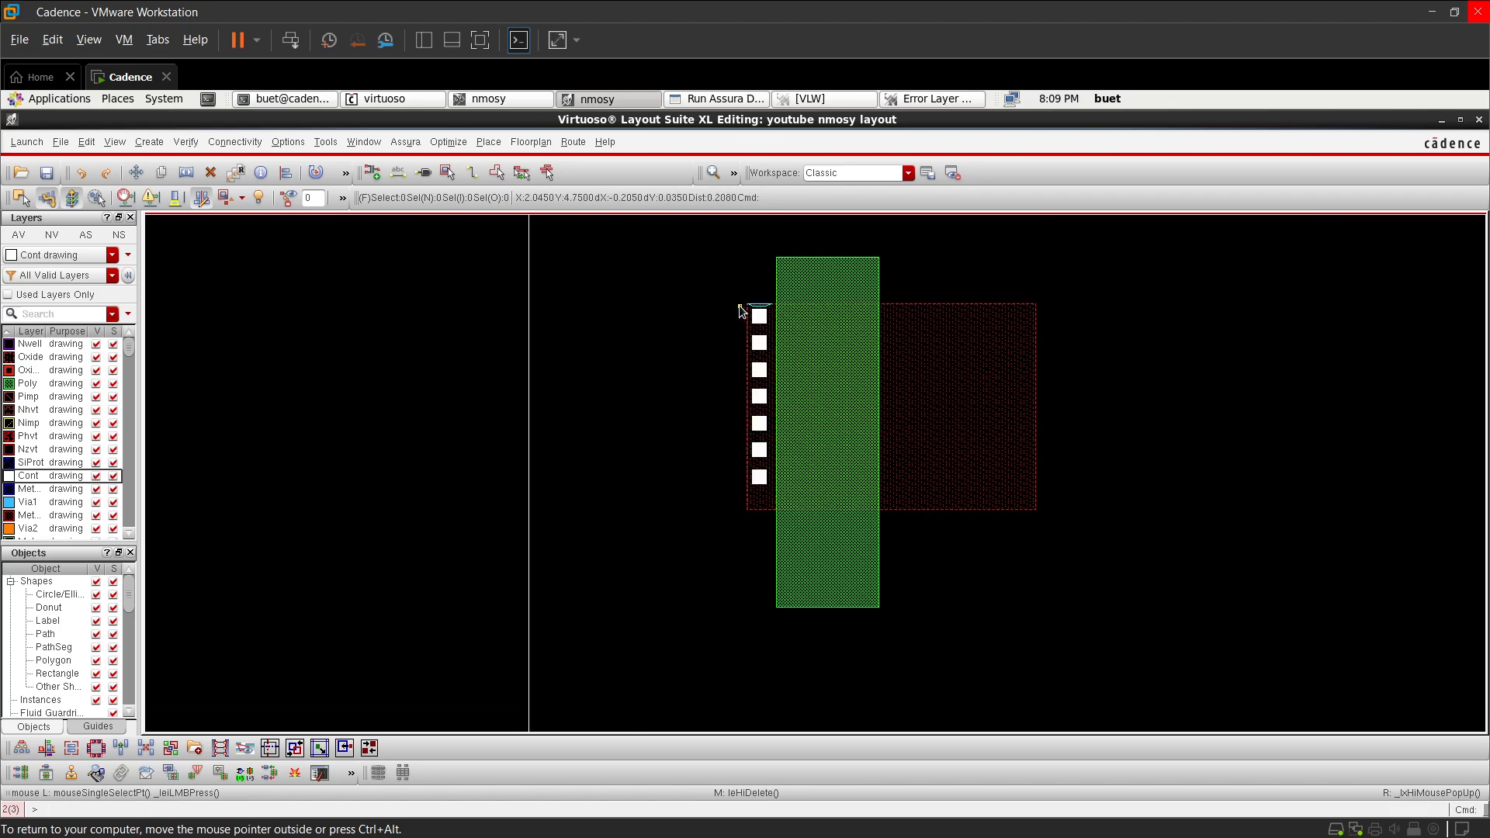
key("k")
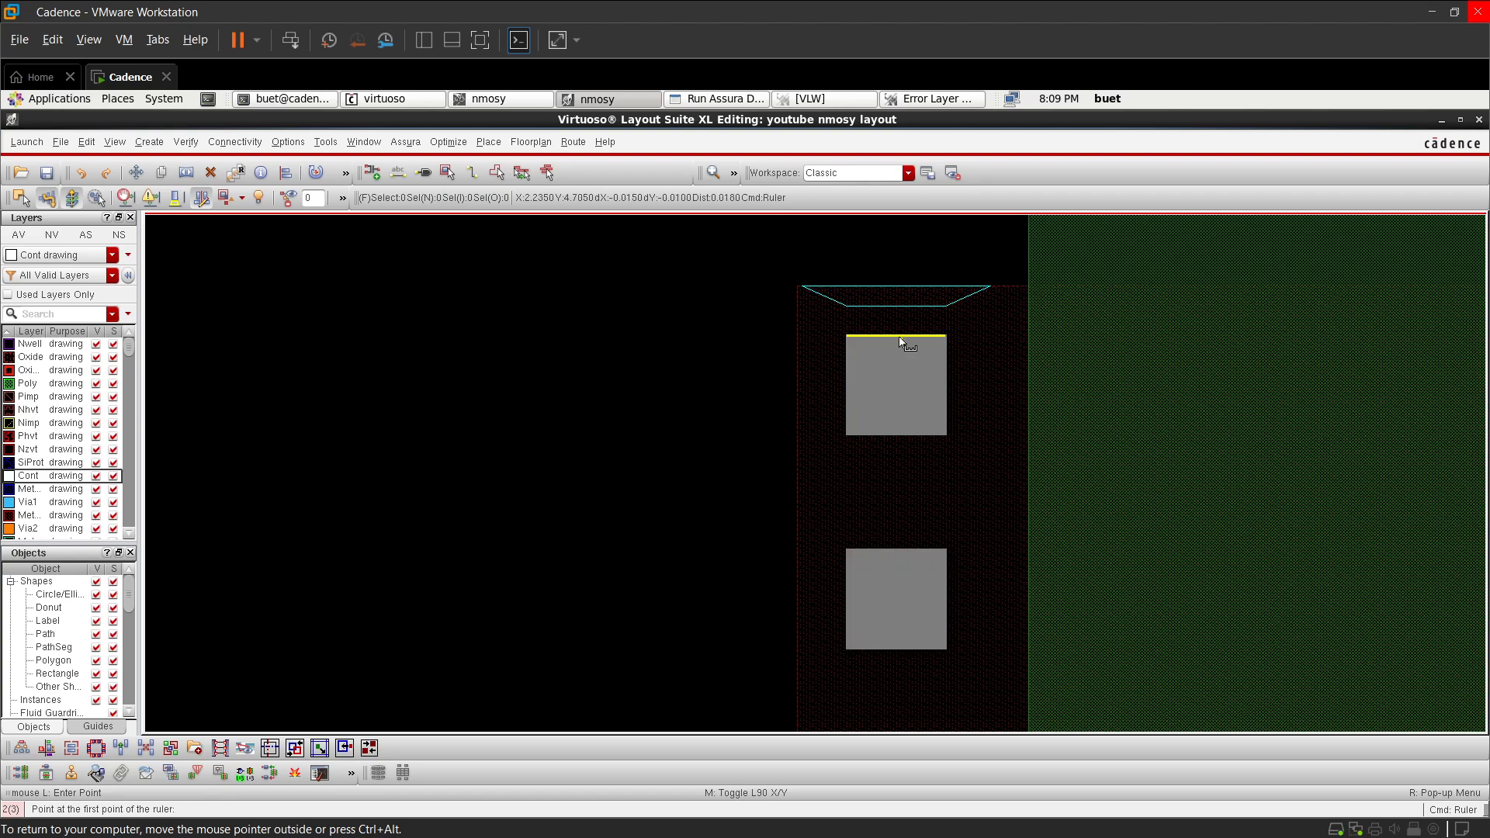
left_click(896, 335)
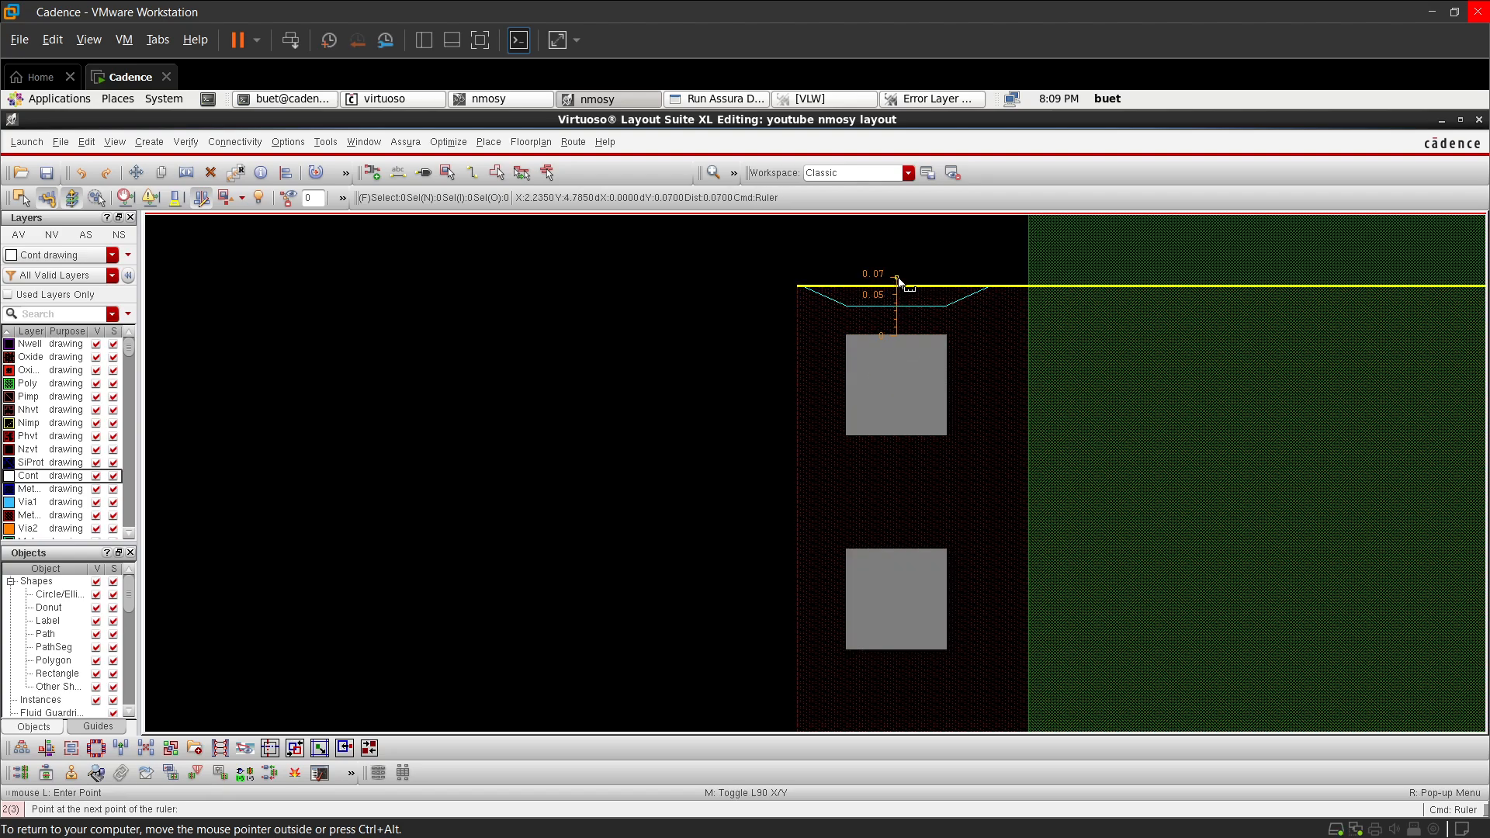
left_click(896, 286)
scroll(898, 291, "down", 4)
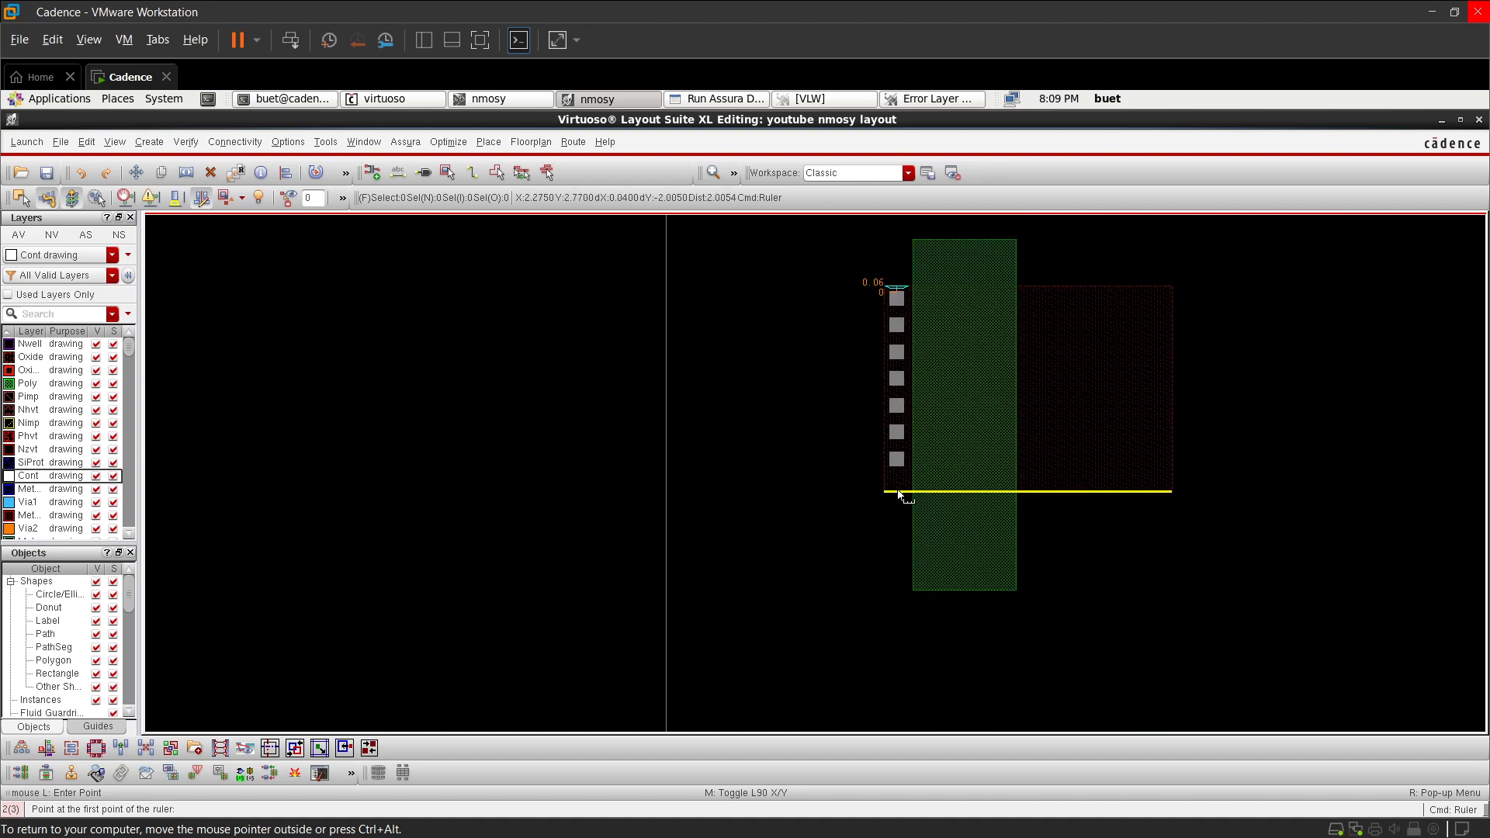
scroll(897, 492, "up", 5)
left_click(898, 497)
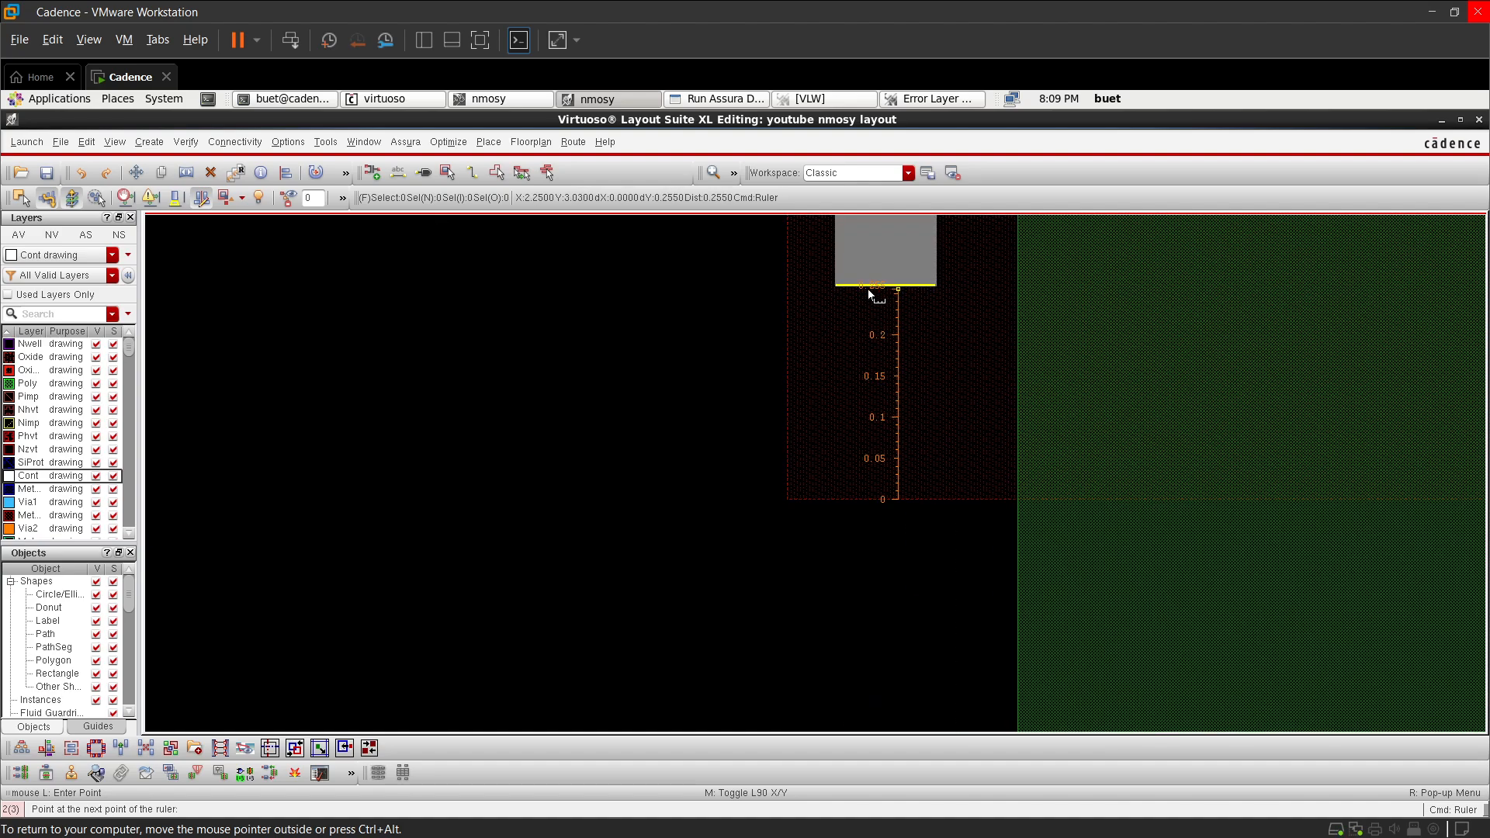
scroll(869, 293, "up", 3)
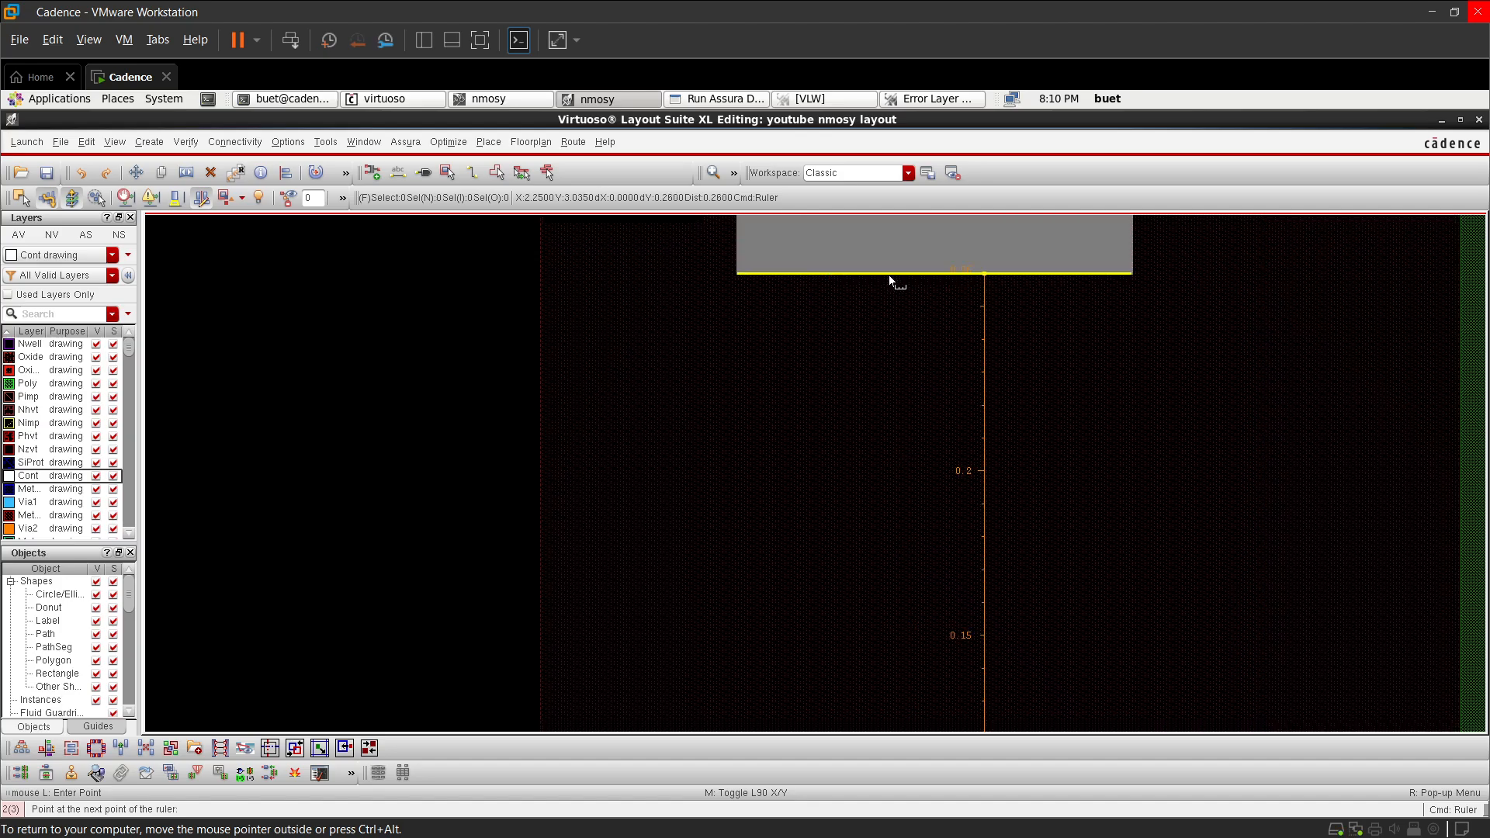
left_click(891, 280)
scroll(892, 283, "down", 6)
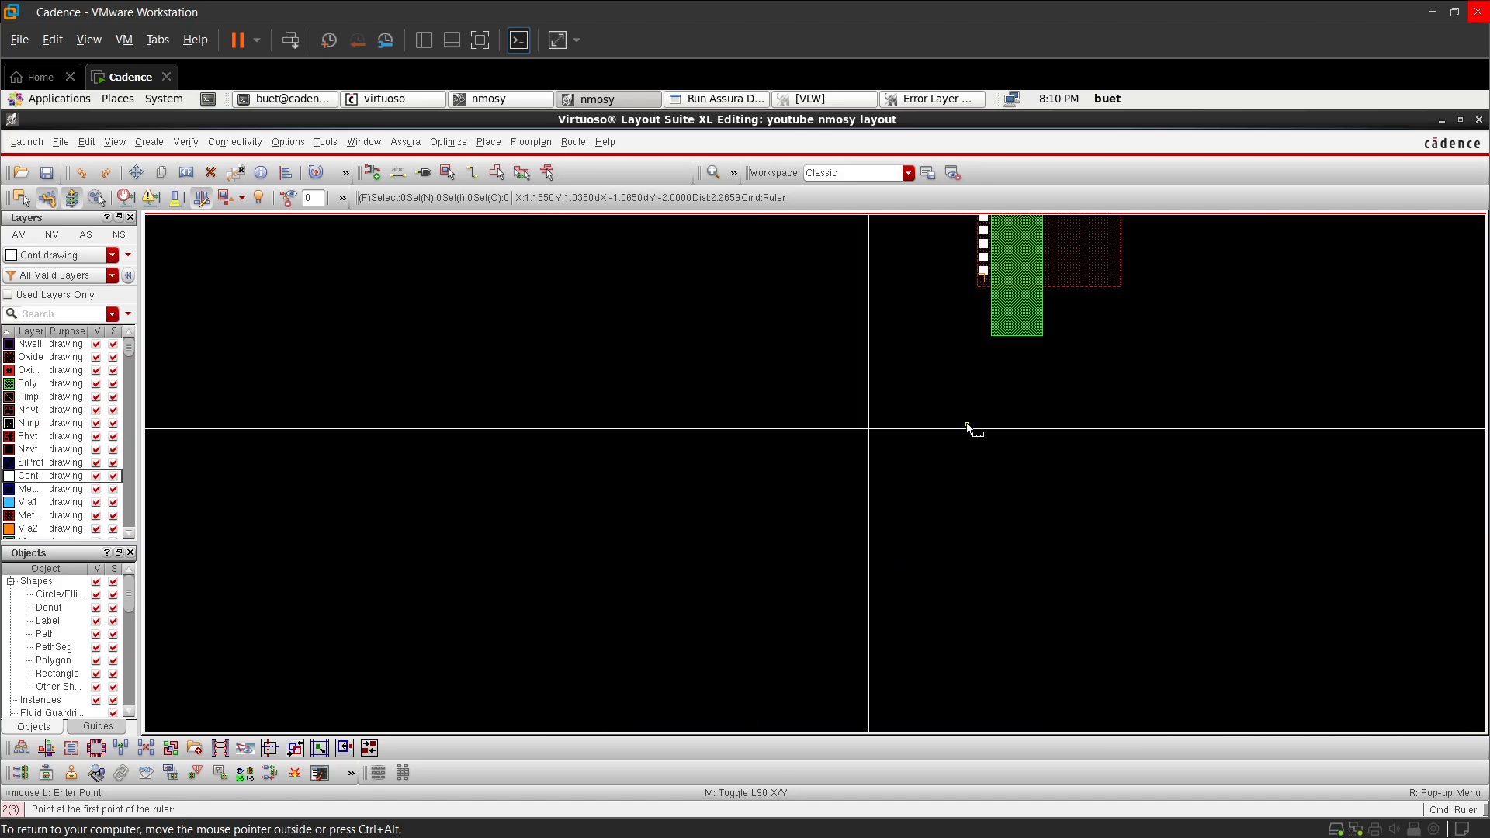
key("Escape")
- Align the top of the seven-contact column to the Oxide's upper edge with a user spacing of 0.16
key("f")
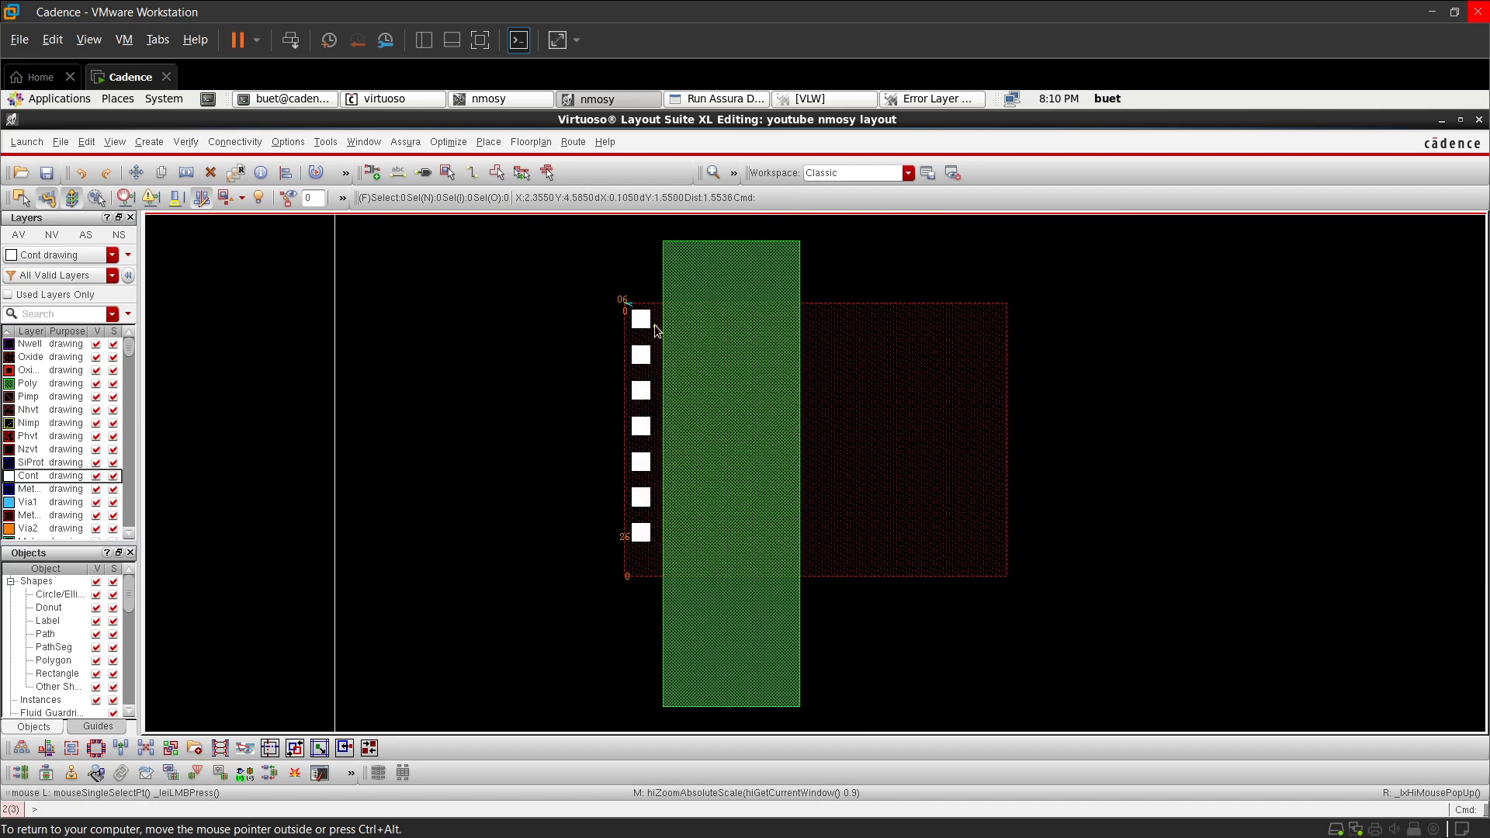
left_click_drag(617, 287, 651, 555)
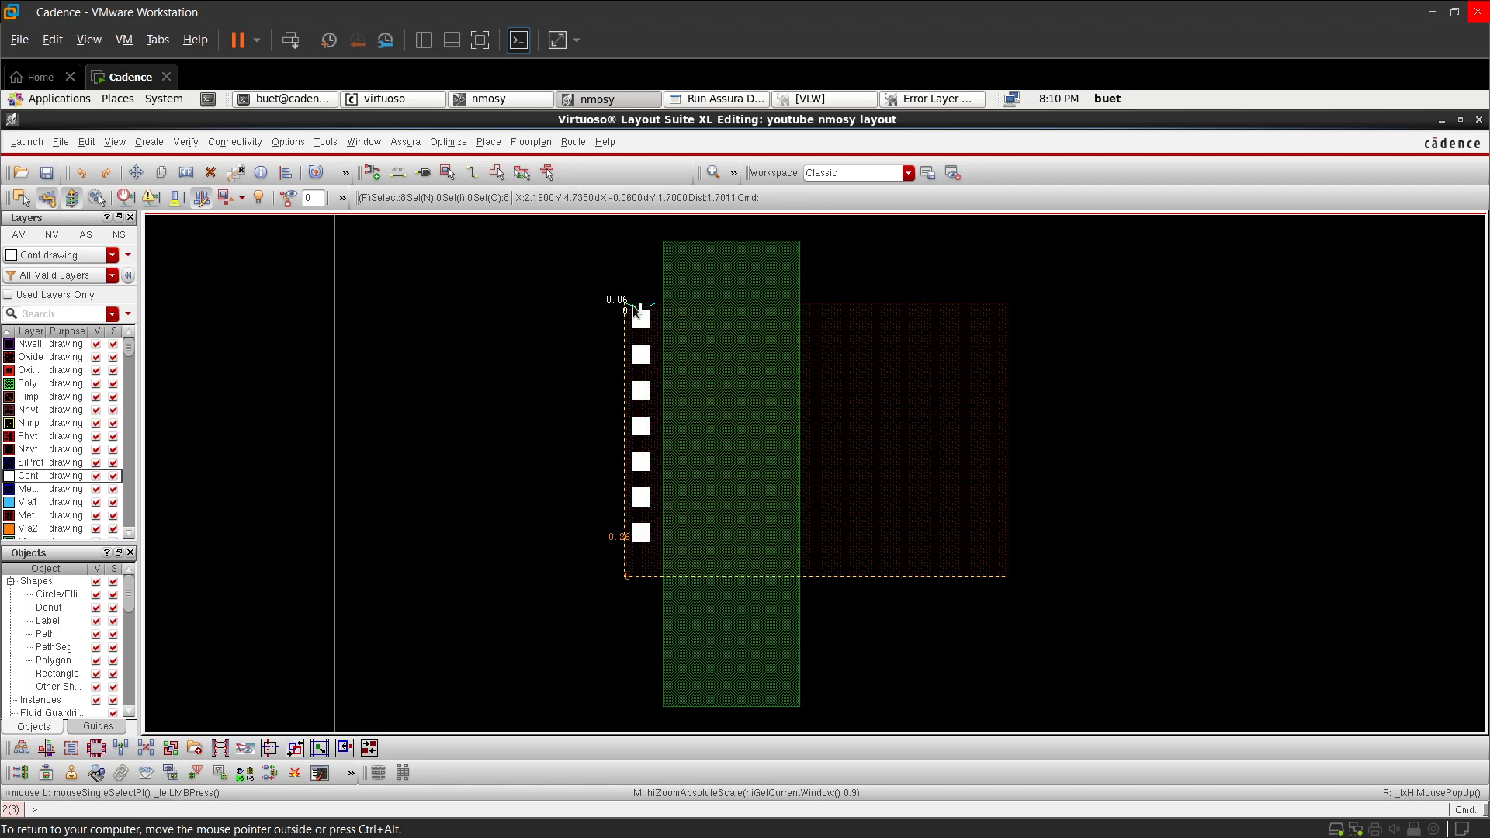
scroll(631, 305, "up", 2, "ctrl")
key("a")
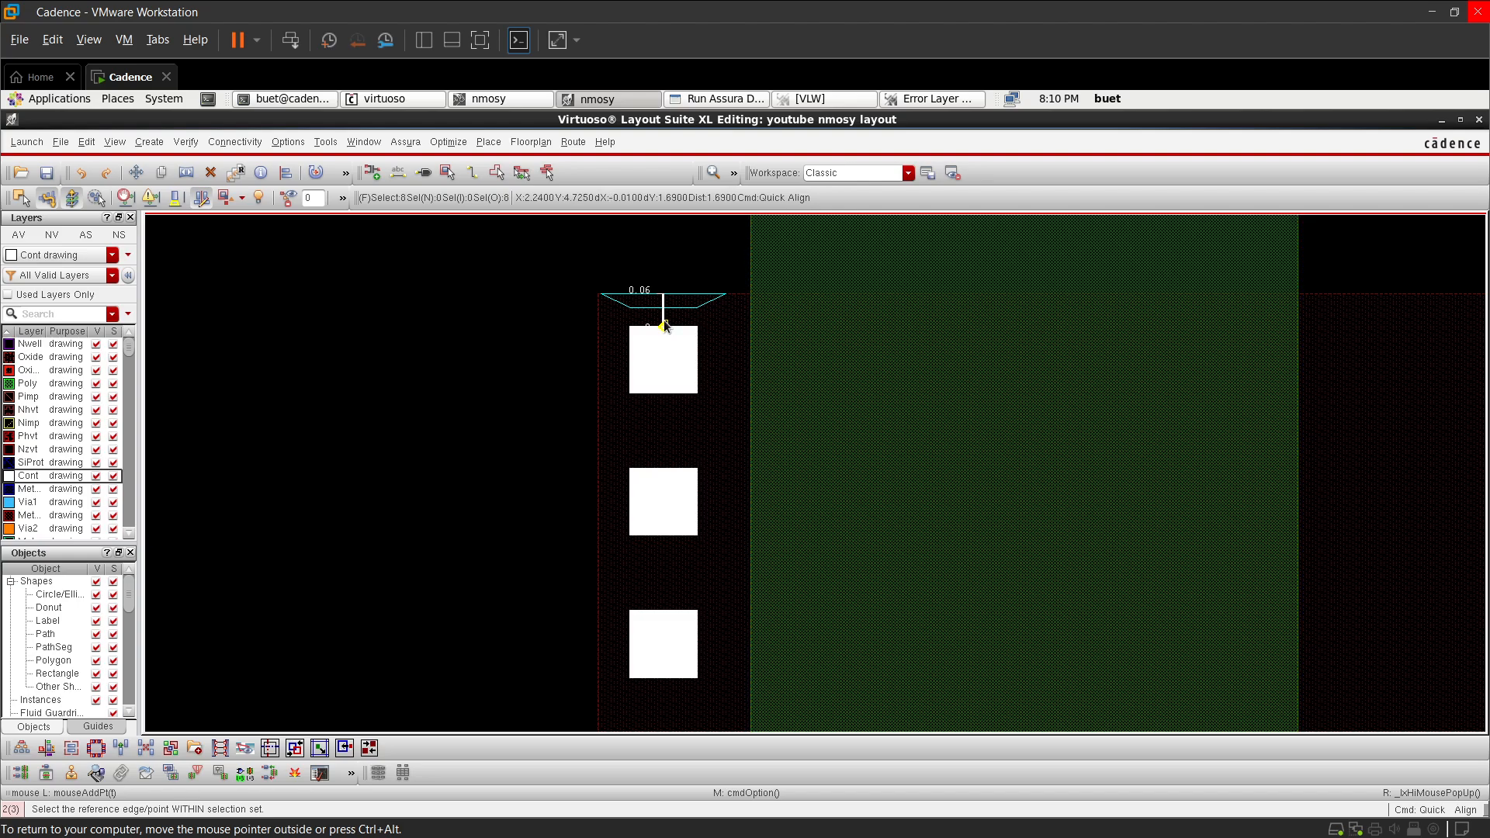
right_click(664, 320)
left_click(681, 426)
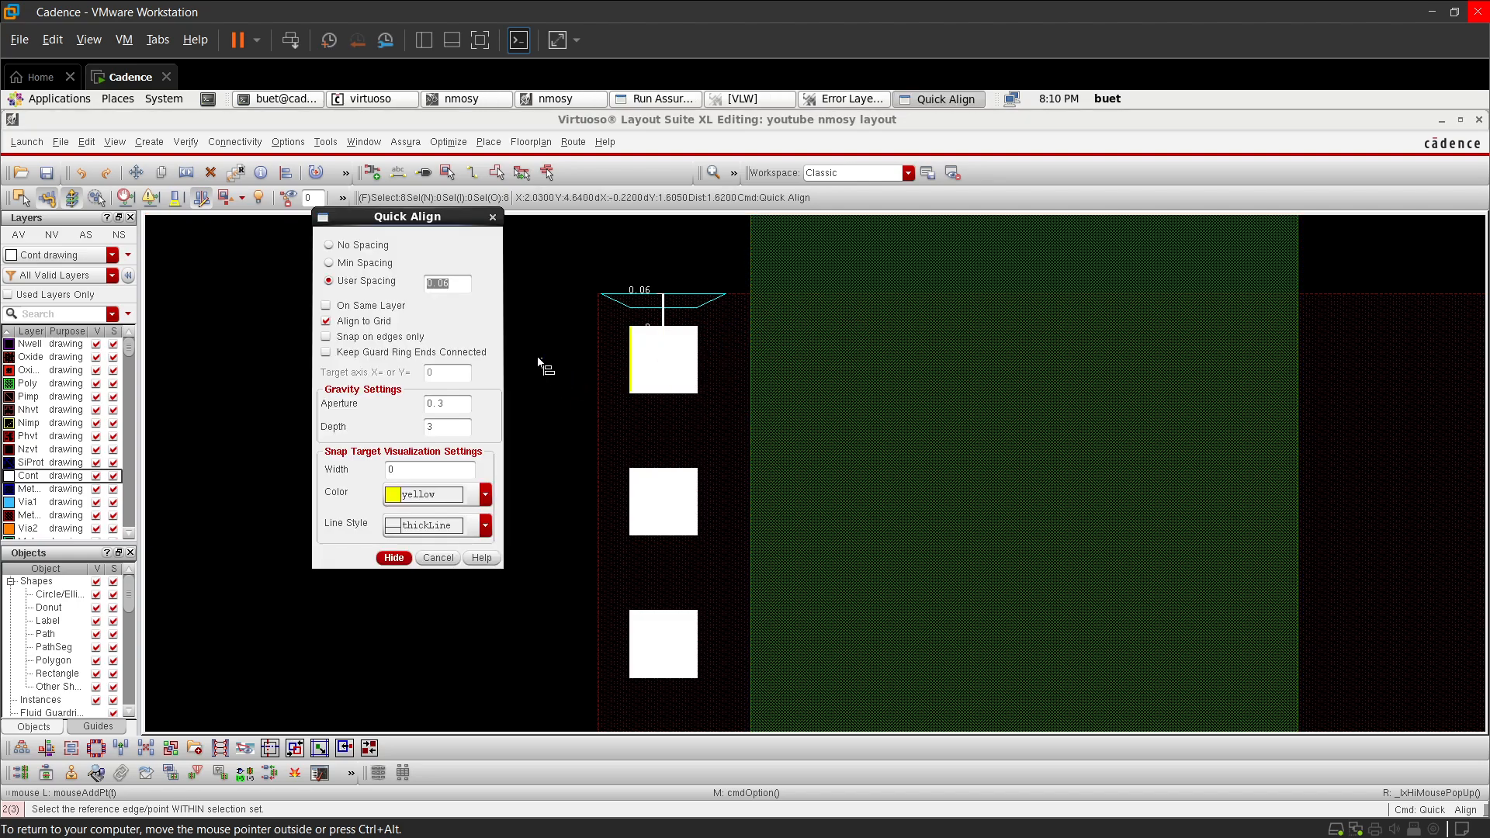
left_click(457, 283)
left_click(392, 559)
scroll(688, 289, "up", 4, "ctrl")
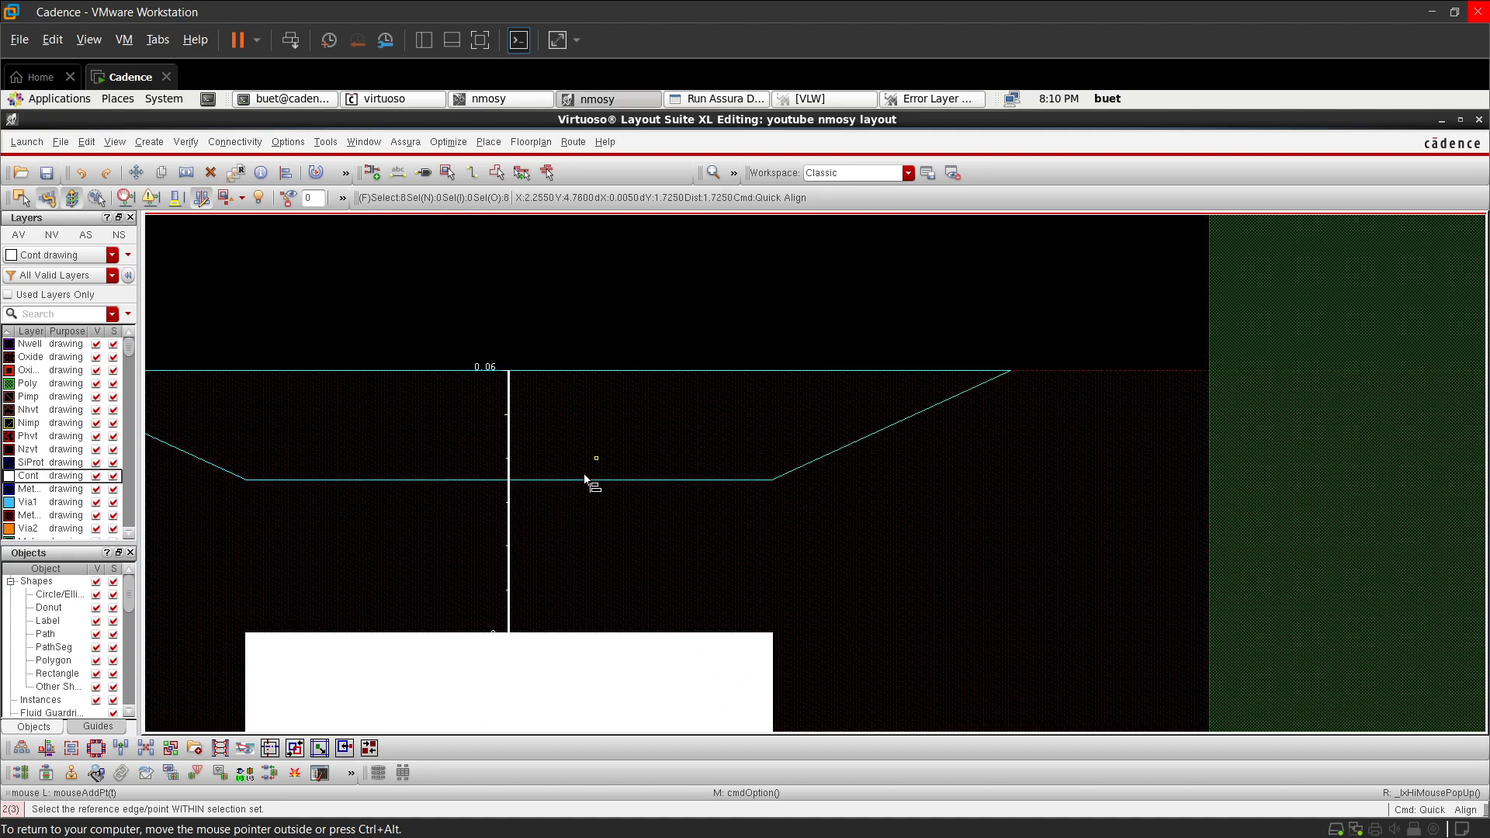
left_click(549, 630)
left_click(603, 394)
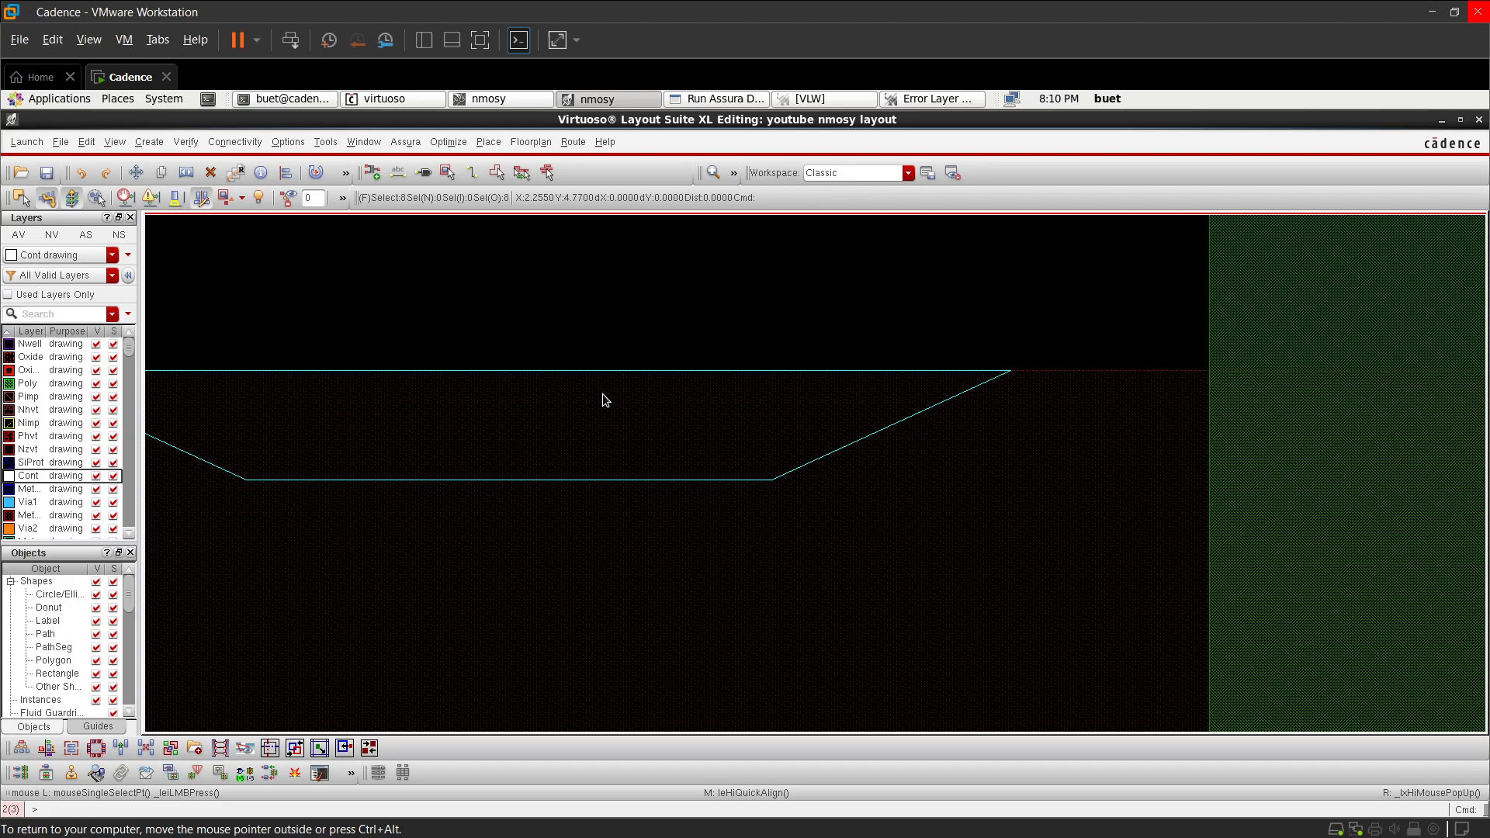
scroll(602, 393, "down", 4, "ctrl")
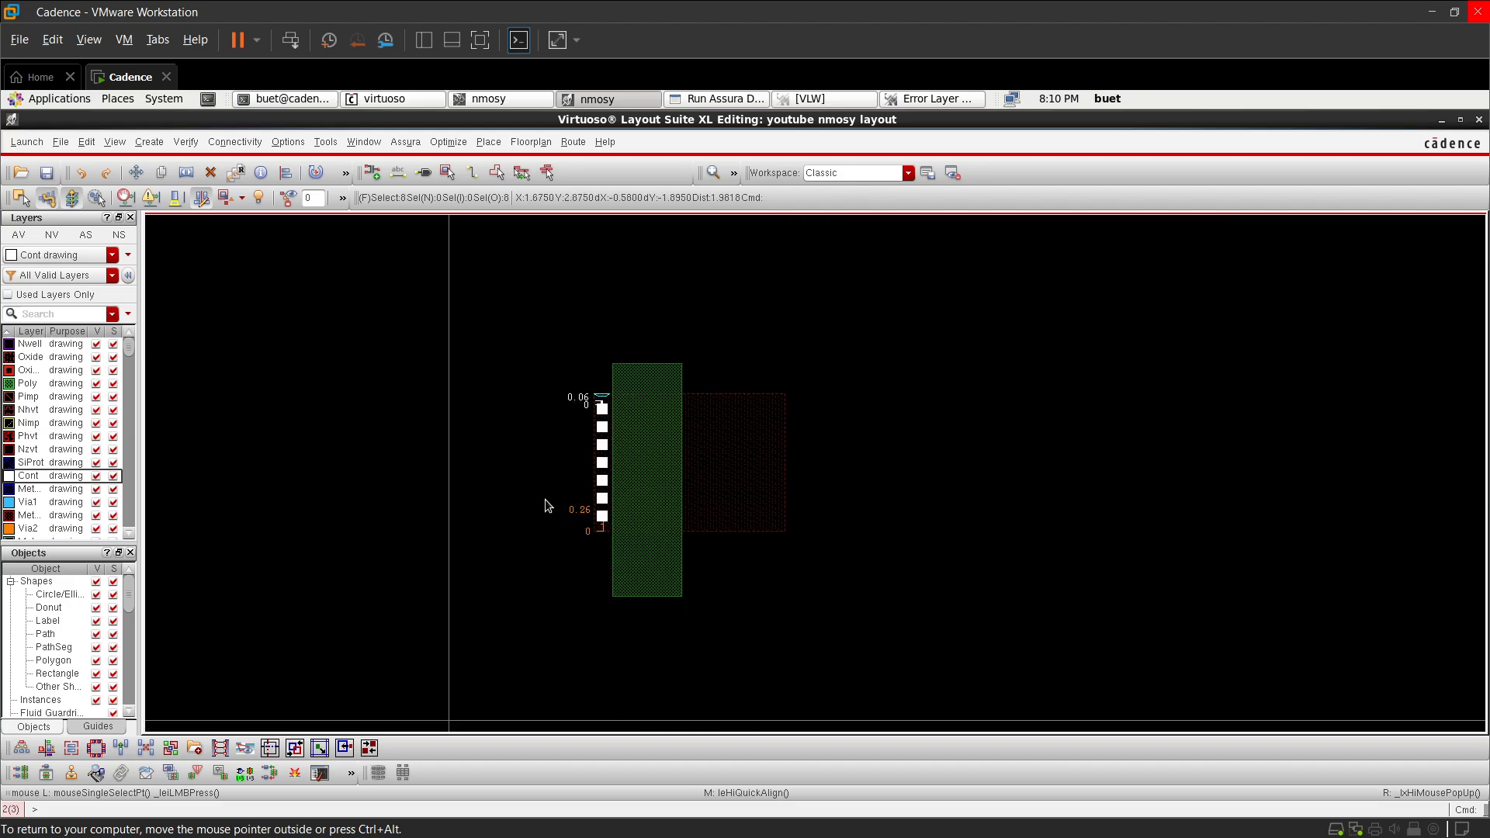
- Select the contact column and set up its copy with one row, one column and Keep Copying enabled
scroll(627, 402, "up", 4, "ctrl")
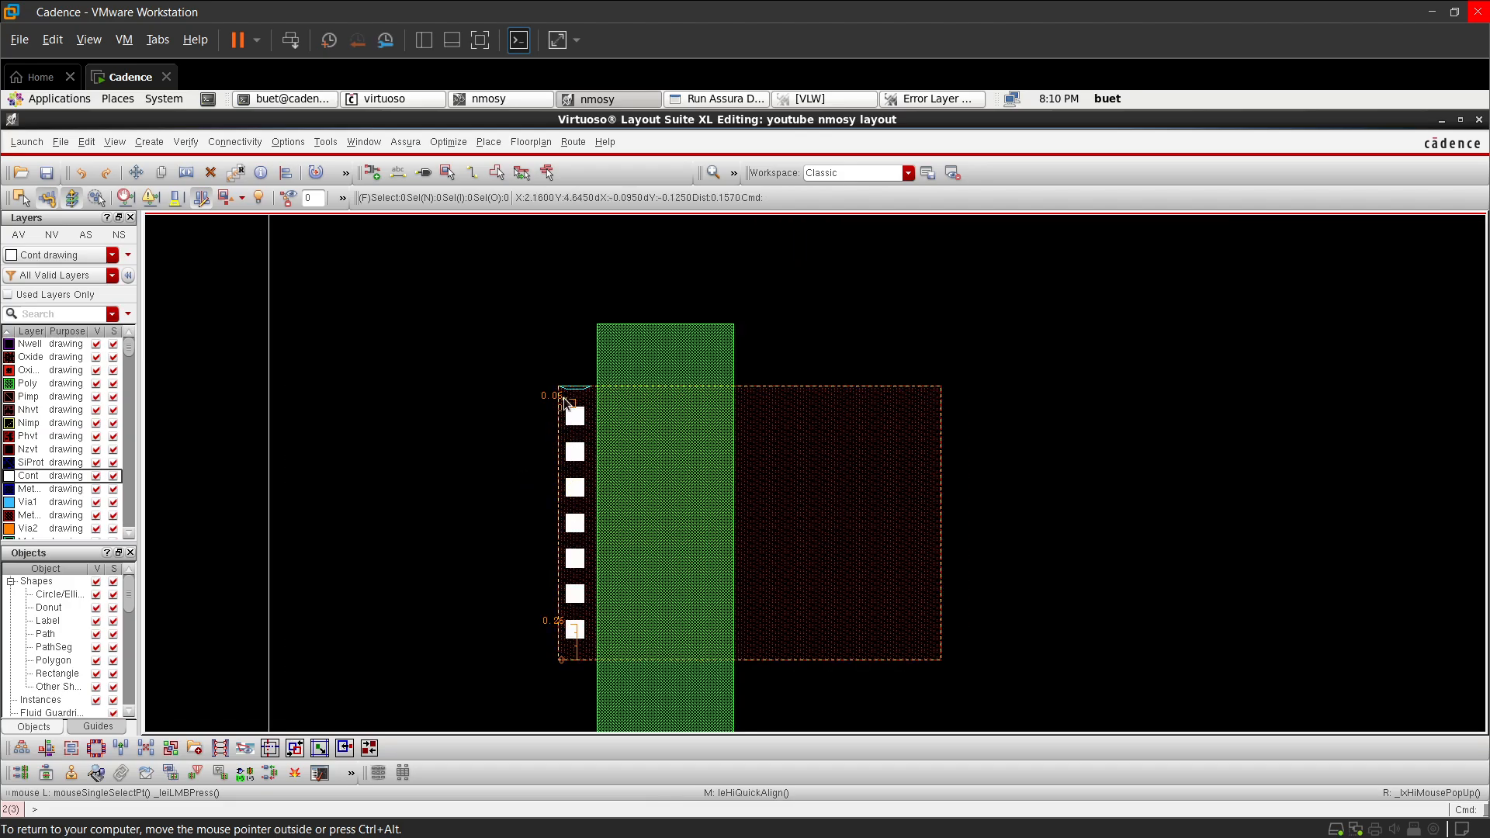
left_click_drag(557, 397, 596, 663)
scroll(602, 475, "up", 6, "ctrl")
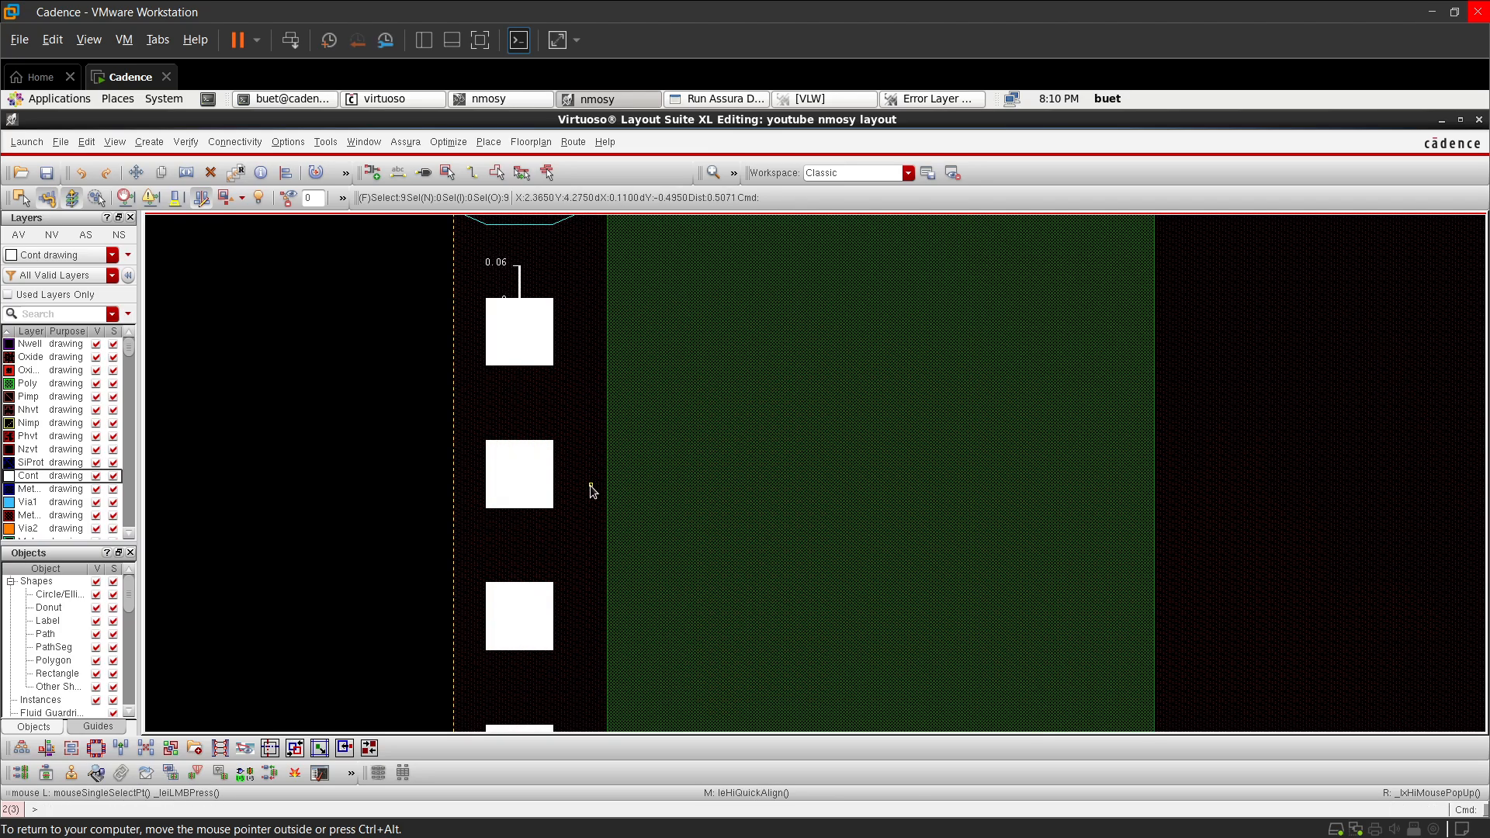
key("c")
key("F3")
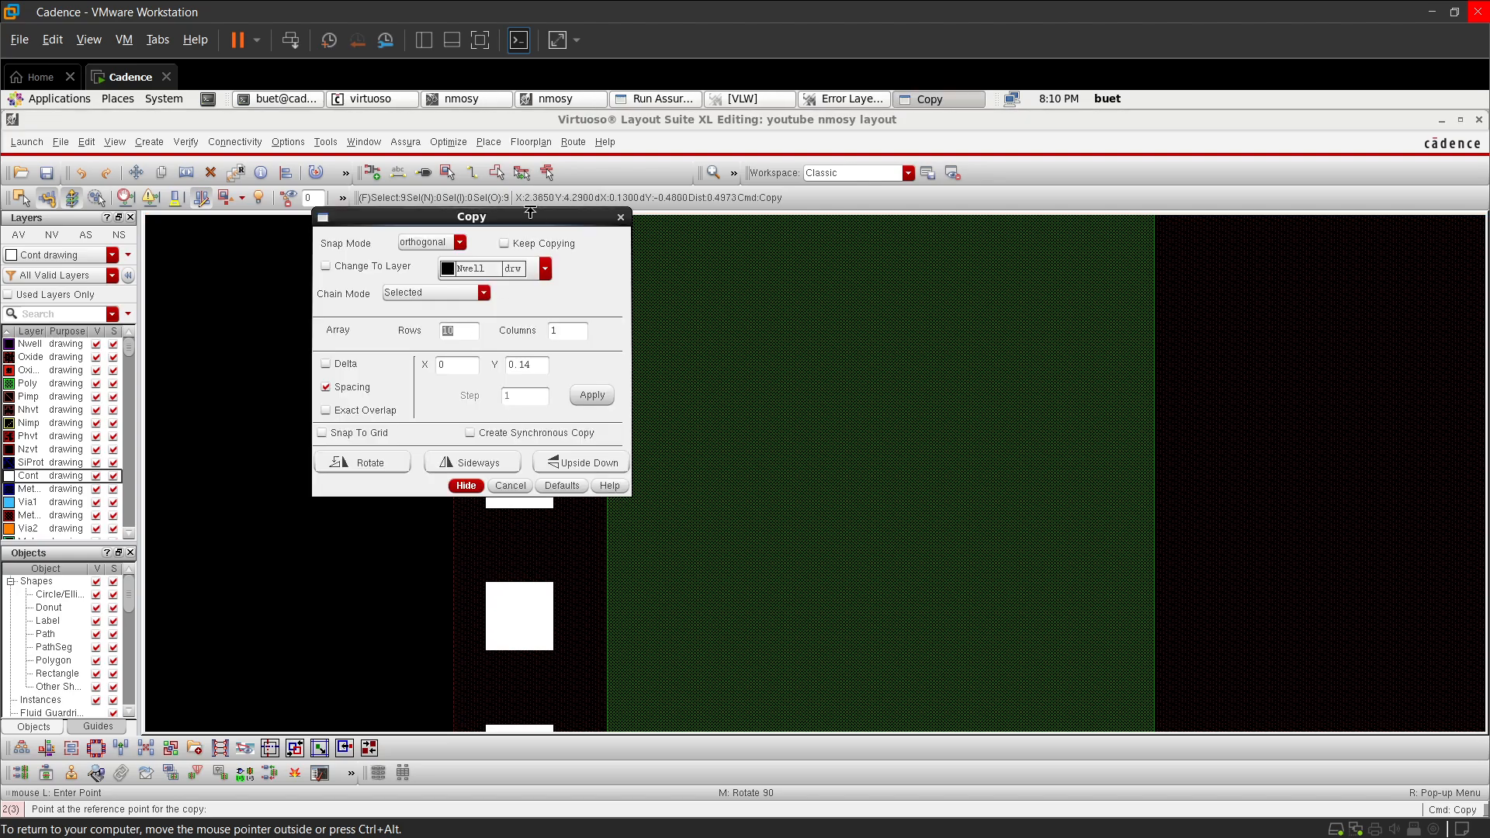
left_click(504, 245)
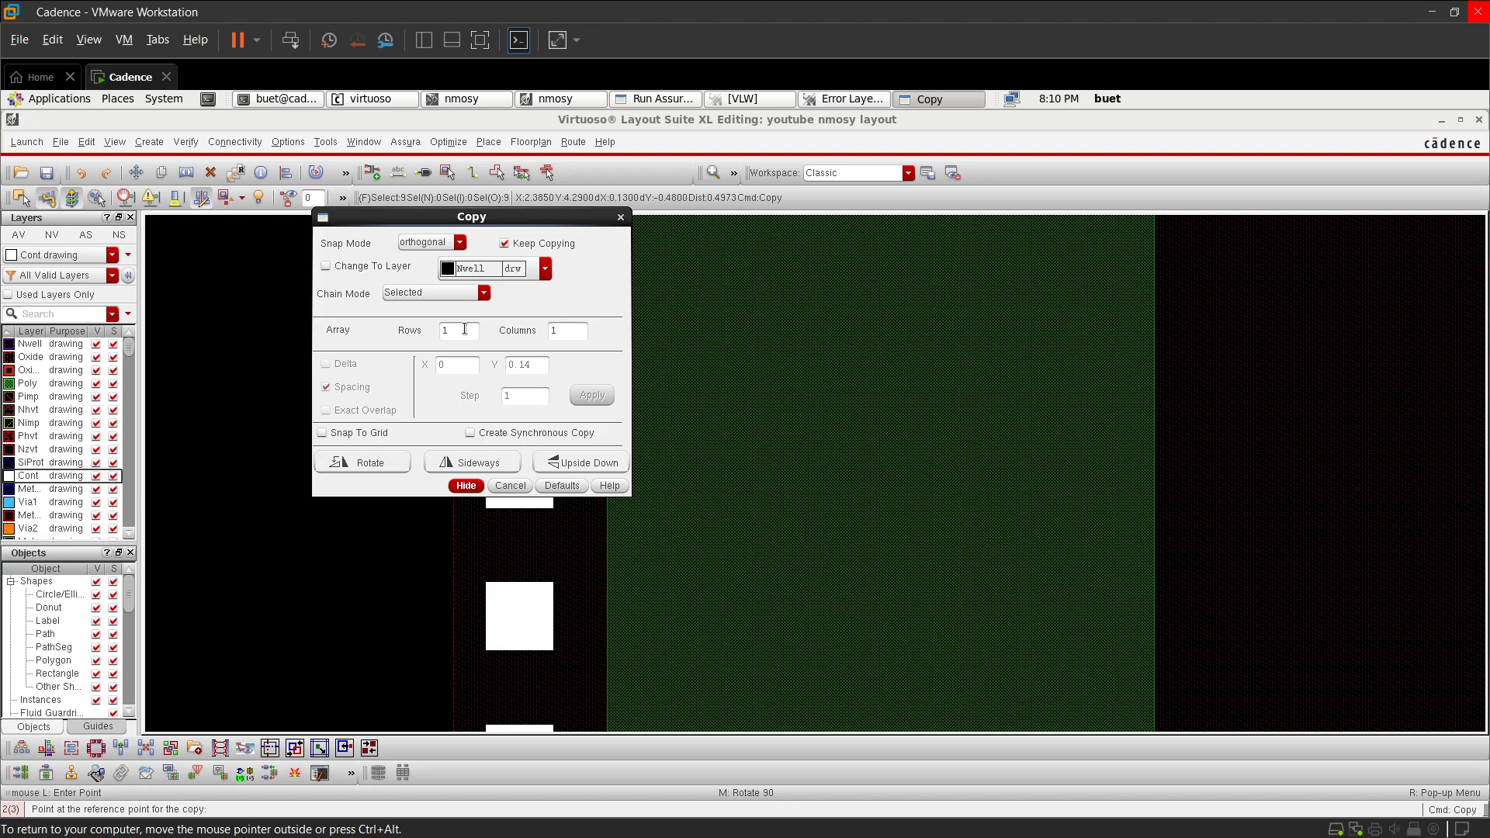
left_click(467, 487)
- Place the copied contact column inside the Oxide on the other side of the Poly, about 1.35 to the right of the original
scroll(552, 426, "down", 4, "ctrl")
scroll(553, 425, "up", 2, "ctrl")
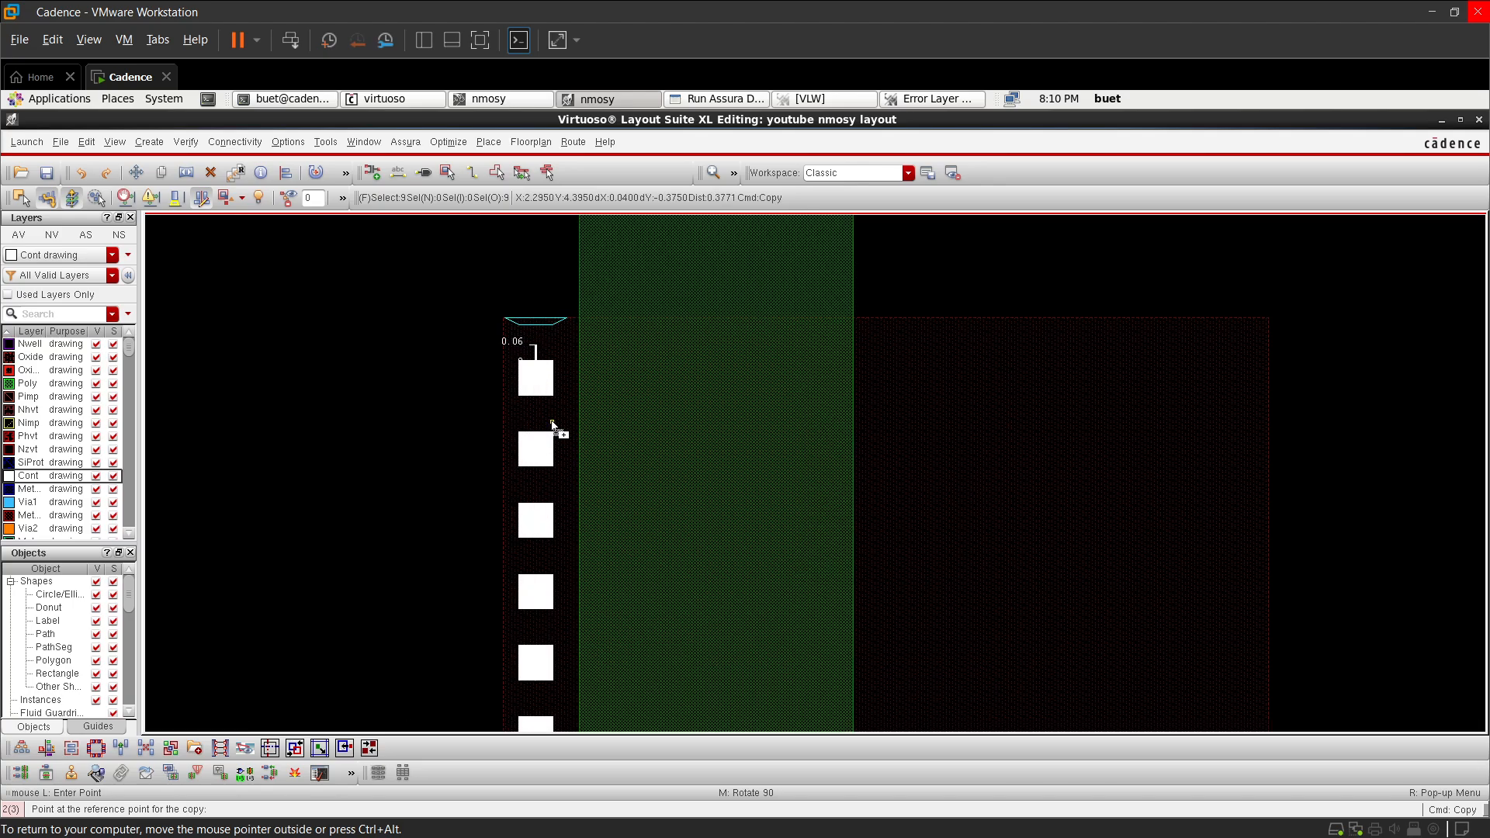
scroll(553, 425, "up", 1, "ctrl")
scroll(486, 333, "up", 2, "ctrl")
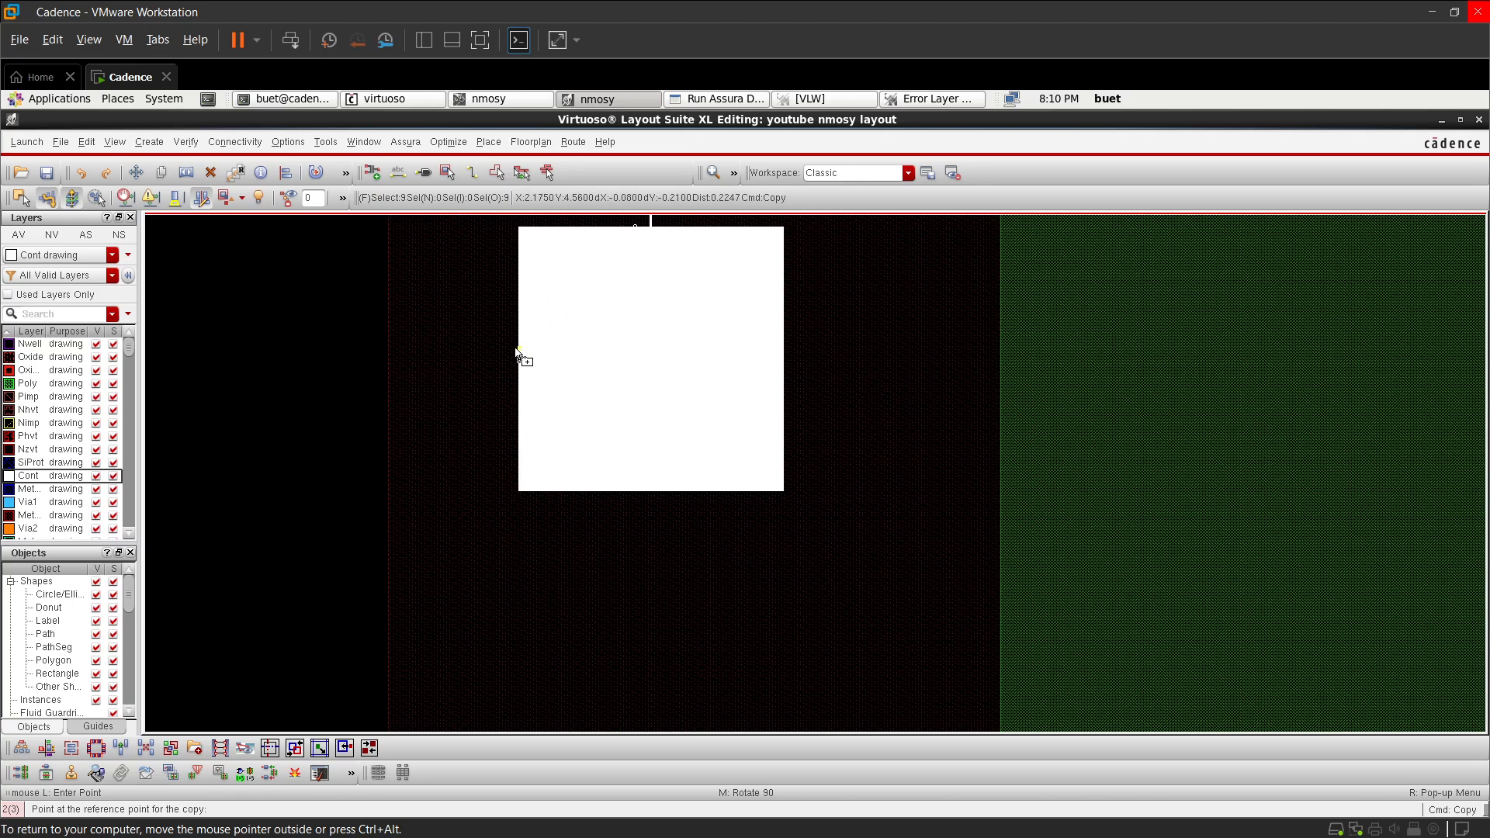
left_click(519, 491)
scroll(981, 494, "down", 5, "ctrl")
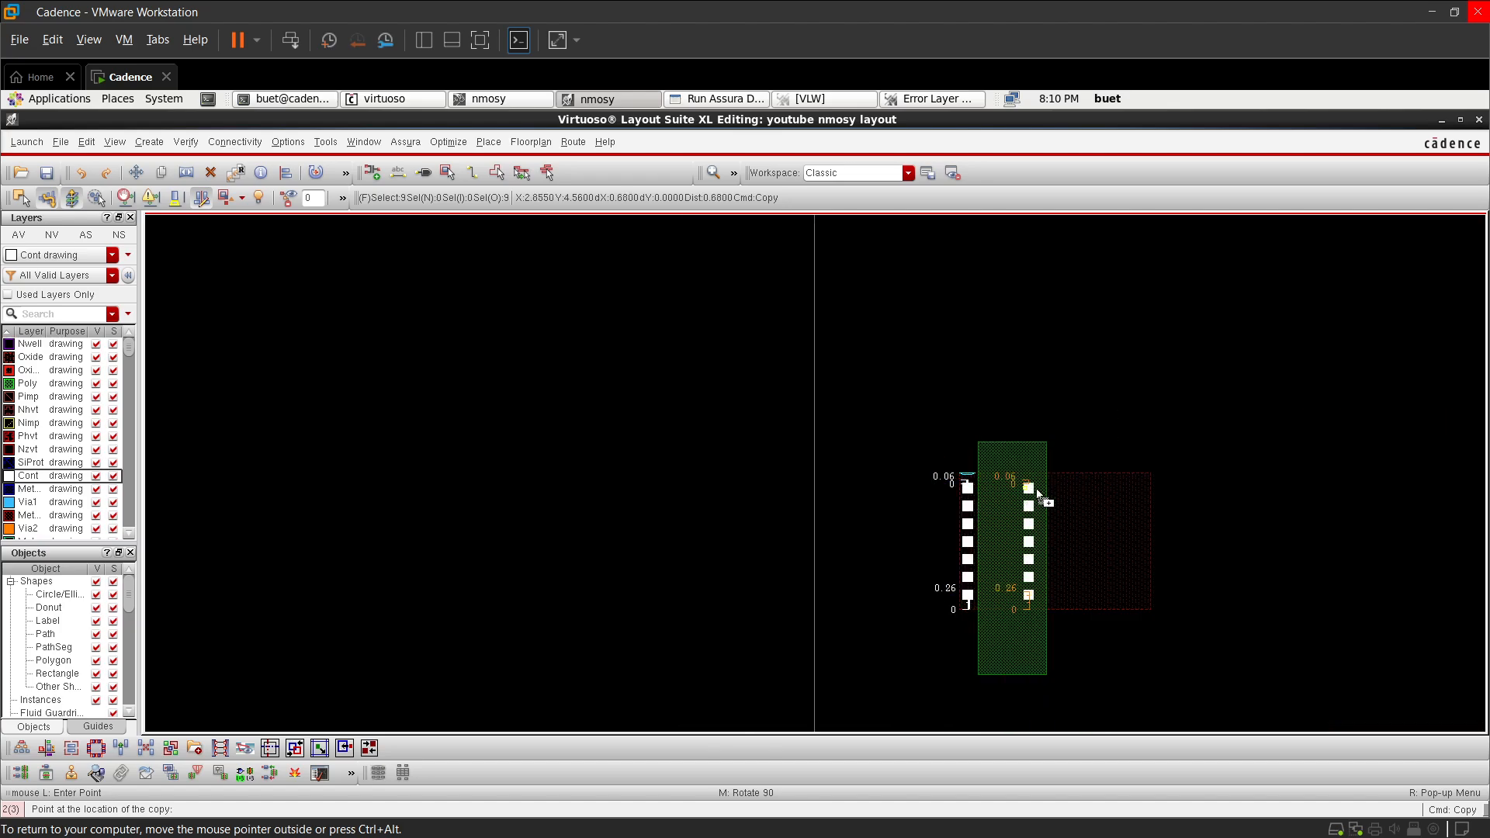
scroll(1070, 495, "up", 3, "ctrl")
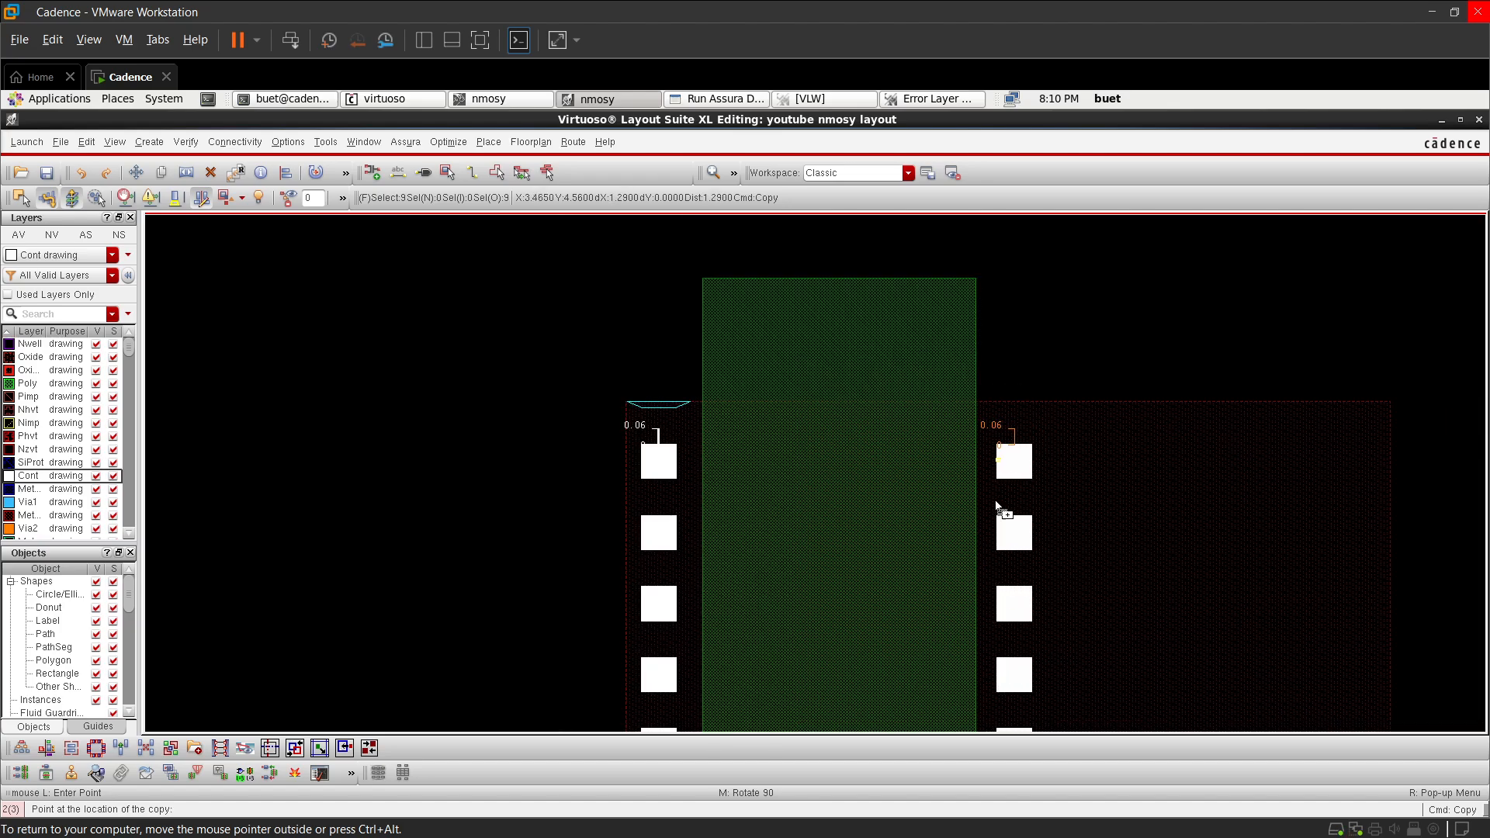
left_click(1012, 503)
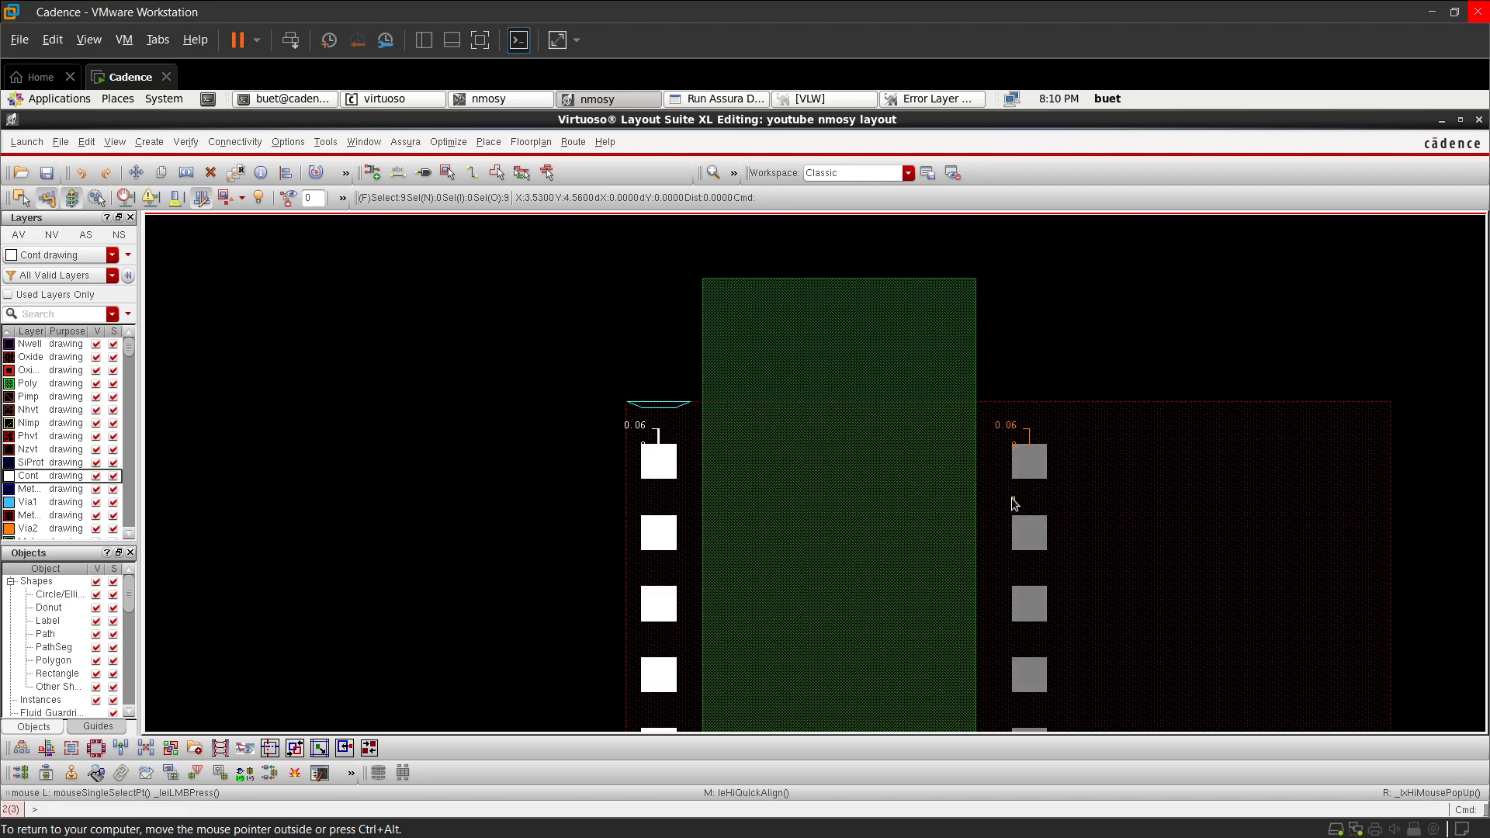
scroll(1074, 469, "down", 3, "ctrl")
left_click(1100, 654)
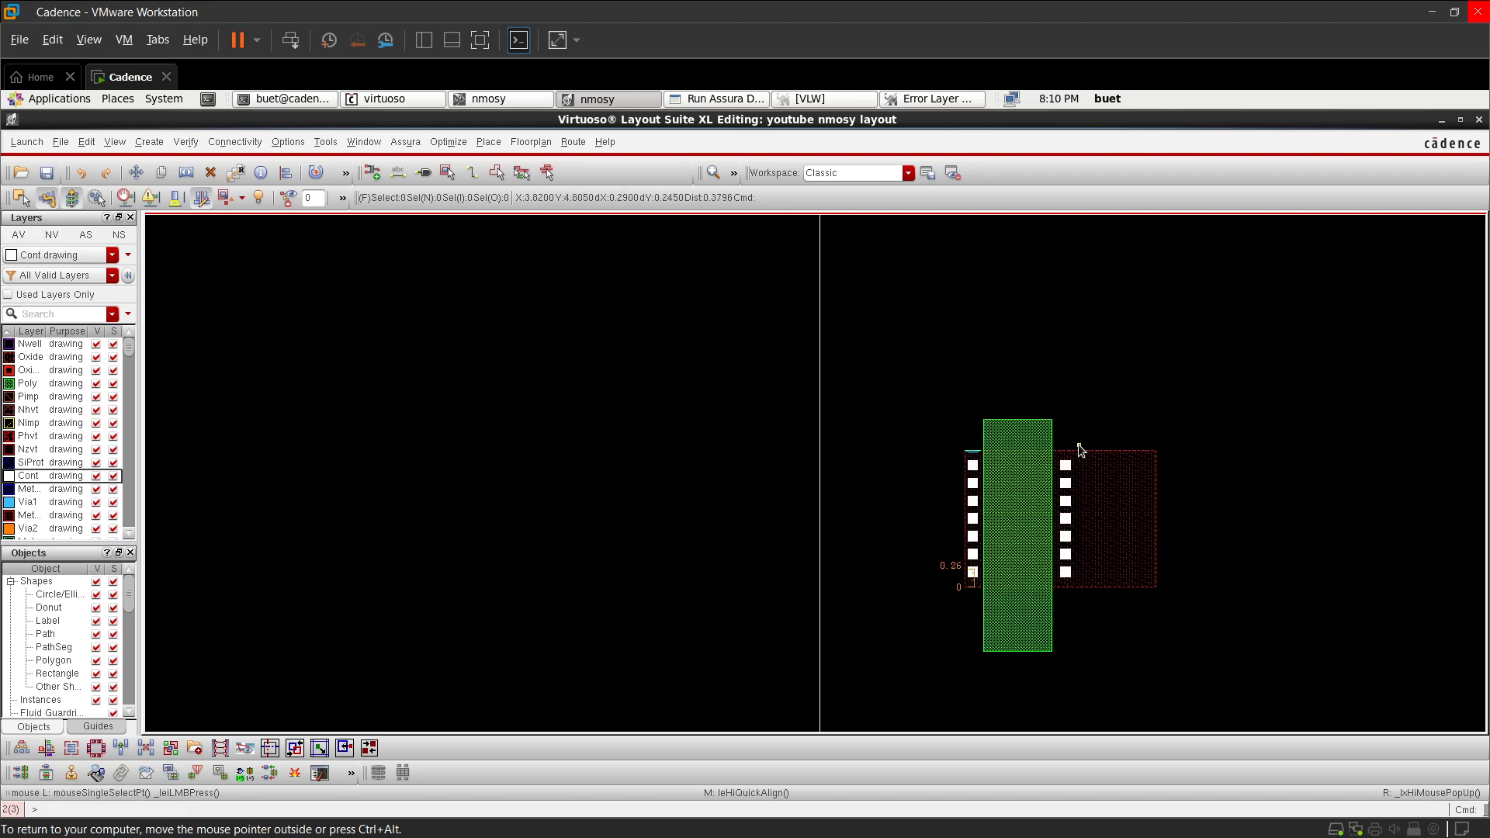
- Align the left edge of the copied contact column to the Poly's right edge using Quick Align with user spacing
scroll(1078, 444, "up", 2, "ctrl")
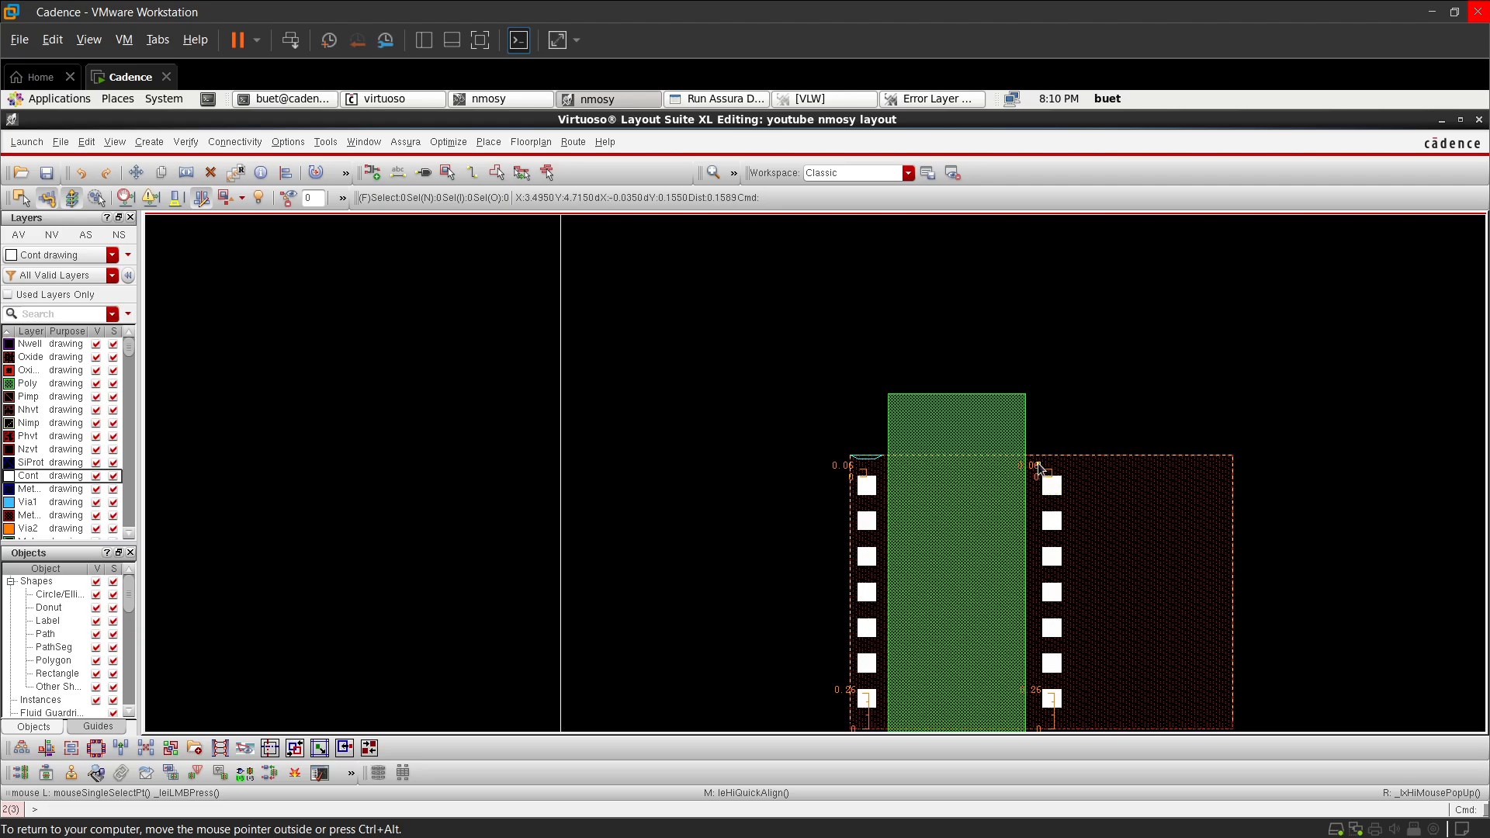
left_click_drag(1035, 475, 1093, 724)
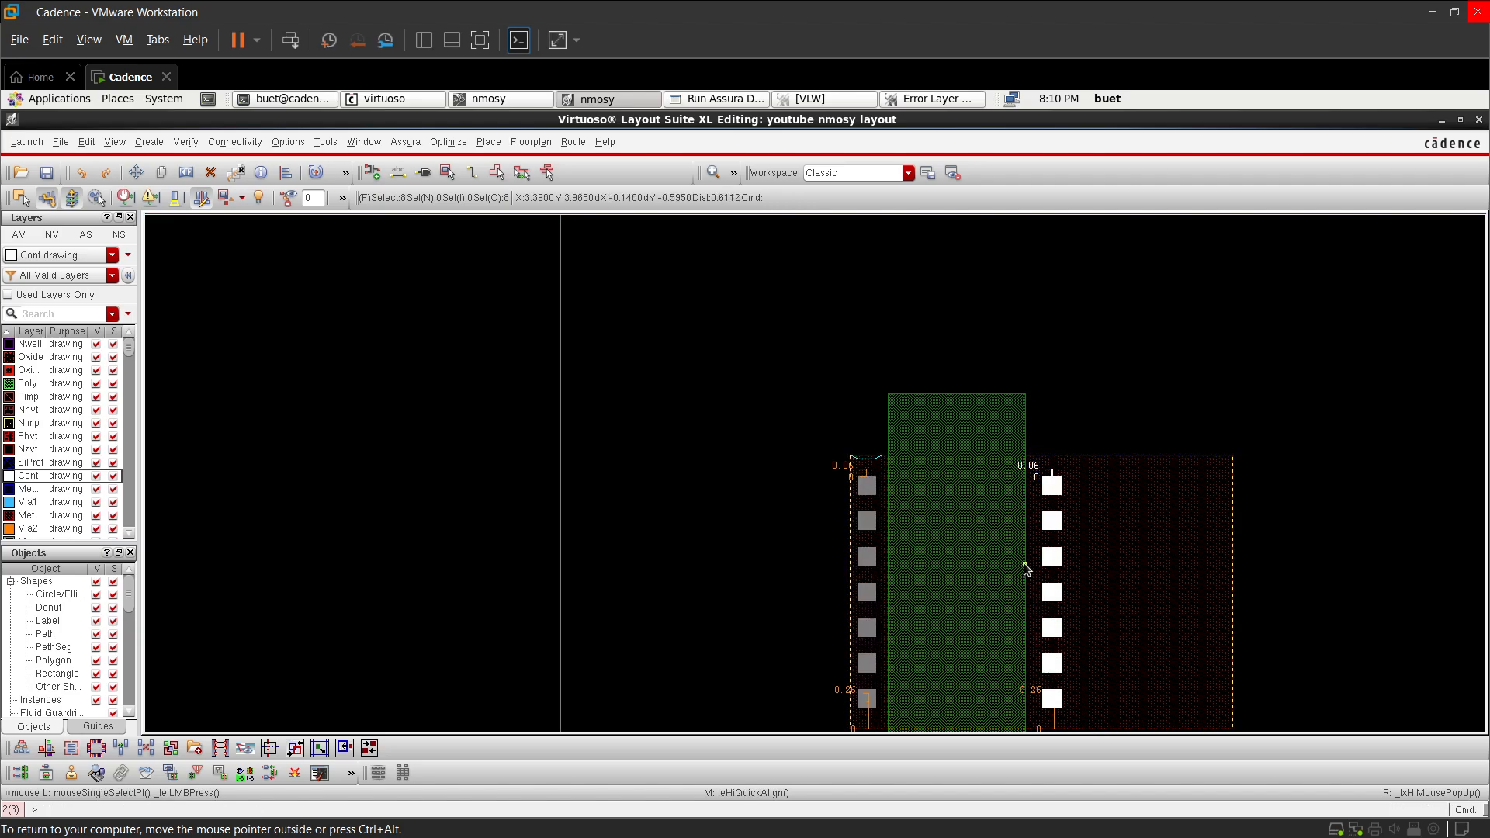
scroll(1023, 563, "up", 1)
key("a")
right_click(1103, 510)
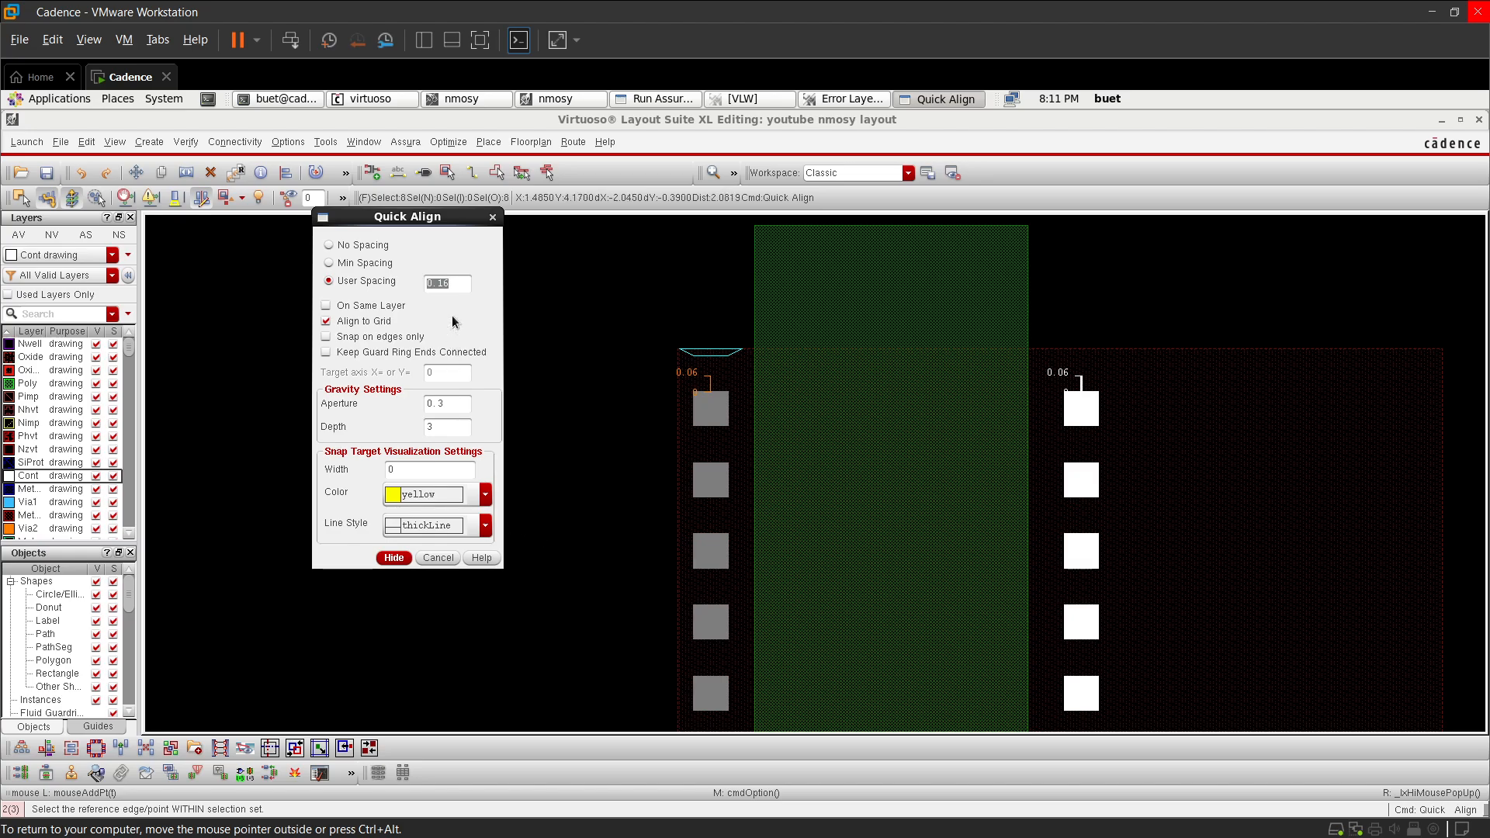
left_click(453, 281)
left_click(411, 559)
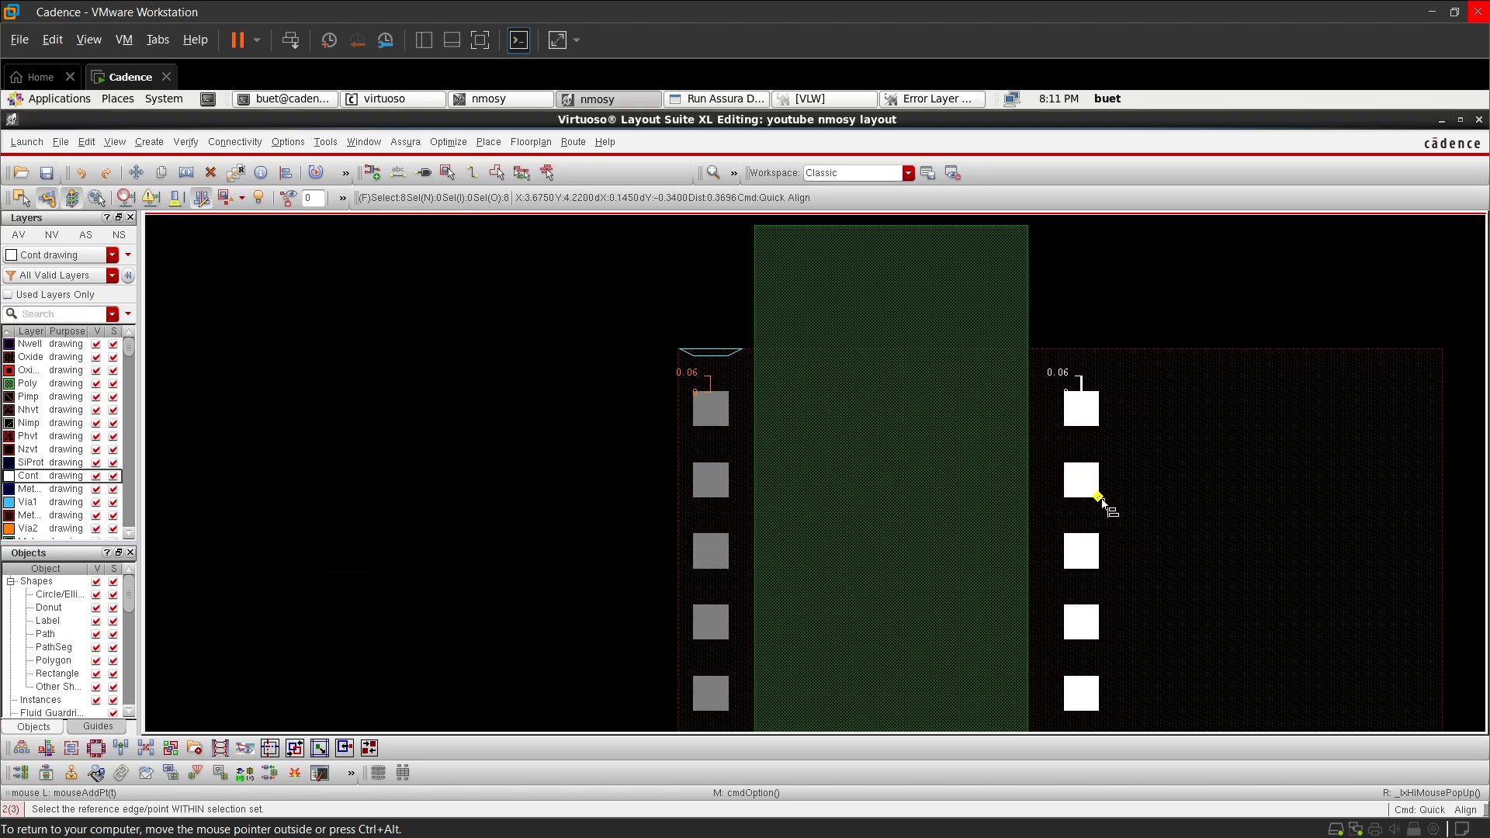
scroll(1084, 501, "up", 2, "ctrl")
left_click(1002, 431)
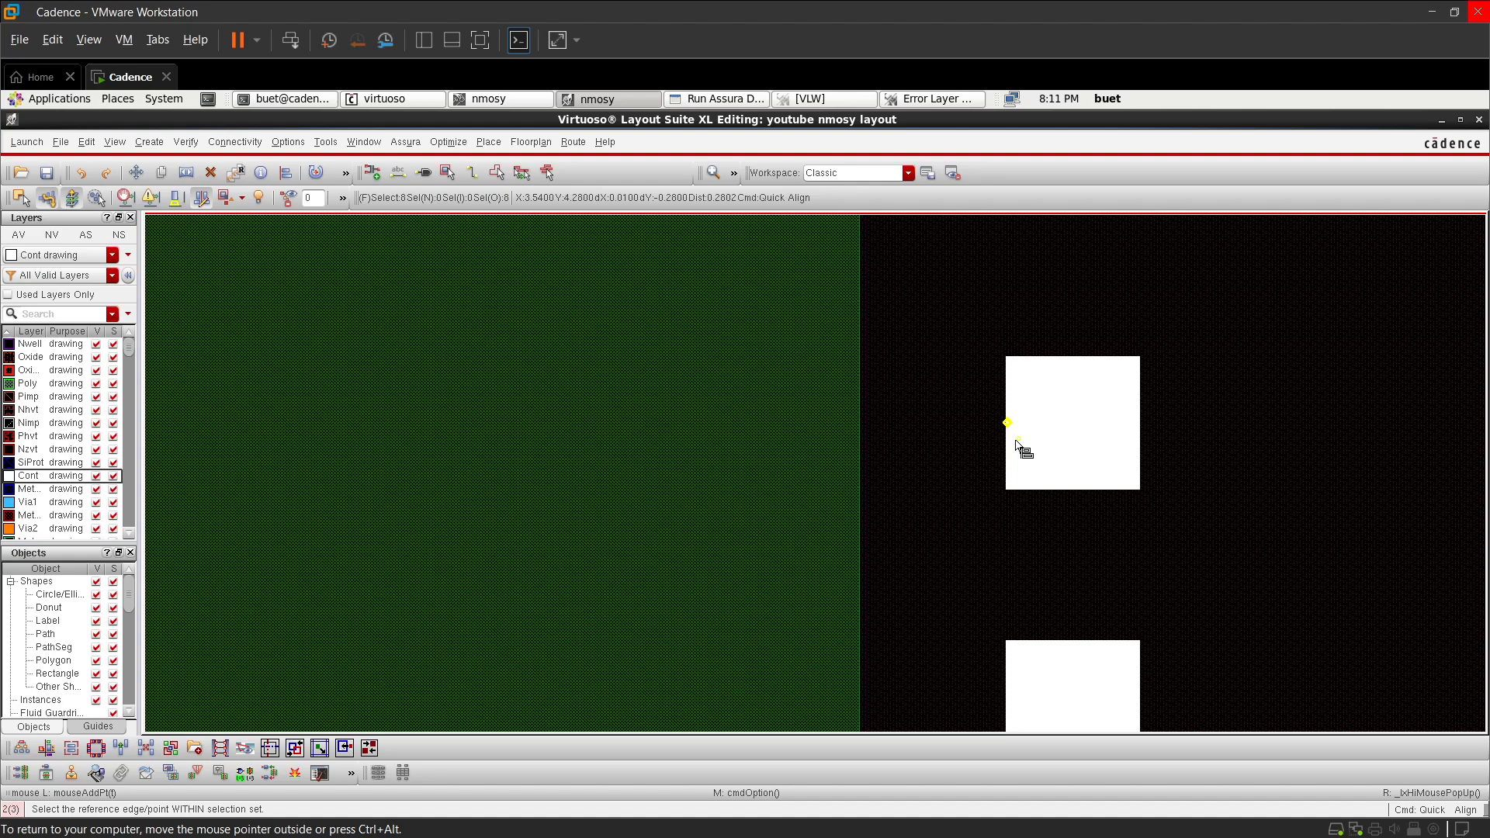
left_click(888, 462)
scroll(887, 462, "down", 2, "ctrl")
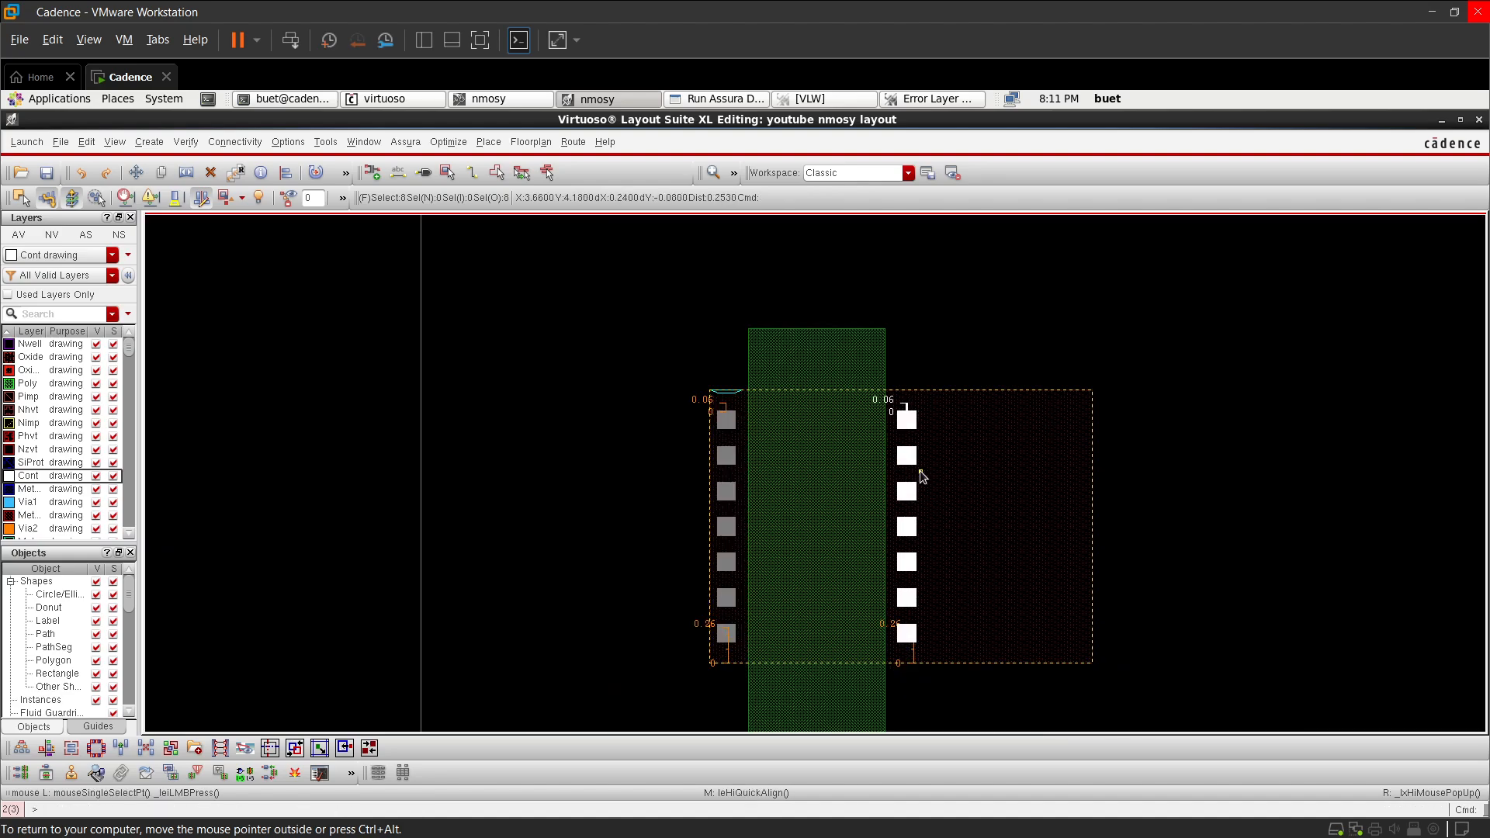
left_click(1112, 506)
- Align the Oxide's outer edge to the outer edge of the copied contact column using Quick Align with a user spacing of 0.06
key("a")
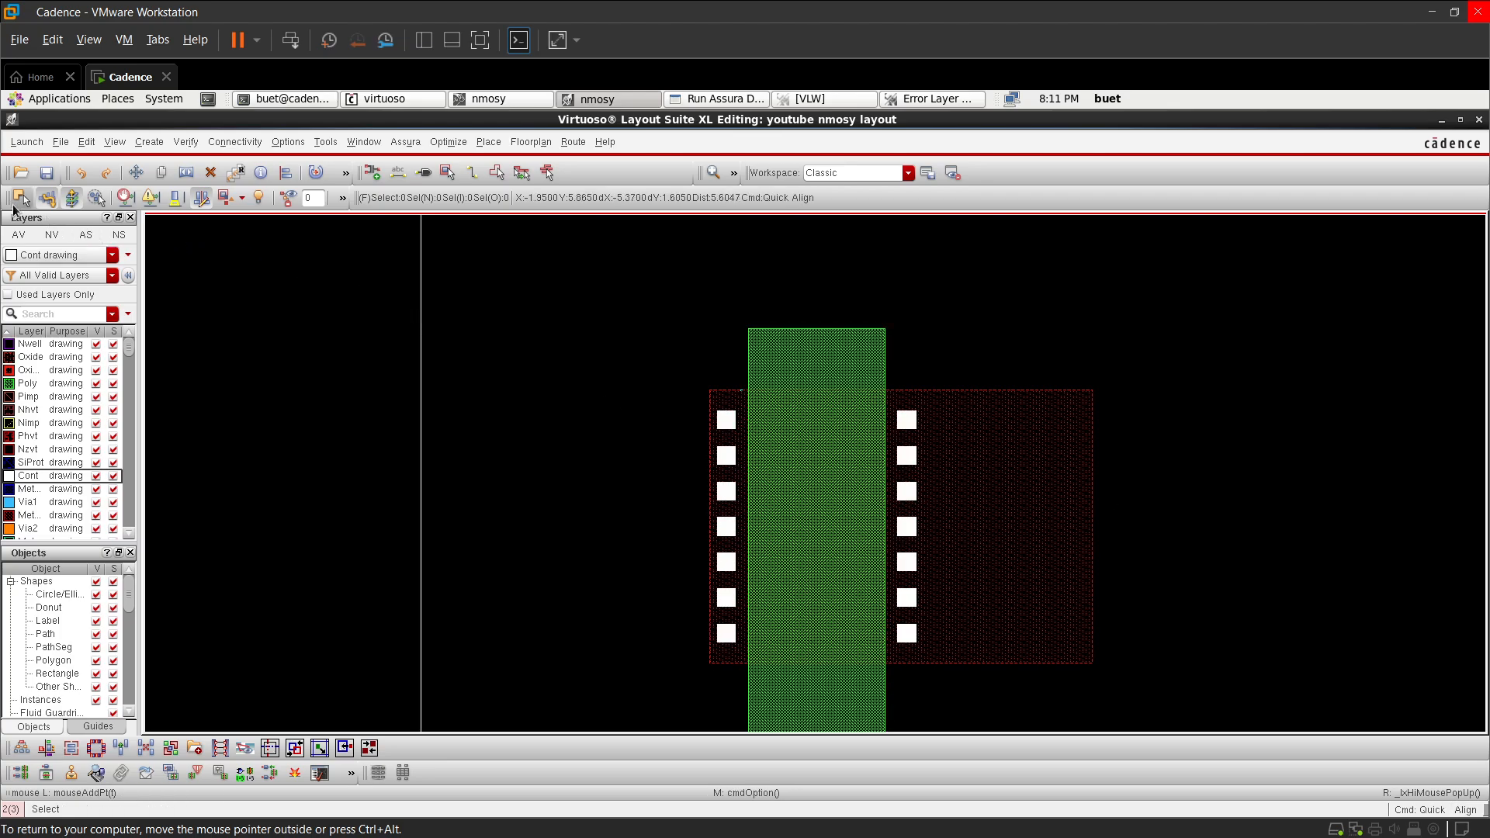
left_click(20, 198)
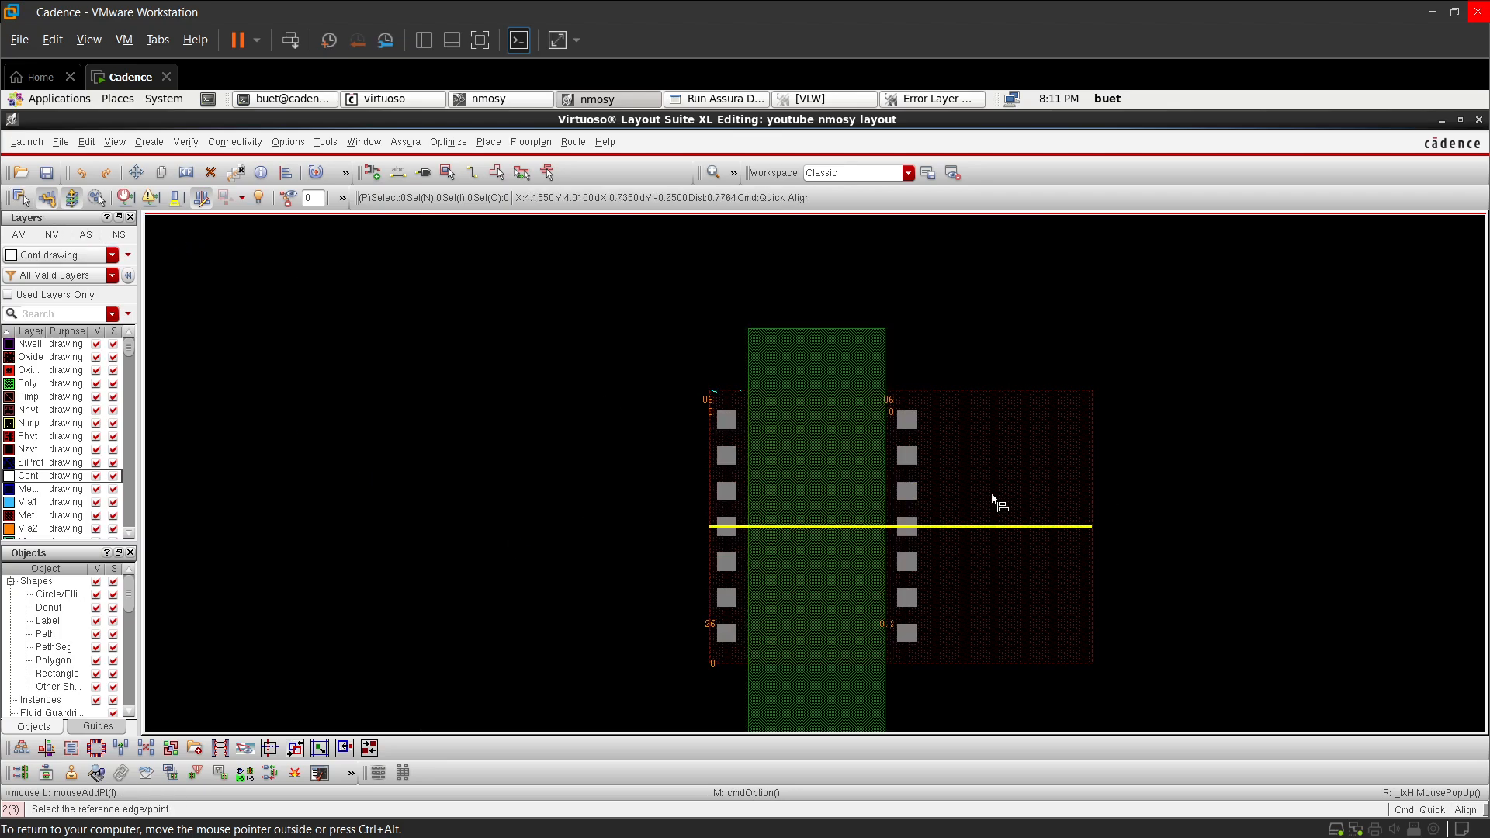
left_click(1061, 482)
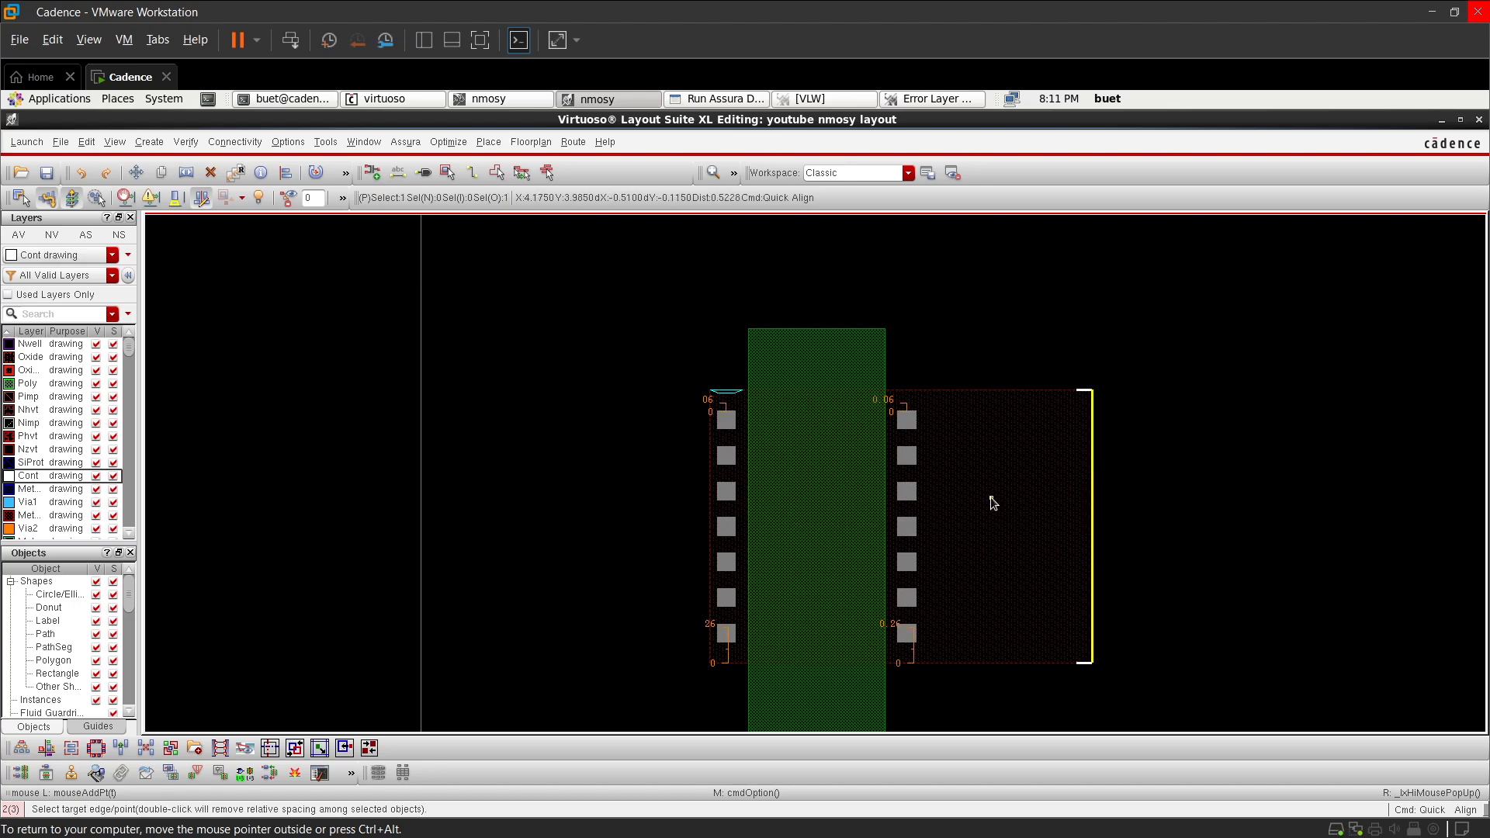
right_click(993, 503)
left_click(1017, 605)
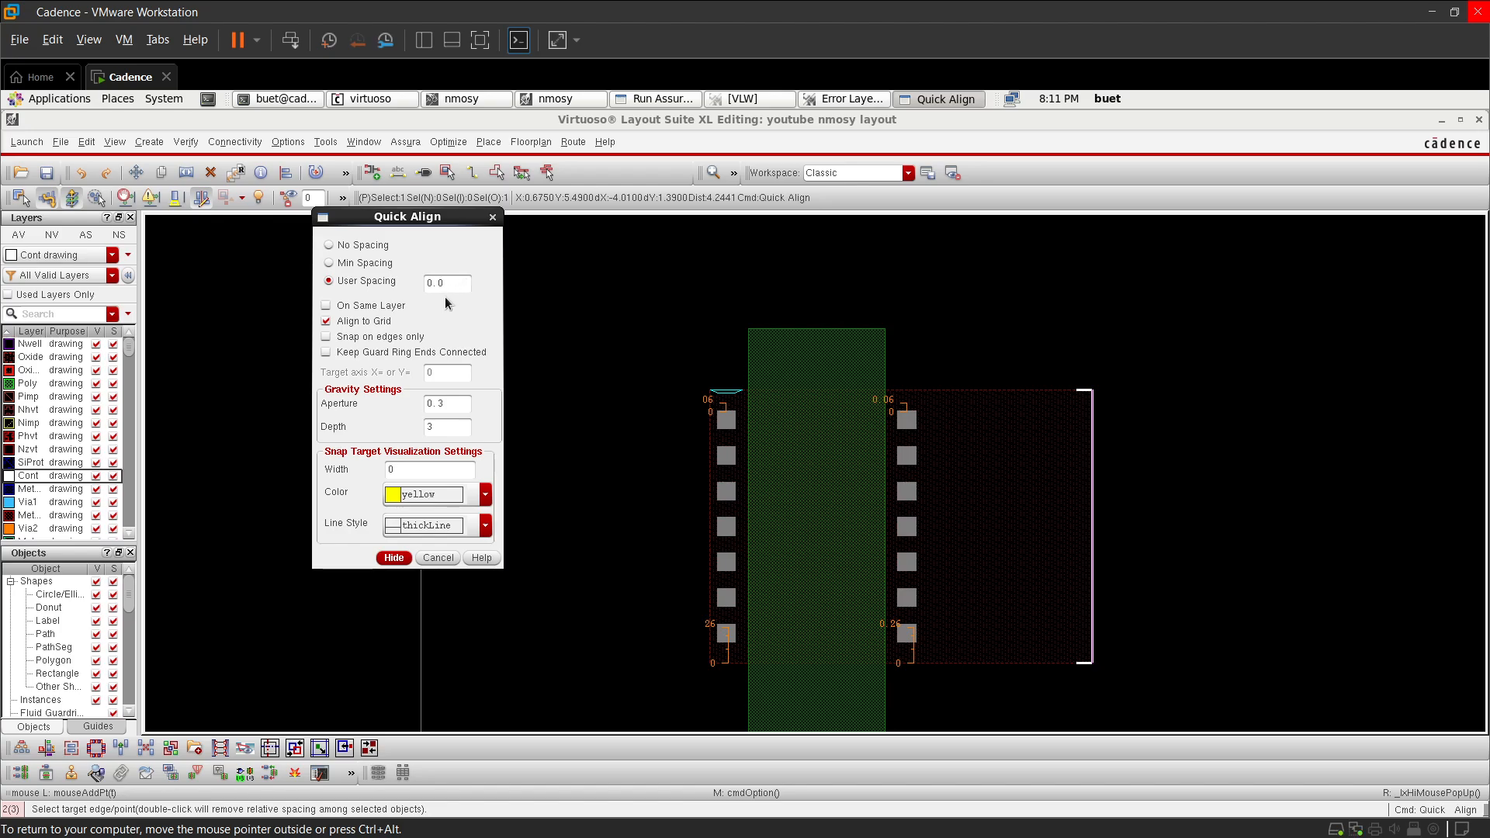
type("6")
left_click(384, 558)
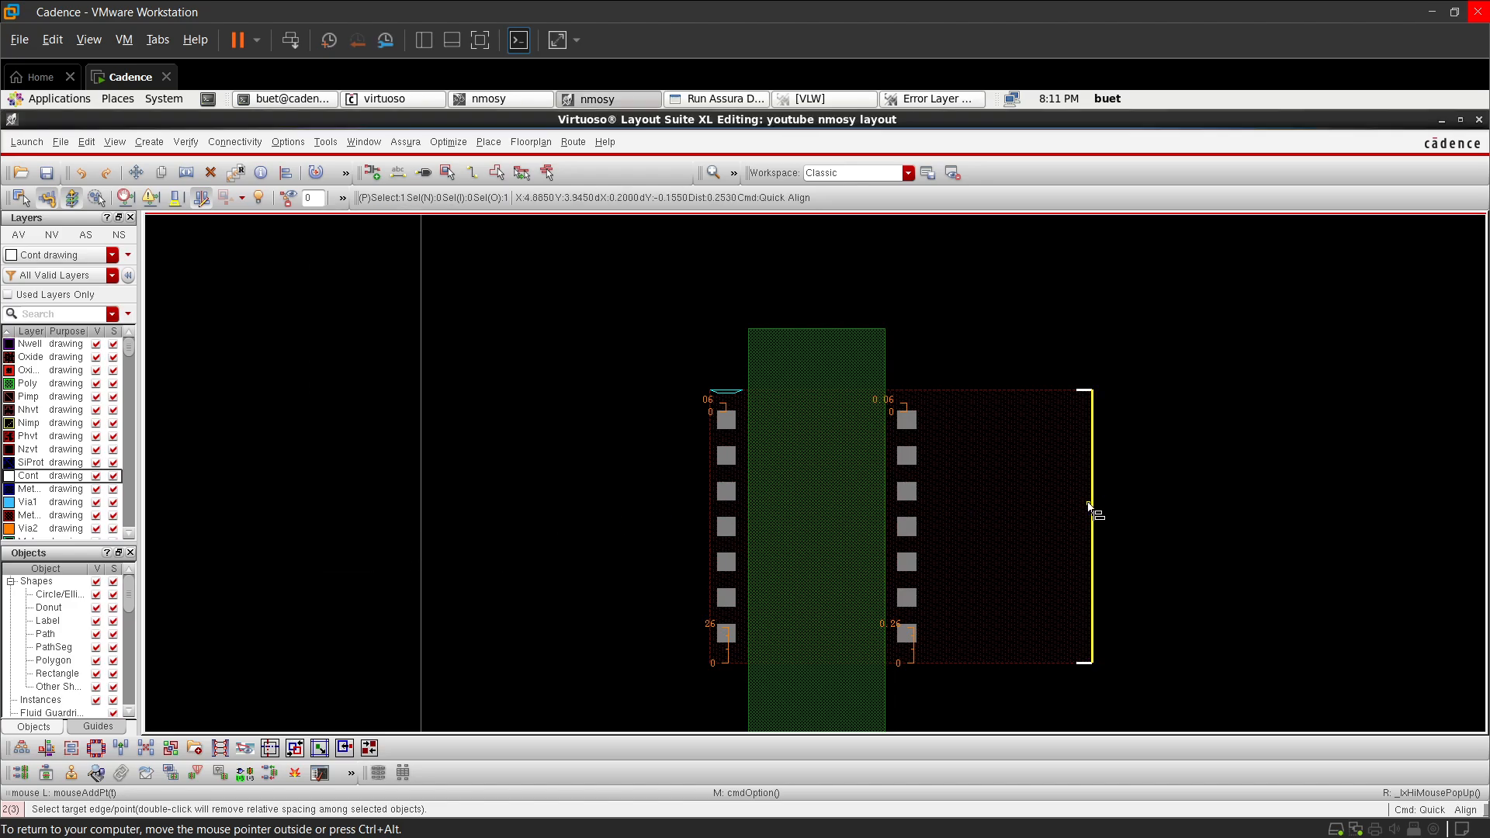
left_click(1089, 507)
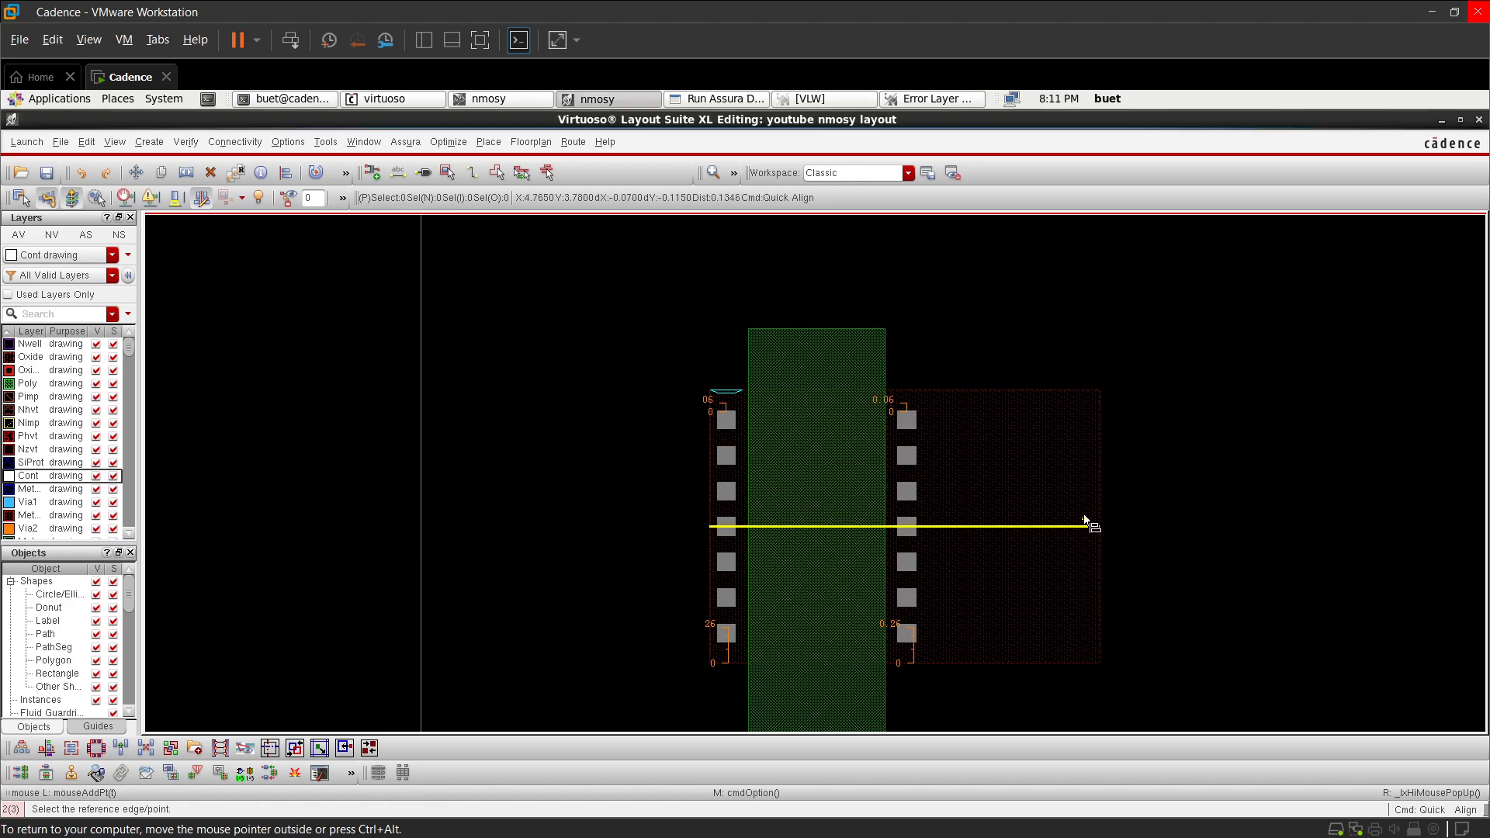
left_click(1100, 499)
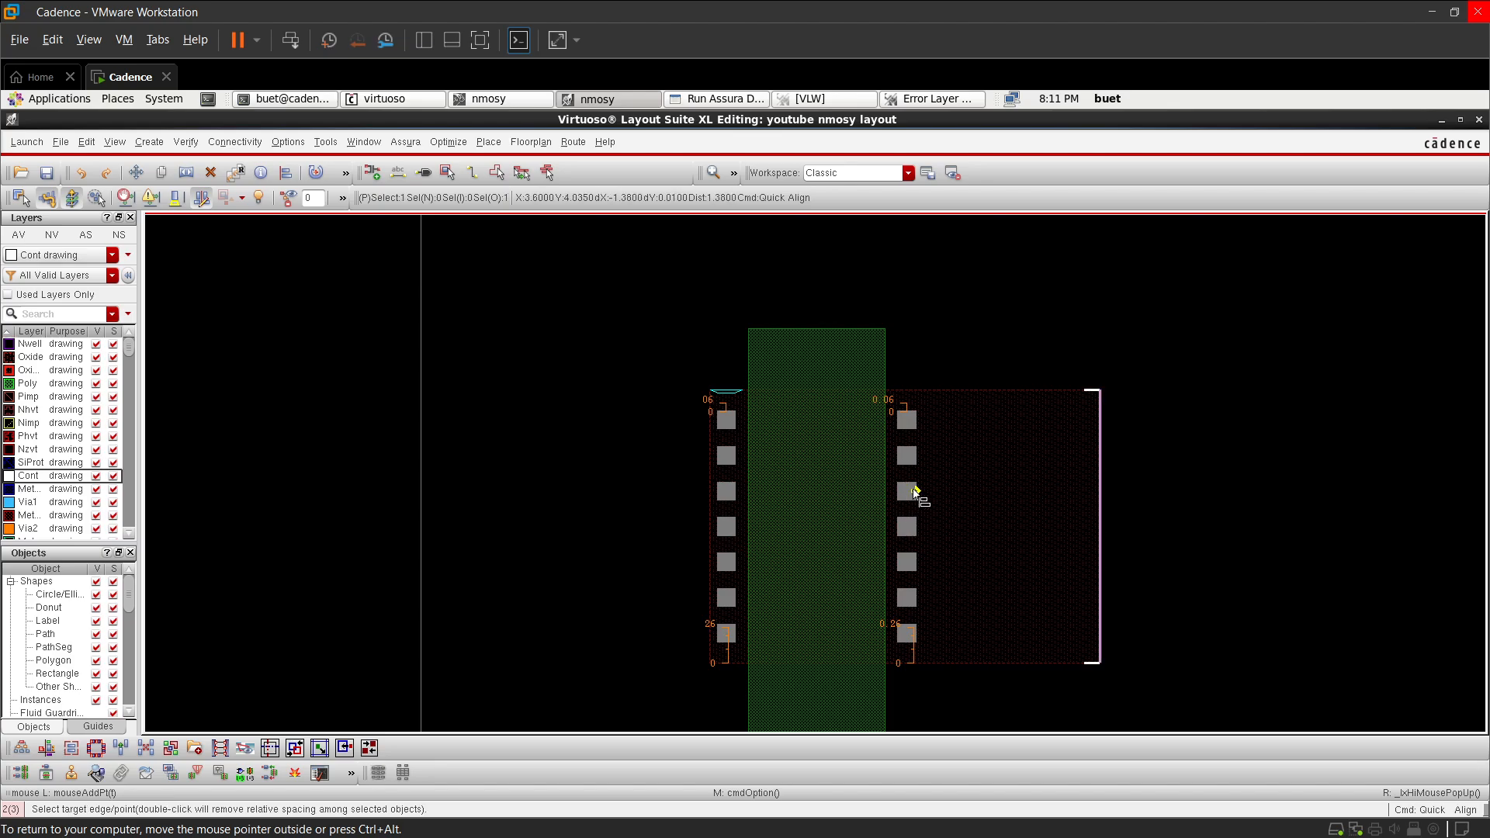
scroll(916, 492, "up", 1, "ctrl")
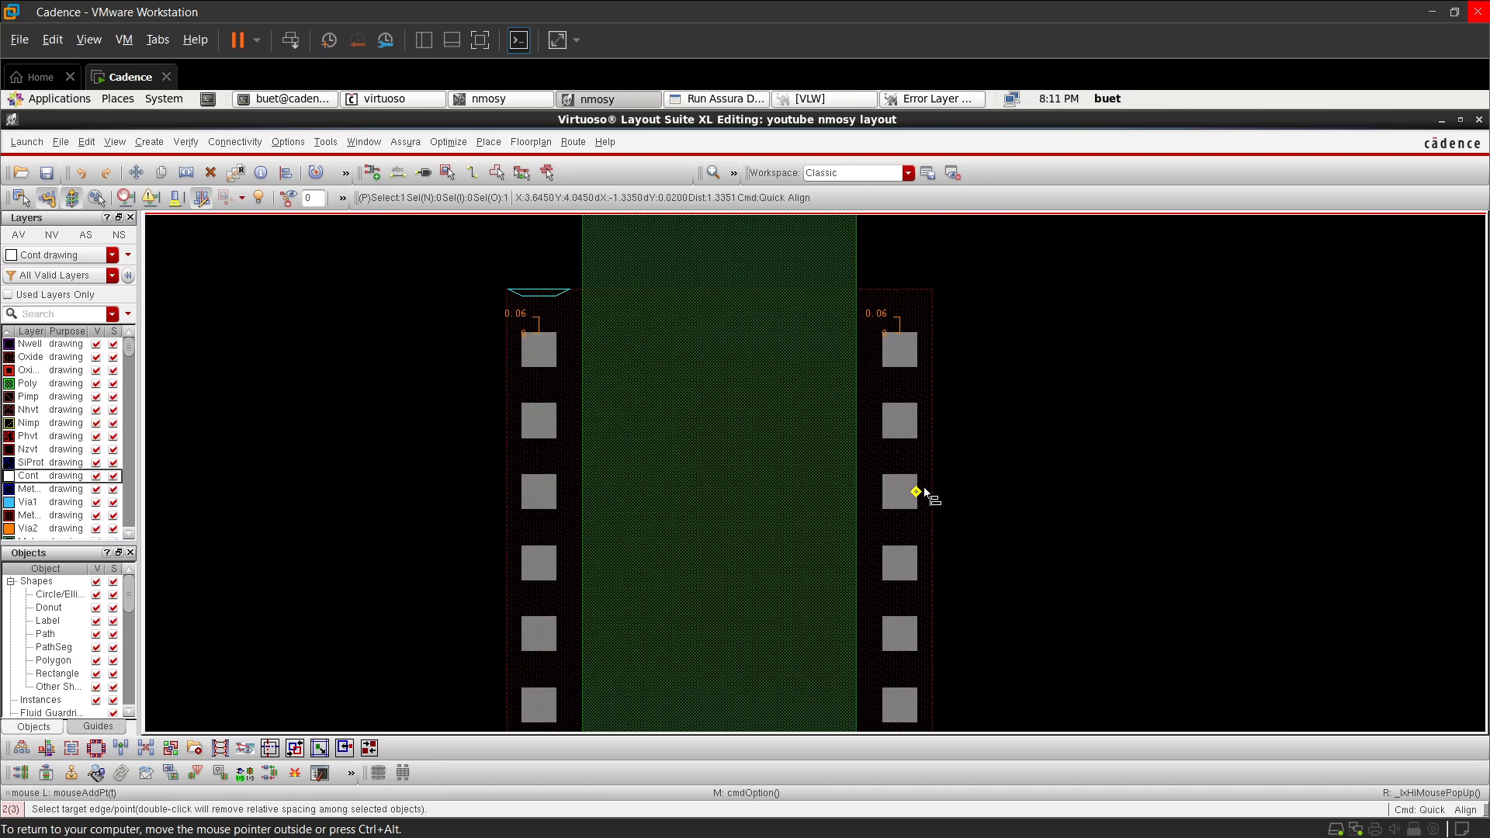
left_click(924, 492)
scroll(924, 492, "down", 3)
scroll(924, 492, "up", 1)
scroll(925, 492, "up", 1)
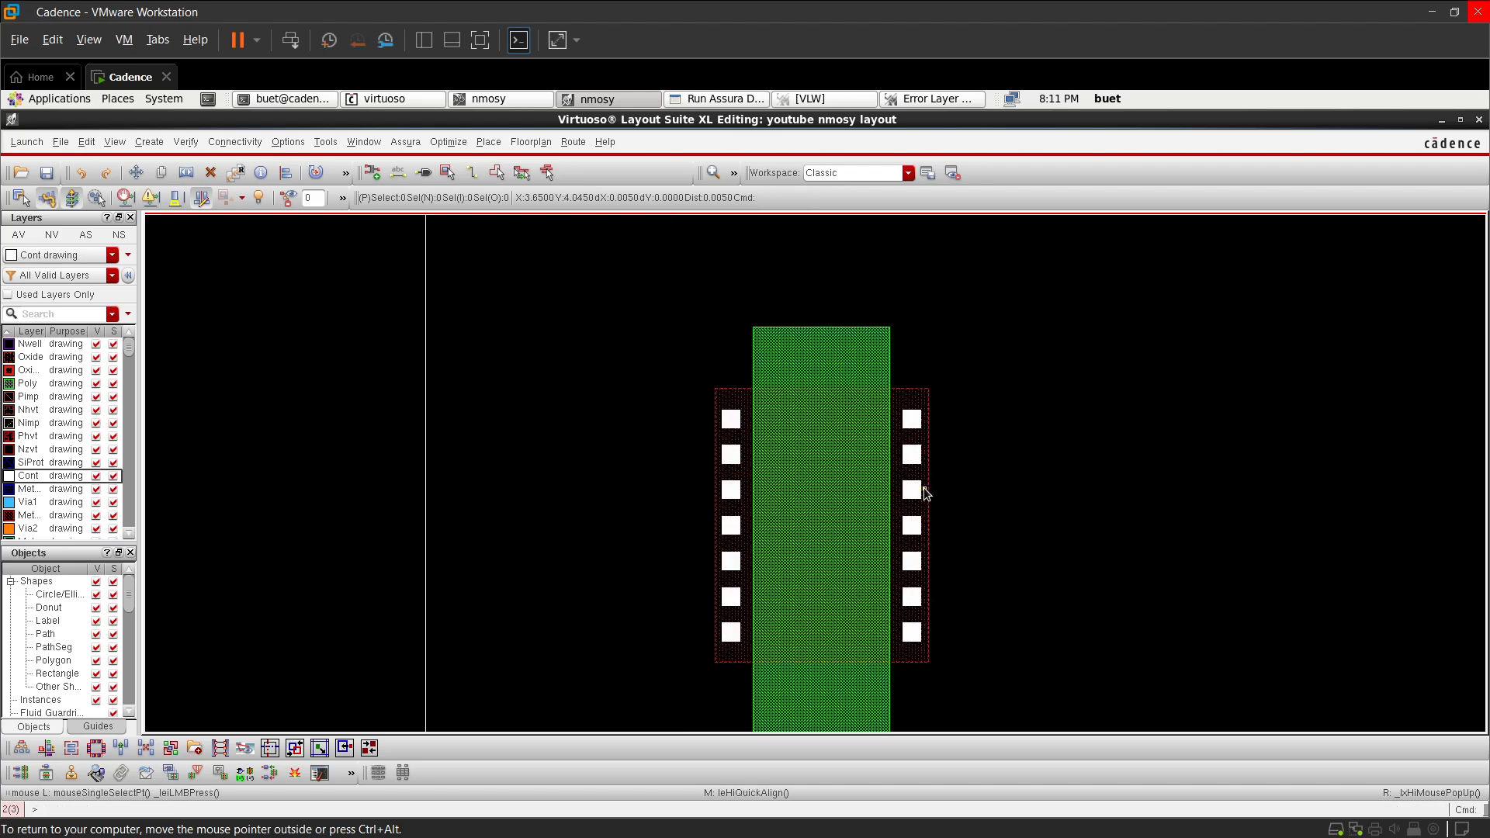
key("Escape")
- Draw a Nimp rectangle about 1.69 by 2.14 enclosing the Oxide and both contact columns, leaving the Poly ends outside
key("f")
scroll(999, 435, "up", 1)
scroll(1000, 439, "down", 2)
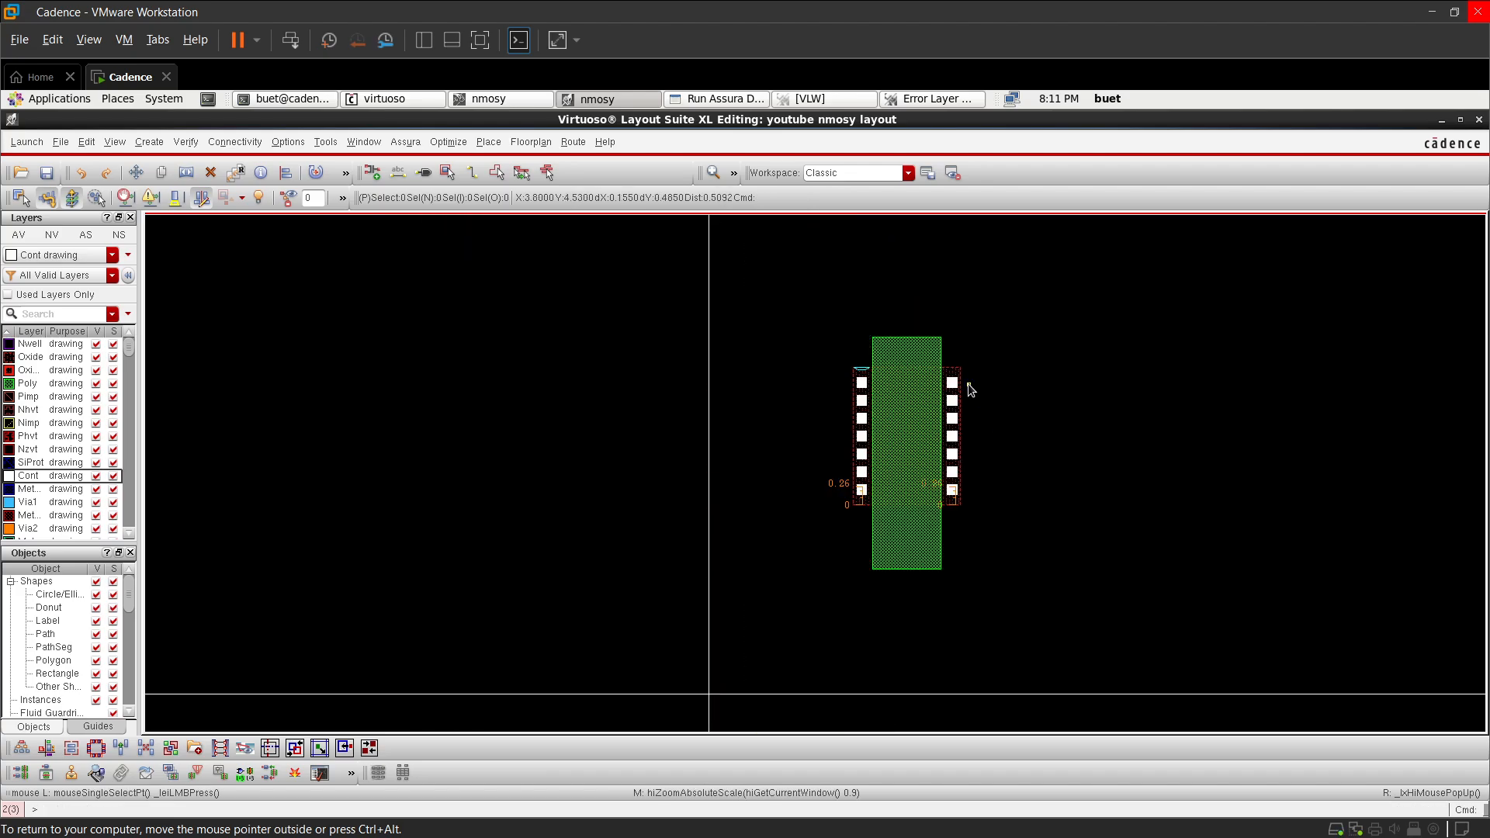
scroll(965, 389, "up", 1)
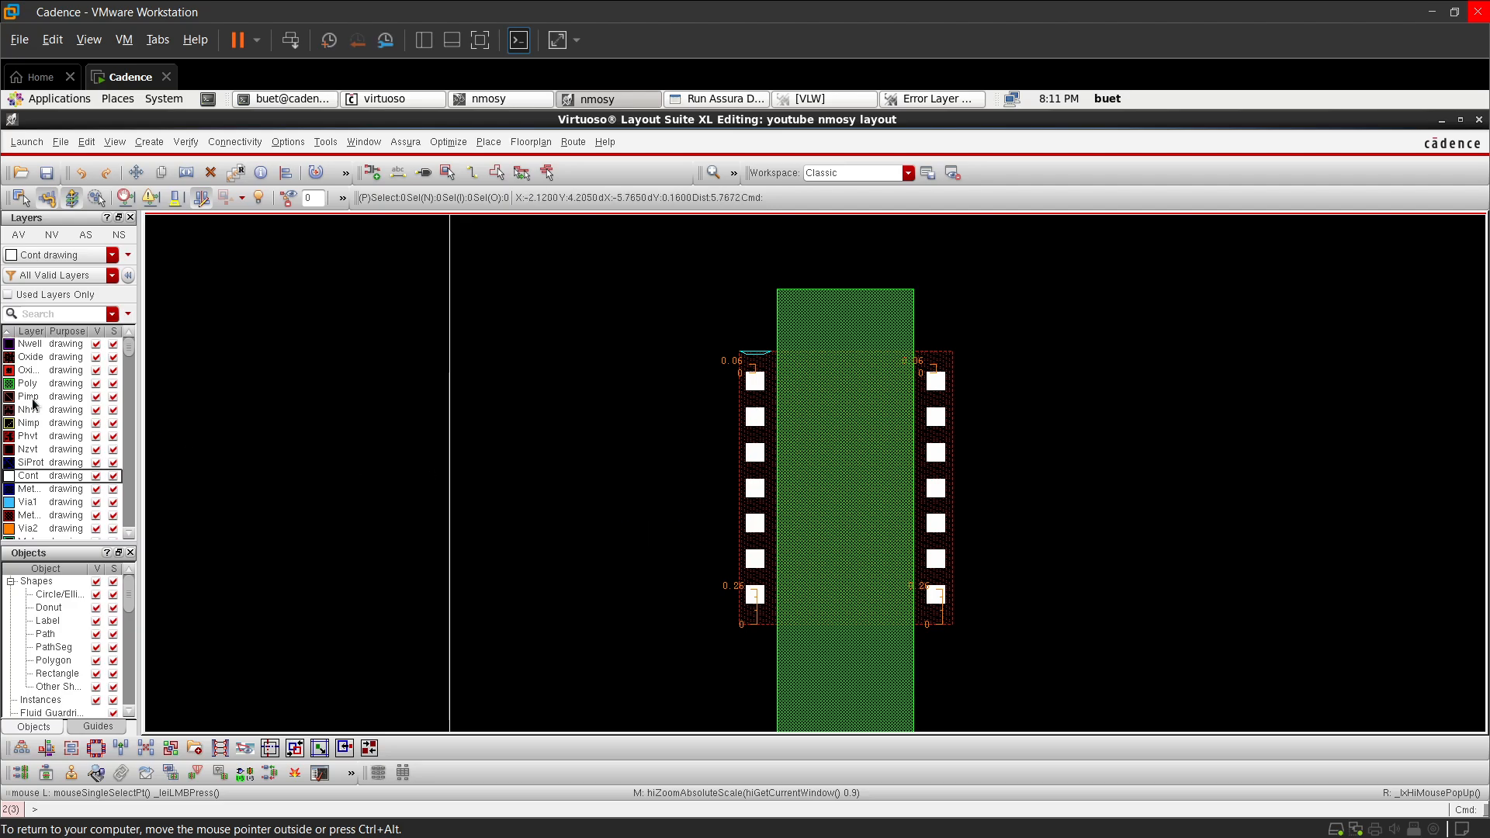
left_click(39, 422)
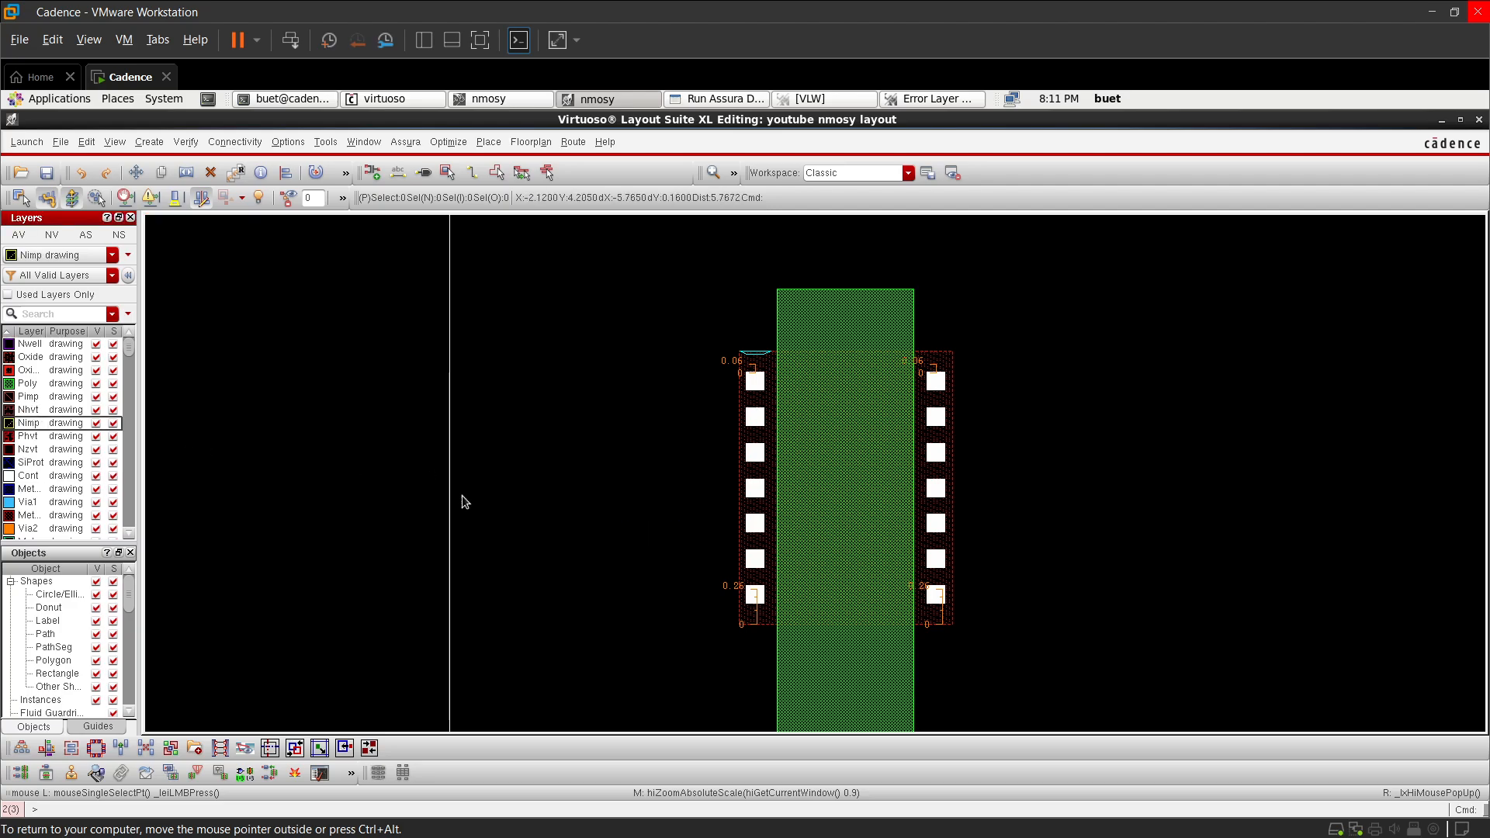
key("r")
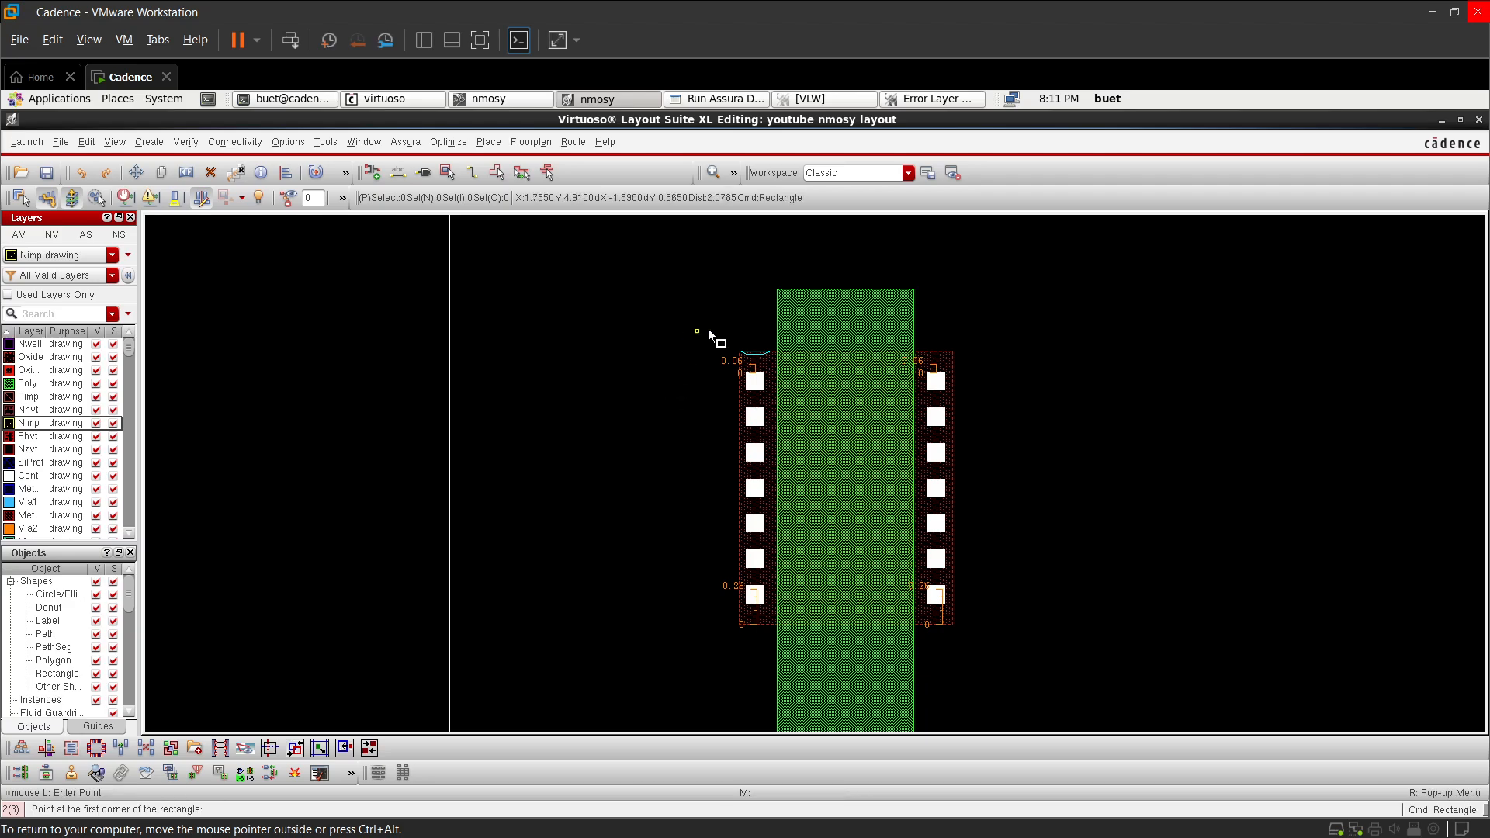
scroll(728, 342, "up", 3, "ctrl")
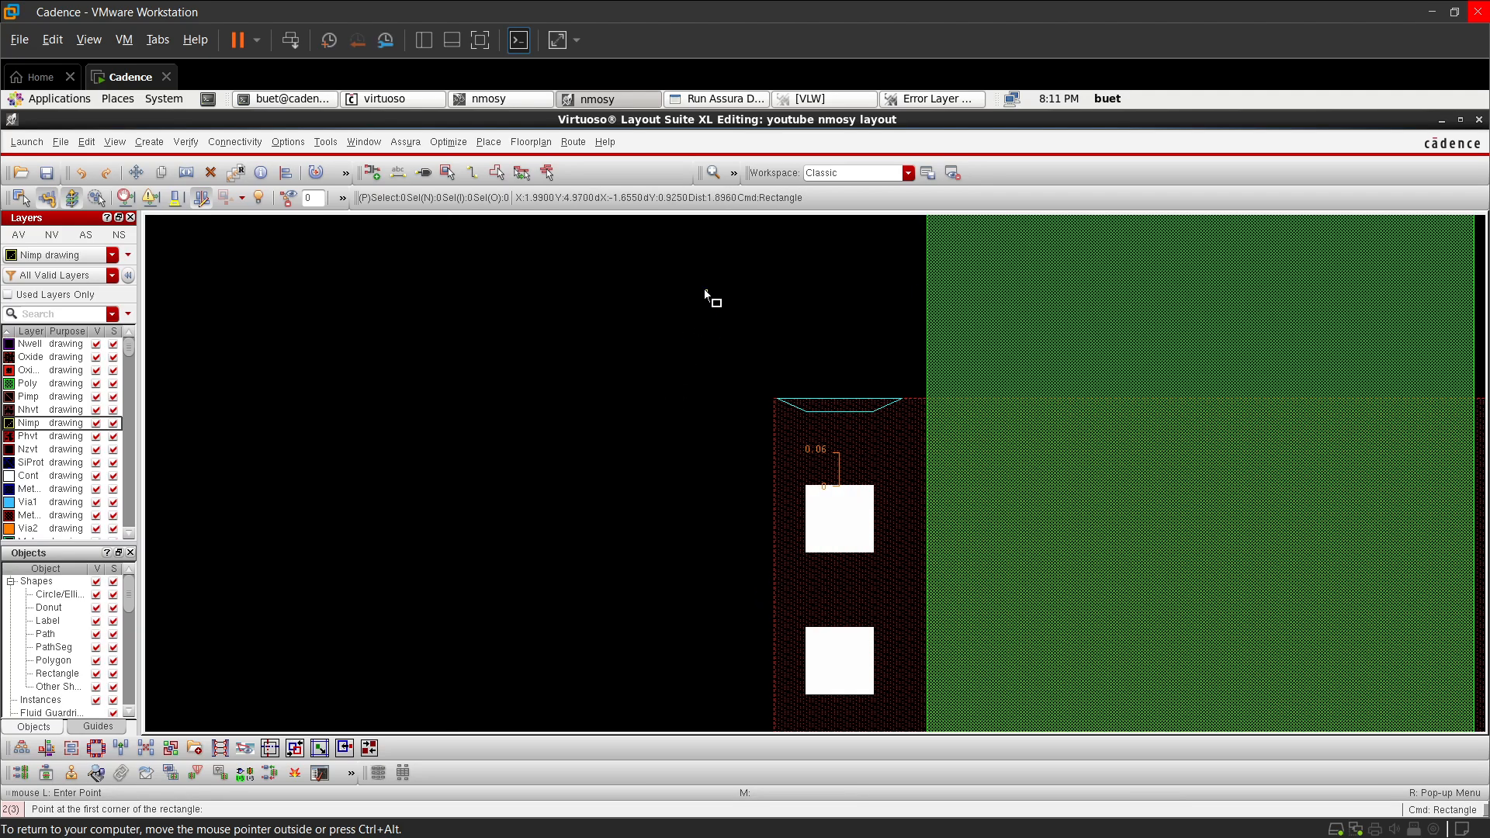
scroll(744, 363, "down", 3, "ctrl")
left_click(745, 362)
scroll(820, 444, "up", 4, "ctrl")
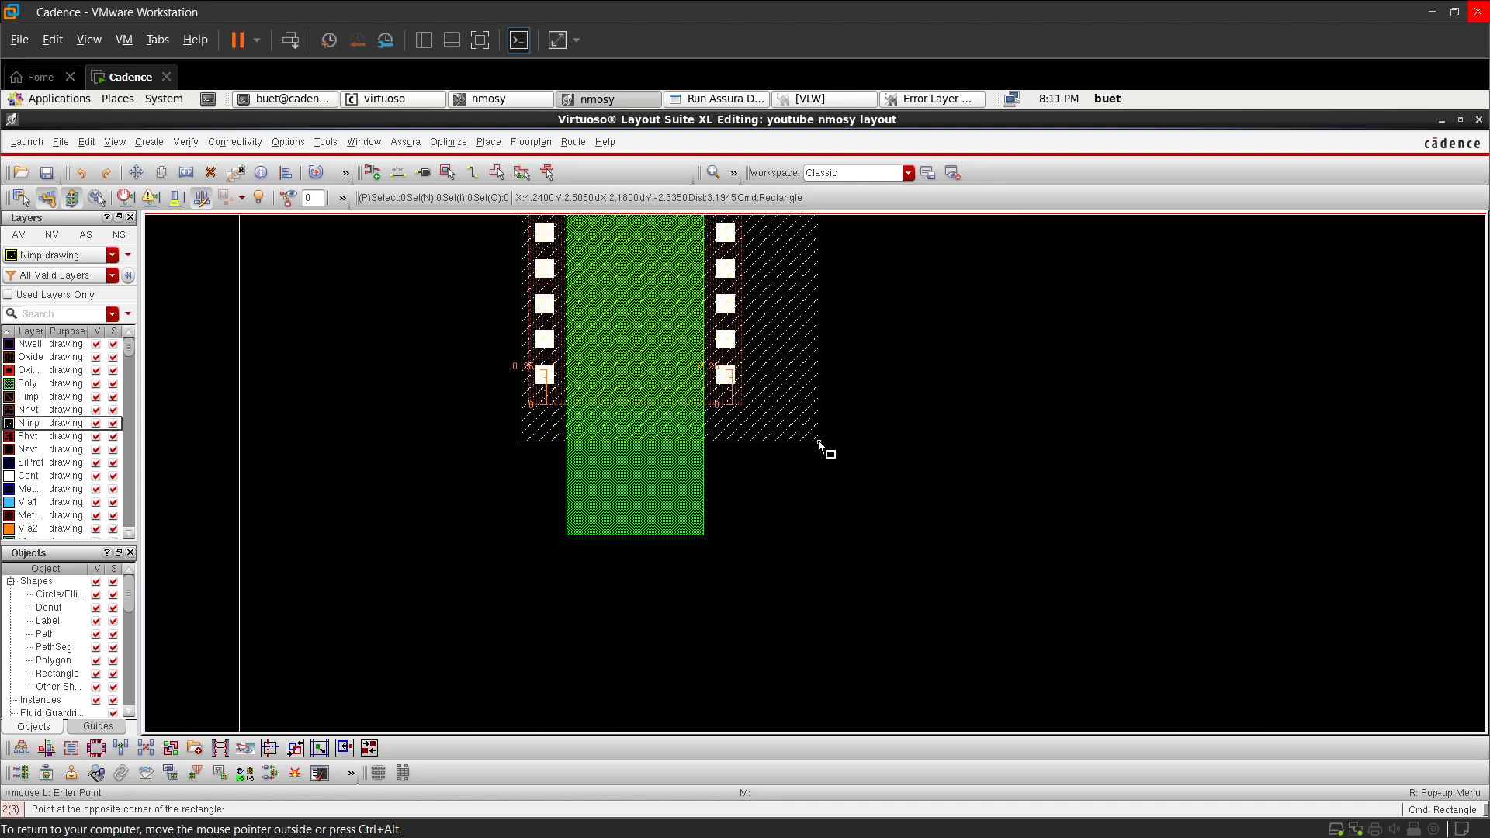
left_click(686, 391)
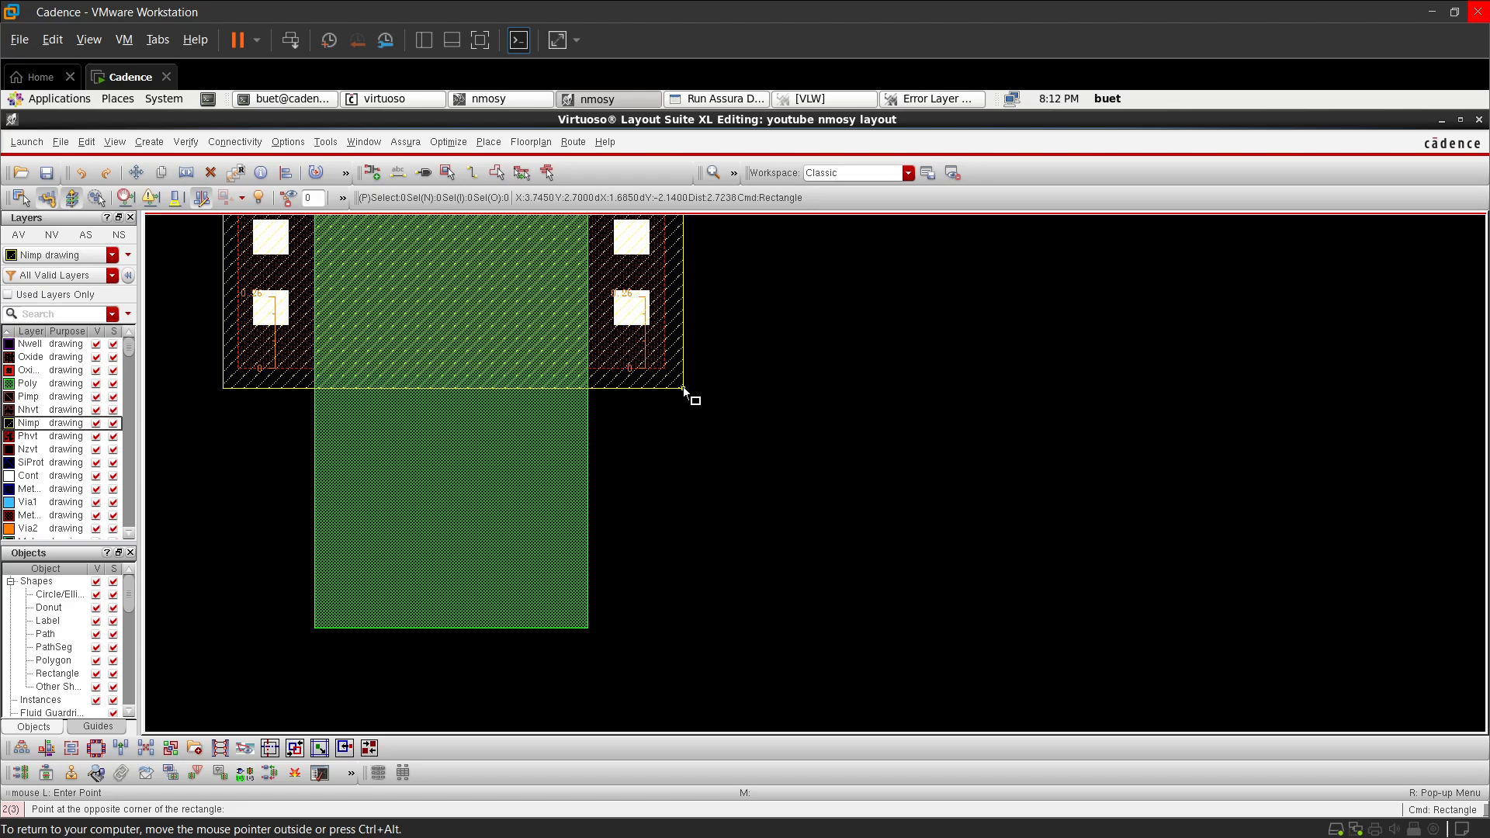
scroll(688, 392, "down", 4, "ctrl")
scroll(435, 272, "up", 2, "ctrl")
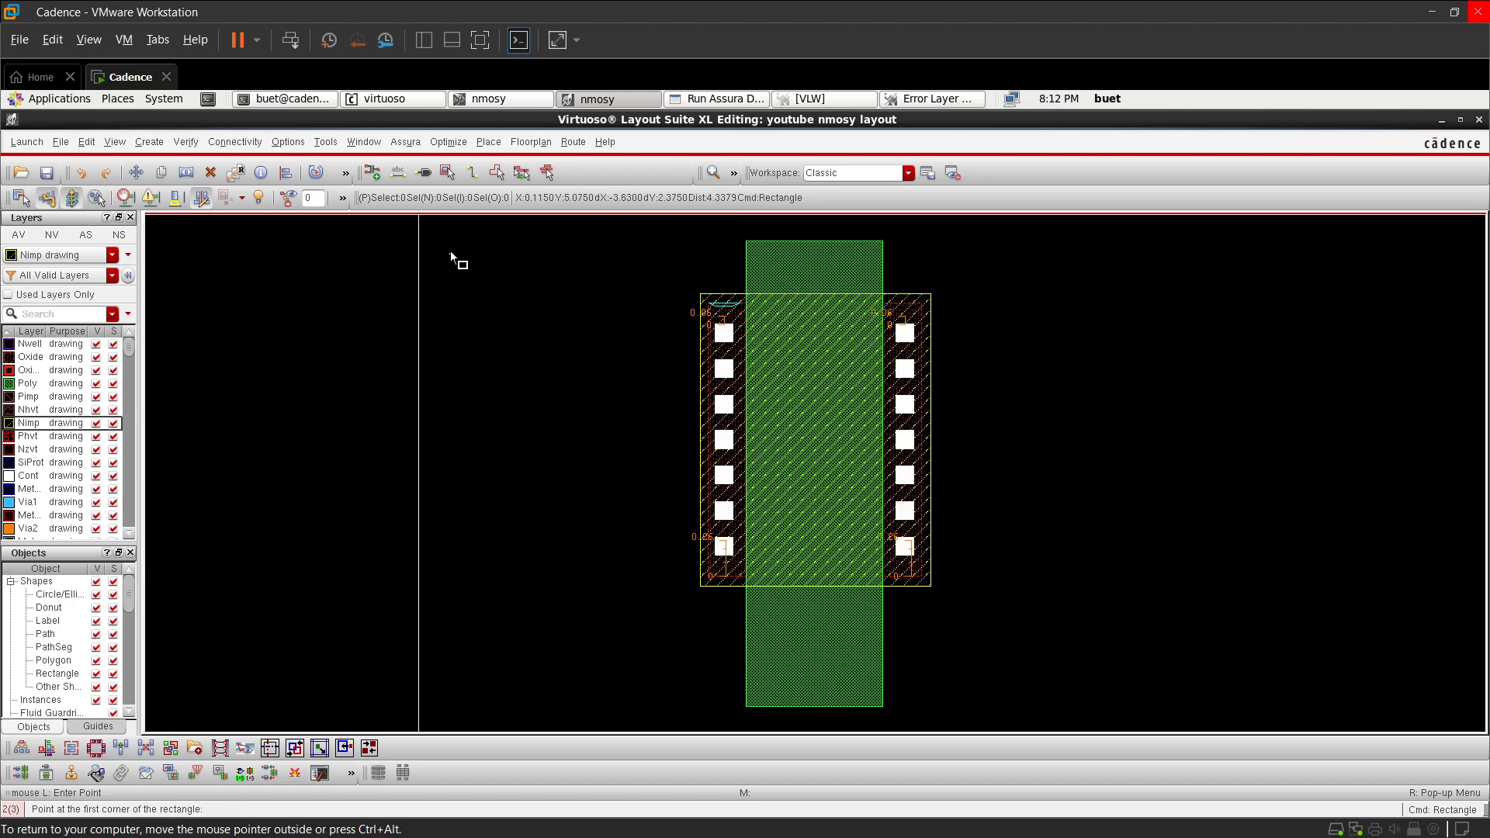
scroll(788, 319, "up", 2, "ctrl")
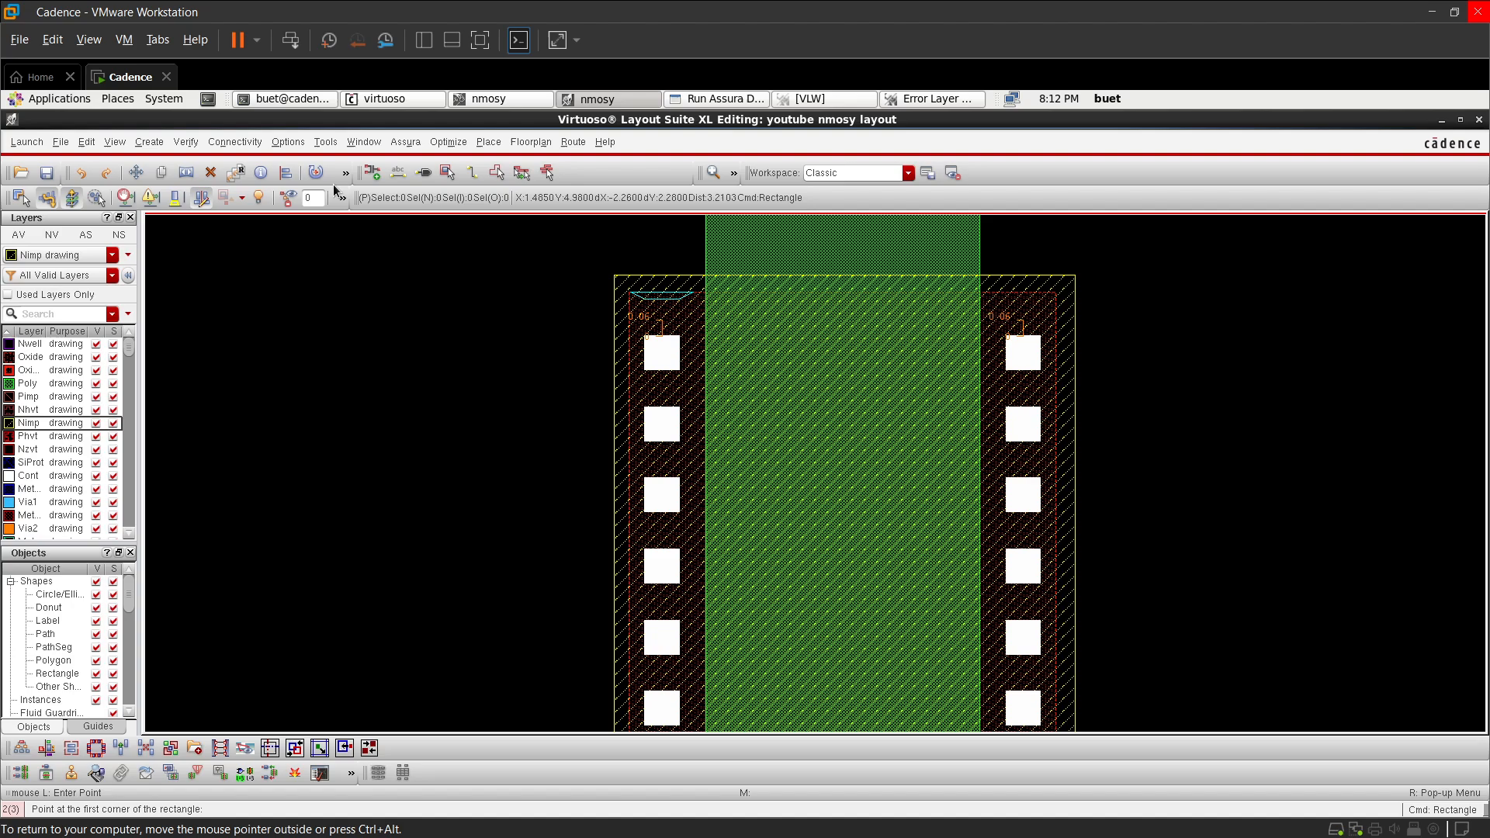
scroll(734, 416, "down", 2, "ctrl")
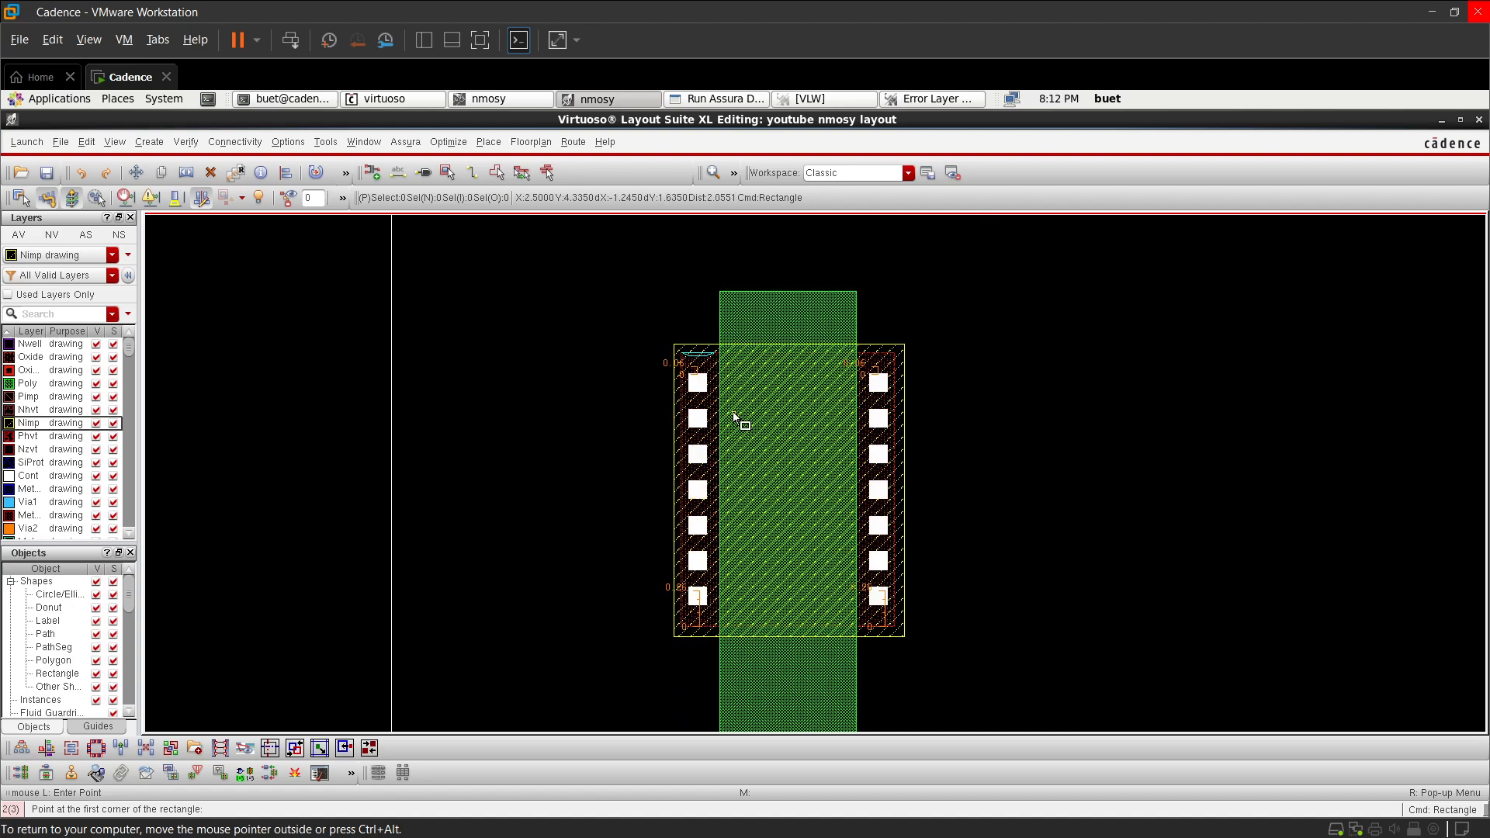
key("f")
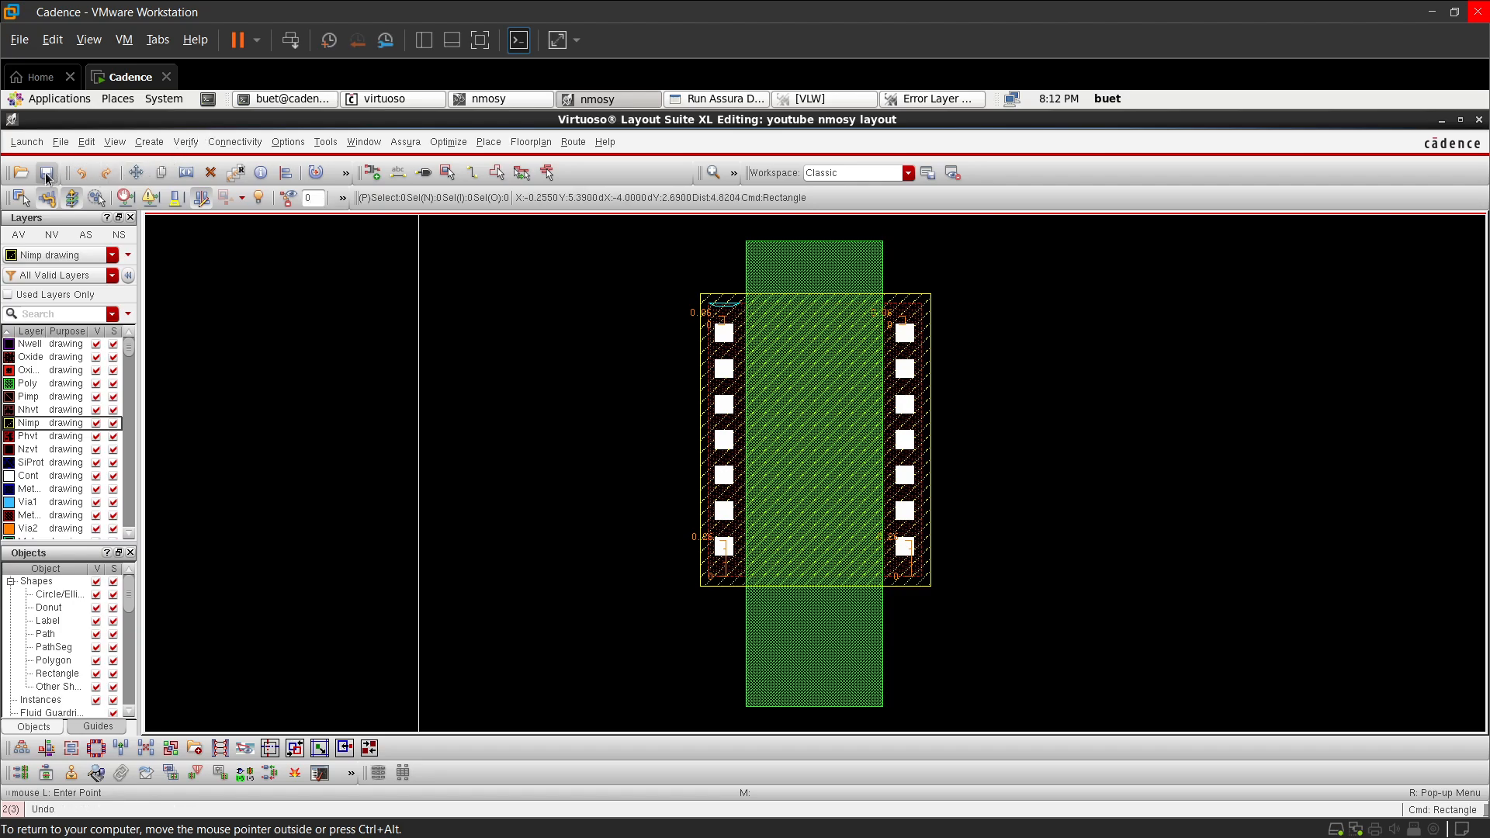
- Save the layout, rerun the Assura DRC as ex1 over the existing data, and open its results
left_click(46, 175)
left_click(764, 98)
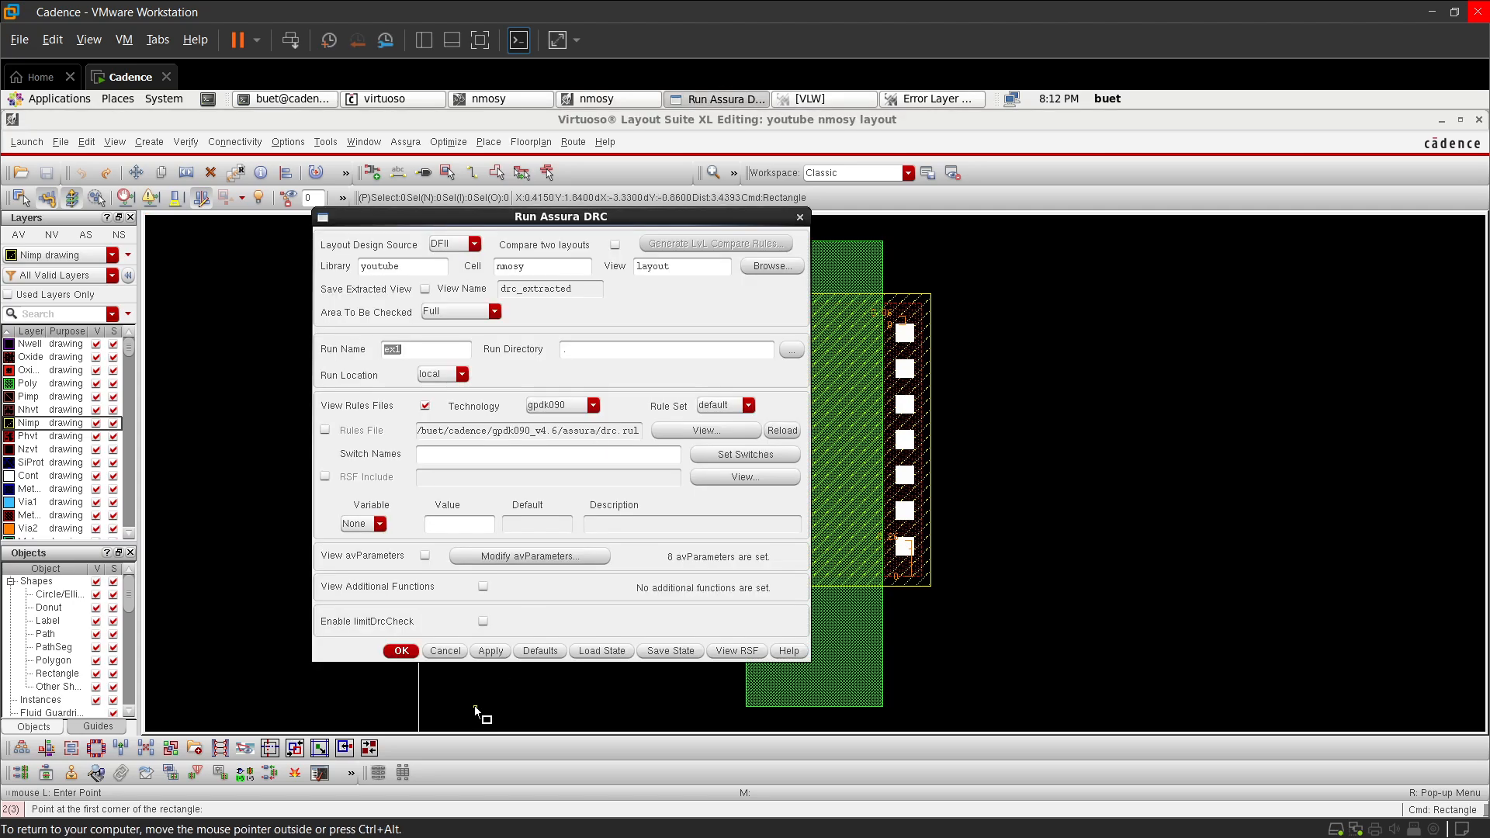
left_click(502, 651)
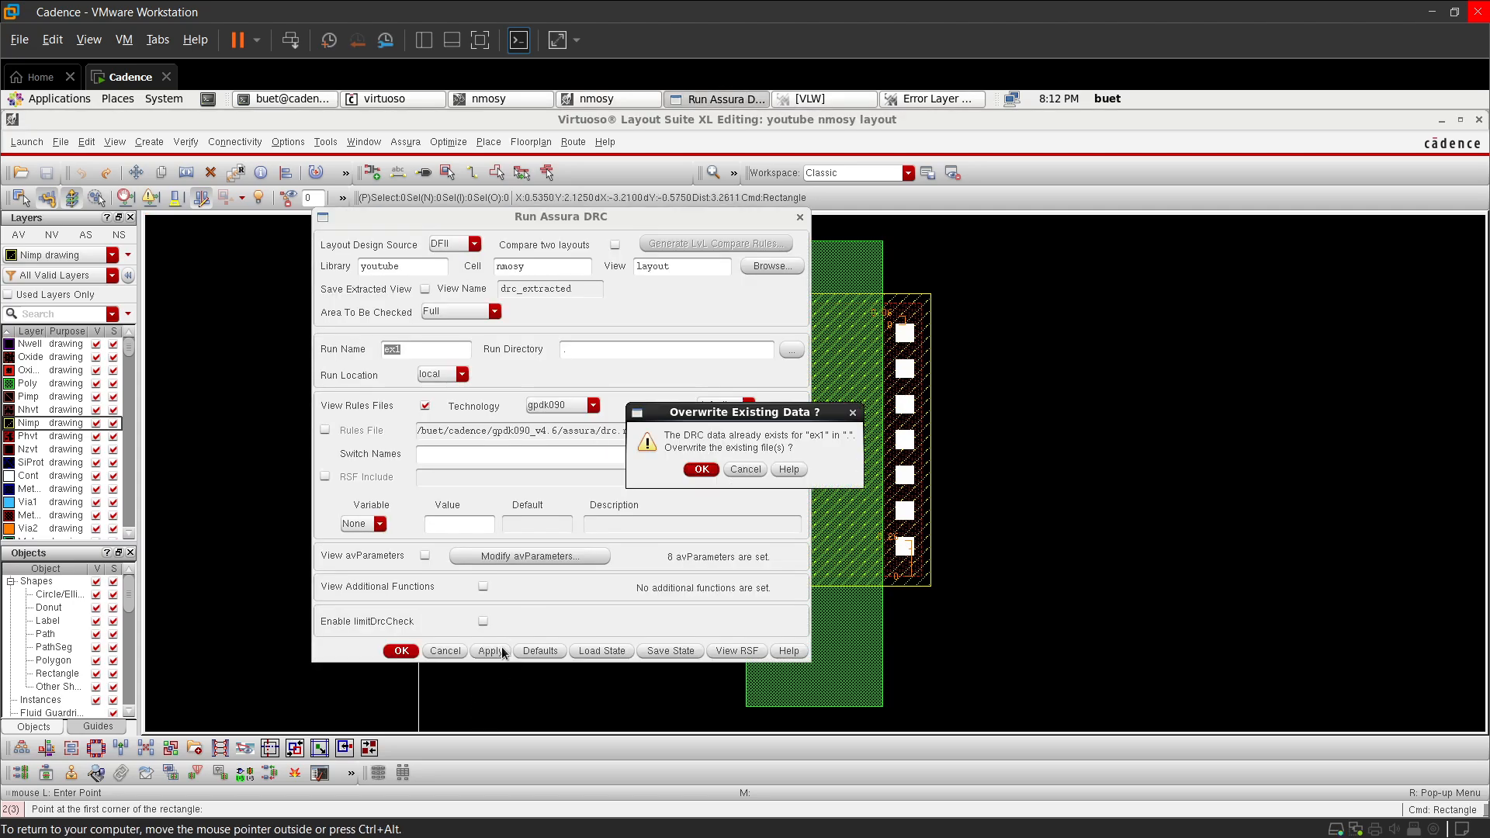
left_click(702, 470)
left_click(705, 471)
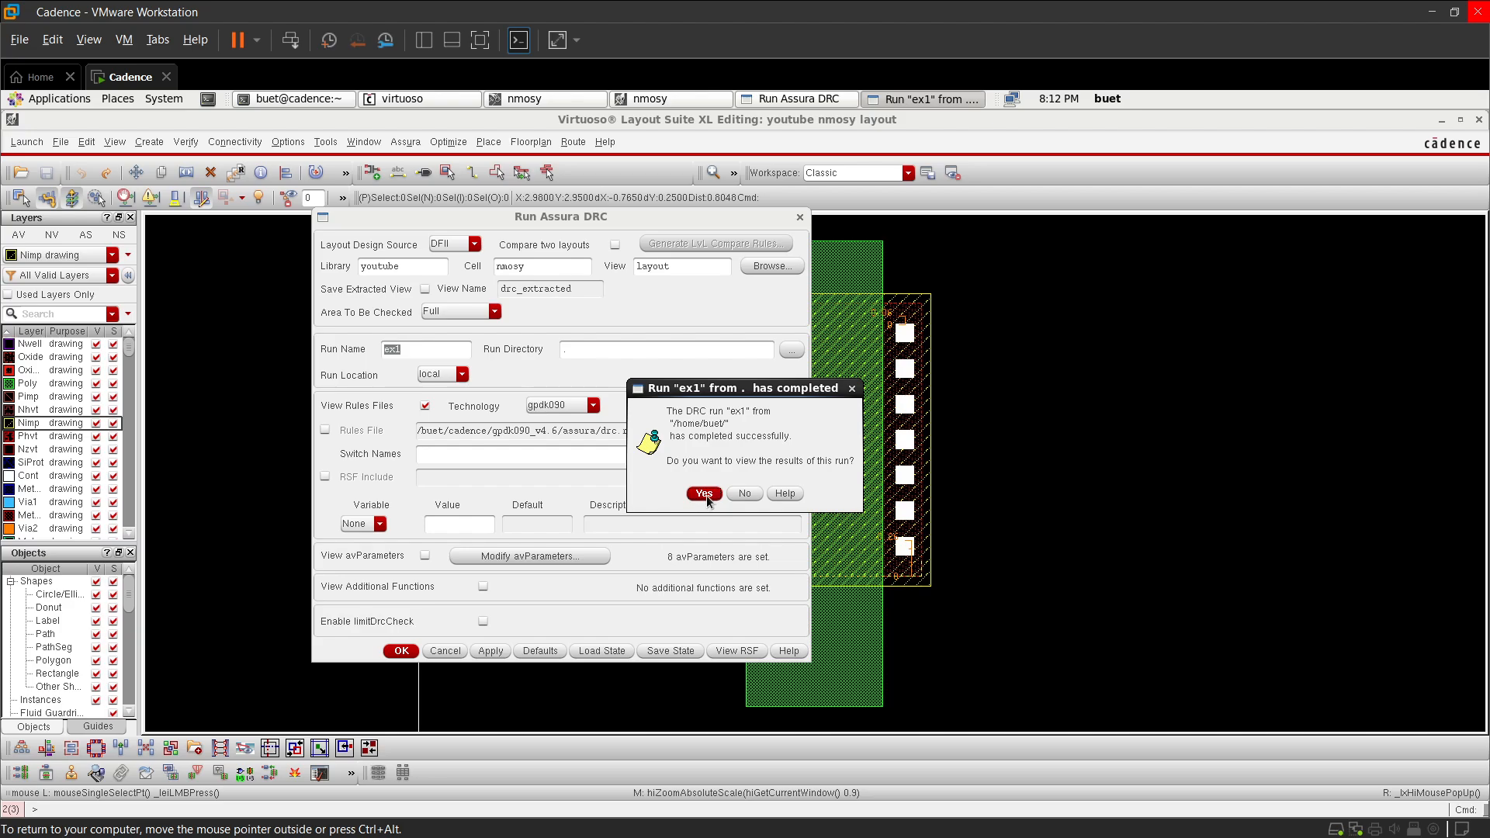
left_click(703, 494)
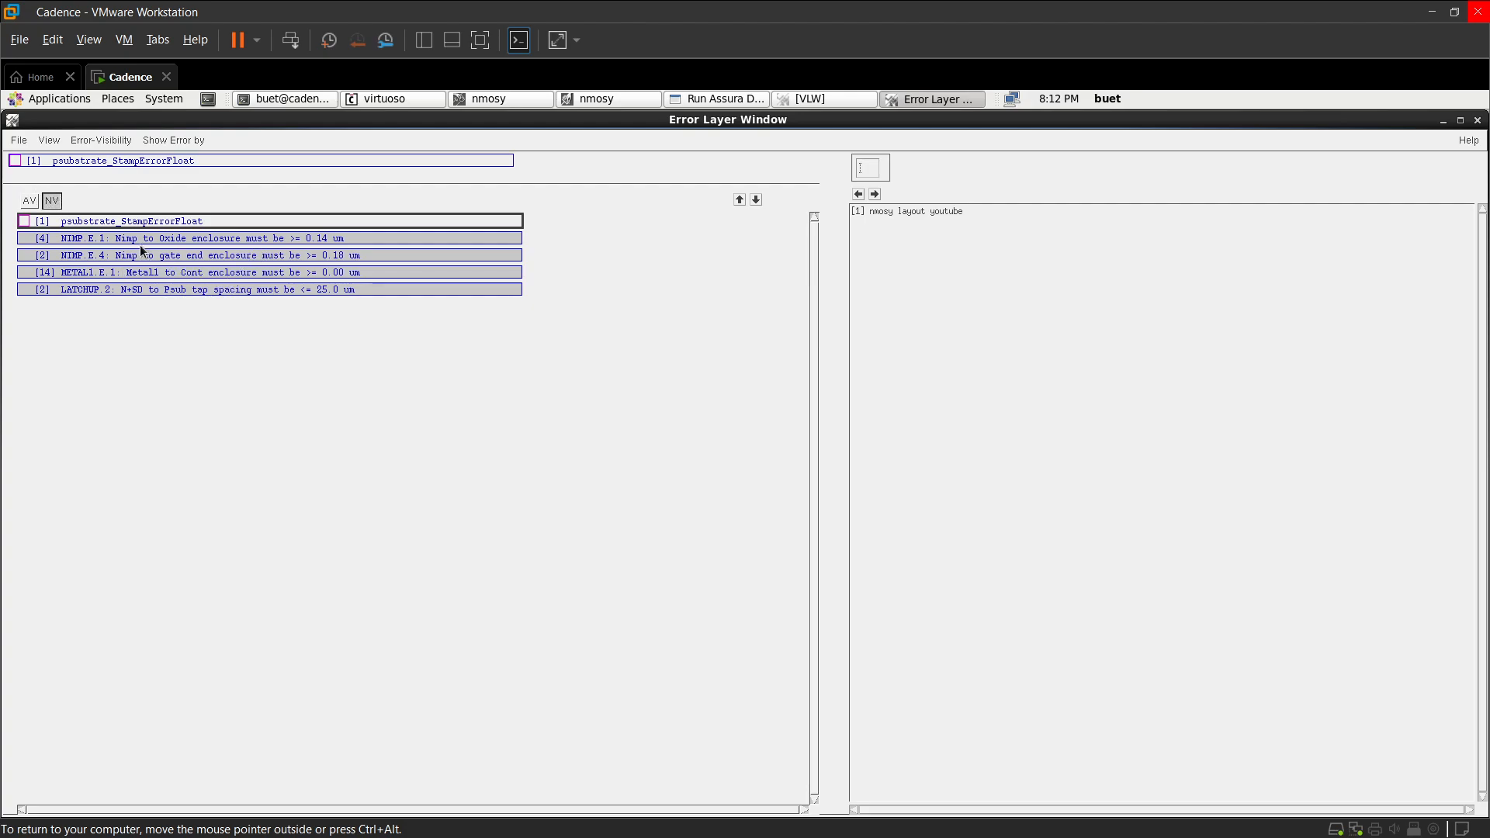
- Highlight the NIMP.E.1 Nimp to Oxide enclosure errors and examine them in the nmosy layout
left_click(447, 237)
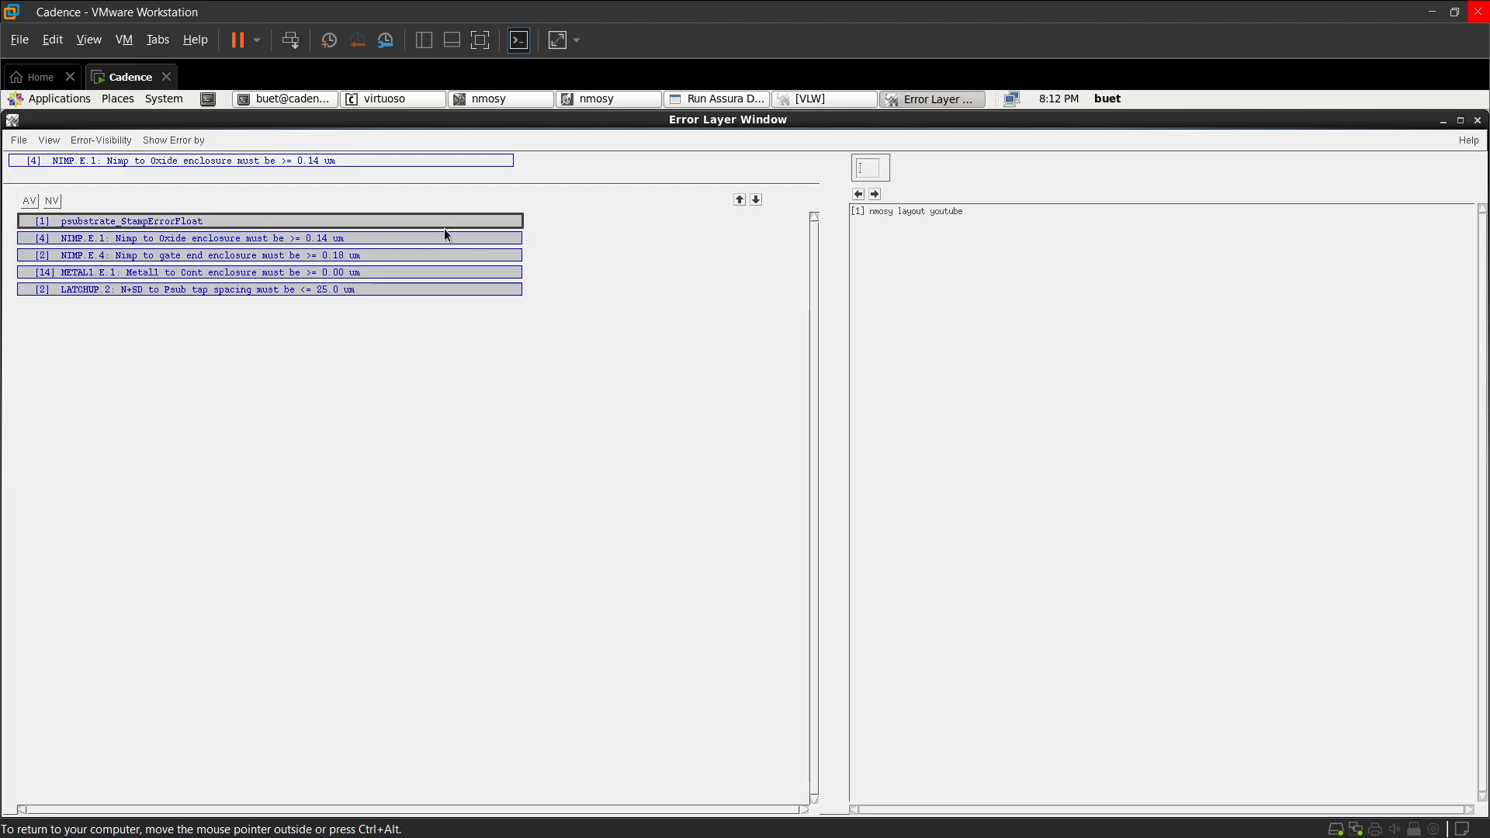
left_click(602, 99)
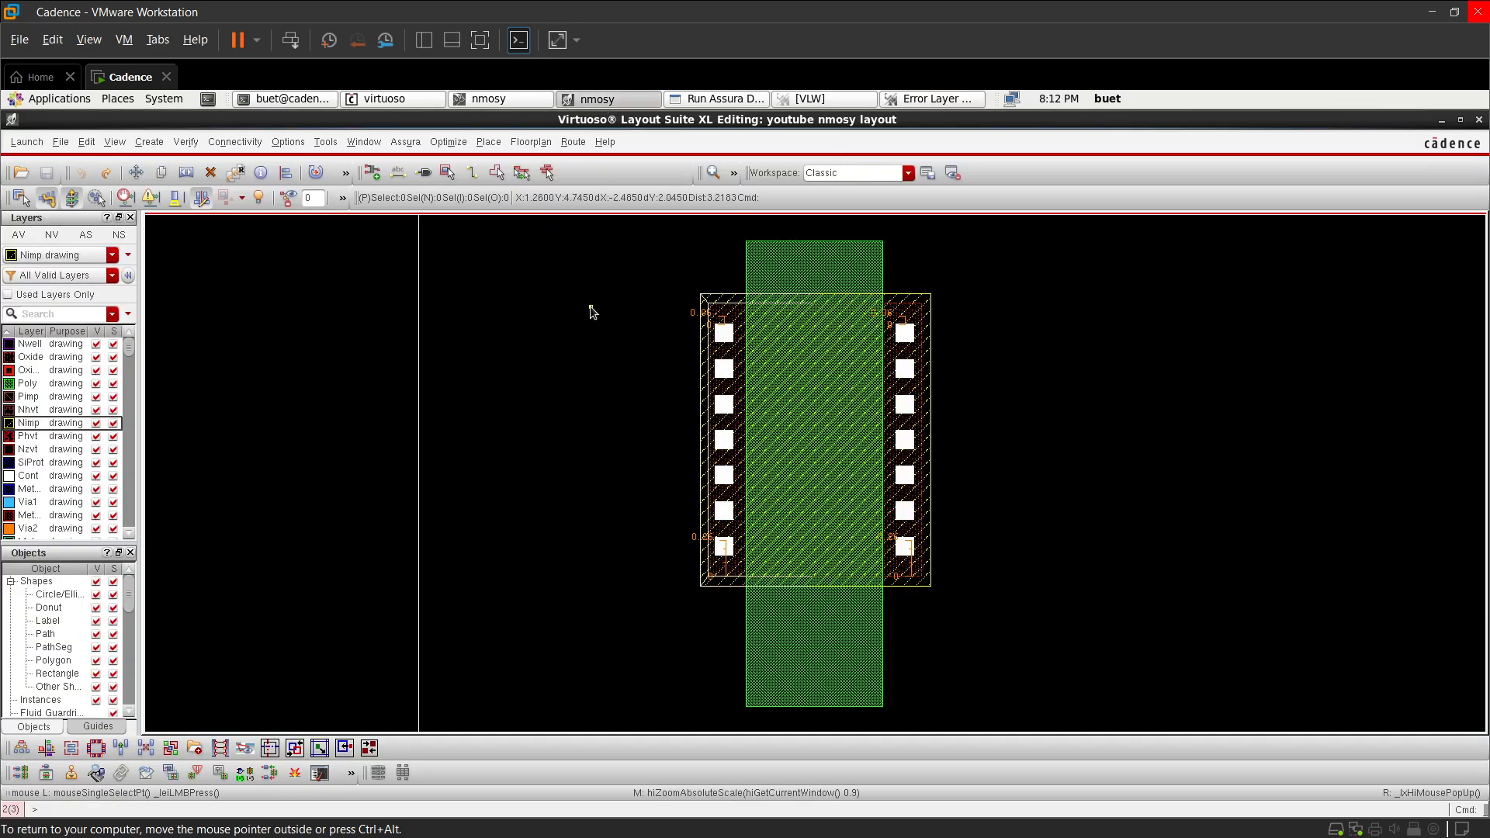
scroll(714, 323, "up", 5, "ctrl")
scroll(751, 302, "down", 3, "ctrl")
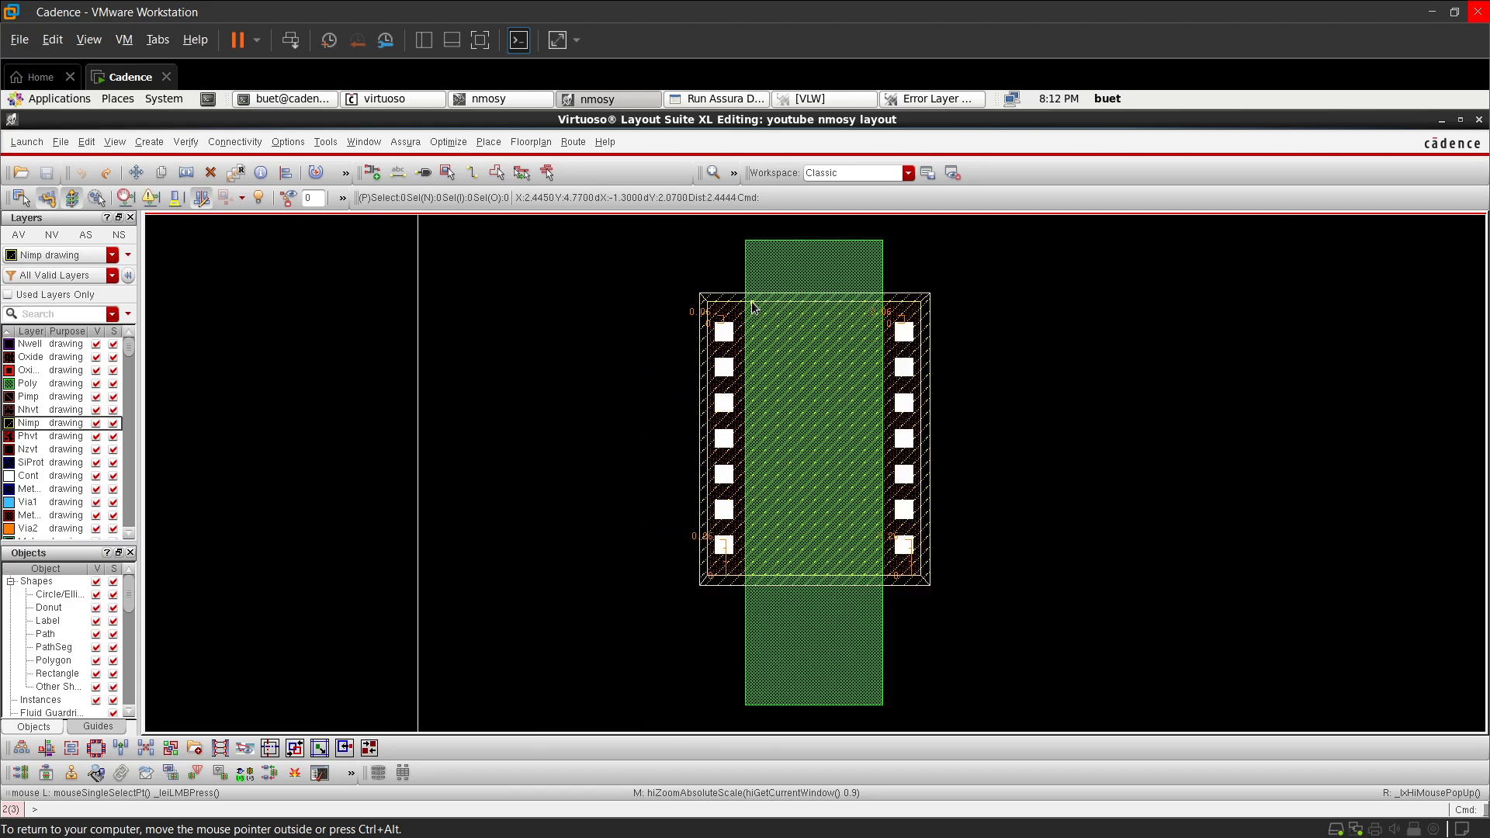
scroll(923, 364, "up", 2, "ctrl")
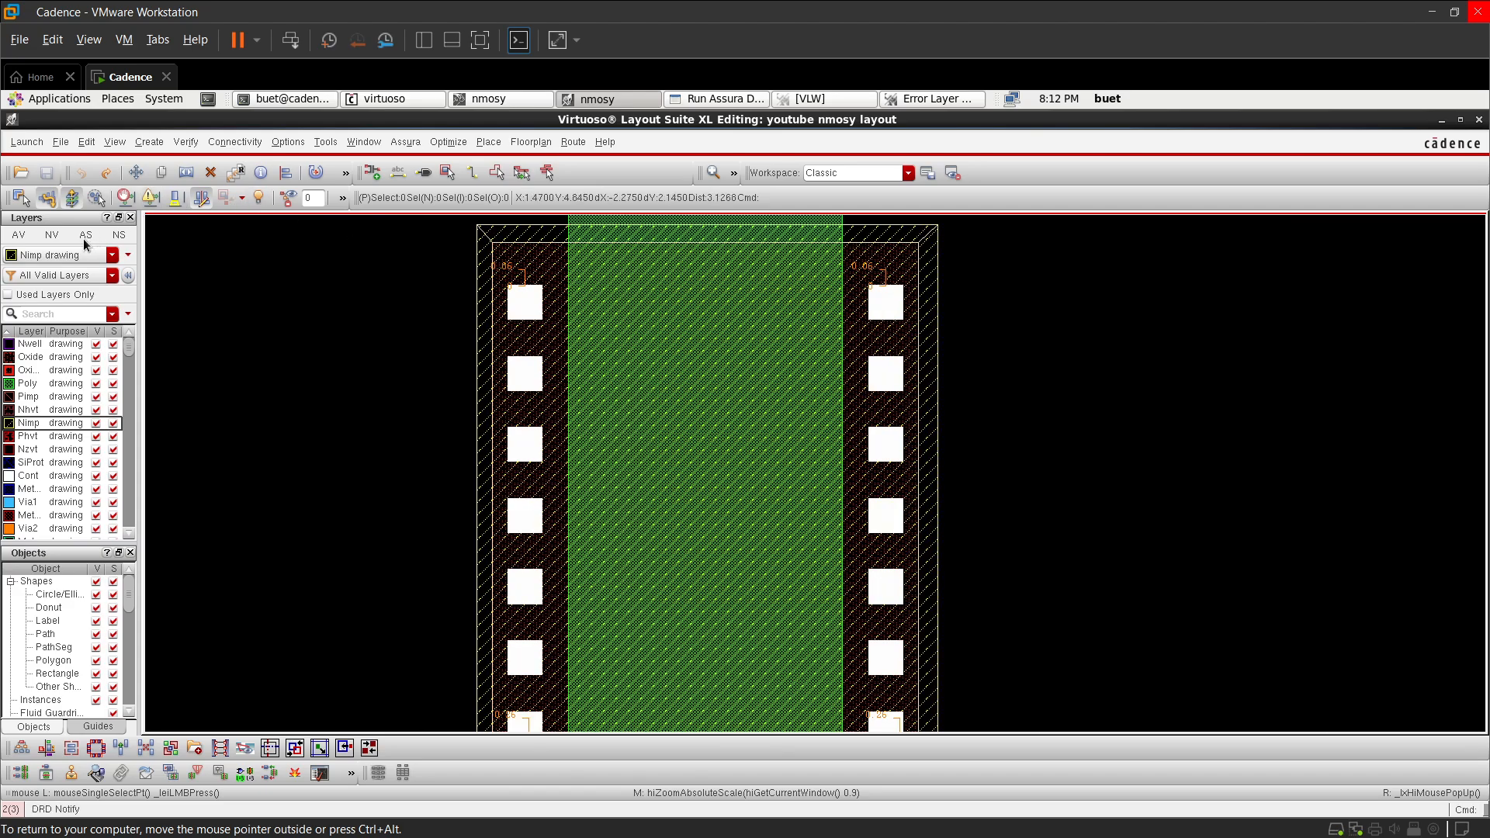
- Limit the layer list to used layers, and isolate Nimp briefly before restoring the display of all layers
left_click(8, 295)
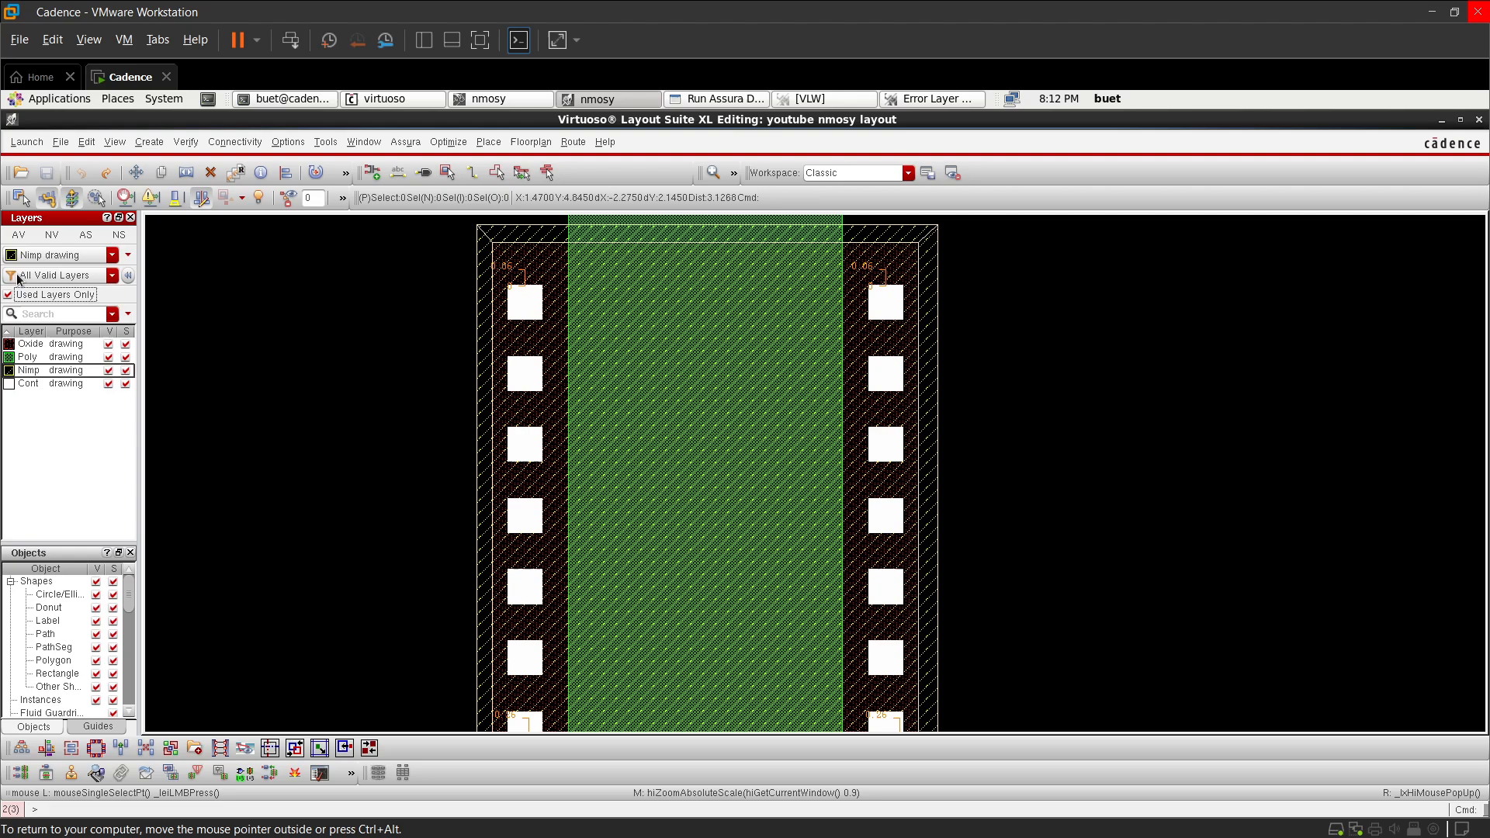
left_click(52, 236)
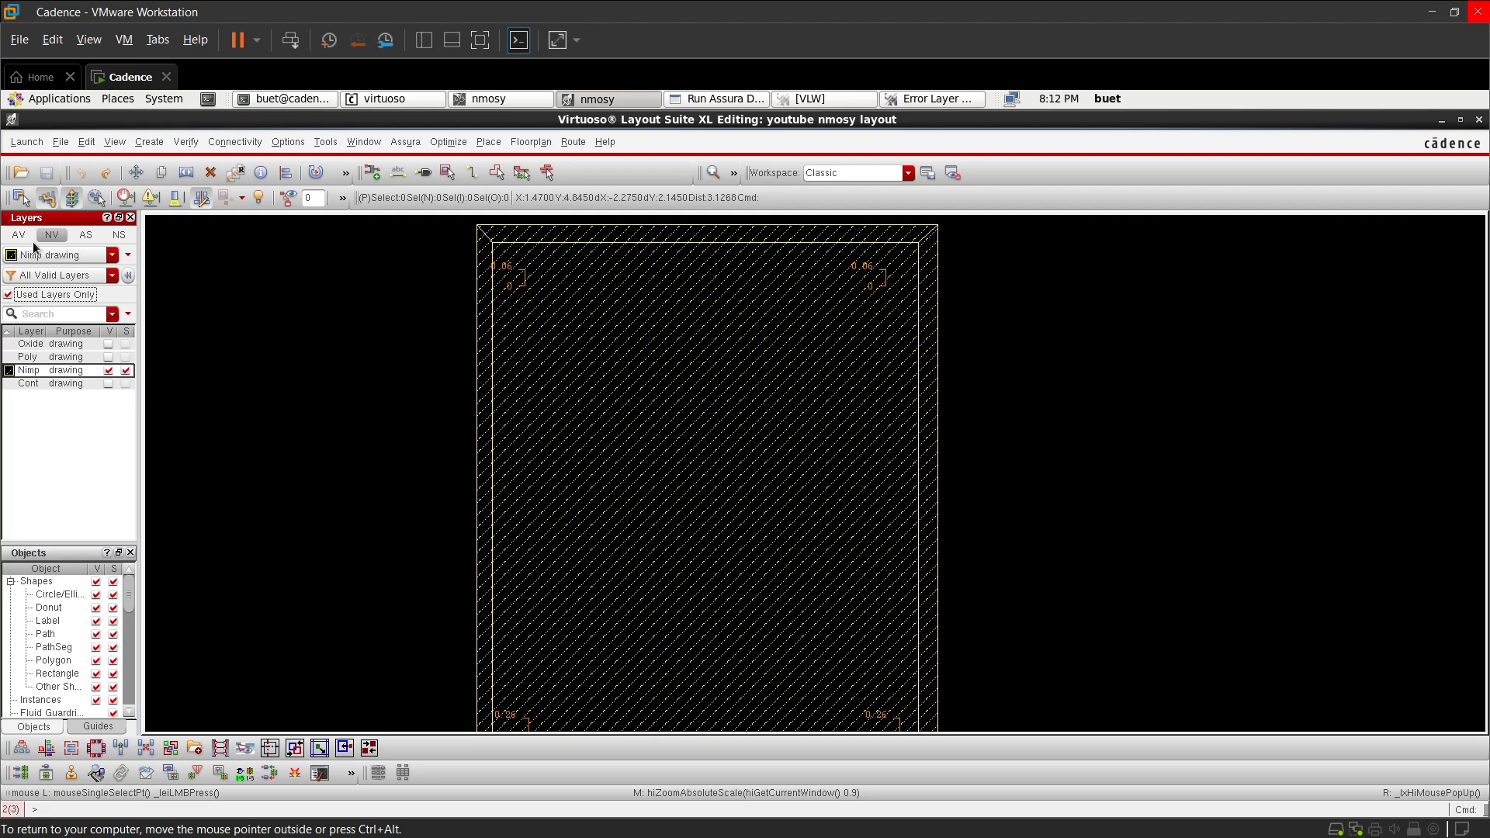
left_click(18, 235)
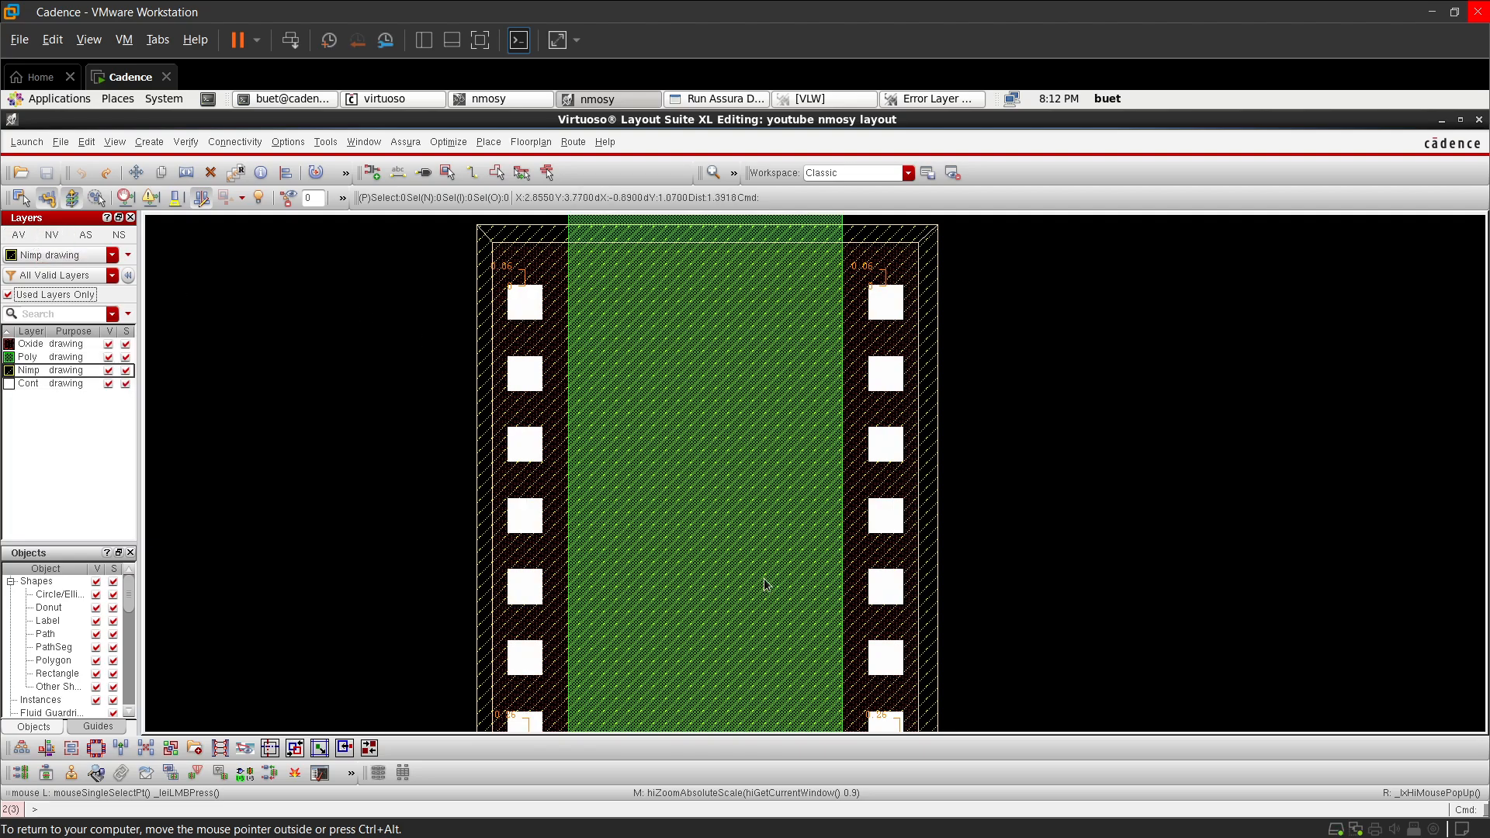
- Quick Align the Nimp's left and right edges outside the Oxide's side edges with a user spacing of 0.14
key("a")
right_click(998, 460)
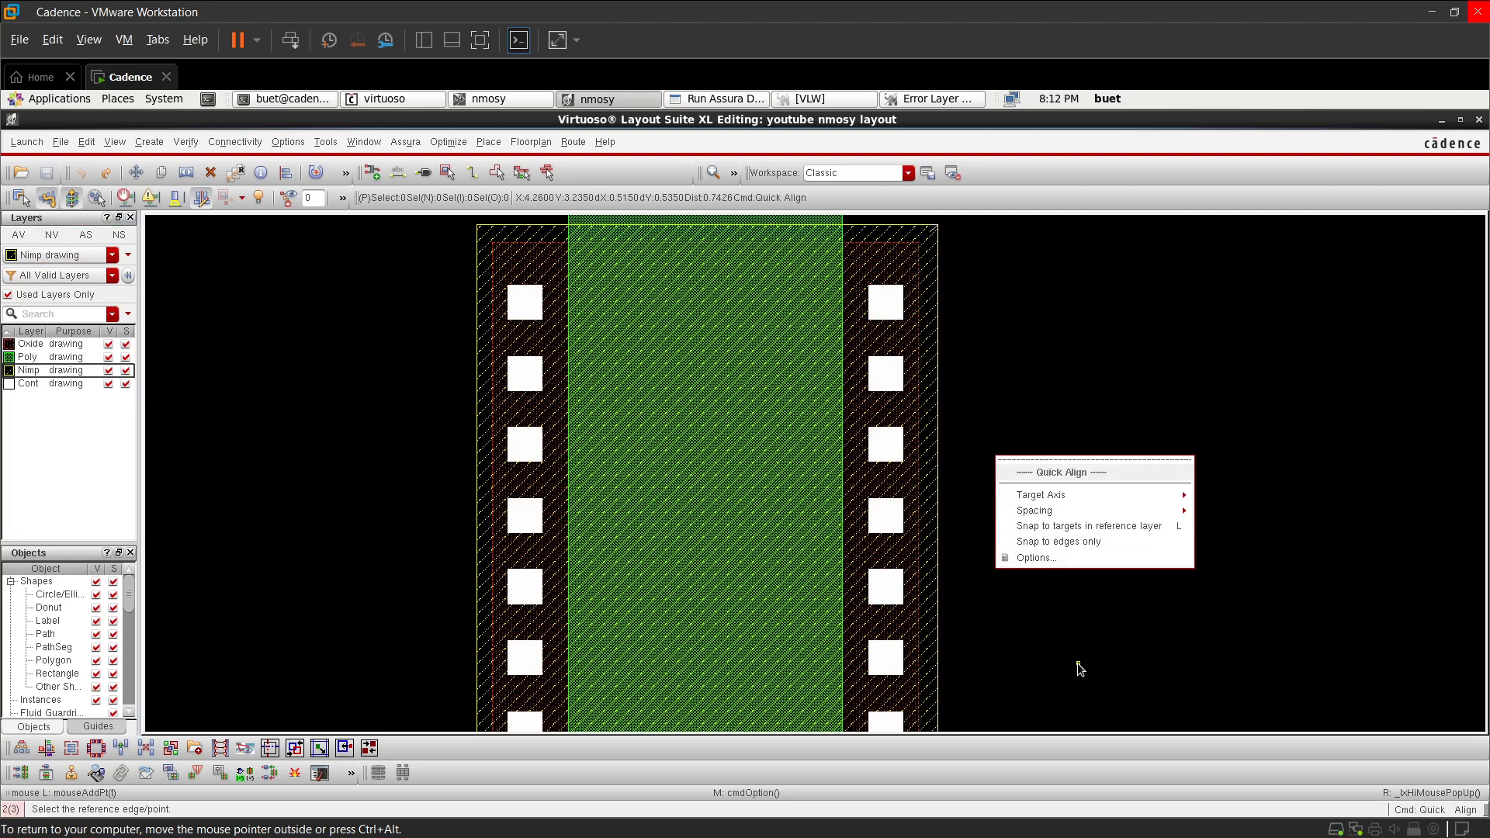
left_click(1071, 558)
left_click(461, 278)
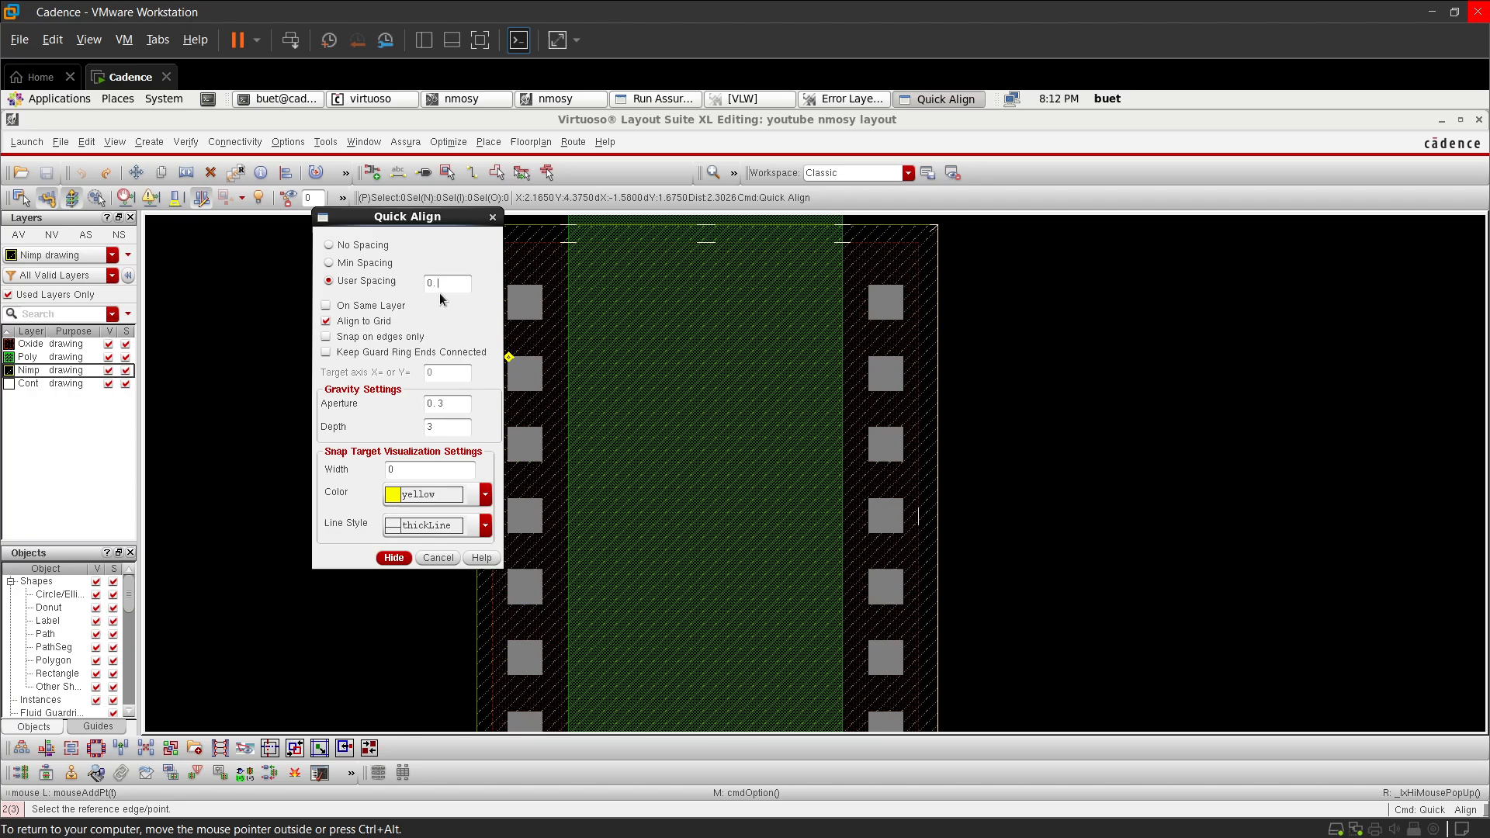
type("14")
left_click(394, 558)
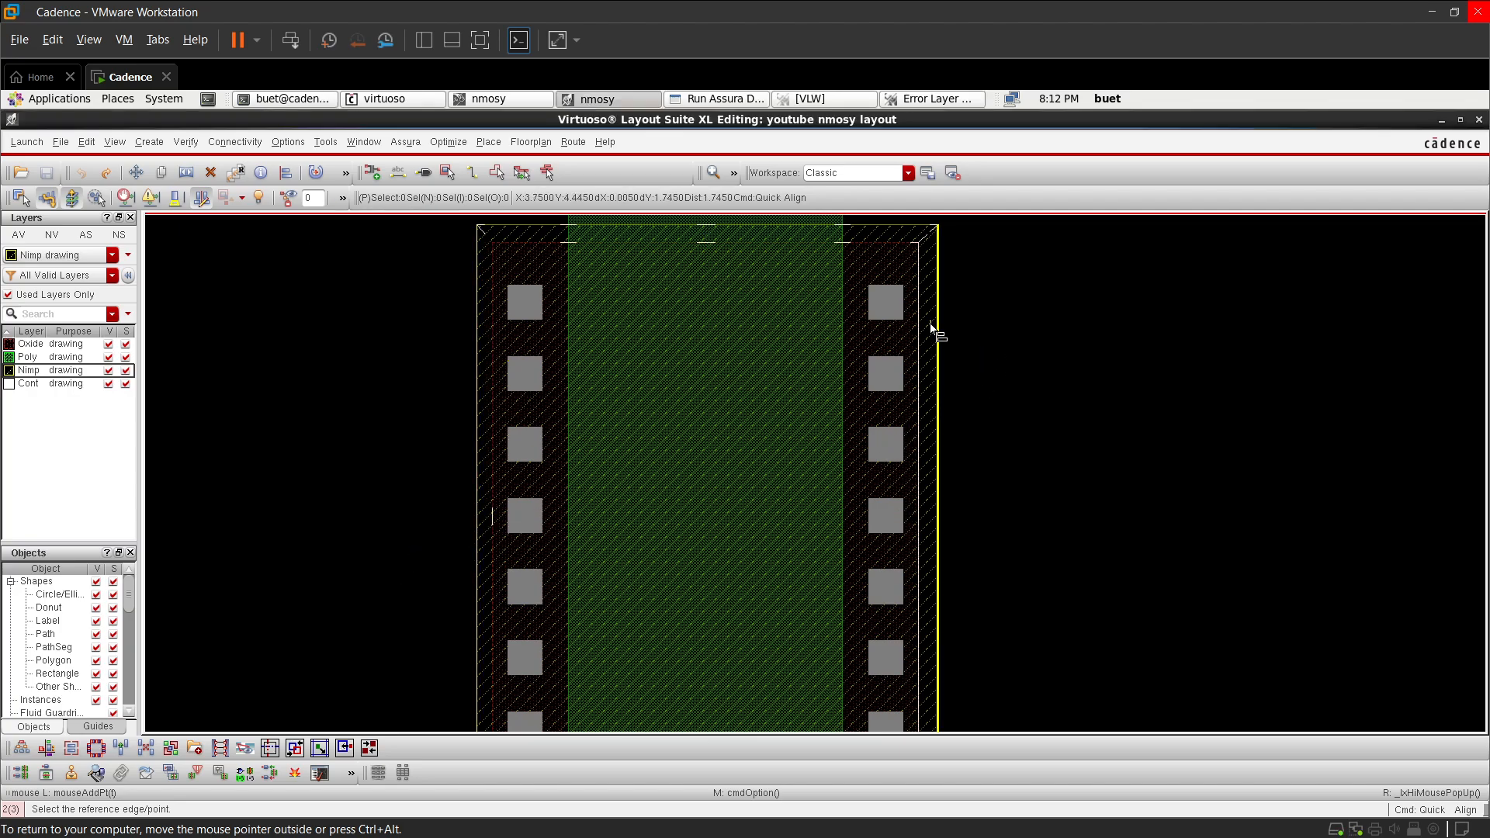
scroll(934, 323, "up", 3, "ctrl")
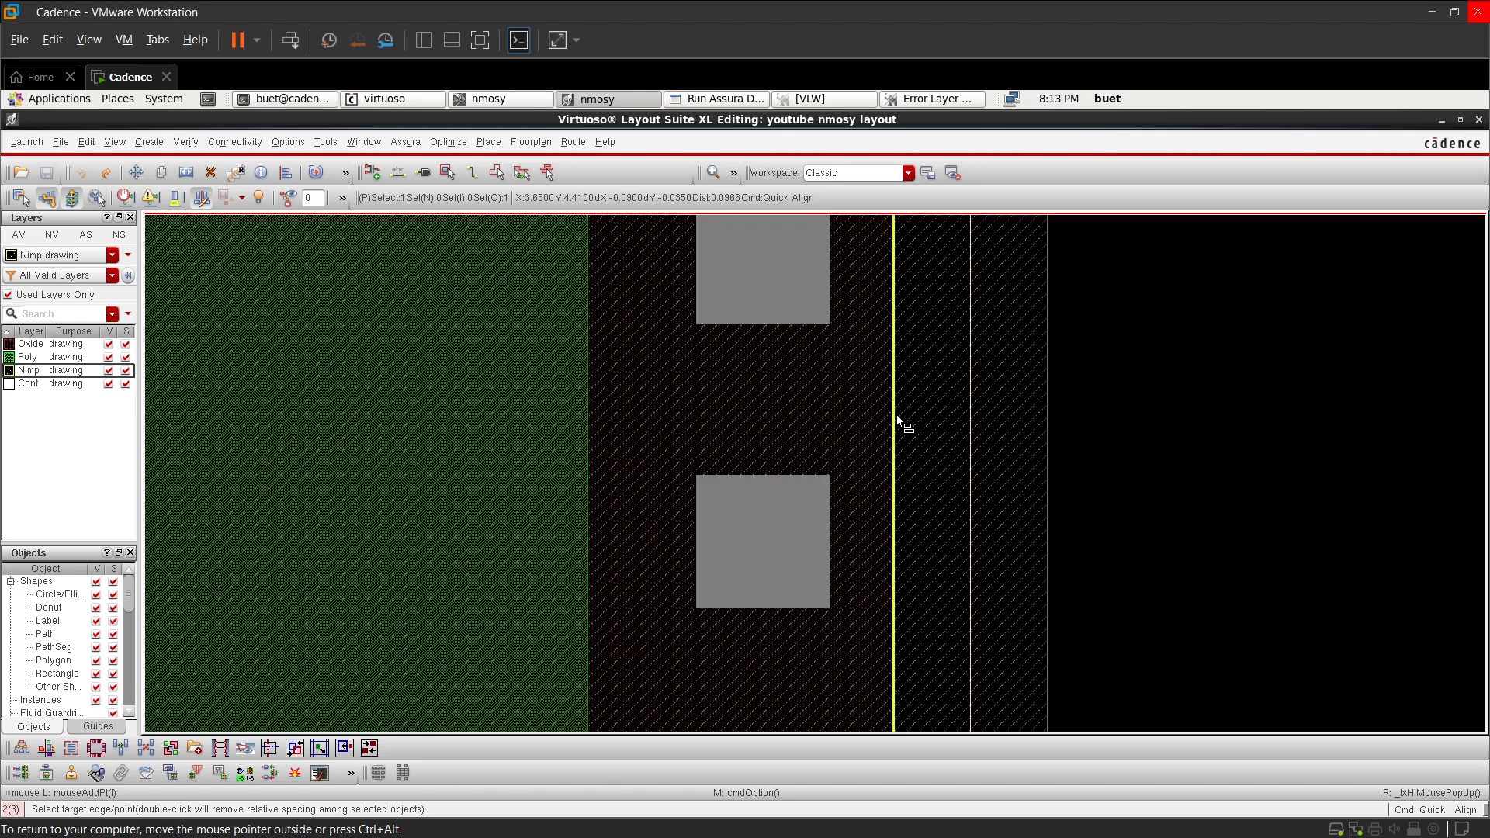
scroll(896, 420, "down", 4, "ctrl")
left_click(772, 459)
scroll(771, 459, "up", 5, "ctrl")
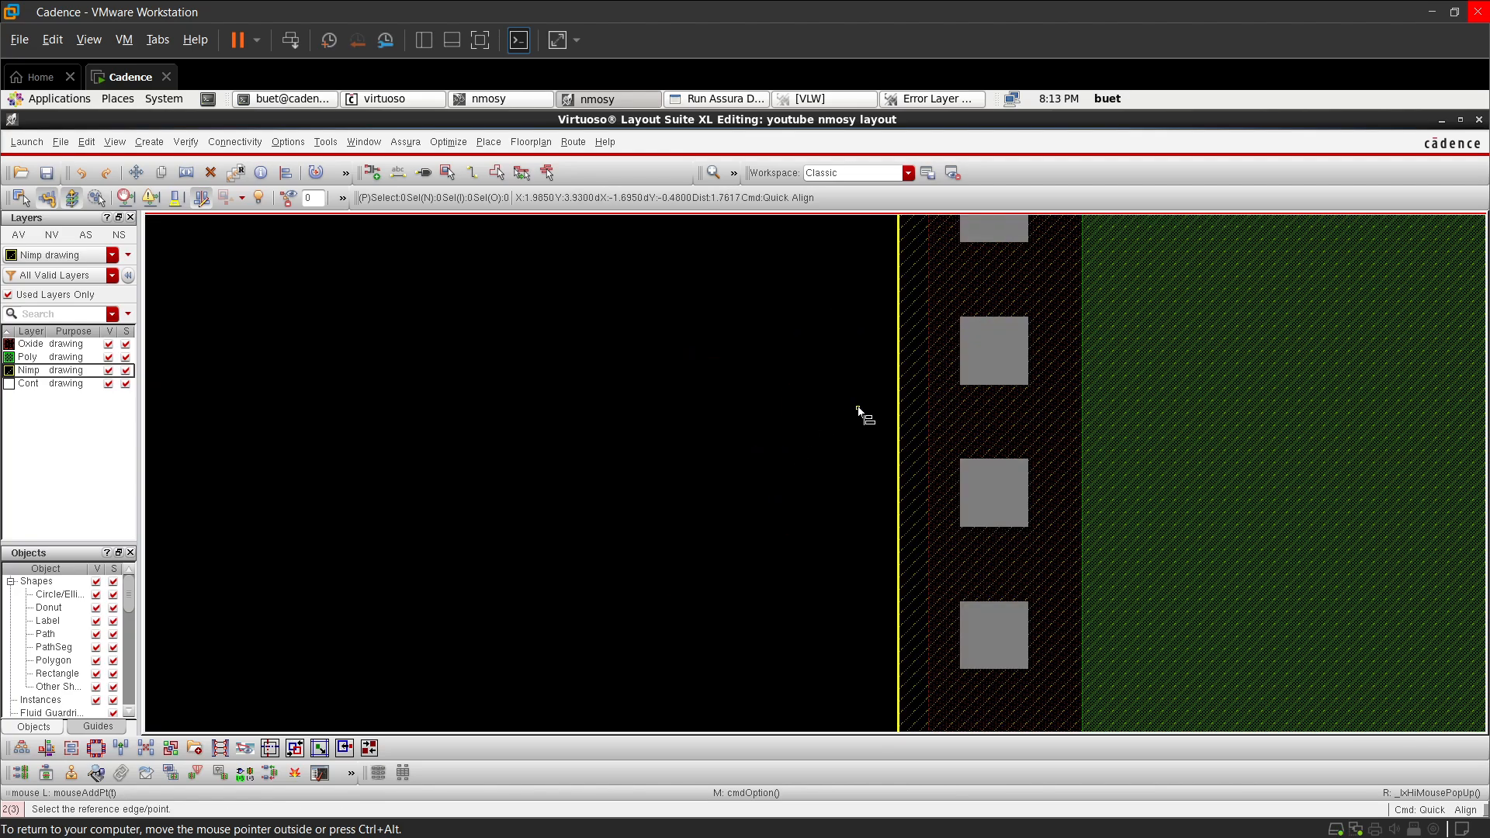
left_click(922, 412)
scroll(925, 416, "down", 5, "ctrl")
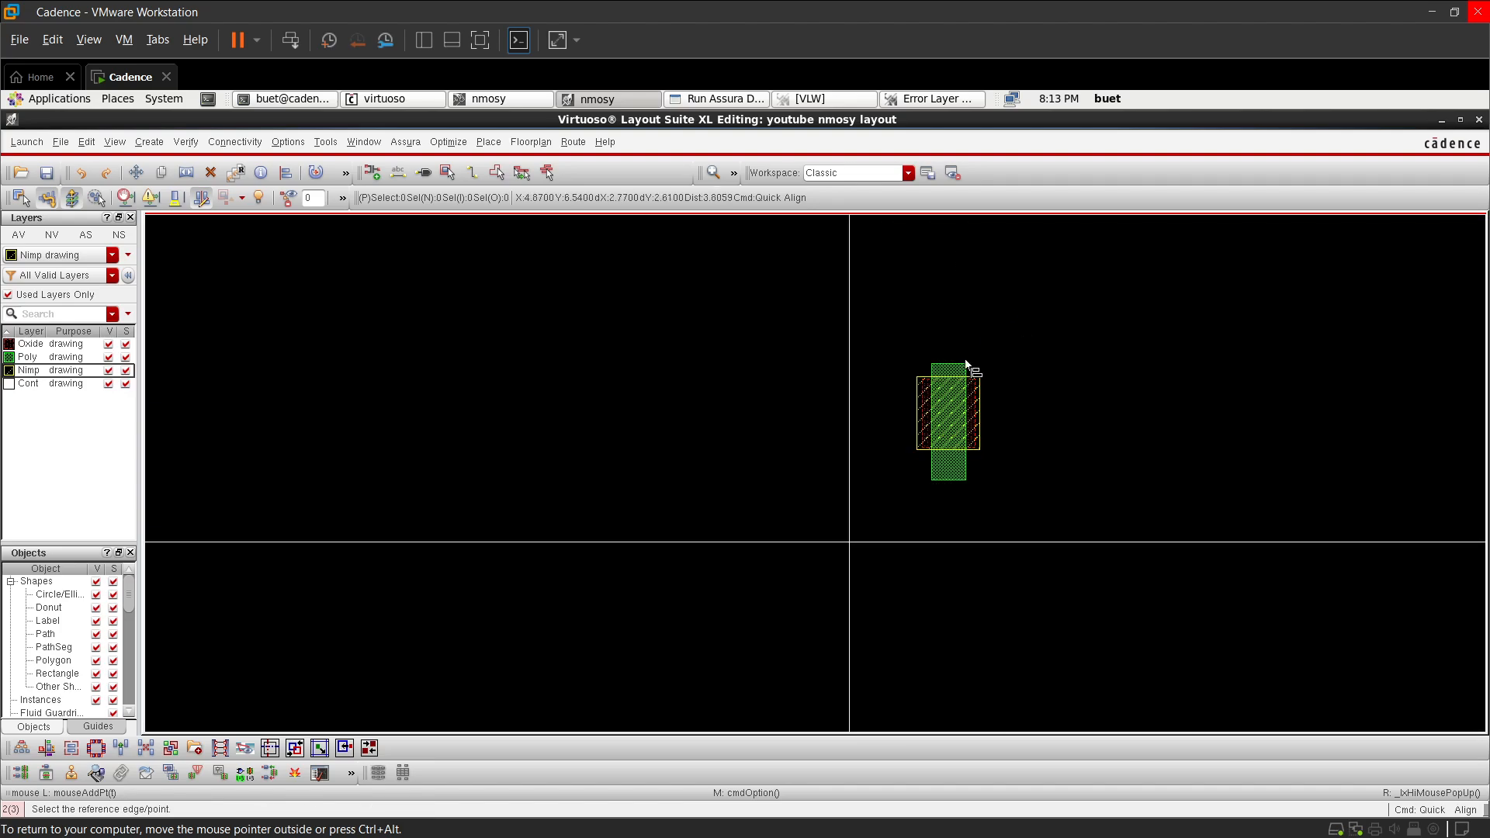
- Adjust the Quick Align user spacing and align the Nimp's top edge outside the Oxide's top edge
scroll(938, 392, "up", 2, "ctrl")
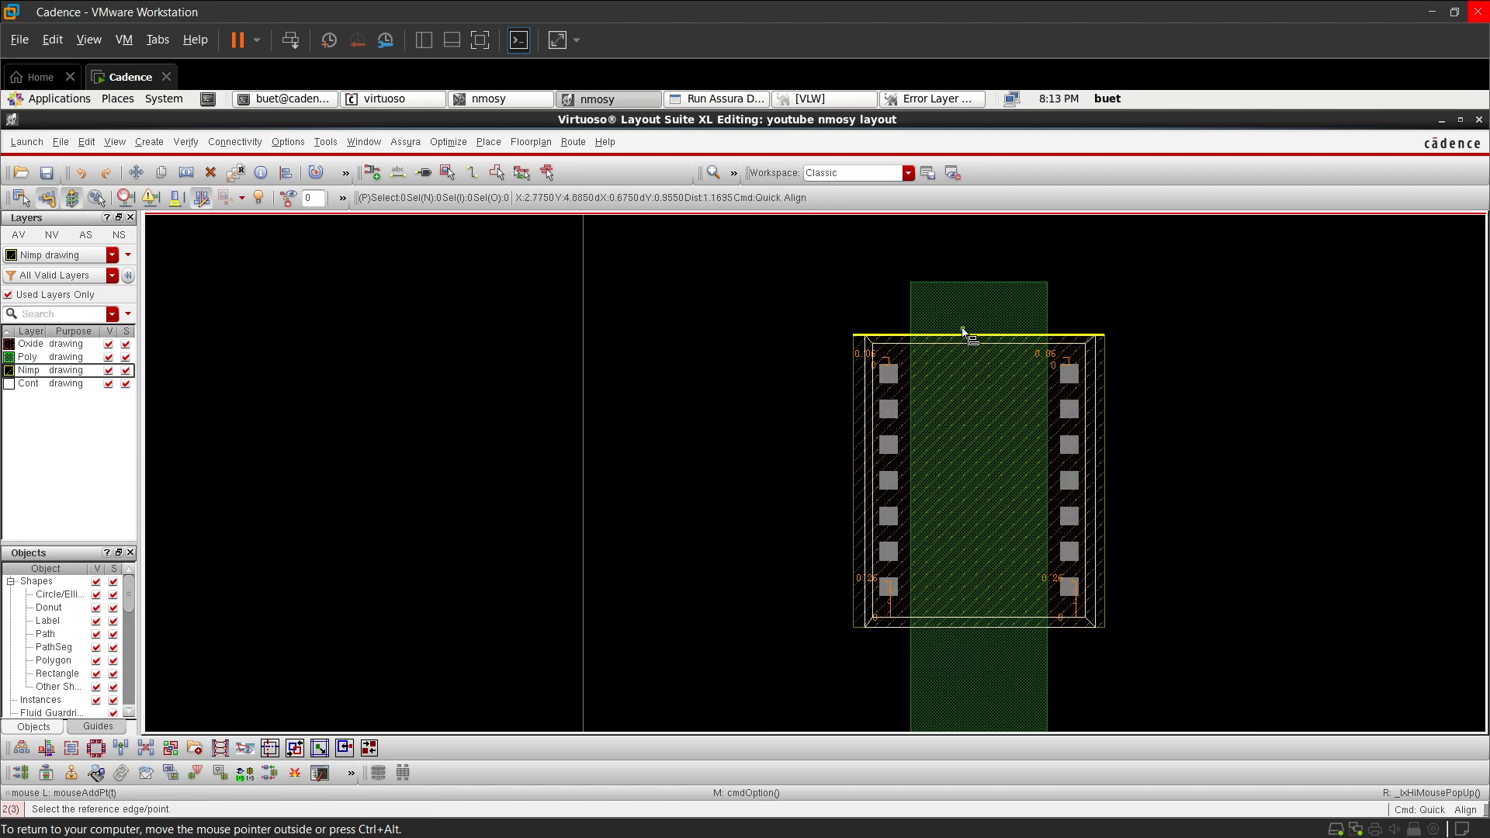
scroll(963, 332, "up", 2, "ctrl")
right_click(996, 311)
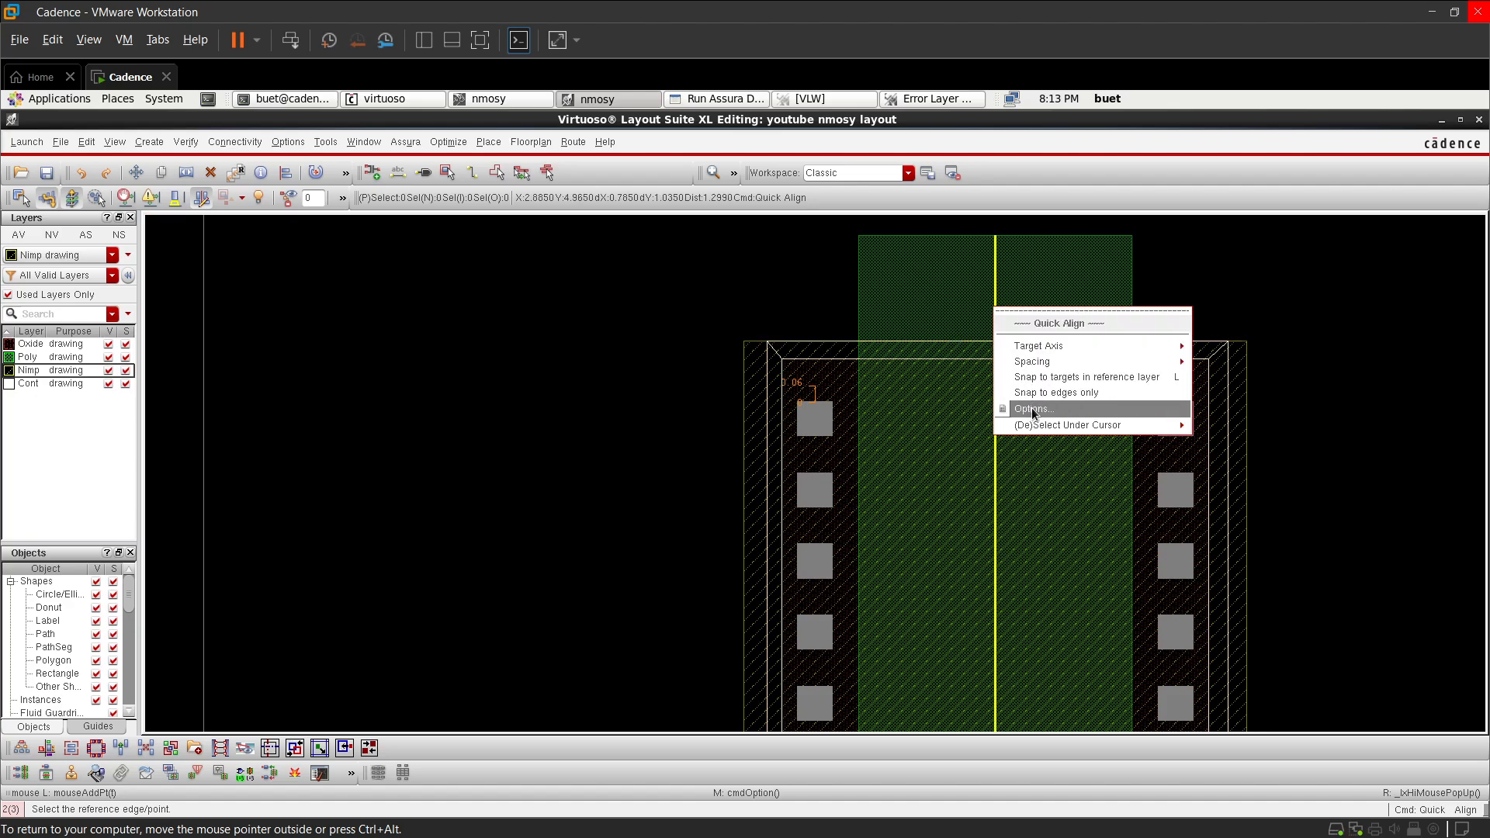
left_click(1032, 409)
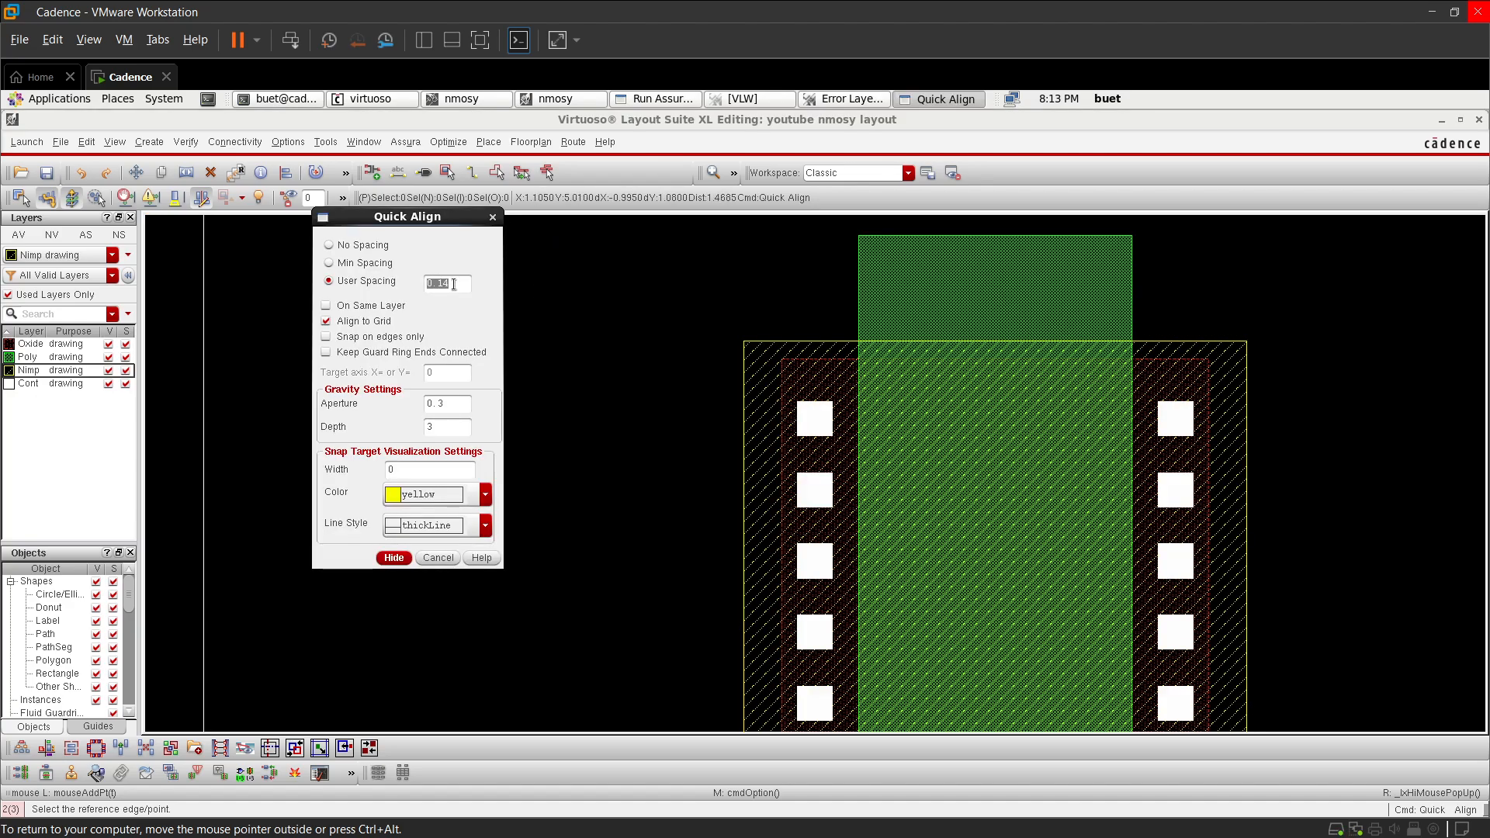
left_click(470, 284)
left_click(403, 564)
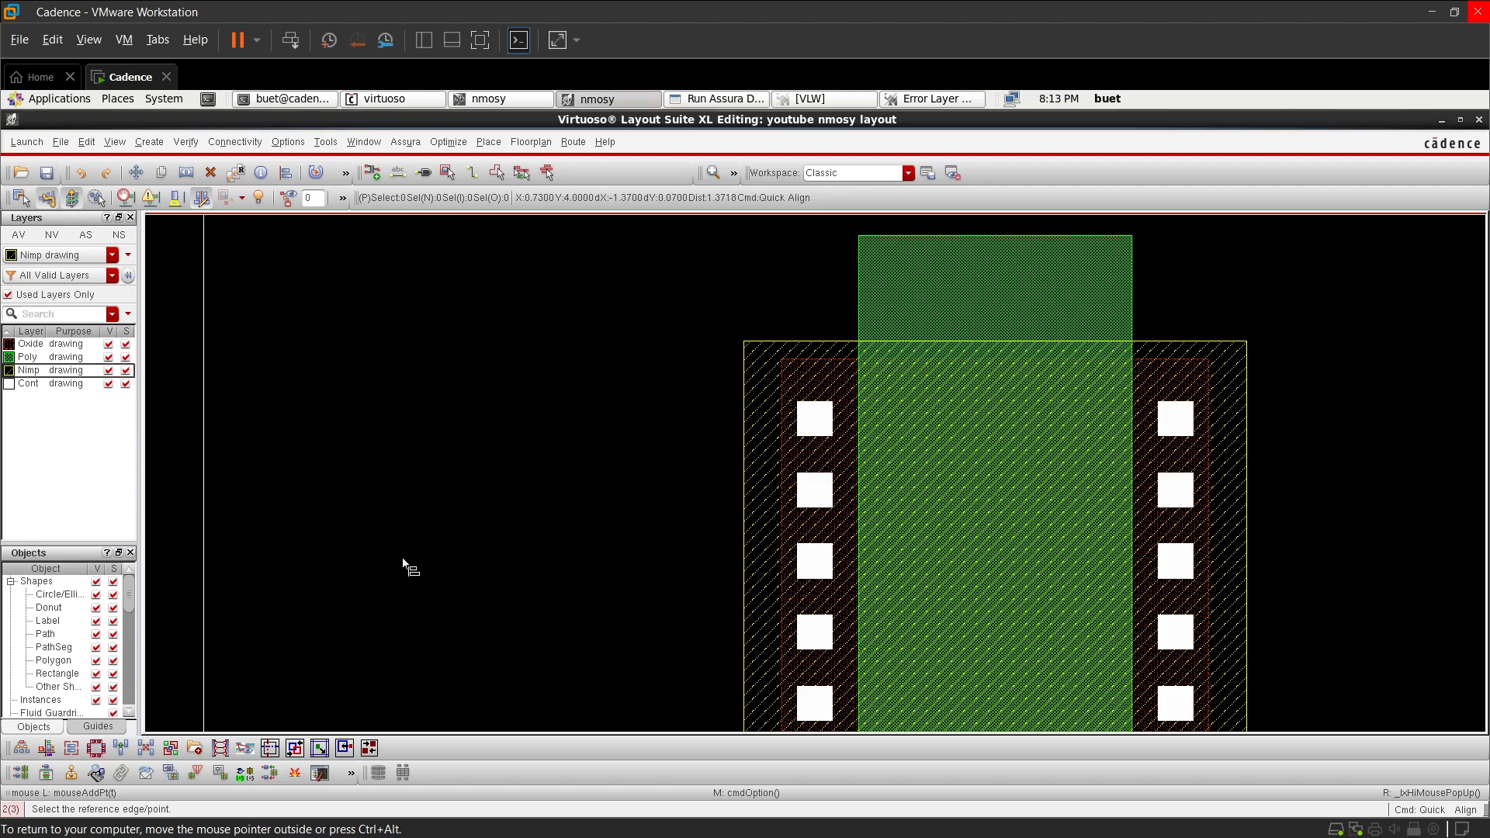
left_click(1091, 342)
left_click(1080, 360)
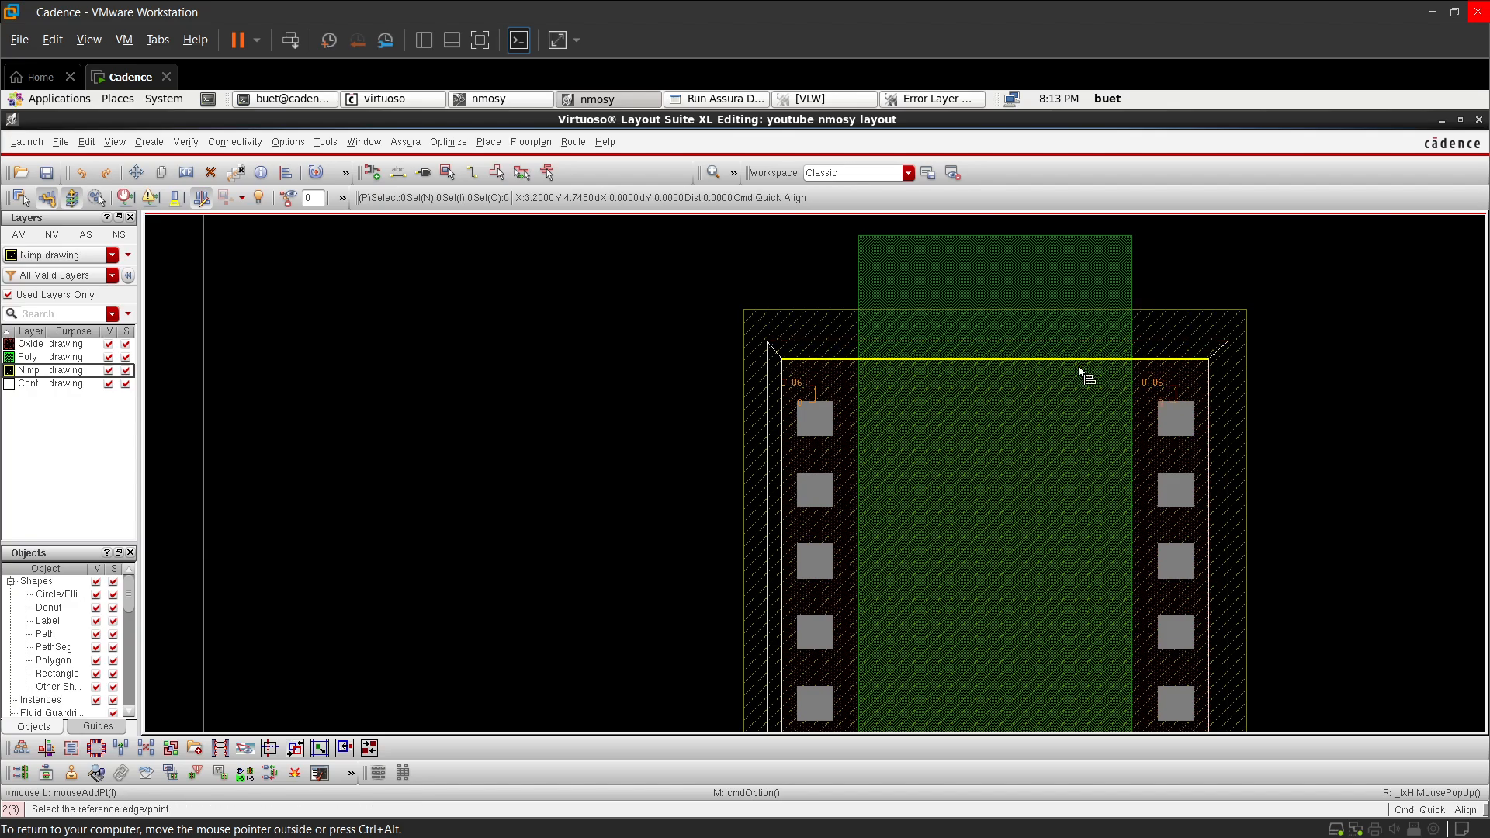
- Quick Align the Nimp's bottom edge outside the Oxide's bottom edge with the same spacing, and end the command
scroll(1080, 375, "down", 2)
scroll(1091, 505, "up", 2)
scroll(1090, 505, "up", 1)
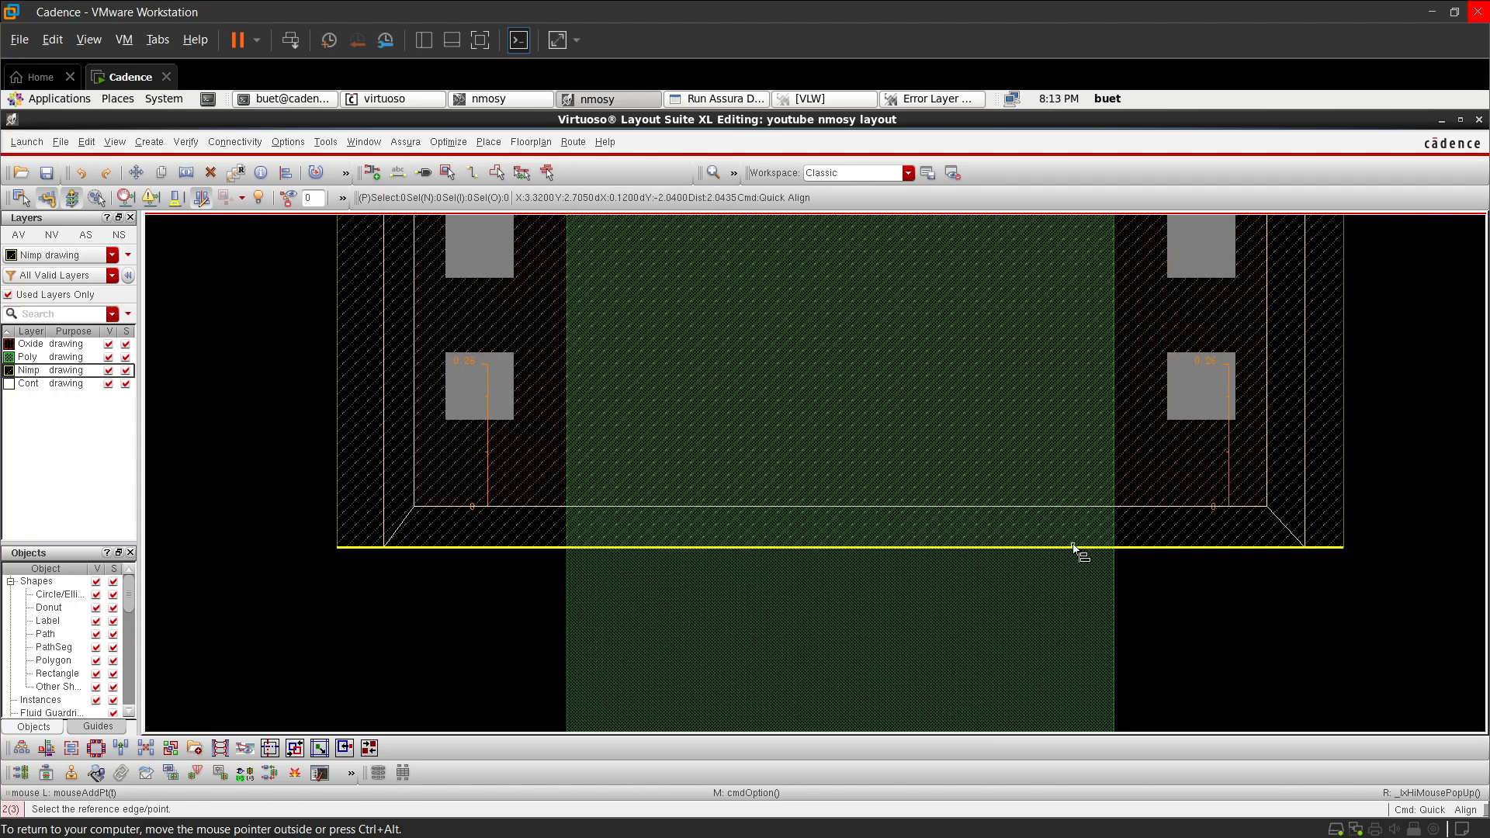
scroll(1053, 518, "down", 4)
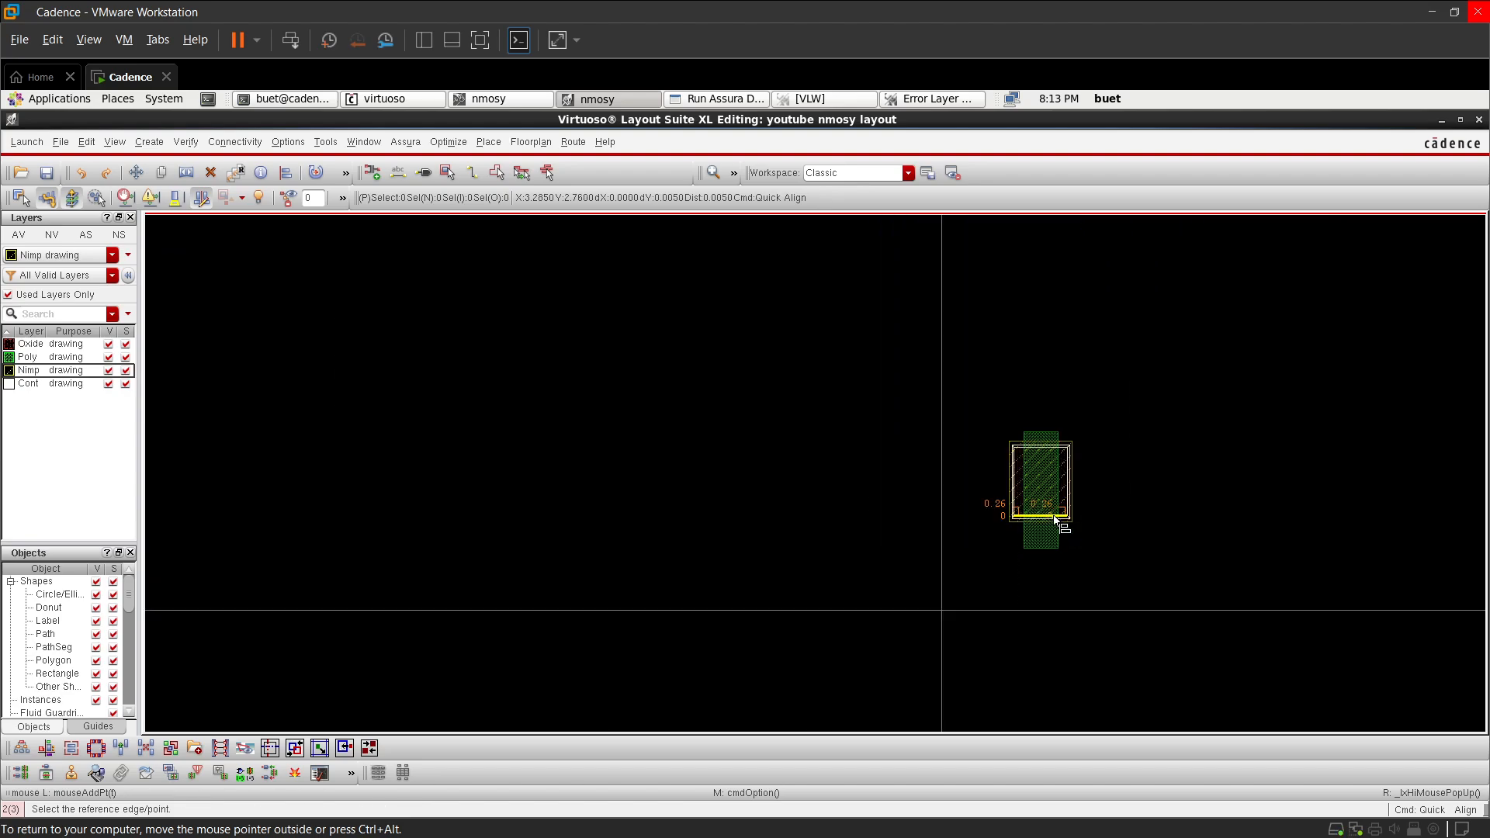
key("Escape")
key("f")
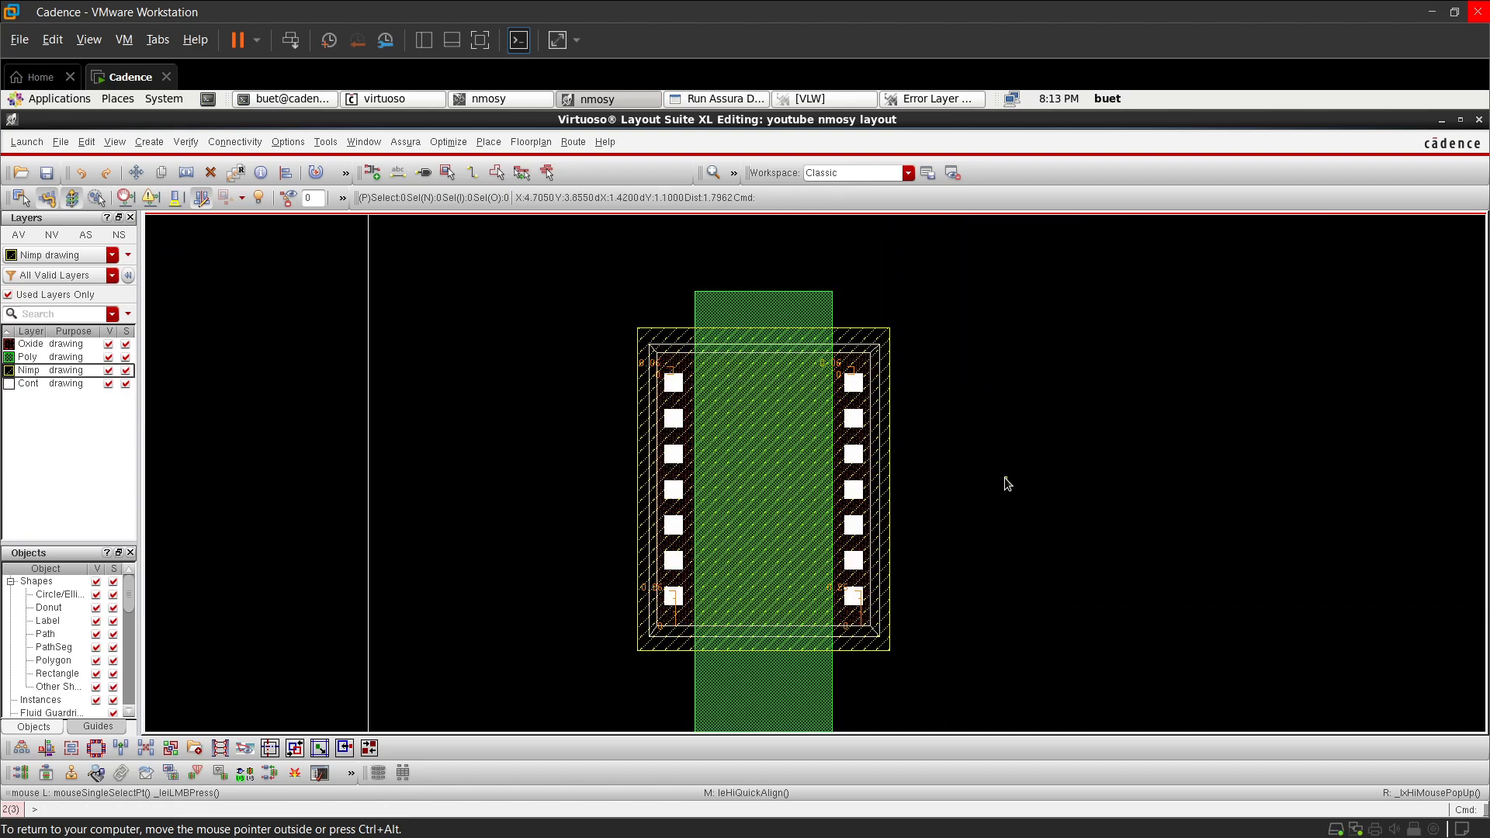
- Stretch the Poly's top edge down by about 0.27 to the Nimp's top edge
scroll(667, 303, "up", 2)
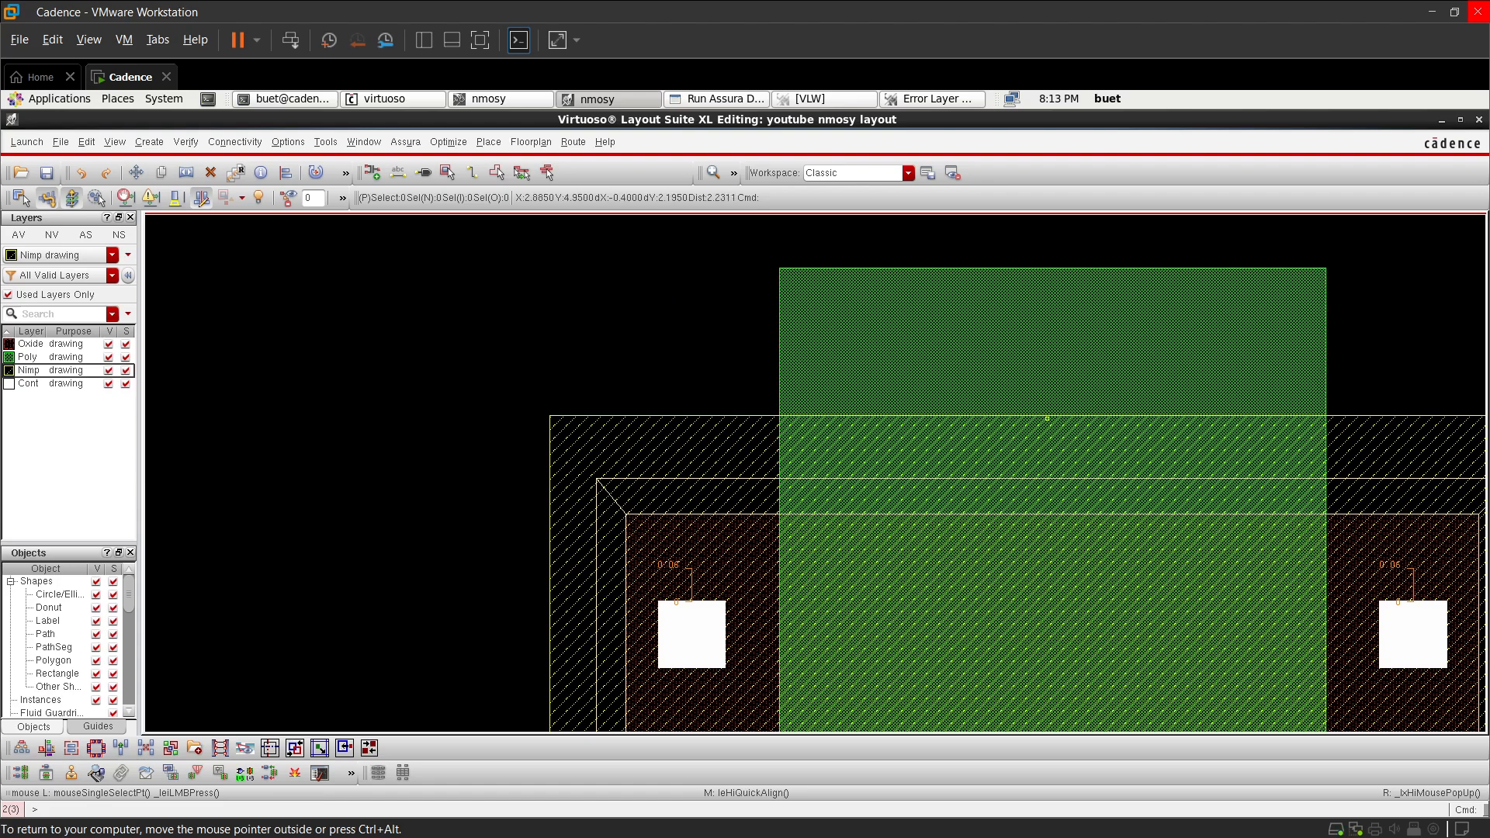
key("s")
left_click(1022, 277)
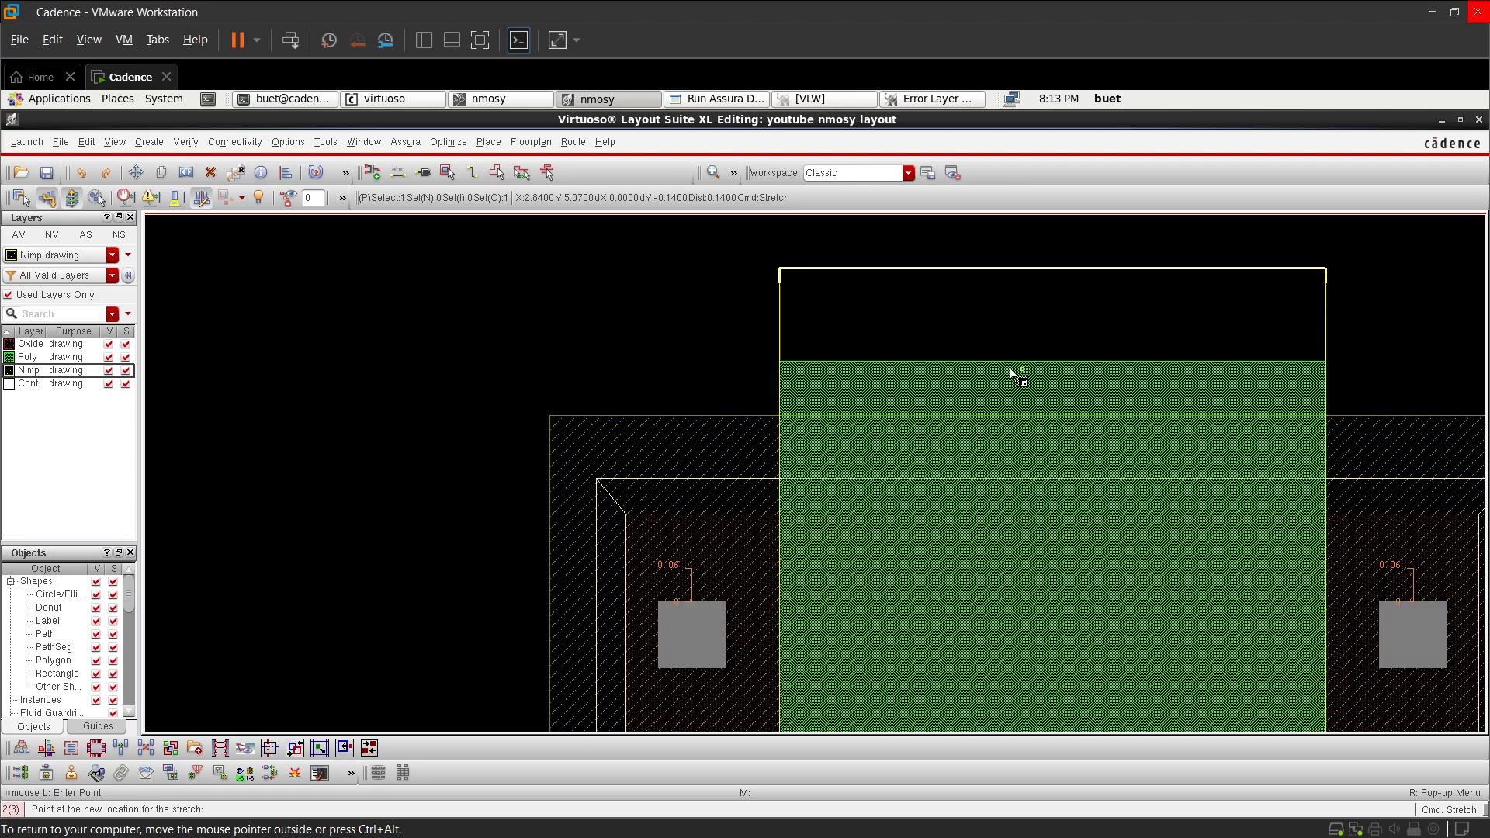
scroll(1007, 431, "up", 1)
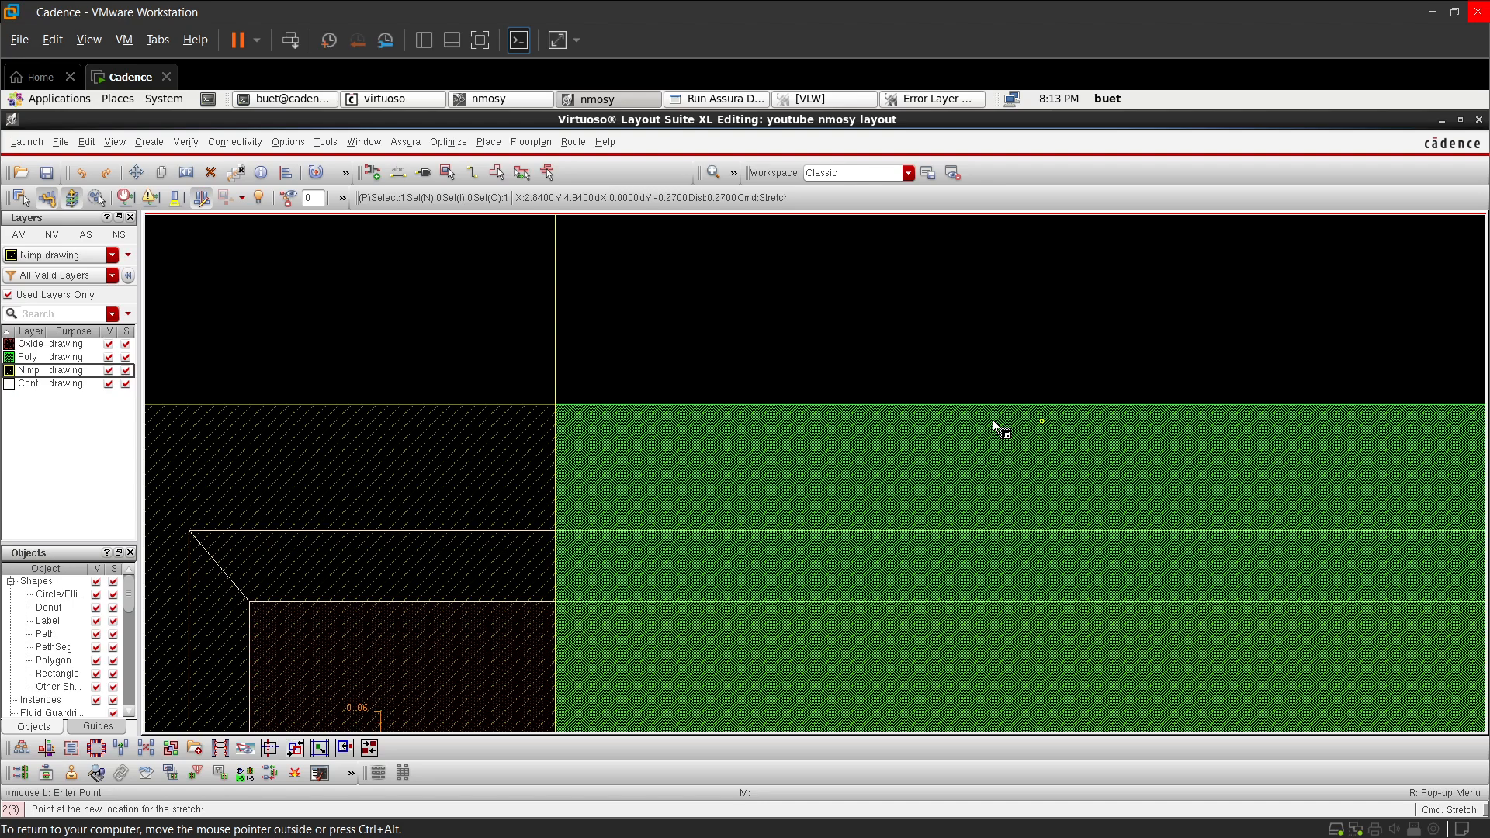
left_click(995, 426)
- Stretch the Poly's bottom edge up by about 0.56, leaving a short Poly end below the Nimp
scroll(996, 426, "down", 3)
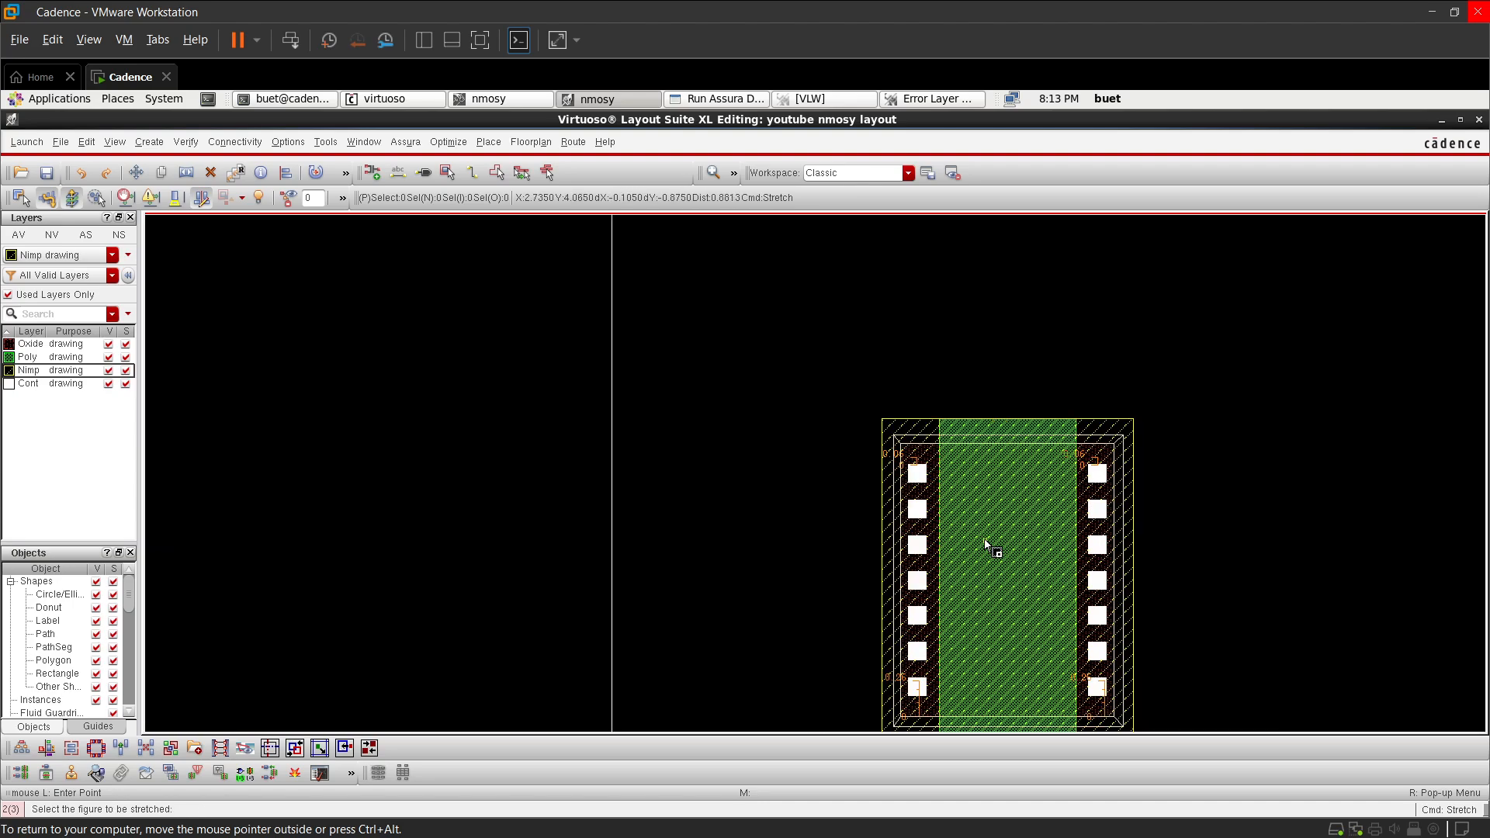
scroll(988, 542, "down", 1)
scroll(999, 618, "up", 2)
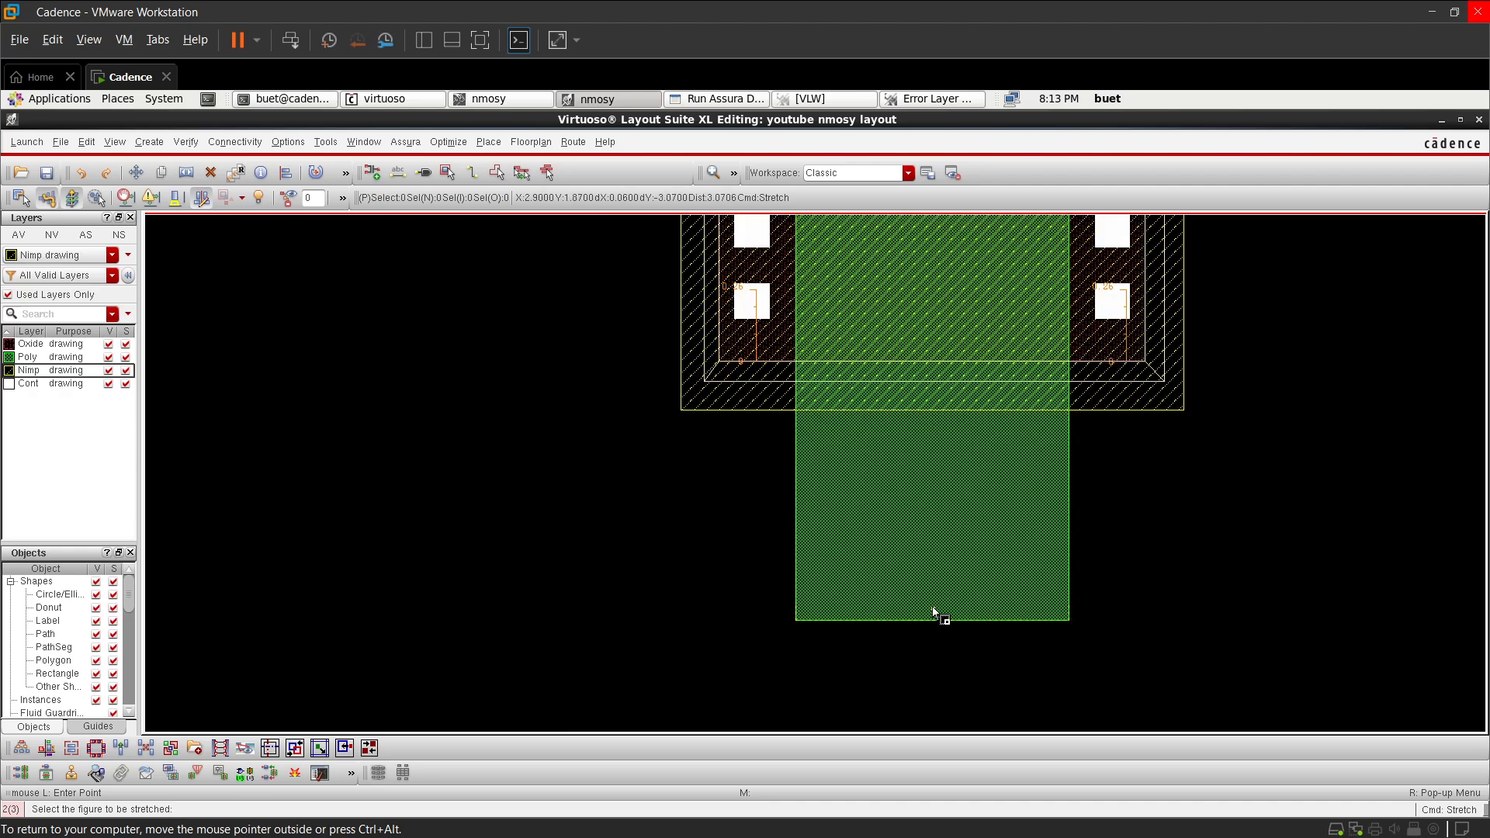
left_click(933, 613)
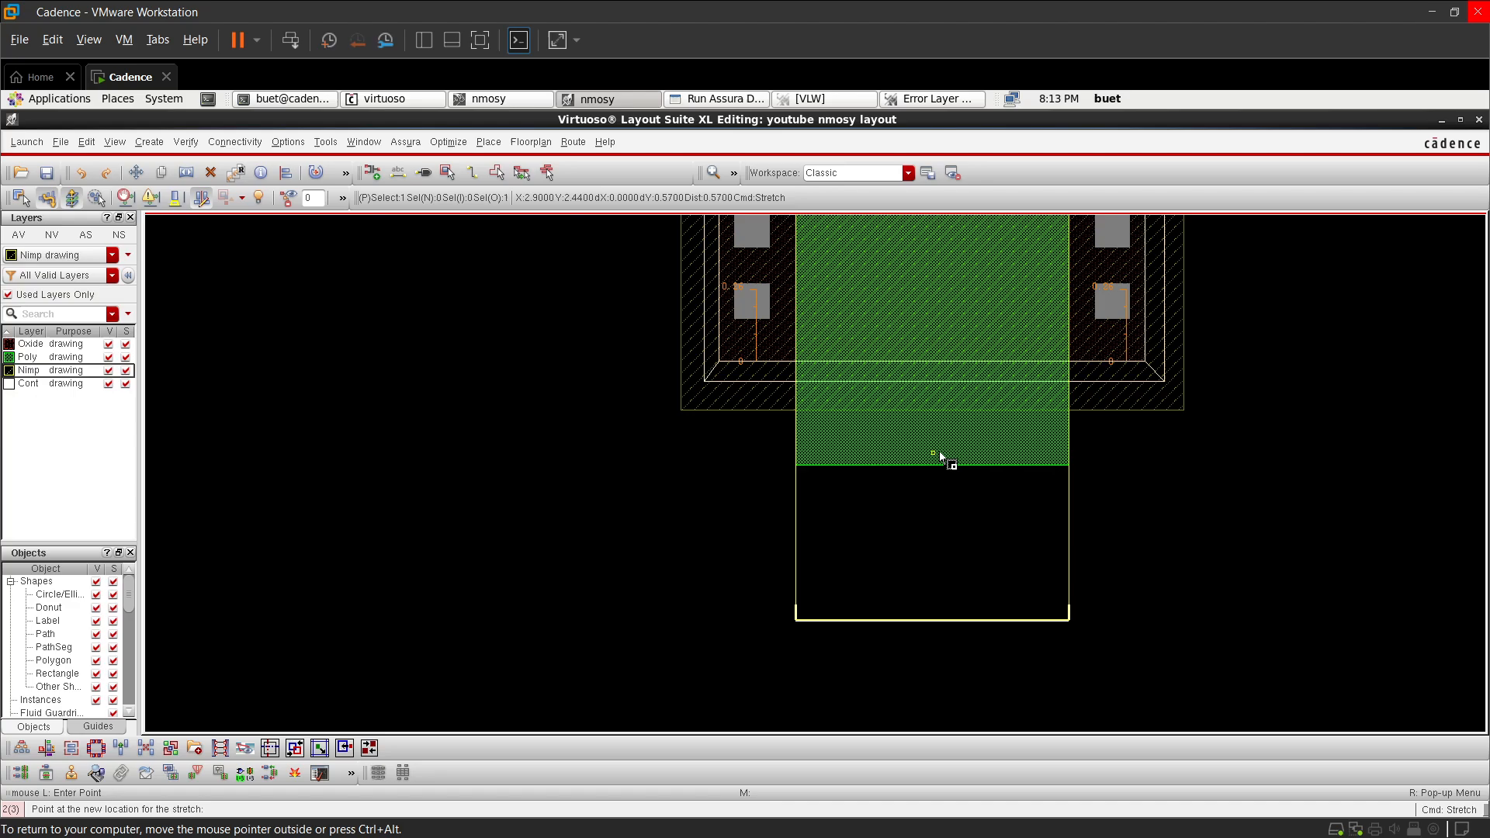
left_click(933, 462)
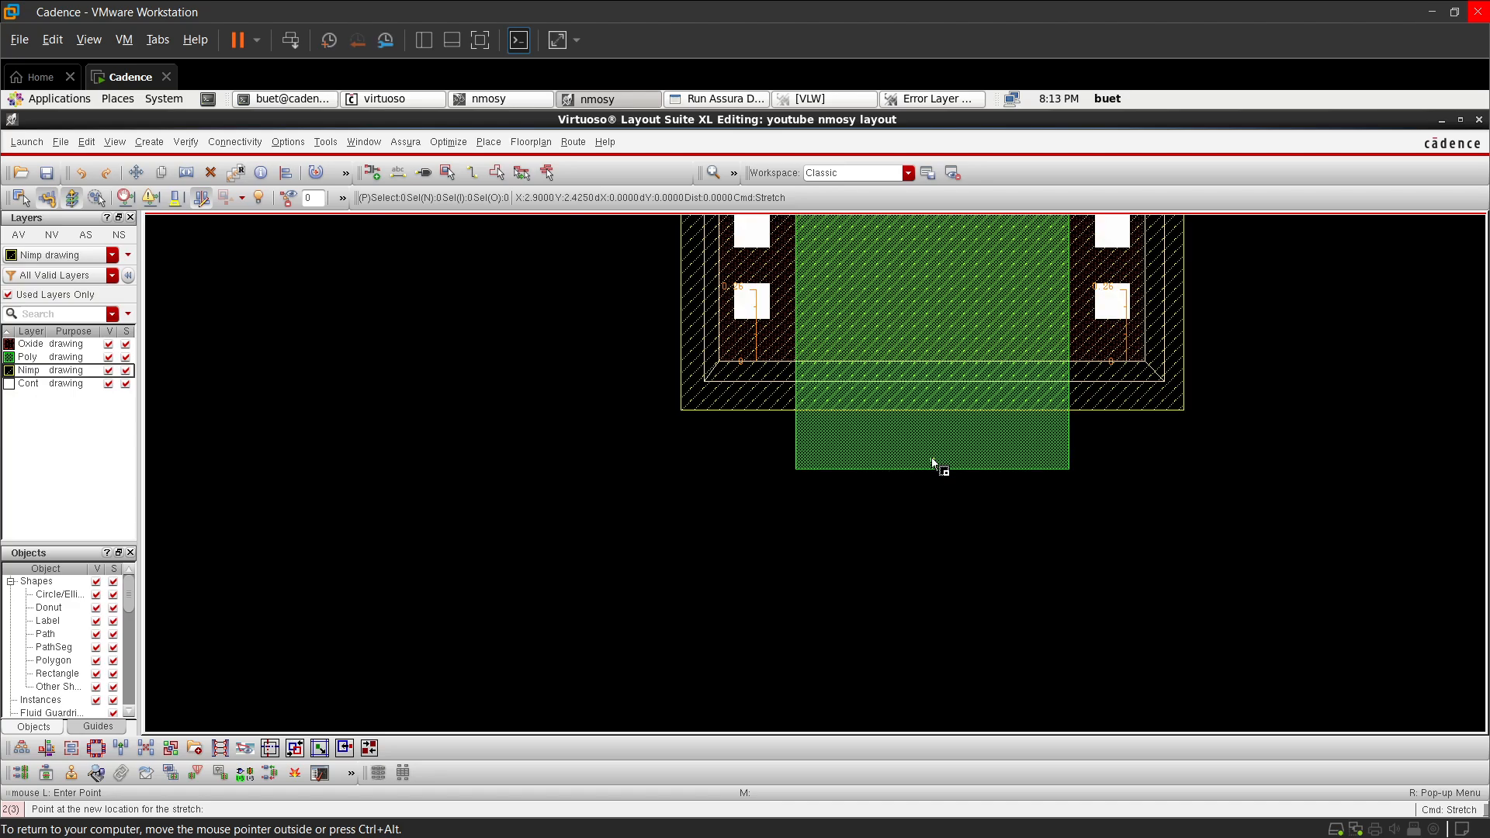
scroll(1060, 426, "down", 2, "ctrl")
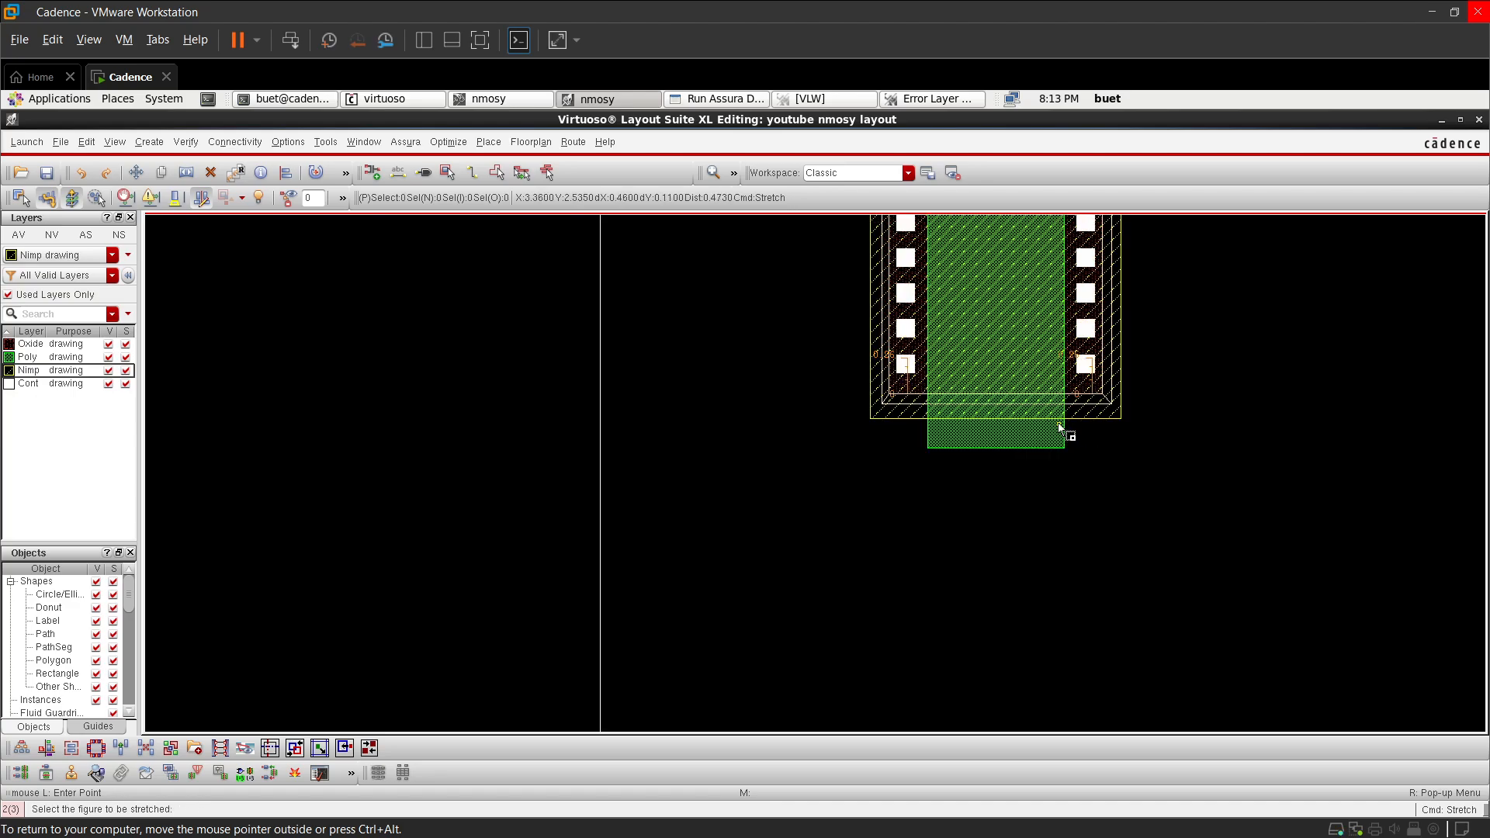
scroll(1060, 426, "down", 2, "ctrl")
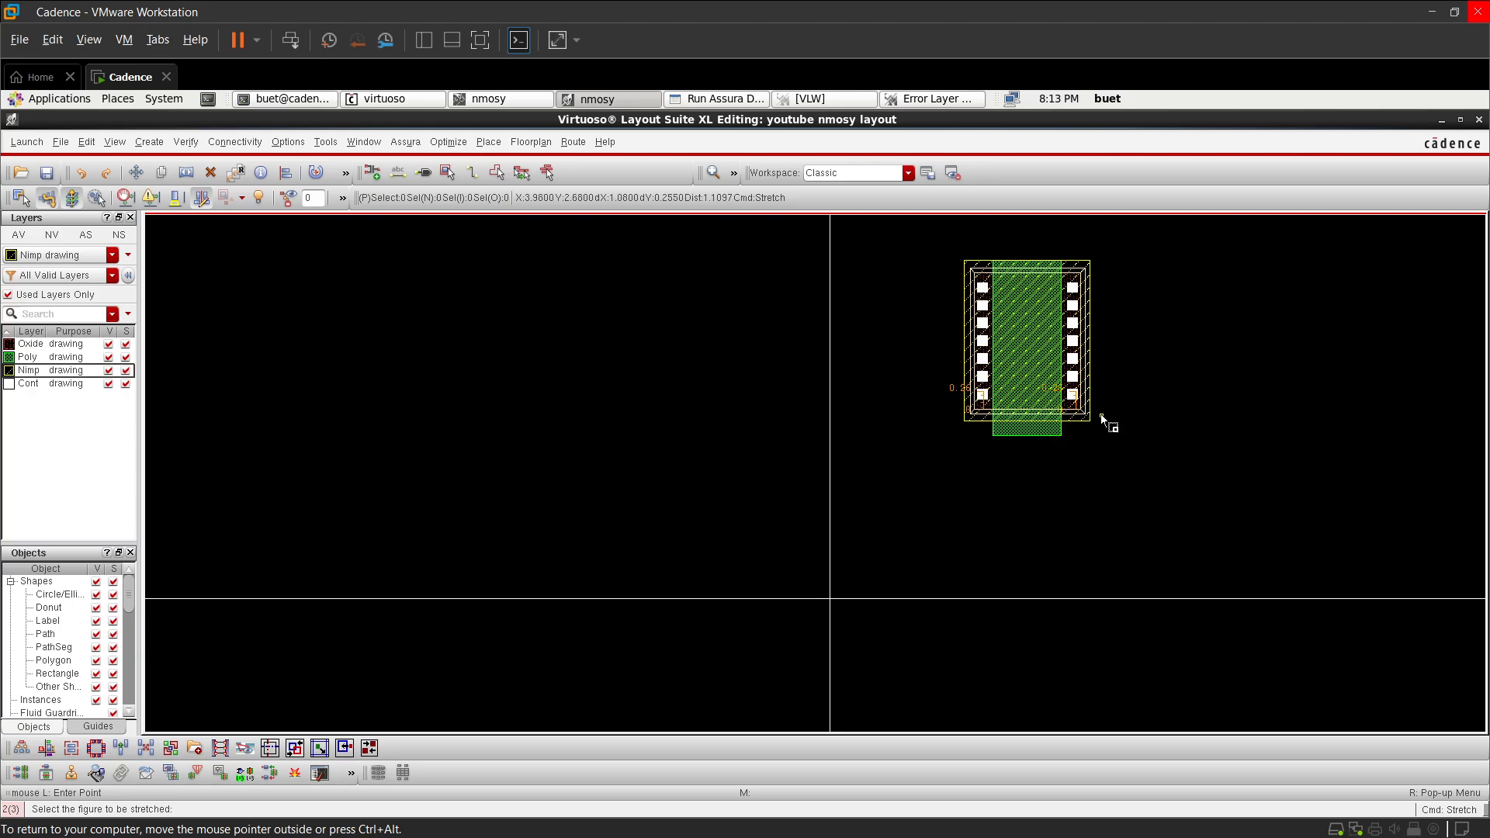
key("f")
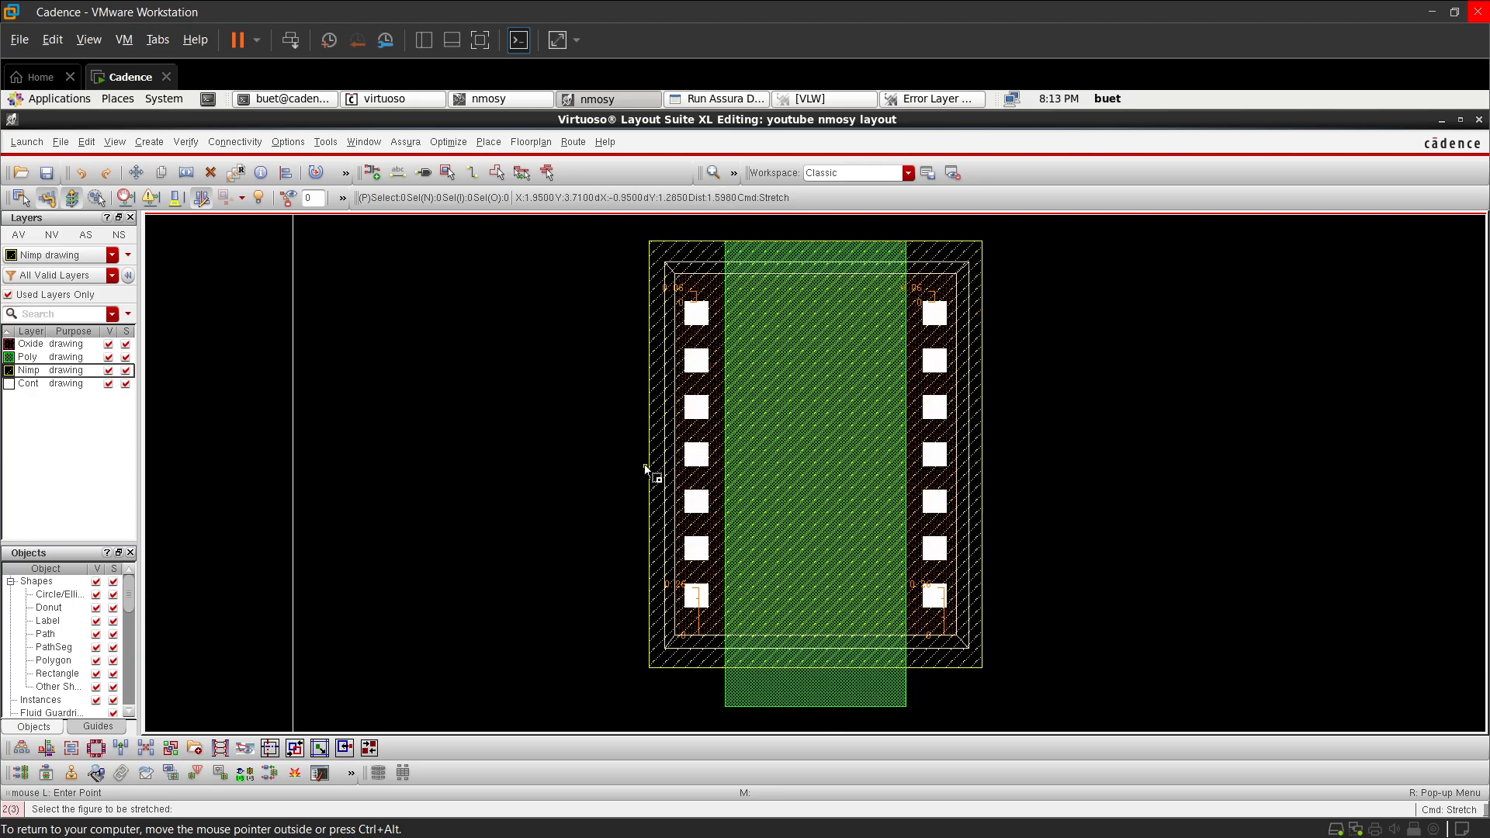
scroll(646, 469, "down", 1, "ctrl")
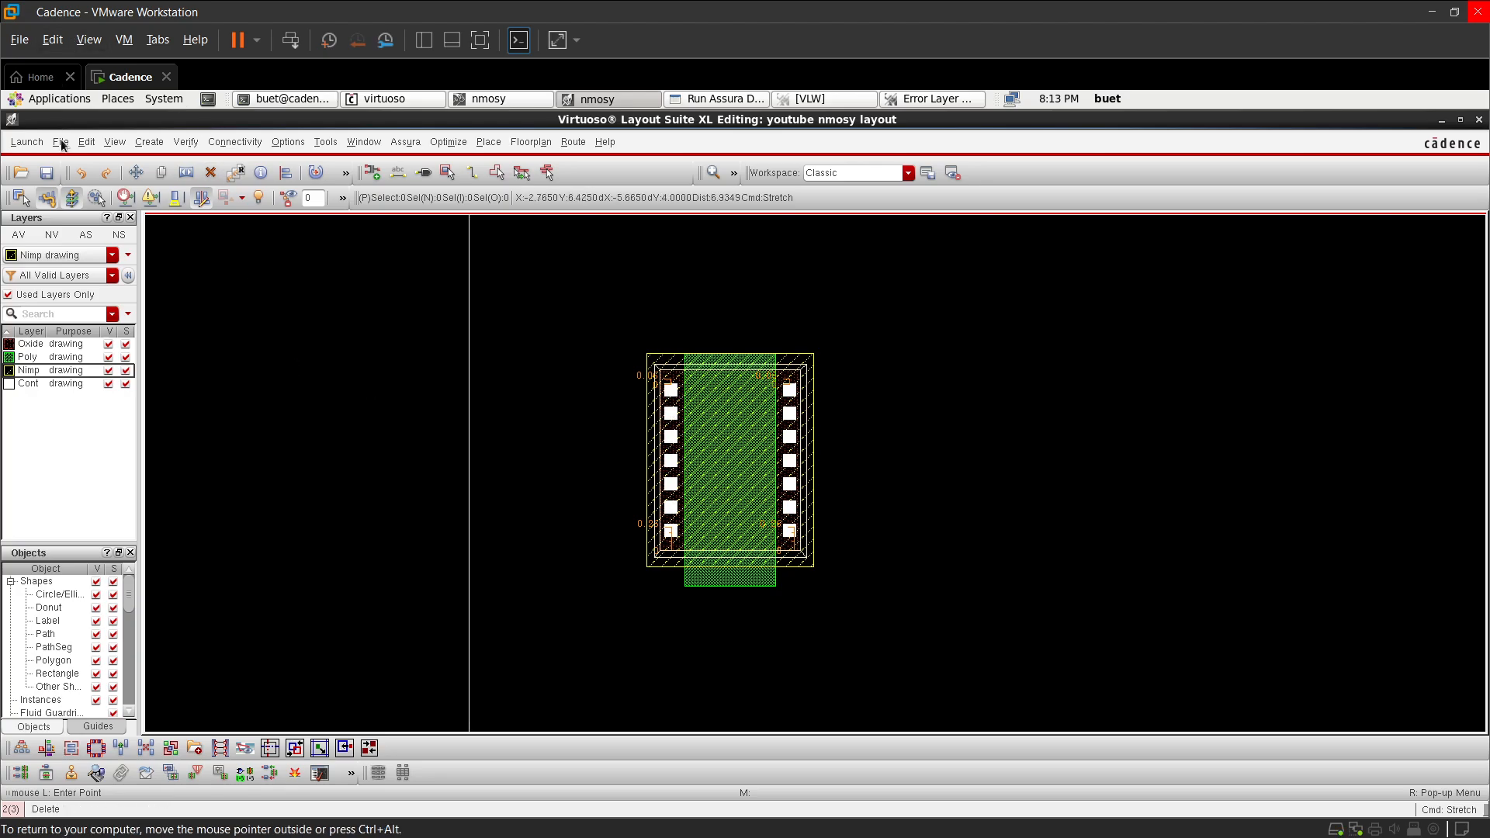
- Save the layout, stop viewing the current Assura job, rerun the DRC as ex1, and view the new results
key("u")
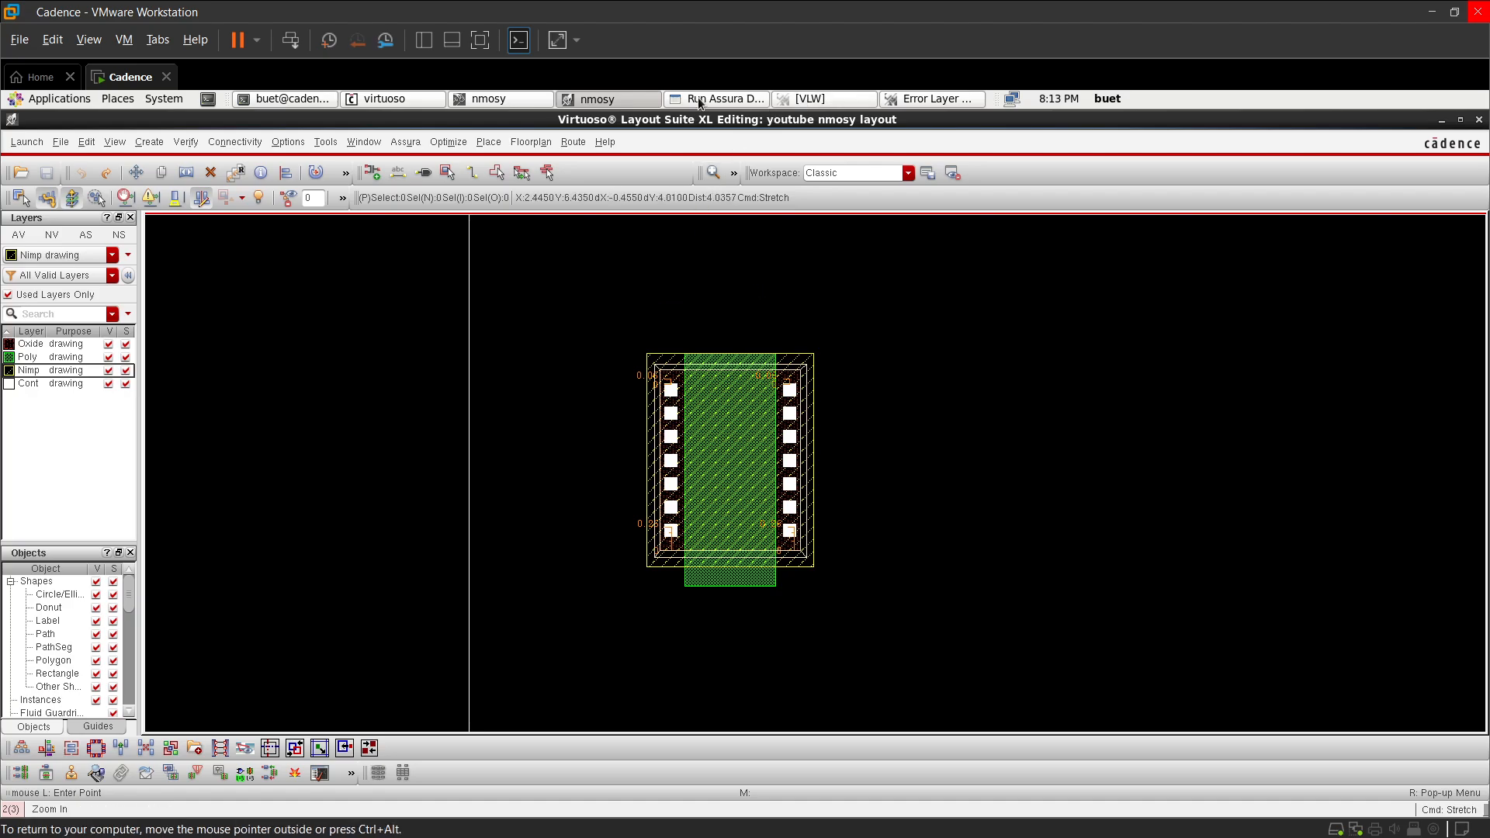
left_click(699, 104)
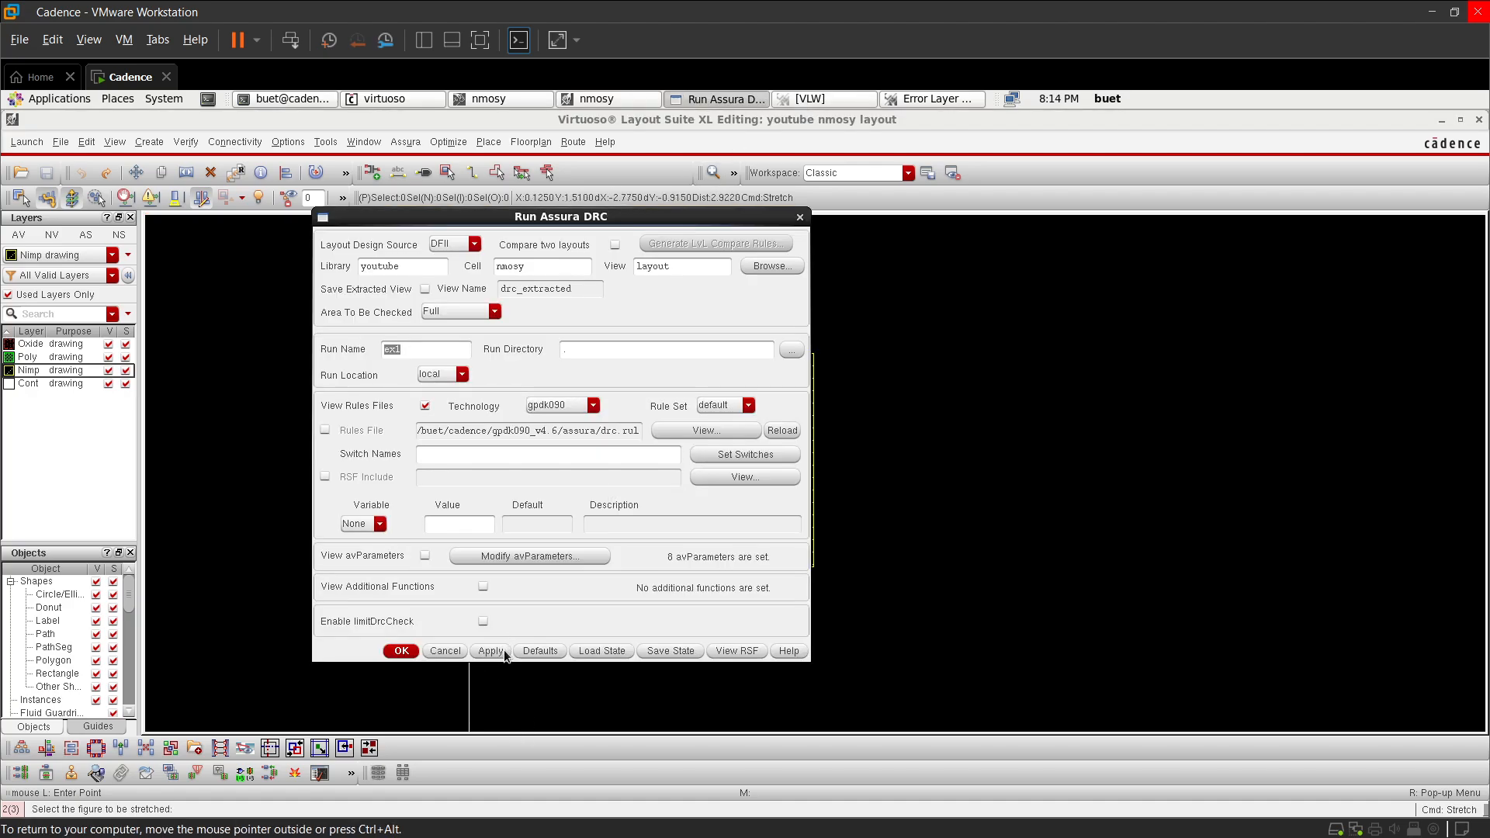
left_click(500, 652)
left_click(700, 470)
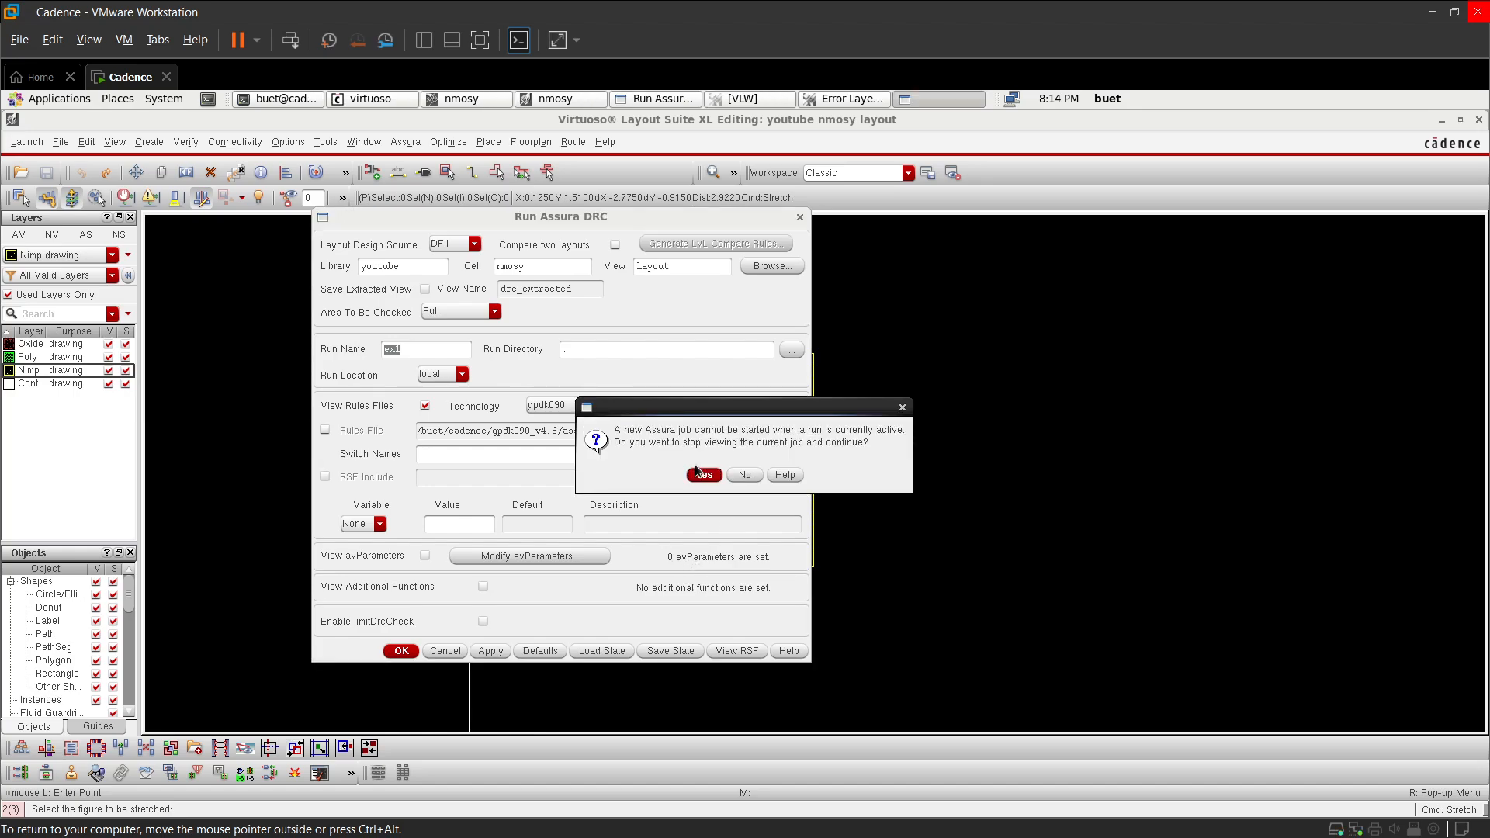
left_click(711, 473)
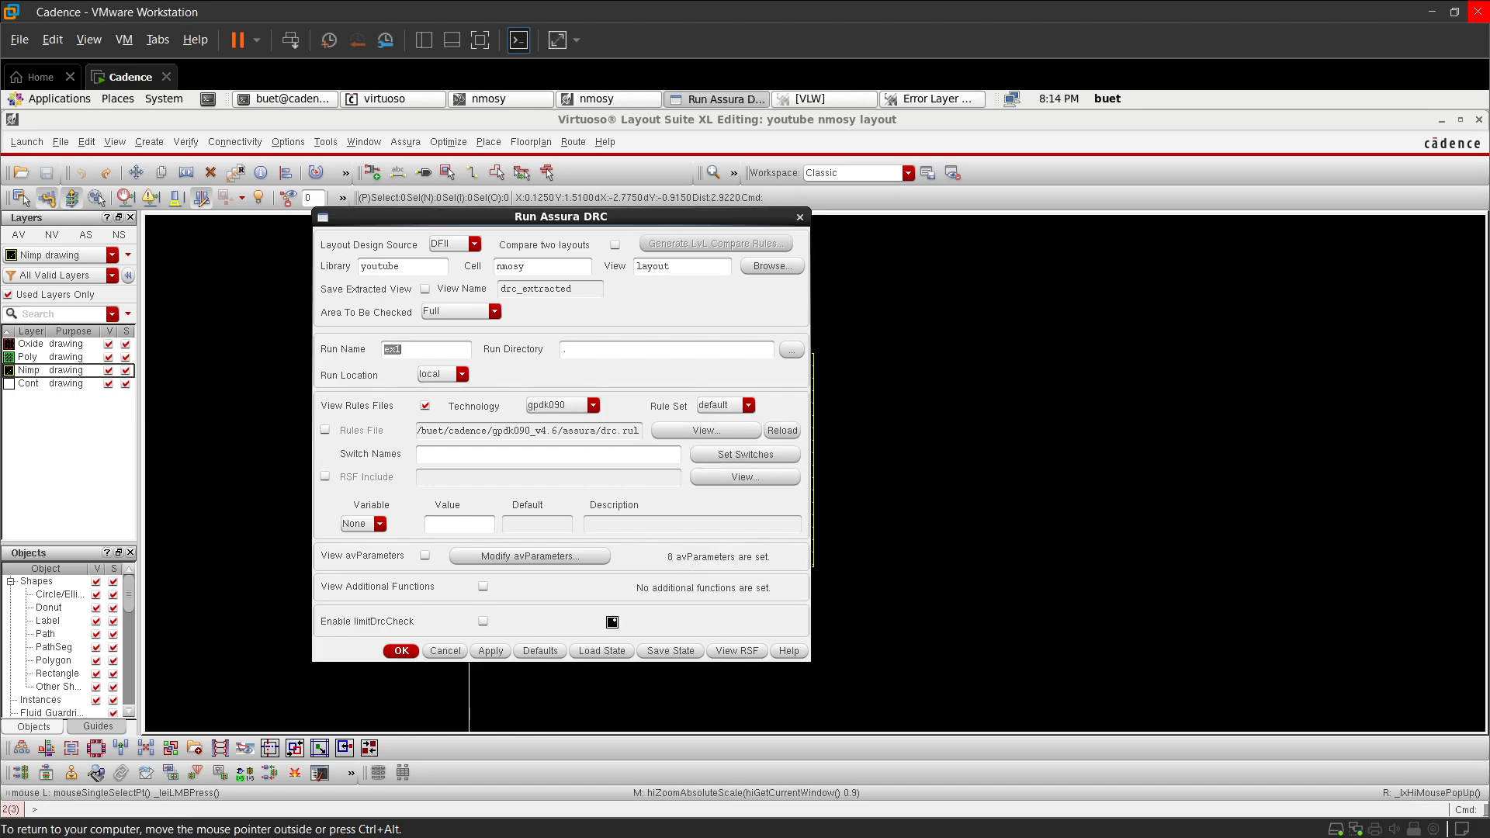
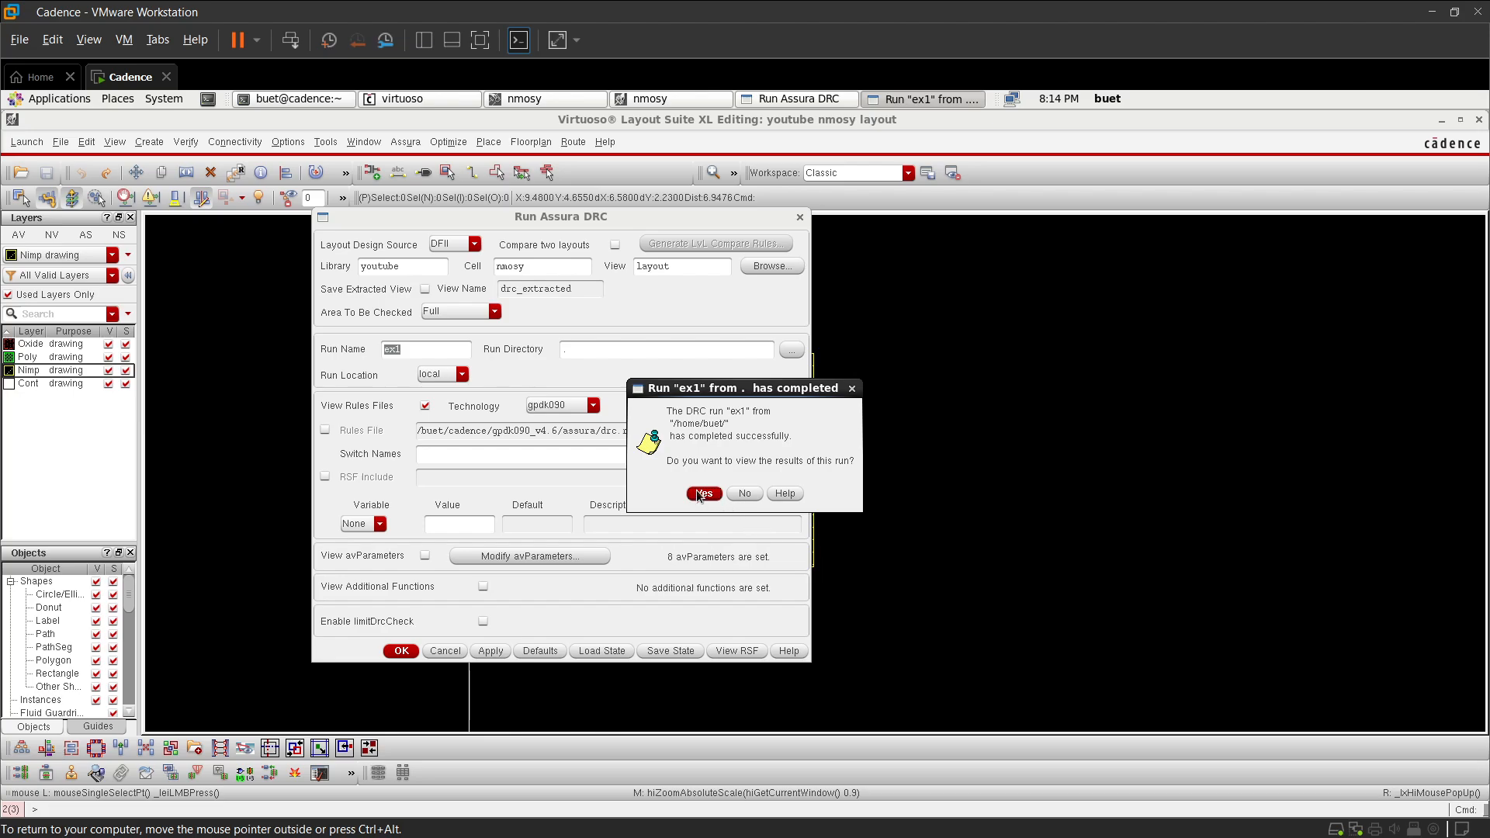
left_click(701, 494)
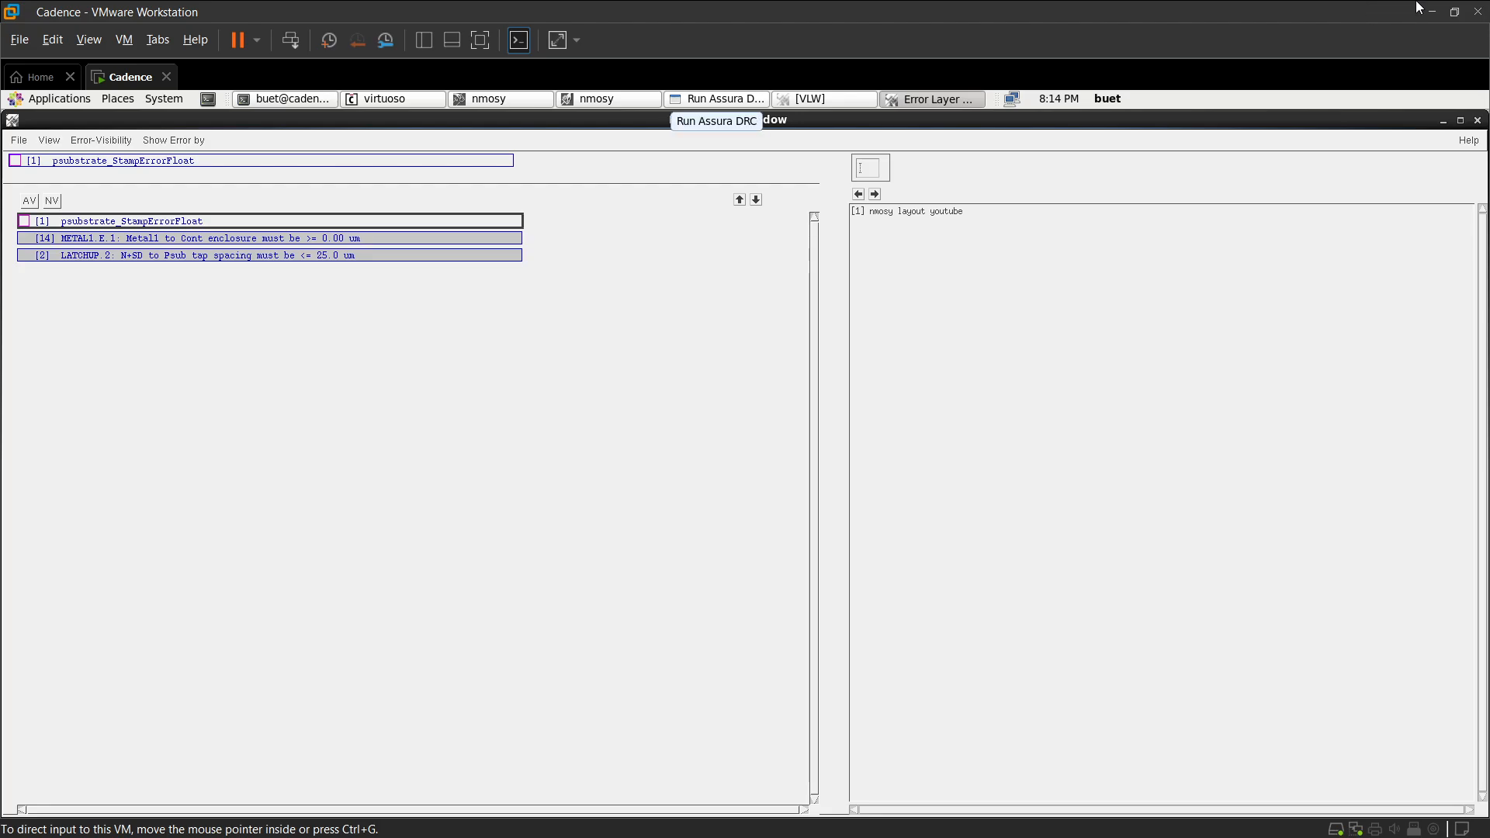
- Return to the nmosy layout, inspect the shapes around the Oxide's edges, and make Oxide drawing the active layer
left_click(619, 99)
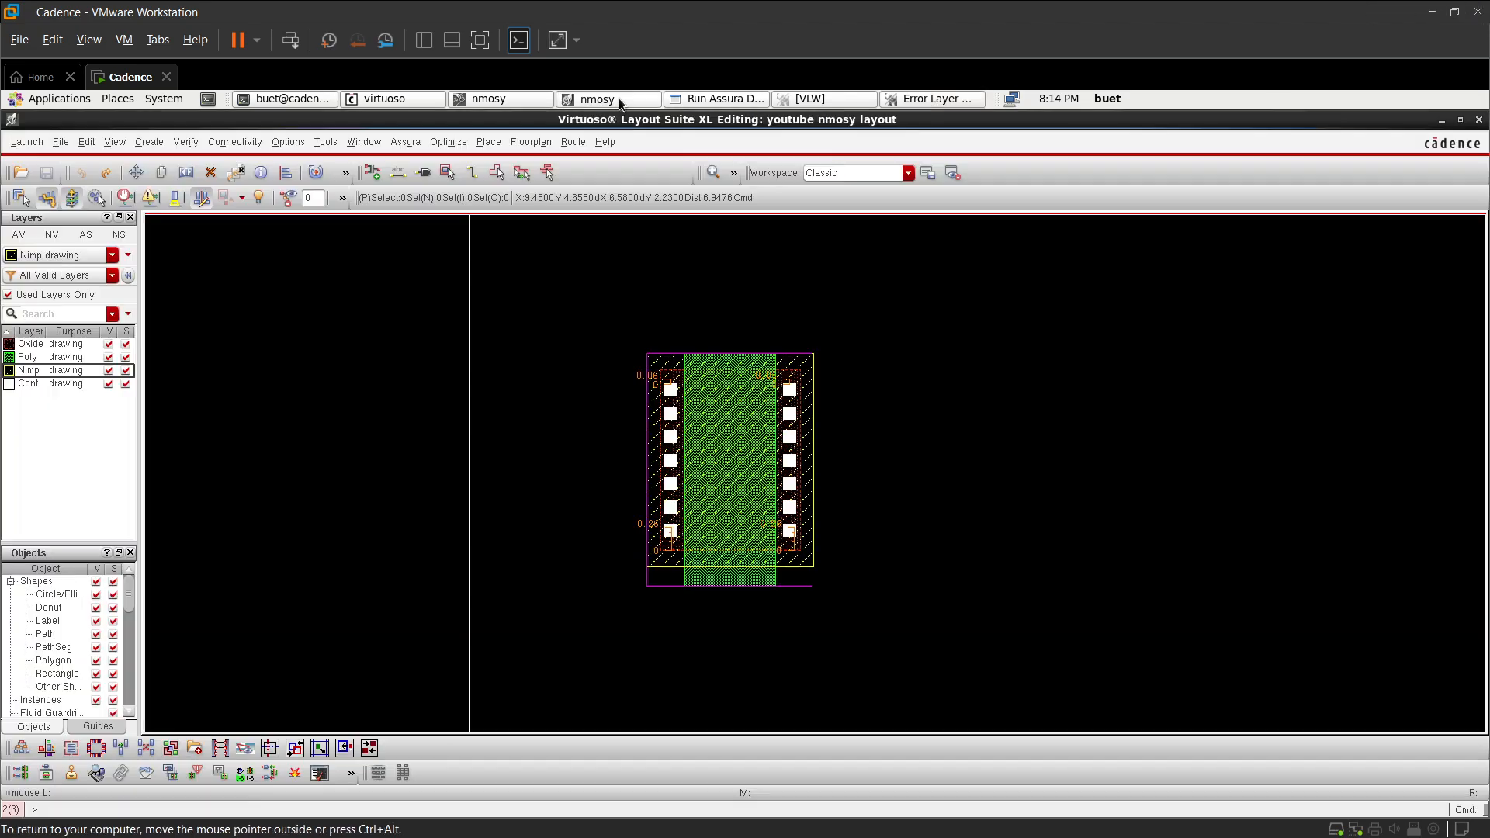
scroll(800, 414, "up", 2)
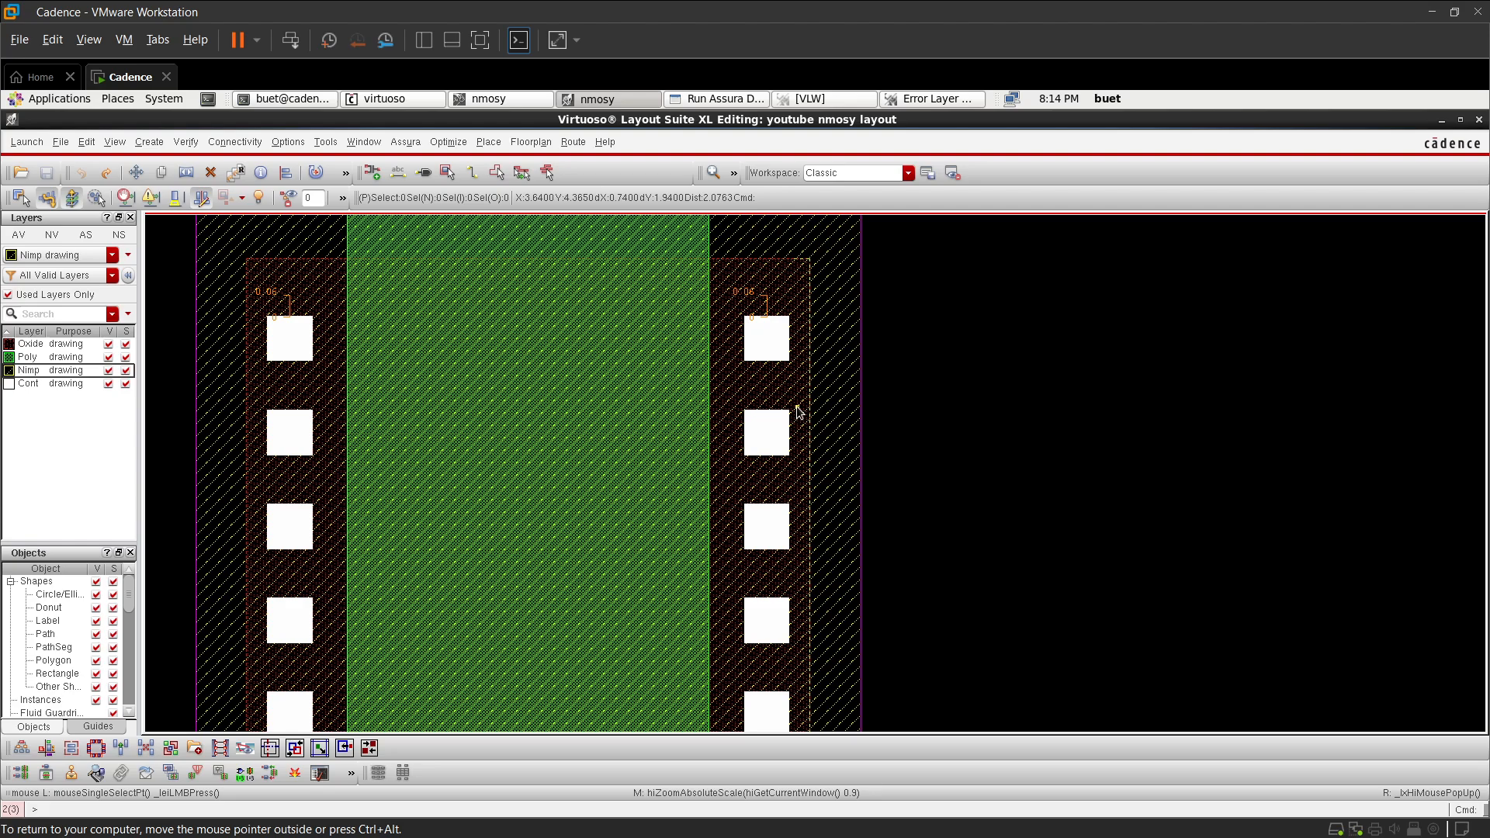
scroll(799, 412, "down", 2)
scroll(699, 343, "up", 1)
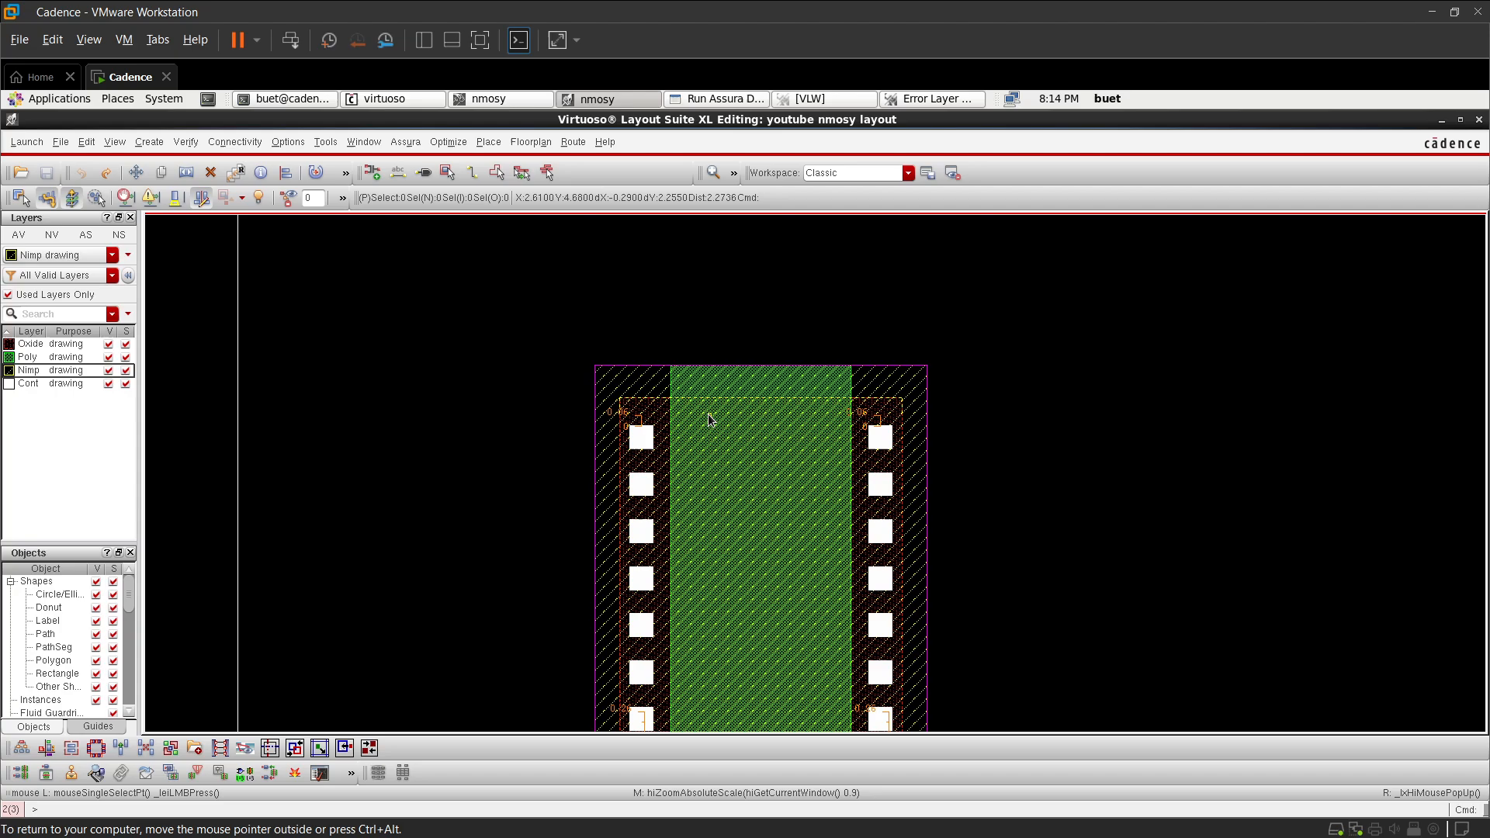
left_click(66, 347)
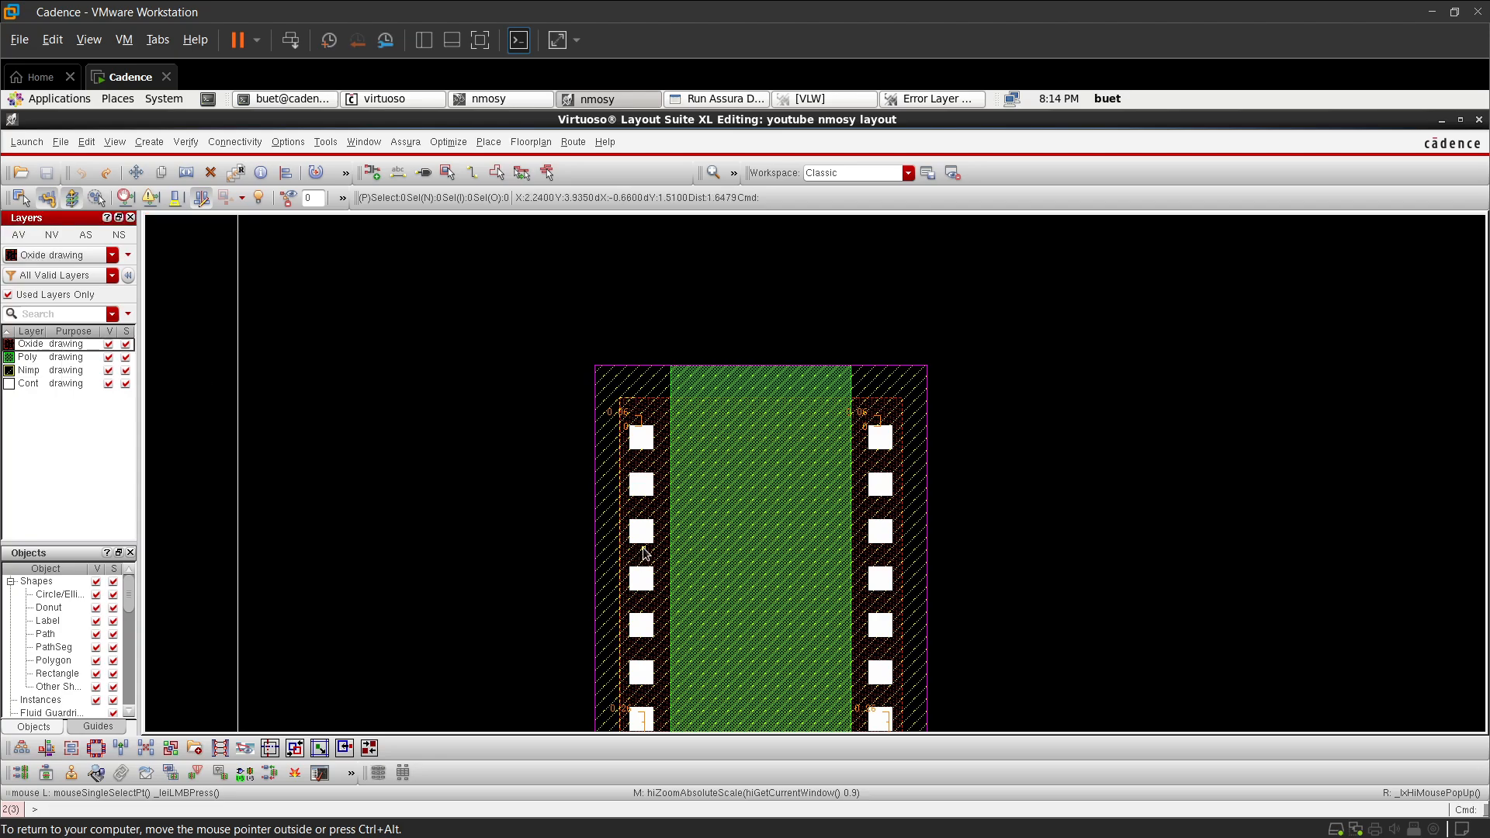
- Draw a short horizontal Oxide rectangle just above the Nimp, spanning nearly the width of the transistor's Oxide
key("r")
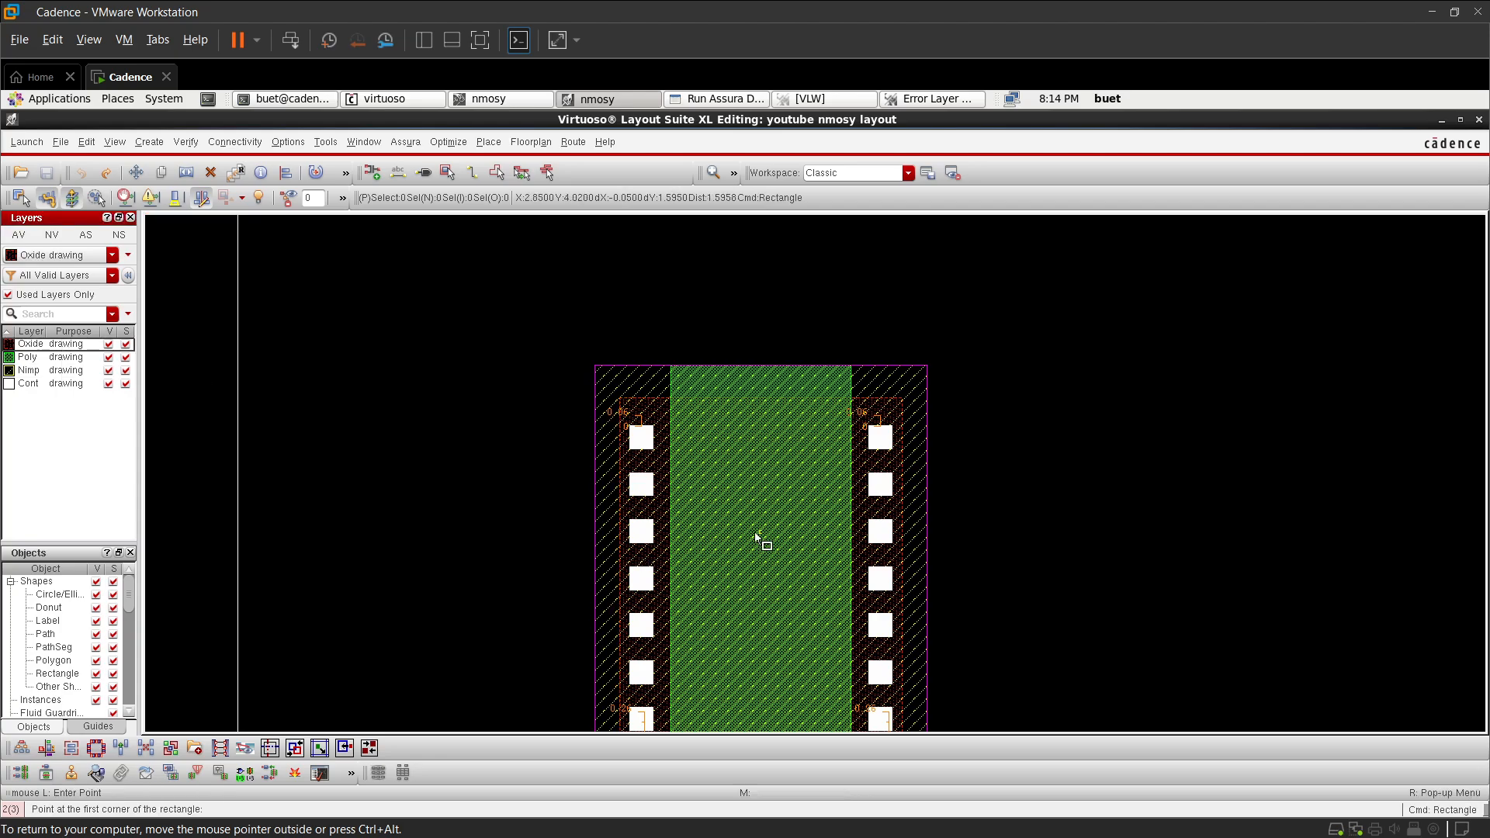
left_click(621, 285)
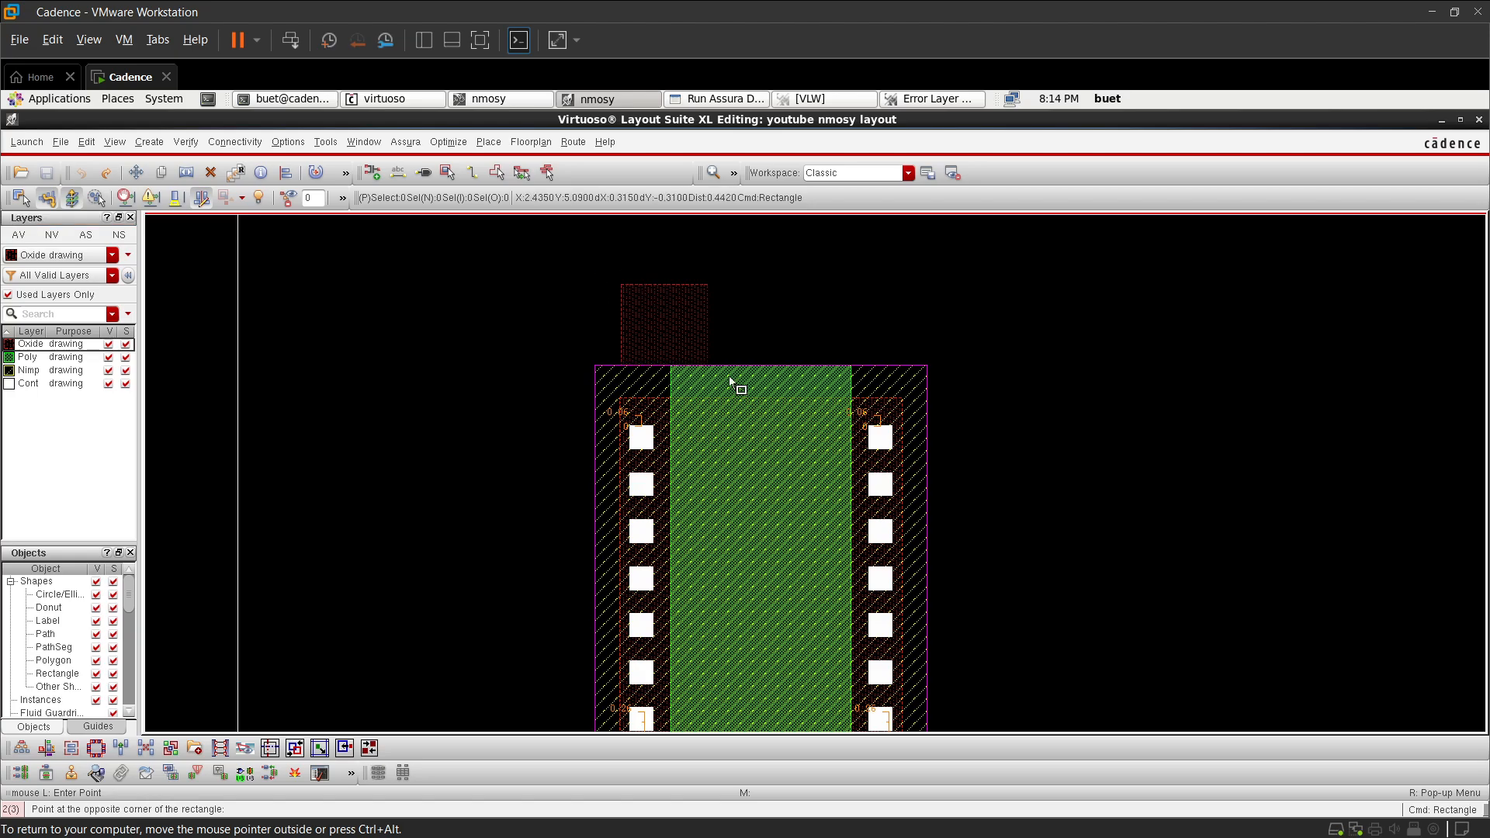
left_click(893, 343)
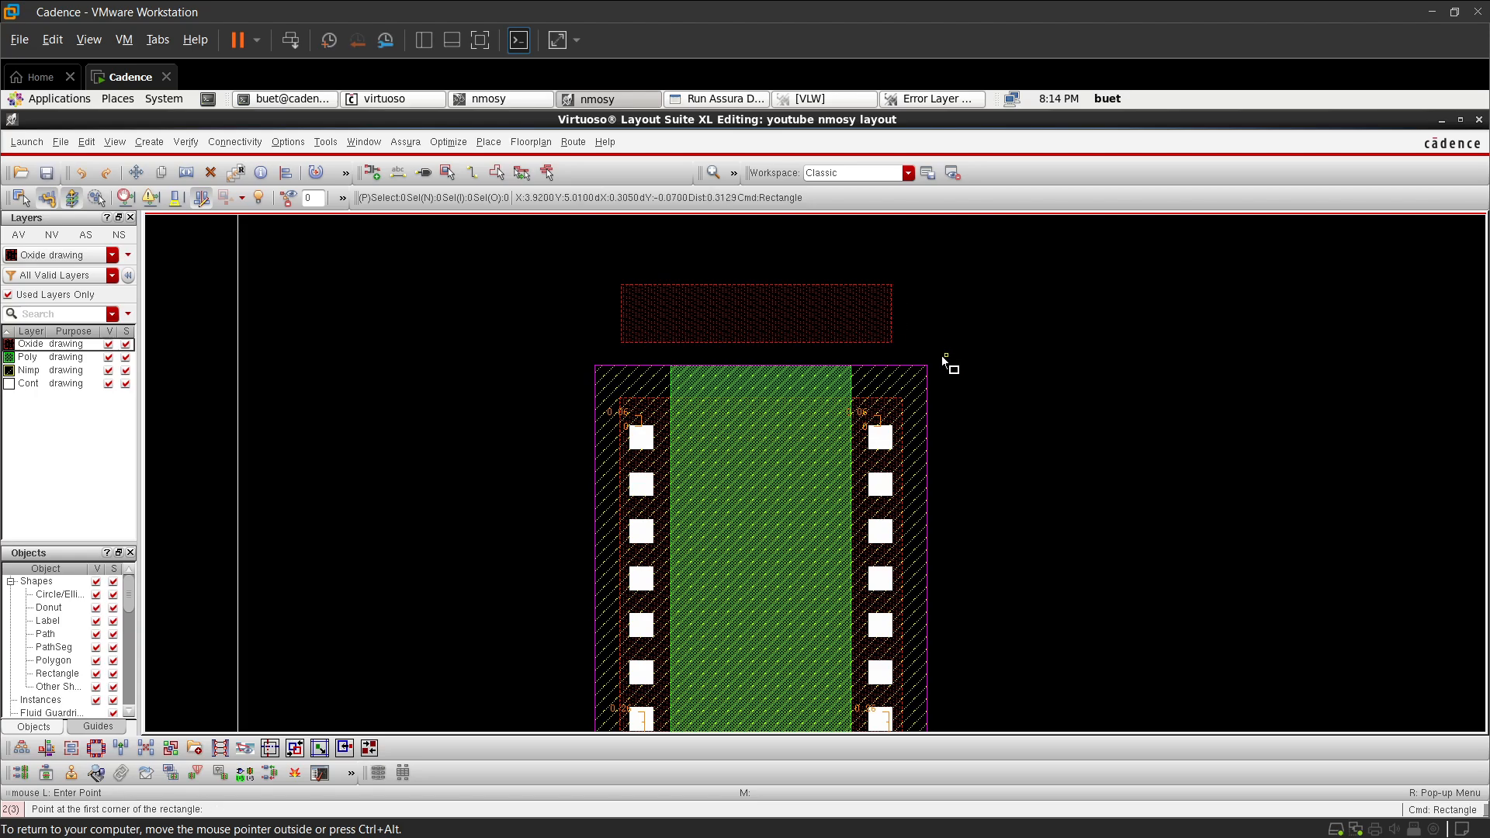
key("Escape")
- Set Quick Align to No Spacing and align the new Oxide strip's right edge with the transistor Oxide's right edge
key("a")
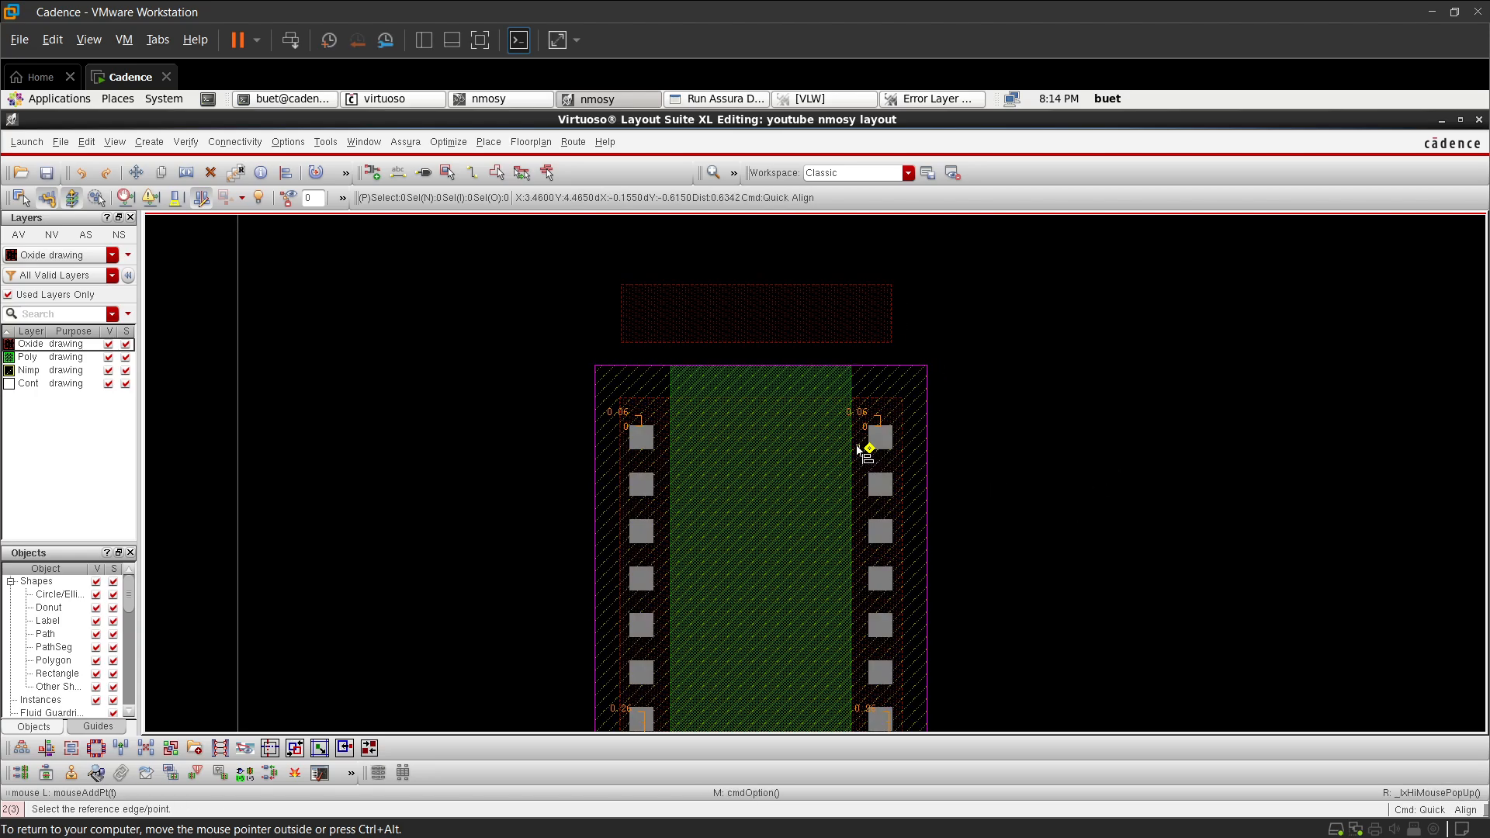
scroll(840, 326, "up", 2, "ctrl")
scroll(840, 326, "up", 2, "ctrl")
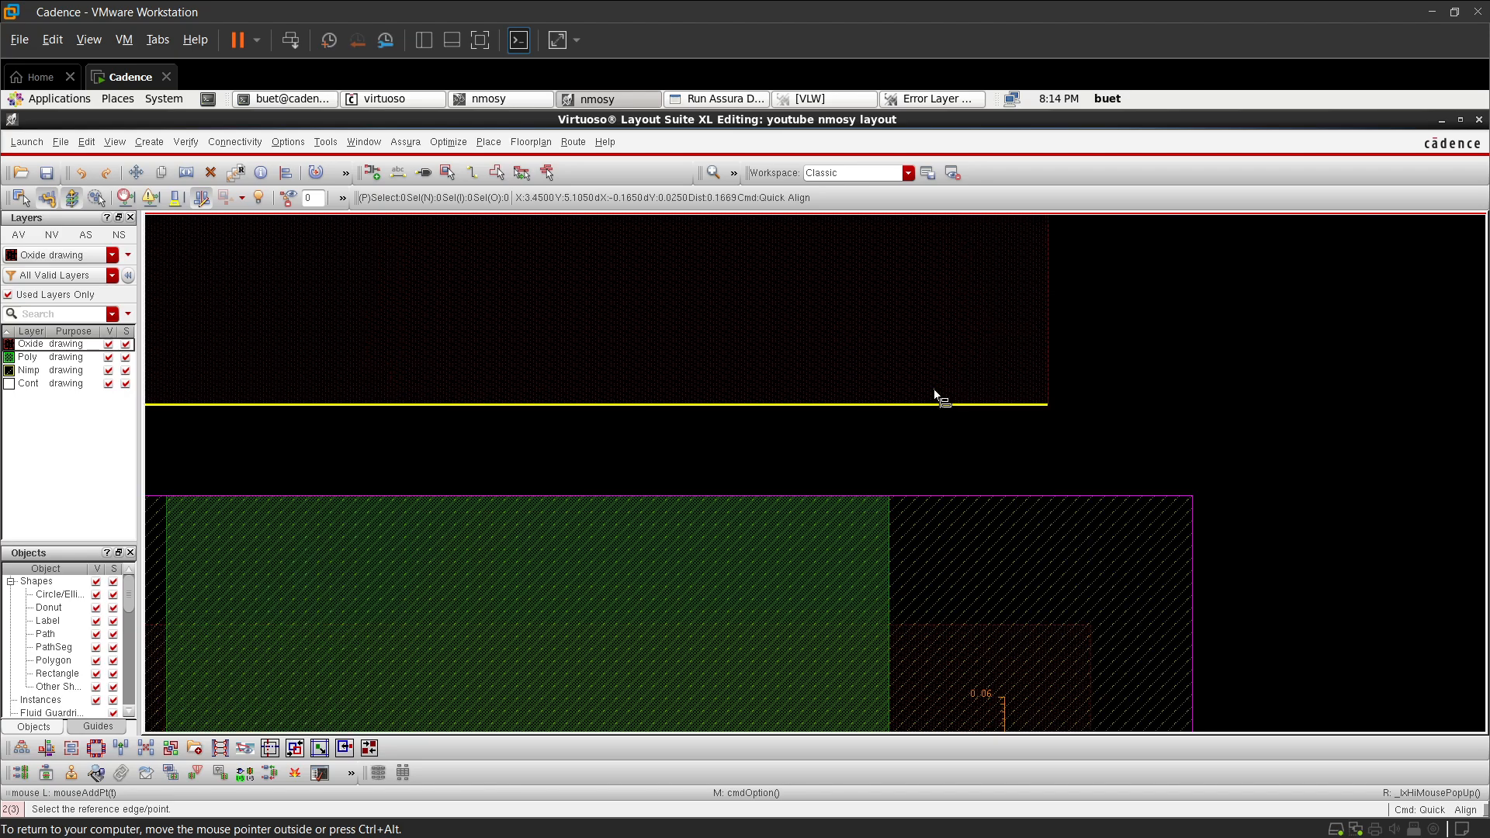
right_click(1080, 382)
left_click(1117, 481)
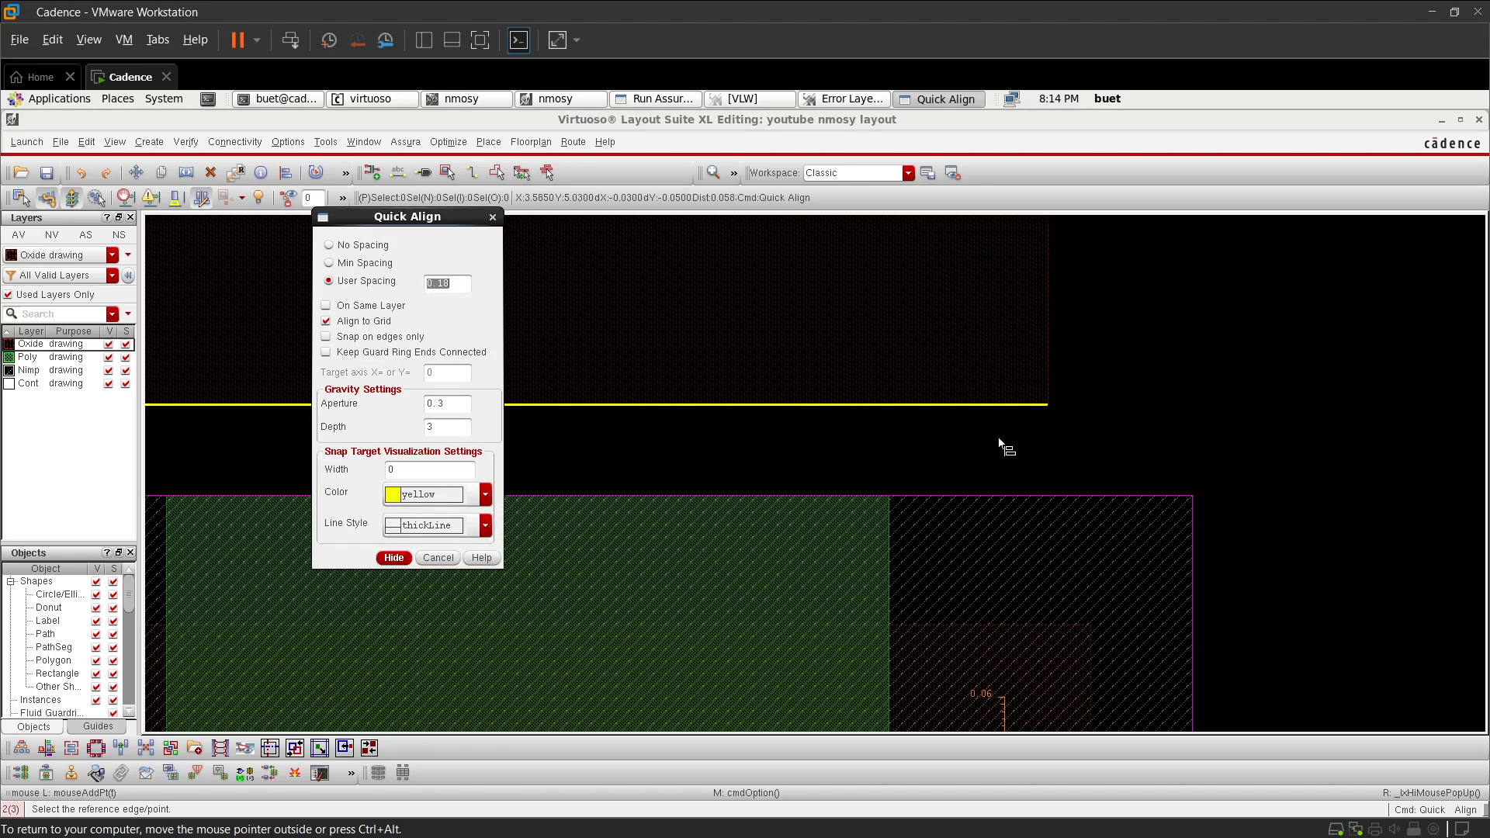
left_click(380, 240)
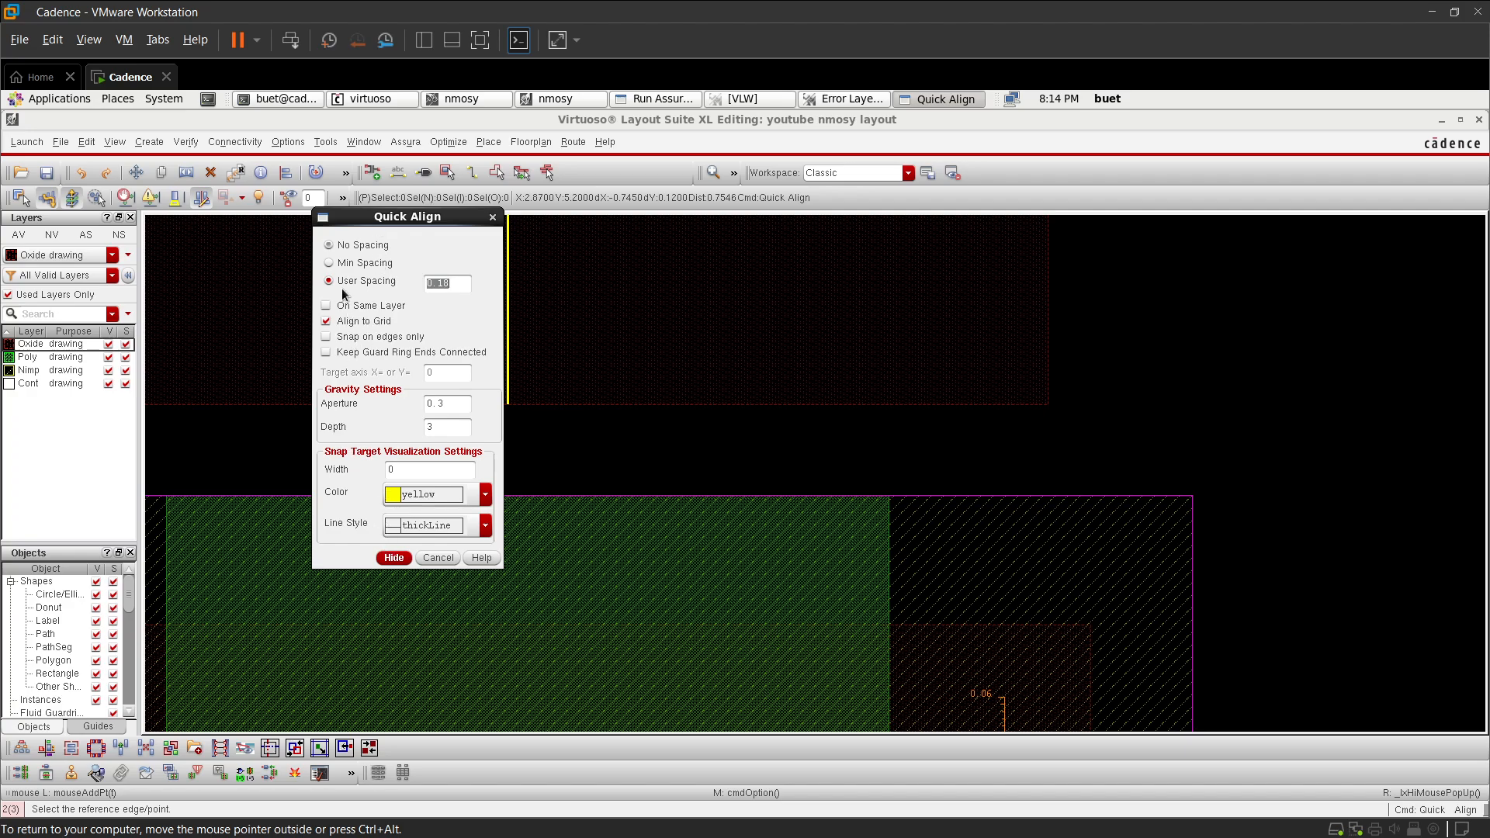
left_click(342, 246)
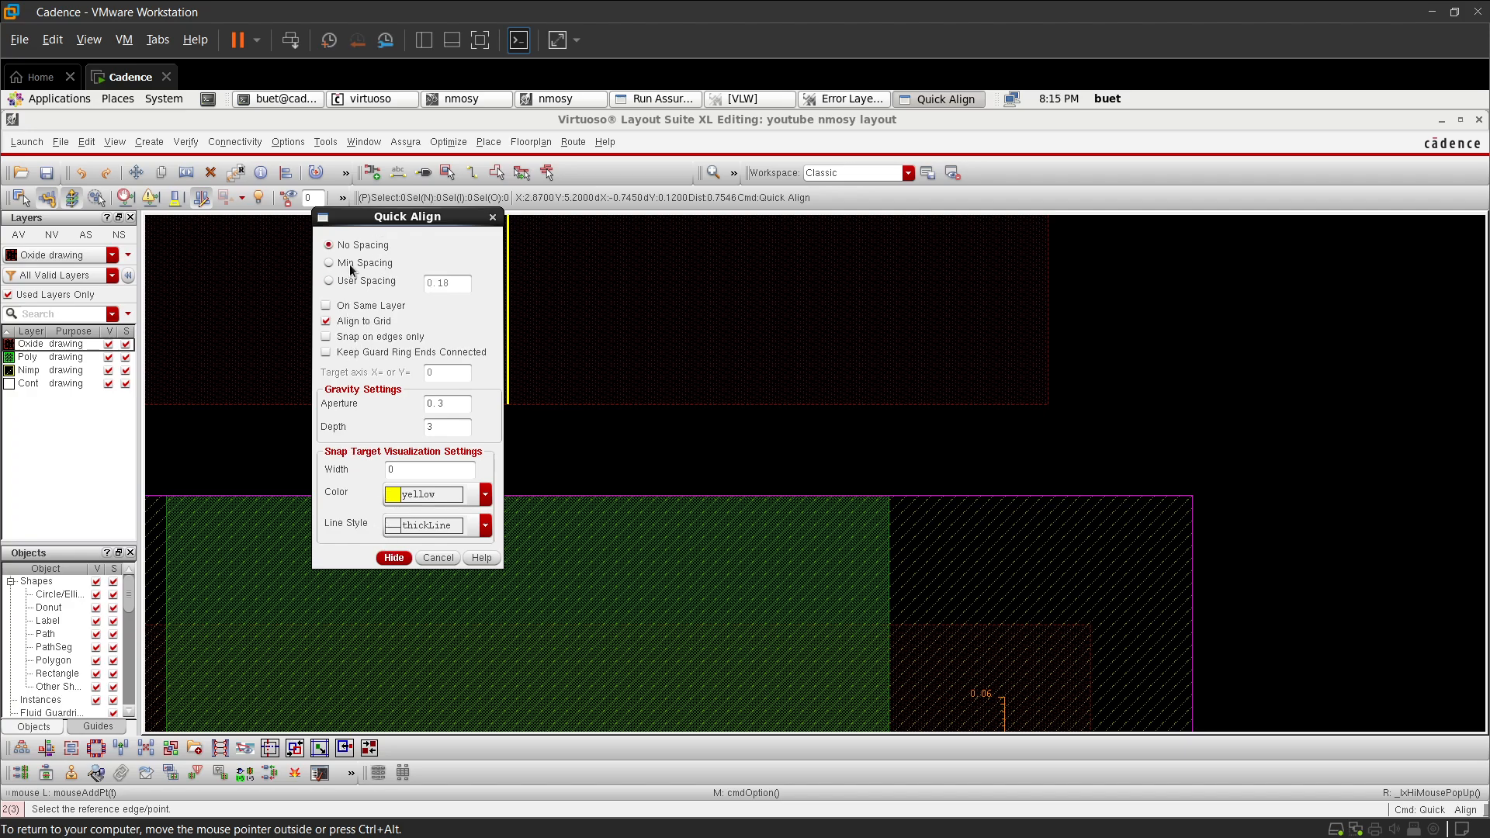
left_click(384, 560)
left_click(1094, 289)
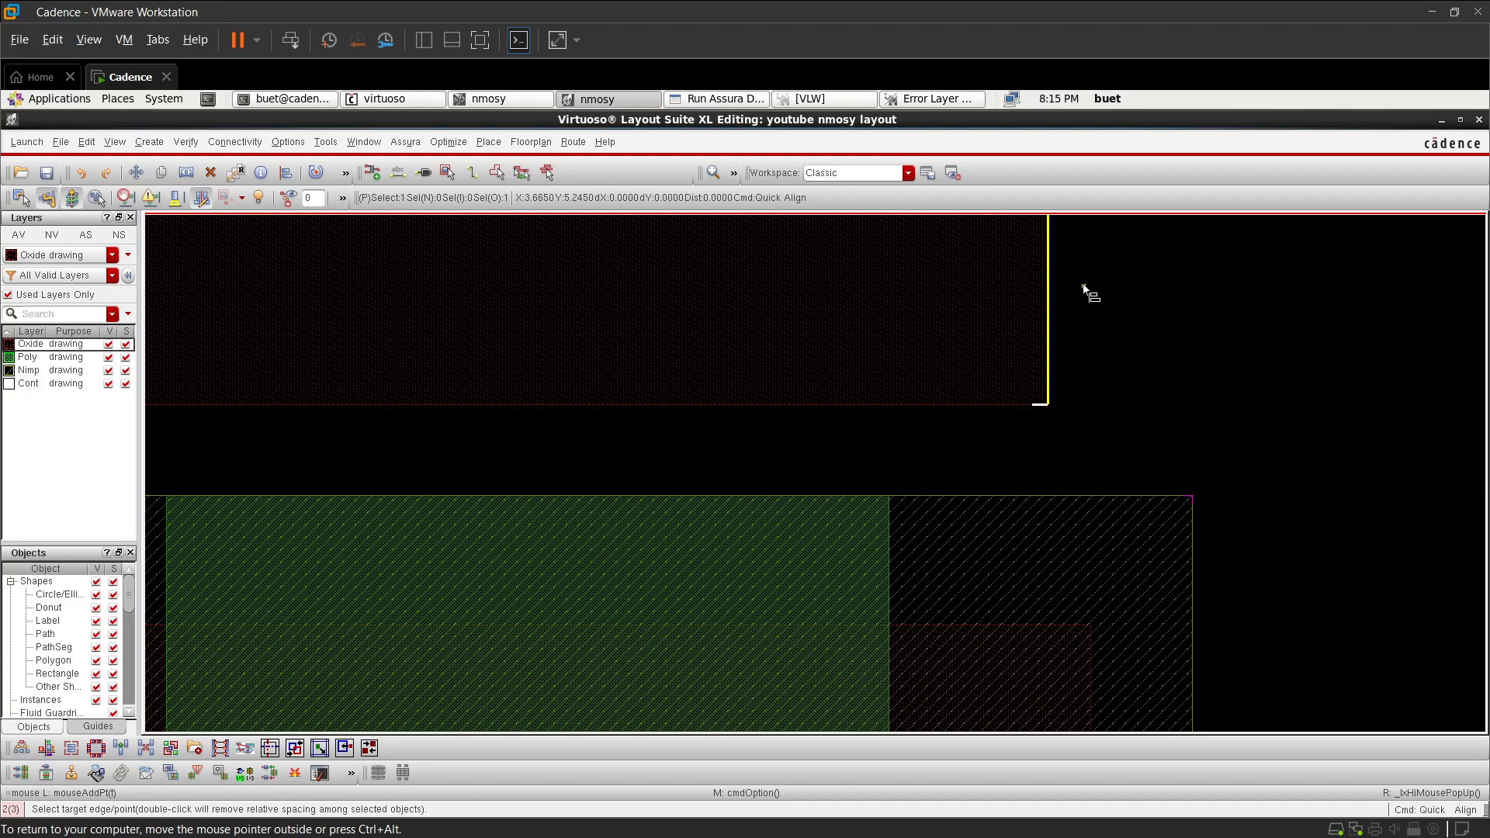
left_click(1135, 694)
- Align the new Oxide strip's left edge with the transistor Oxide's left edge, then fit the whole layout in view
scroll(1133, 698, "down", 5)
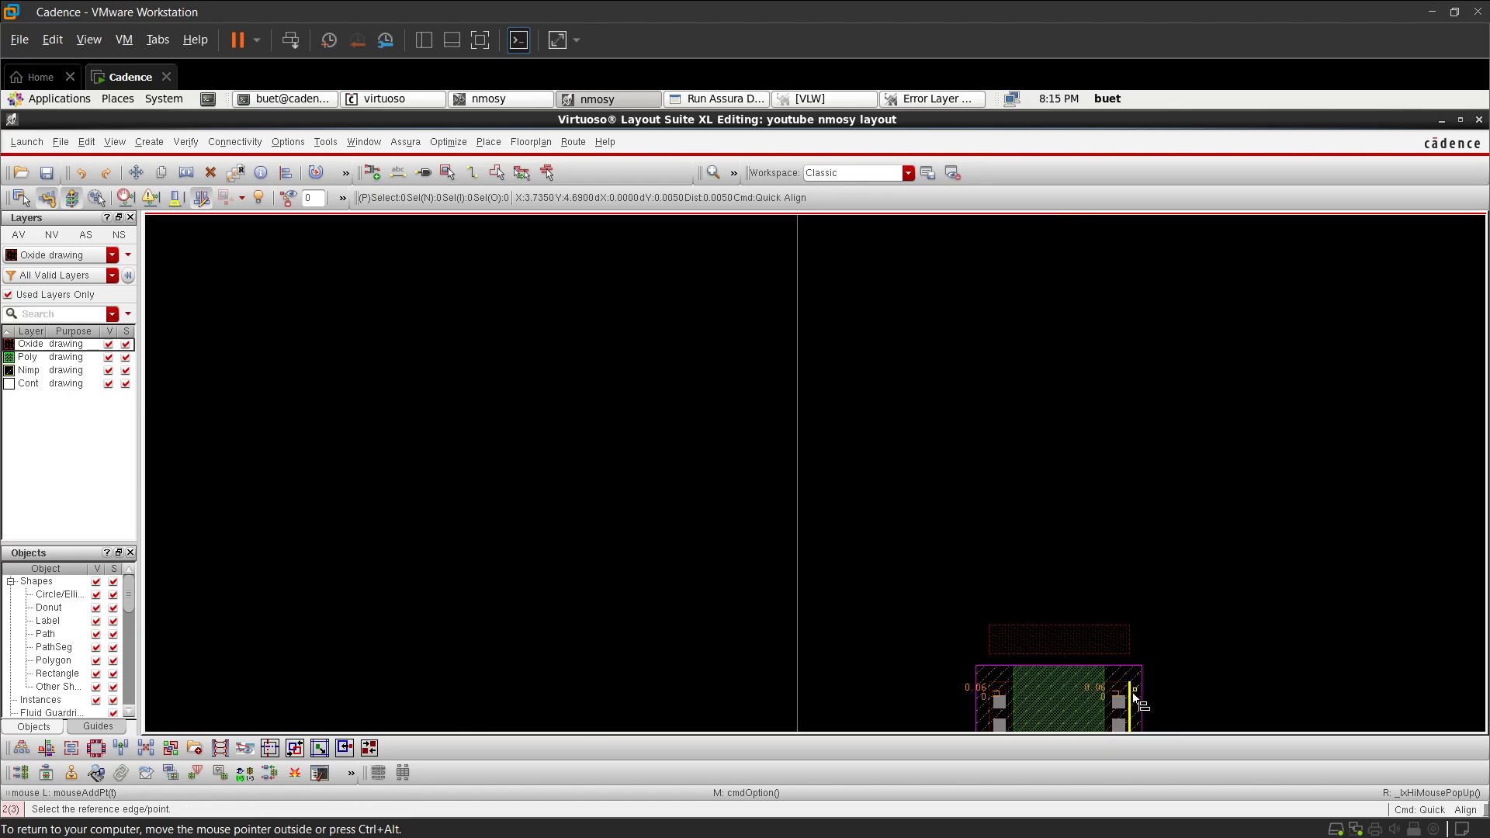
scroll(978, 702, "up", 5)
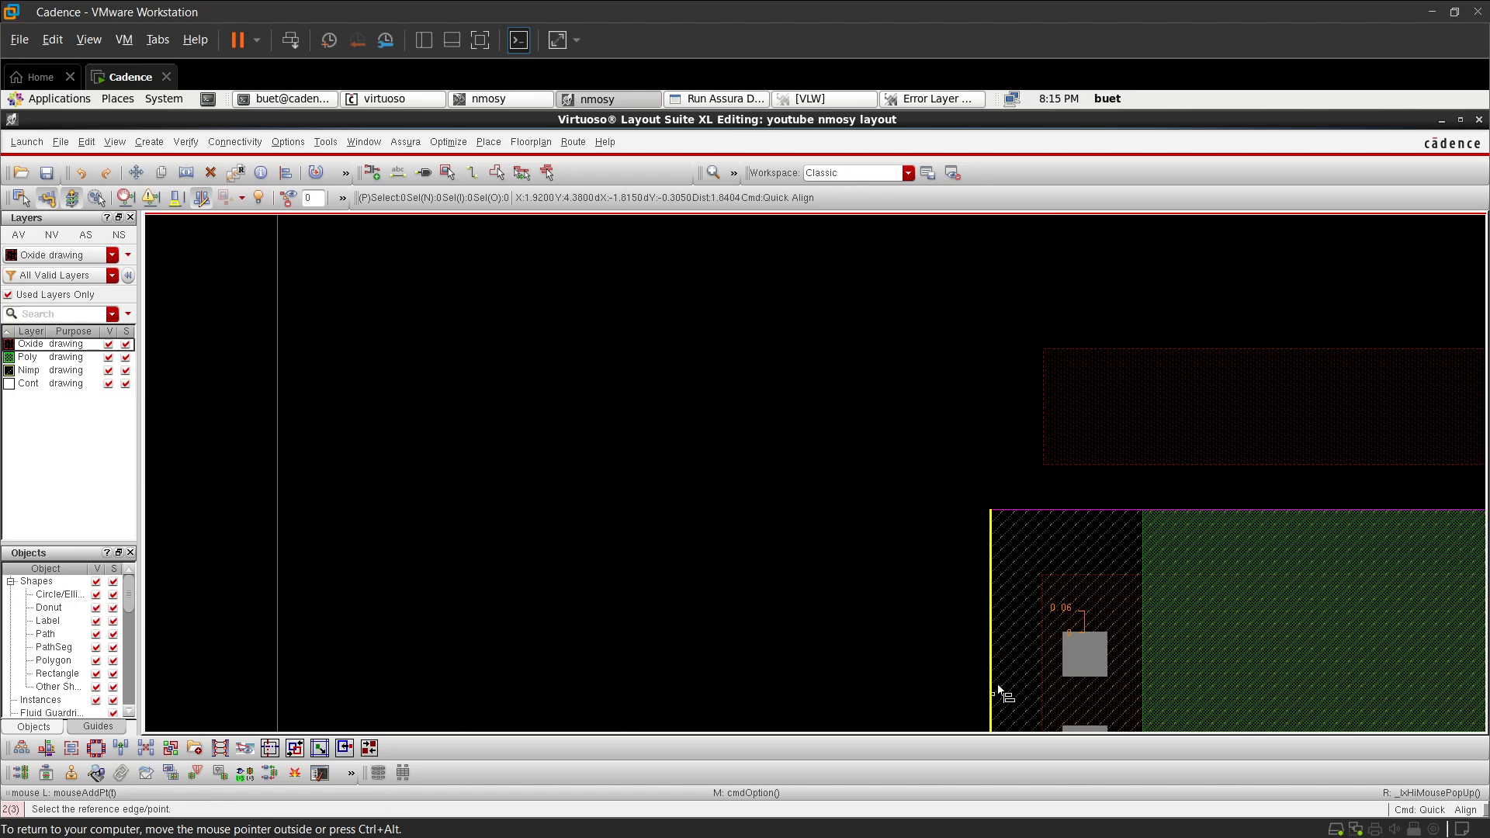
left_click(1004, 432)
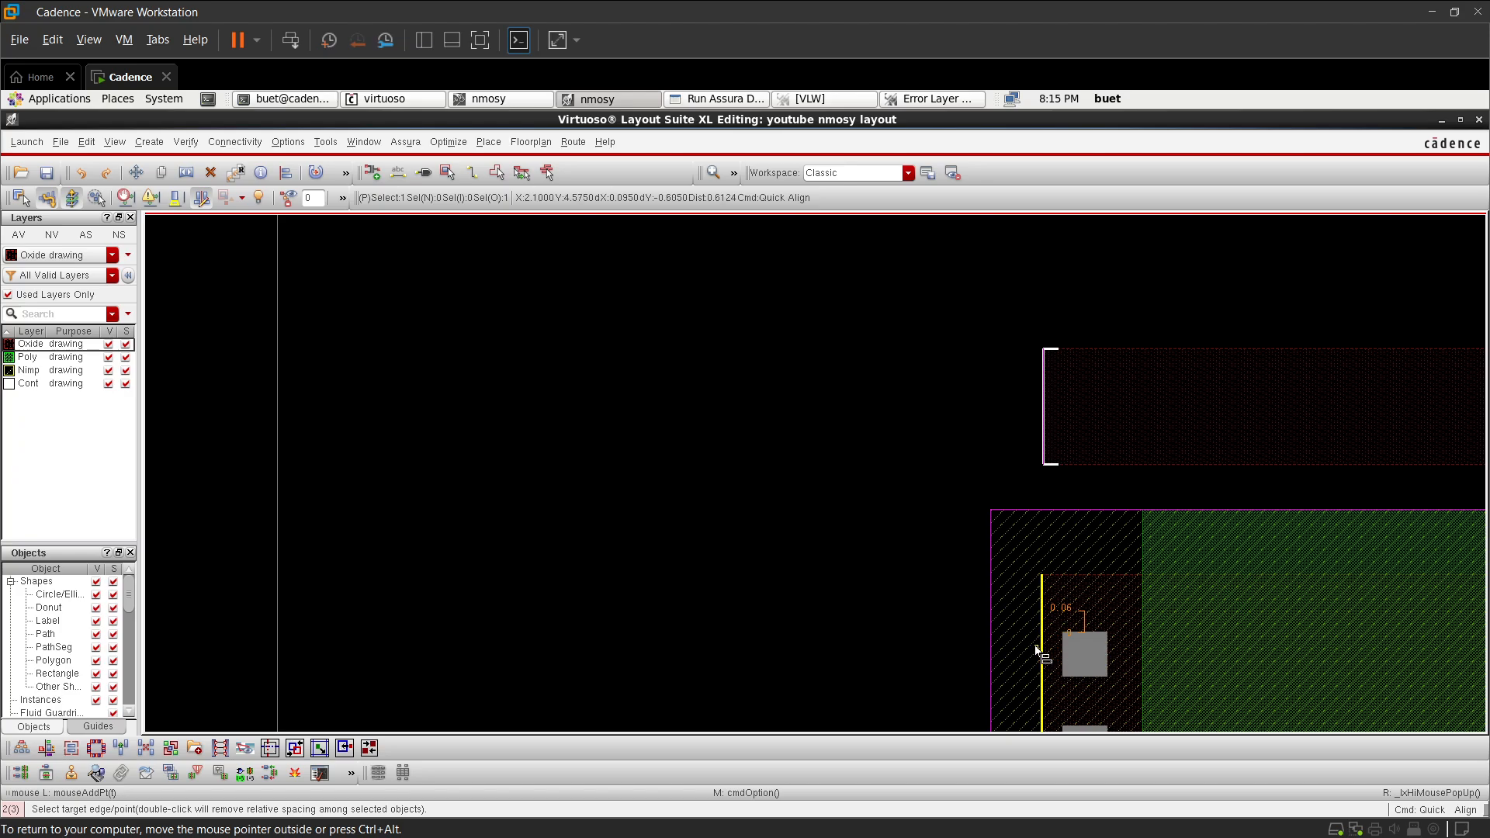
left_click(1044, 640)
scroll(998, 590, "down", 4)
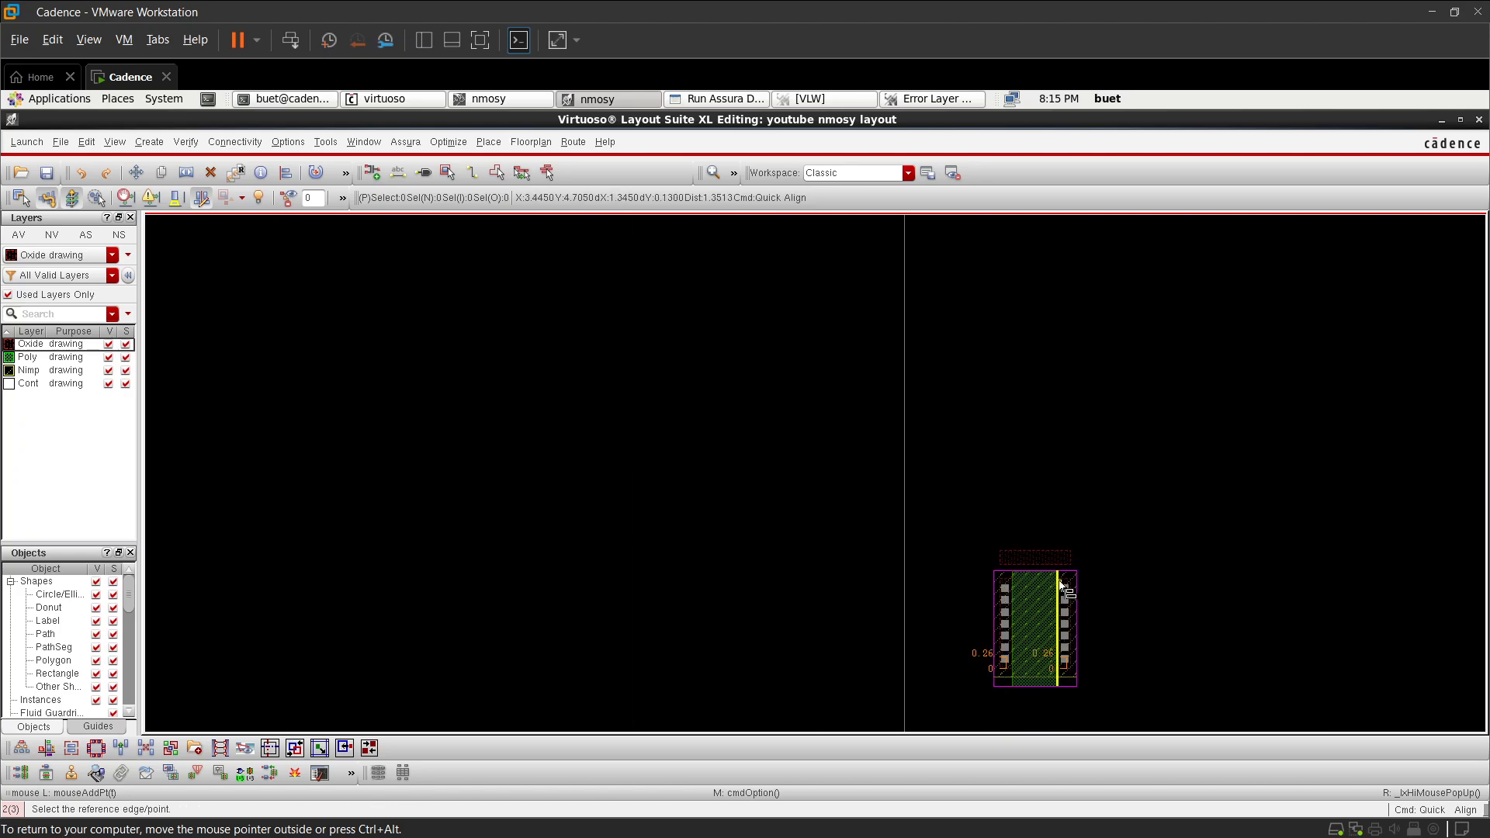
key("Escape")
key("f")
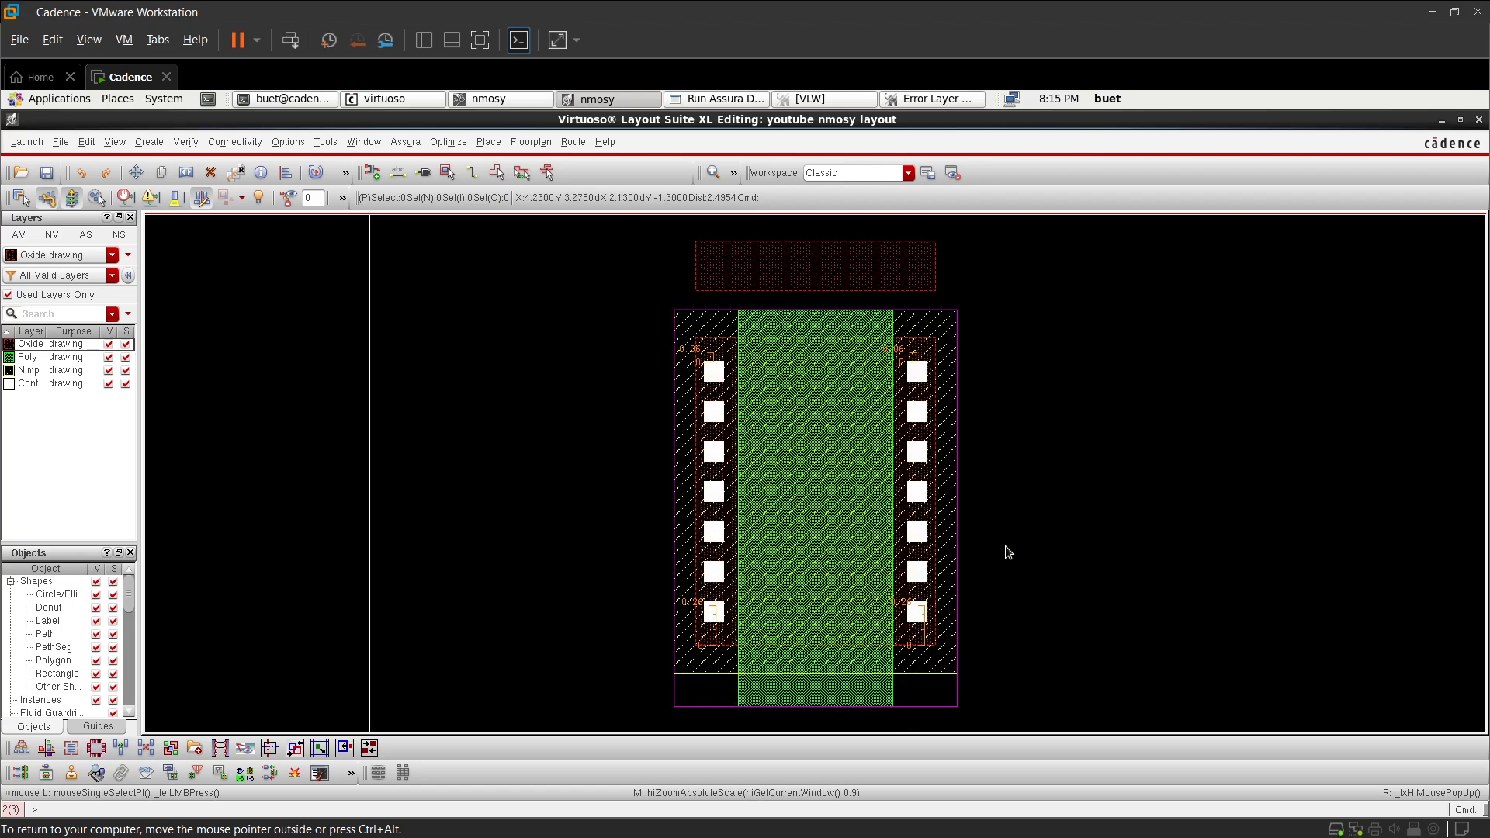
- Filter the layers by "m" with unused layers included, and make Metal1 drawing the active layer
left_click(69, 313)
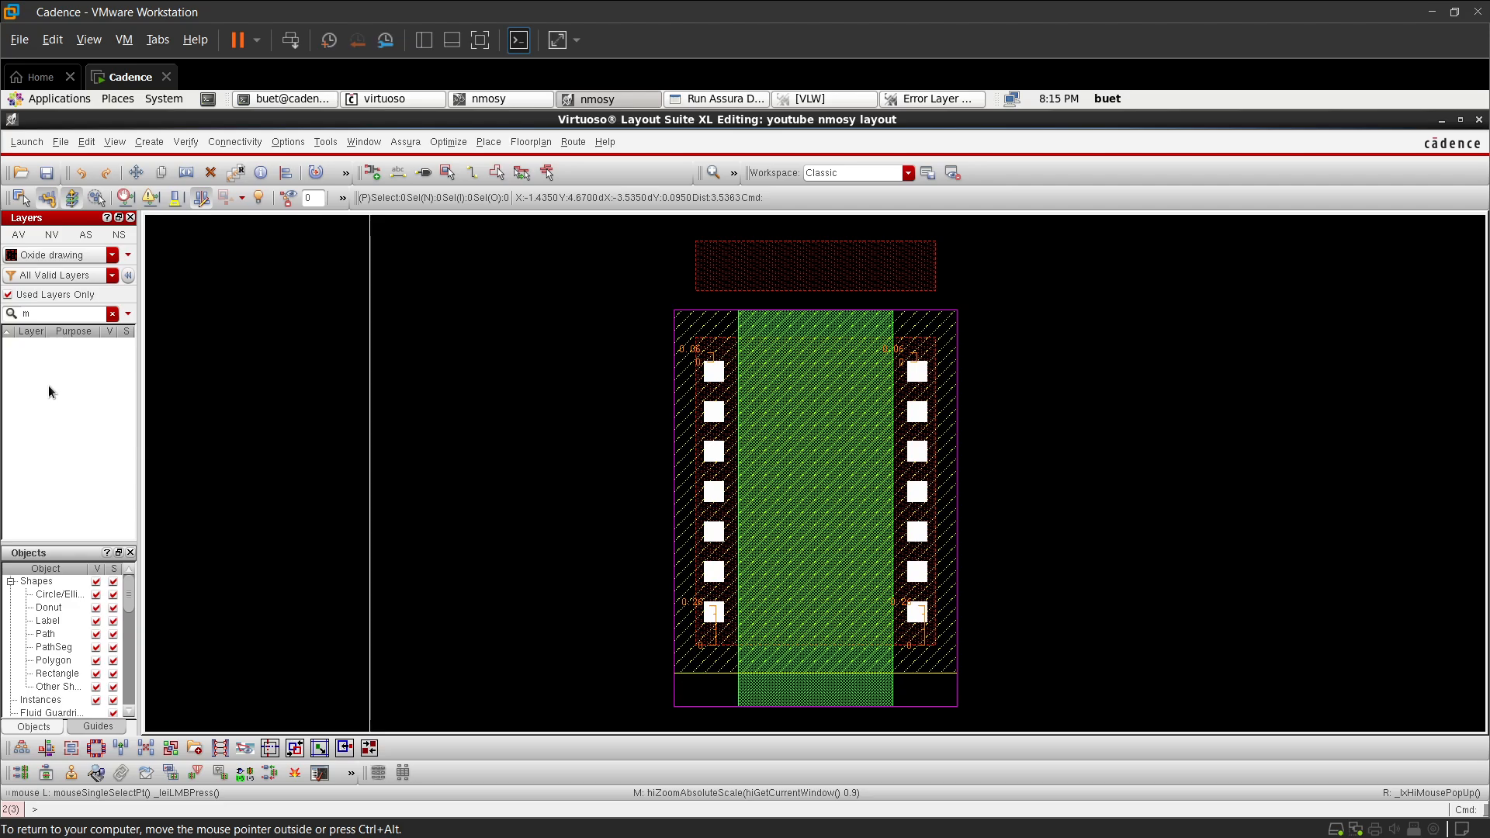
left_click(7, 296)
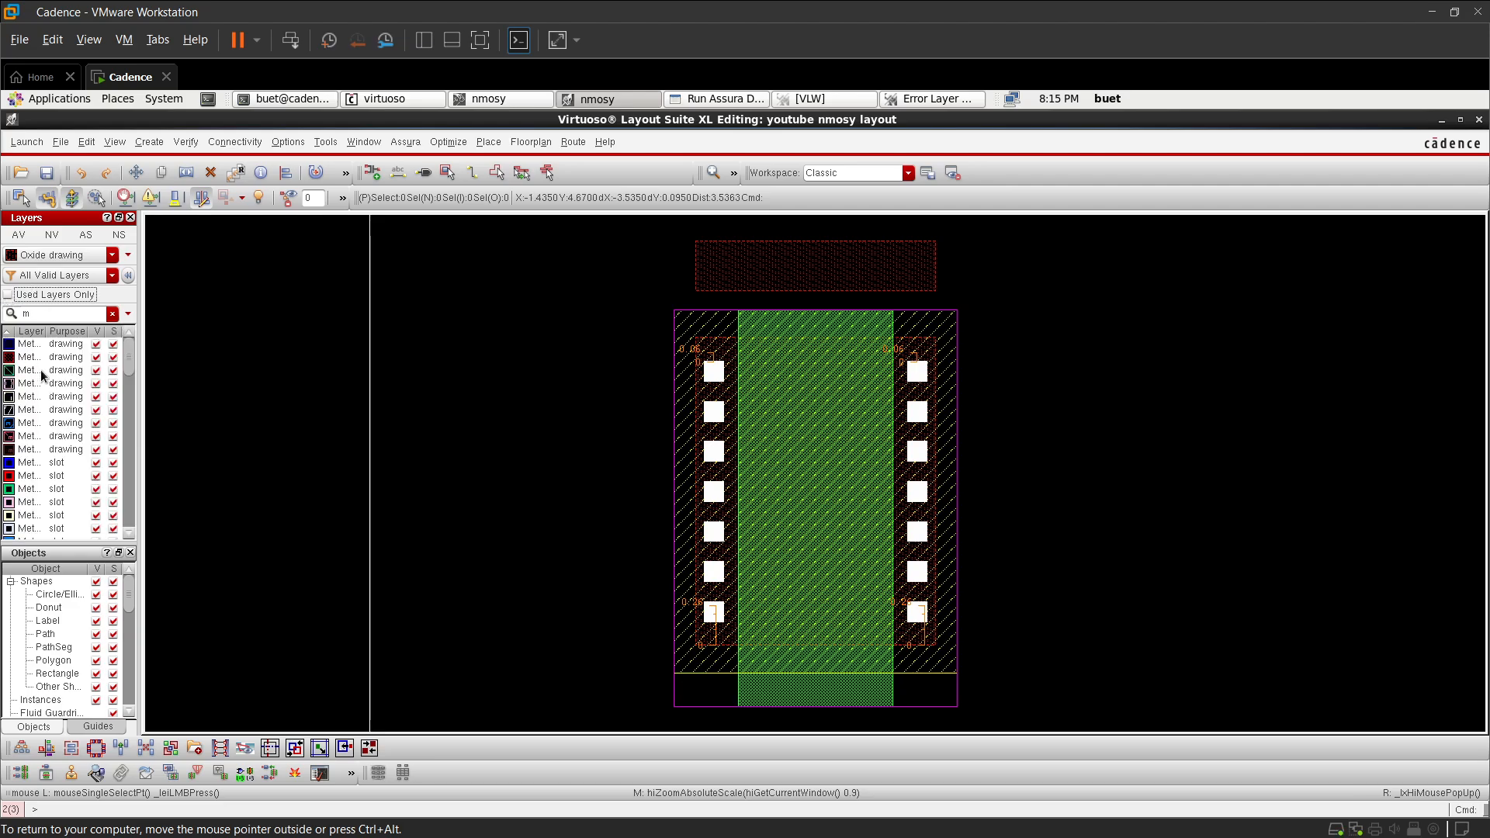
left_click(44, 344)
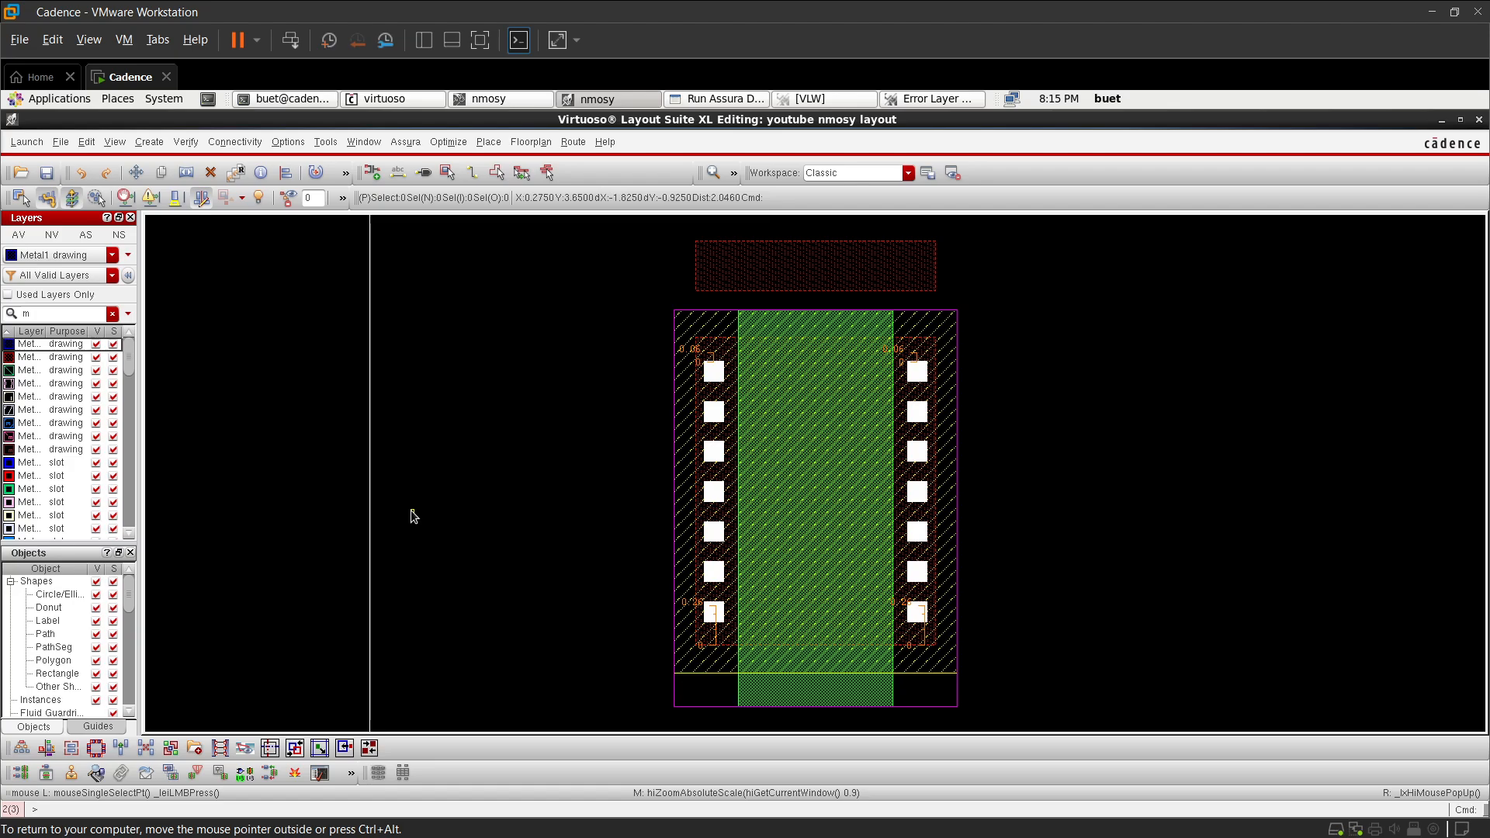
key("r")
scroll(714, 240, "up", 2, "ctrl")
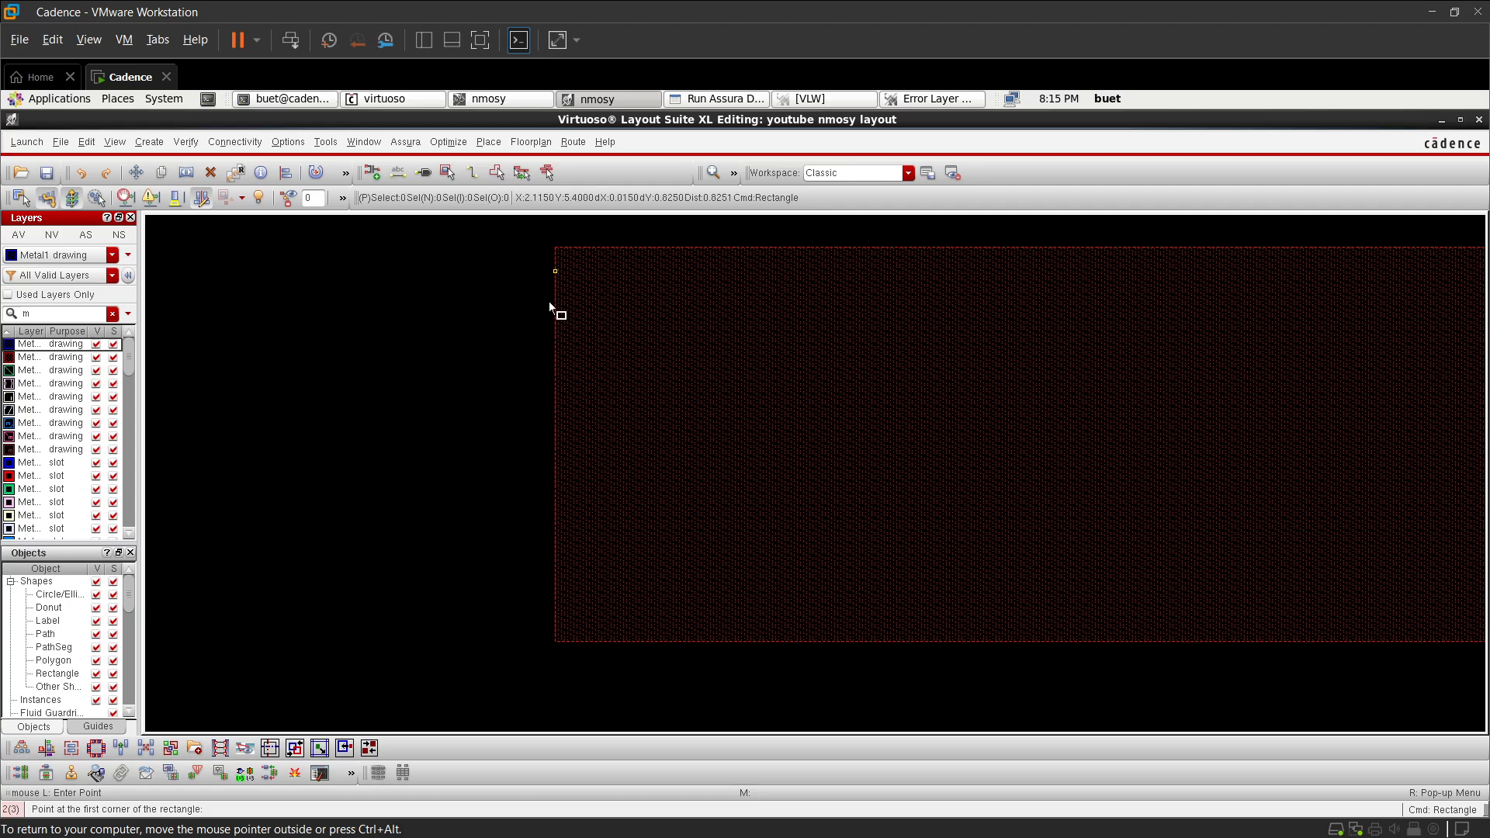
key("Escape")
- Copy the top contact of the left column straight up by about 0.7 into the left end of the new Oxide strip
scroll(549, 468, "down", 3, "ctrl")
scroll(549, 557, "up", 1, "ctrl")
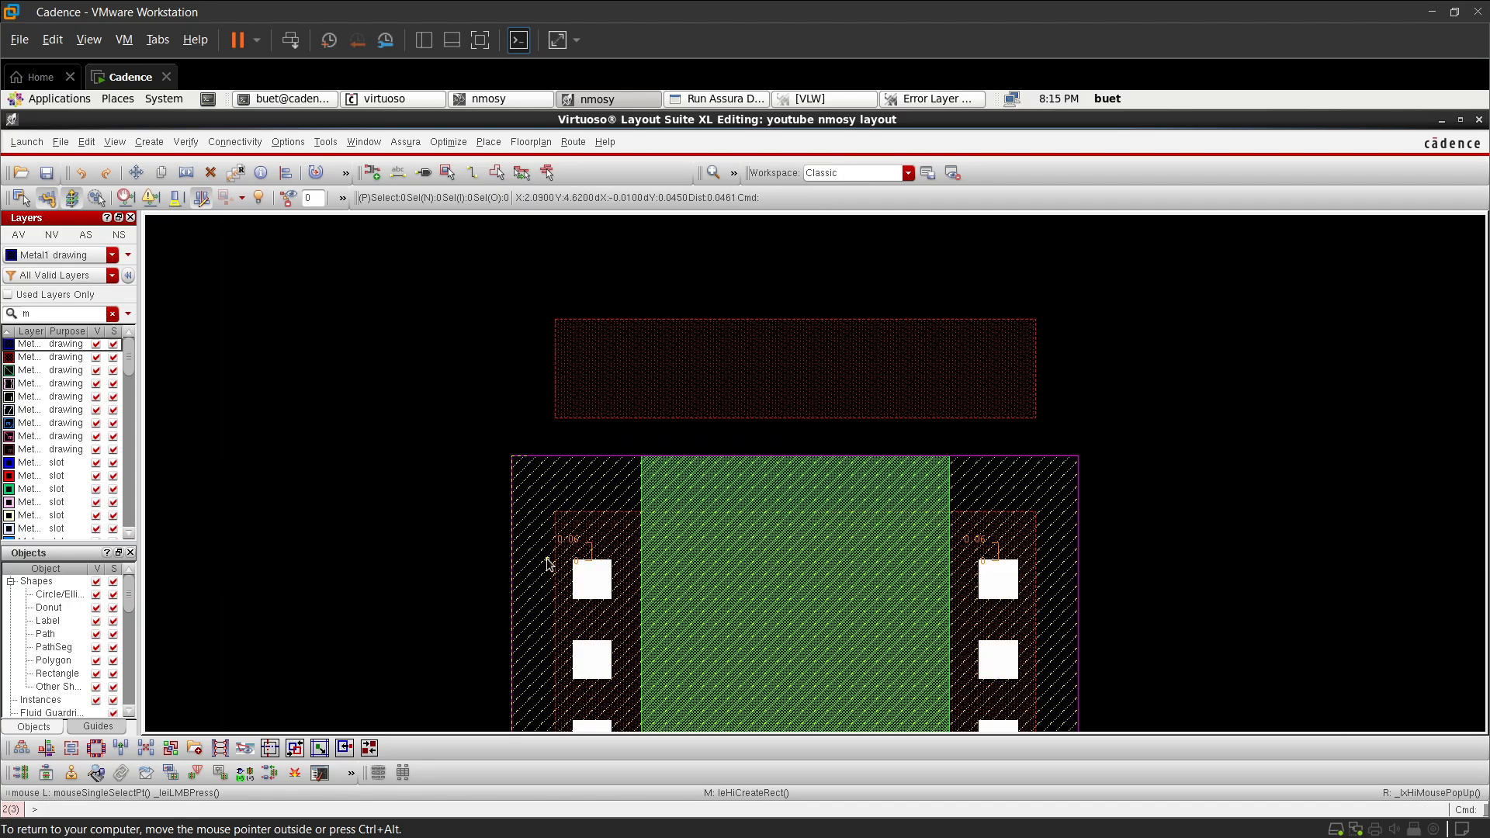
left_click(590, 588)
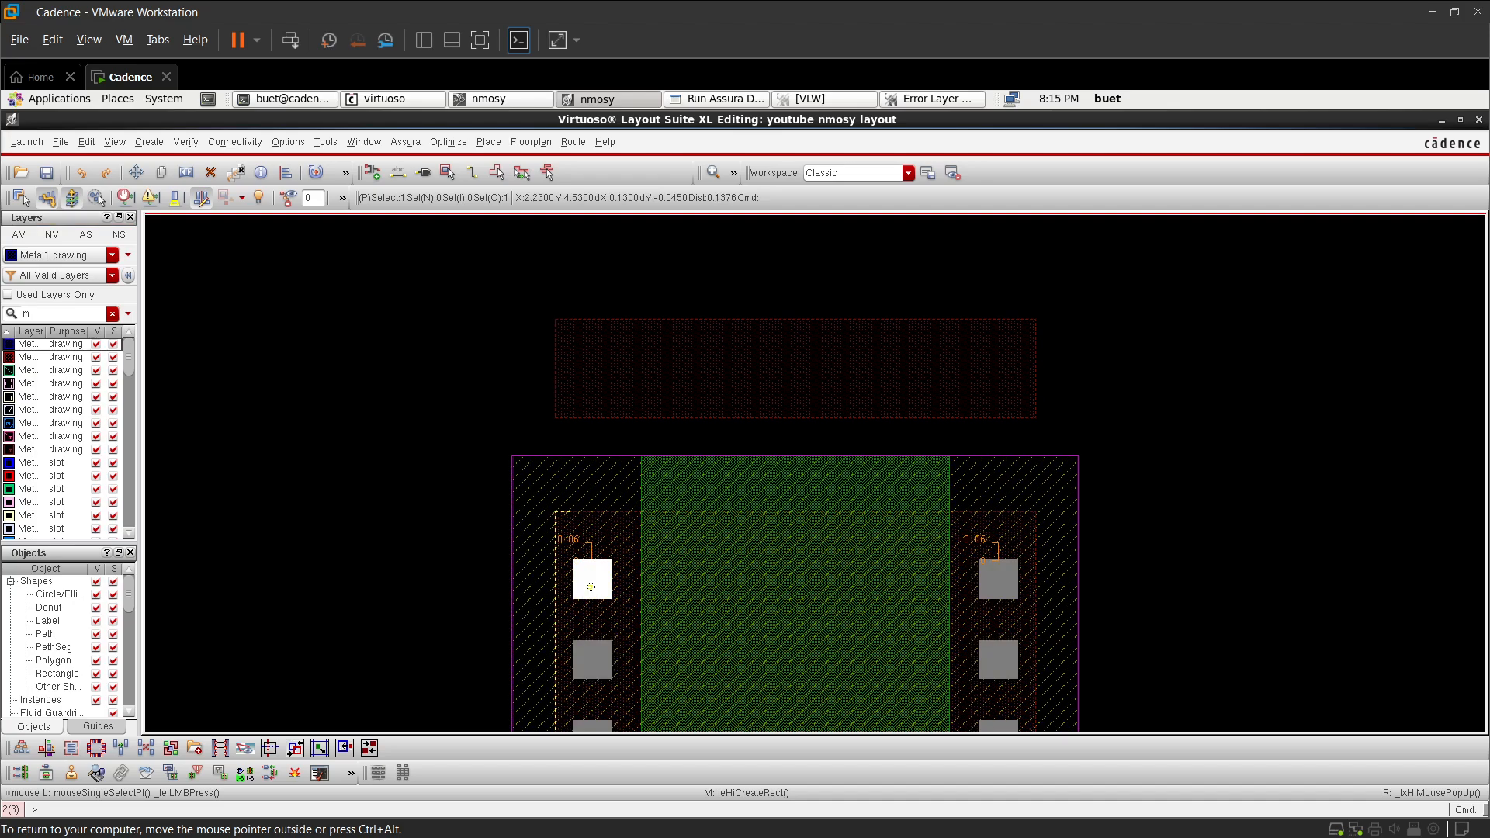
key("c")
left_click(591, 587)
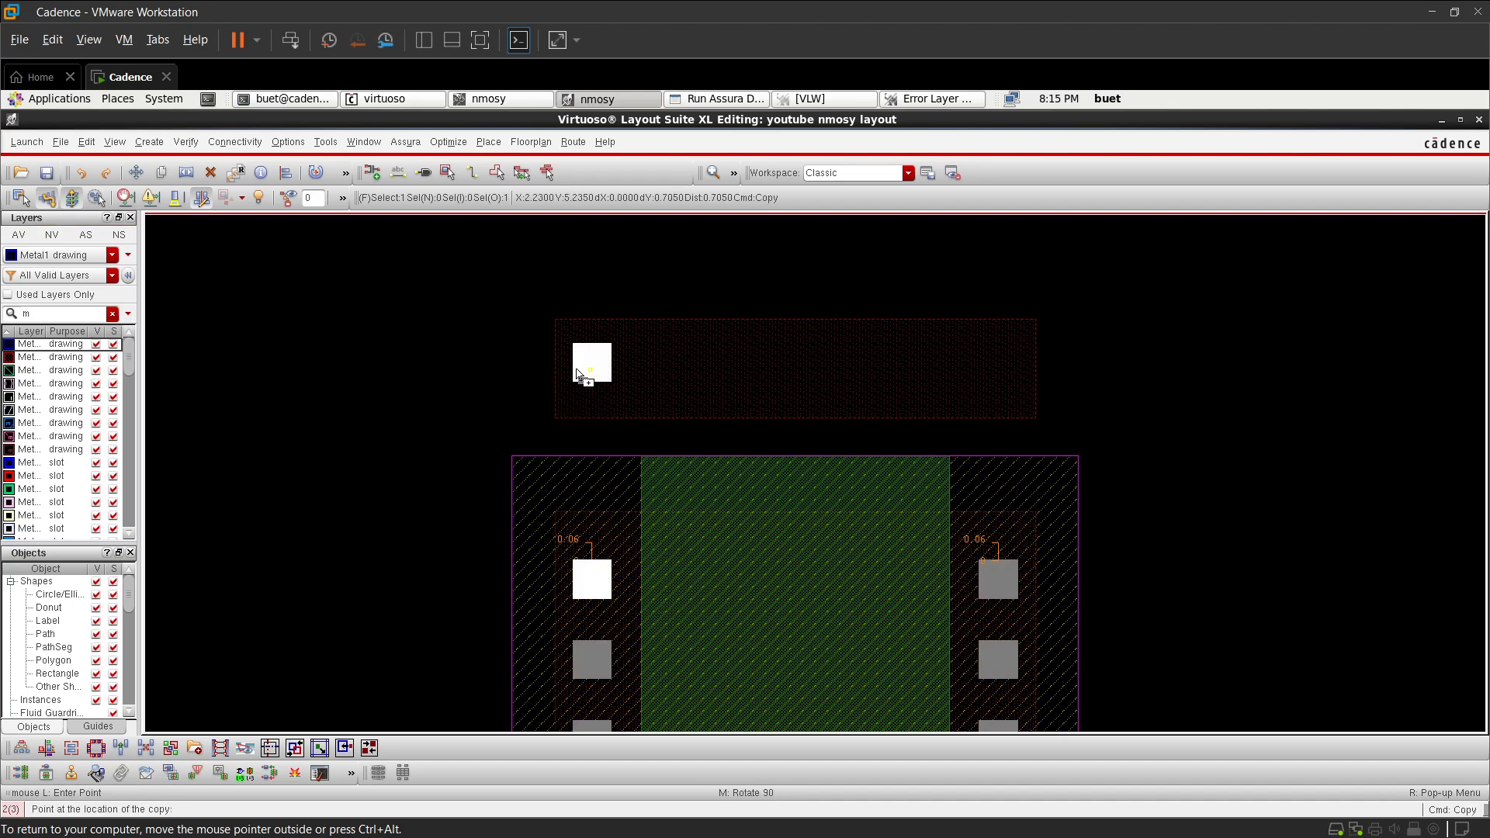
left_click(578, 376)
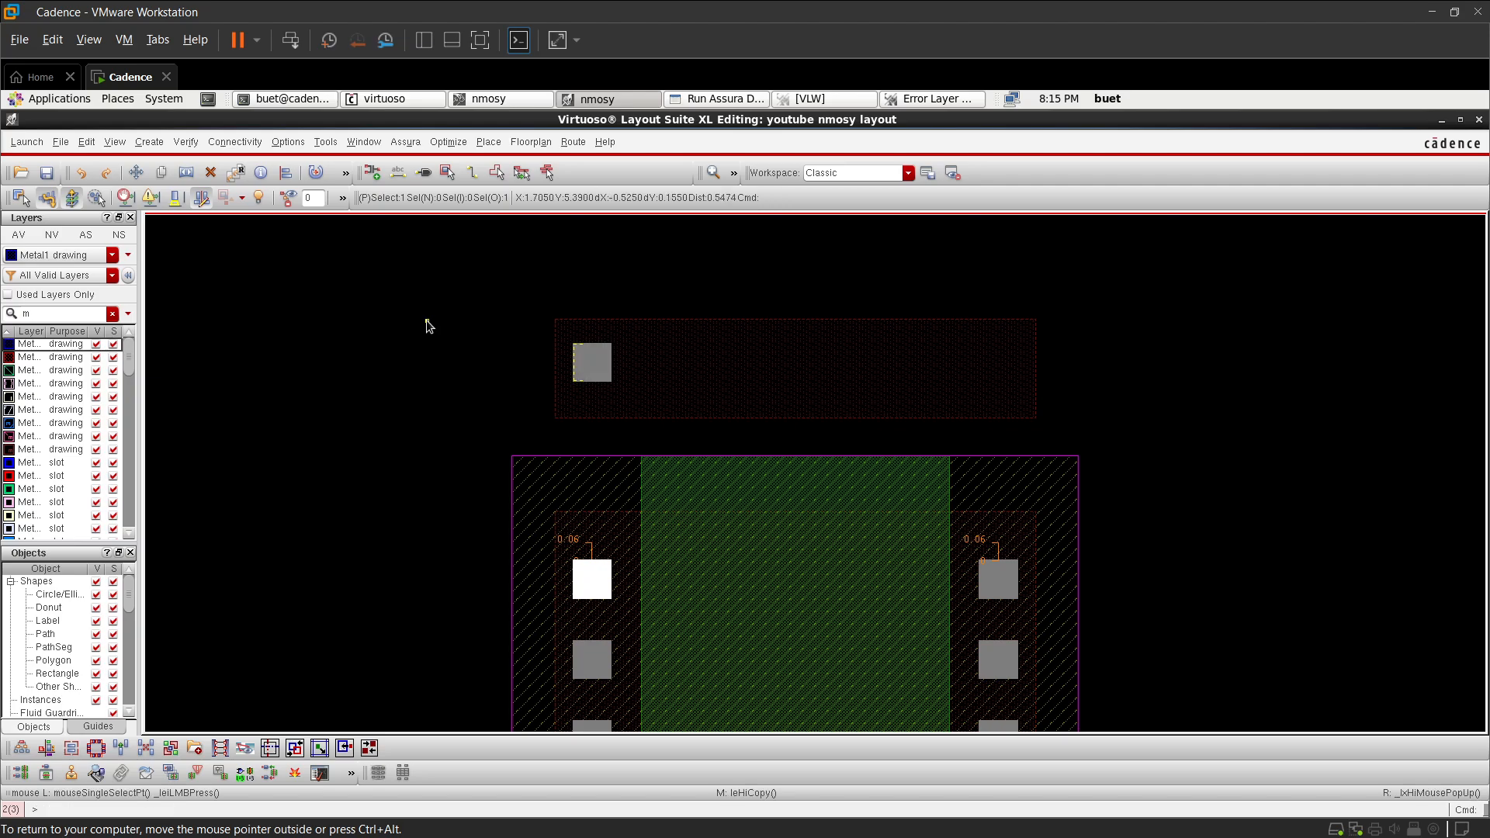
key("Escape")
- Switch Quick Align to User Spacing and align the copied contact's left edge to the Oxide strip's left edge
scroll(589, 323, "up", 5, "ctrl")
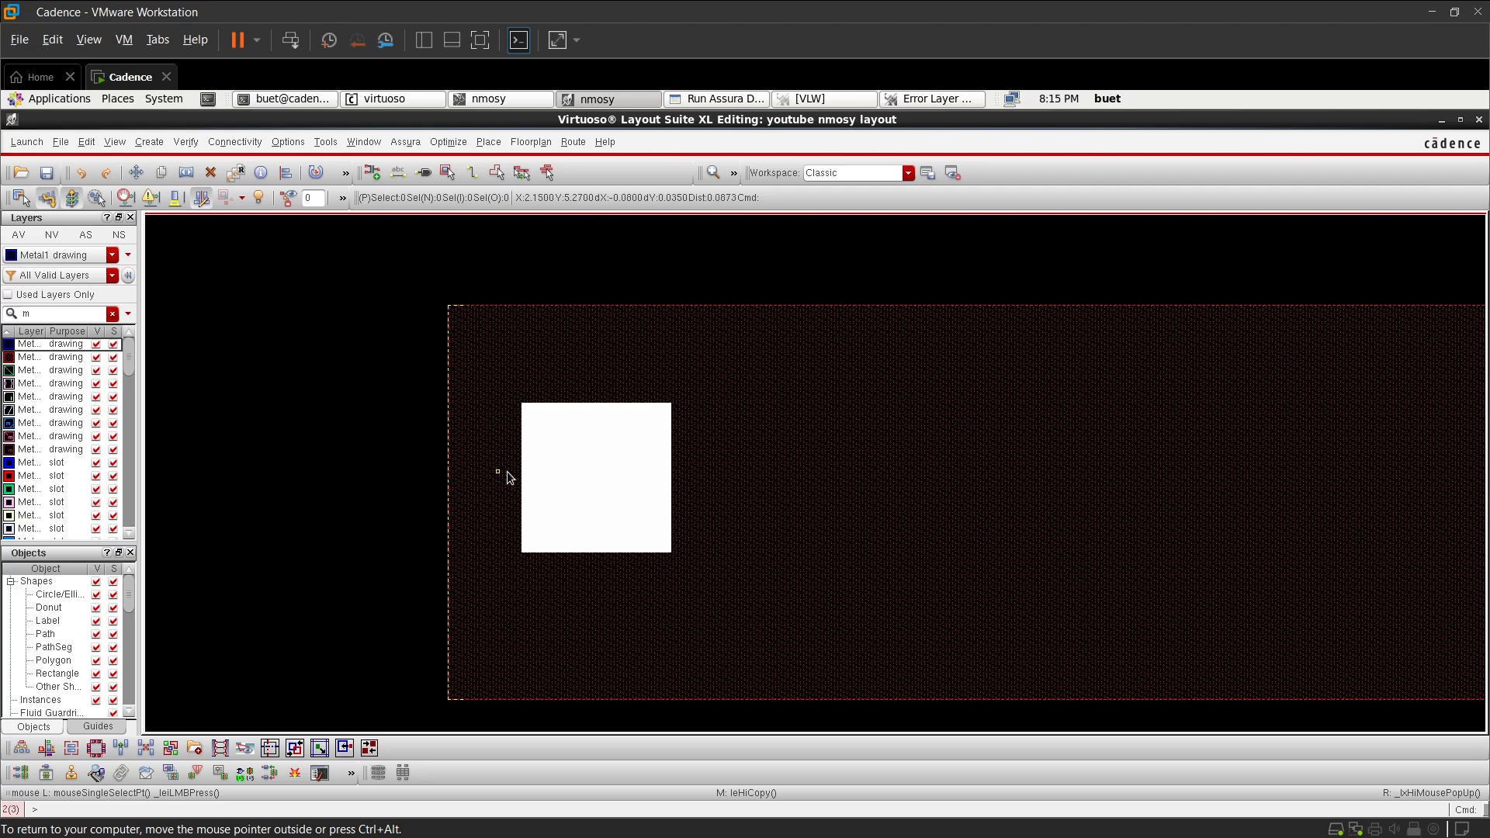
right_click(541, 447)
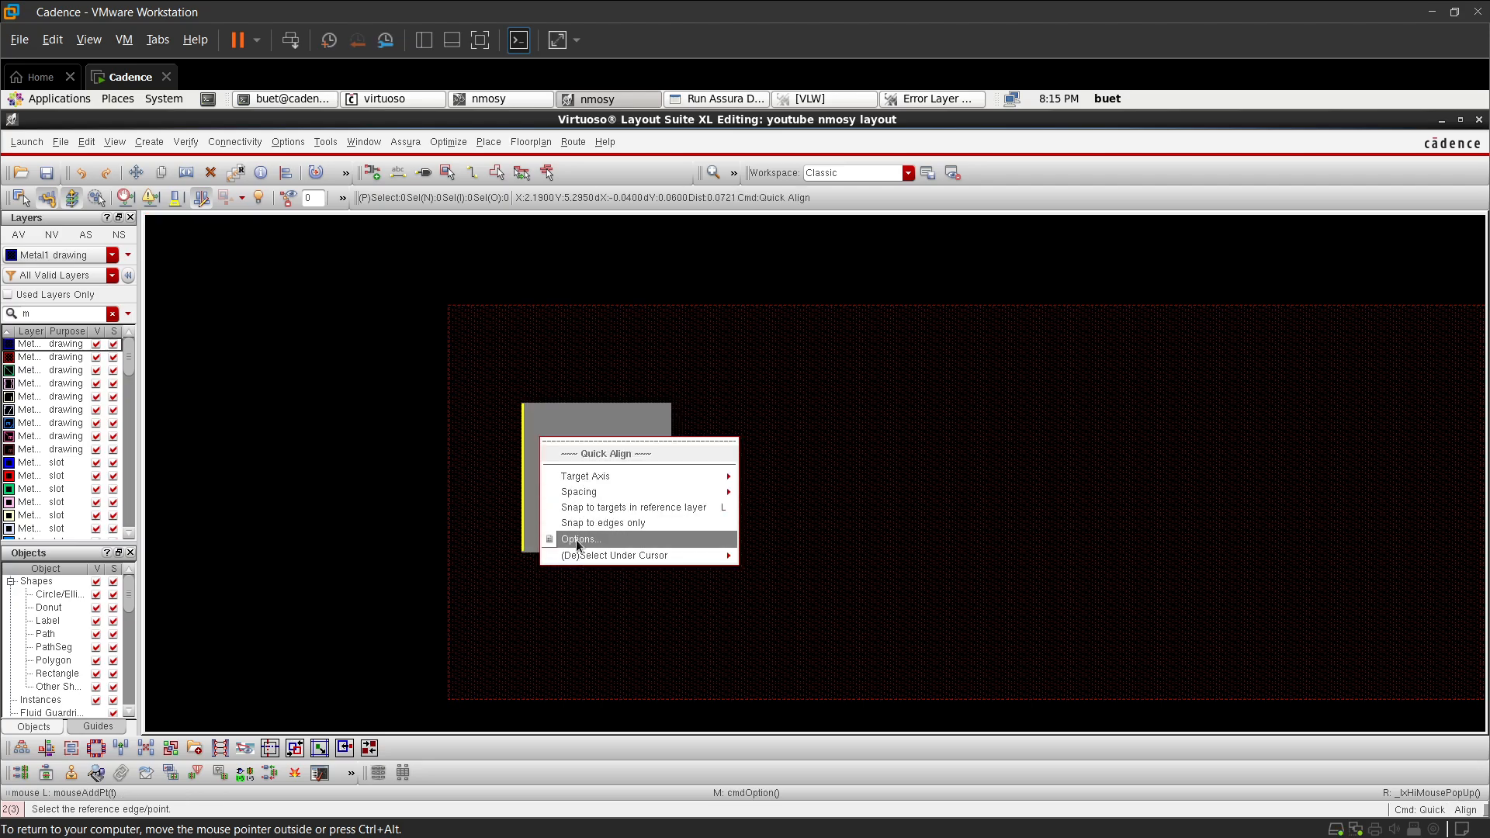
left_click(576, 539)
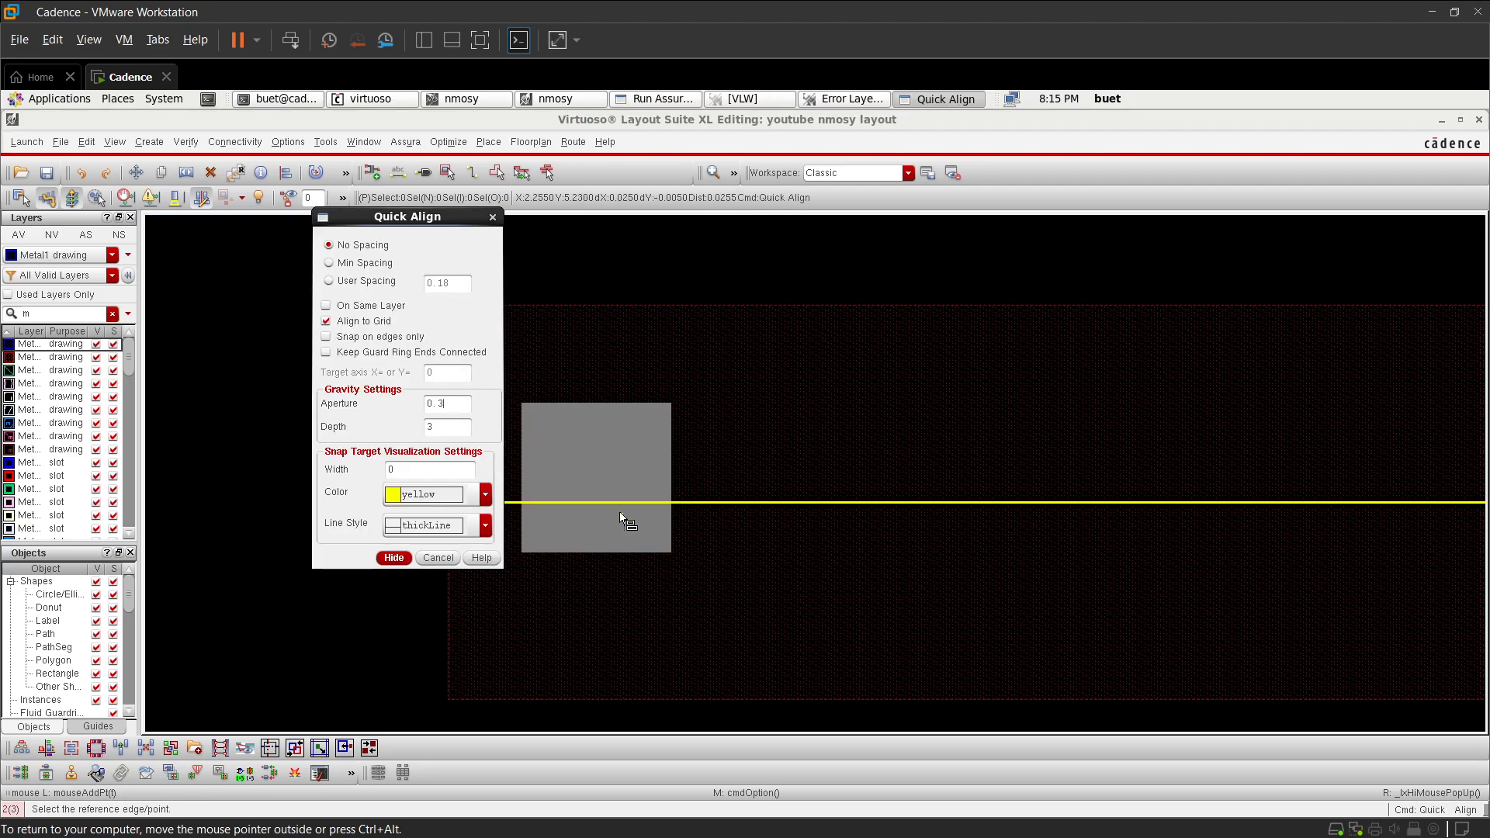
left_click(349, 283)
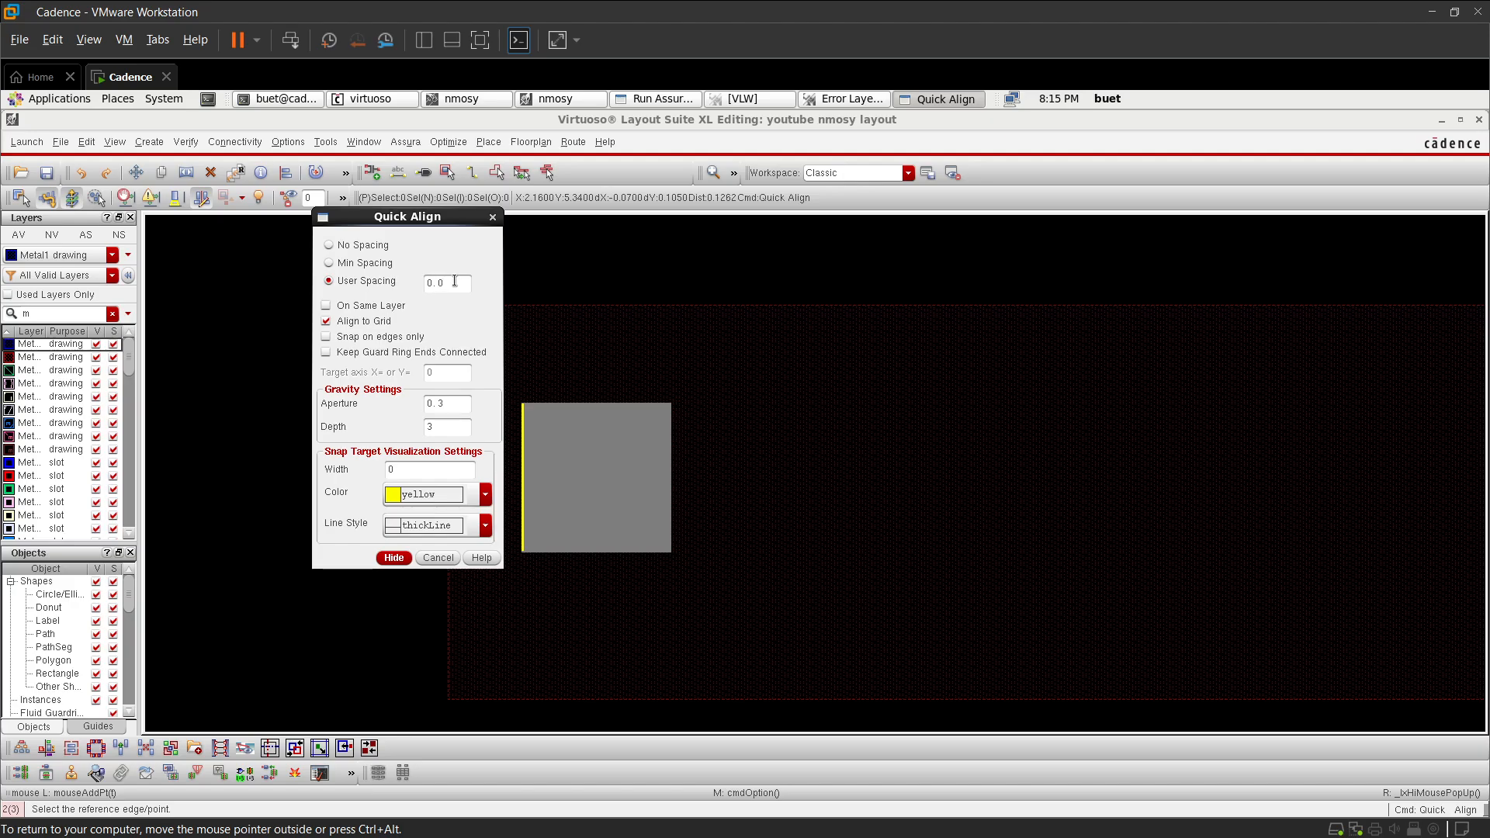
left_click(393, 558)
left_click_drag(504, 379, 712, 596)
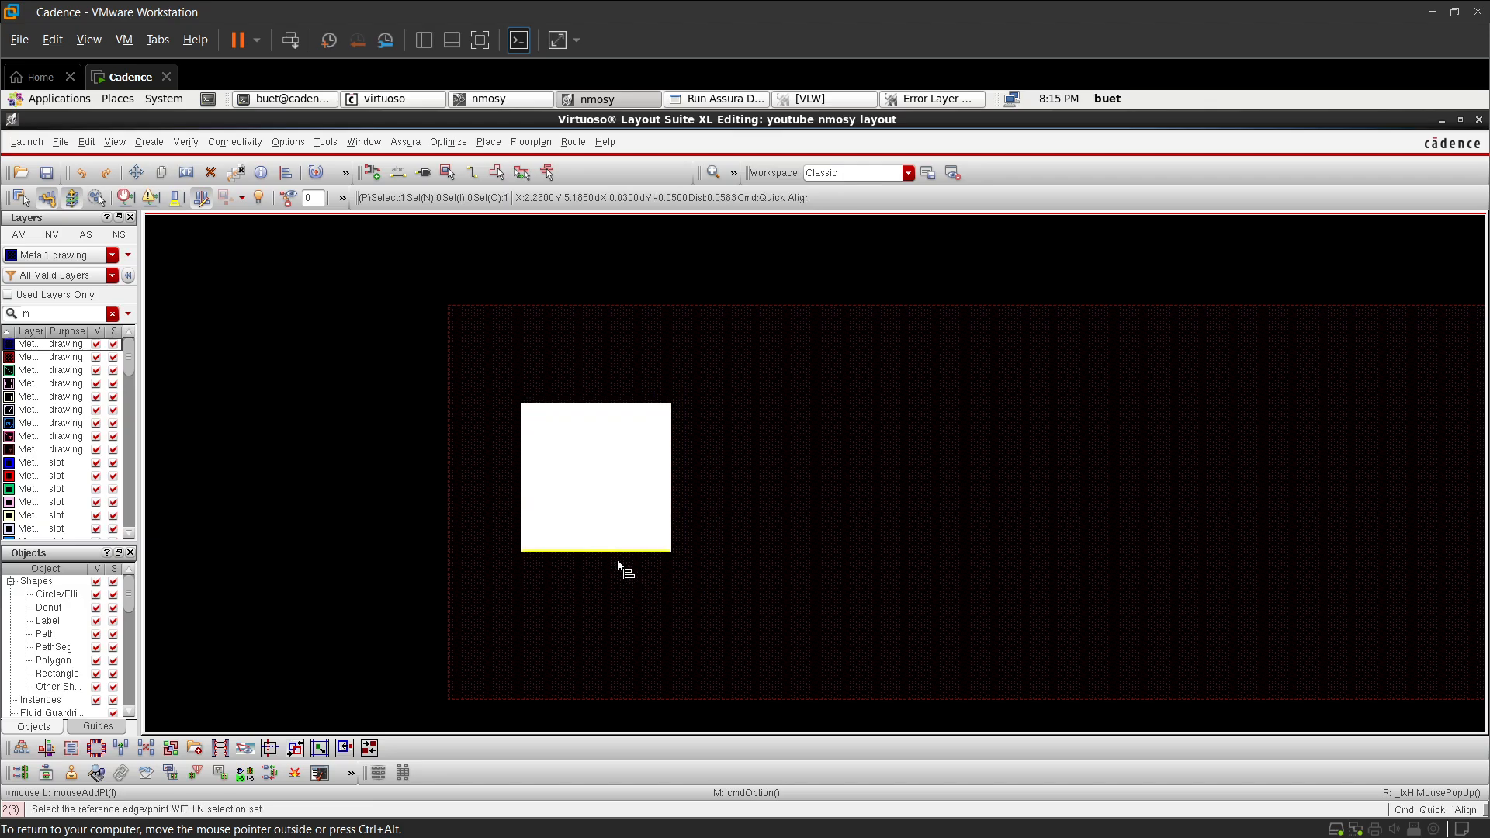
scroll(534, 465, "up", 2)
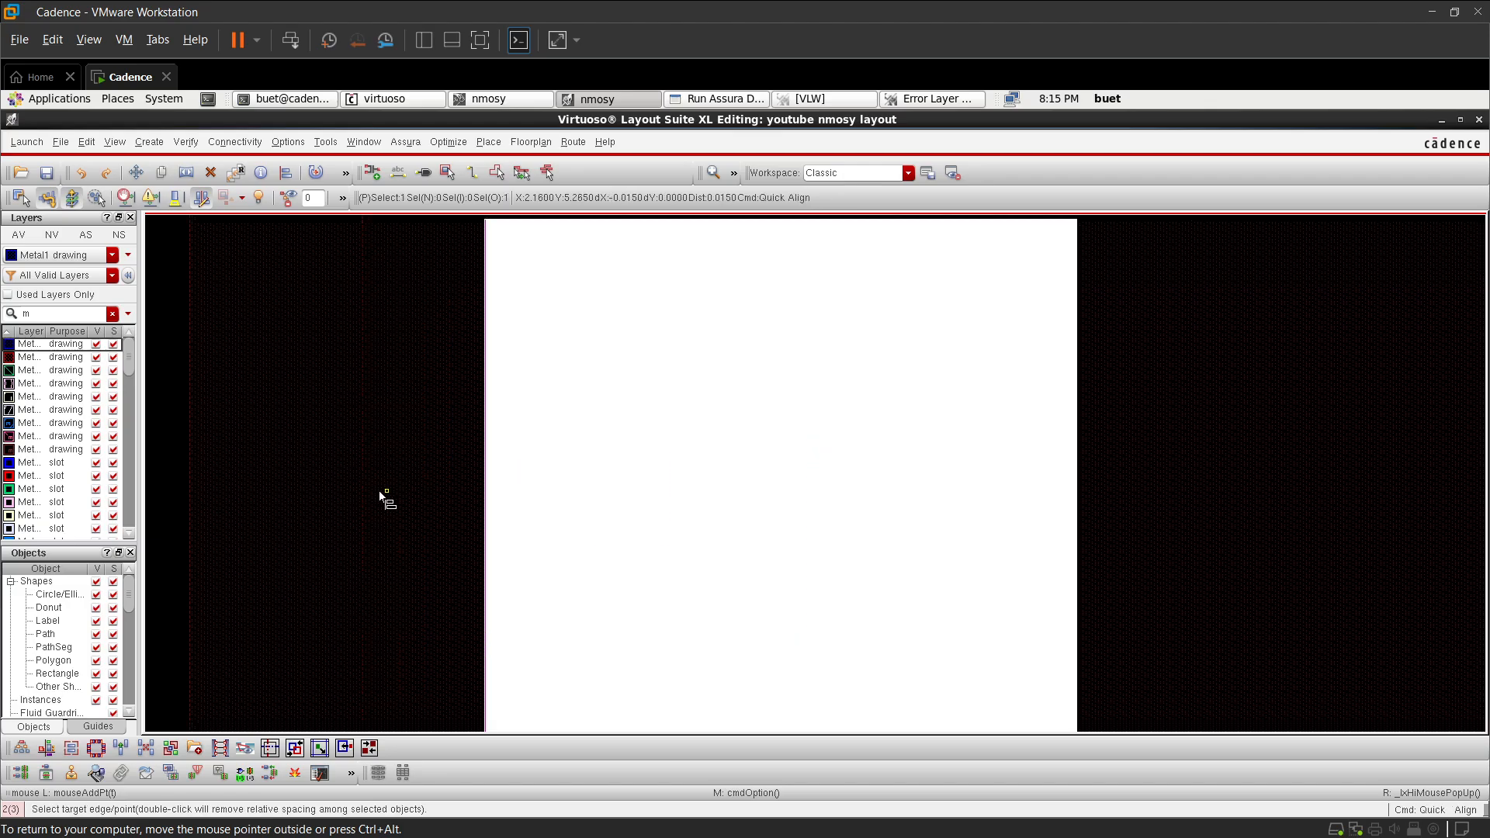
left_click(253, 492)
scroll(250, 485, "down", 3)
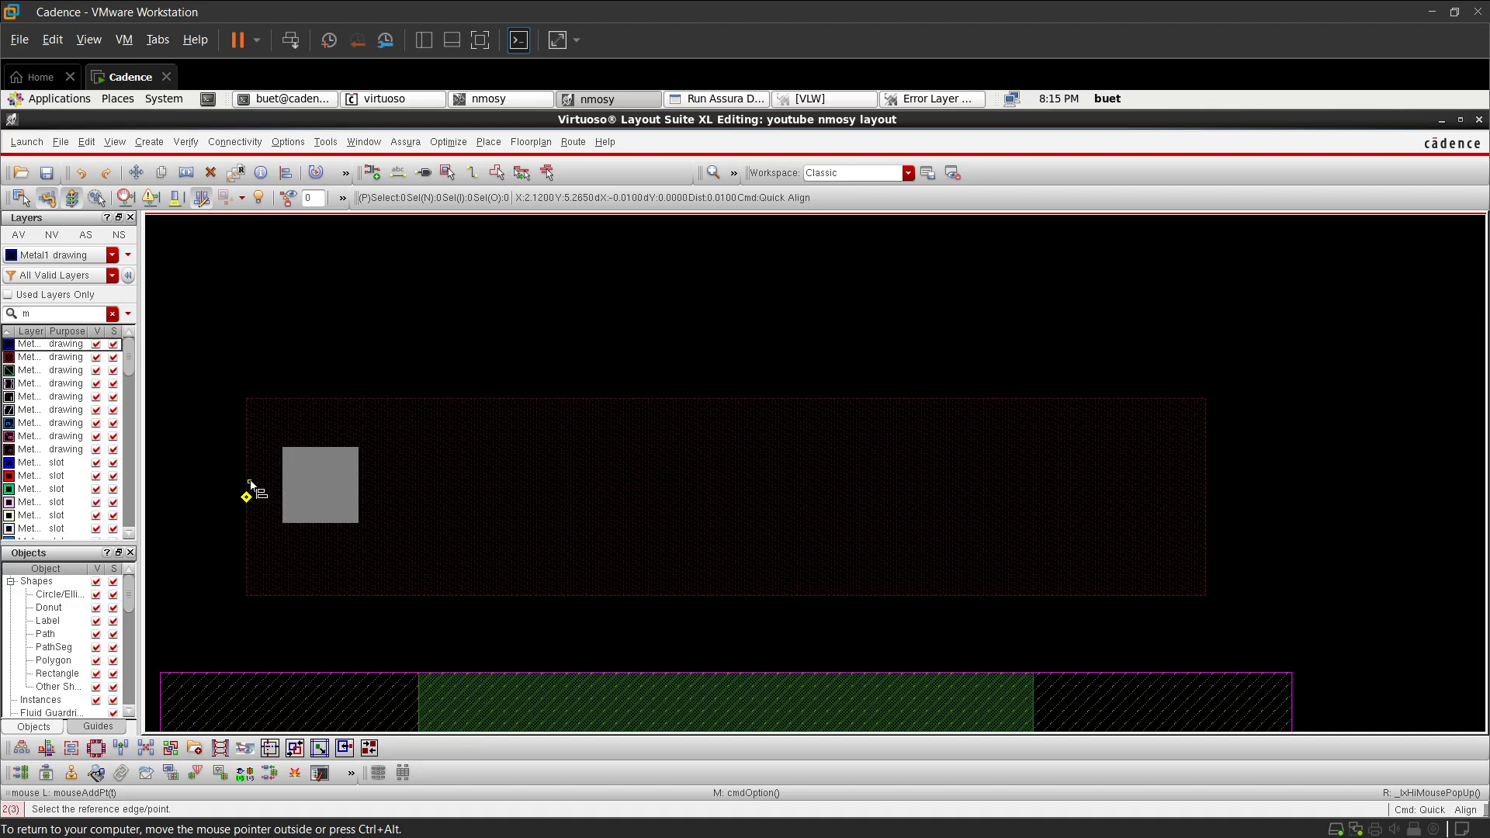
- Align the Oxide strip's bottom and top edges to the contact's matching edges using the same user spacing
left_click(312, 591)
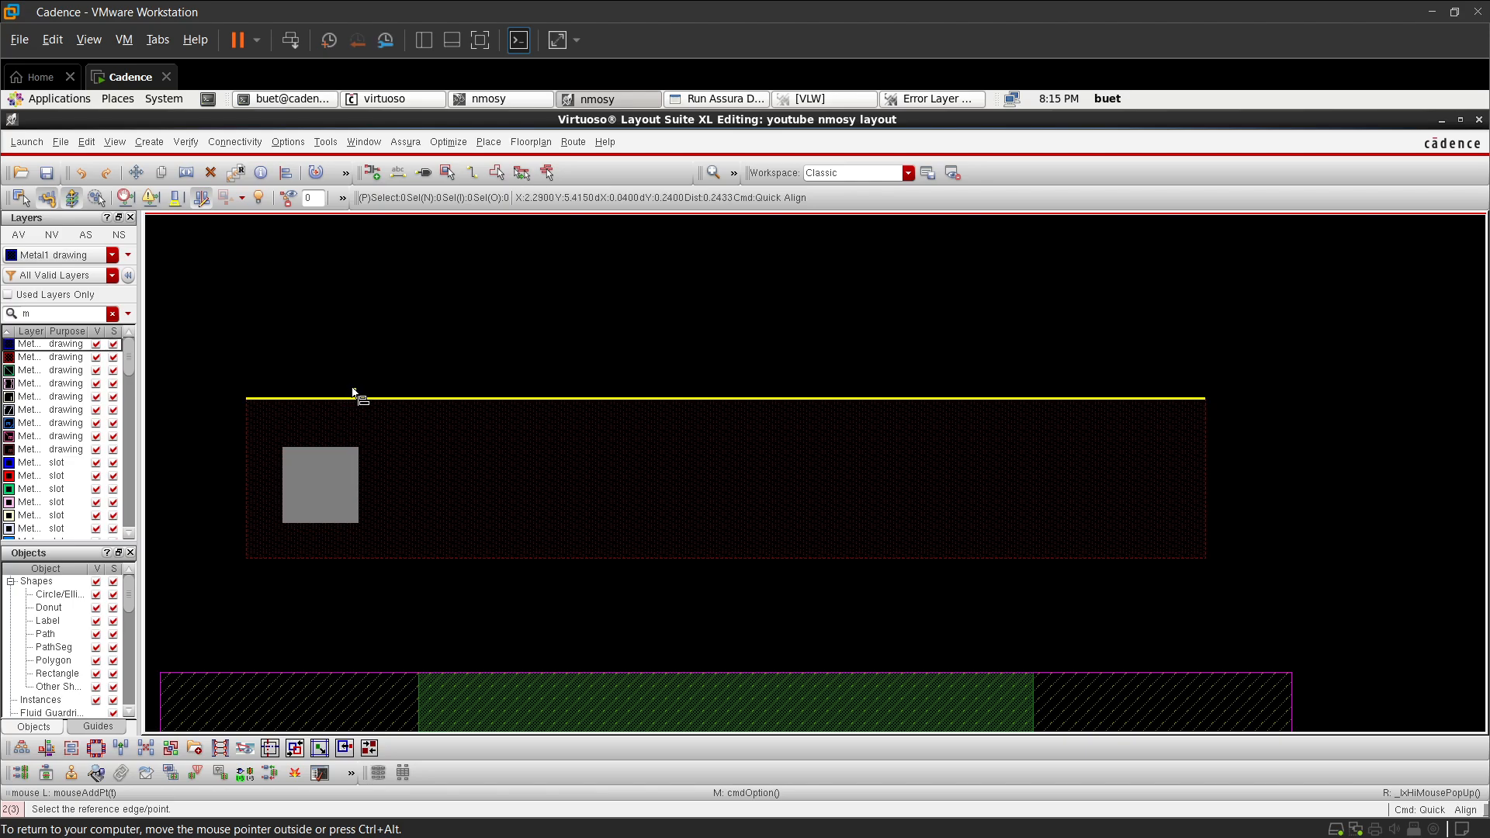
left_click(332, 438)
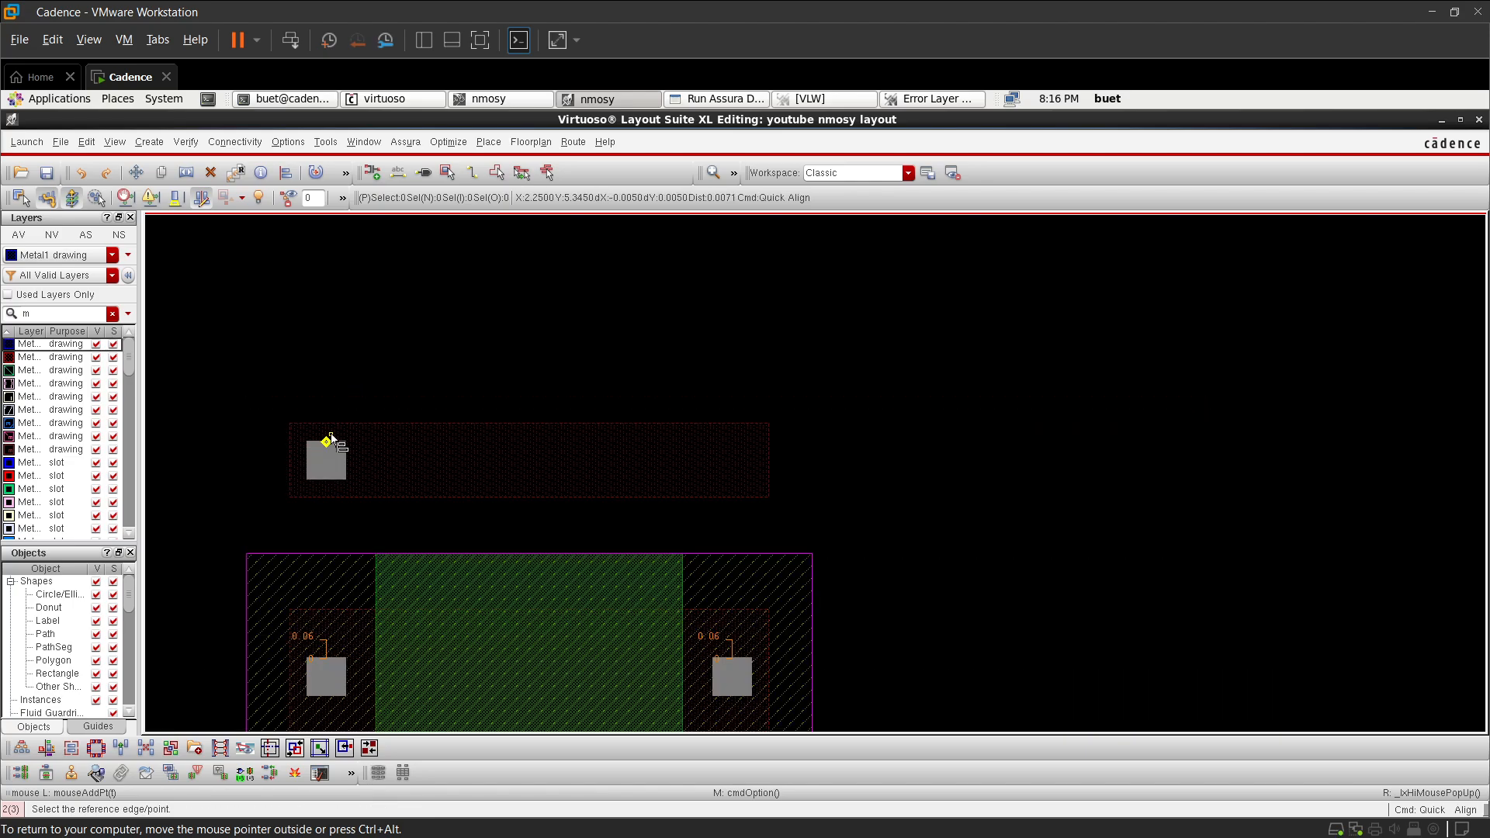
key("Escape")
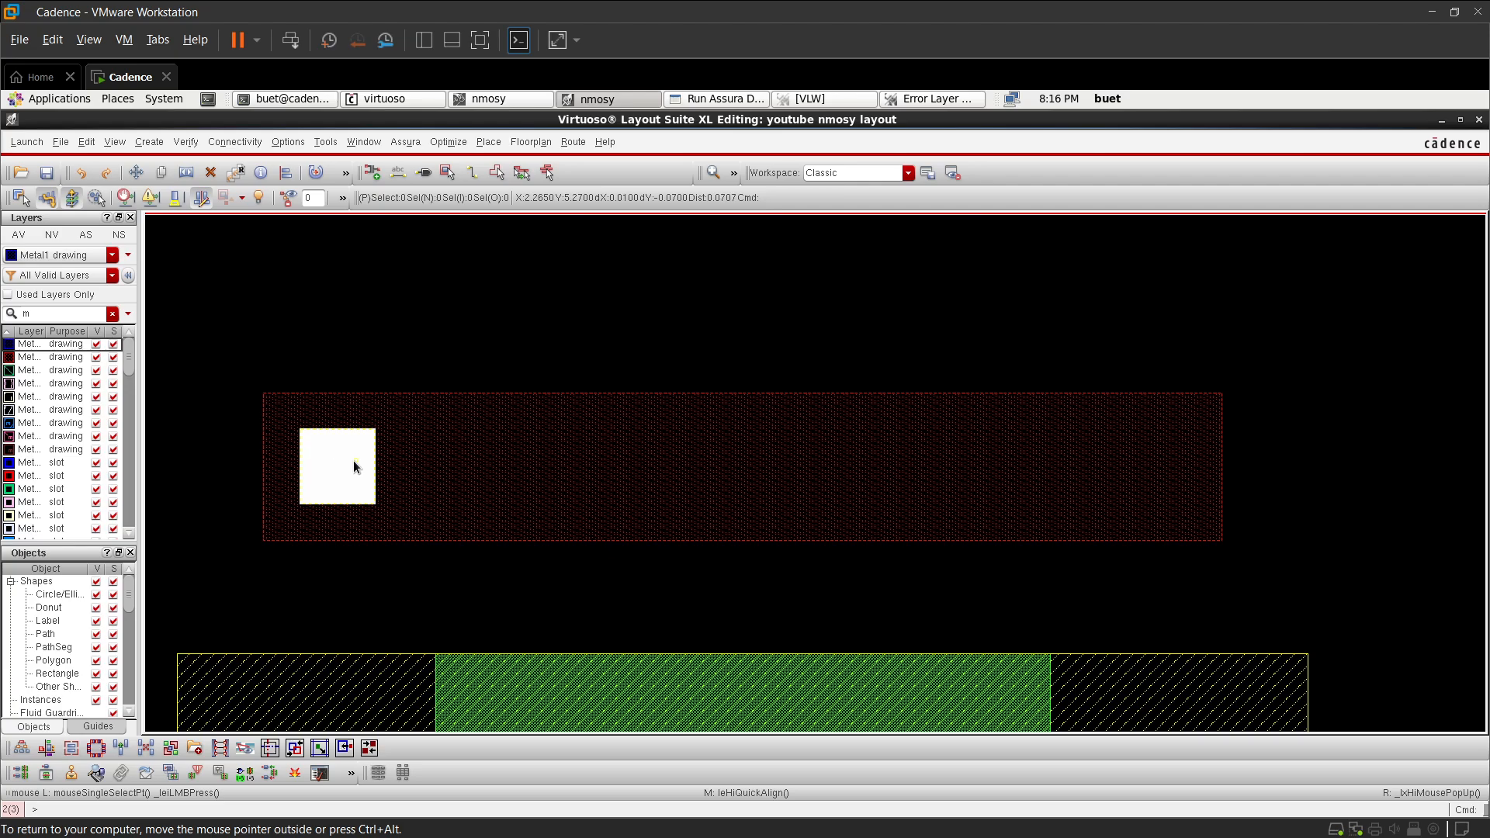
- Try to copy the Oxide strip's contact as one row of five columns with X spacing 0.14 and Y spacing 0, and undo it
left_click(353, 460)
key("c")
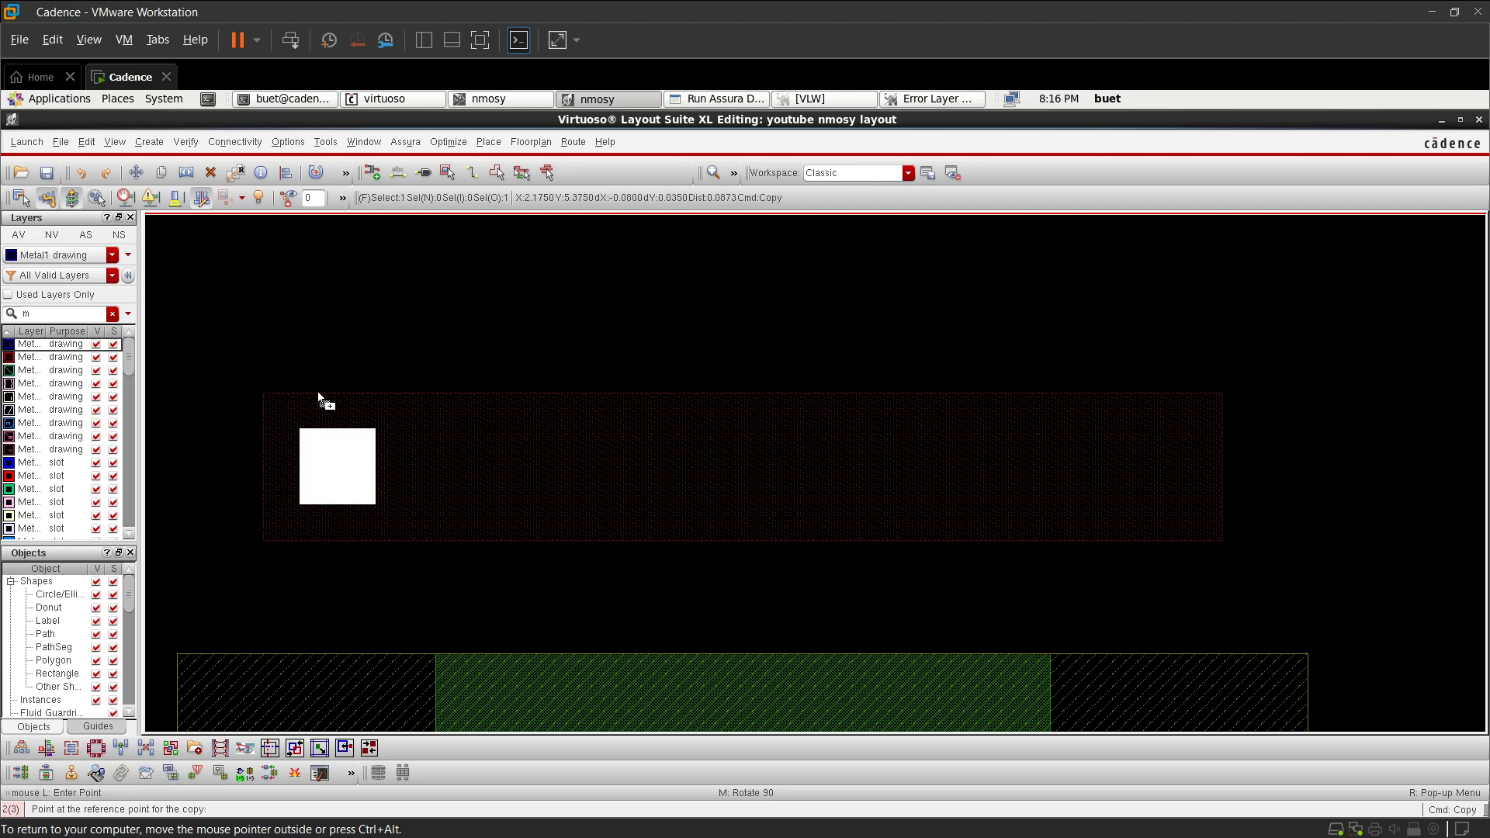
key("F3")
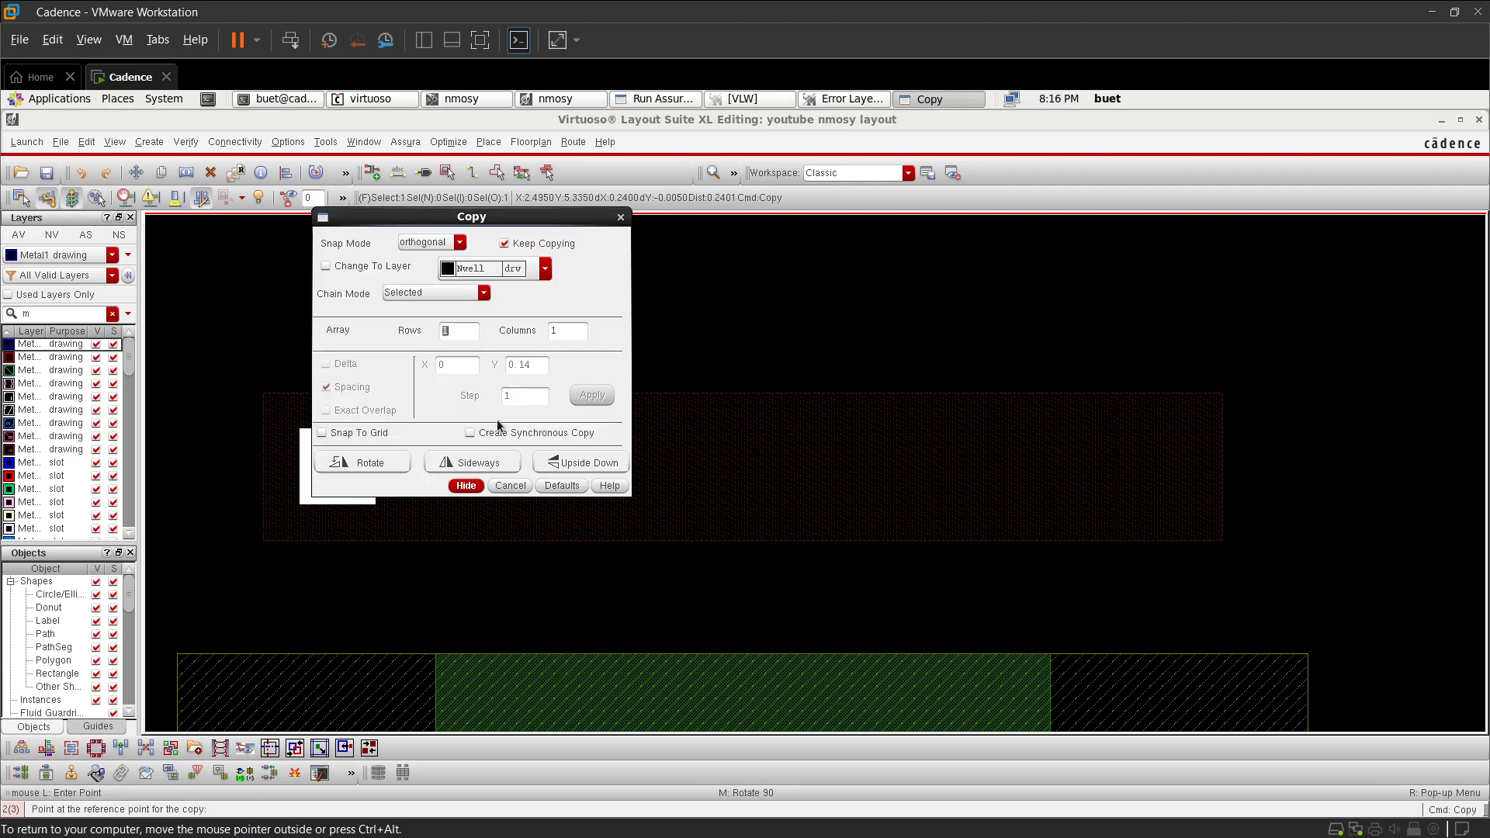
left_click(504, 243)
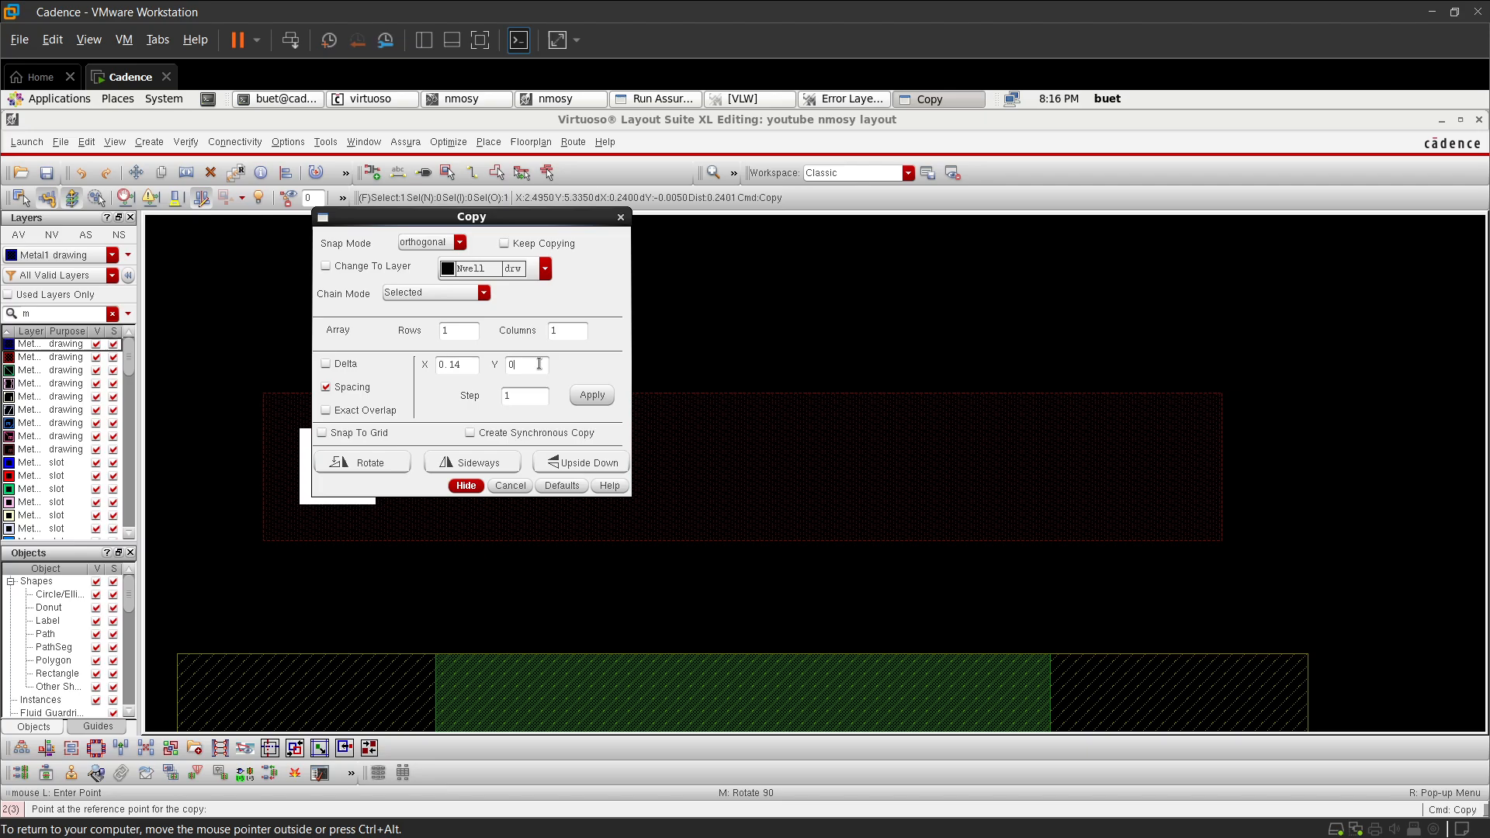
left_click(583, 331)
left_click(591, 397)
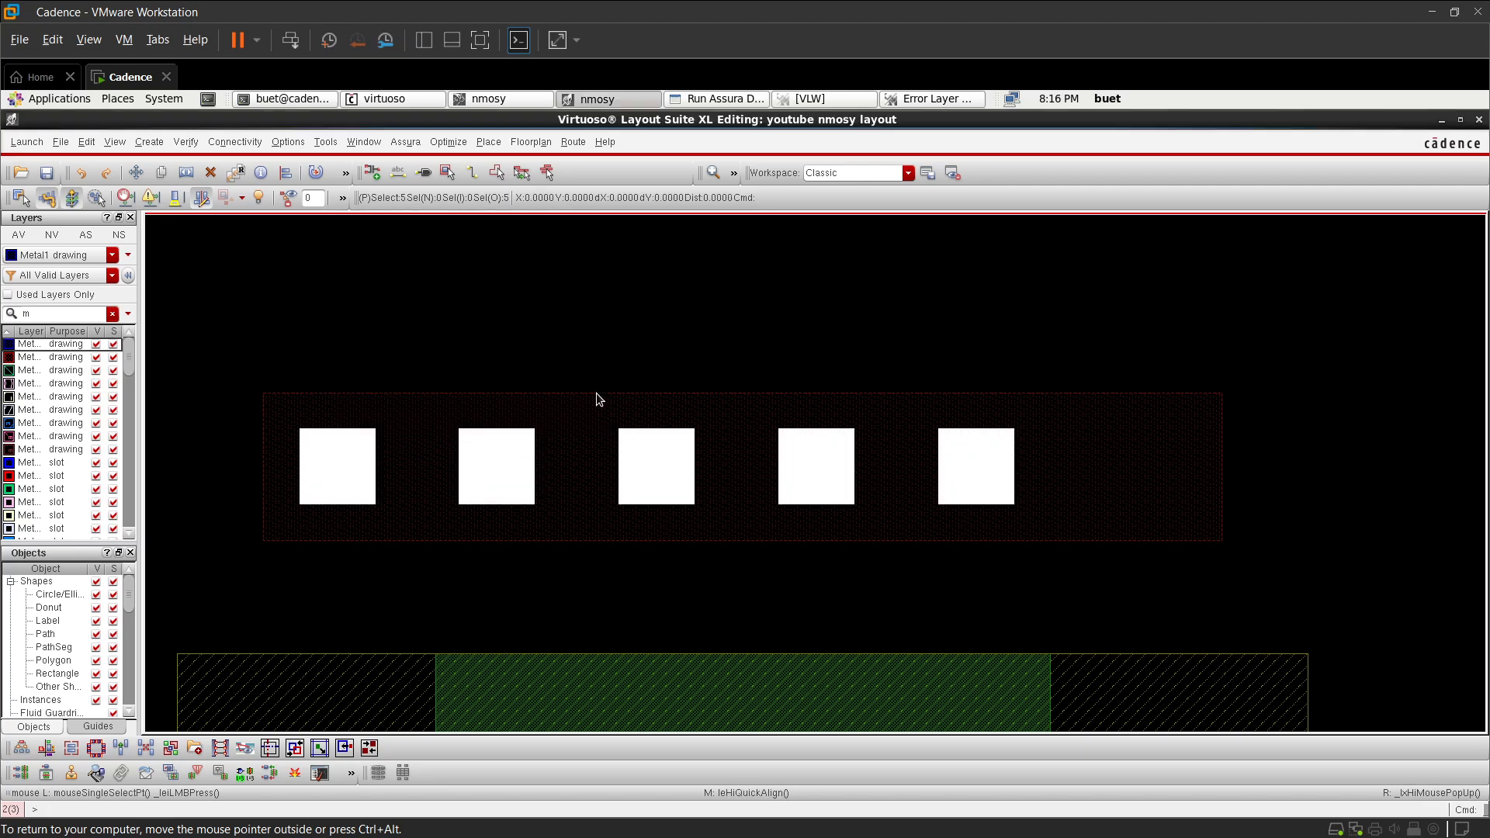
scroll(990, 462, "down", 2, "ctrl")
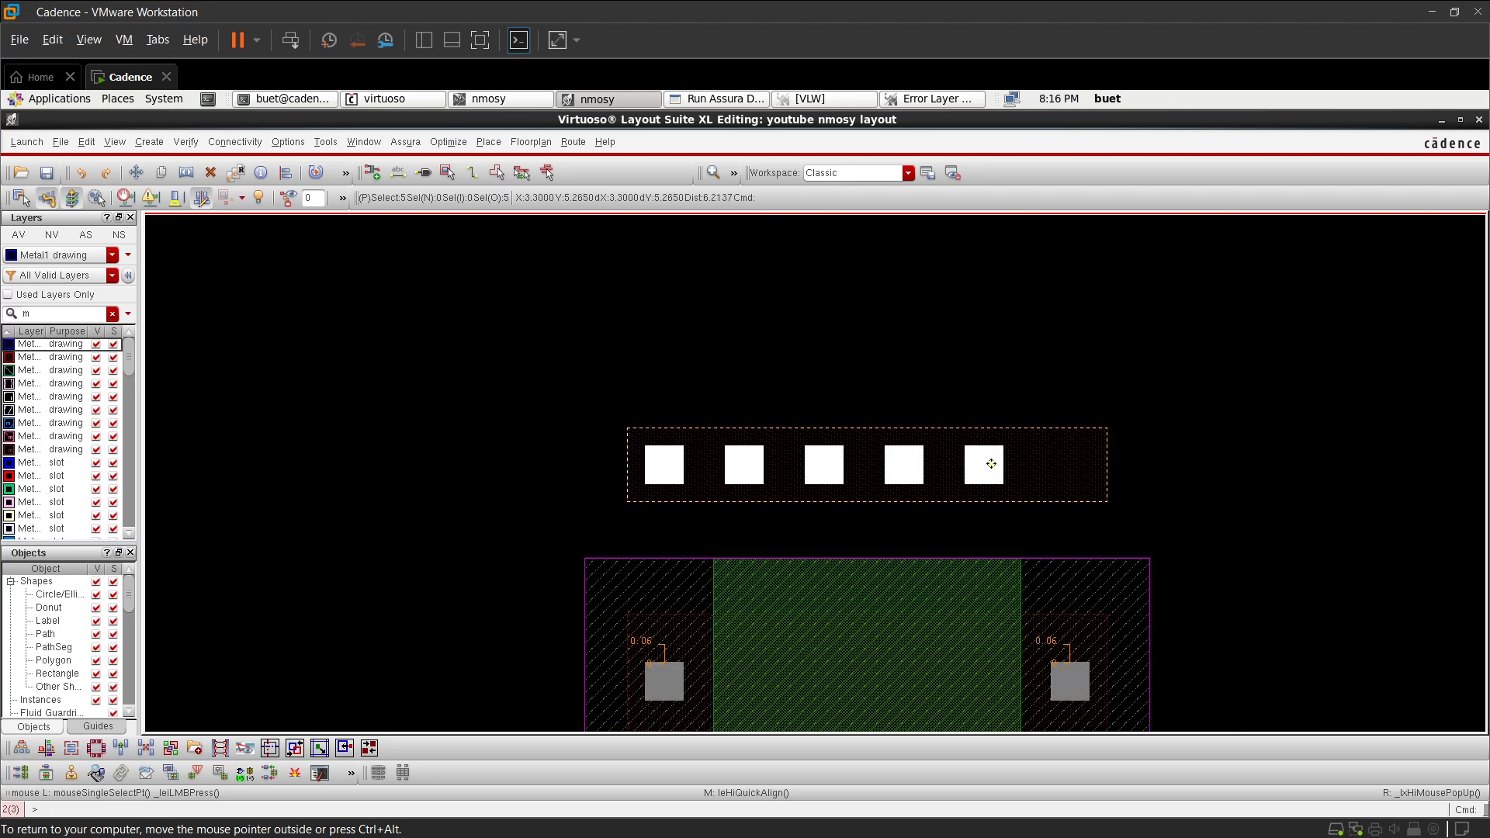
scroll(1024, 460, "up", 4, "ctrl")
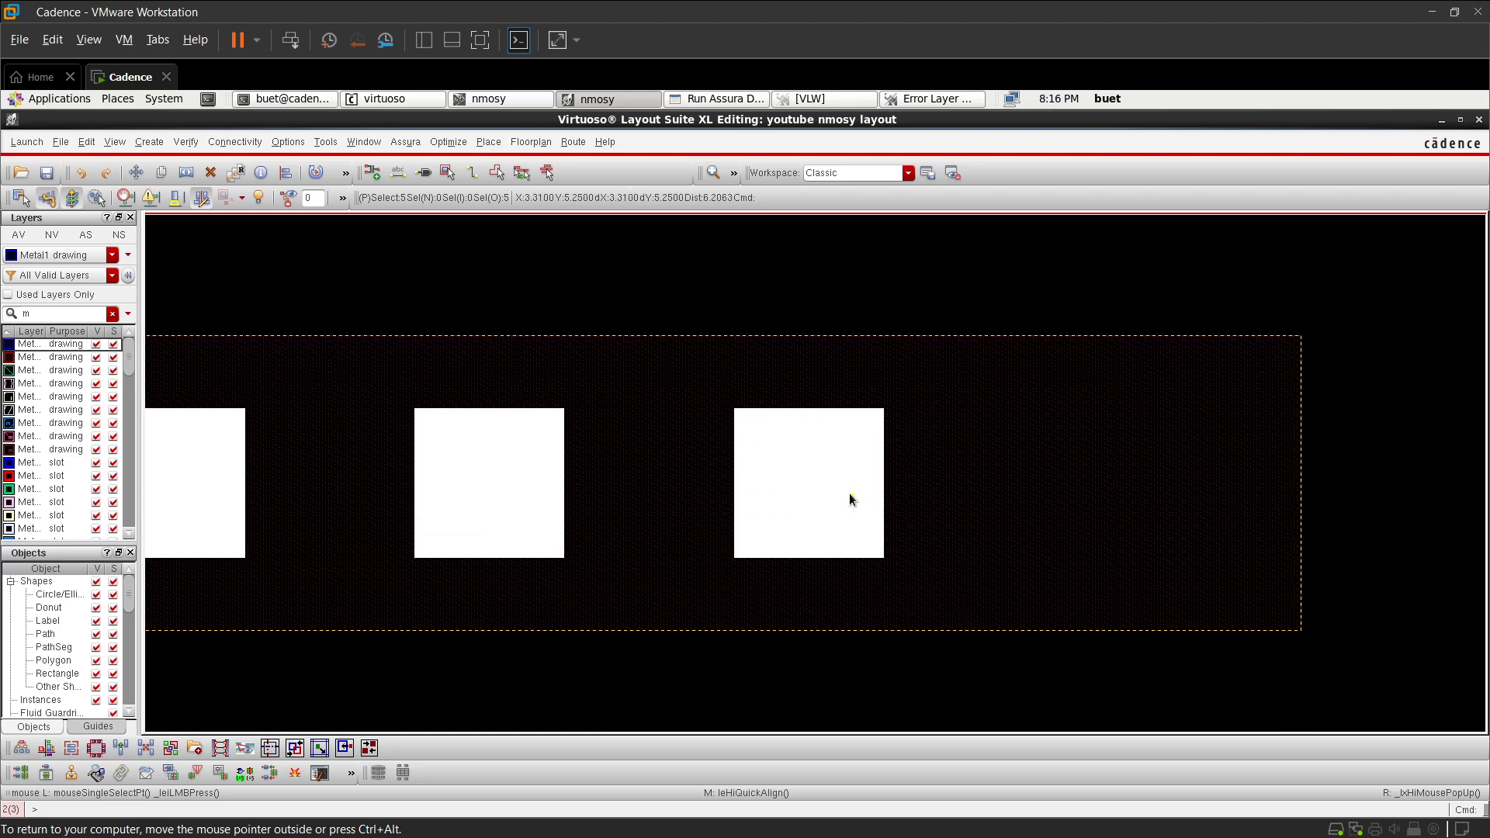
key("u")
scroll(835, 501, "down", 3, "ctrl")
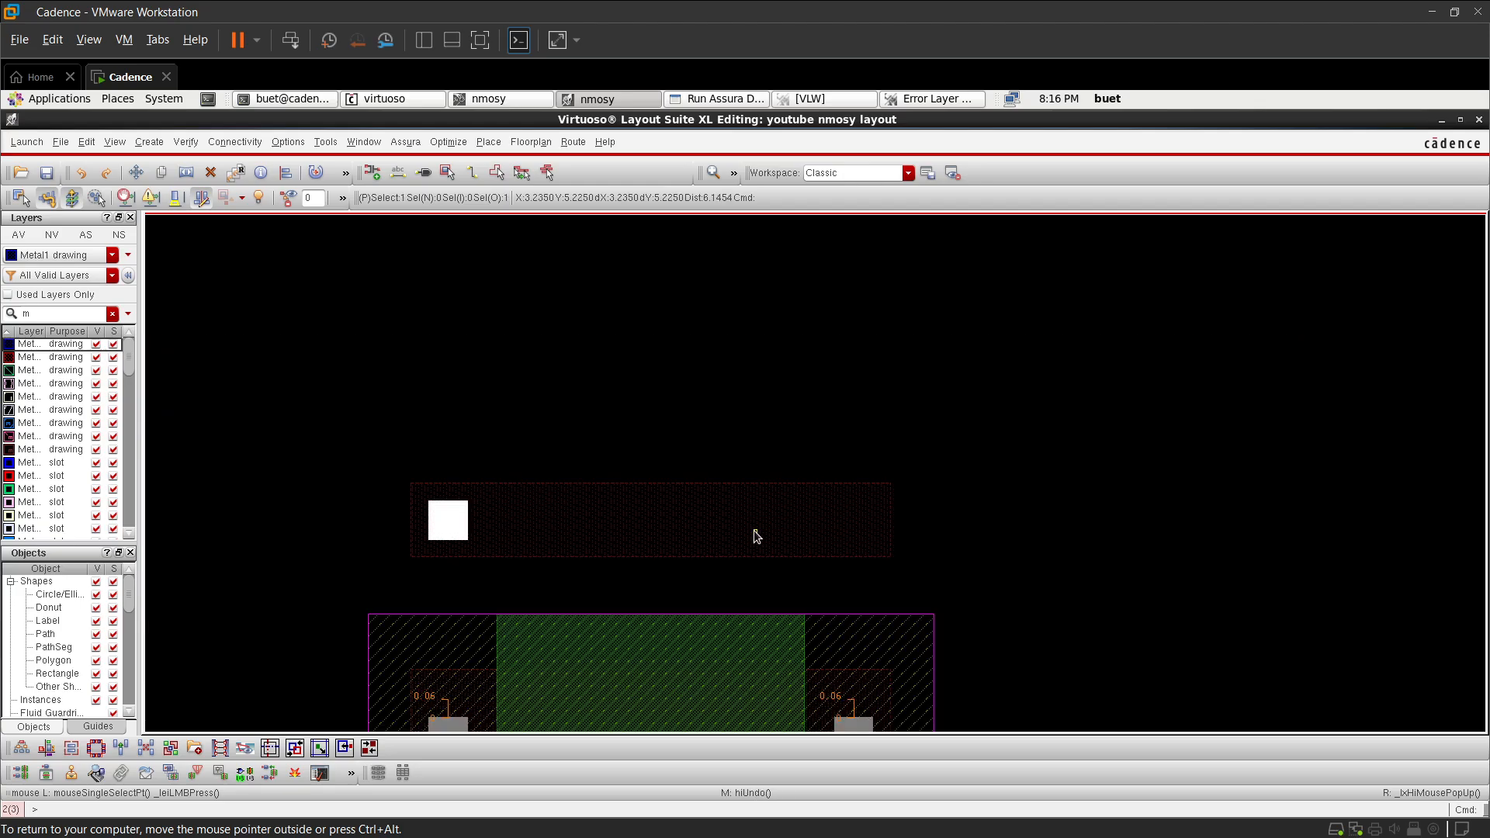
- Copy the Oxide strip's contact as an array of 1 row and 6 columns with X spacing 0.14 and Y spacing 0
scroll(439, 518, "up", 2, "ctrl")
key("c")
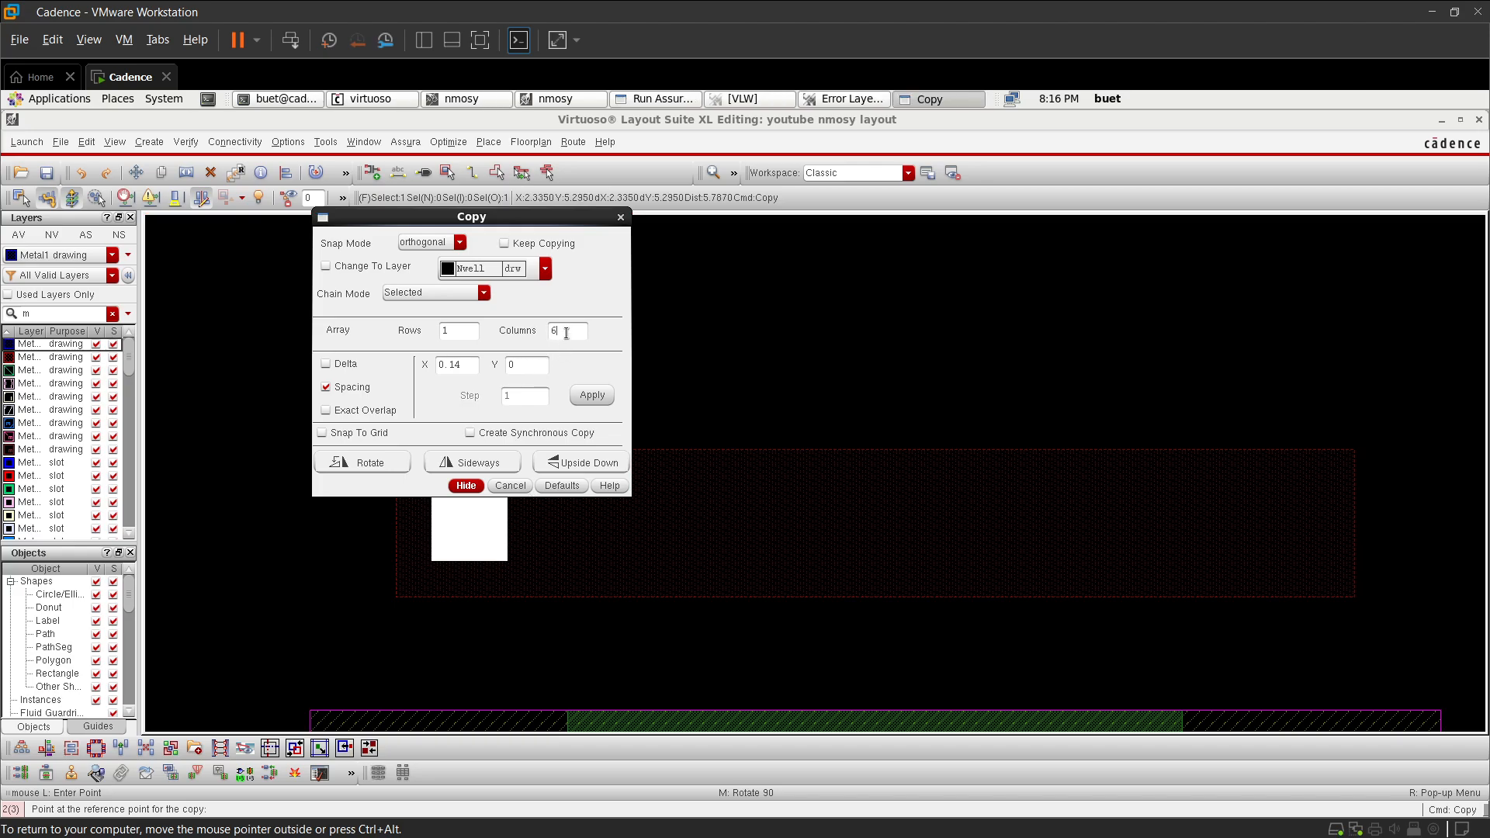
left_click(590, 396)
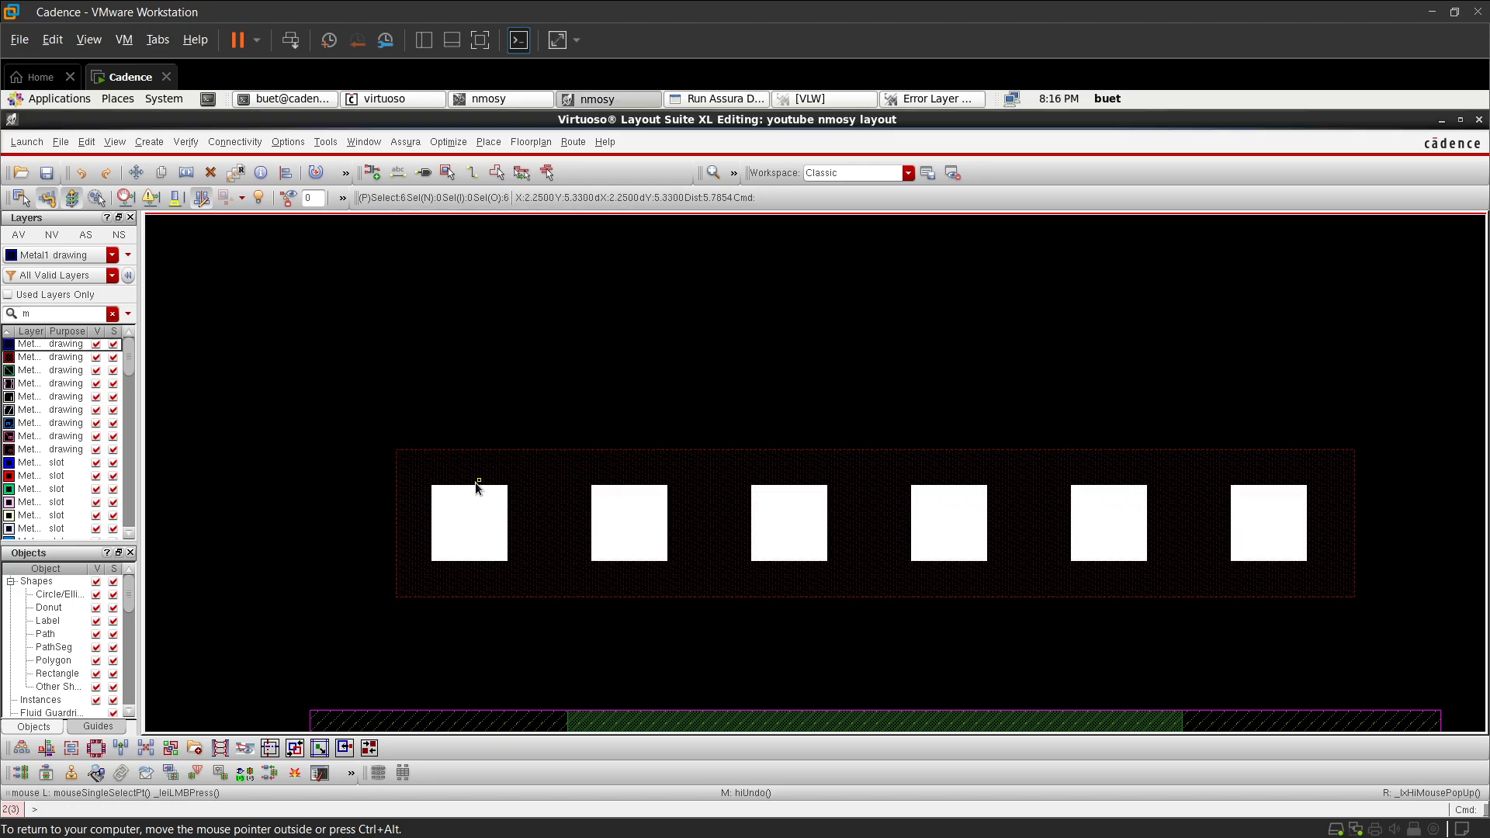
- Measure the gap between the Oxide strip's right edge and the last contact in the row with the ruler
scroll(508, 492, "down", 3, "ctrl")
scroll(698, 515, "up", 2, "ctrl")
scroll(732, 412, "up", 2, "ctrl")
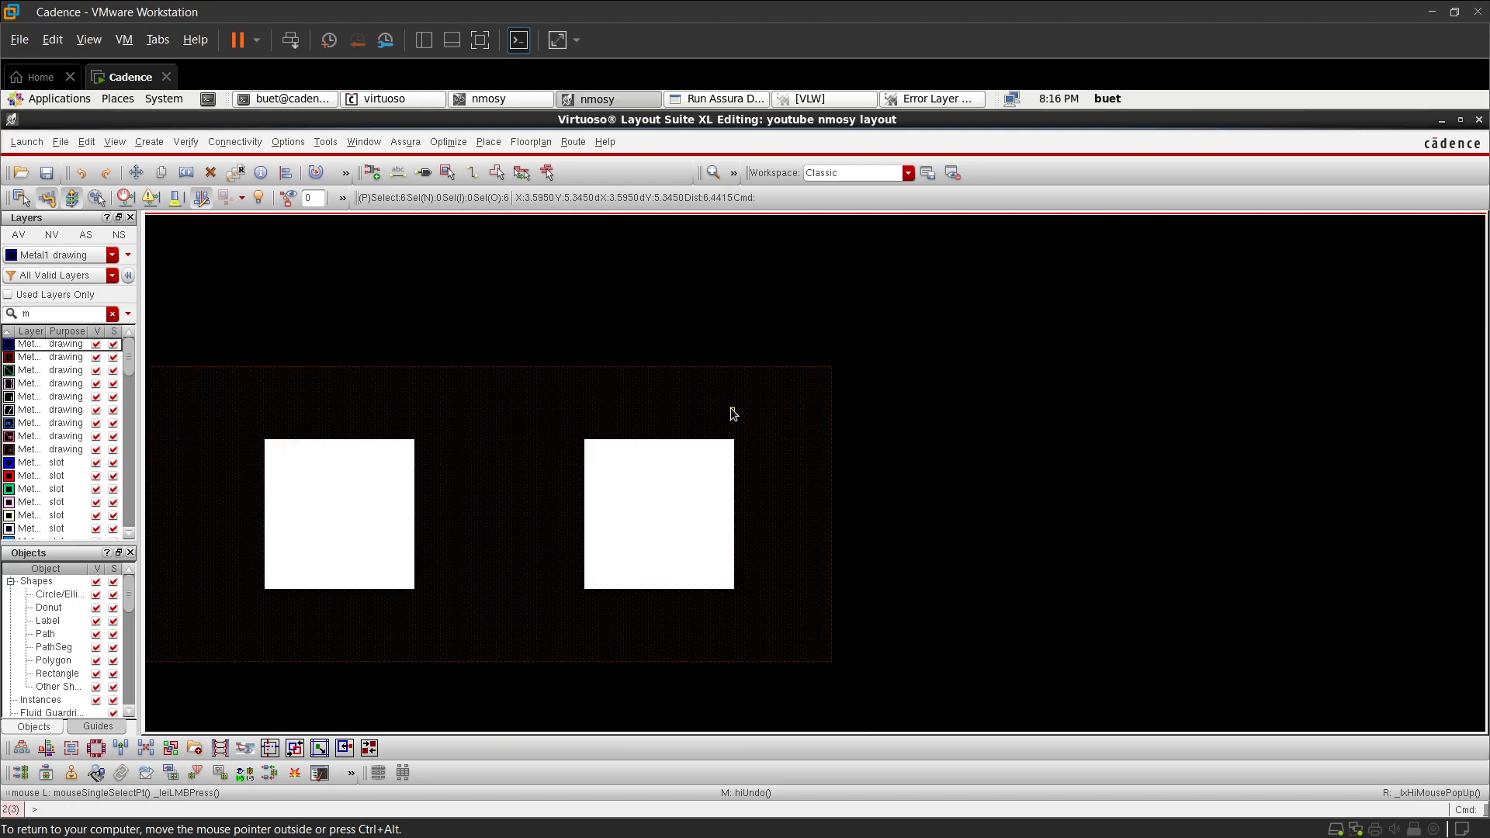
key("k")
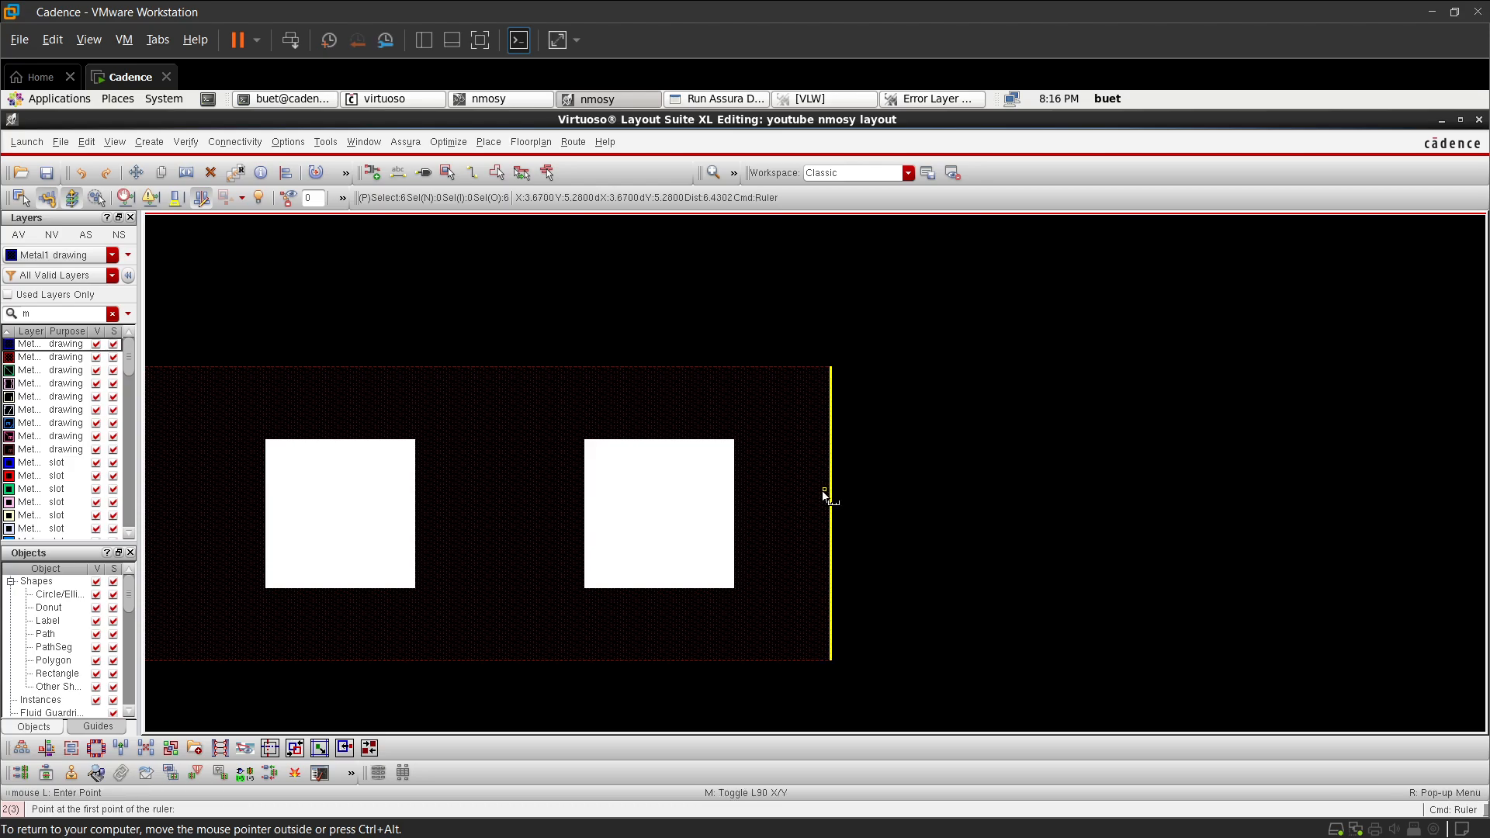
left_click(827, 492)
scroll(733, 505, "up", 2, "ctrl")
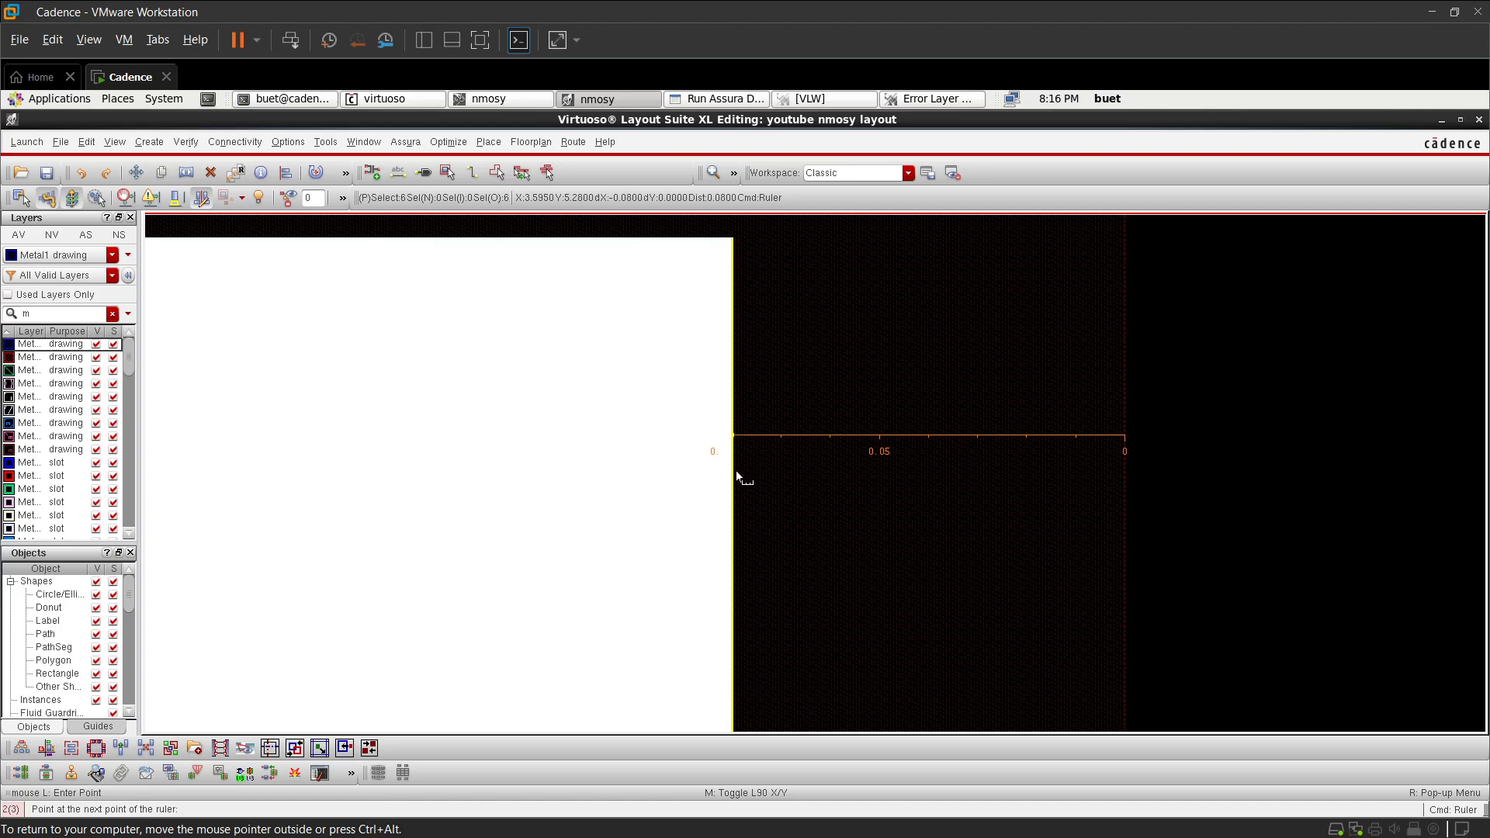
key("Escape")
scroll(896, 469, "down", 5, "ctrl")
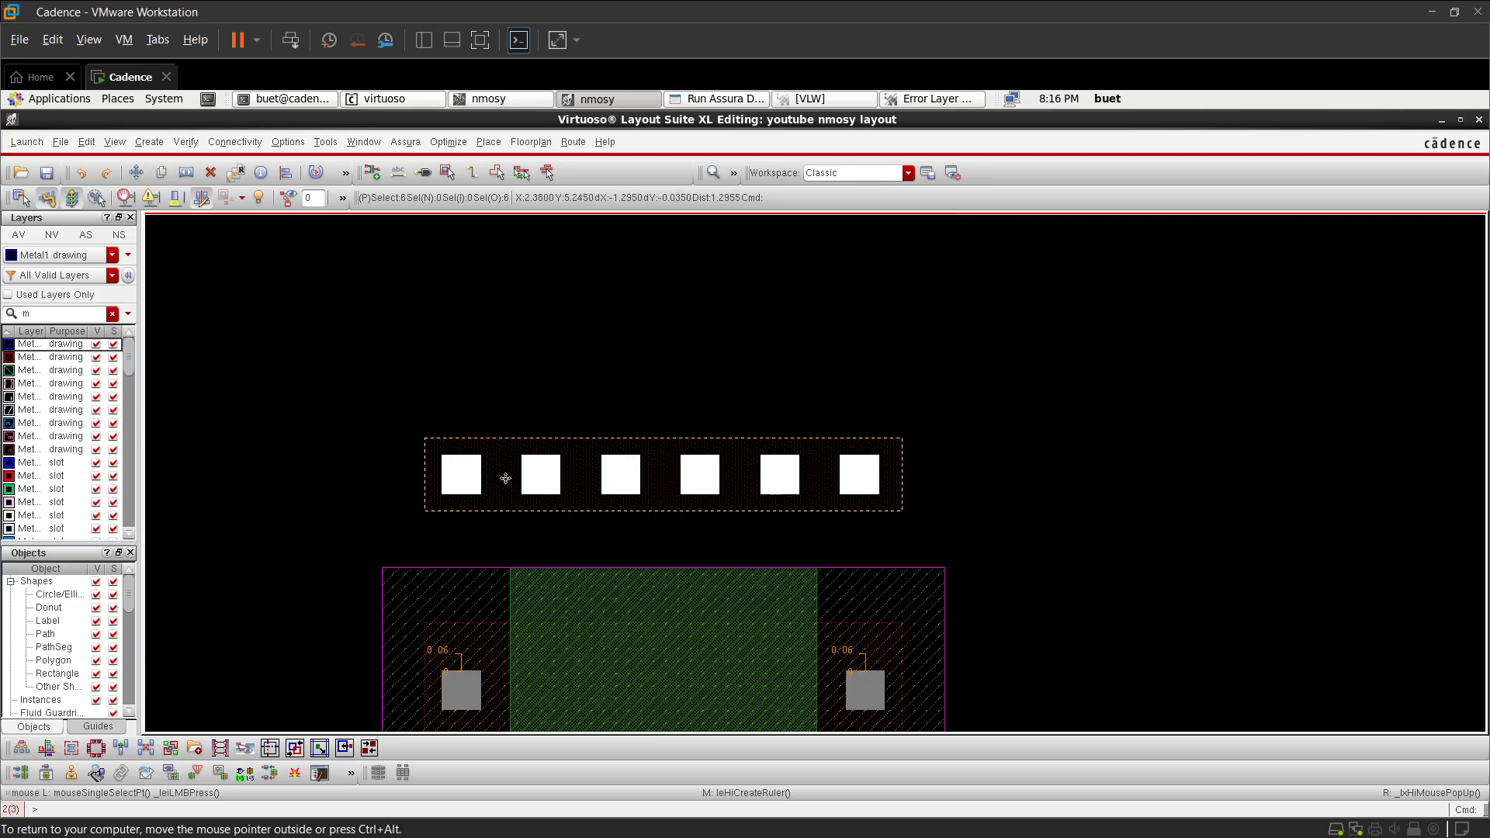
- Select all six contacts in the row and quick-align the last contact's right edge to the Oxide strip's right edge with a new user spacing
left_click(382, 473)
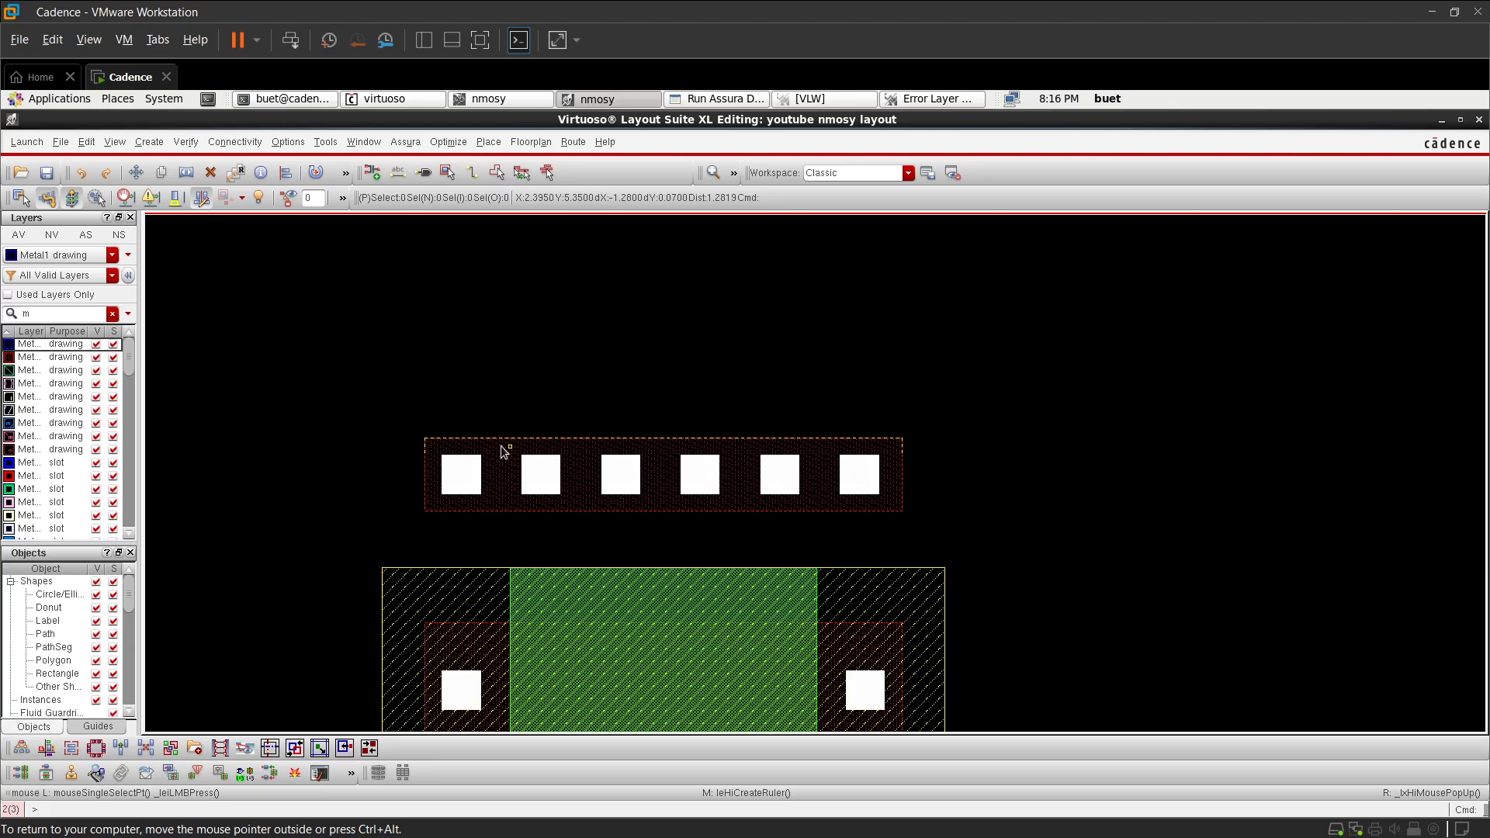
left_click_drag(437, 452, 892, 504)
scroll(893, 450, "up", 5)
key("a")
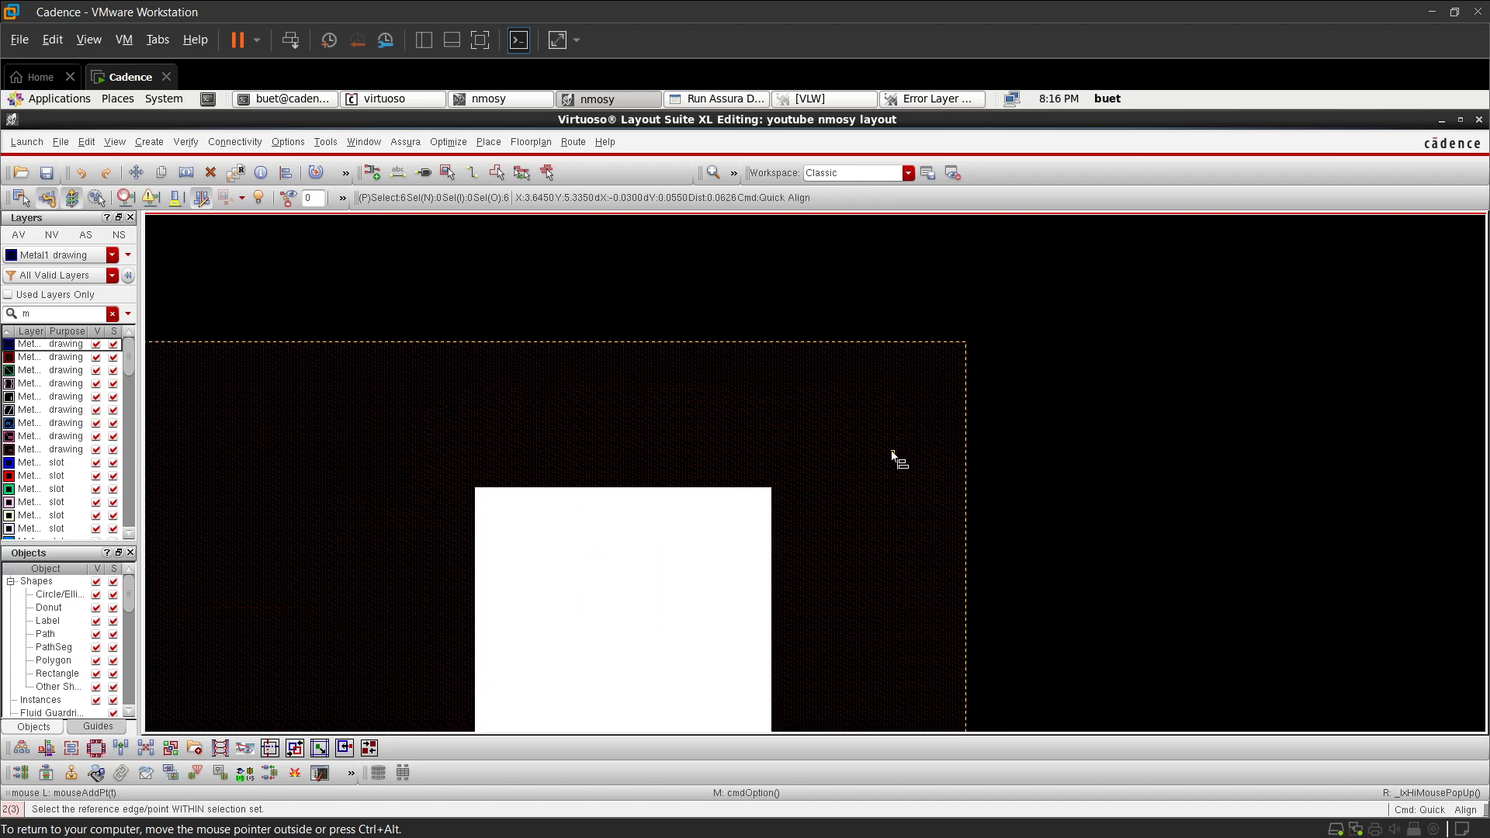
right_click(855, 466)
left_click(910, 566)
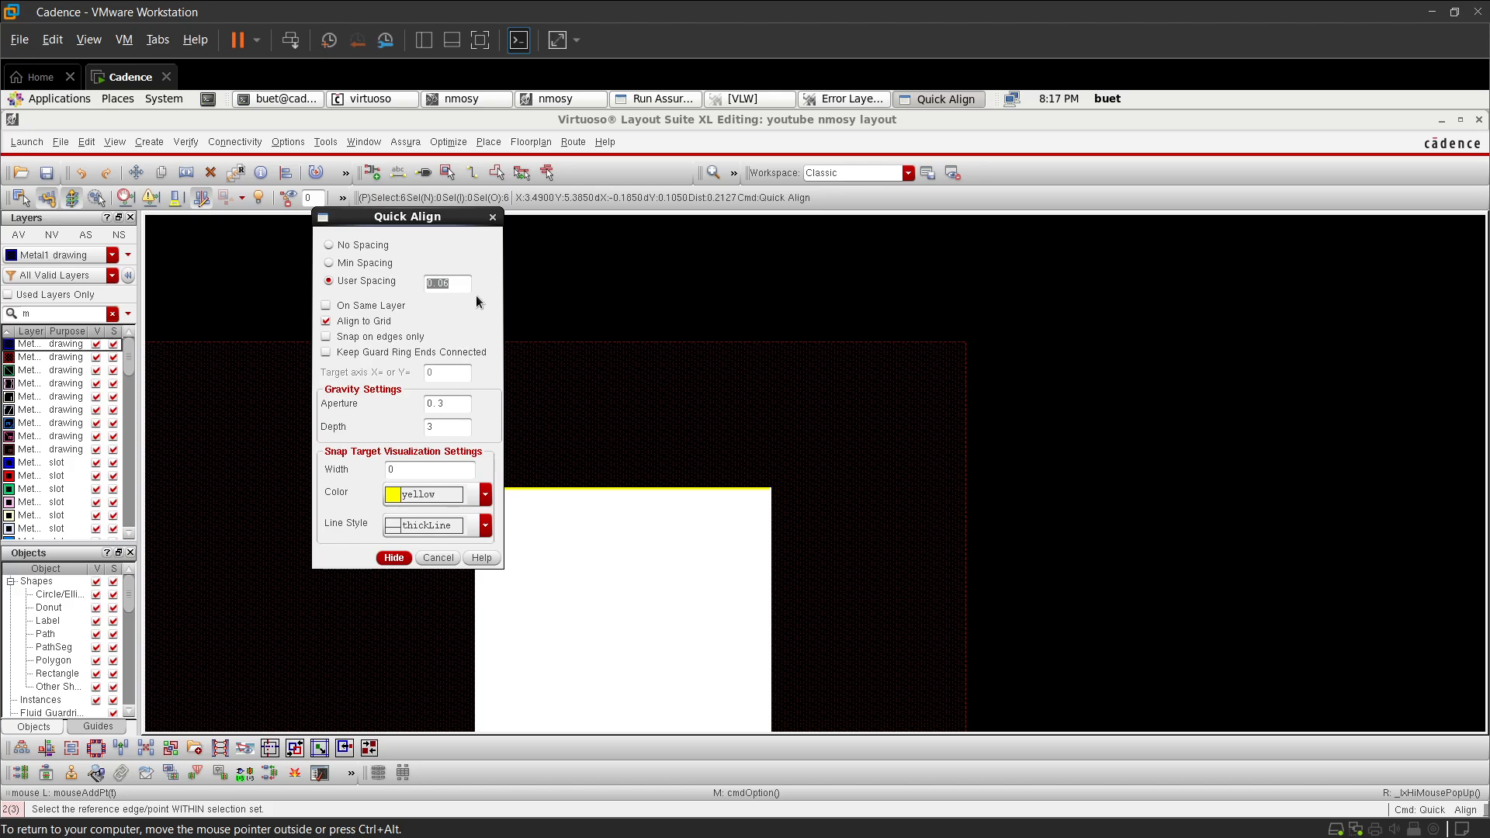
left_click(454, 283)
left_click(394, 557)
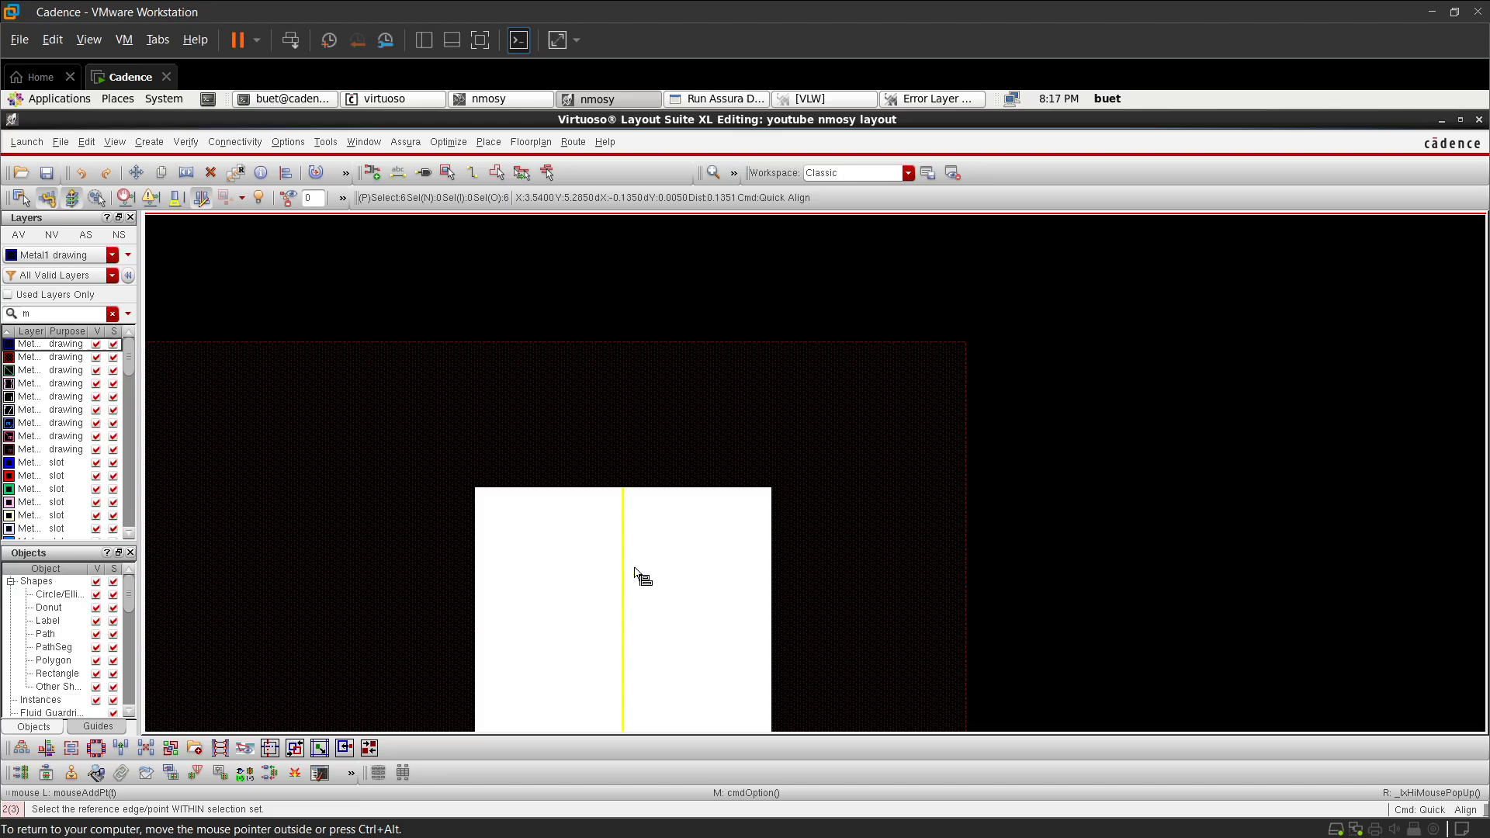
left_click(779, 617)
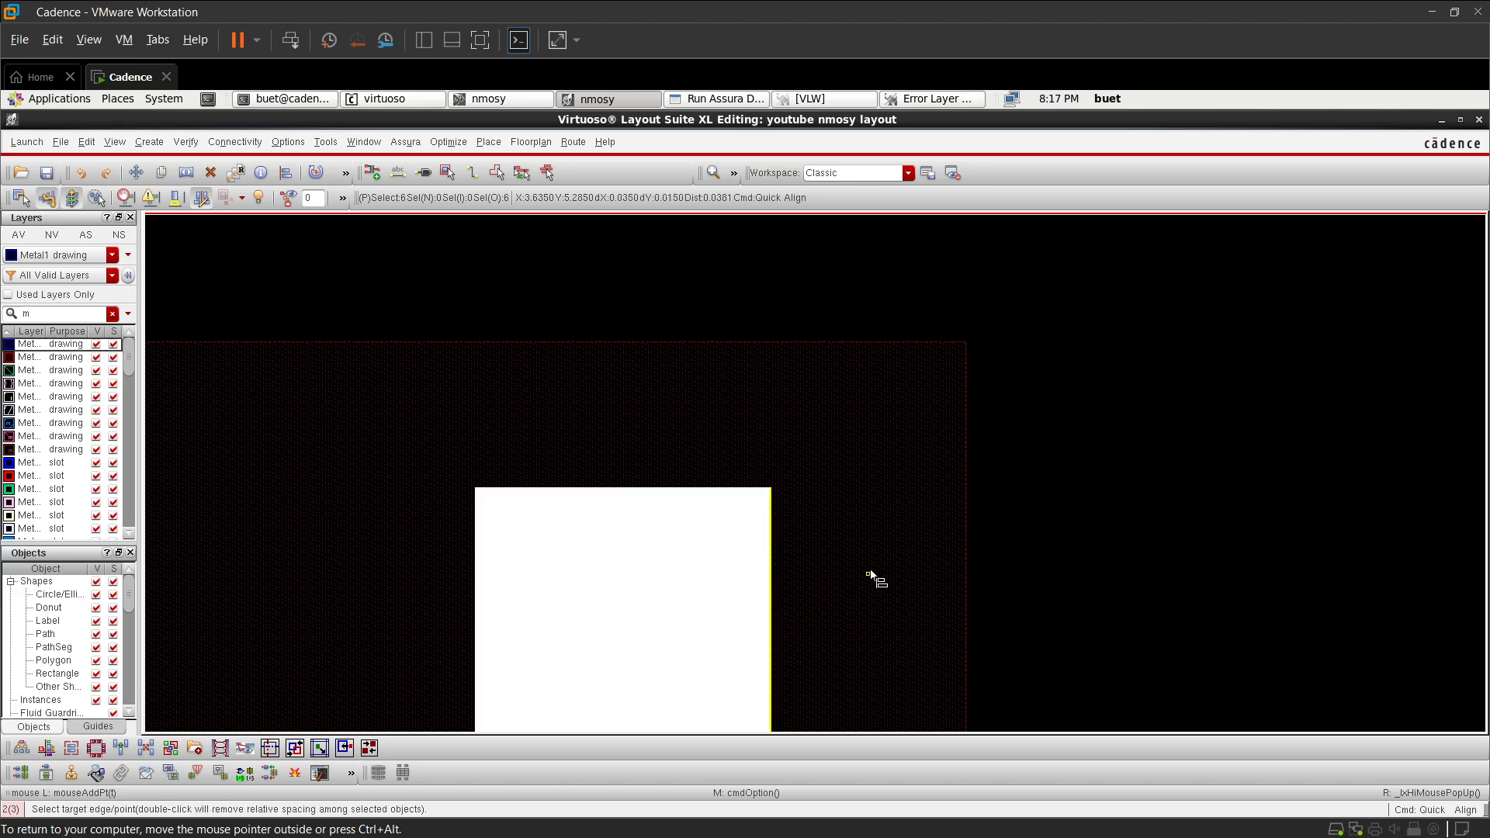
left_click(925, 570)
key("f")
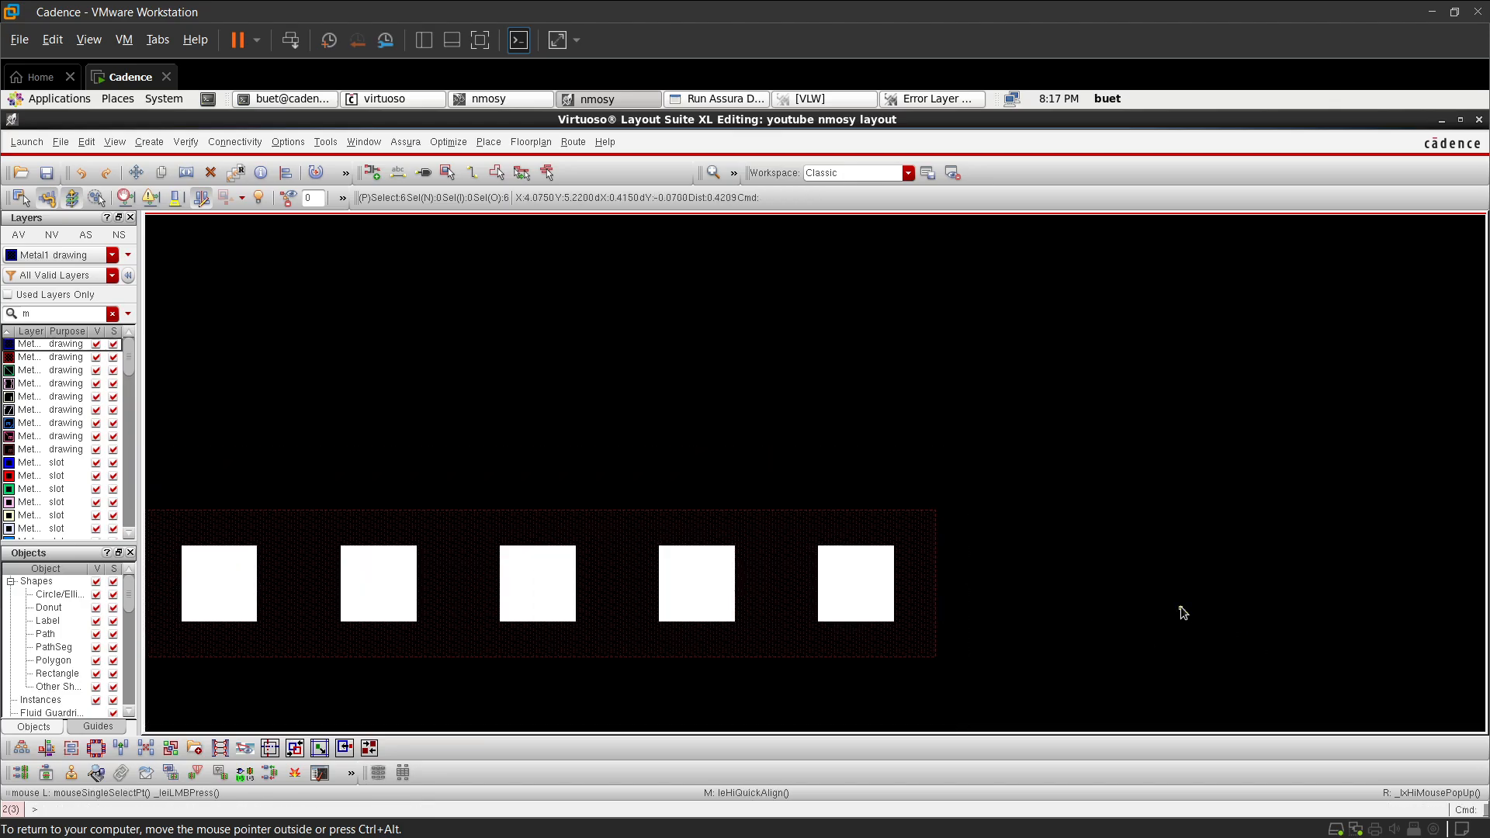
- Filter the layers by "p" and make Pimp drawing the active layer
scroll(1071, 613, "down", 2, "ctrl")
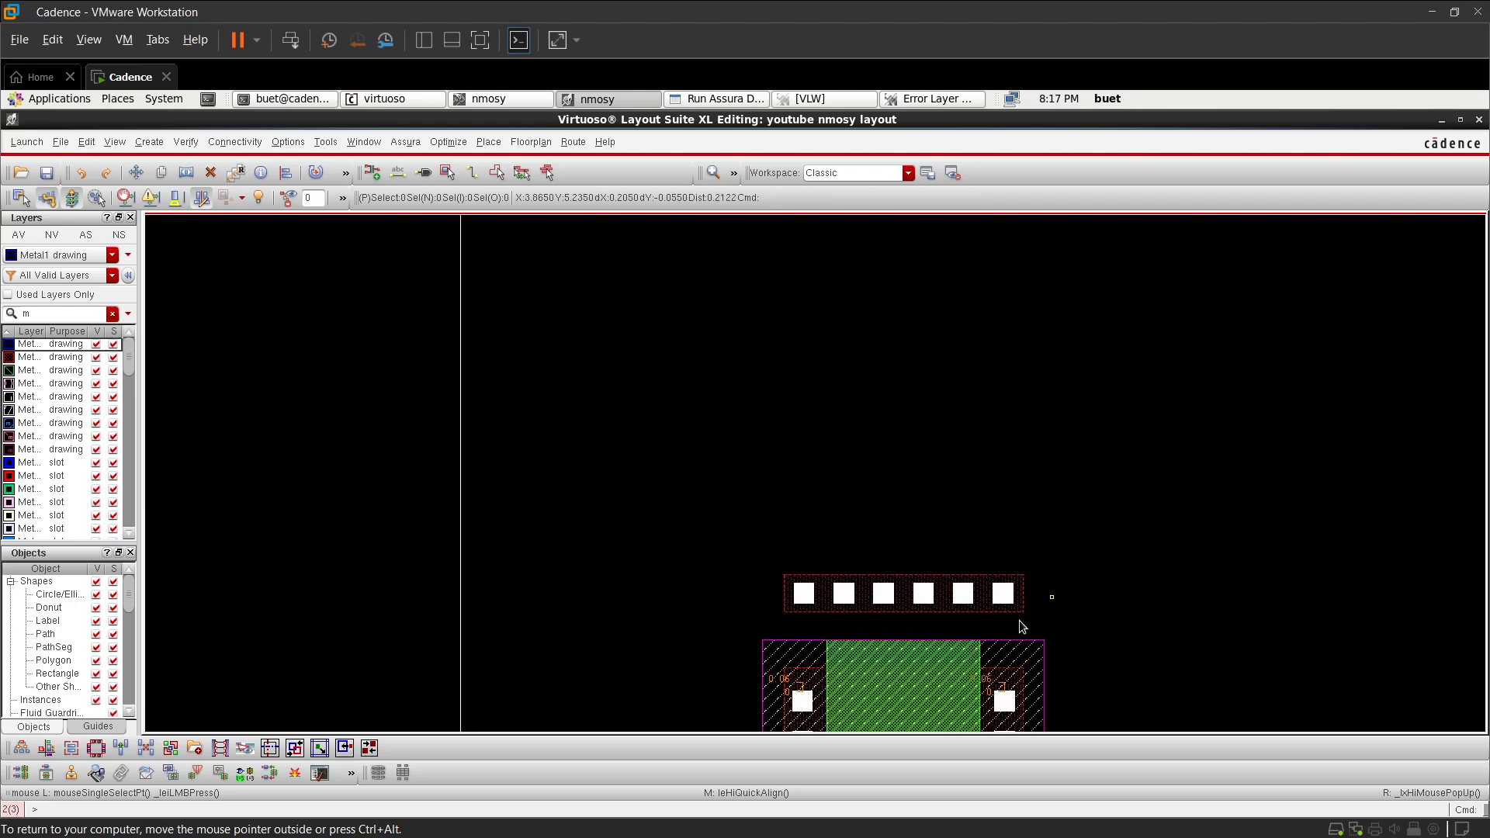
scroll(955, 661, "up", 2, "ctrl")
scroll(954, 661, "down", 2, "ctrl")
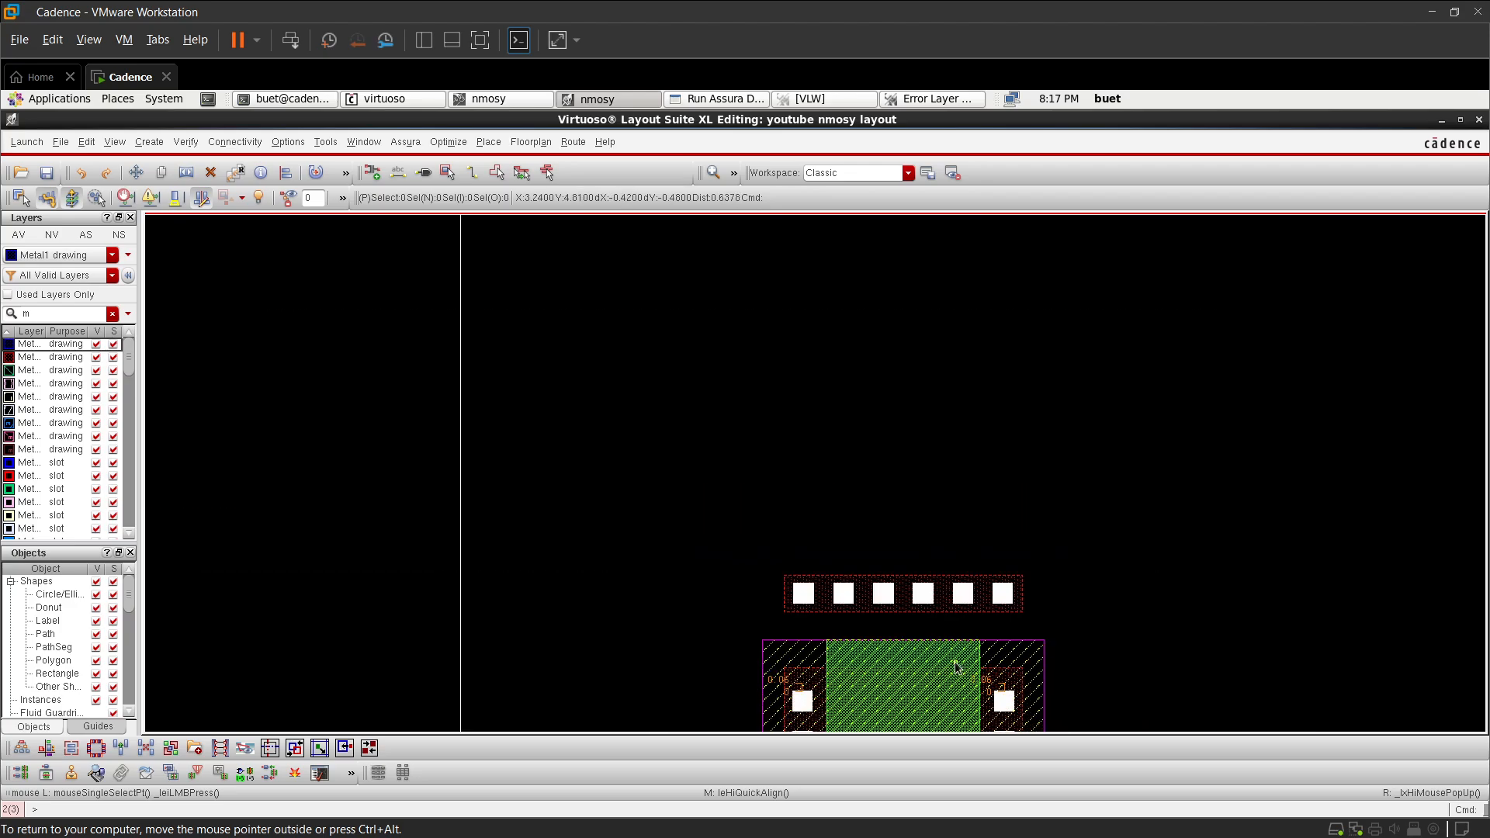
key("f")
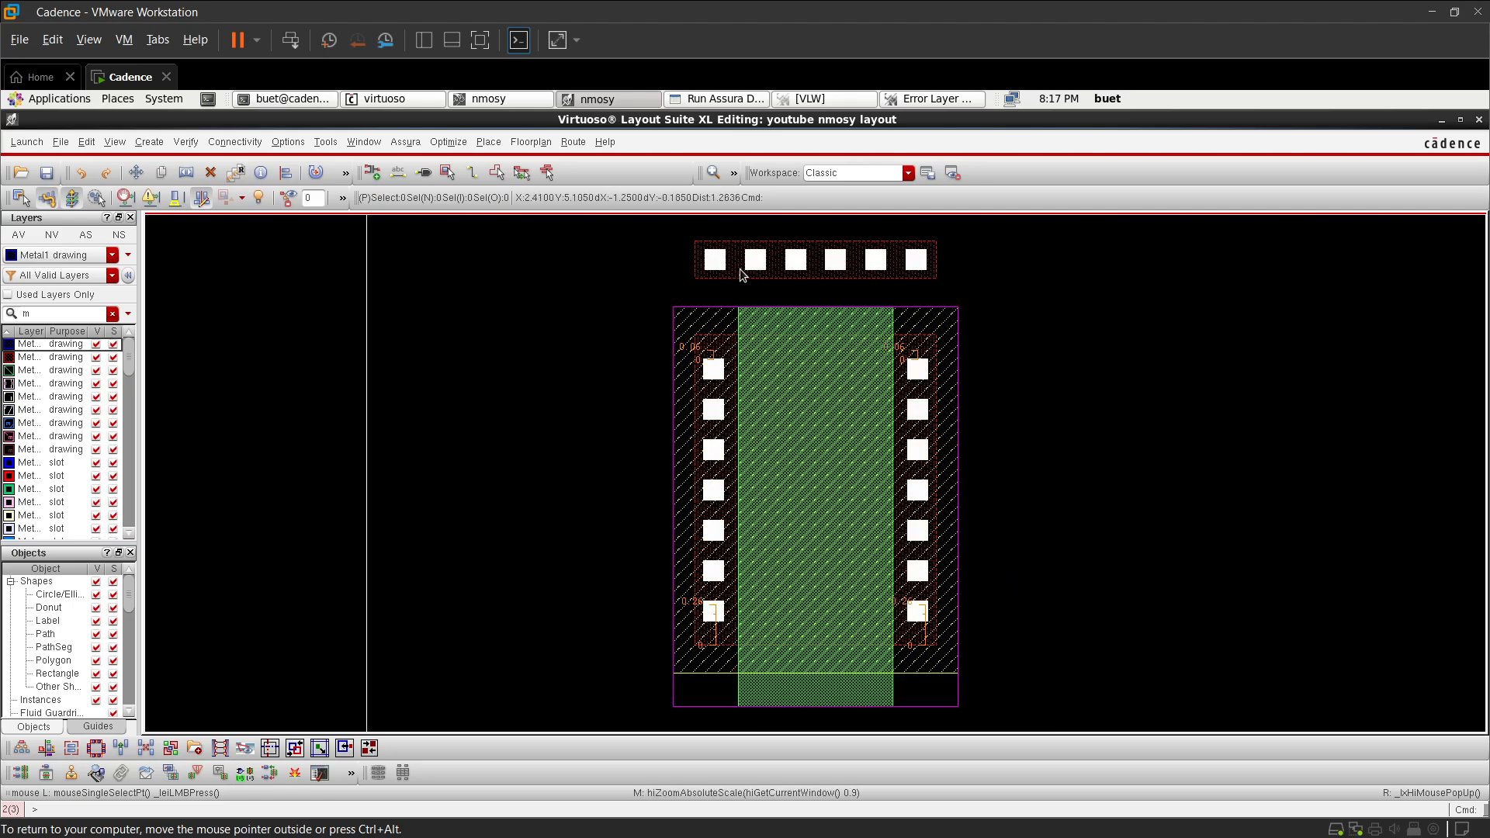
left_click(114, 314)
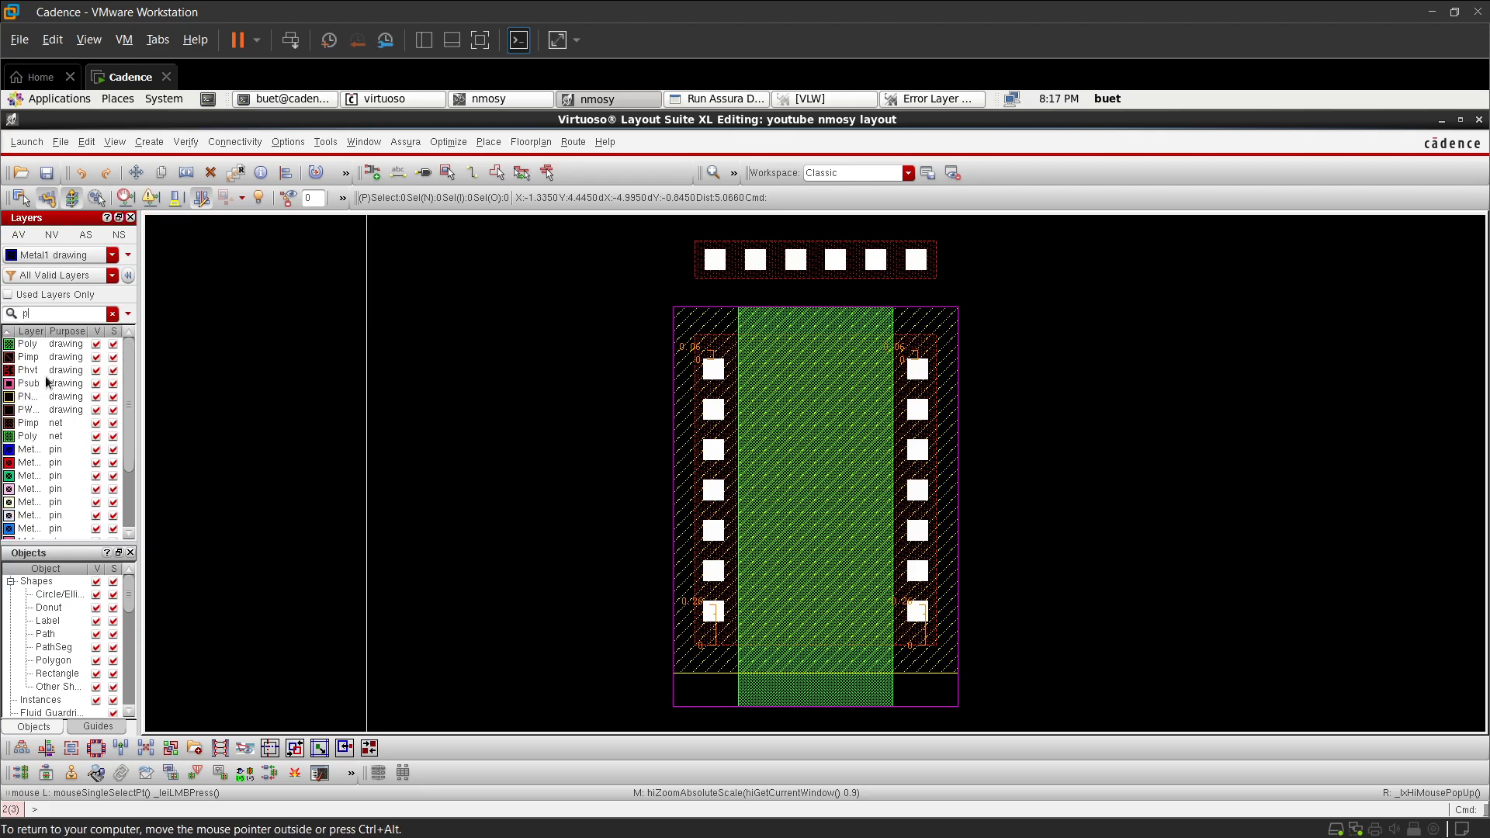
left_click(51, 358)
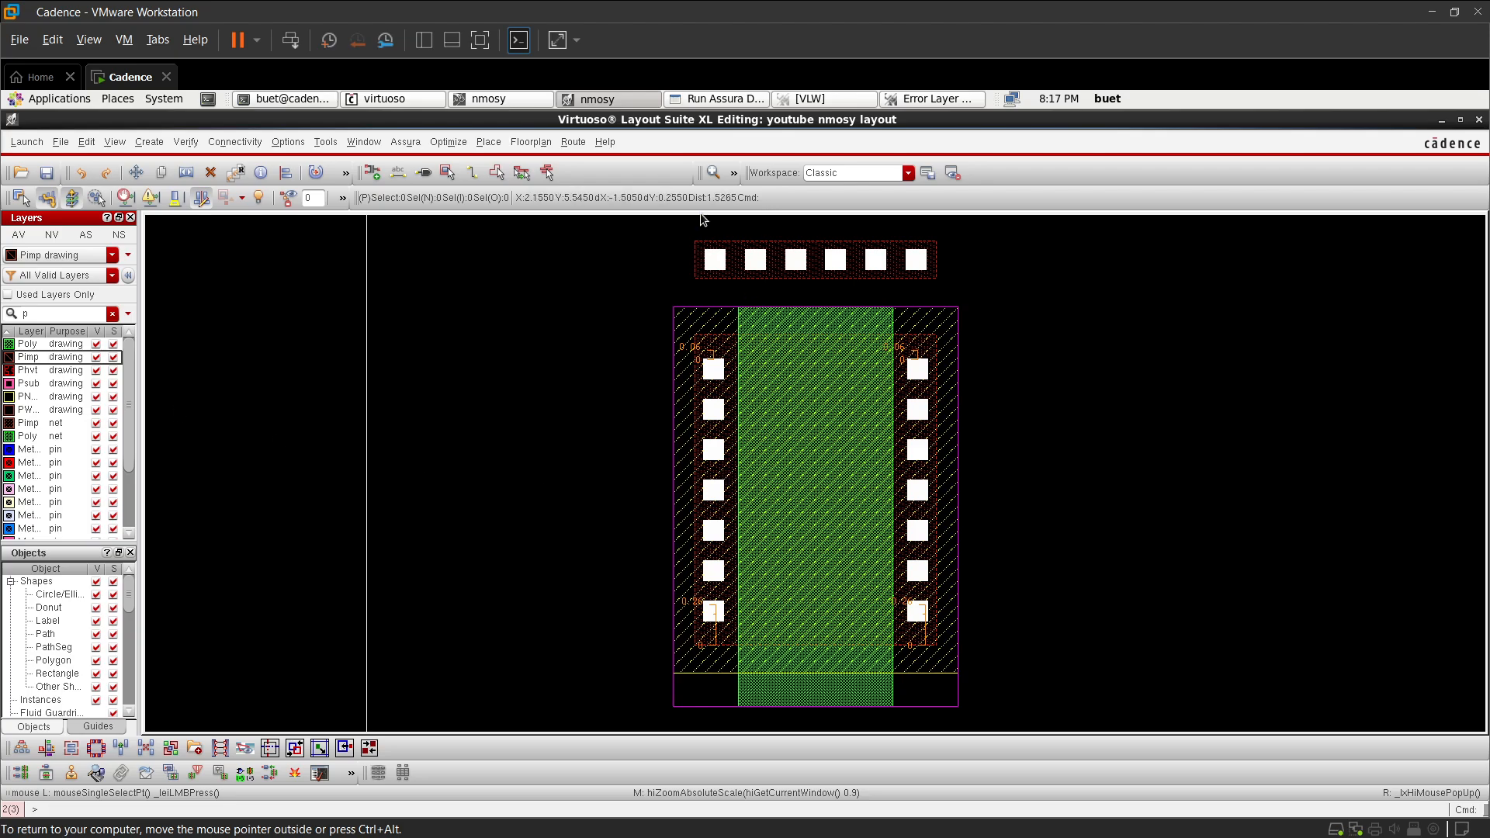
- Draw a Pimp rectangle about 1.59 by 0.285 enclosing the Oxide strip and its contact row above the transistor
scroll(699, 248, "up", 2, "ctrl")
scroll(700, 248, "down", 2, "ctrl")
key("r")
scroll(701, 242, "up", 1, "ctrl")
scroll(671, 246, "up", 1, "ctrl")
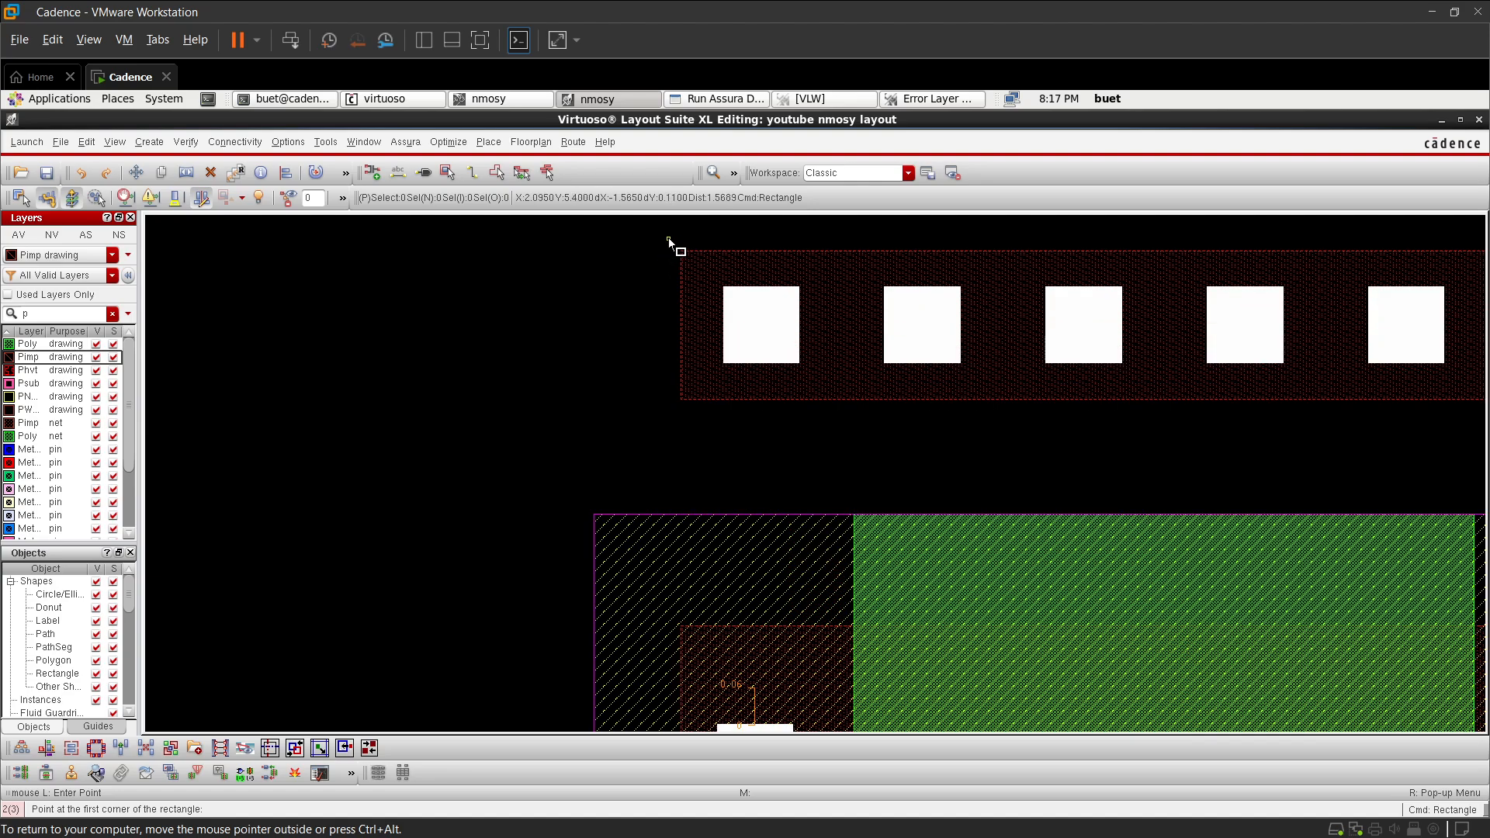
left_click(670, 239)
scroll(759, 345, "down", 2, "ctrl")
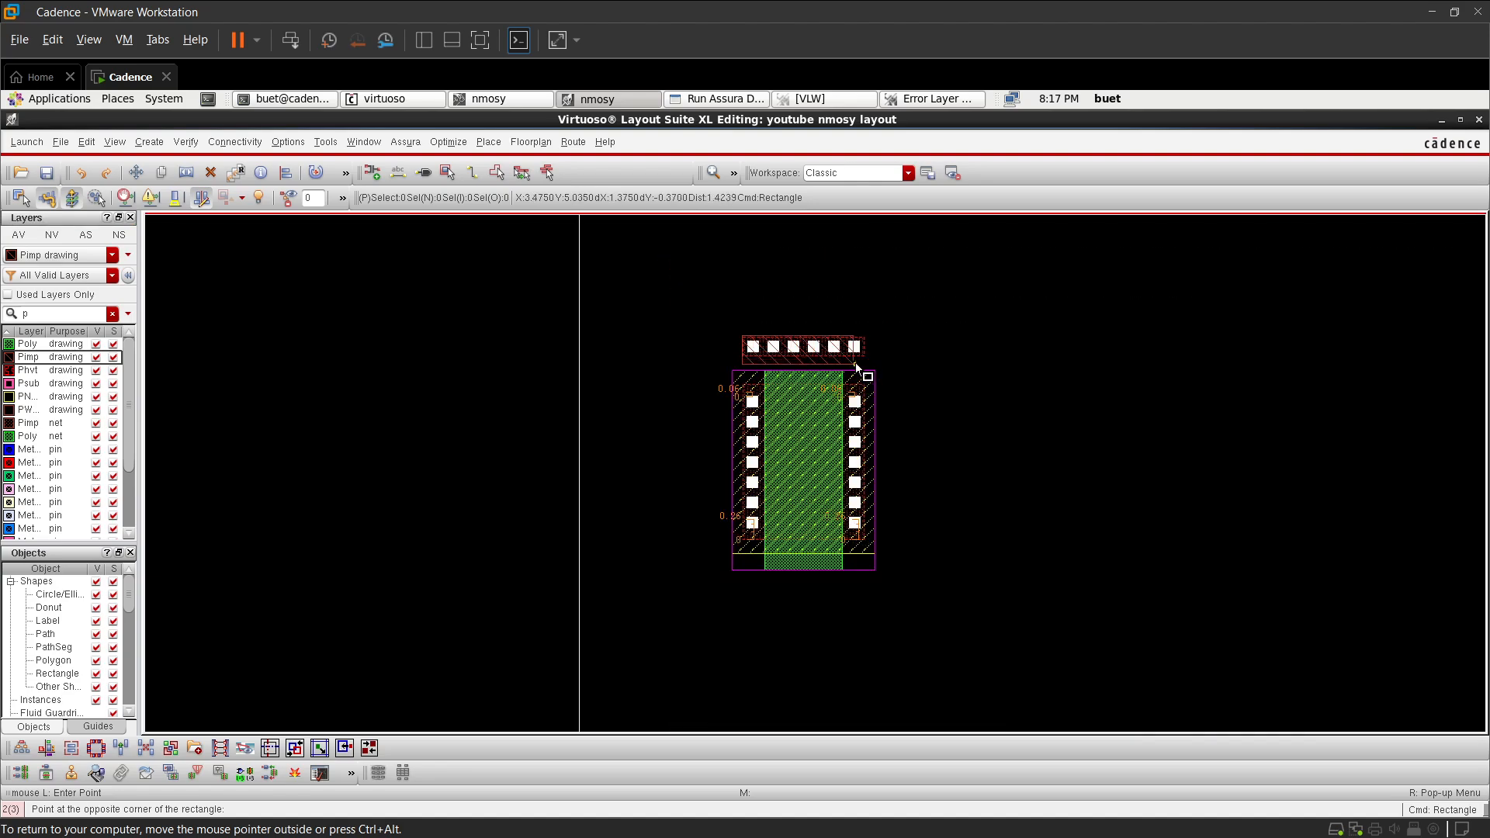
scroll(855, 362, "up", 4, "ctrl")
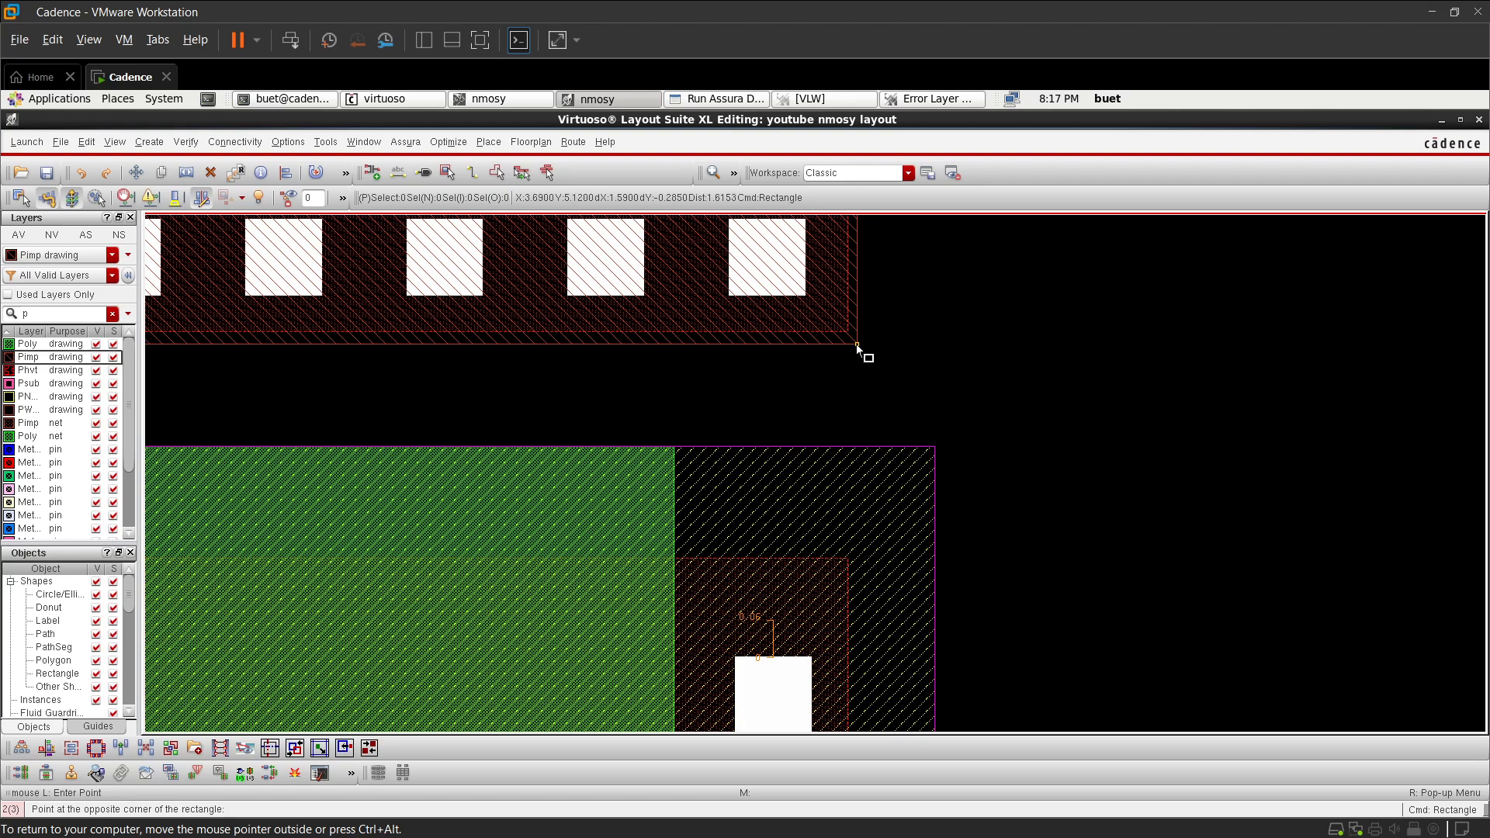
left_click(855, 343)
scroll(855, 343, "down", 3, "ctrl")
key("Escape")
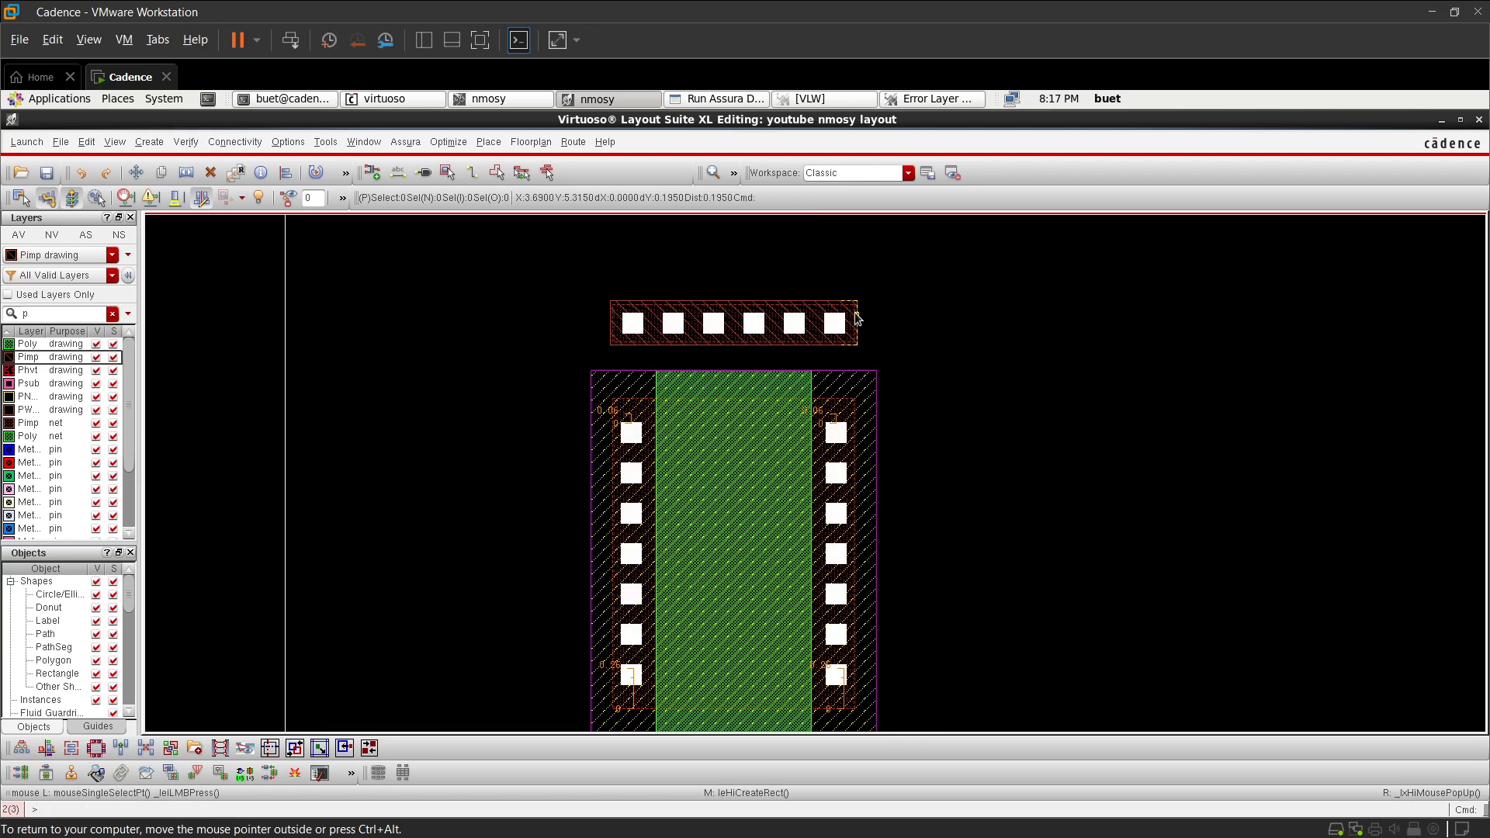
- Set the Quick Align user spacing to 0.02 and align the Pimp rectangle's right and top edges to the Oxide strip's matching edges
scroll(853, 309, "up", 2, "ctrl")
scroll(850, 303, "up", 3, "ctrl")
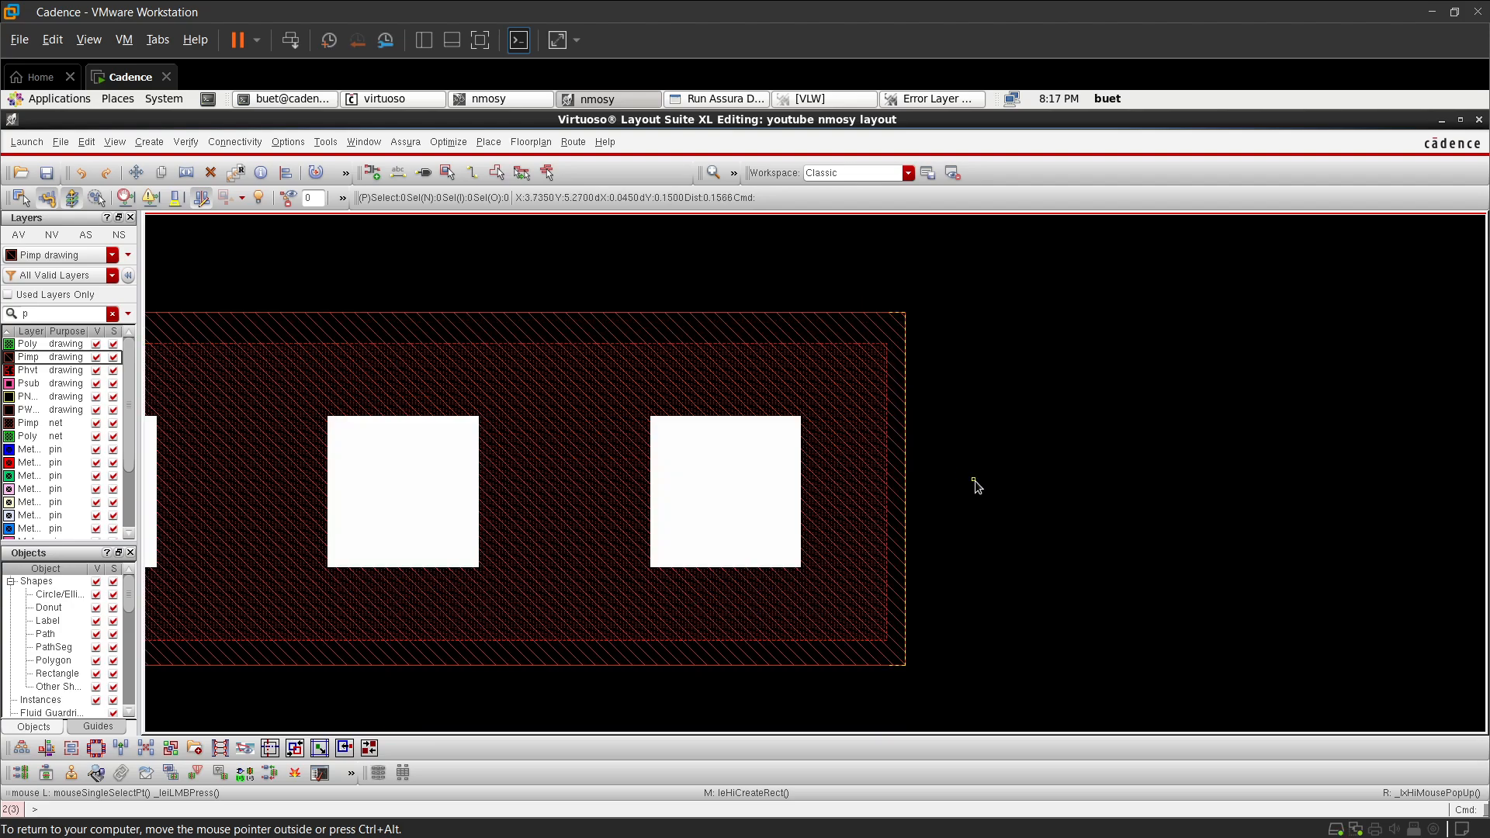
key("a")
middle_click(992, 439)
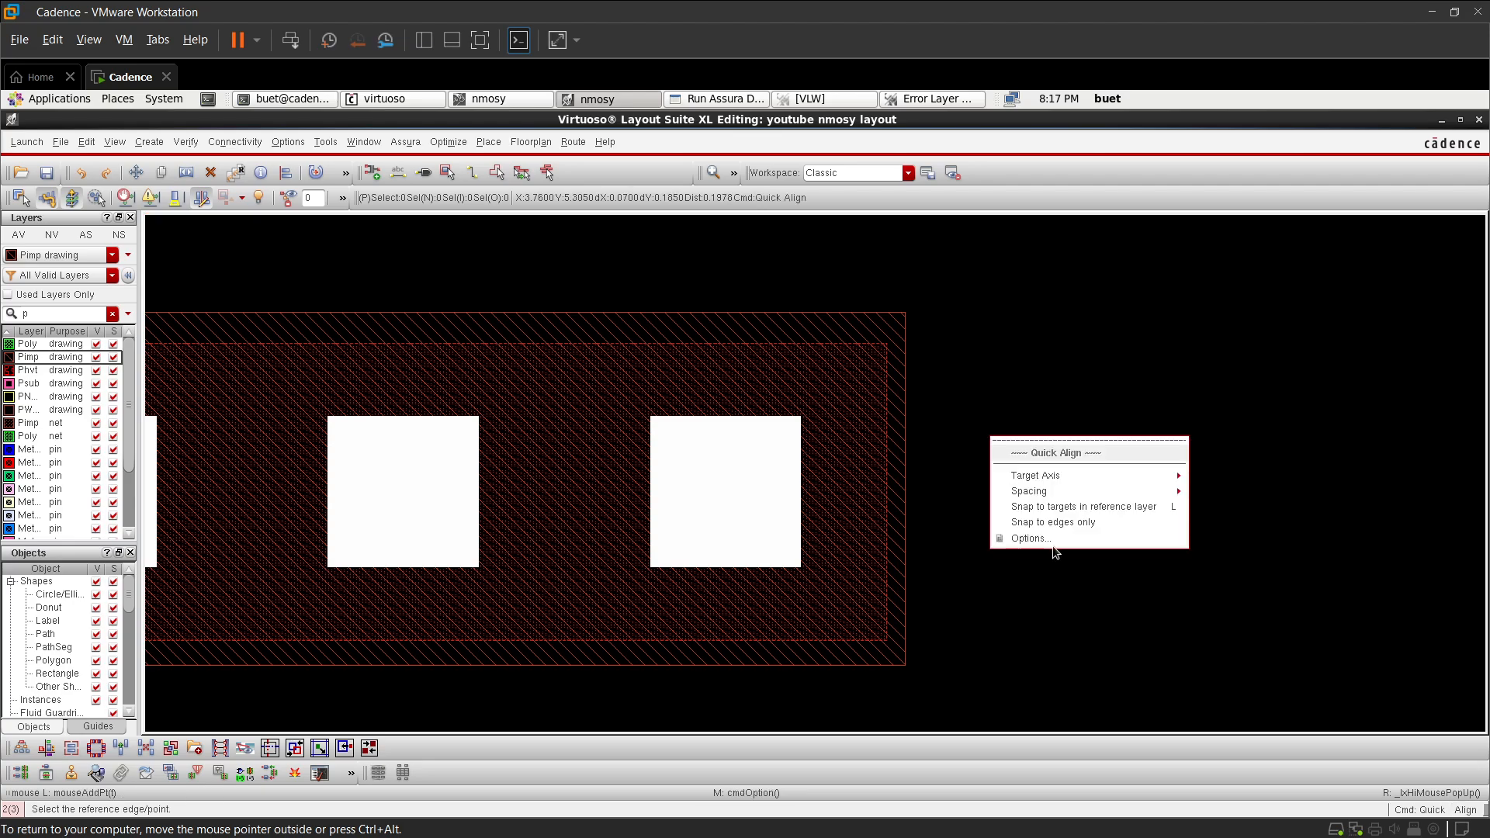
left_click(1074, 542)
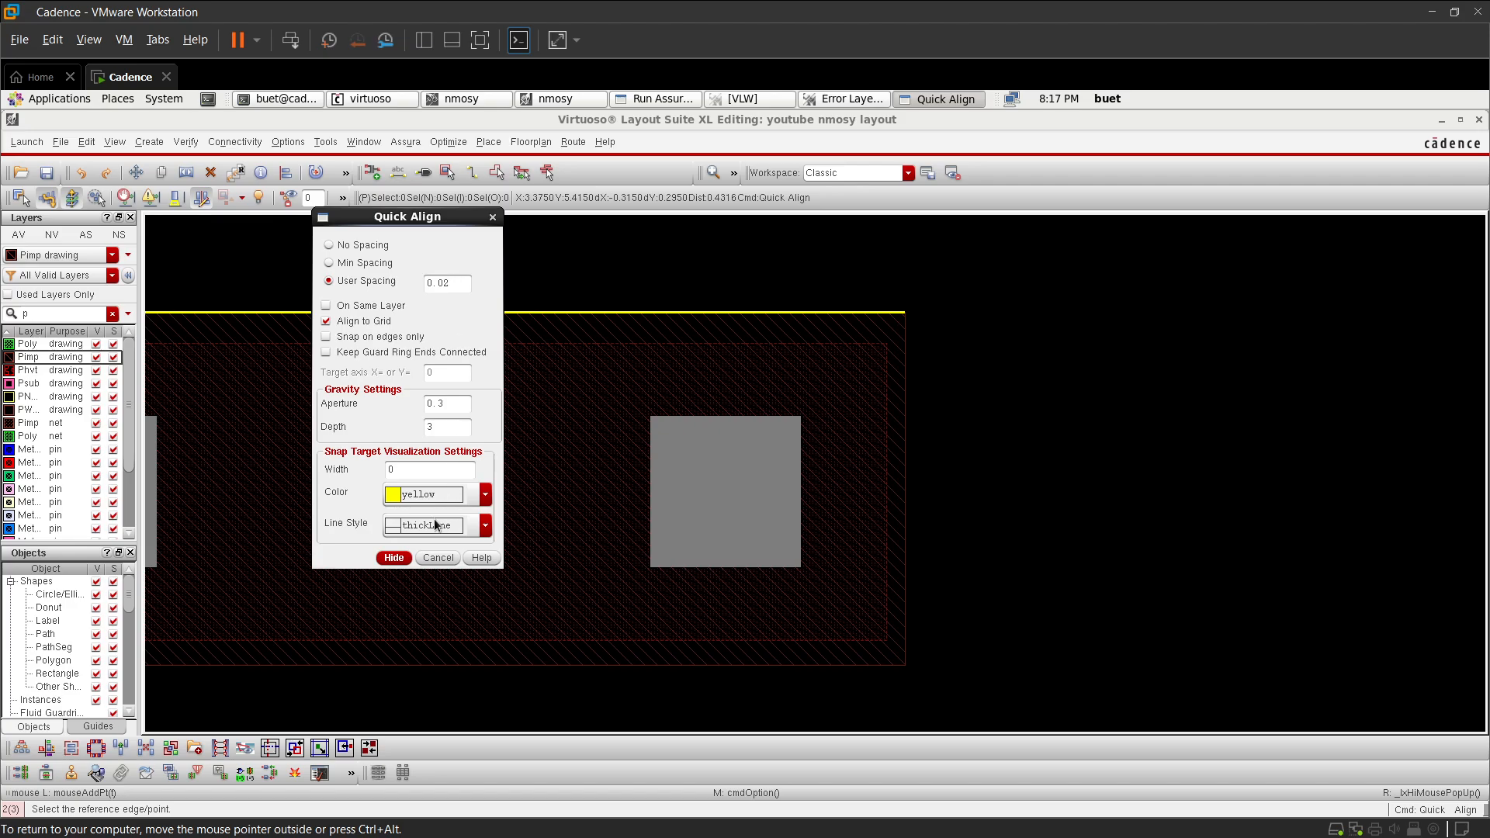
left_click(393, 558)
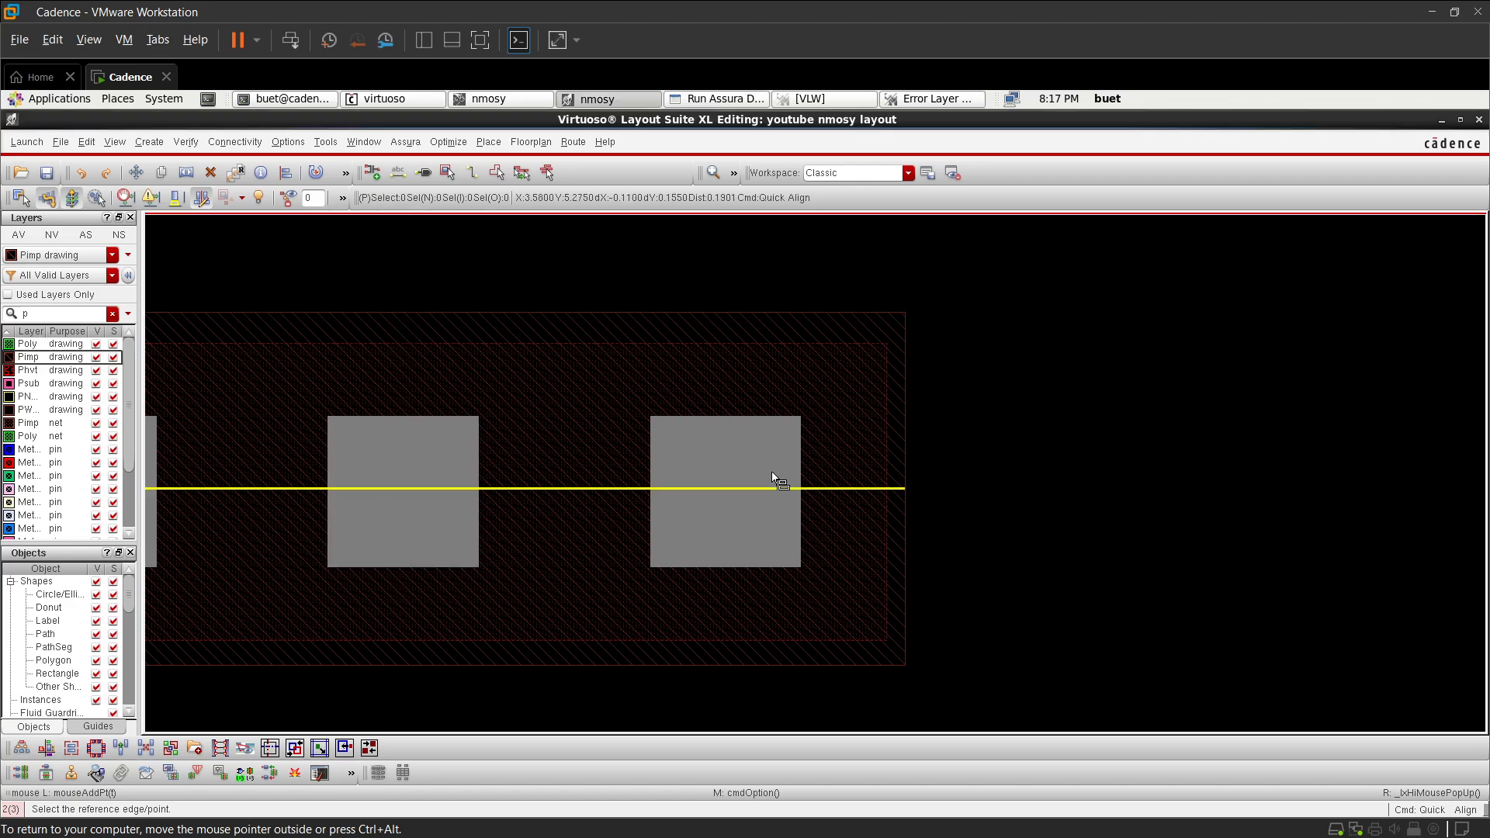
left_click(909, 395)
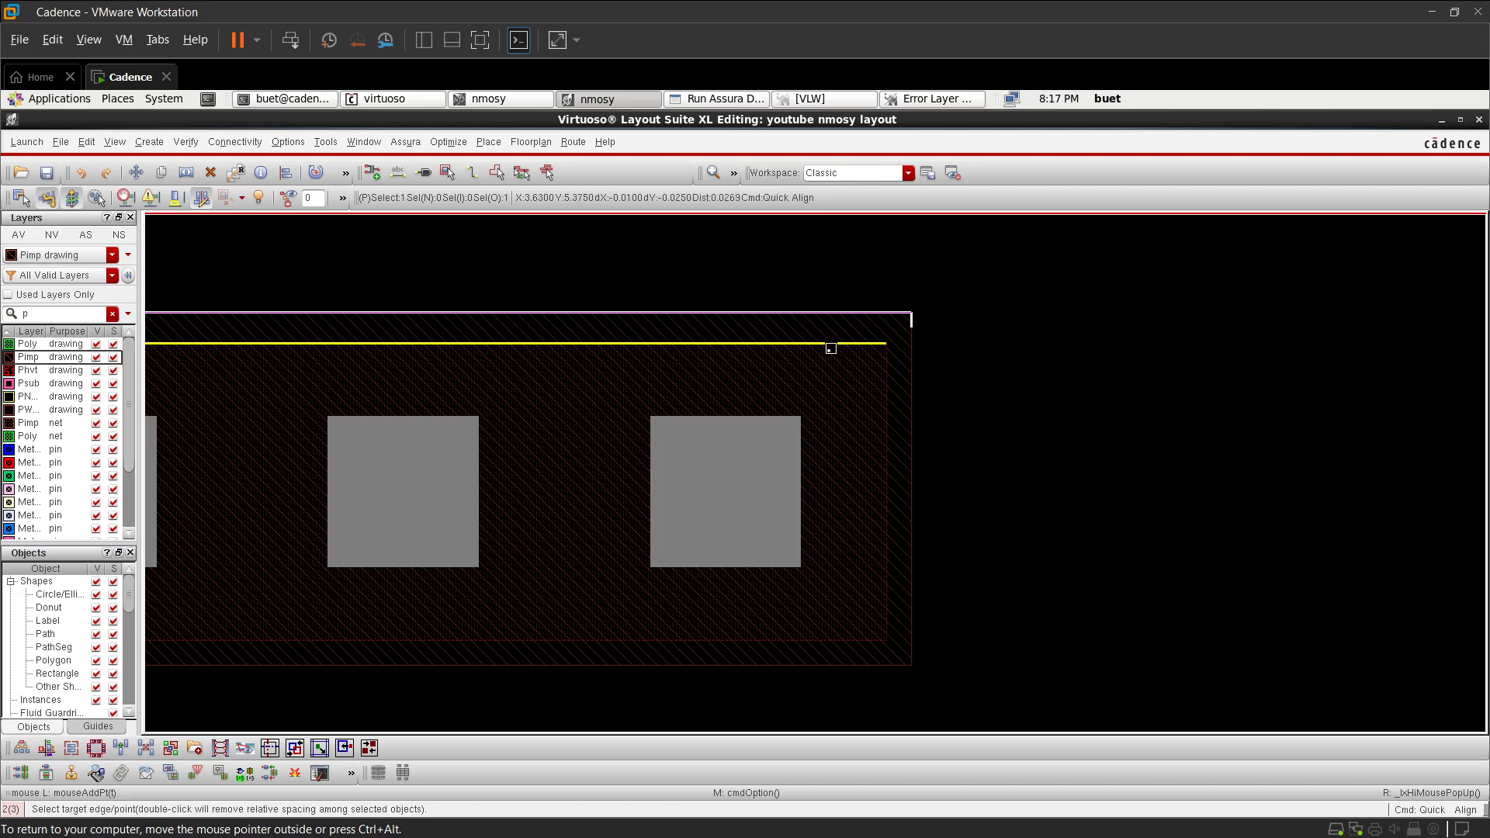
left_click(829, 347)
- Align the Pimp rectangle's left edge to the Oxide strip's left edge with the same 0.02 spacing
scroll(594, 366, "up", 3, "ctrl")
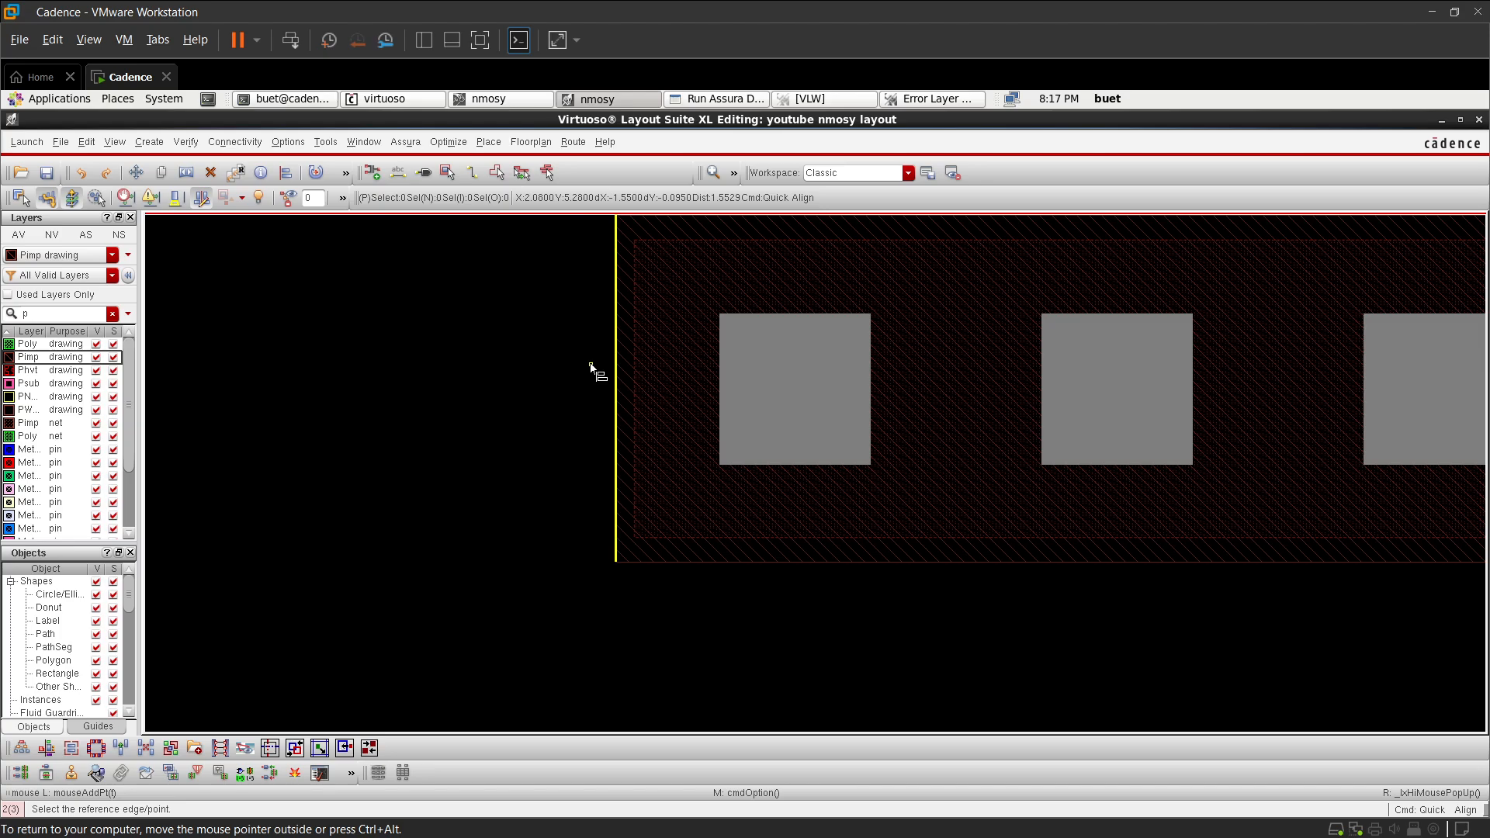
left_click(593, 372)
left_click(640, 387)
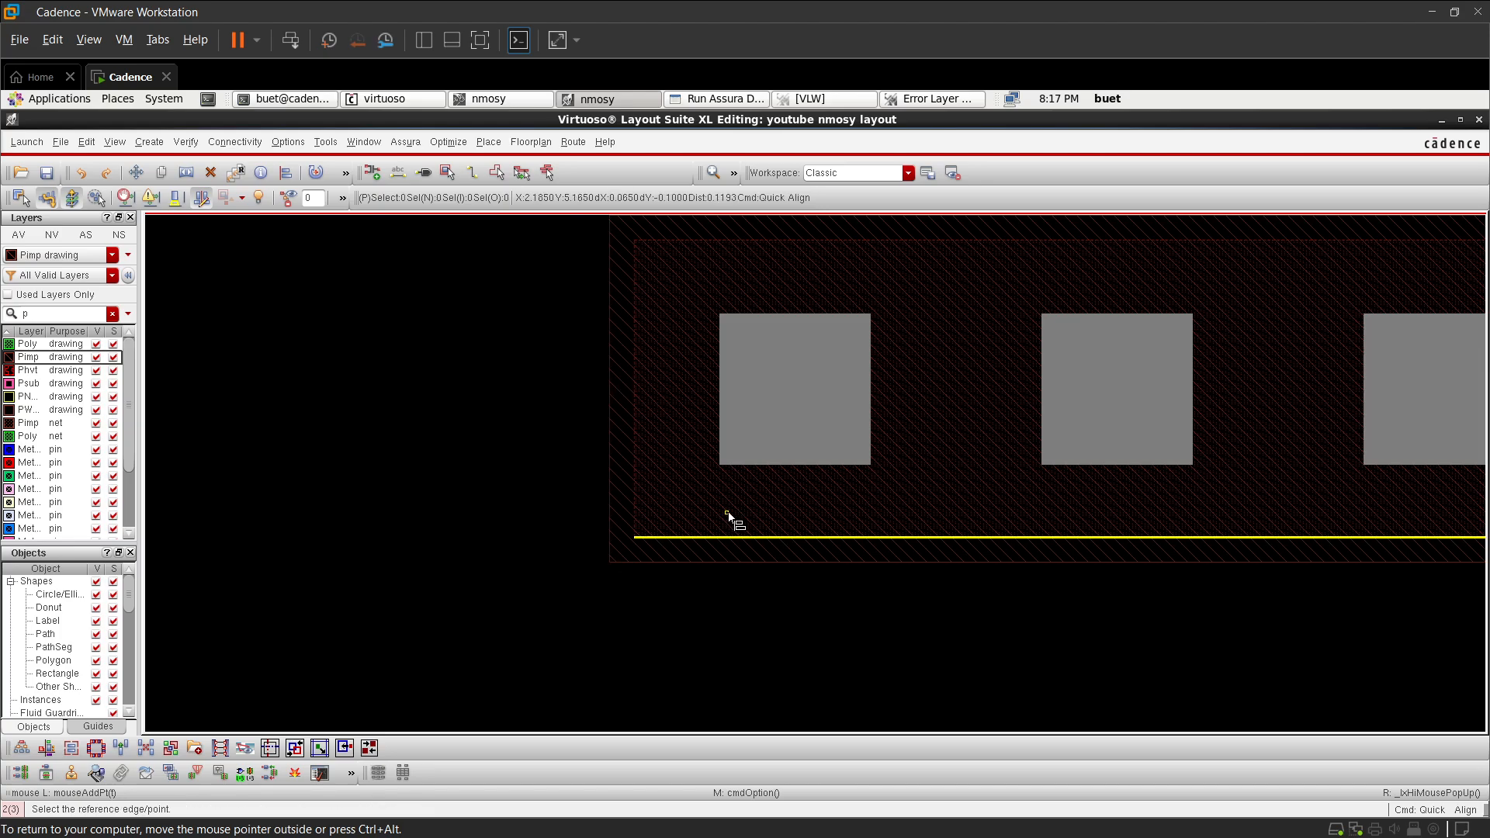
- Clear the layer search filter and make Metal1 drawing the active layer
scroll(749, 552, "down", 2, "ctrl")
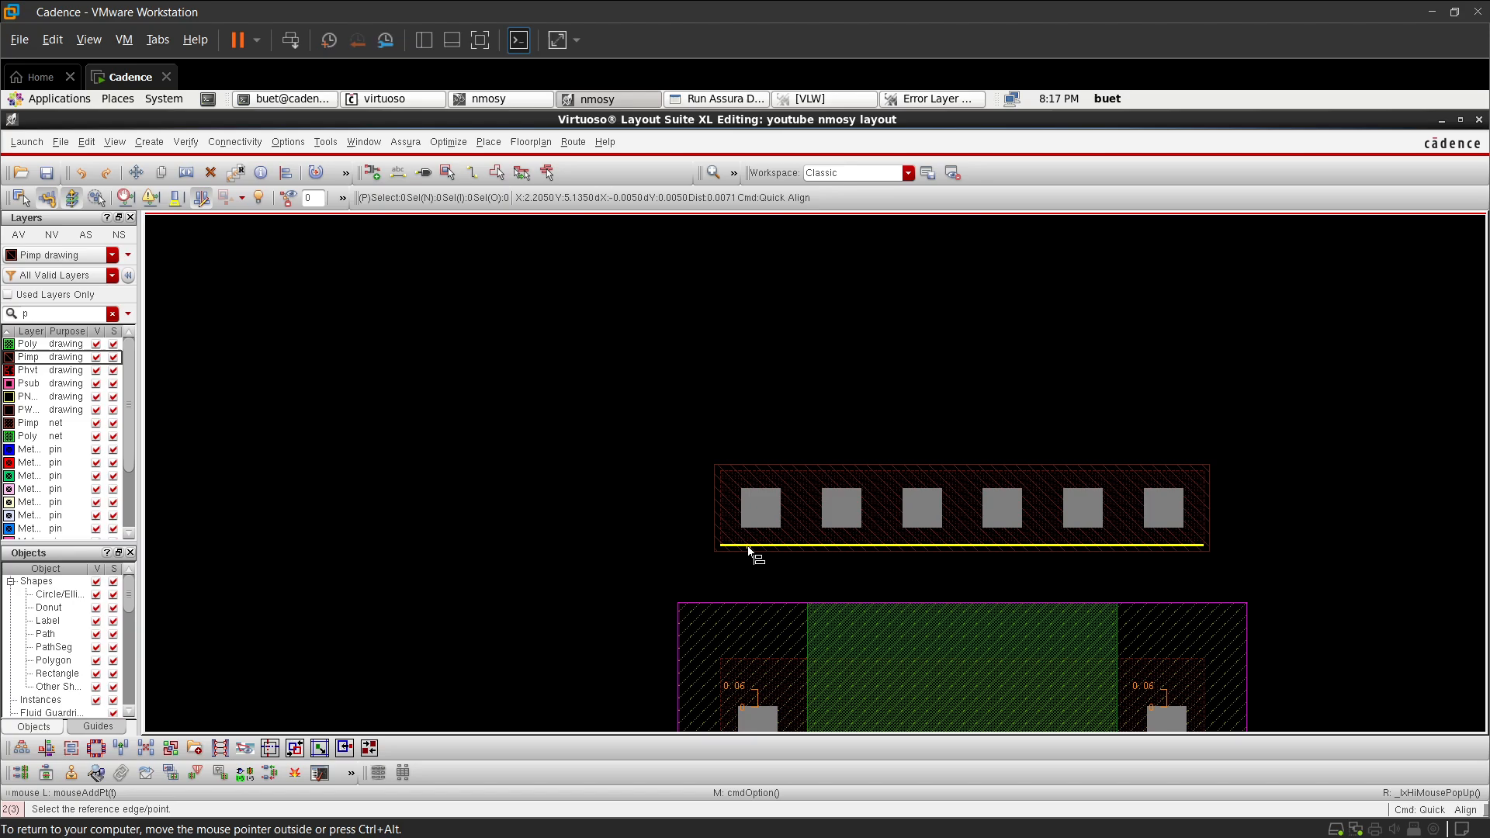
key("Escape")
scroll(1098, 535, "up", 1, "ctrl")
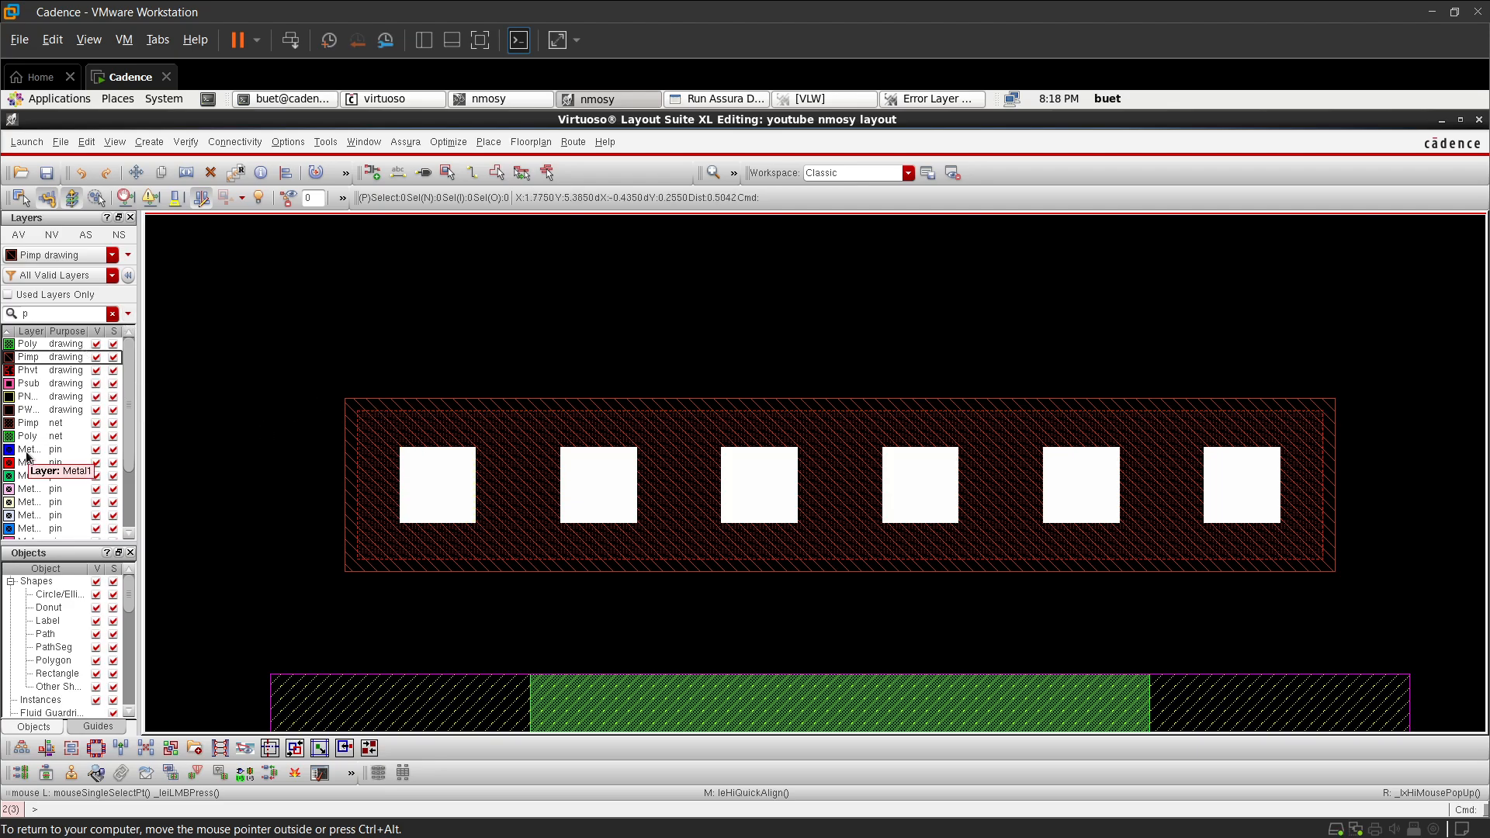
scroll(35, 362, "down", 2)
scroll(36, 362, "up", 2)
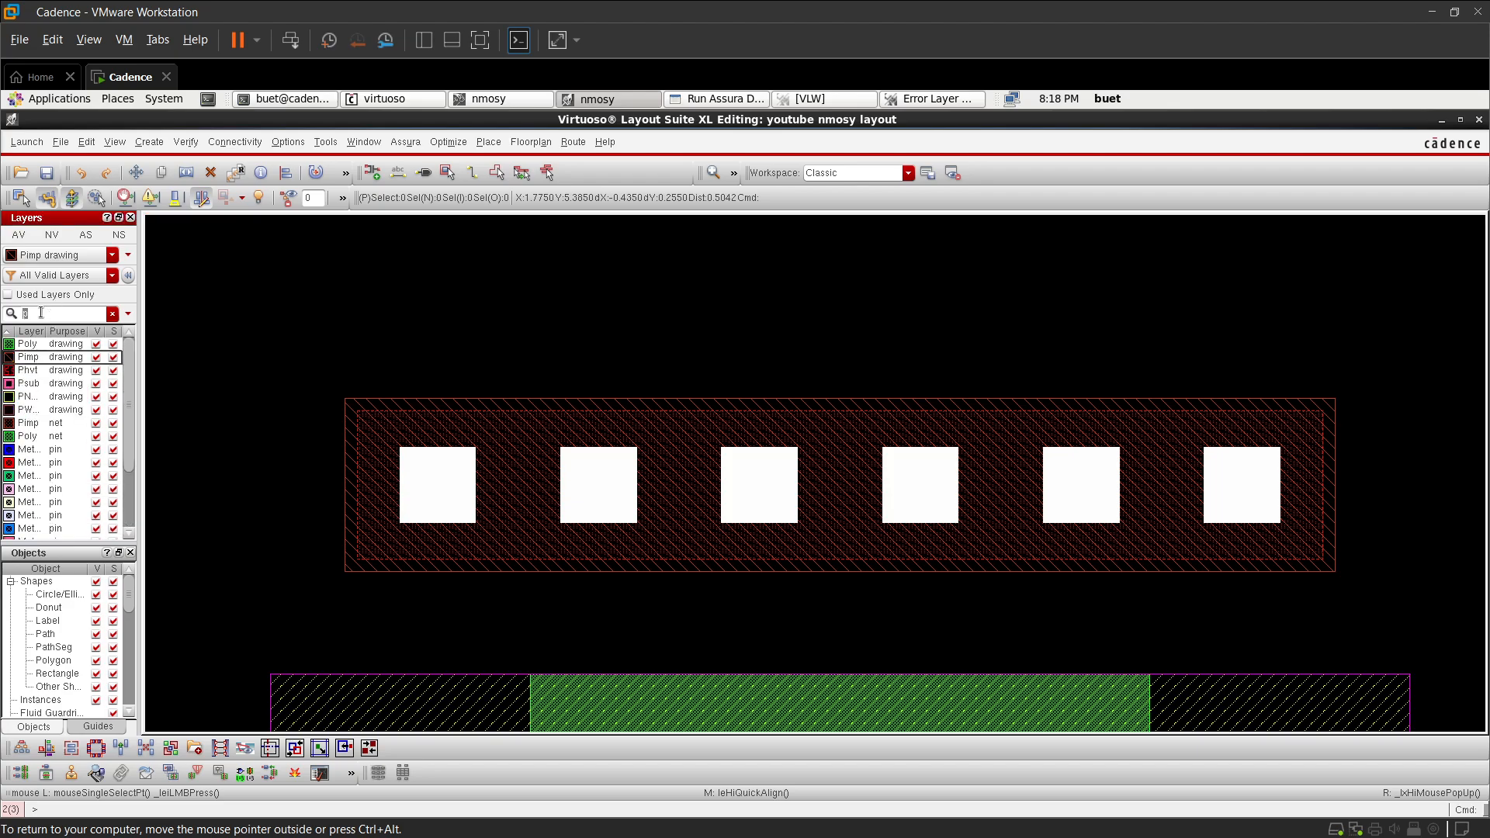
scroll(21, 463, "up", 1)
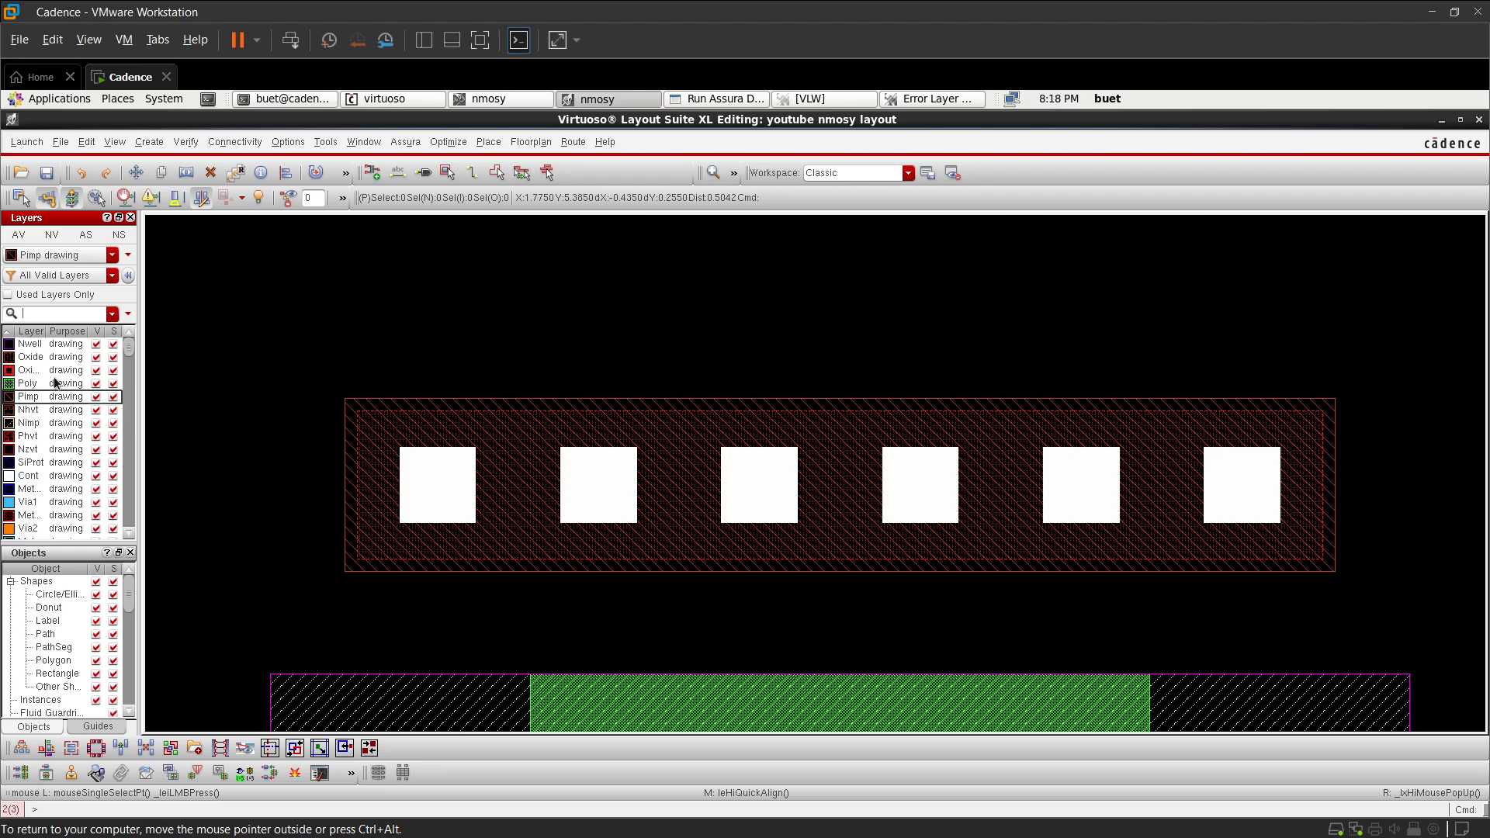
left_click(53, 491)
- Draw a Metal1 rectangle about 1.56 by 0.24 over the Oxide strip and its contact row above the transistor, matching the strip's corners
key("r")
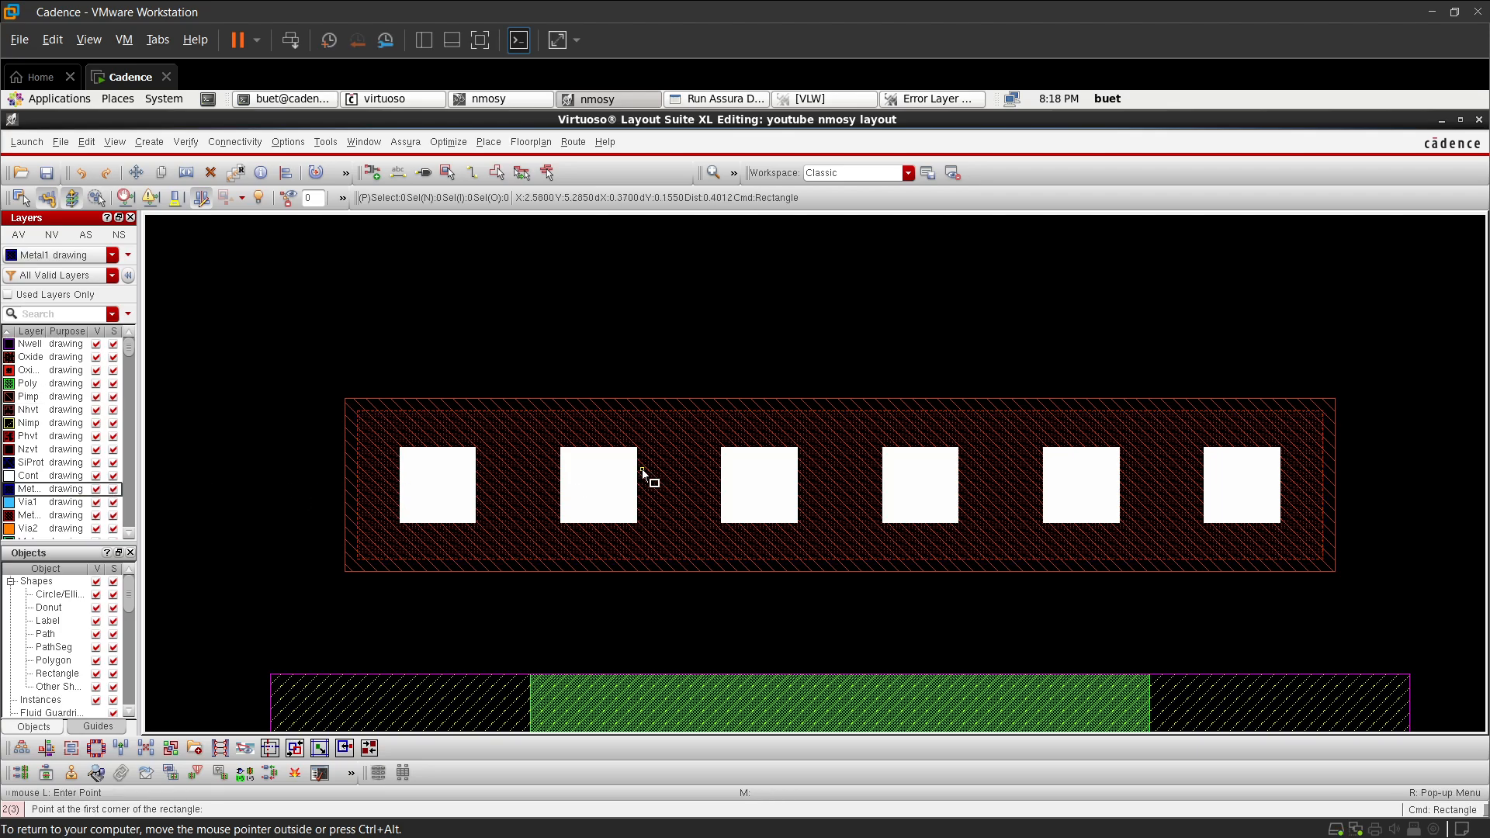
scroll(333, 405, "up", 5)
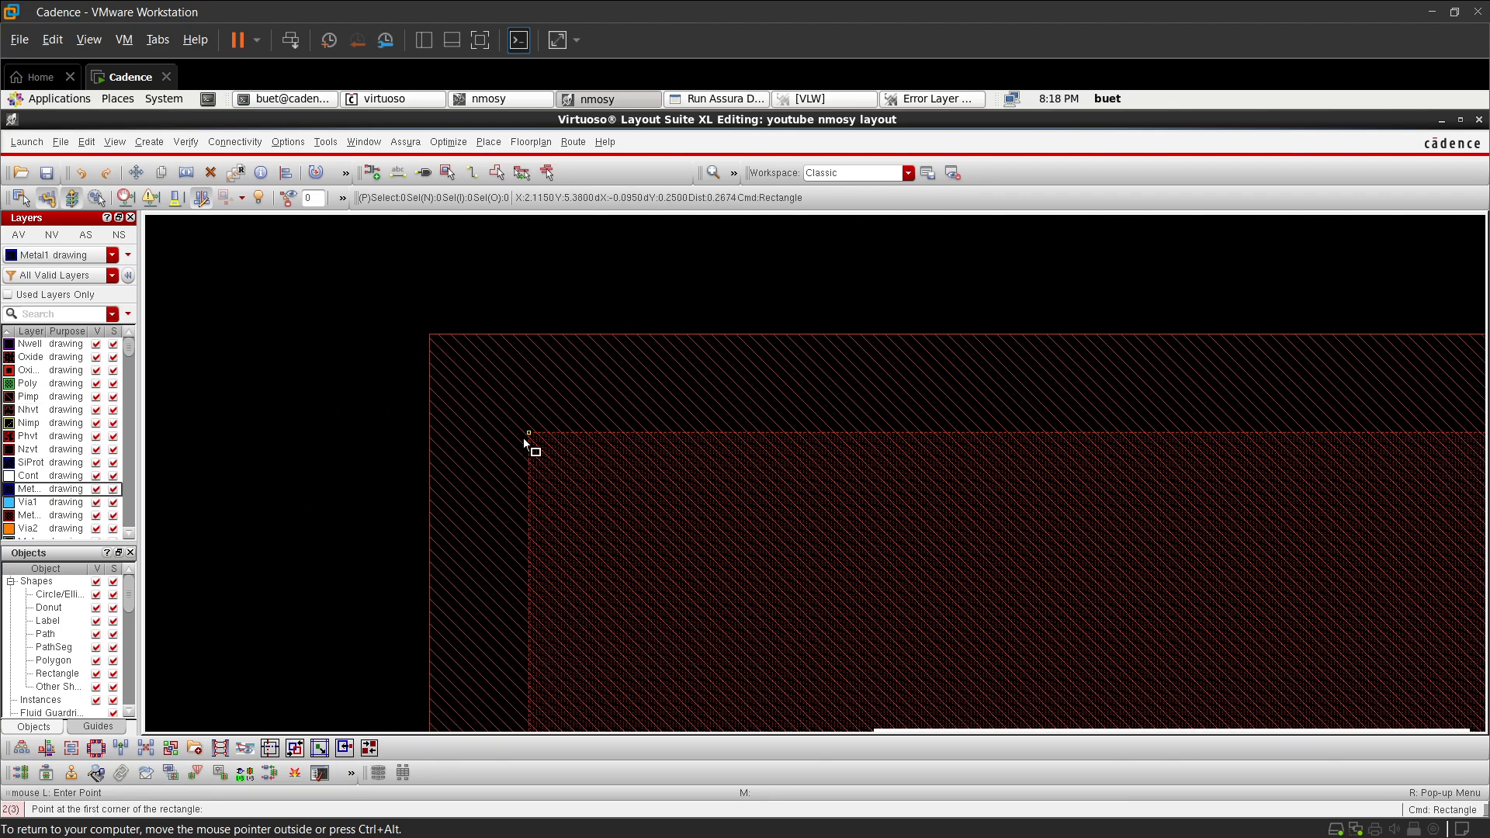
left_click(526, 435)
scroll(800, 535, "down", 3)
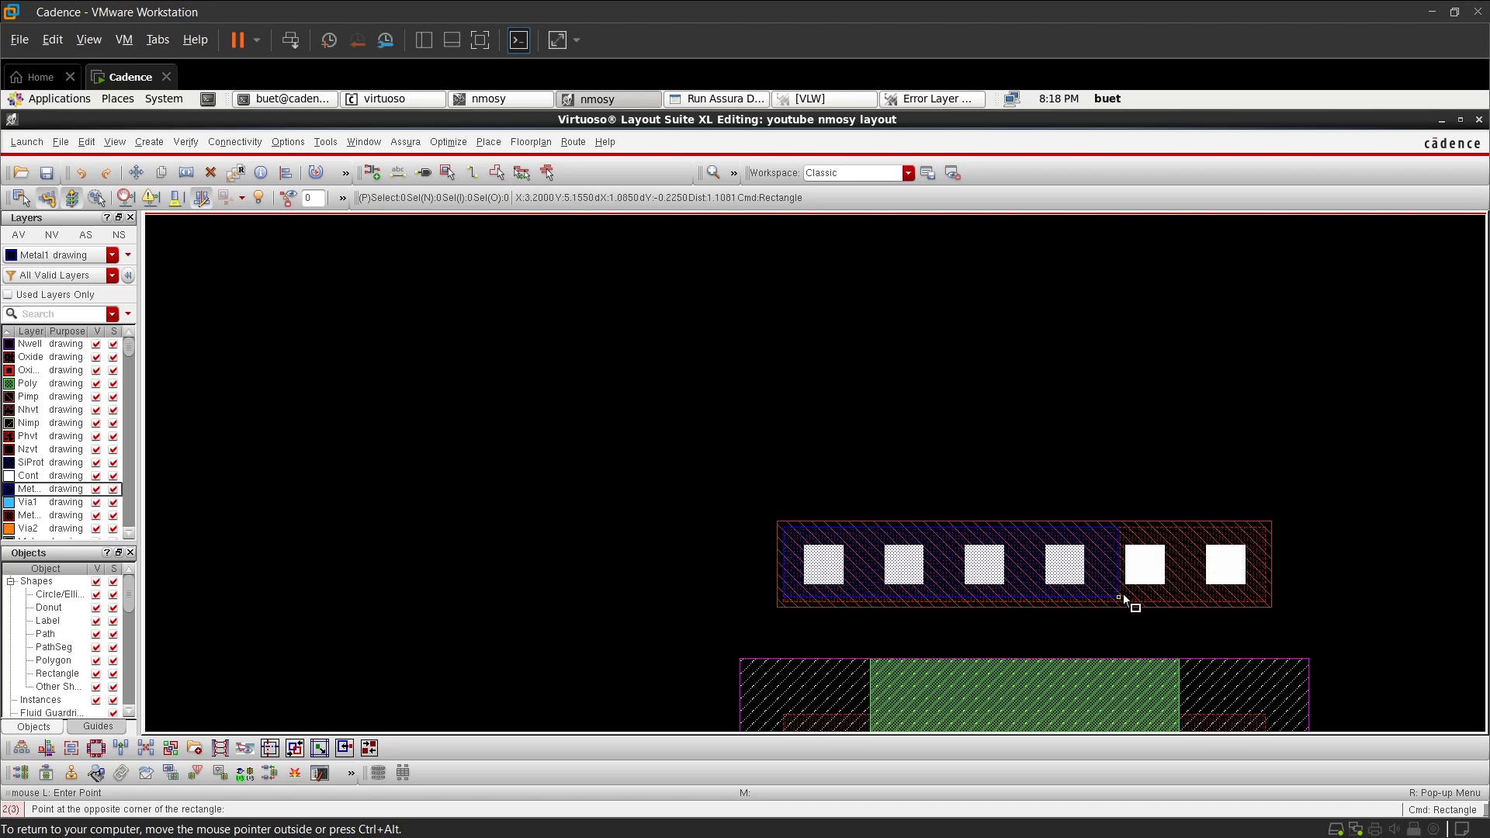
scroll(1288, 604, "up", 5)
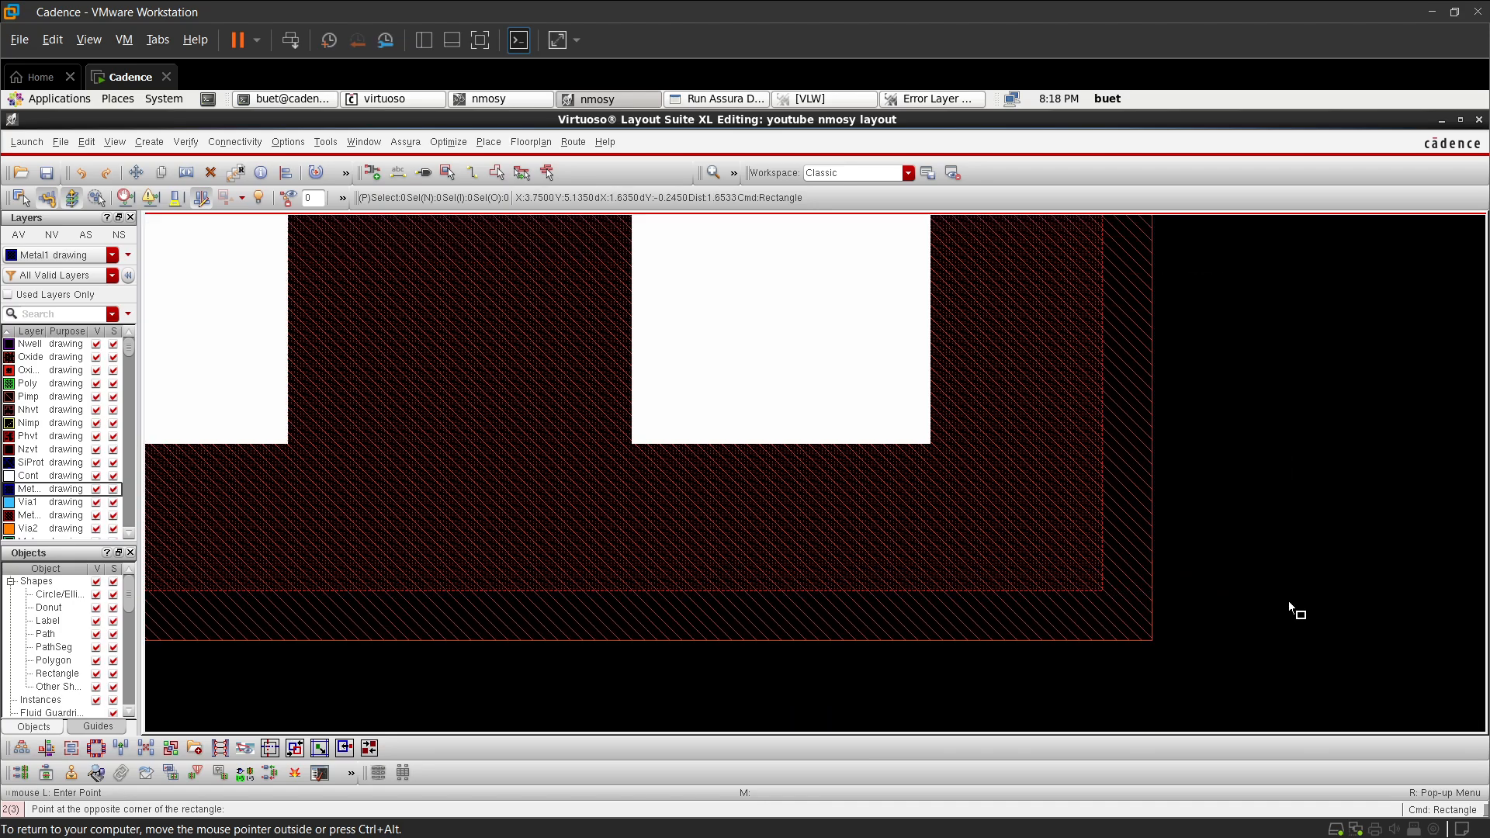
left_click(1099, 597)
scroll(1100, 600, "down", 3)
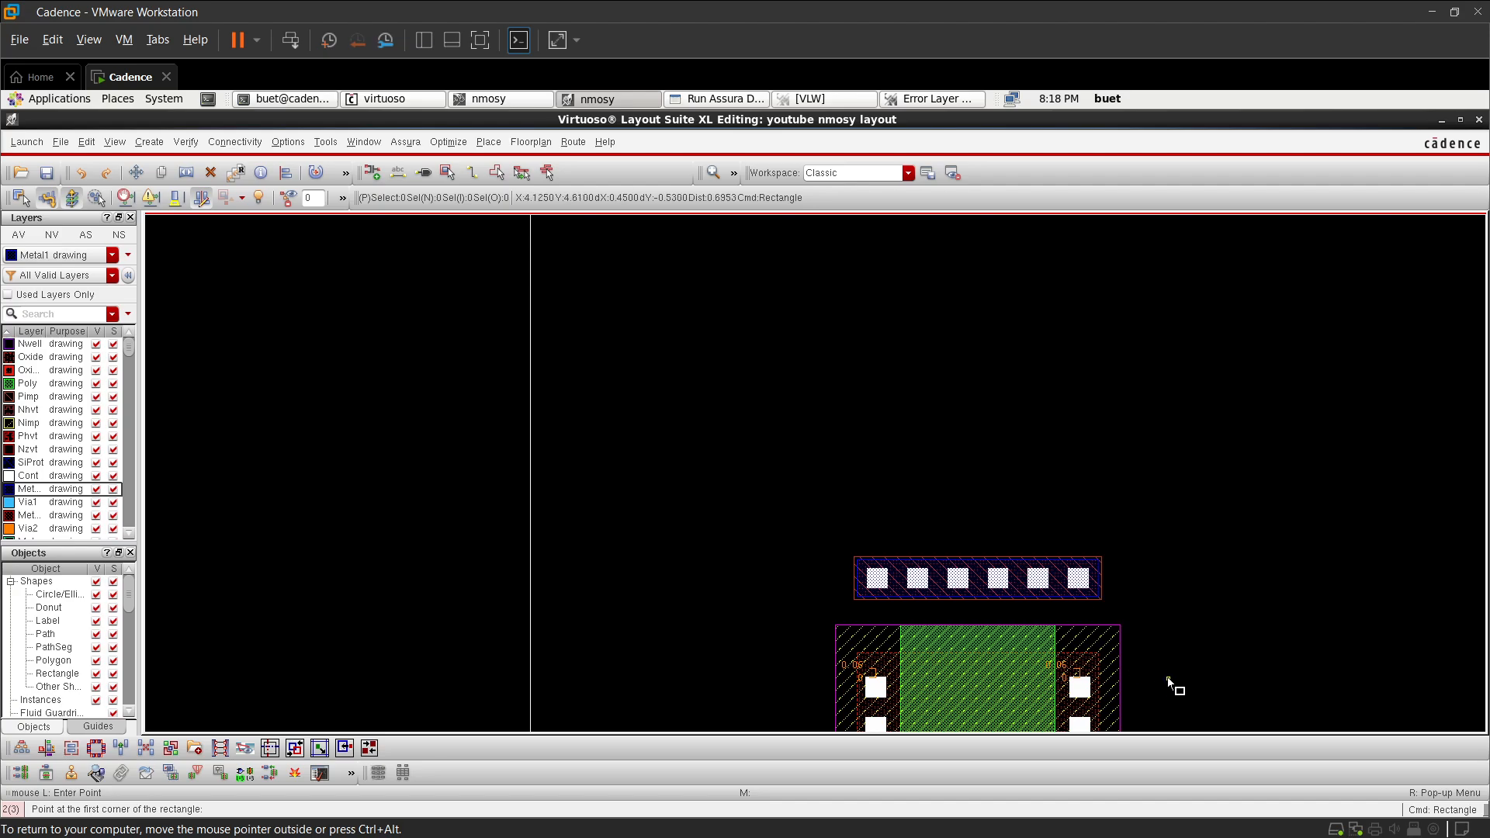
scroll(1169, 682, "up", 5)
key("f")
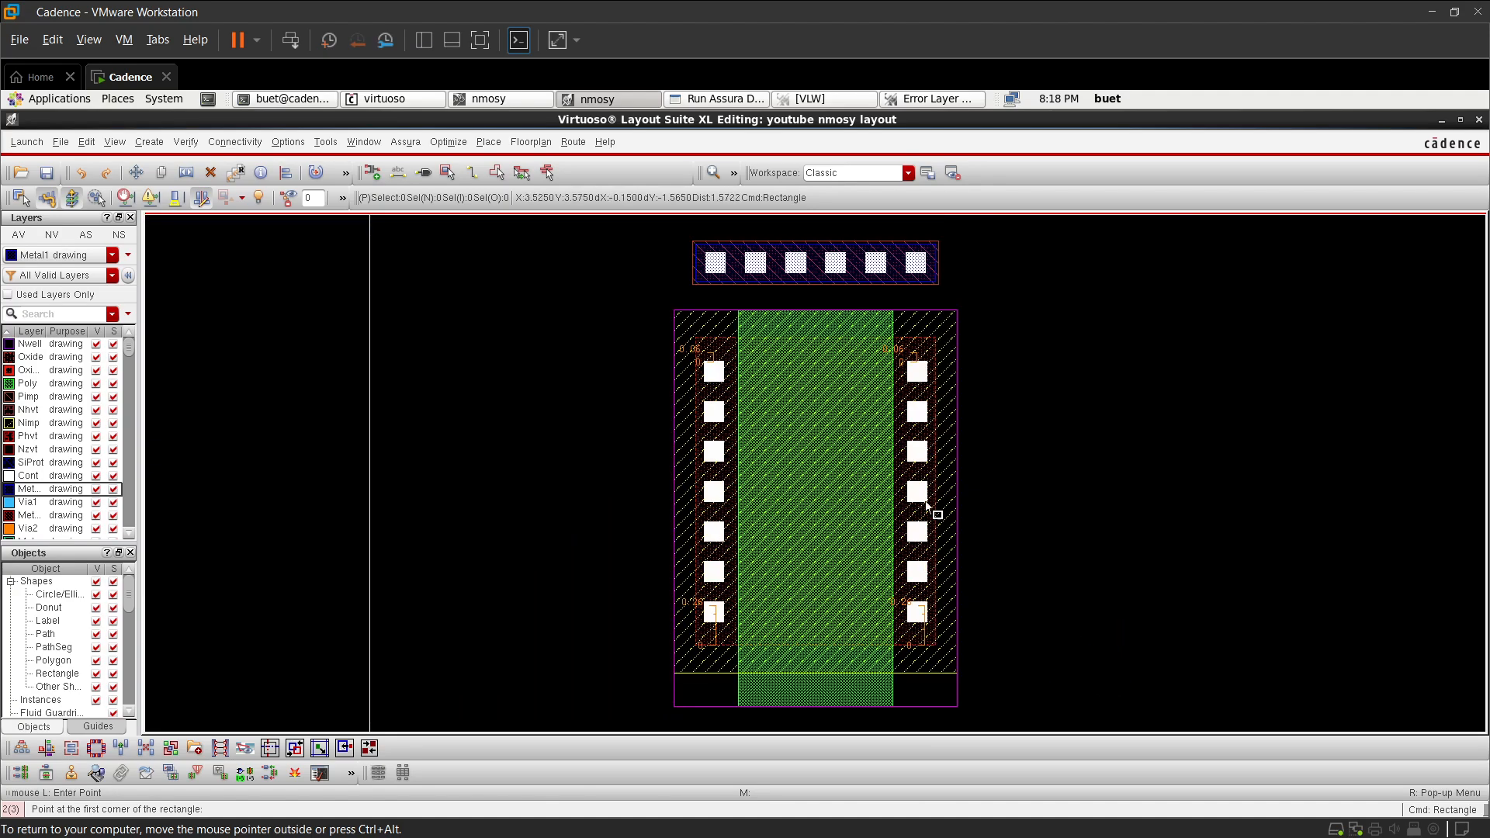
key("Escape")
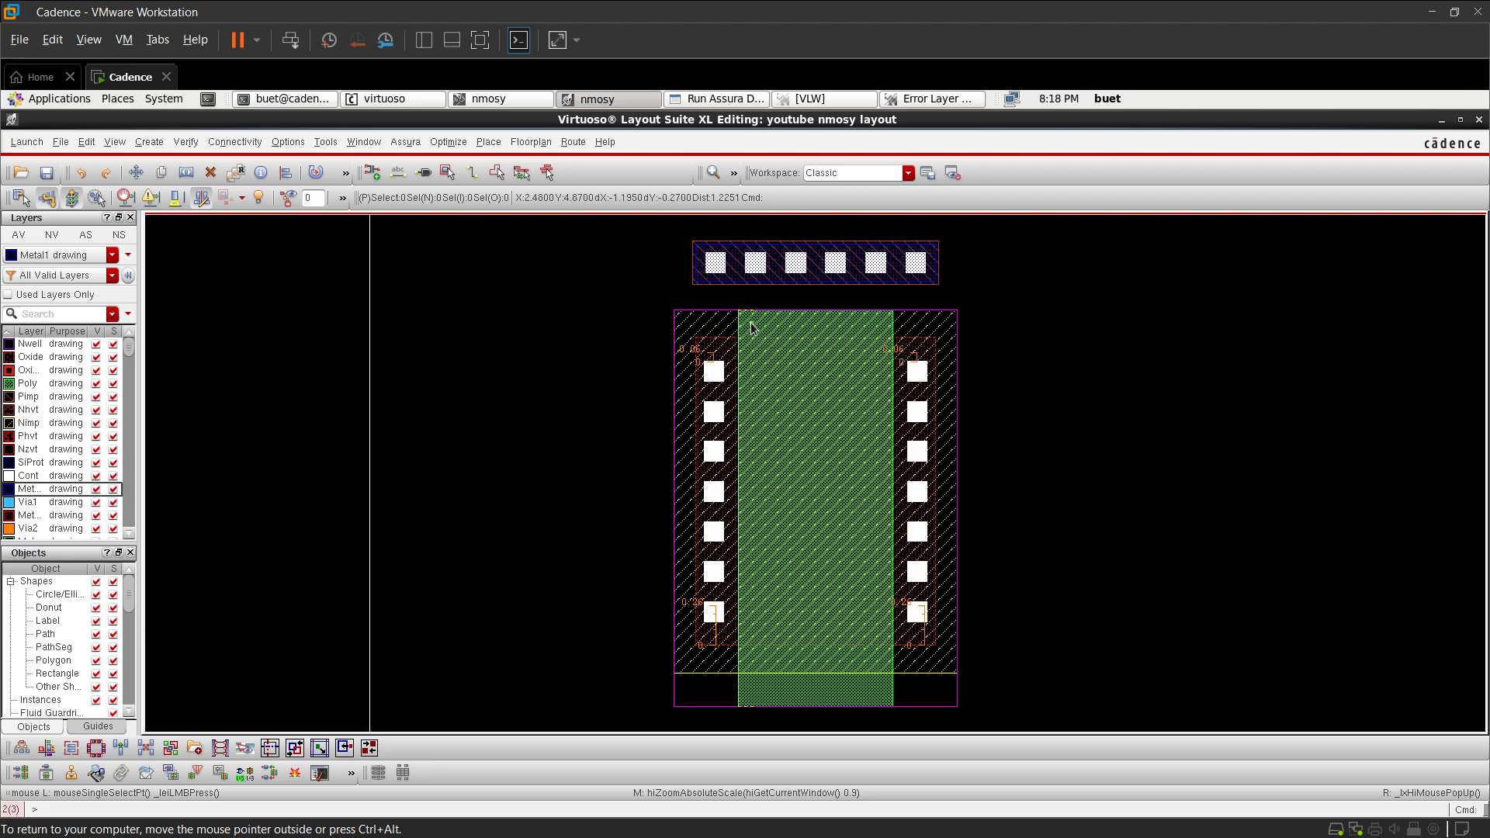
- Select the whole contact strip above the transistor and start copying it with Keep Copying enabled
scroll(748, 326, "down", 3)
scroll(748, 301, "up", 3)
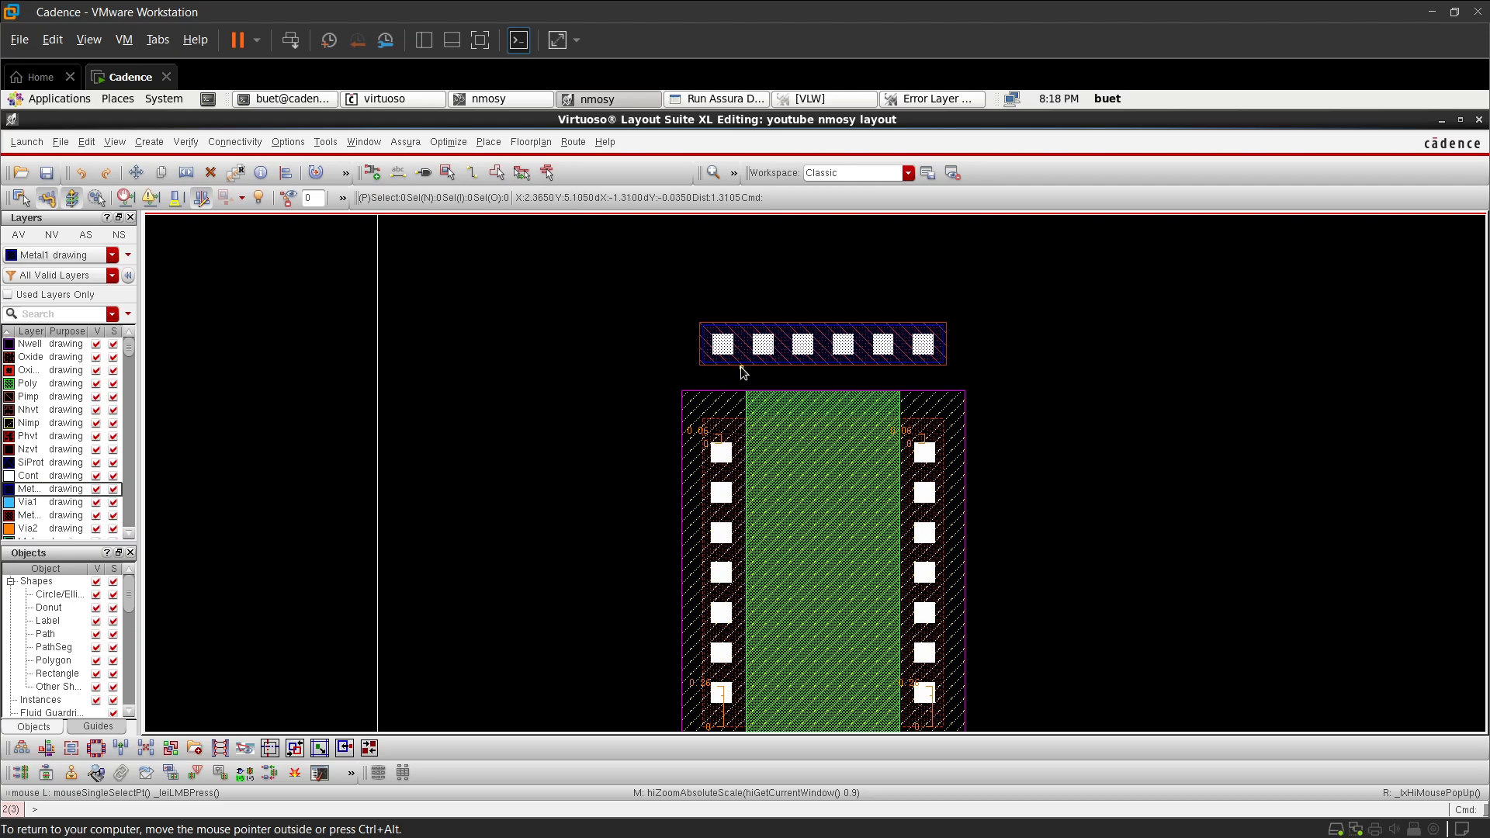
left_click_drag(687, 316, 981, 383)
key("c")
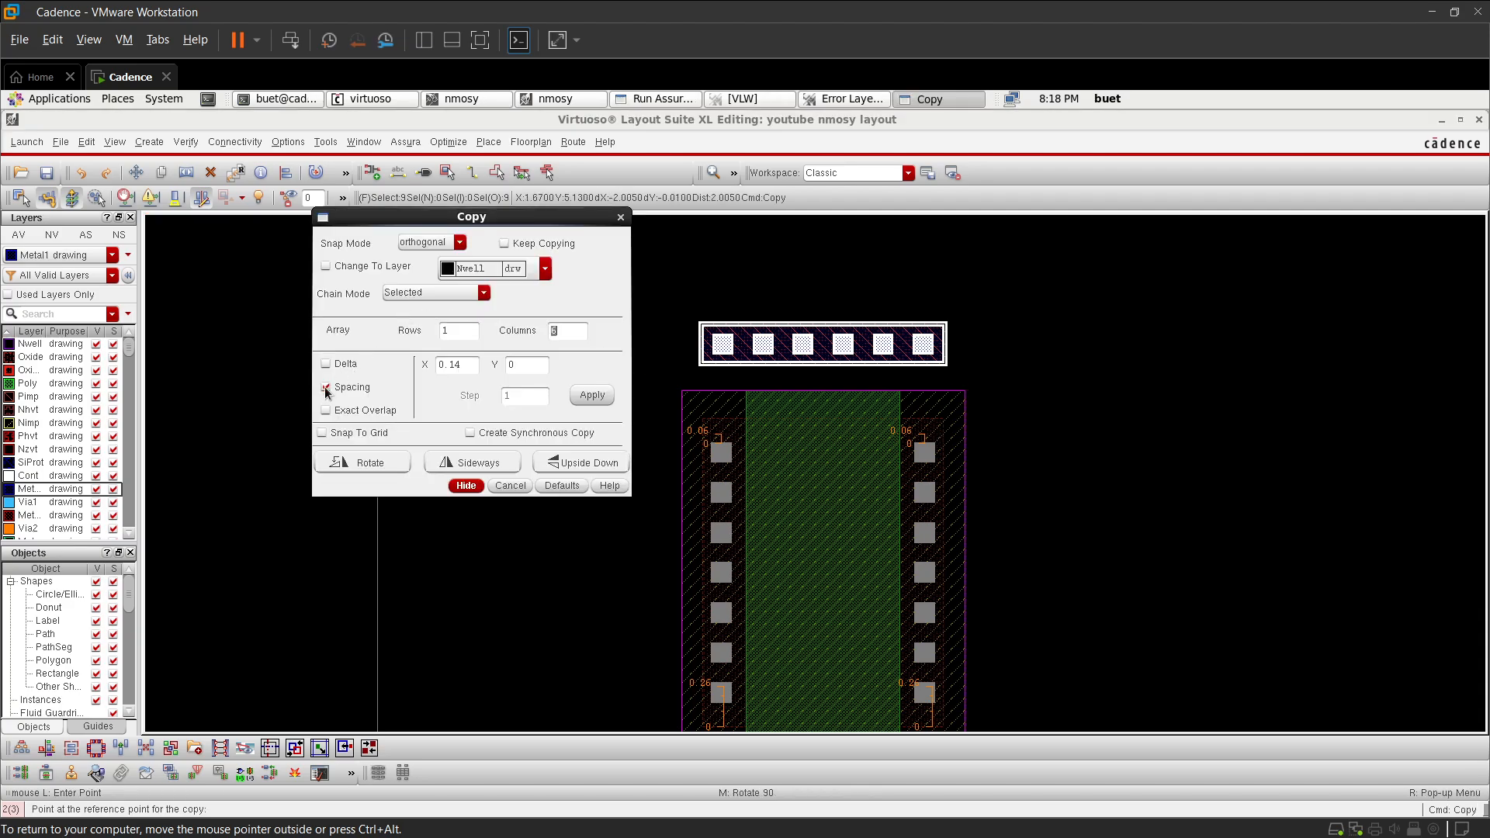
left_click(509, 243)
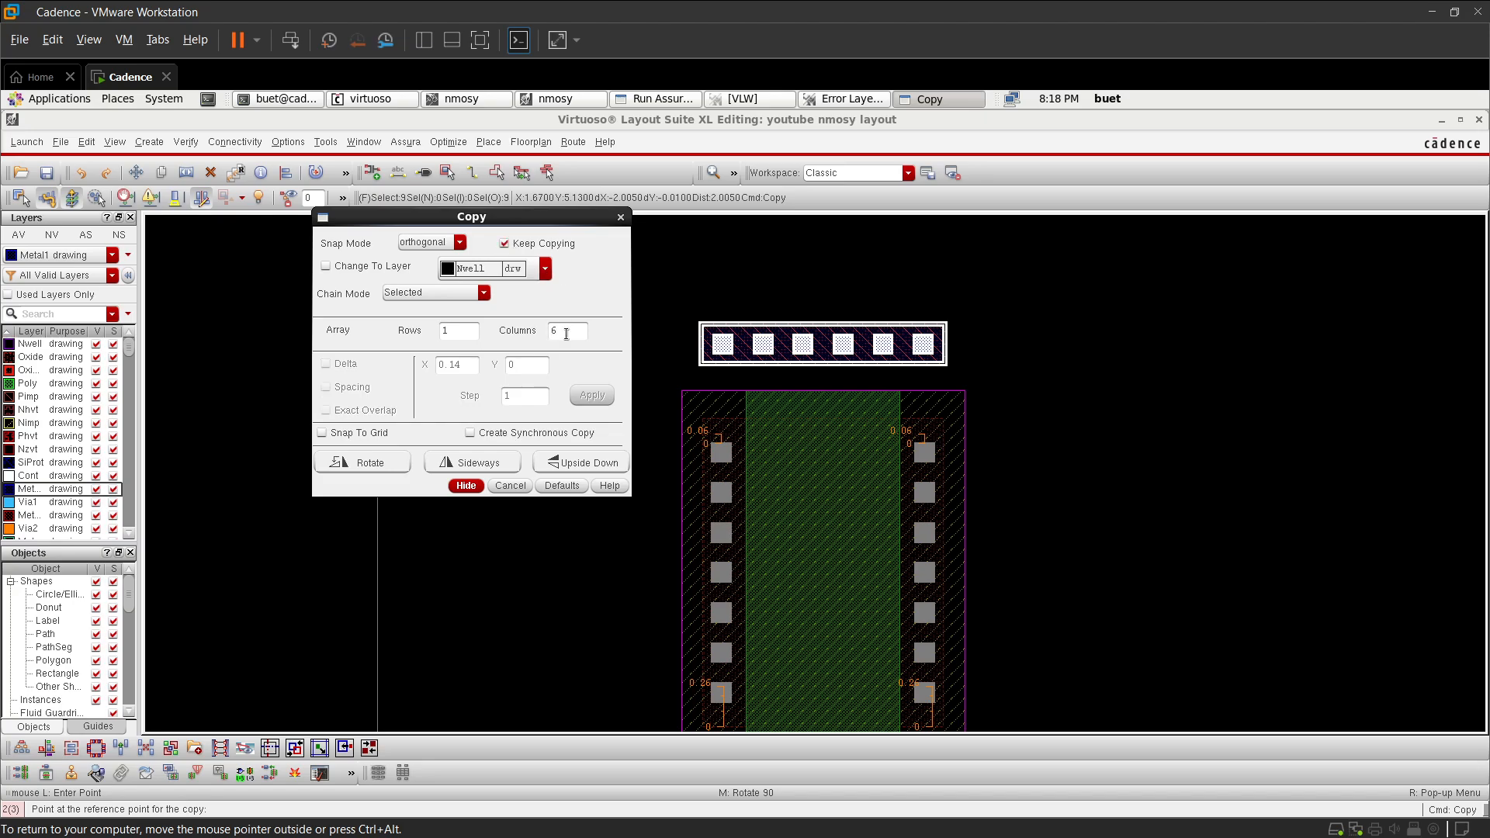
left_click(465, 486)
- Place one copy of the contact strip straight below the transistor, about 3.11 beneath the original, and end the copying
scroll(844, 338, "up", 4, "ctrl")
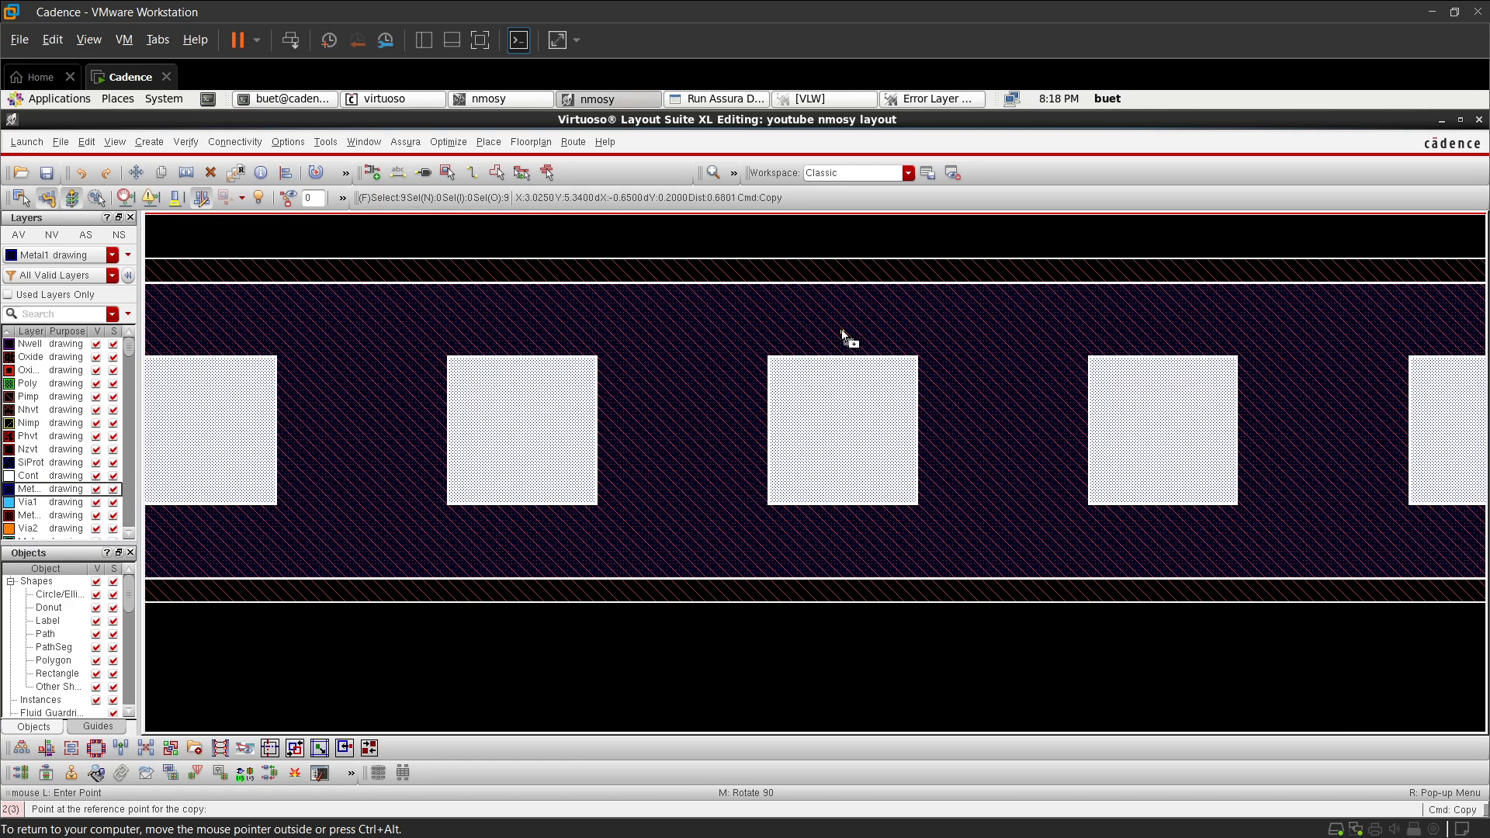
left_click(845, 293)
scroll(805, 518, "down", 4, "ctrl")
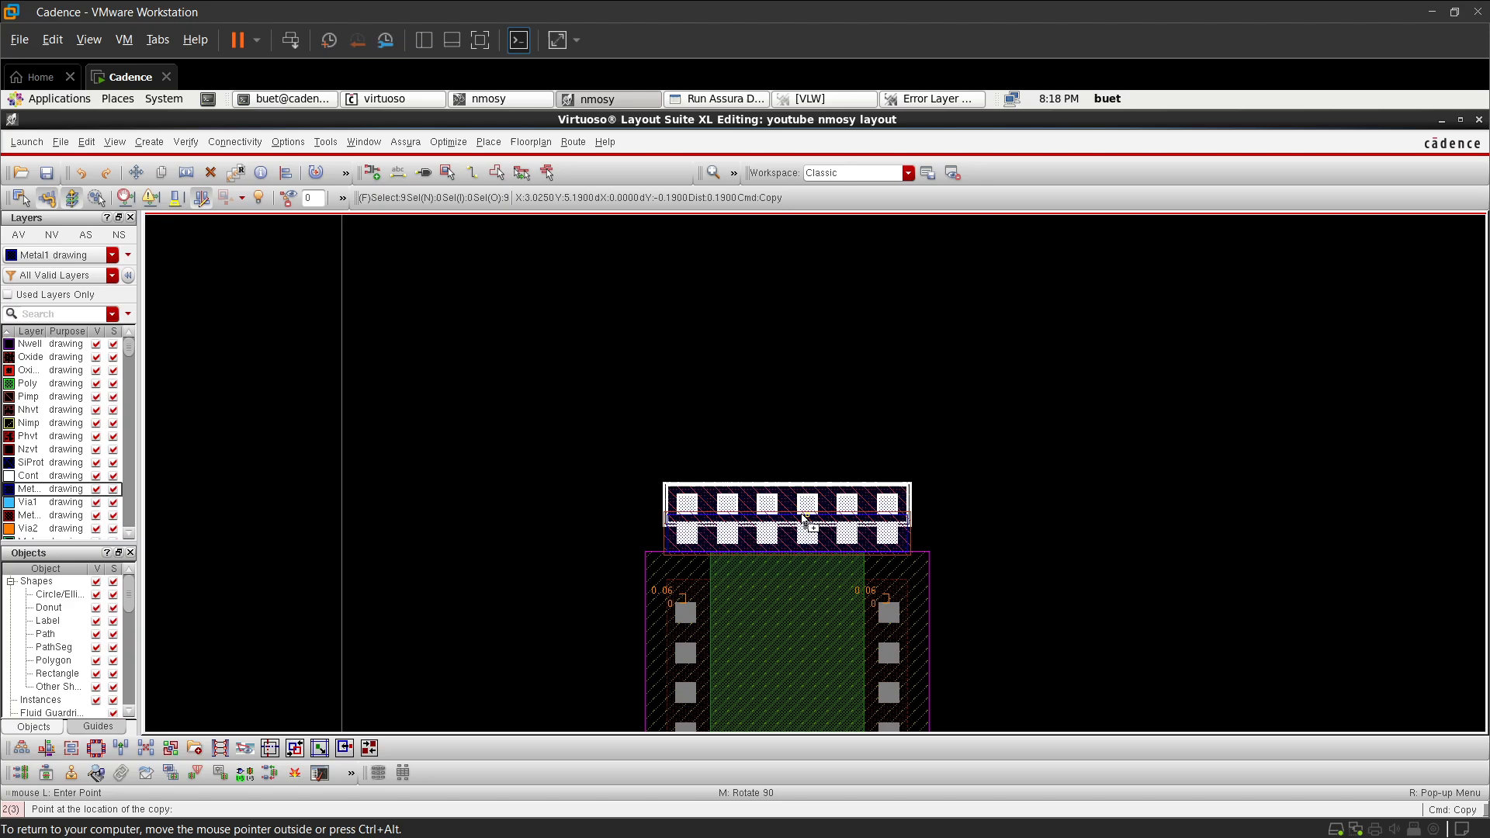
scroll(803, 519, "down", 4, "ctrl")
scroll(799, 646, "up", 4, "ctrl")
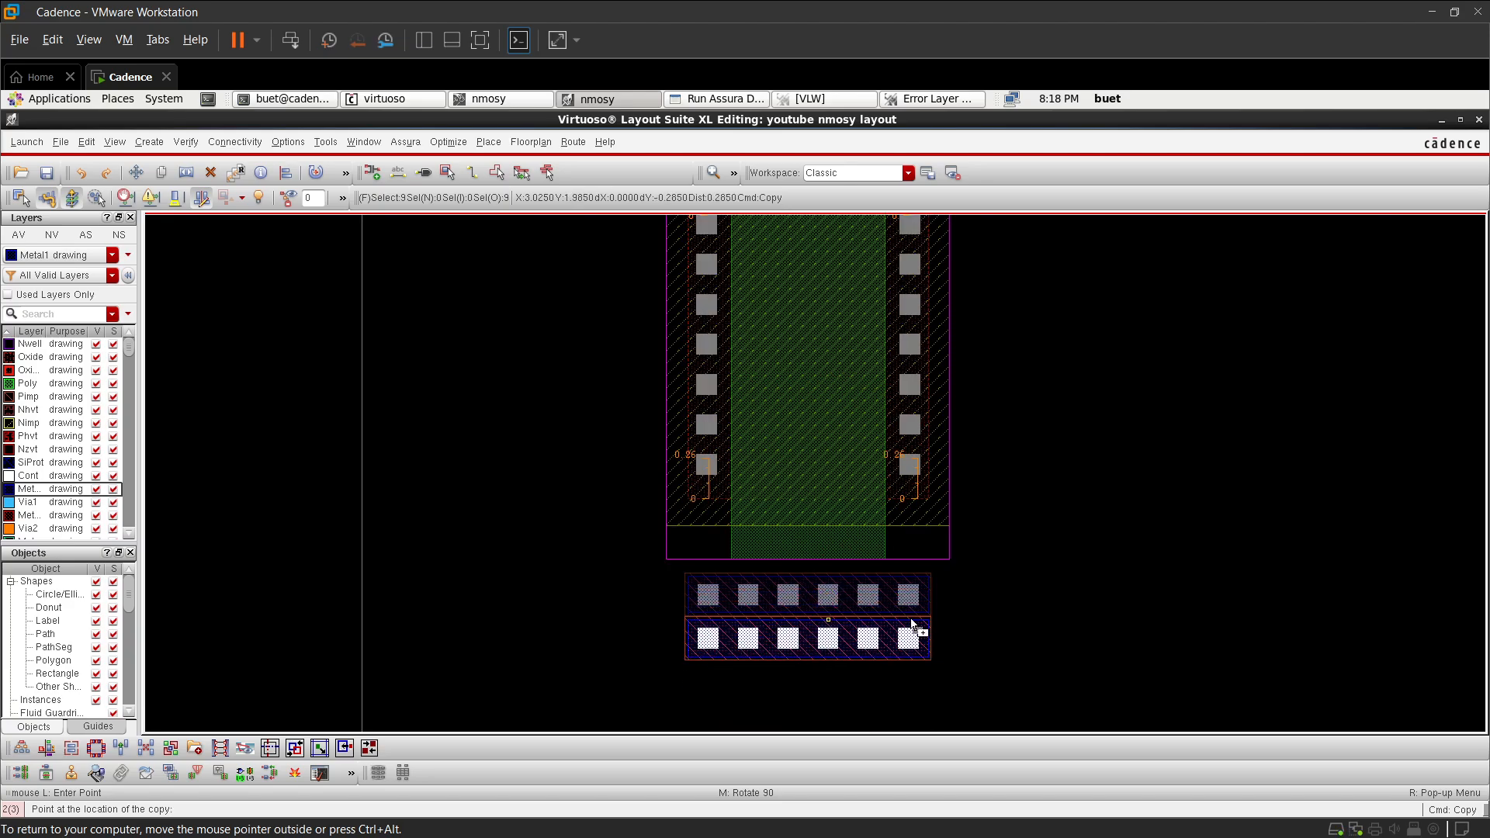
key("Escape")
key("f")
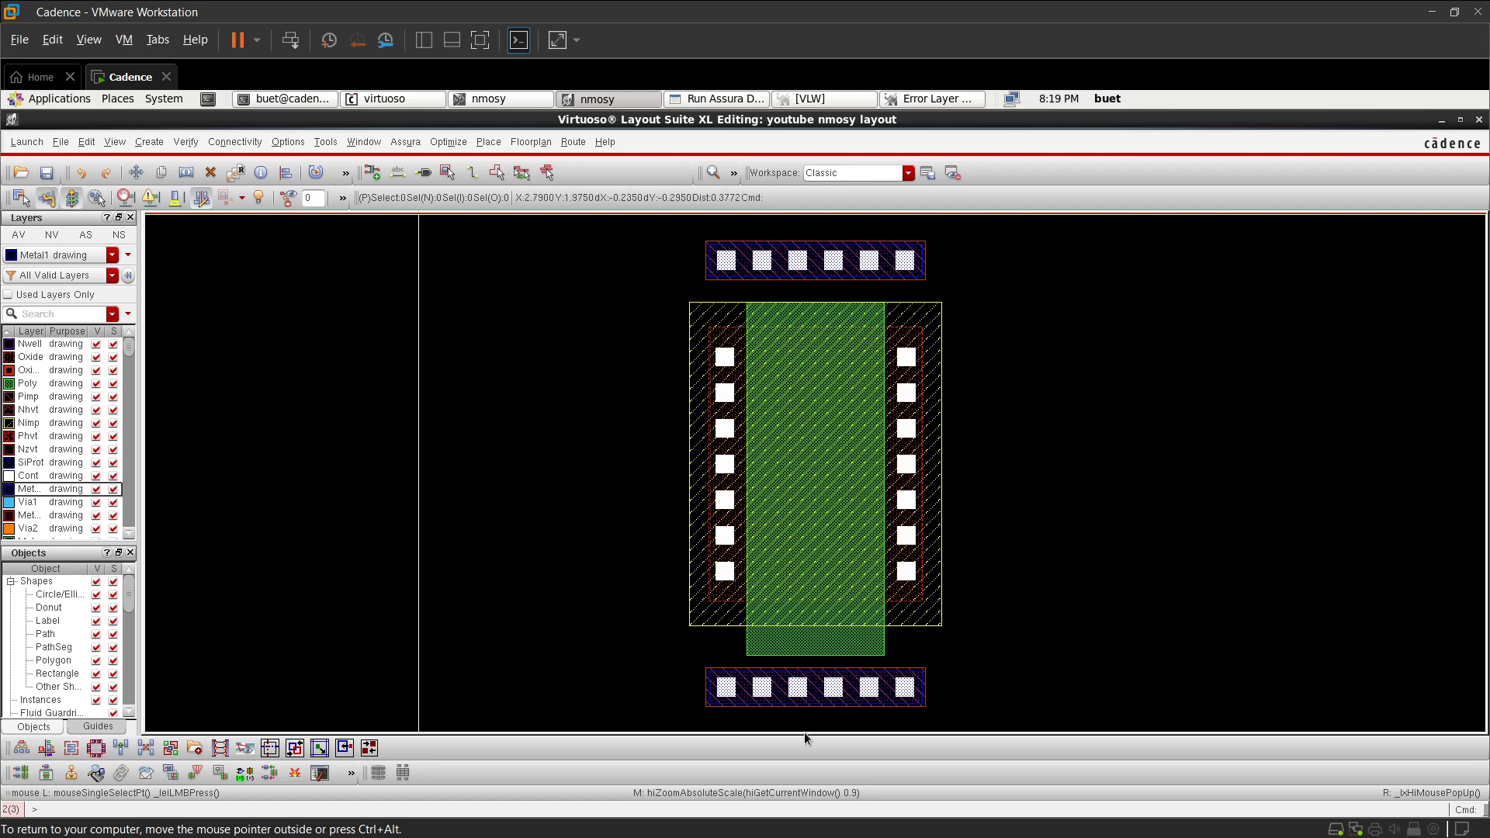
scroll(807, 681, "up", 1)
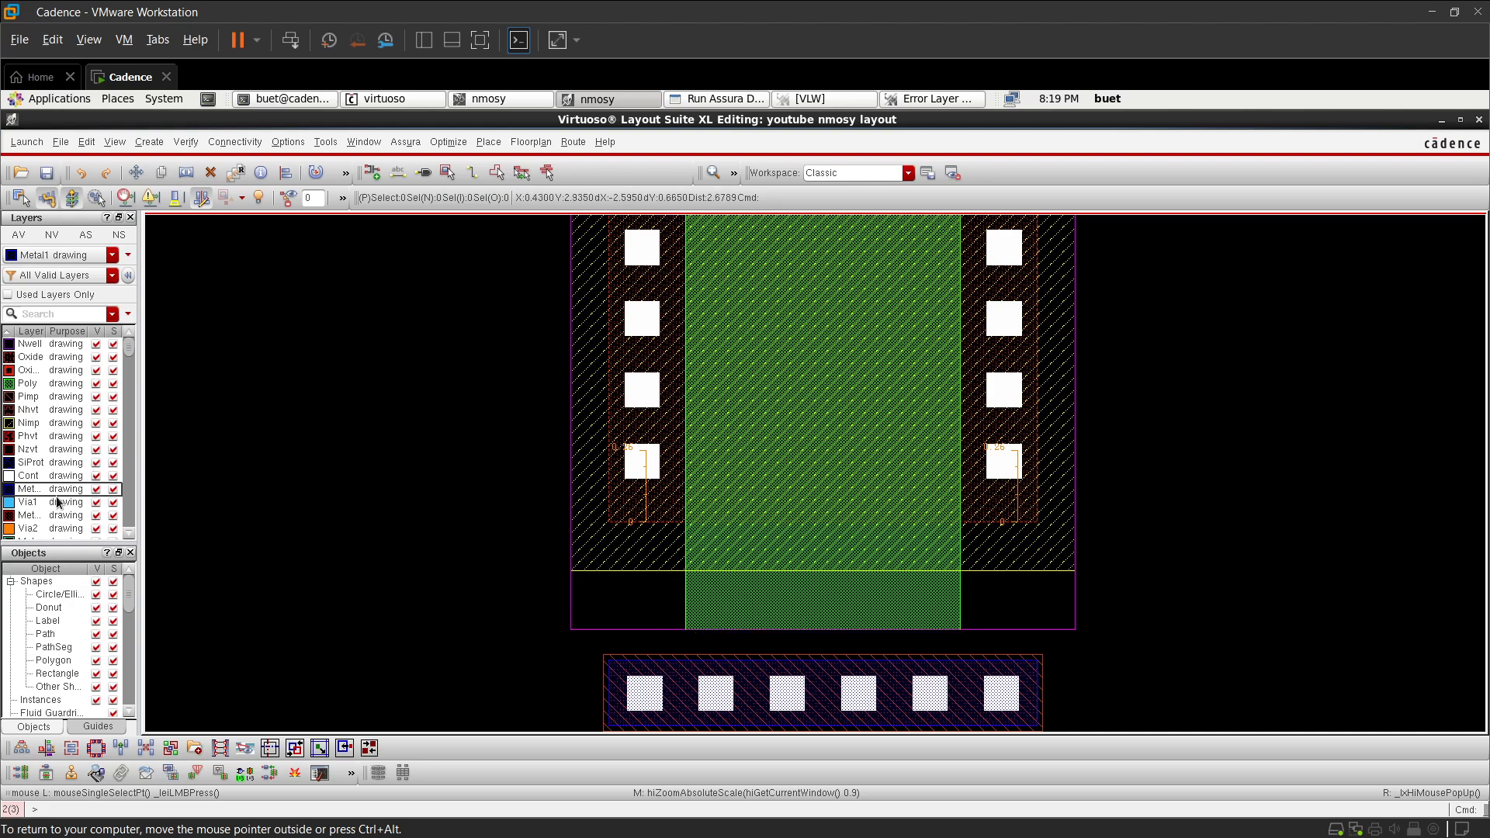
- Draw a Metal1 rectangle about 0.9 by 0.17 over the lower end of the poly gate, starting at its left edge
key("r")
scroll(683, 606, "up", 3)
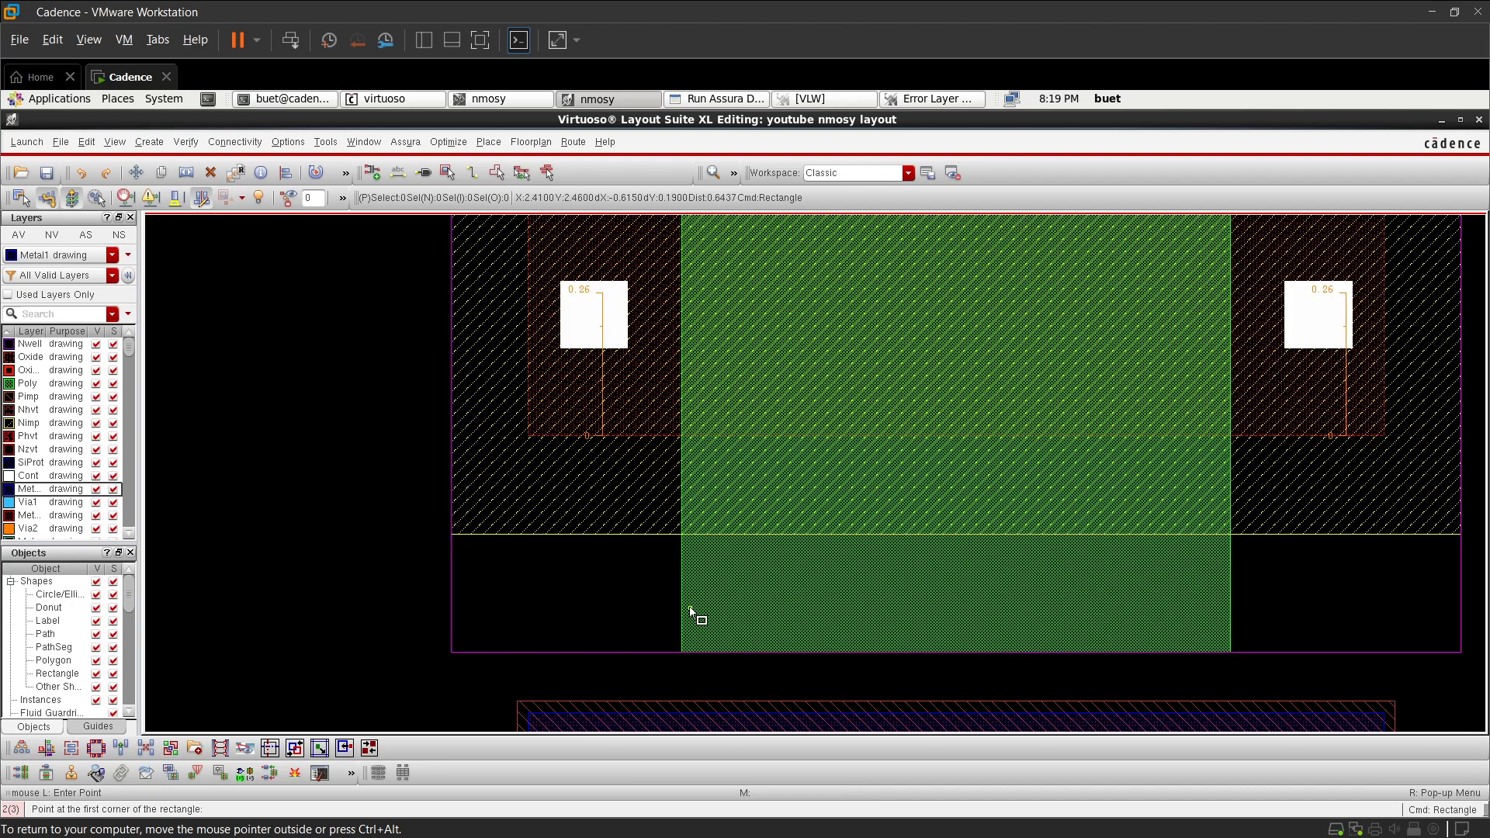
scroll(691, 558, "down", 3)
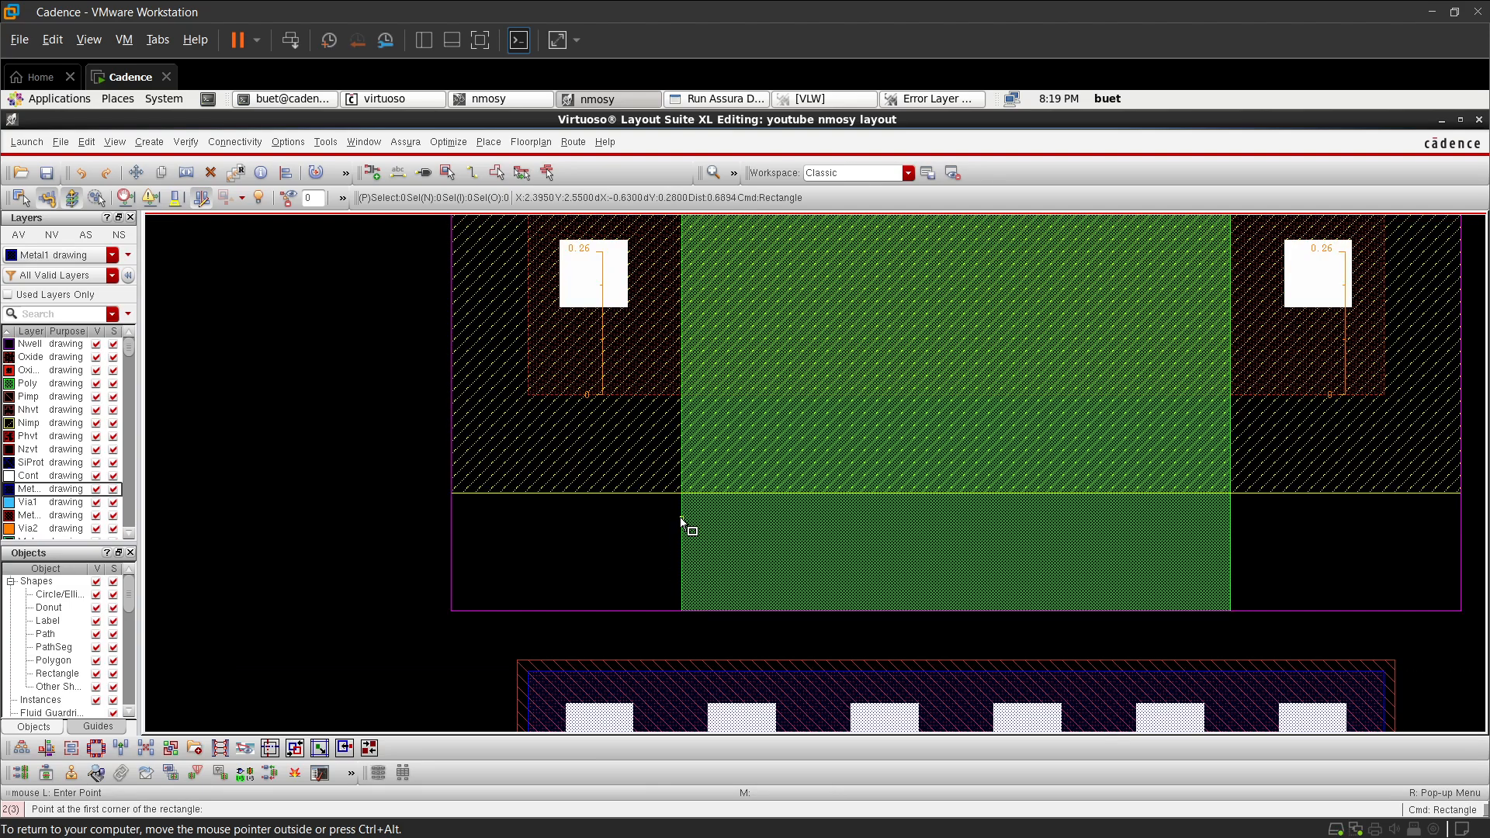
left_click(681, 519)
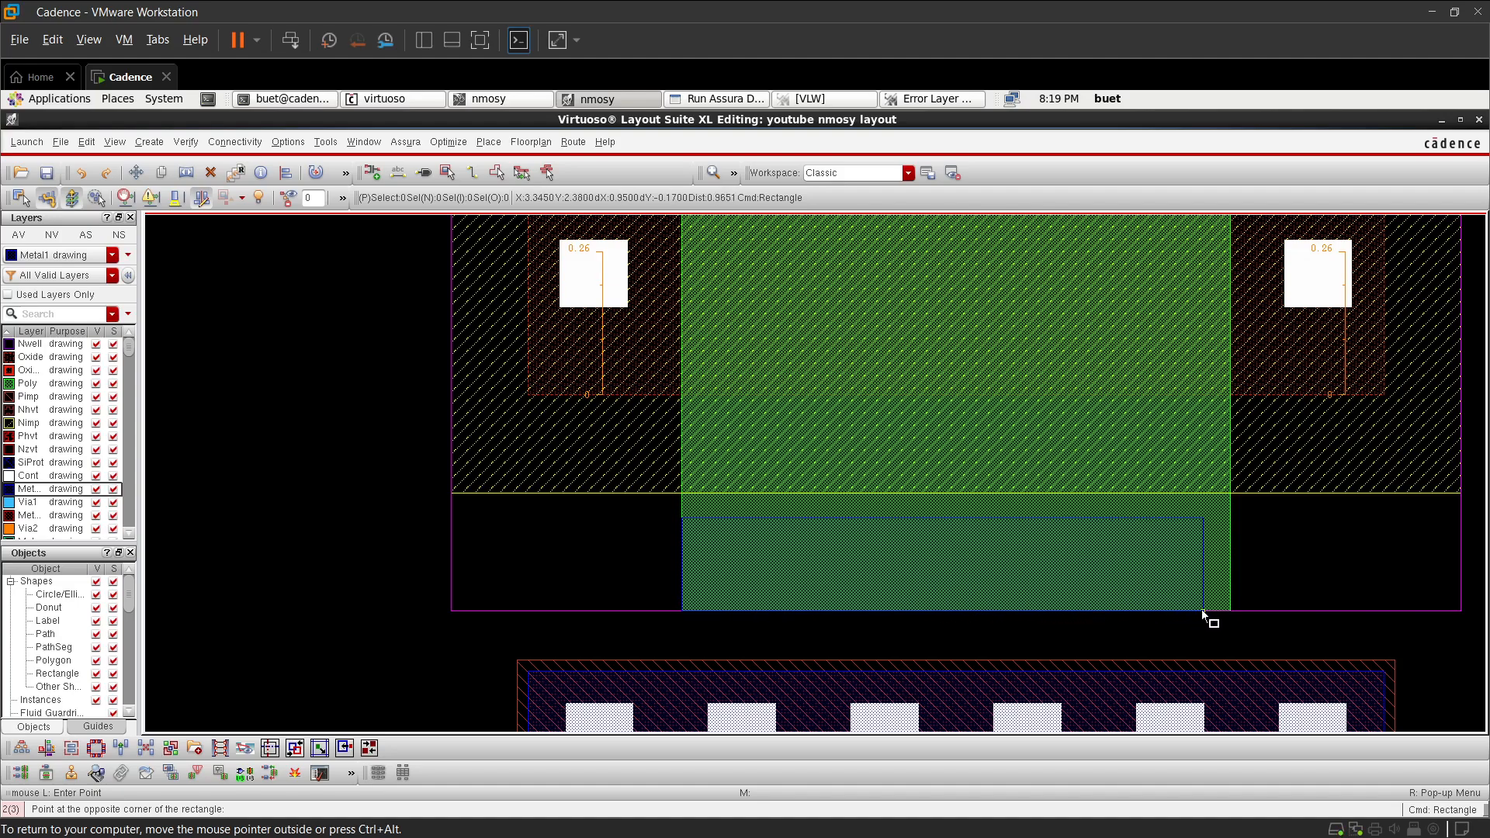
scroll(1181, 608, "up", 3)
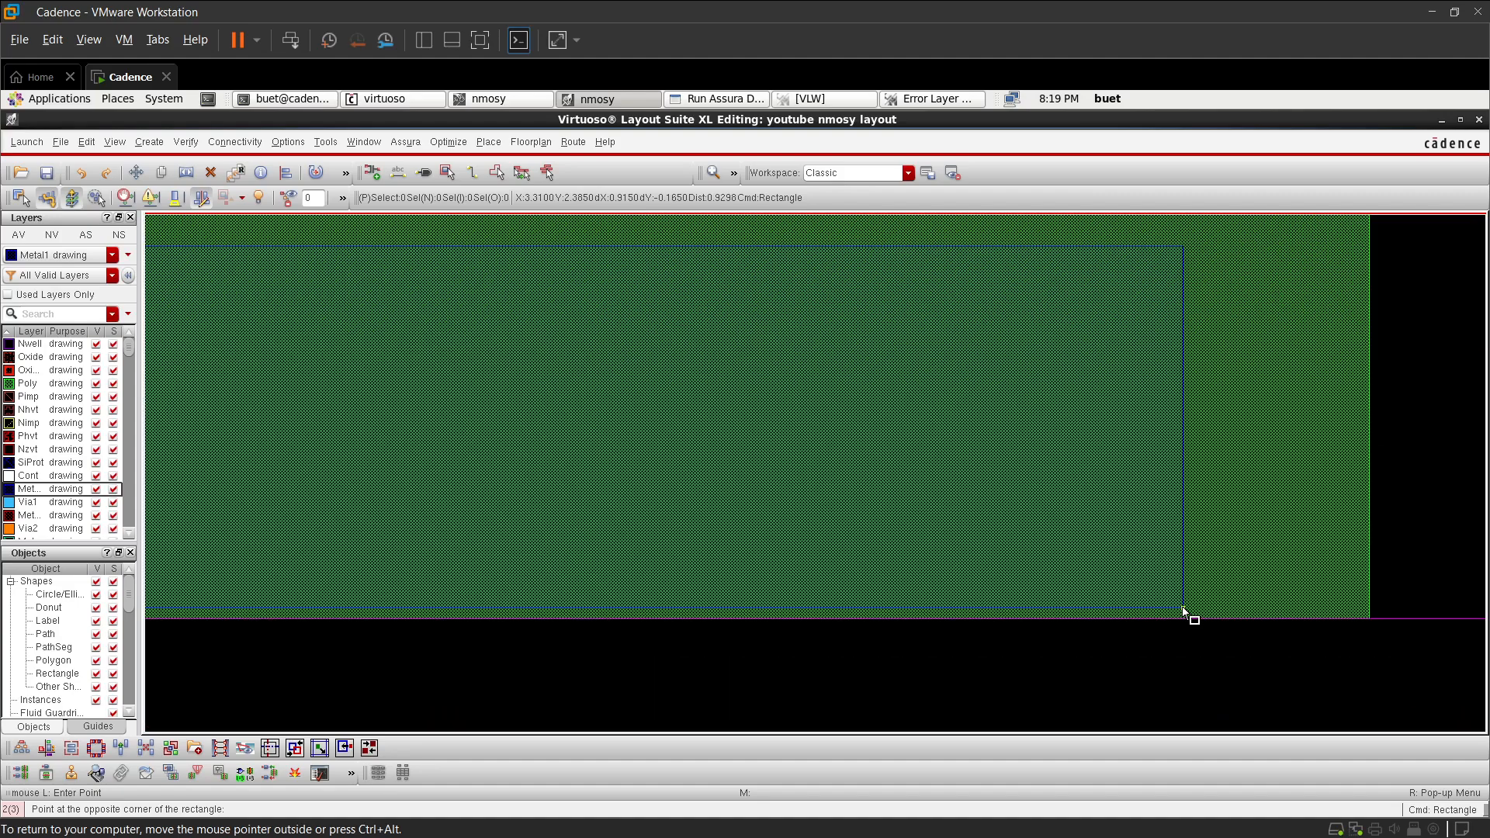
left_click(1170, 621)
scroll(1172, 625, "down", 3)
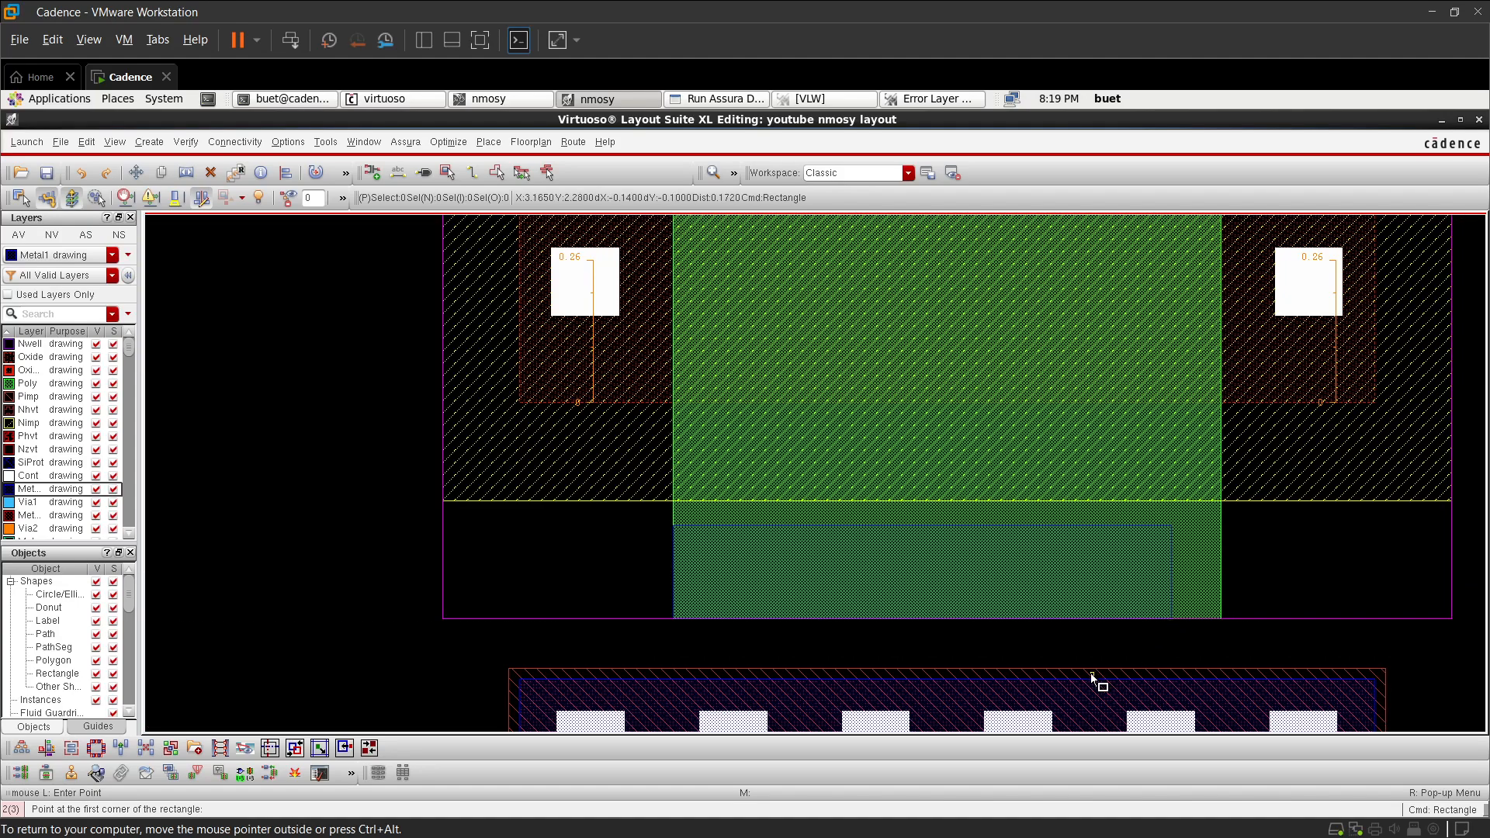
key("Escape")
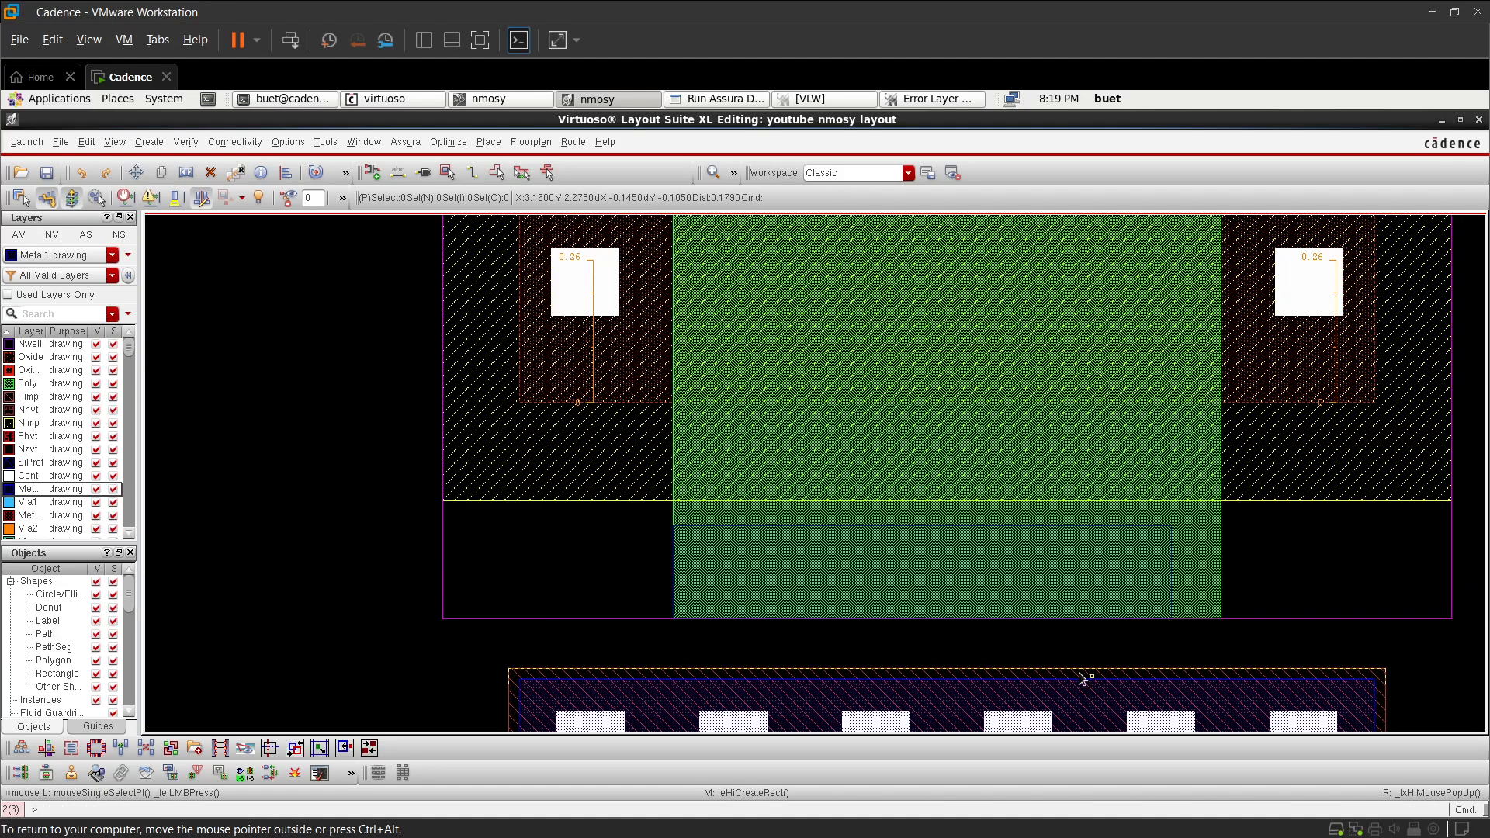
- Copy the lowest contact of the left column about 0.52 straight down, beside the Metal1 rectangle
left_click(606, 307)
left_click(377, 290)
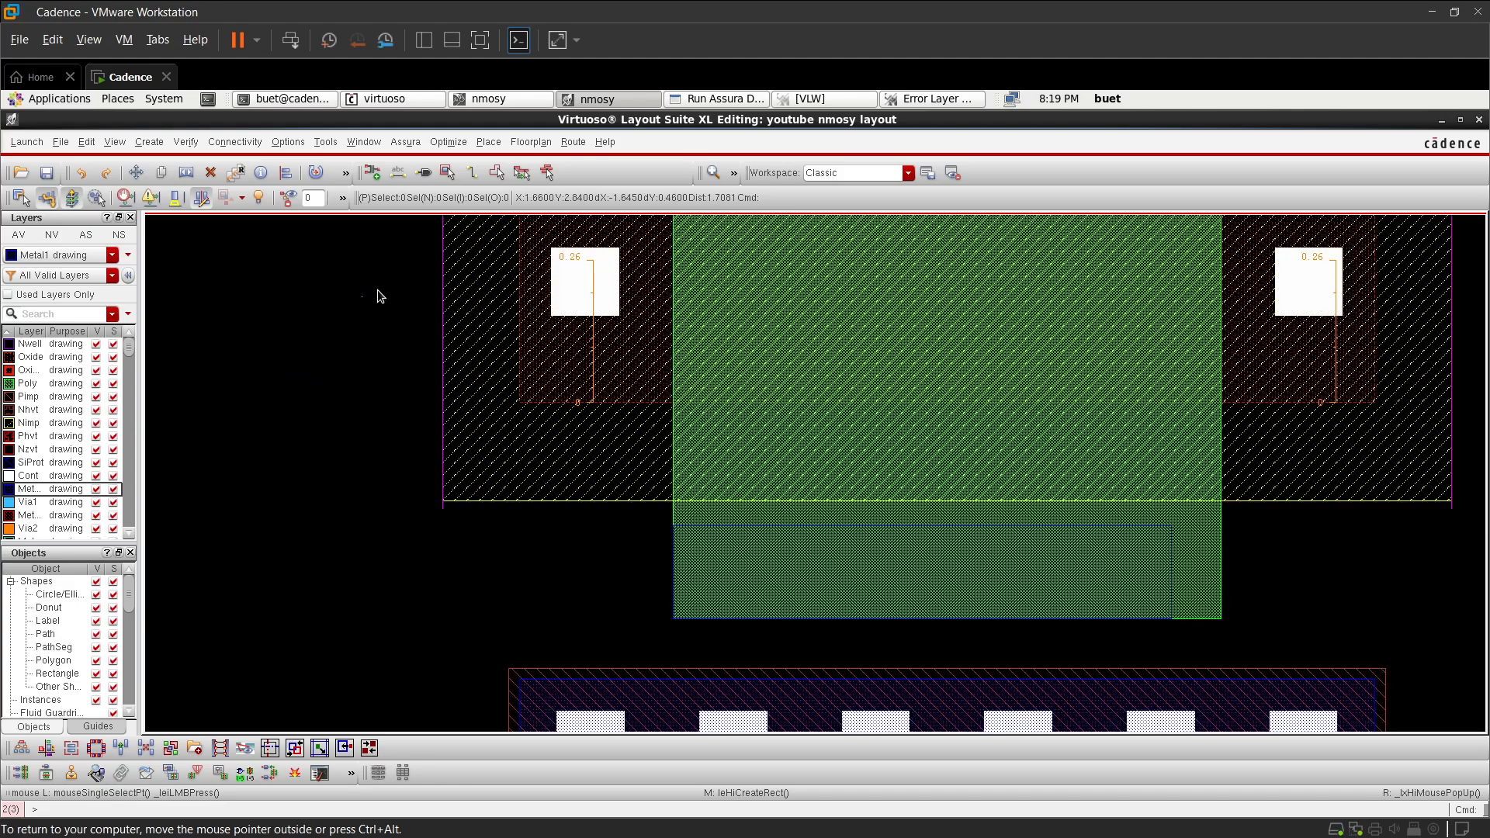
left_click(583, 289)
key("c")
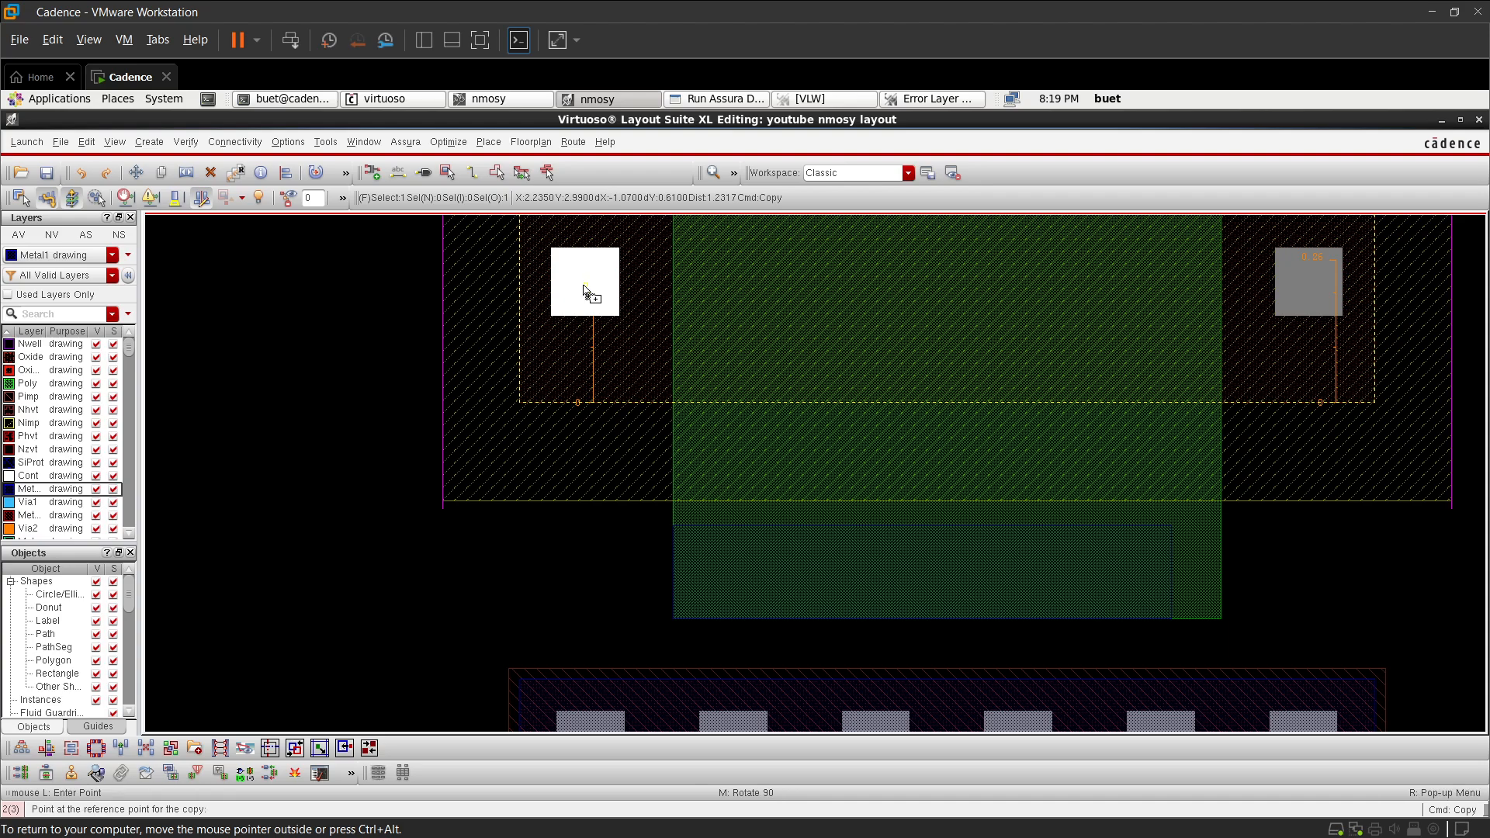
left_click(584, 287)
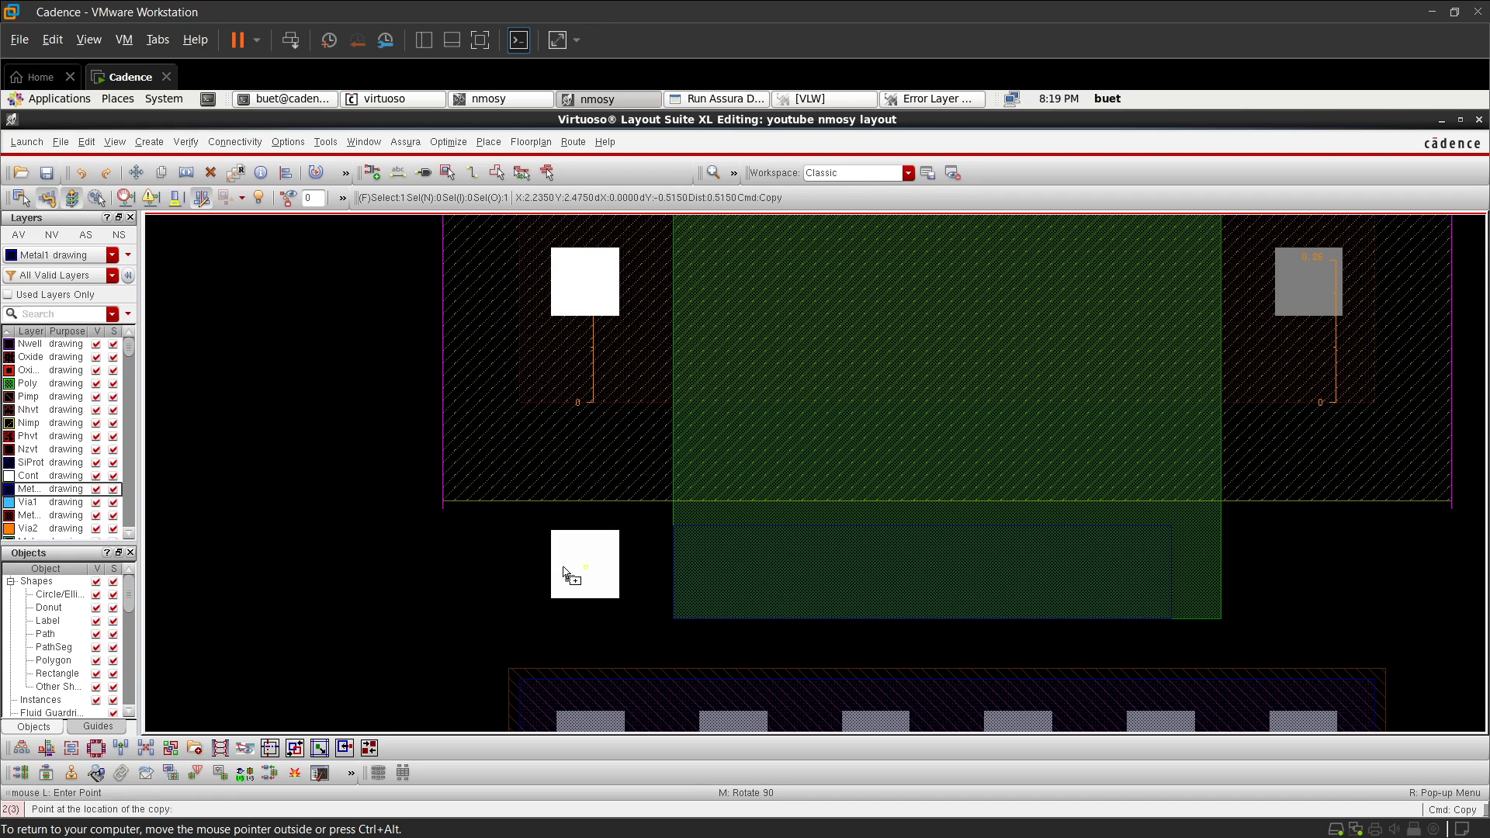
left_click(564, 572)
key("Escape")
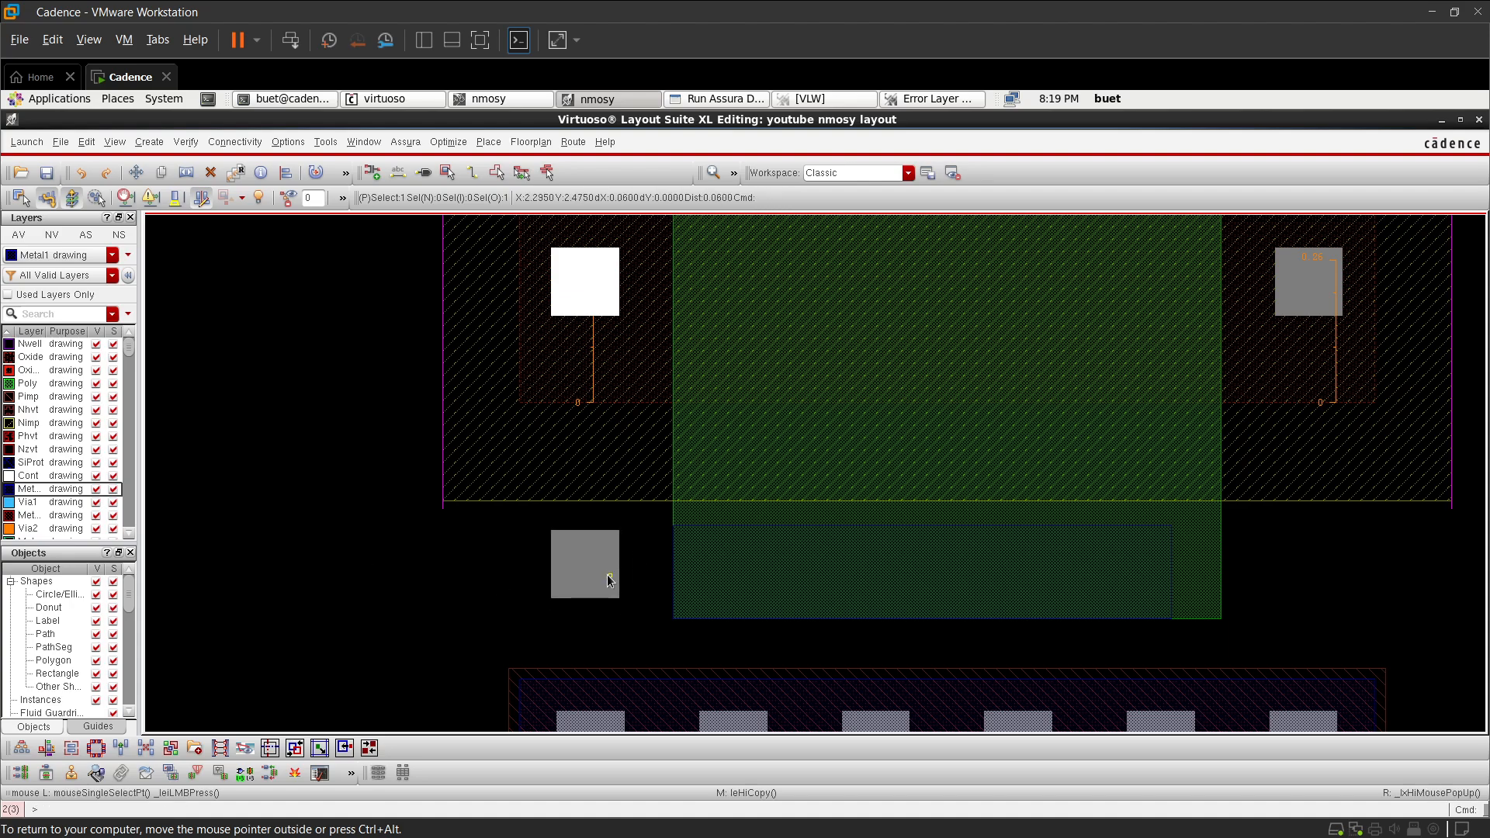
- Move the copied contact about 0.28 to the right onto the Metal1 rectangle and deselect it
left_click(568, 588)
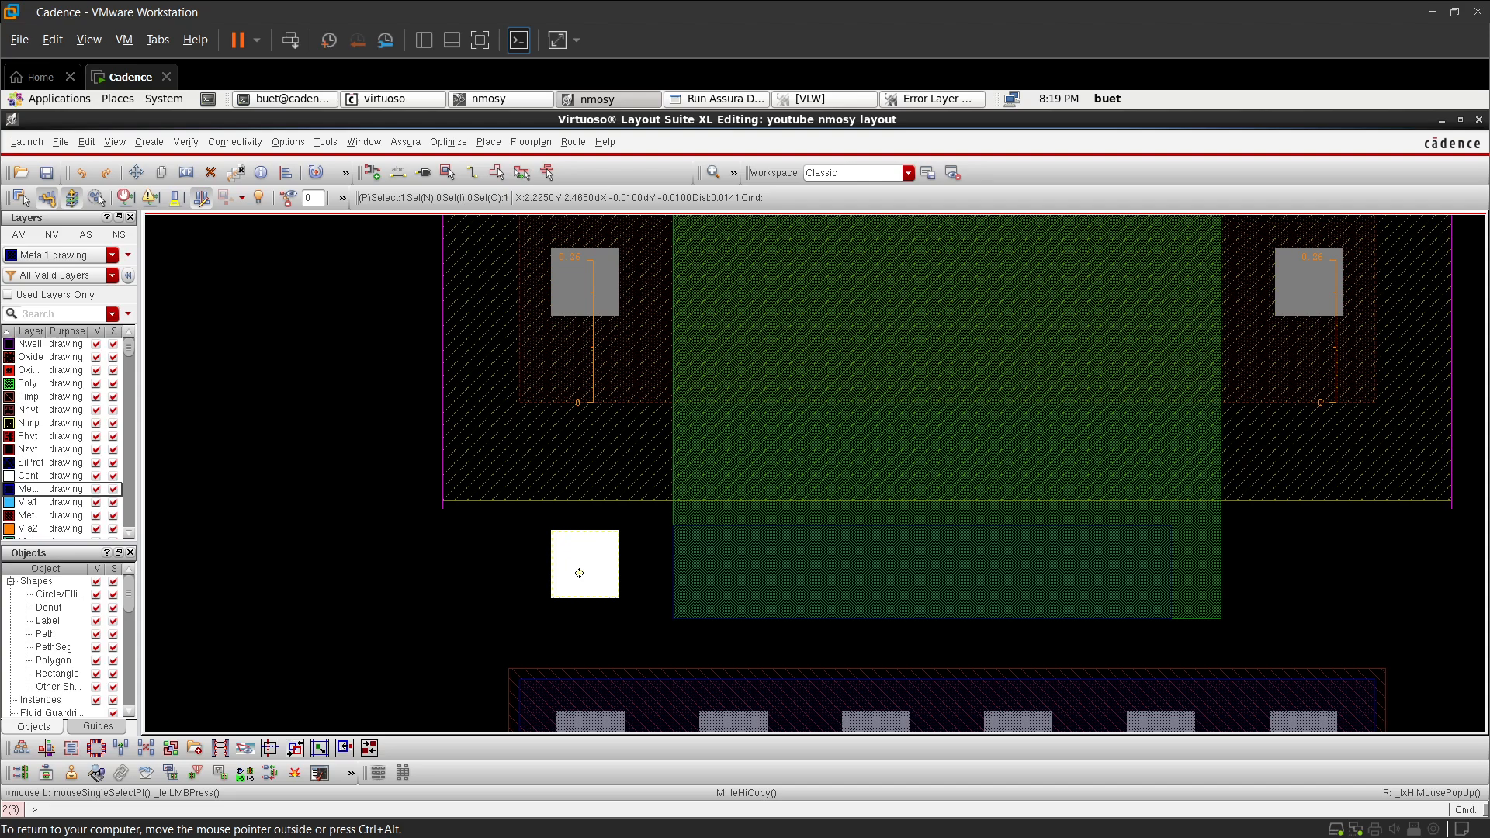
key("m")
left_click(581, 572)
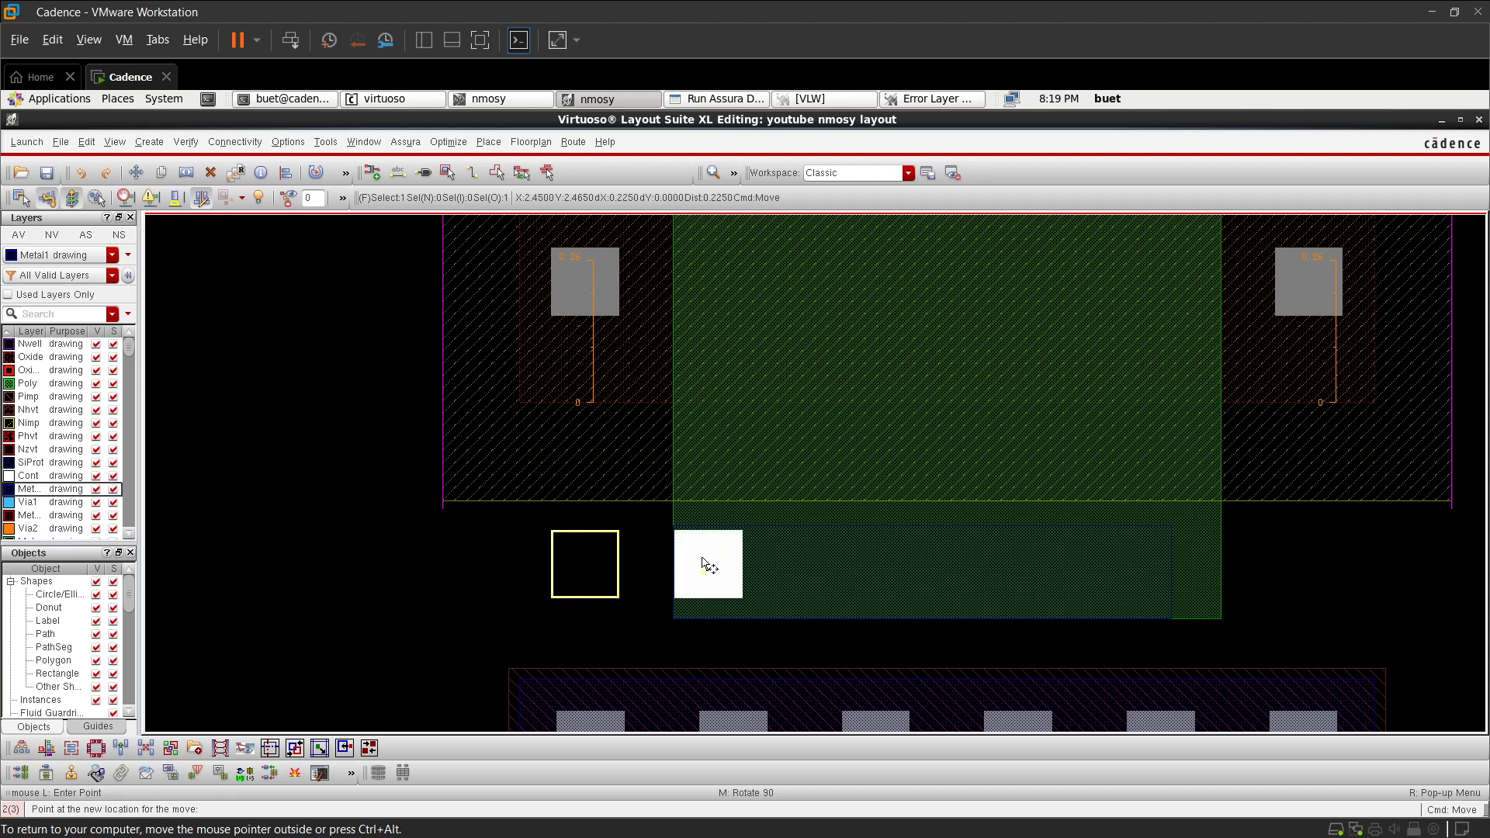
scroll(702, 565, "up", 2)
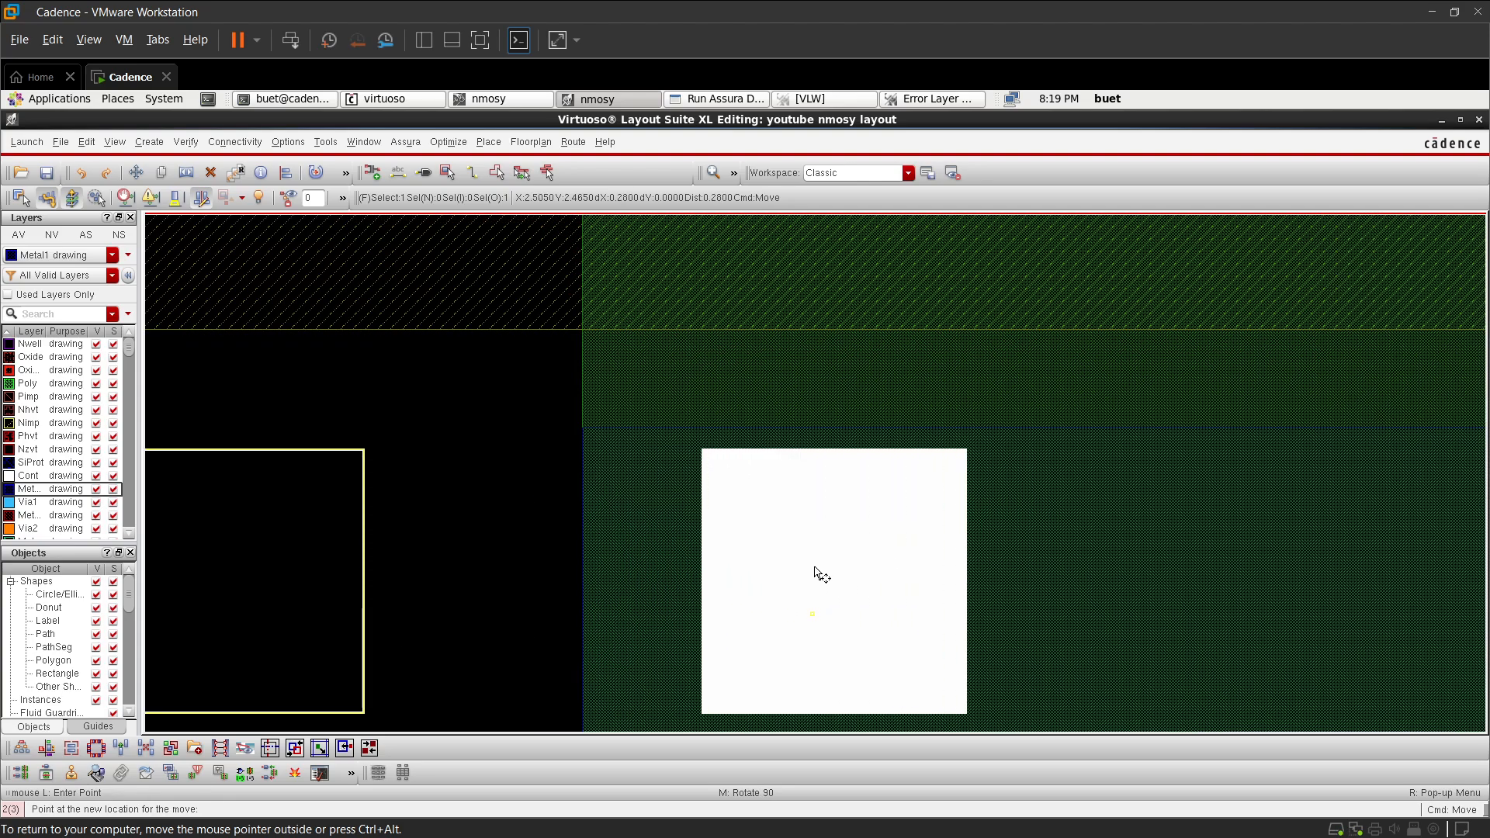
key("Escape")
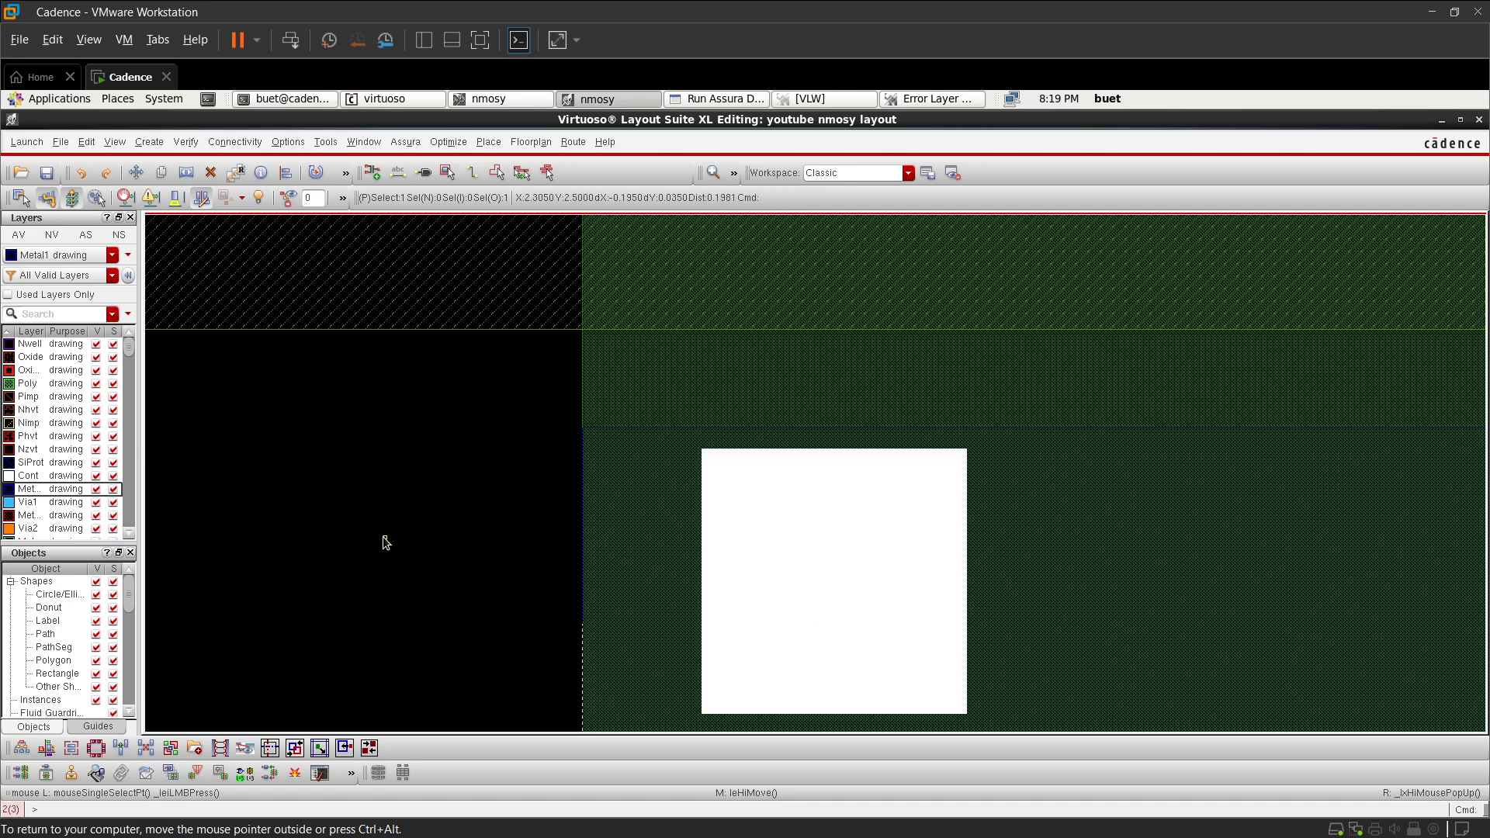
left_click(482, 529)
- Set the Quick Align spacing option to No Spacing
scroll(483, 529, "down", 2)
scroll(504, 575, "up", 2)
scroll(505, 579, "down", 1)
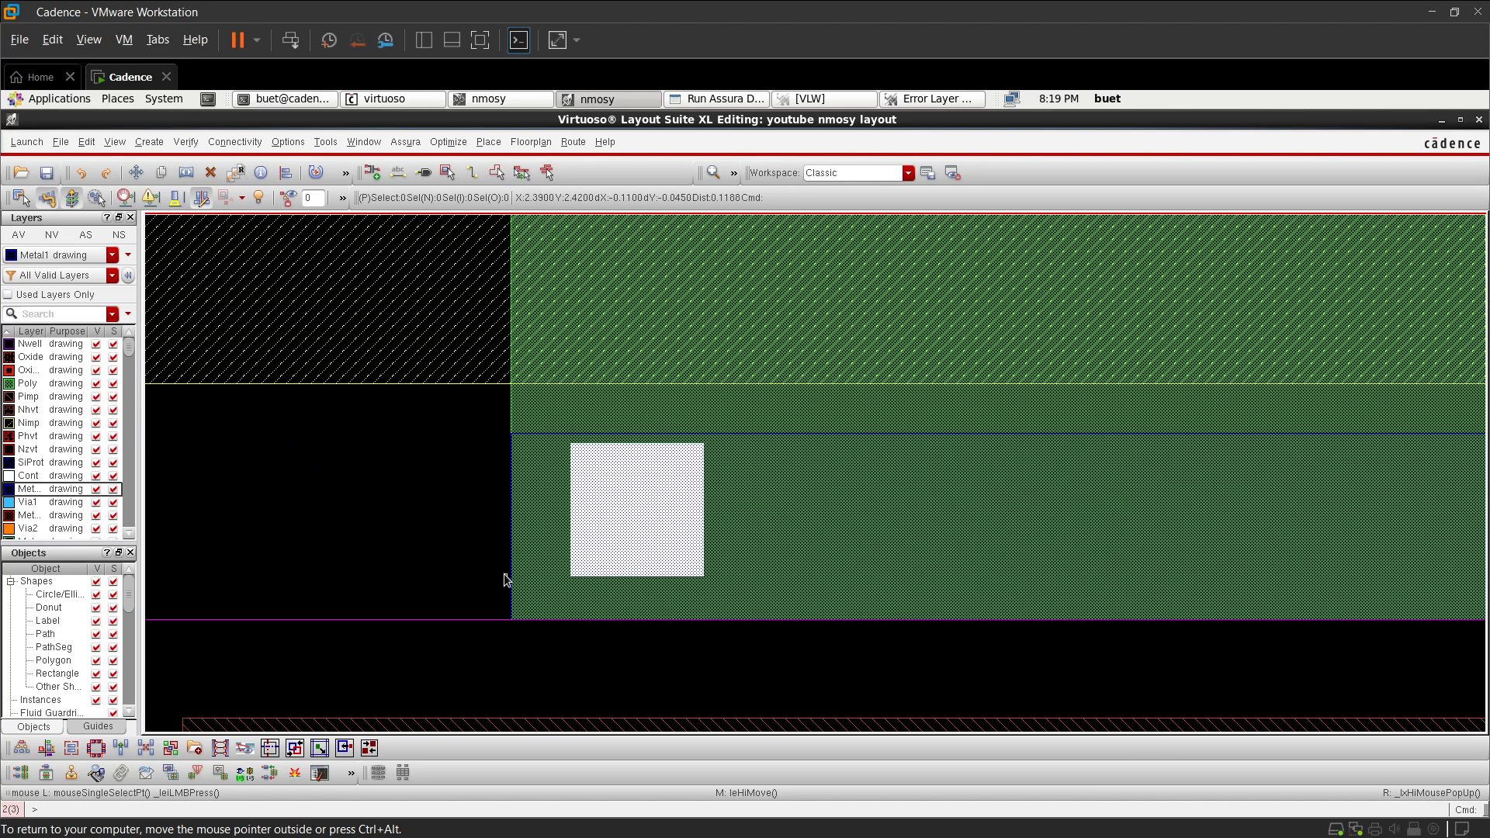
key("a")
right_click(647, 449)
mouse_move(687, 512)
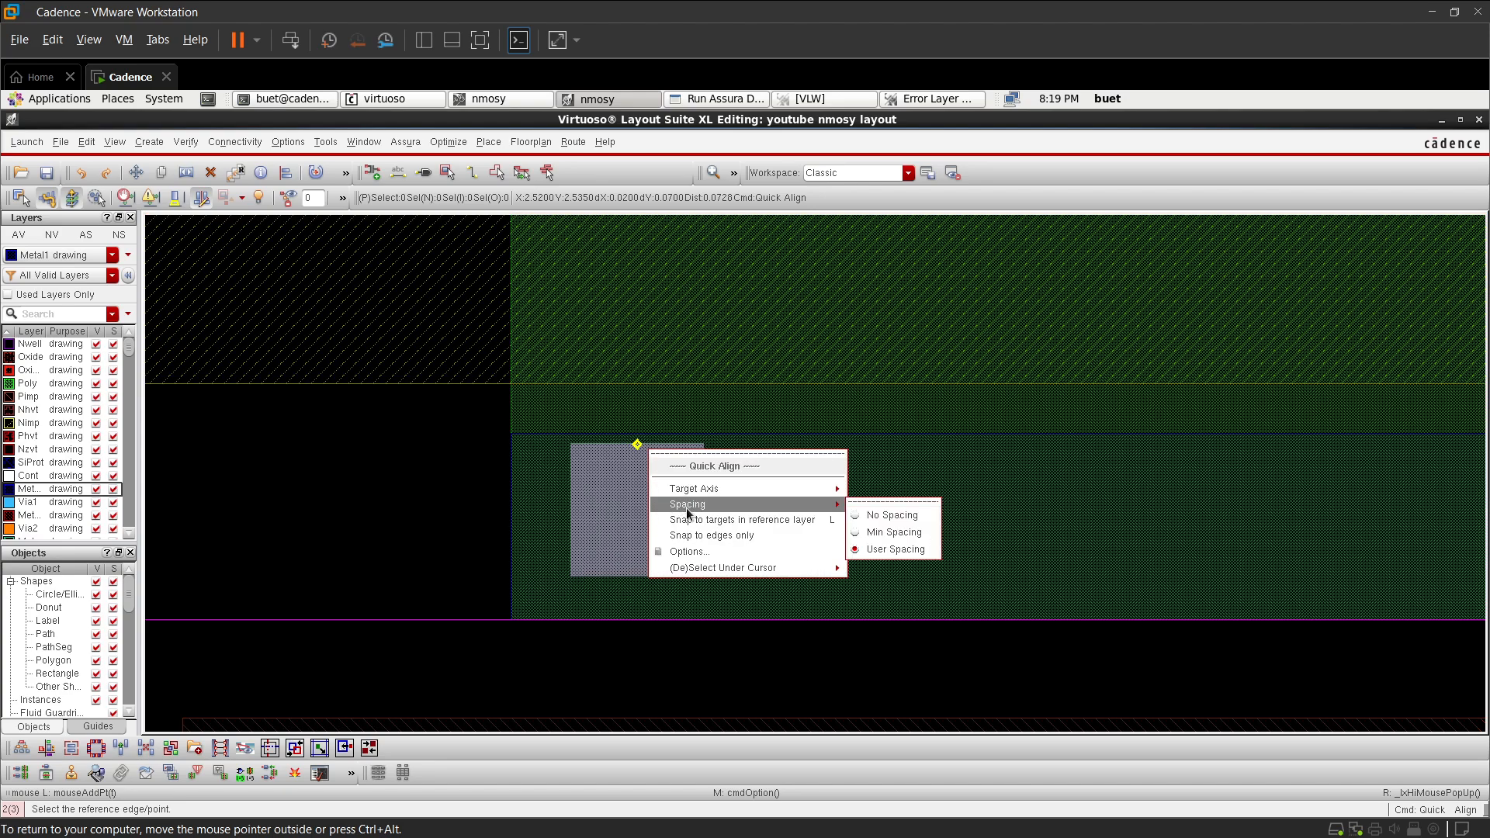
left_click(689, 551)
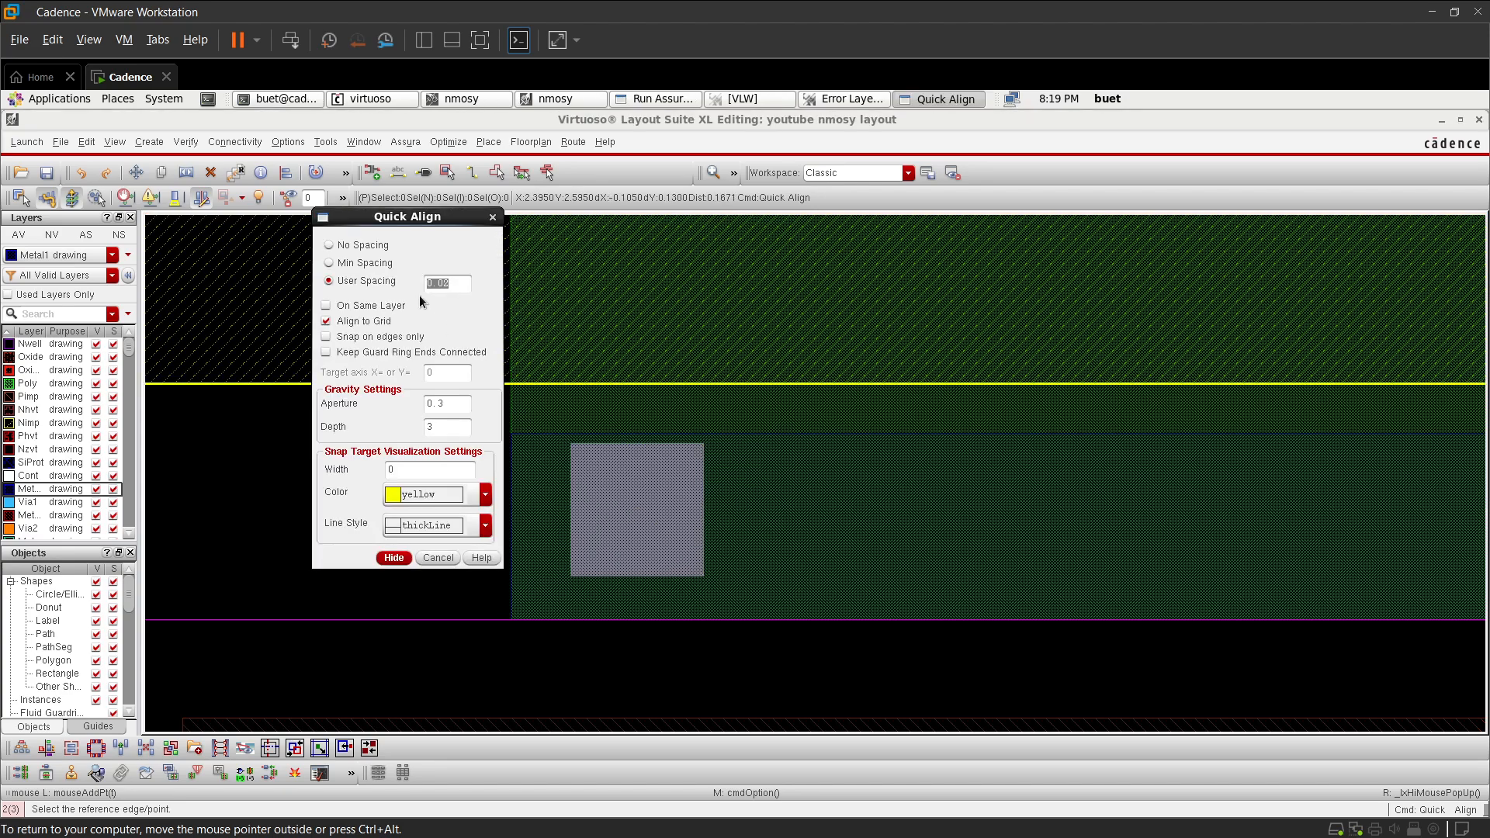
left_click(364, 245)
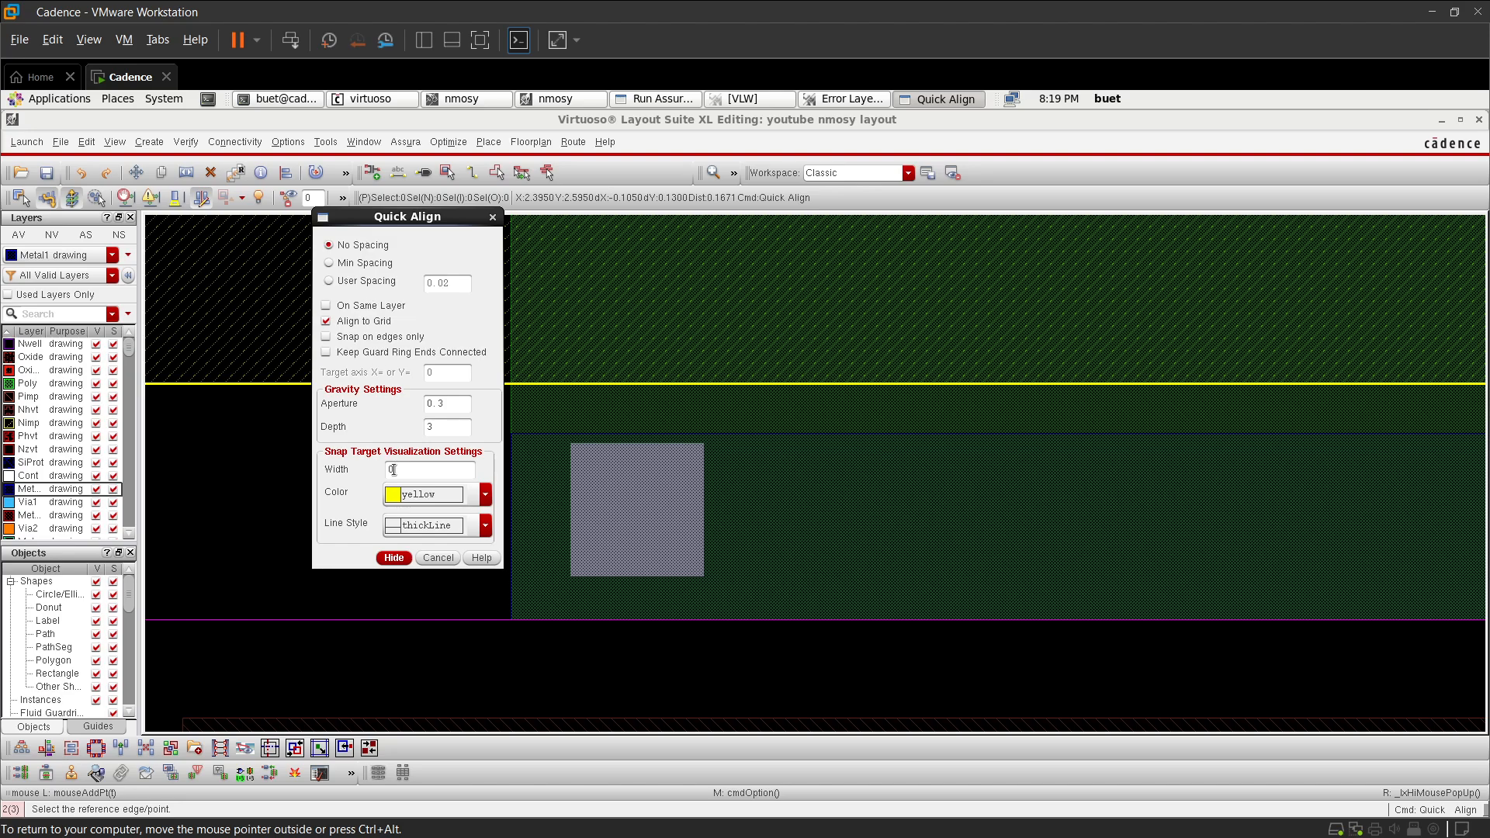
left_click(394, 558)
- Align the top edge of the Metal1 rectangle with the top edge of the gate contact
scroll(656, 437, "up", 1, "ctrl")
scroll(656, 438, "up", 1, "ctrl")
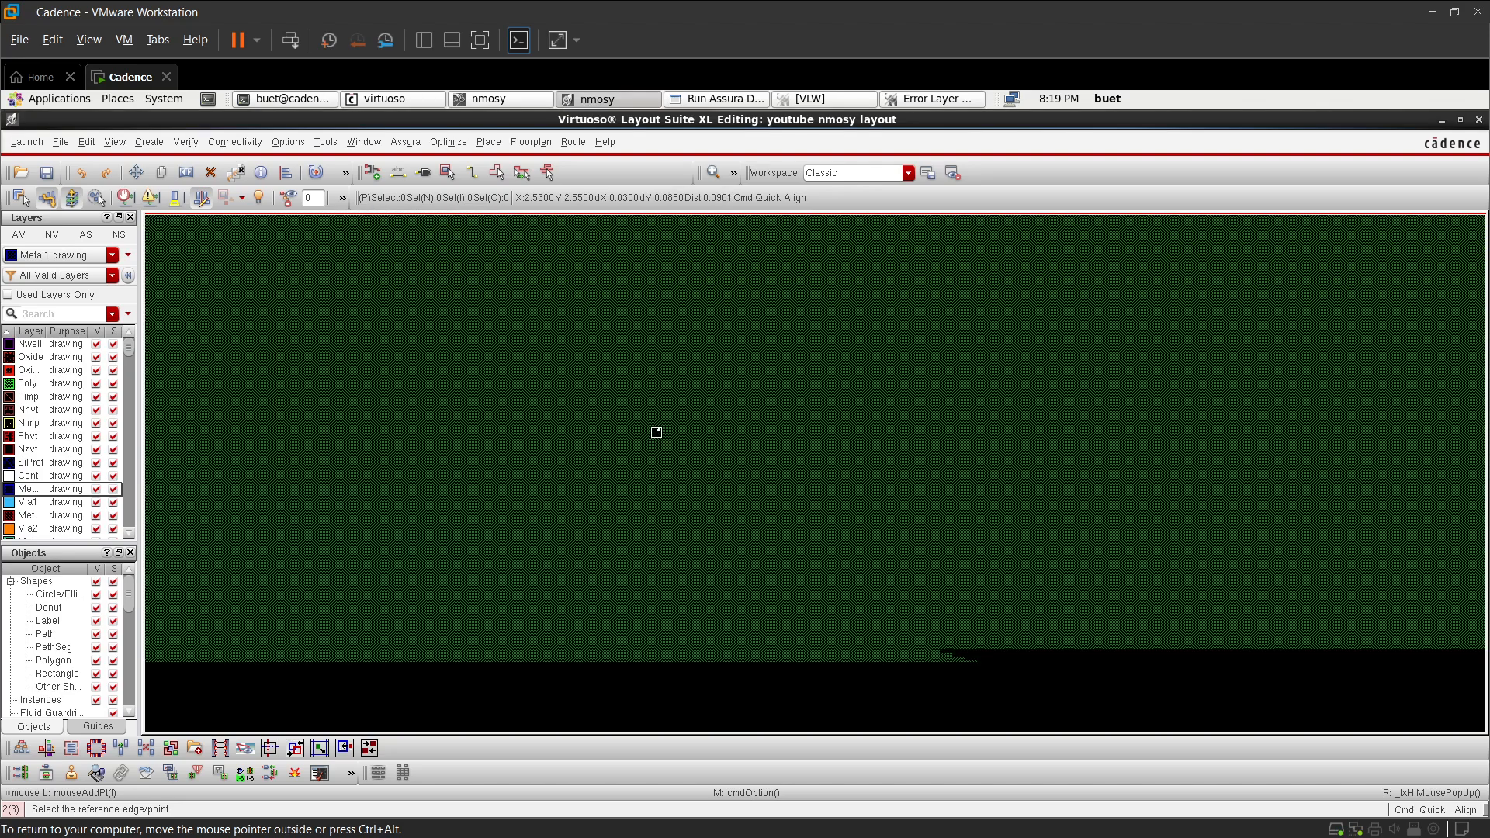
scroll(657, 436, "down", 2, "ctrl")
left_click(655, 435)
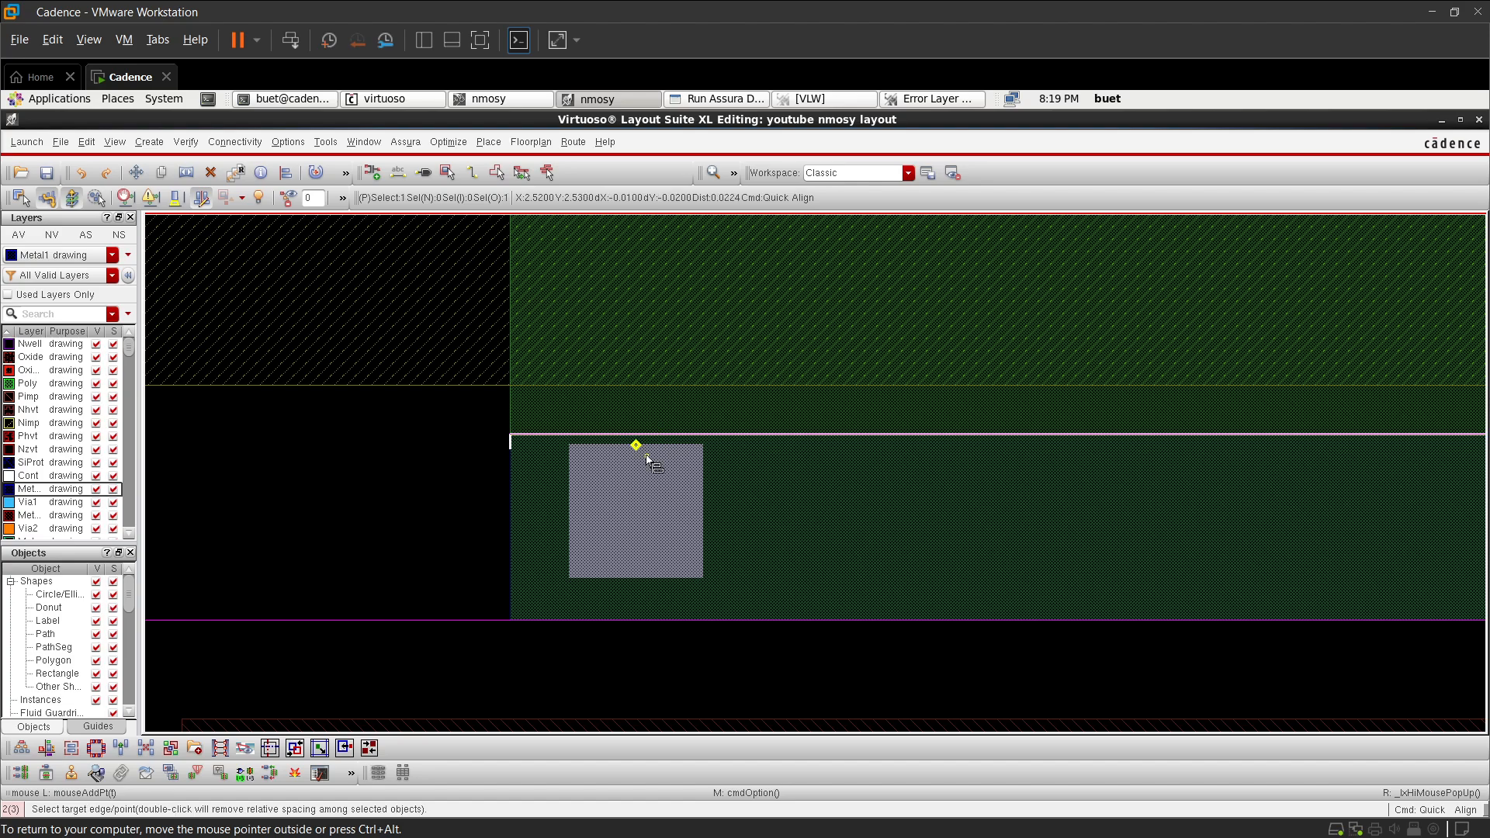
left_click(648, 460)
- Try to align the Metal1 rectangle's bottom edge with the bottom edge of the gate contact
scroll(626, 613, "up", 1, "ctrl")
left_click(626, 613)
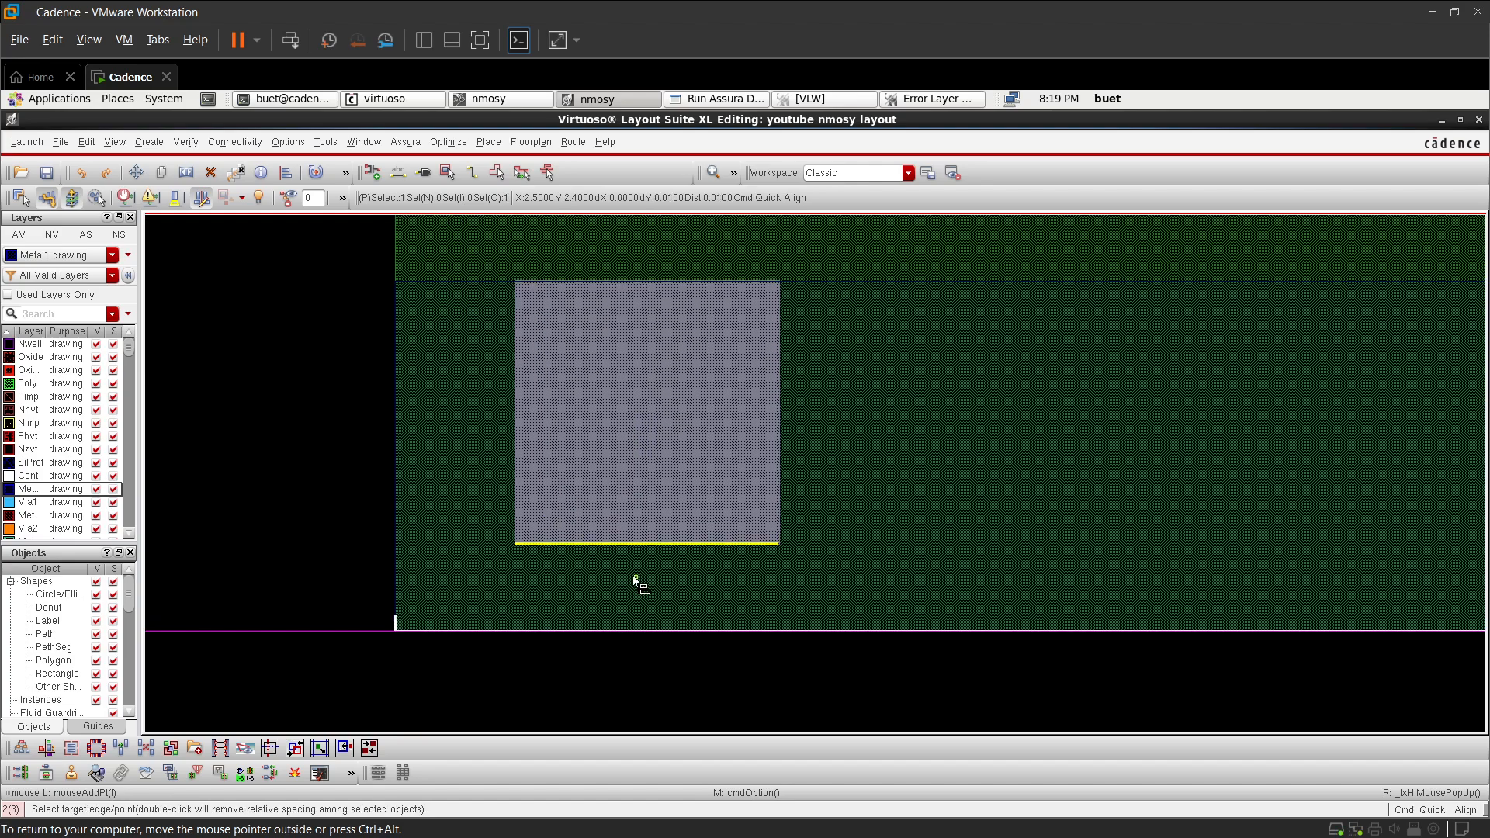
left_click(648, 565)
scroll(644, 565, "down", 1, "ctrl")
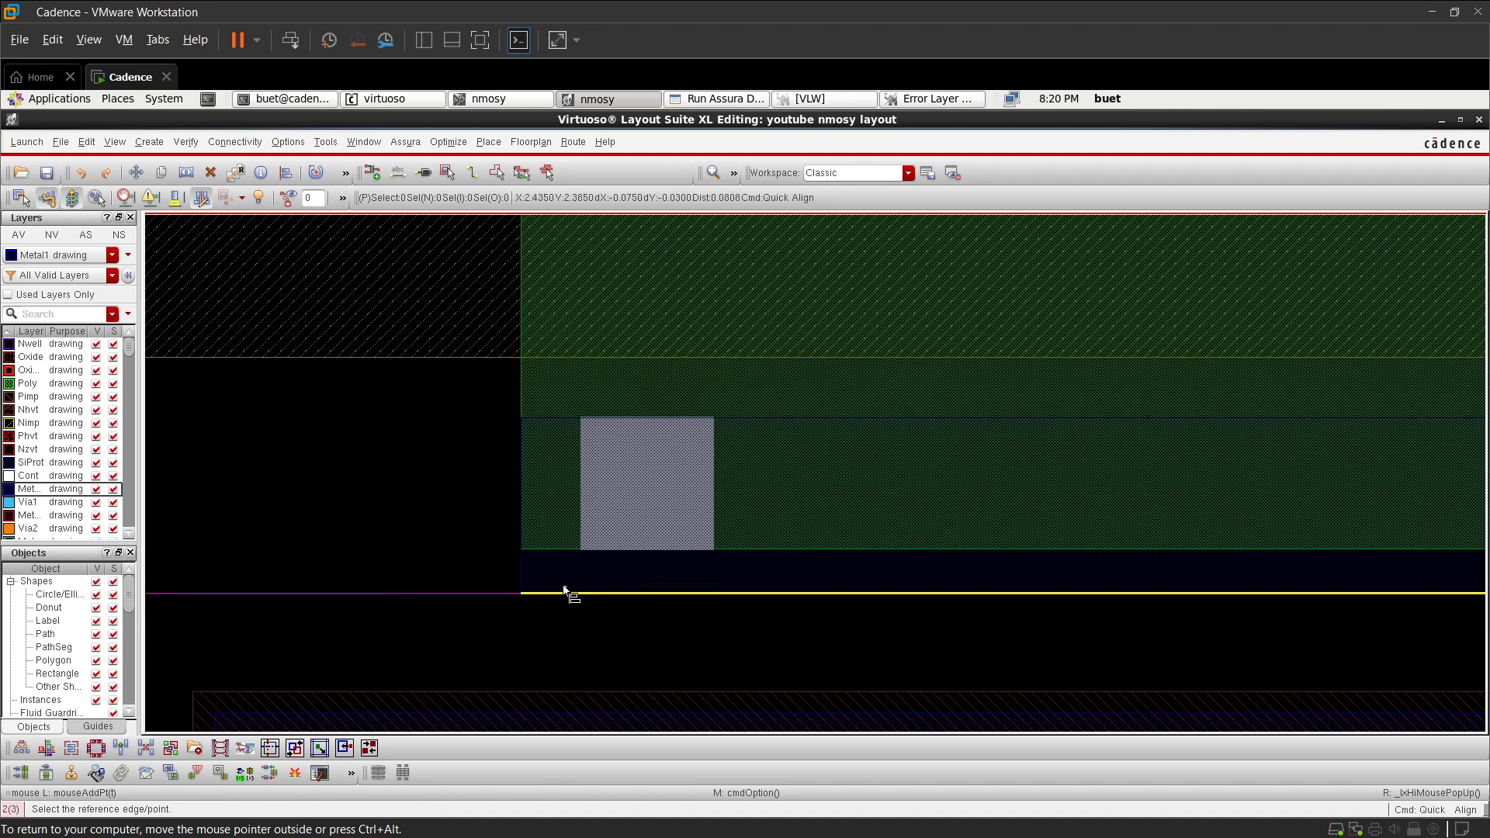
left_click(562, 609)
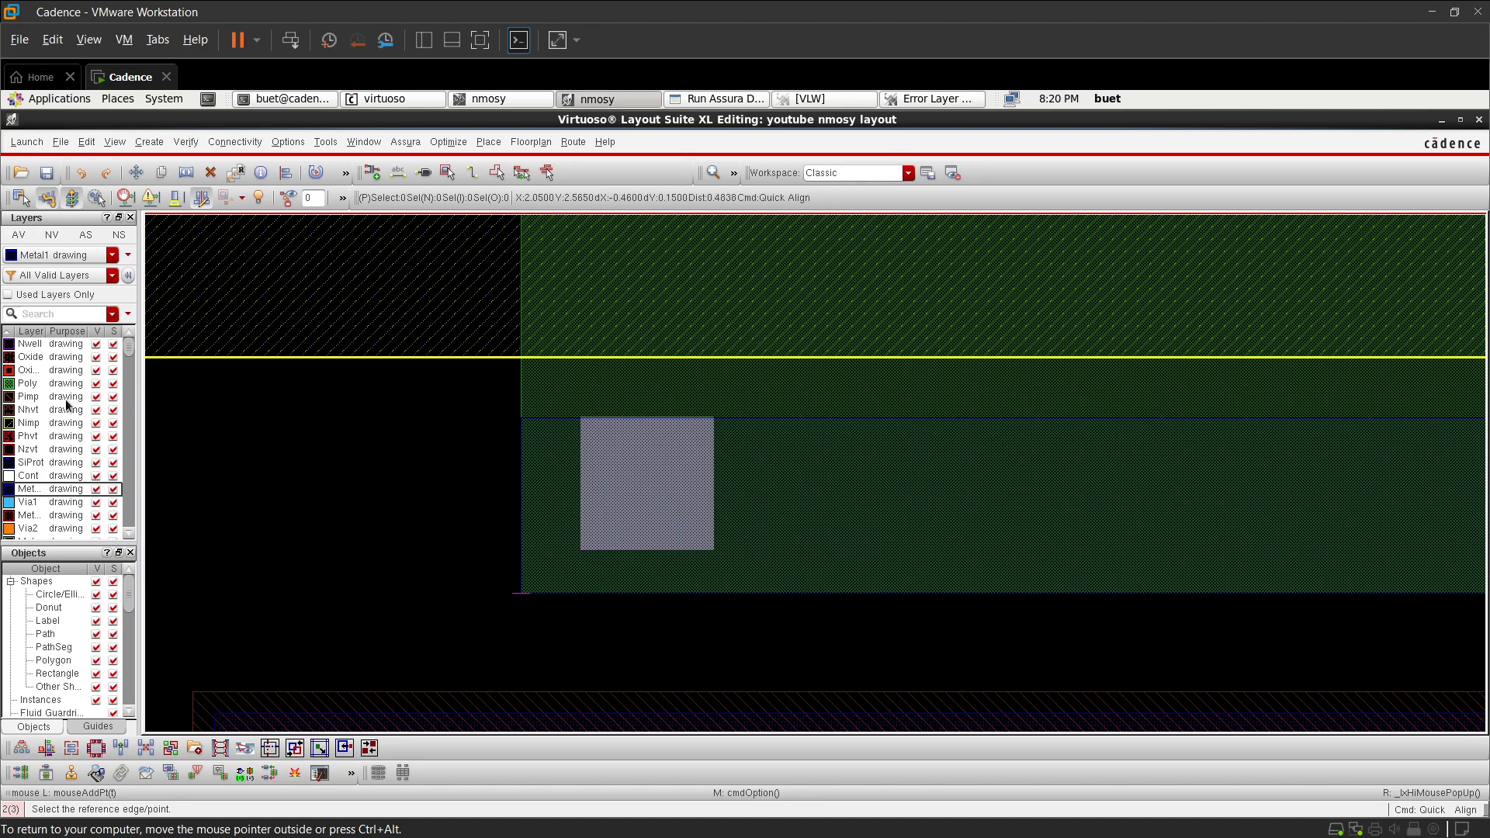
- Make Poly unselectable in a used-layers-only list and align the Metal1 rectangle's bottom edge with the gate contact's bottom edge
left_click(9, 295)
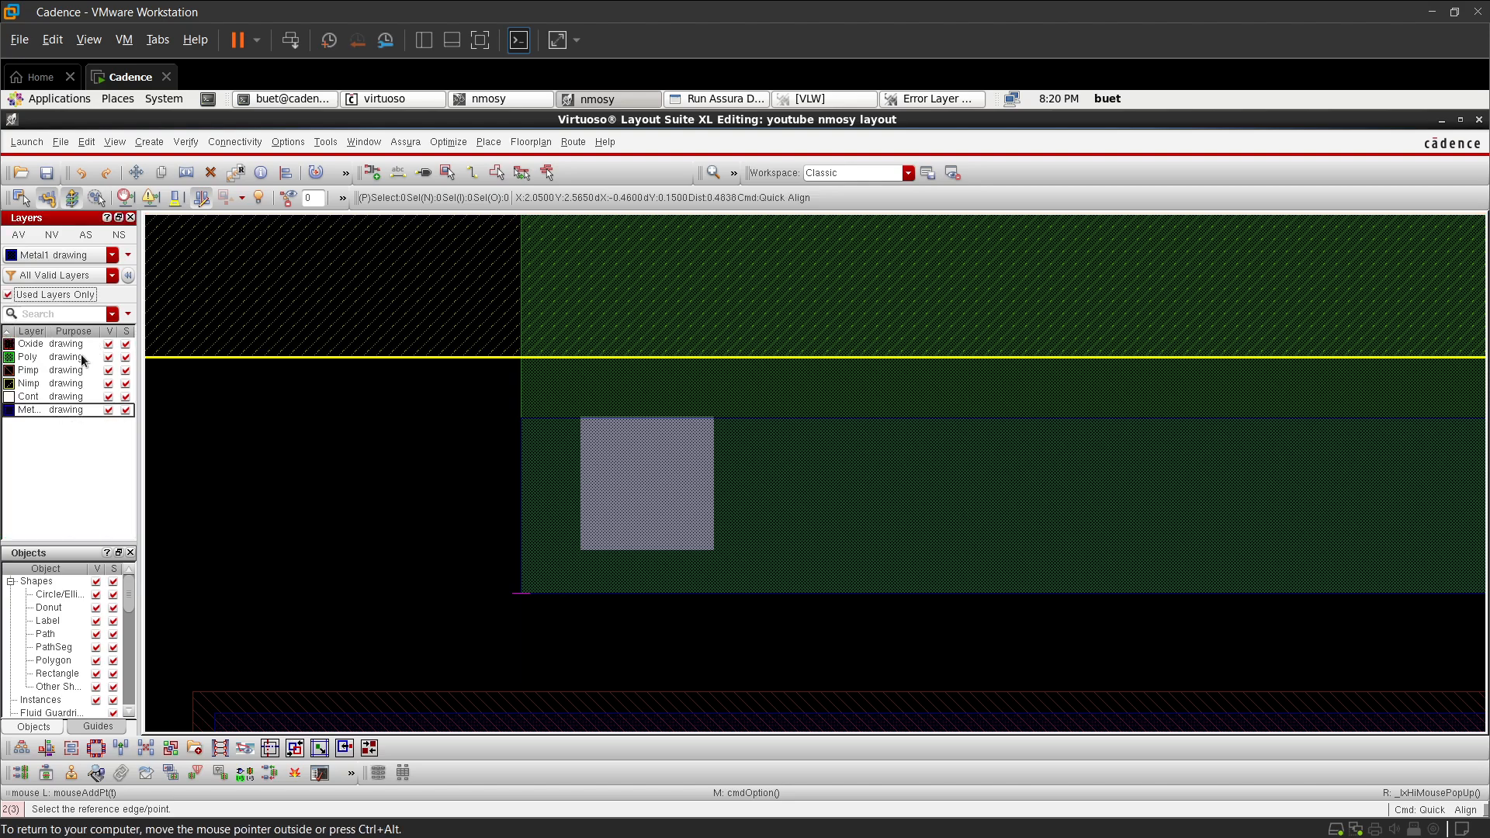
left_click(126, 357)
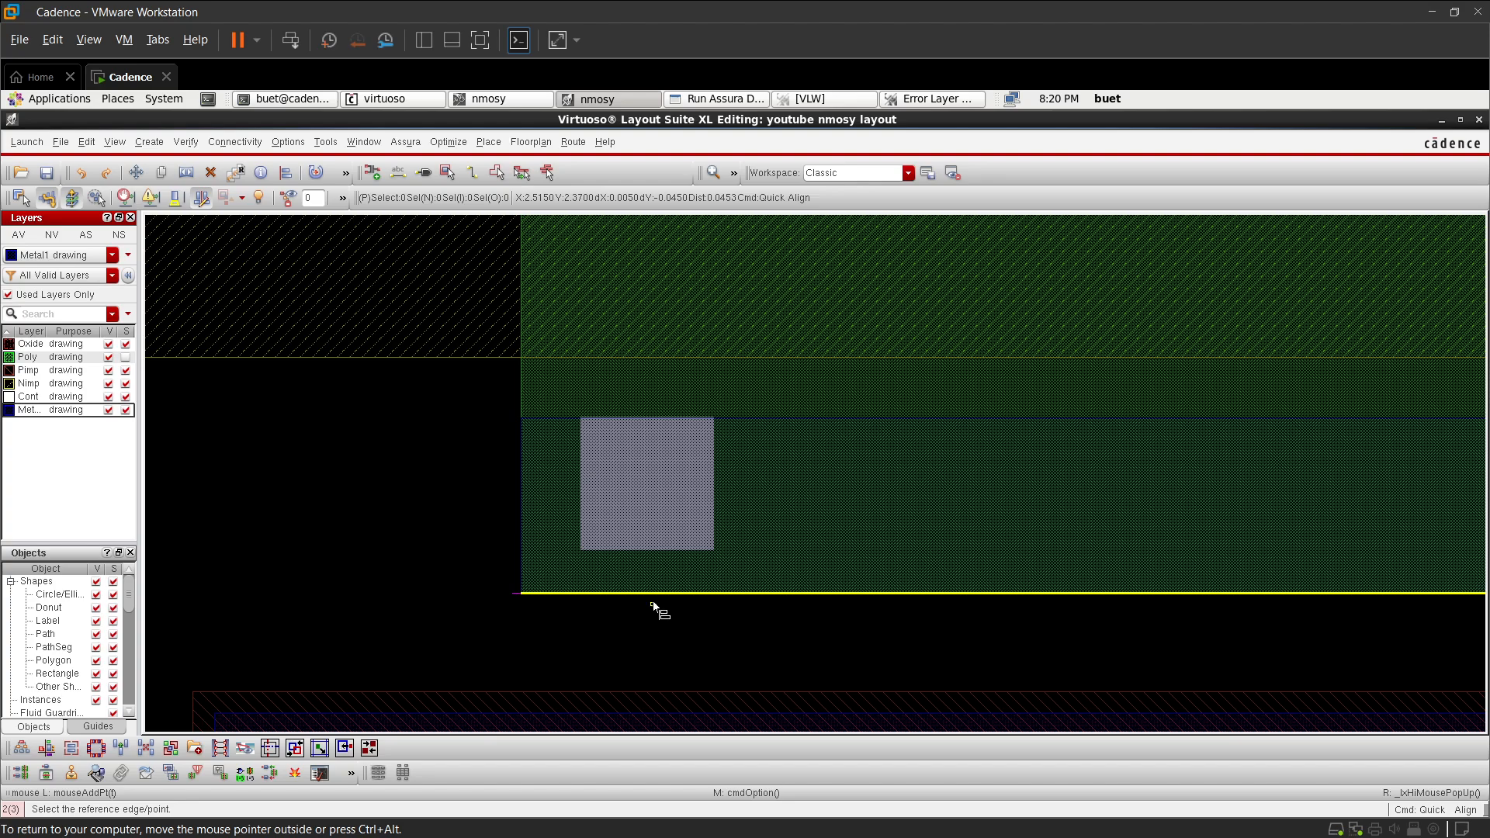
scroll(654, 564, "down", 2, "ctrl")
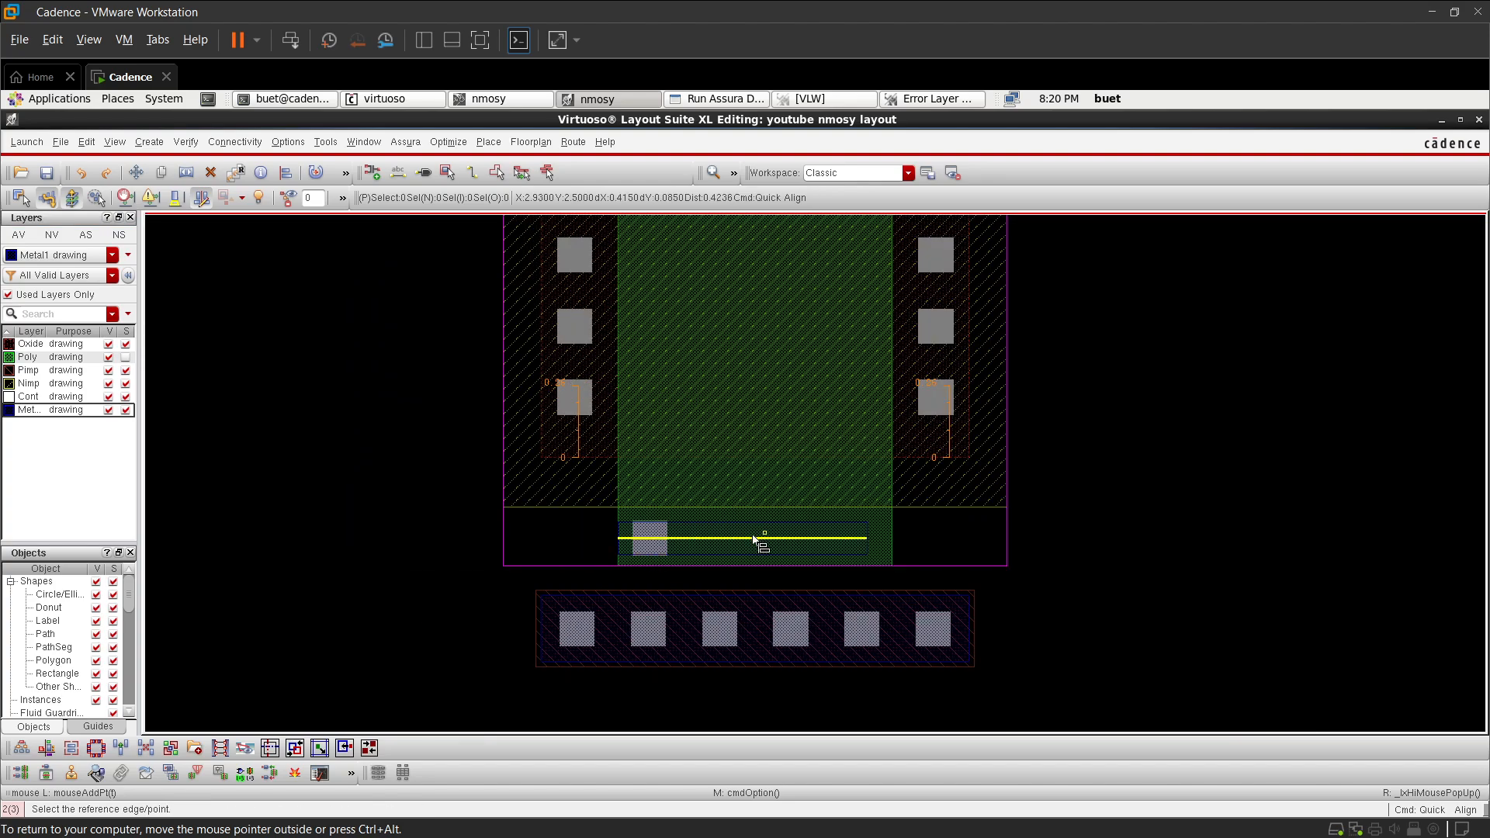
scroll(616, 532, "up", 2, "ctrl")
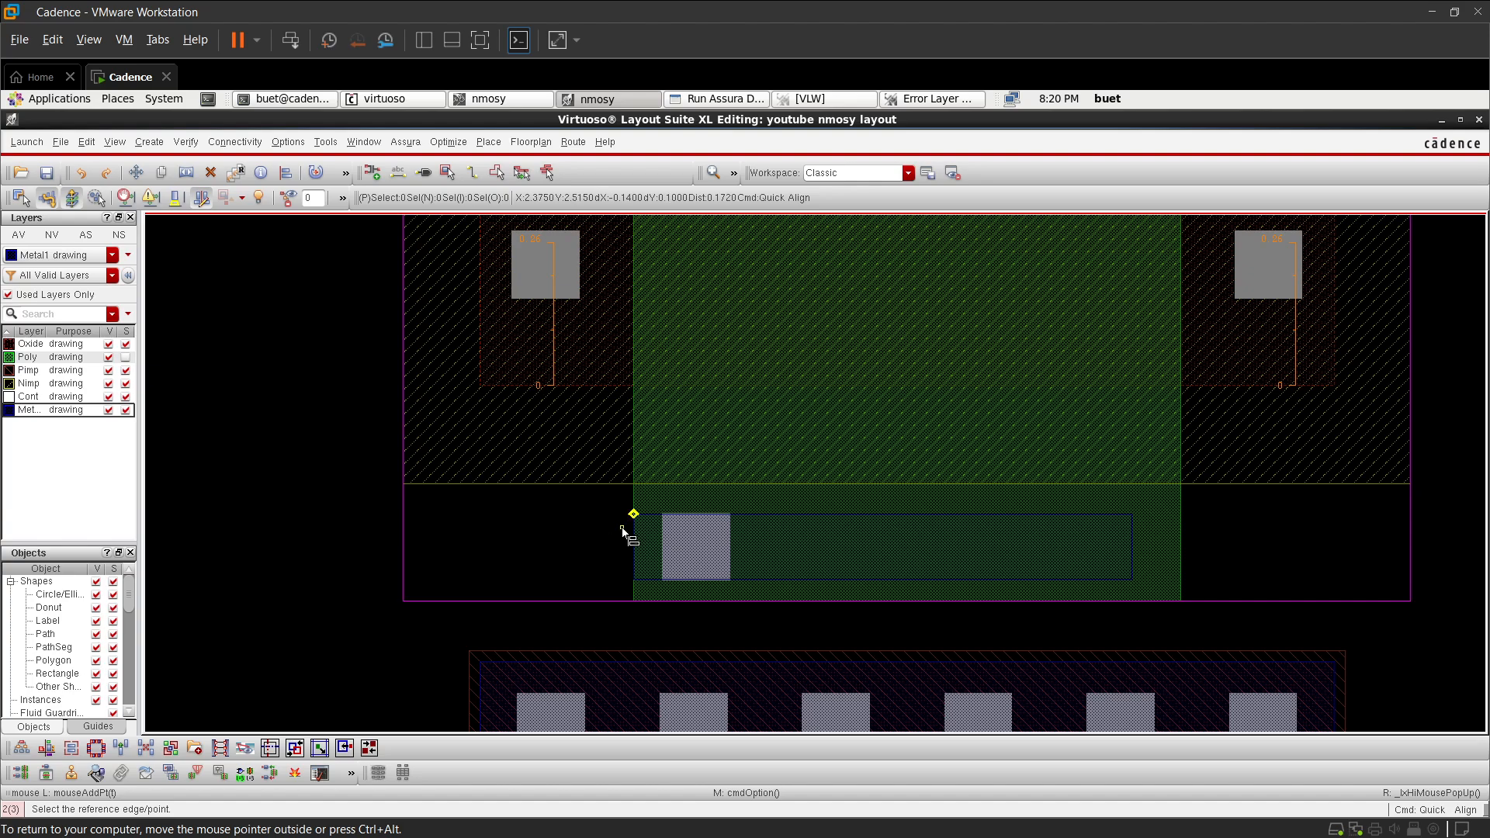
- Set Quick Align to a User Spacing of 0.06
right_click(623, 530)
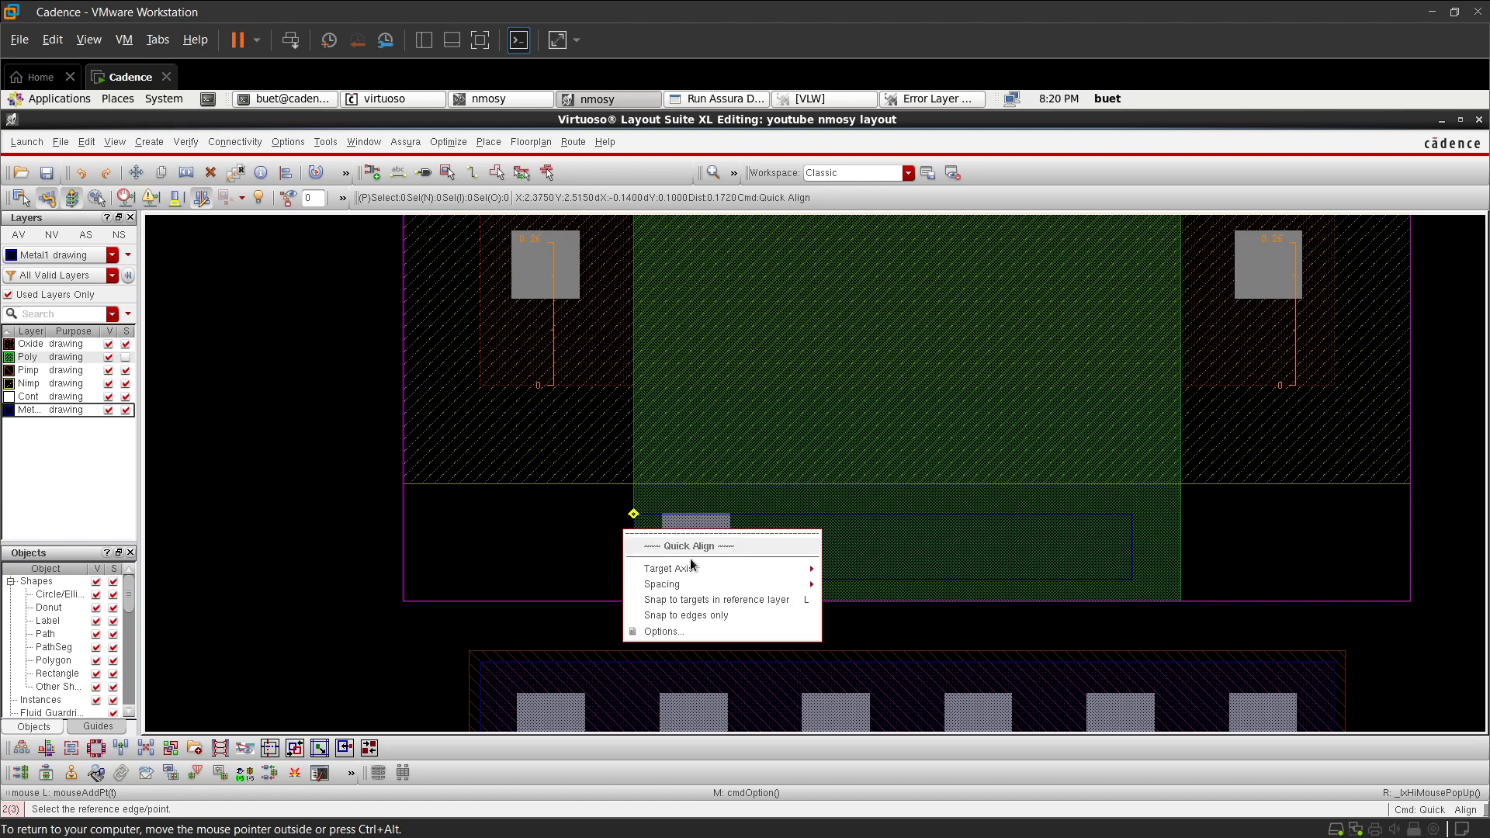
left_click(698, 631)
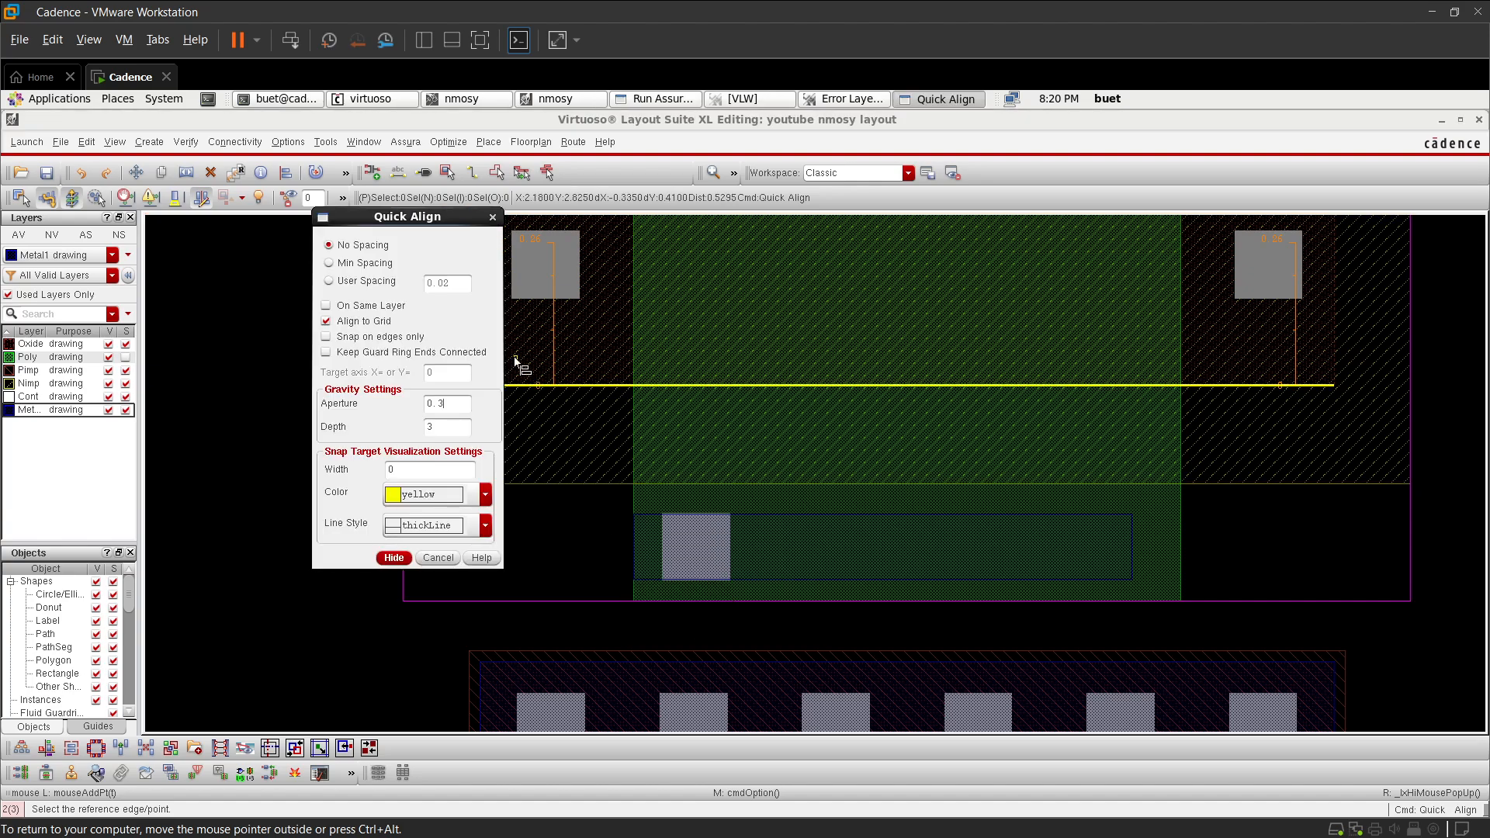
left_click(341, 282)
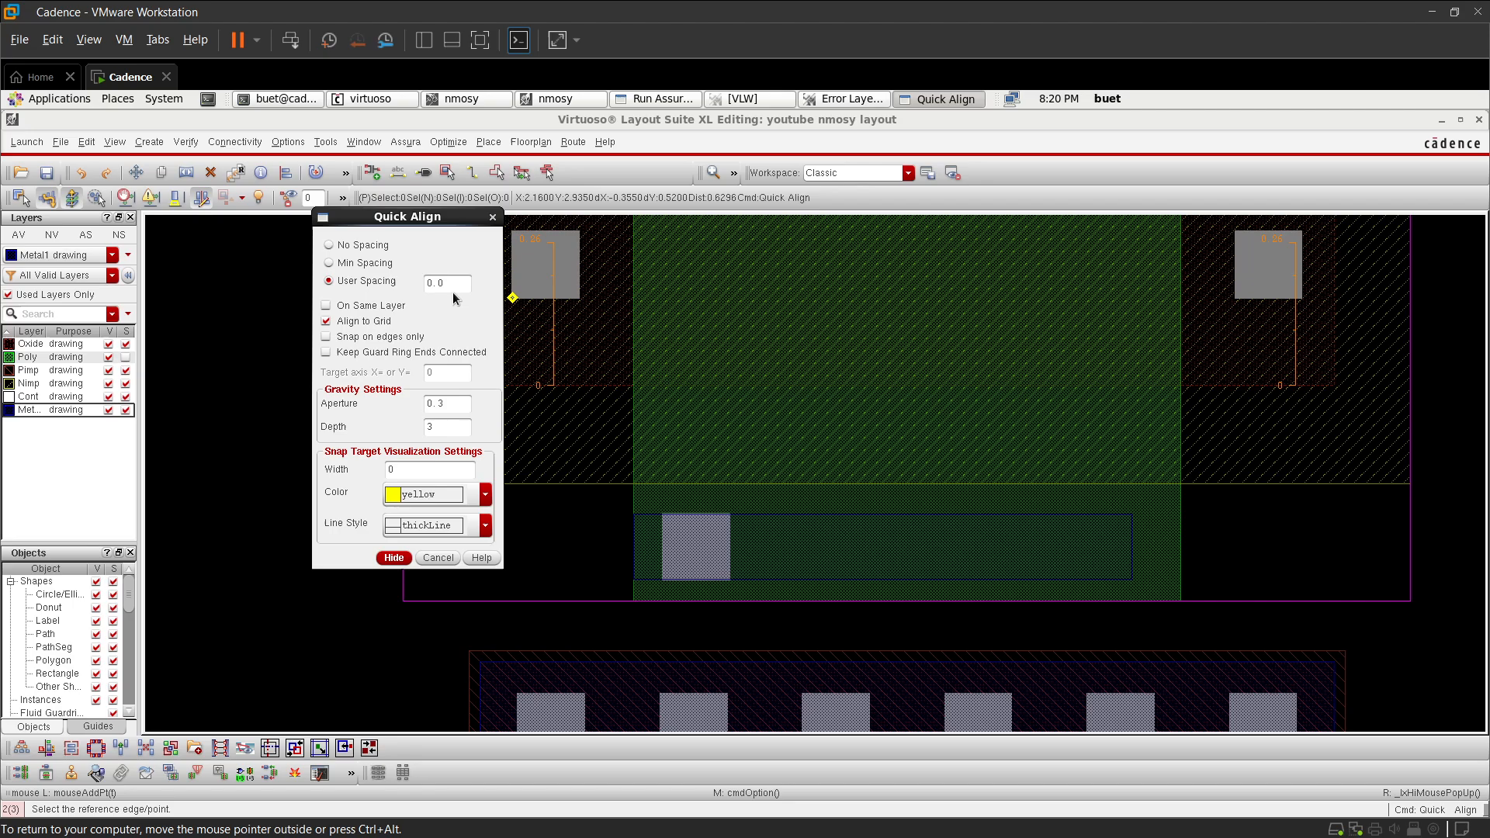
type("6")
left_click(394, 558)
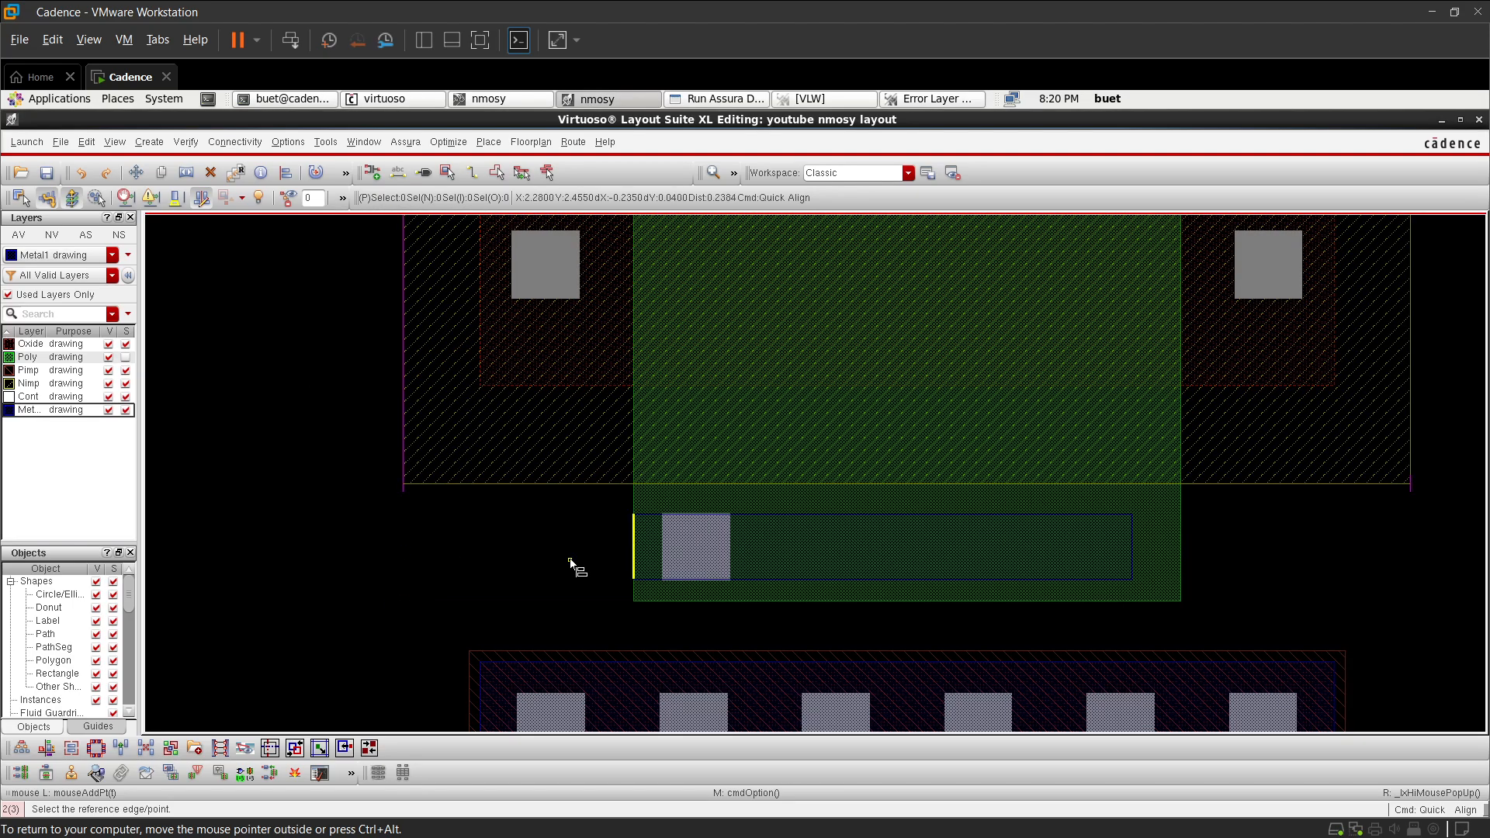
- Align the gate contact's left edge 0.06 inside the left edge of the Metal1 rectangle
scroll(675, 558, "up", 2, "ctrl")
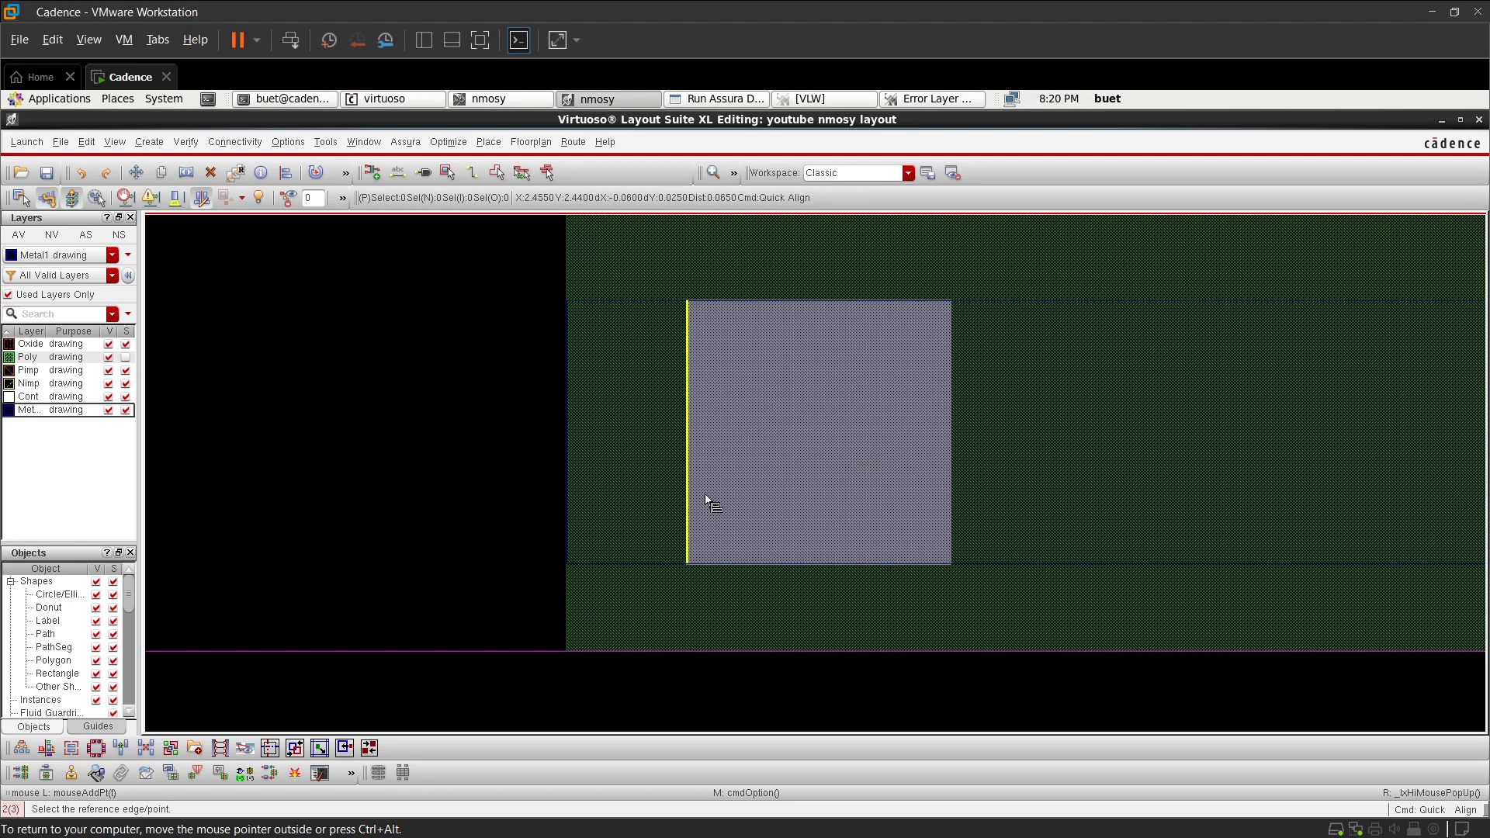
left_click(677, 292)
left_click(1007, 595)
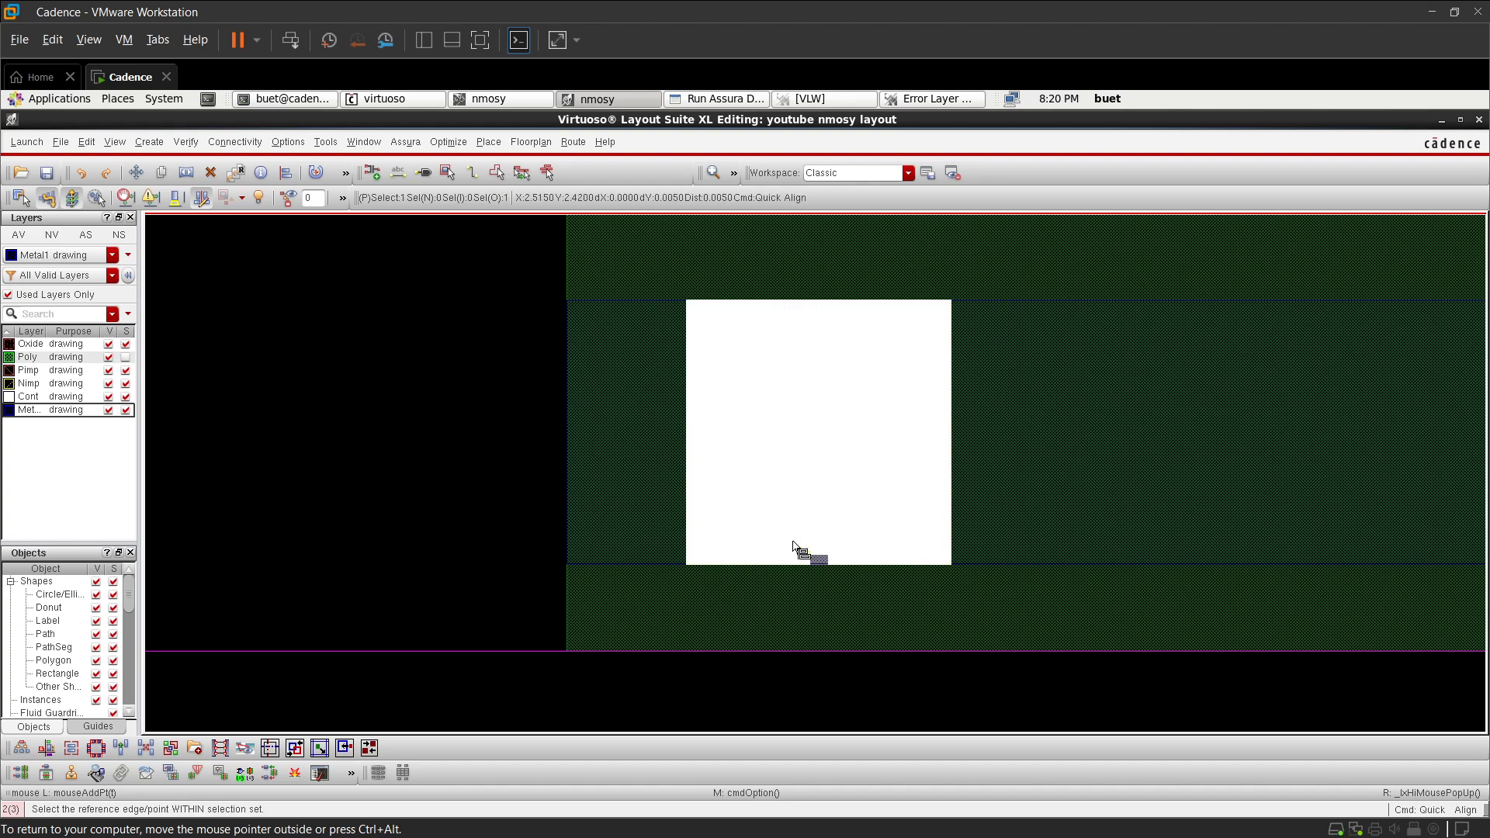
left_click(672, 475)
left_click(598, 445)
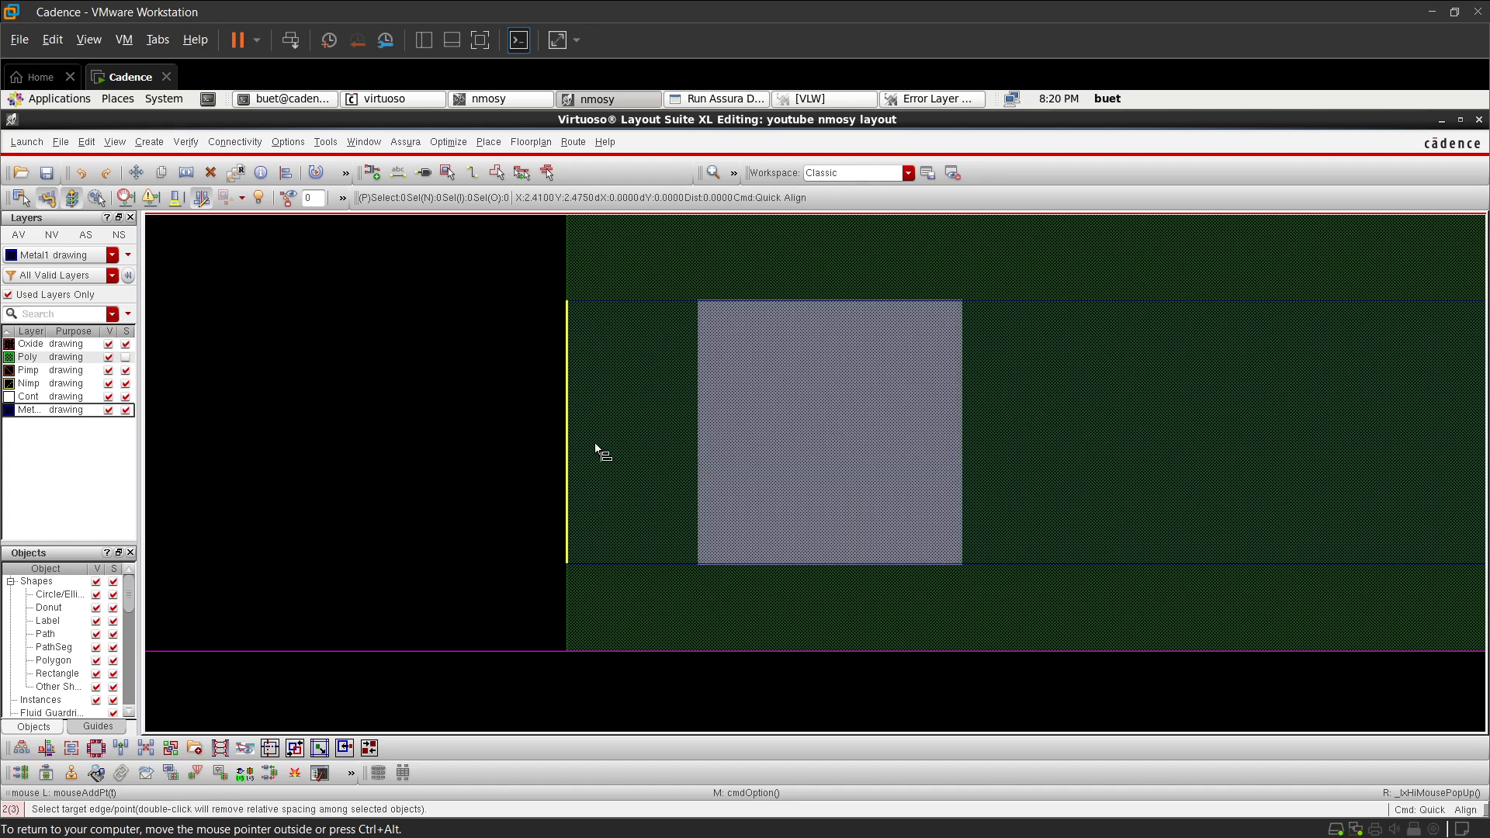
key("Escape")
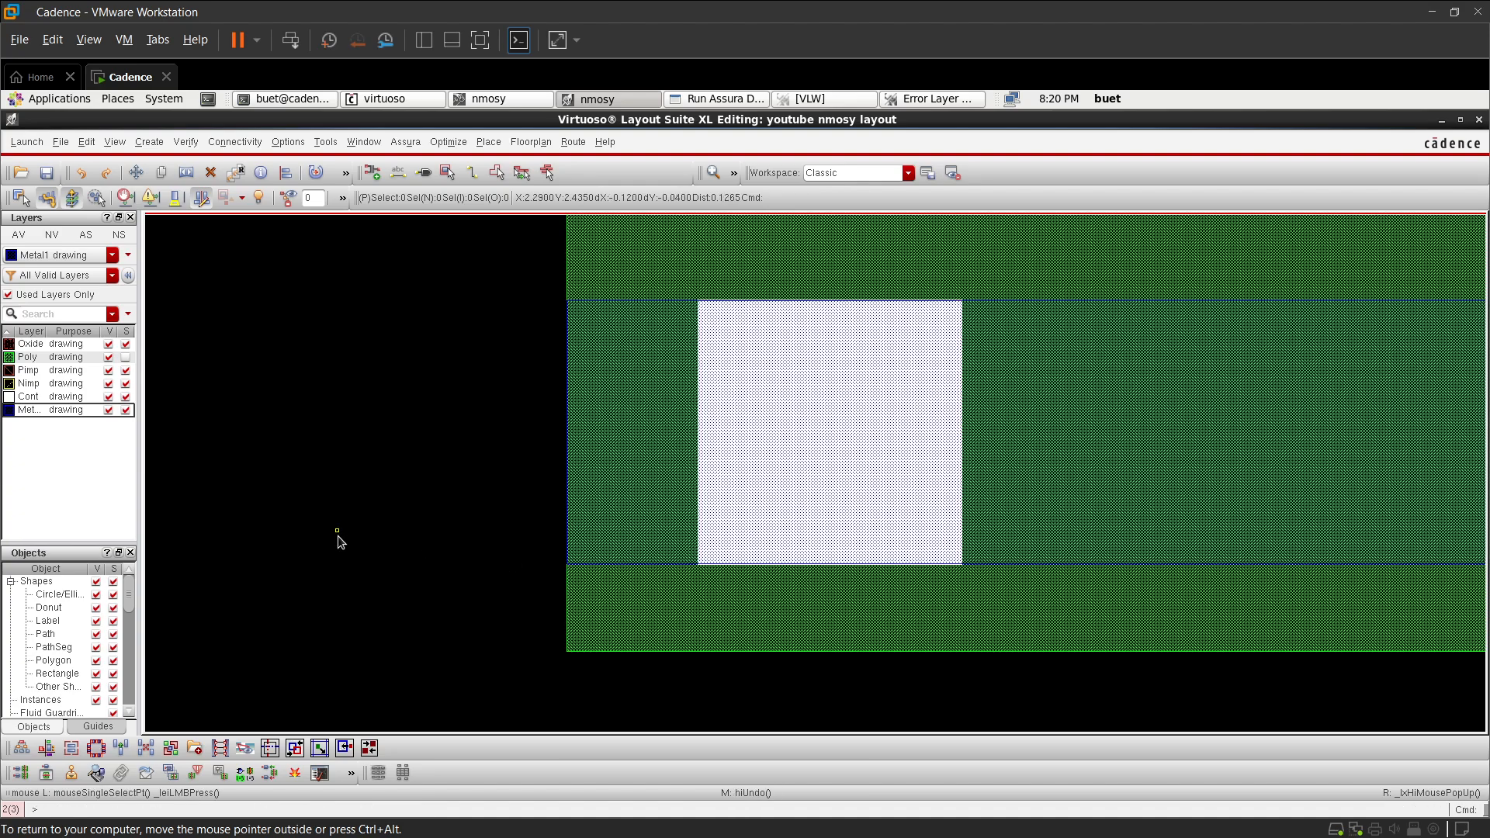
- Copy the gate contact into an array of 1 row and 3 columns with 0.14 horizontal and 0 vertical spacing
scroll(333, 535, "down", 2, "ctrl")
left_click(497, 514)
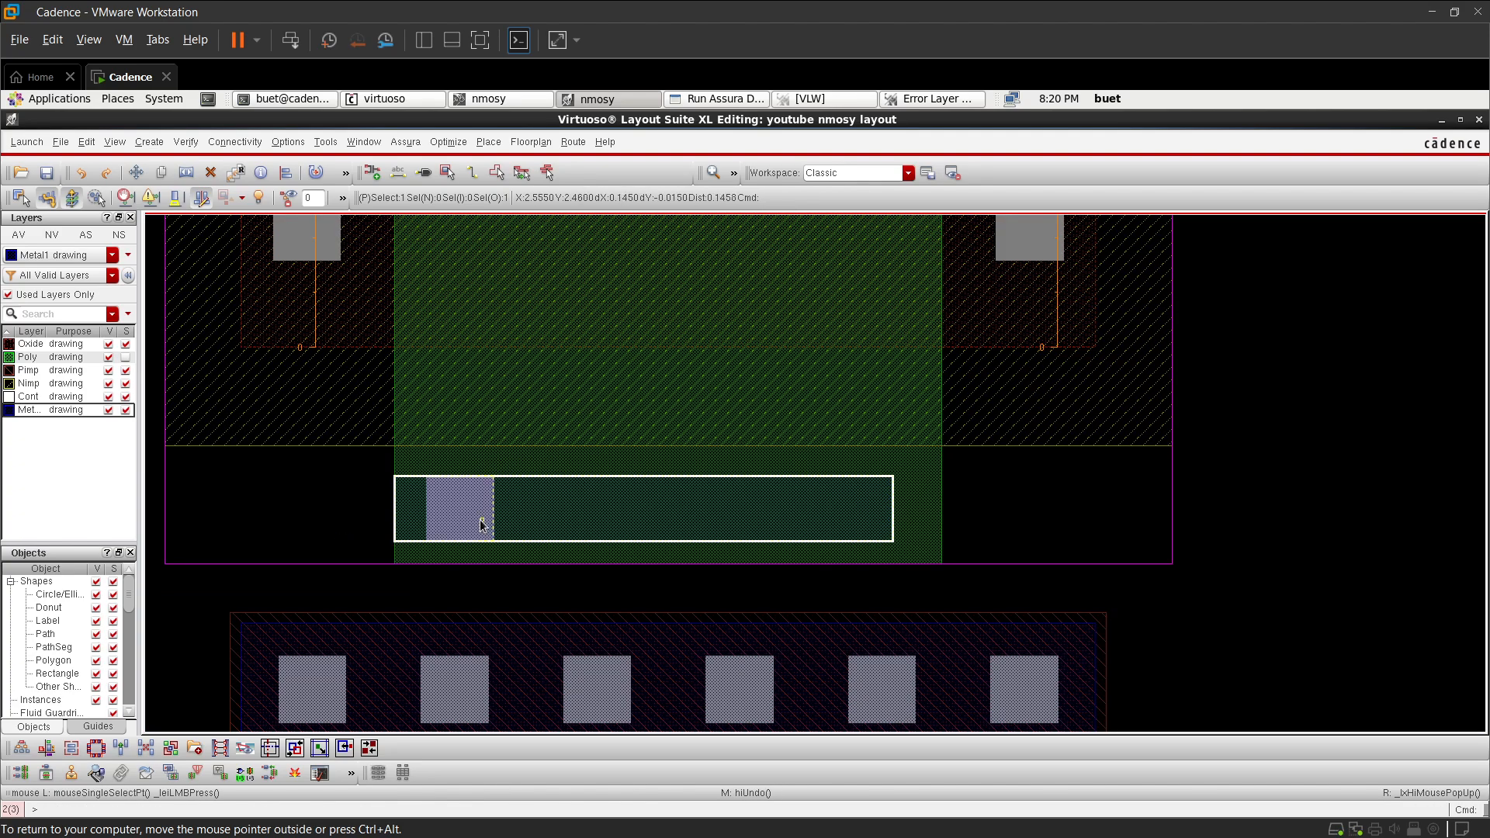
left_click(479, 522)
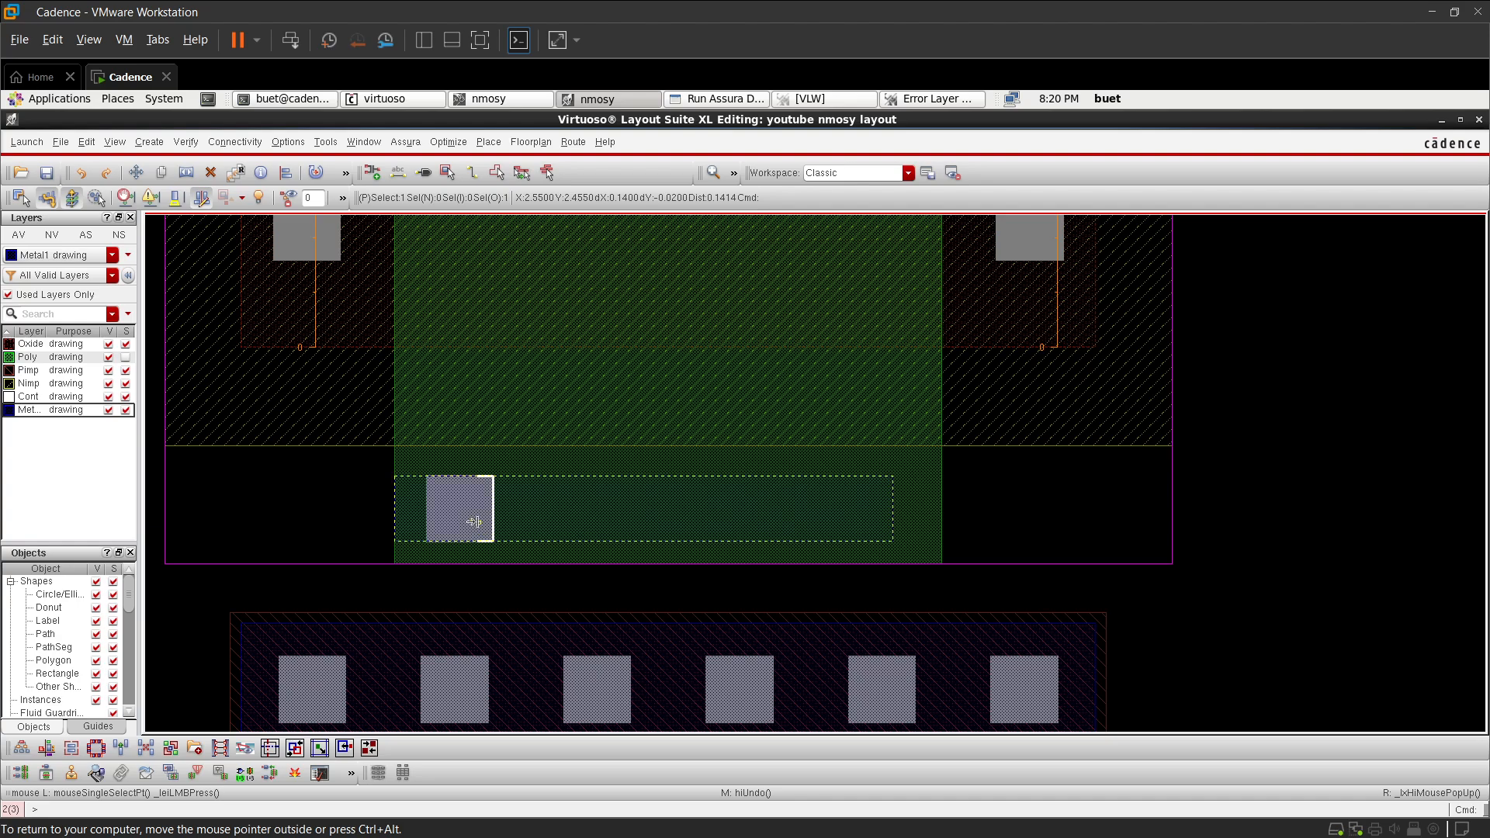
left_click(168, 541)
left_click(452, 515)
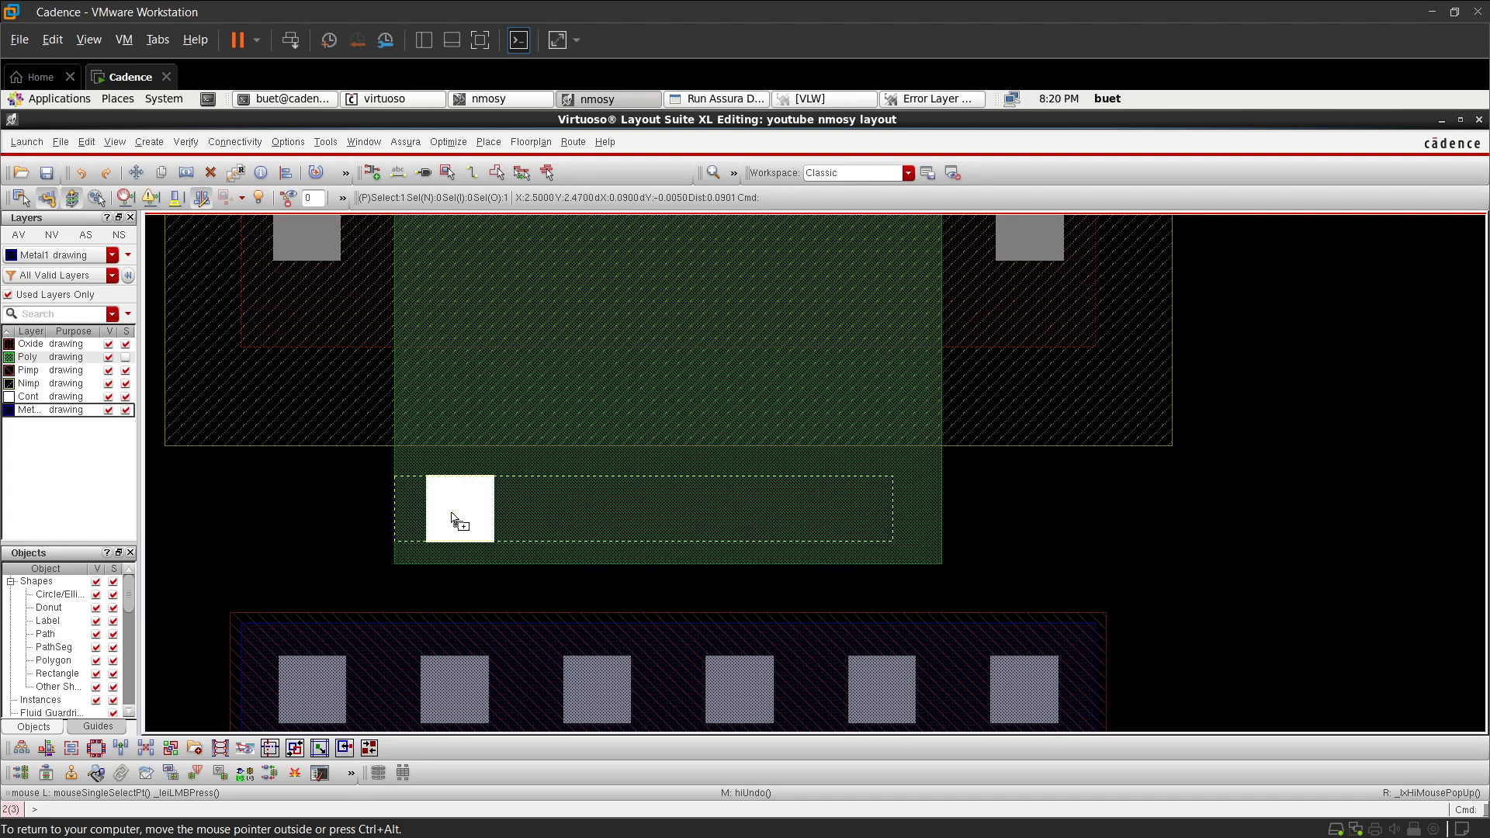
key("c")
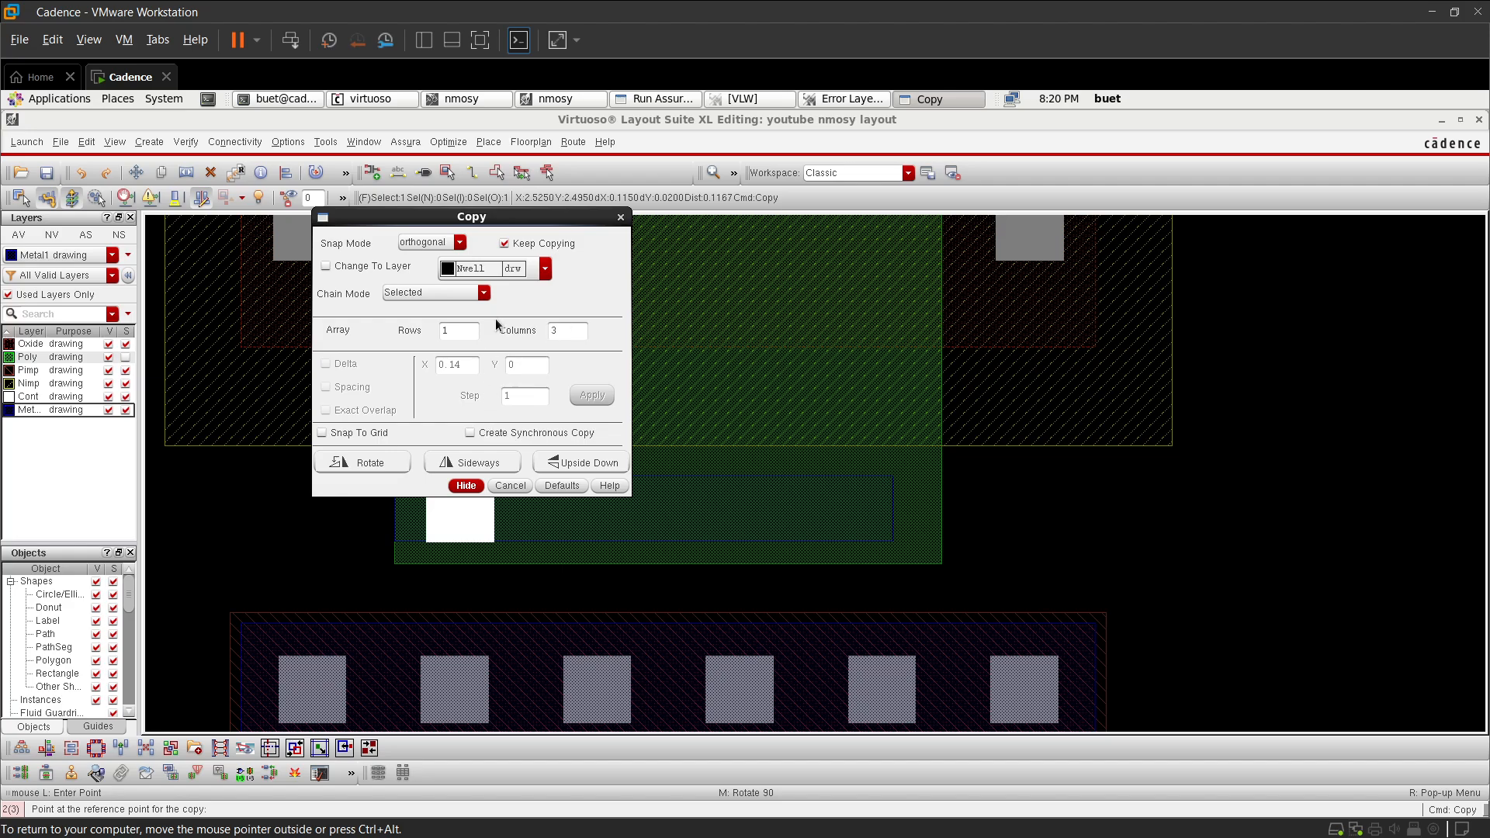
key("Tab")
left_click(339, 388)
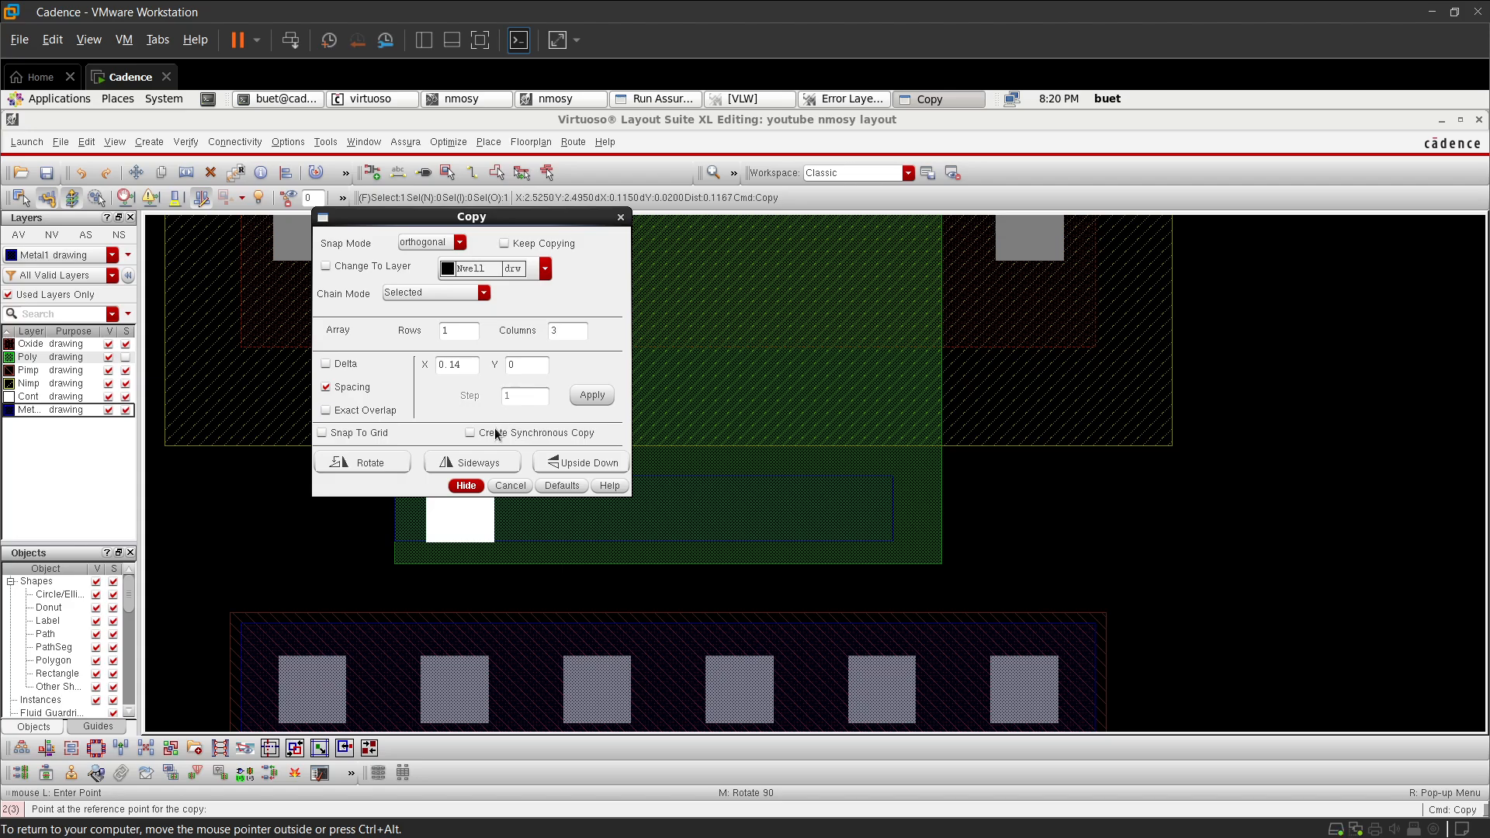
left_click(592, 395)
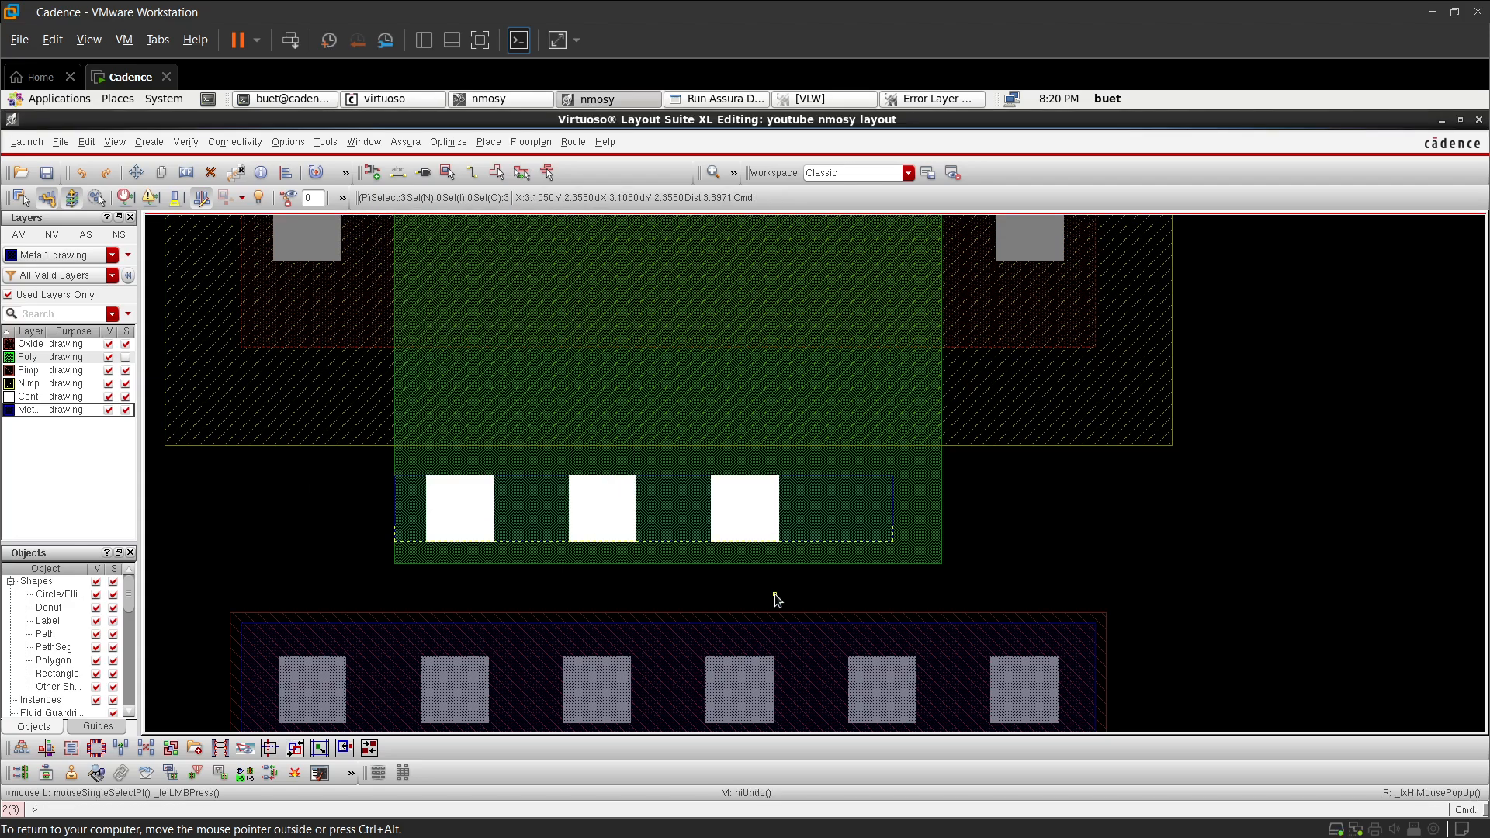
scroll(870, 511, "up", 1, "ctrl")
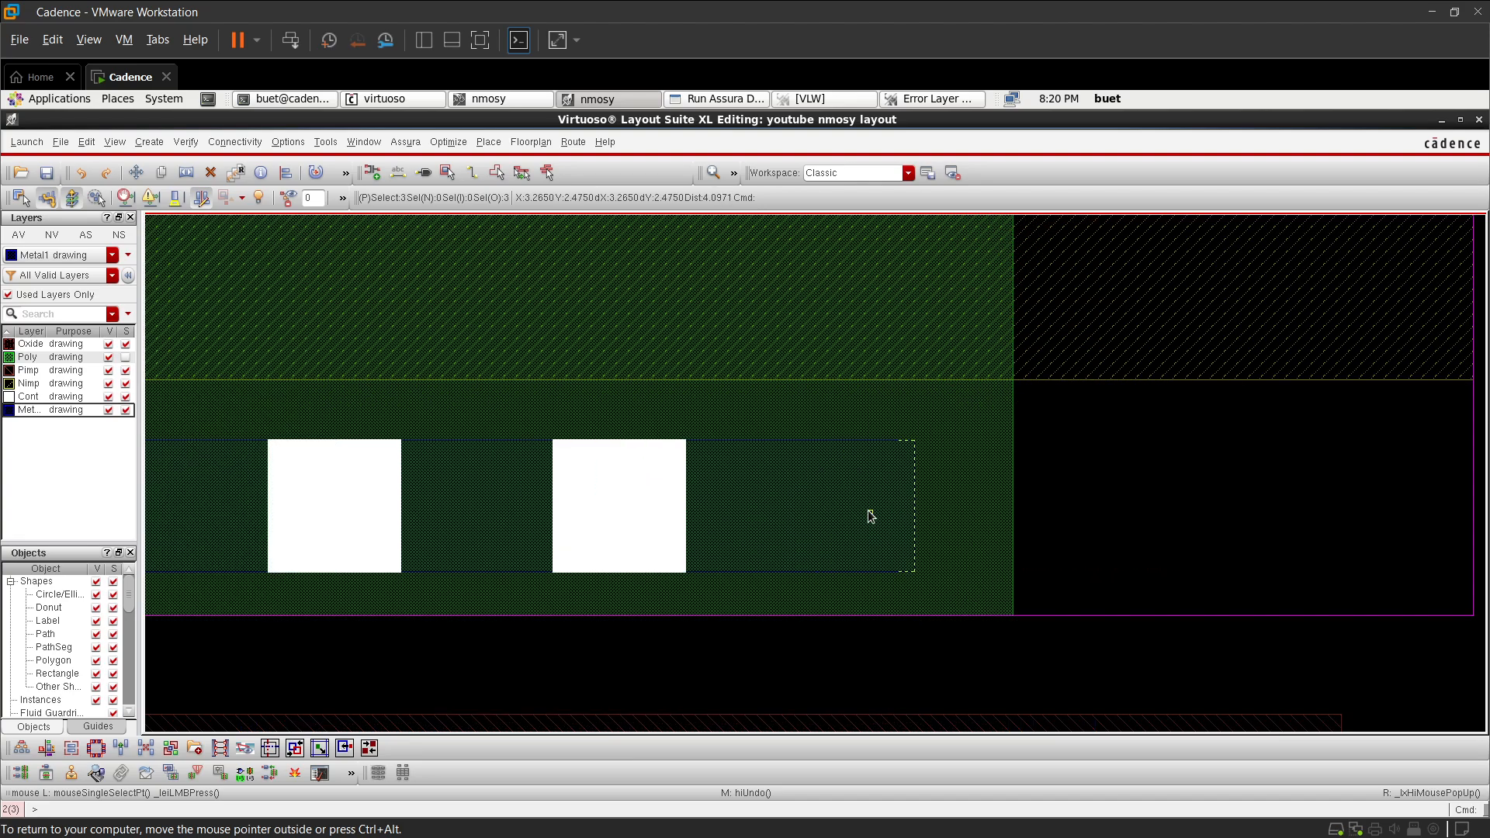
key("a")
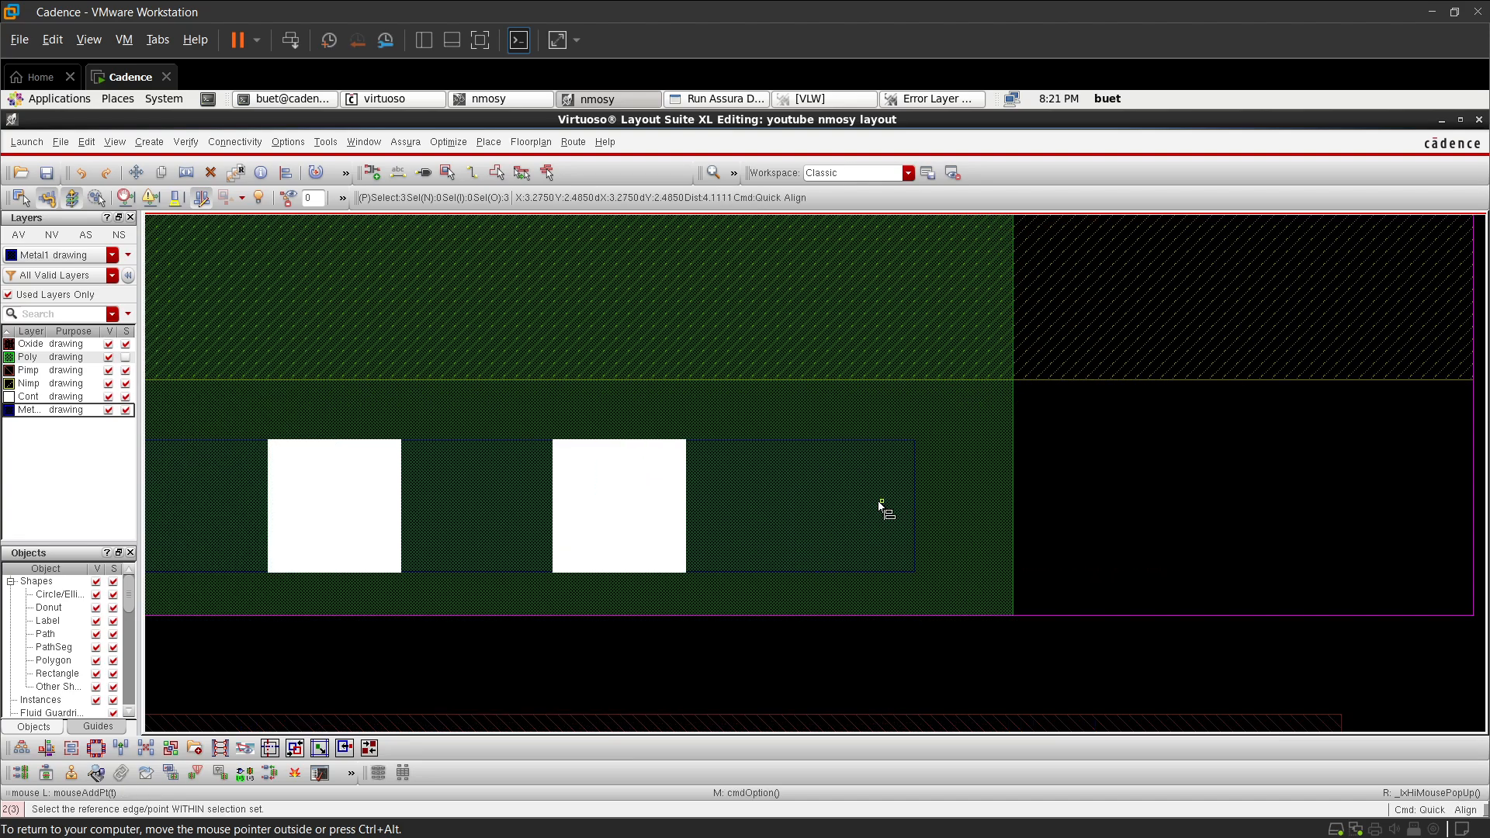
right_click(882, 505)
left_click(920, 605)
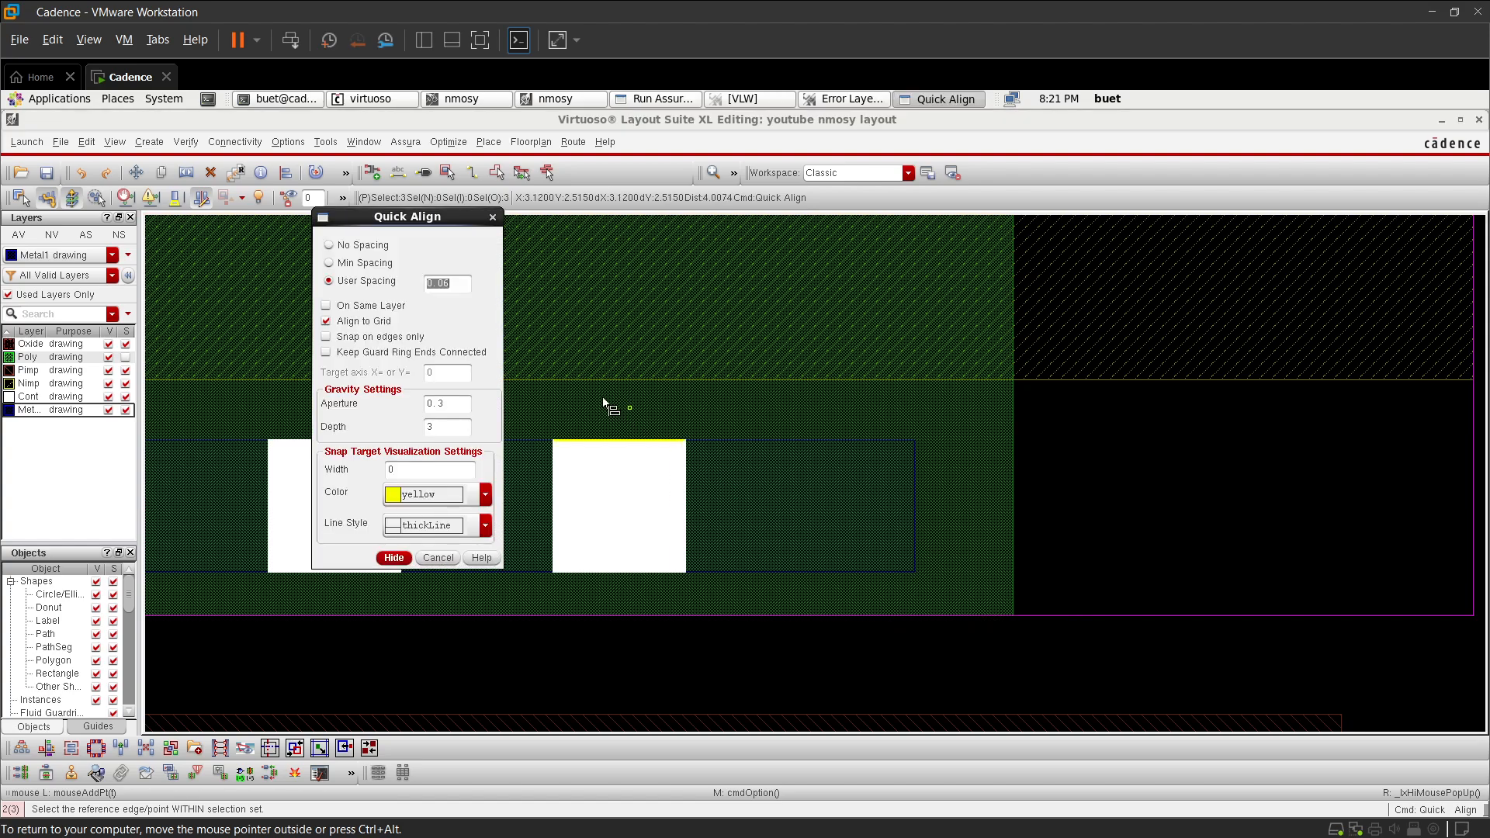
left_click(394, 559)
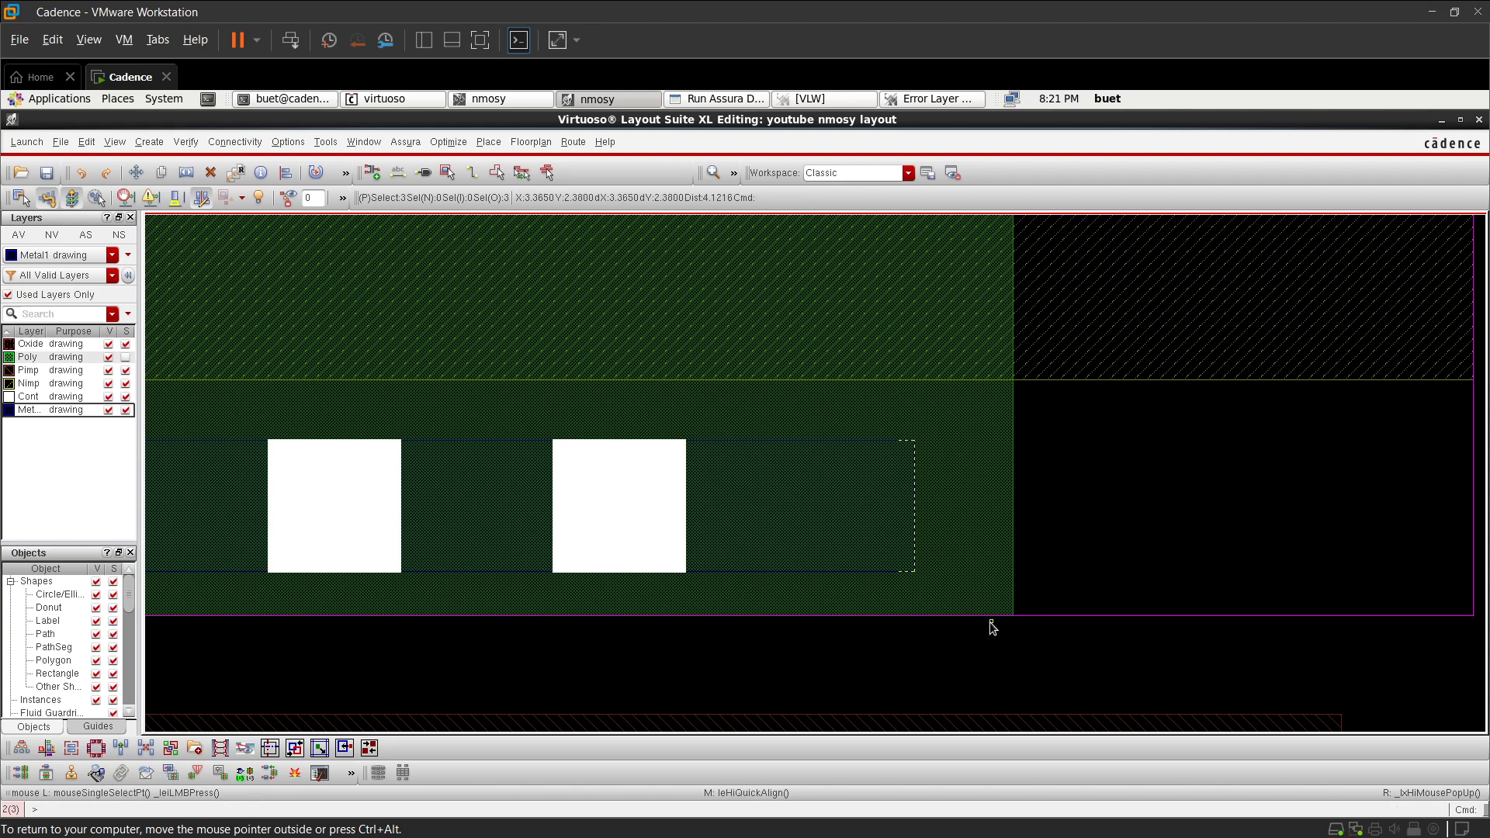
key("Escape")
- Quick Align the Metal1 rectangle's right edge 0.06 beyond the right edge of the third gate contact
key("a")
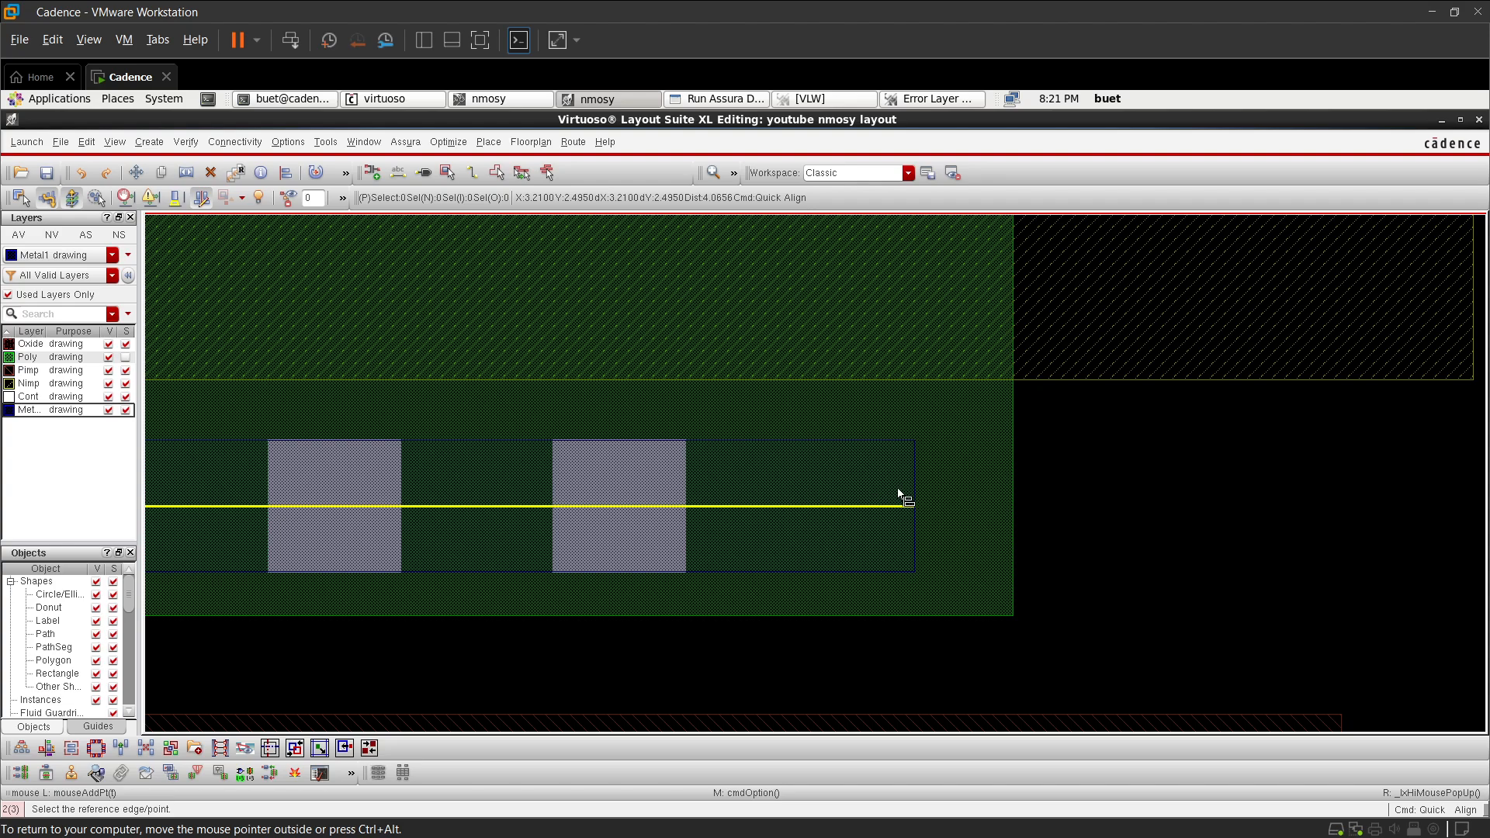
left_click(914, 496)
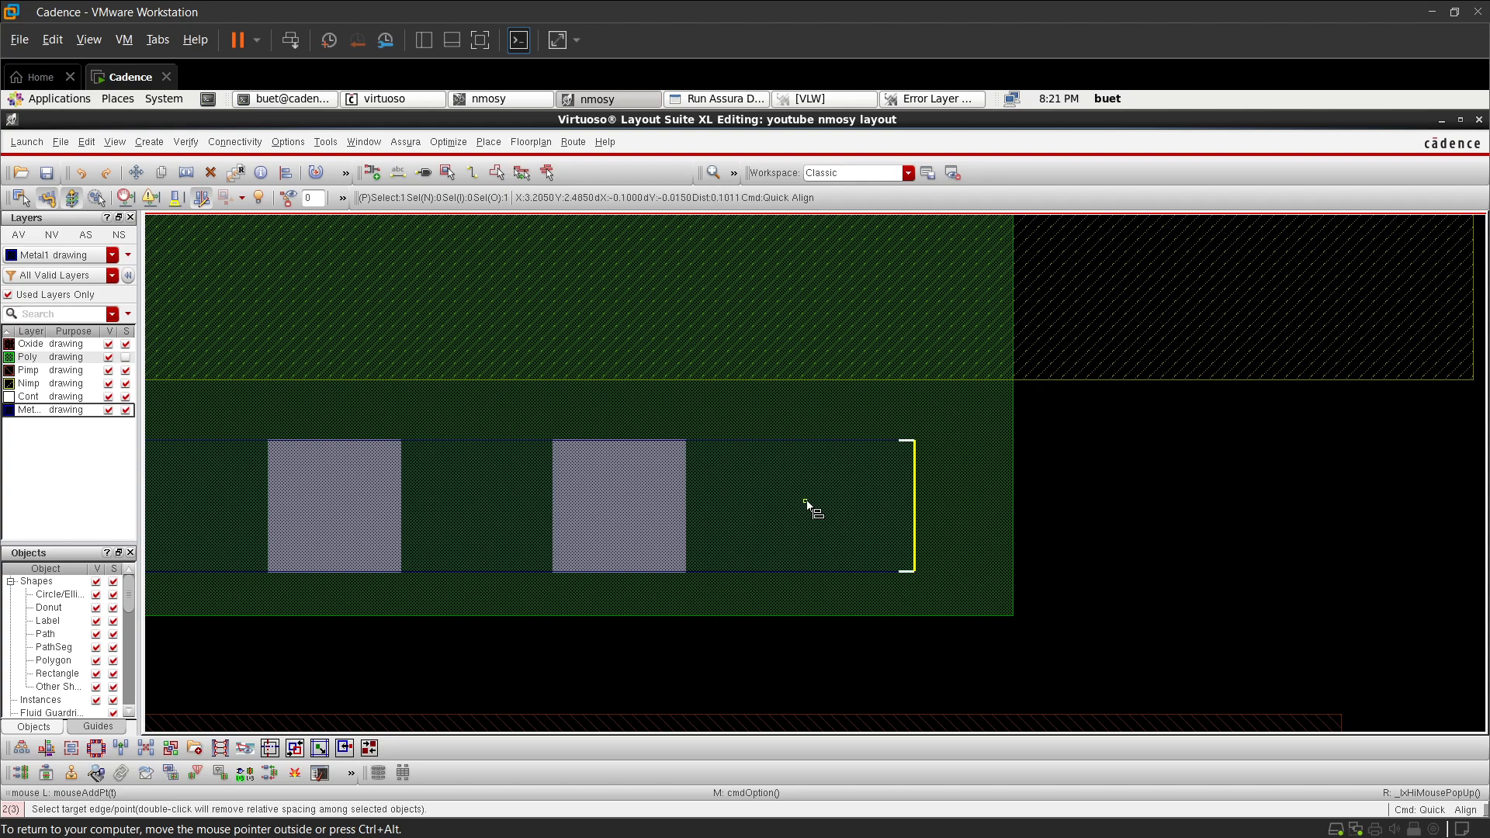
left_click(683, 507)
scroll(675, 535, "down", 3)
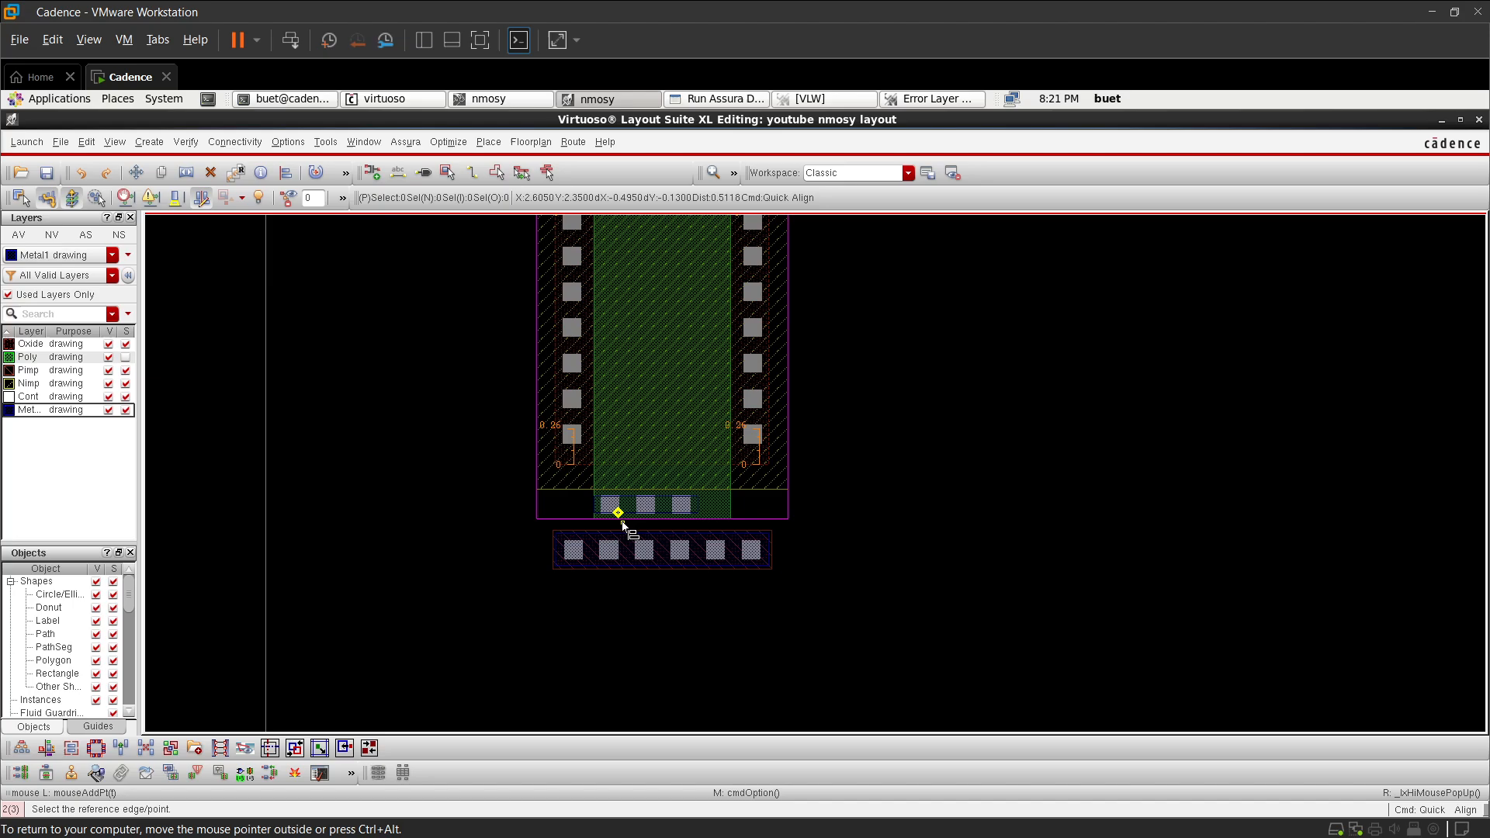
scroll(621, 523, "up", 2)
key("Escape")
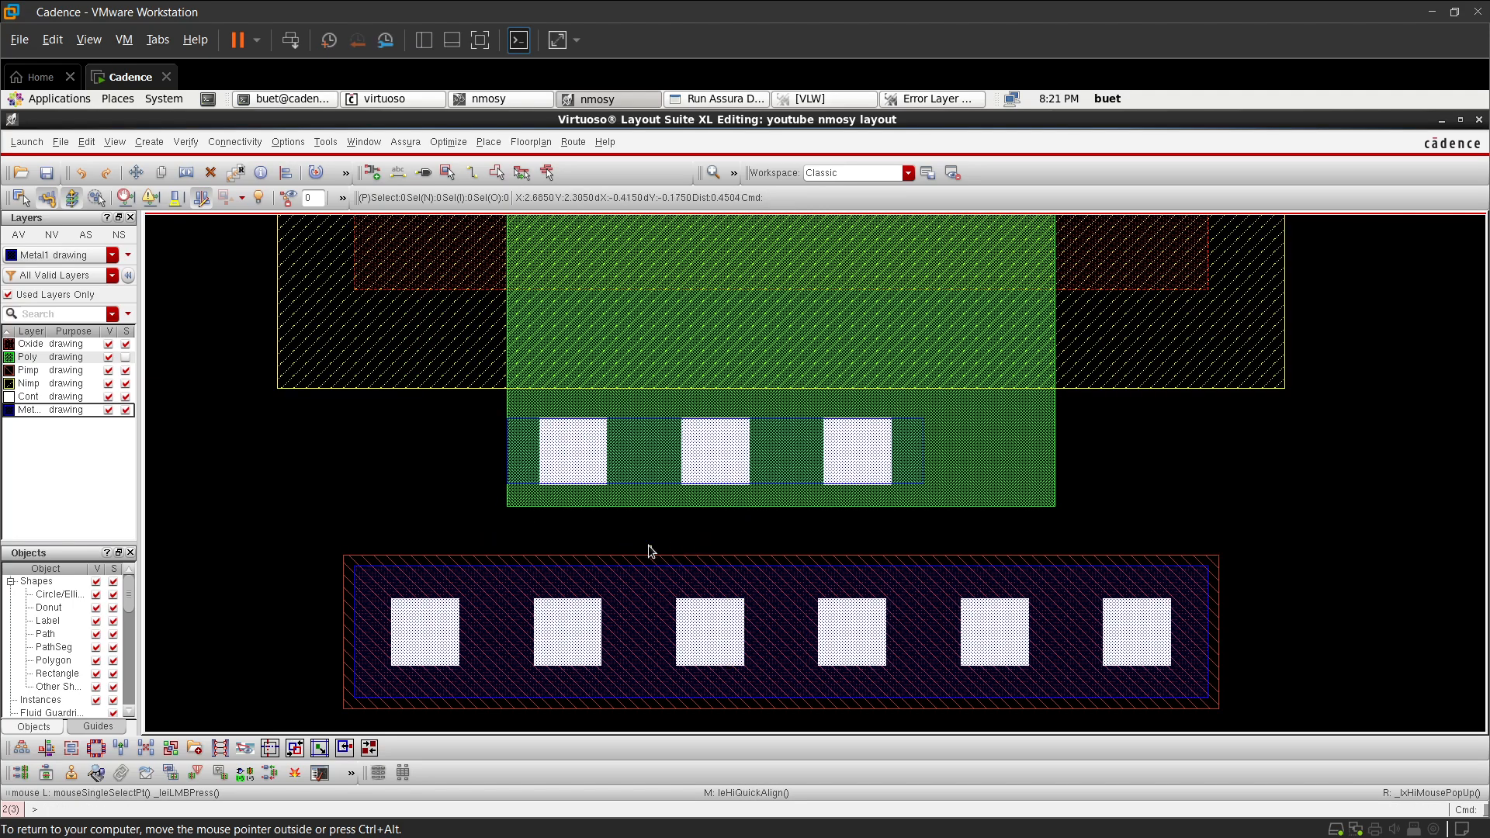
scroll(644, 547, "up", 2)
scroll(640, 544, "down", 2)
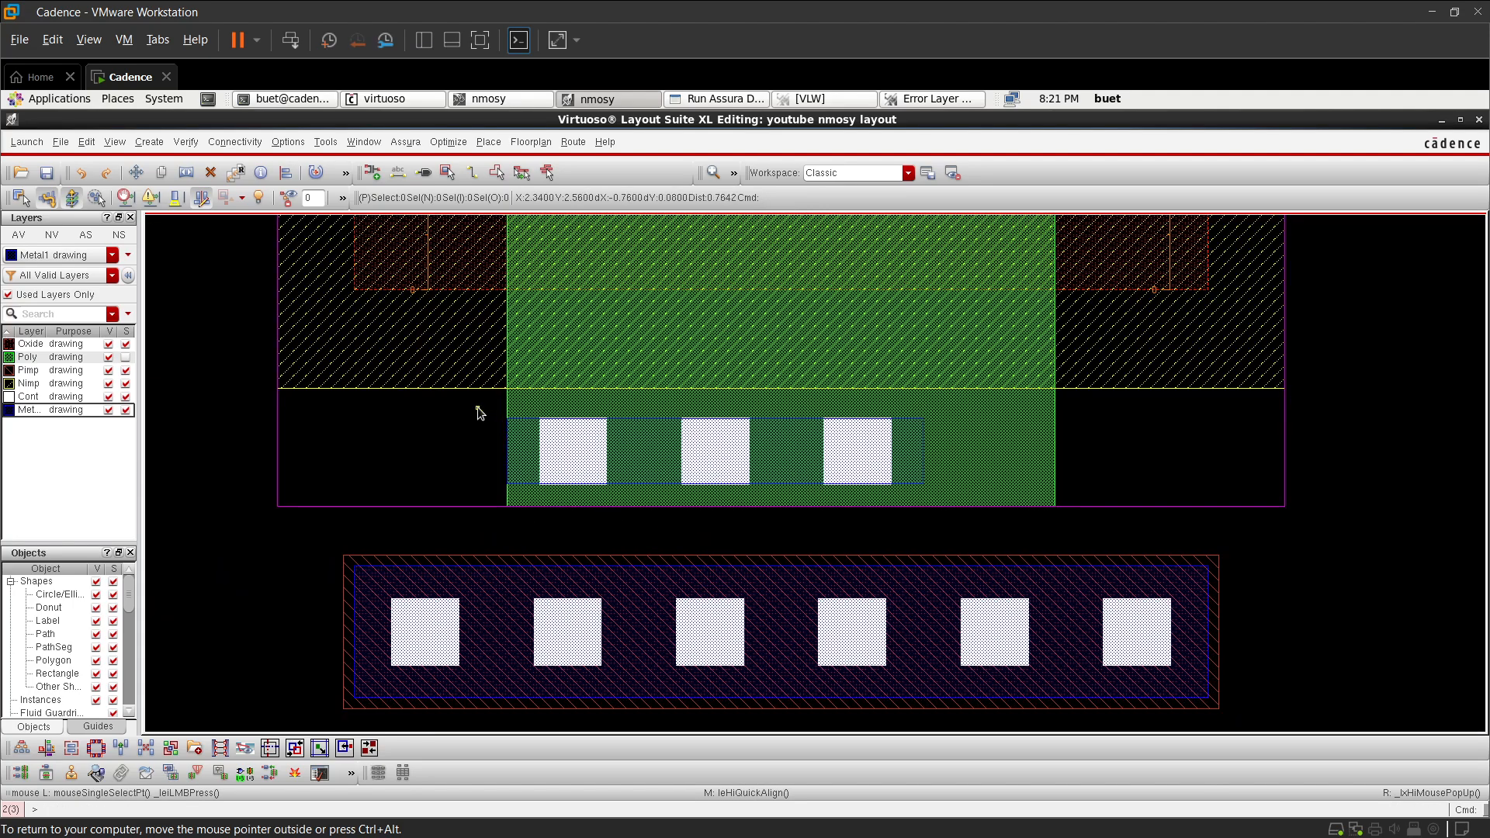
- Make Poly selectable and stretch the poly gate's bottom edge, the Metal1 rectangle and its three contacts upward by 0.15
left_click_drag(479, 412, 1096, 550)
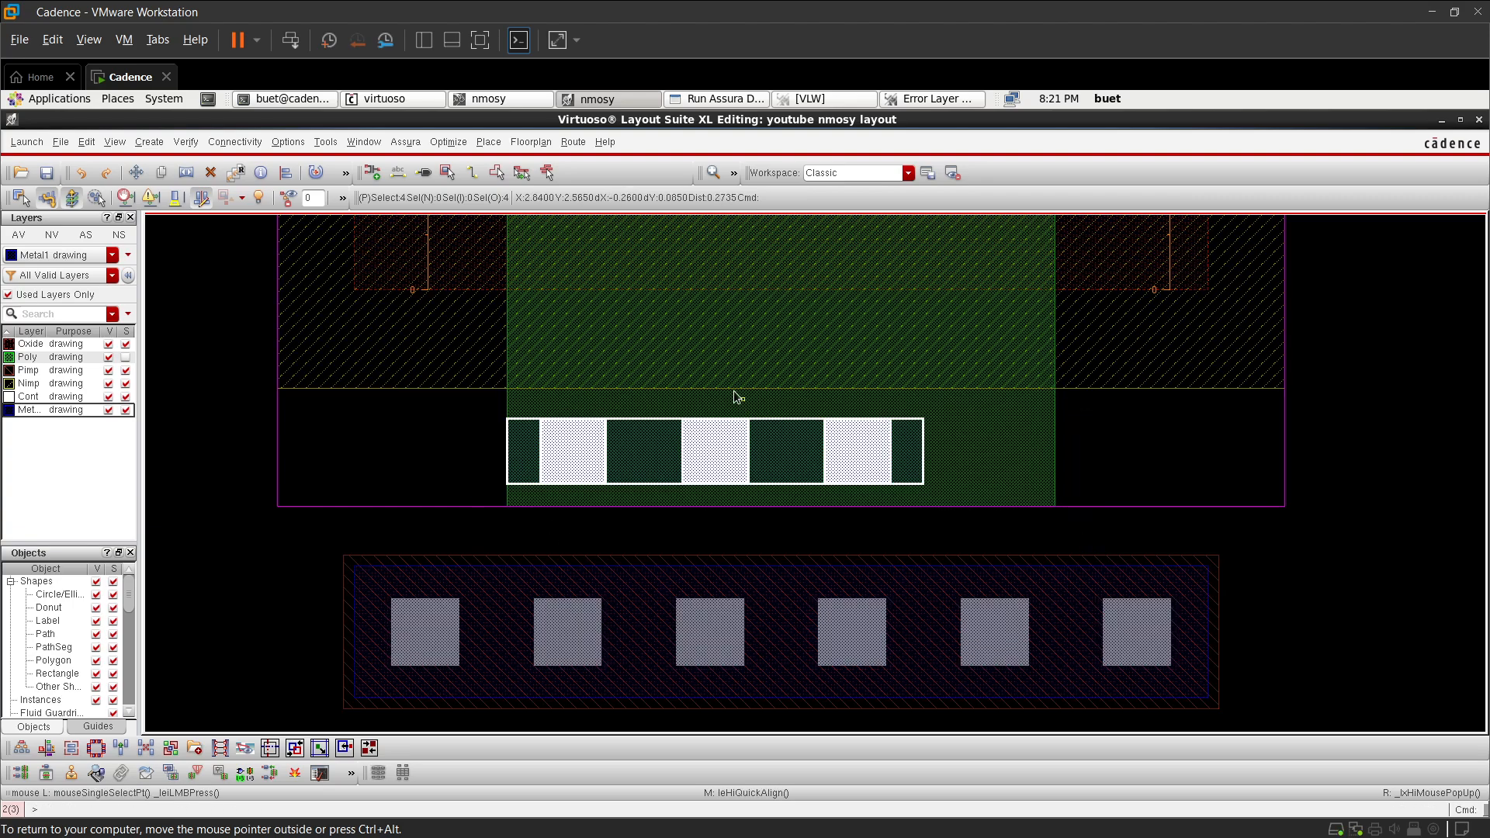
scroll(734, 390, "up", 2)
key("s")
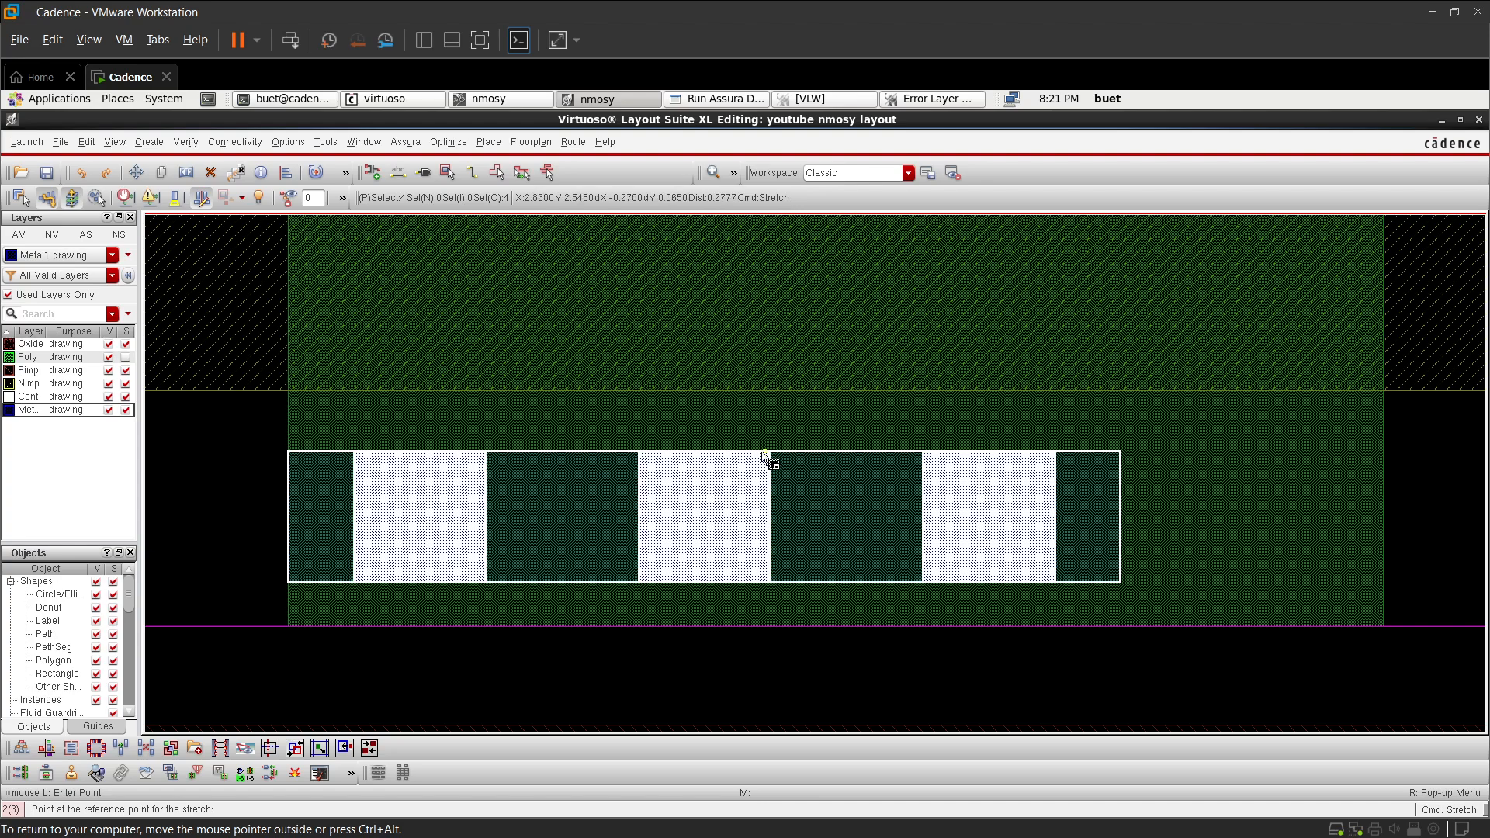
right_click(79, 359)
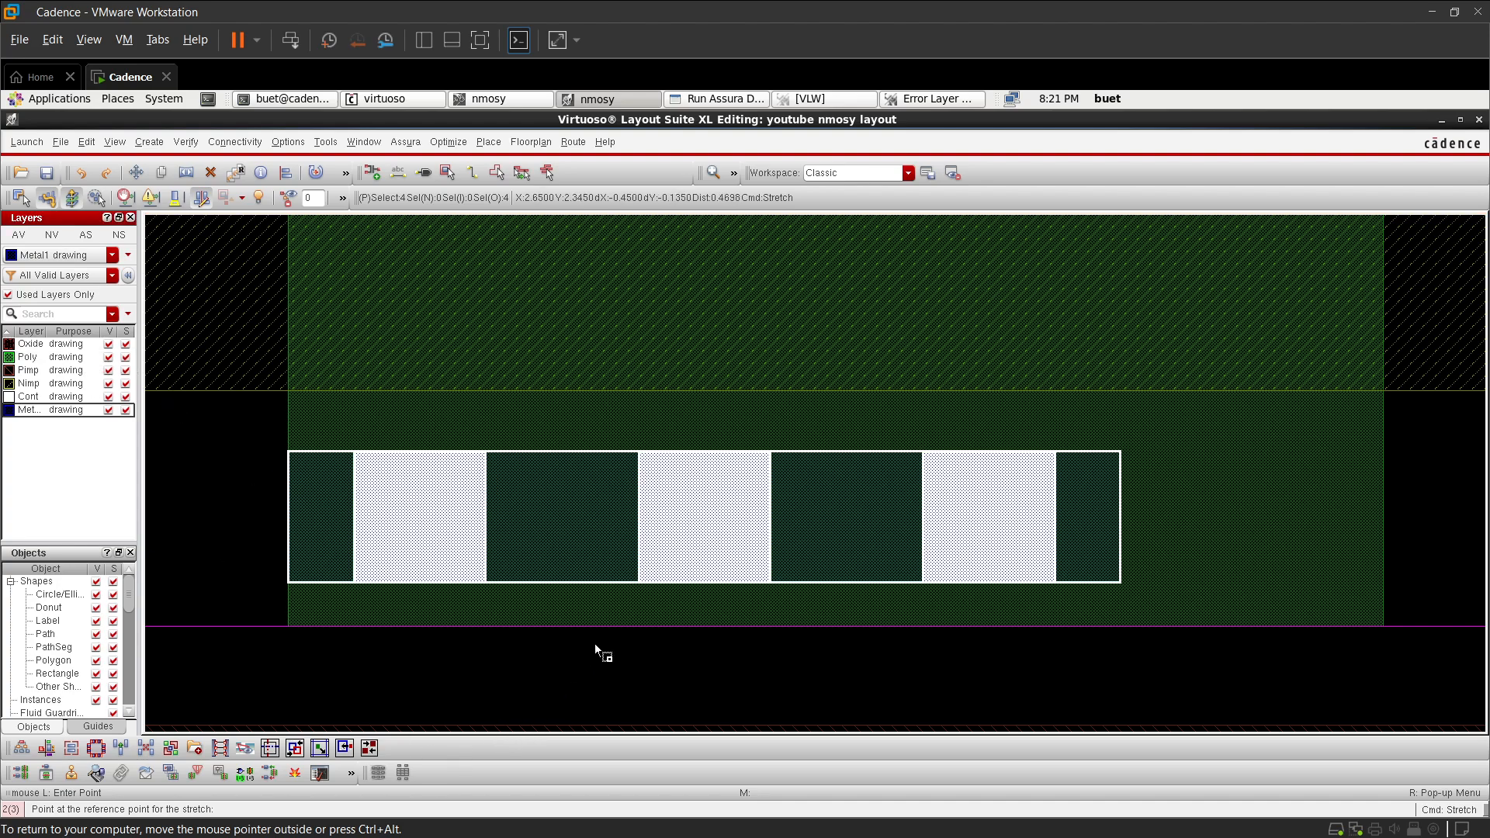
left_click(623, 627)
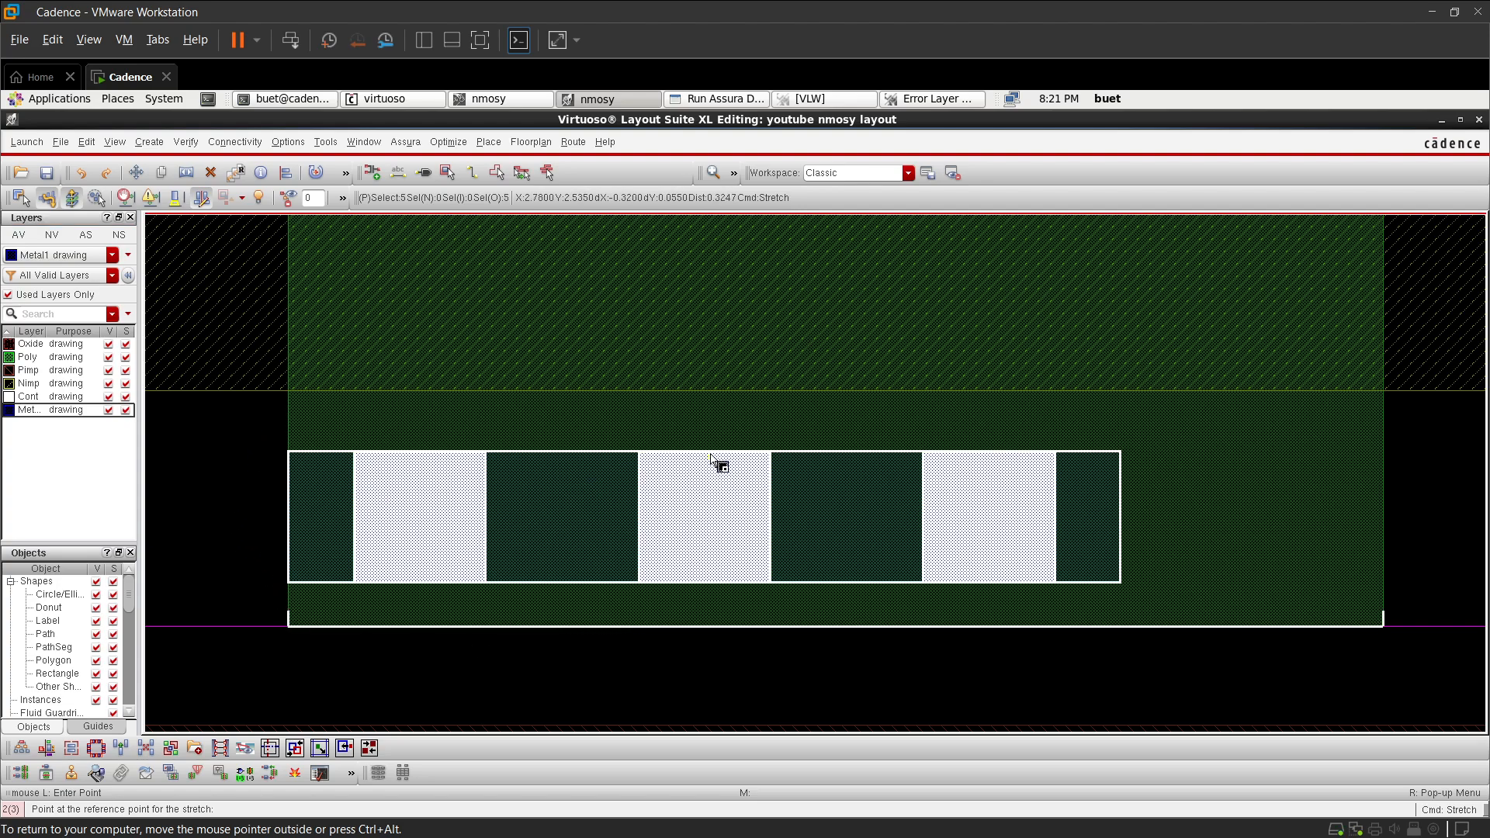
scroll(708, 454, "down", 2)
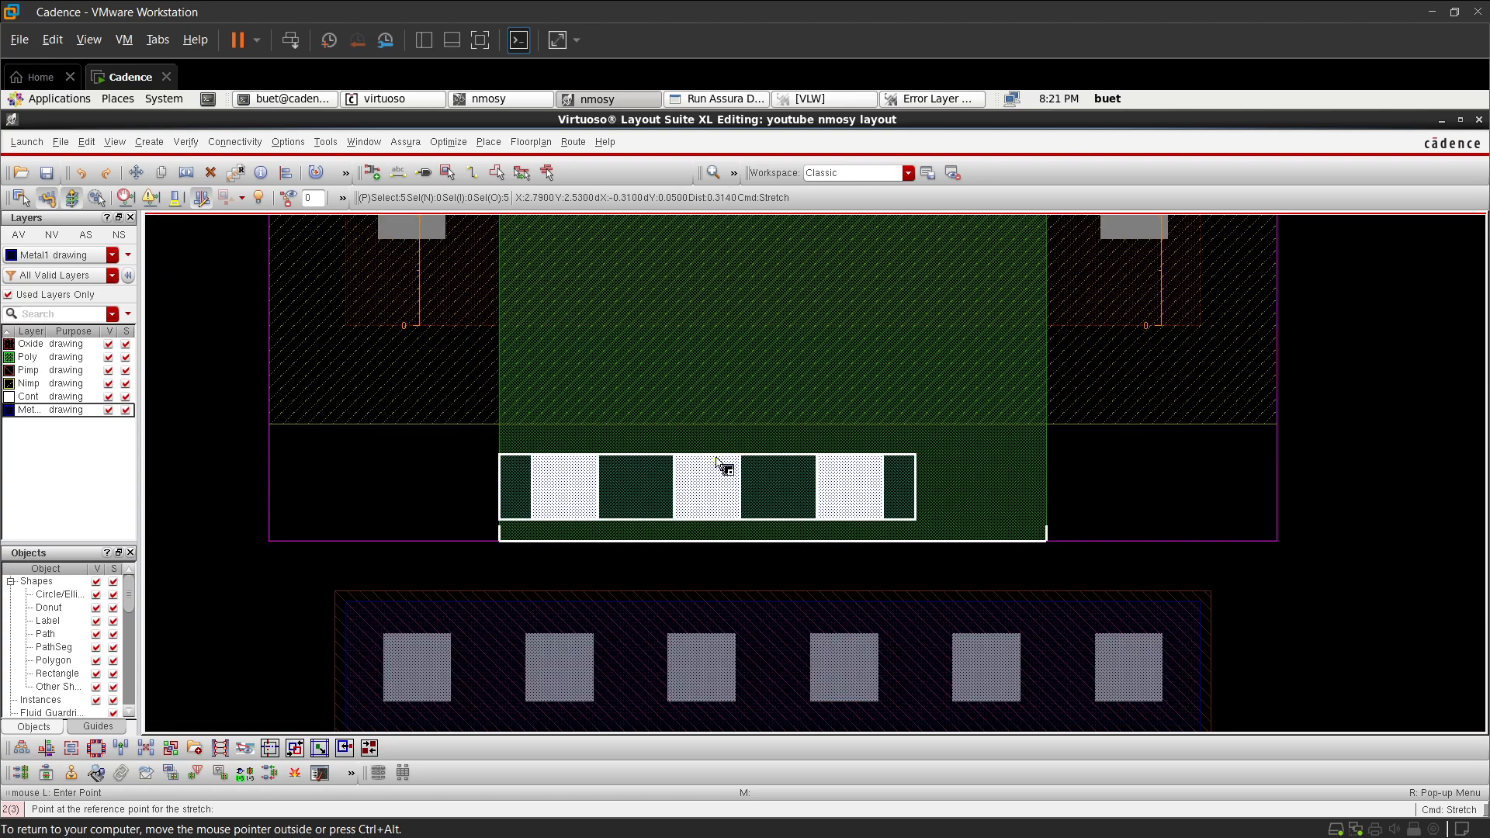
scroll(717, 461, "up", 2)
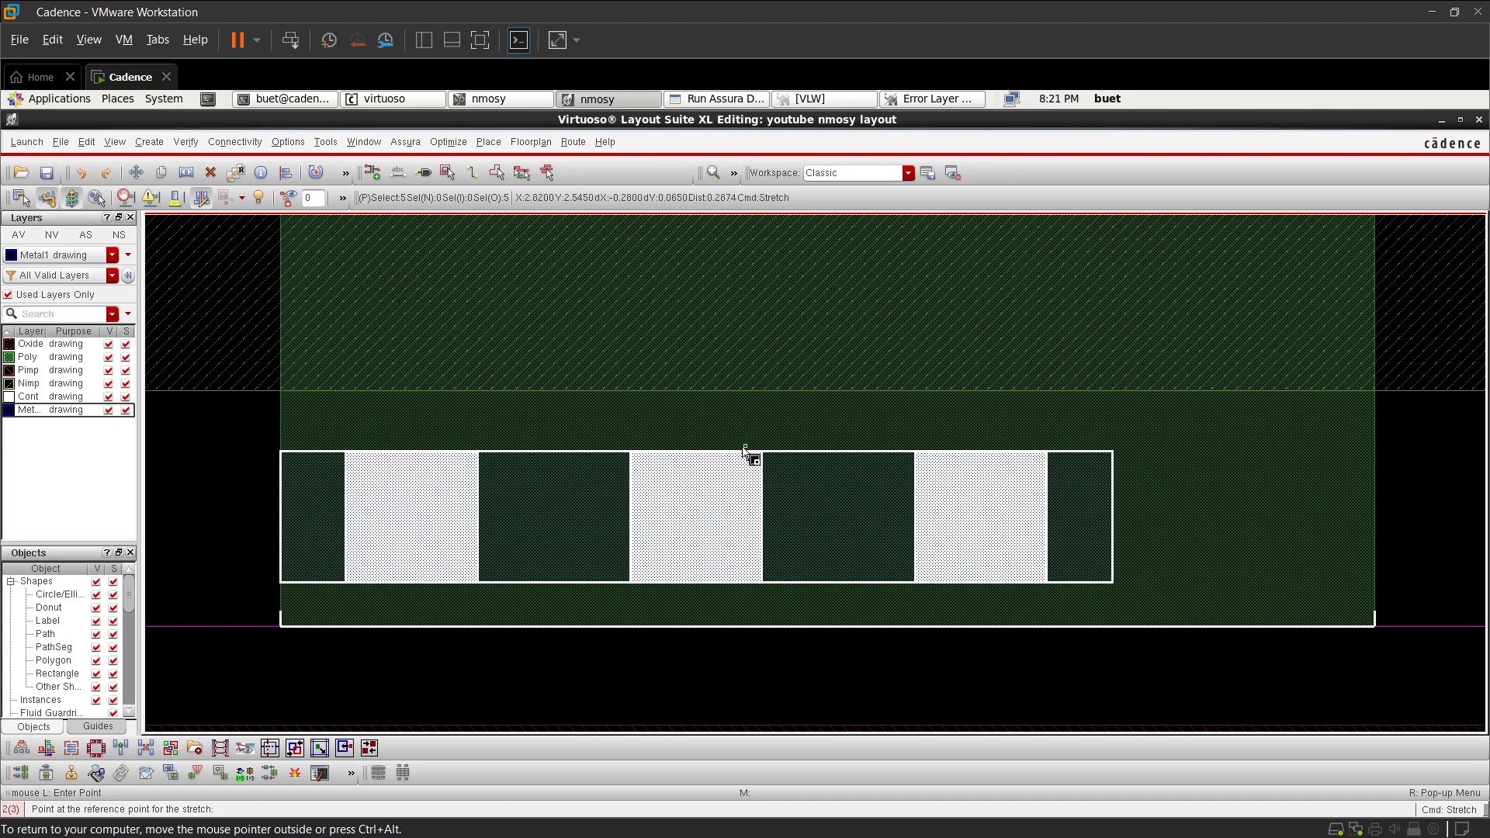
left_click(742, 455)
scroll(772, 319, "down", 3)
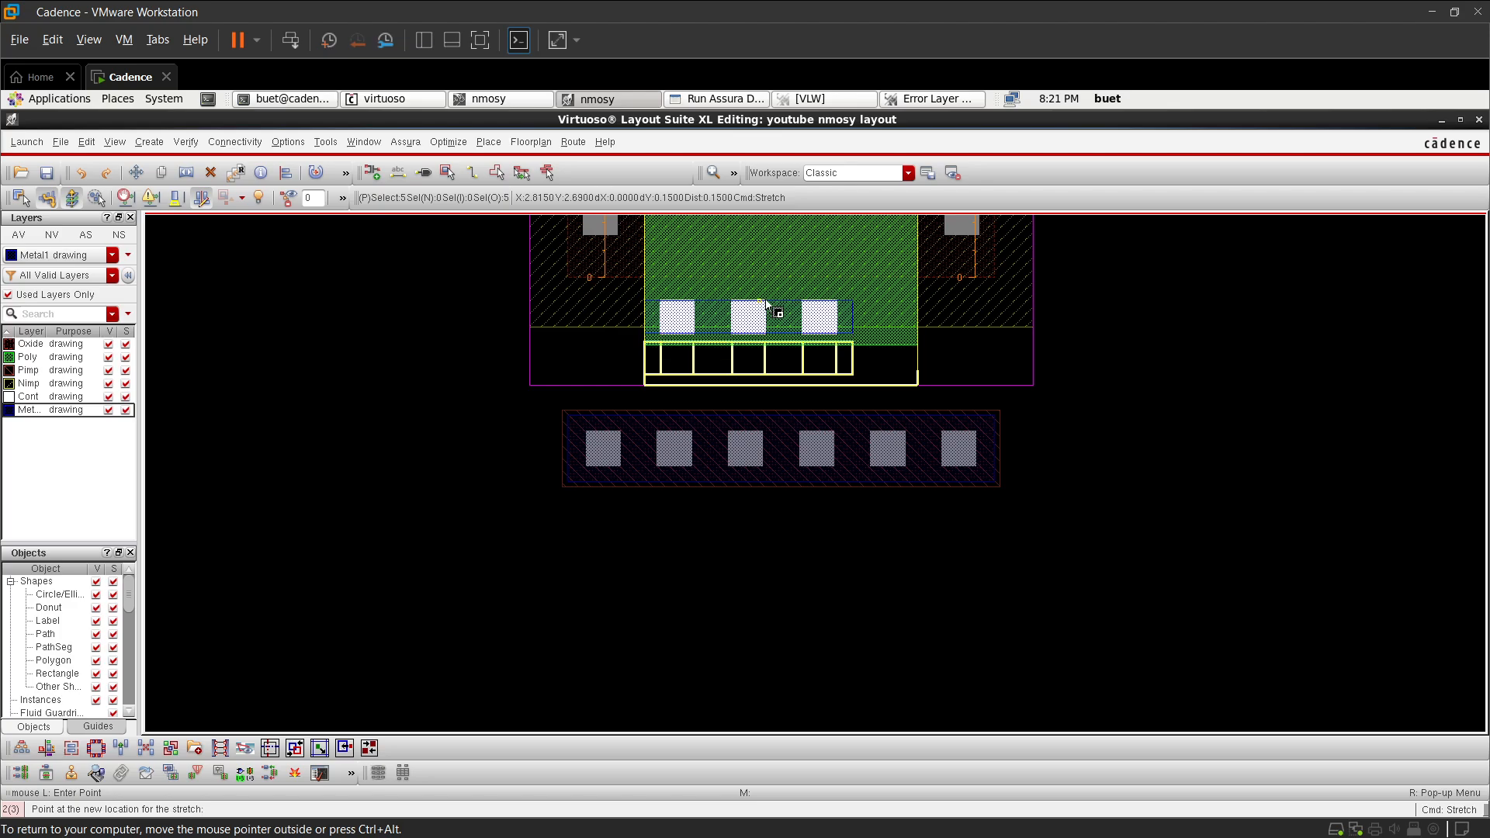
left_click(764, 302)
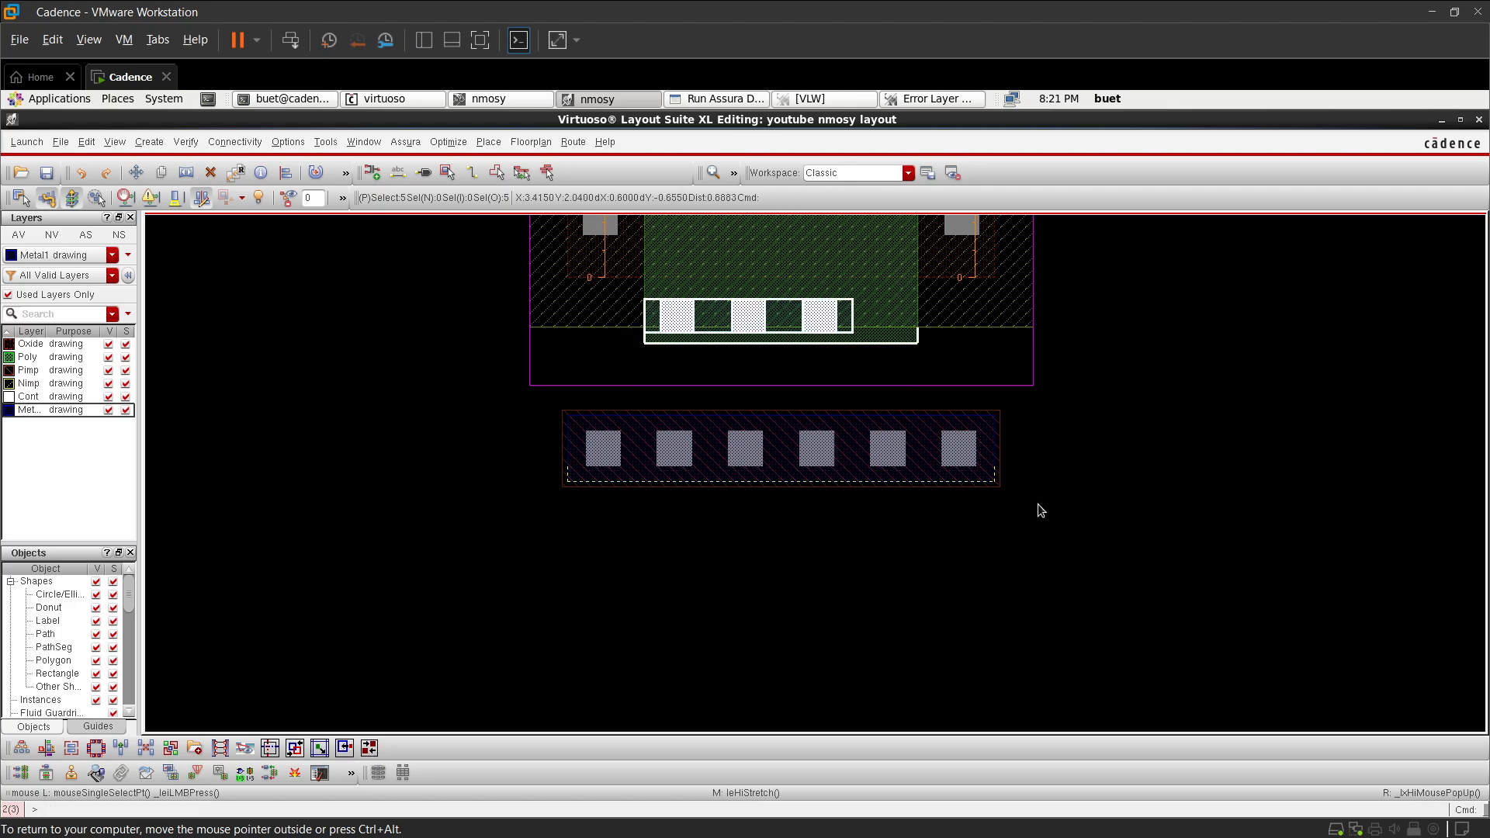
left_click(1105, 486)
- Move the Metal1 rectangle and its three contacts horizontally to about the centre of the poly gate
scroll(638, 286, "up", 1)
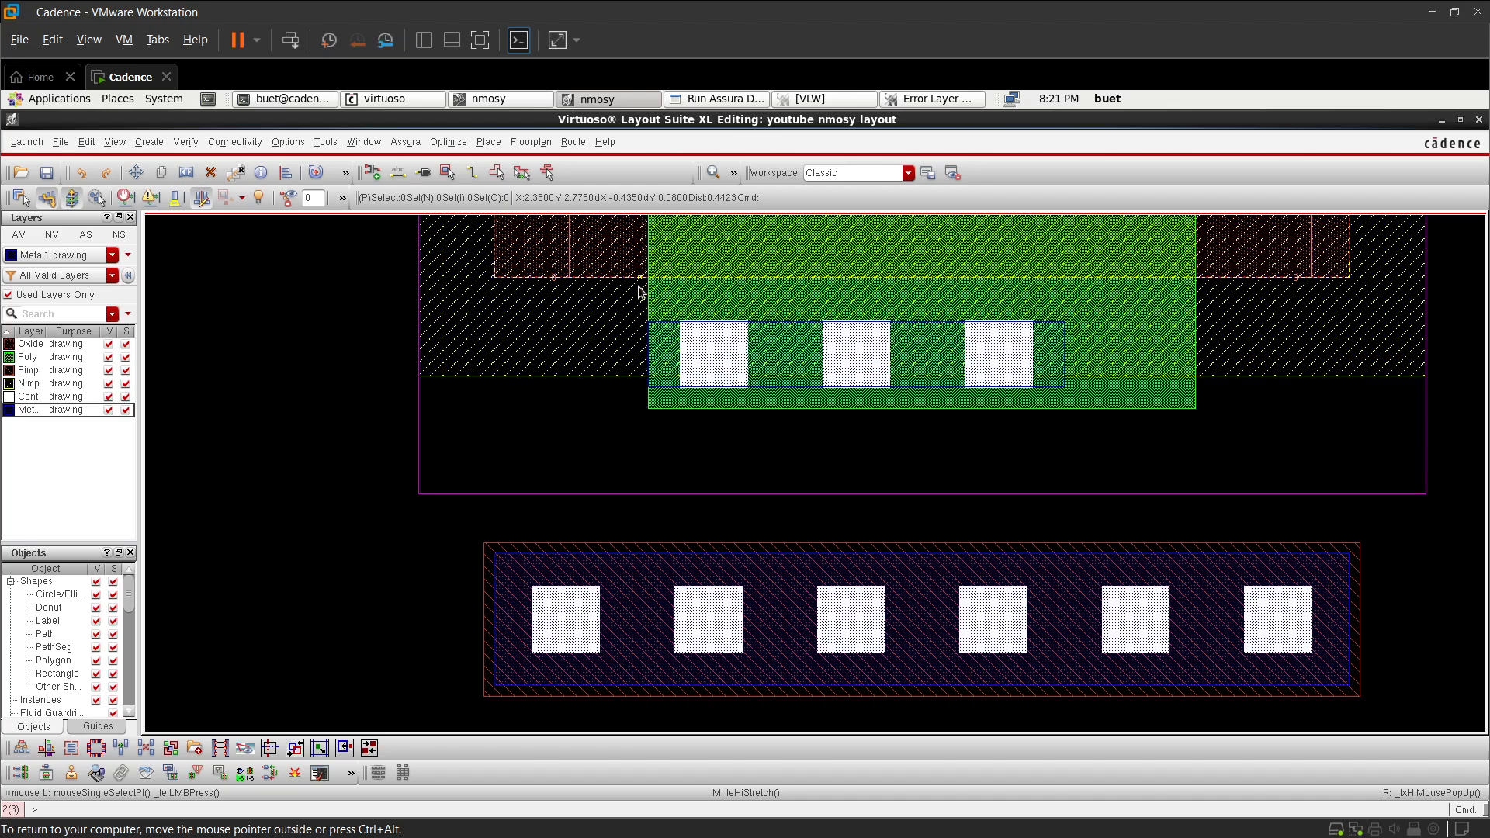
left_click_drag(623, 305, 1106, 405)
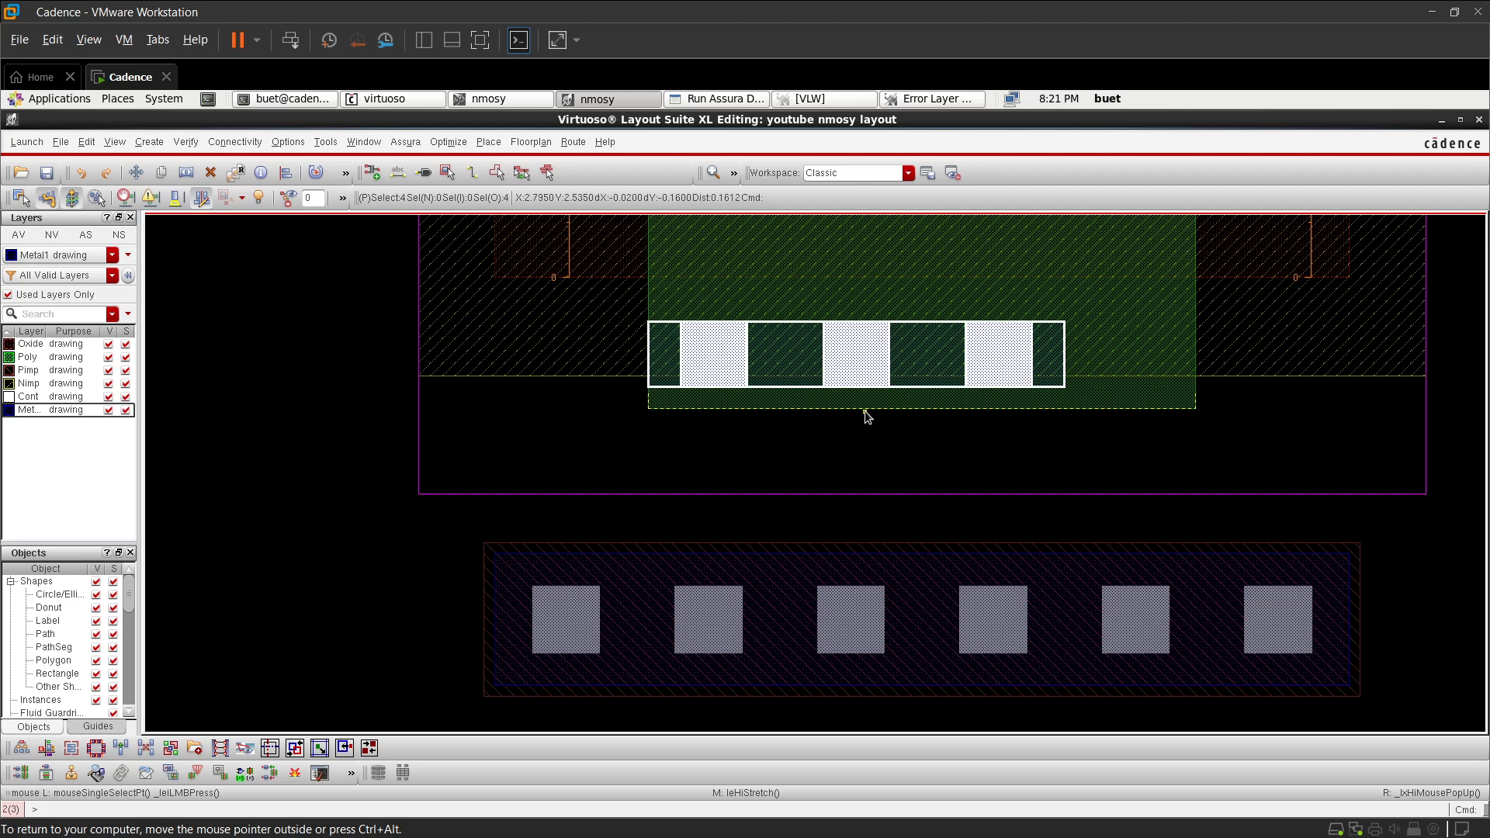
key("m")
left_click(804, 350)
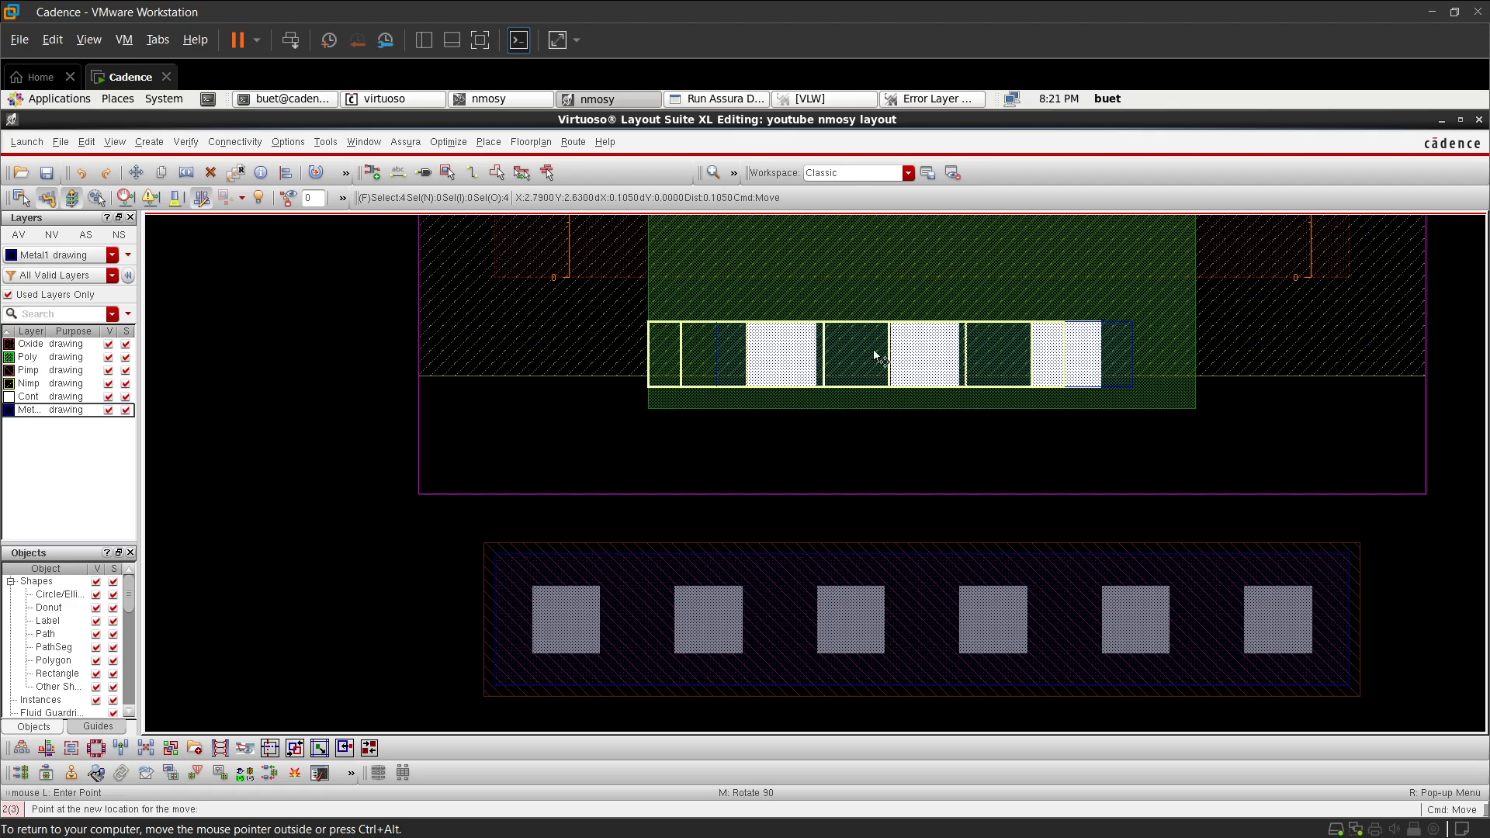
left_click(874, 347)
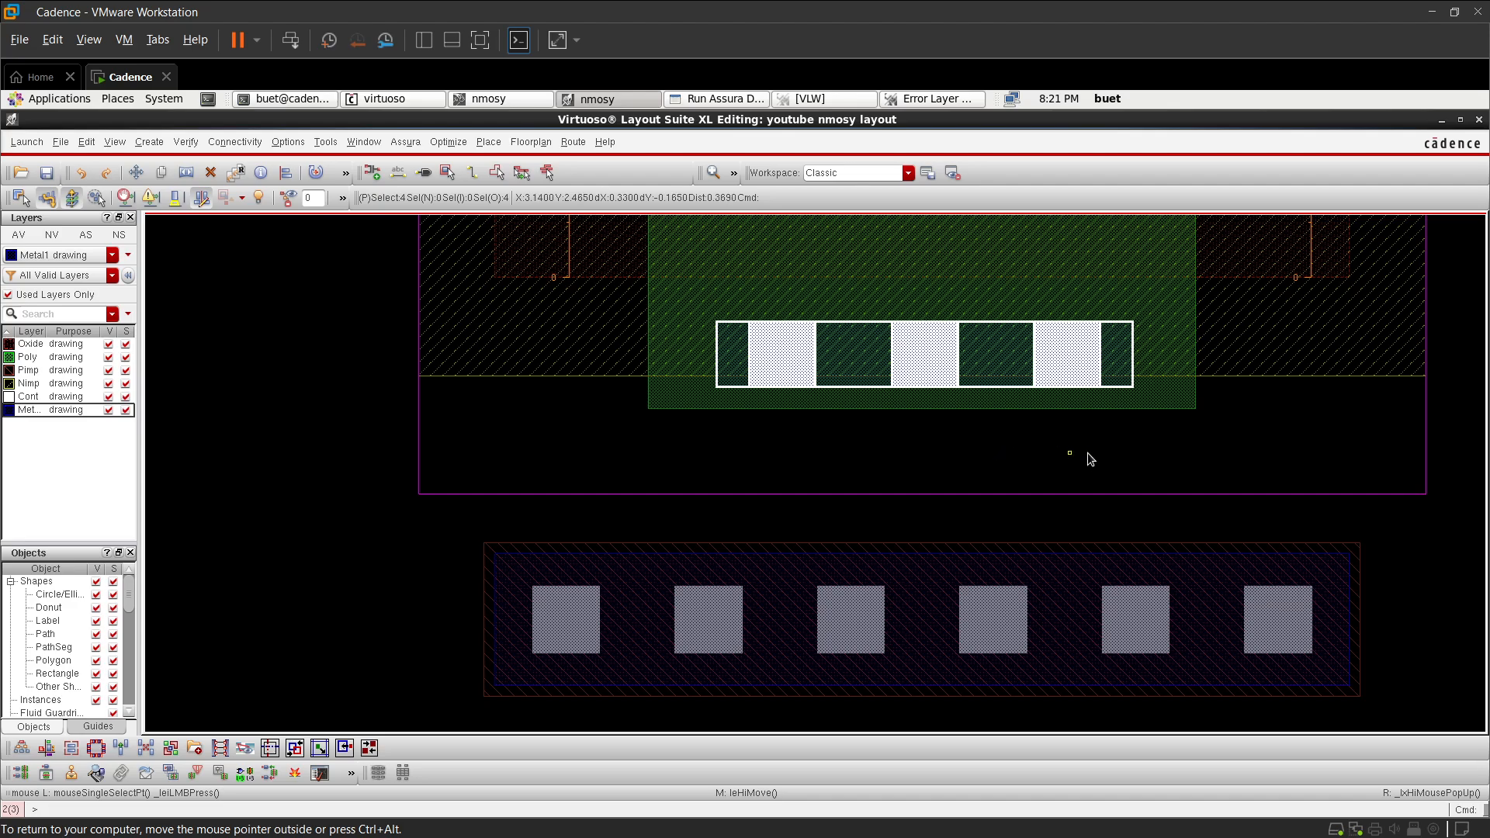
- Save the nmosy layout and dismiss the low-battery notice
key("f")
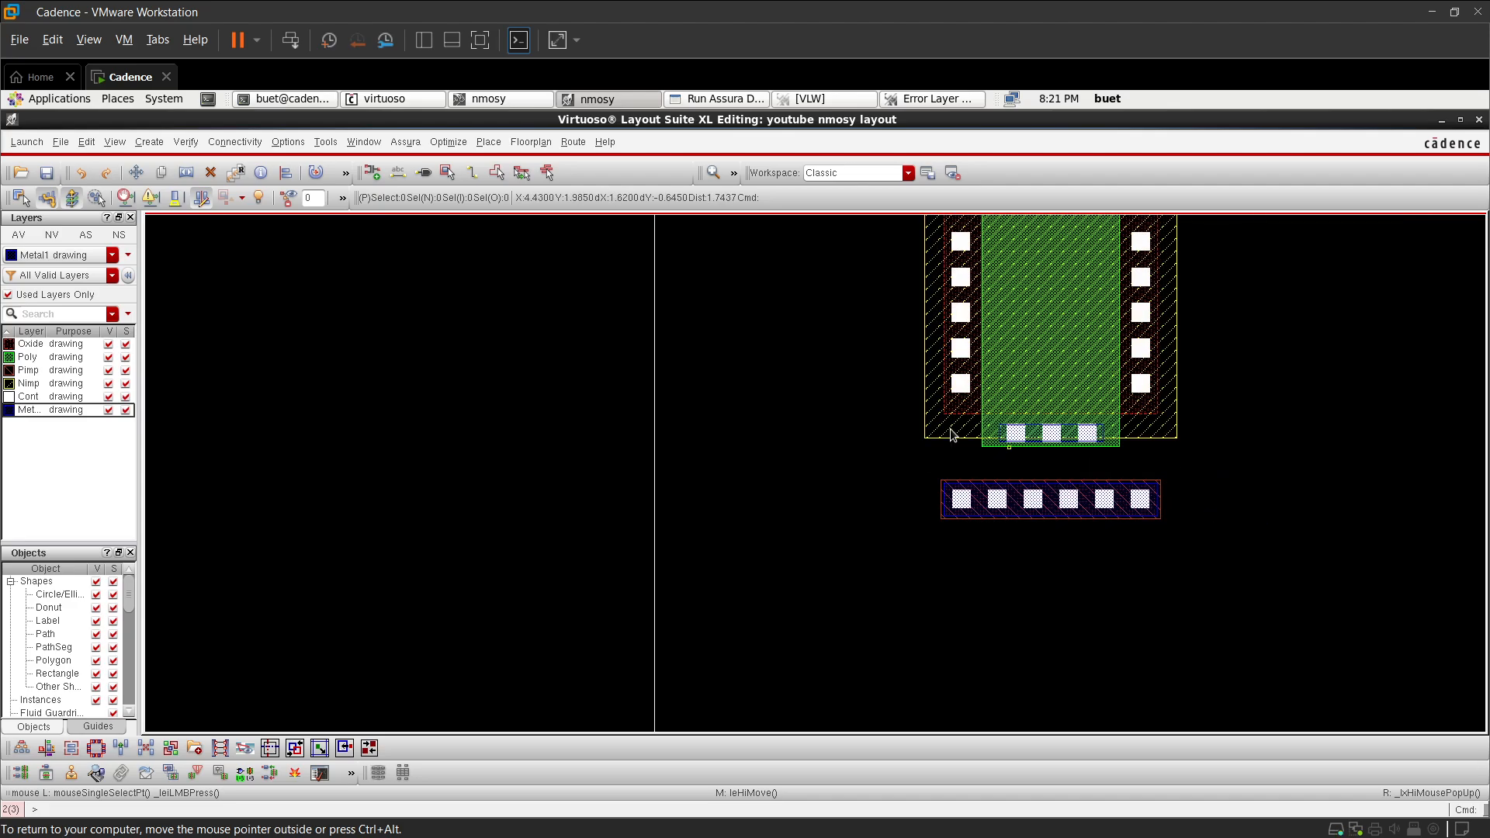
key("F2")
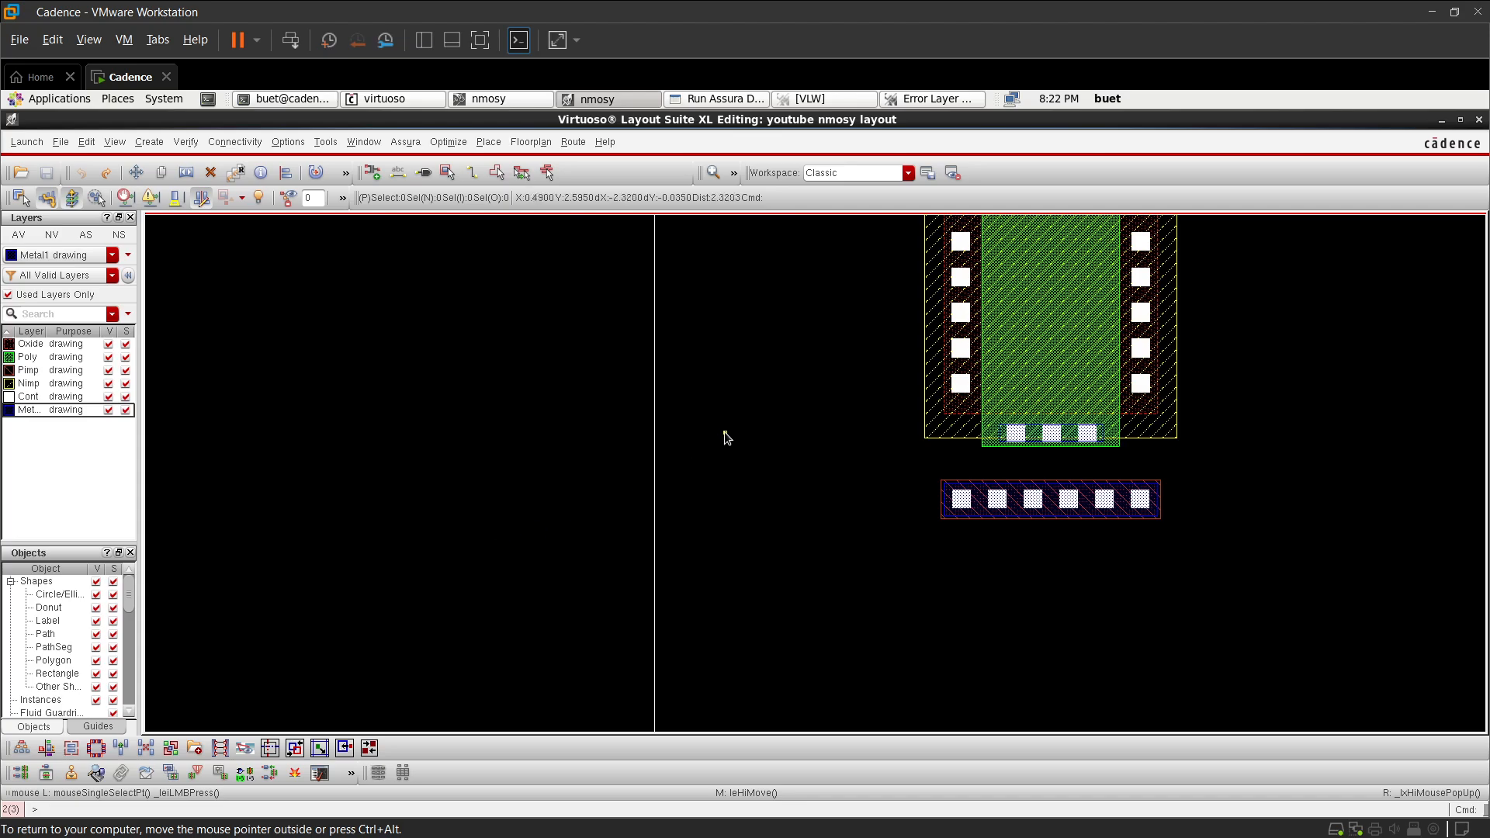
key("f")
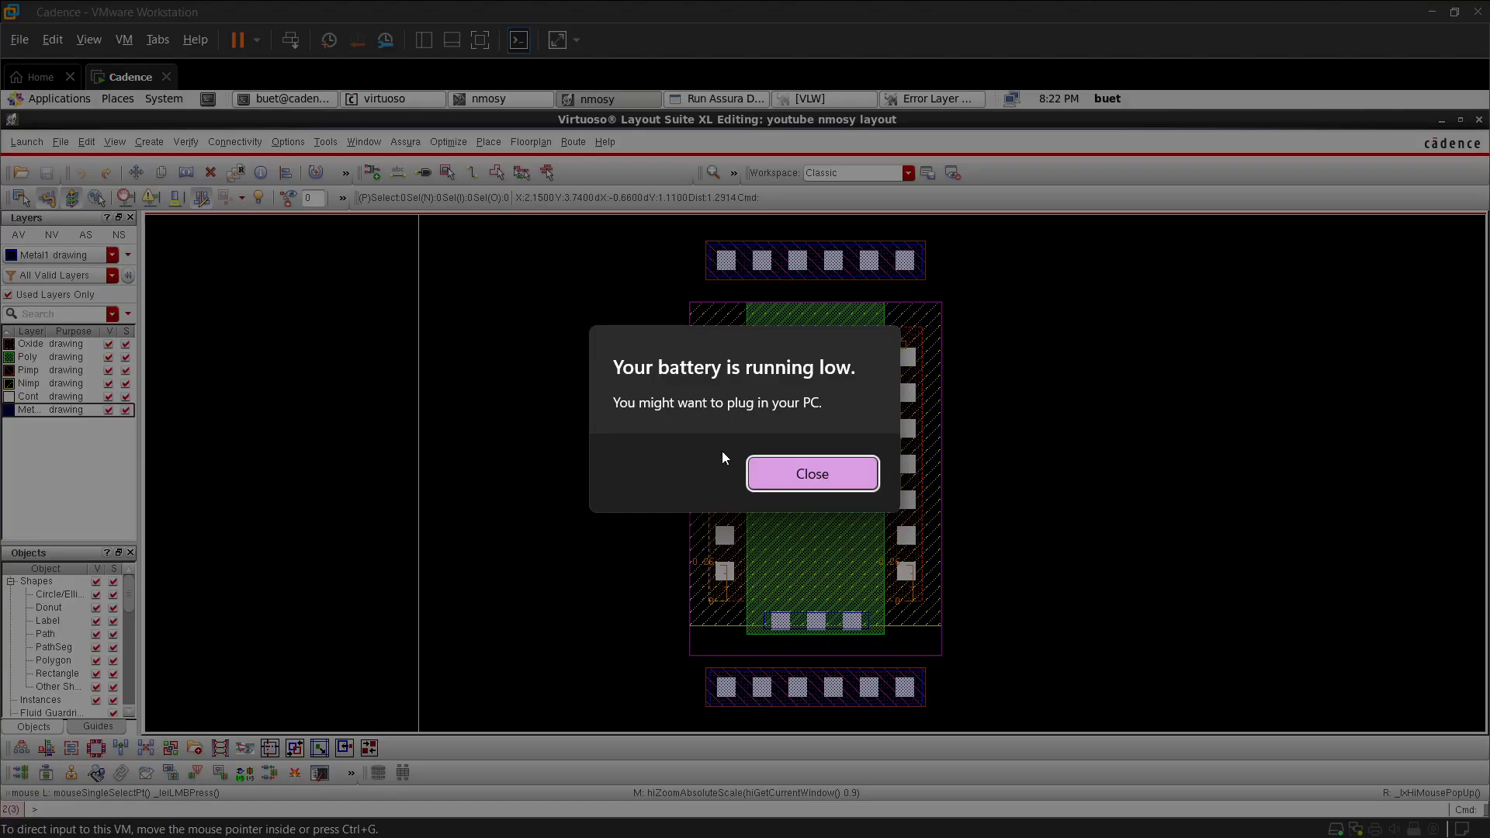
left_click(817, 484)
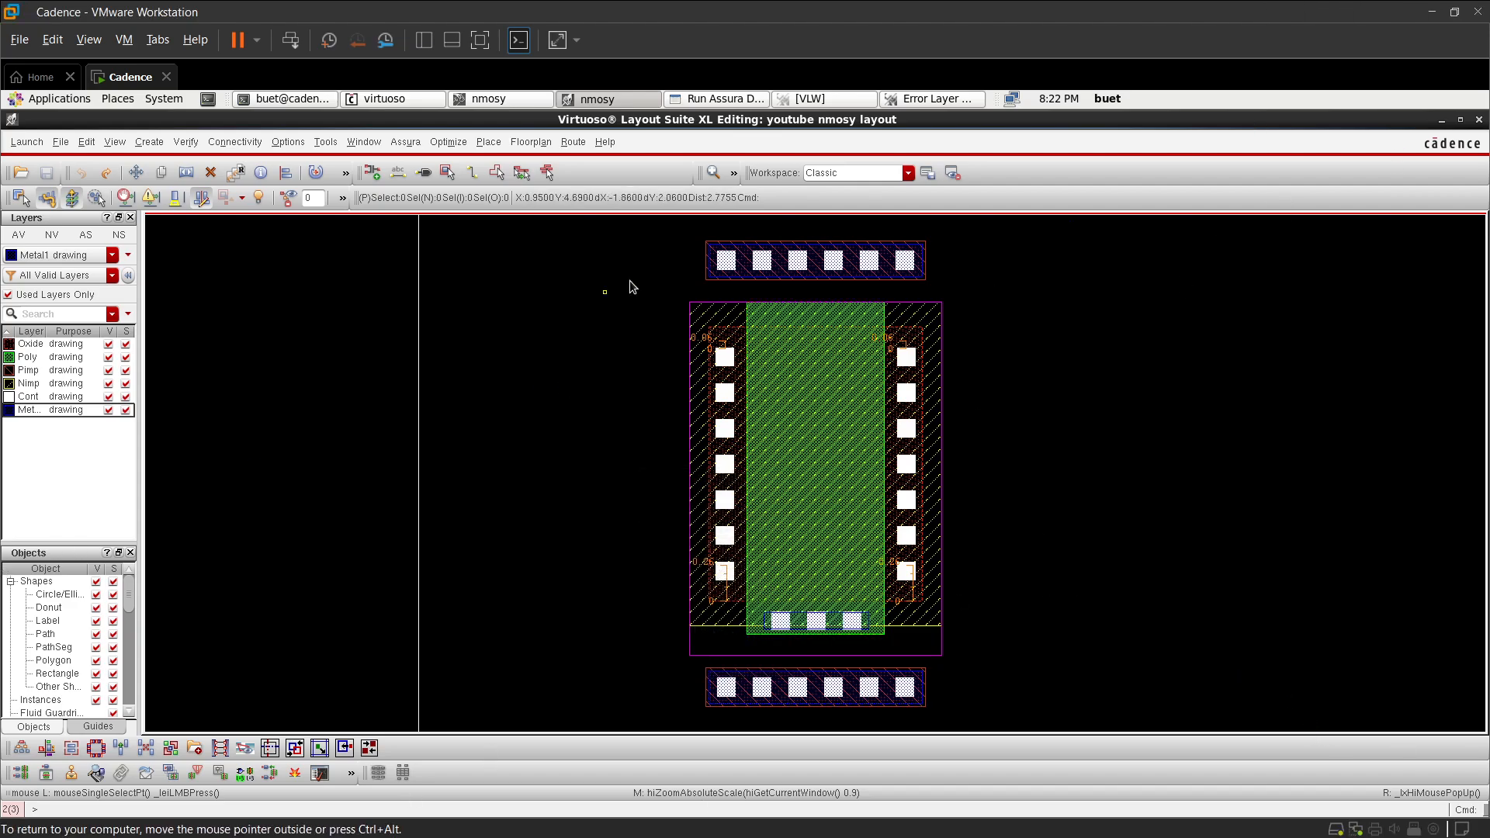
- Rerun Assura DRC run ex1 on the full nmosy layout, stopping the view of the current job
left_click(705, 101)
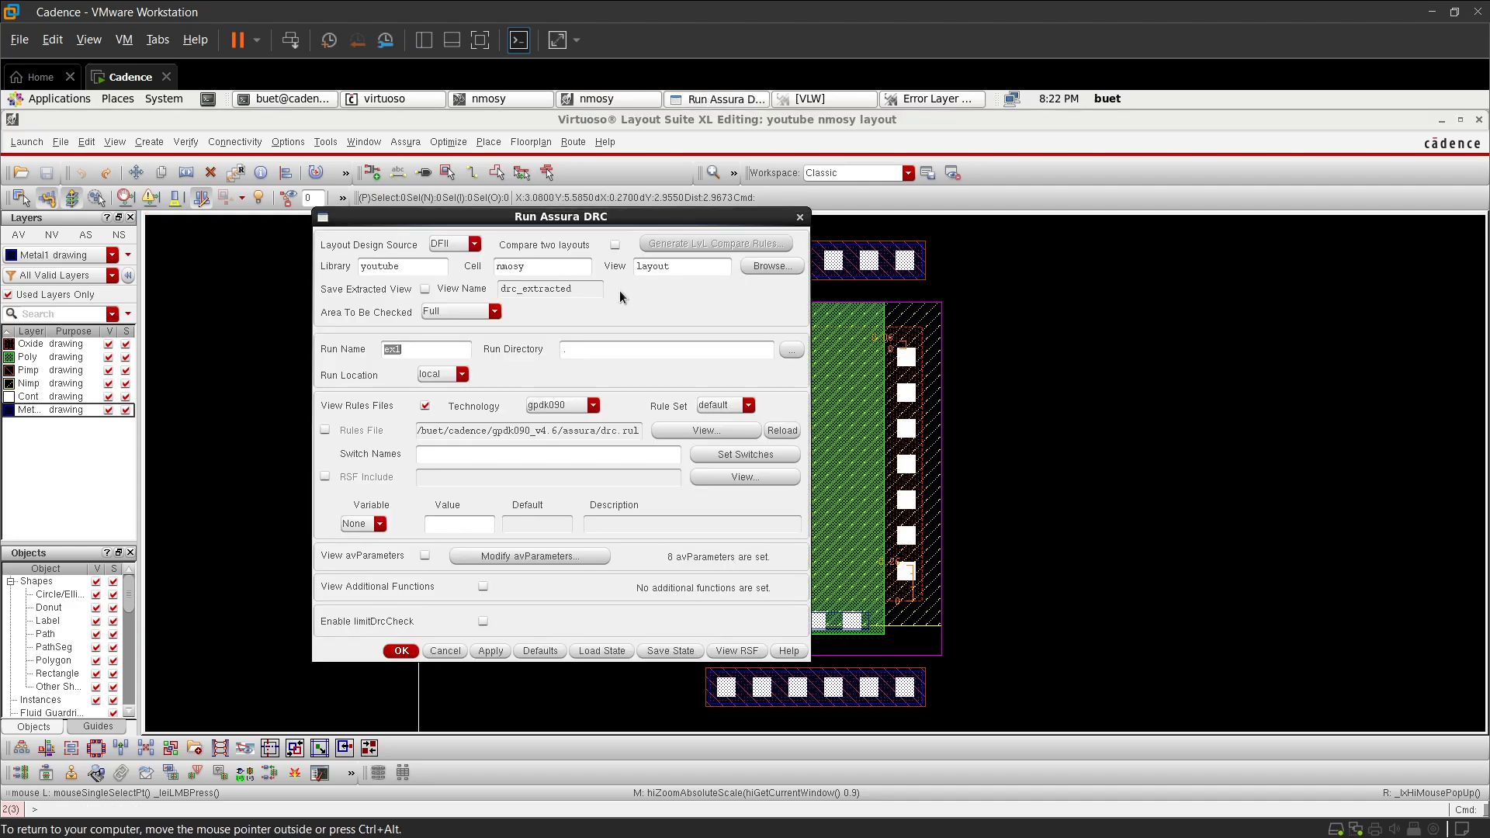
left_click(493, 651)
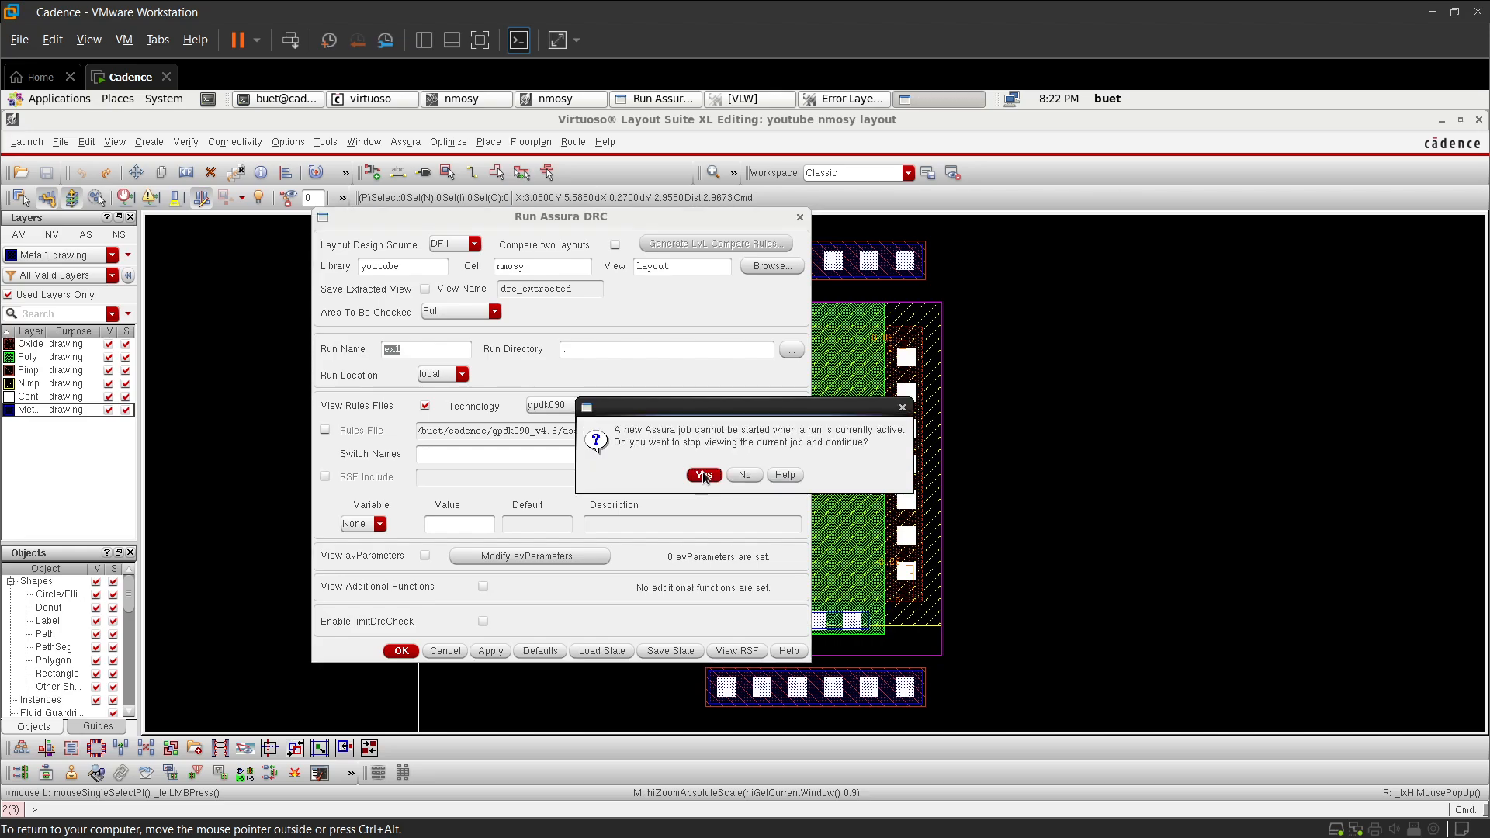
left_click(704, 475)
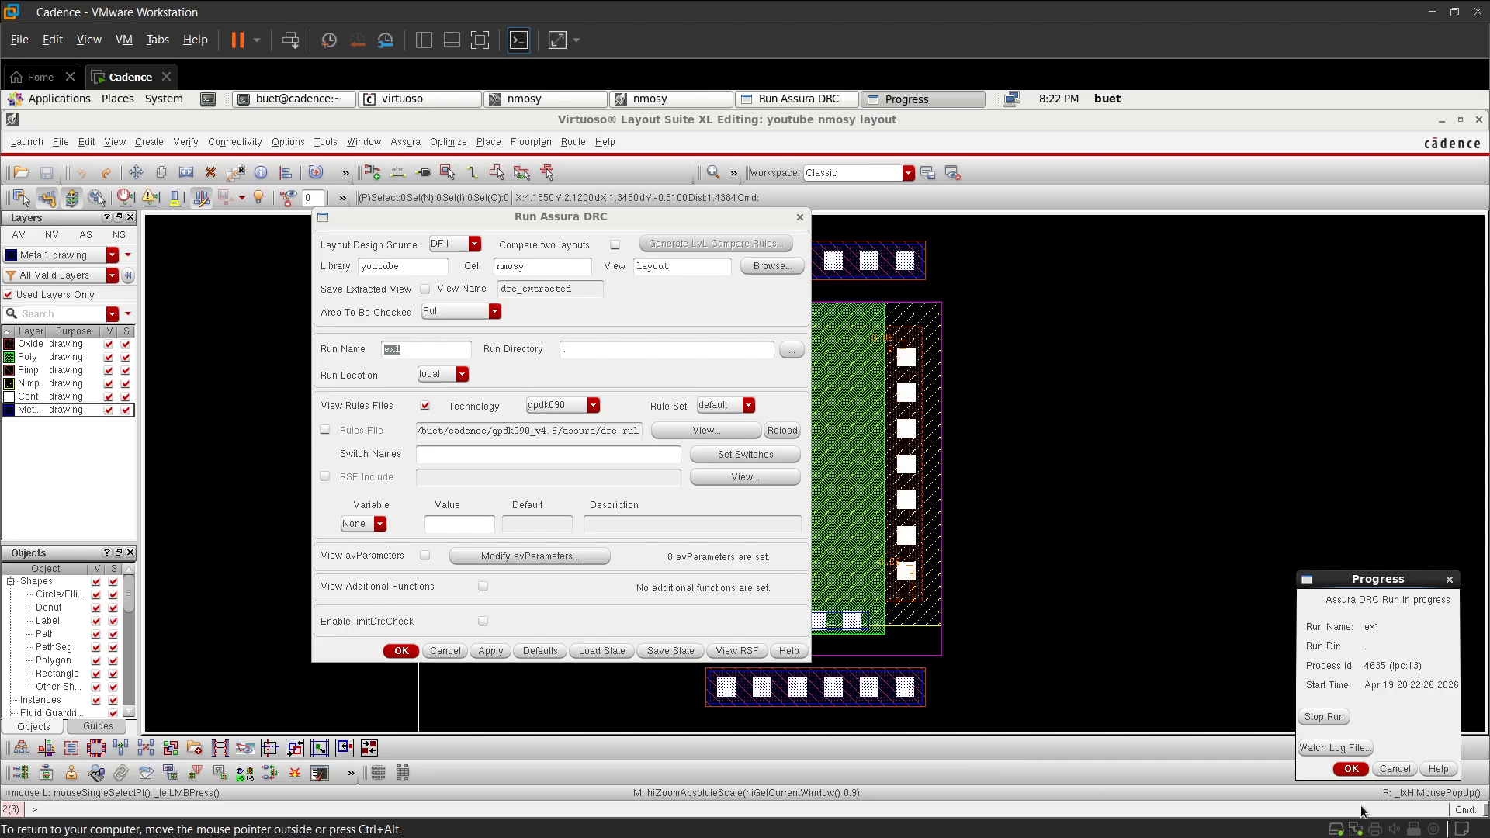
left_click(1362, 769)
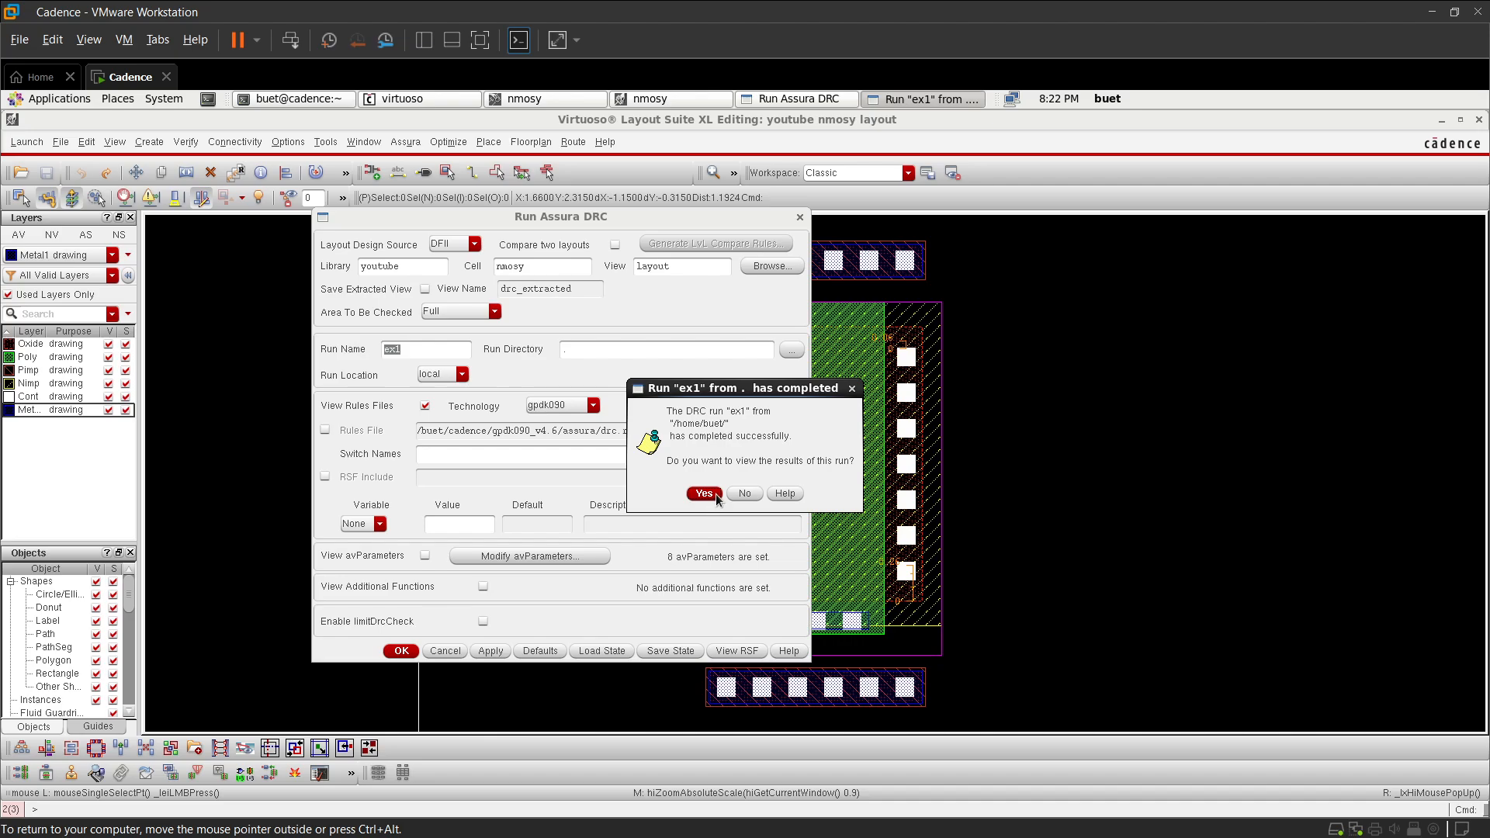
- Open the DRC results and show only the CONT.SE.3 Poly Cont to Oxide spacing error in the nmosy layout
left_click(709, 494)
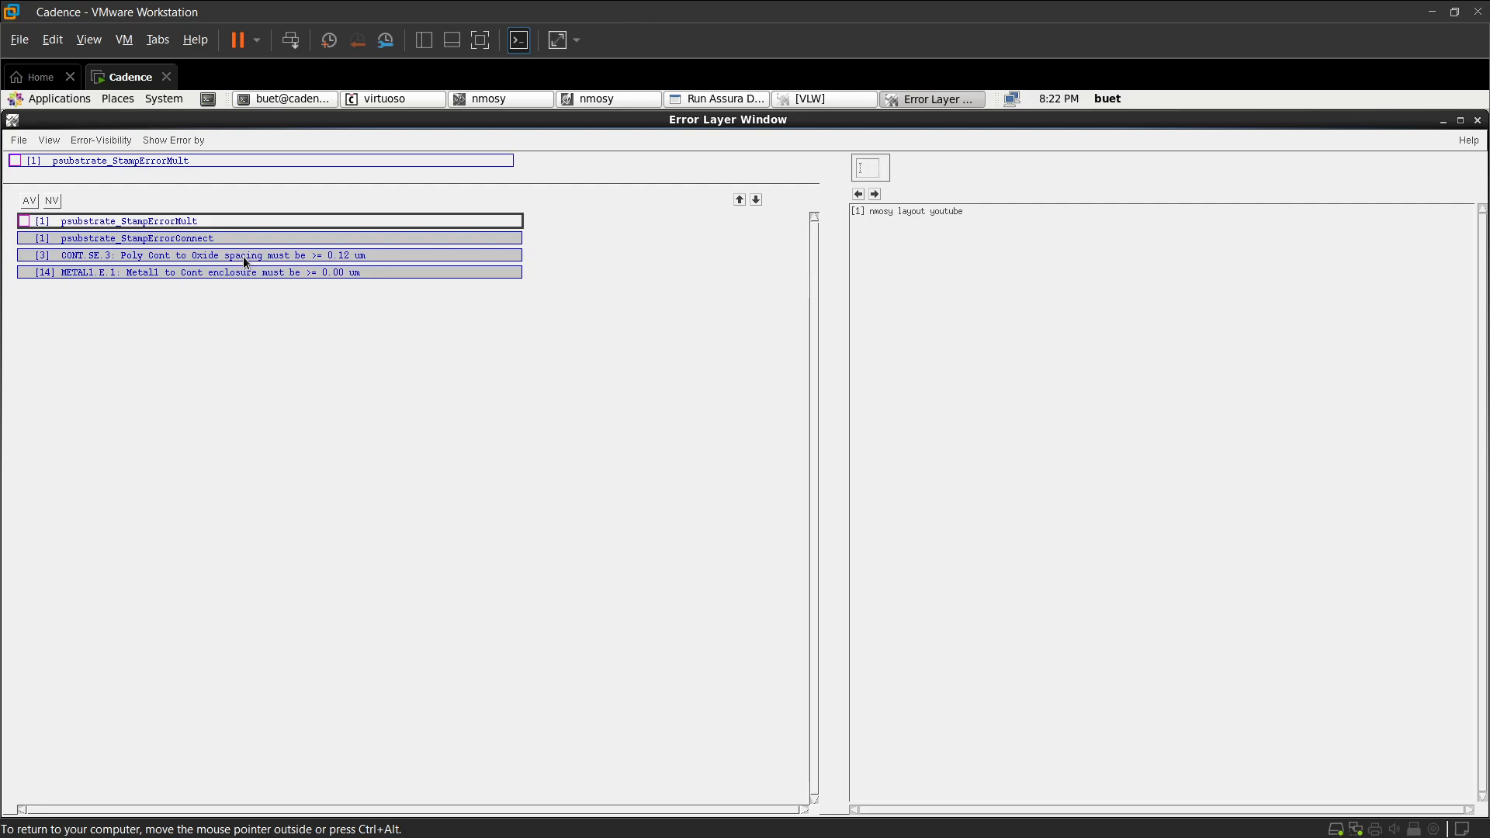
left_click(52, 200)
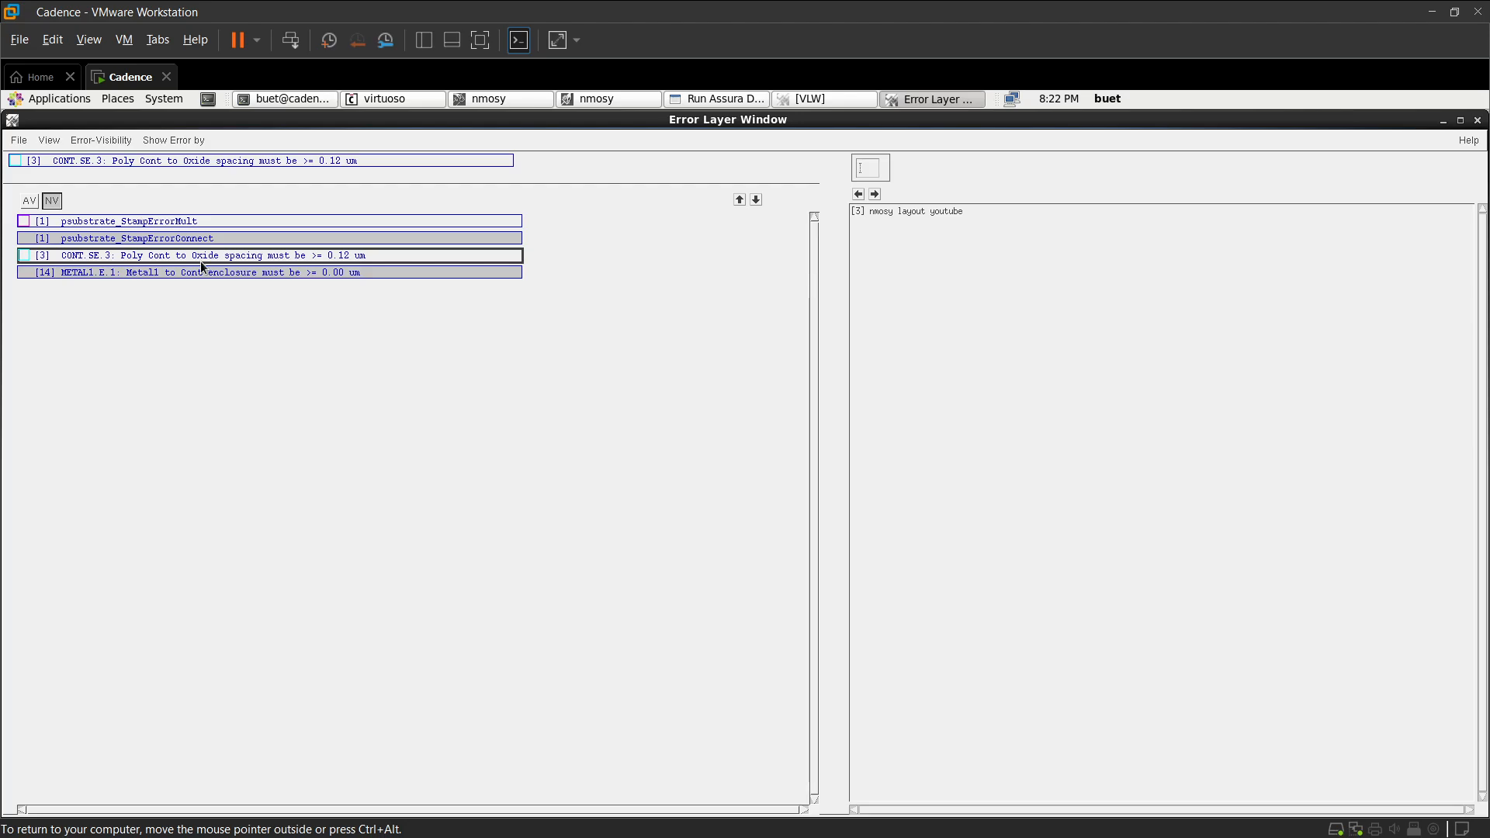
left_click(633, 99)
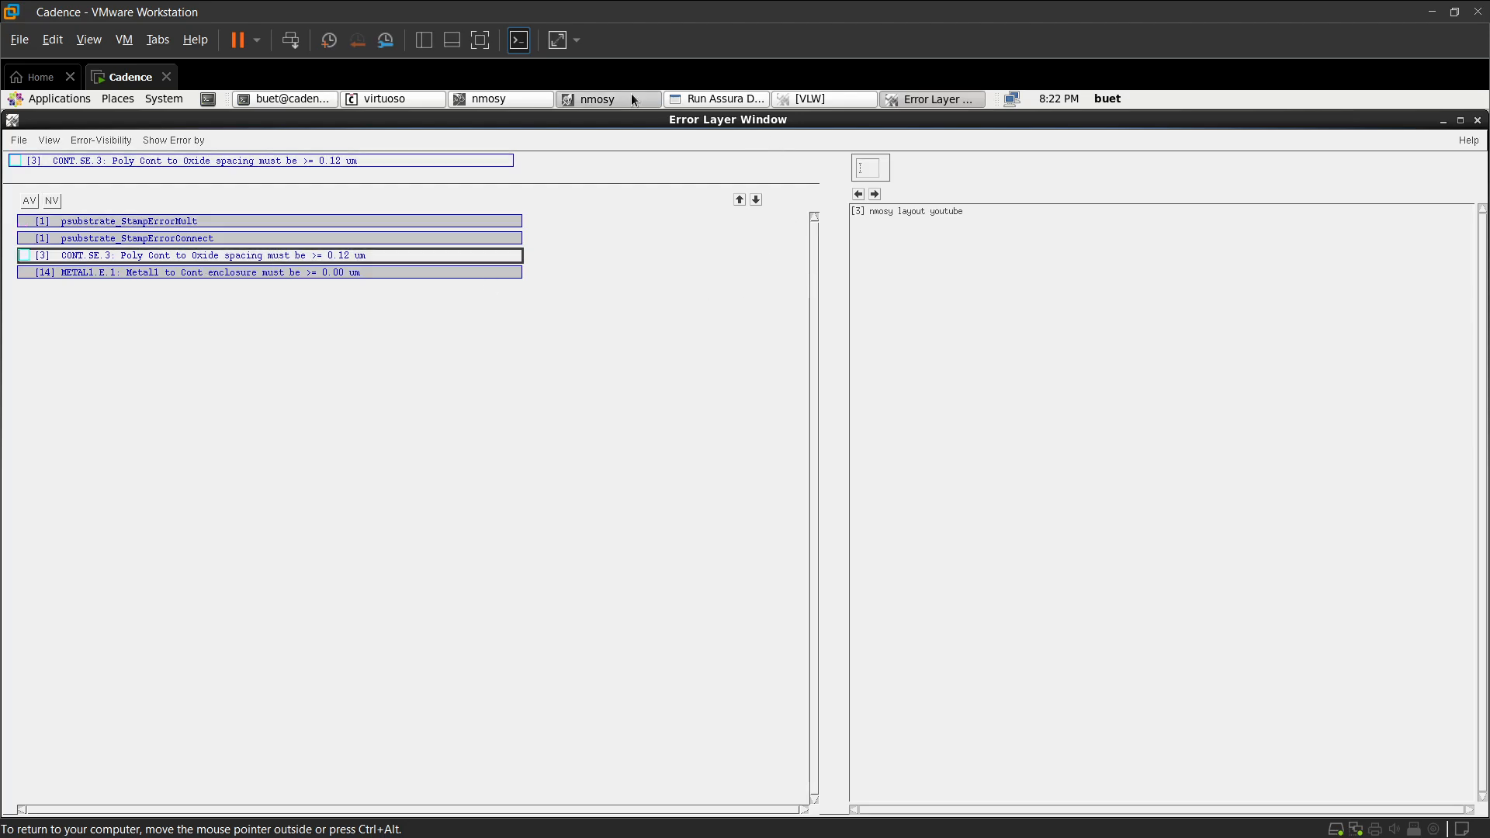
scroll(754, 487, "up", 2)
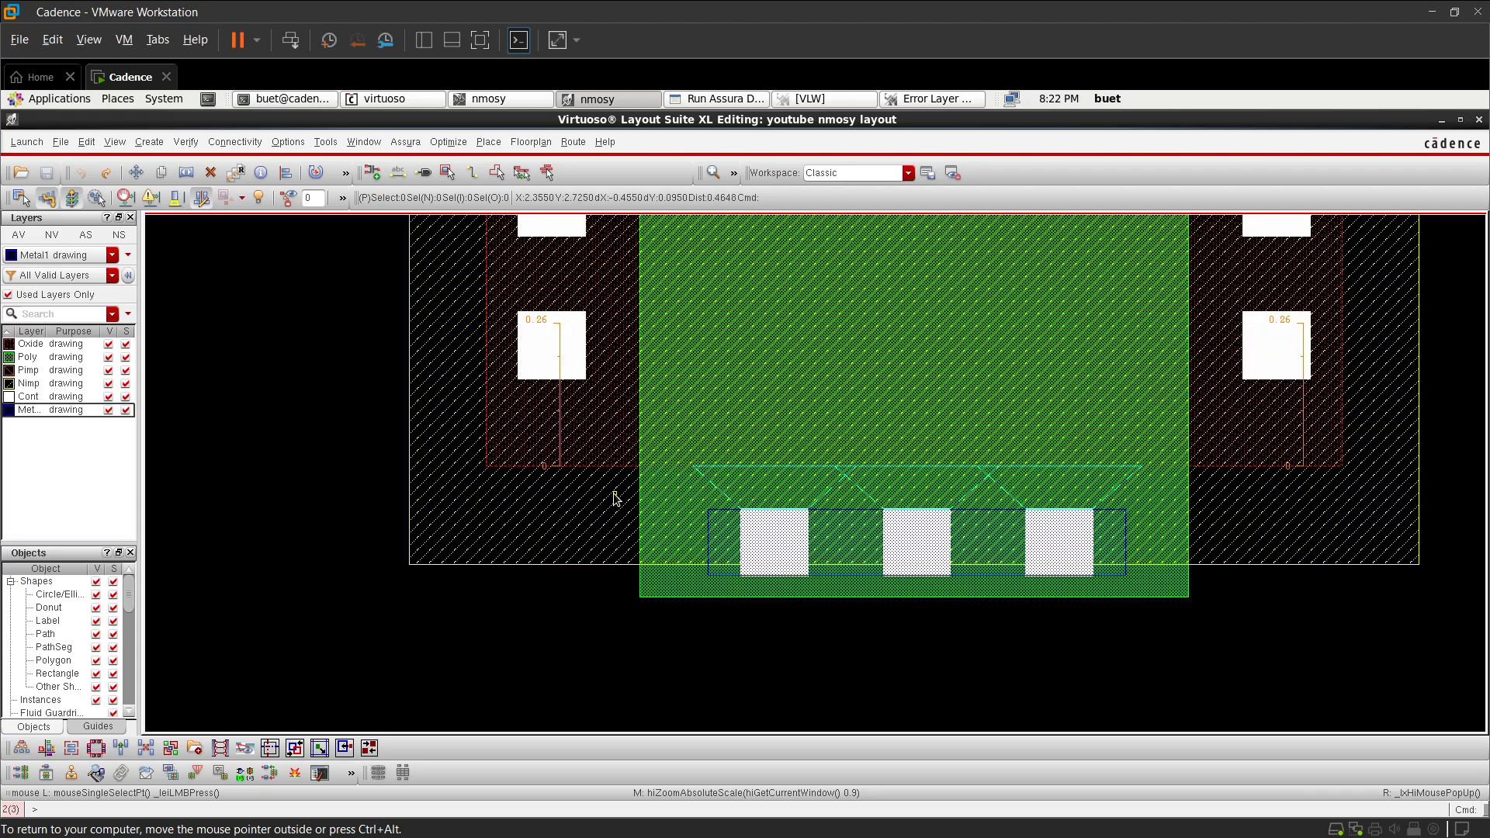
- Quick Align the poly gate's bottom edge, the gate's Metal1 rectangle and its three contacts below the oxide edge with a user spacing of 0.12
left_click_drag(614, 493, 1242, 623)
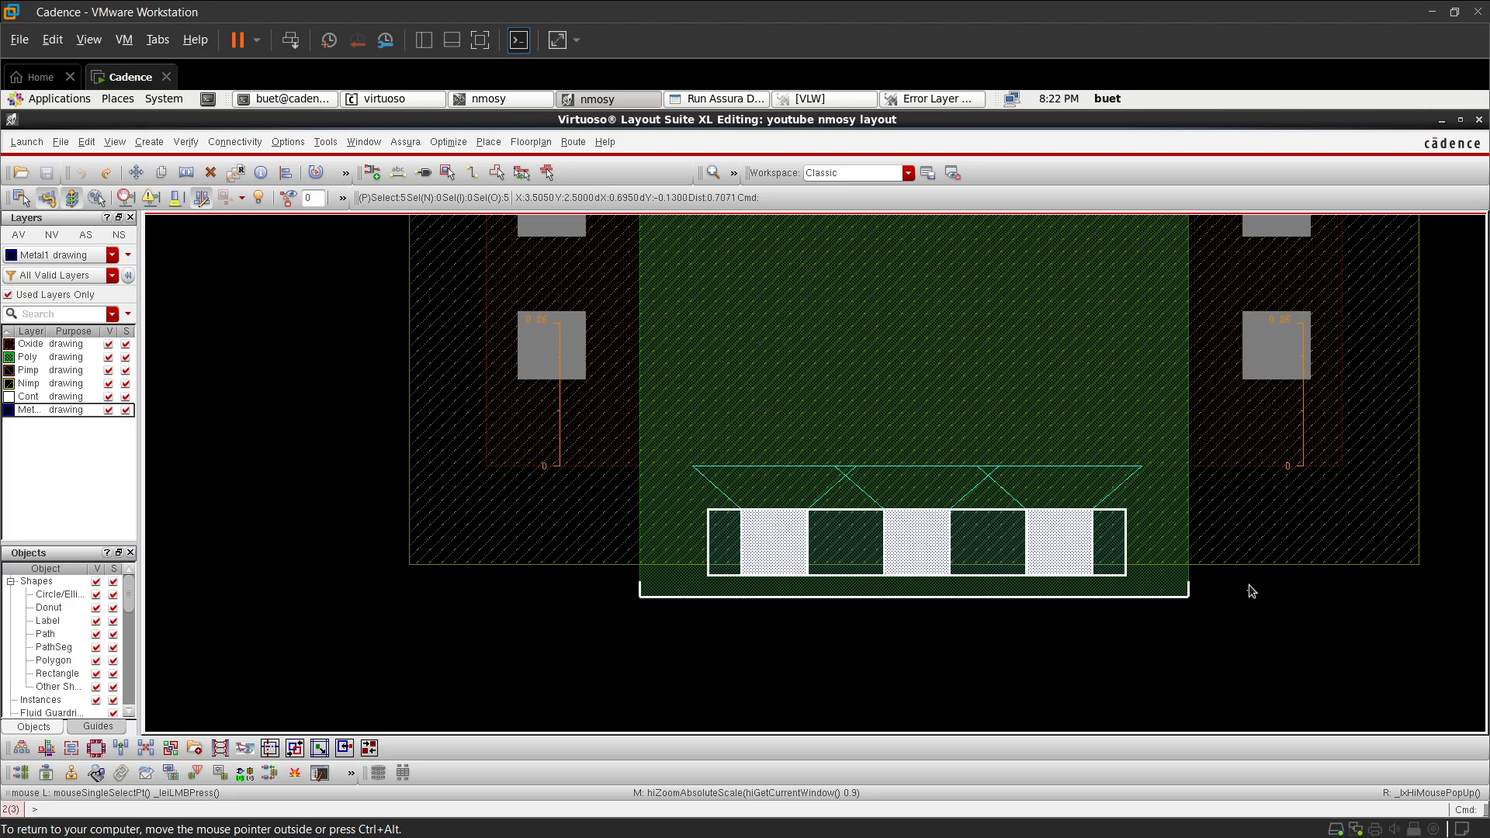
key("a")
right_click(947, 617)
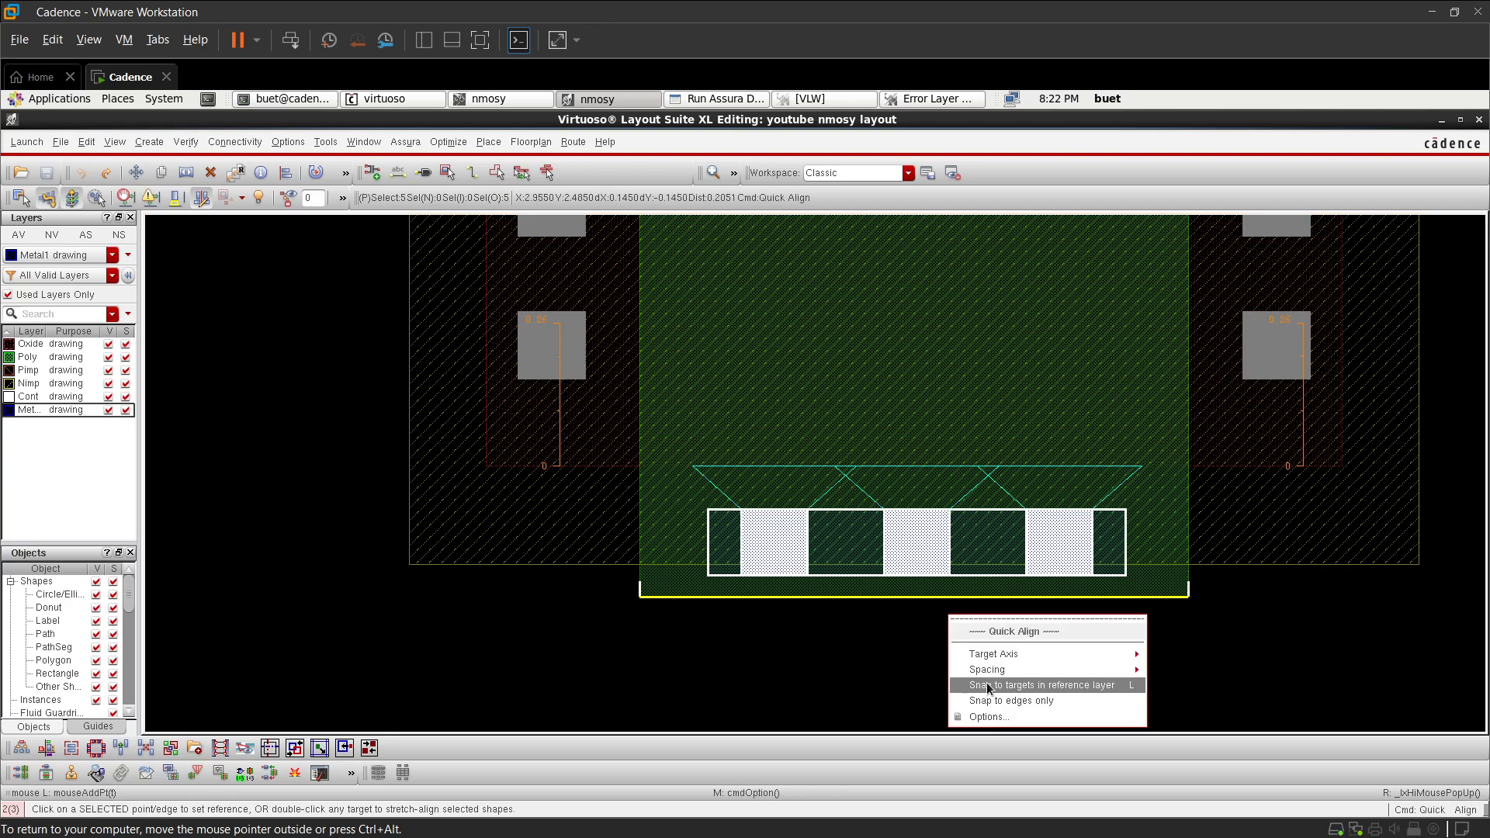
left_click(997, 715)
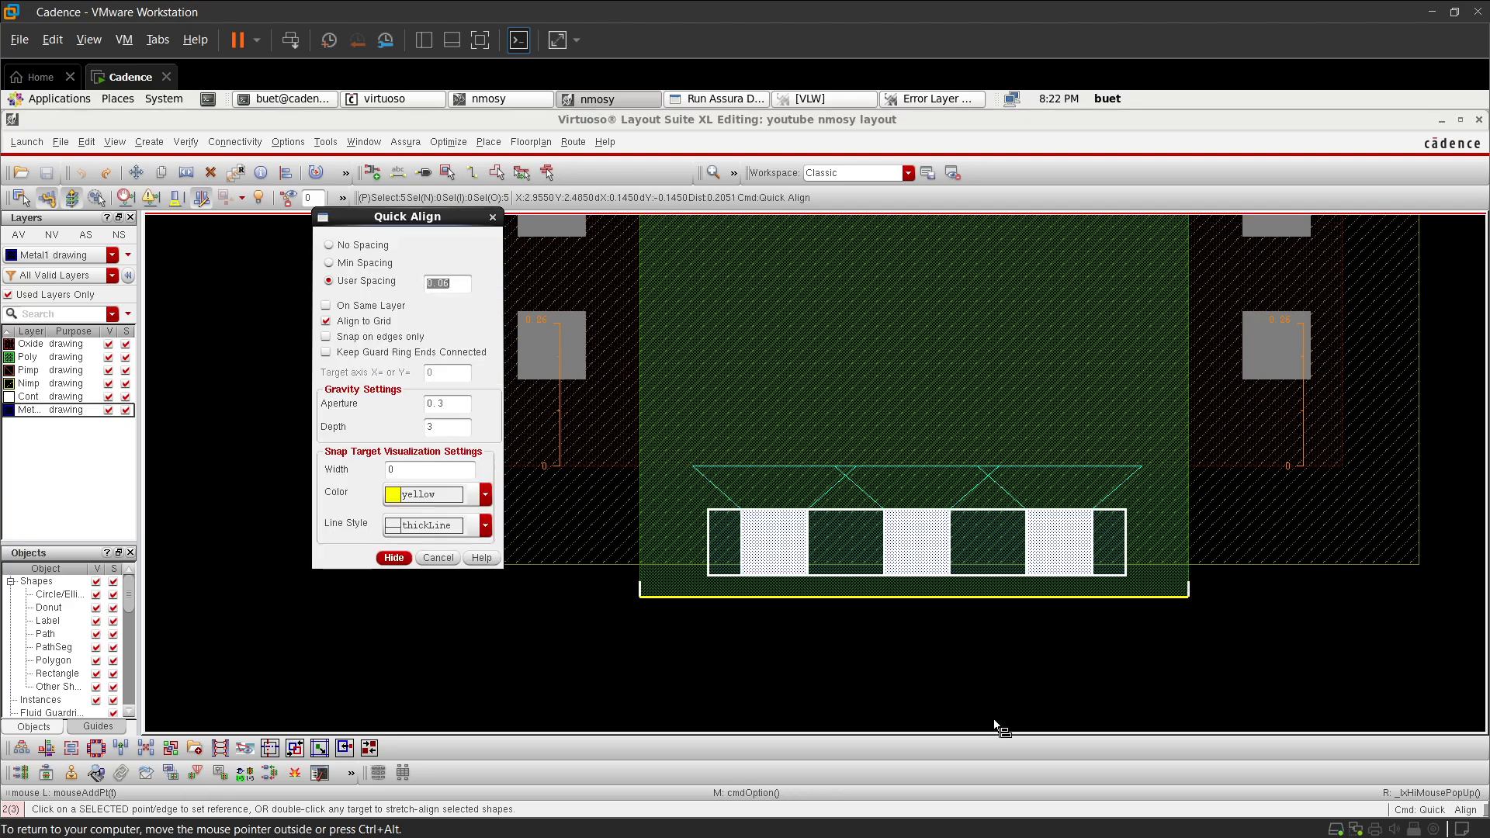
left_click(457, 287)
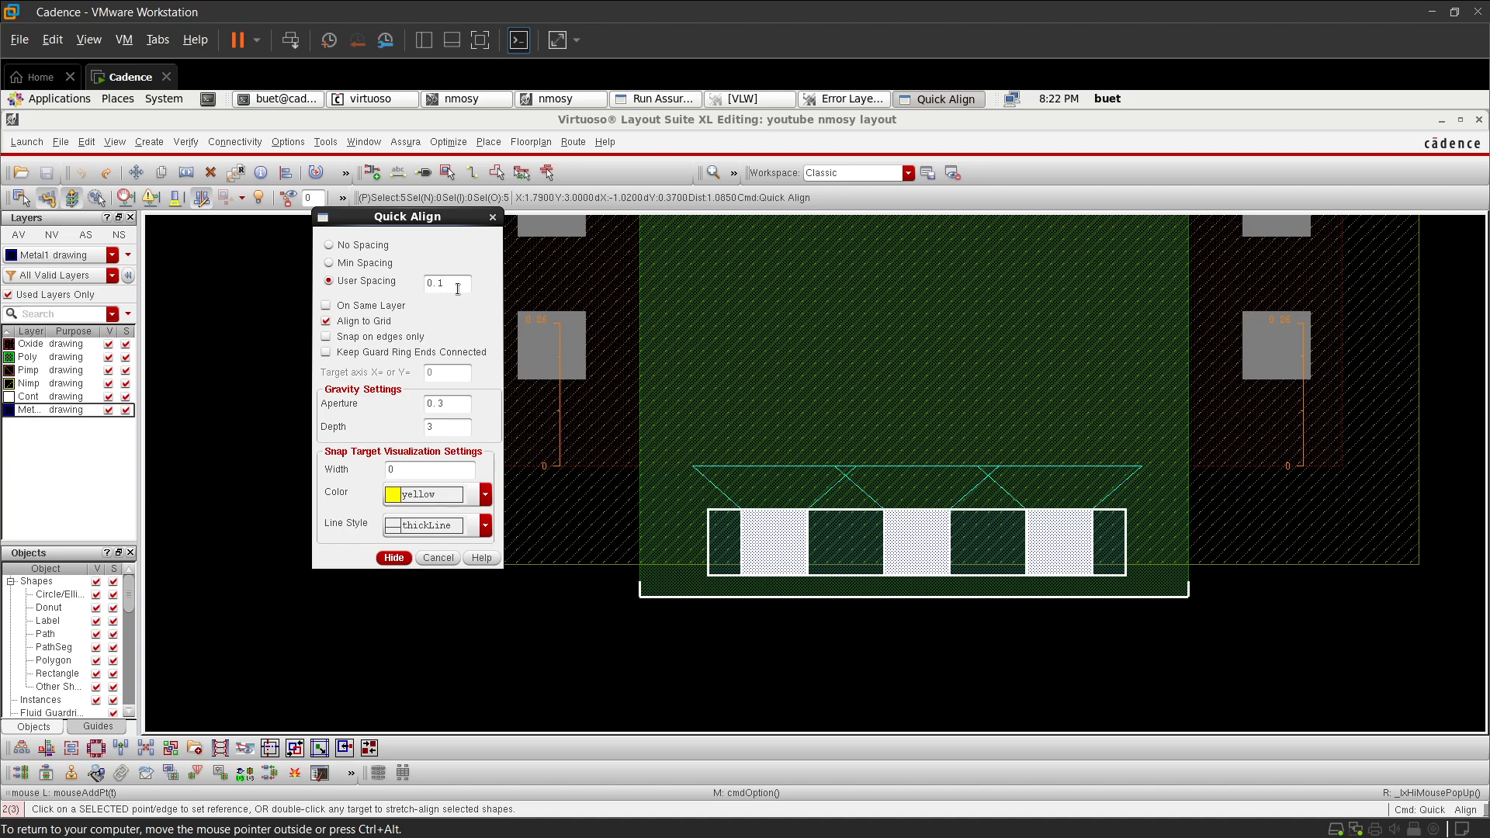
left_click(388, 558)
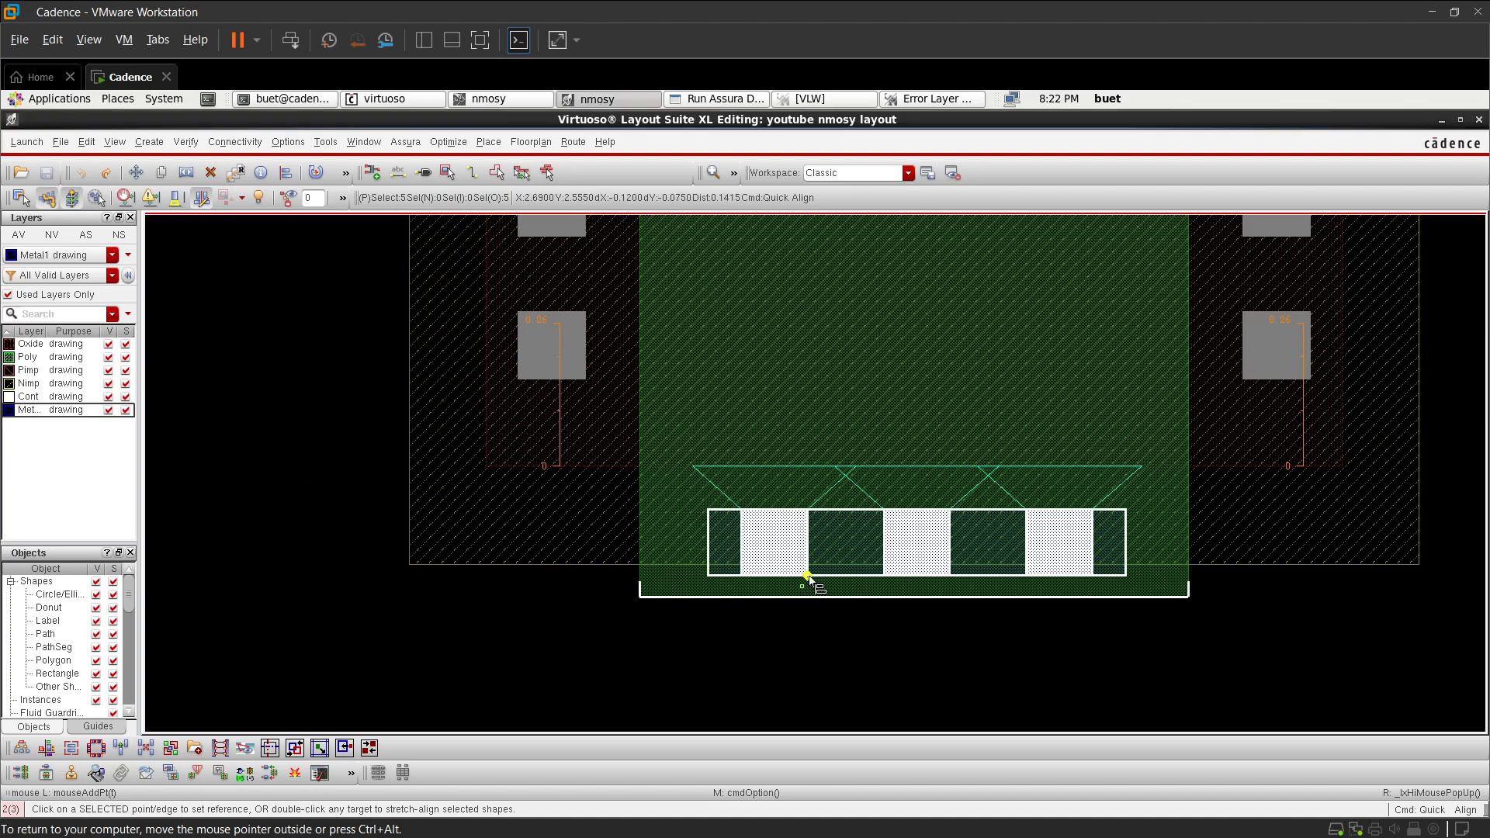
left_click(872, 512)
left_click(869, 481)
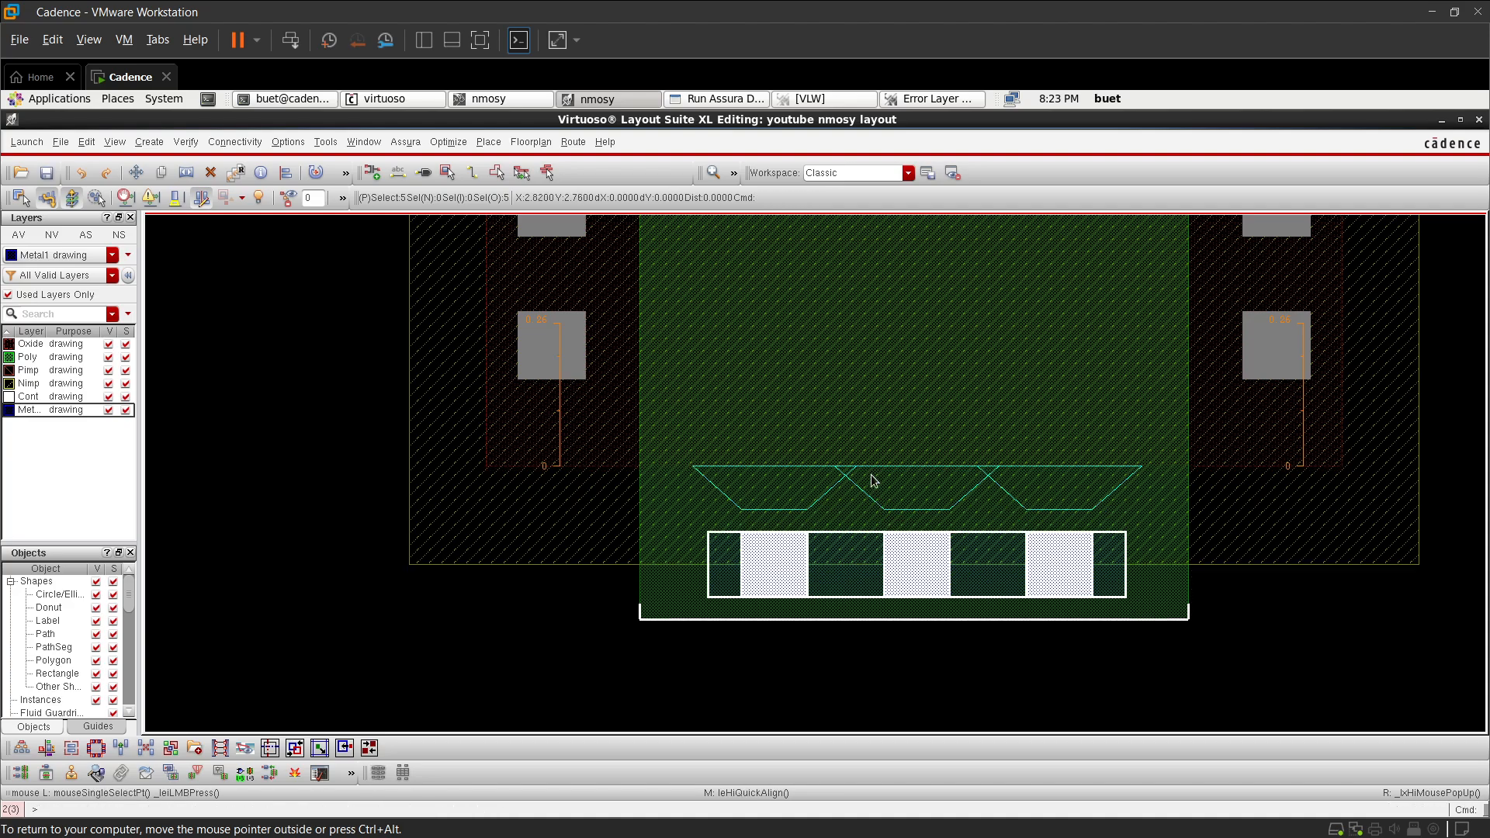
scroll(869, 481, "down", 4)
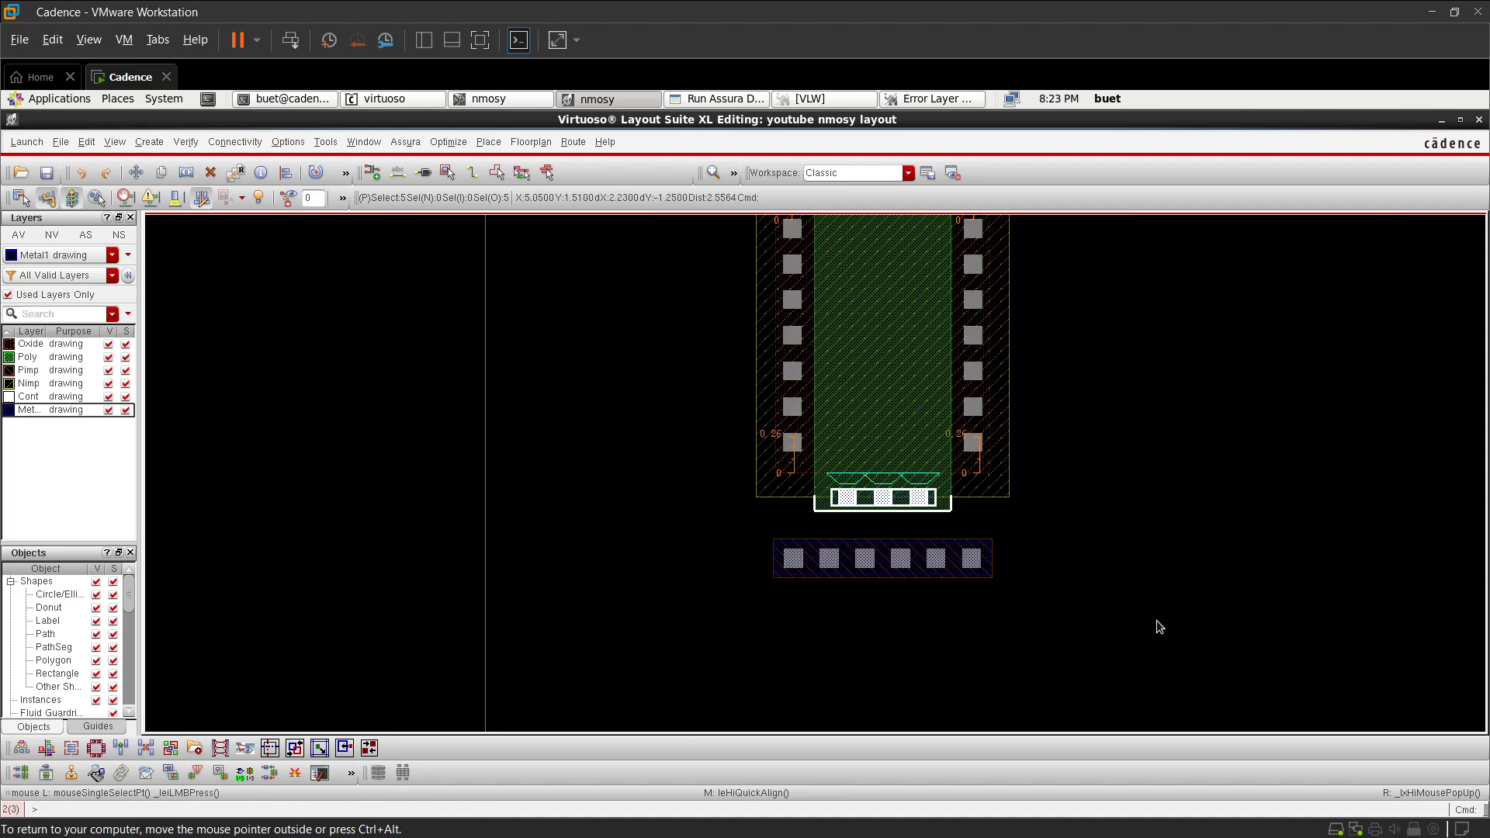
left_click(1059, 585)
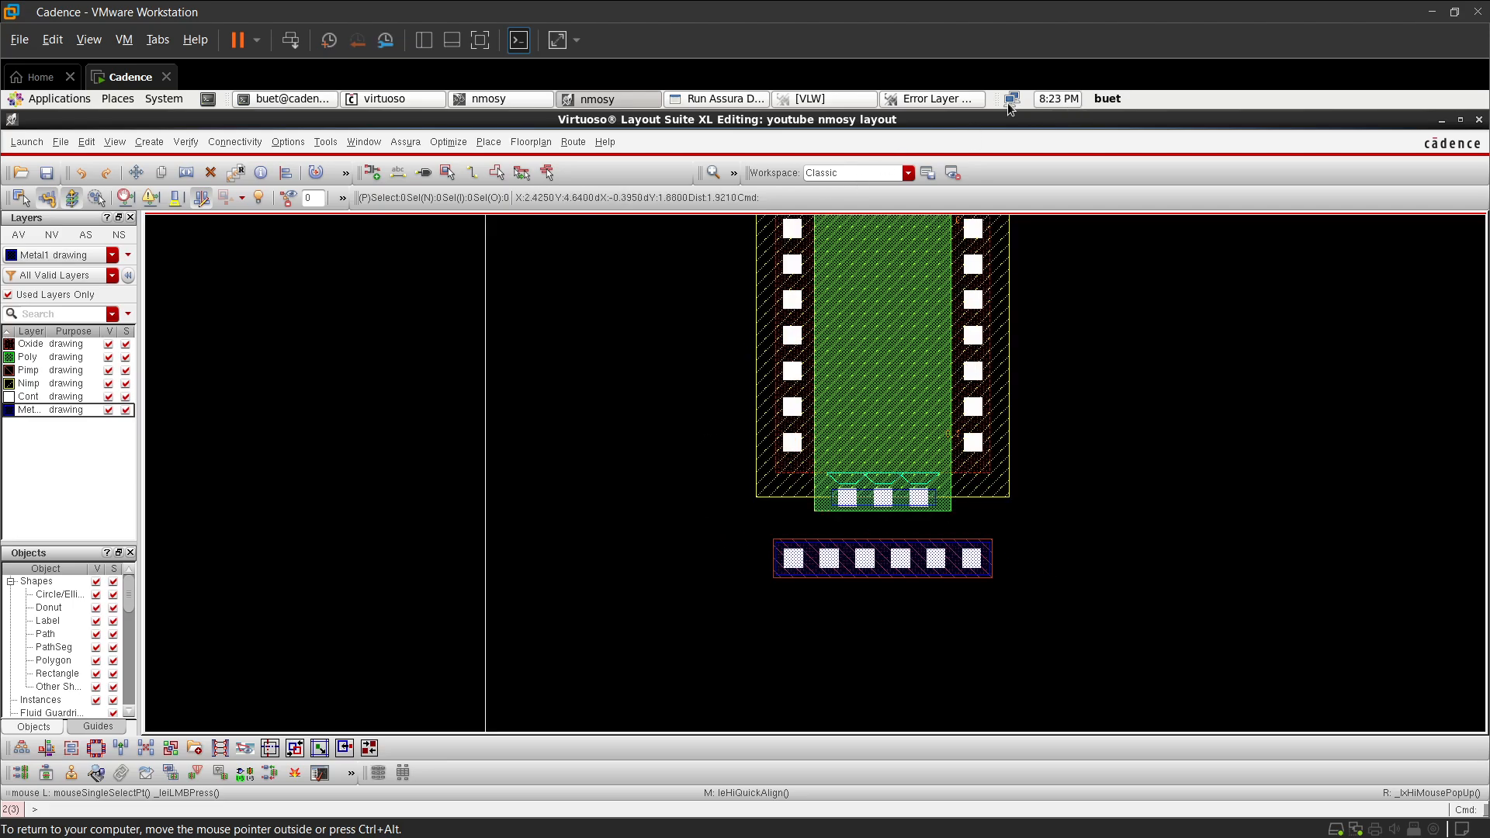
- Move the lower six-contact substrate strip vertically up to just below the poly gate's bottom edge
left_click(932, 98)
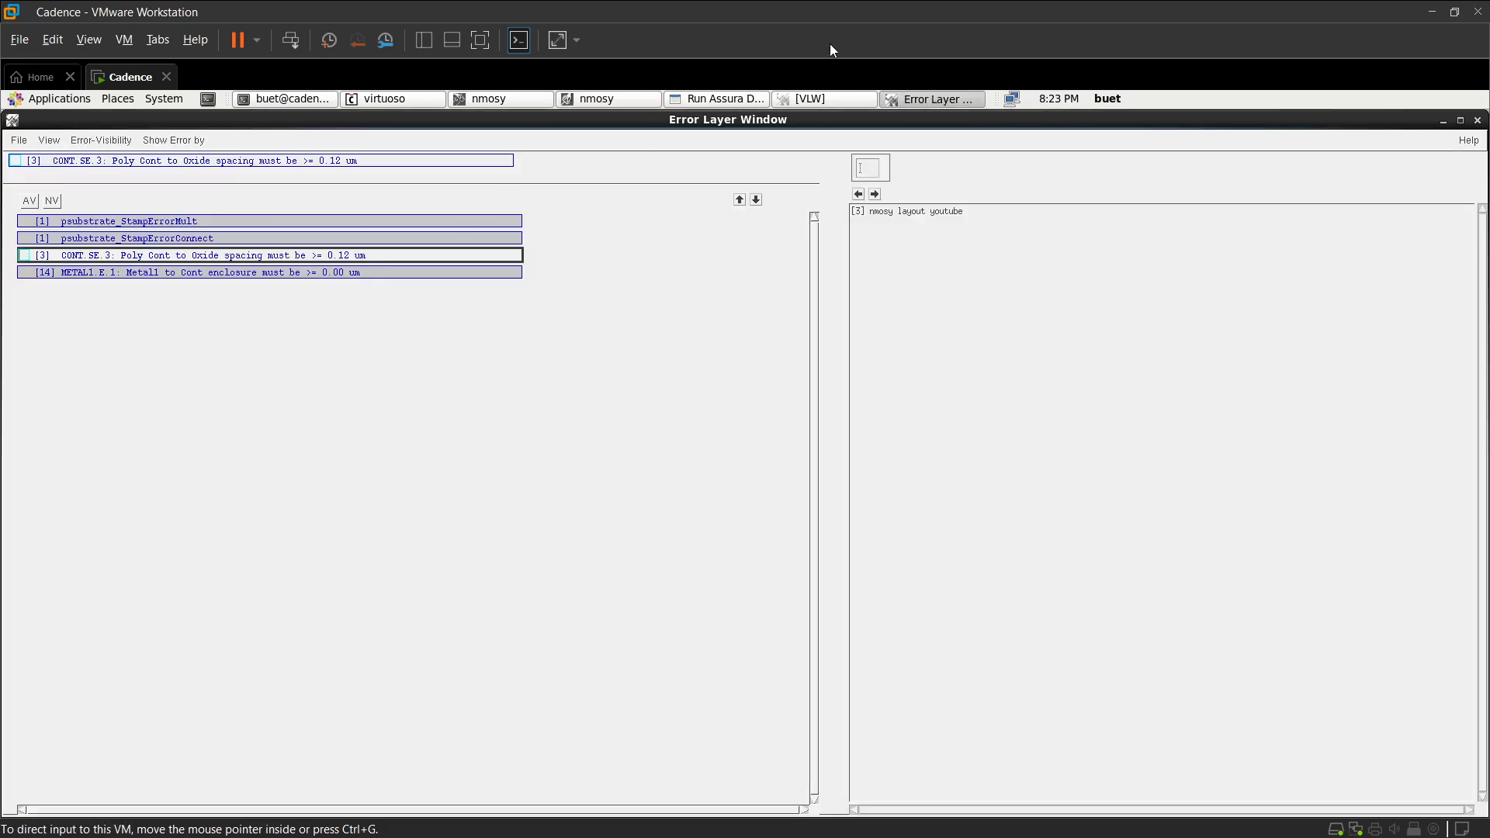
left_click(613, 96)
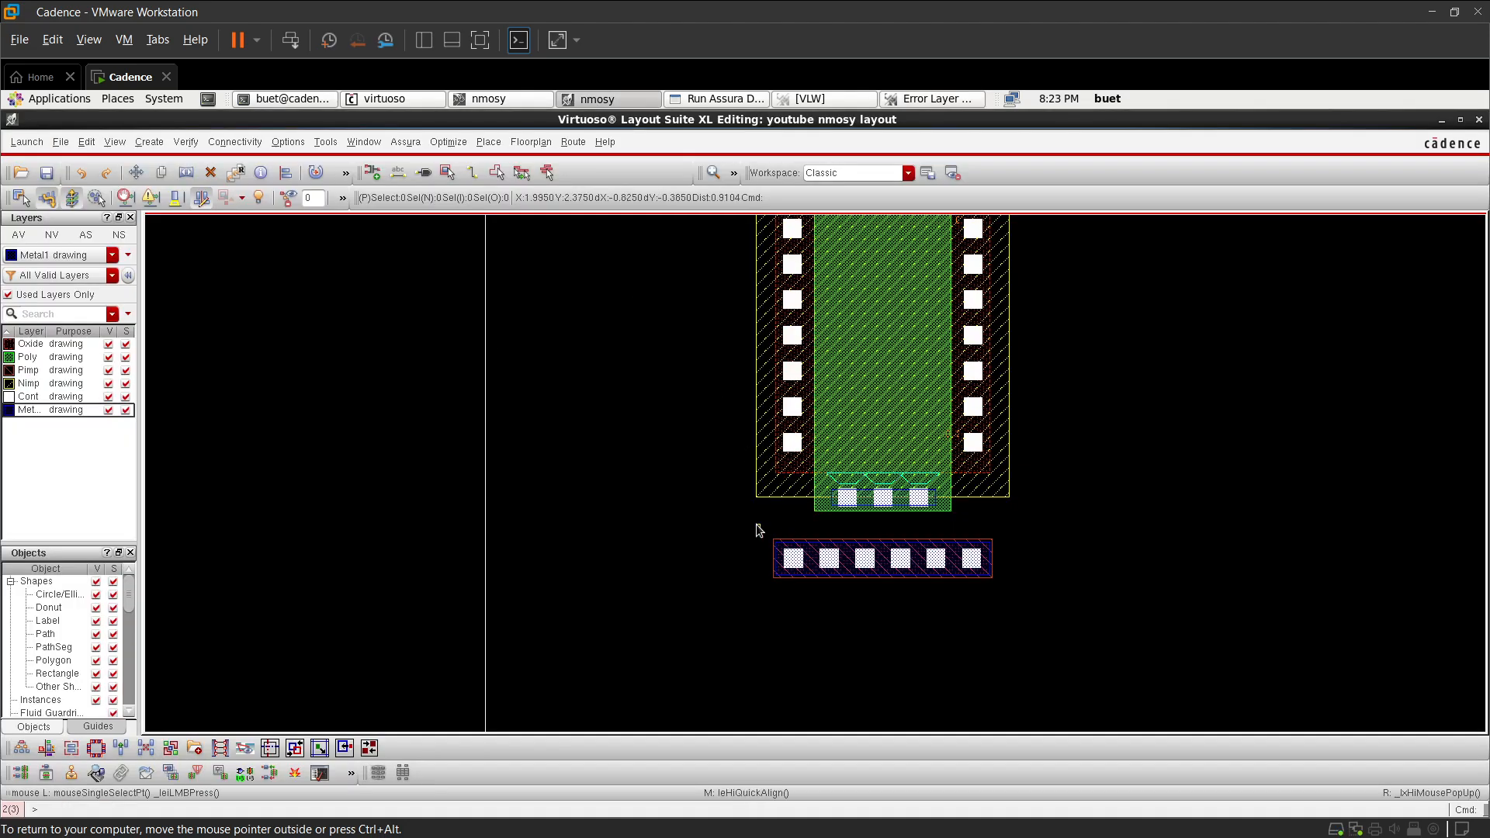
left_click_drag(753, 524, 1045, 597)
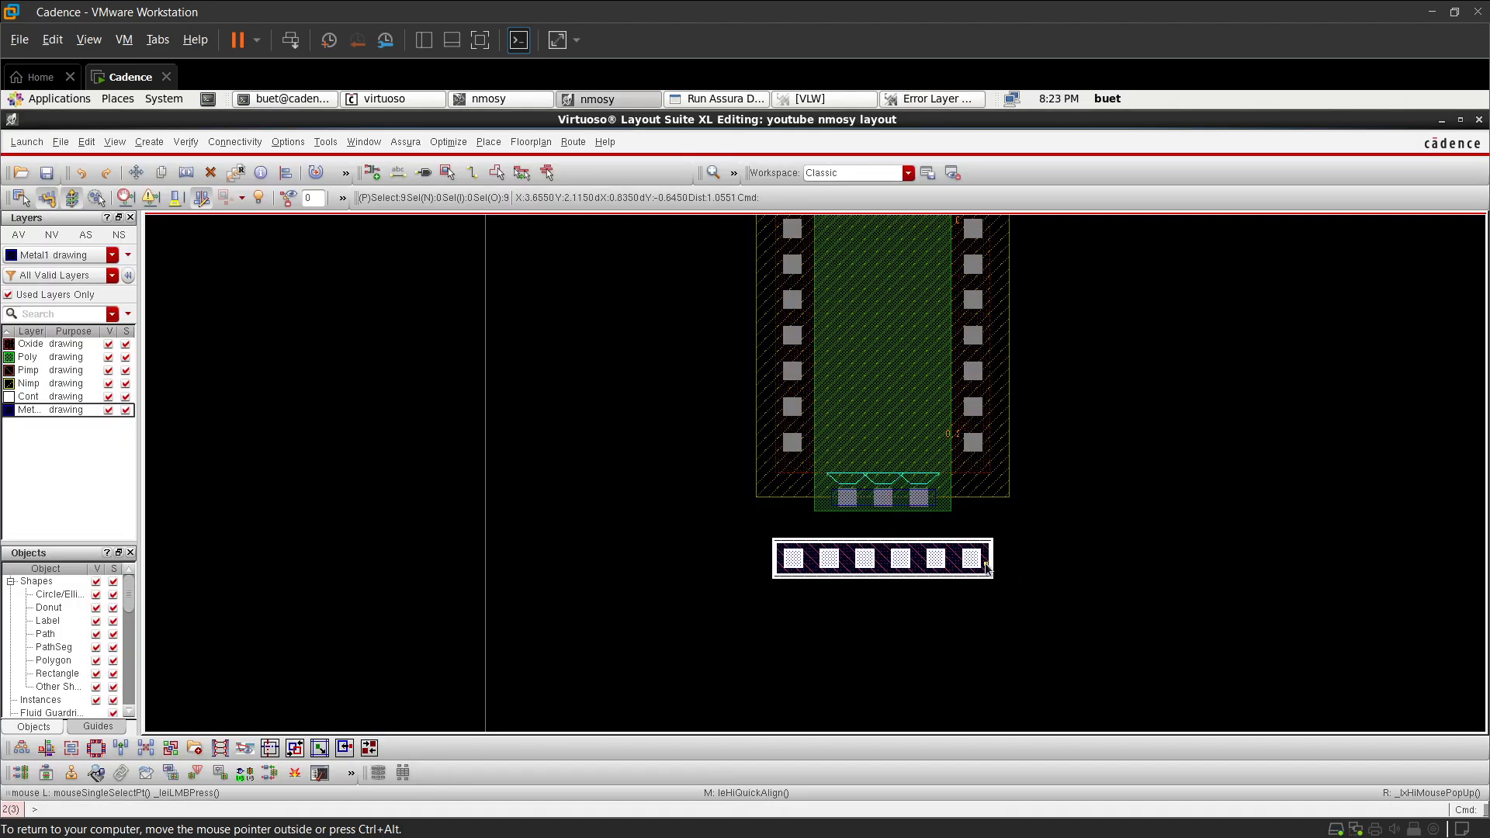
scroll(972, 560, "up", 1)
key("m")
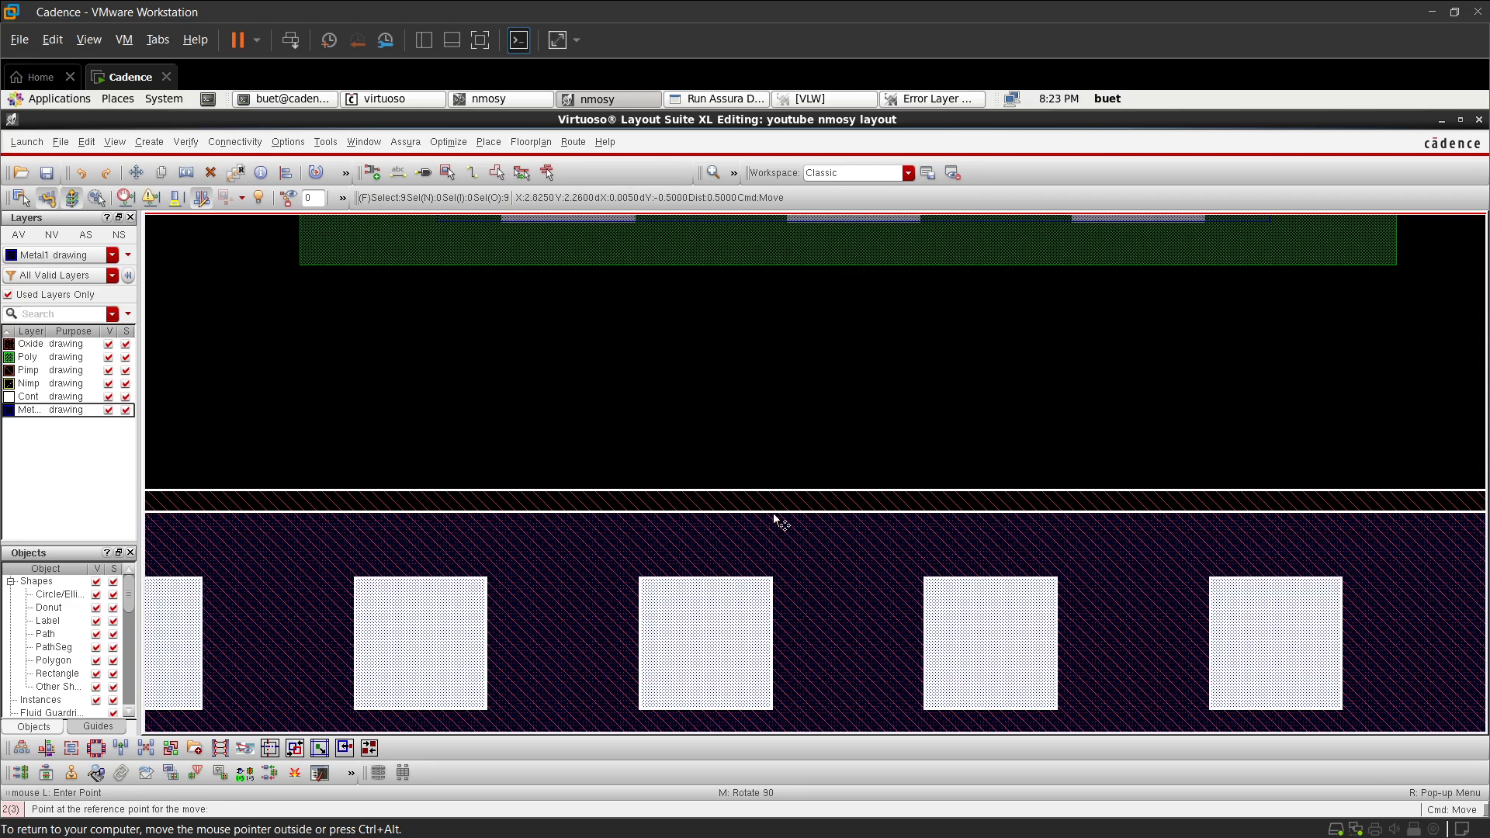
scroll(775, 515, "up", 2)
left_click(784, 310)
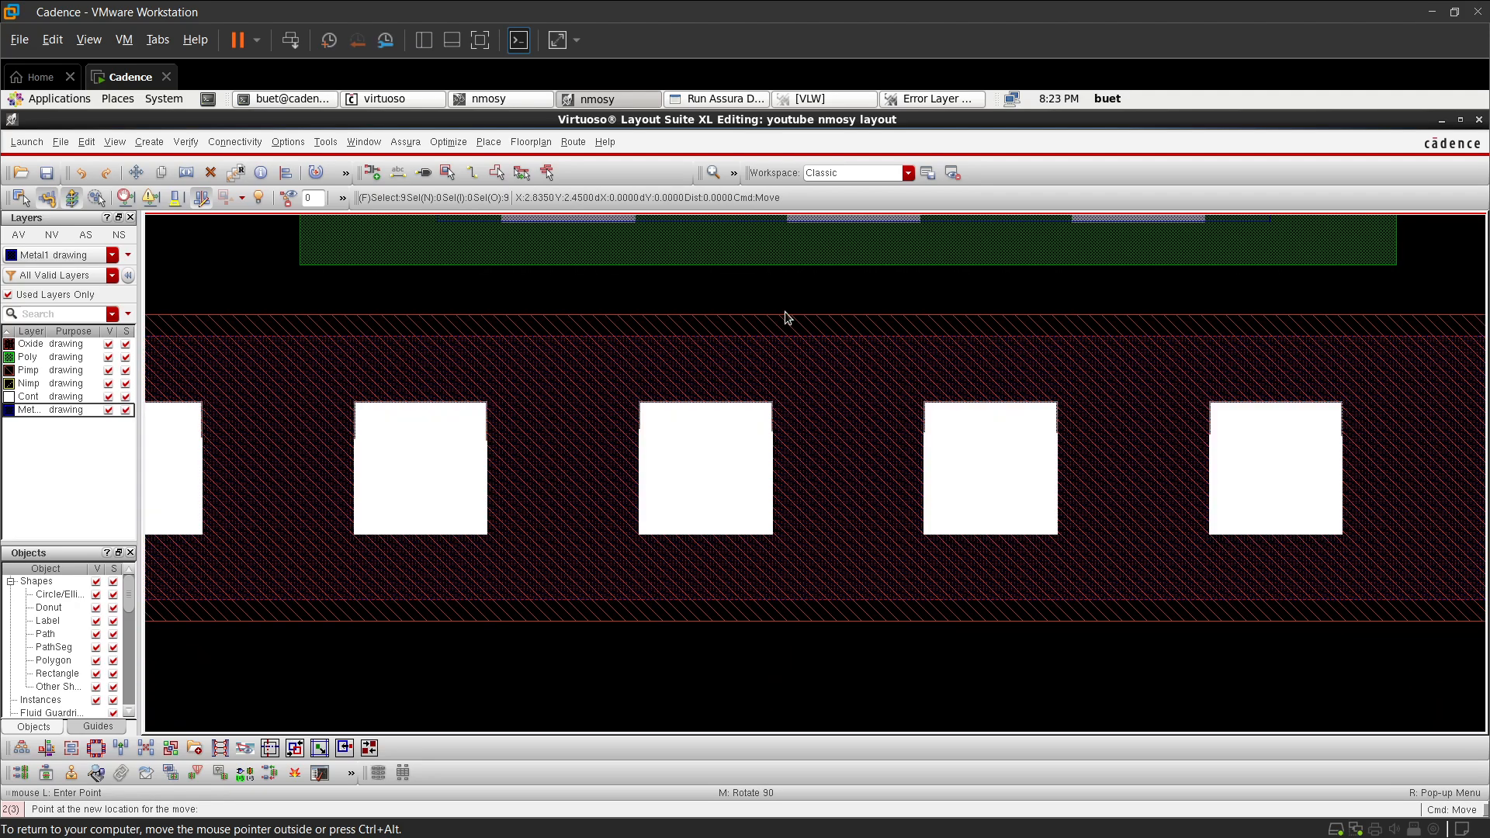
scroll(784, 310, "down", 4)
scroll(785, 312, "down", 1)
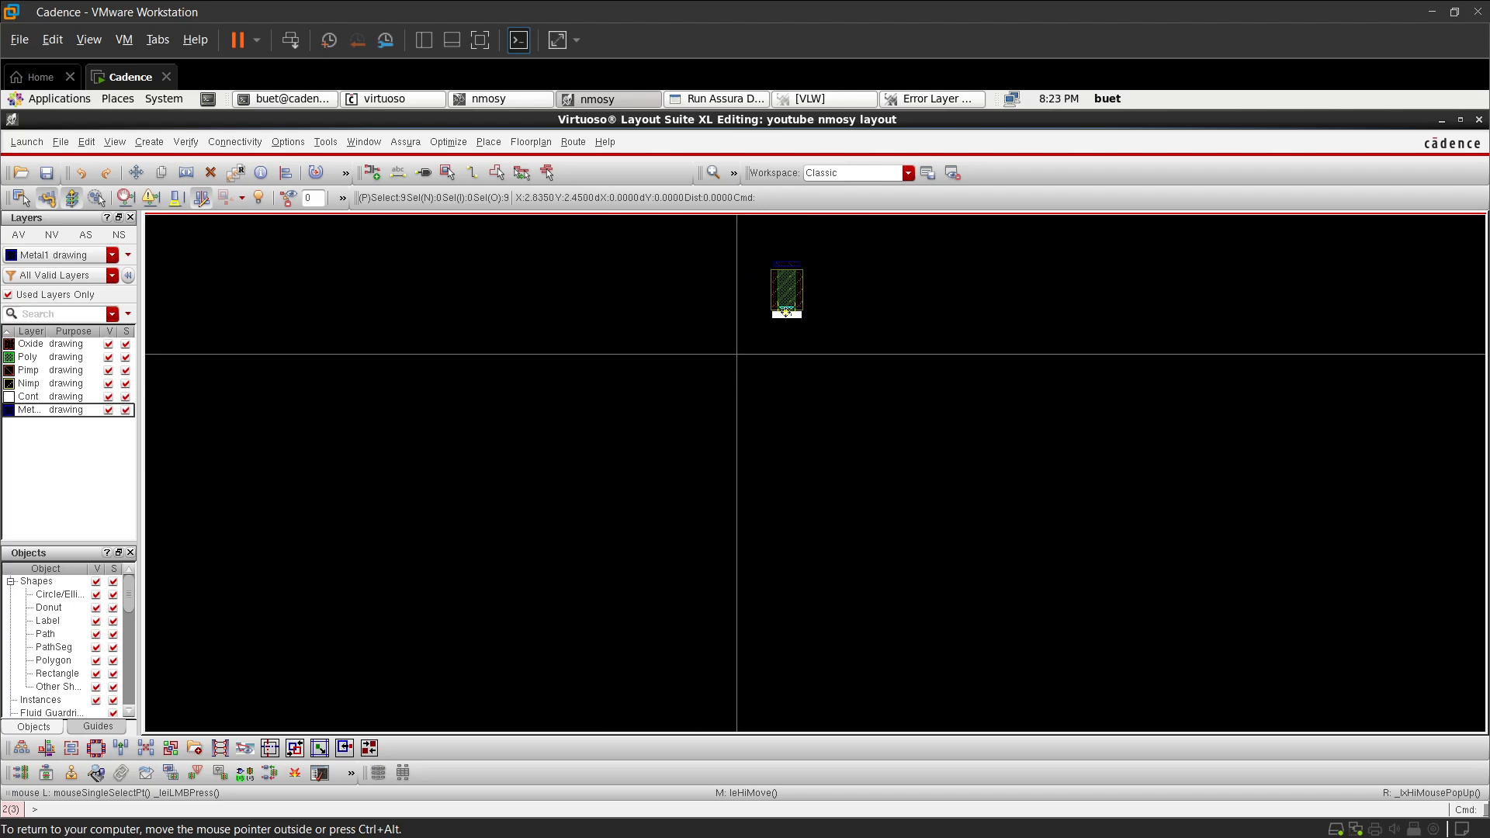
scroll(789, 265, "up", 3)
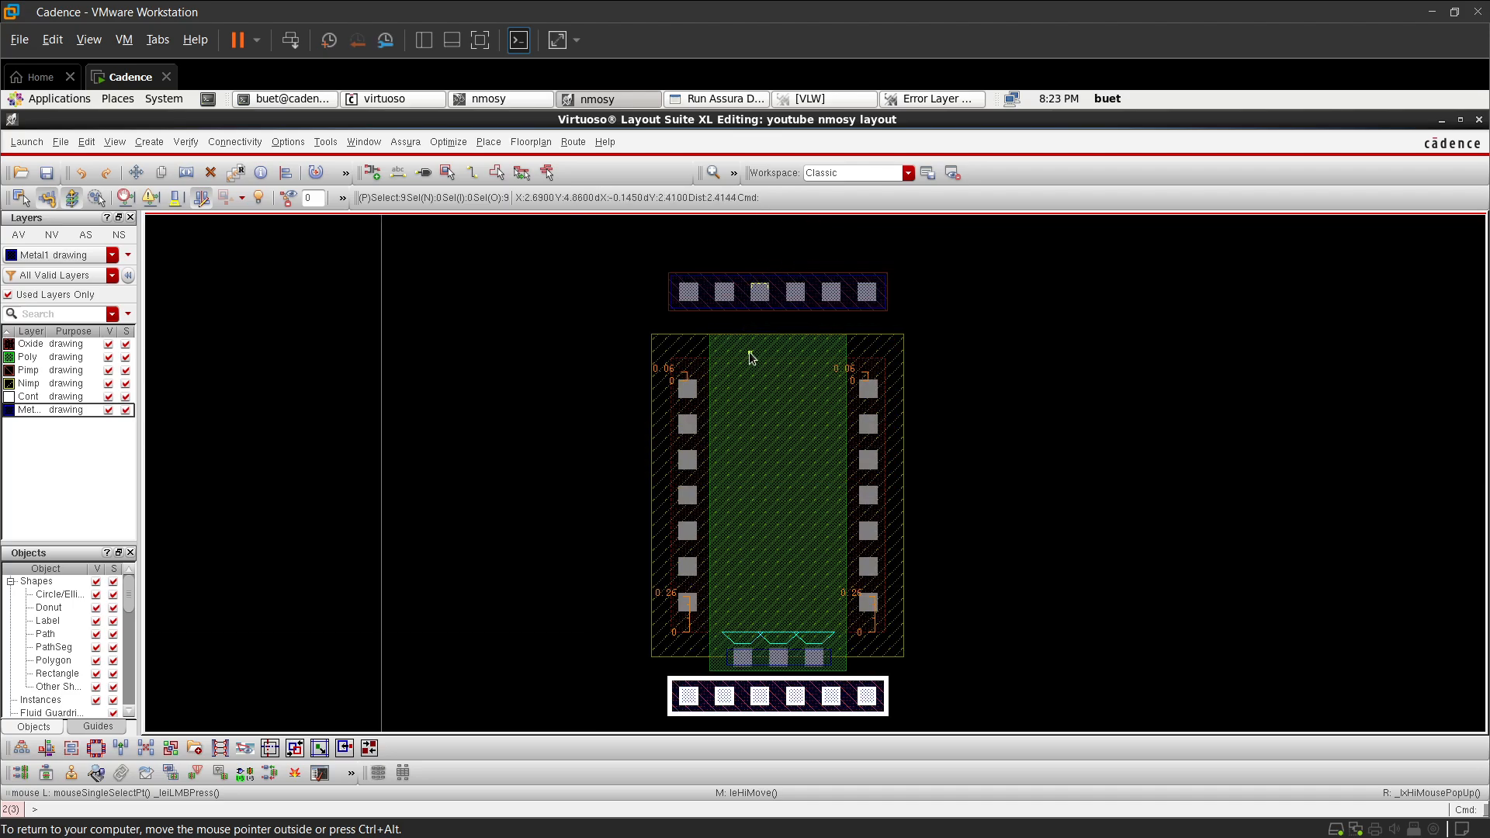
left_click(945, 318)
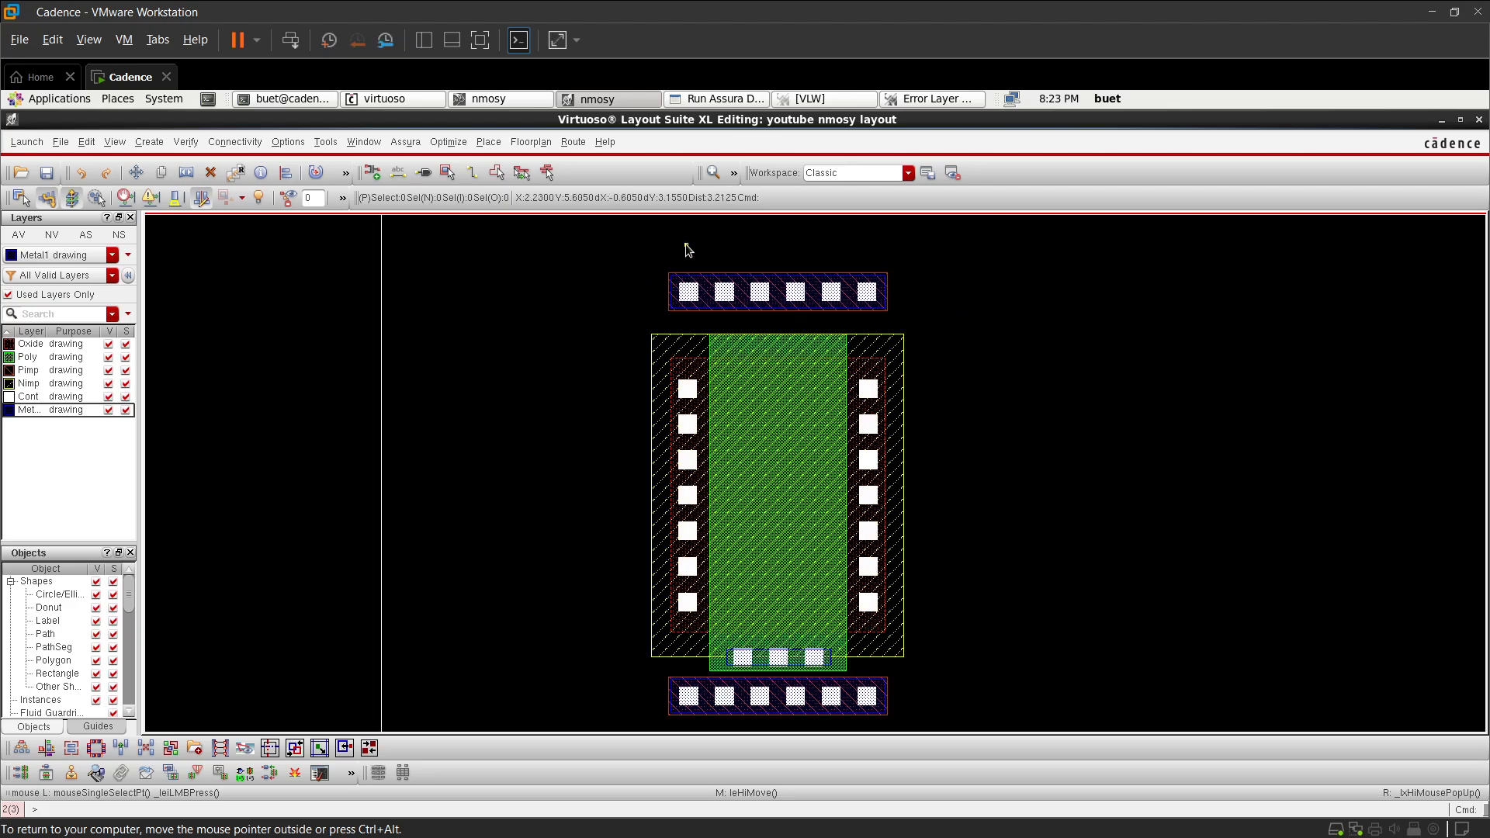
- Move the upper six-contact substrate strip vertically down to just above the transistor's top edge
left_click_drag(655, 256, 917, 322)
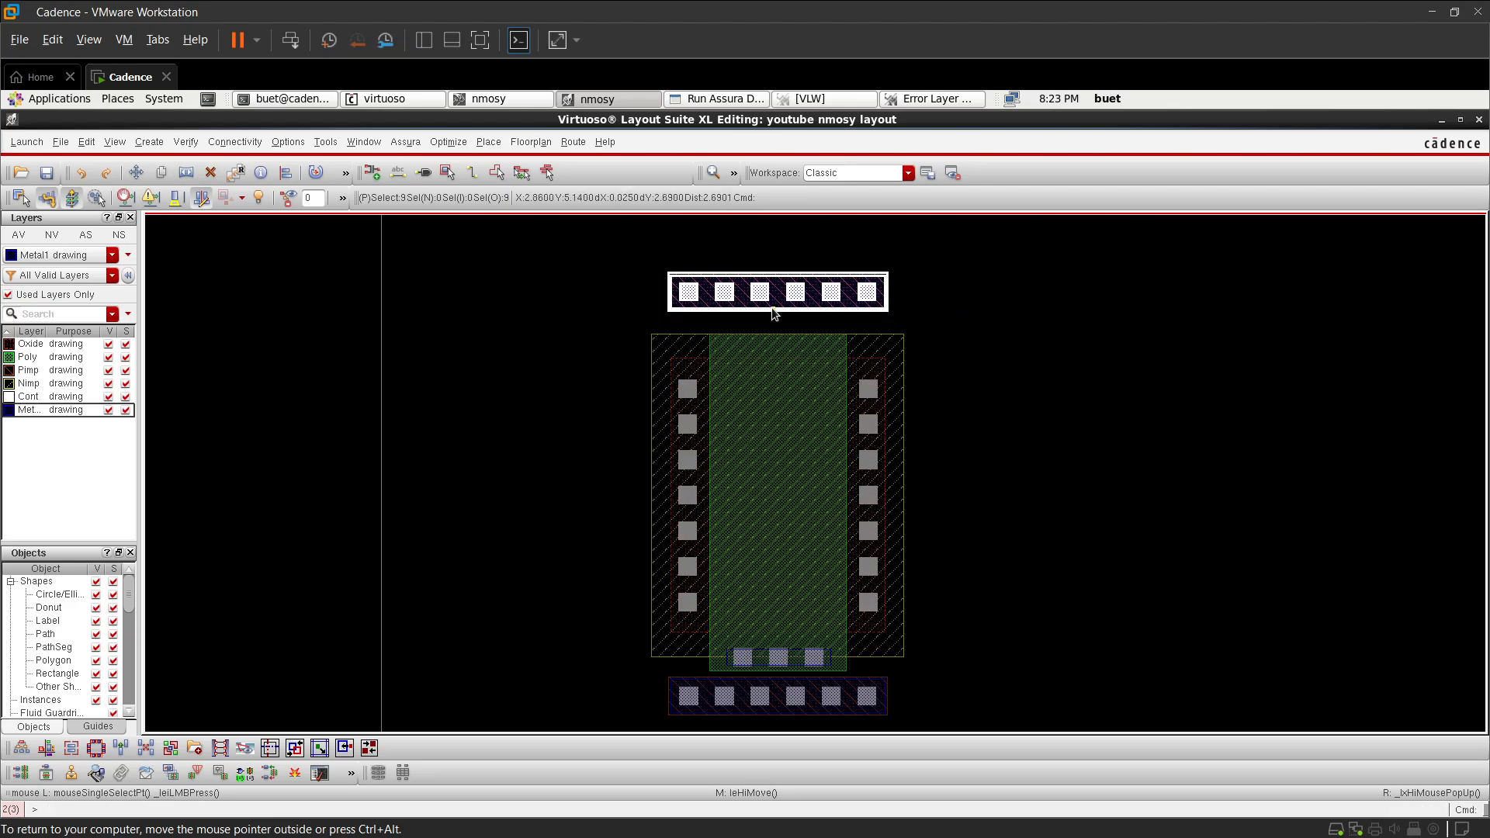
scroll(776, 309, "up", 2)
key("m")
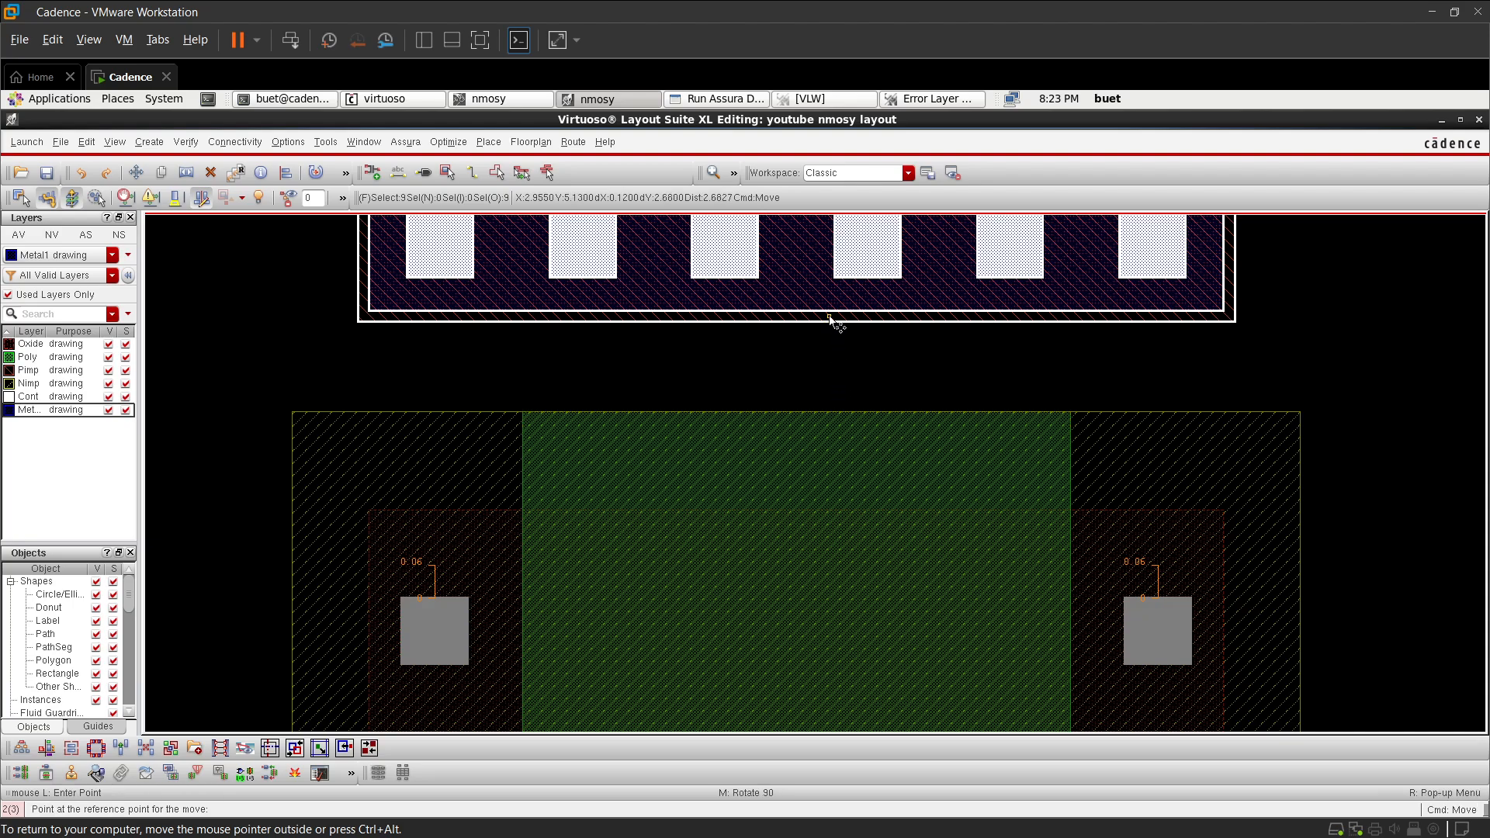
left_click(829, 318)
left_click(821, 385)
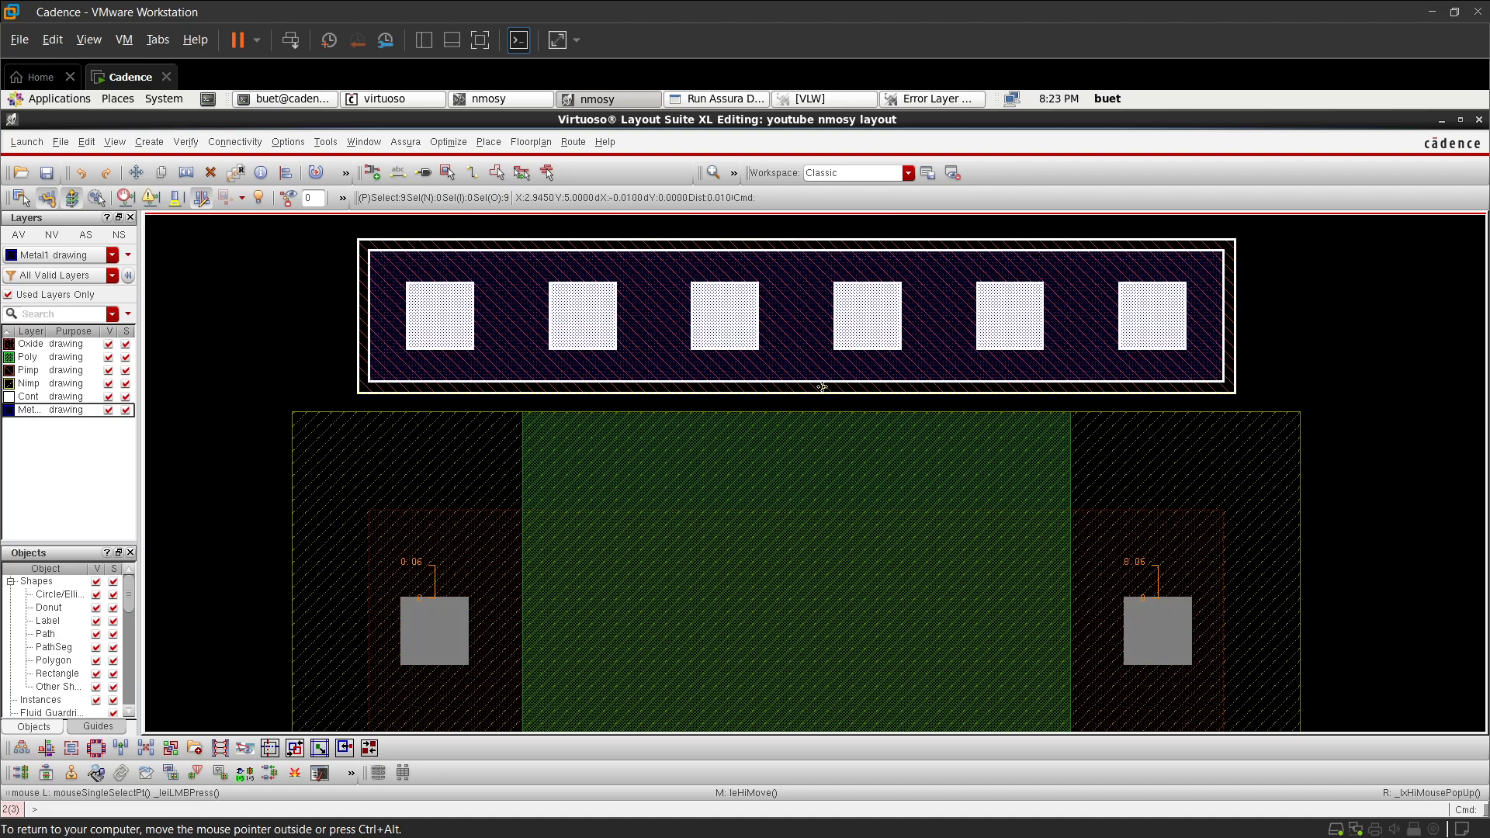
scroll(822, 386, "down", 2)
left_click(988, 422)
scroll(988, 422, "down", 2)
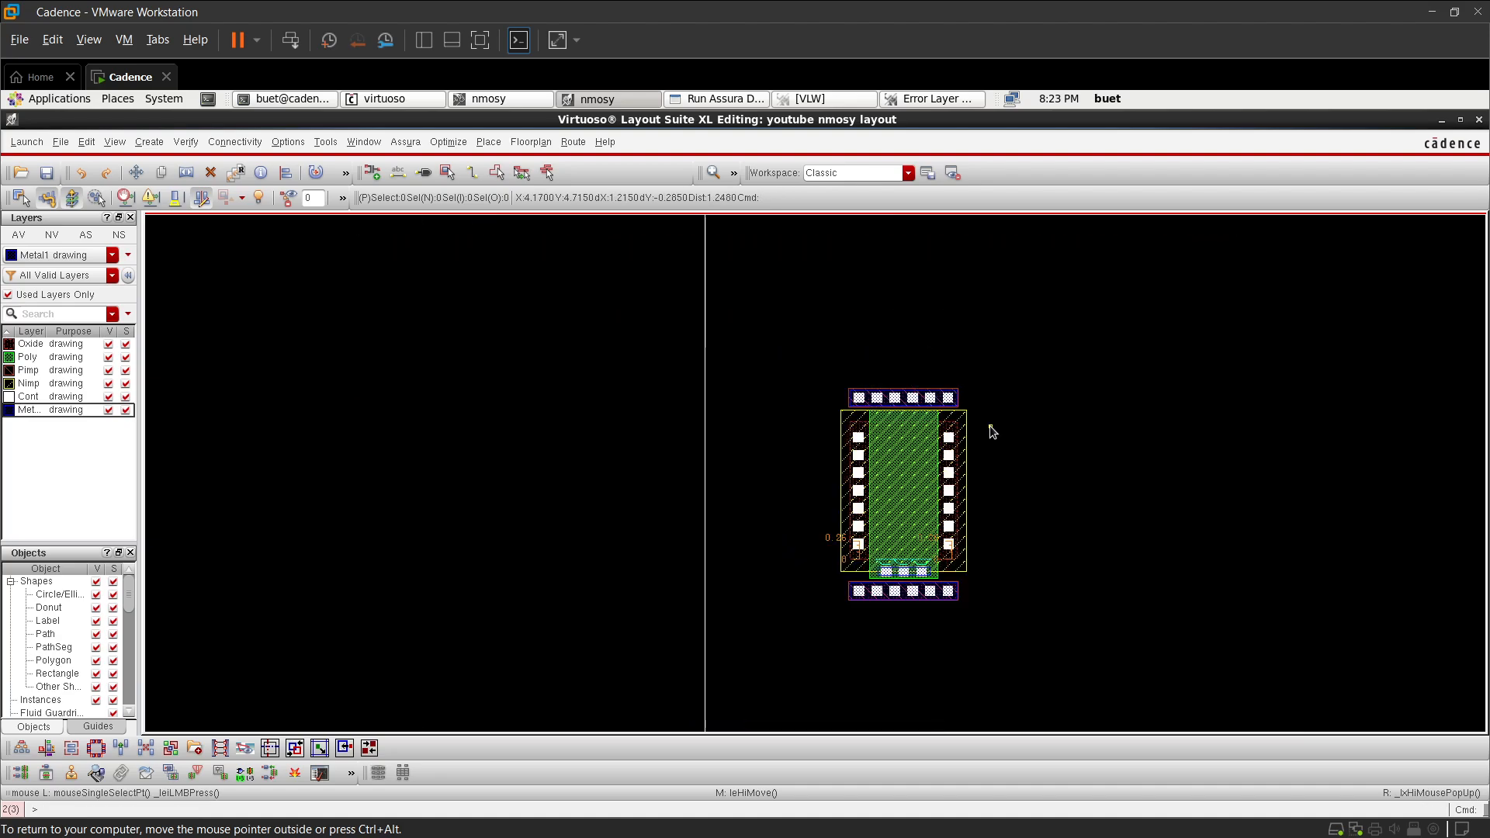
scroll(964, 532, "up", 2)
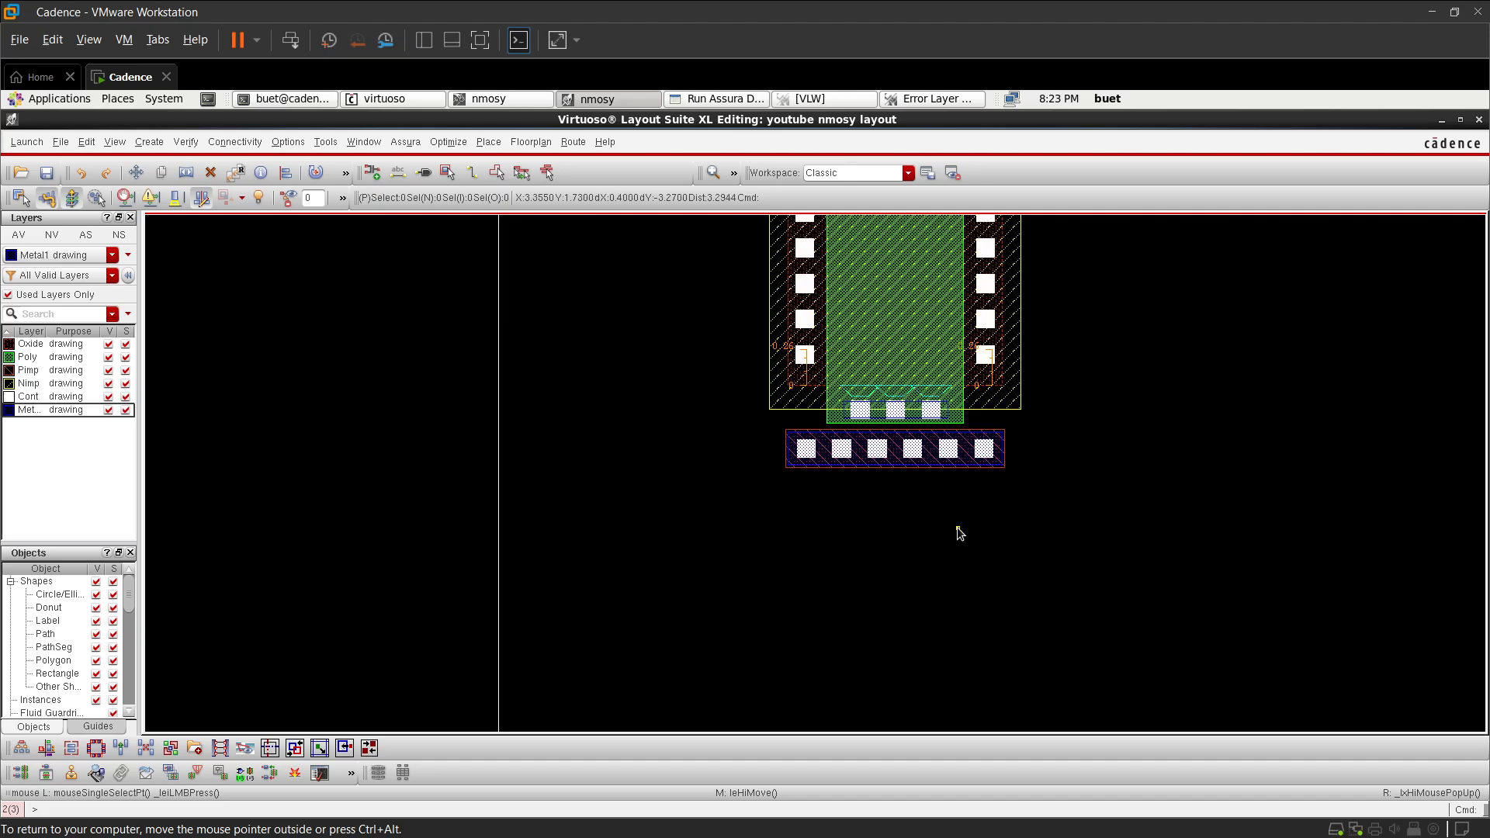
- Save the nmosy layout and rerun Assura DRC run ex1, overwriting the existing run data
left_click(48, 174)
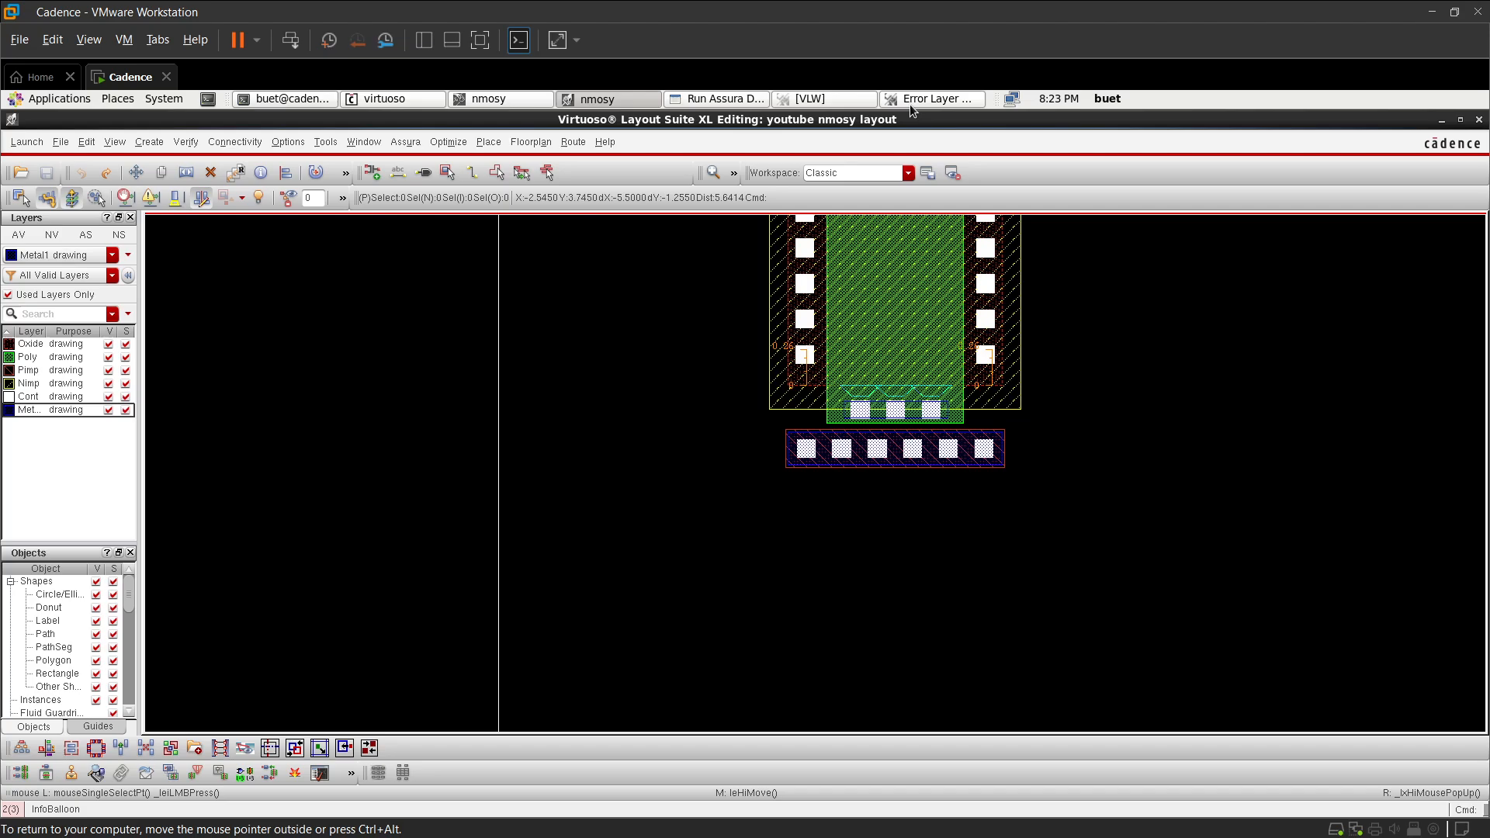
left_click(718, 98)
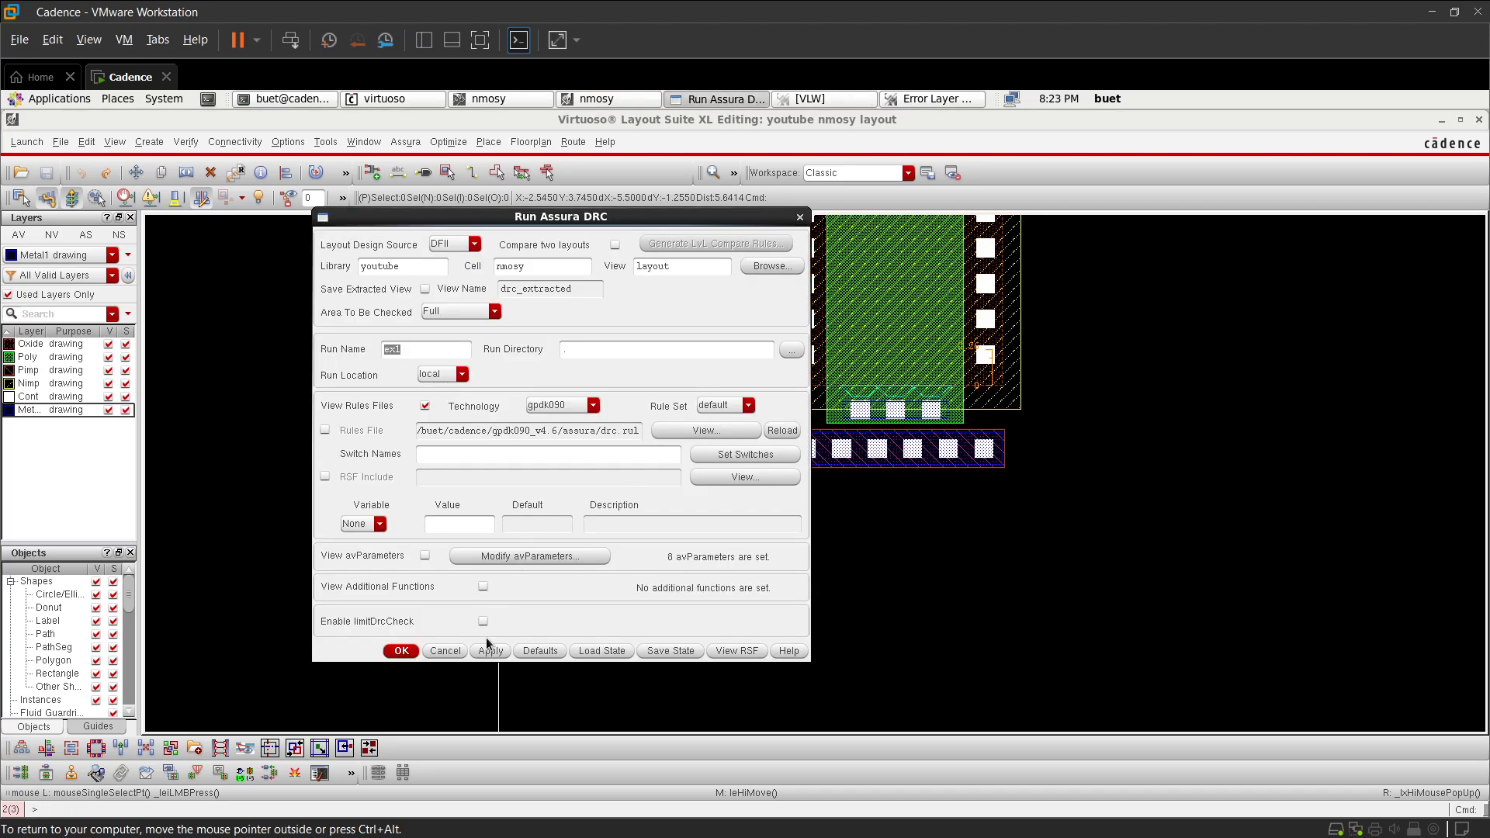
left_click(483, 654)
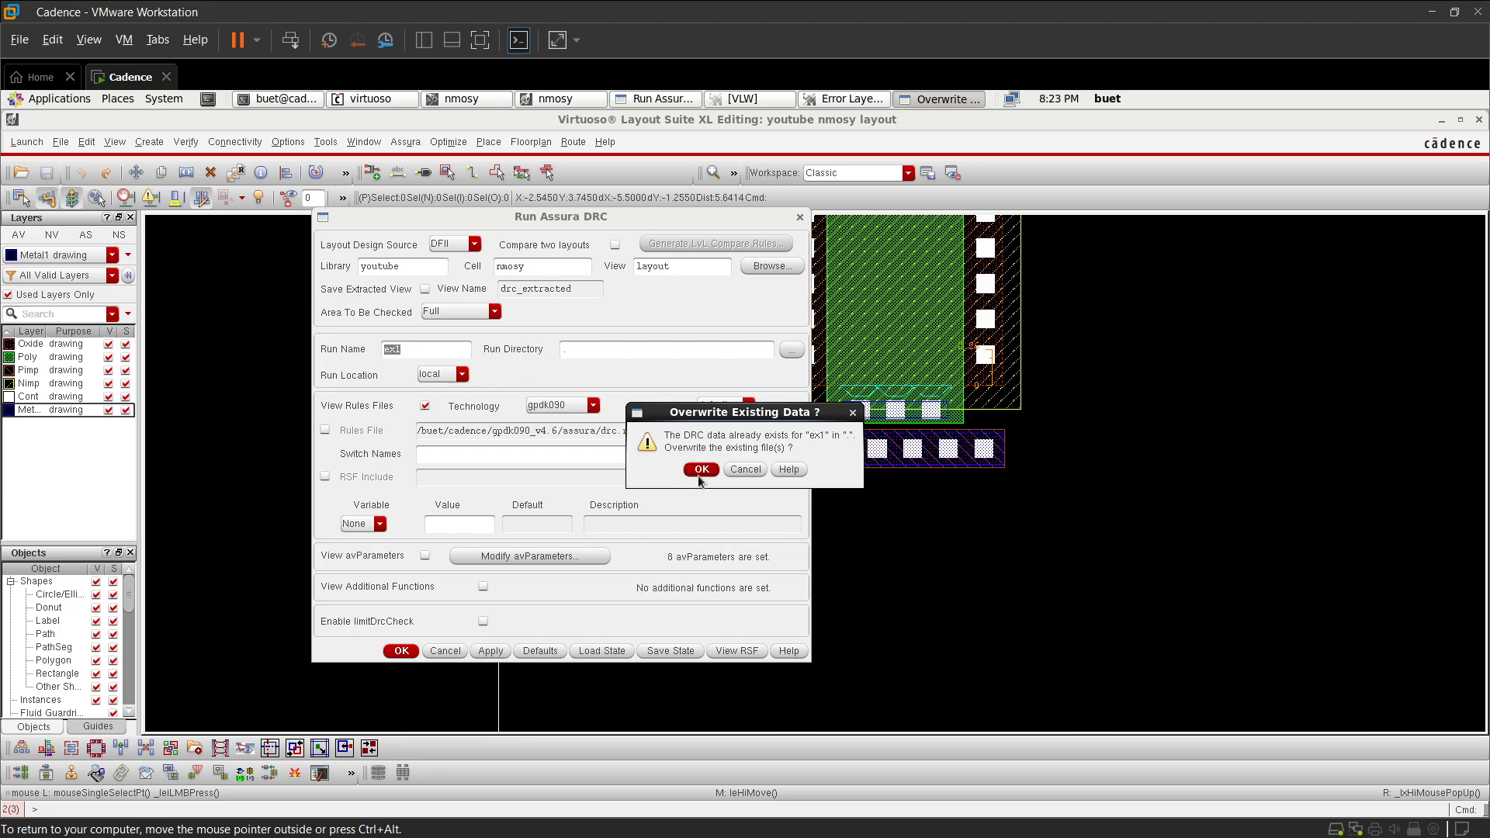
left_click(703, 470)
left_click(705, 470)
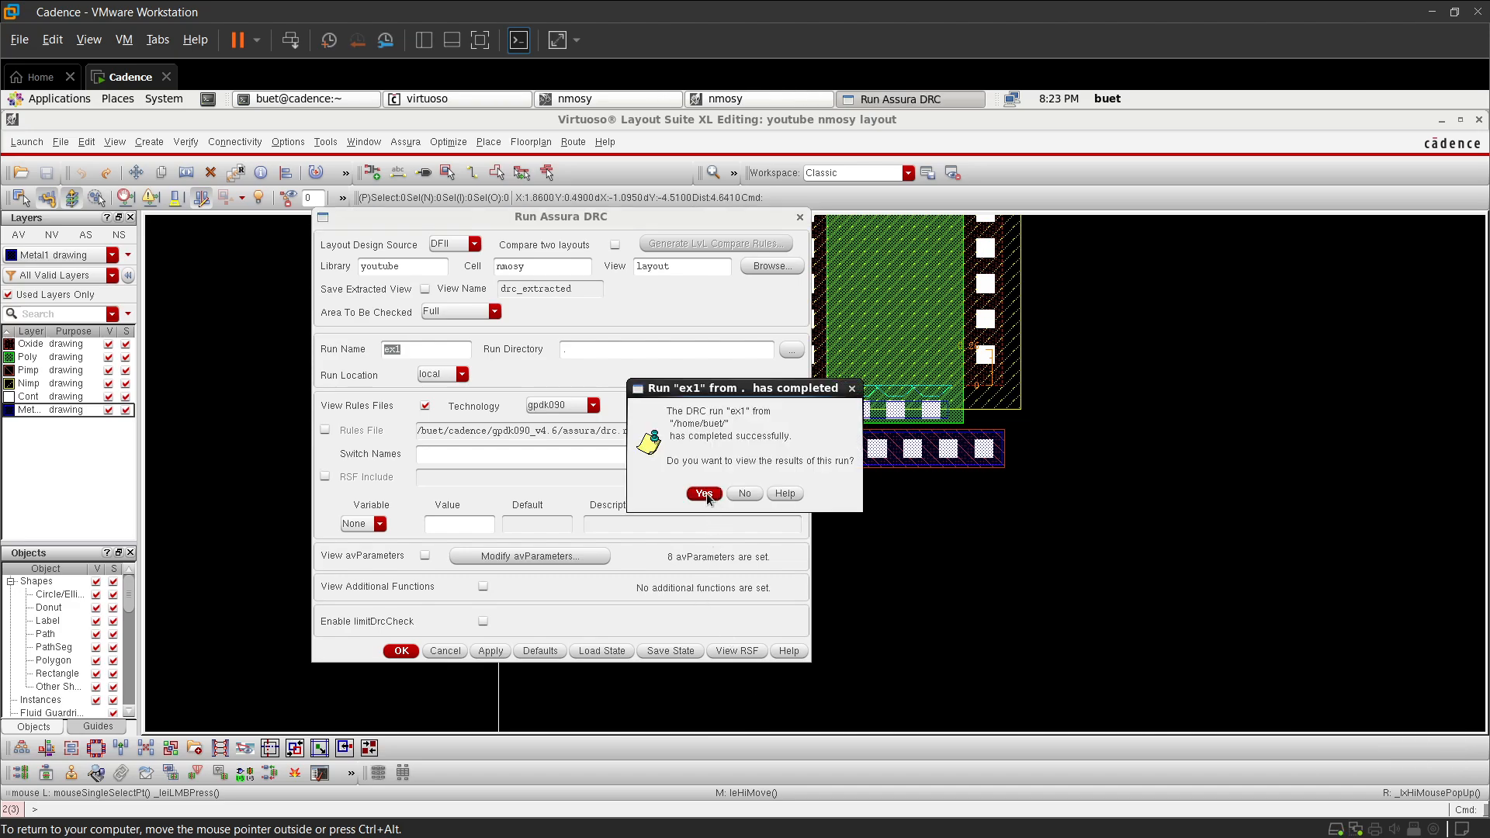
- View the new DRC results and examine the METAL1.SP.1.2 Metal1 spacing error between the gate Metal1 and the lower strip in the layout
left_click(705, 494)
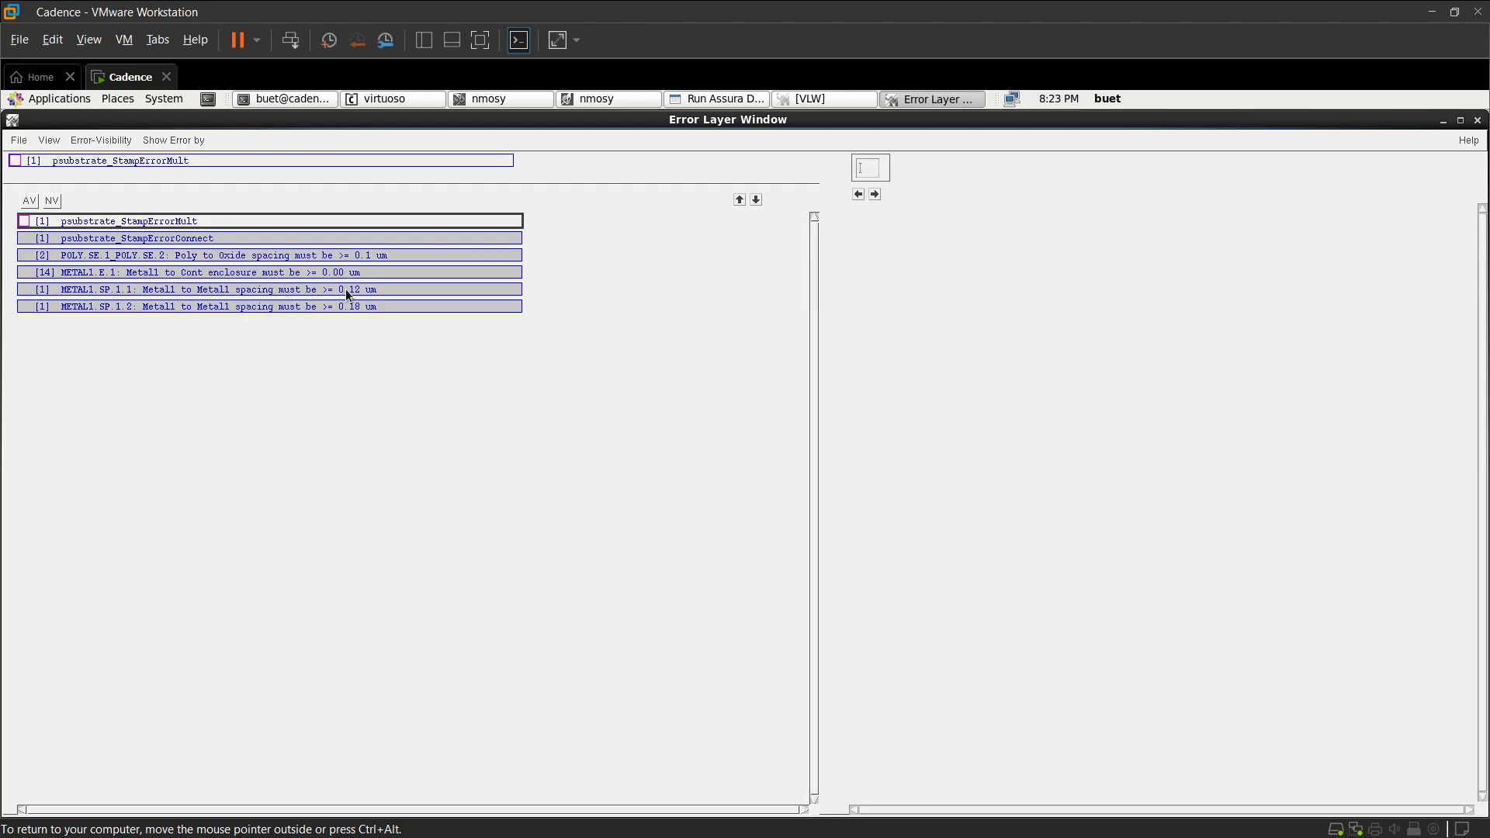
left_click(238, 307)
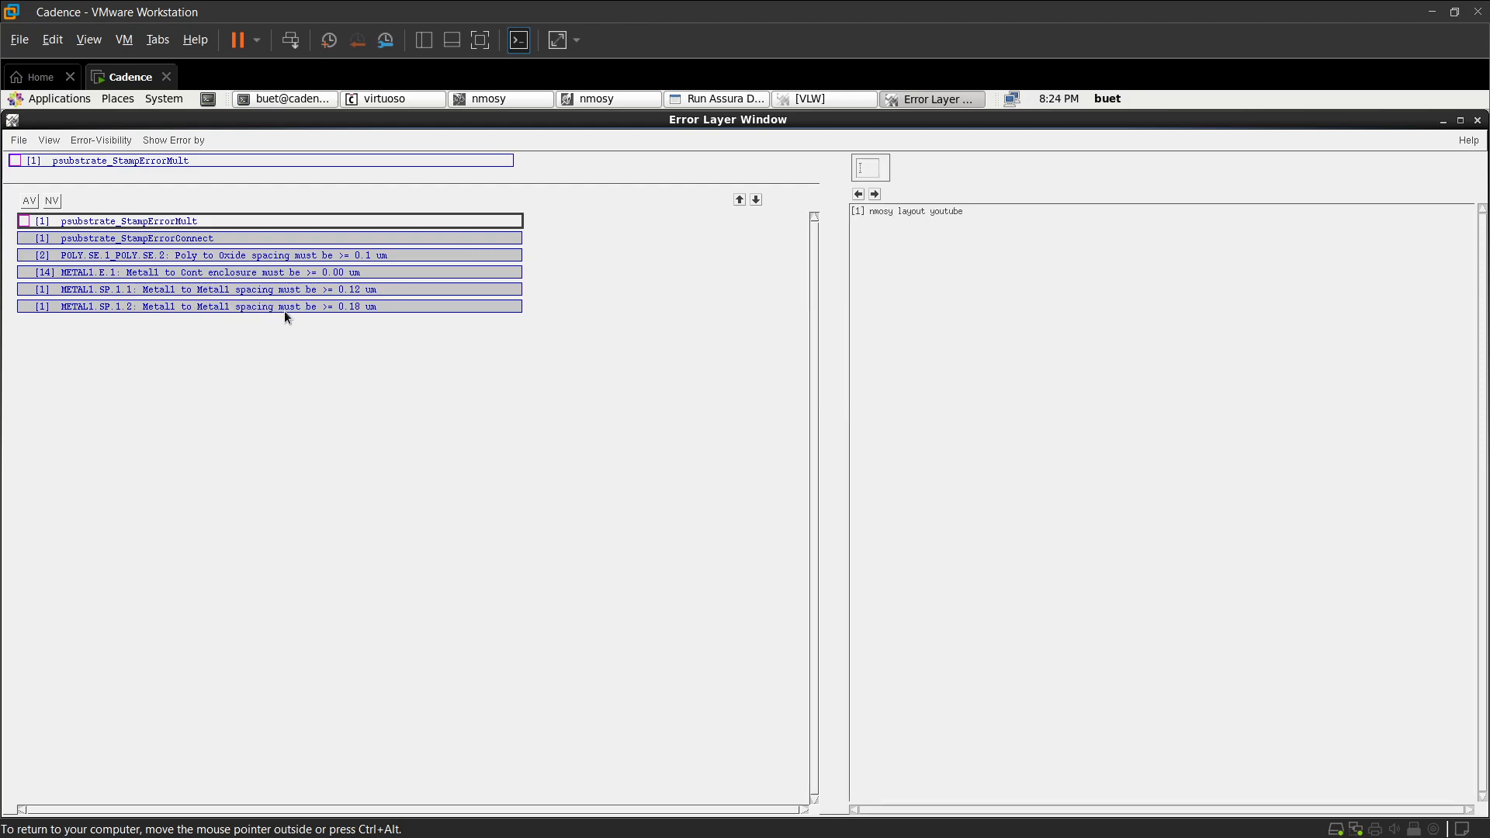
left_click(50, 201)
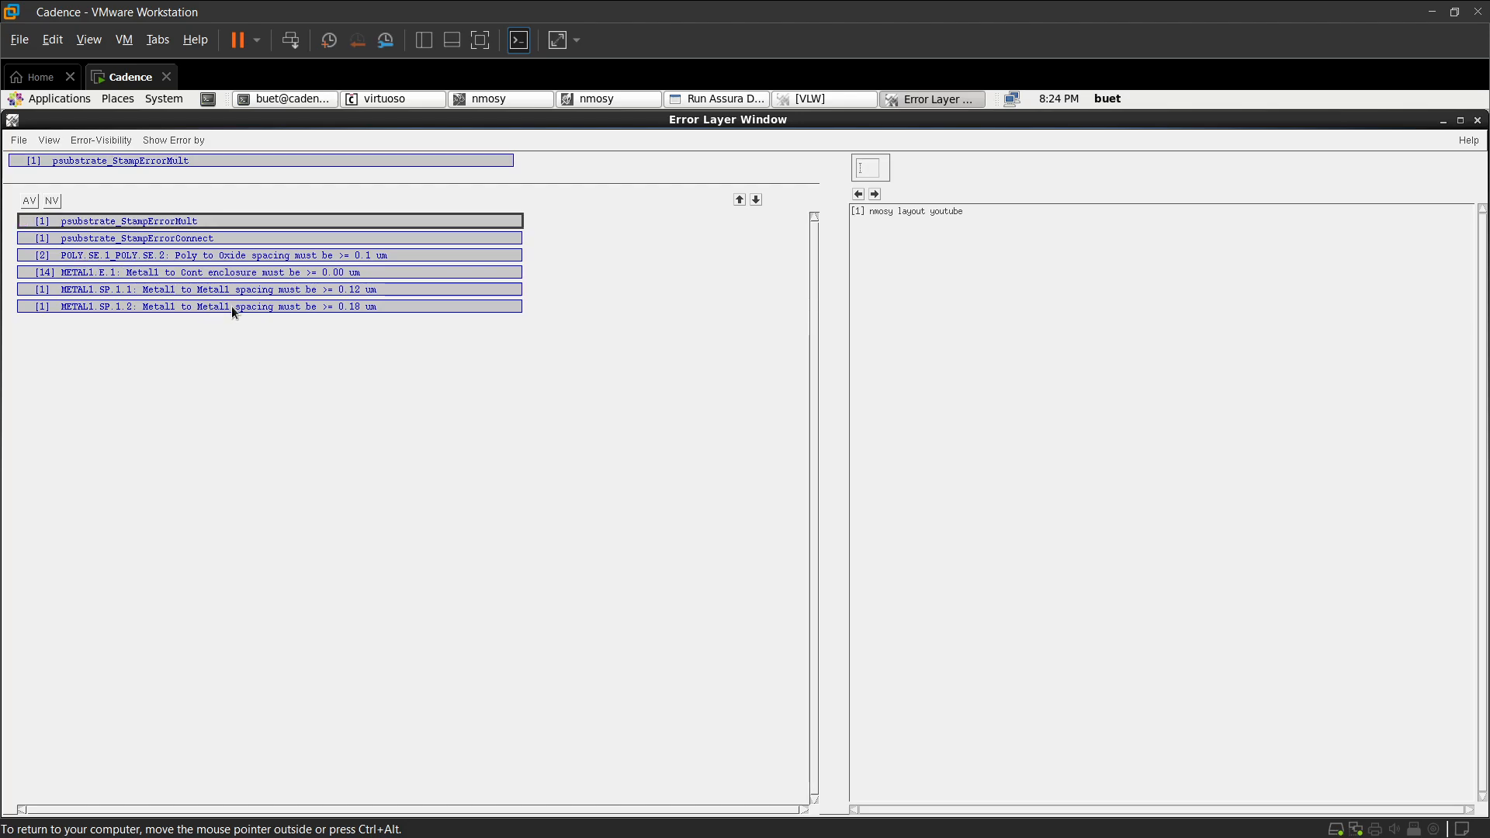
left_click(613, 98)
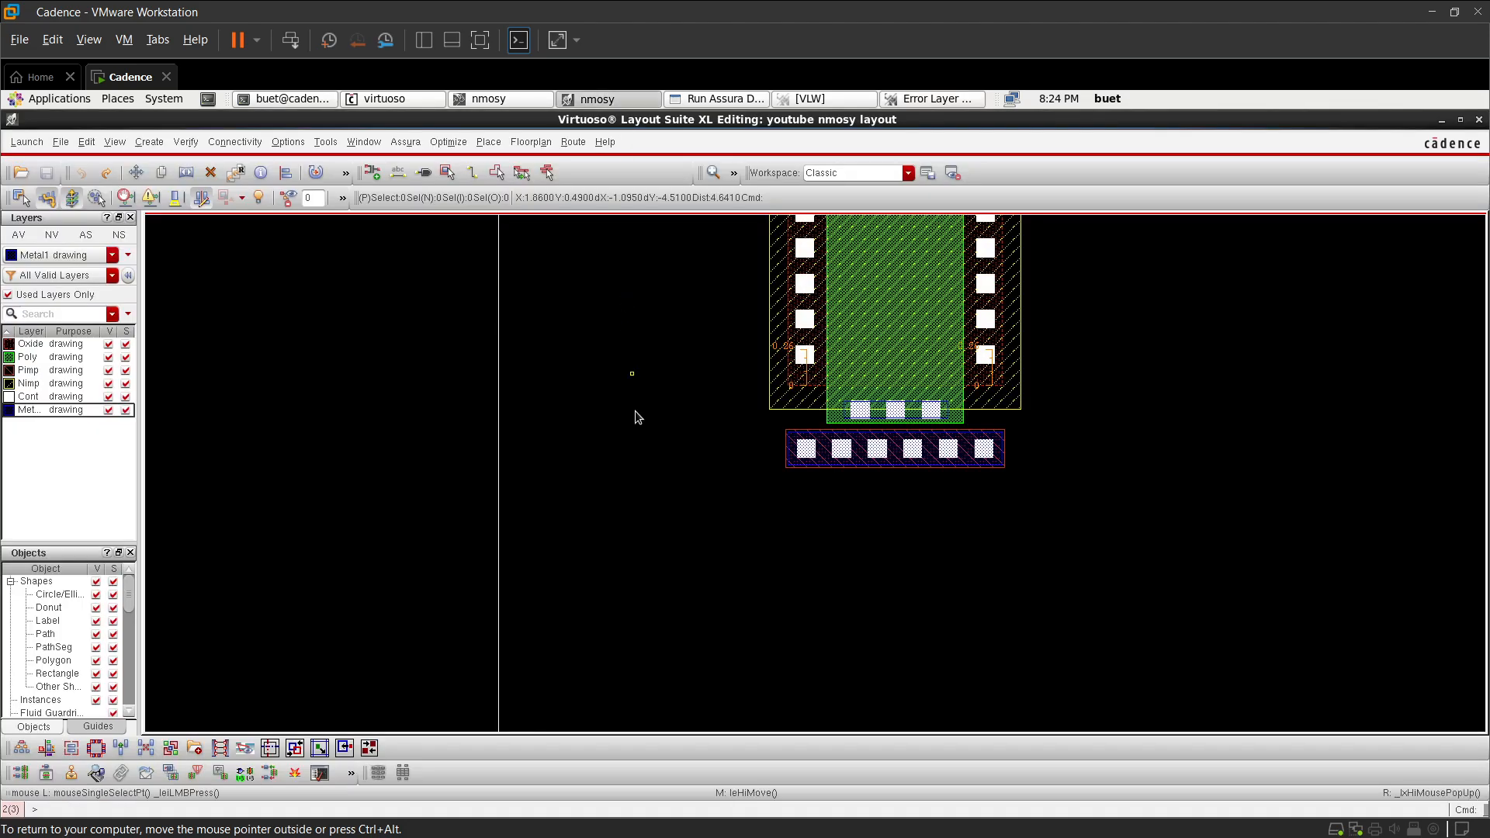
scroll(646, 475, "up", 2, "ctrl")
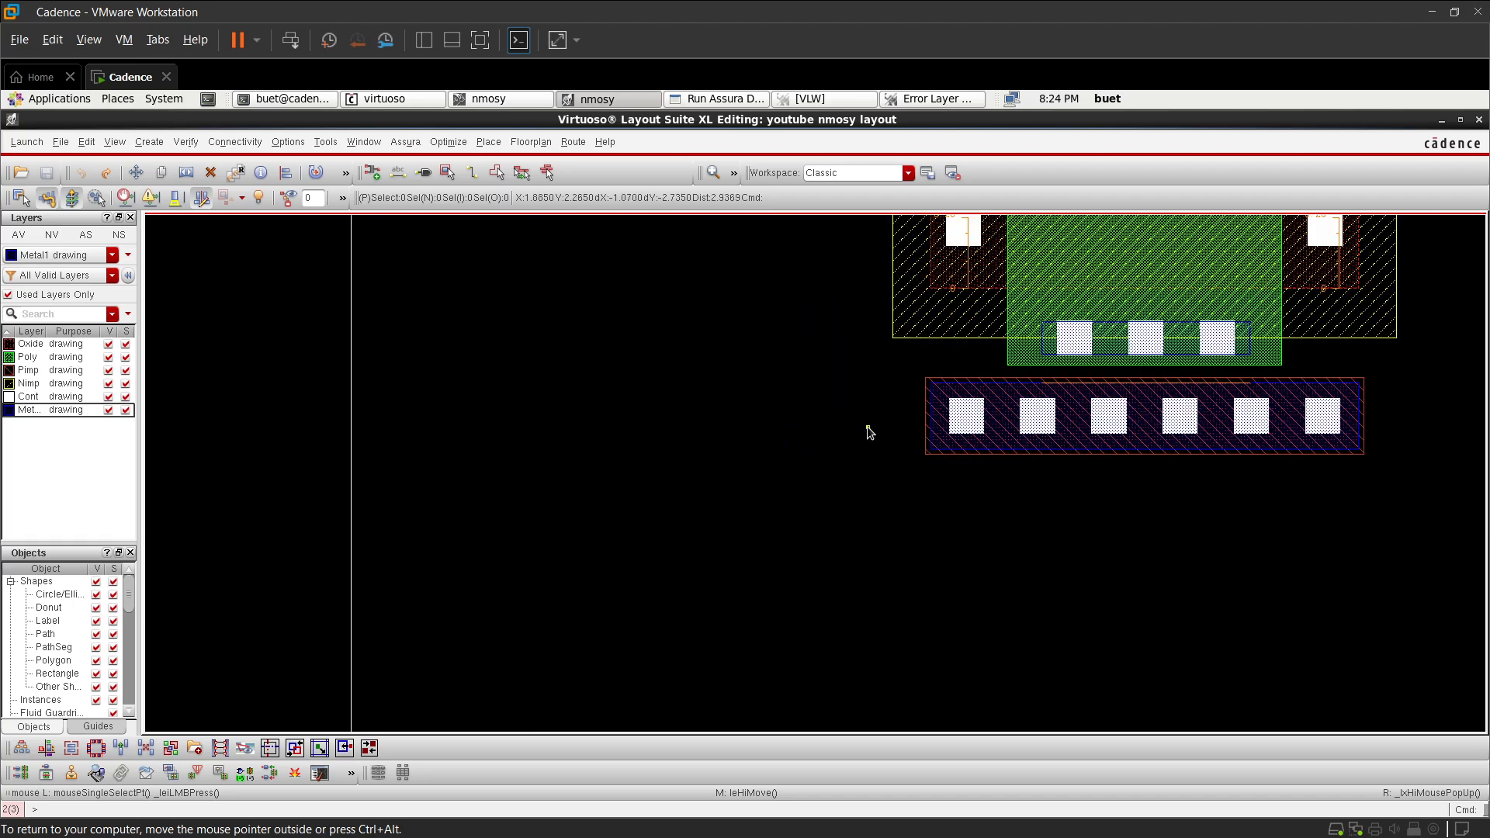
scroll(1260, 355, "up", 2, "ctrl")
scroll(1261, 355, "down", 1, "ctrl")
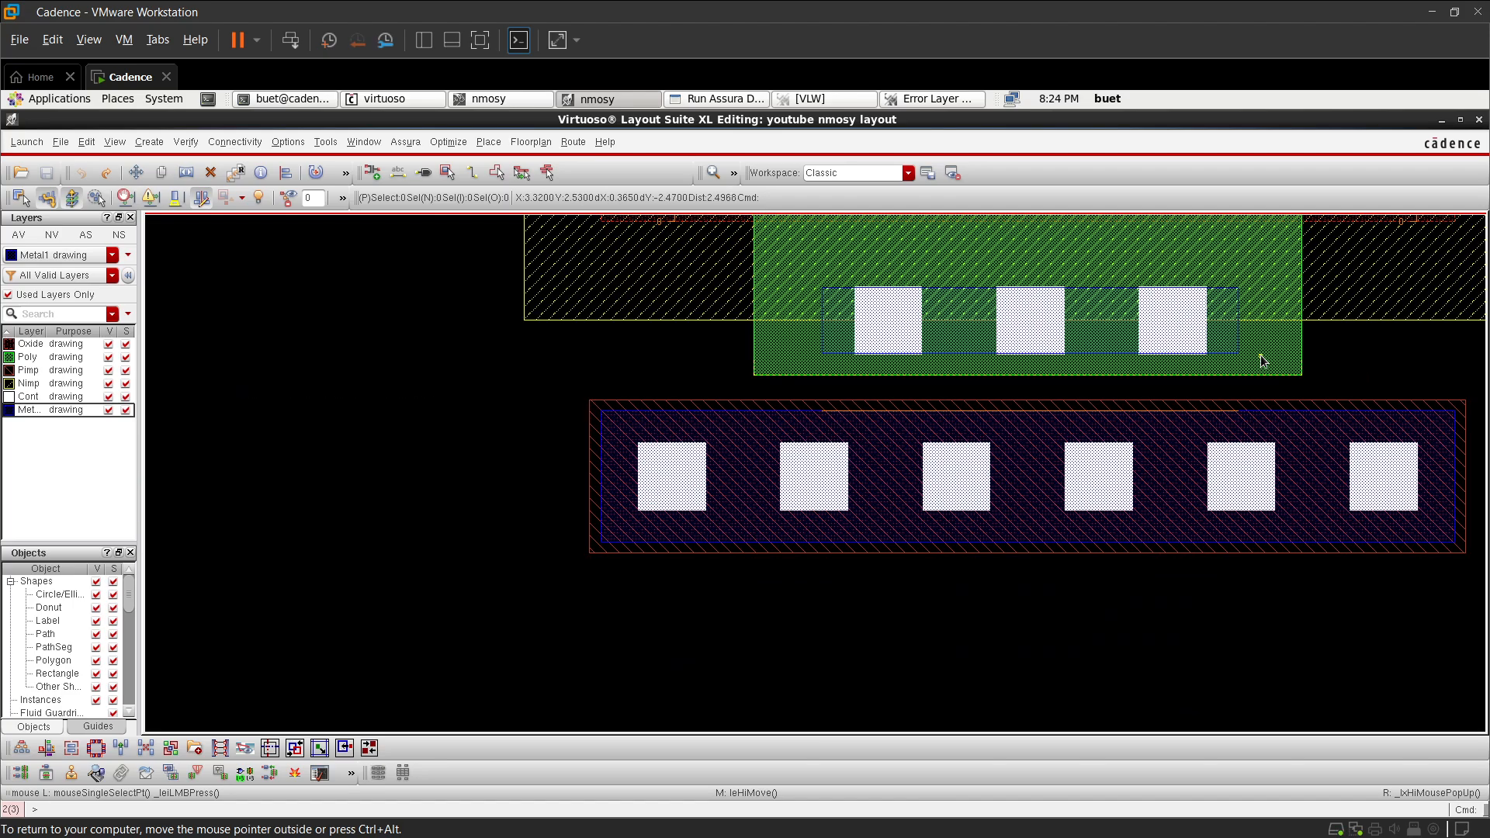
- Show only the Metal1 layer to examine the gap between the gate Metal1 and the lower strip, and restore all layers
scroll(1260, 355, "up", 1, "ctrl")
scroll(1260, 356, "down", 1, "ctrl")
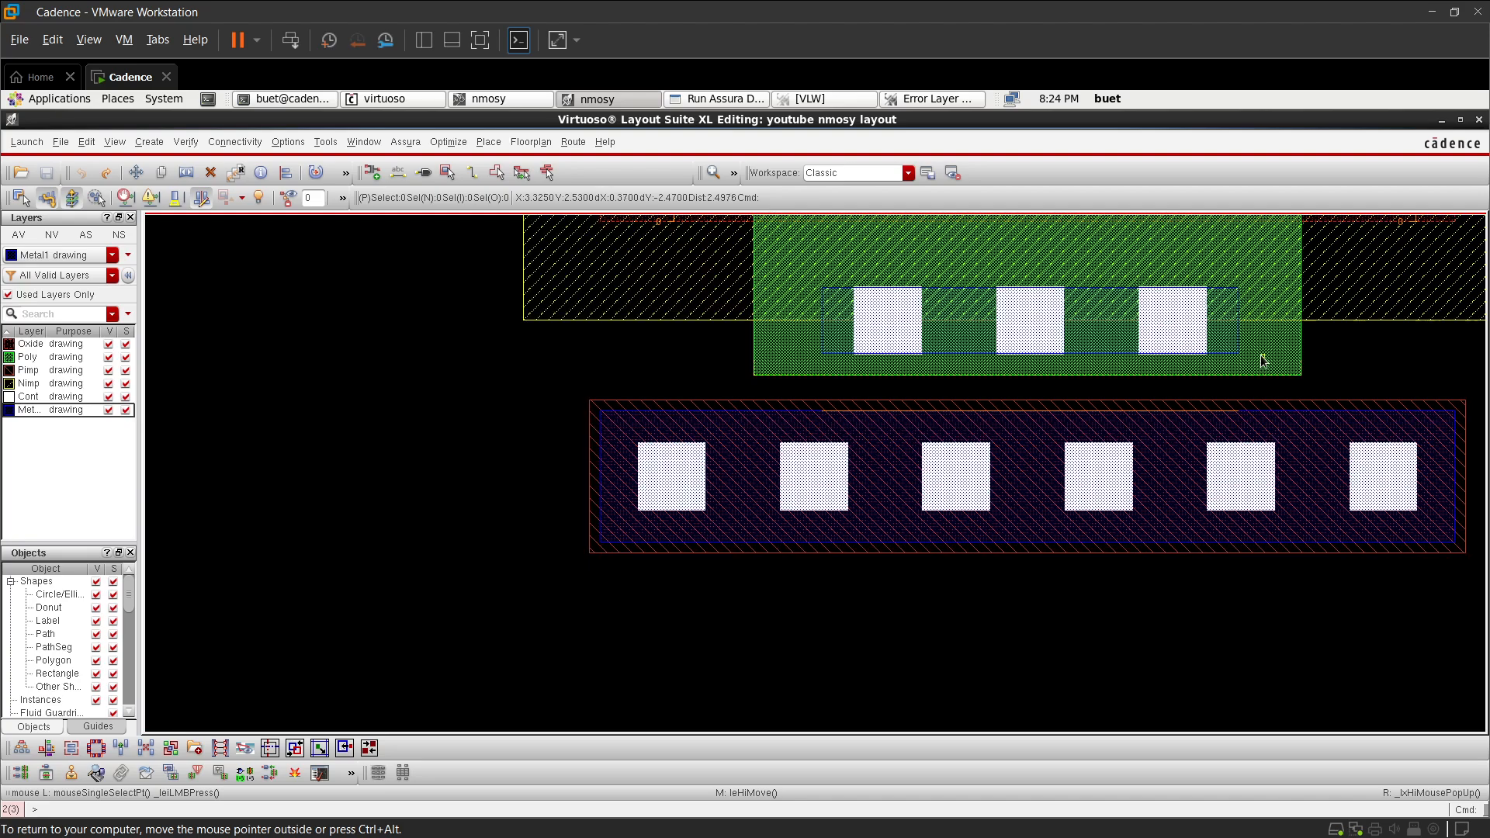
left_click(51, 235)
scroll(342, 413, "down", 3, "ctrl")
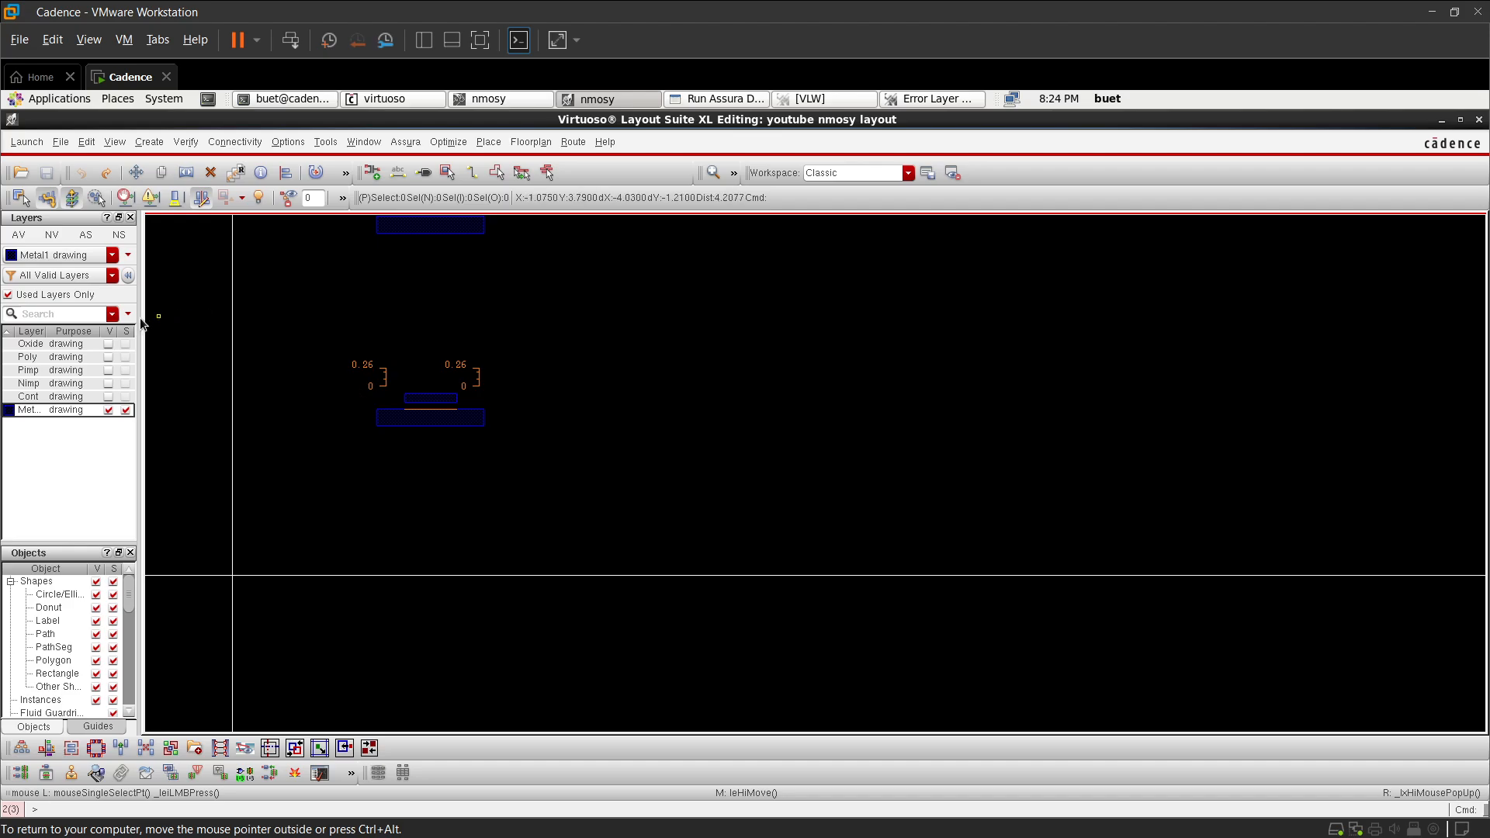
left_click(17, 235)
scroll(375, 432, "up", 2, "ctrl")
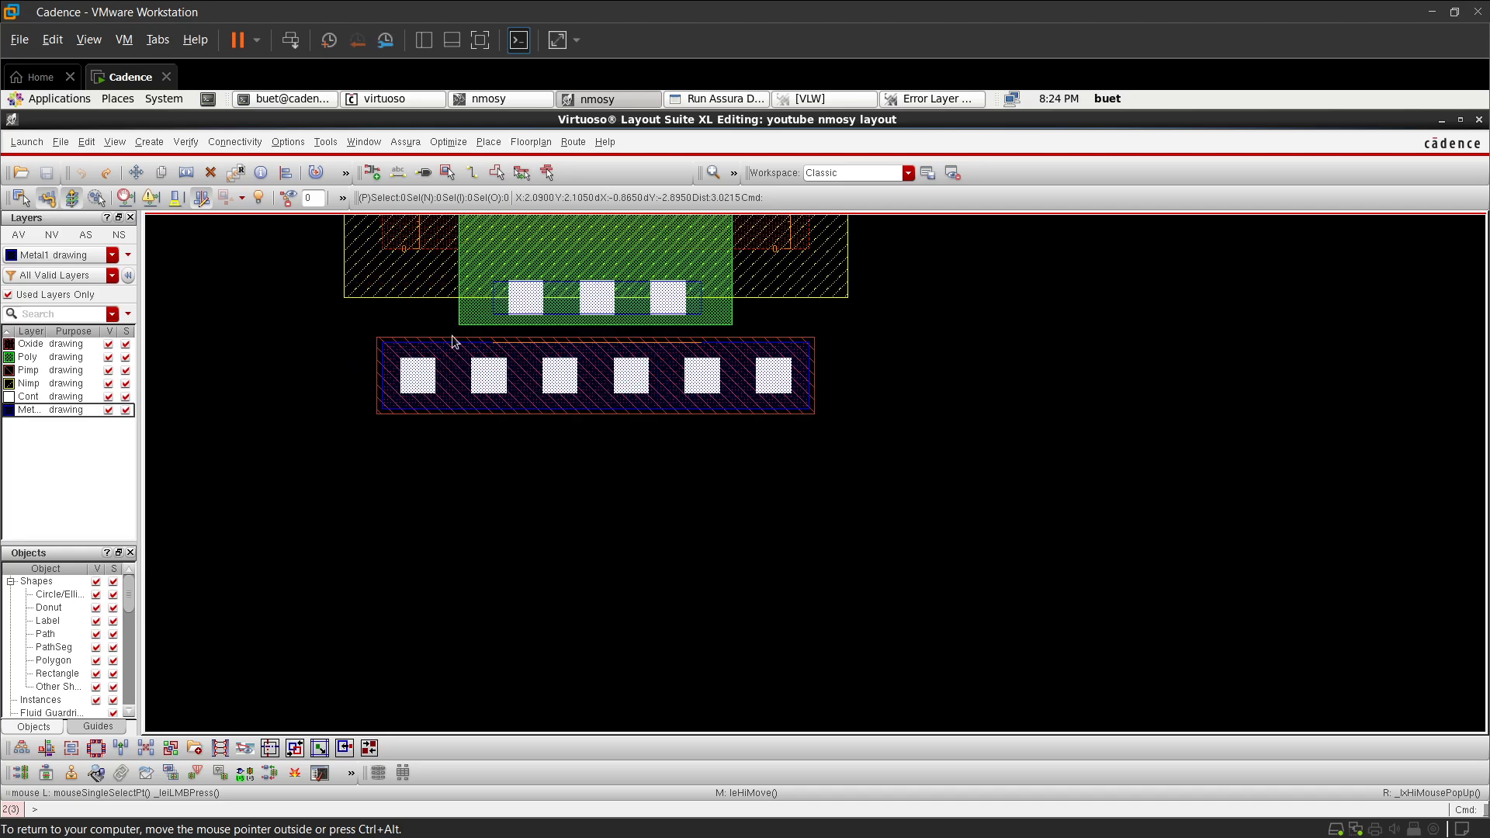
- Measure the vertical gap between the lower strip's Metal1 top edge and the gate Metal1's bottom edge
scroll(664, 299, "up", 2, "ctrl")
key("k")
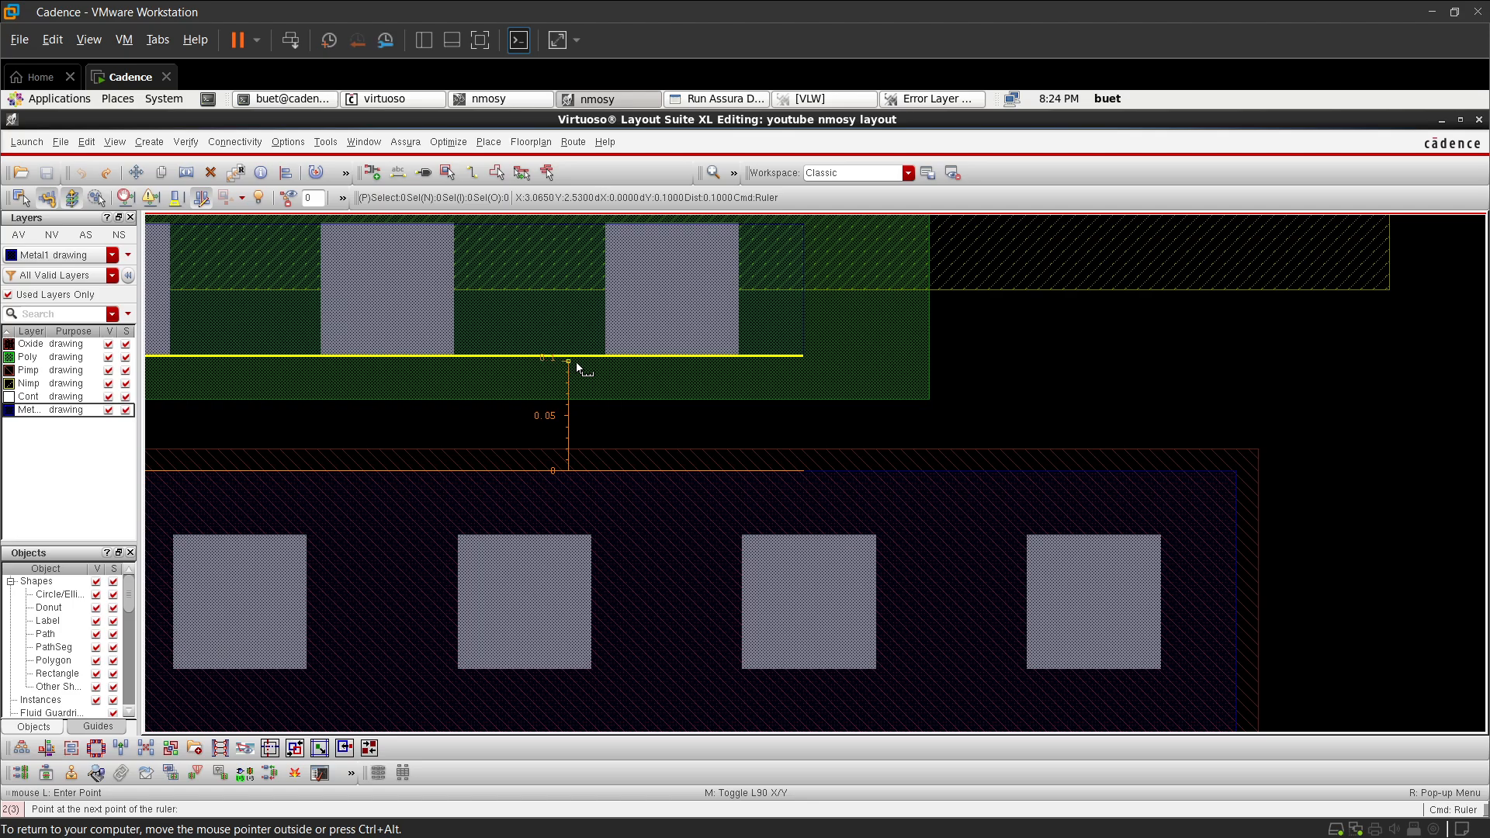
key("Escape")
- Quick Align the lower six-contact strip so its Metal1 top edge sits 0.18 below the gate Metal1's bottom edge
scroll(571, 454, "down", 2)
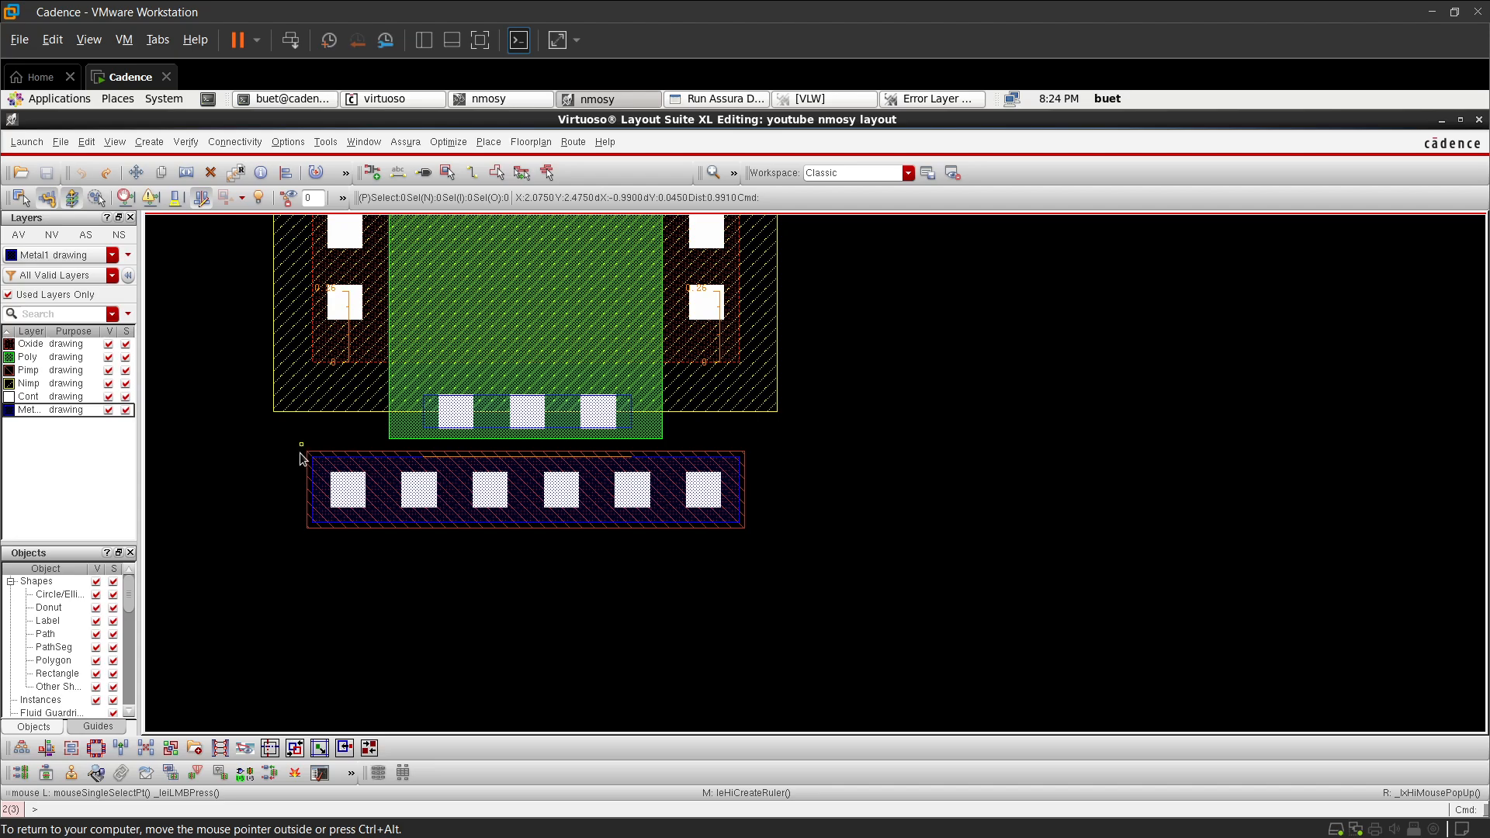
left_click_drag(301, 448, 800, 547)
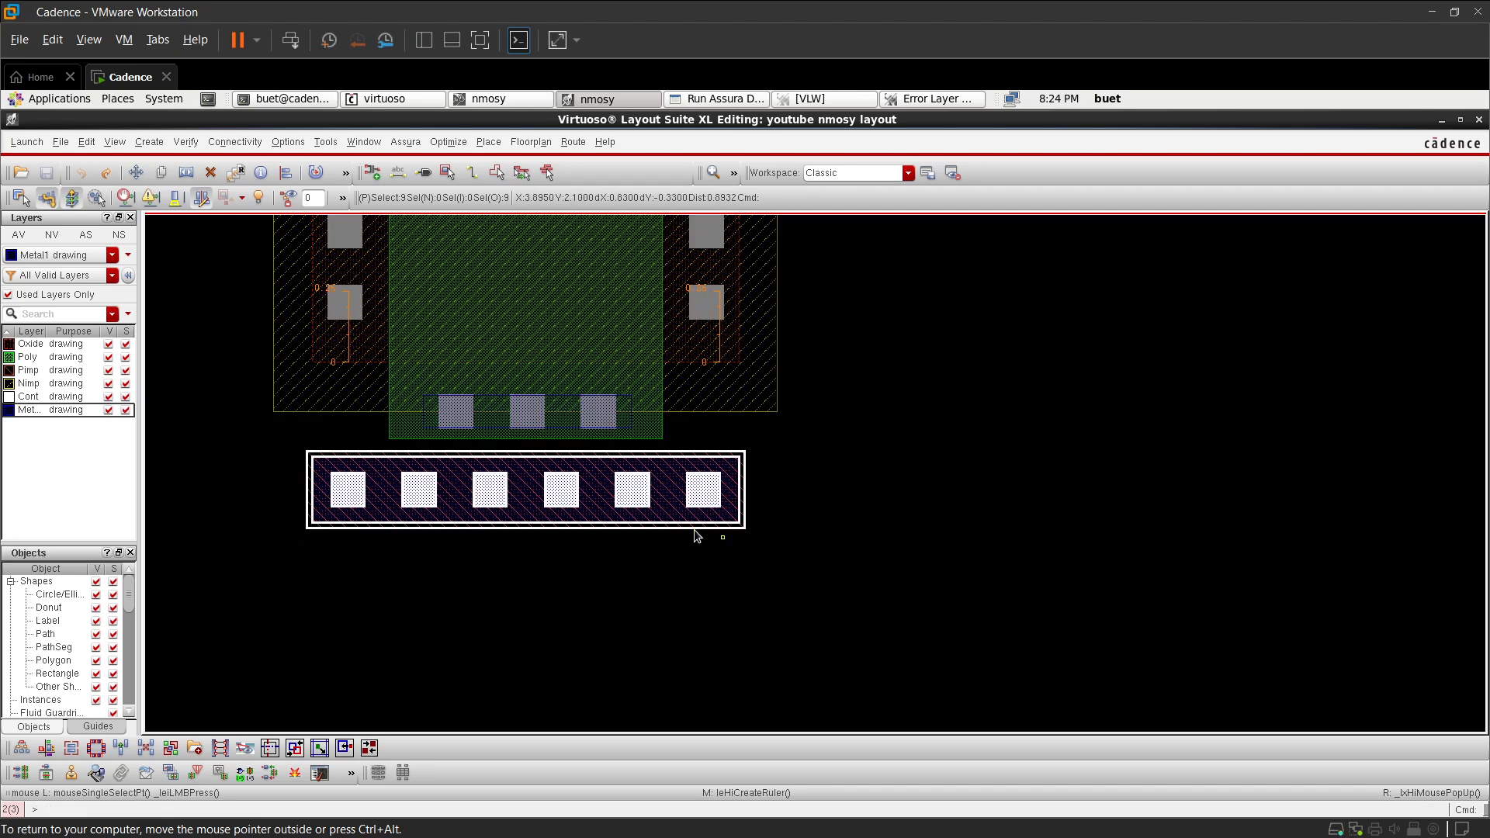
scroll(509, 411, "up", 1)
key("a")
right_click(476, 588)
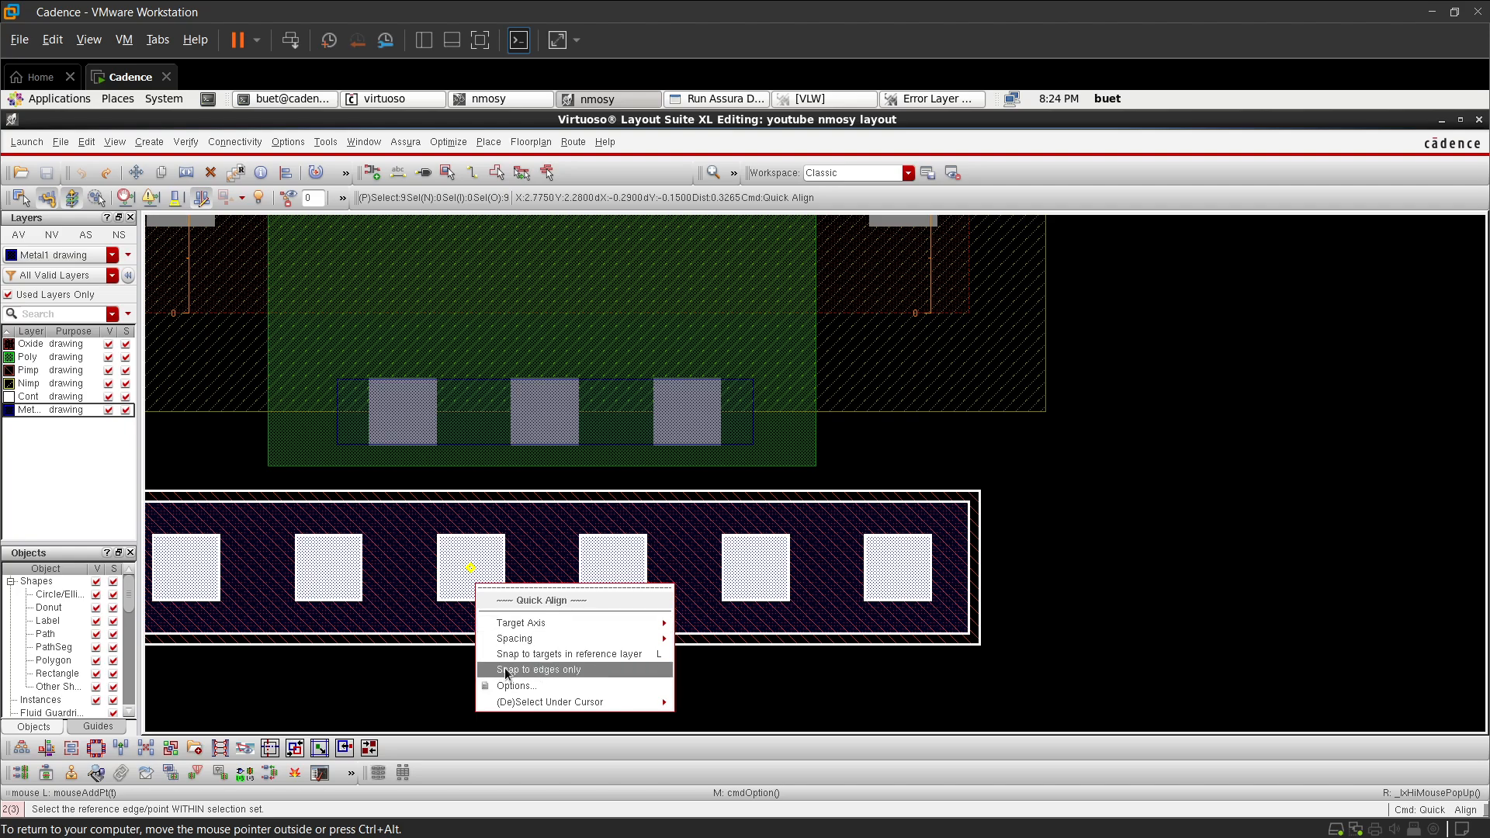
left_click(543, 687)
left_click(456, 286)
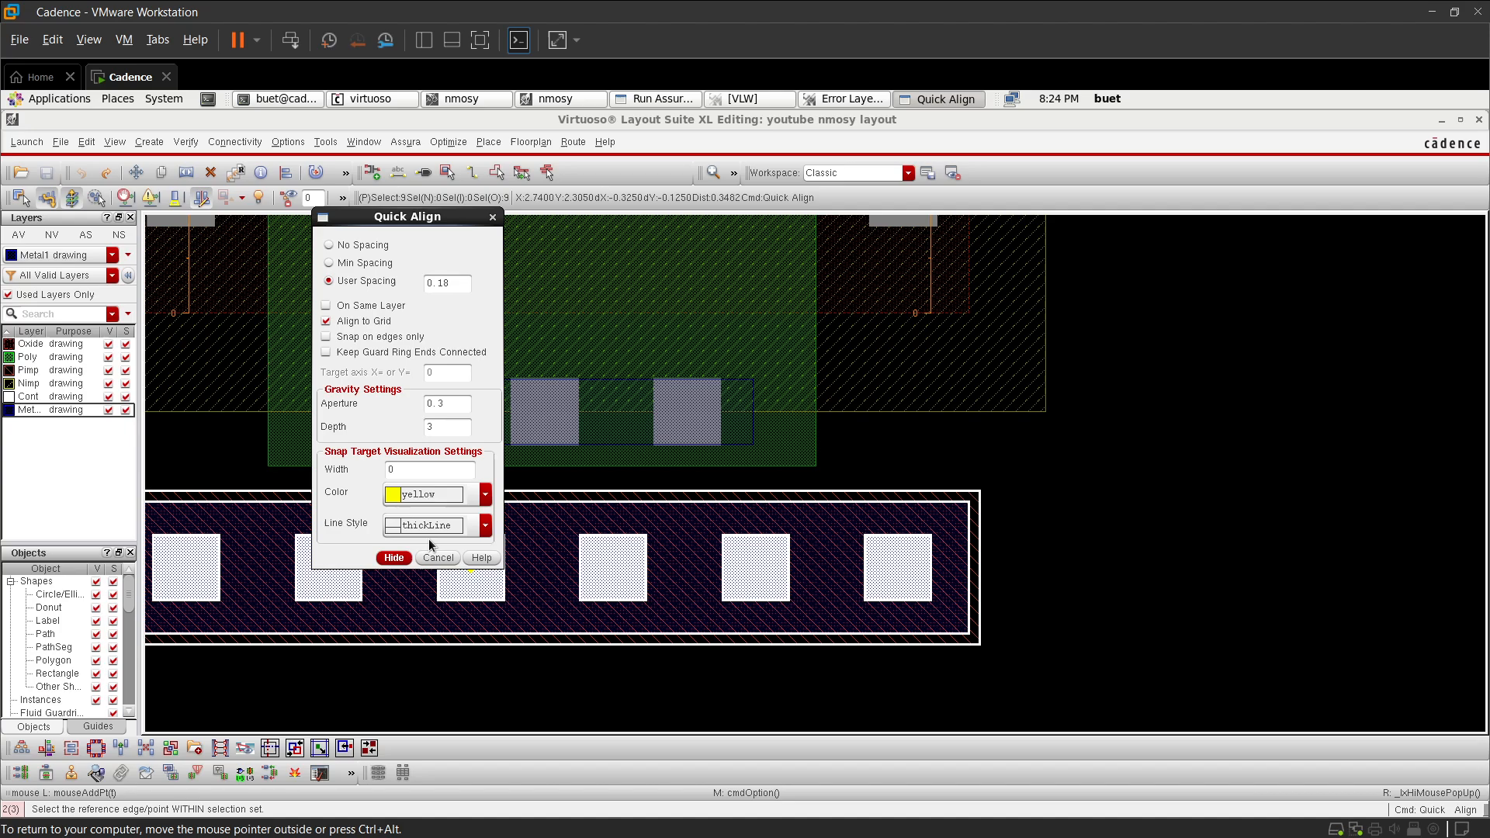
left_click(393, 559)
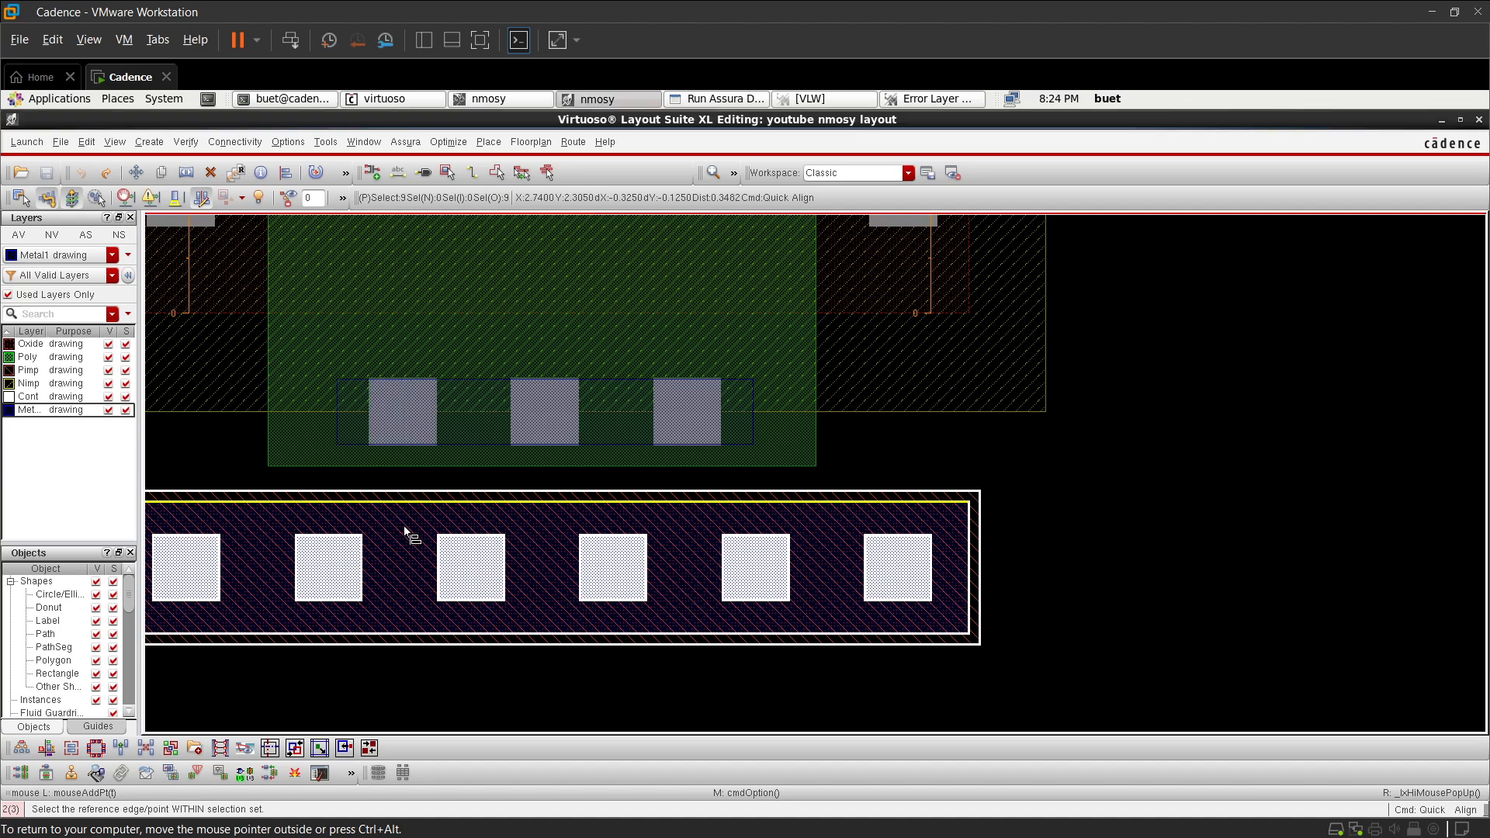
left_click(428, 504)
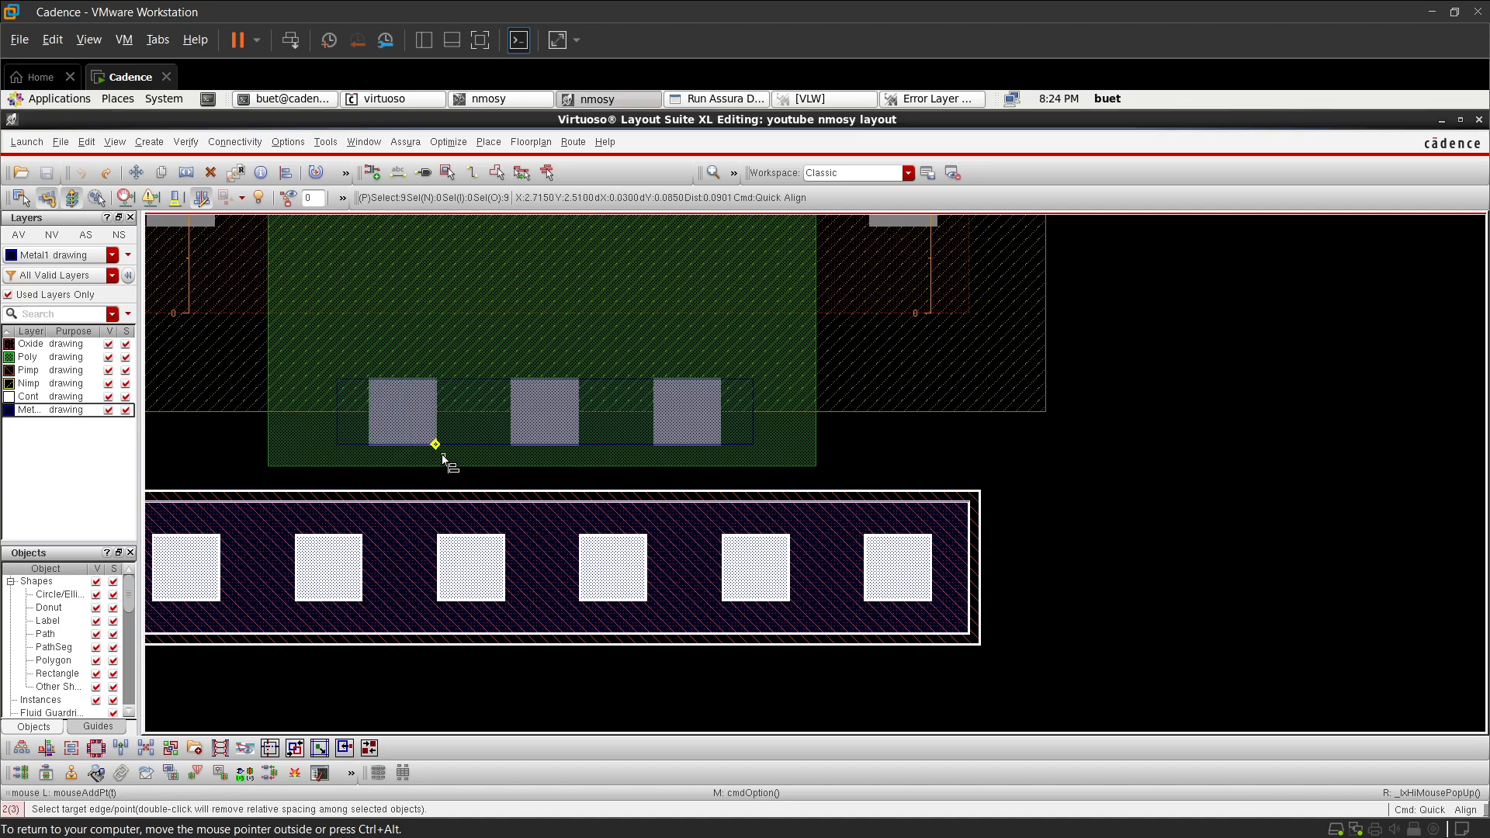
left_click(469, 454)
scroll(469, 454, "down", 1, "ctrl")
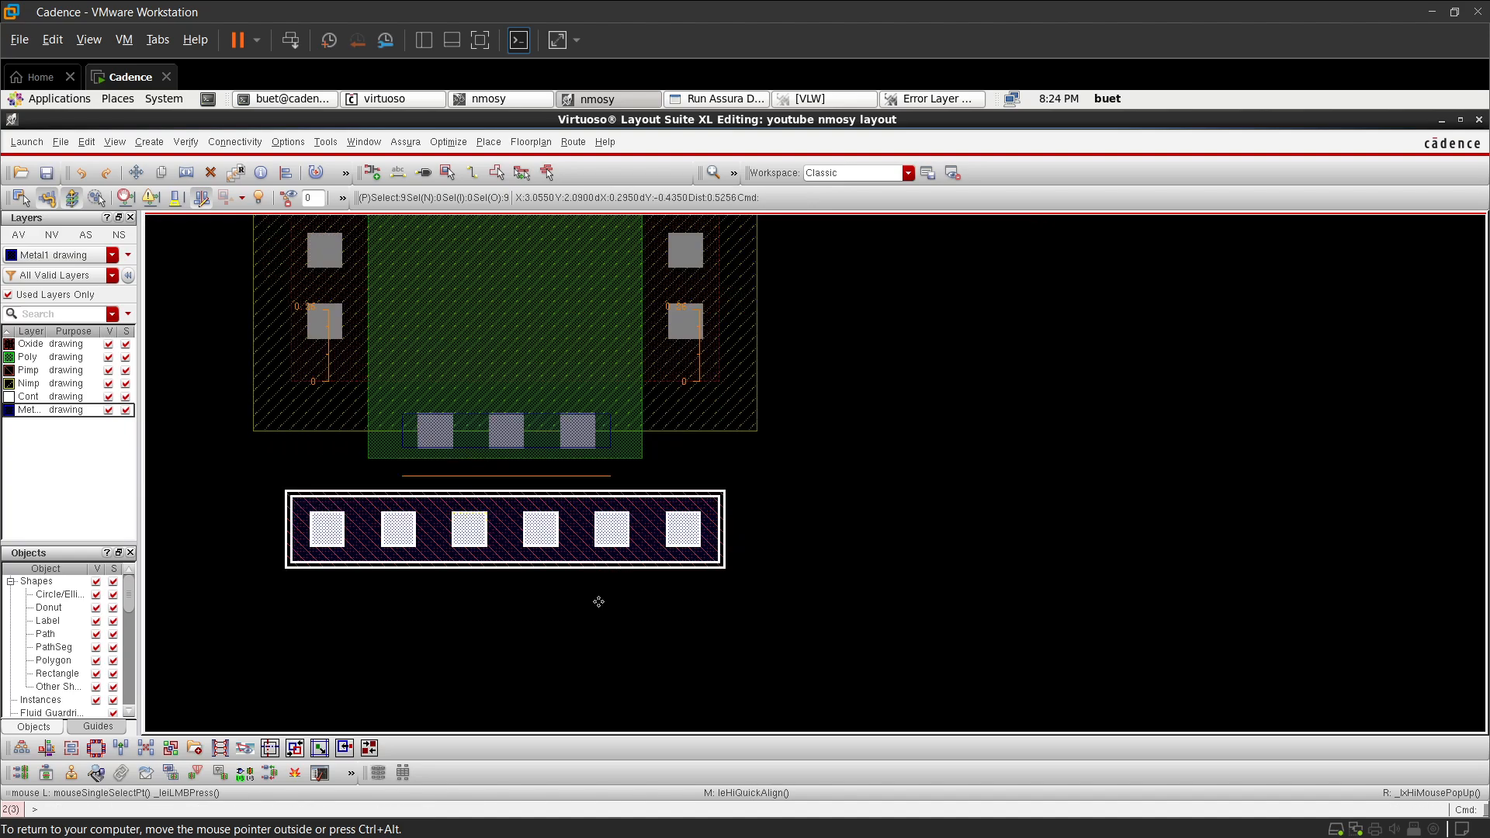
left_click(672, 632)
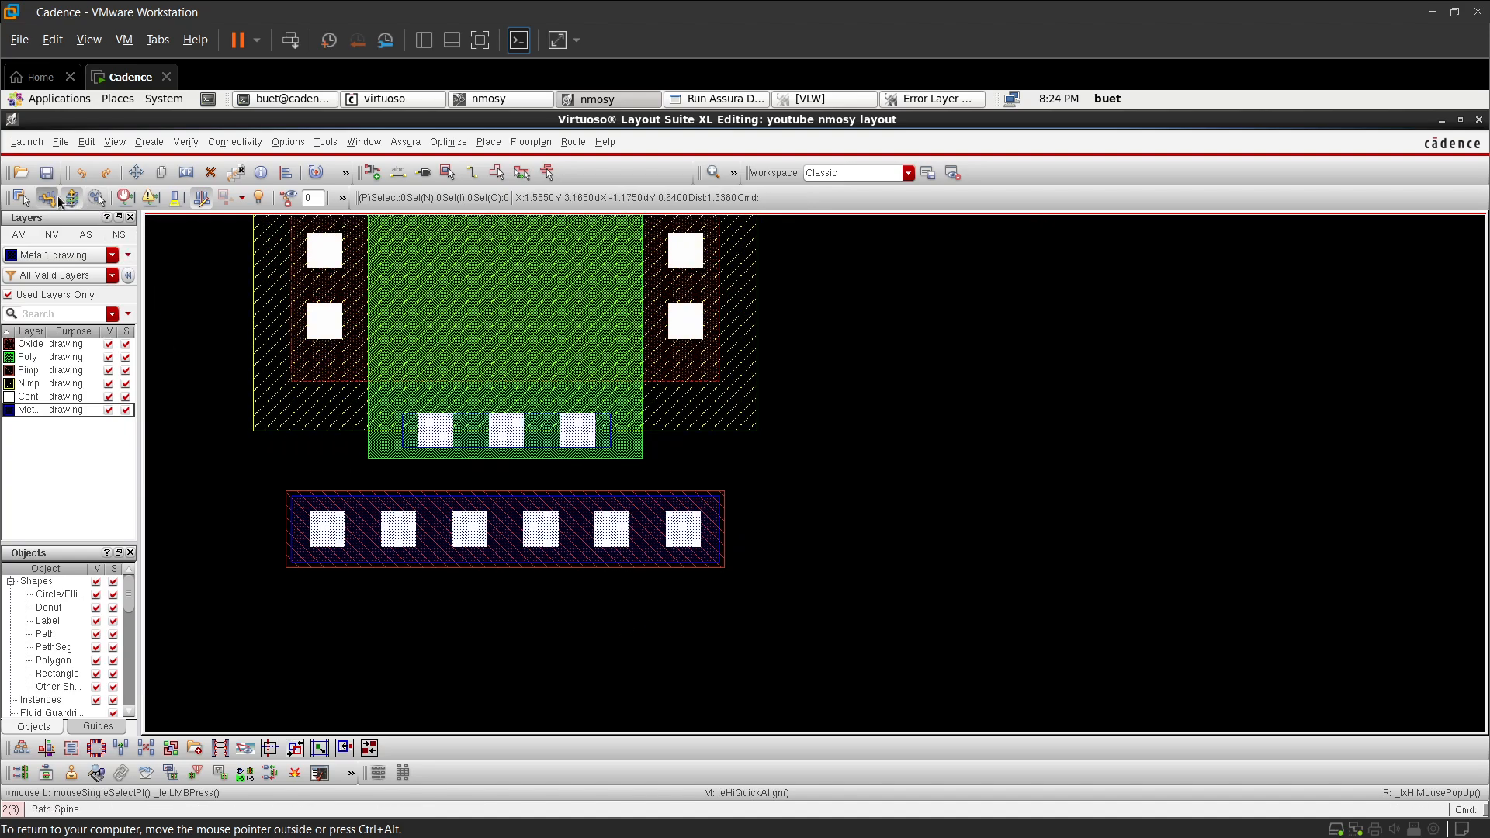
- Save the nmosy layout and rerun Assura DRC run ex1, overwriting the existing run data
left_click(47, 172)
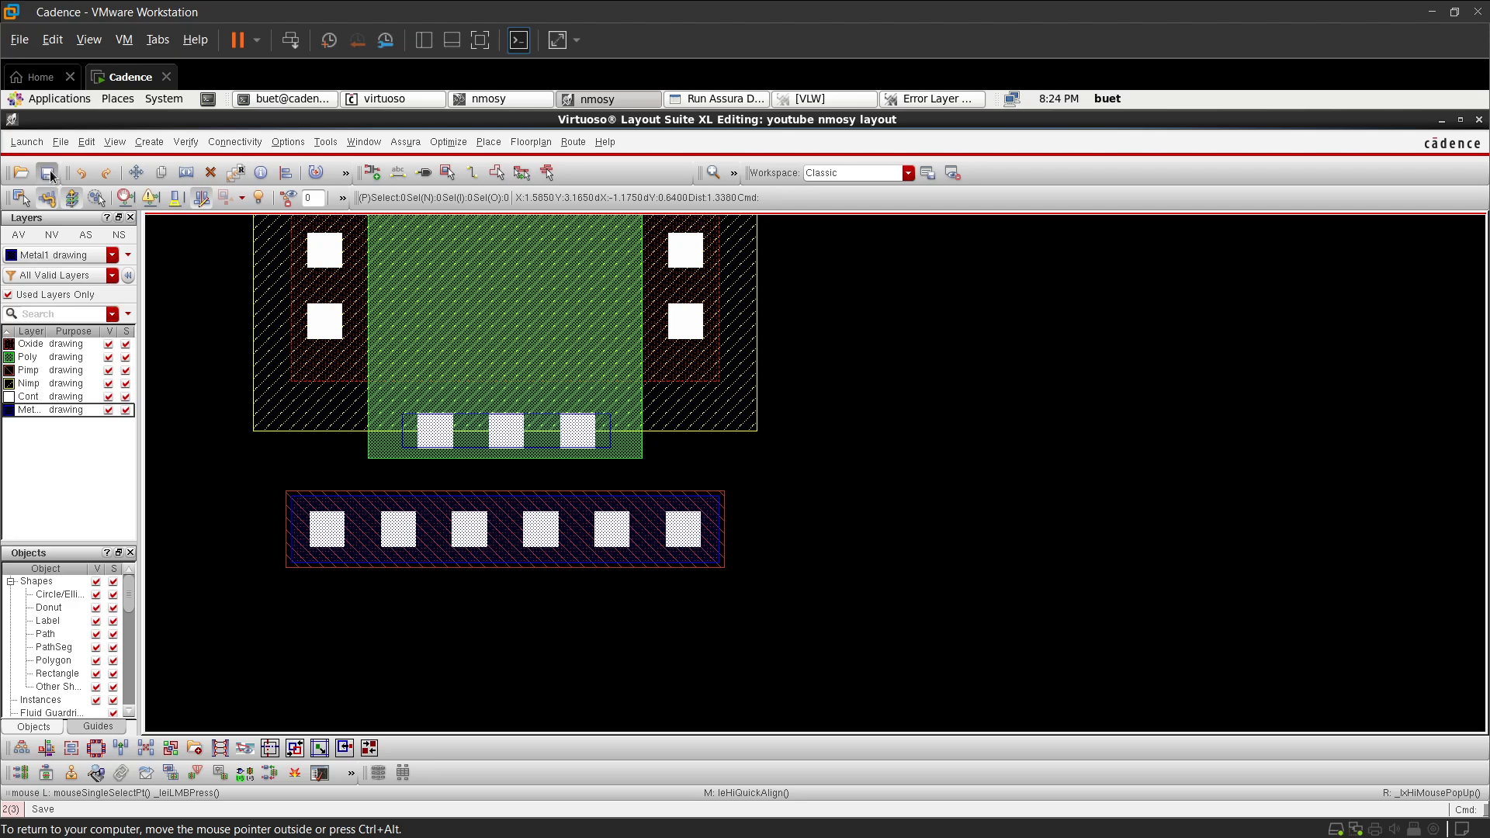
left_click(720, 99)
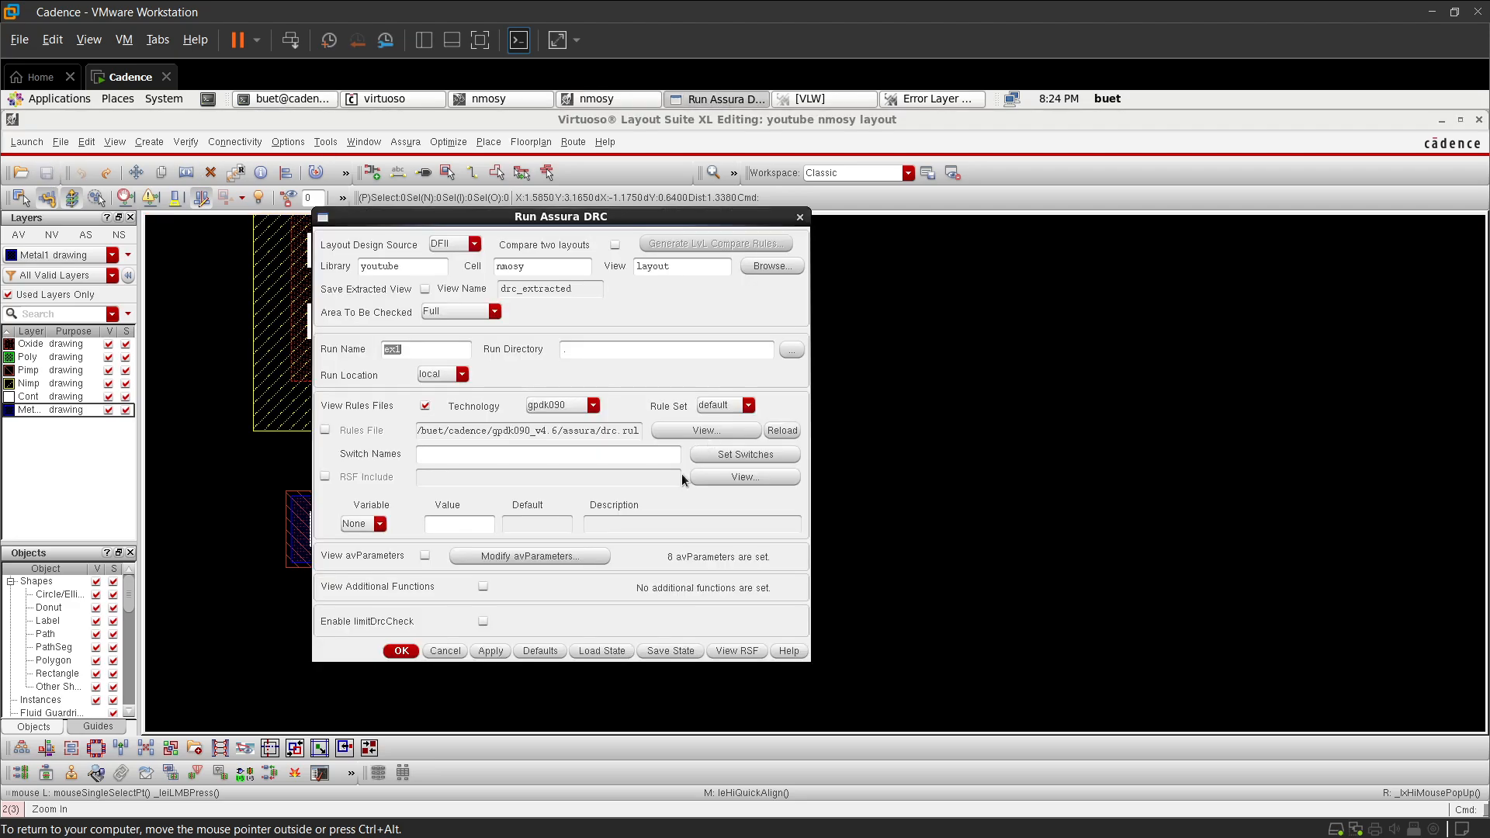
left_click(490, 650)
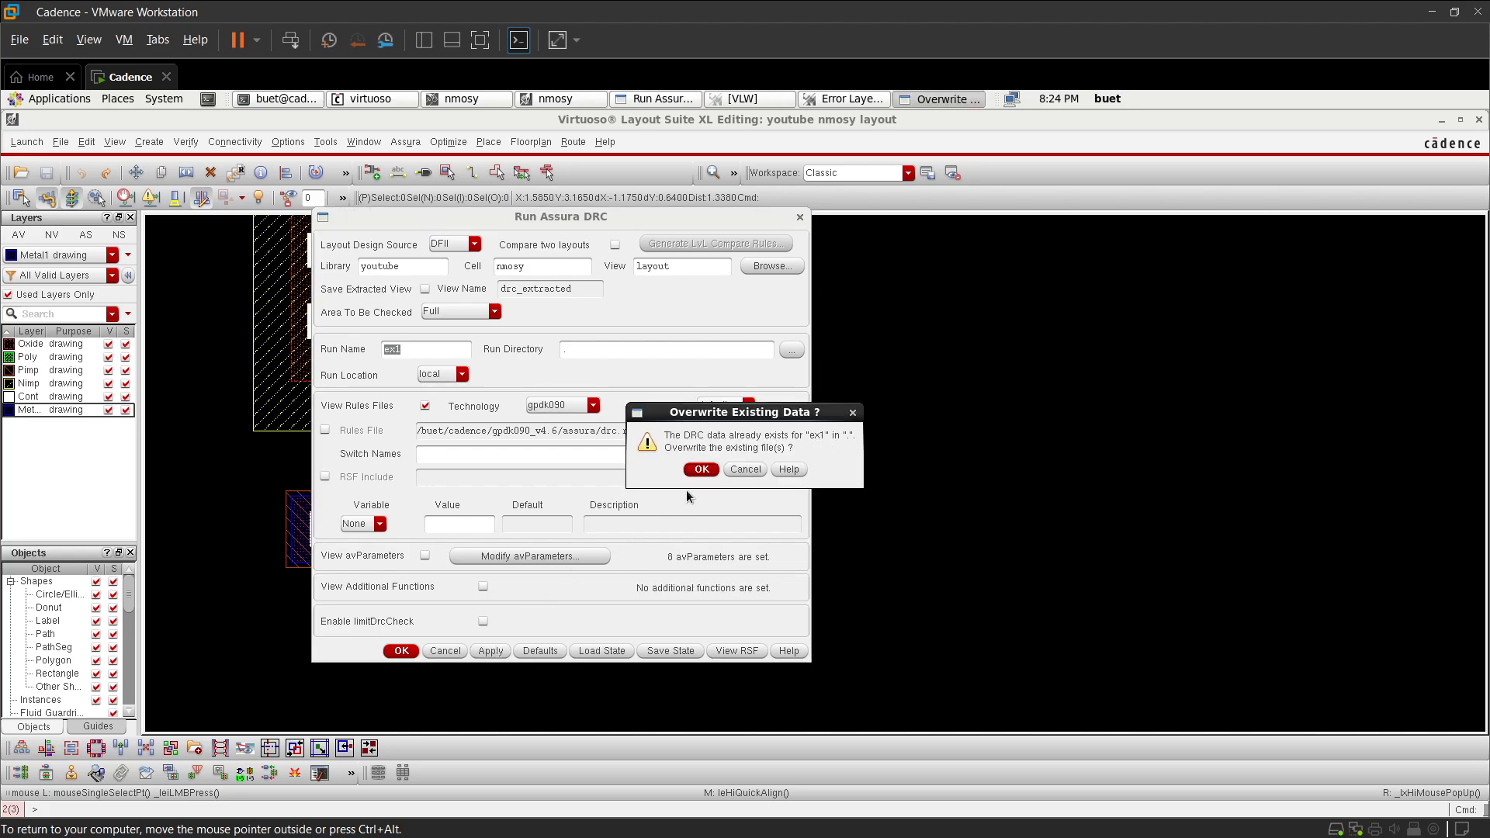
left_click(703, 475)
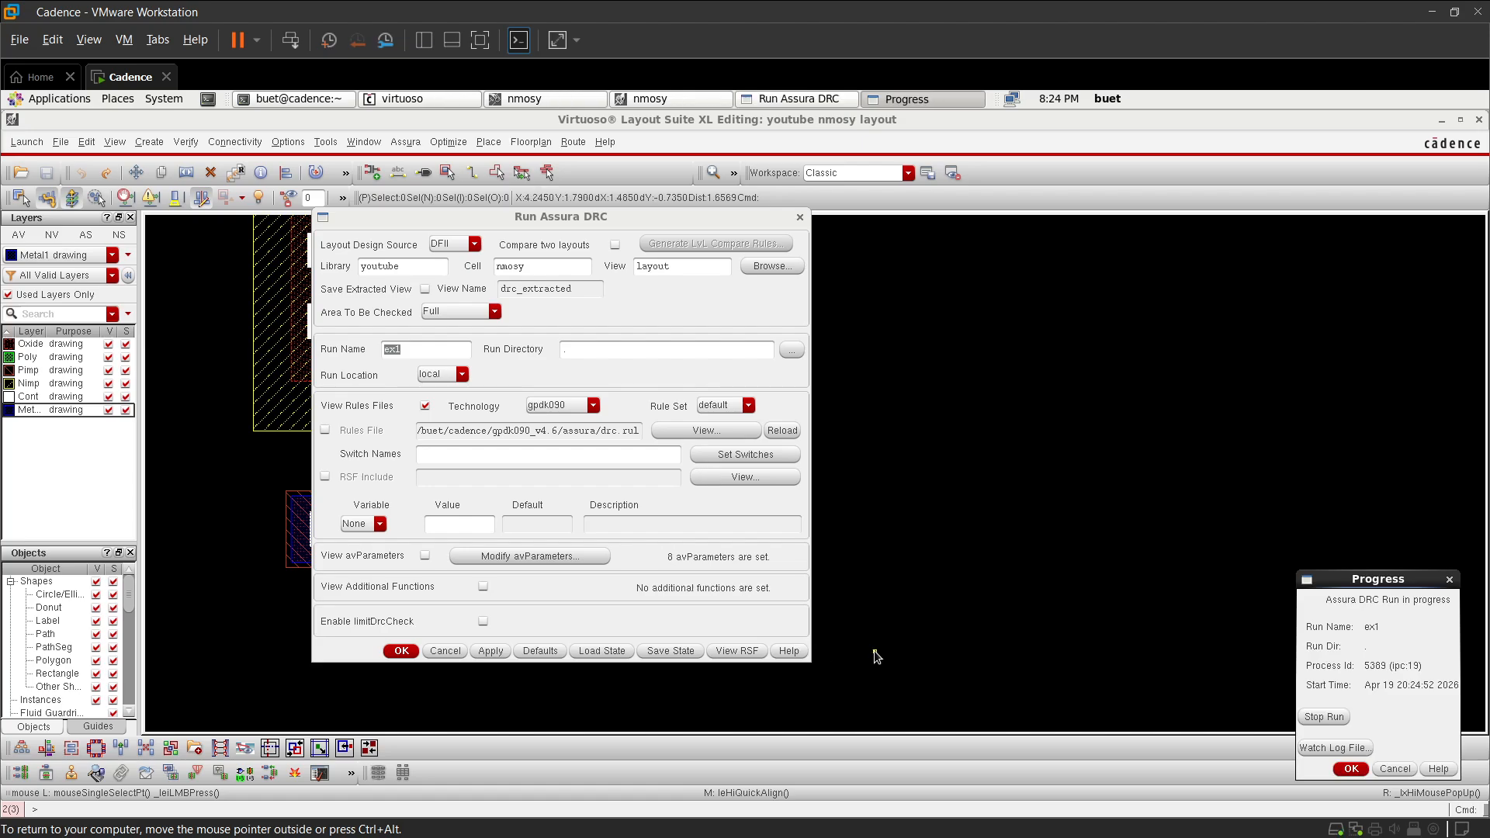
- View the new DRC results and examine the POLY.SE.1_POLY.SE.2 Poly to Oxide spacing error near the upper strip in the layout
left_click(704, 494)
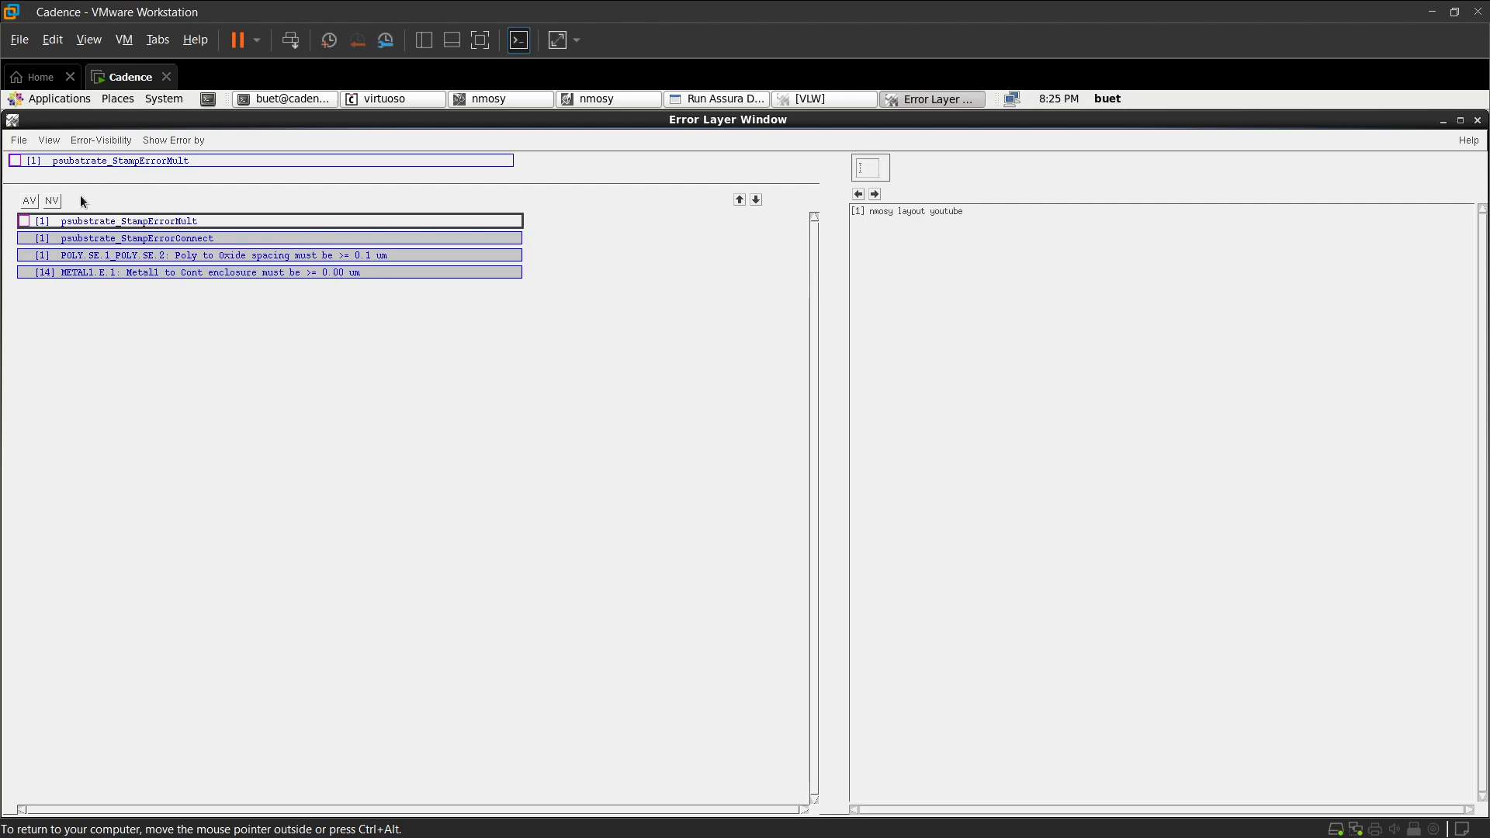
left_click(50, 201)
left_click(609, 99)
scroll(574, 343, "up", 3)
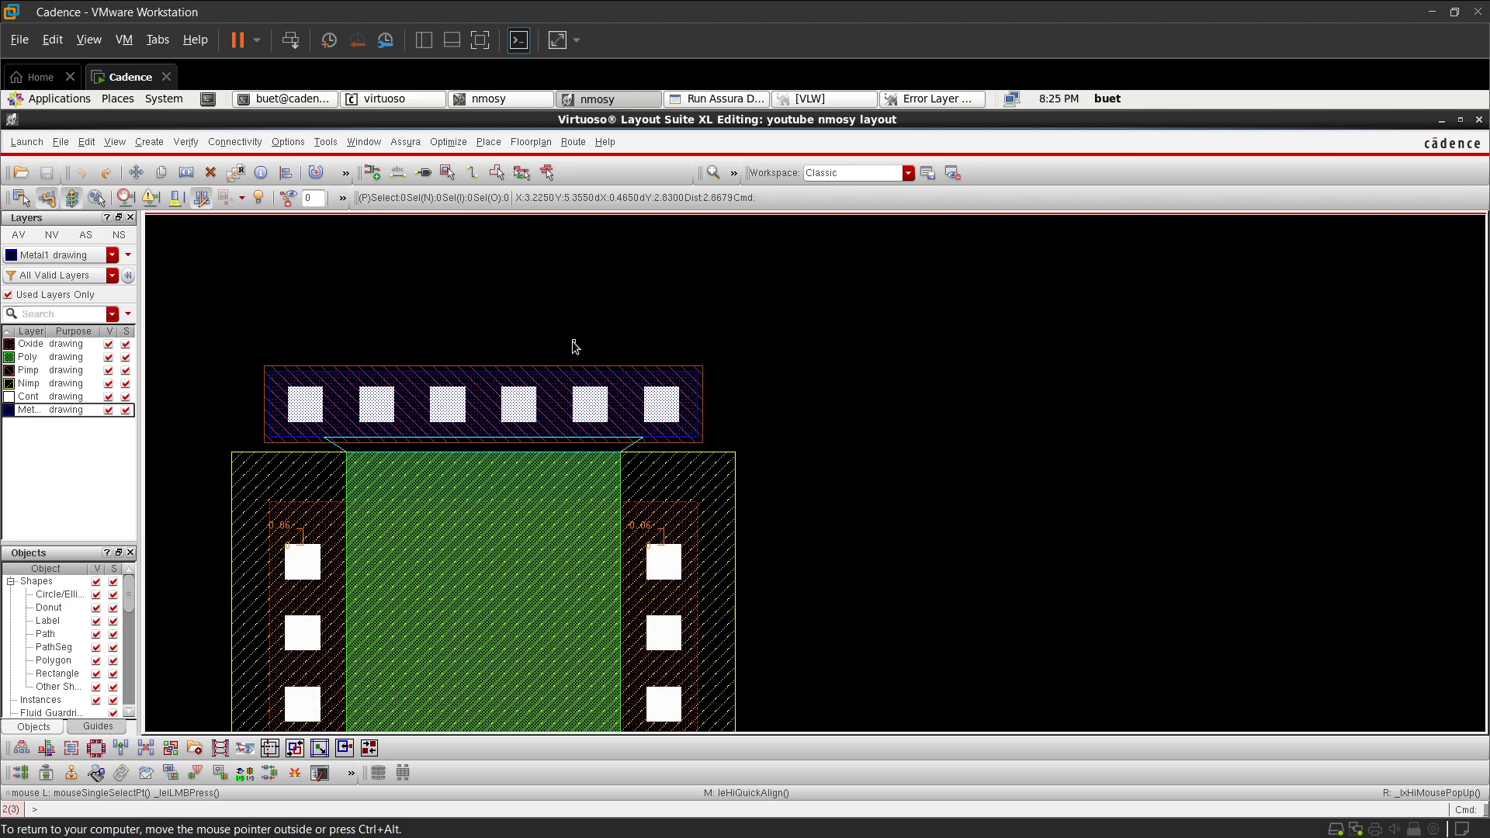
scroll(534, 419, "up", 1)
scroll(534, 419, "down", 1)
- Quick Align the upper six-contact strip with user spacing, placing its Metal1 bottom edge relative to the poly gate's top edge
left_click_drag(711, 448, 235, 346)
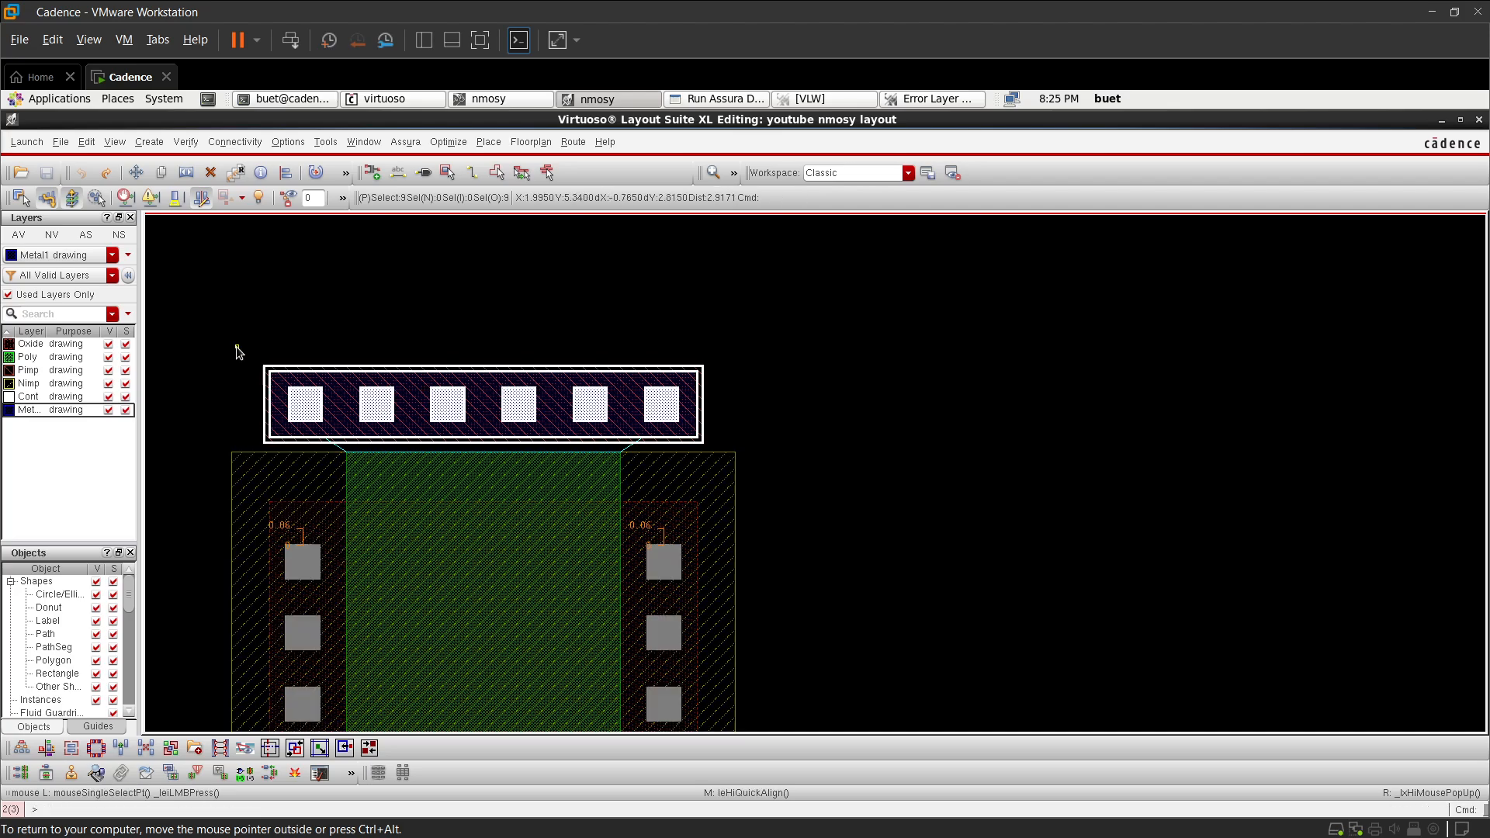
key("a")
right_click(455, 444)
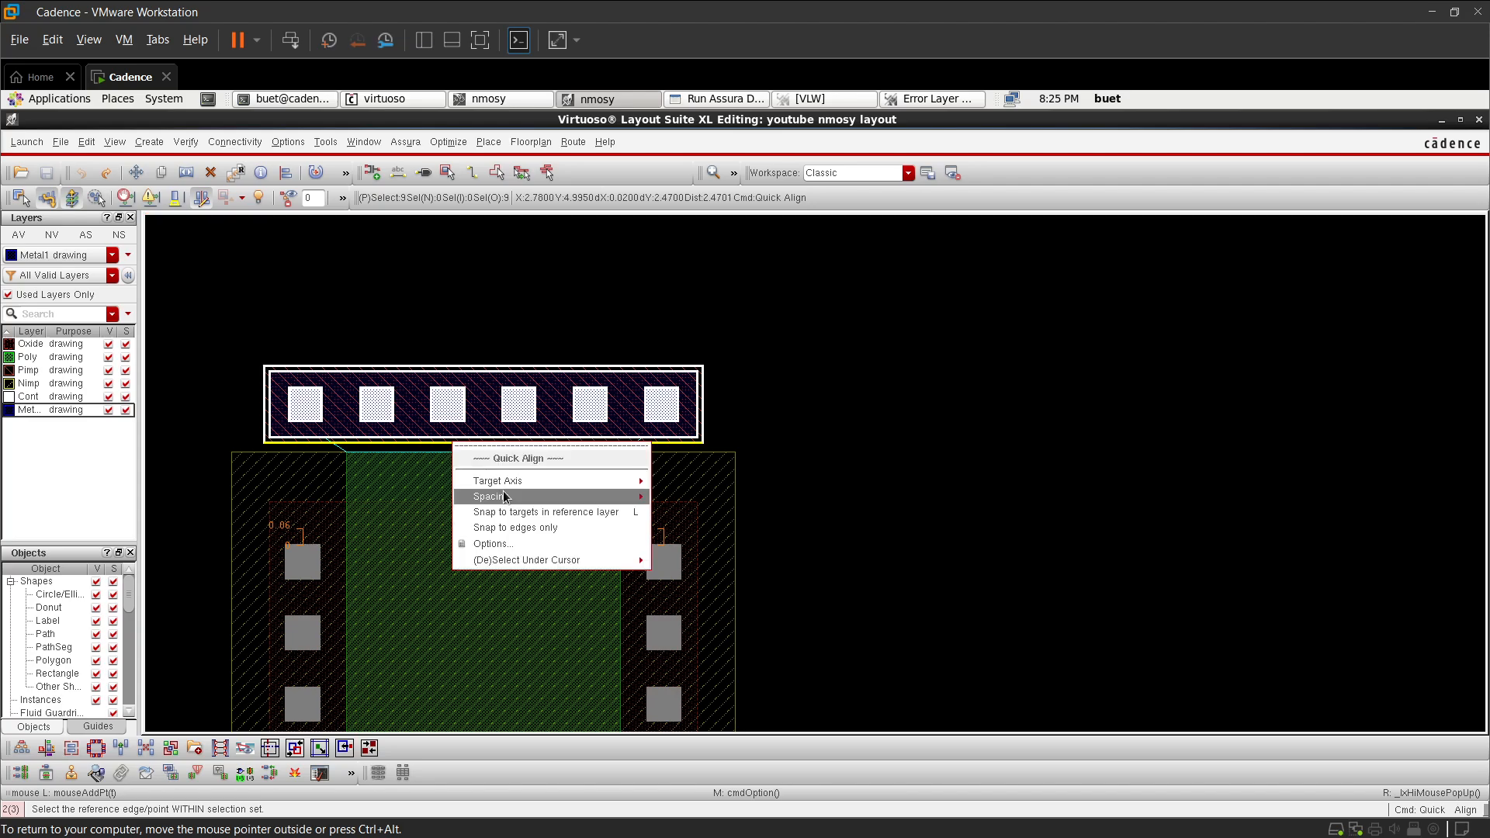
left_click(496, 544)
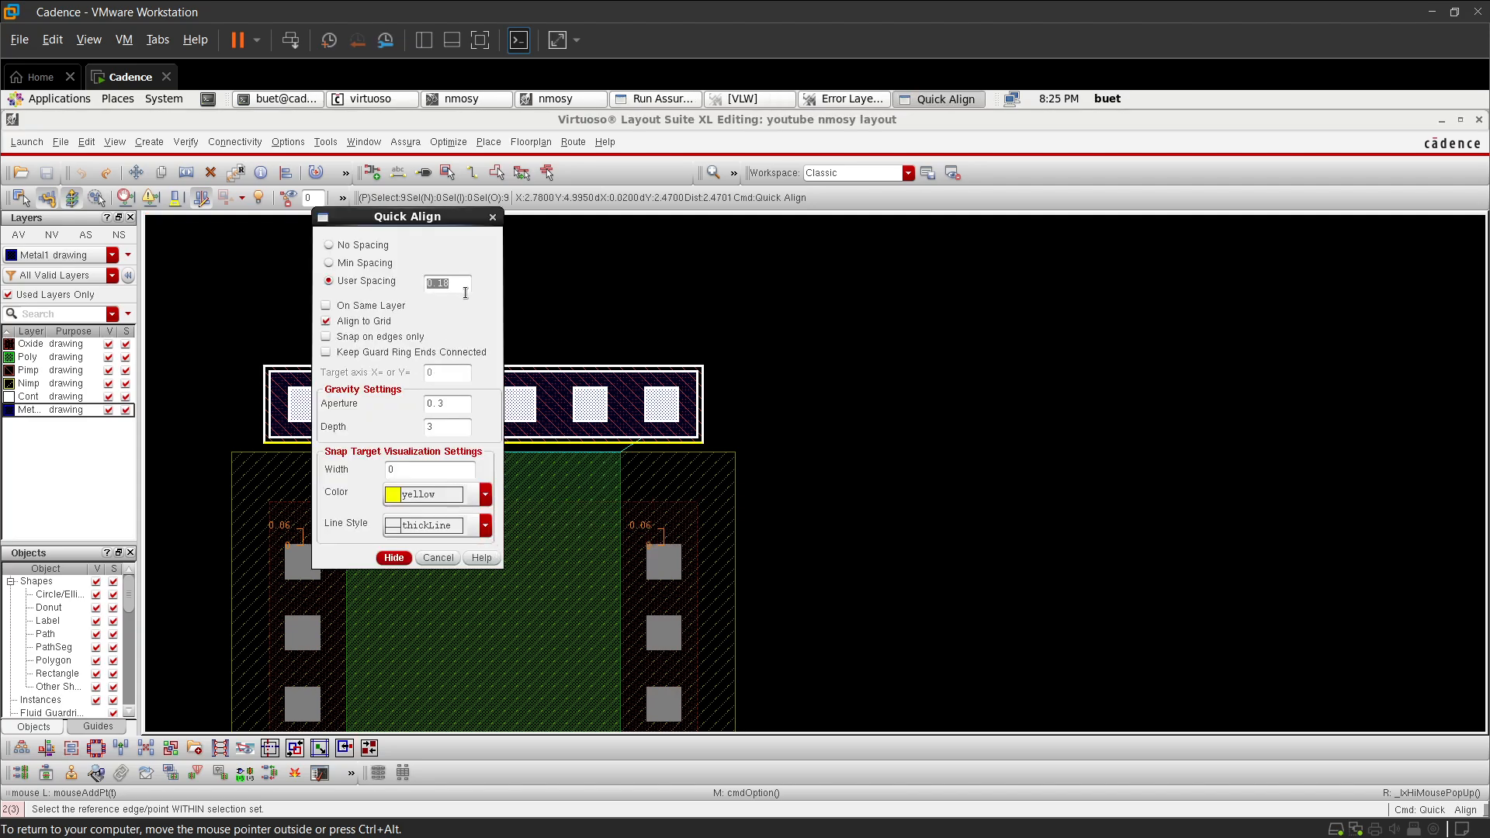
left_click(466, 292)
left_click(393, 560)
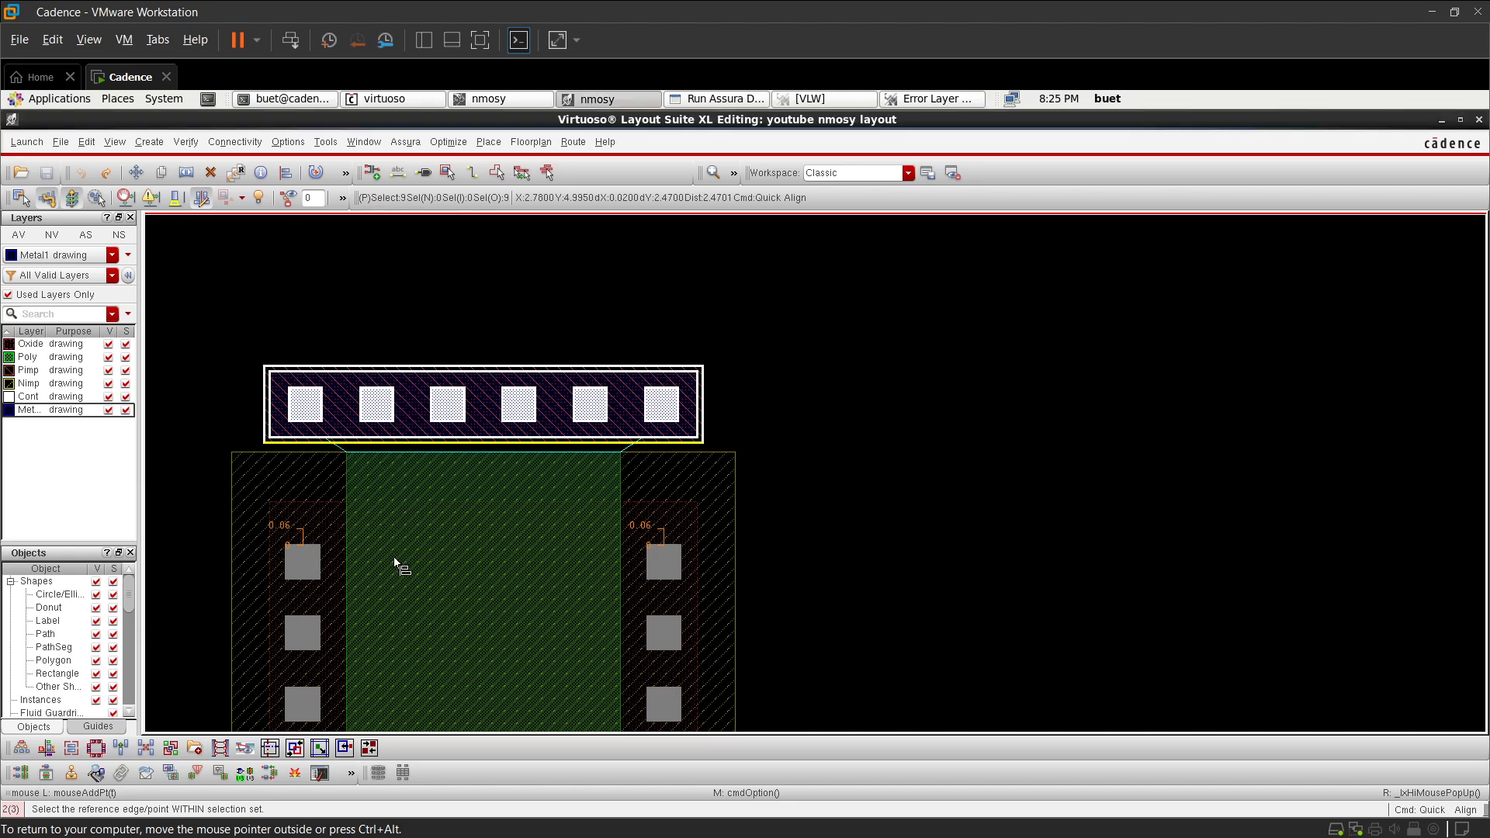
scroll(459, 473, "up", 3)
scroll(524, 372, "down", 2)
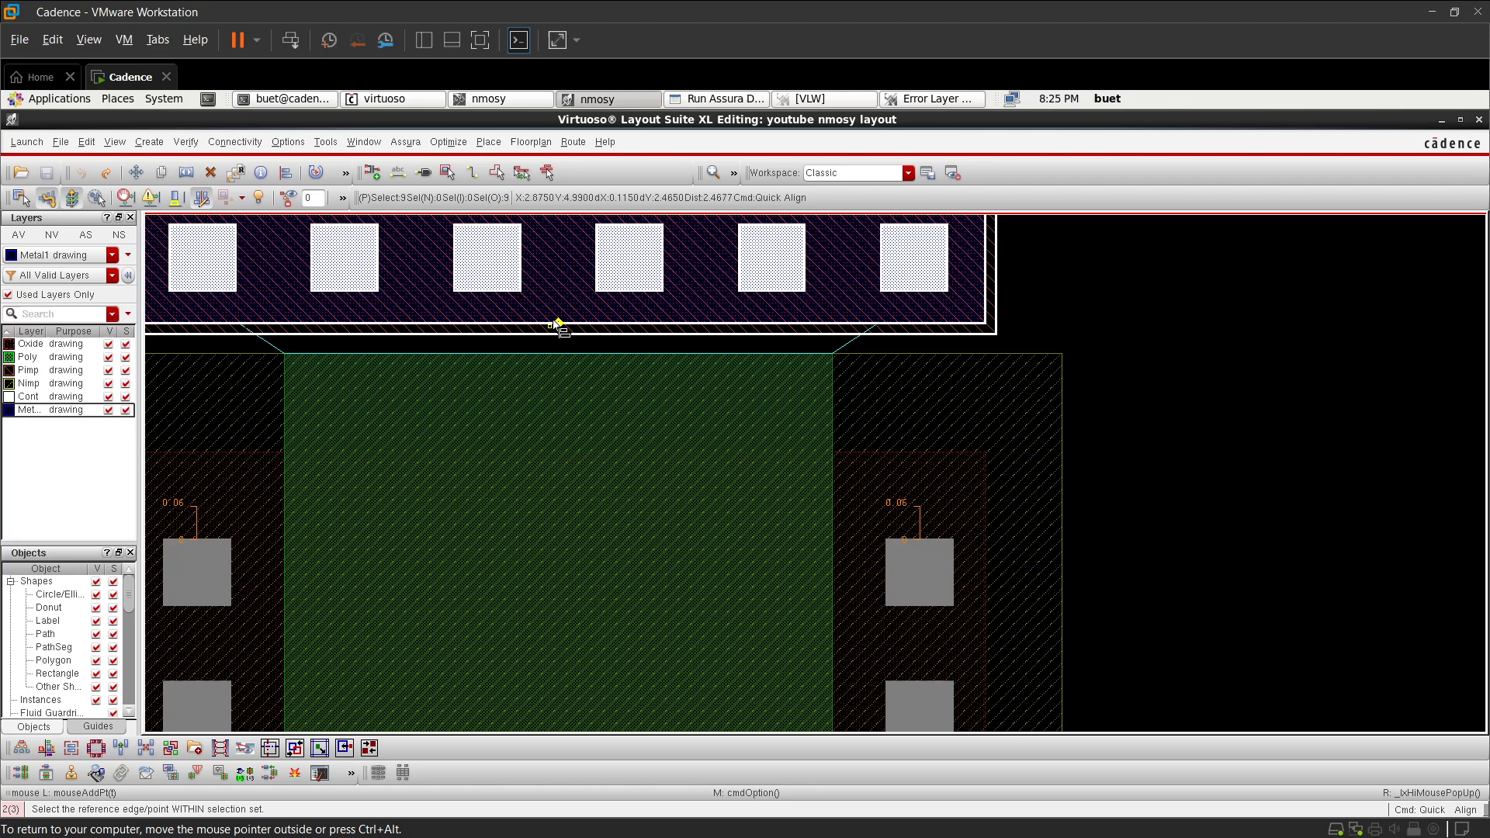
scroll(559, 323, "up", 3)
left_click(634, 342)
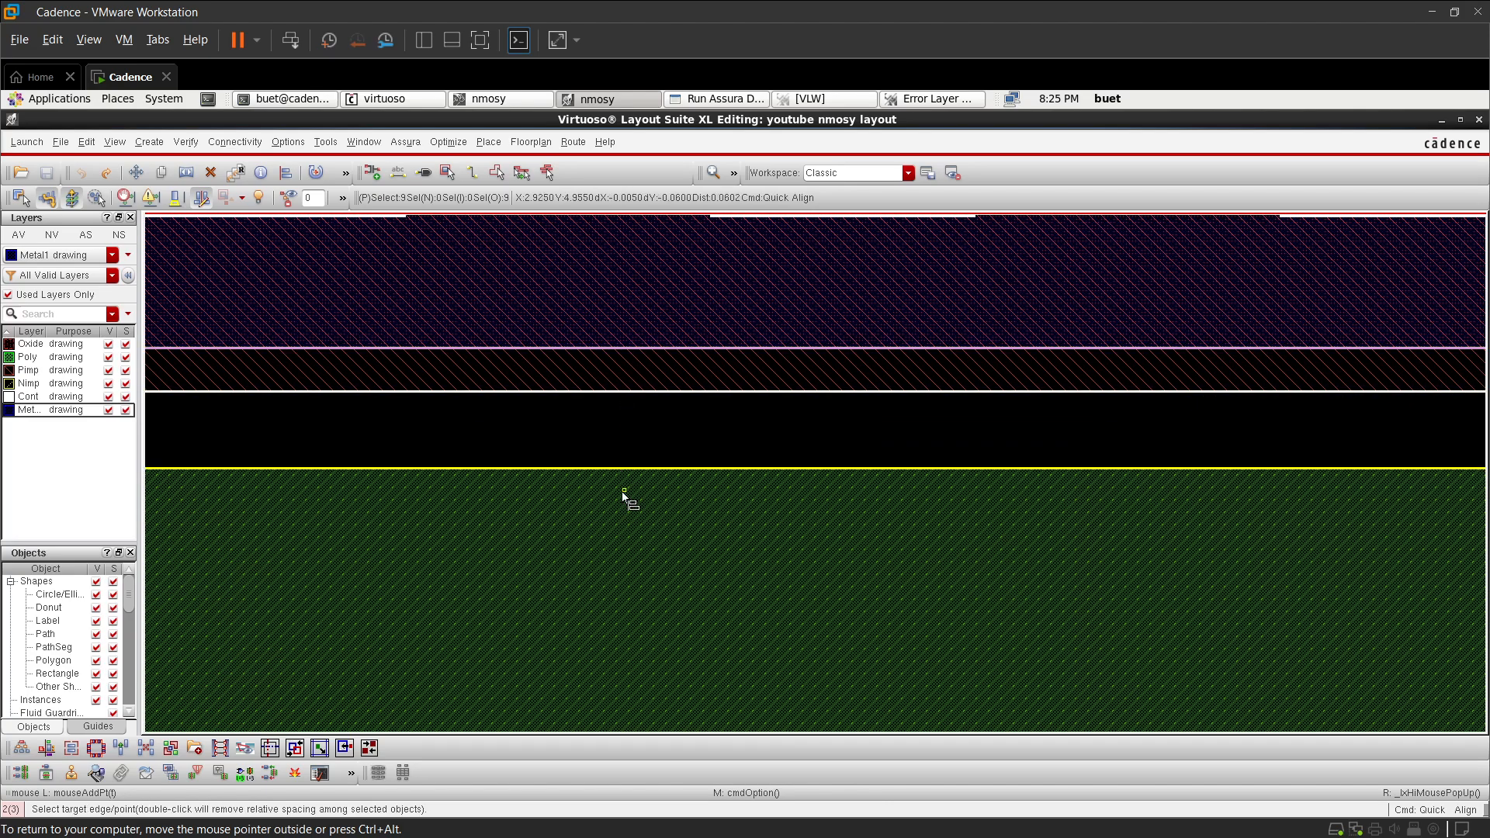
left_click(626, 490)
scroll(627, 490, "down", 4)
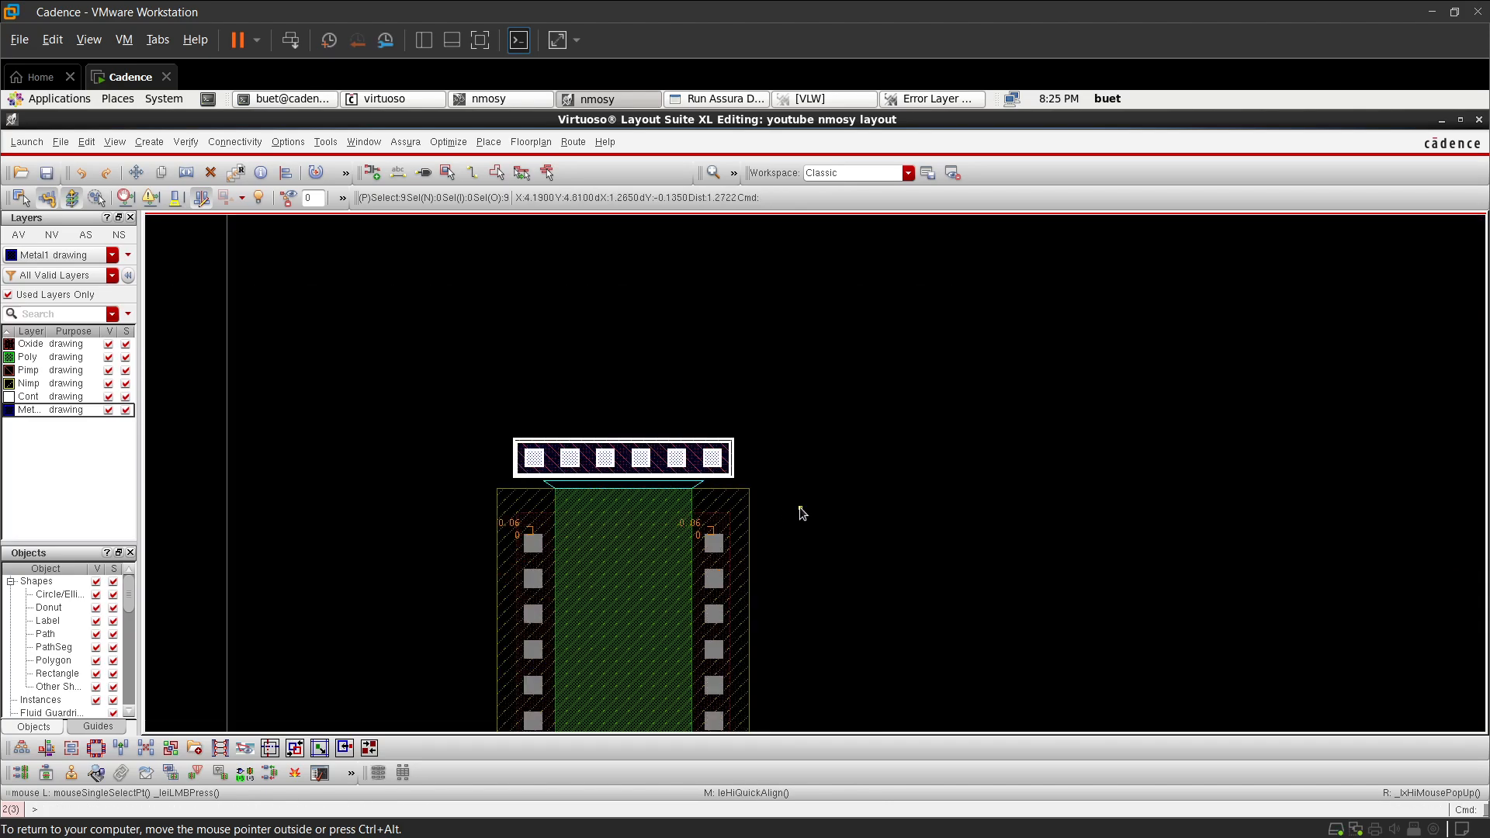
- Rerun Assura DRC run ex1 on the layout with the realigned upper strip, overwriting the existing run data
scroll(828, 499, "down", 2)
scroll(804, 584, "down", 2)
scroll(804, 584, "up", 4)
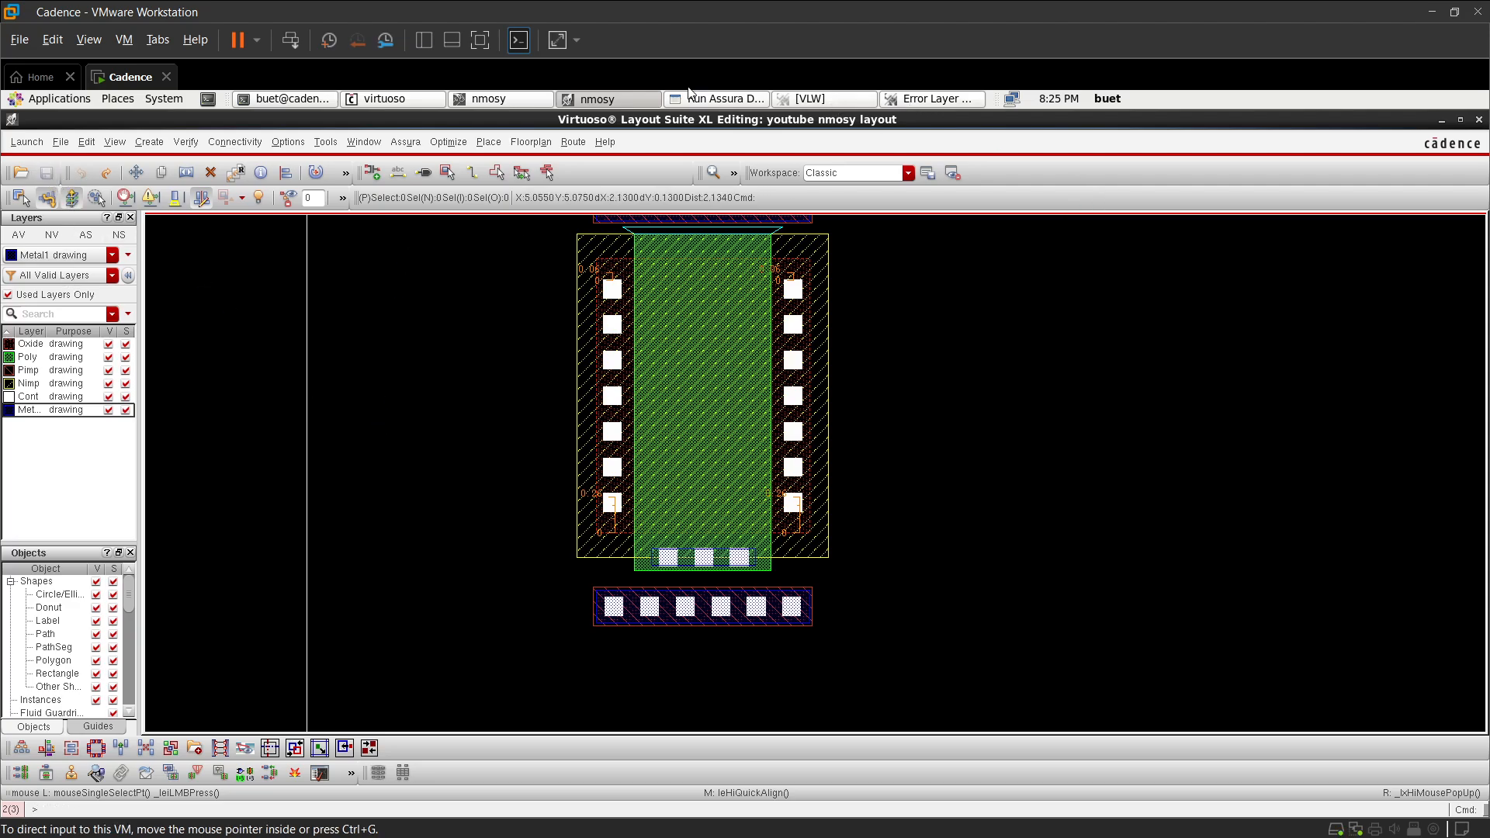
left_click(715, 99)
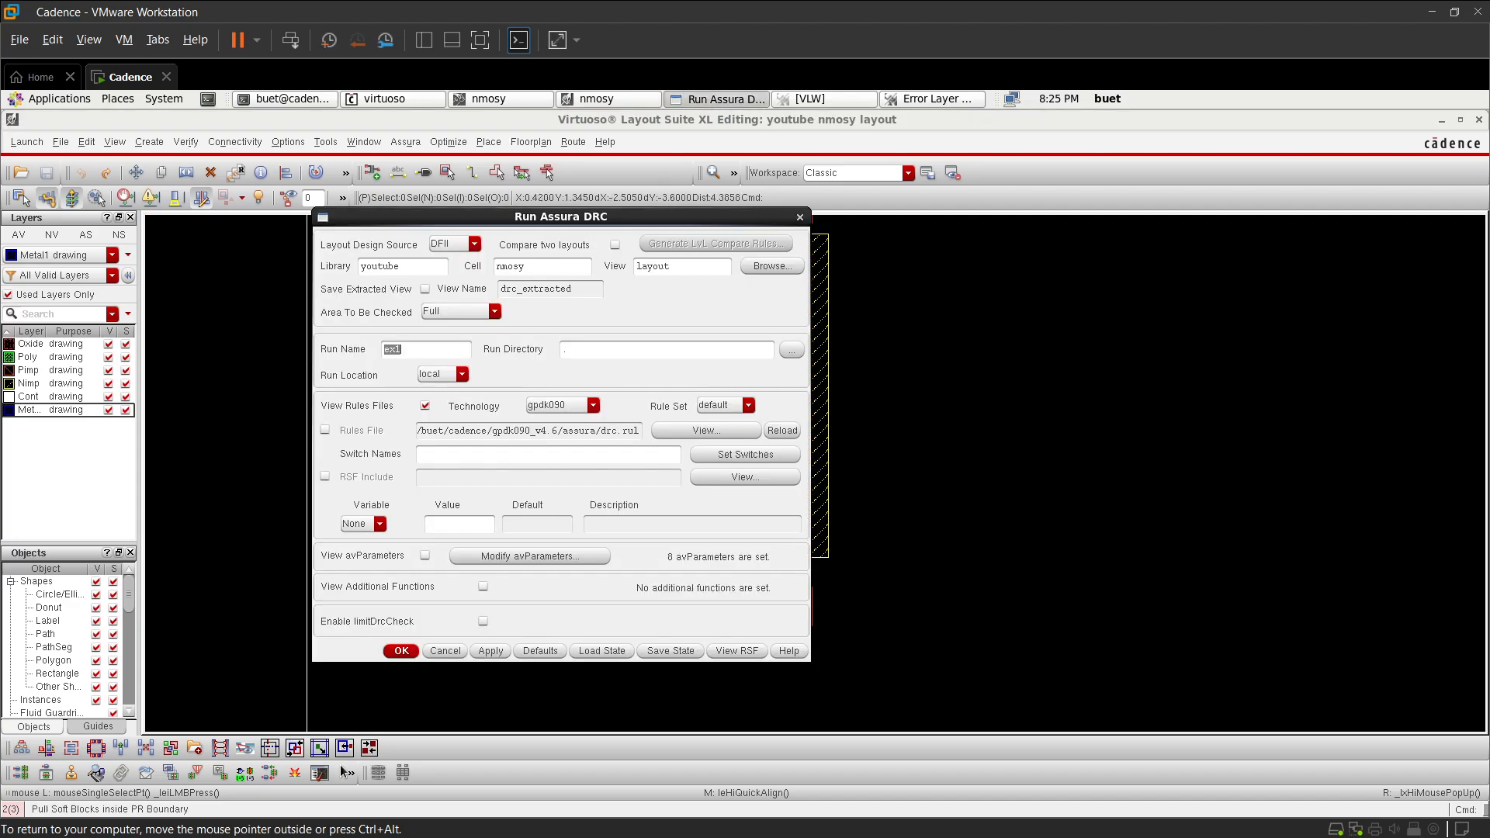
left_click(493, 650)
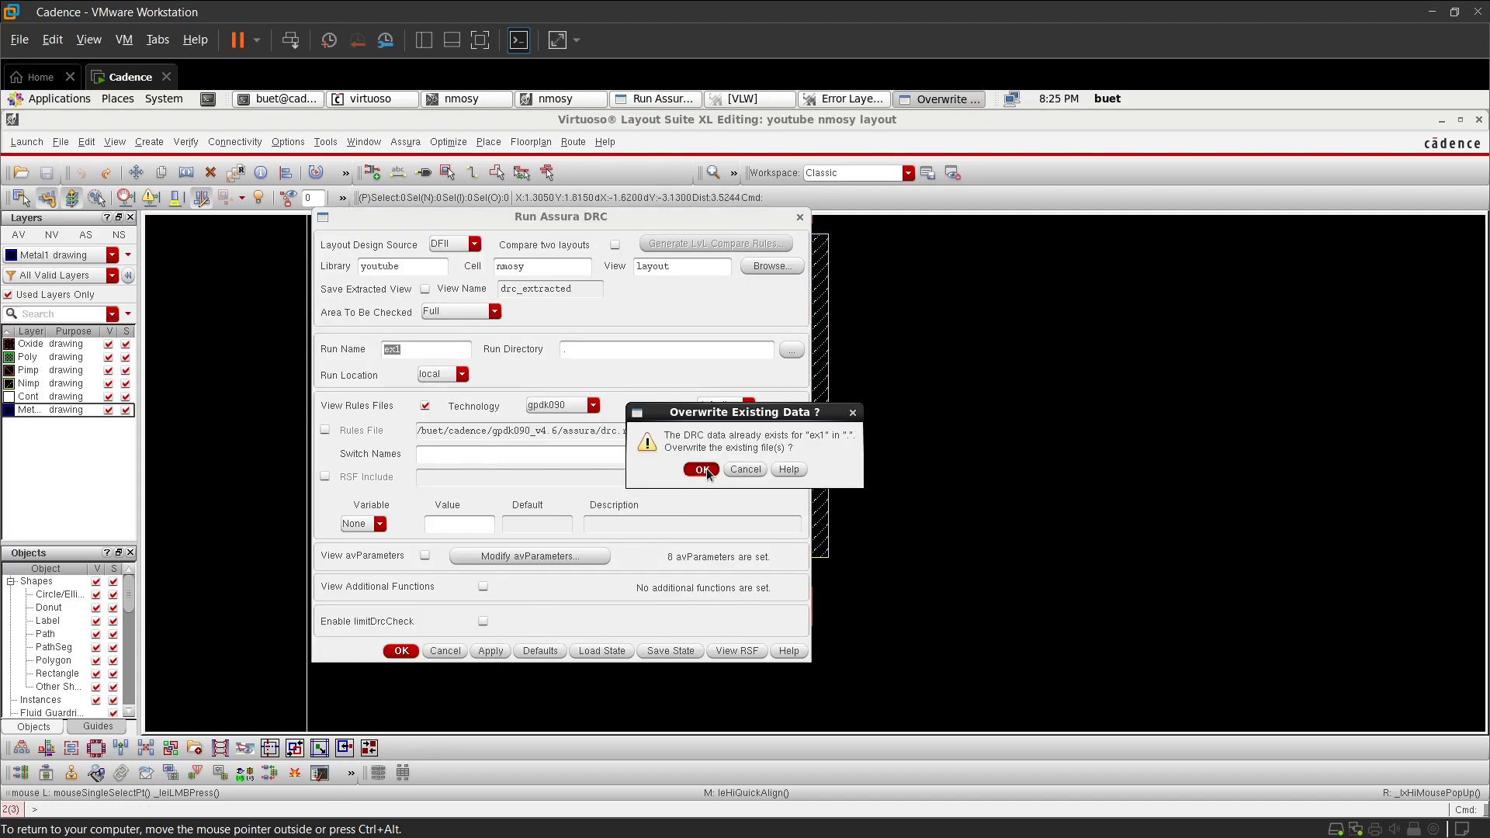
left_click(703, 477)
left_click(706, 473)
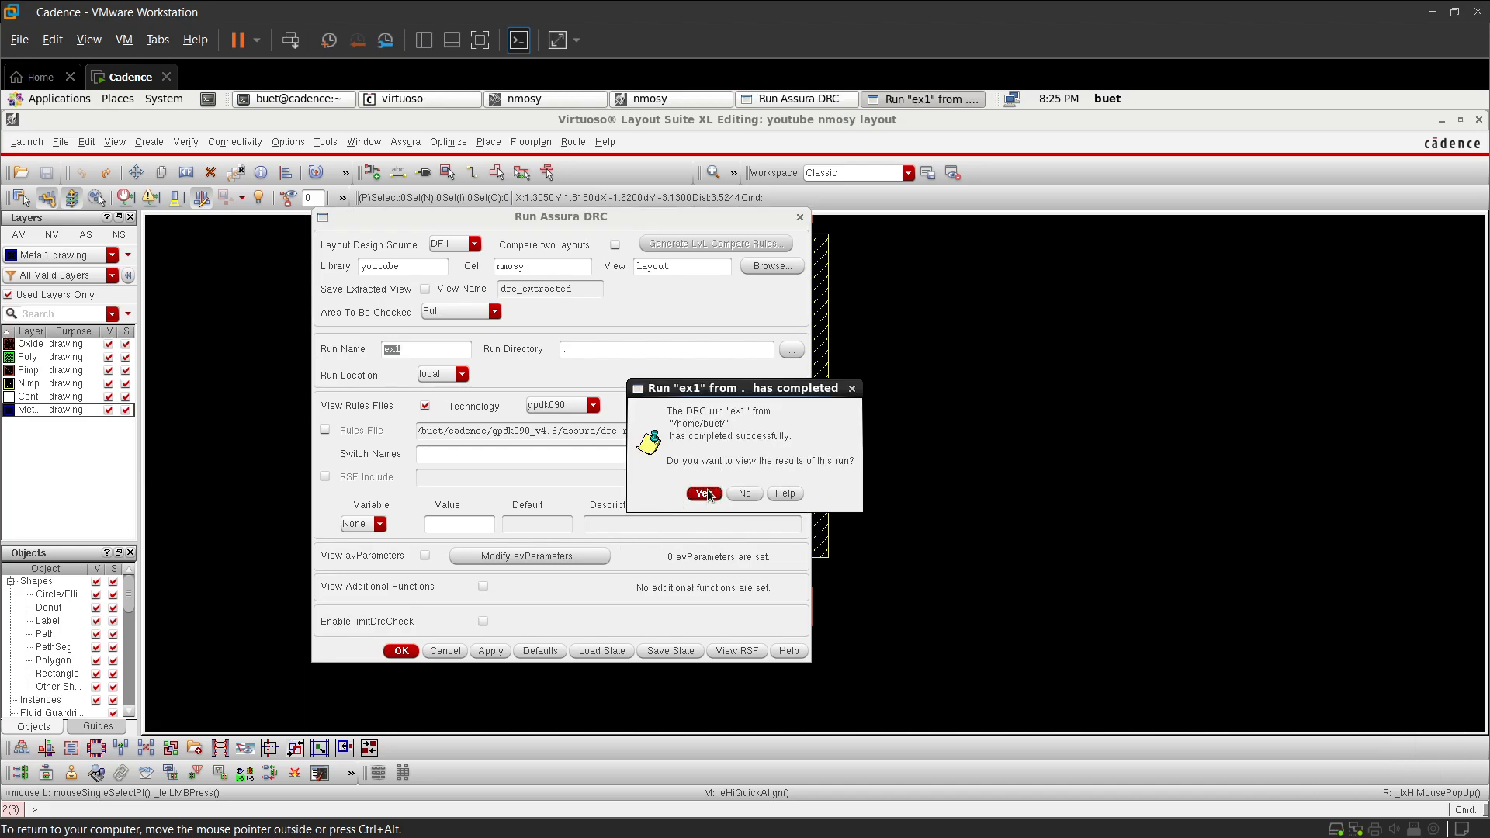
- View the updated DRC results and examine the psubstrate_StampErrorMult outline around the whole transistor and both strips
left_click(703, 493)
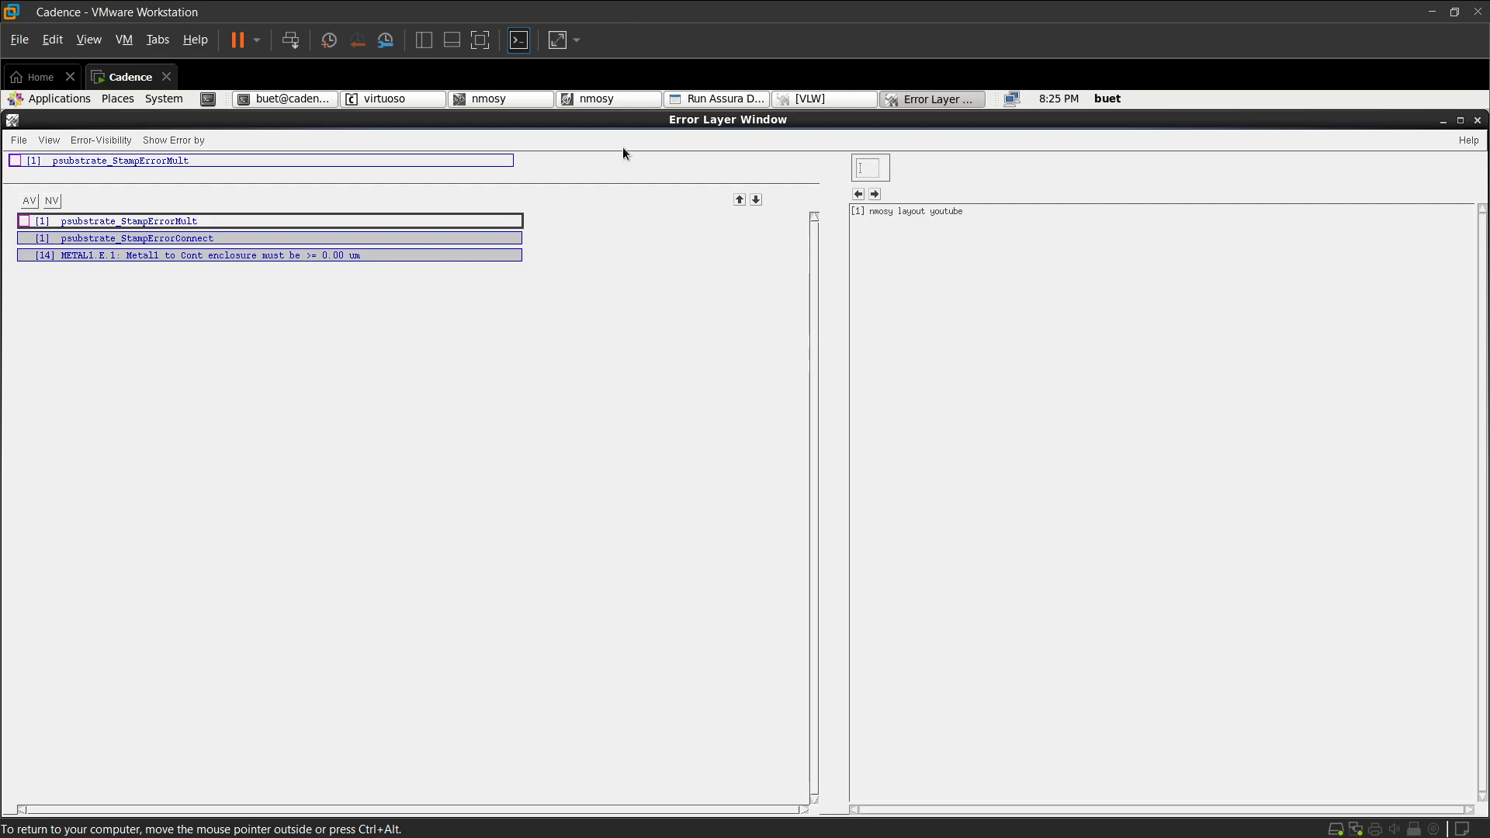
left_click(622, 98)
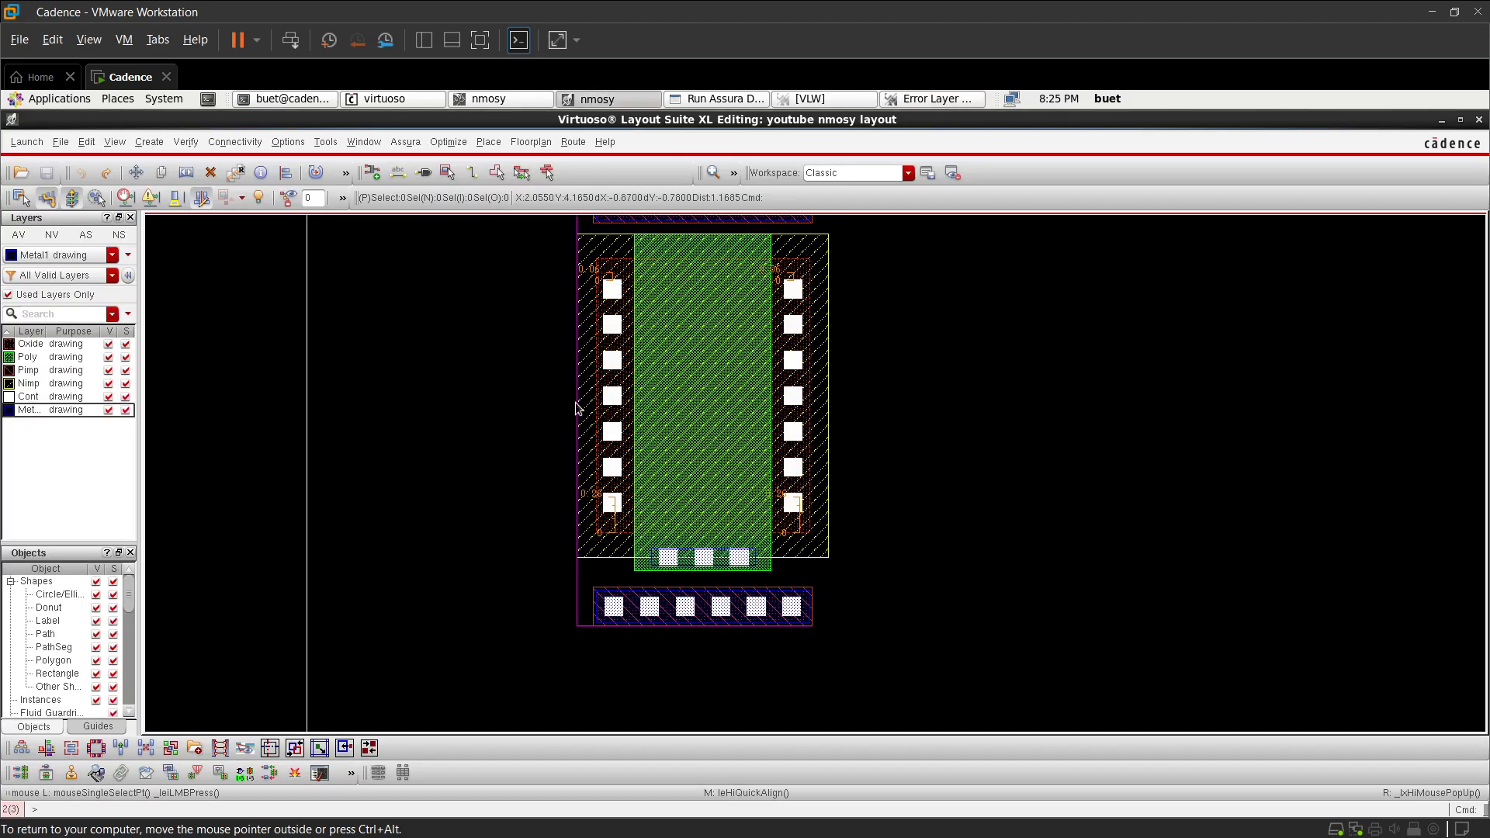
scroll(593, 552, "down", 2)
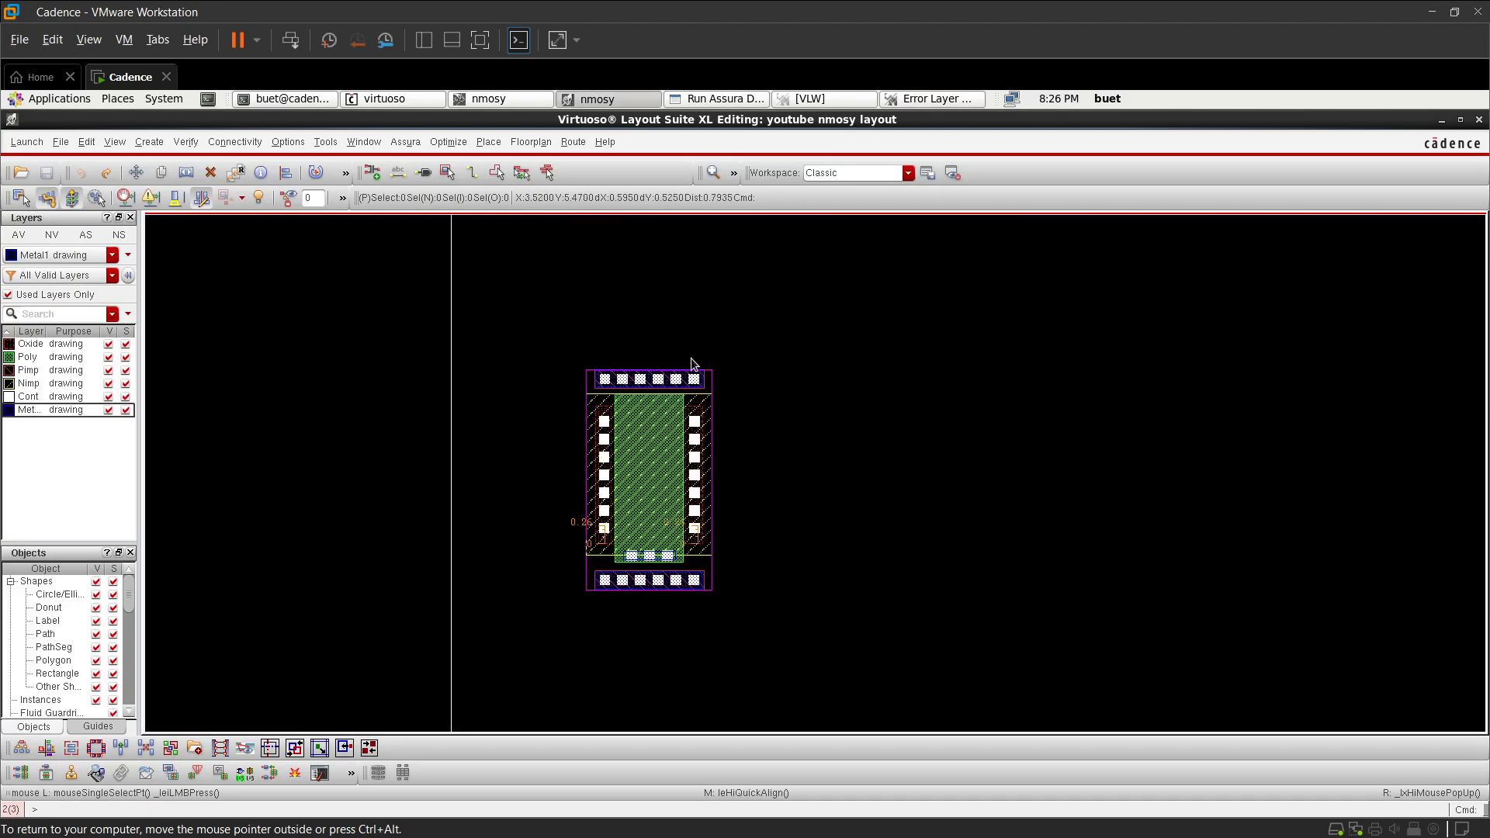
scroll(686, 349, "up", 1)
scroll(687, 350, "down", 1)
scroll(754, 549, "up", 1)
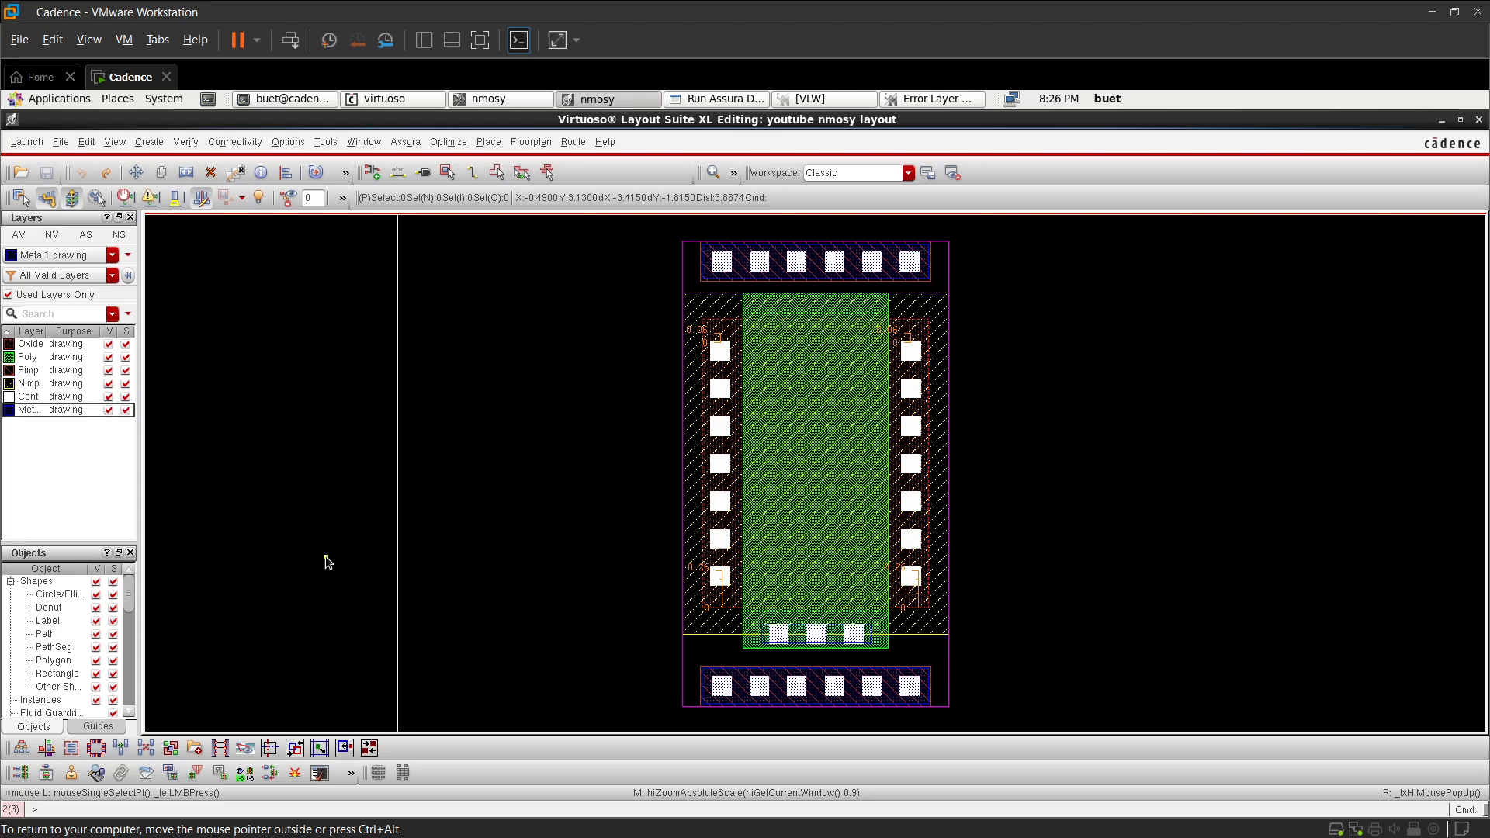
- Draw a Metal1 path over the left contact column, from the Oxide's bottom edge up to the upper six-contact strip's Metal1 edge
key("p")
scroll(721, 613, "up", 1, "ctrl")
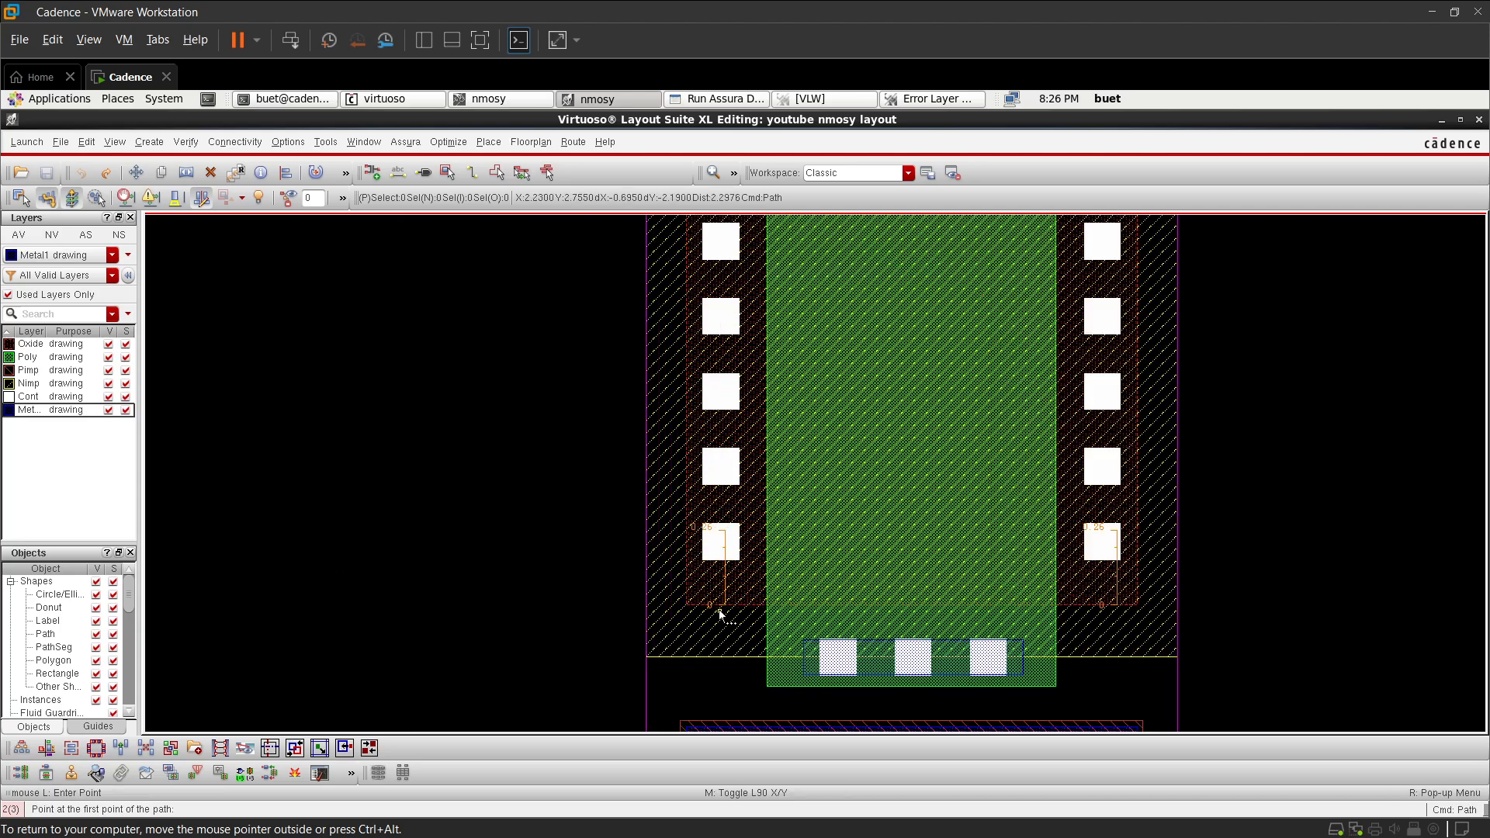
scroll(733, 588, "up", 1, "ctrl")
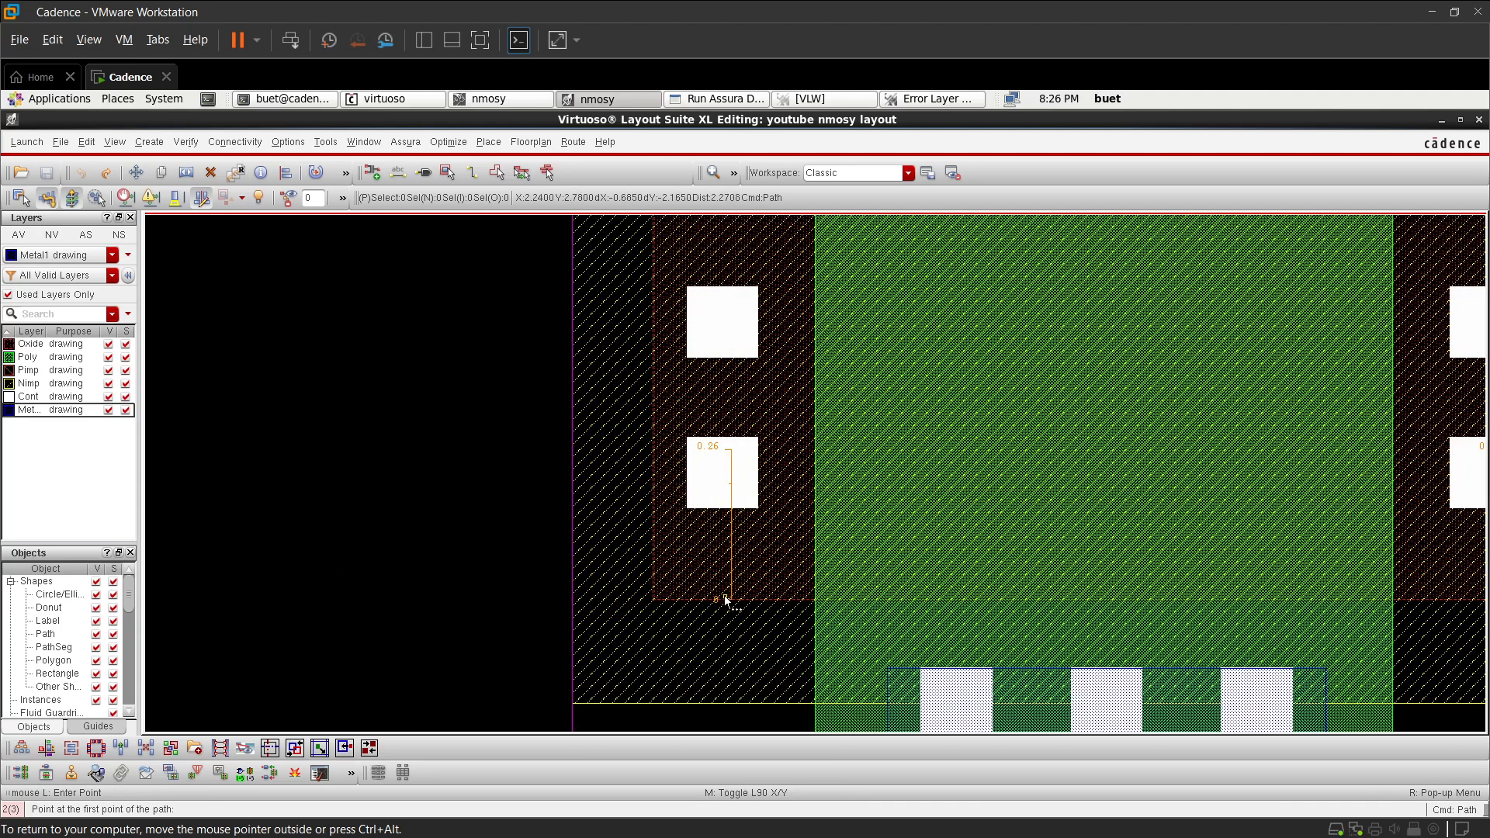
left_click(721, 602)
scroll(699, 466, "down", 3, "ctrl")
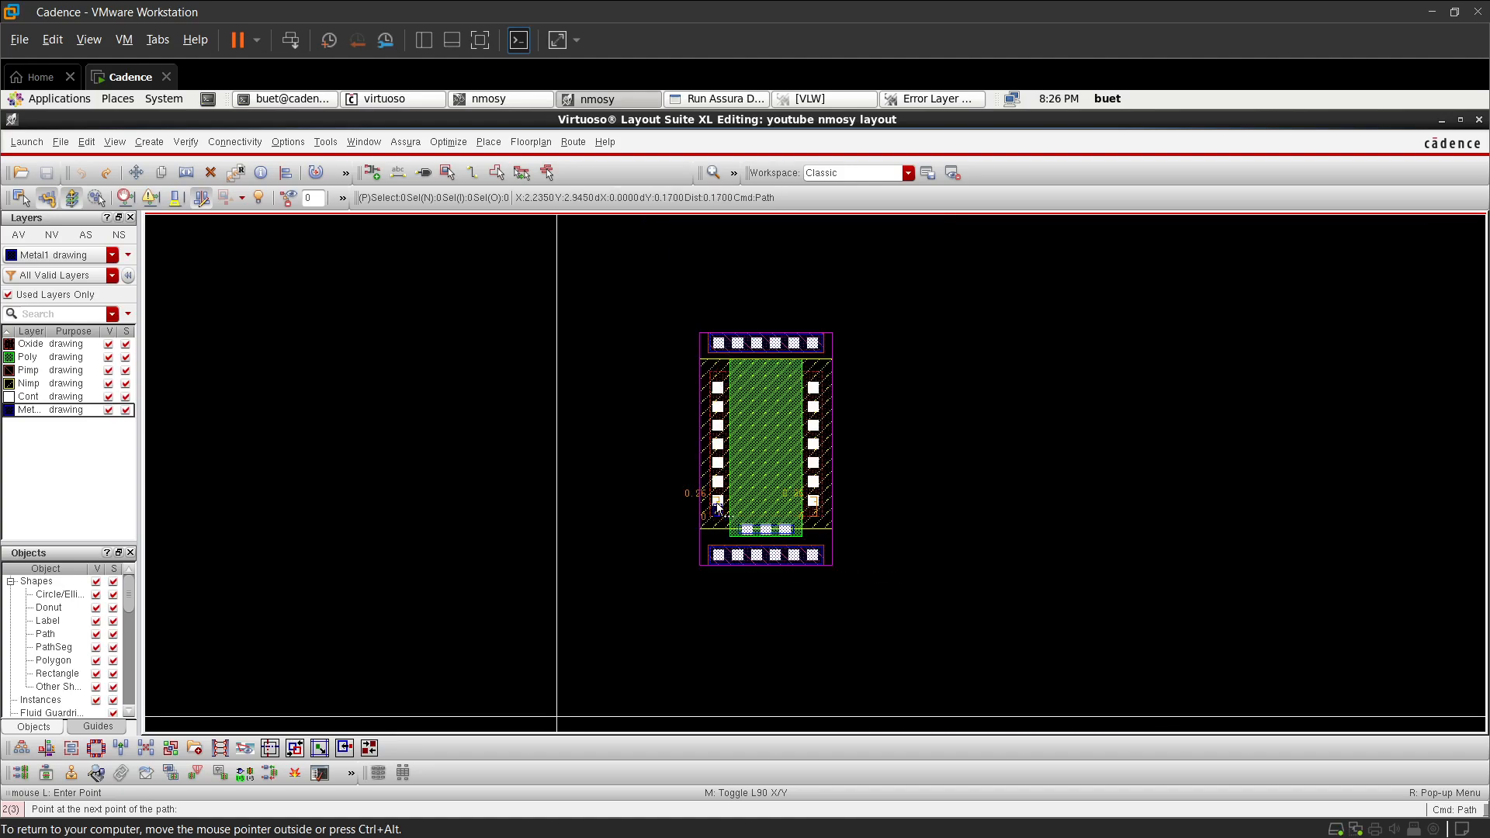
scroll(714, 324, "up", 2, "ctrl")
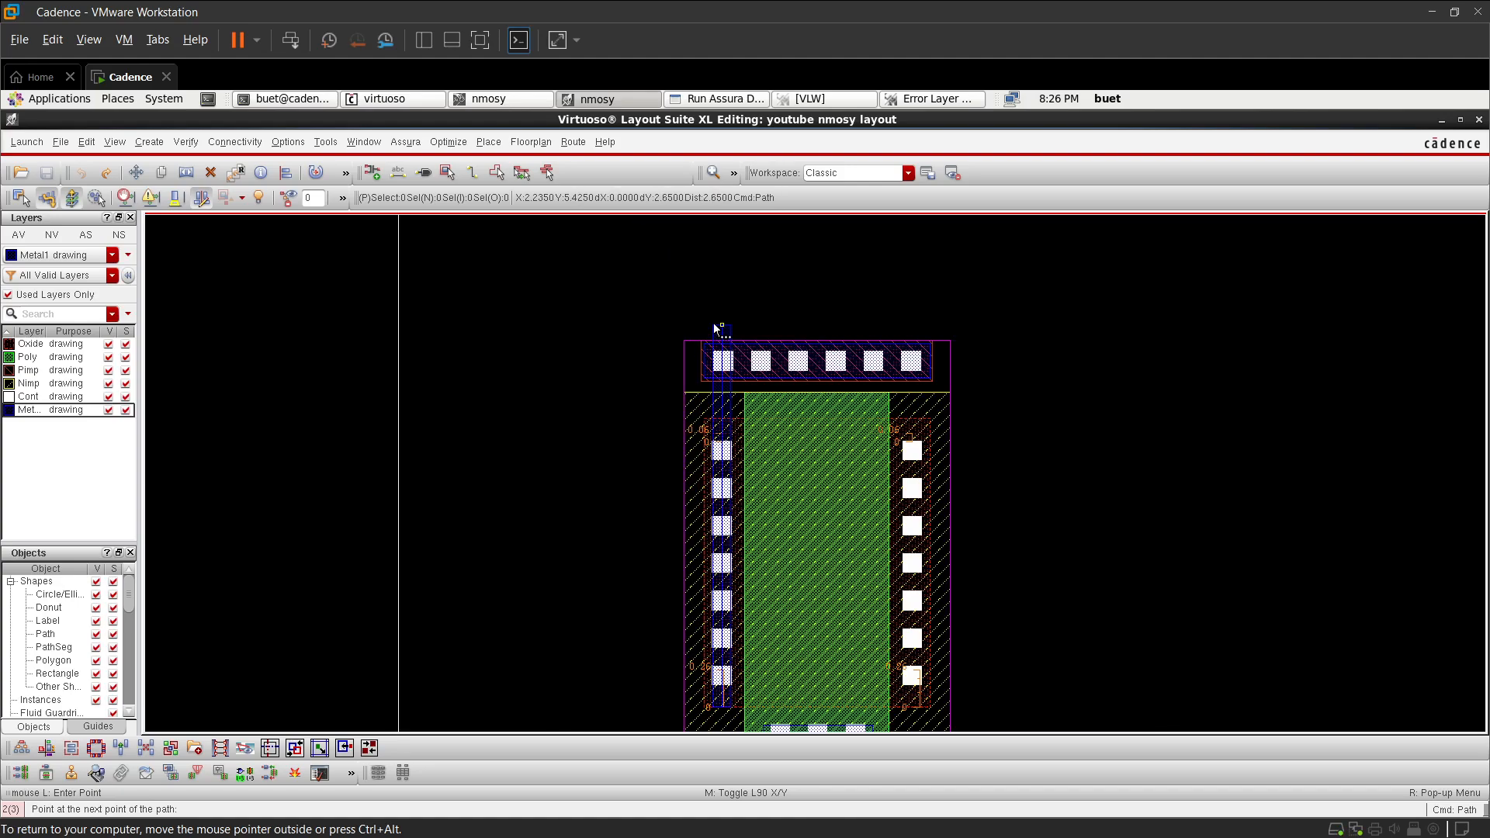
scroll(693, 423, "up", 2, "ctrl")
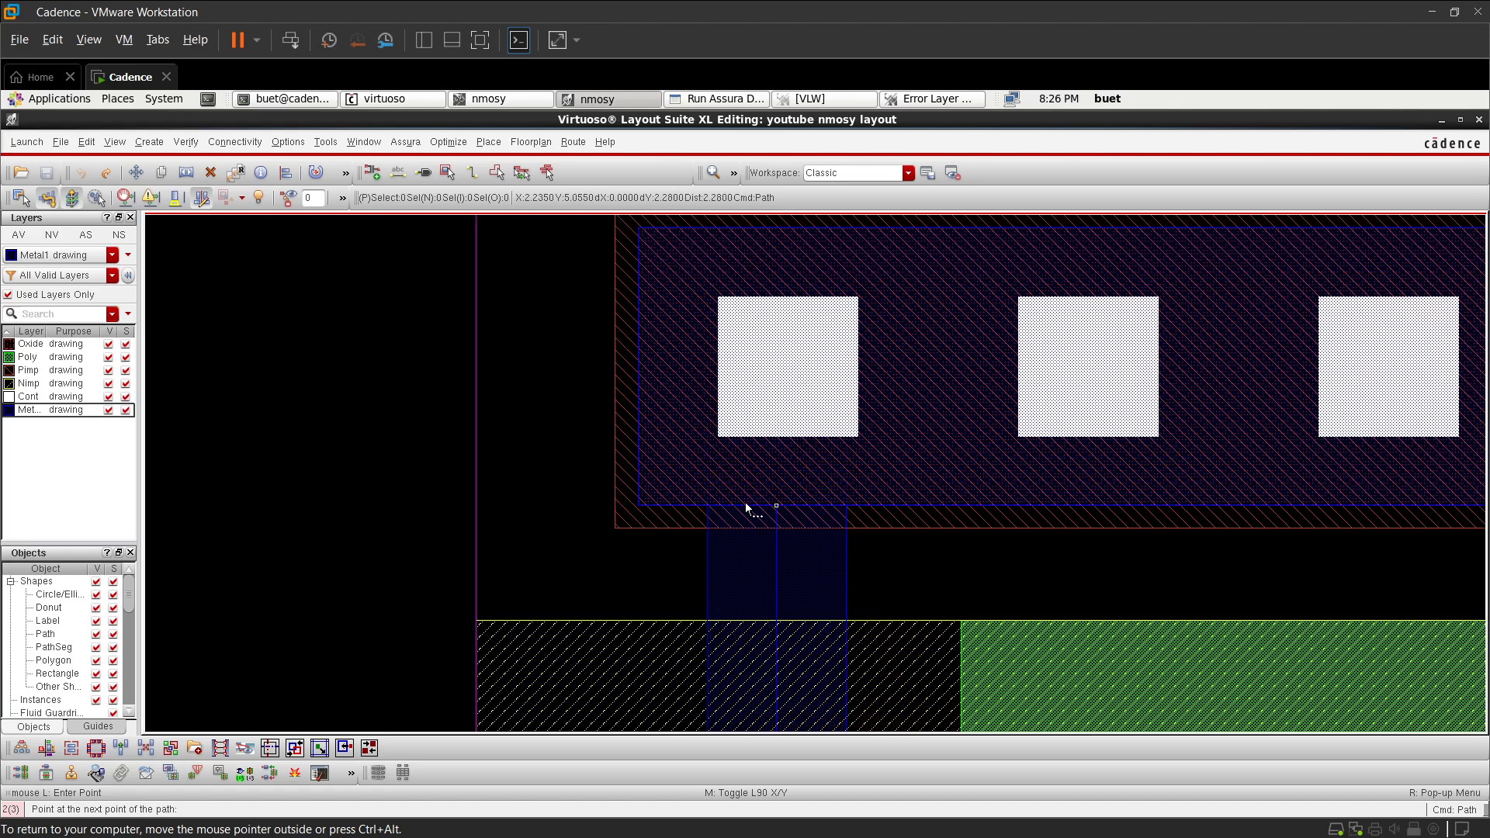
double_click(746, 504)
scroll(746, 503, "down", 3, "ctrl")
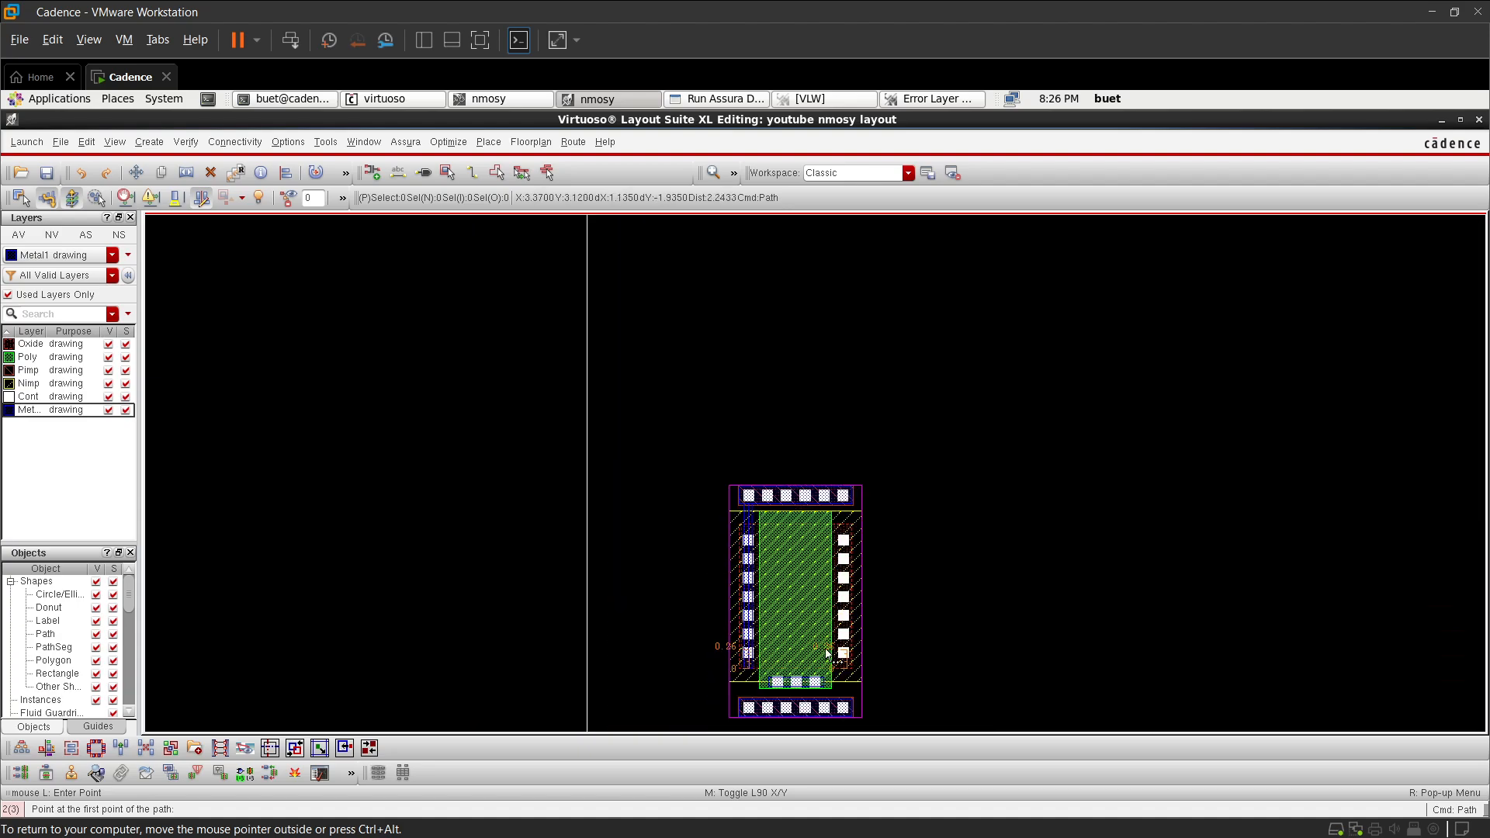
- Draw a Metal1 path over the right contact column, from the Oxide's top edge down to the lower six-contact strip's Metal1 edge
scroll(813, 725, "up", 1, "ctrl")
scroll(872, 342, "up", 1, "ctrl")
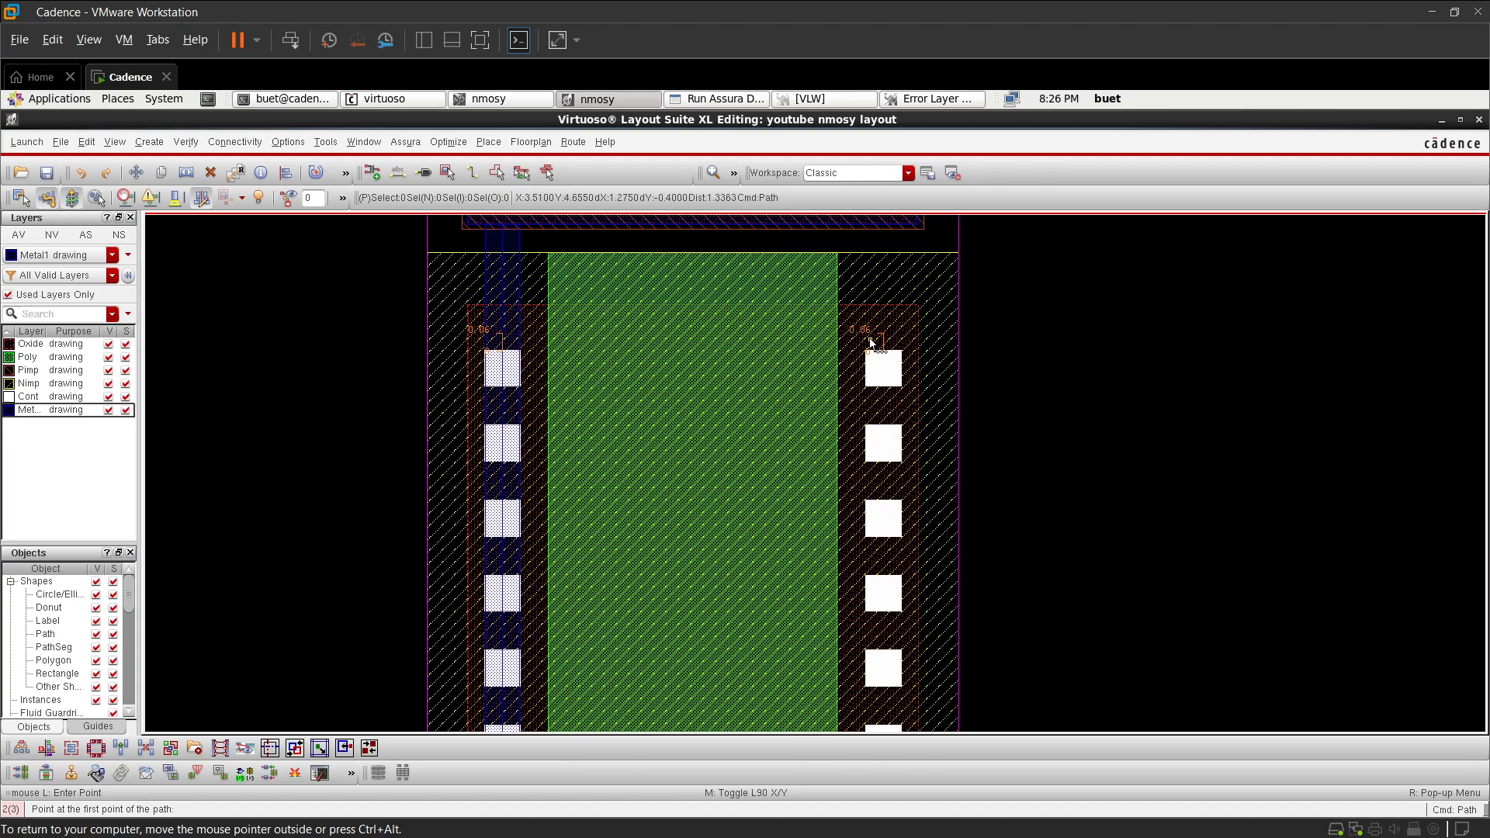
scroll(871, 342, "up", 1, "ctrl")
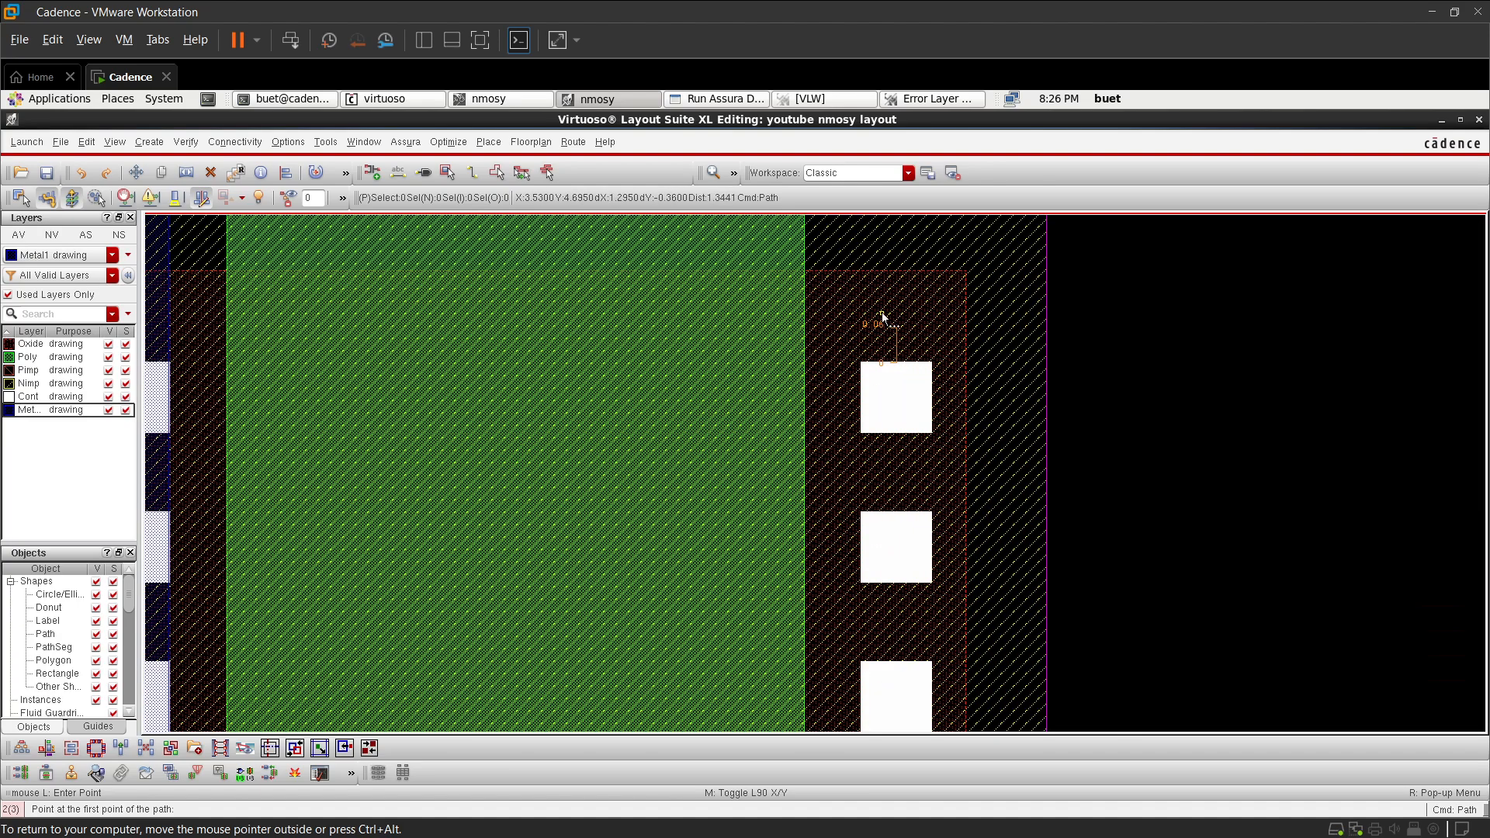
left_click(892, 274)
scroll(892, 518, "down", 5, "ctrl")
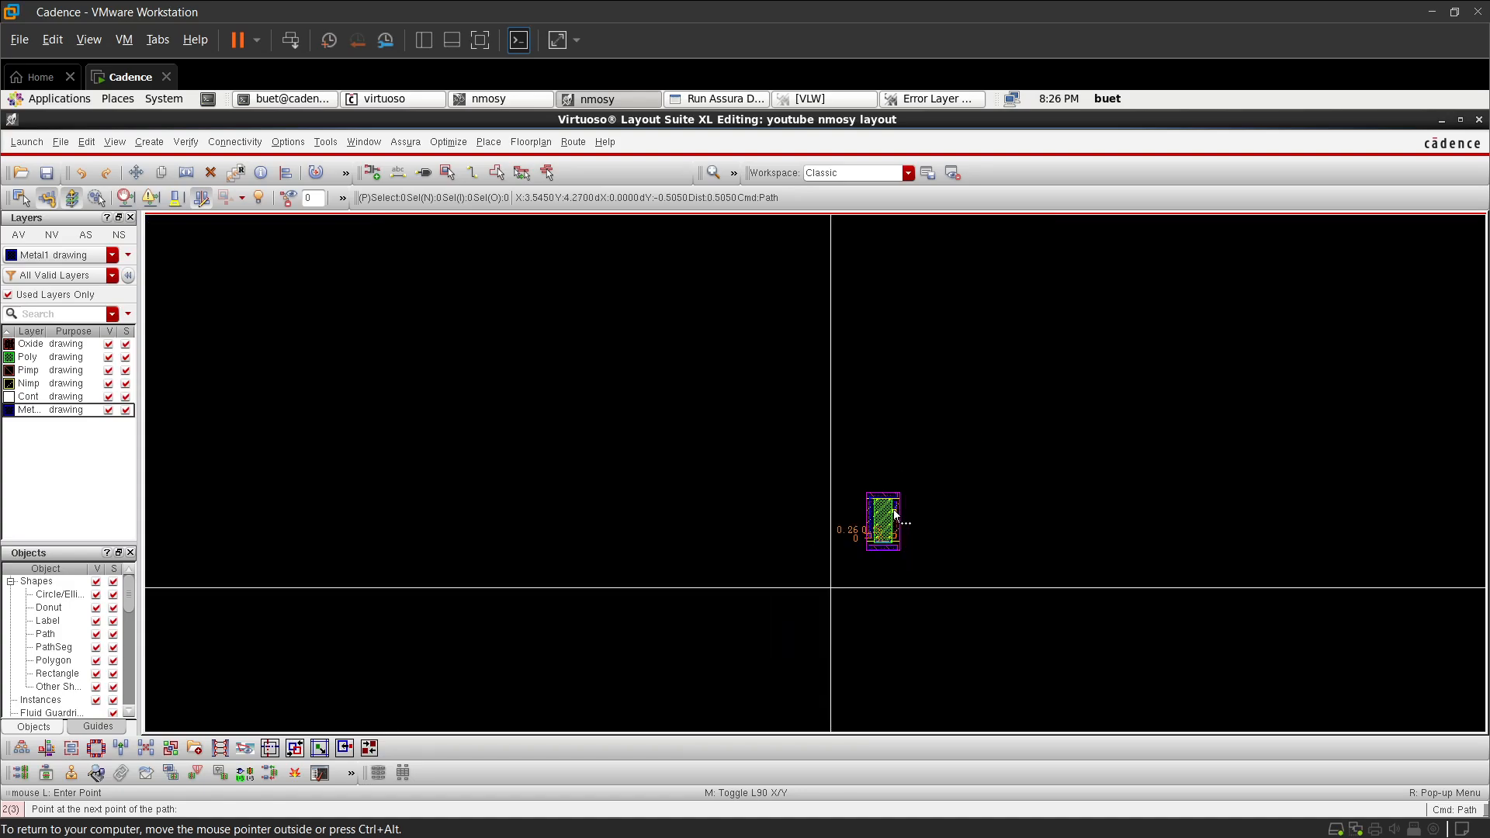
scroll(894, 550, "up", 6, "ctrl")
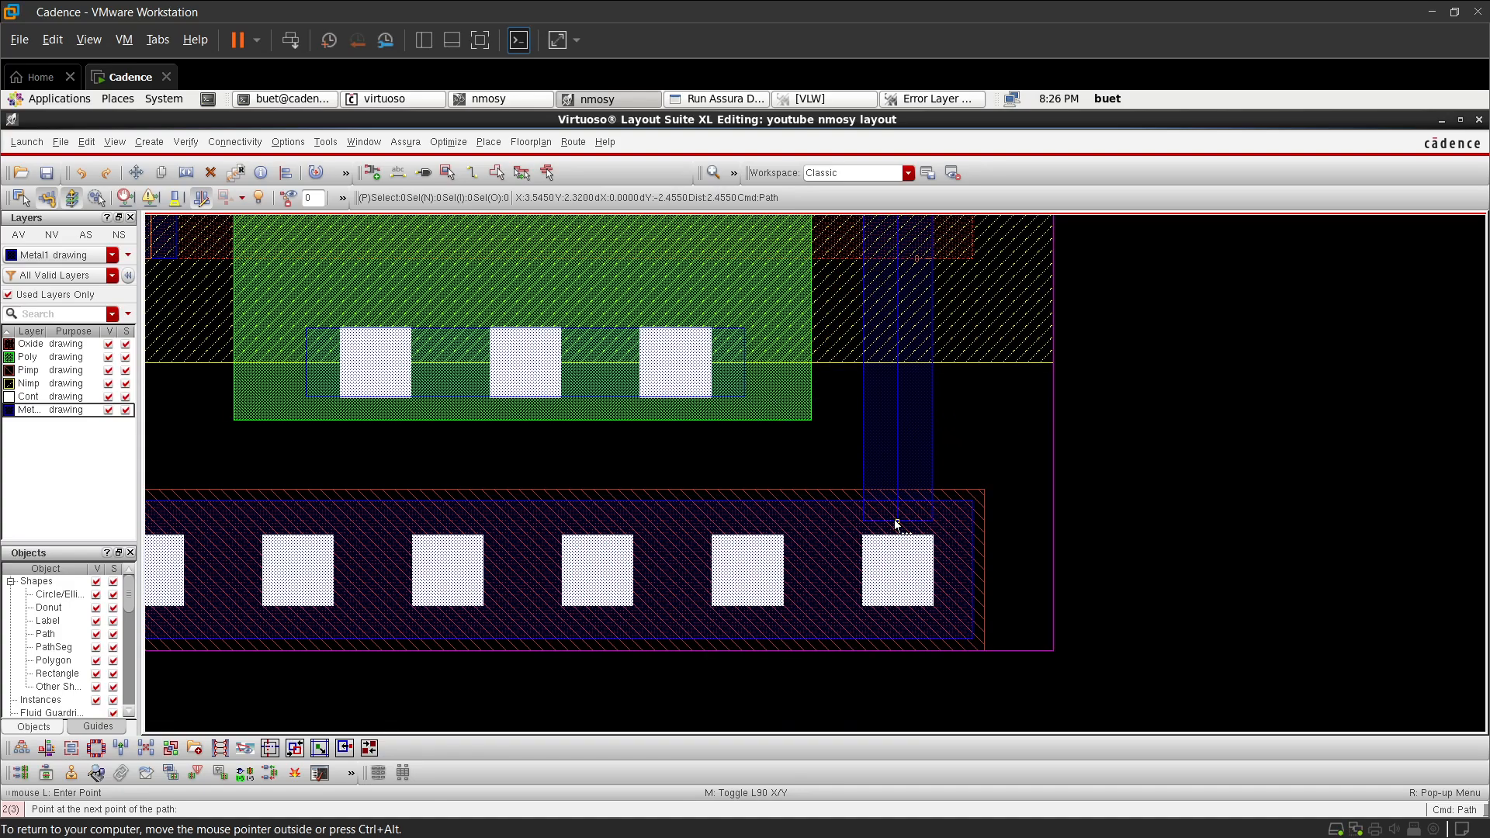
double_click(907, 481)
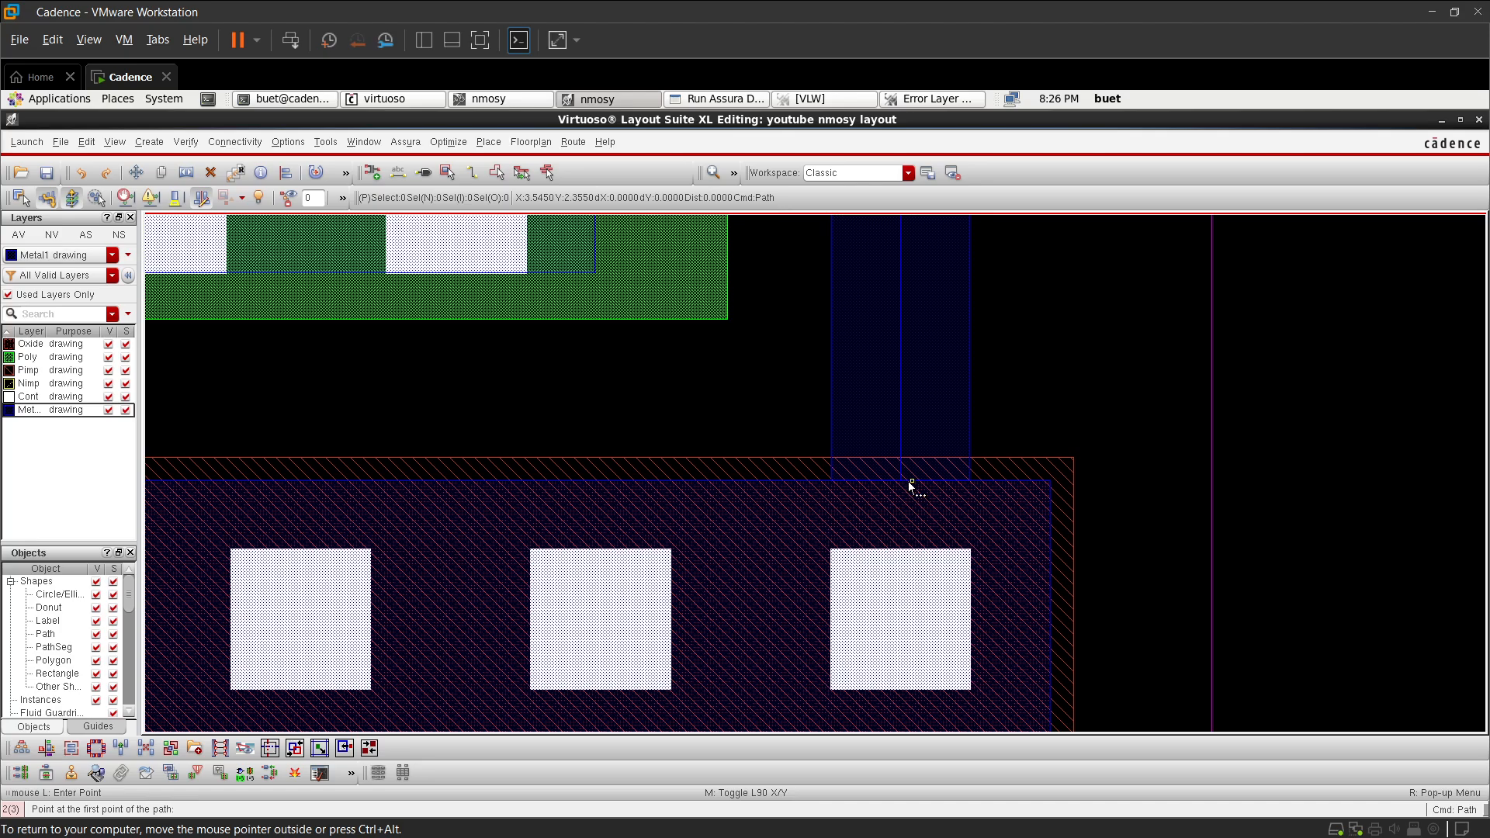
scroll(907, 481, "down", 2)
scroll(908, 481, "up", 5)
scroll(908, 481, "down", 4, "ctrl")
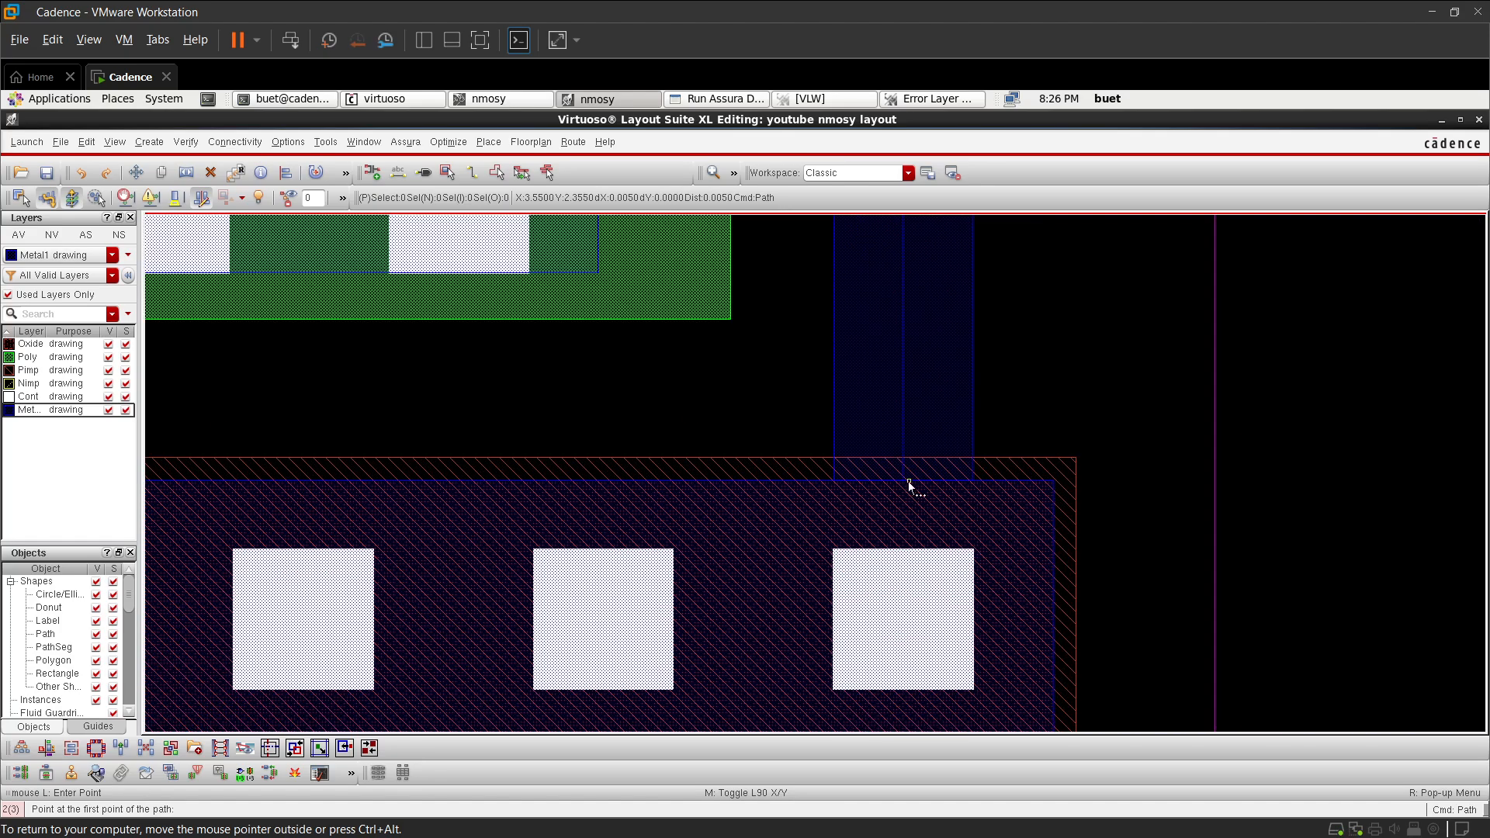
key("Escape")
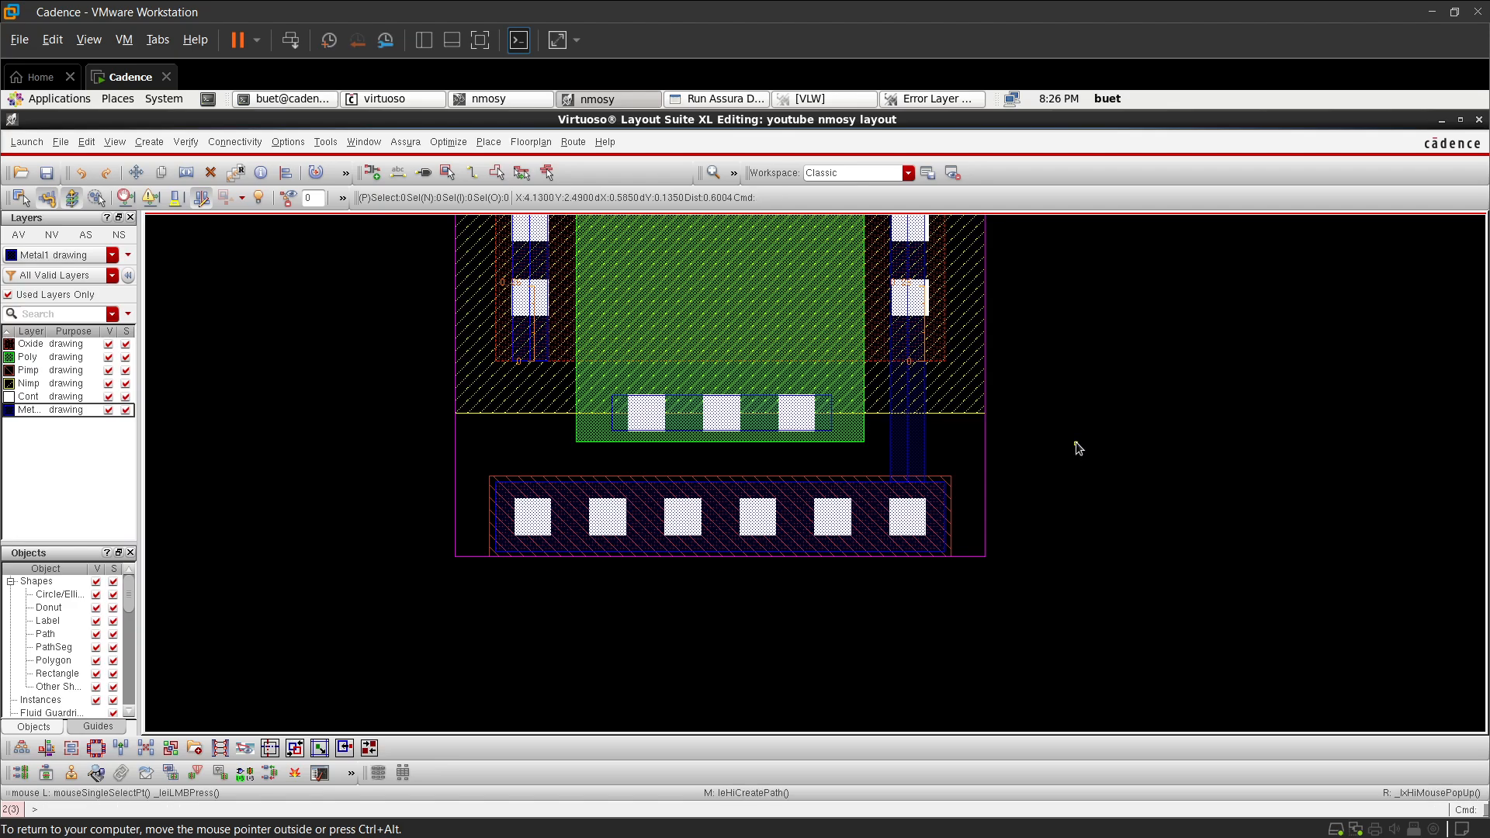
- Quick Align the right column's Metal1 path with No Spacing, matching its right edge to the contacts' right edge, and deselect it
scroll(912, 402, "up", 2, "ctrl")
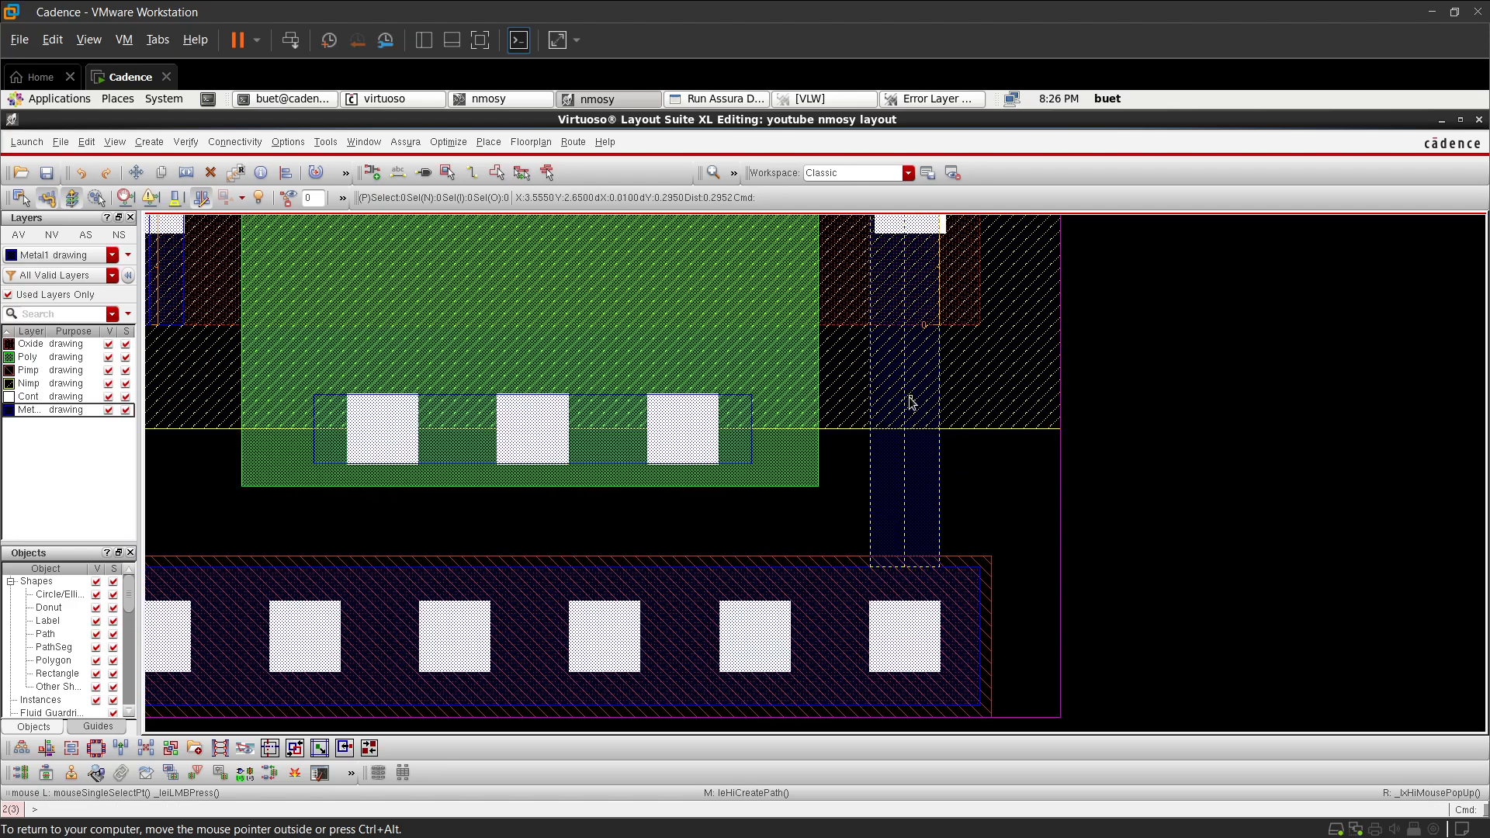
scroll(930, 461, "up", 2, "ctrl")
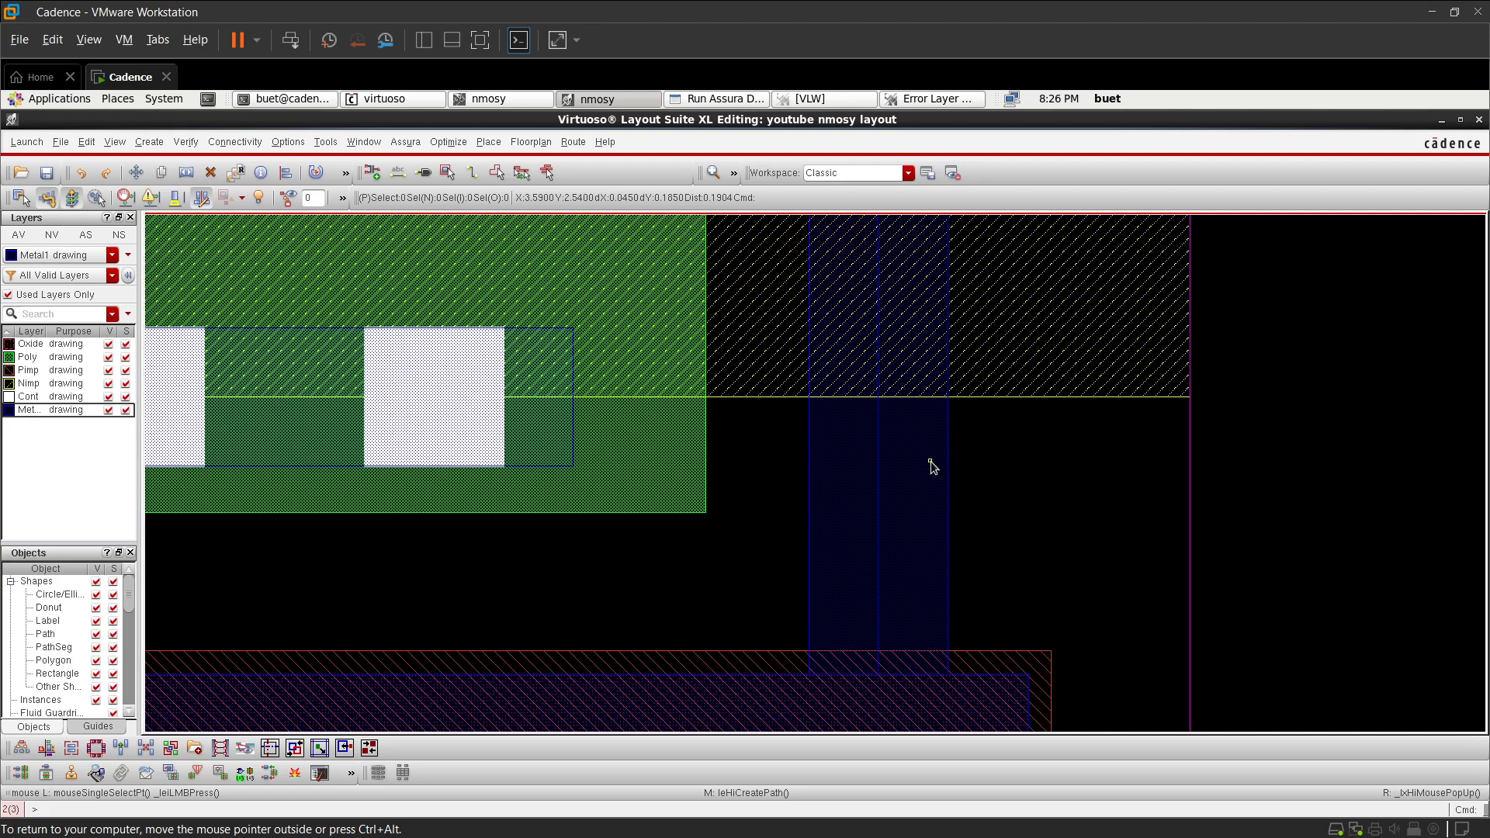
left_click(910, 482)
key("a")
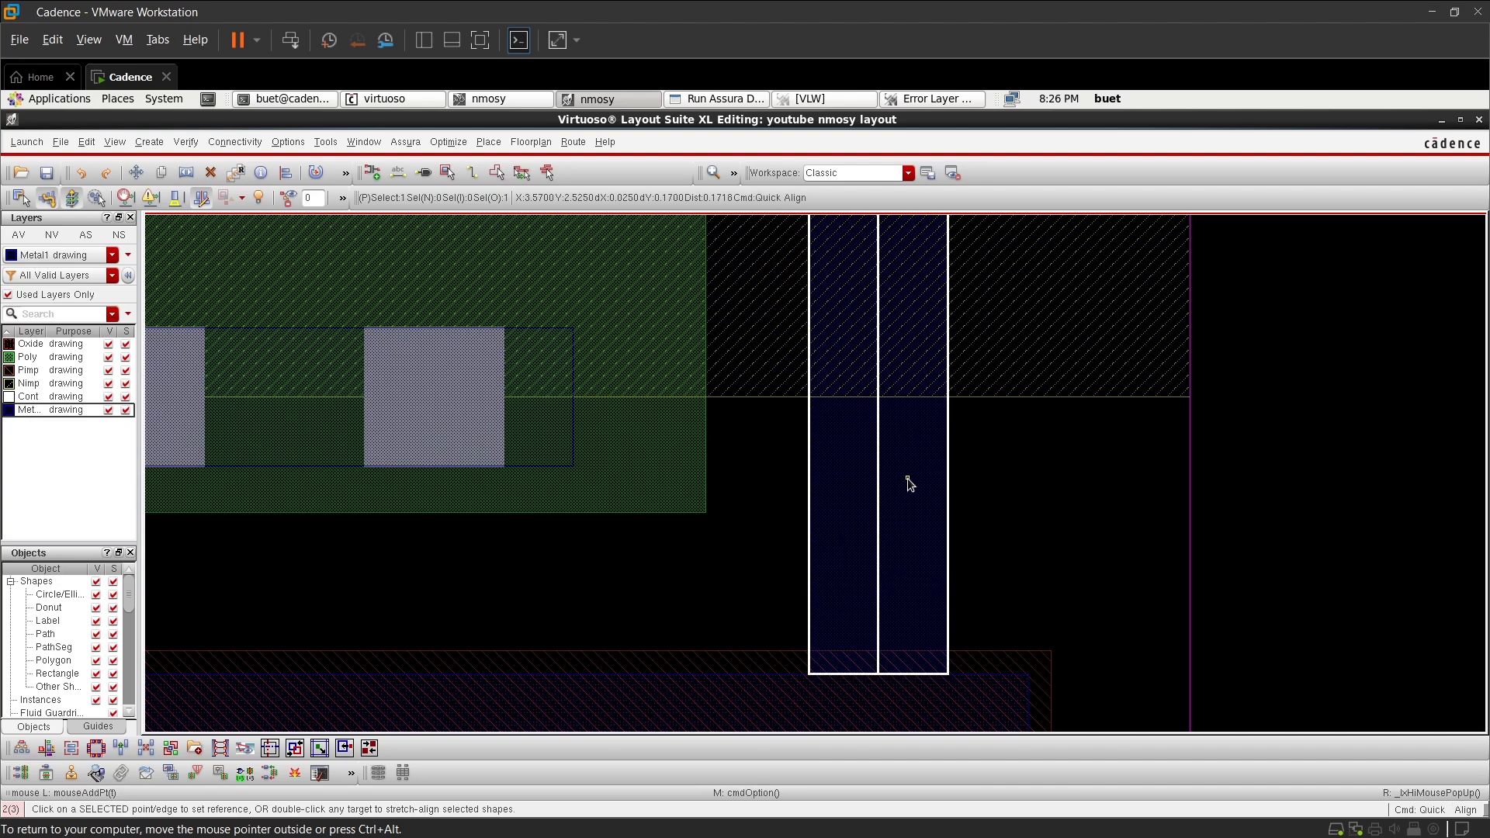
right_click(908, 481)
mouse_move(965, 539)
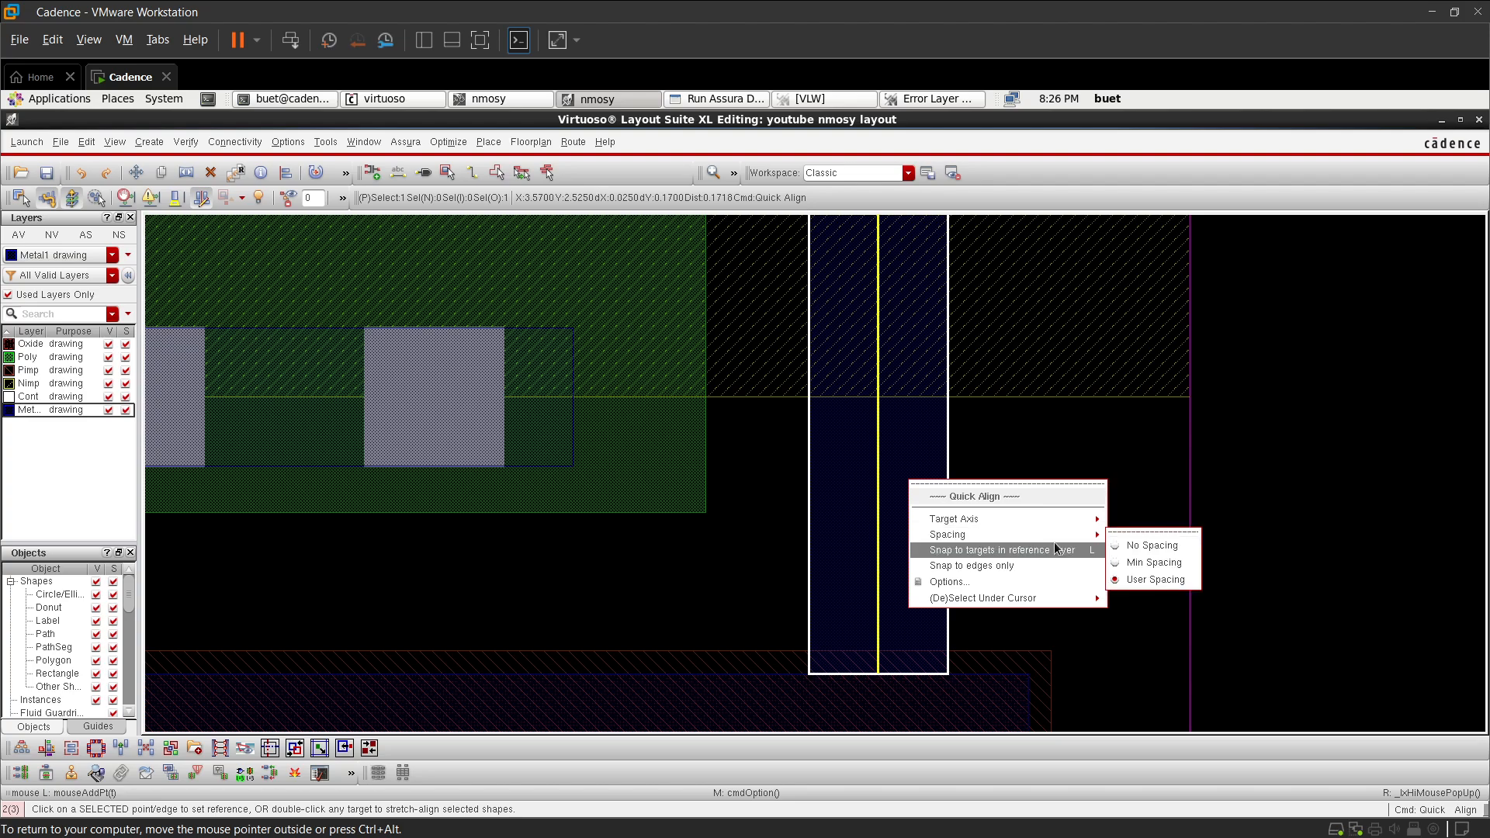
left_click(1140, 547)
scroll(908, 437, "down", 2)
scroll(903, 293, "up", 3)
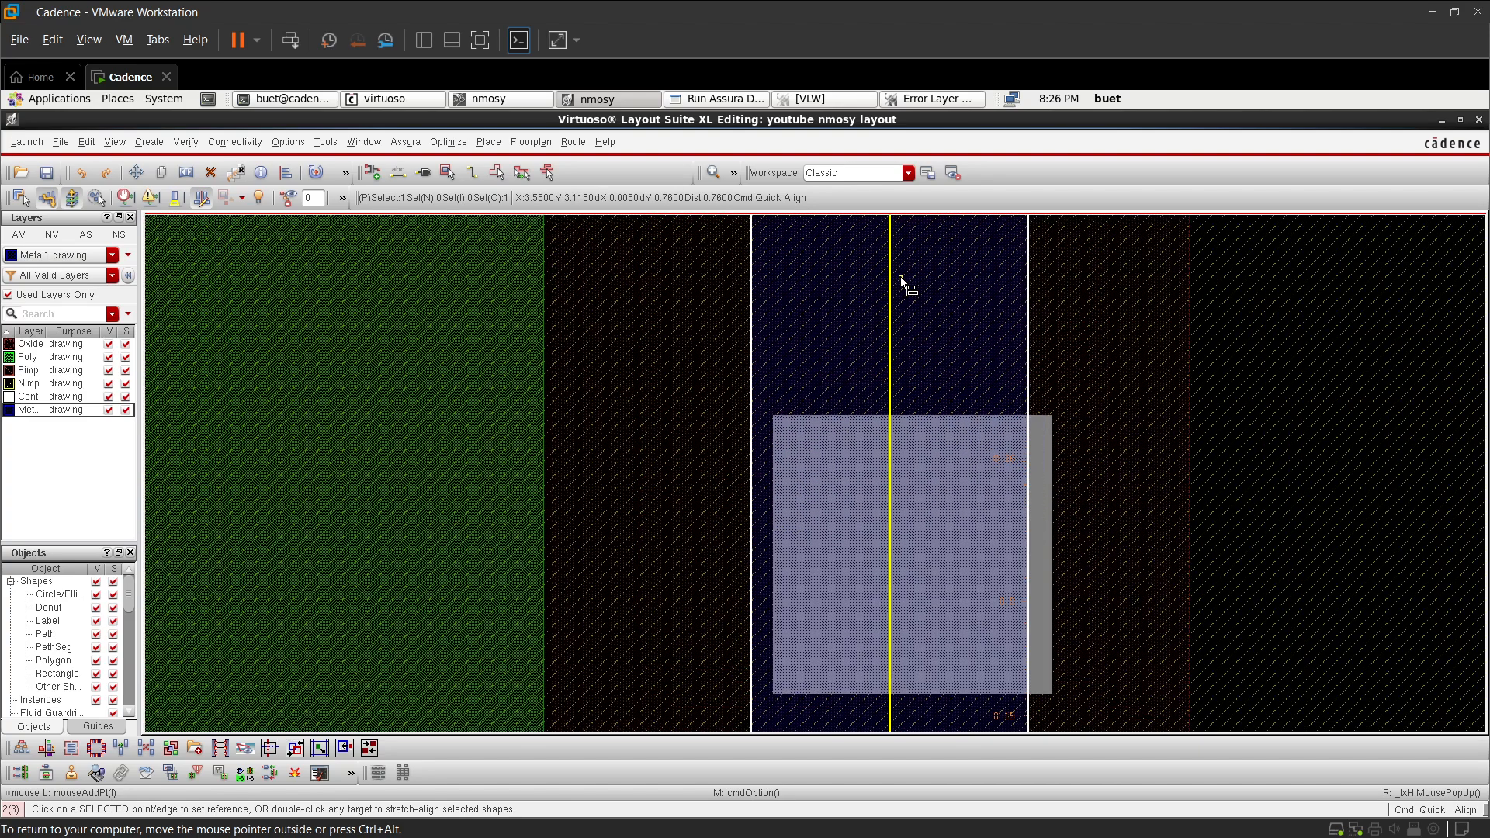
left_click(920, 287)
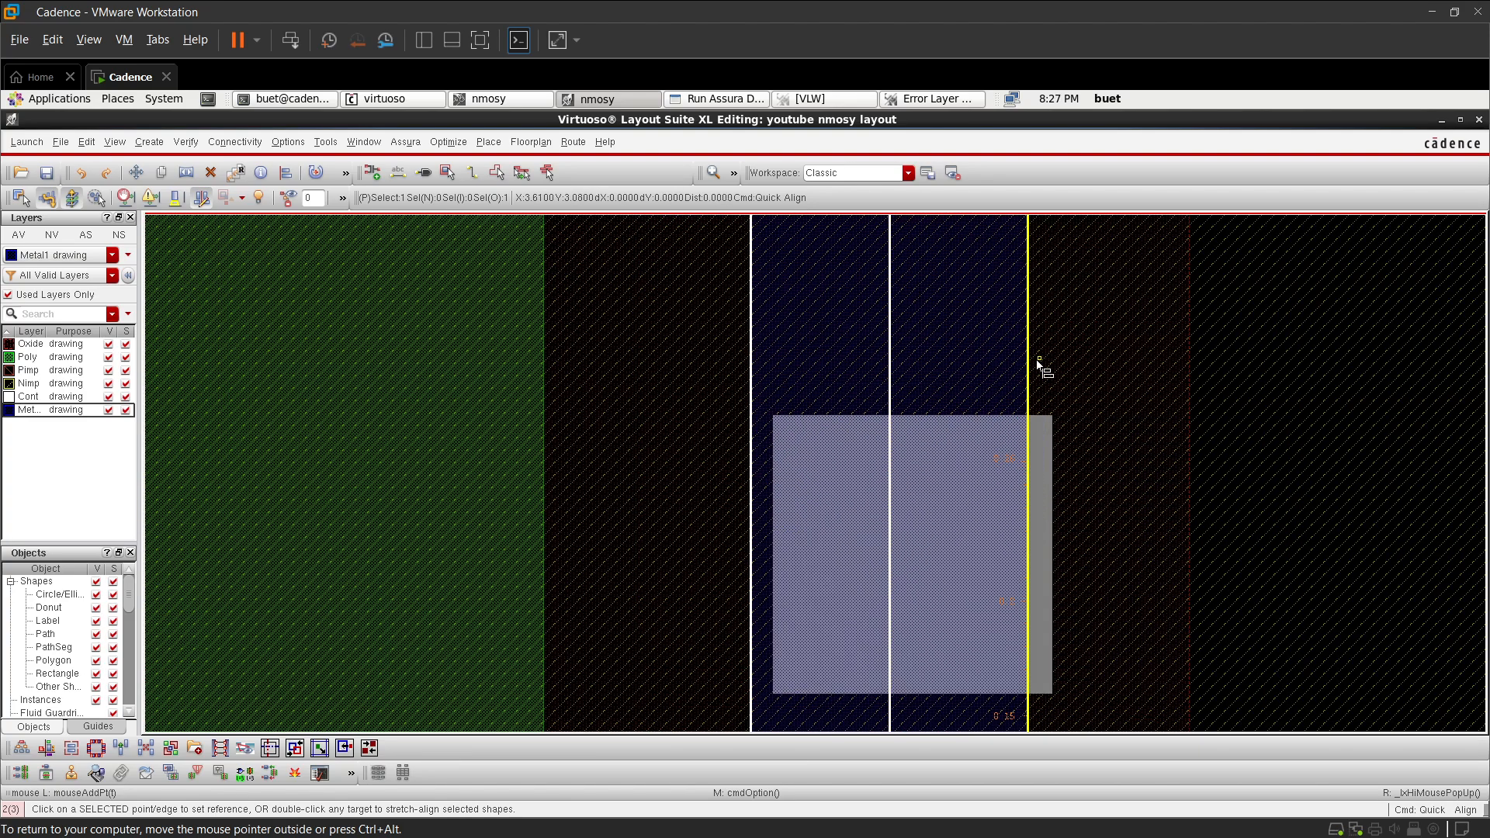
left_click(1071, 494)
scroll(1068, 495, "down", 3)
scroll(885, 466, "up", 5)
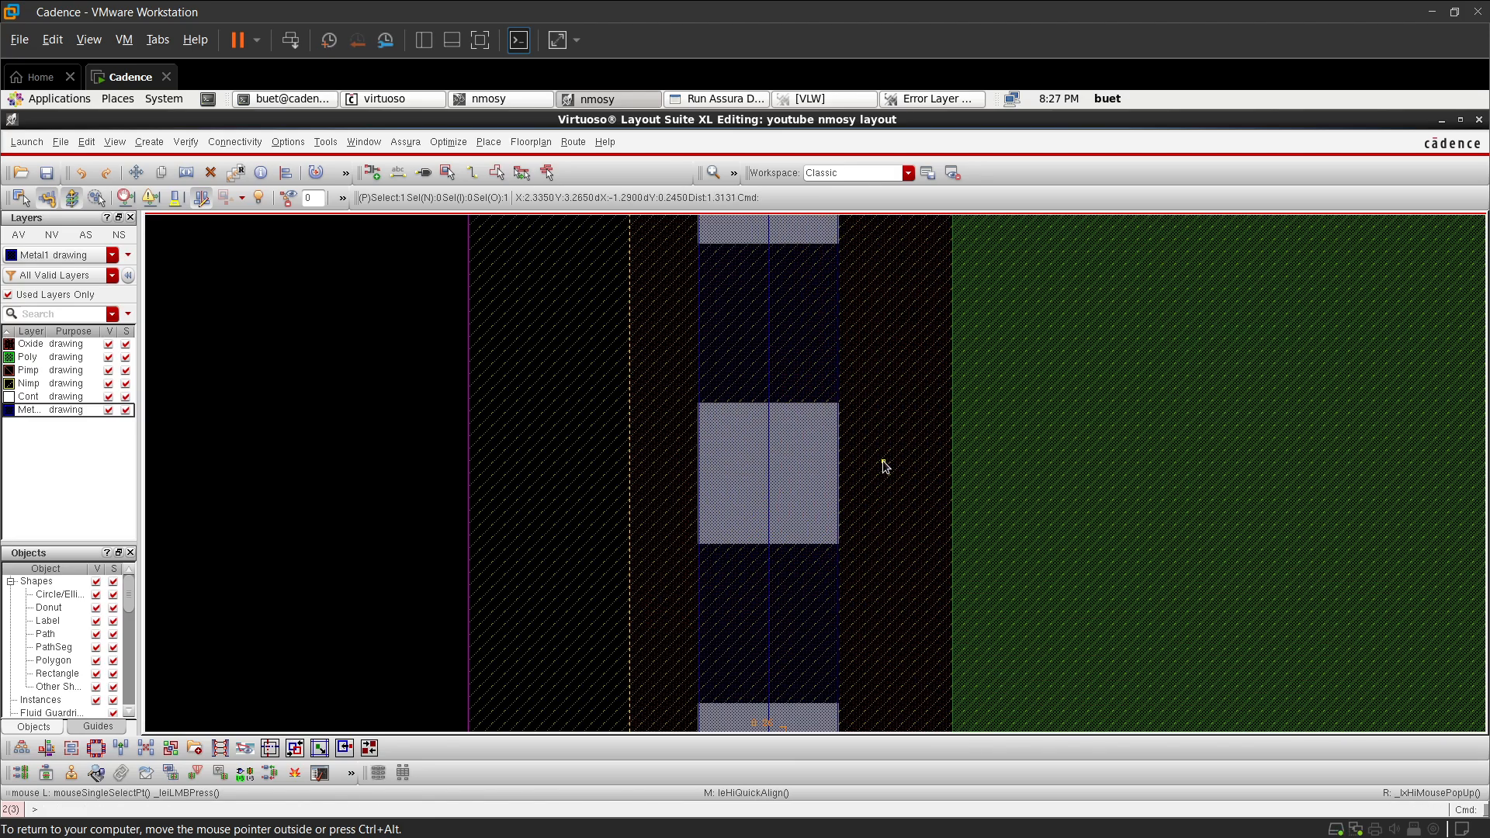
scroll(885, 465, "down", 7)
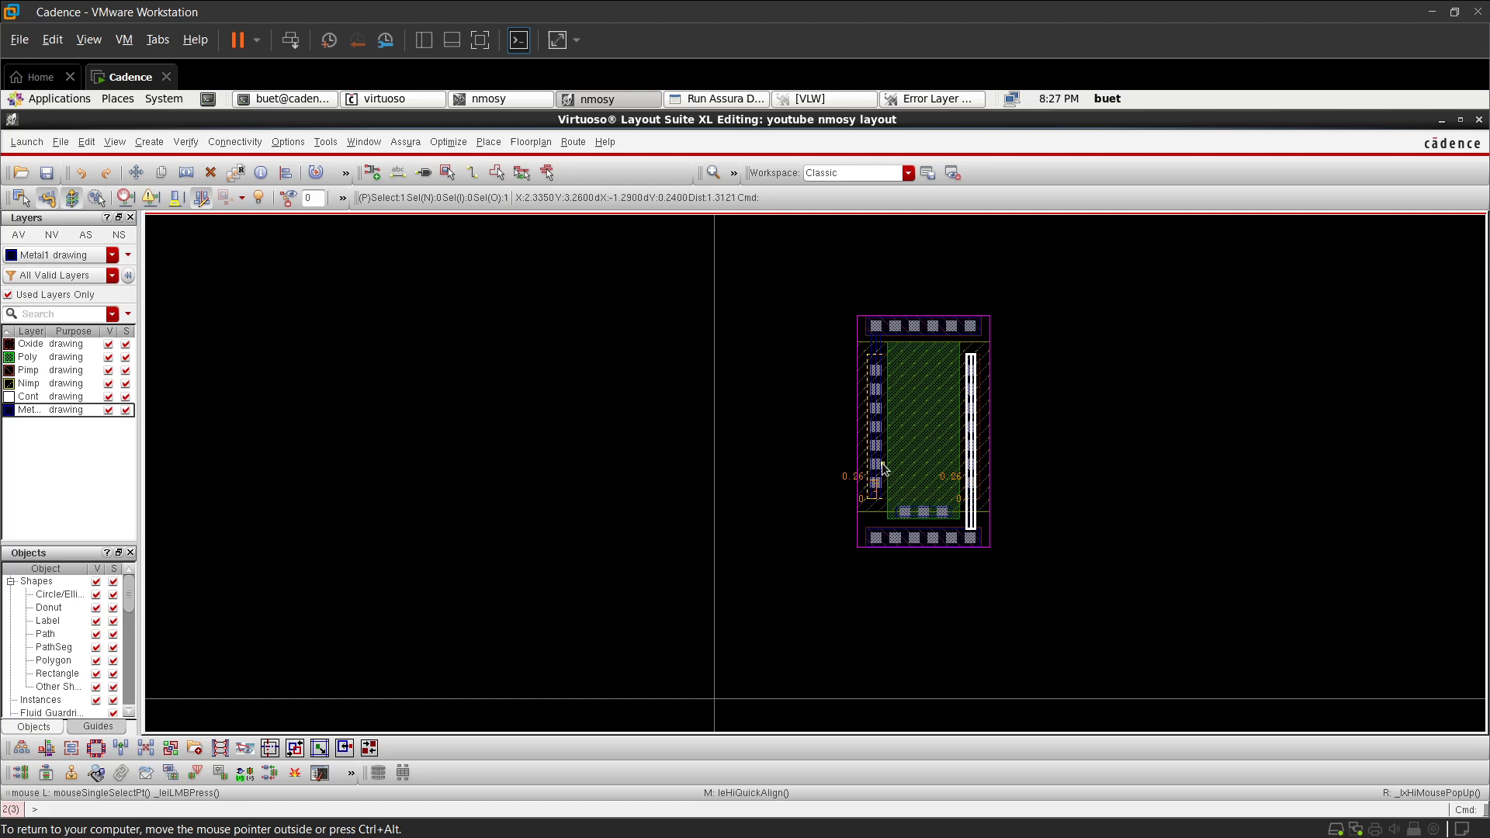
left_click(844, 464)
- Save the layout and rerun Assura DRC run ex1, overwriting the existing run data
left_click(77, 175)
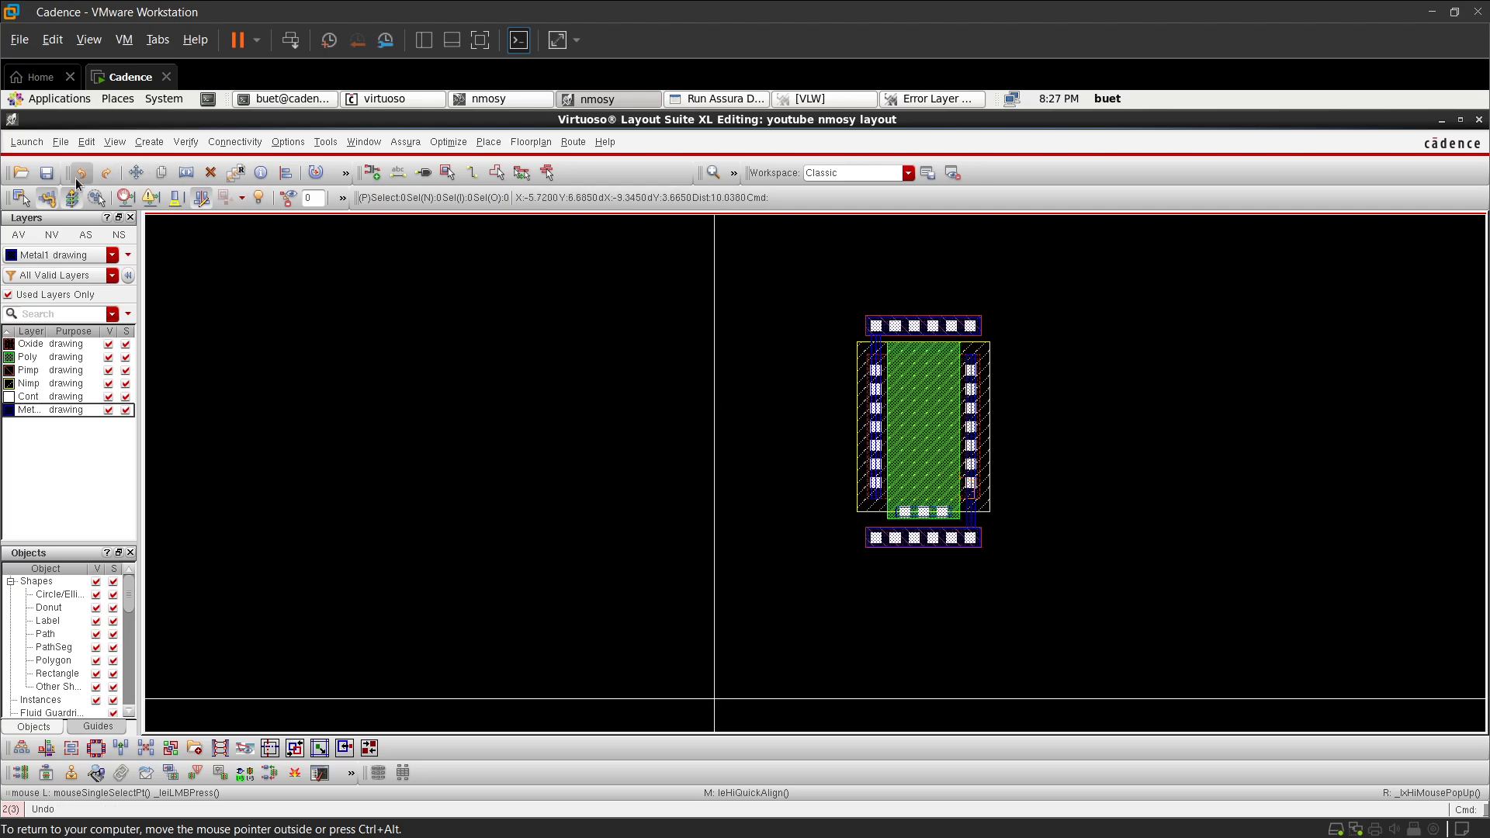
left_click(47, 180)
left_click(715, 102)
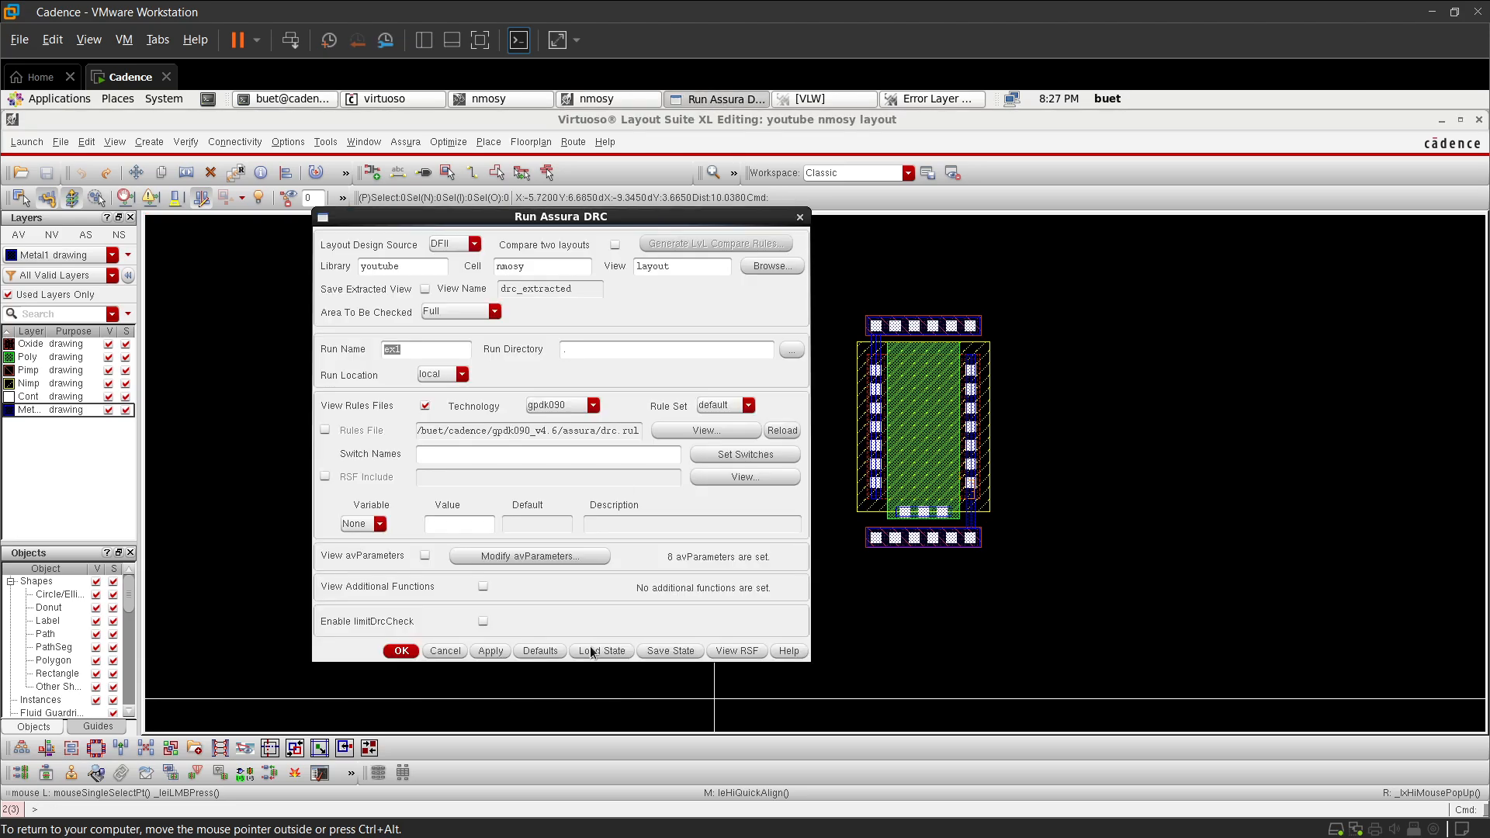
left_click(505, 651)
left_click(703, 474)
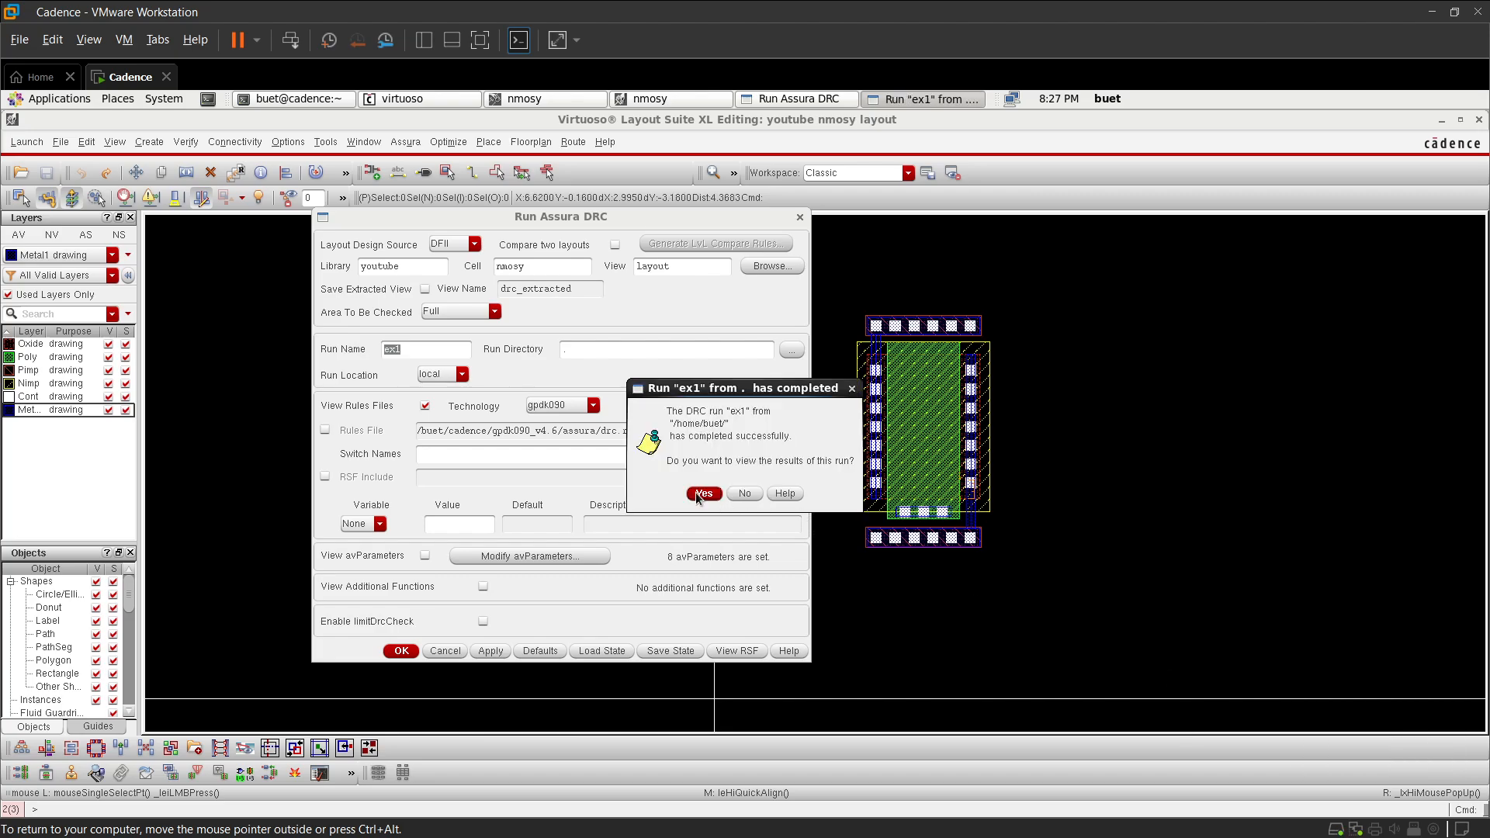
- View the DRC results of run ex1 and examine the psubstrate_StampErrorMult outline on the whole layout
left_click(701, 494)
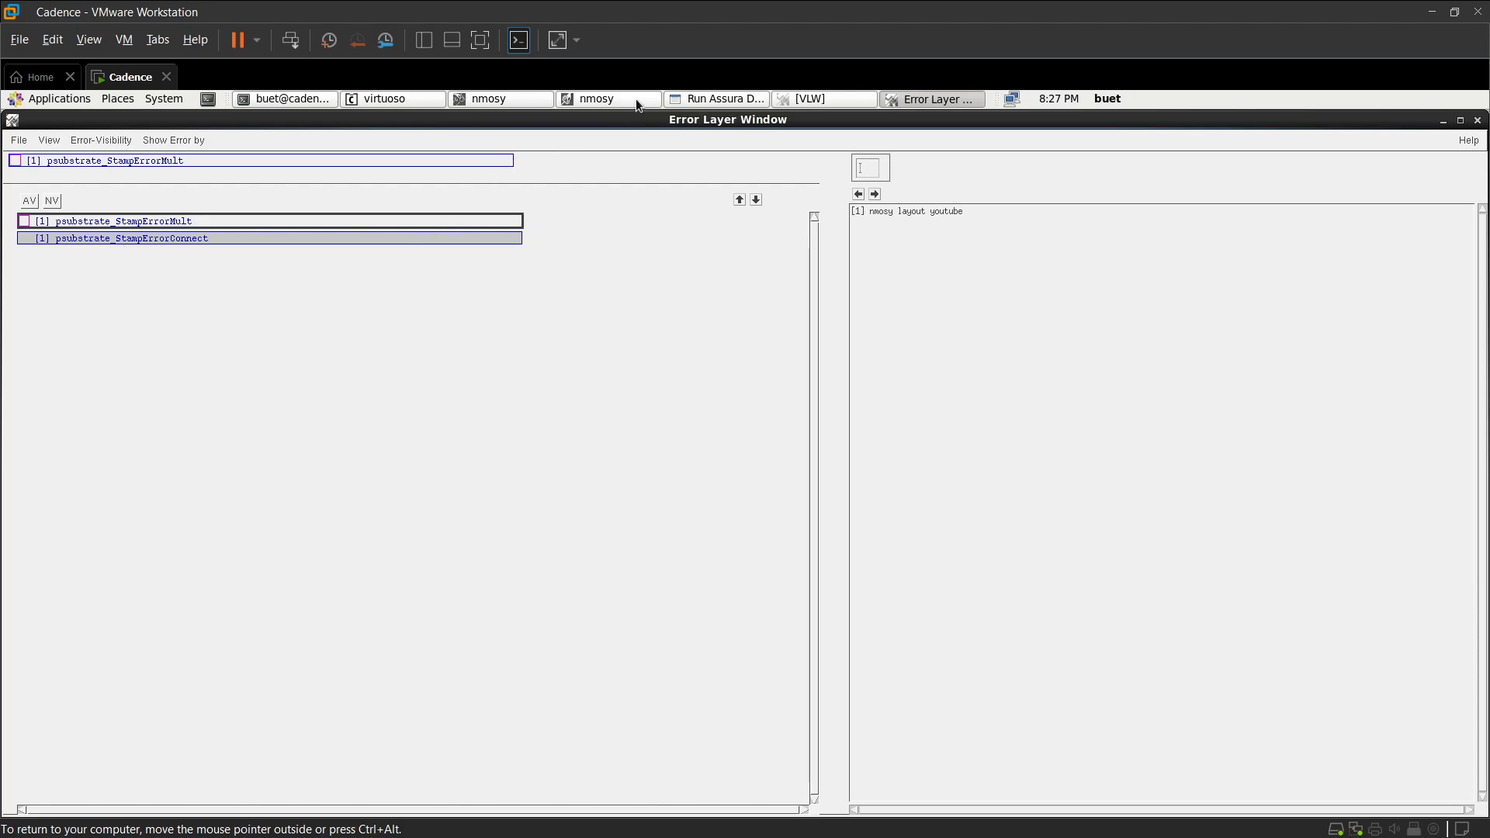
left_click(636, 99)
key("f")
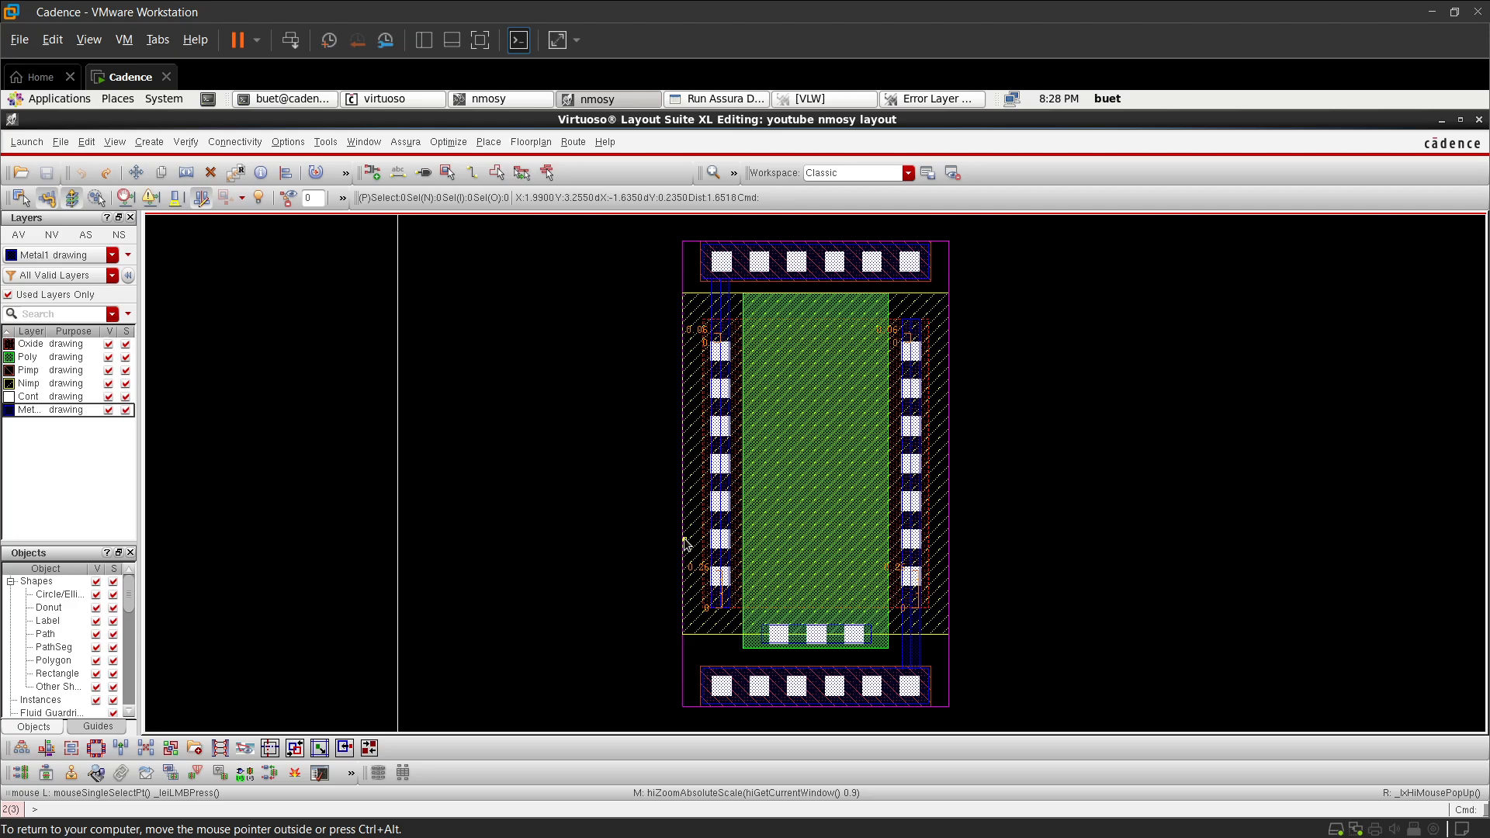
- Change the layer of the Pimp rectangle around the lower six-contact strip to Nimp drawing
scroll(702, 617, "down", 3, "ctrl")
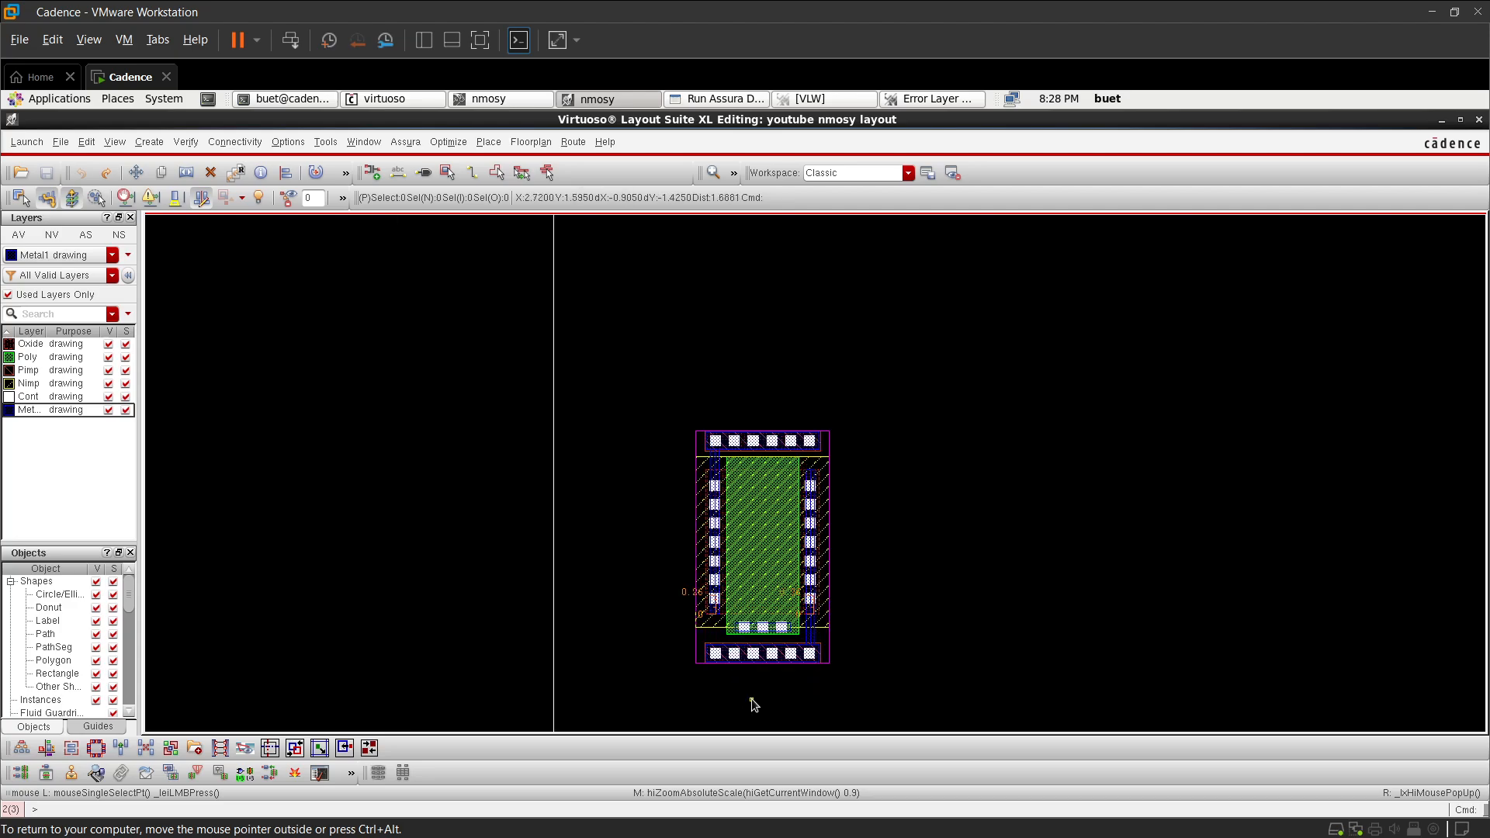
scroll(751, 698, "up", 3, "ctrl")
scroll(753, 703, "up", 2, "ctrl")
scroll(812, 560, "down", 2, "ctrl")
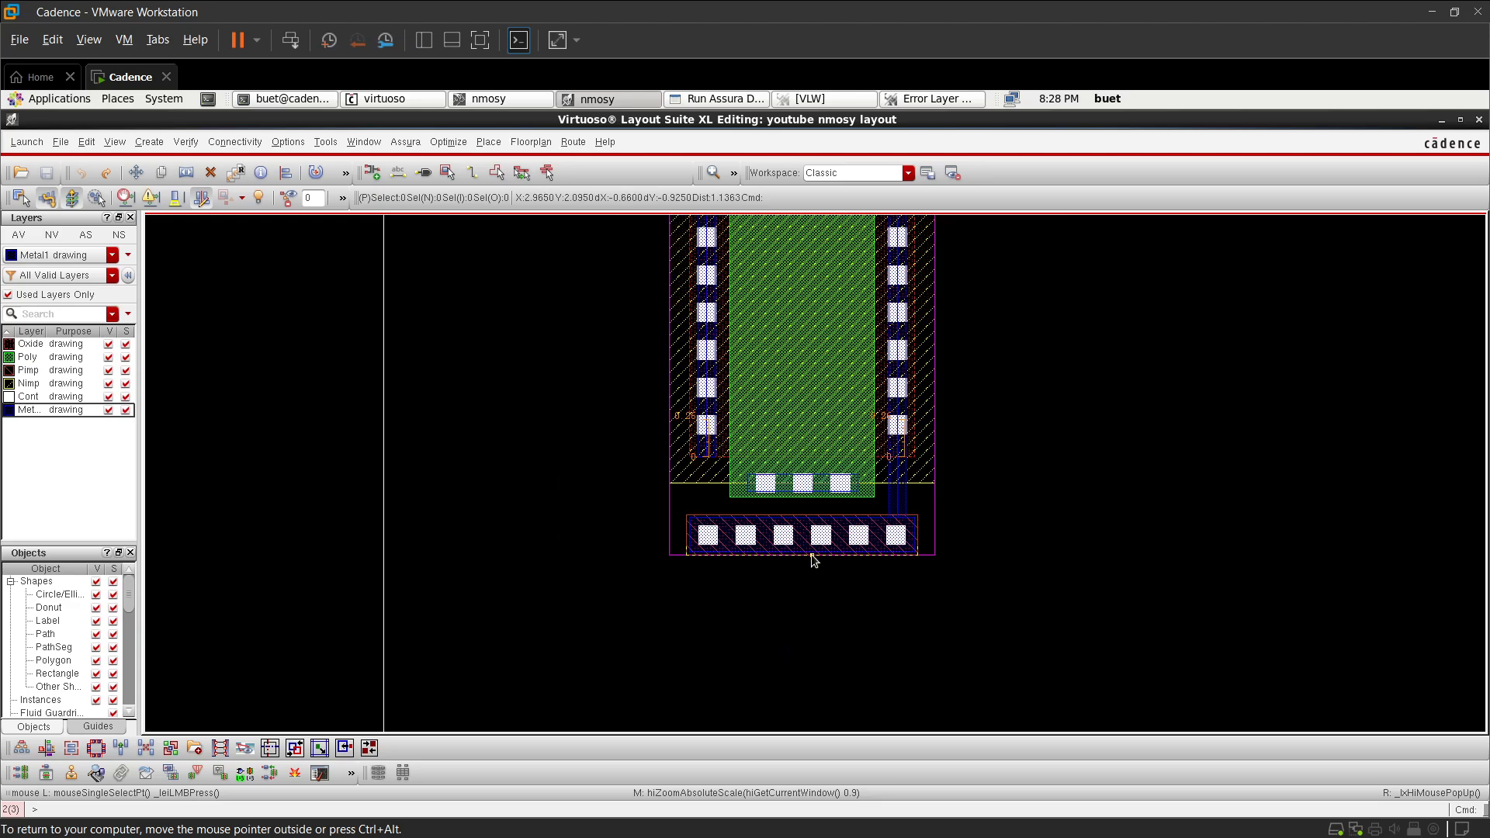
scroll(834, 526, "up", 2, "ctrl")
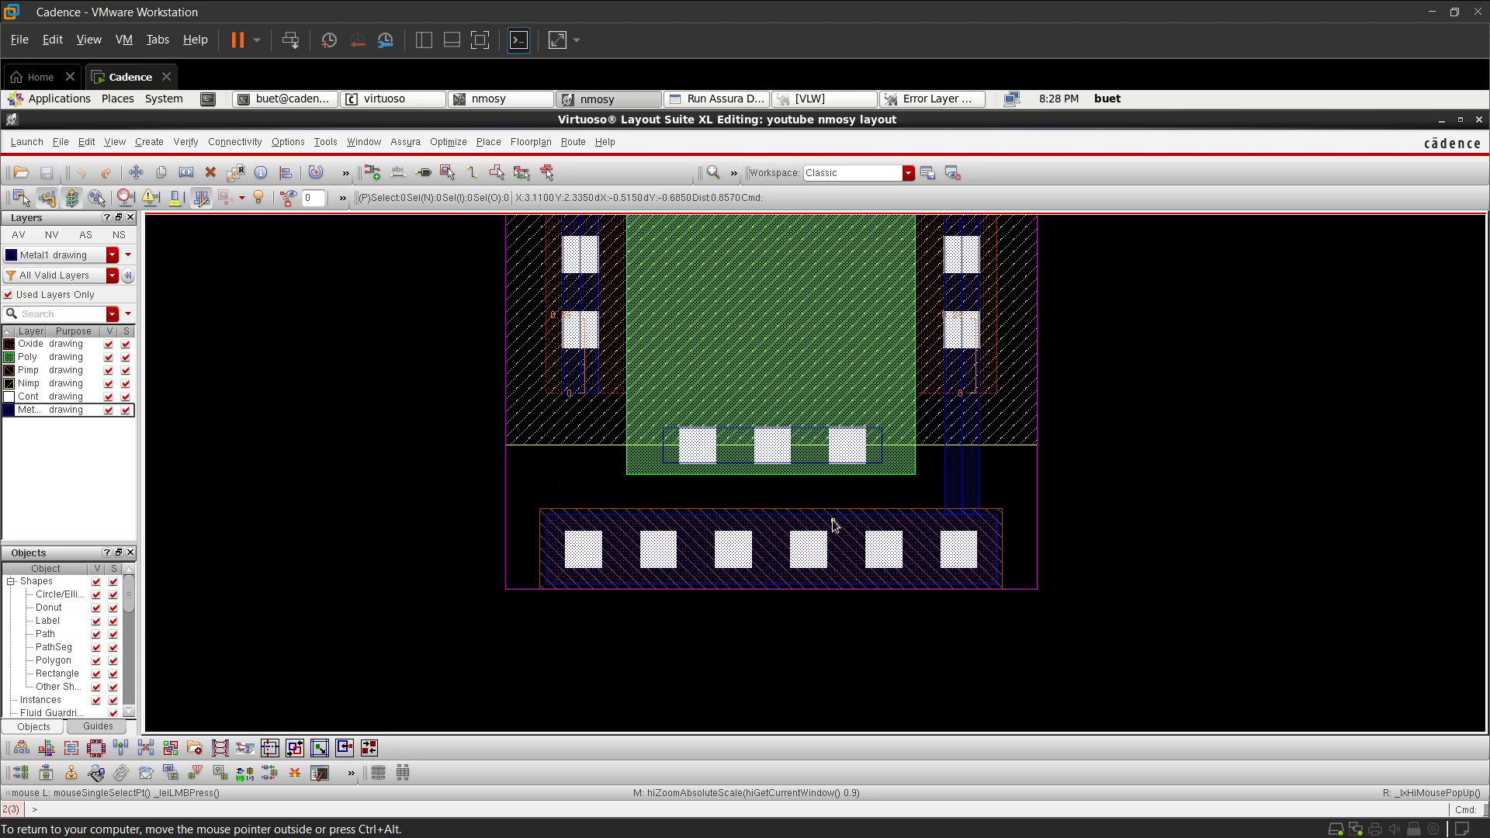
scroll(578, 522, "up", 2, "ctrl")
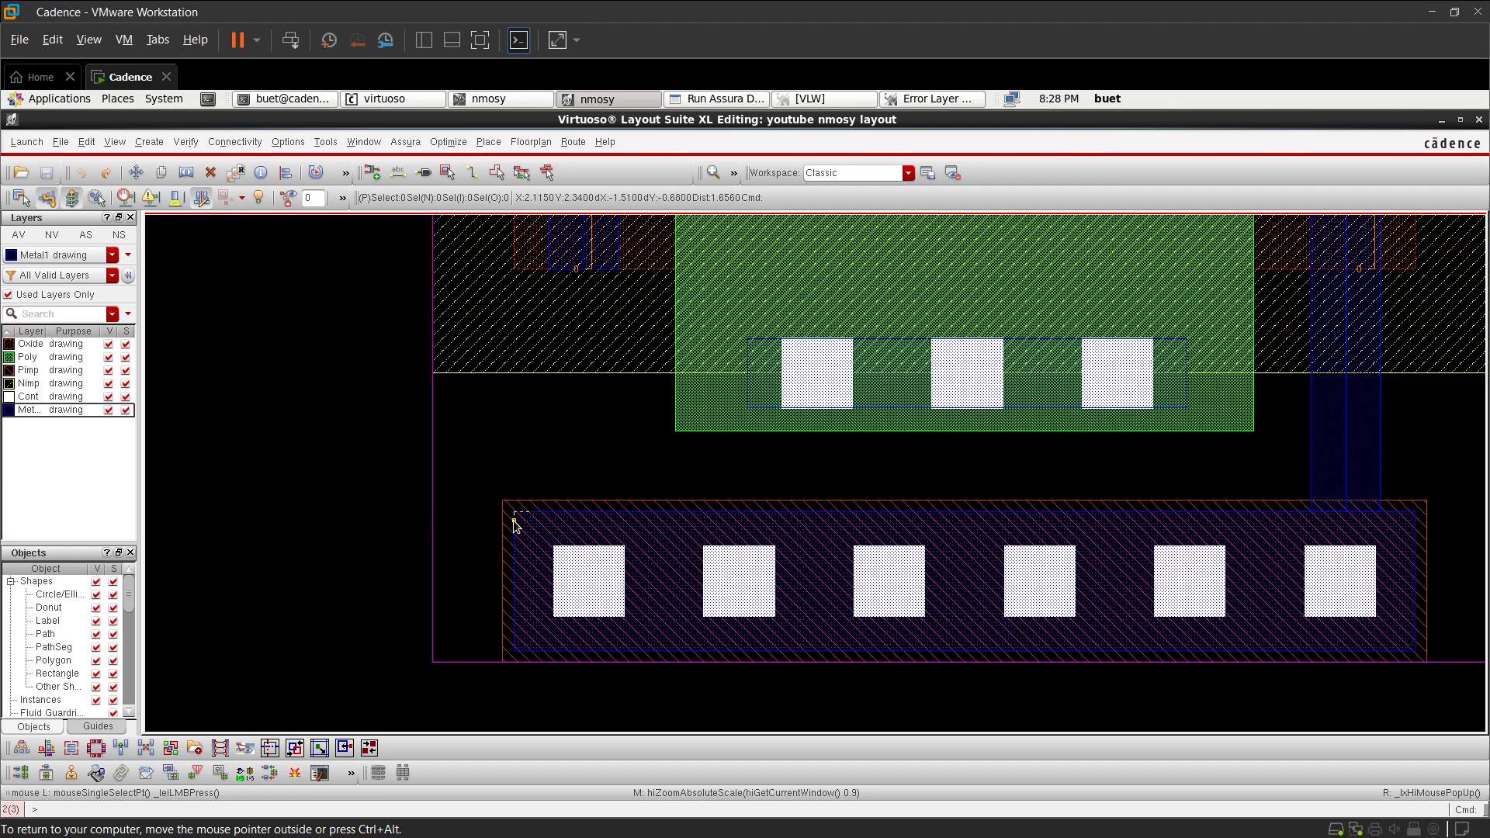
left_click(509, 584)
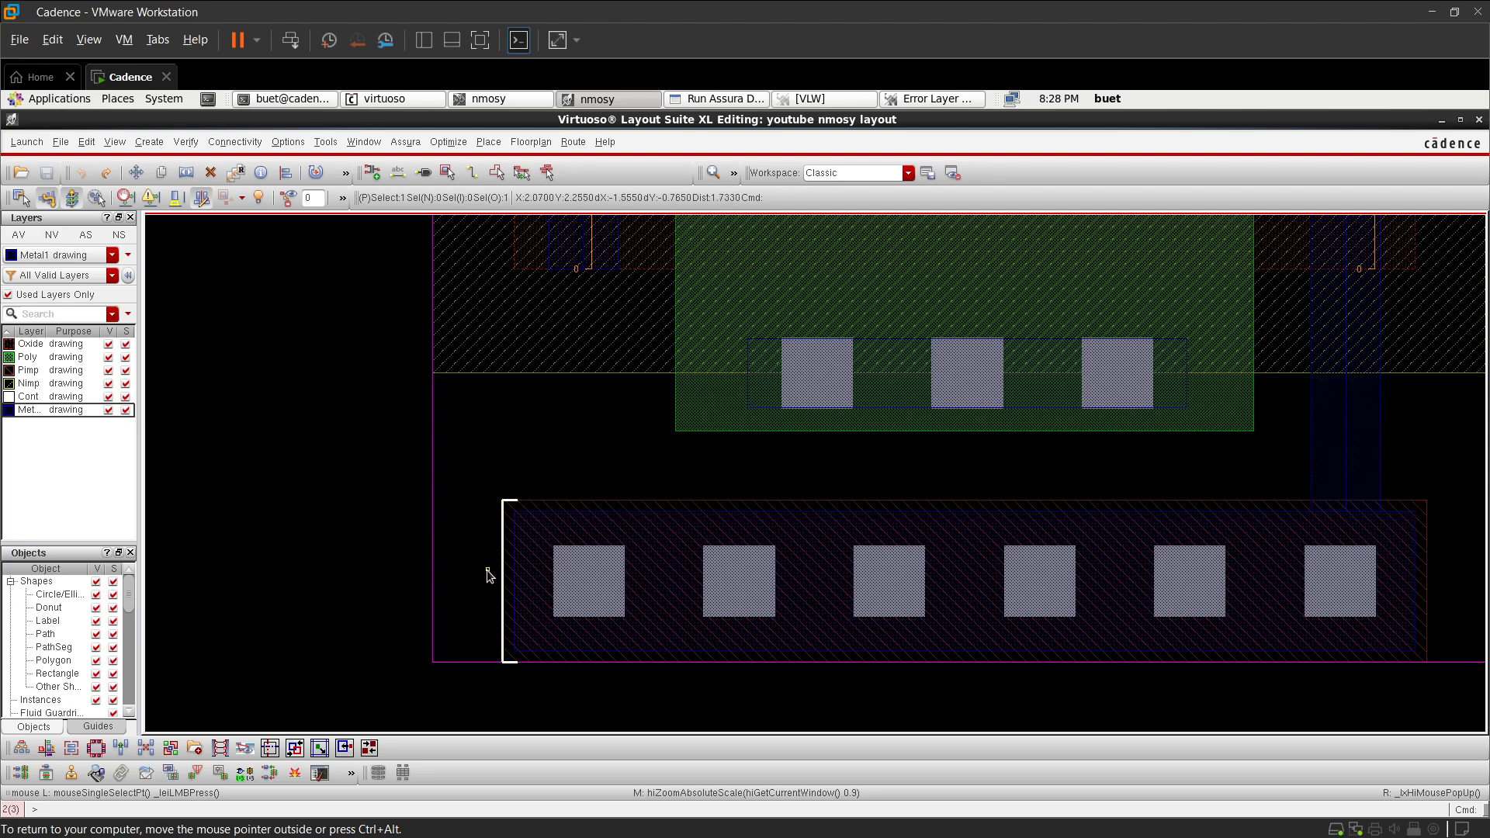
left_click(507, 590)
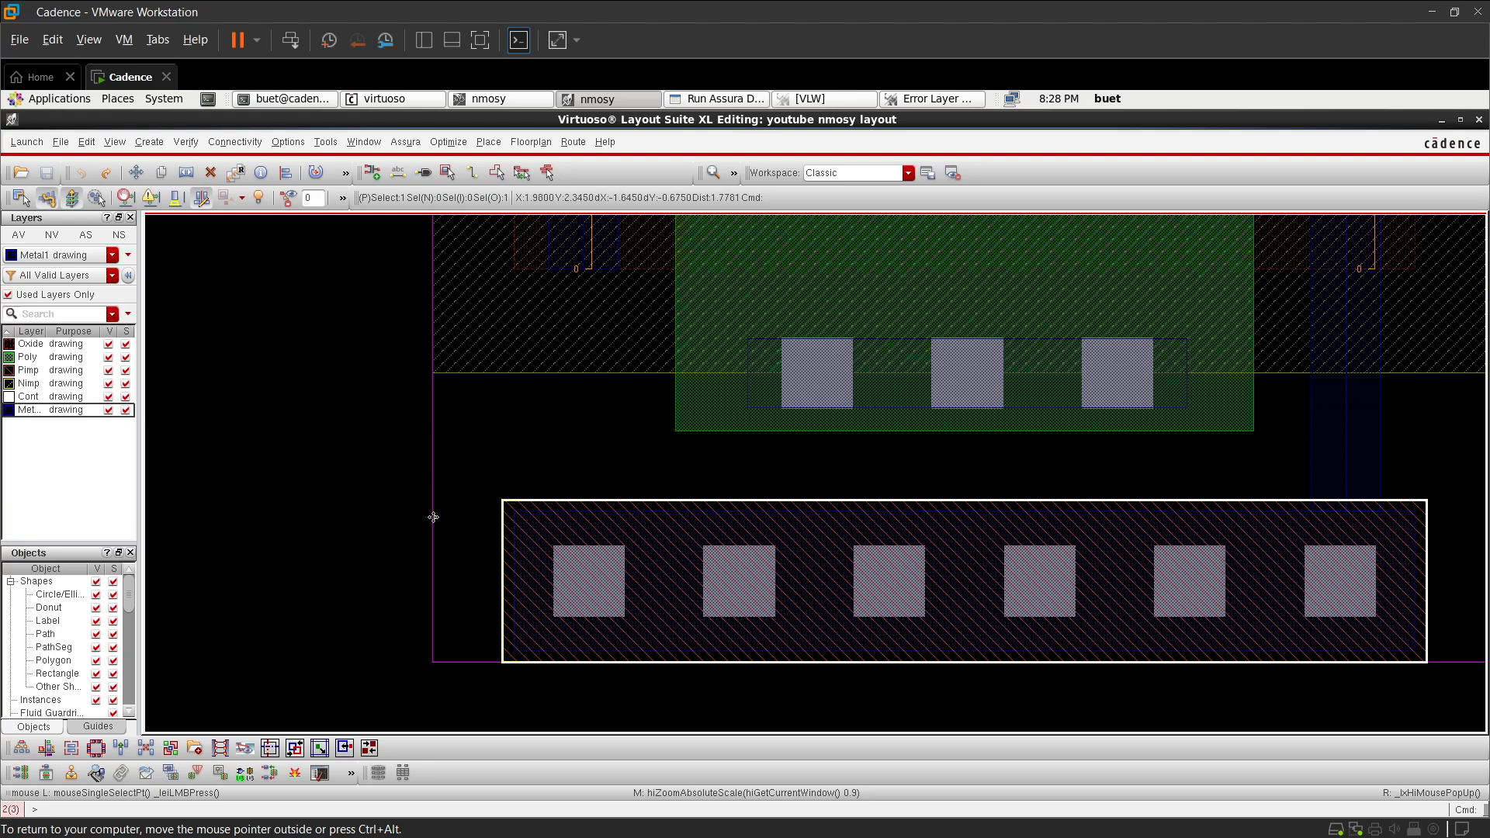
key("q")
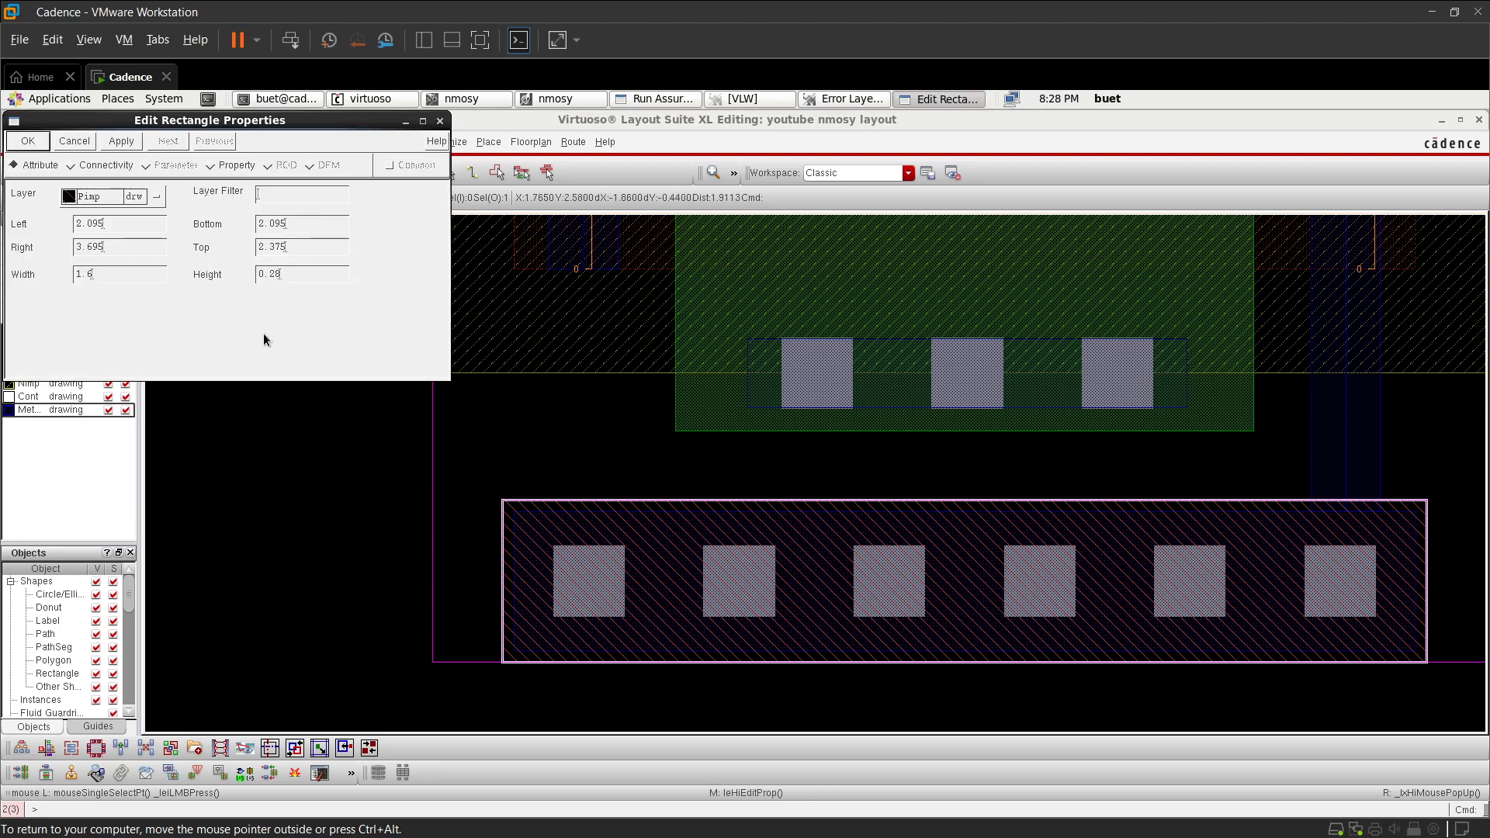
left_click(159, 200)
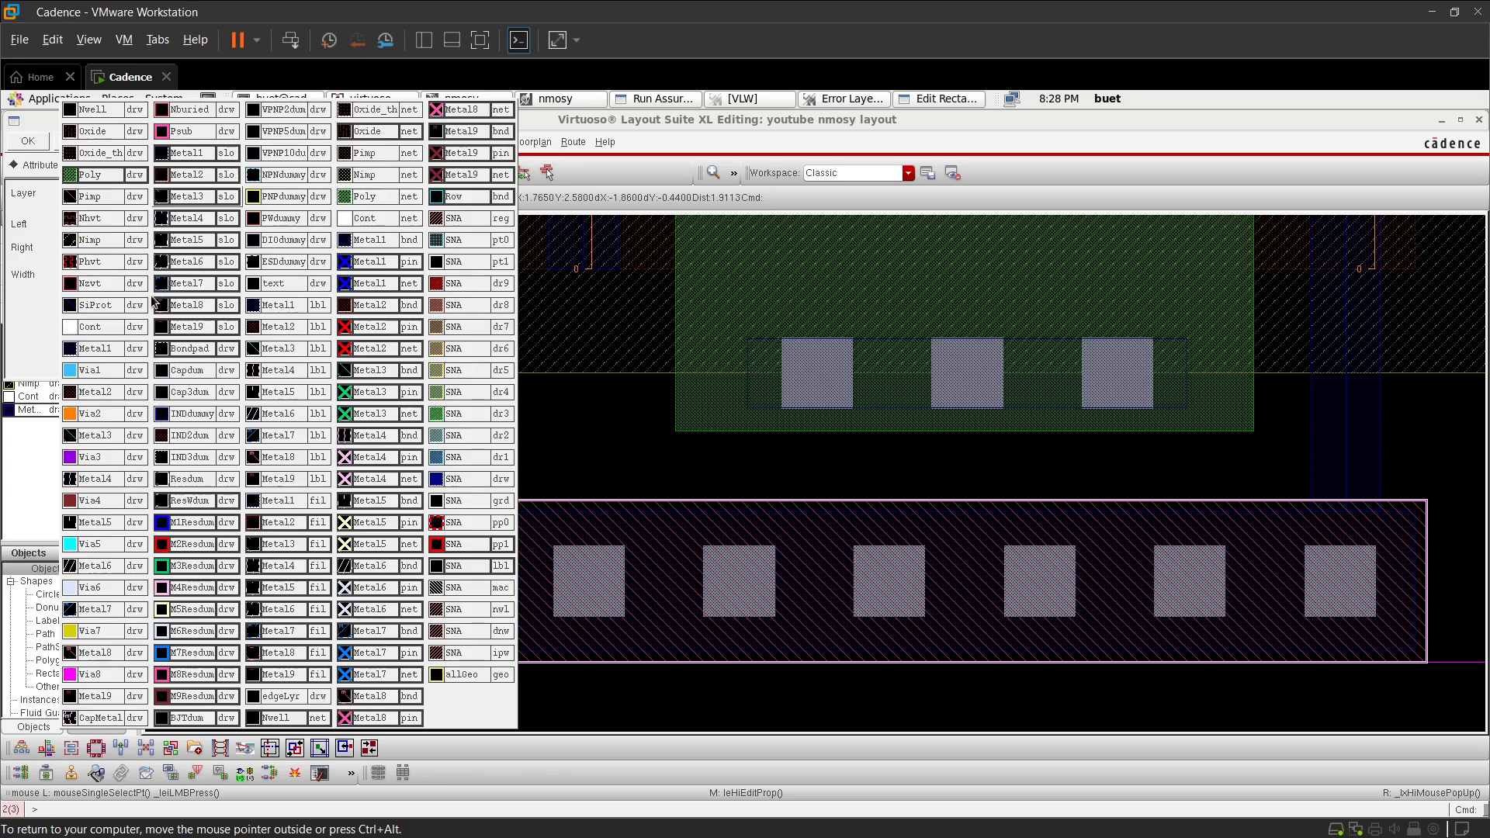
left_click(97, 240)
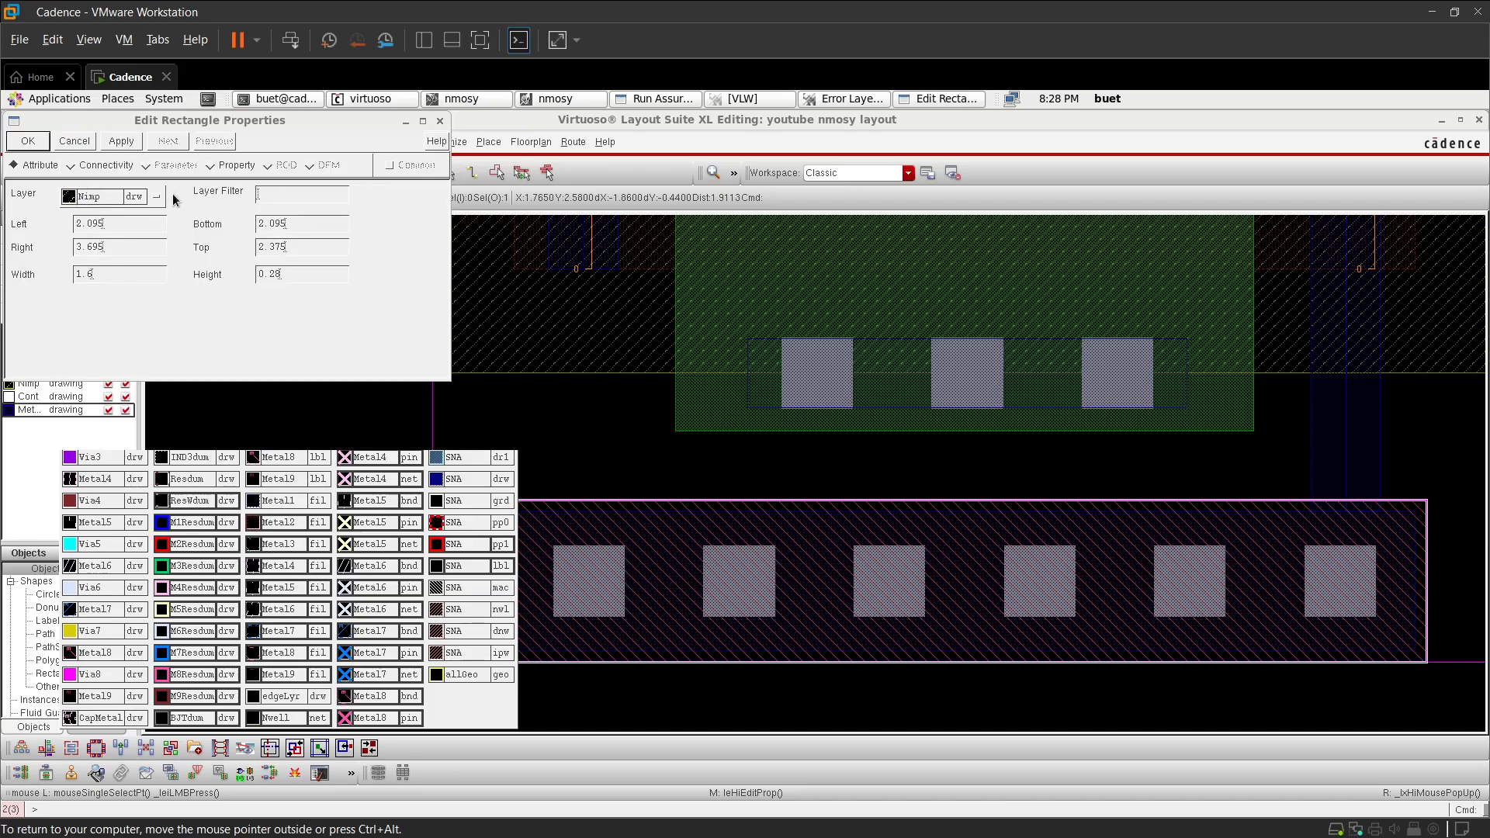
left_click(122, 142)
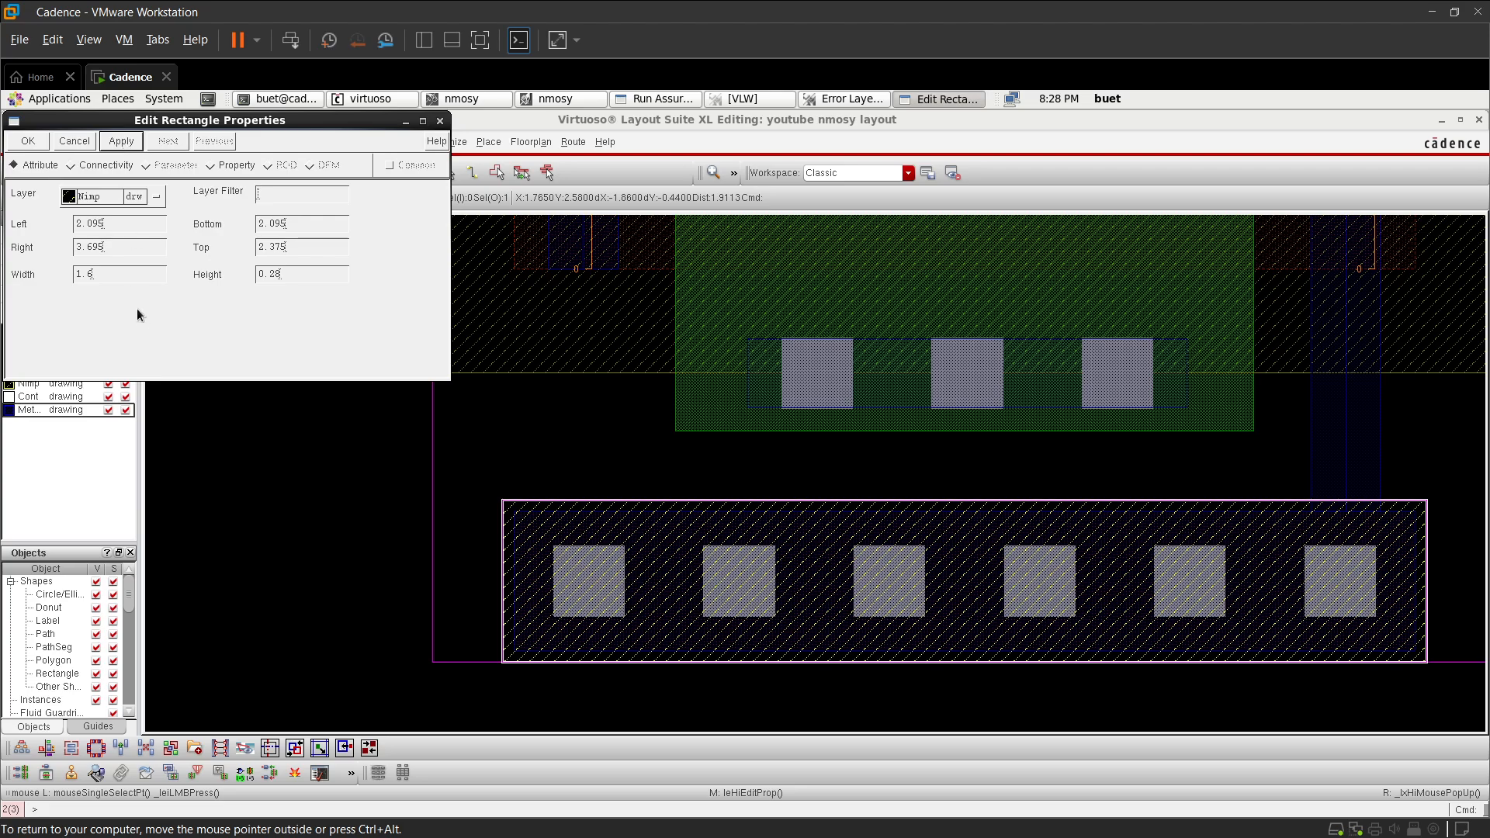
left_click(29, 141)
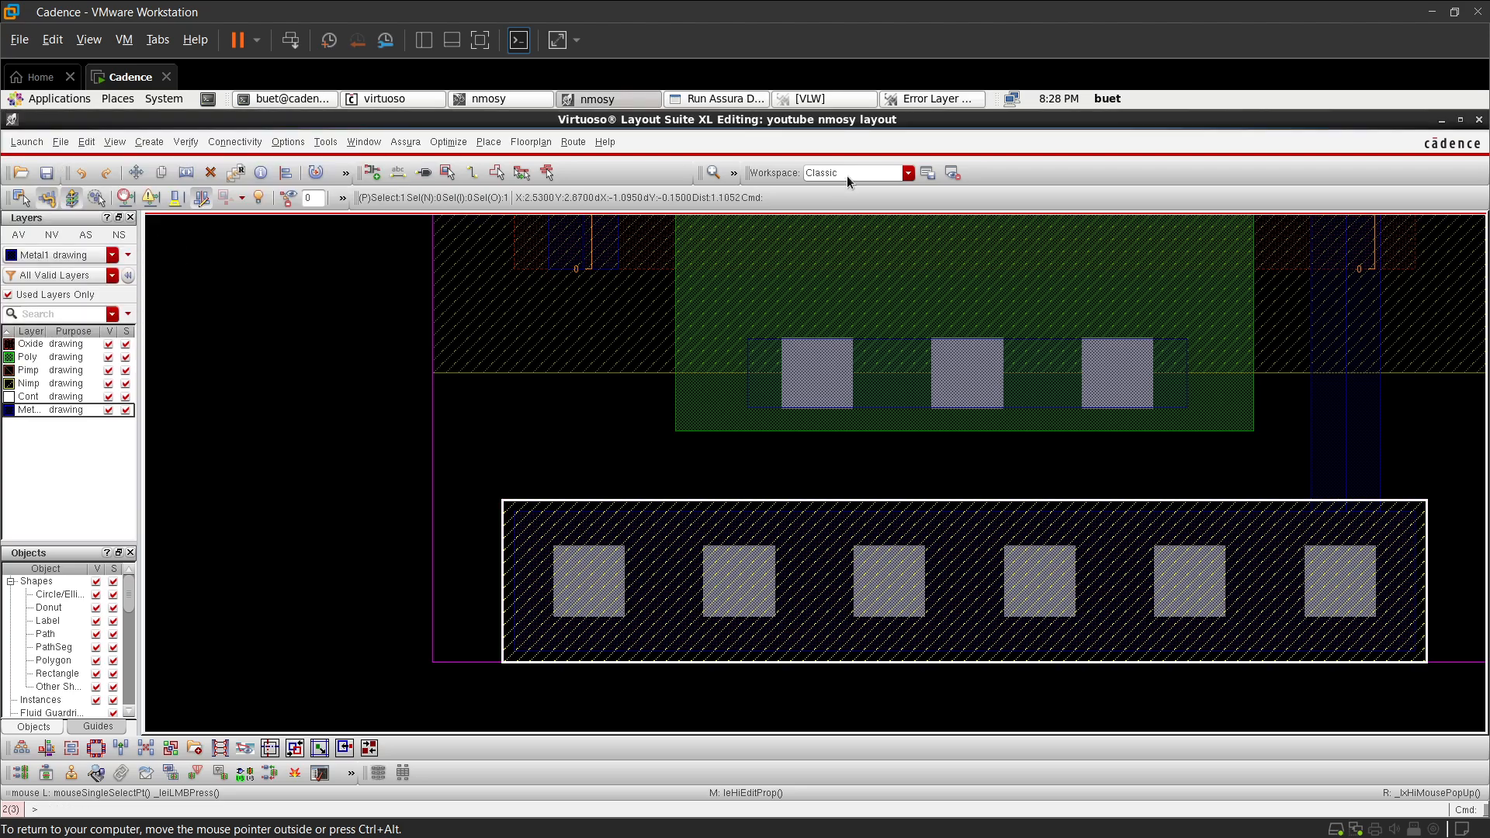
- Rerun Assura DRC run ex1, saving the layout, overwriting the existing data and ending the current results view
left_click(711, 98)
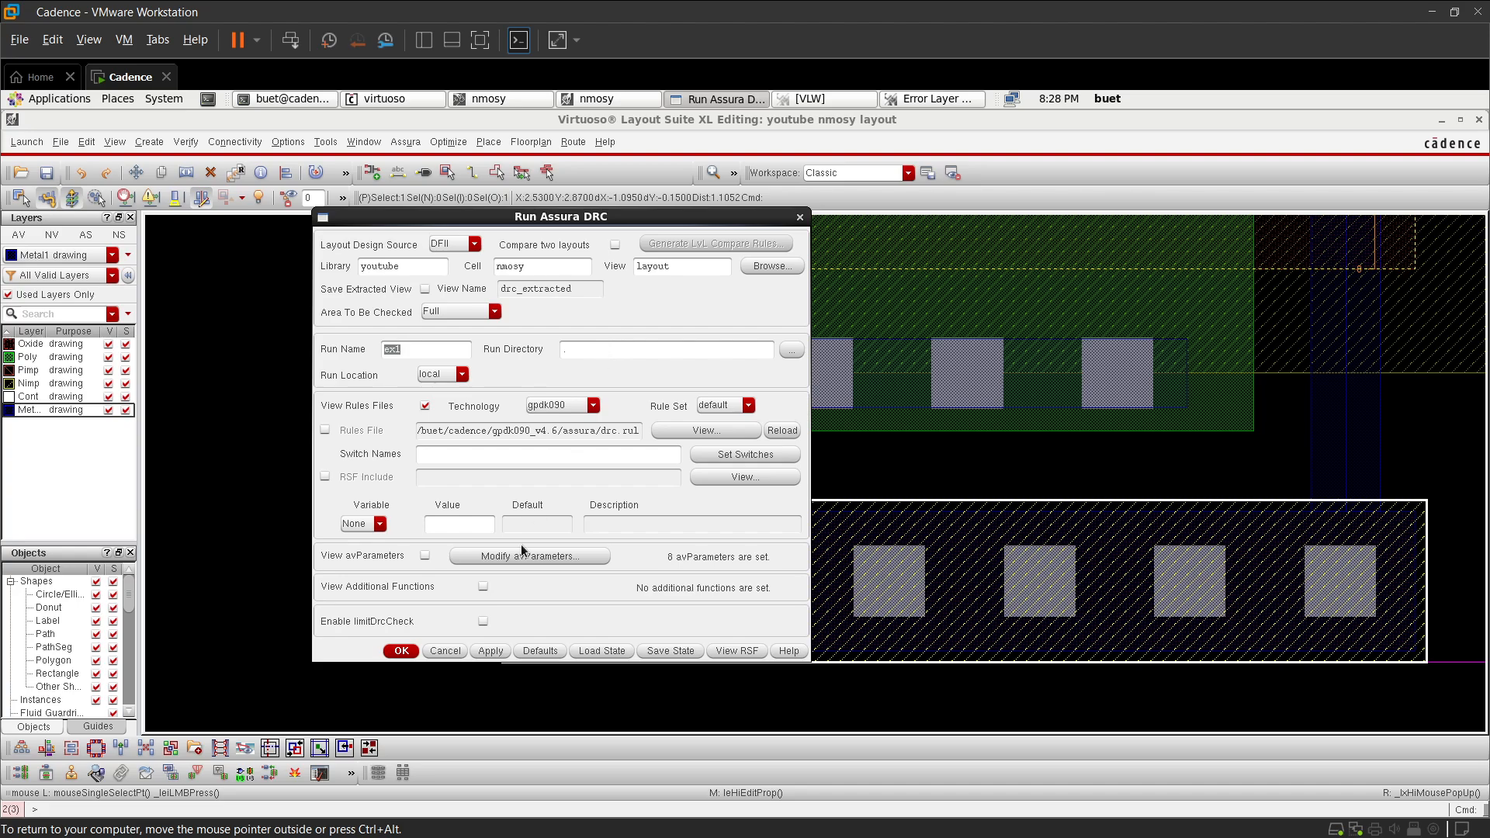
left_click(489, 651)
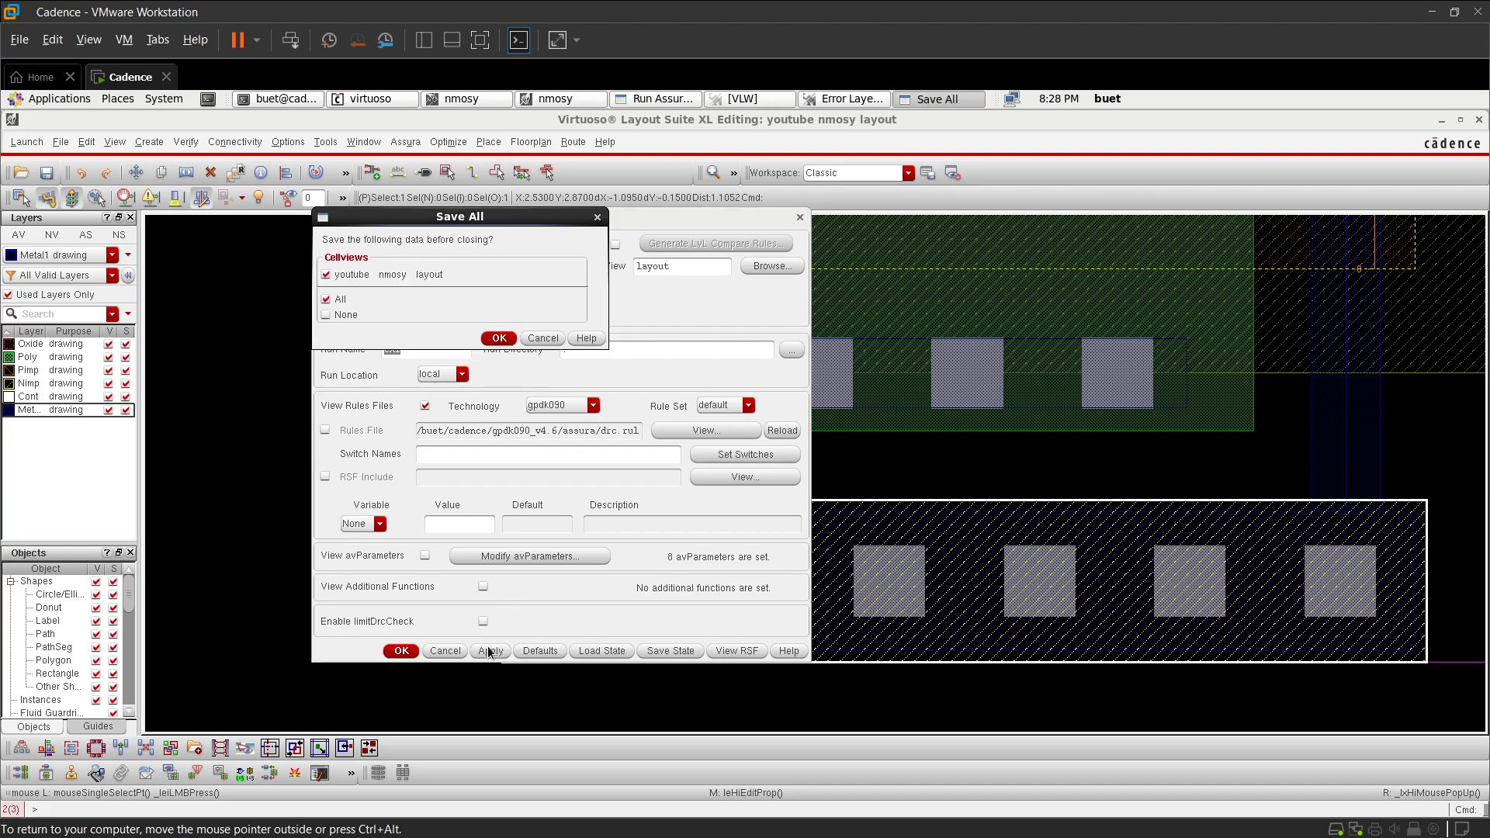
left_click(499, 339)
left_click(696, 470)
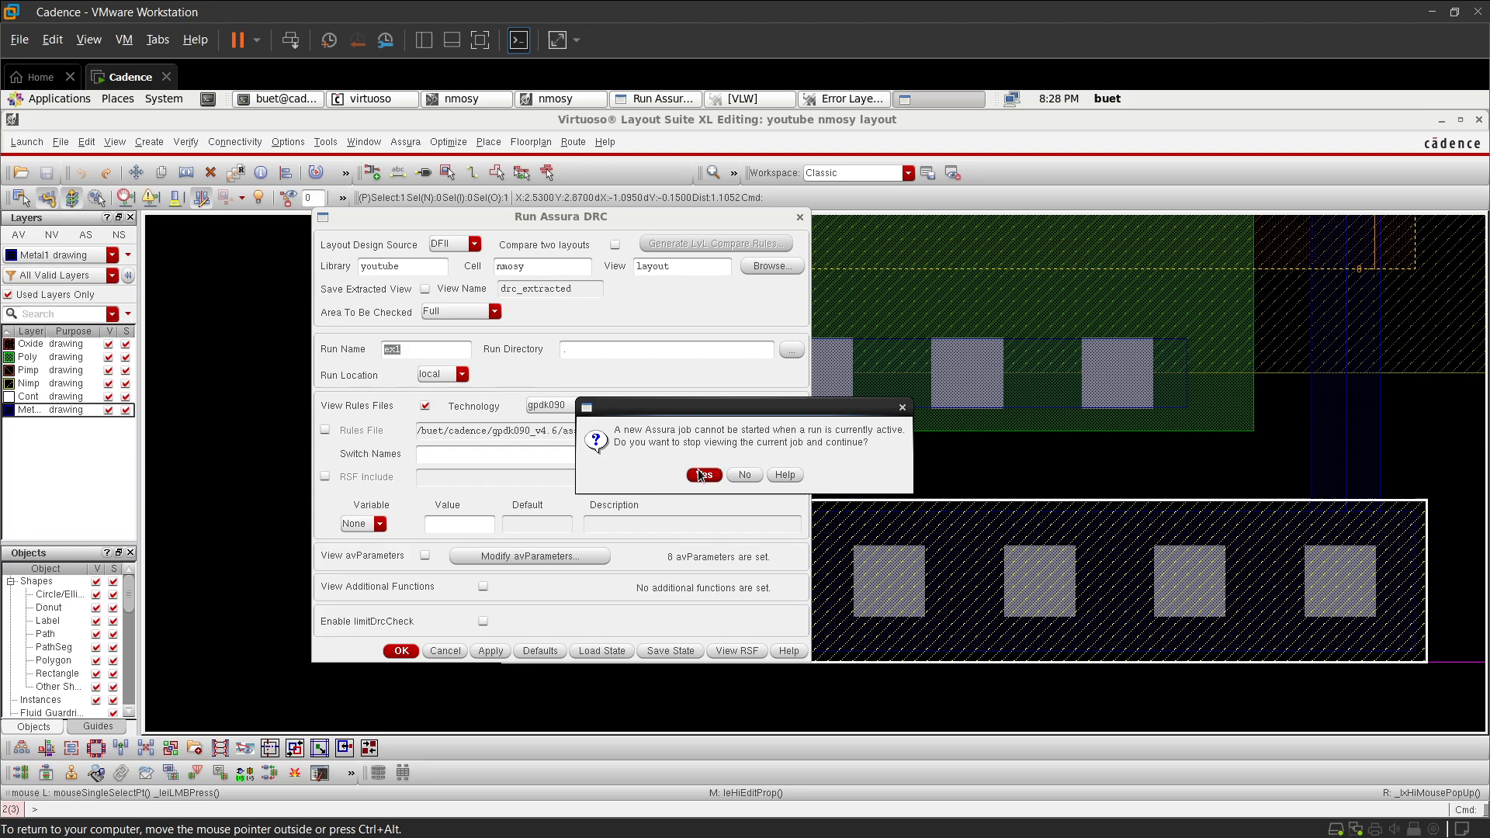
left_click(698, 475)
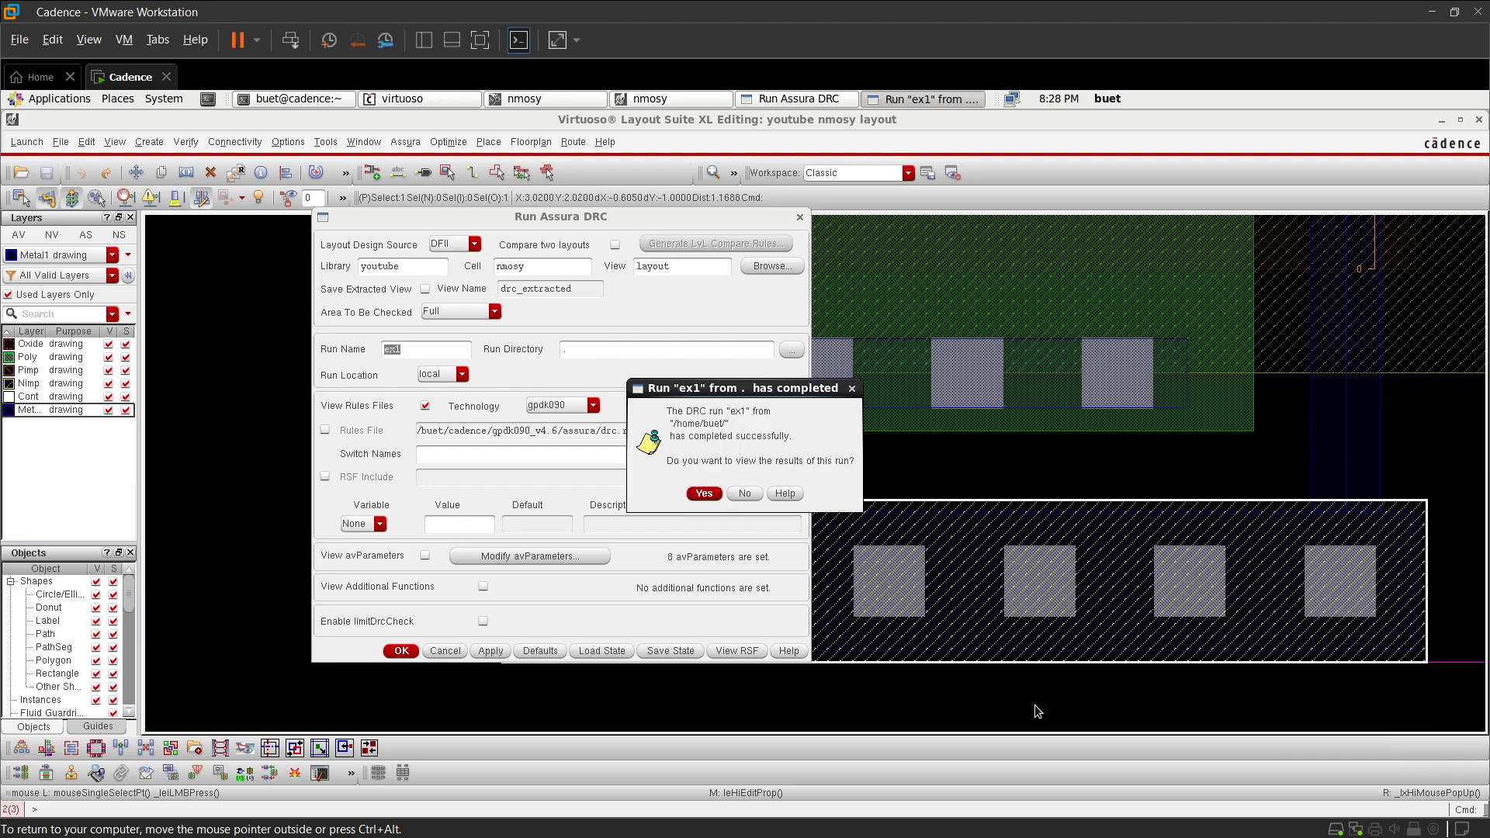
- View the DRC results of run ex1 and examine the NIMP.SP.1 spacing marker above the lower six-contact strip
left_click(704, 492)
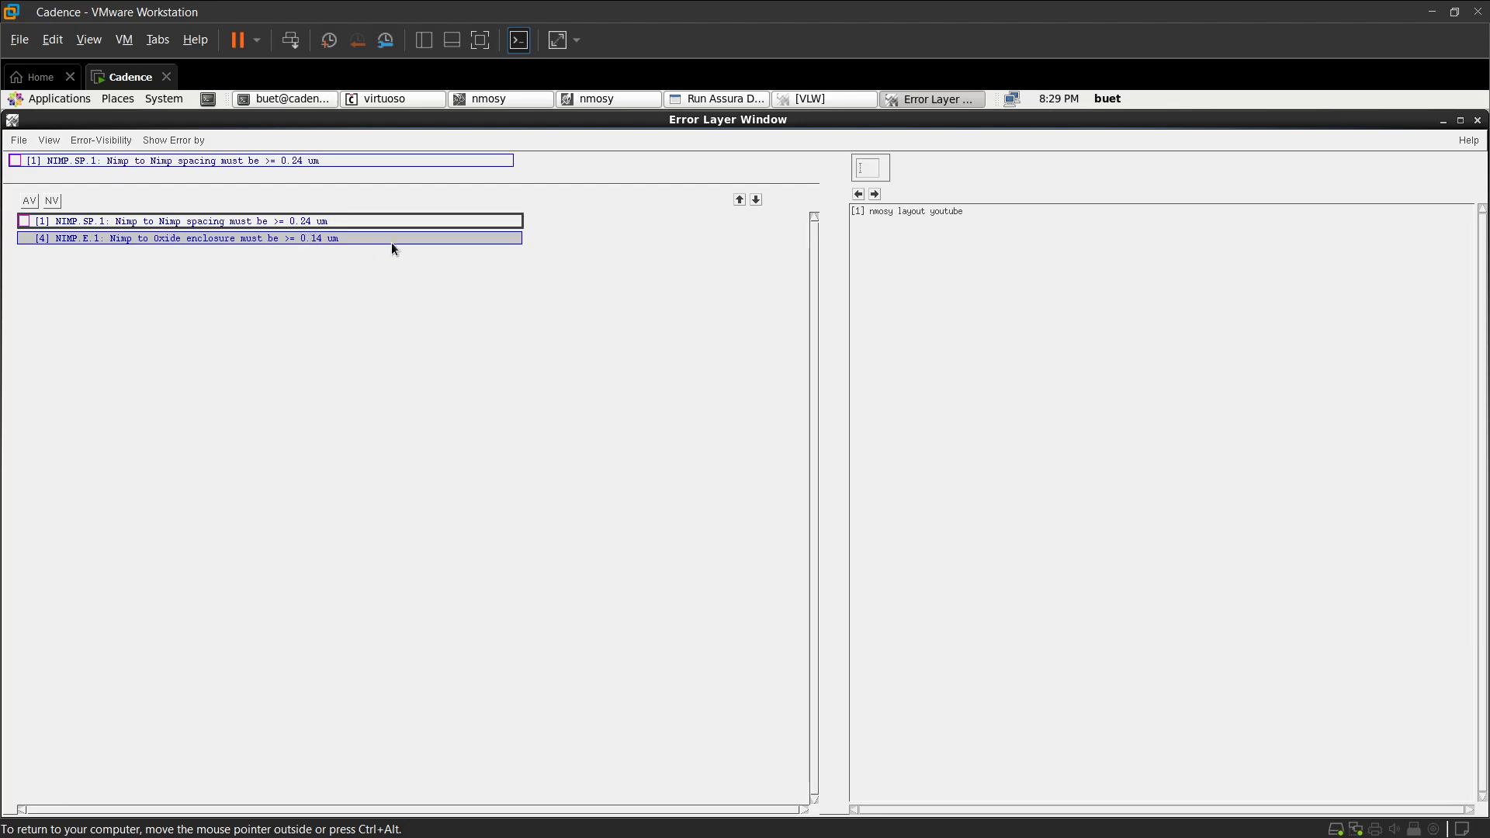
left_click(638, 96)
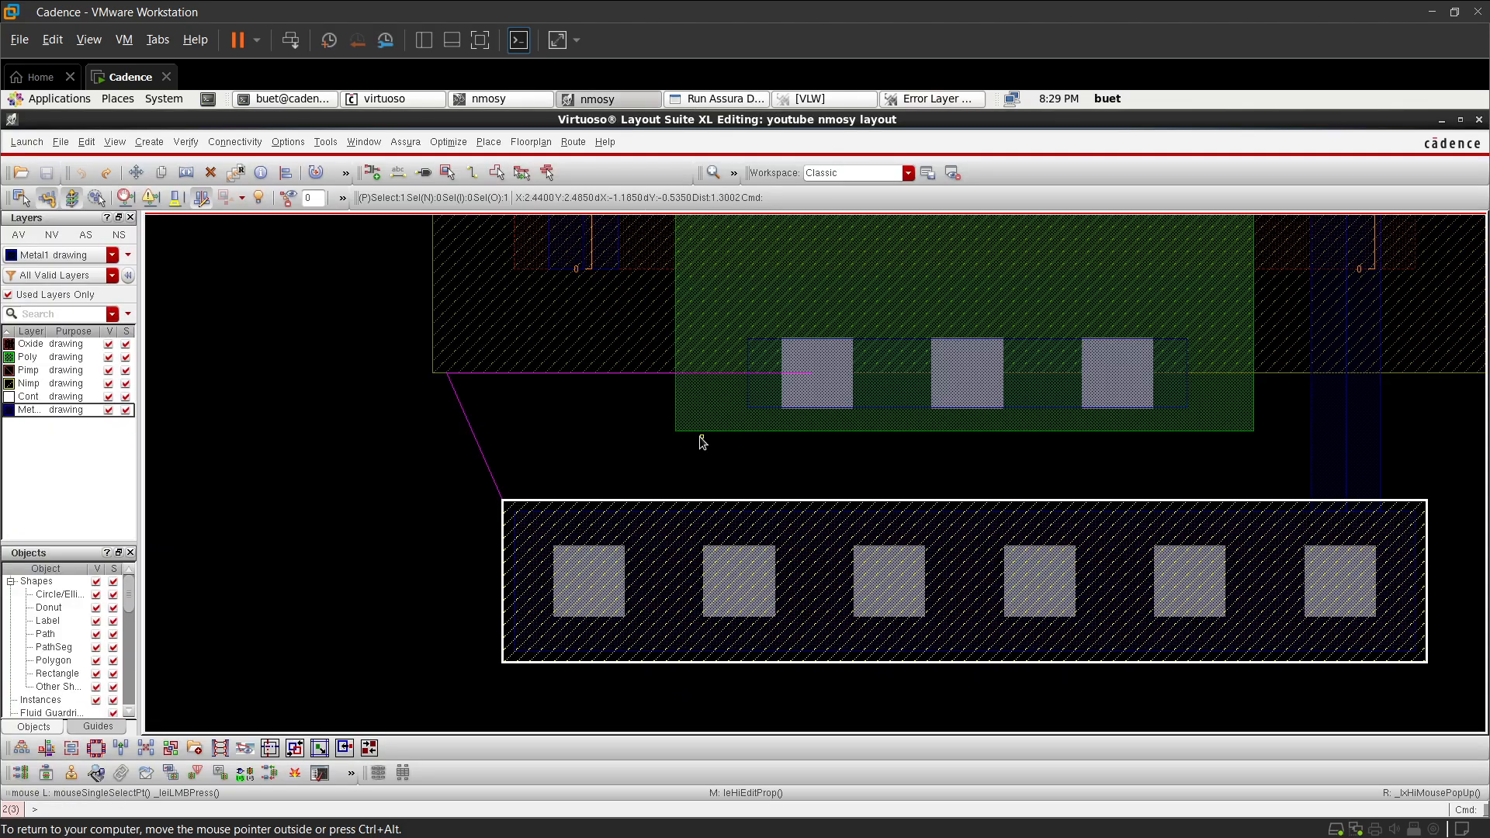
scroll(702, 435, "down", 3, "ctrl")
scroll(712, 447, "up", 2, "ctrl")
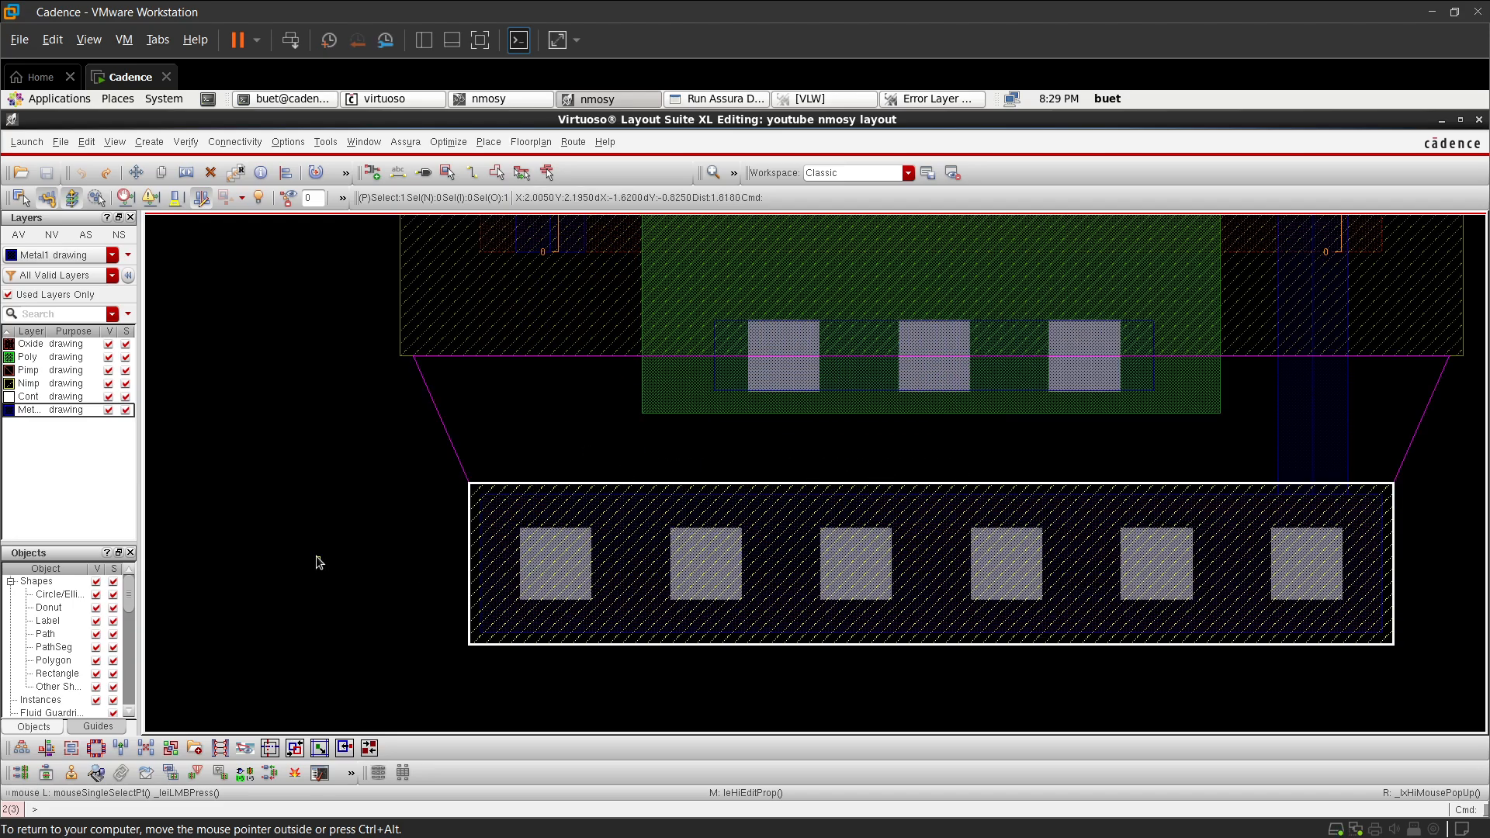
- Quick Align the whole lower six-contact strip with a user spacing of 0.24 below the main Nimp region's bottom edge, and deselect it
left_click(347, 543)
left_click_drag(417, 466, 1426, 696)
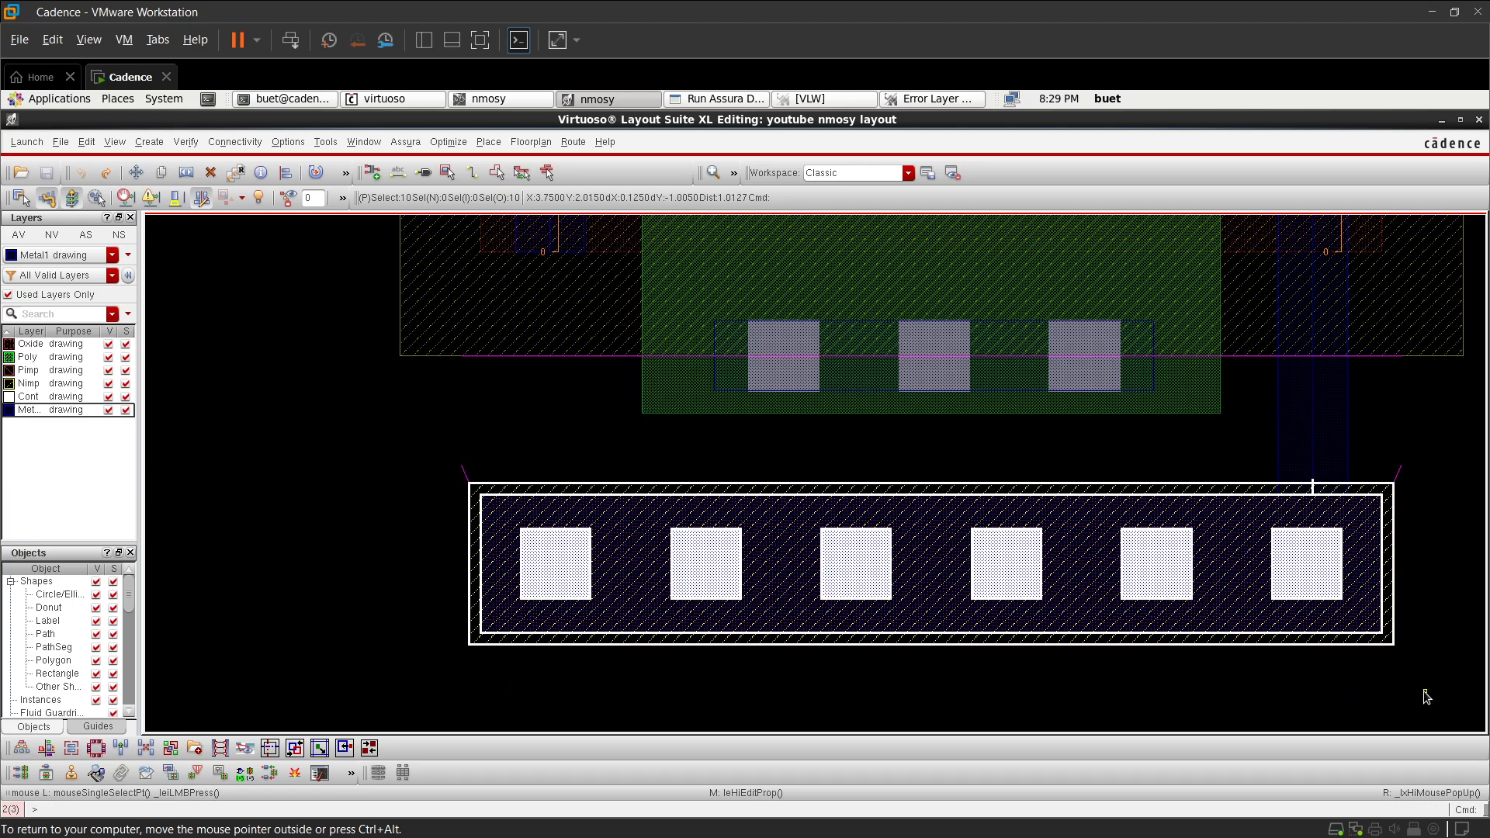
key("a")
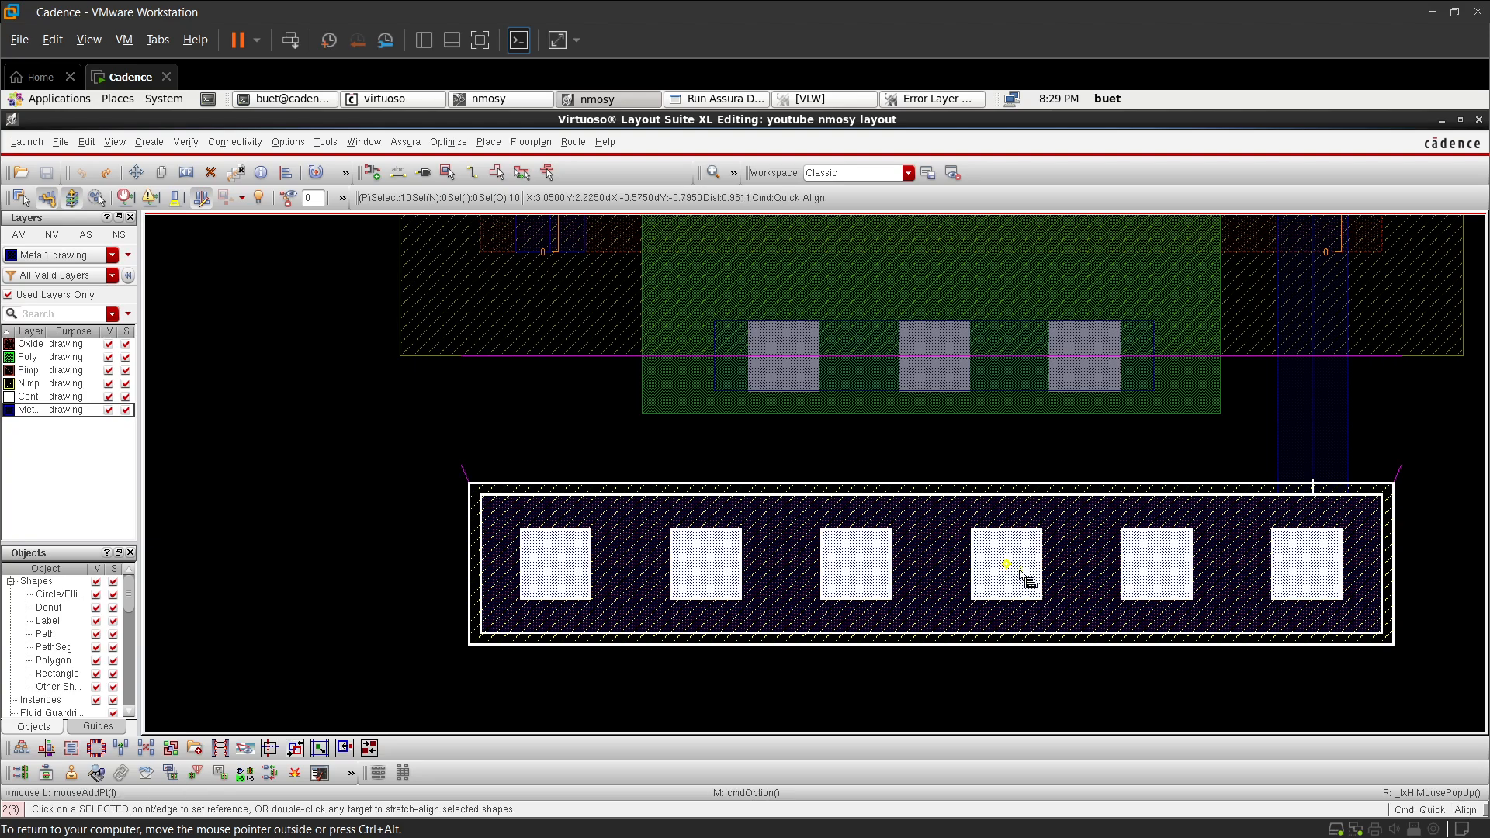
right_click(1012, 530)
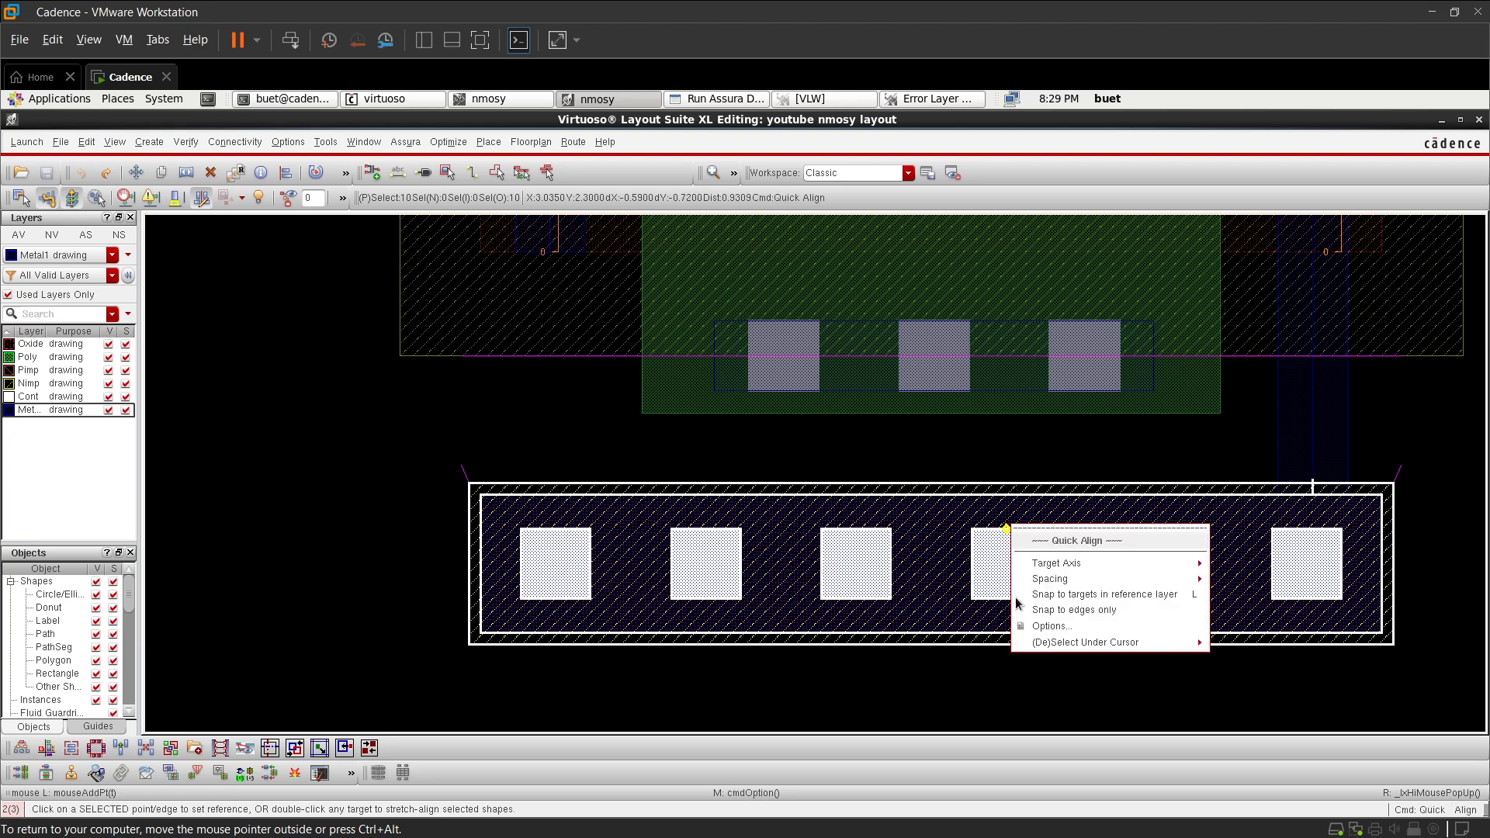
left_click(1071, 632)
left_click(386, 284)
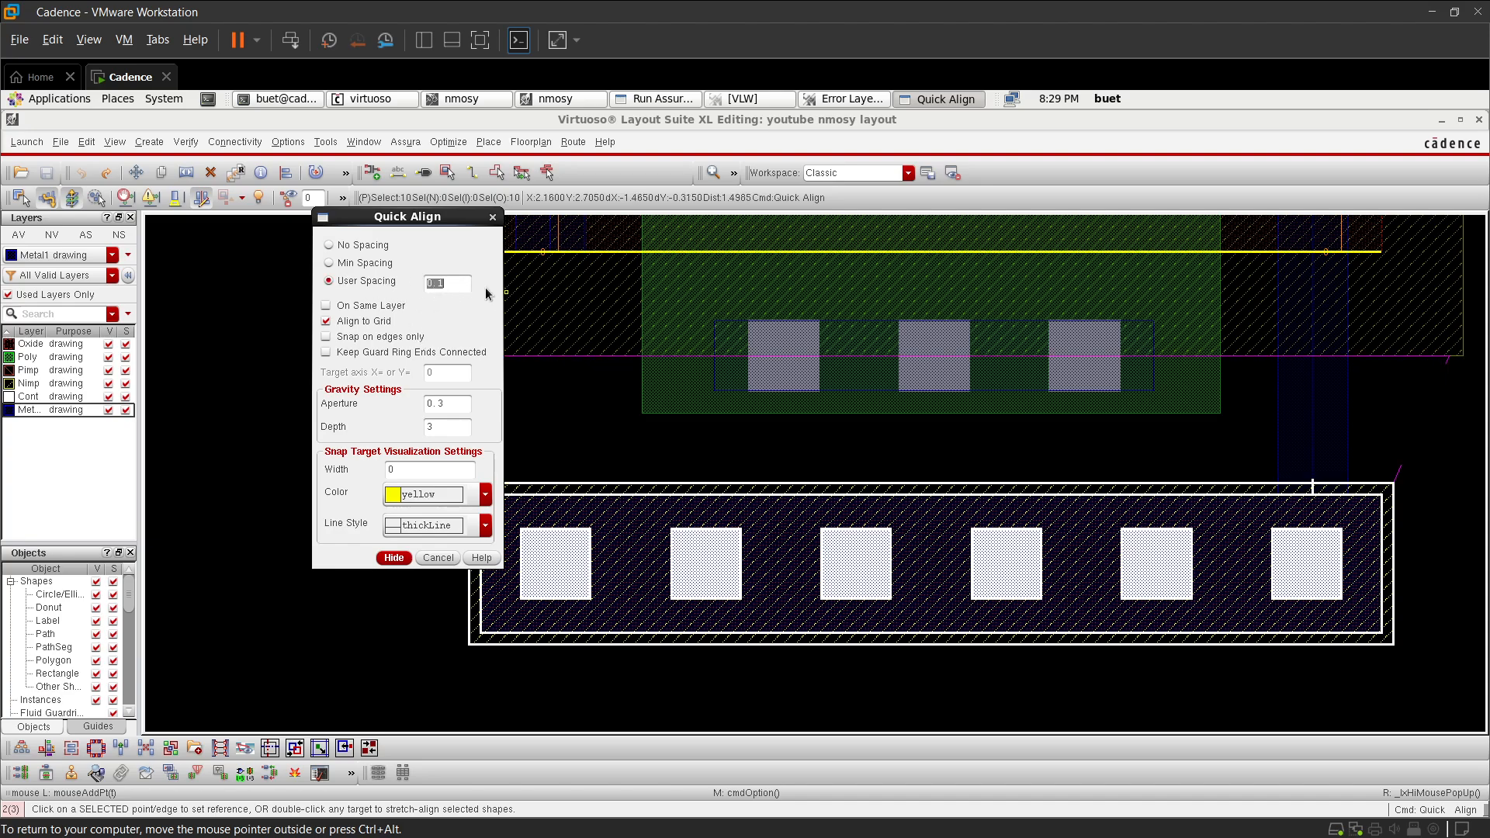
left_click(456, 281)
key("BackSpace")
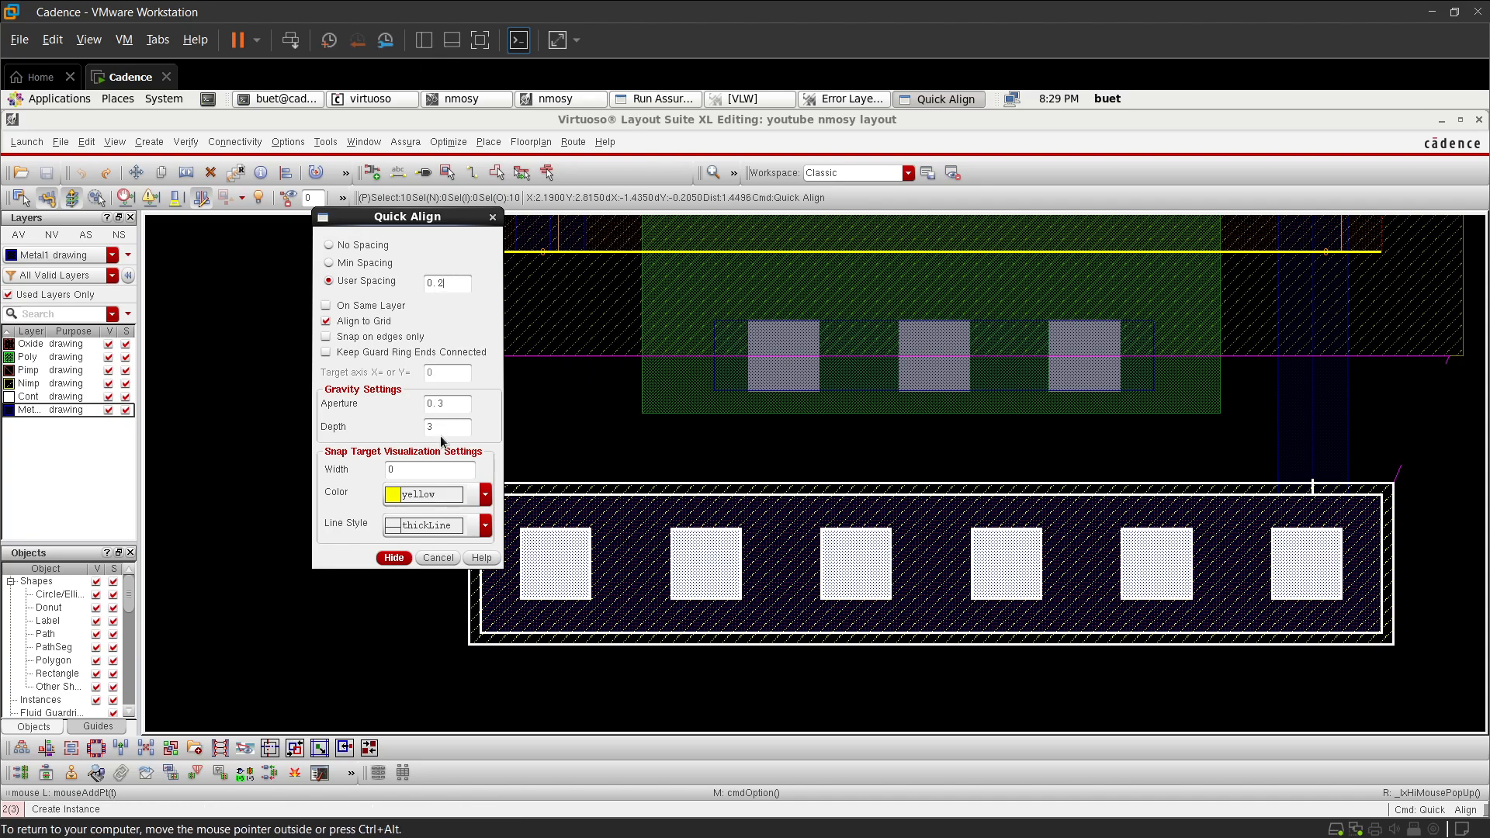
type("24")
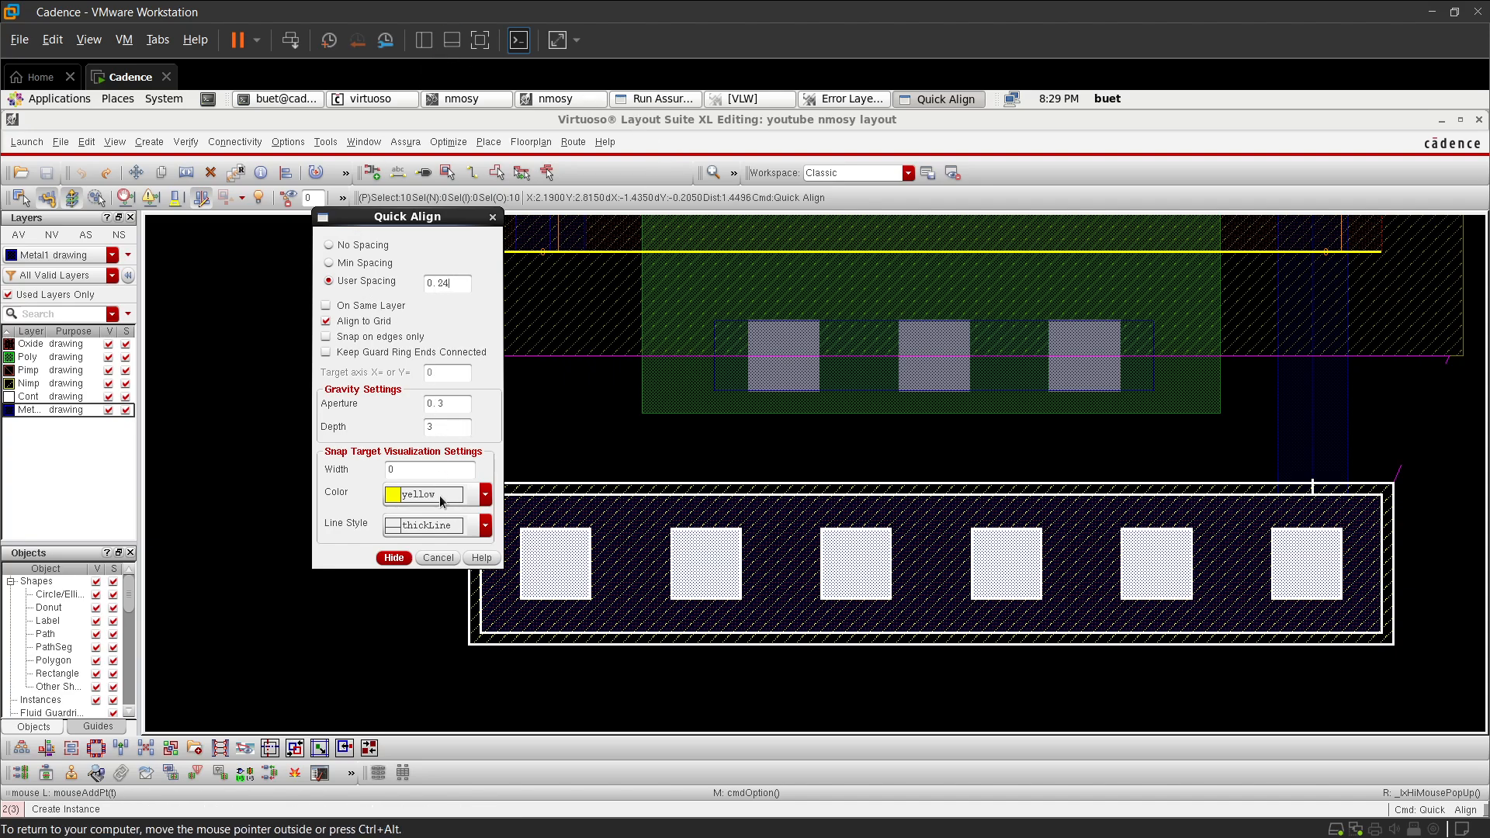
left_click(394, 557)
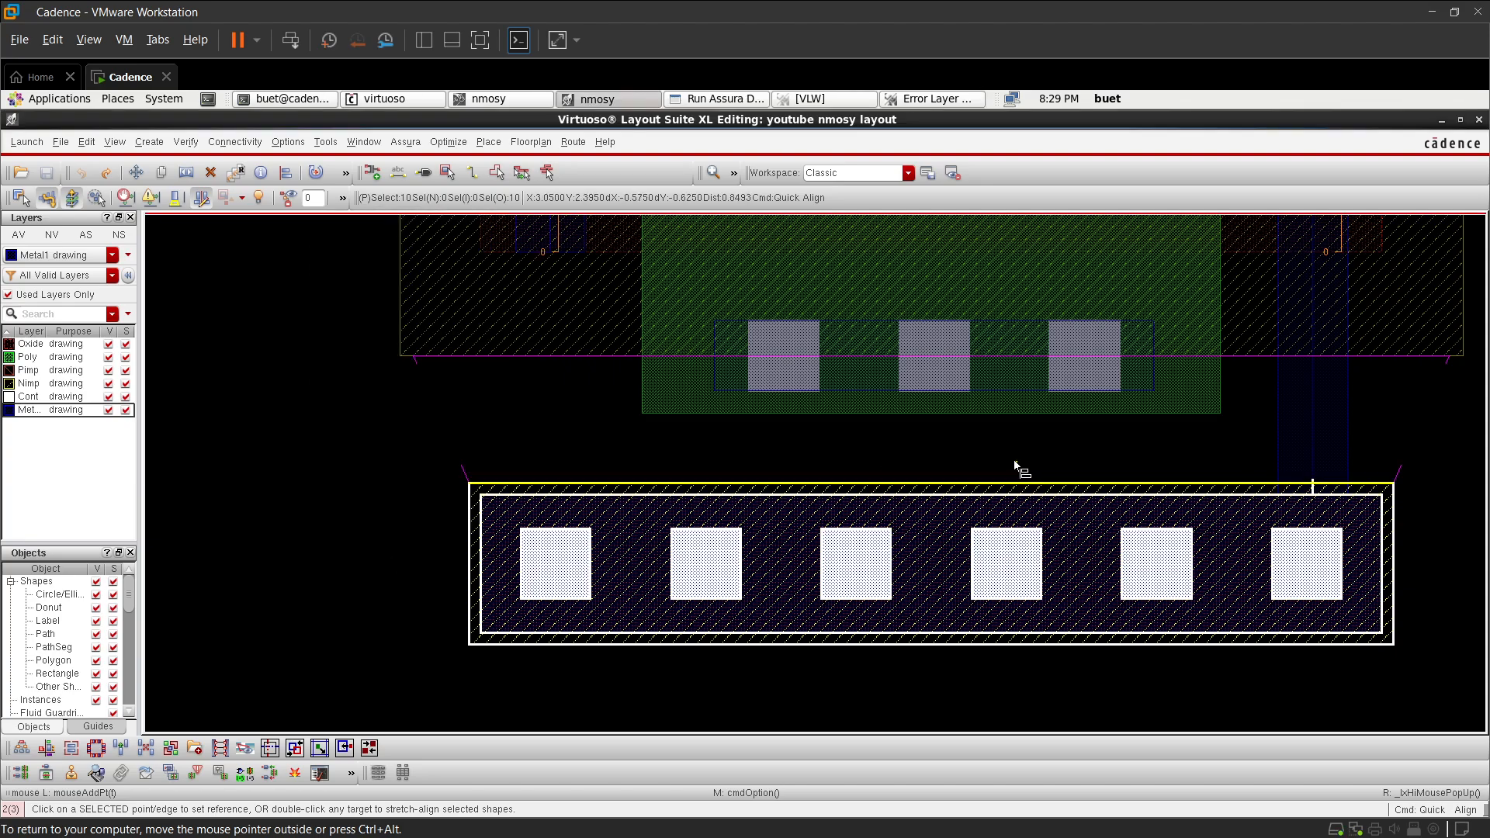
left_click(1001, 494)
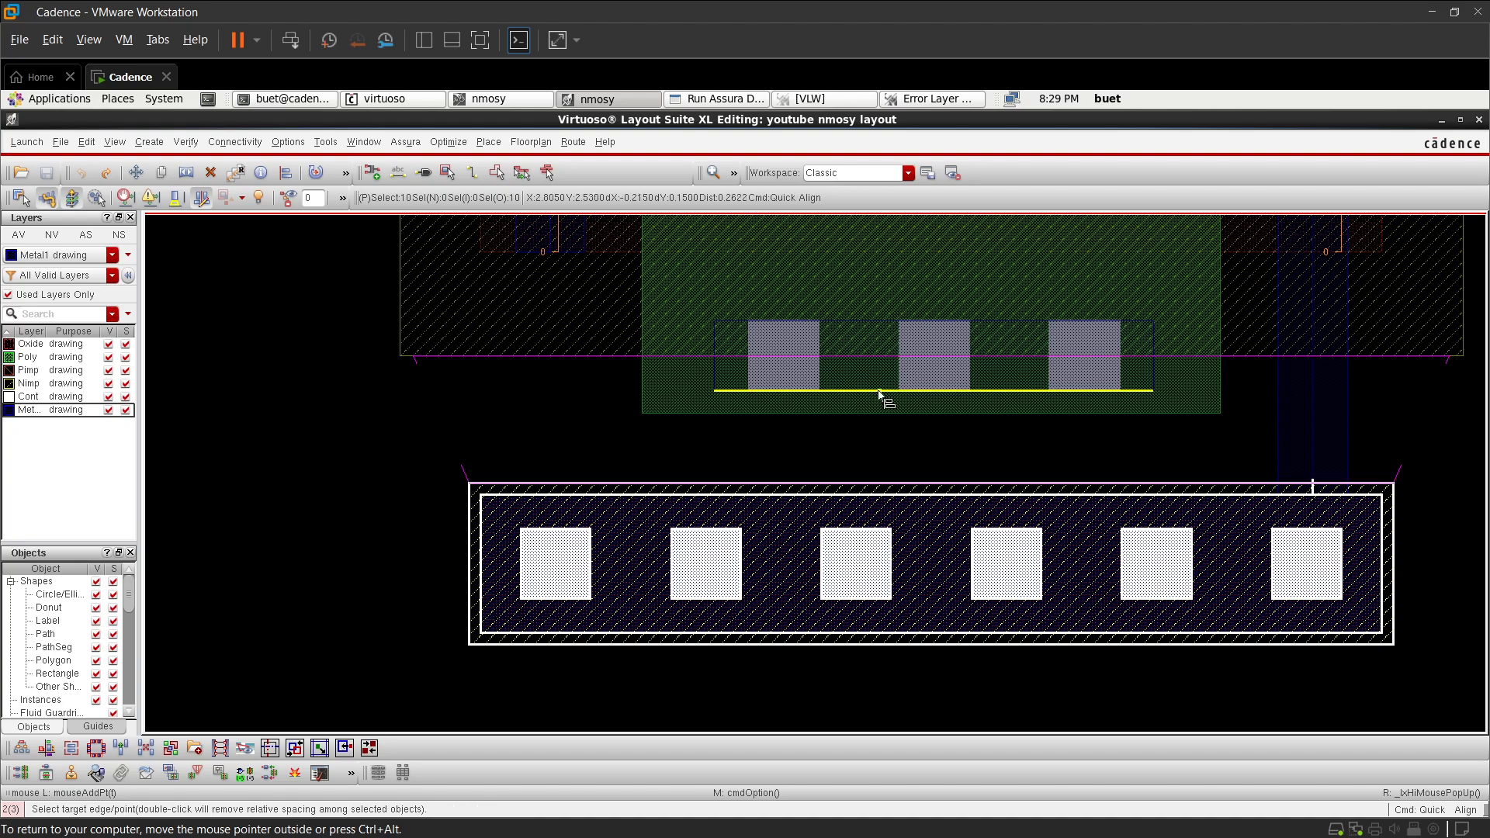
left_click(883, 363)
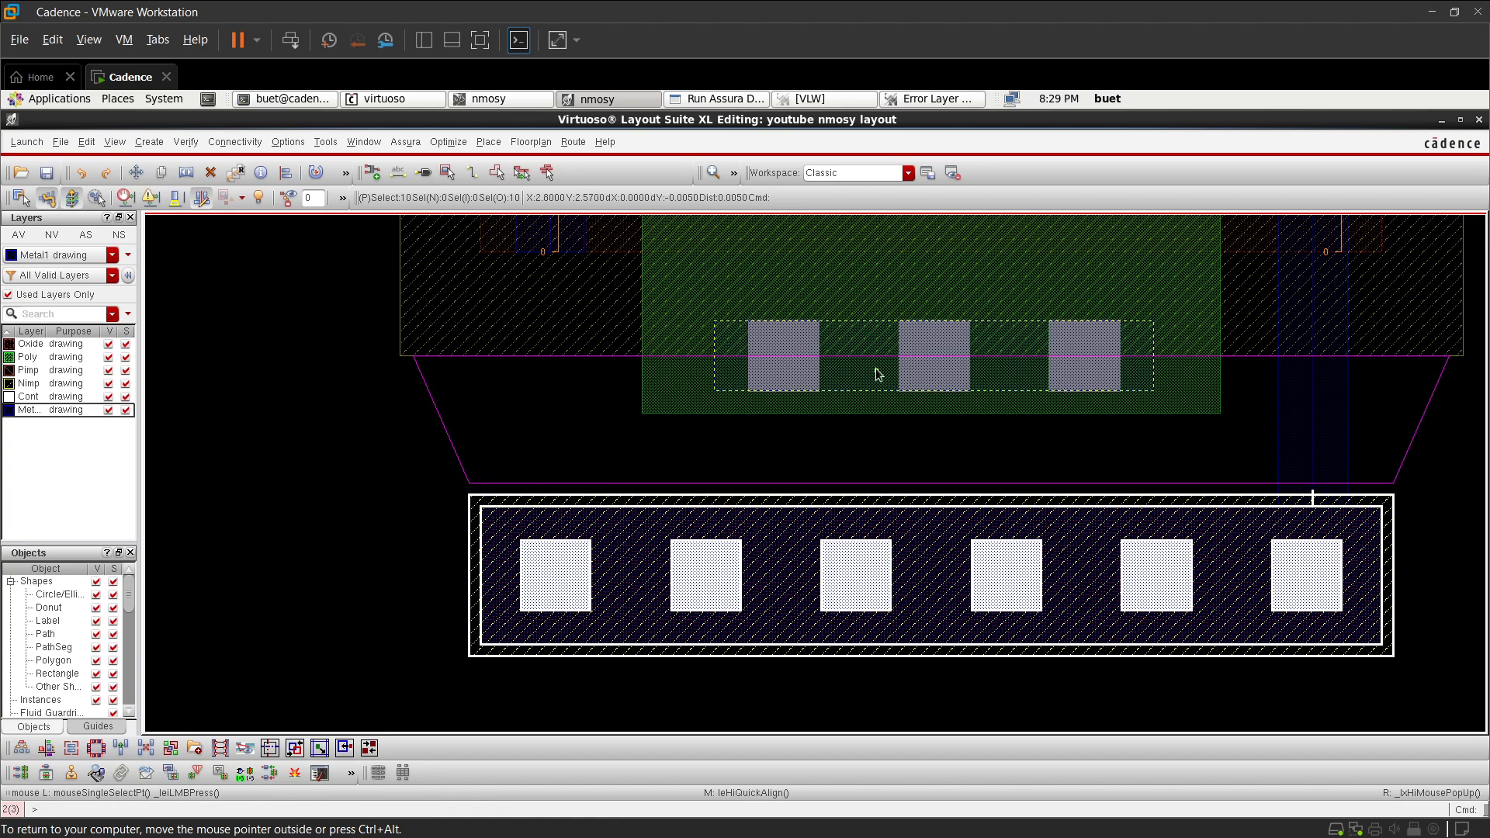
scroll(878, 371, "down", 1, "ctrl")
scroll(876, 369, "up", 1)
left_click(1467, 585)
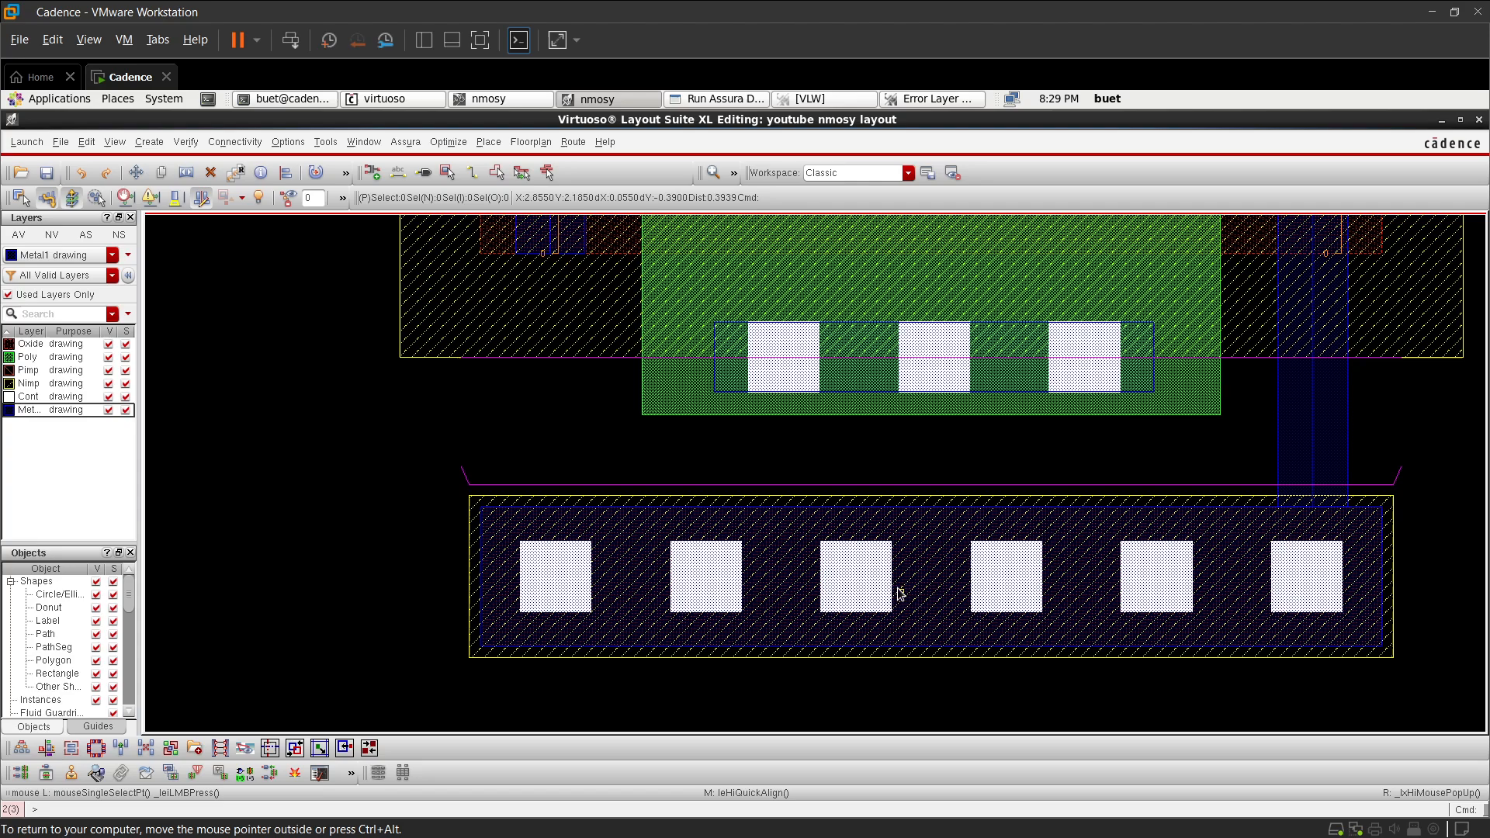
- Save the realigned layout and rerun Assura DRC run ex1, overwriting the existing run data
left_click(46, 172)
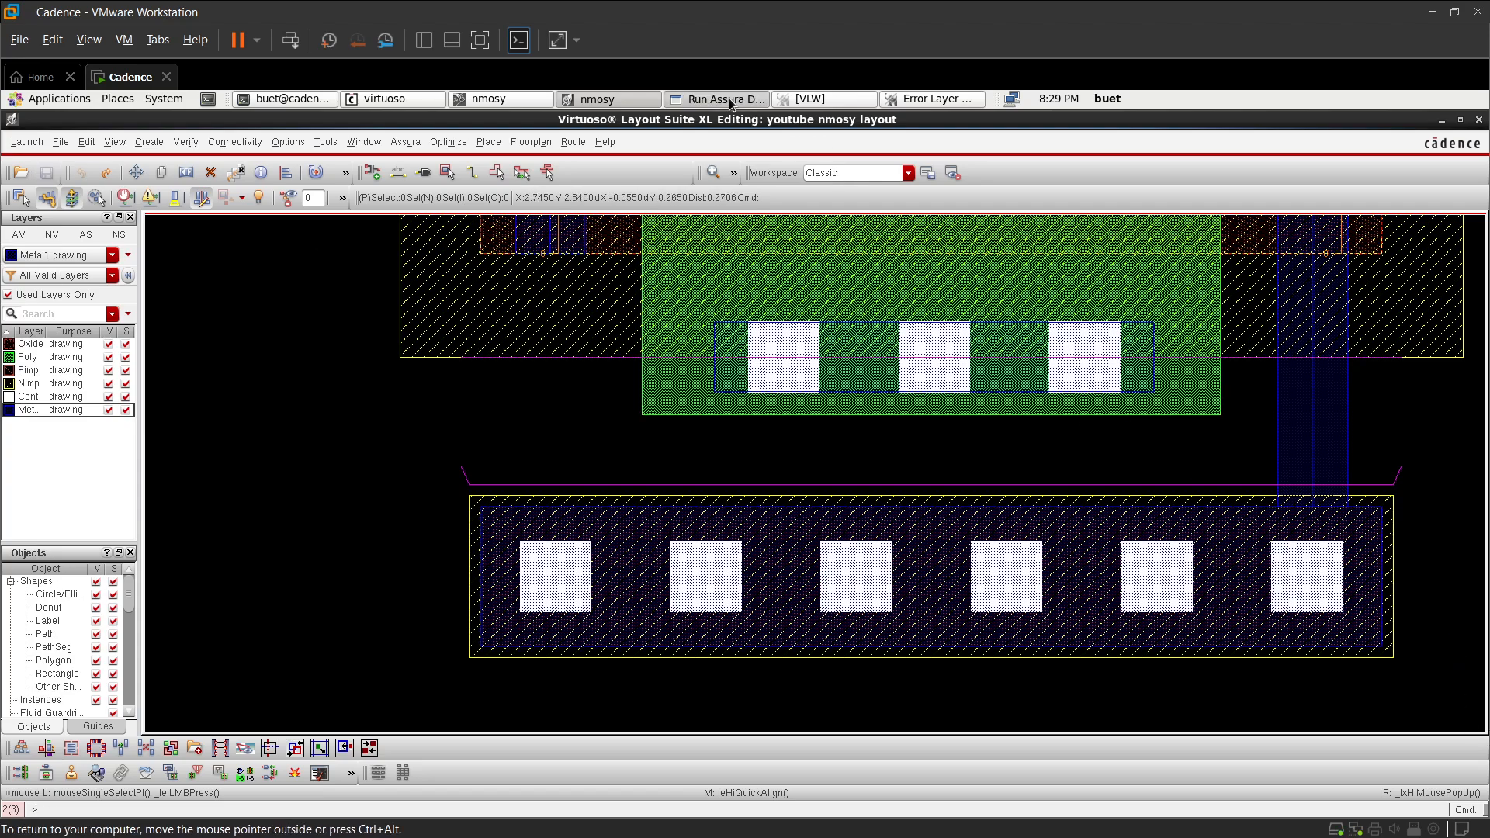
left_click(683, 98)
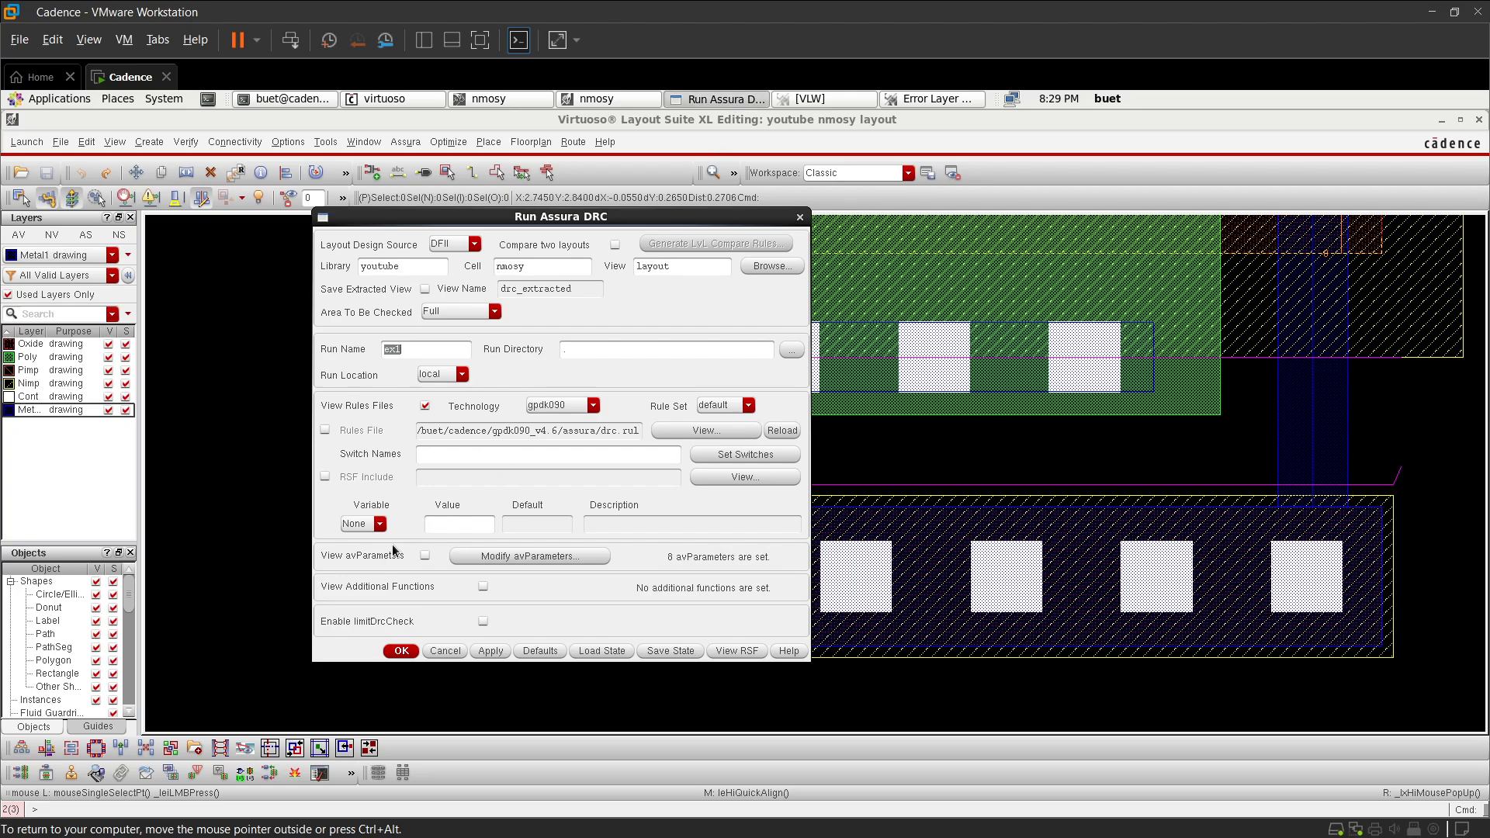
left_click(490, 651)
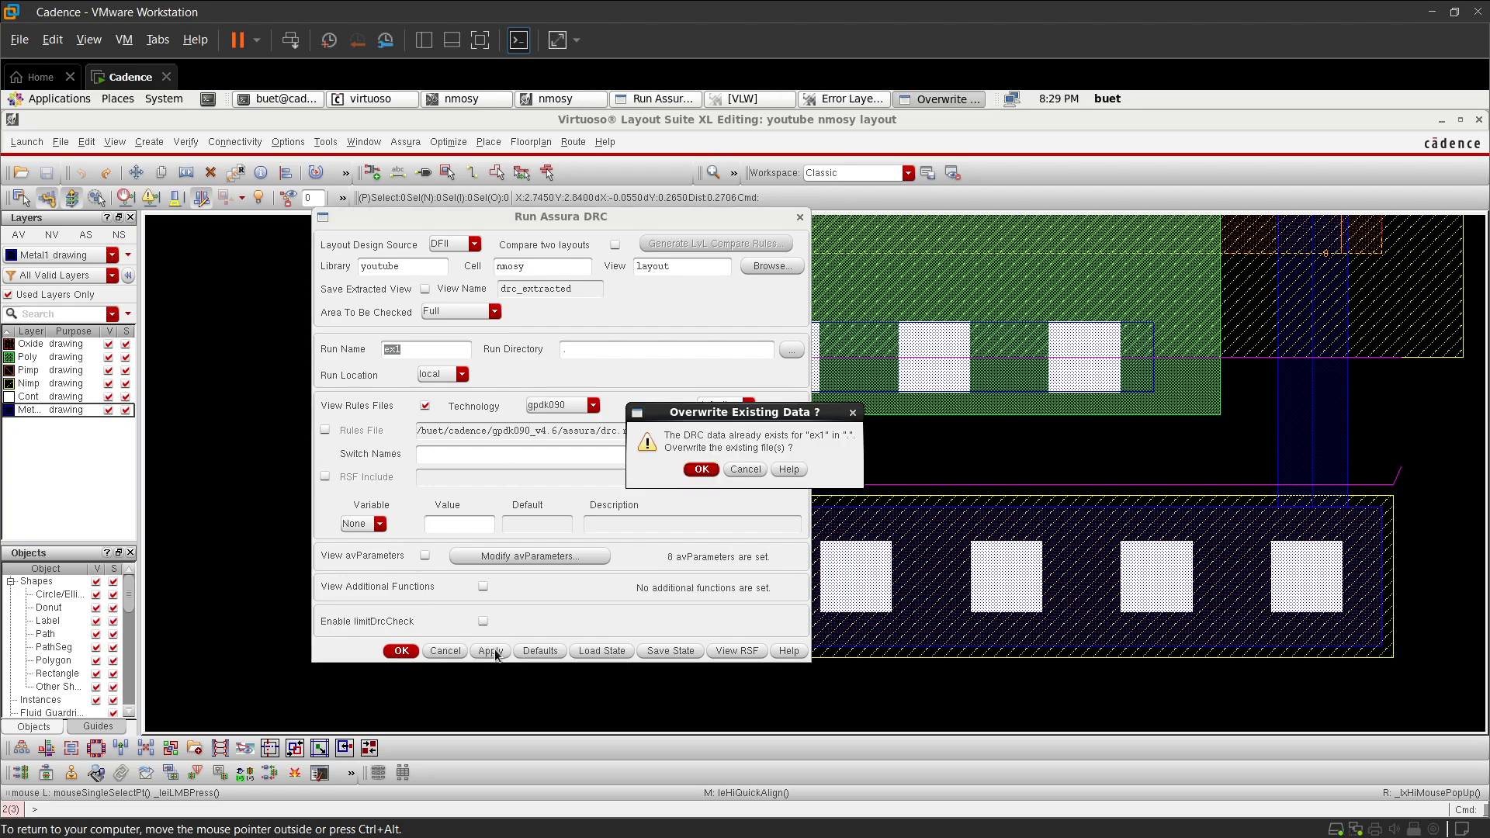
left_click(712, 471)
left_click(714, 474)
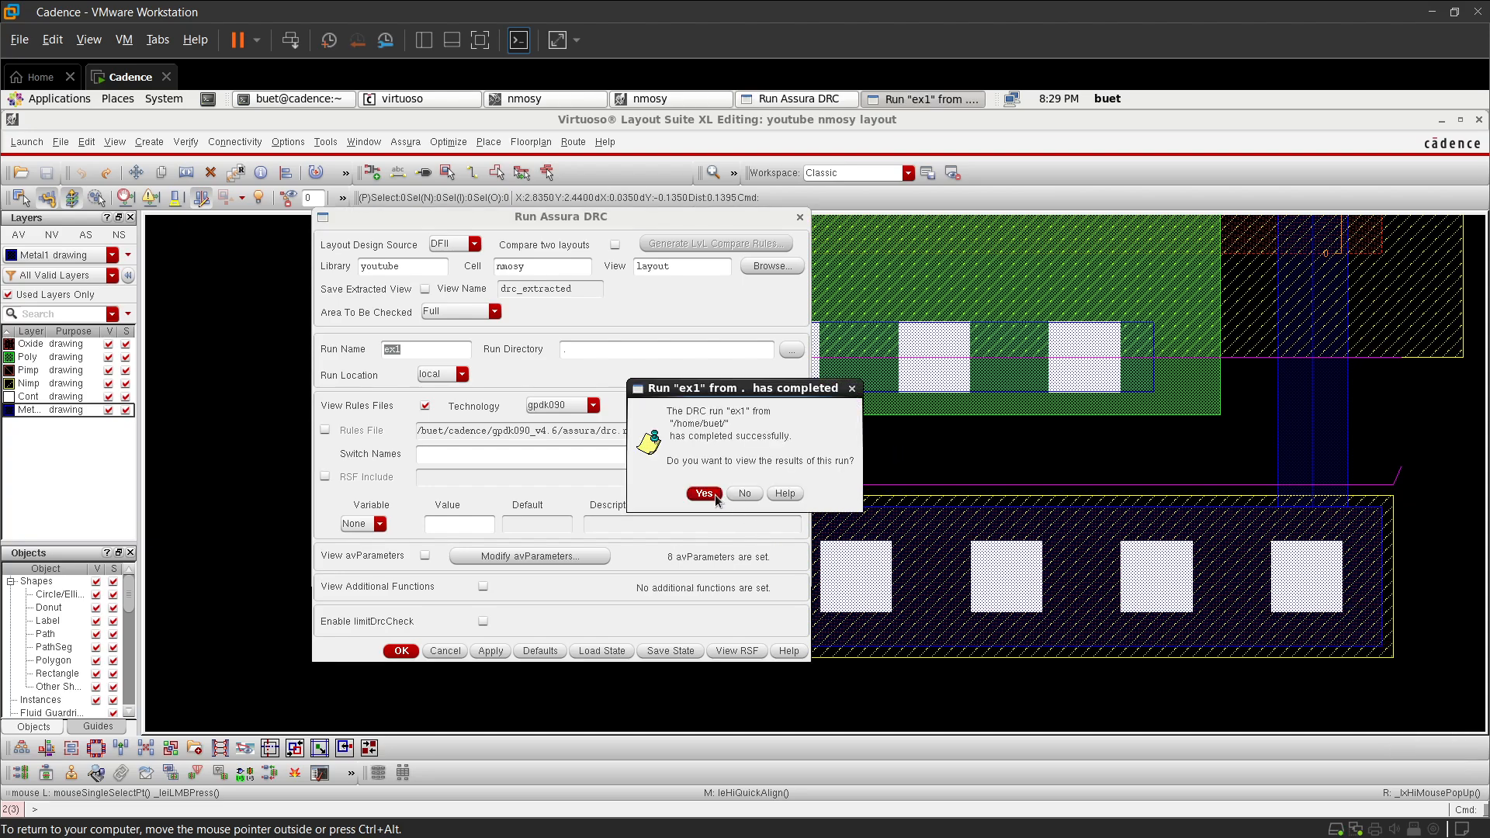
- View the new ex1 results and hide every layer except Metal1 in the layout to inspect the NIMP.E.1 enclosure markers
left_click(714, 496)
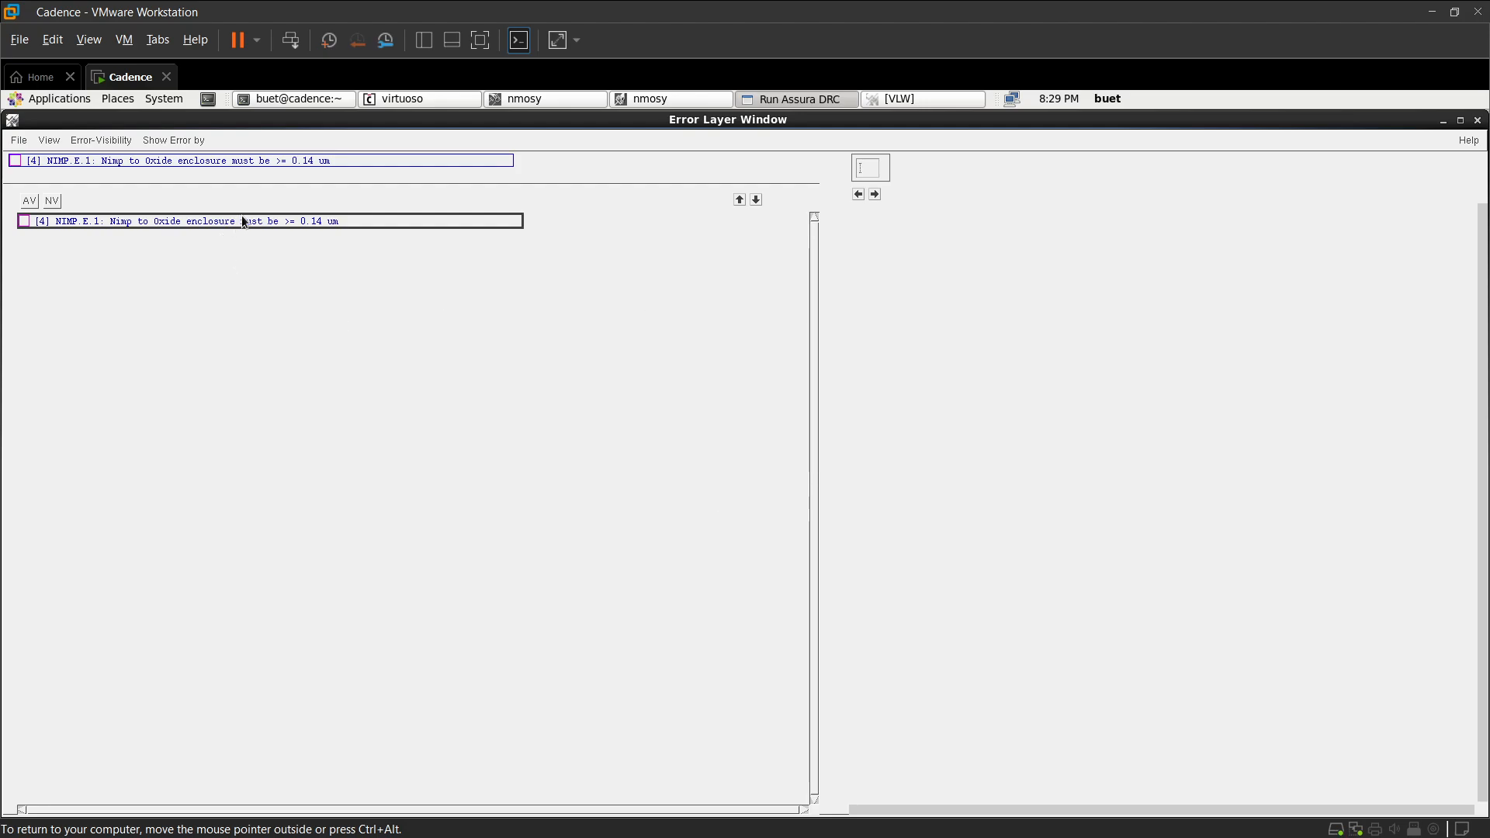
left_click(632, 101)
scroll(641, 427, "down", 3)
scroll(678, 341, "up", 2)
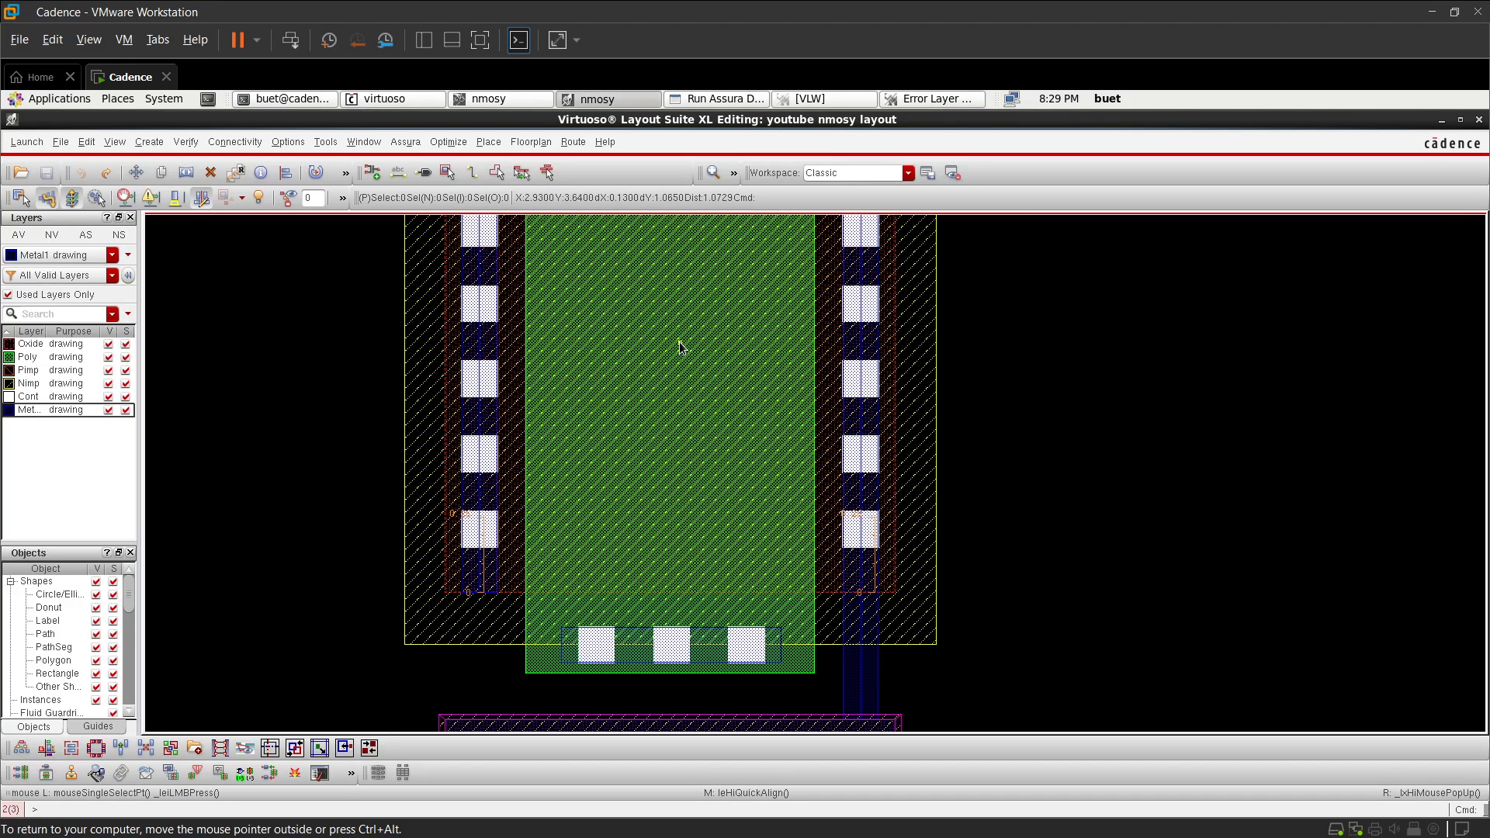
left_click(52, 235)
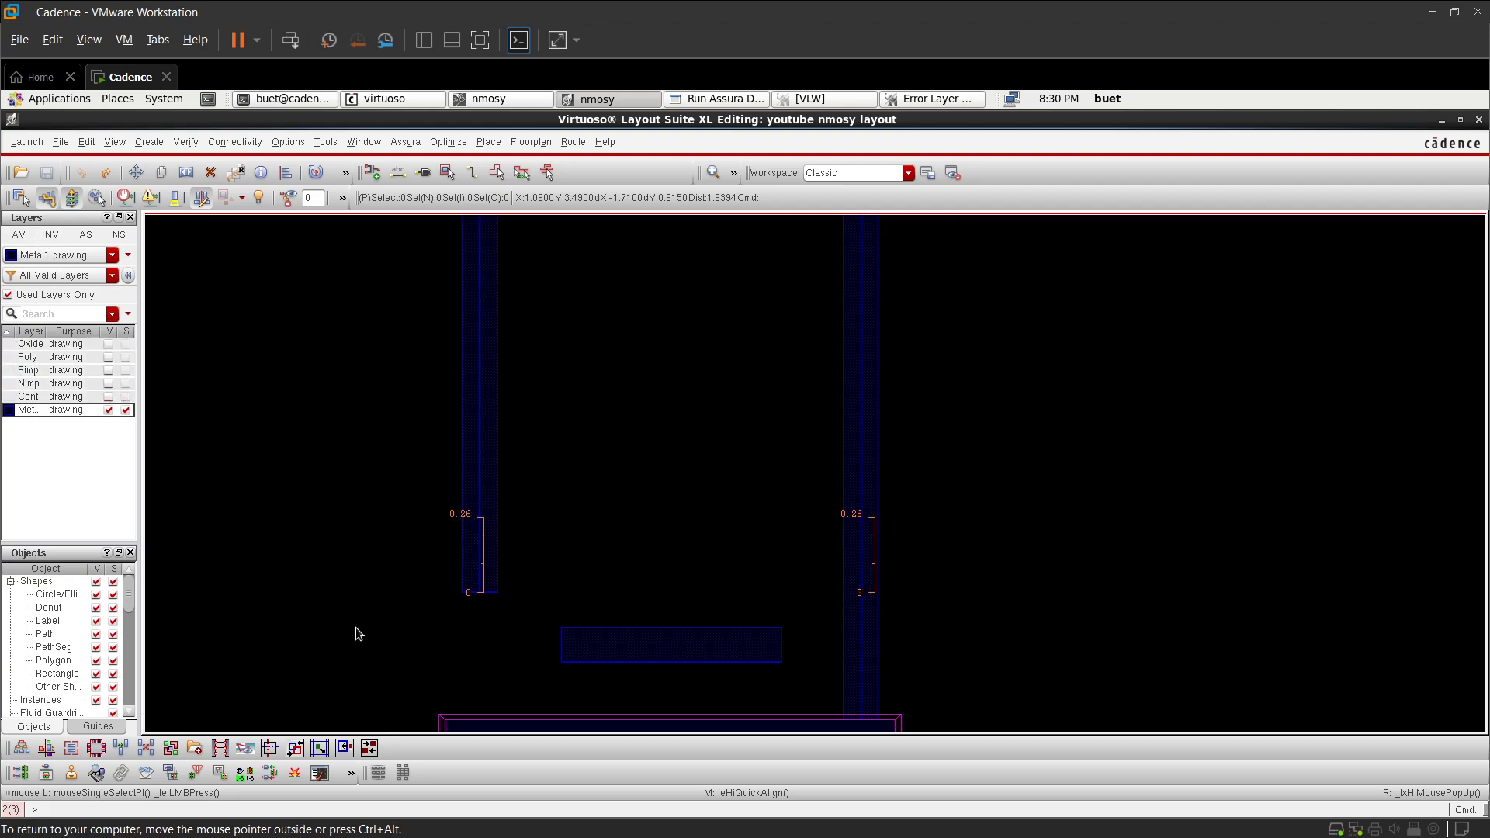
- Make all layers visible again and examine the implant enclosure of the lower six-contact strip
scroll(391, 690, "down", 3)
scroll(437, 689, "up", 2)
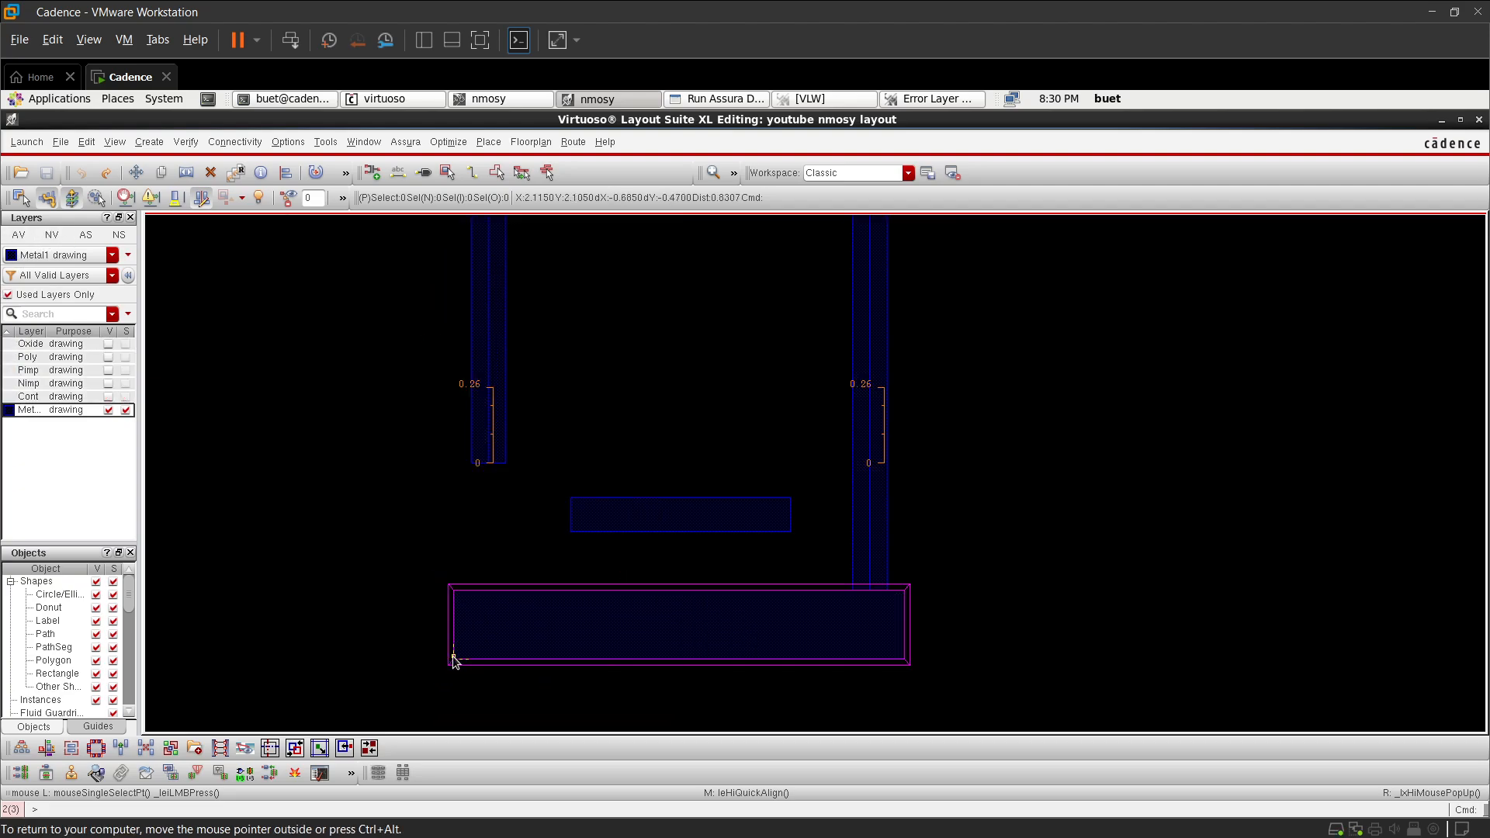
left_click(19, 234)
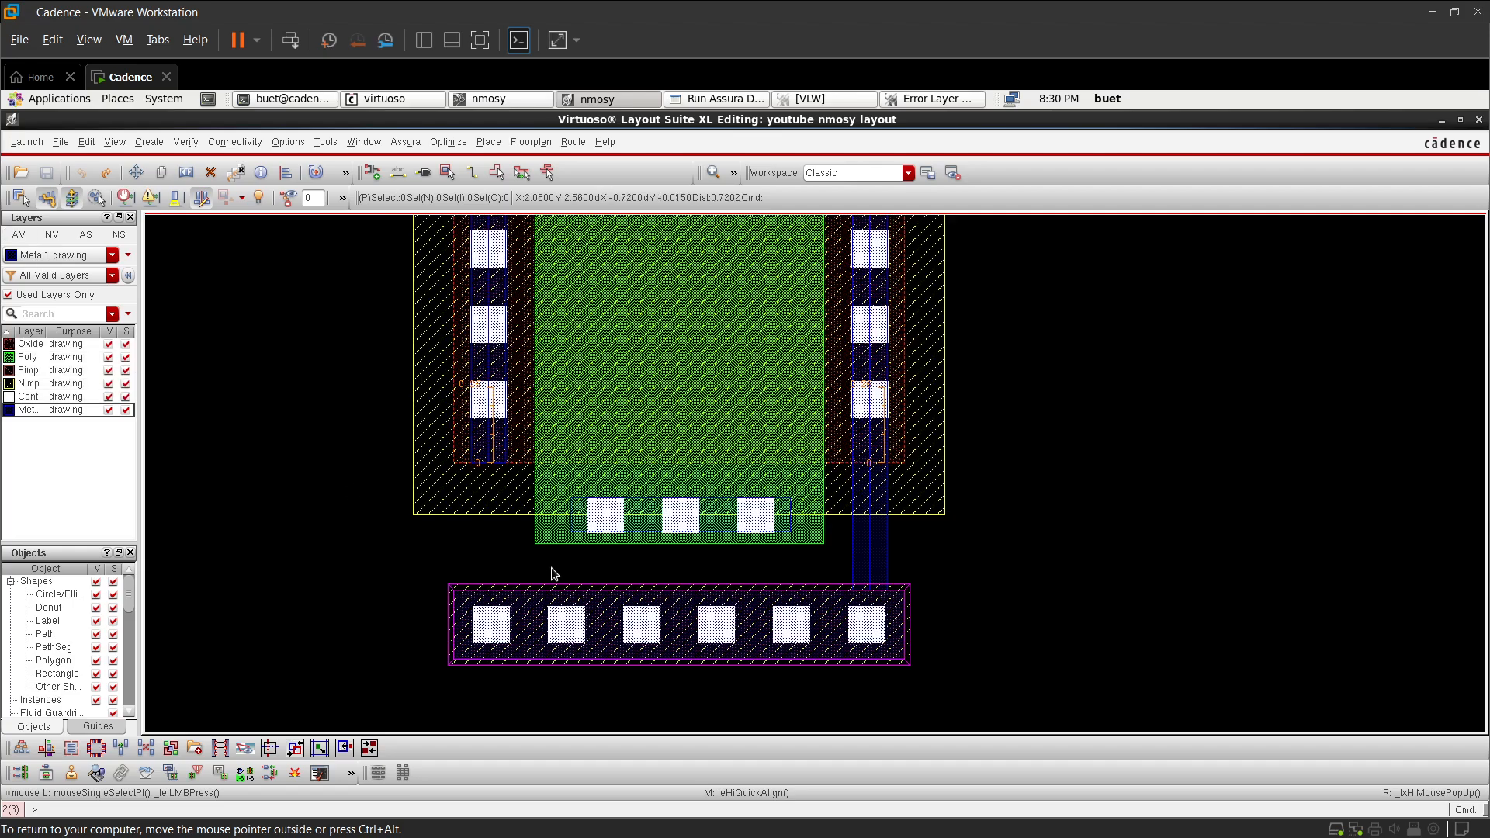
scroll(793, 711, "up", 2)
scroll(977, 482, "down", 2)
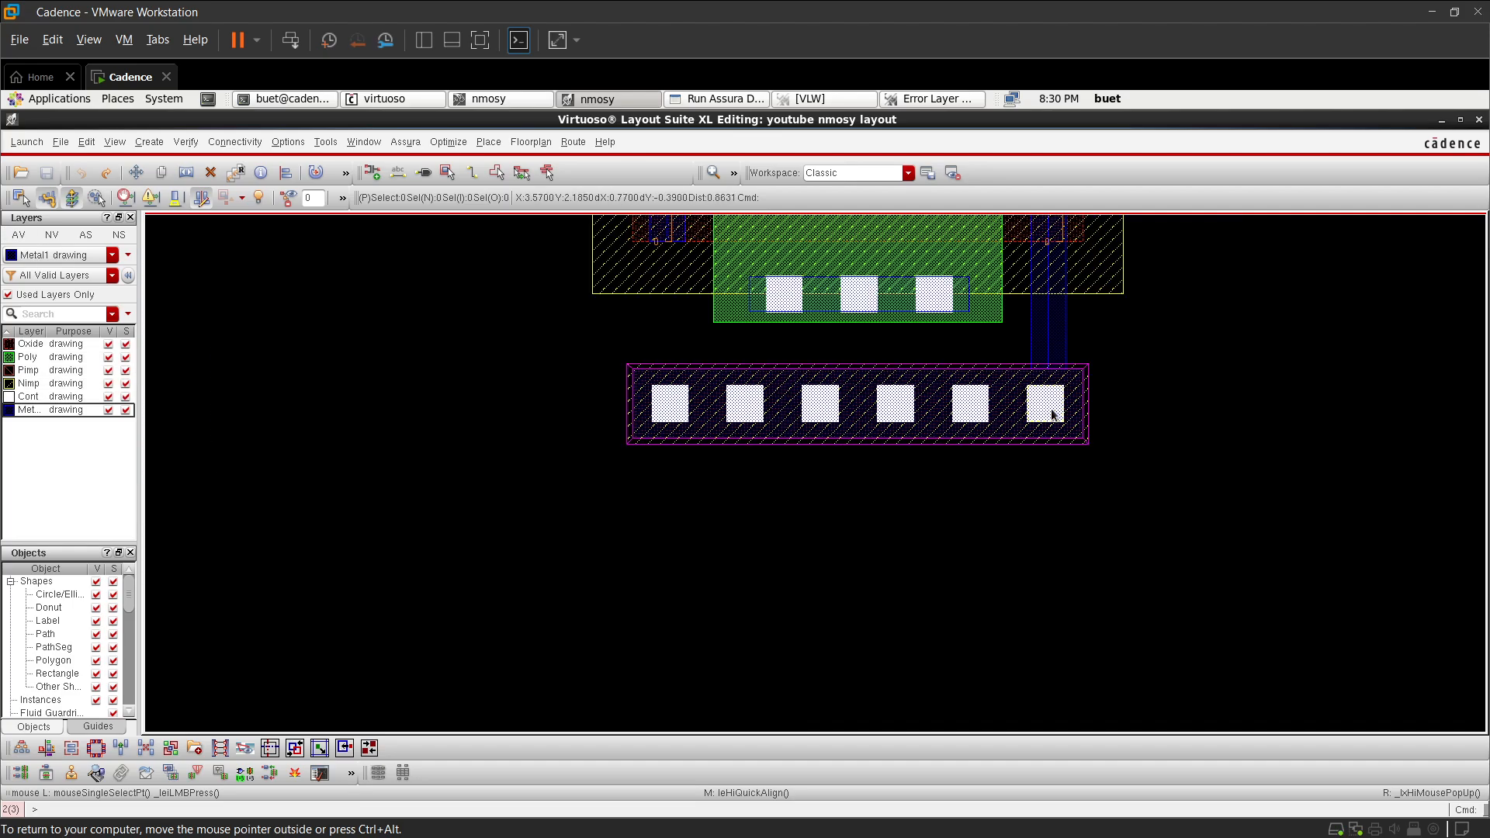
- Quick Align the lower six-contact strip's upper Nimp edge with a user spacing of 0.14 outside its inner Oxide edge
scroll(1062, 371, "up", 3)
scroll(1061, 371, "down", 2)
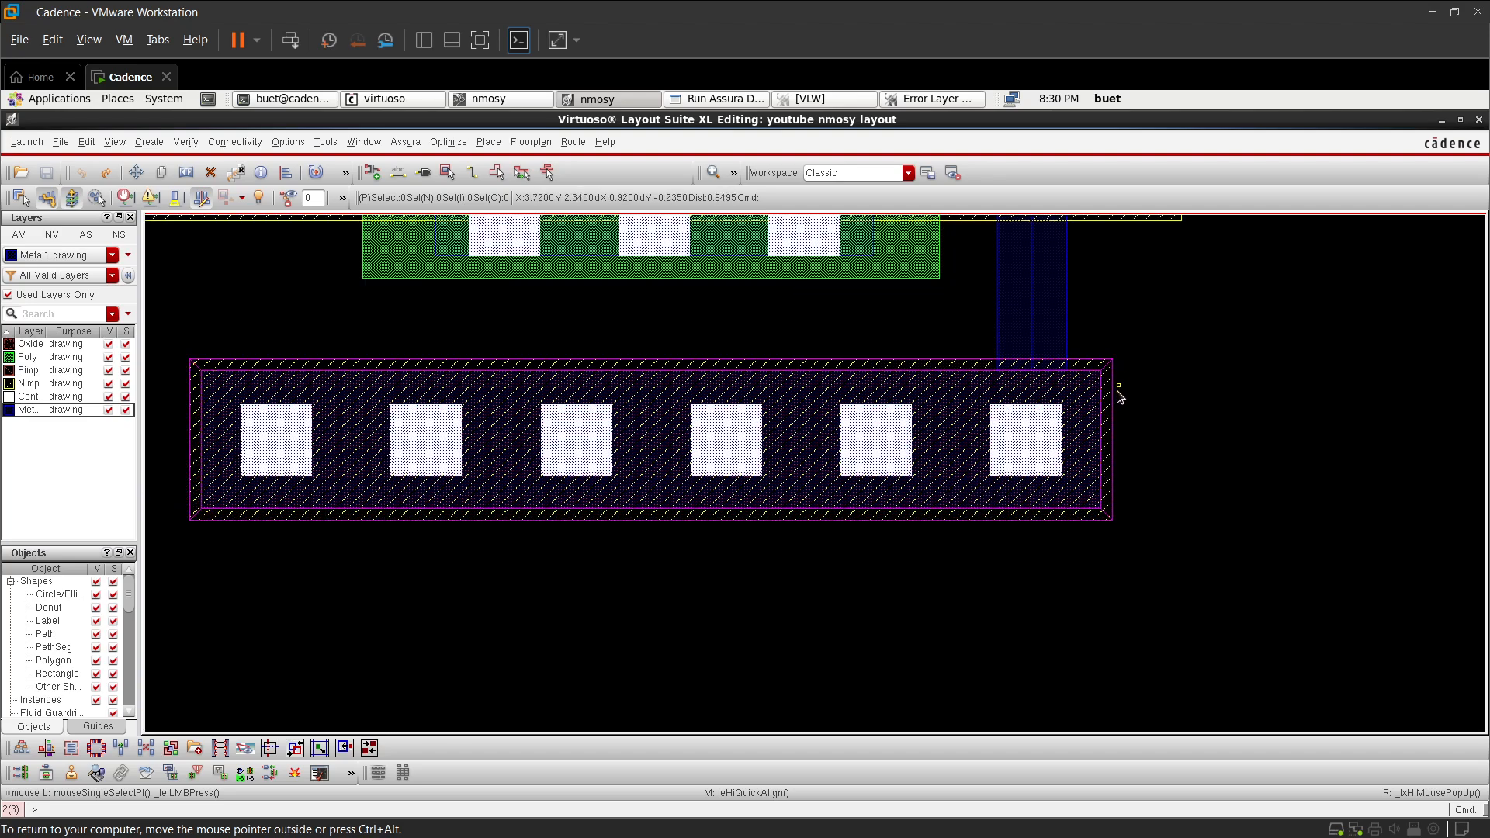
middle_click(1233, 437)
right_click(1232, 447)
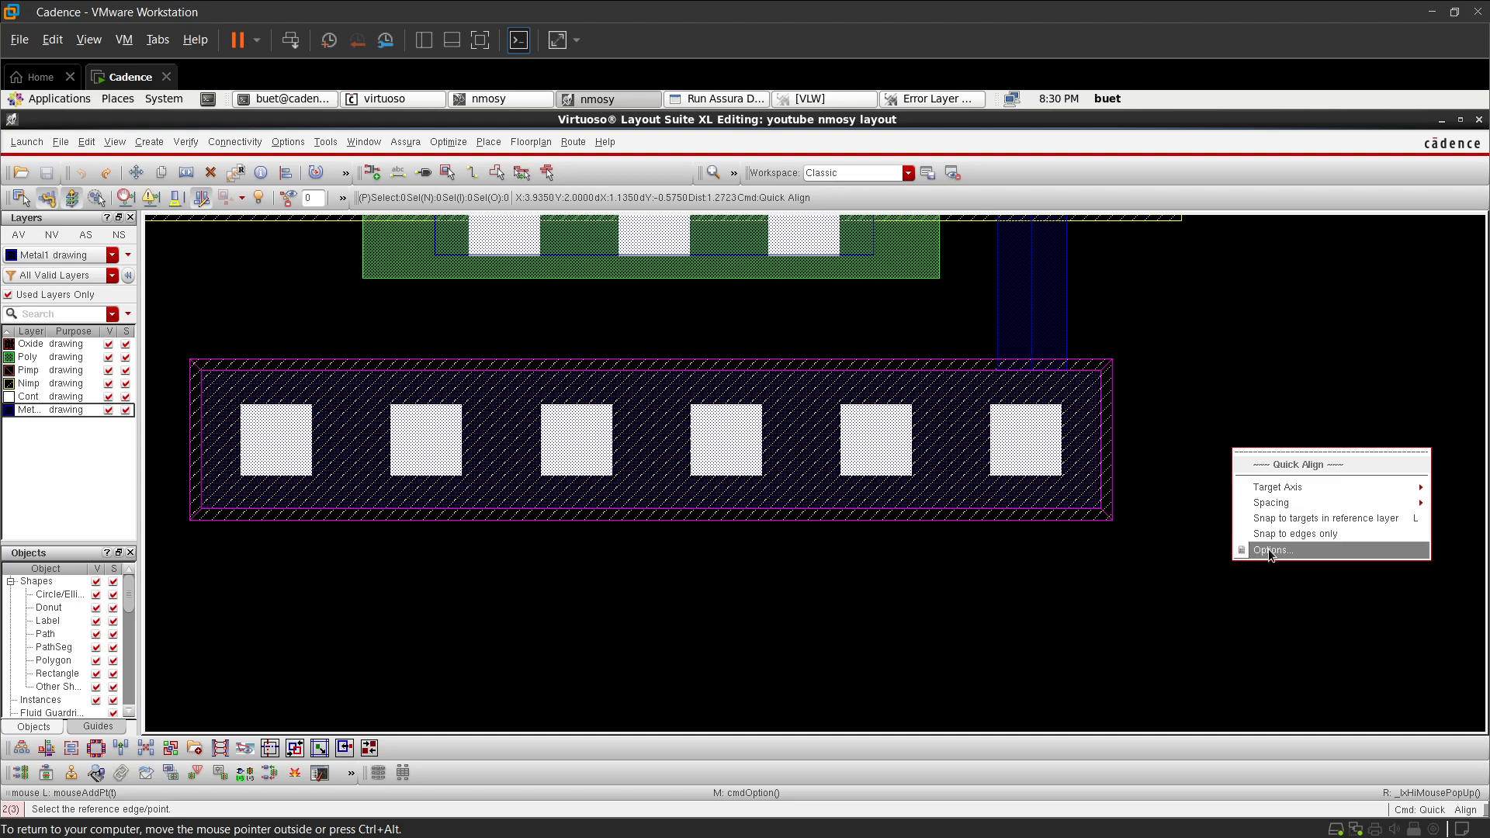
left_click(1270, 551)
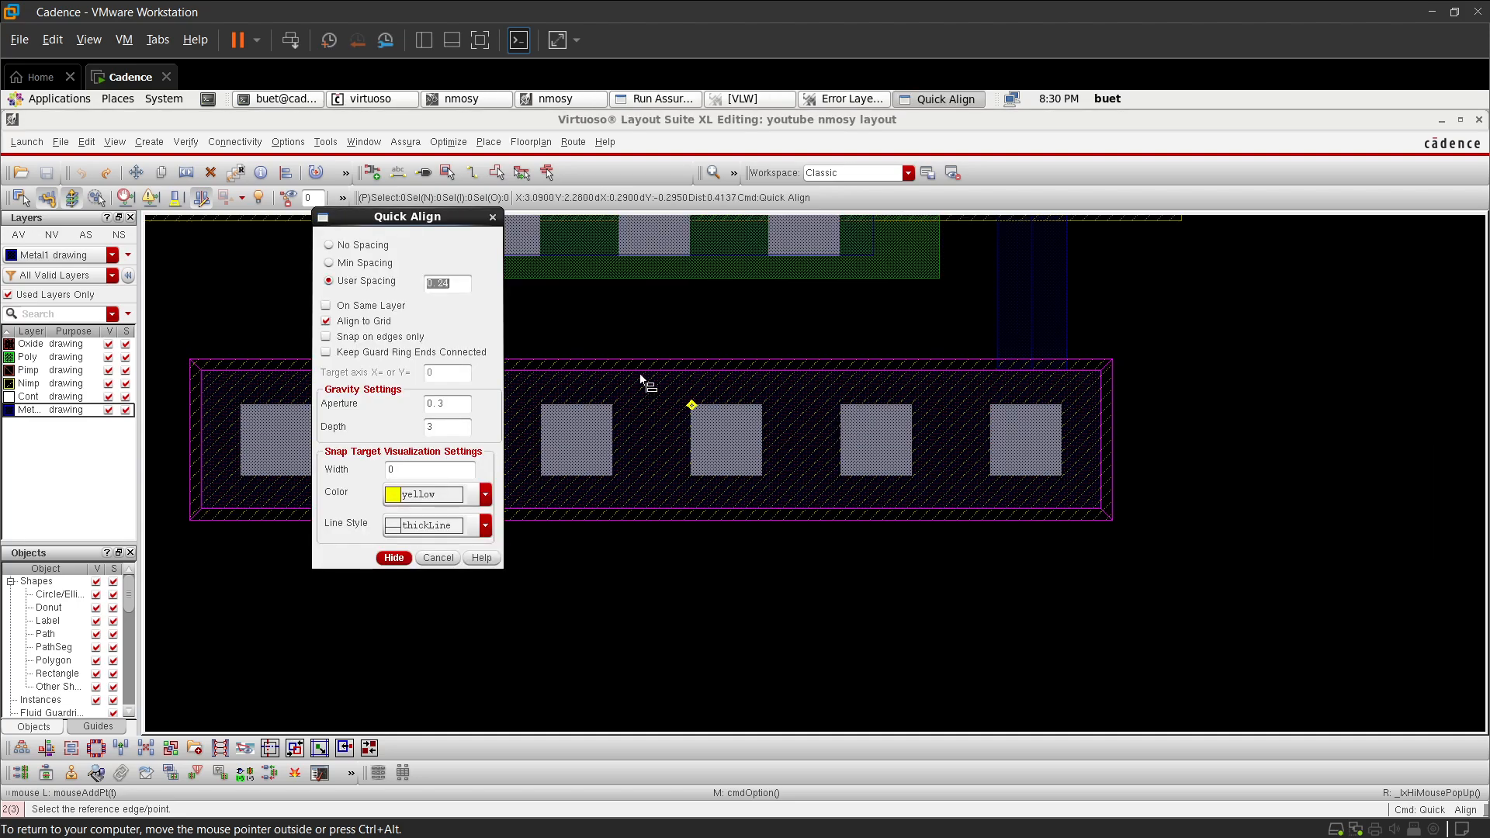
left_click(459, 285)
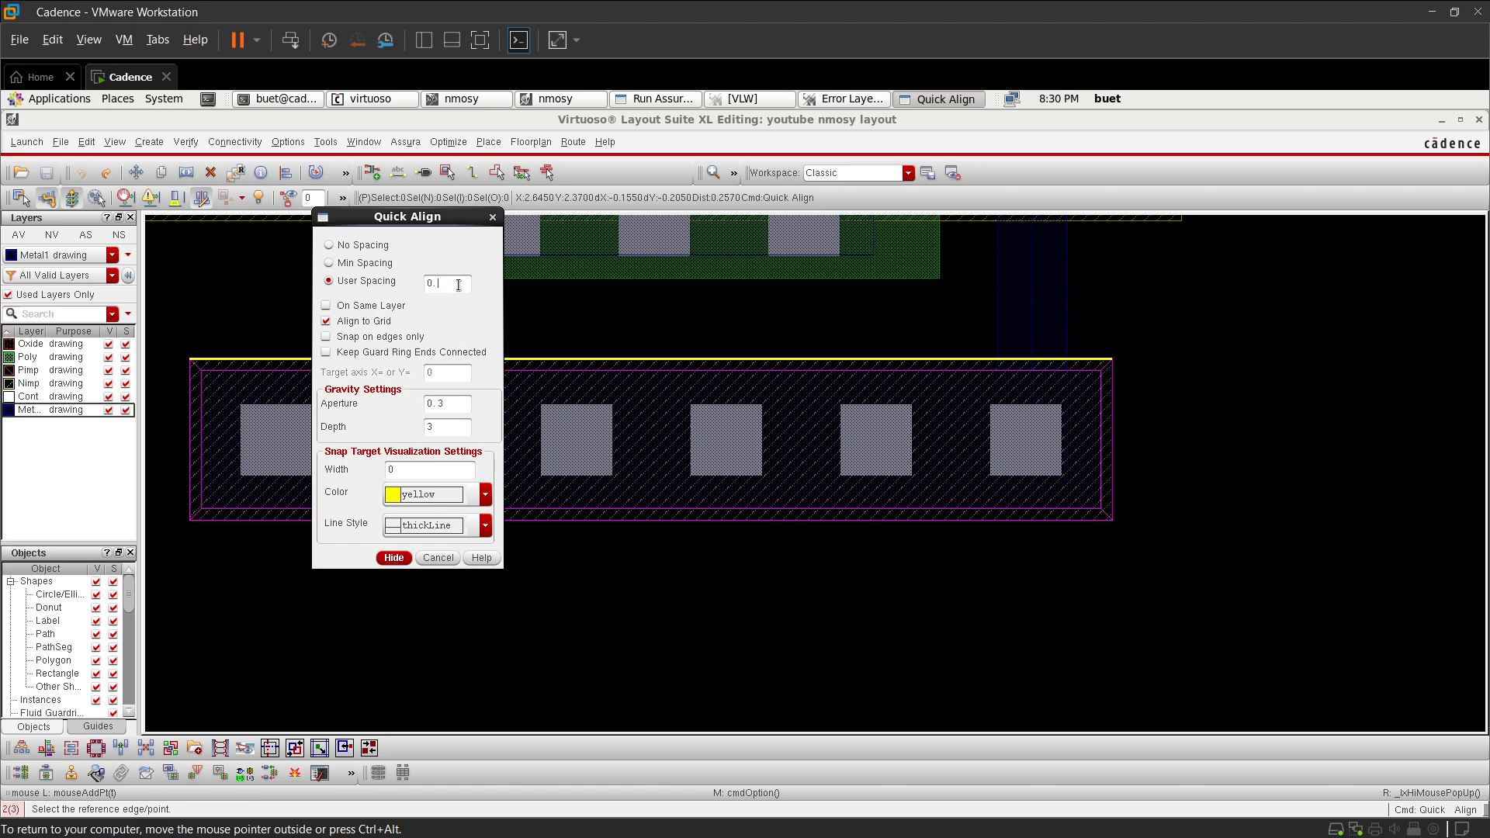
left_click(396, 558)
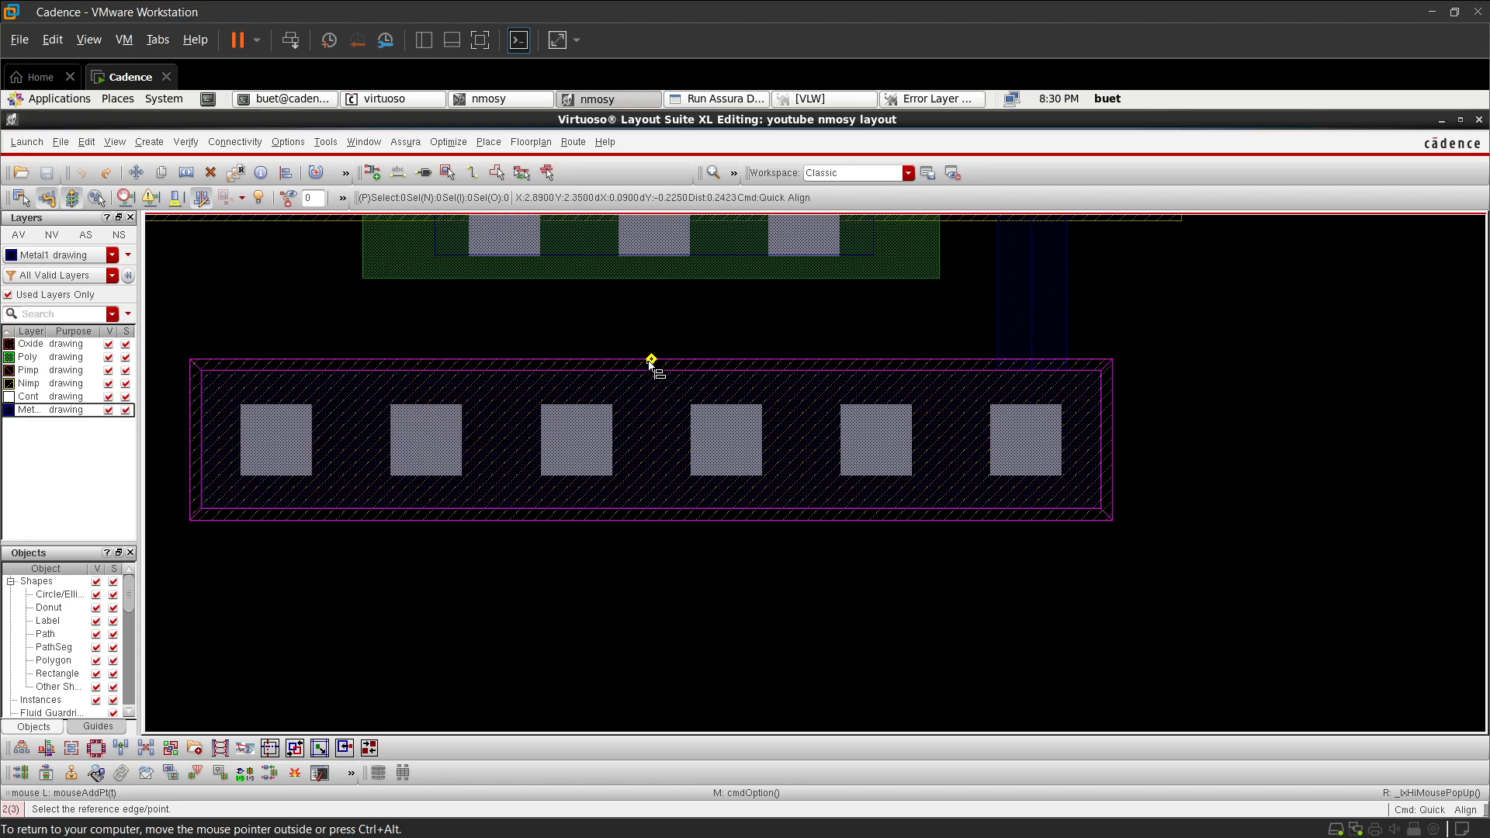
scroll(691, 363, "up", 2, "ctrl")
left_click(691, 365)
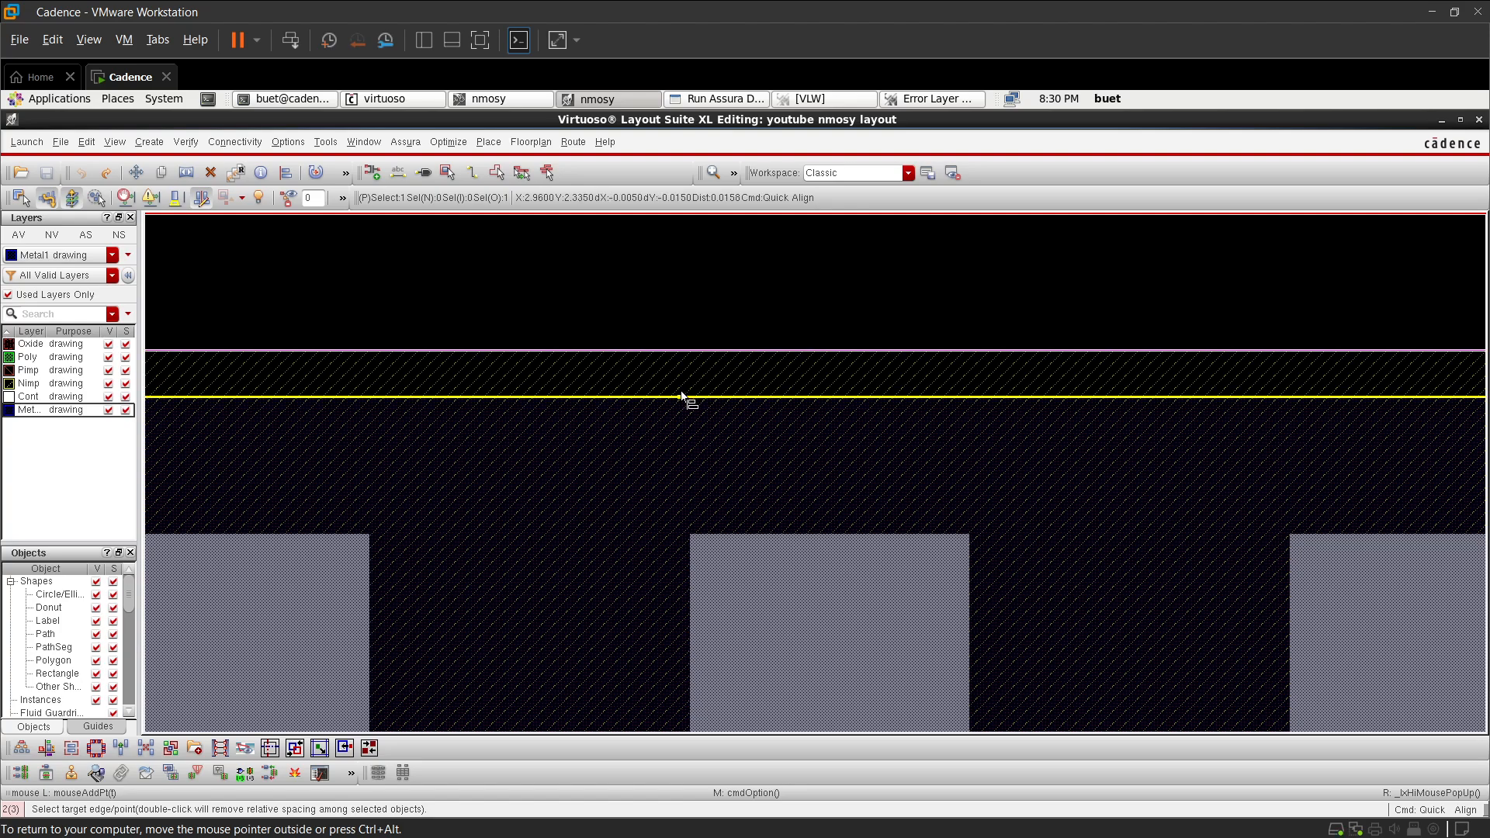
scroll(683, 397, "down", 2, "ctrl")
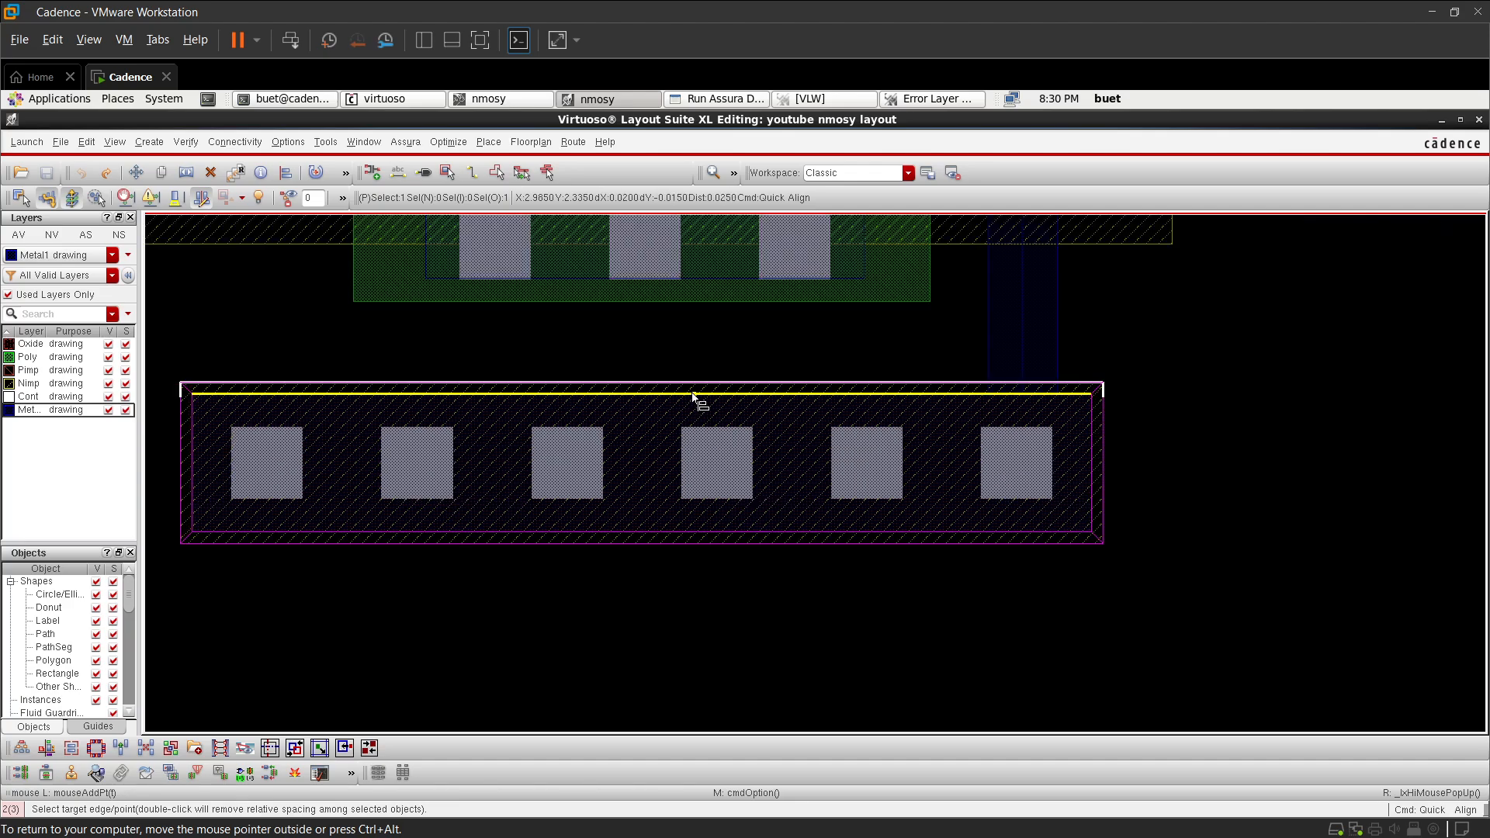
left_click(693, 397)
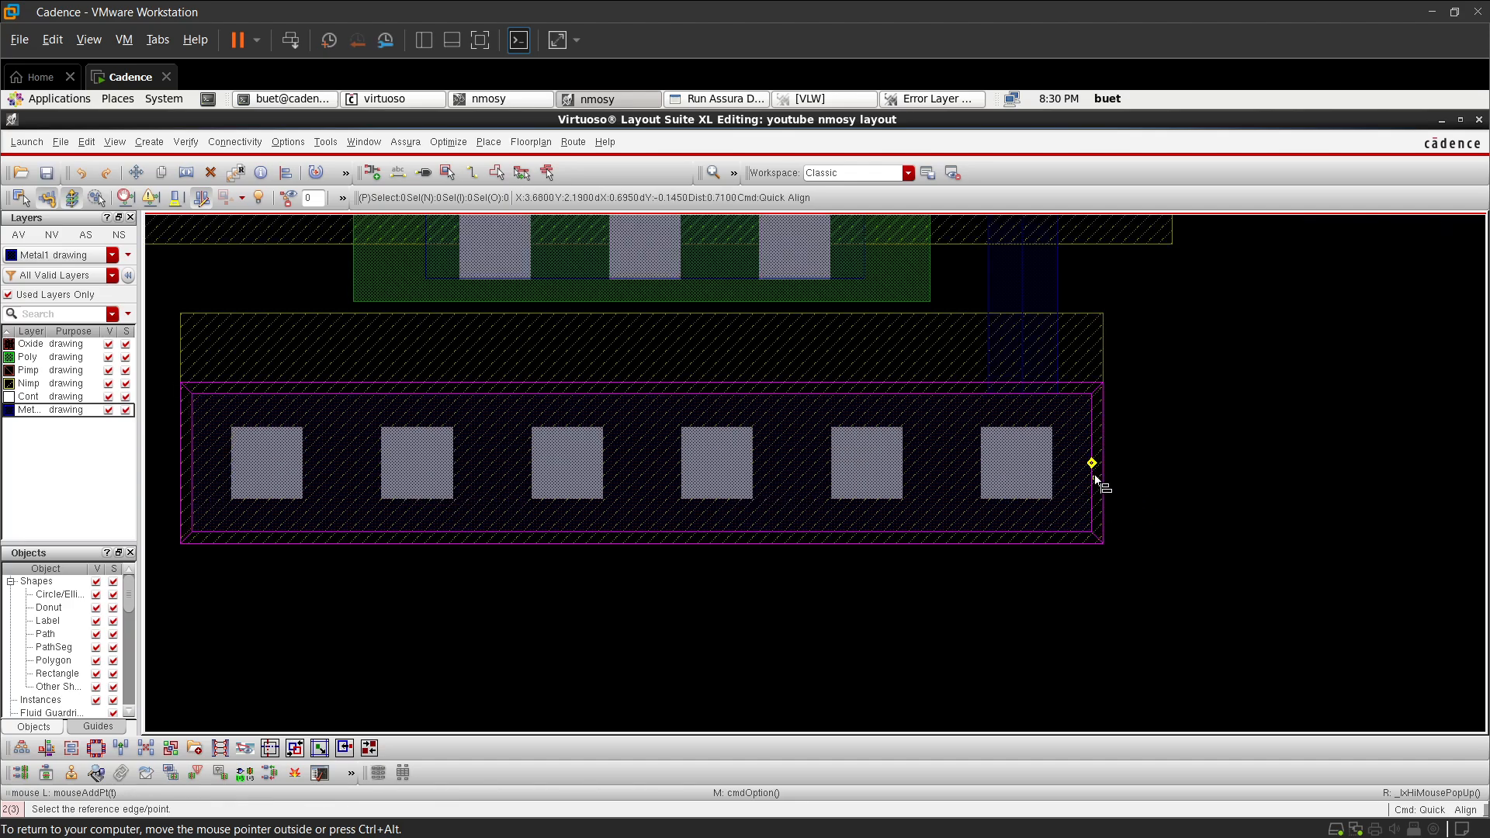
- Quick Align the strip's right, lower and left Nimp edges with the same 0.14 spacing outside the Oxide edges, and end the command
scroll(1096, 480, "up", 2, "ctrl")
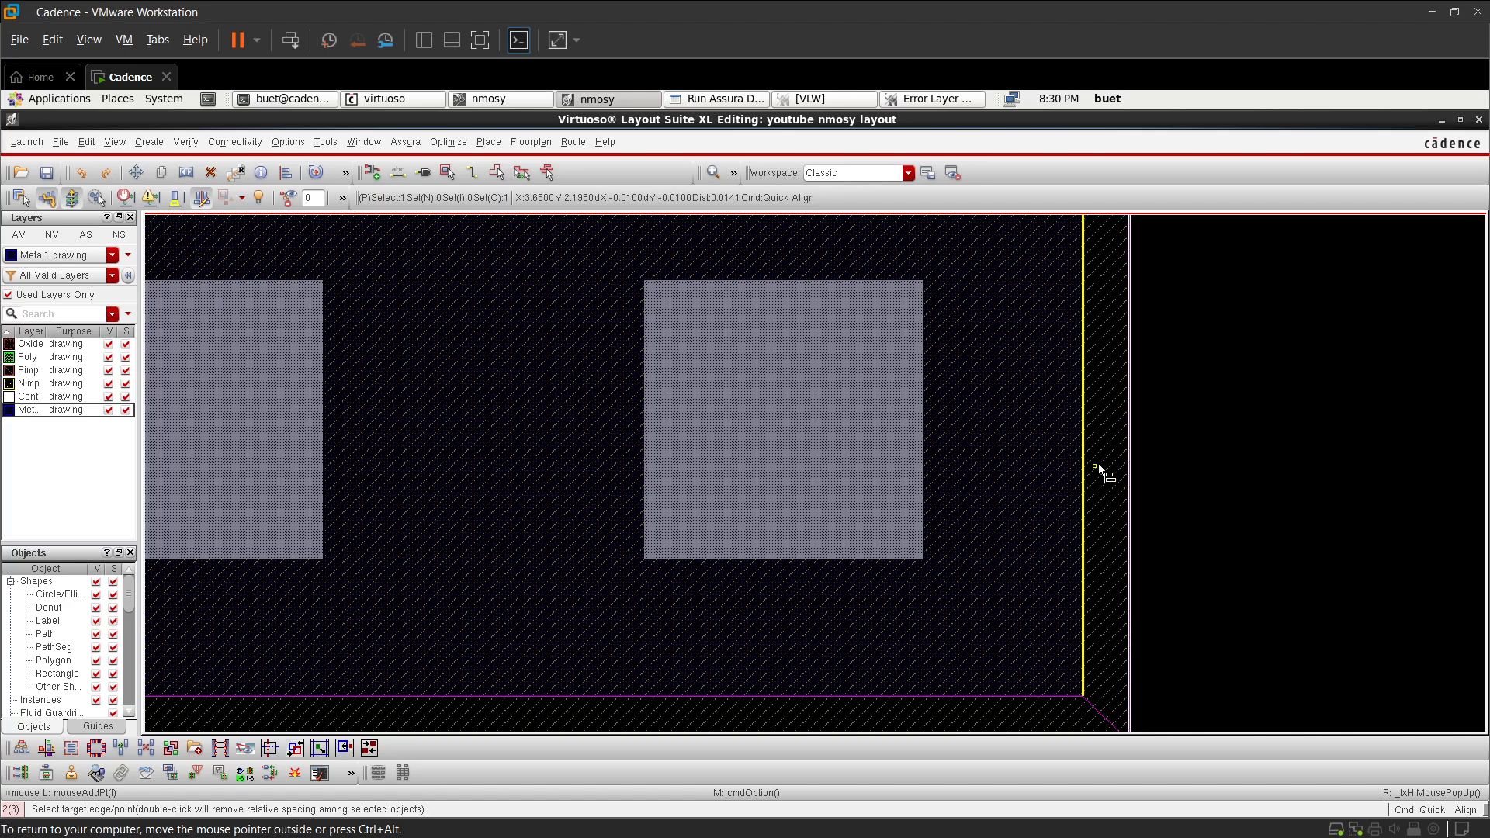
scroll(1099, 470, "down", 3, "ctrl")
scroll(1040, 512, "up", 2, "ctrl")
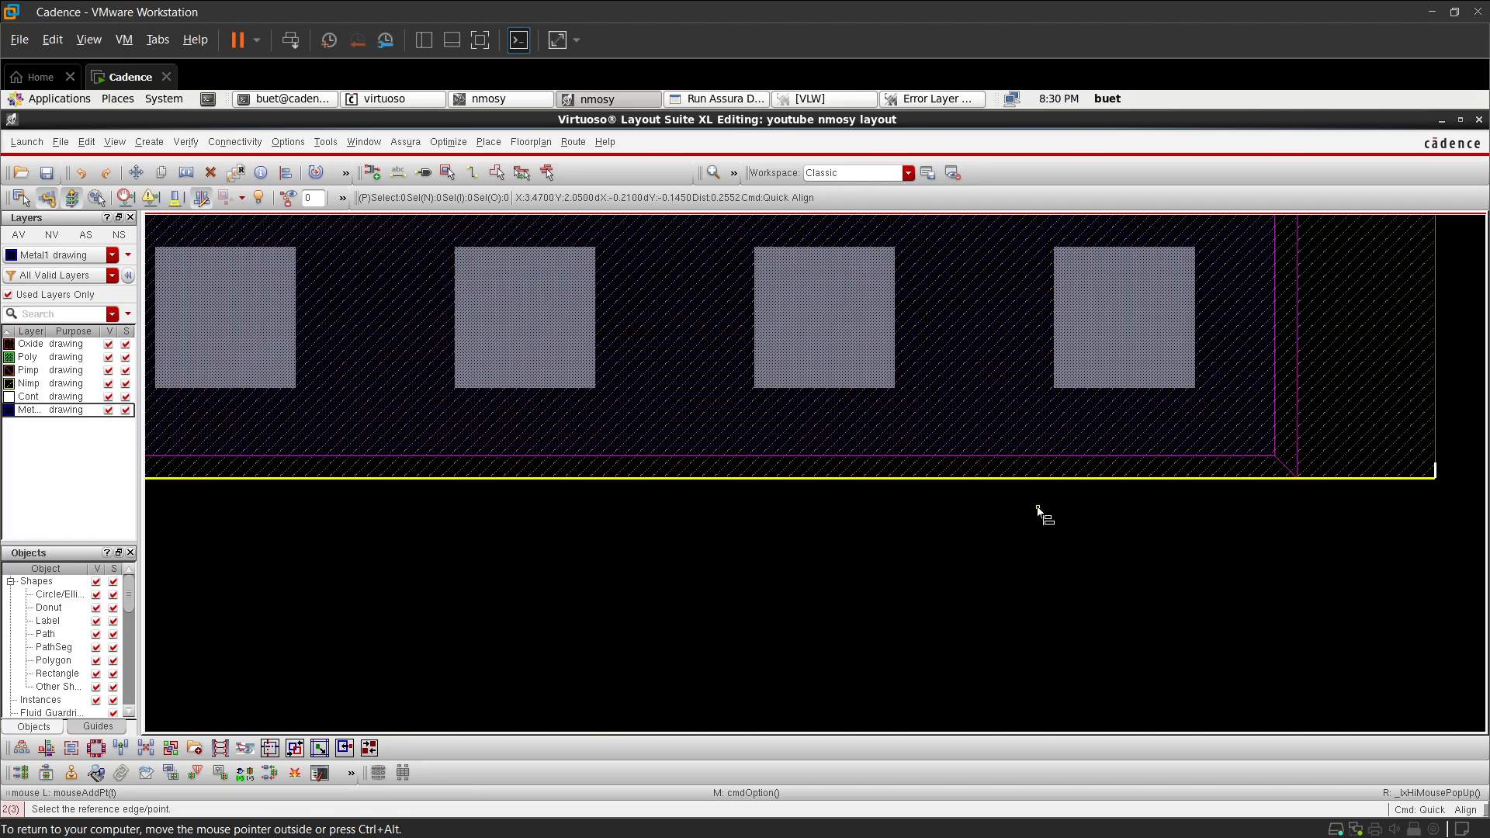
left_click(1039, 497)
left_click(1045, 465)
scroll(1047, 465, "down", 2, "ctrl")
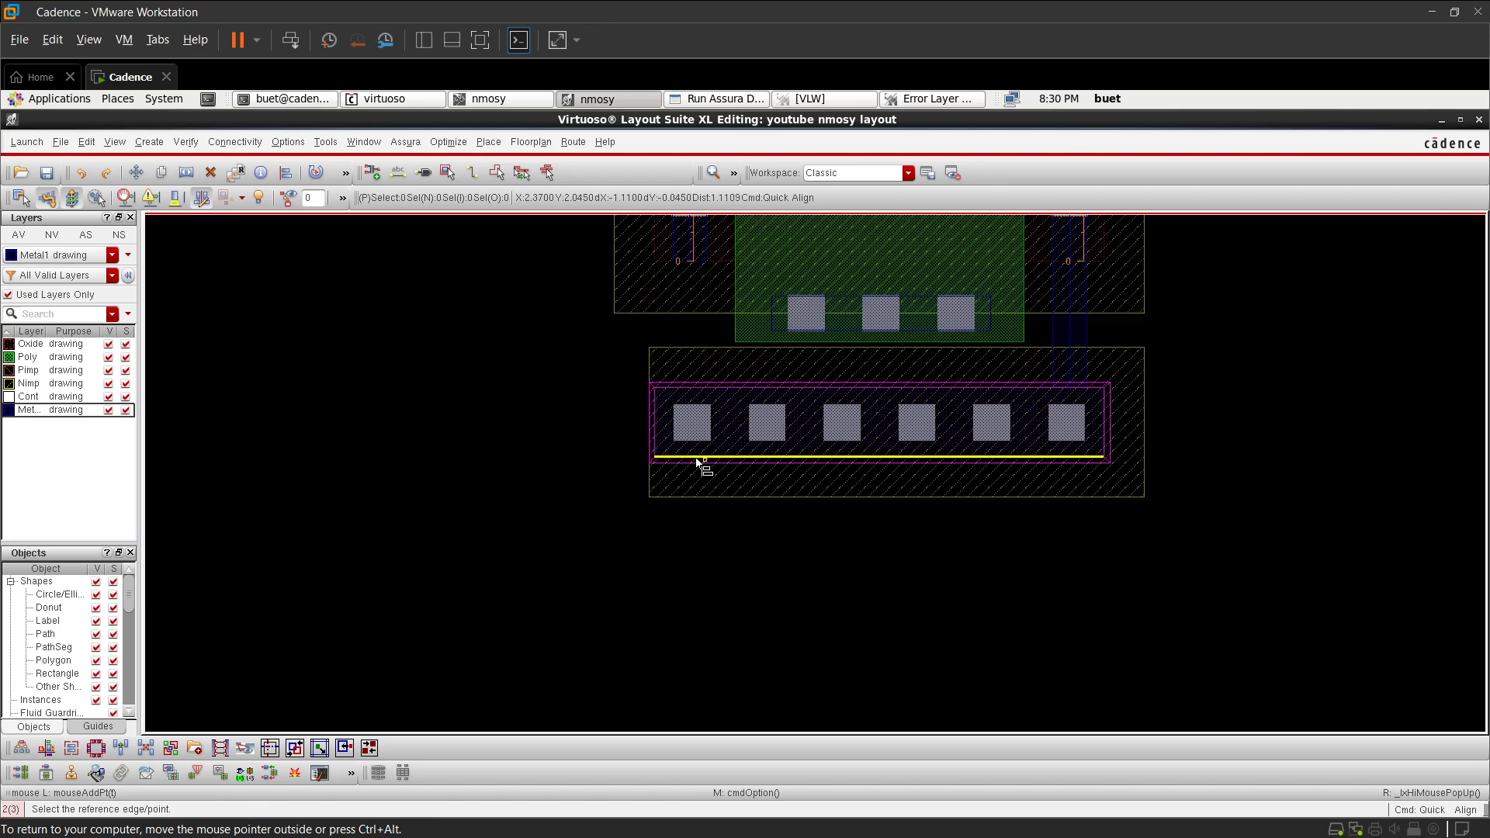
scroll(636, 436, "up", 2, "ctrl")
left_click(686, 416)
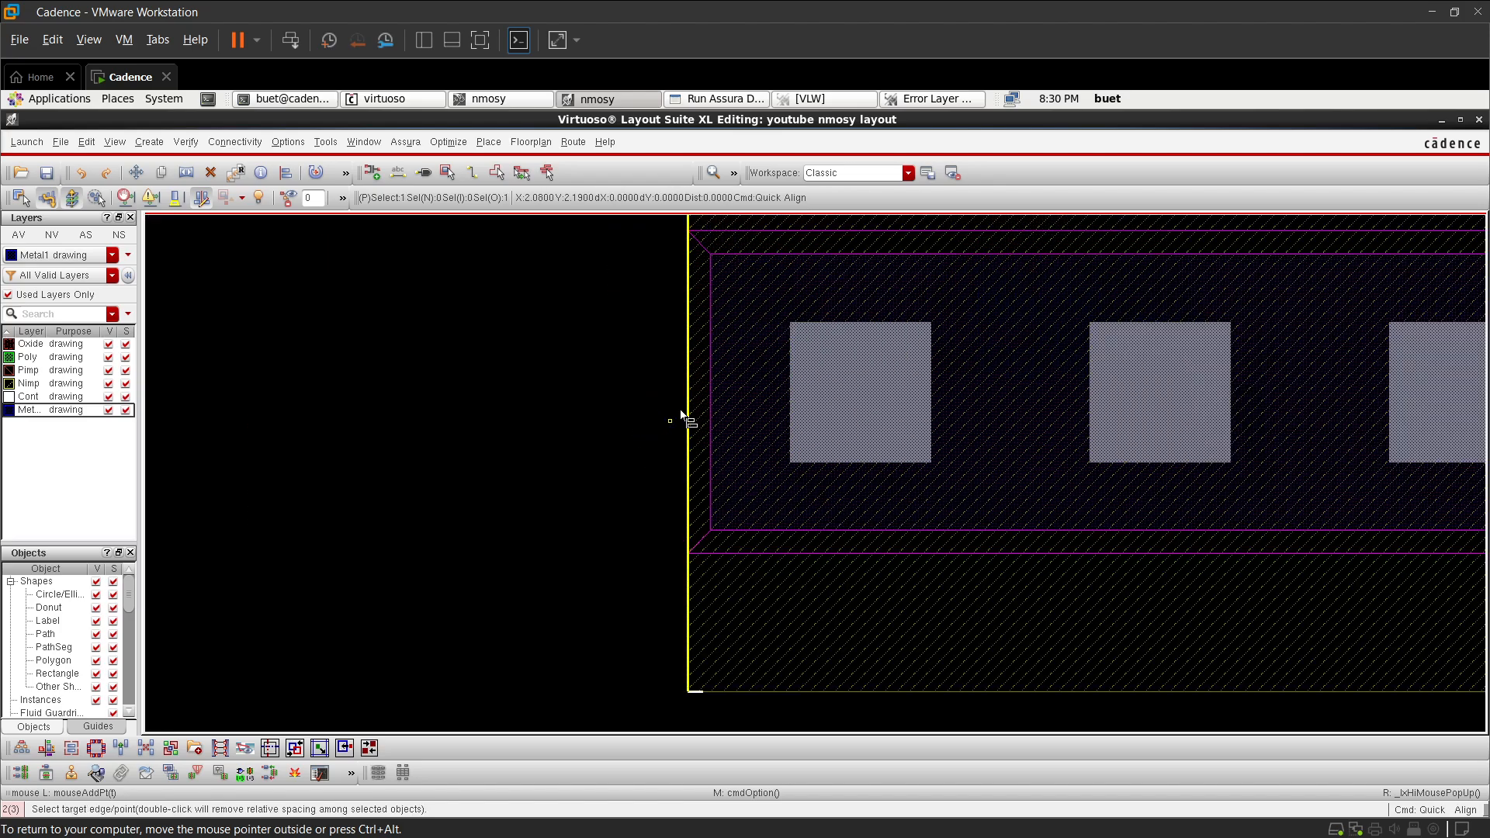
left_click(711, 395)
scroll(713, 397, "down", 4, "ctrl")
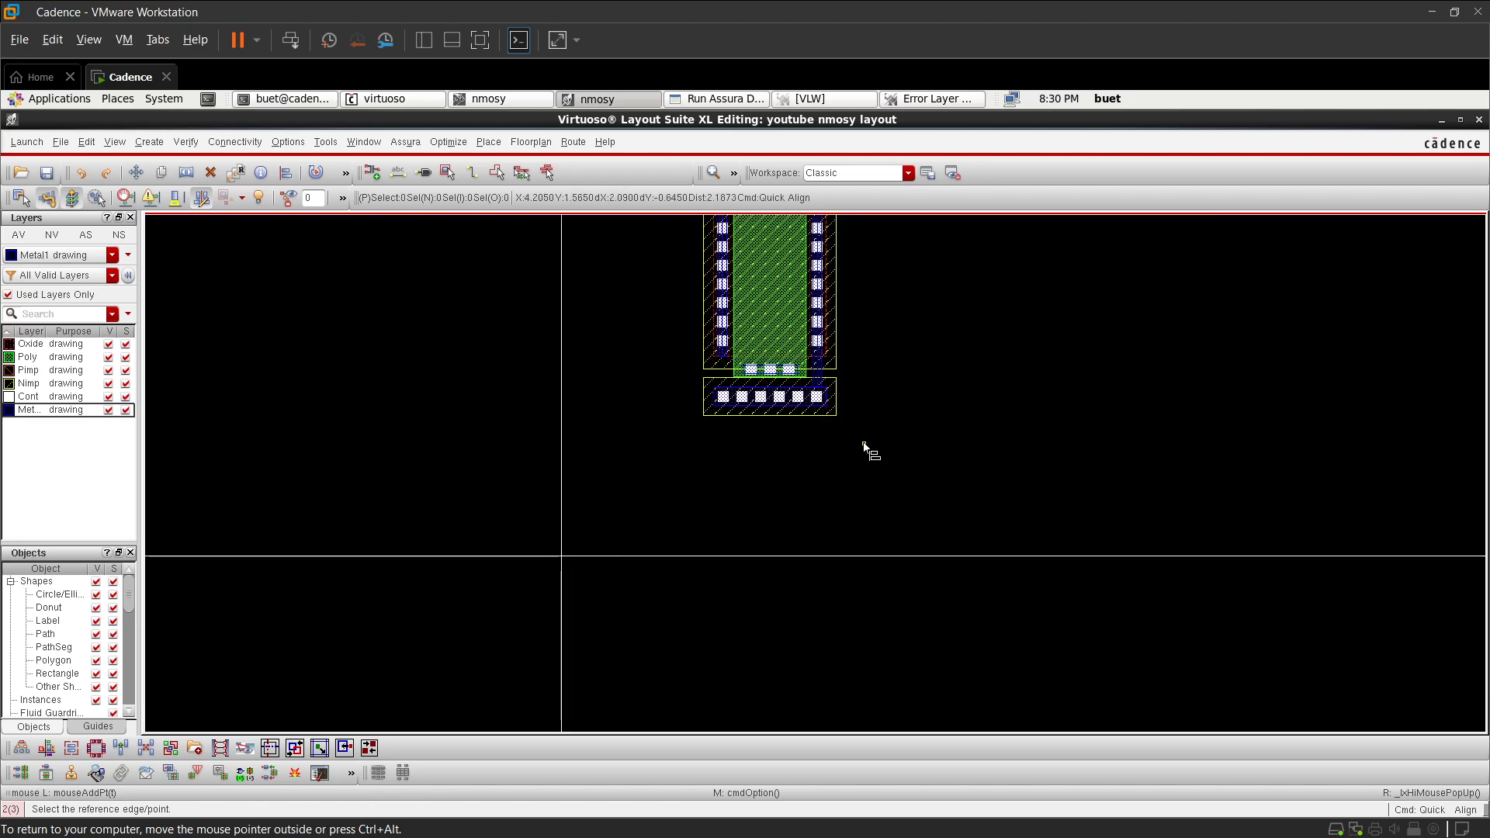
key("Escape")
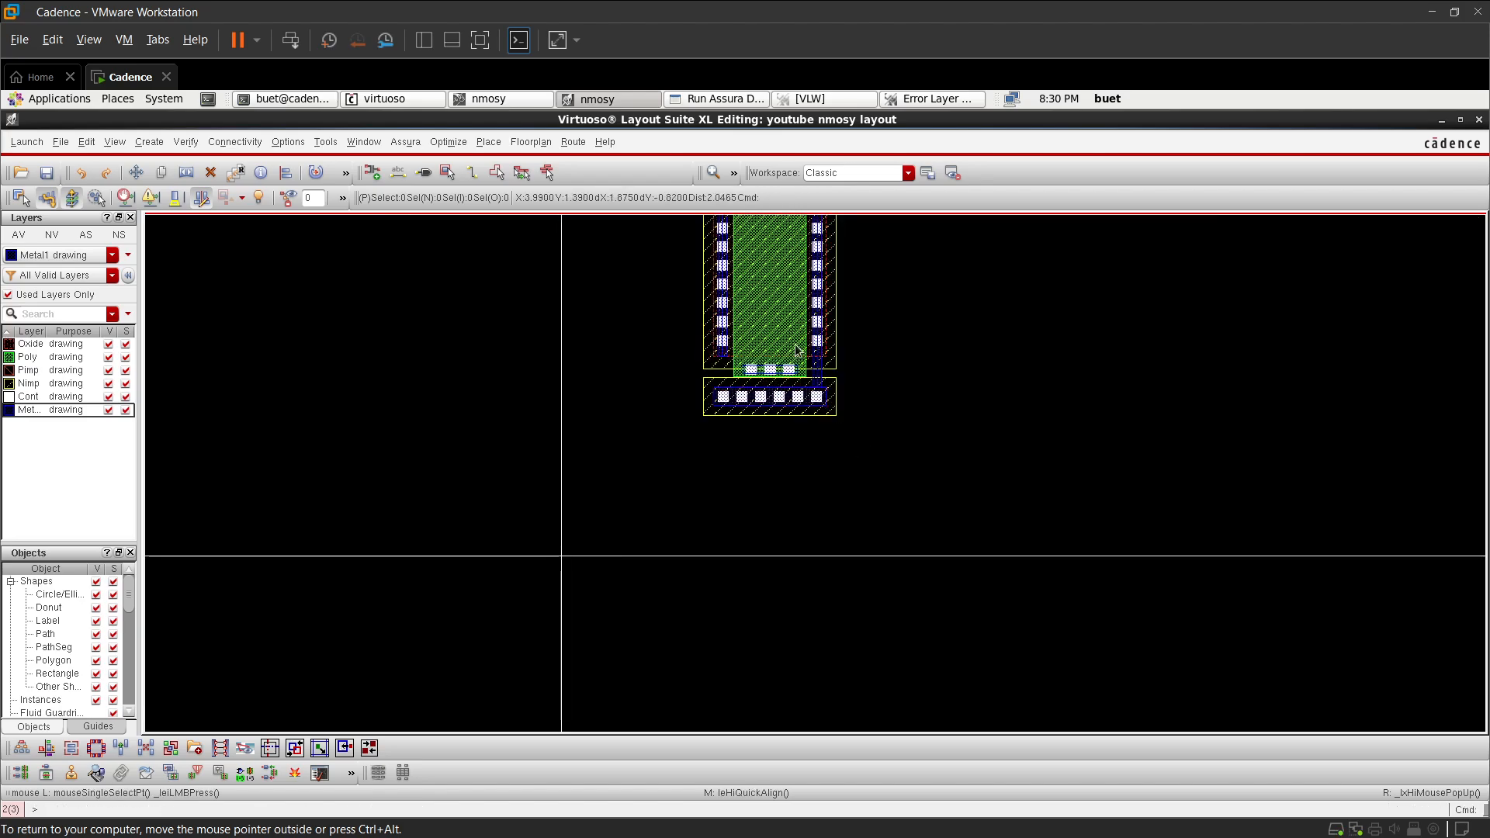
- Select the whole lower contact strip, Quick Align its upper Nimp edge with a user spacing below the main Nimp region's bottom edge, and deselect it
scroll(792, 338, "up", 2, "ctrl")
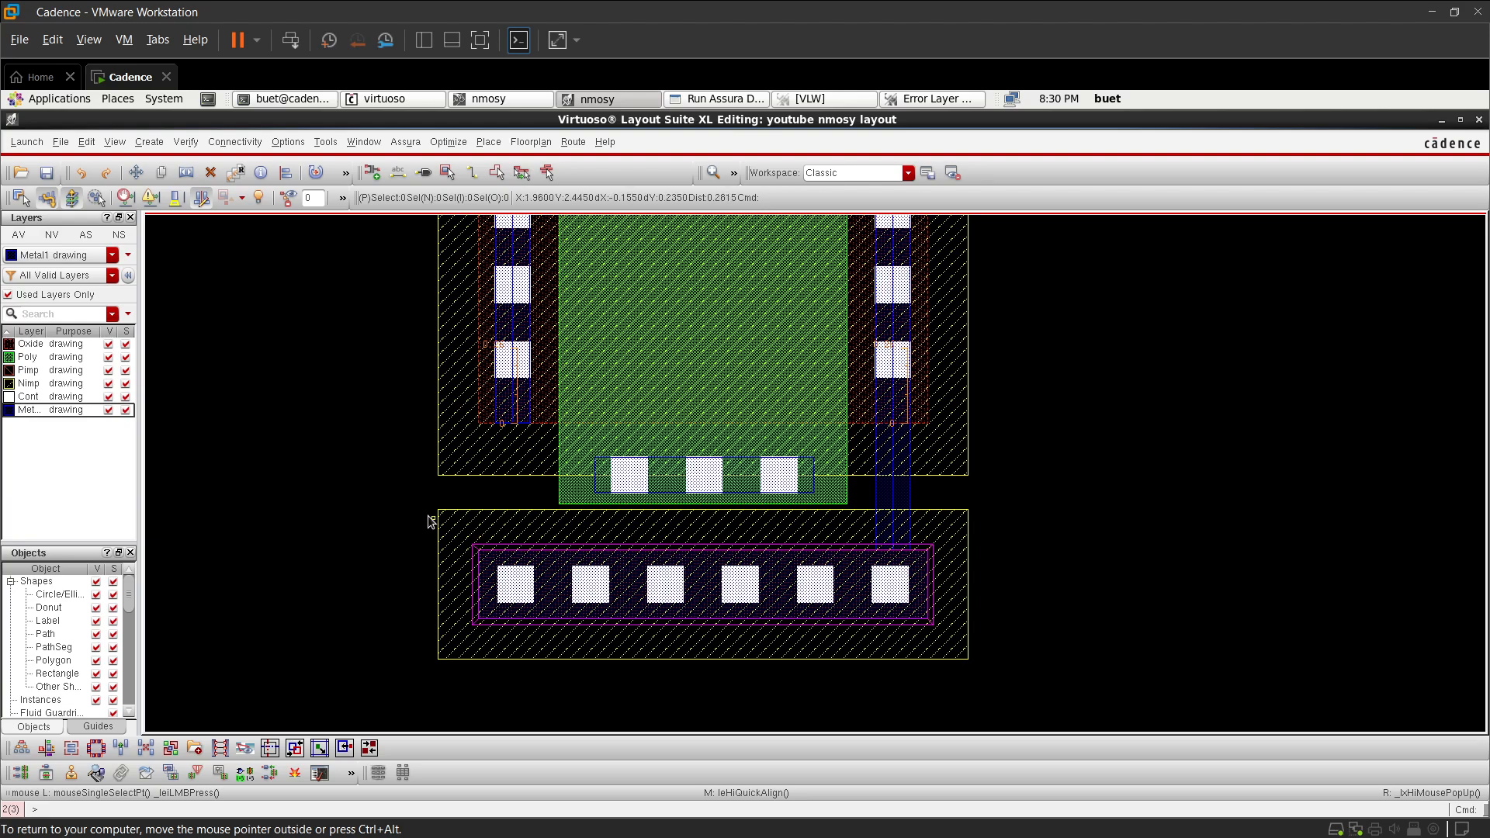
left_click_drag(435, 509, 1001, 697)
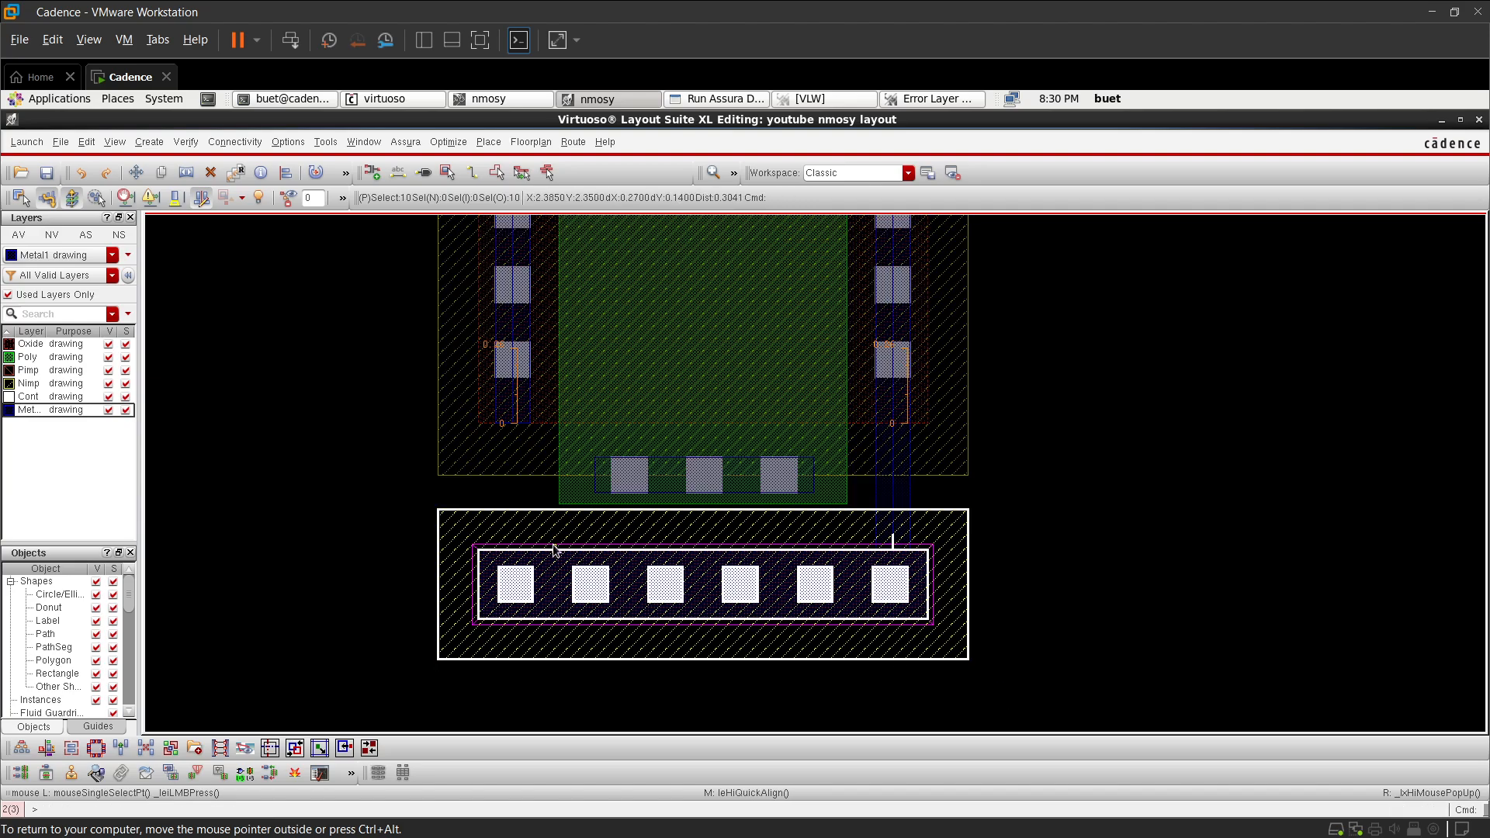
middle_click(682, 566)
right_click(683, 566)
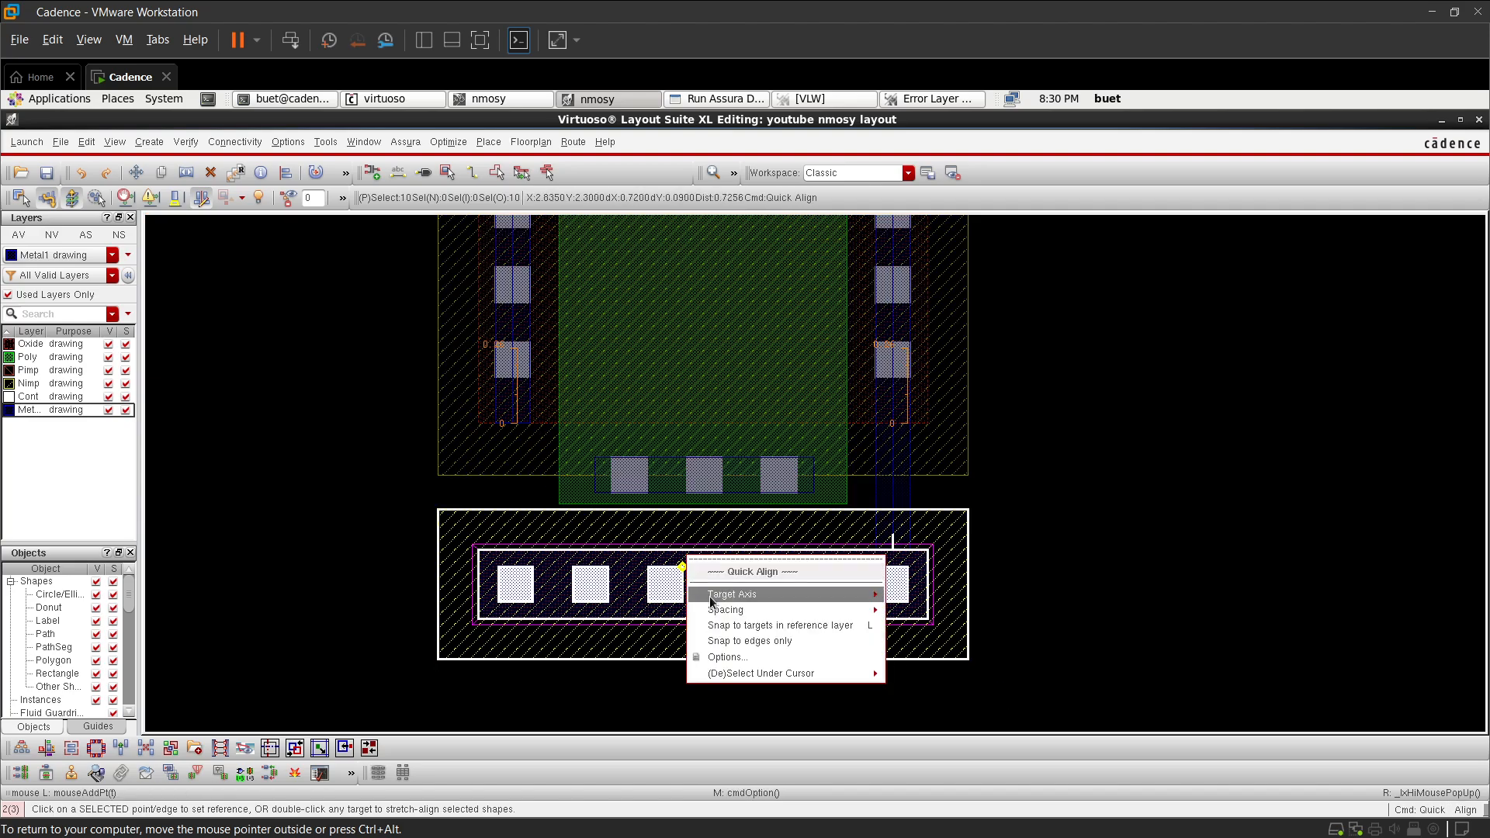
left_click(725, 656)
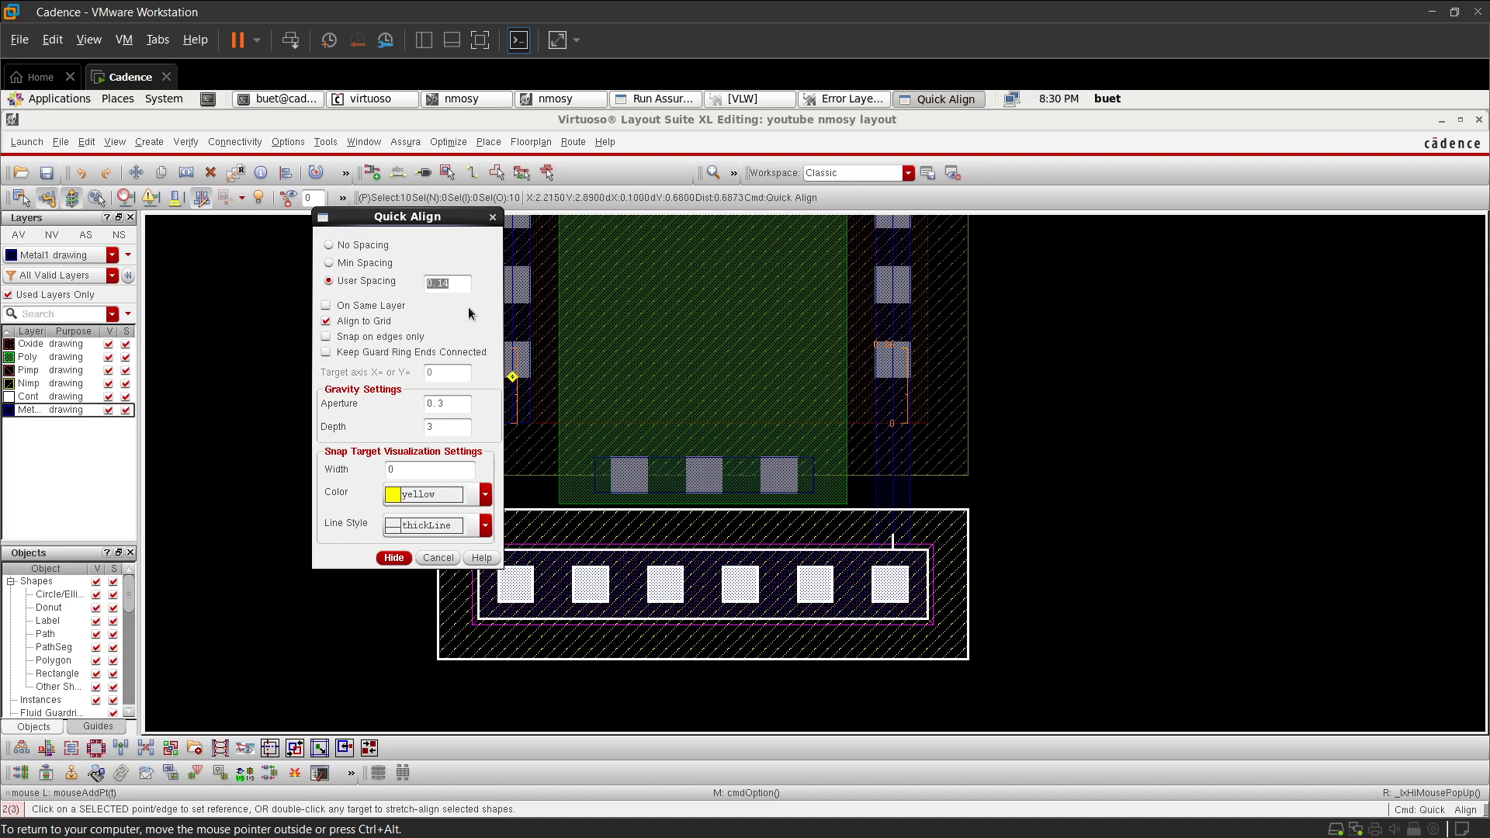
left_click(456, 282)
left_click(395, 558)
scroll(505, 506, "up", 2, "ctrl")
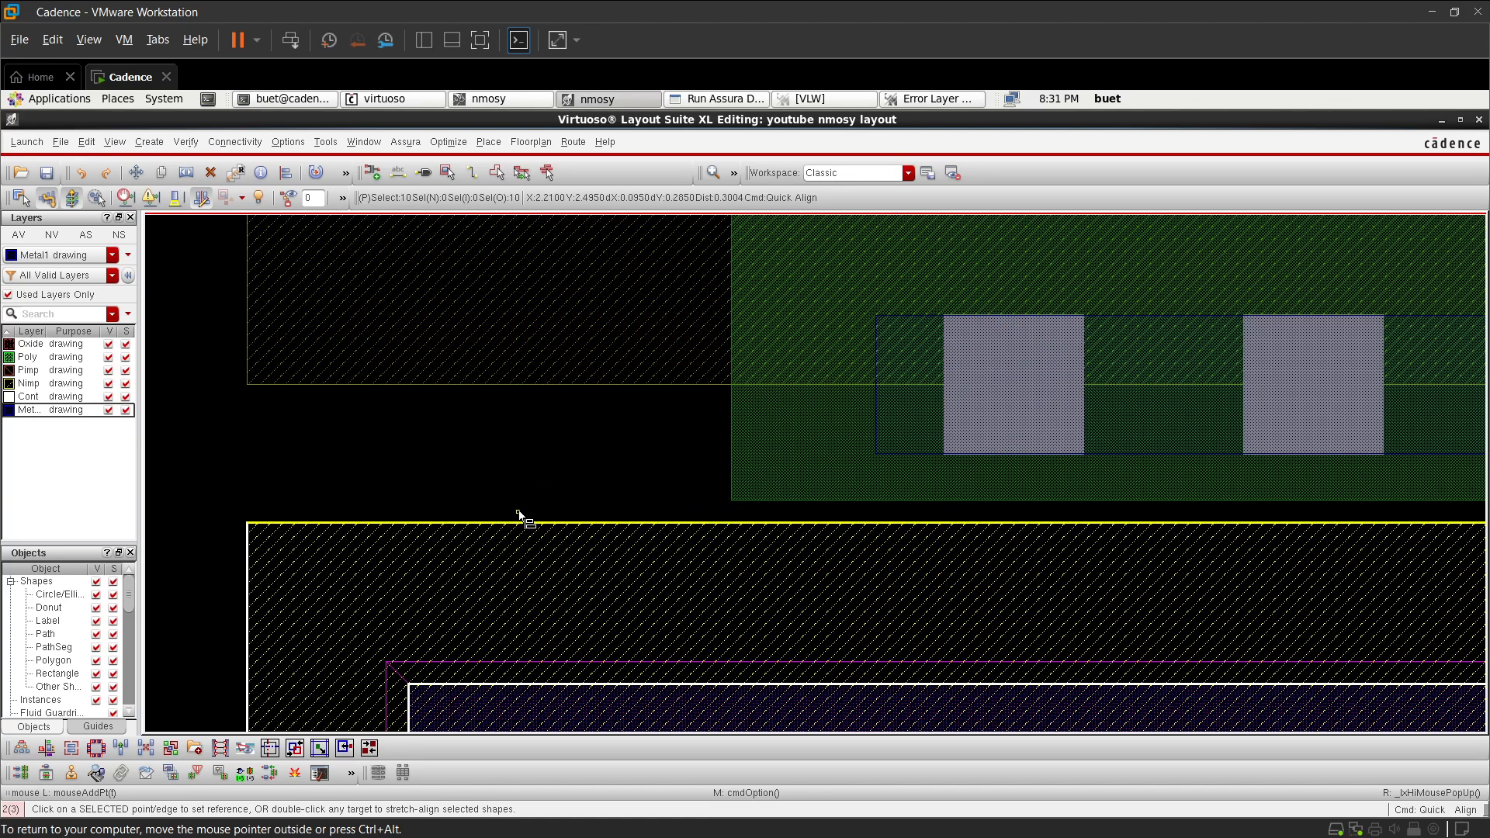
double_click(533, 388)
scroll(533, 391, "down", 4, "ctrl")
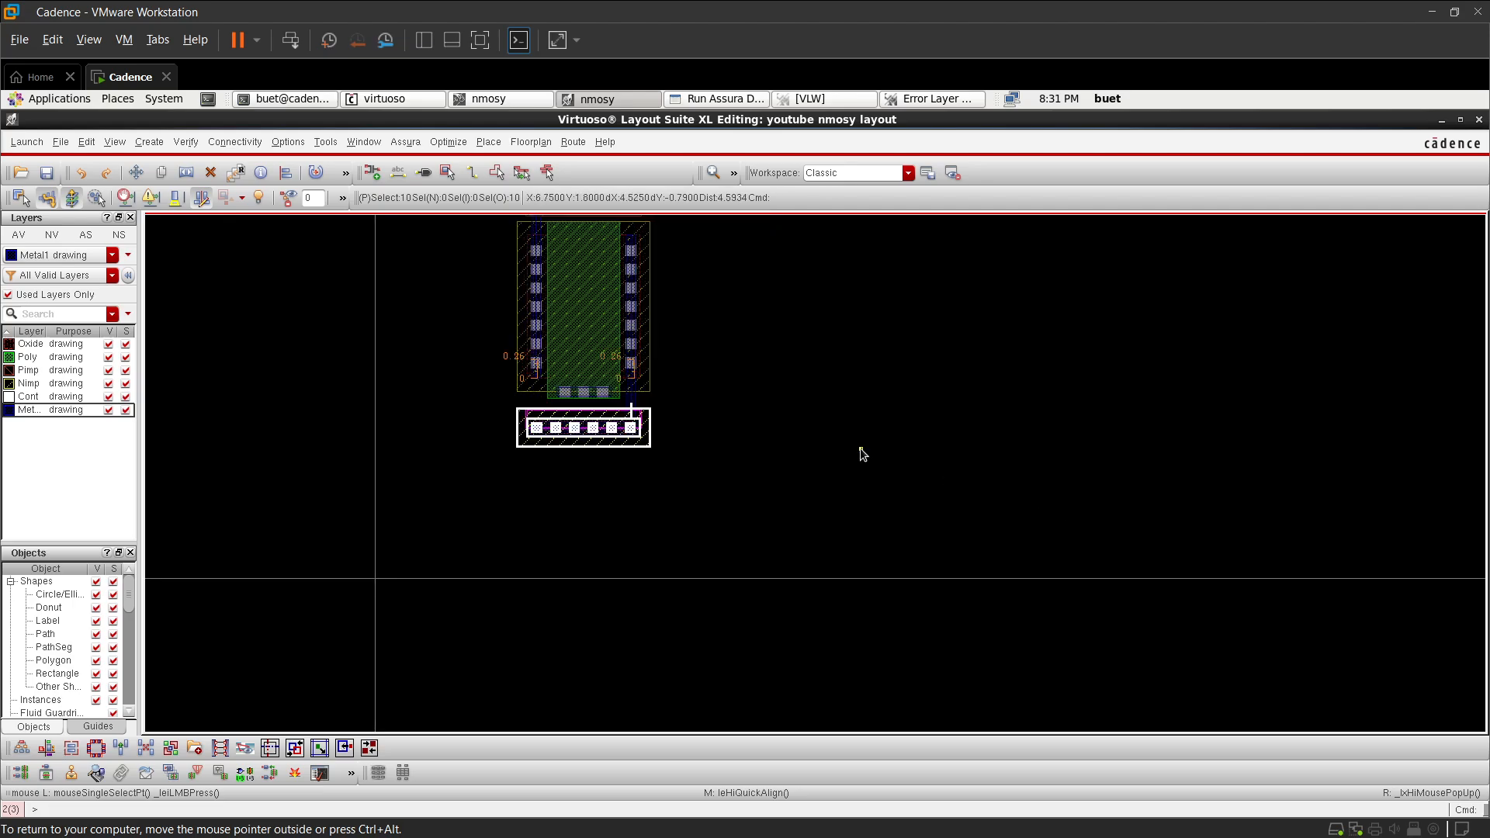
left_click(861, 450)
- Save the layout with the enlarged Nimp and rerun Assura DRC run ex1, ending the view of the current job
left_click(50, 175)
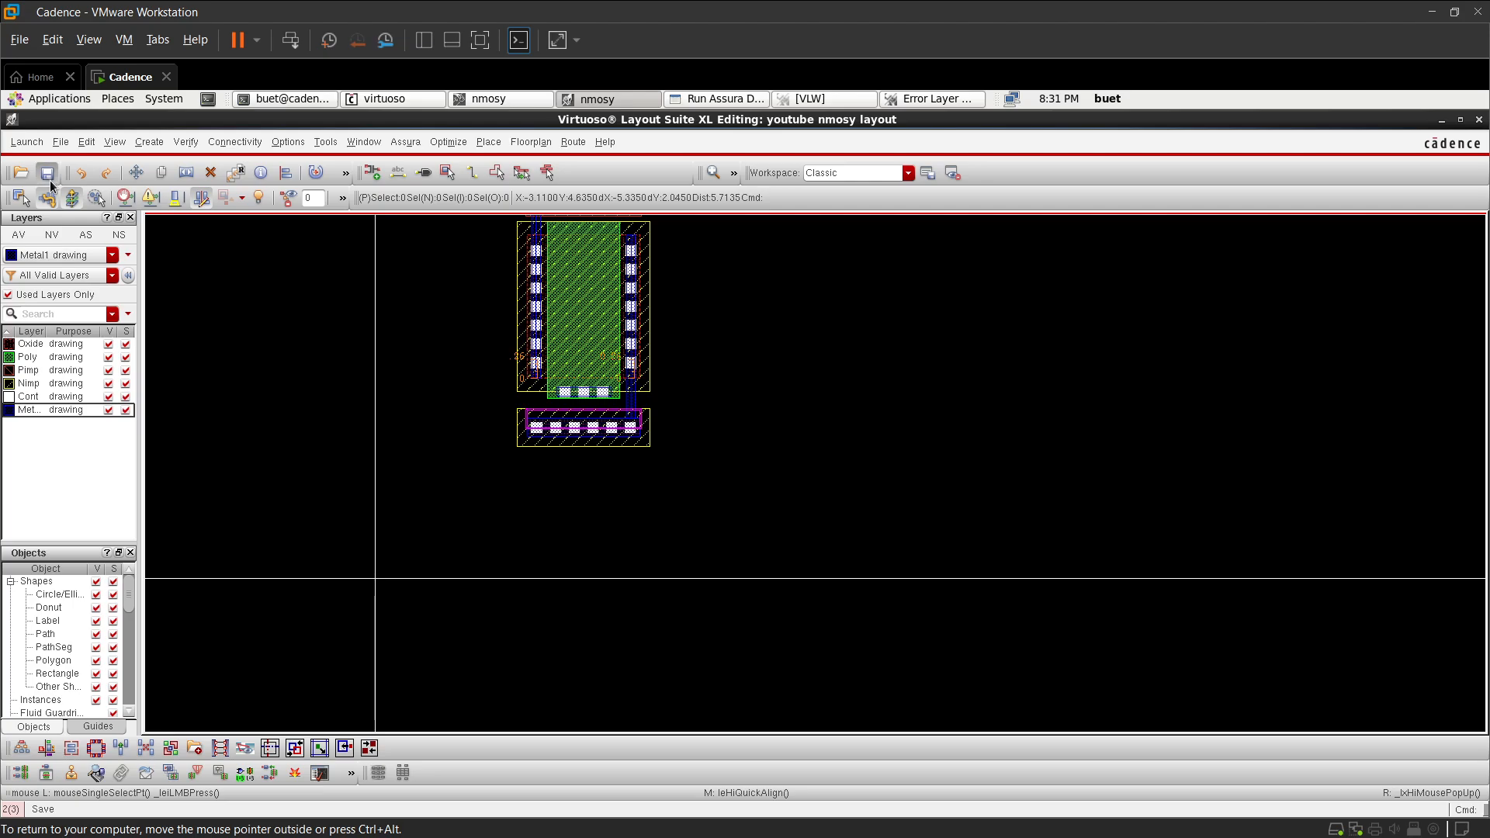
left_click(680, 98)
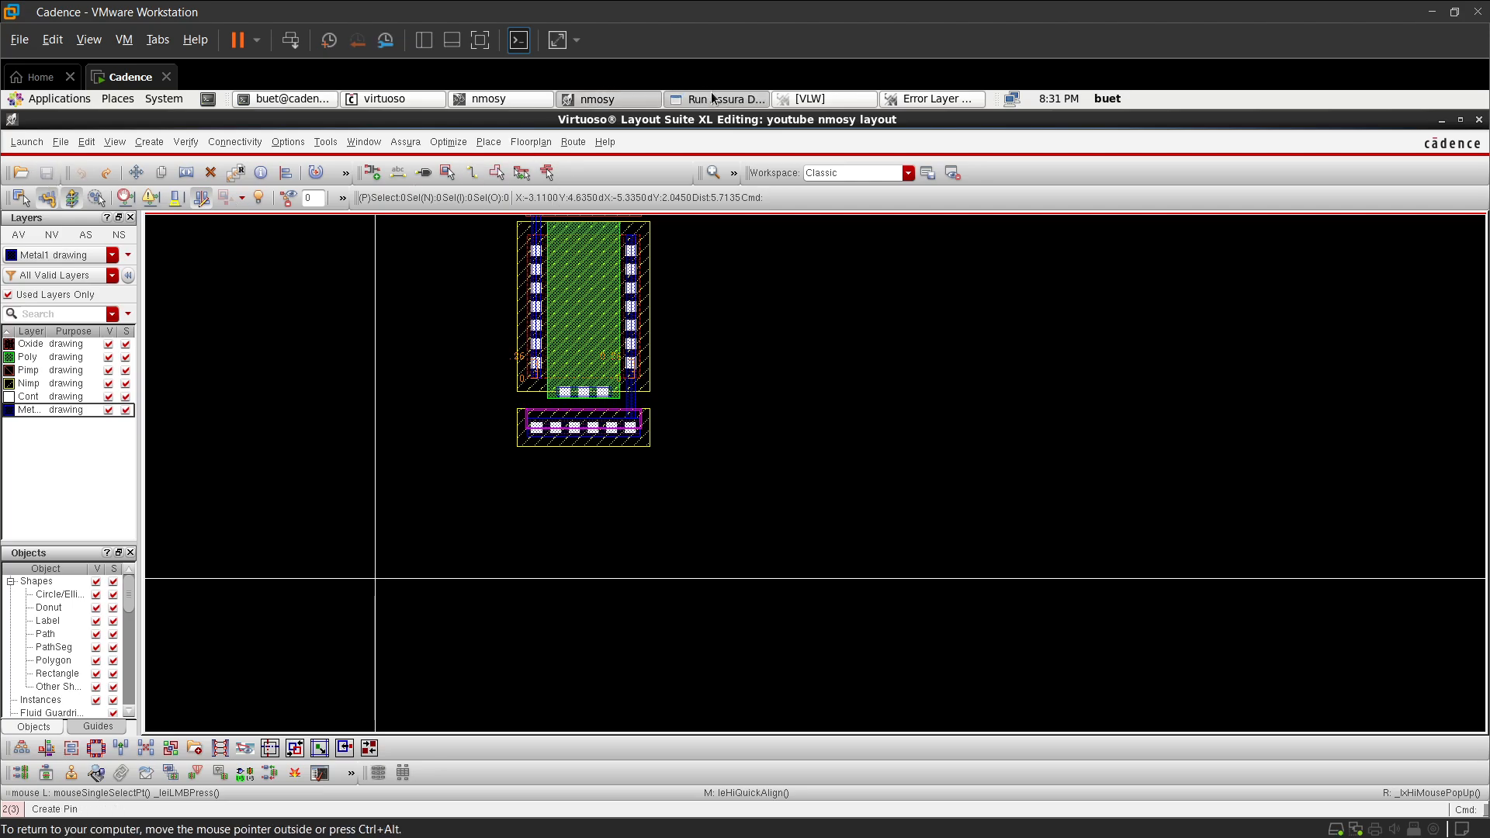
left_click(492, 651)
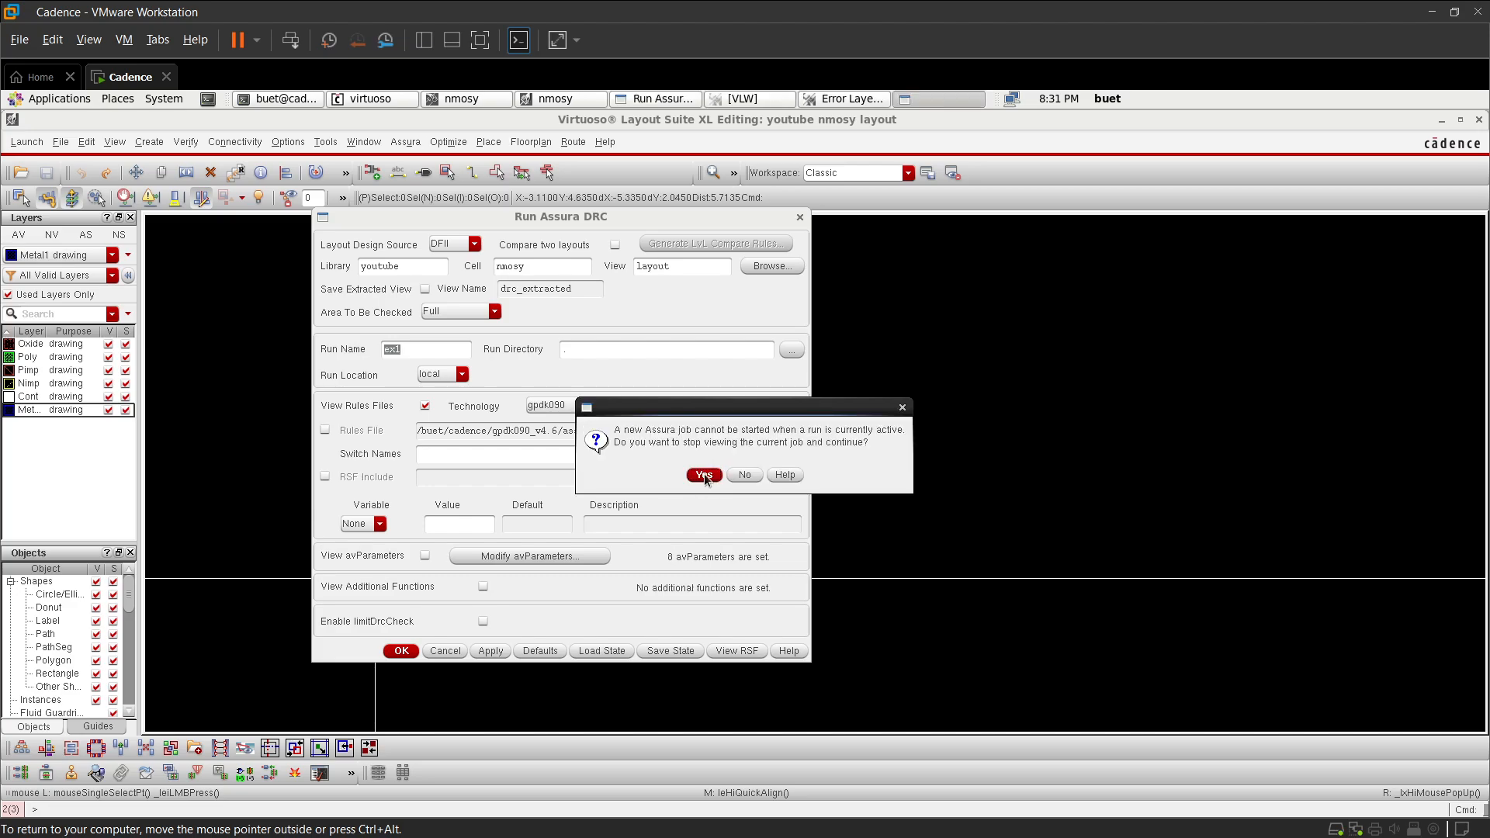
left_click(703, 474)
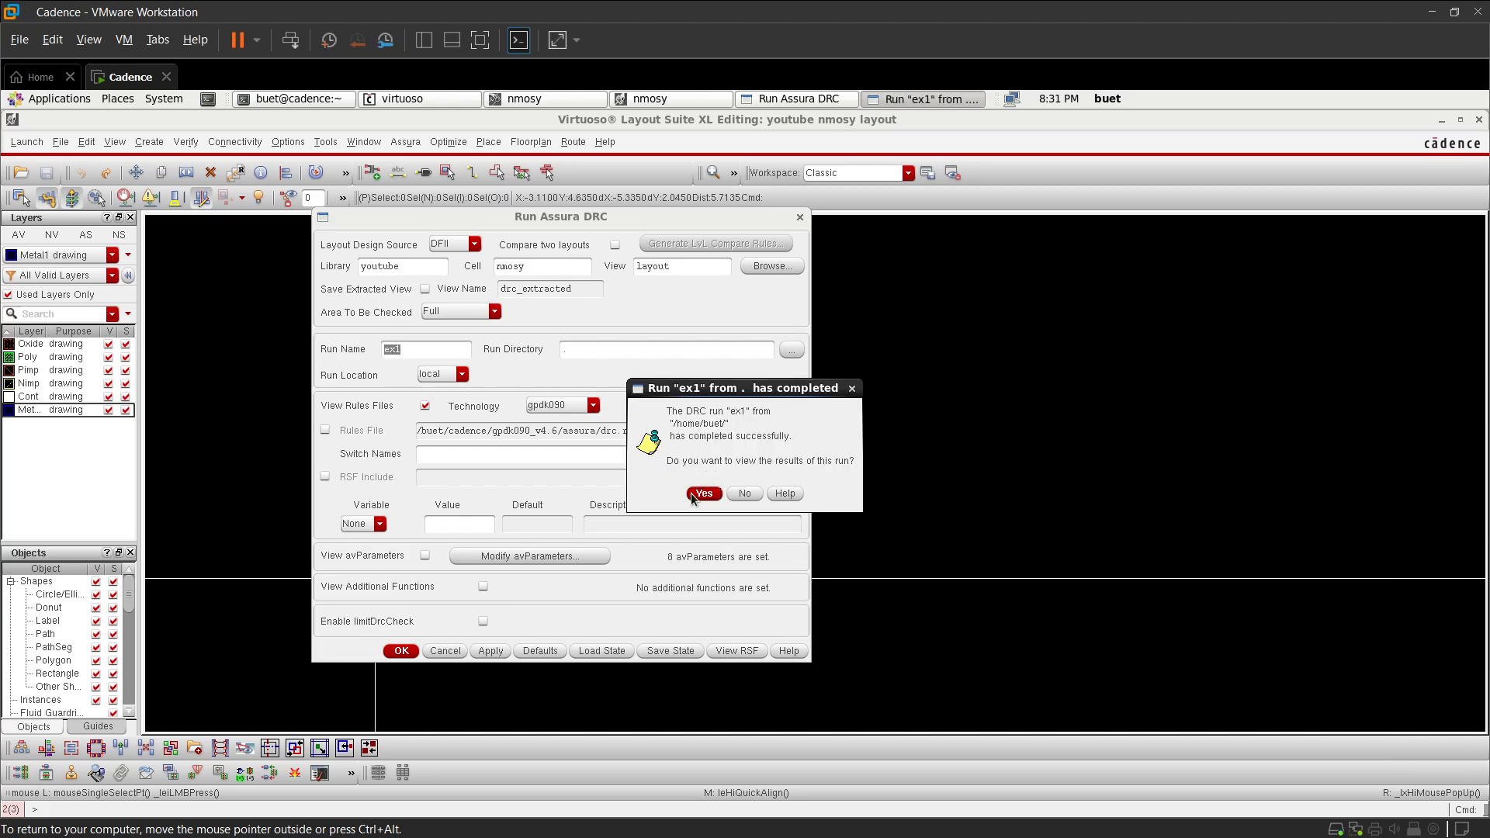
- View the results of the completed ex1 run and close the Assura DRC form
left_click(703, 493)
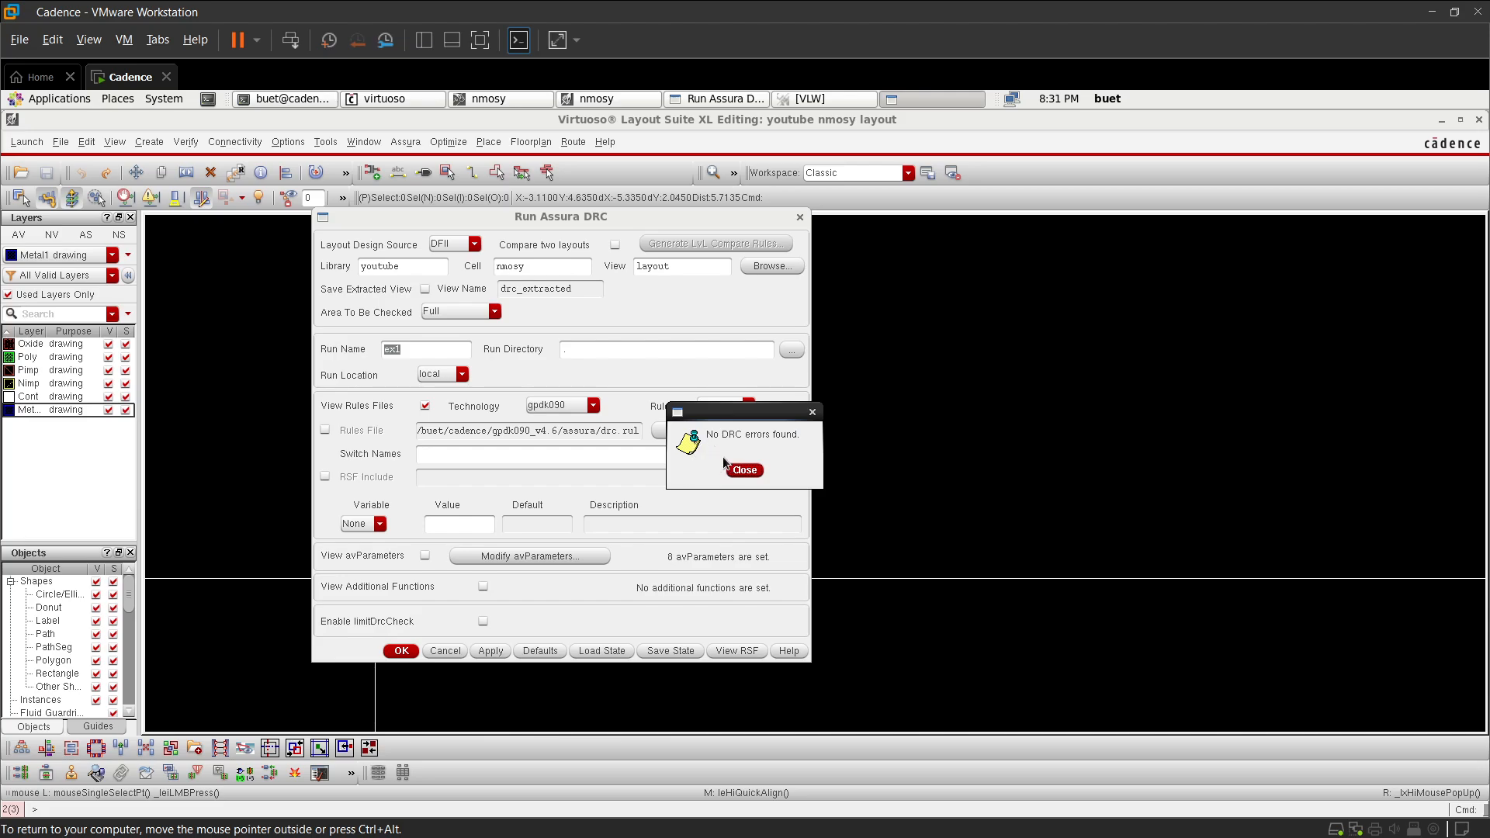
left_click(749, 470)
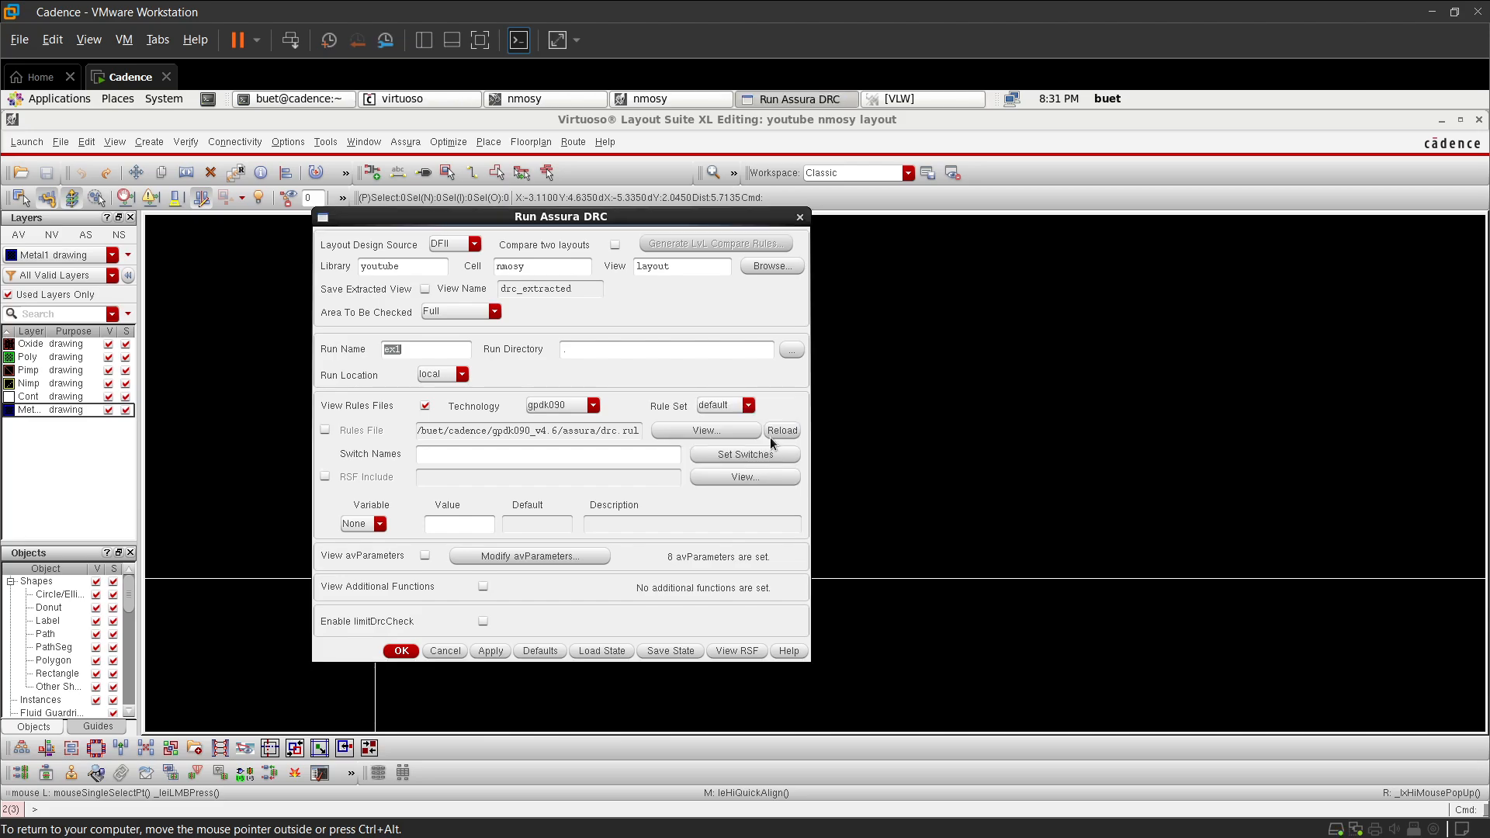
left_click(800, 217)
- Start creating rectangular Metal1 shape pins with terminal names VDD, VSS and A, and enable display of the terminal names
scroll(571, 409, "down", 1)
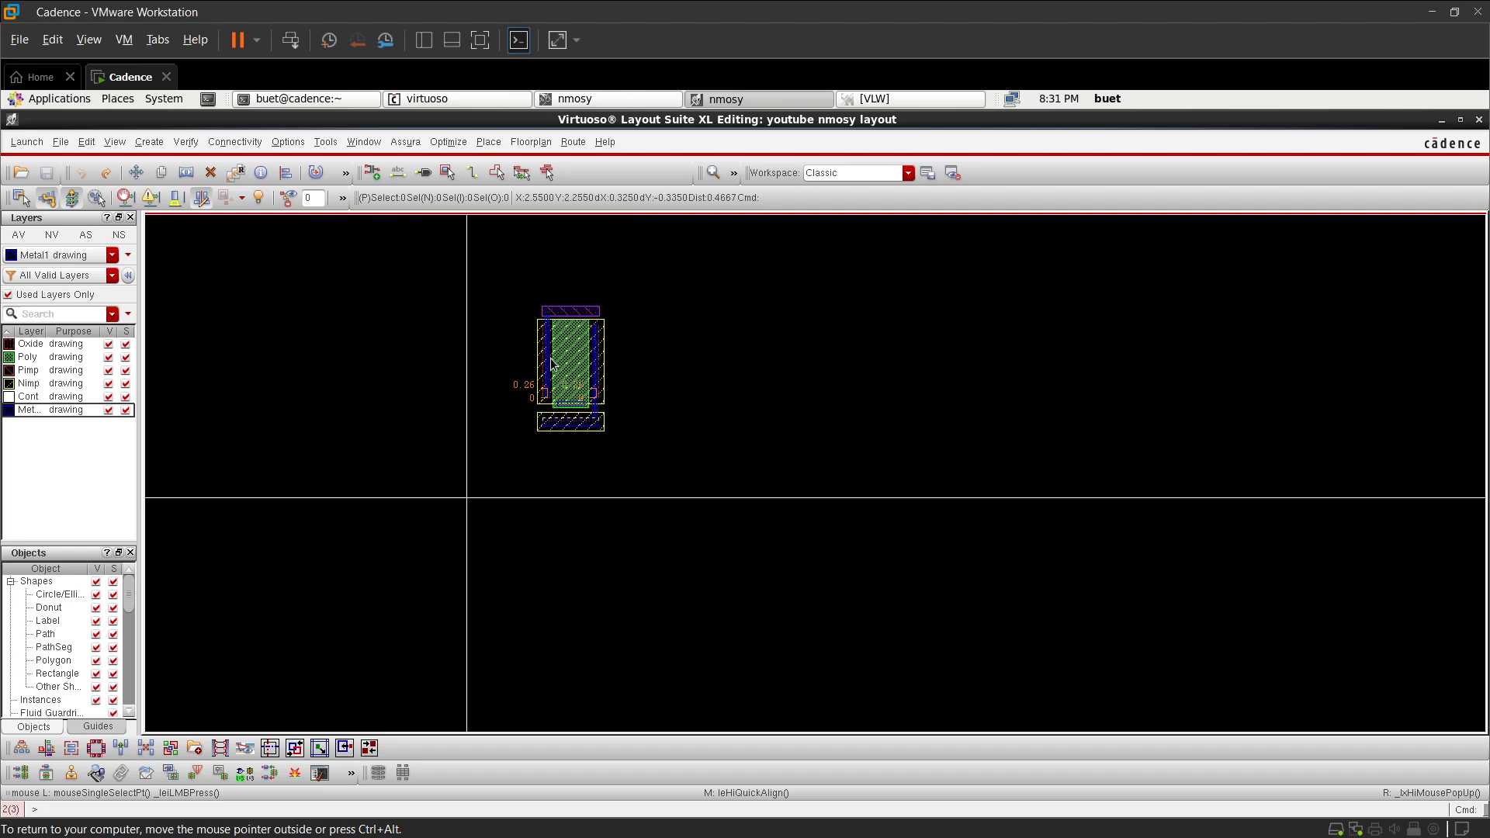
scroll(556, 309, "up", 2)
scroll(556, 309, "up", 3)
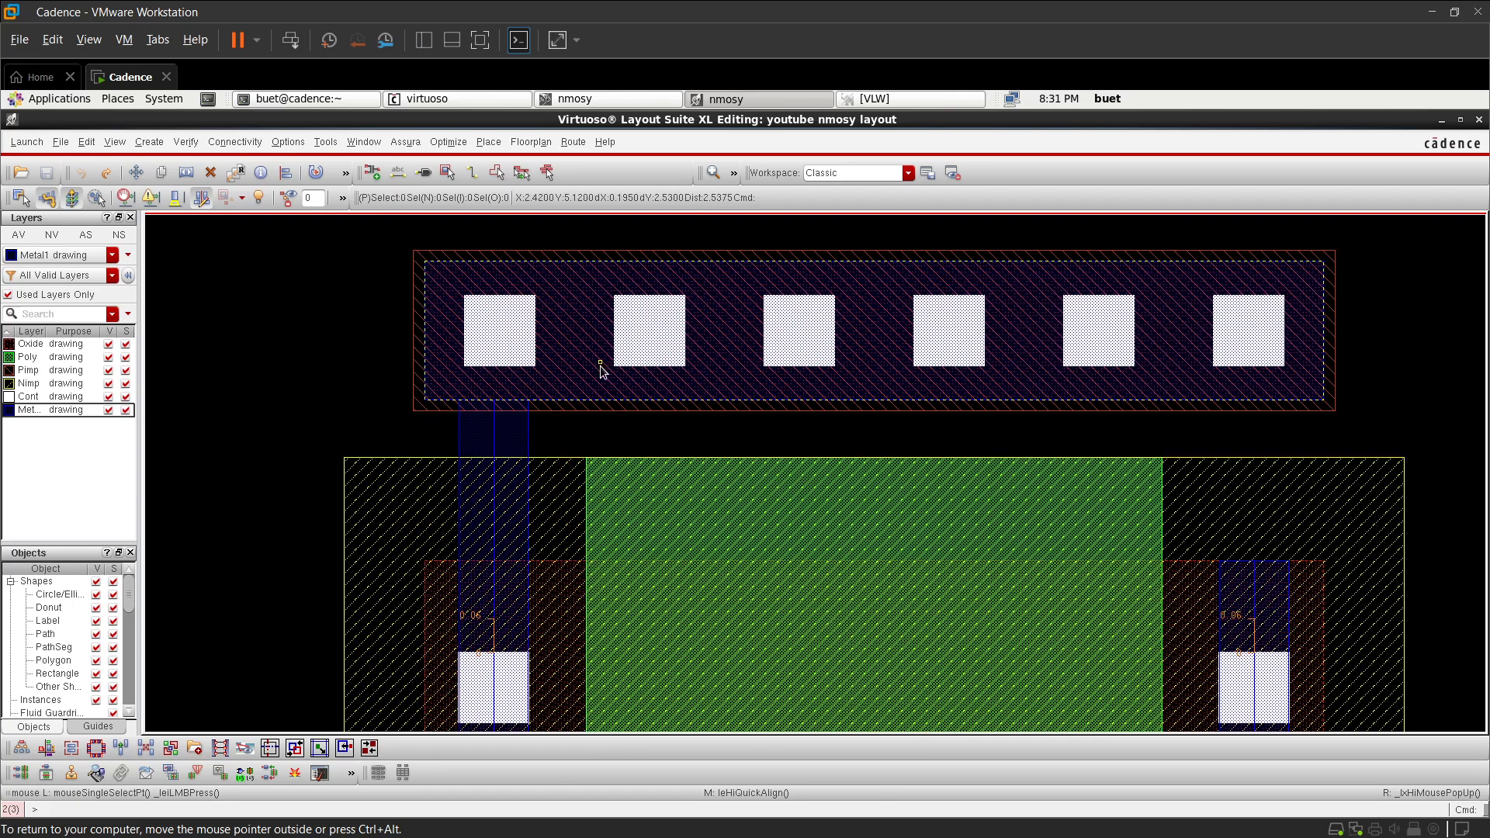
left_click(414, 178)
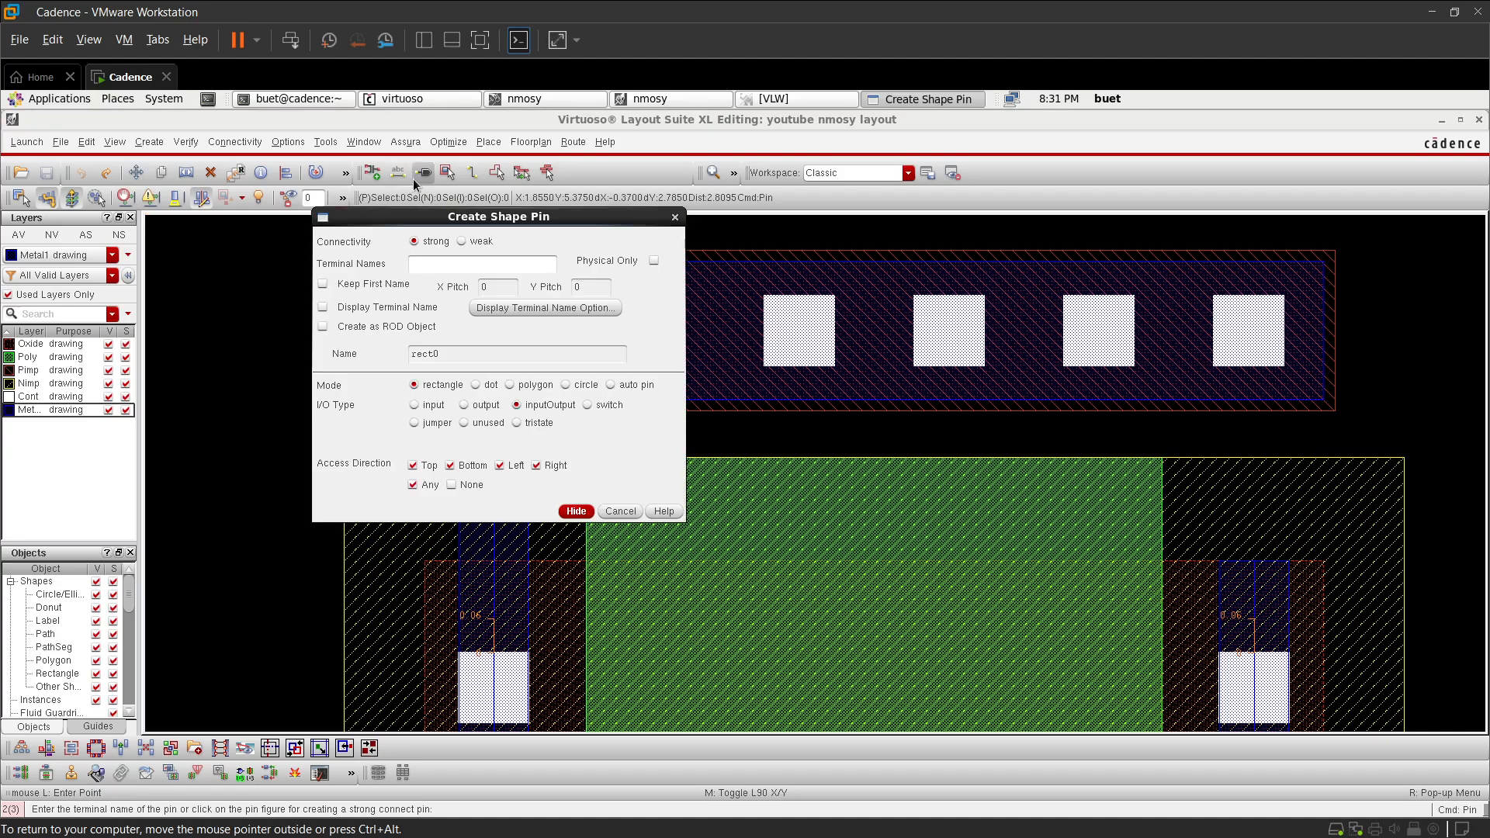
left_click(472, 269)
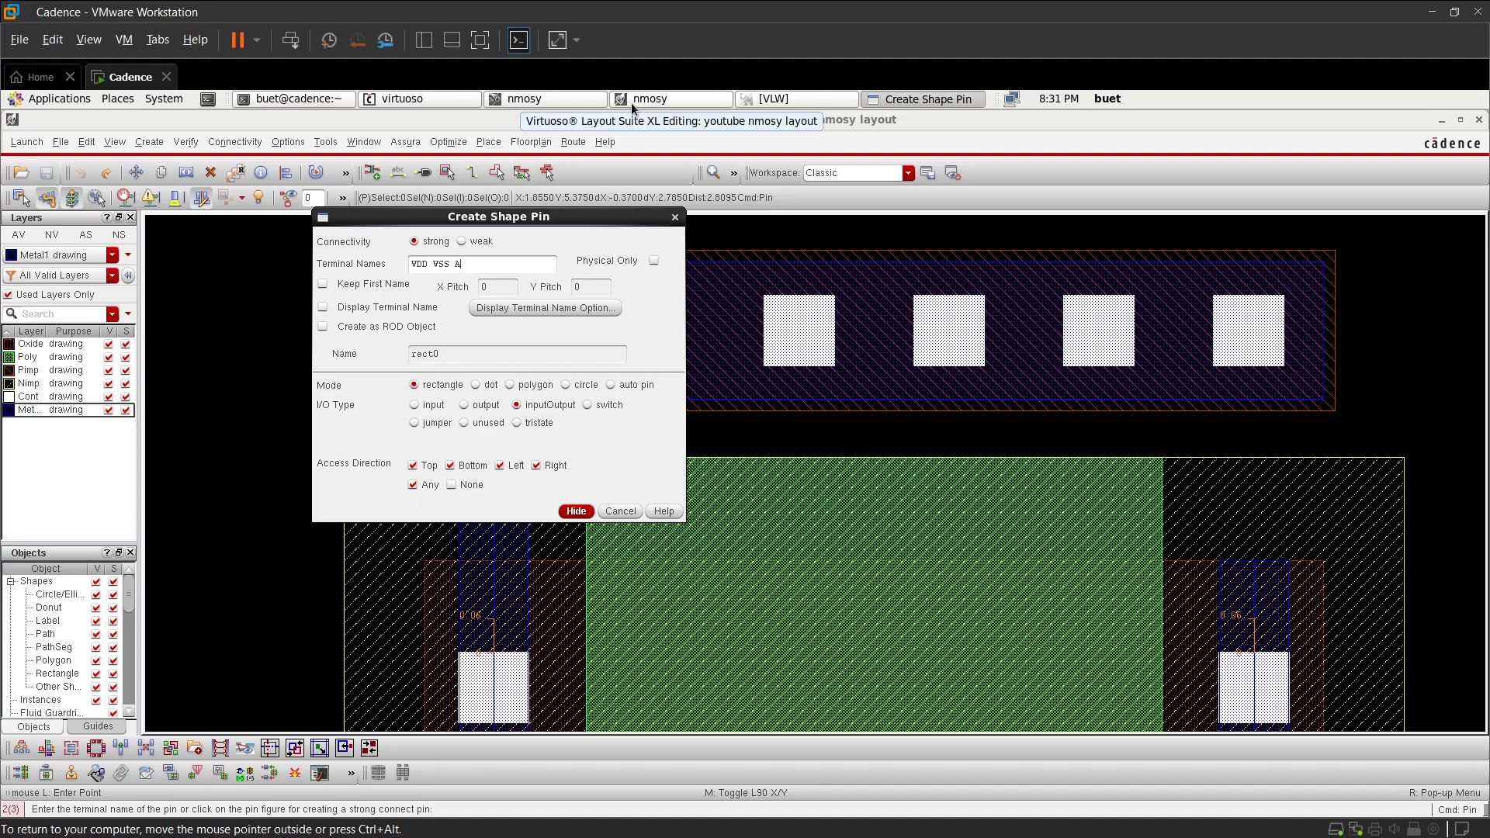
left_click(325, 310)
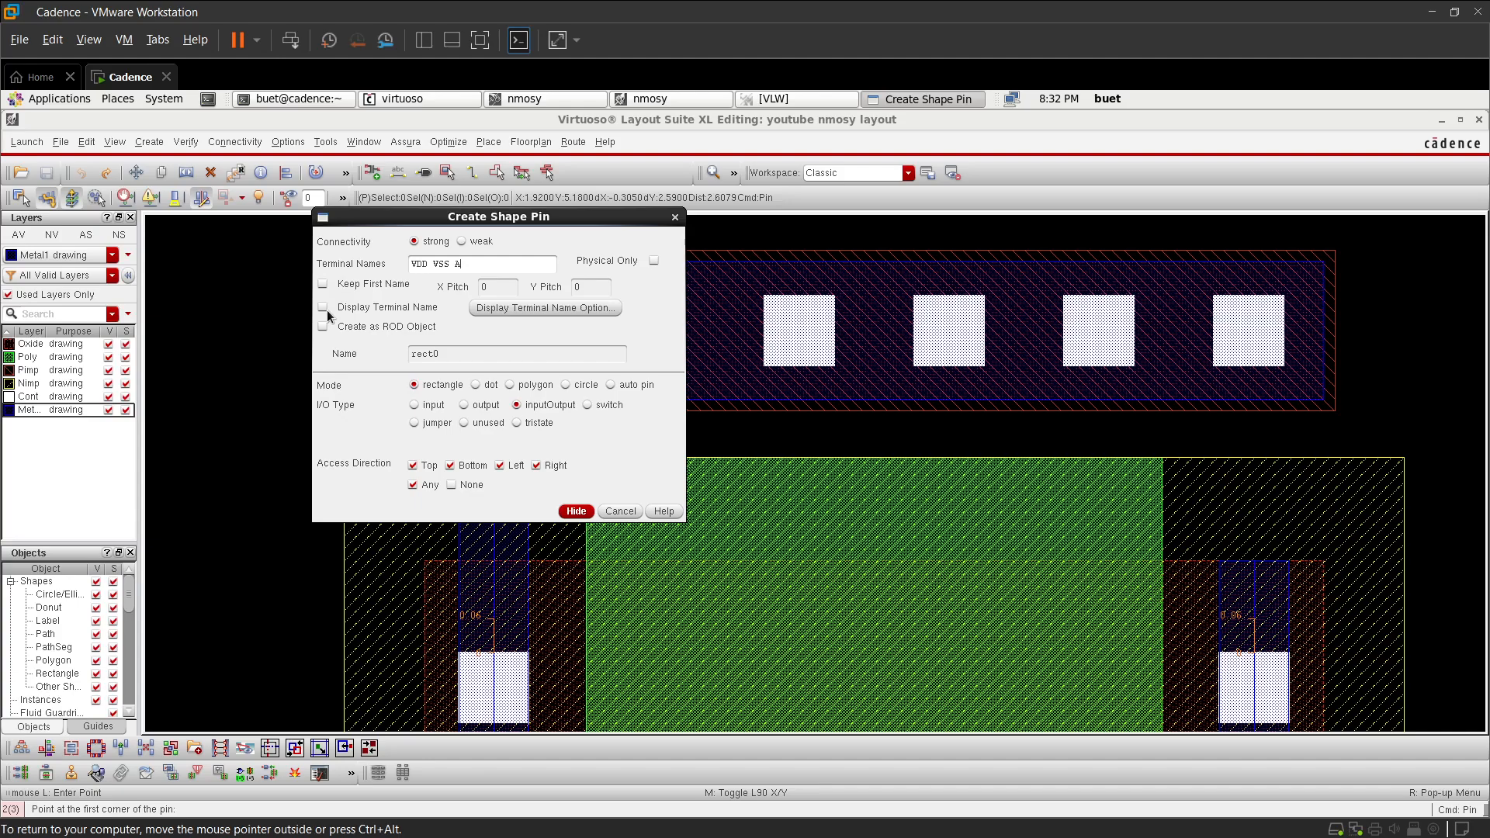
- Set the terminal name display layer to Metal1 label, accept the display options, and hide the pin form to begin placement
left_click(509, 308)
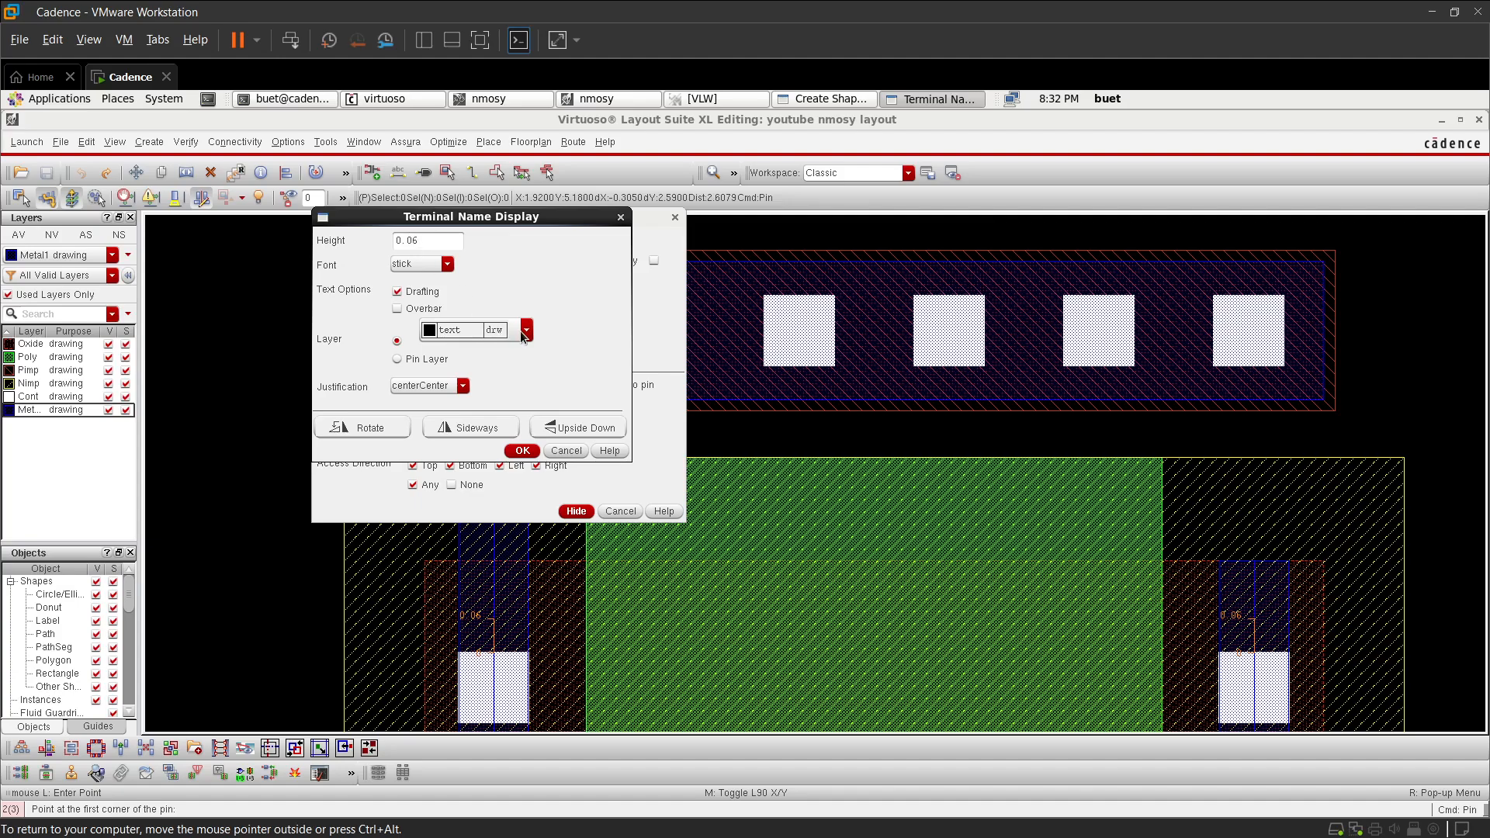
left_click(527, 329)
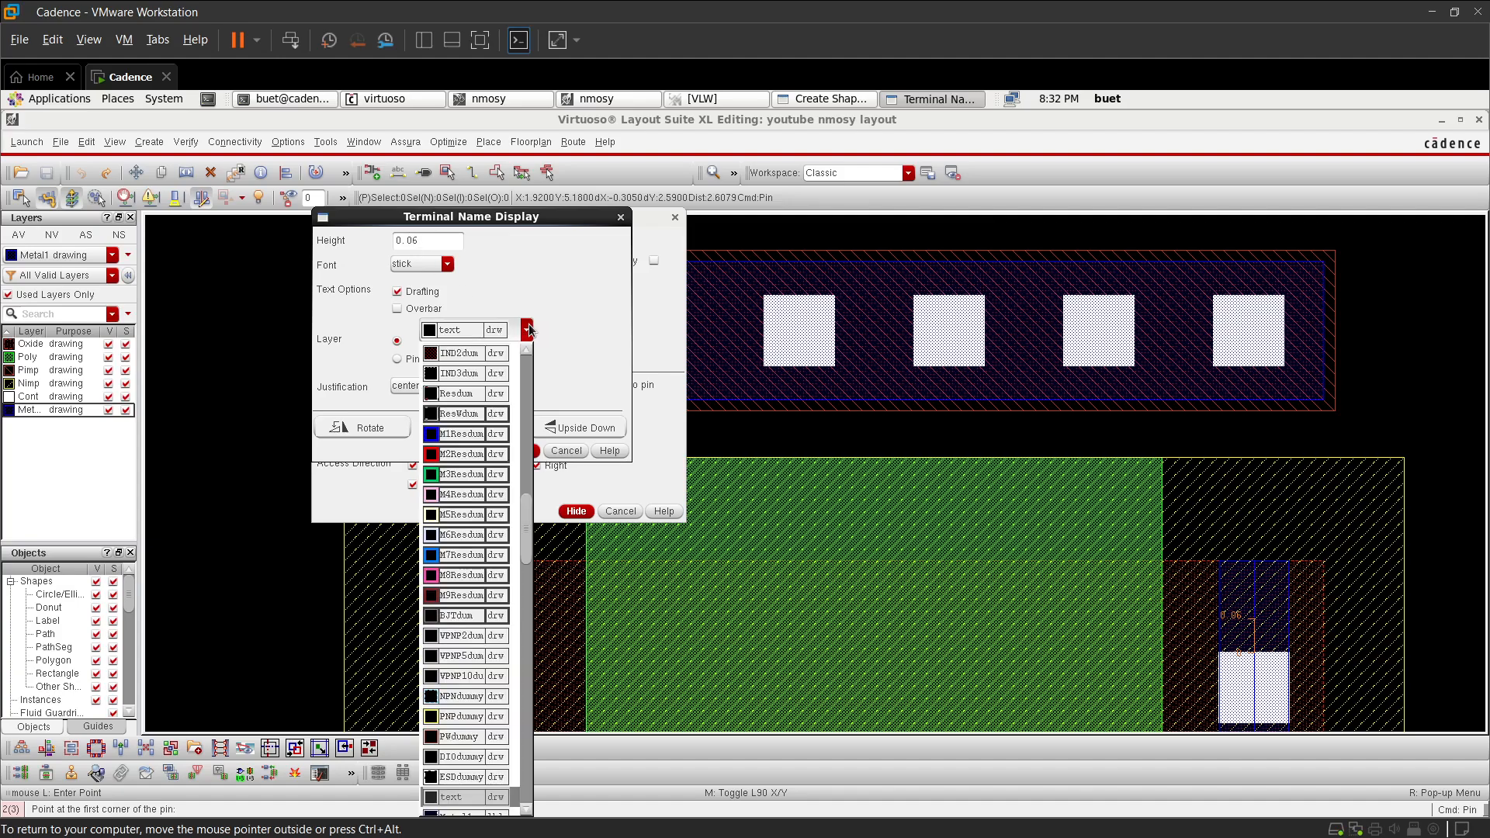
left_click(536, 590)
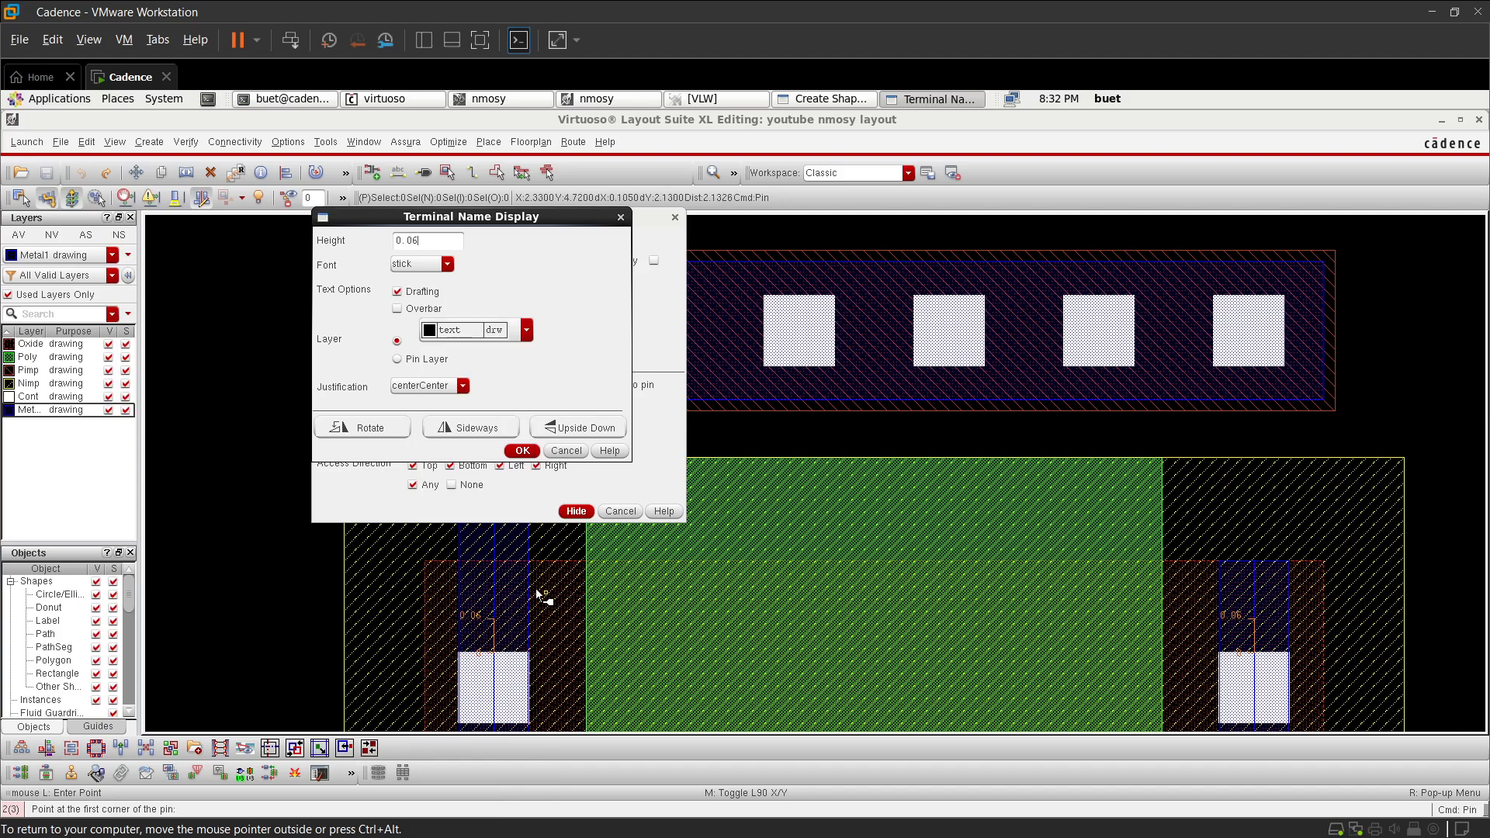
left_click(526, 332)
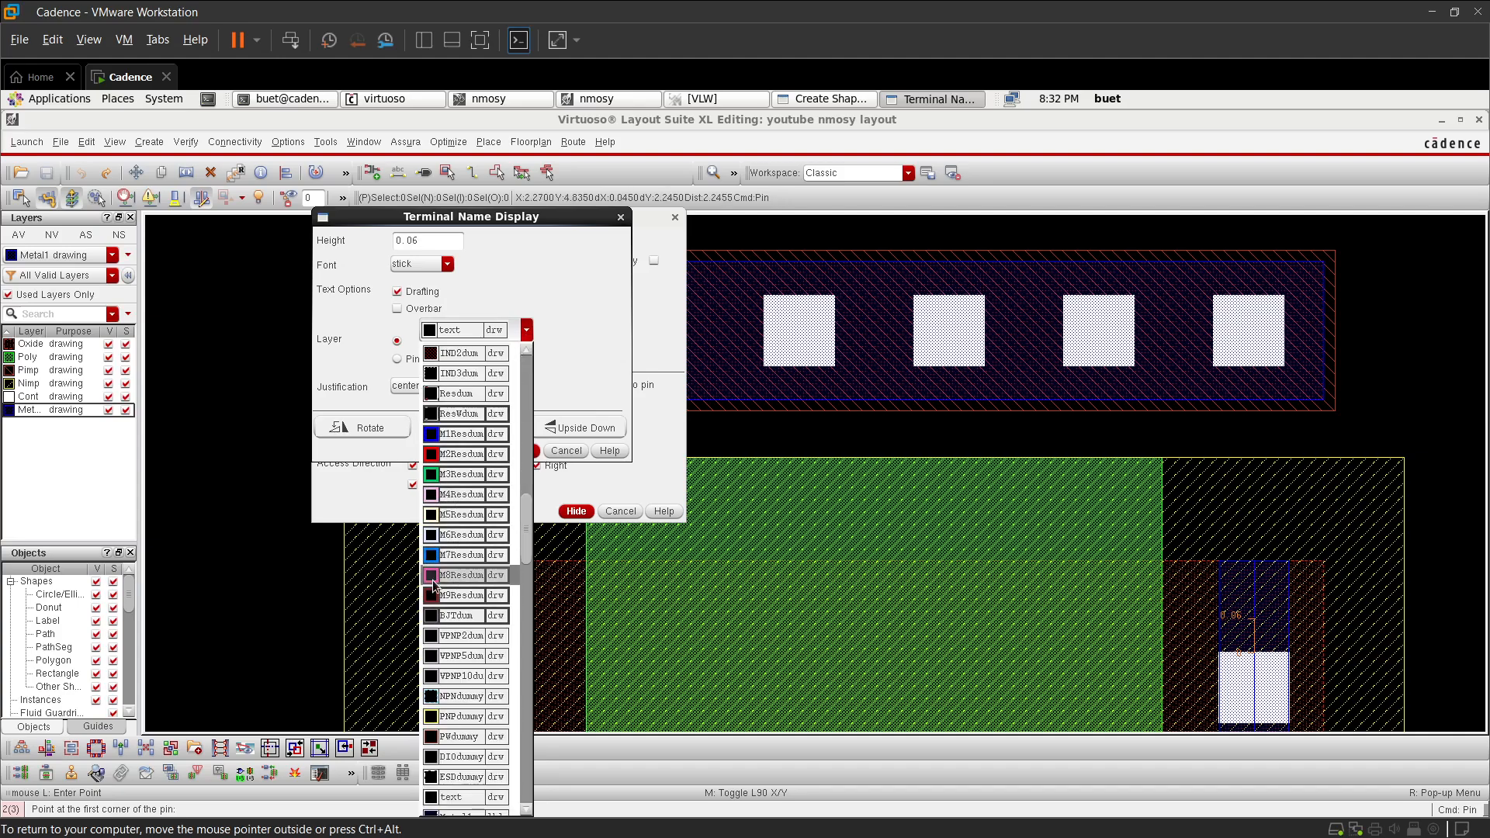
scroll(431, 595, "down", 5)
scroll(437, 596, "down", 3)
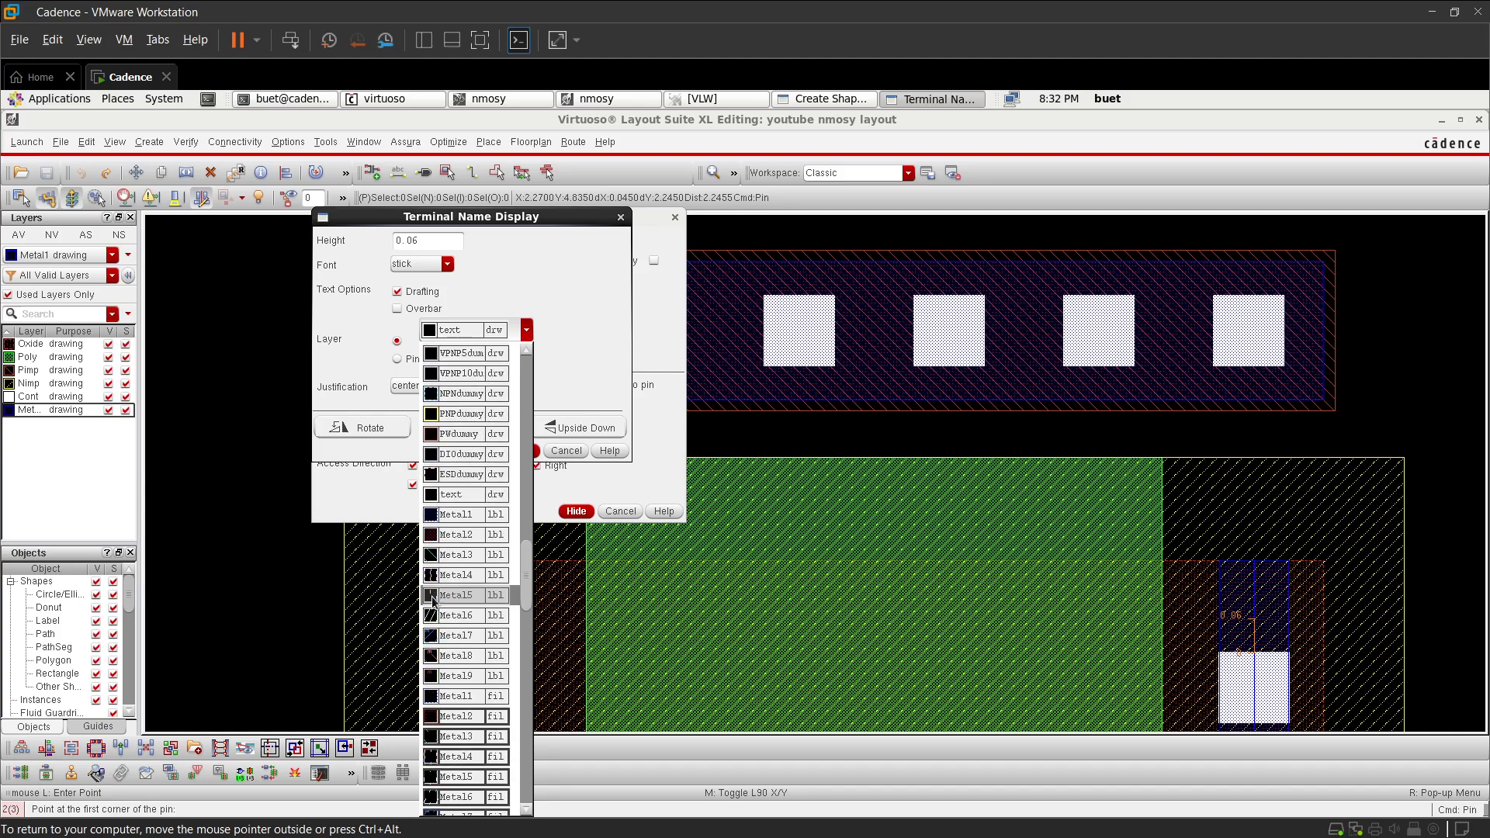
left_click(483, 515)
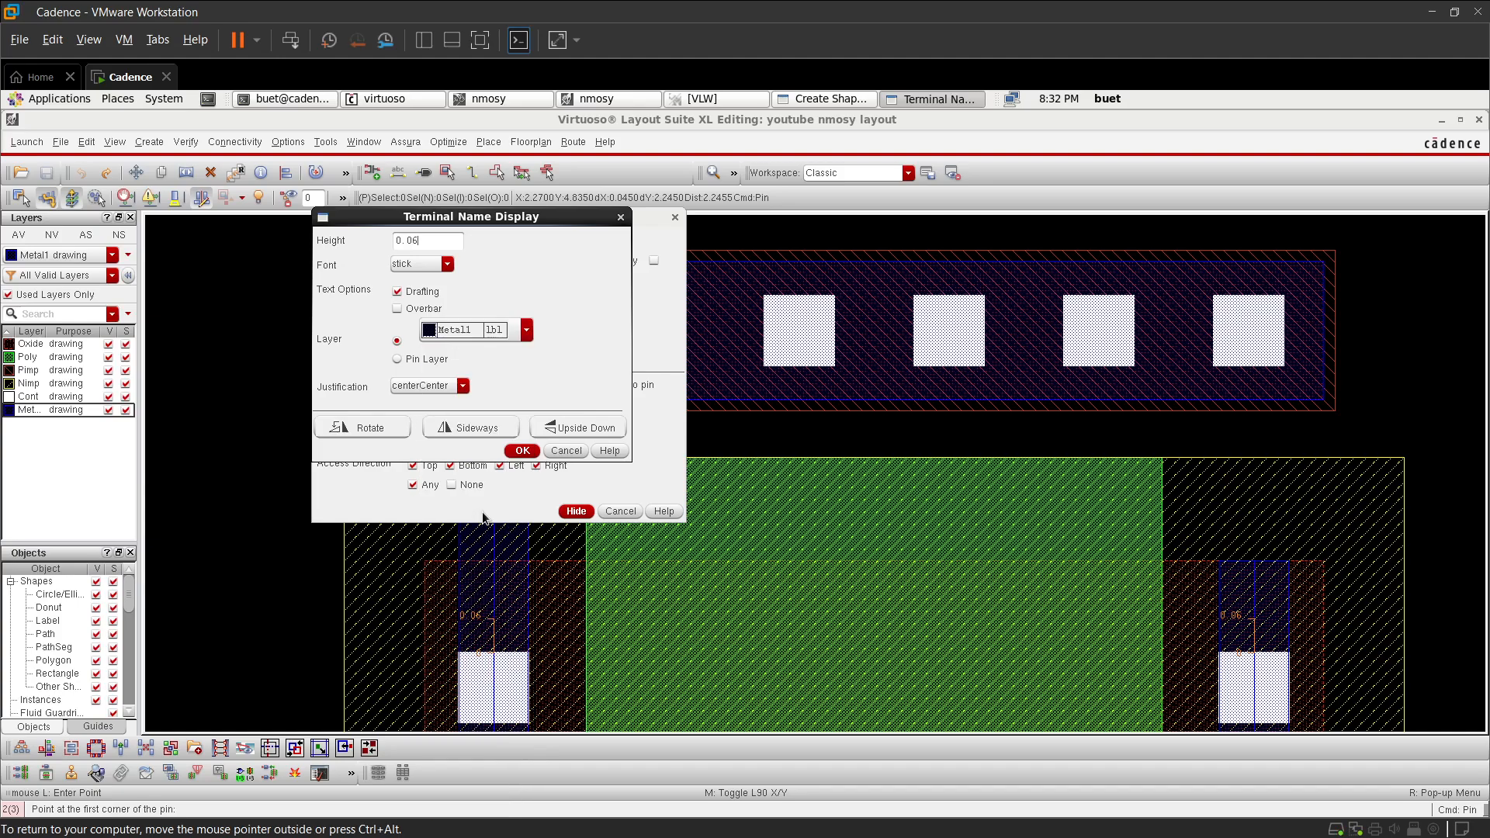
left_click(527, 450)
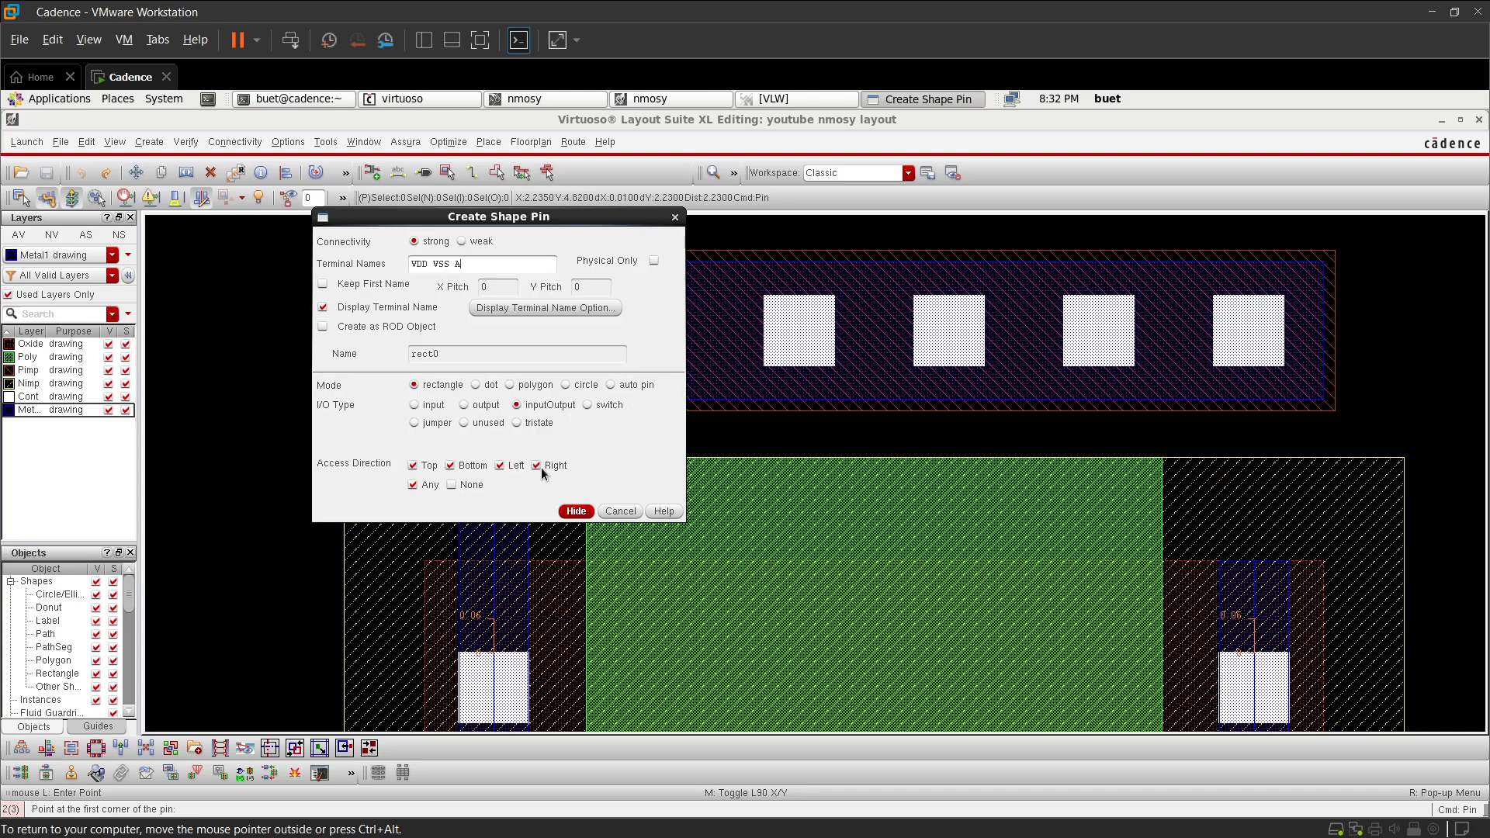
left_click(582, 512)
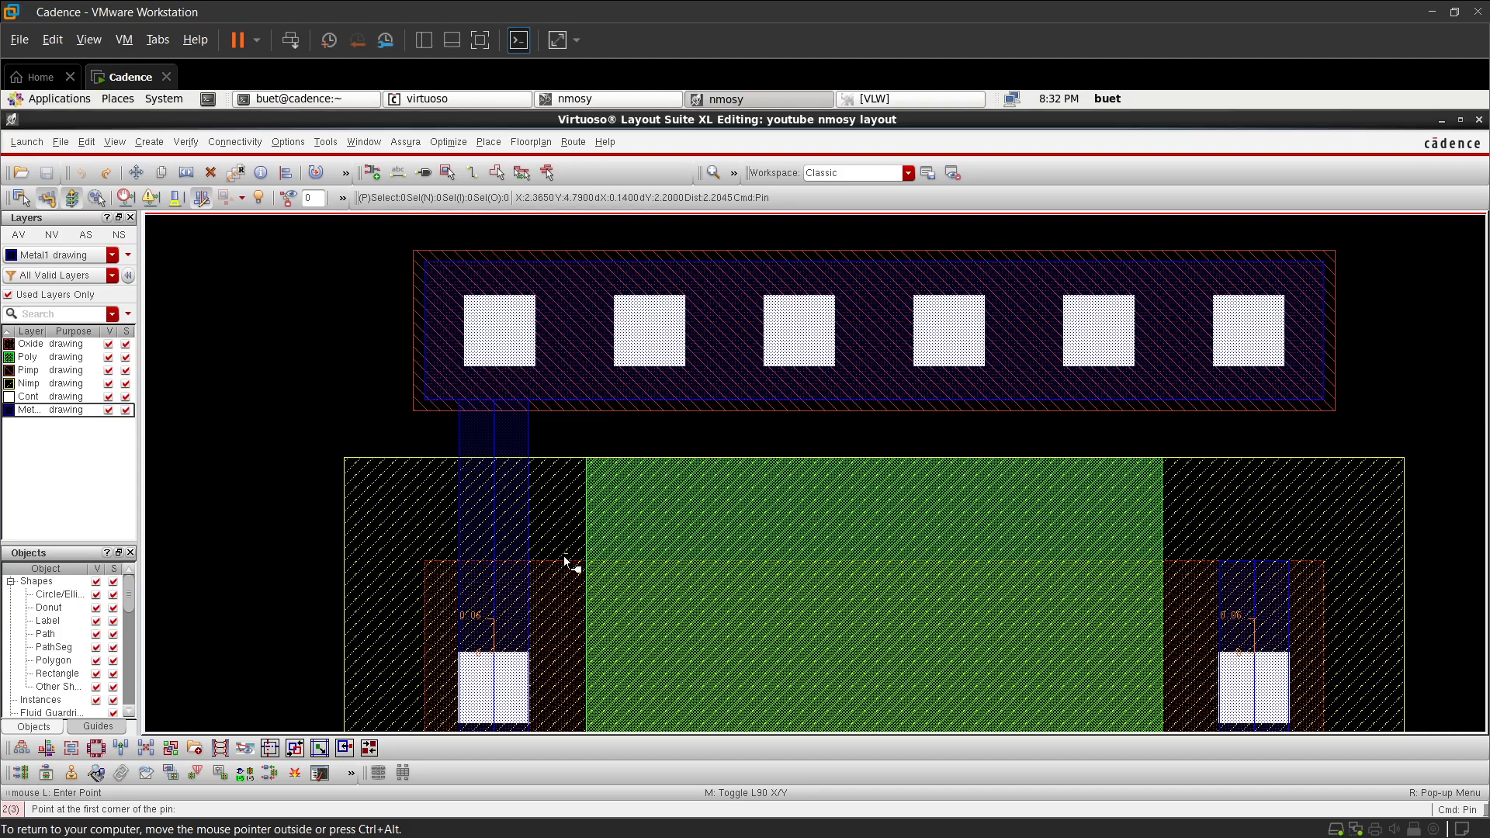
- Draw the VDD pin, about 0.18 by 0.24, over the left end of the upper Metal1 strip and place its label on it
scroll(433, 264, "up", 2, "ctrl")
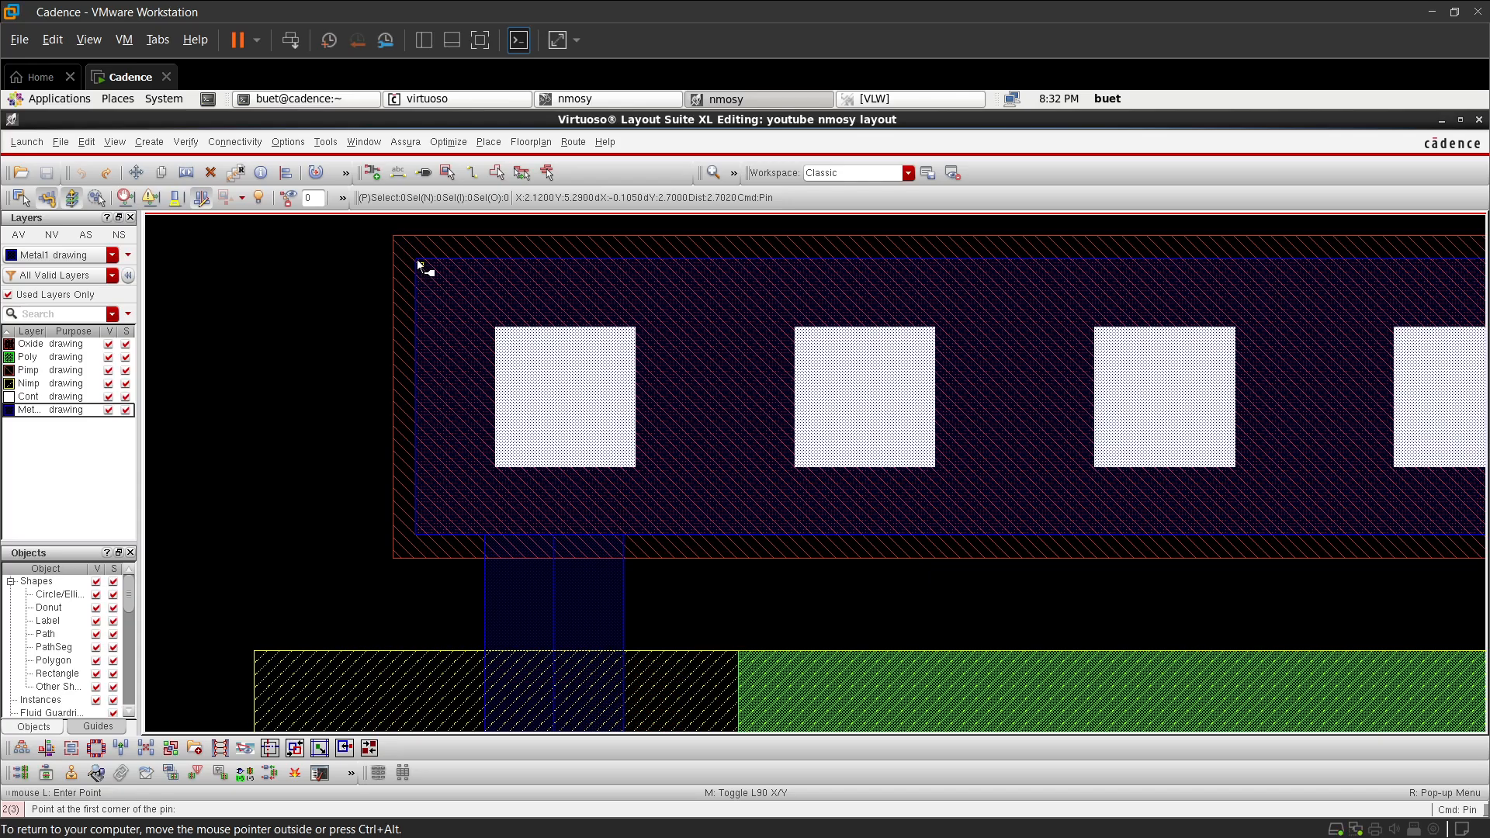
scroll(412, 253, "up", 4, "ctrl")
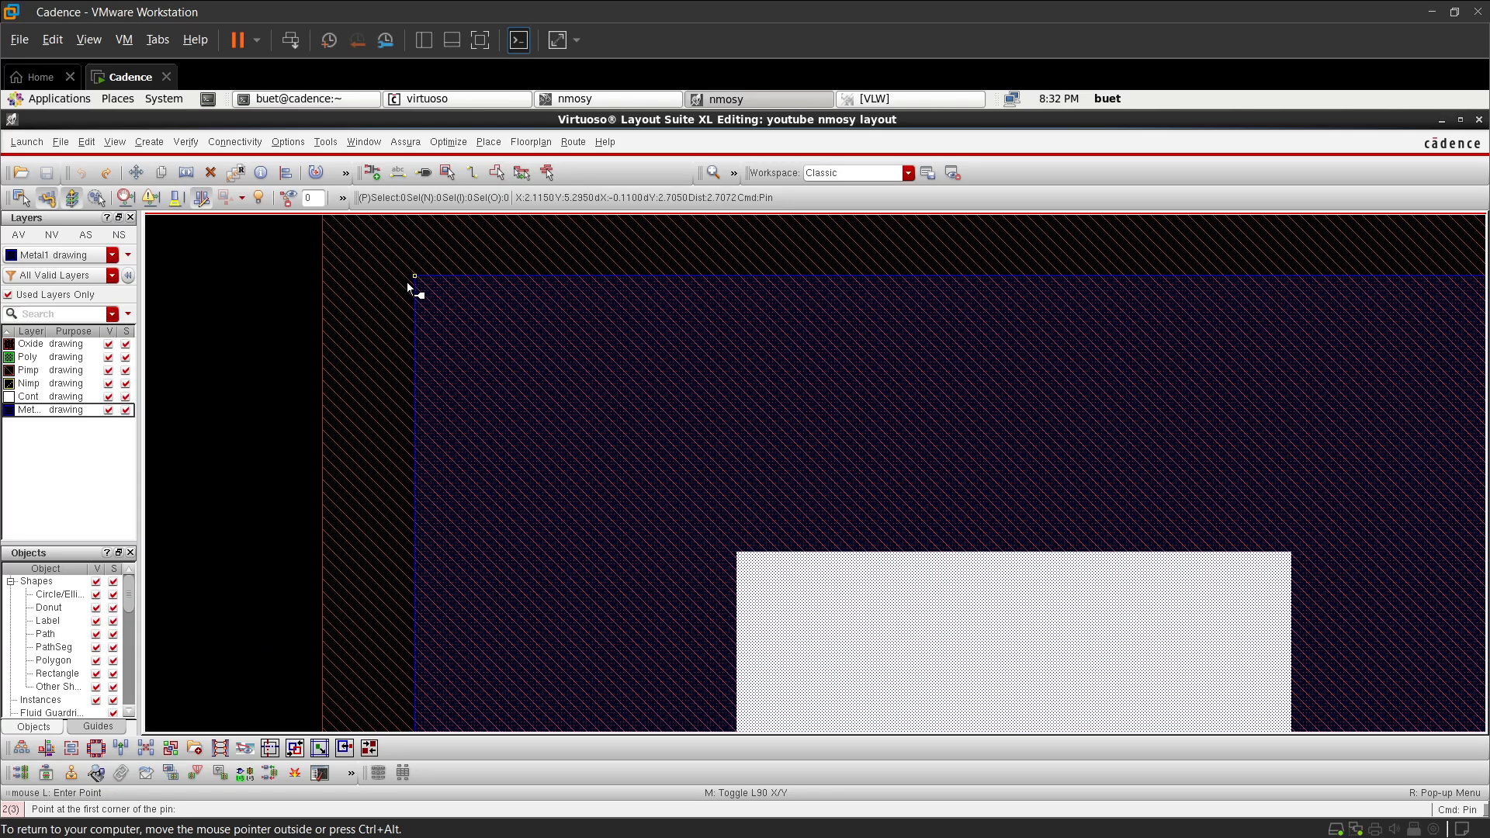
left_click(406, 282)
scroll(464, 352, "down", 4, "ctrl")
scroll(499, 426, "up", 3, "ctrl")
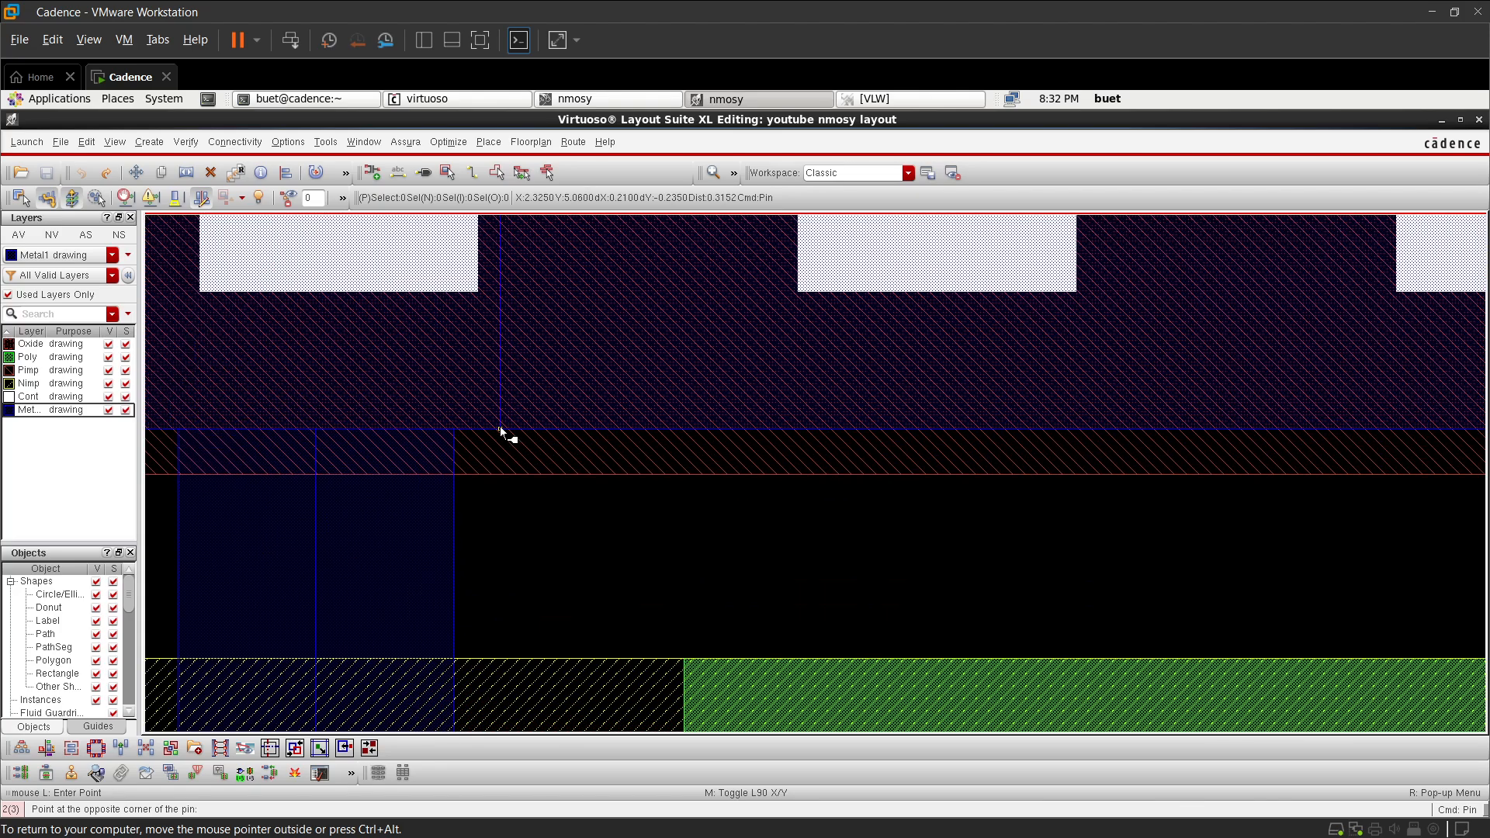
left_click(458, 428)
scroll(458, 428, "down", 3, "ctrl")
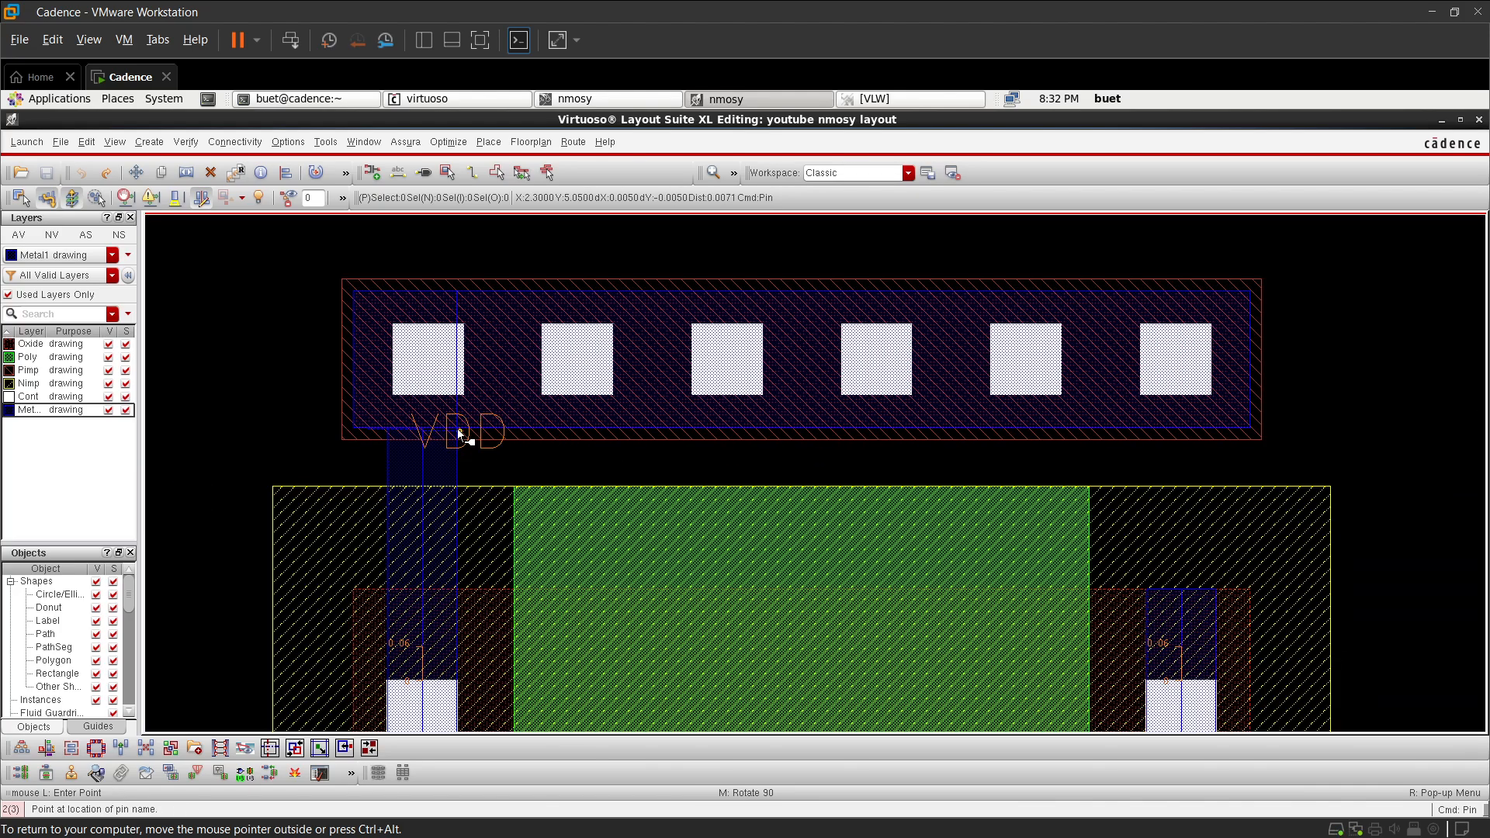
left_click(411, 360)
- Draw the VSS pin, about 0.19 by 0.24, over the left end of the lower Metal1 strip and place its label inside
scroll(411, 360, "down", 3, "ctrl")
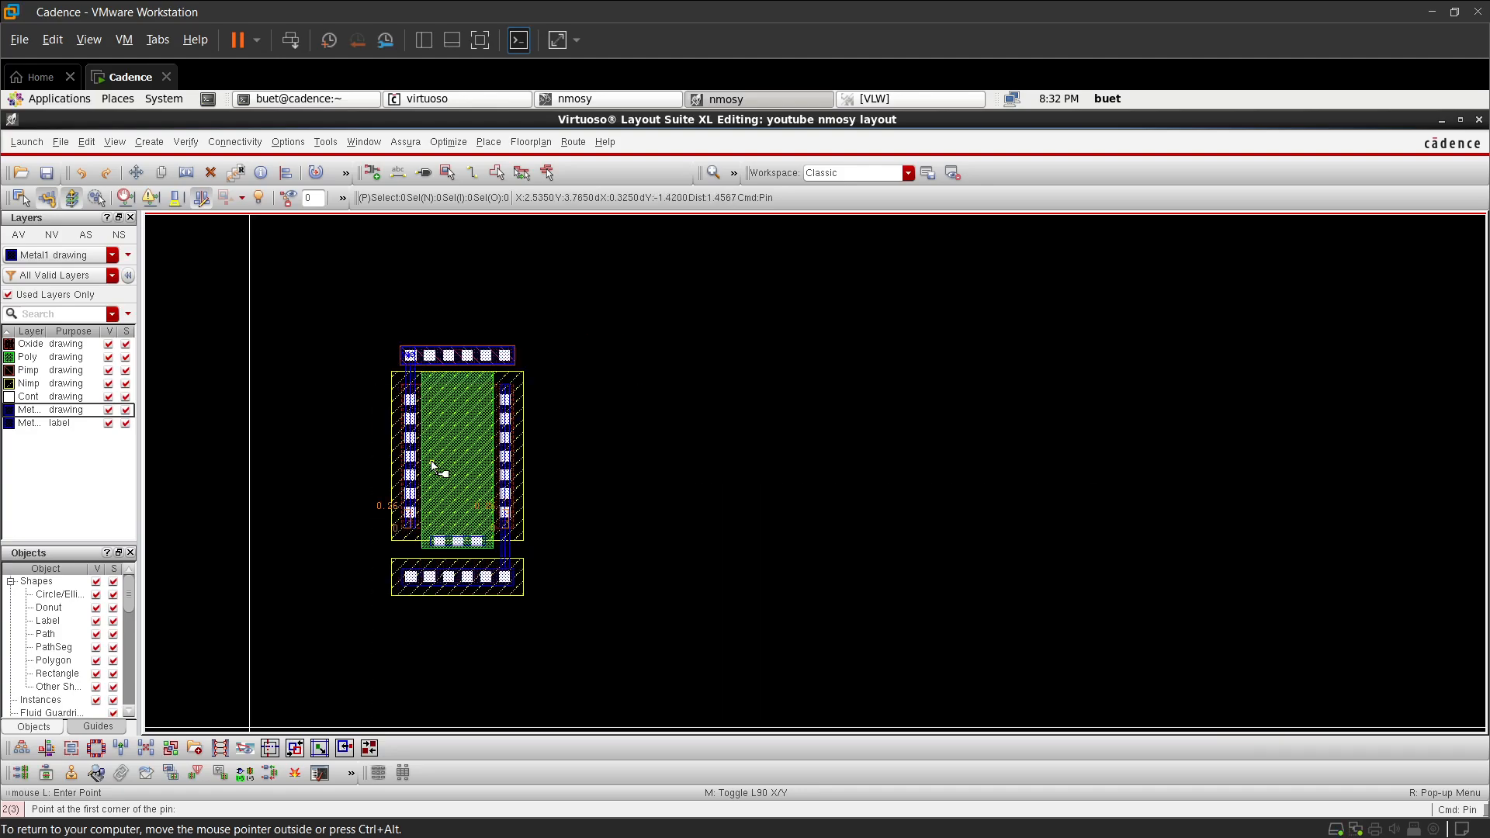
scroll(420, 548, "up", 2, "ctrl")
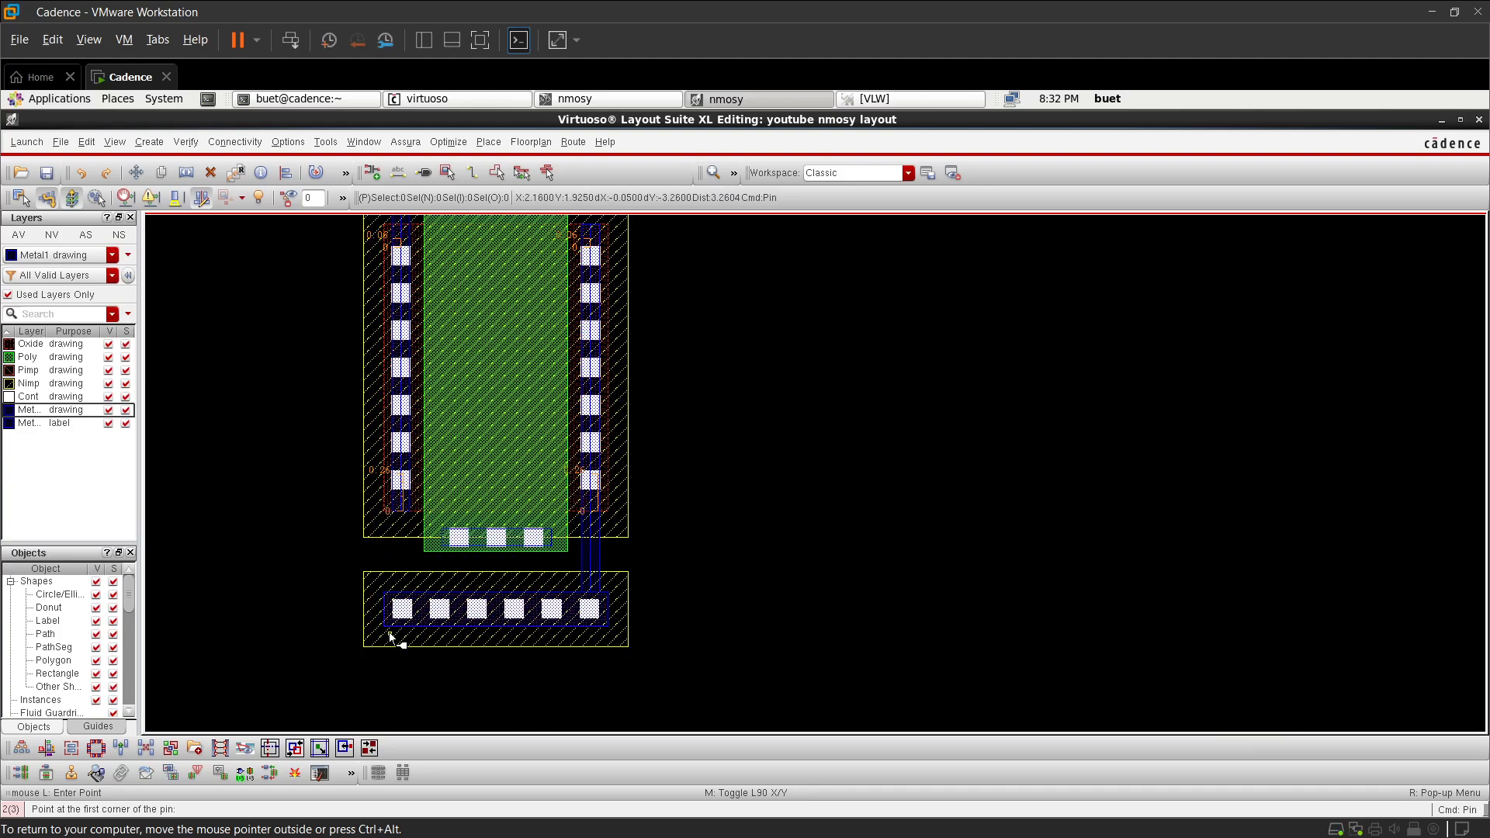
scroll(403, 589, "up", 4, "ctrl")
scroll(366, 468, "up", 4, "ctrl")
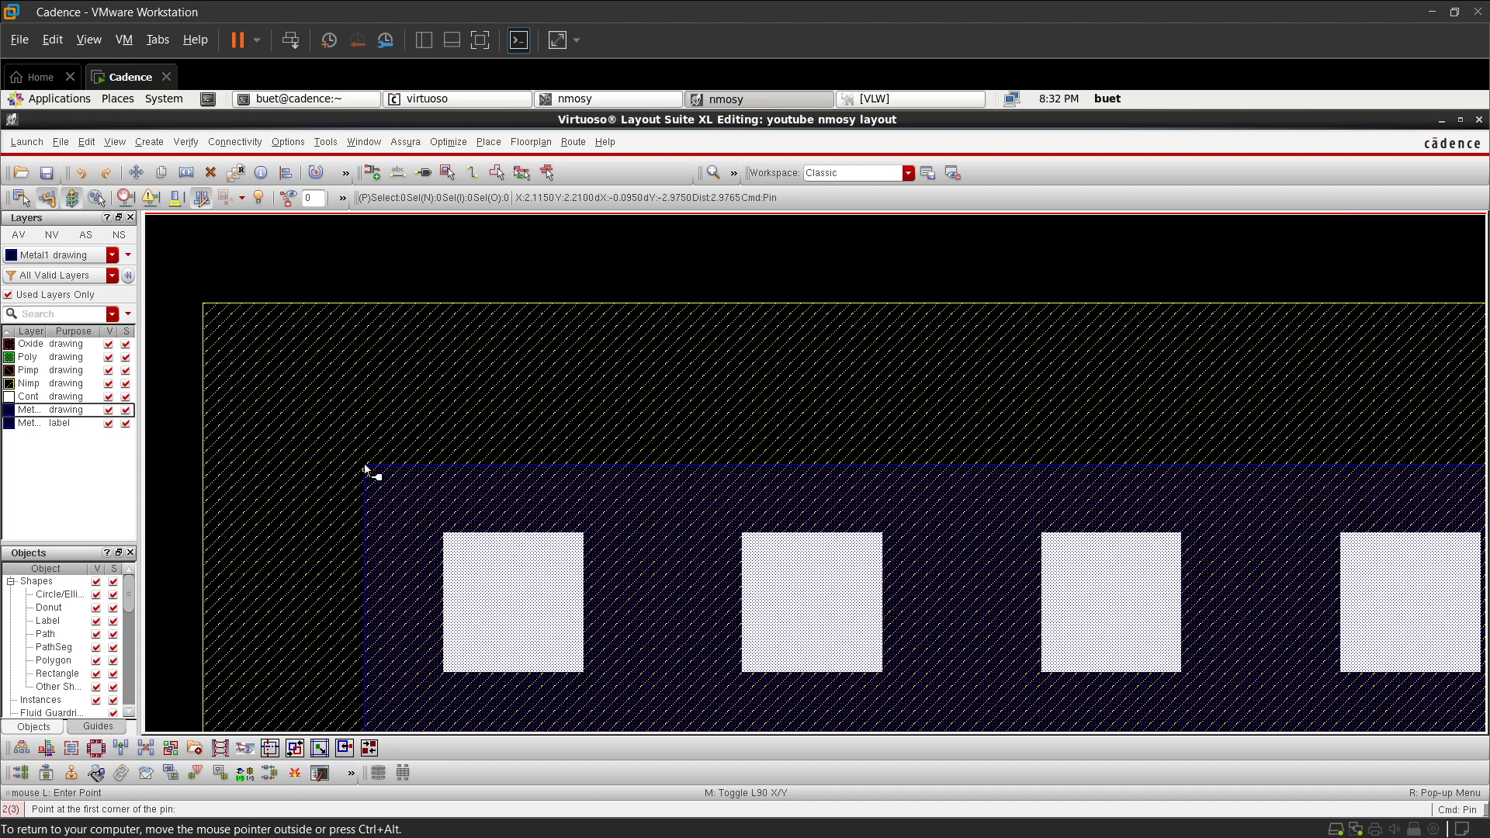
left_click(461, 556)
scroll(459, 555, "down", 3, "ctrl")
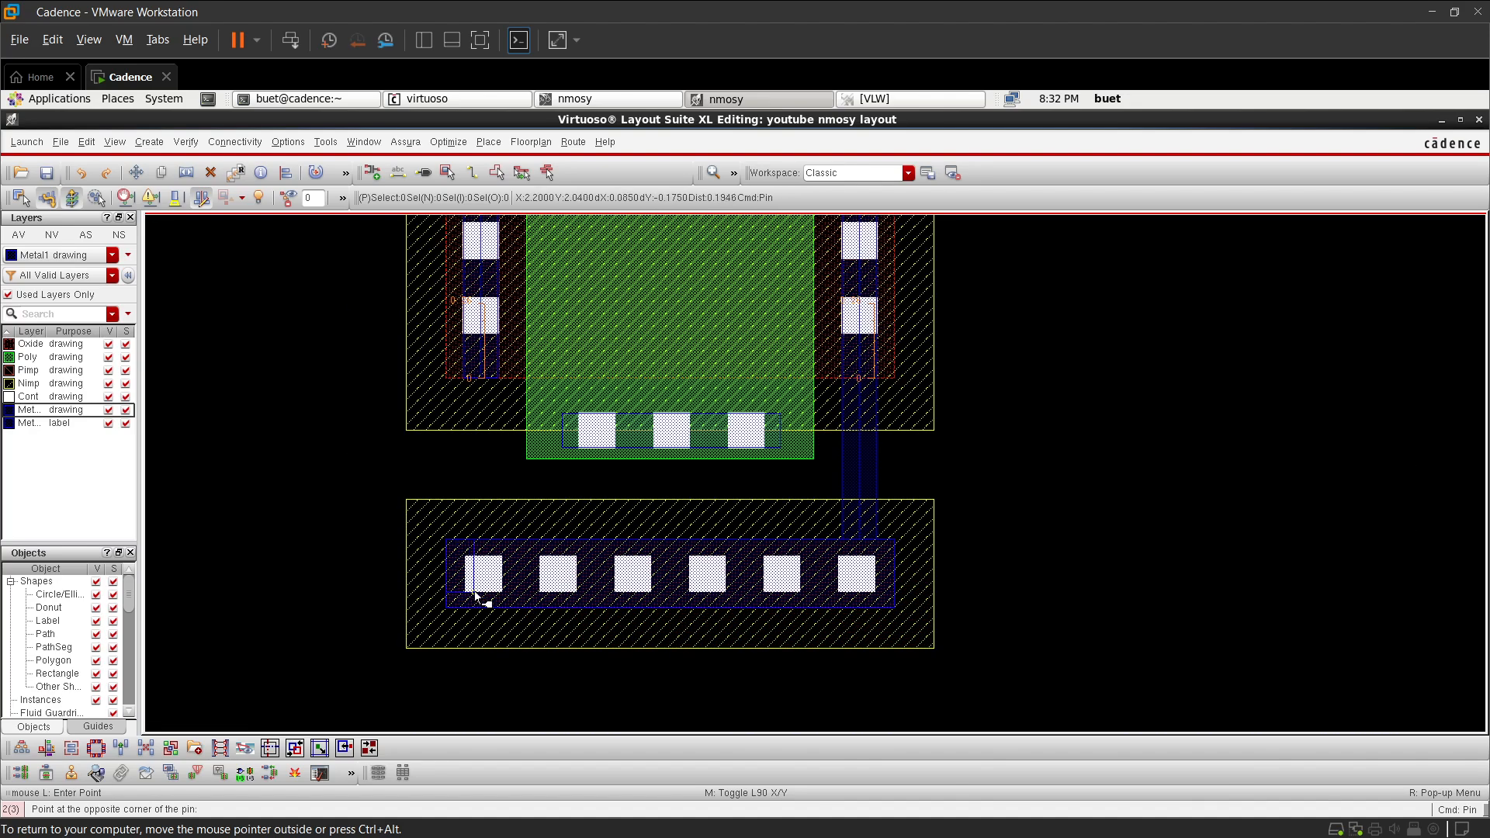
scroll(492, 608, "up", 4, "ctrl")
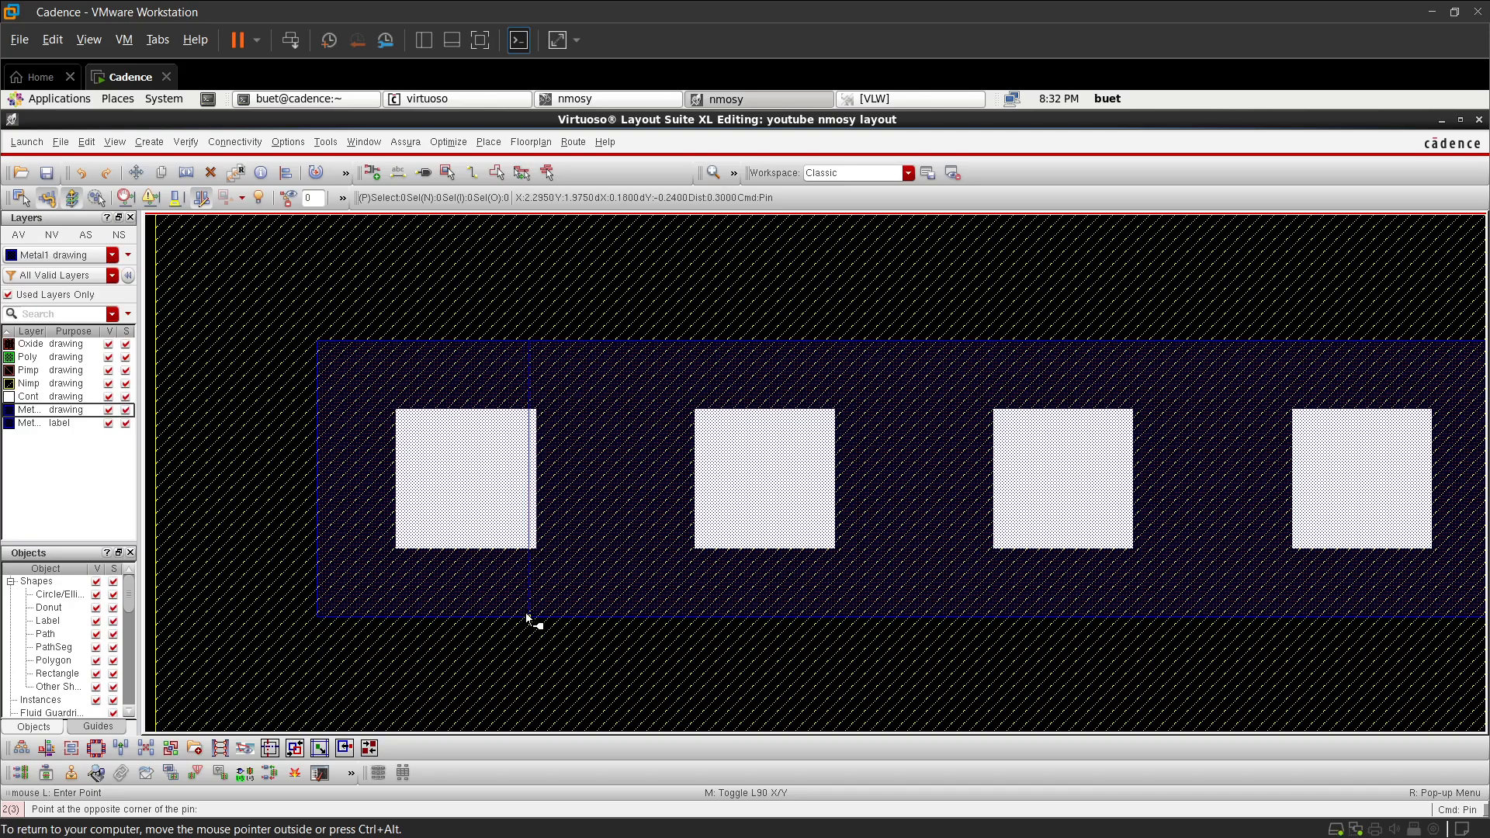
scroll(537, 616, "up", 2, "ctrl")
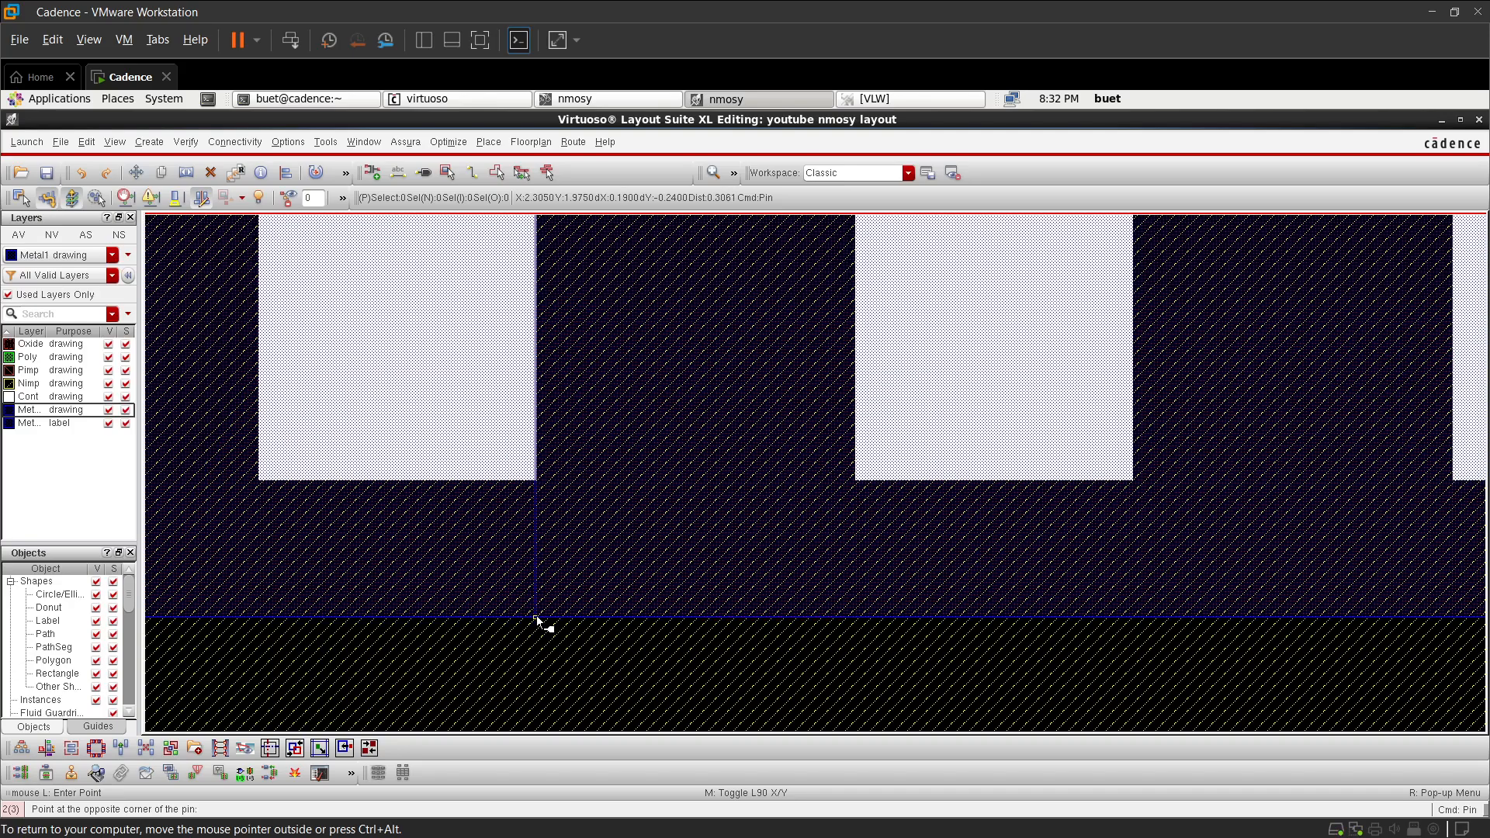
left_click(537, 616)
scroll(537, 616, "down", 4, "ctrl")
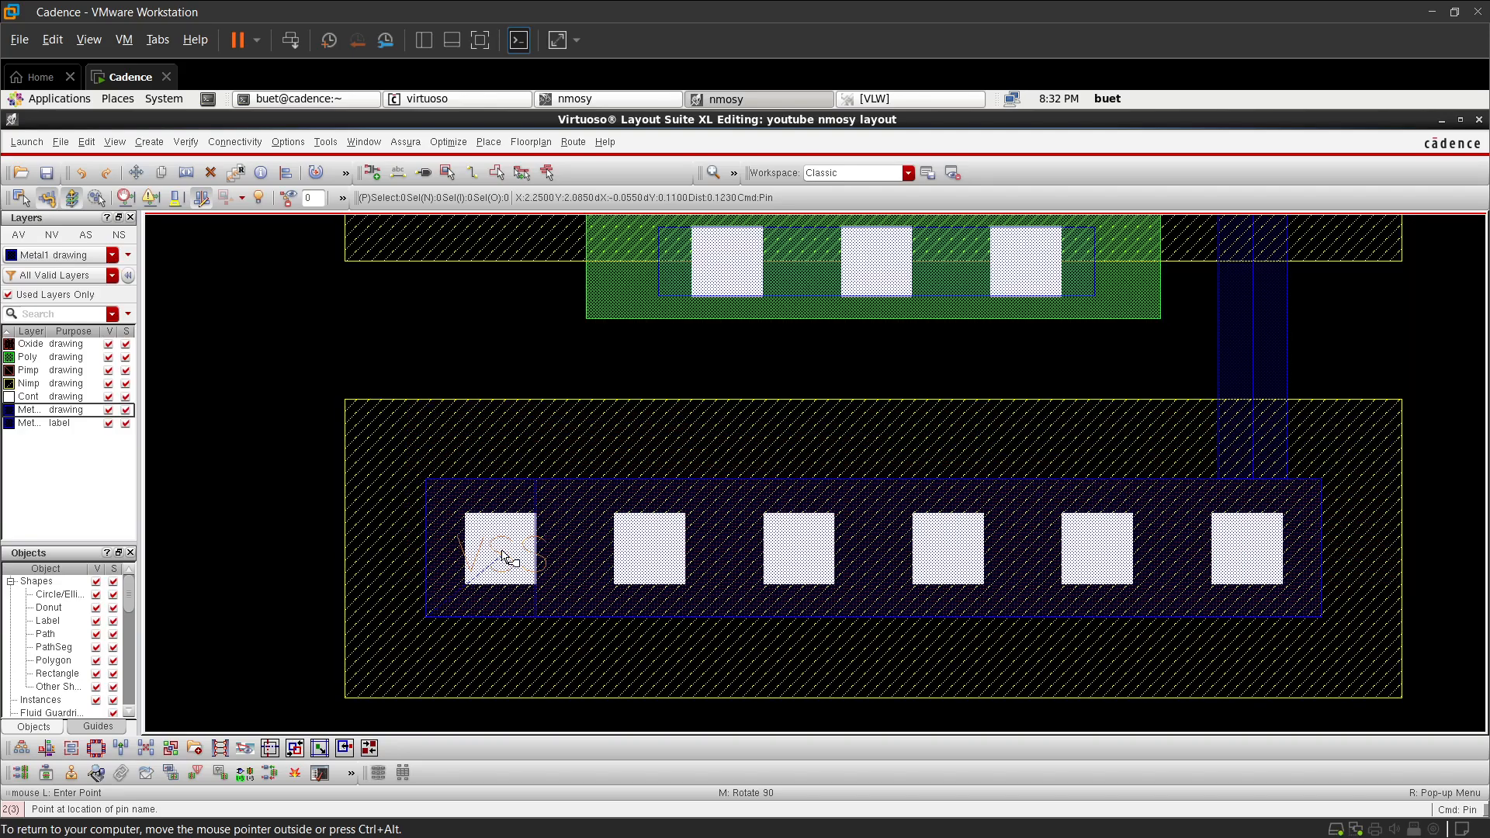
left_click(476, 550)
- Draw the A pin, about 0.14 by 0.12, at the left end of the Poly contact's Metal1, place its label, and end pin creation
scroll(476, 551, "down", 6, "ctrl")
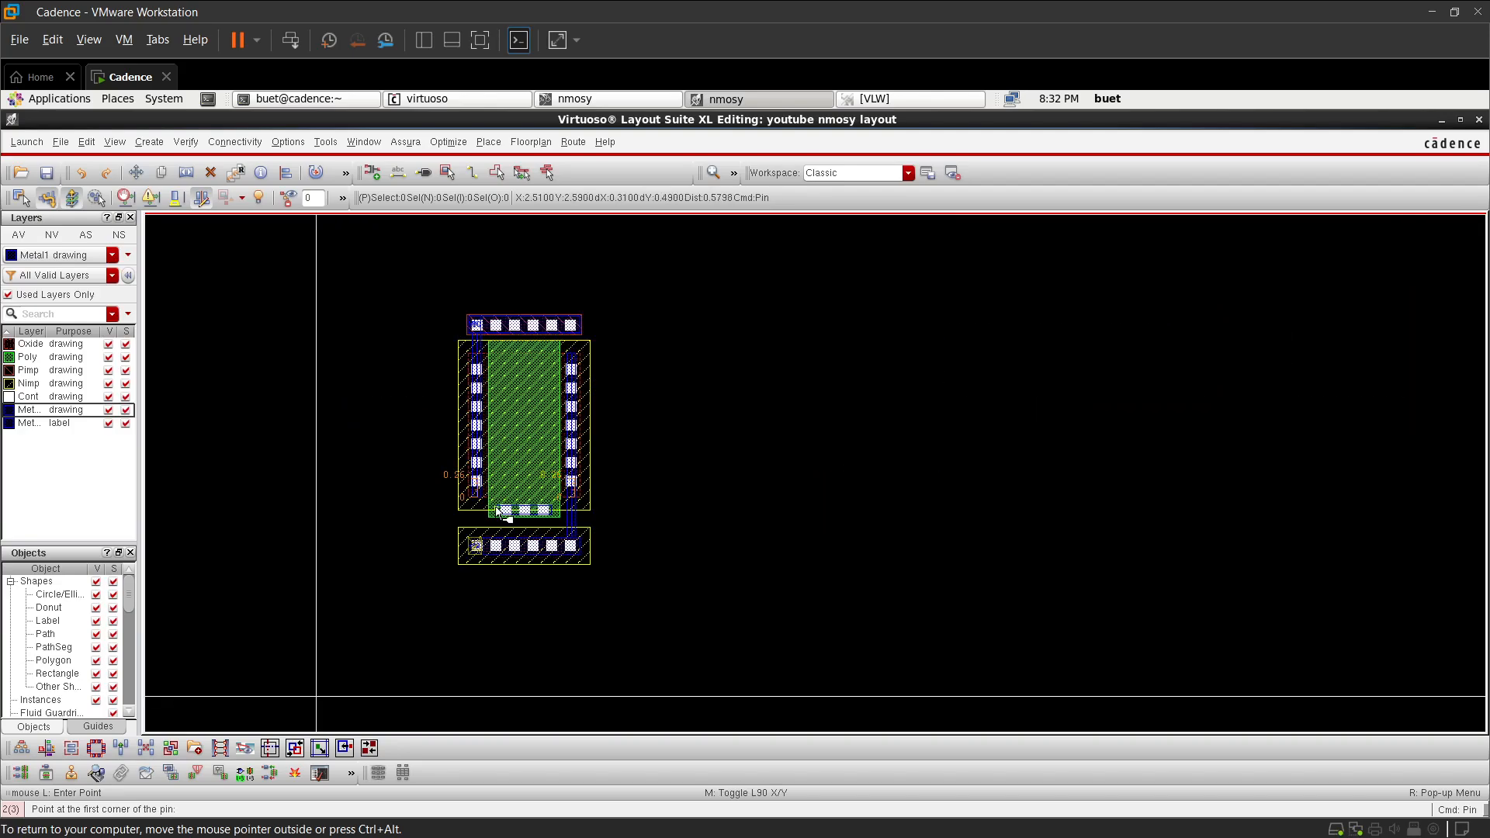
scroll(499, 515, "up", 6, "ctrl")
scroll(508, 509, "up", 2, "ctrl")
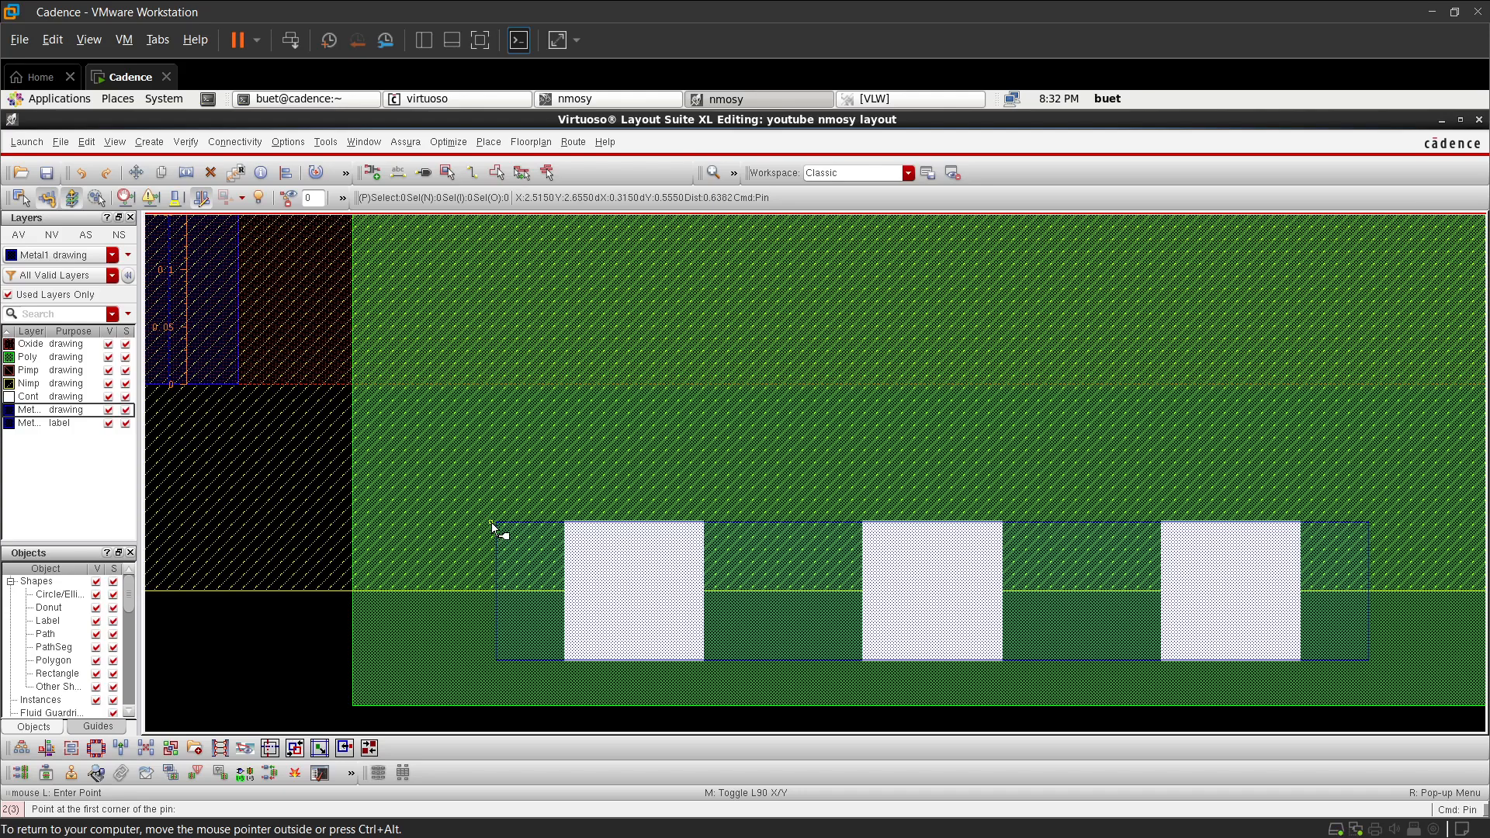
scroll(495, 529, "up", 4, "ctrl")
left_click(512, 525)
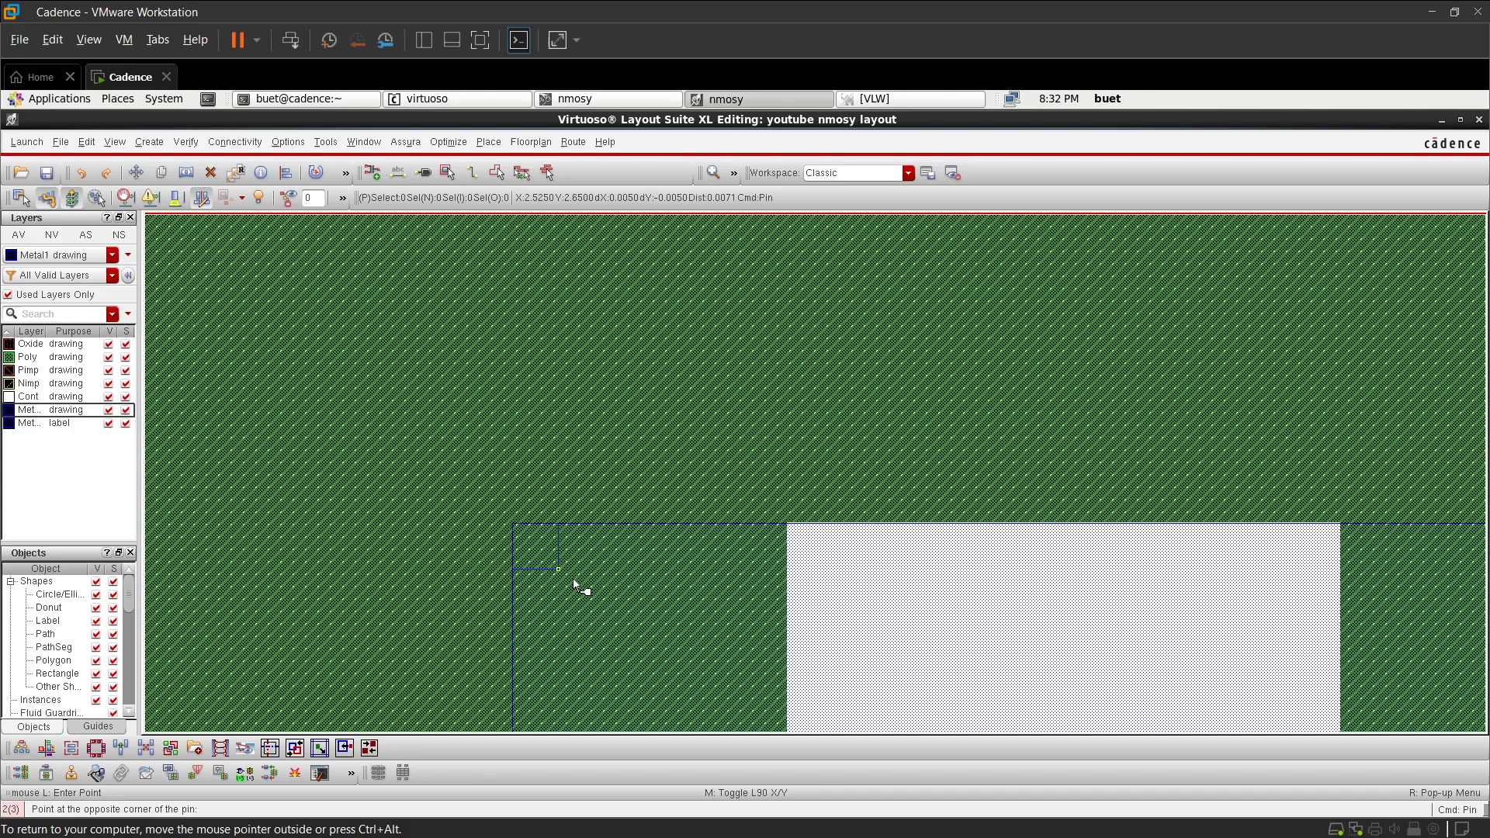
scroll(574, 583, "down", 6, "ctrl")
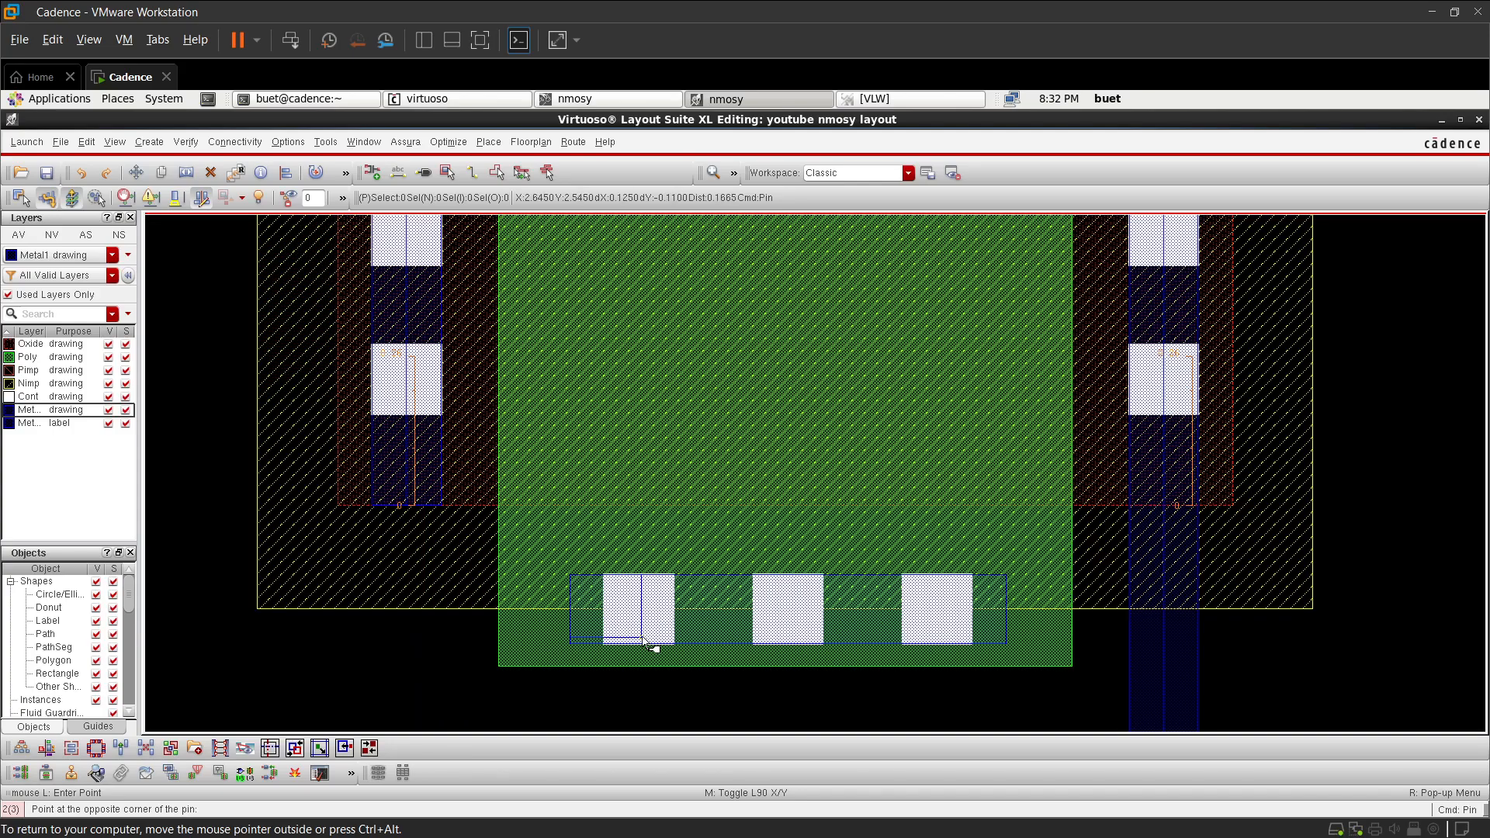
scroll(656, 648, "up", 4, "ctrl")
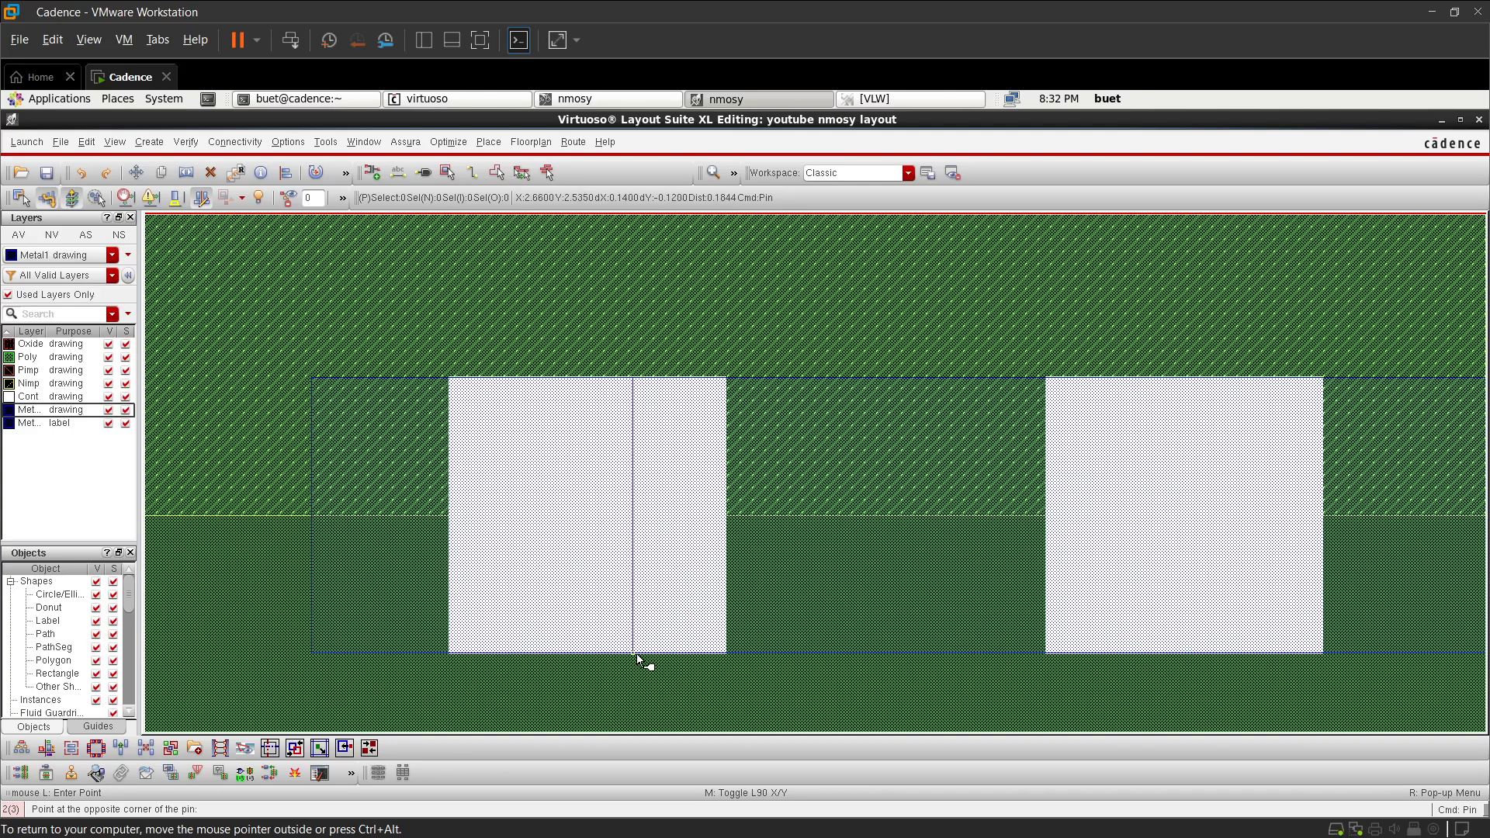
left_click(638, 656)
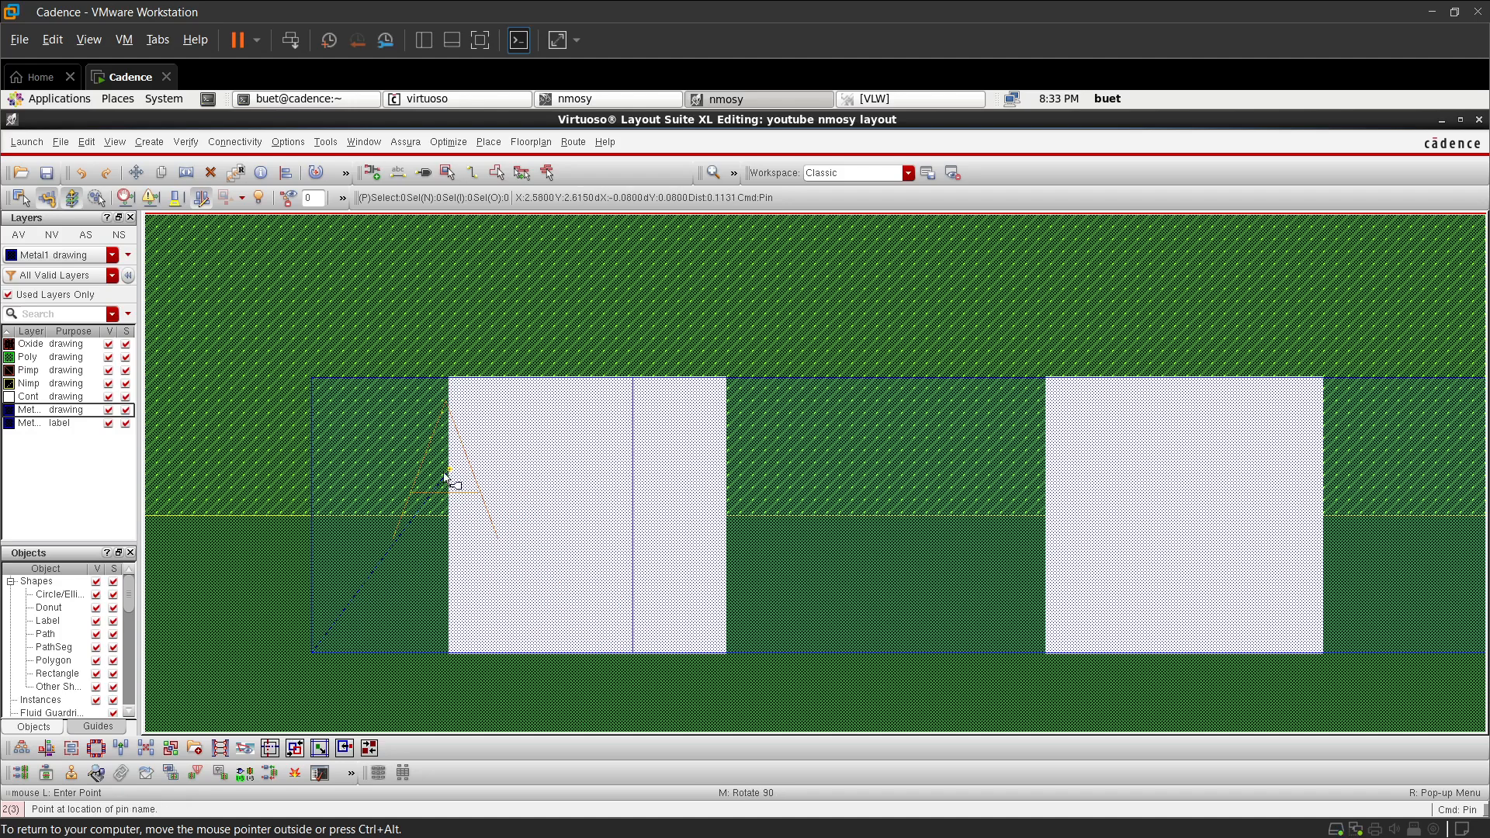
left_click(461, 509)
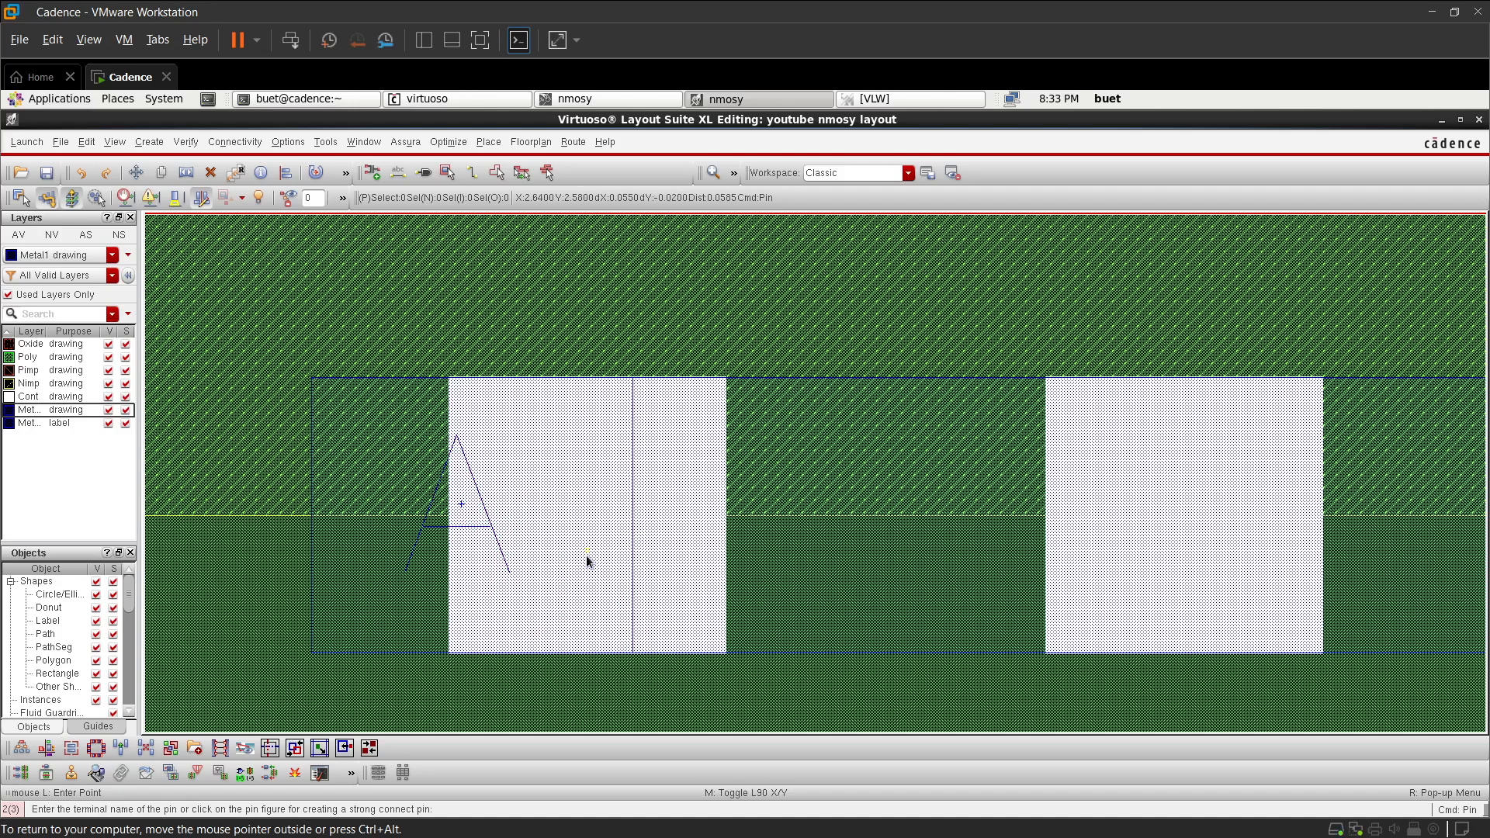
key("Escape")
- Move the layout origin to the left edge of the lower Nimp rectangle, level with the middle of the VSS Metal1 strip
scroll(587, 558, "down", 3)
scroll(646, 536, "down", 1)
scroll(667, 518, "down", 1)
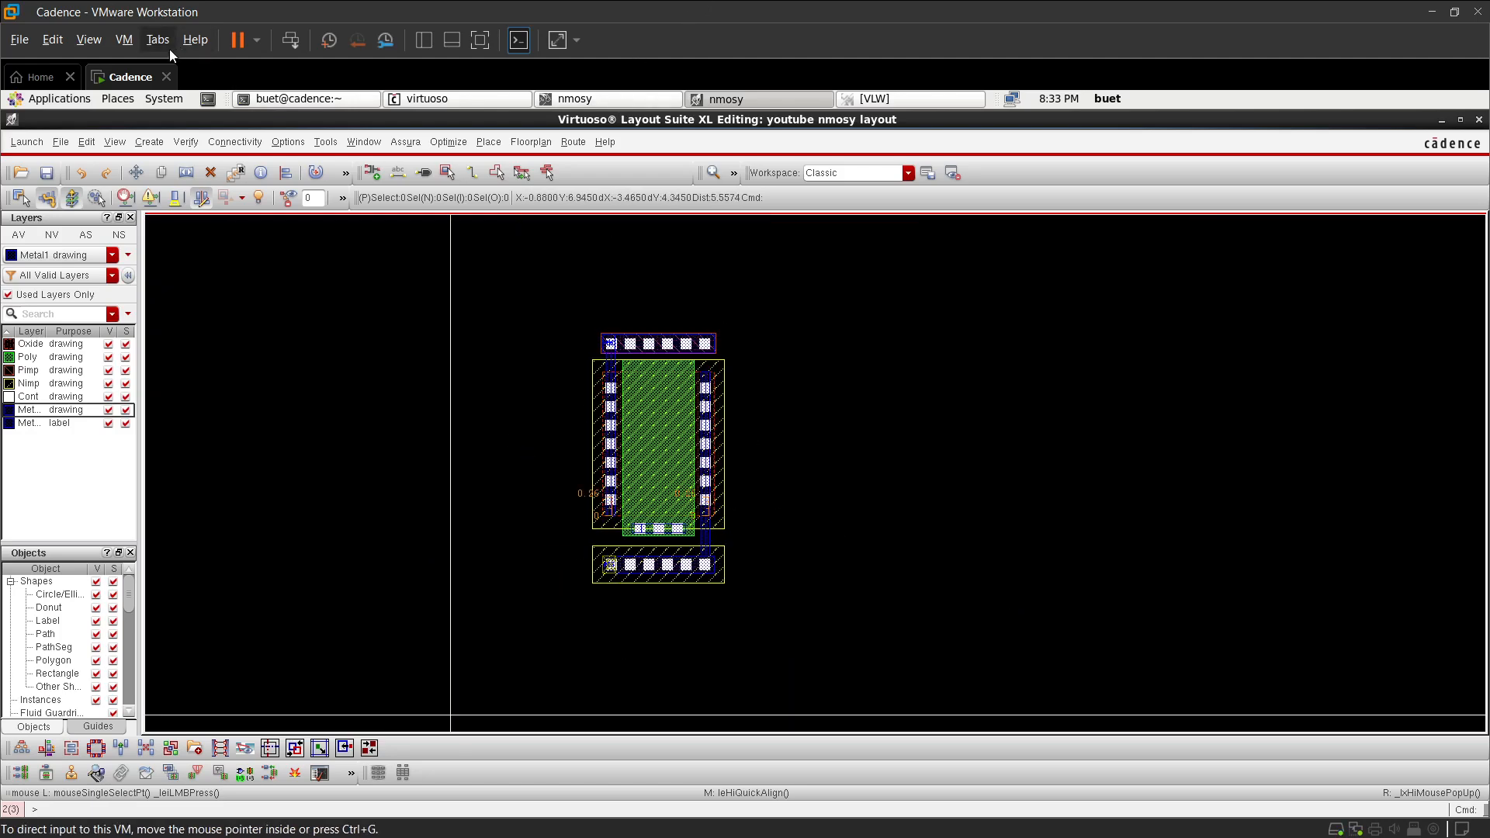
left_click(88, 140)
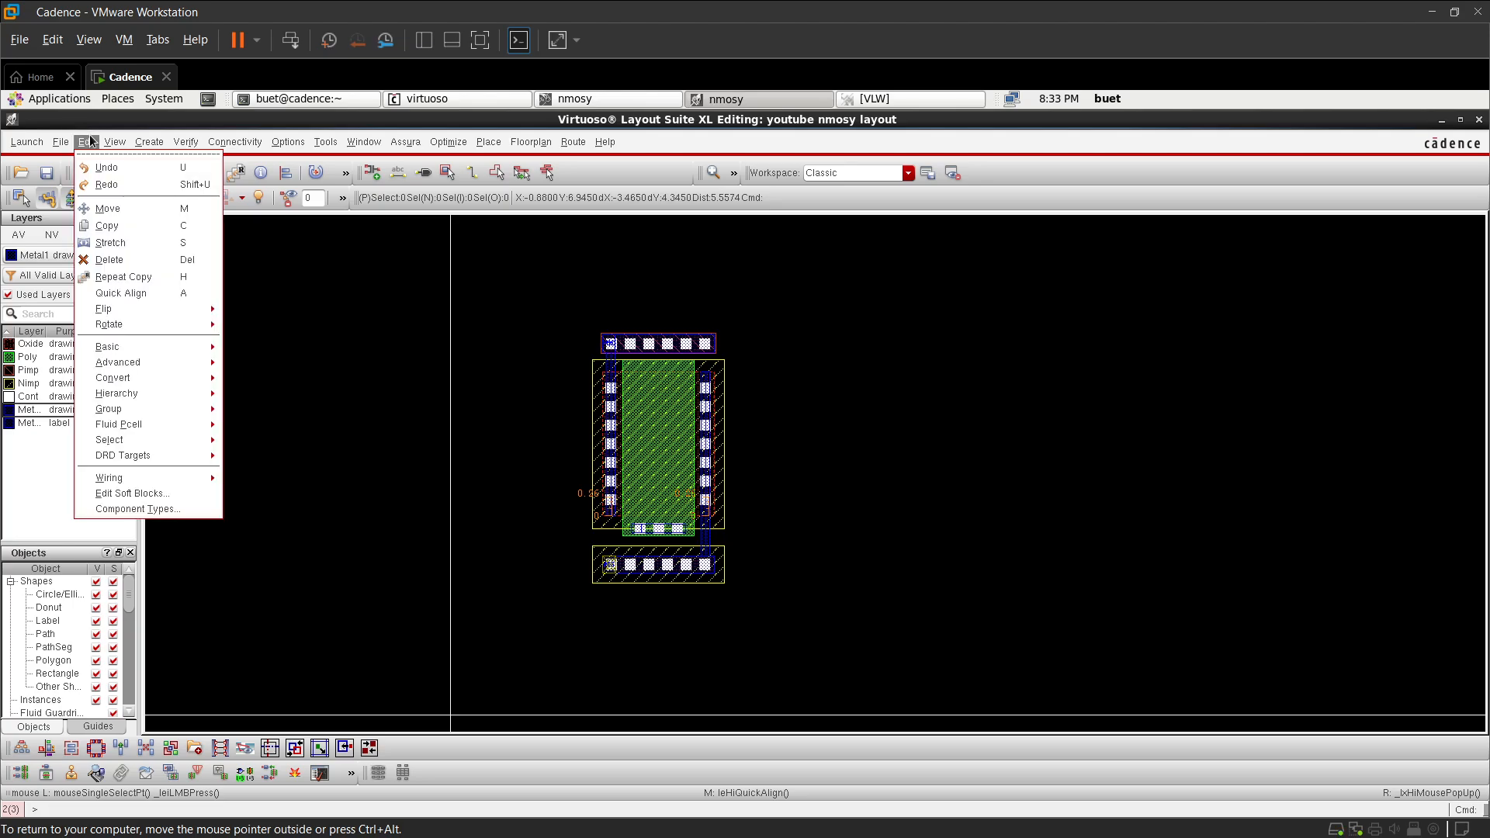
mouse_move(157, 358)
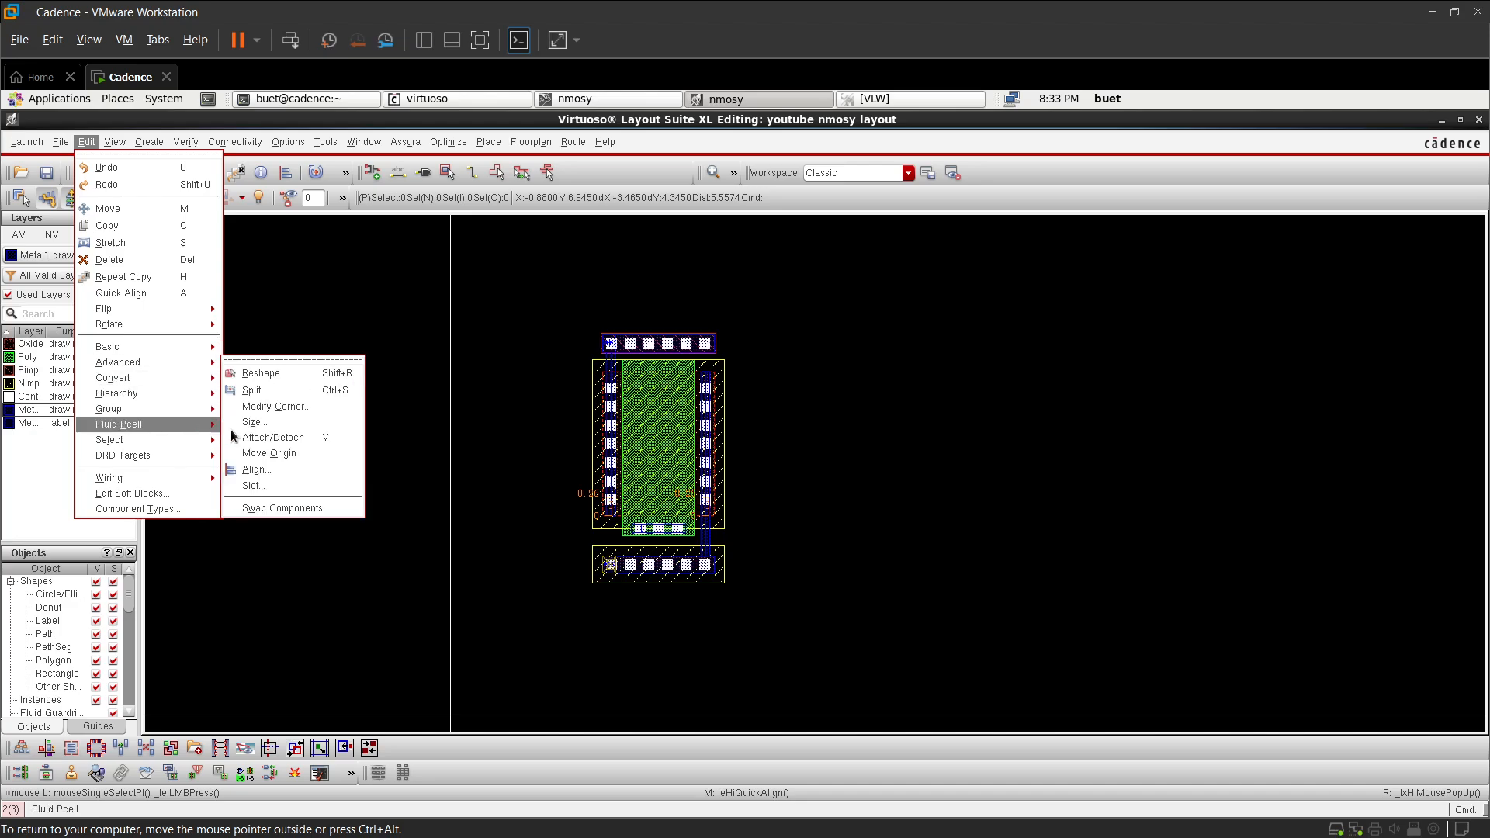
left_click(254, 455)
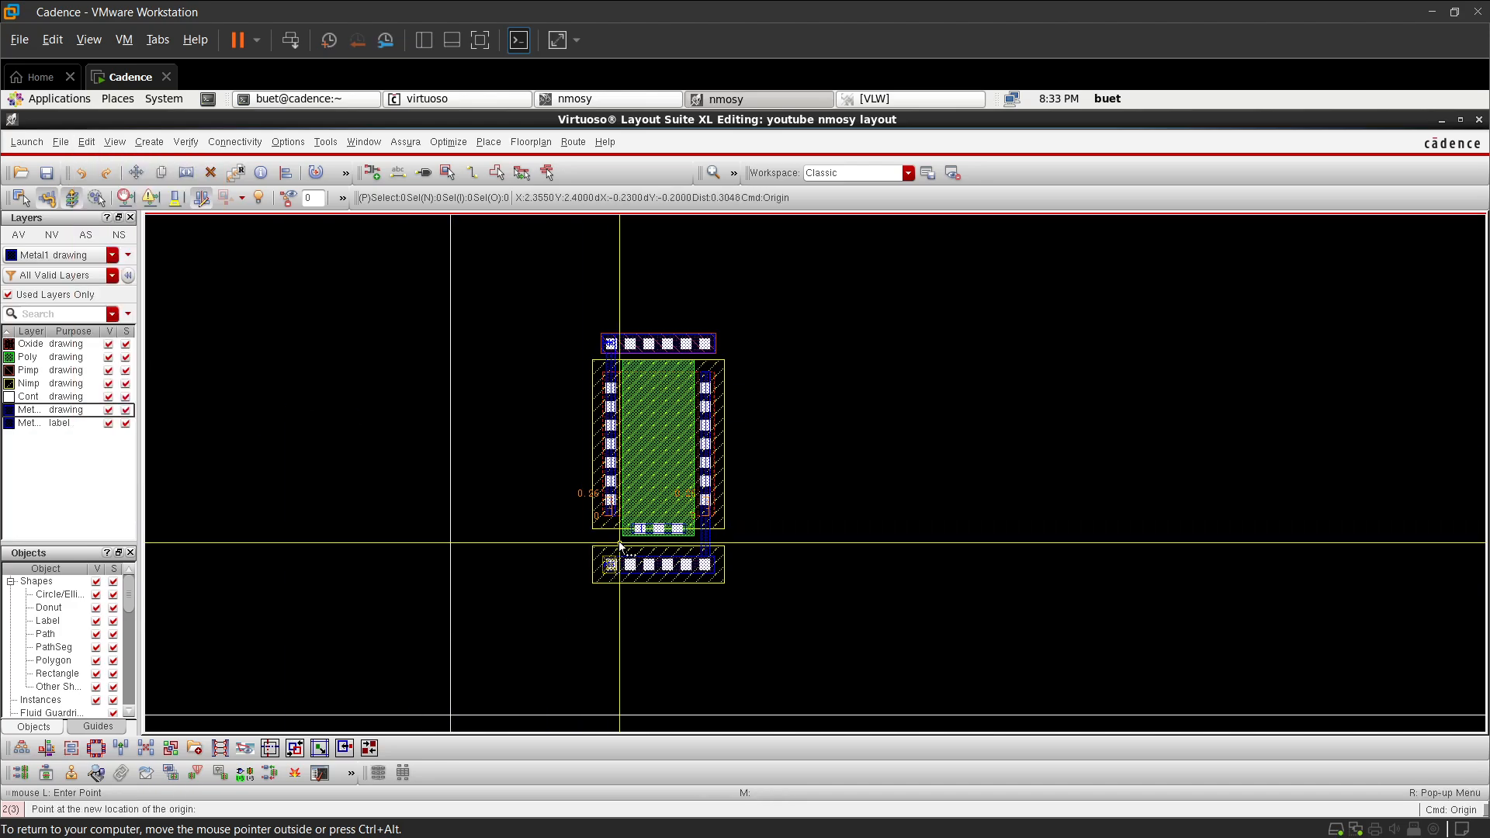
scroll(583, 570, "up", 3, "ctrl")
scroll(591, 576, "up", 2, "ctrl")
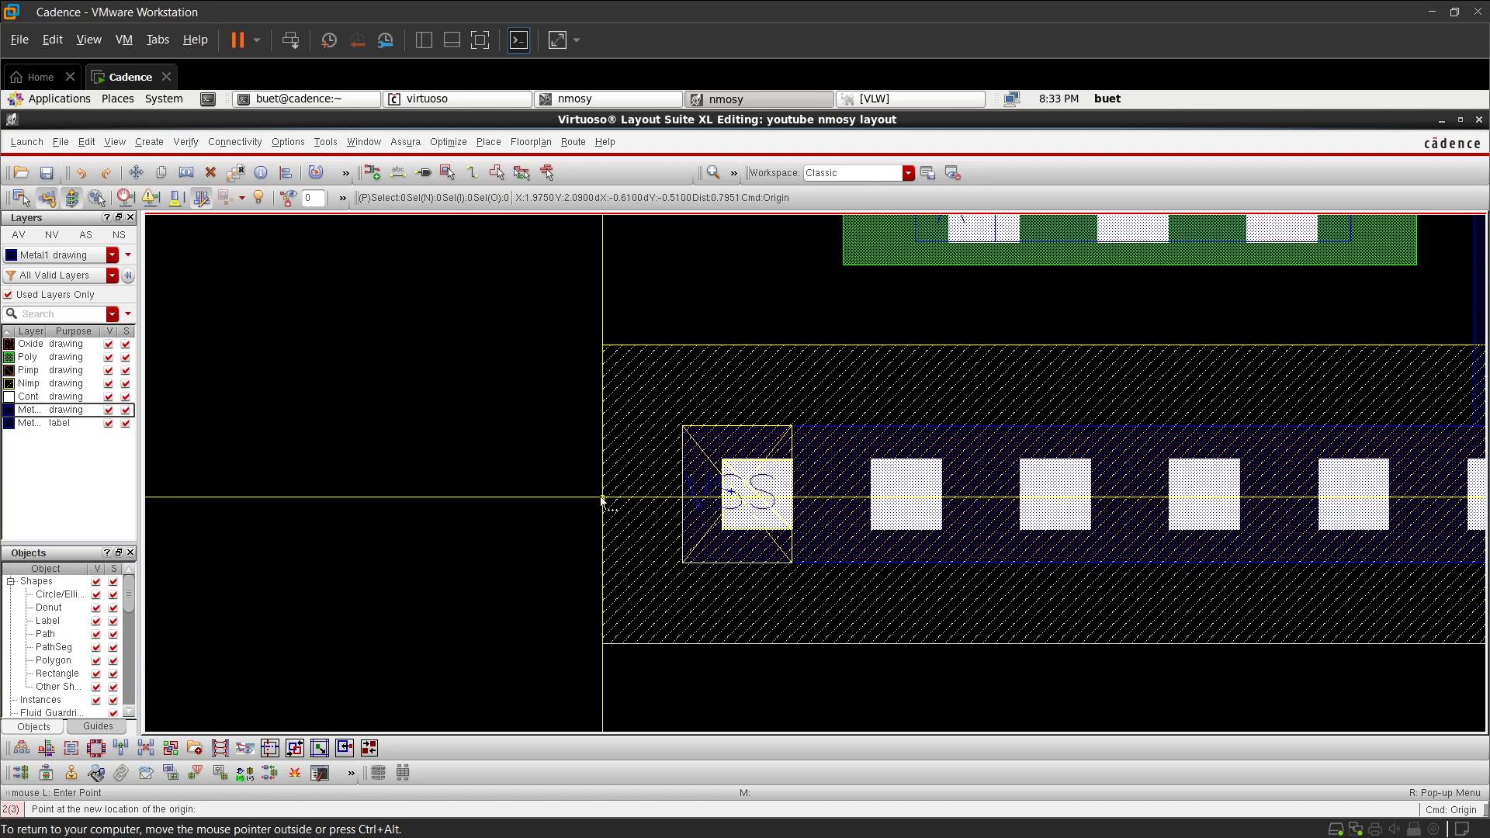
left_click(599, 496)
scroll(582, 496, "down", 5, "ctrl")
scroll(565, 499, "down", 1, "ctrl")
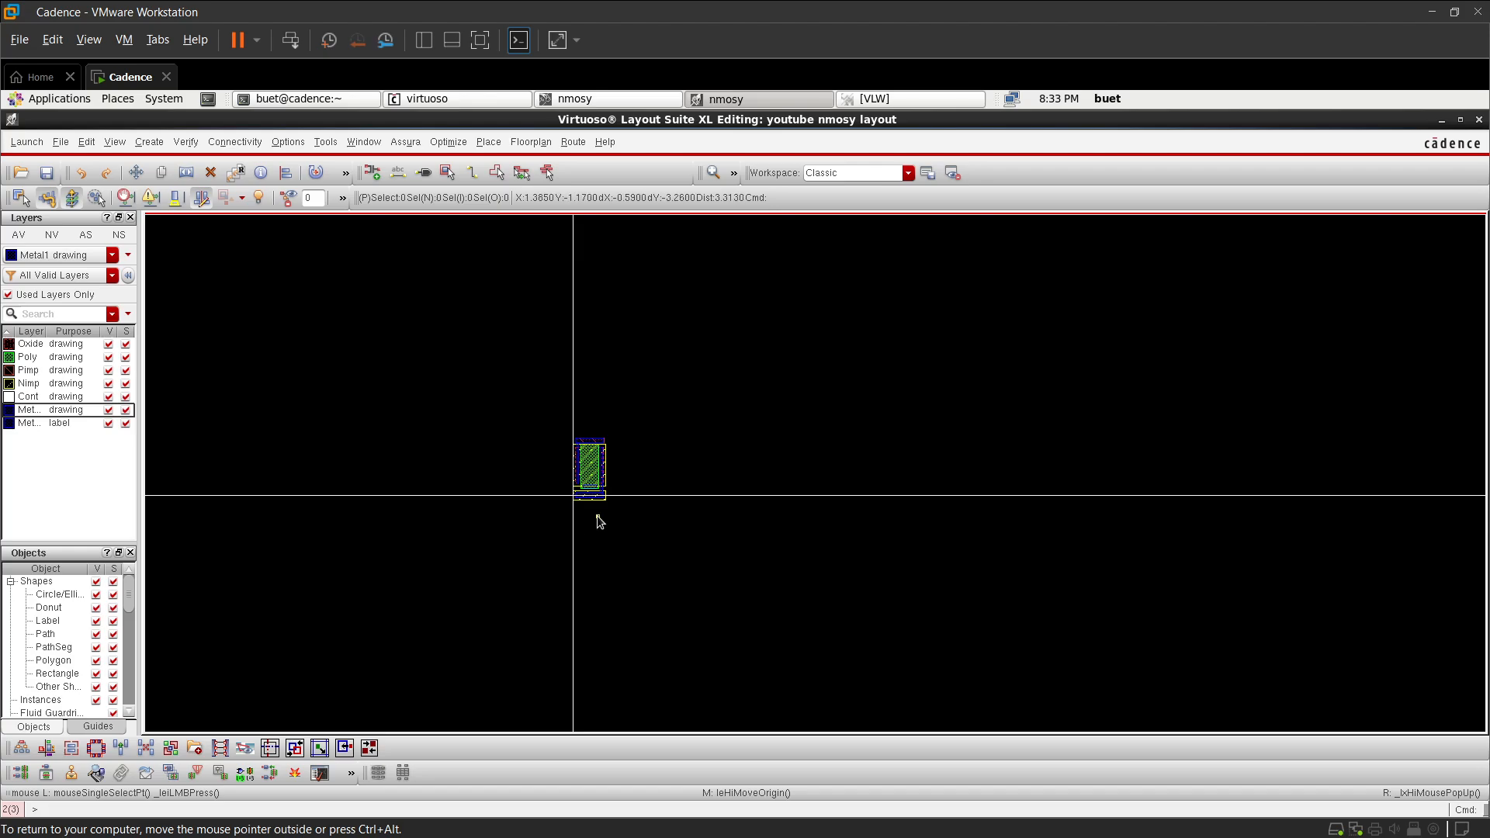
key("f")
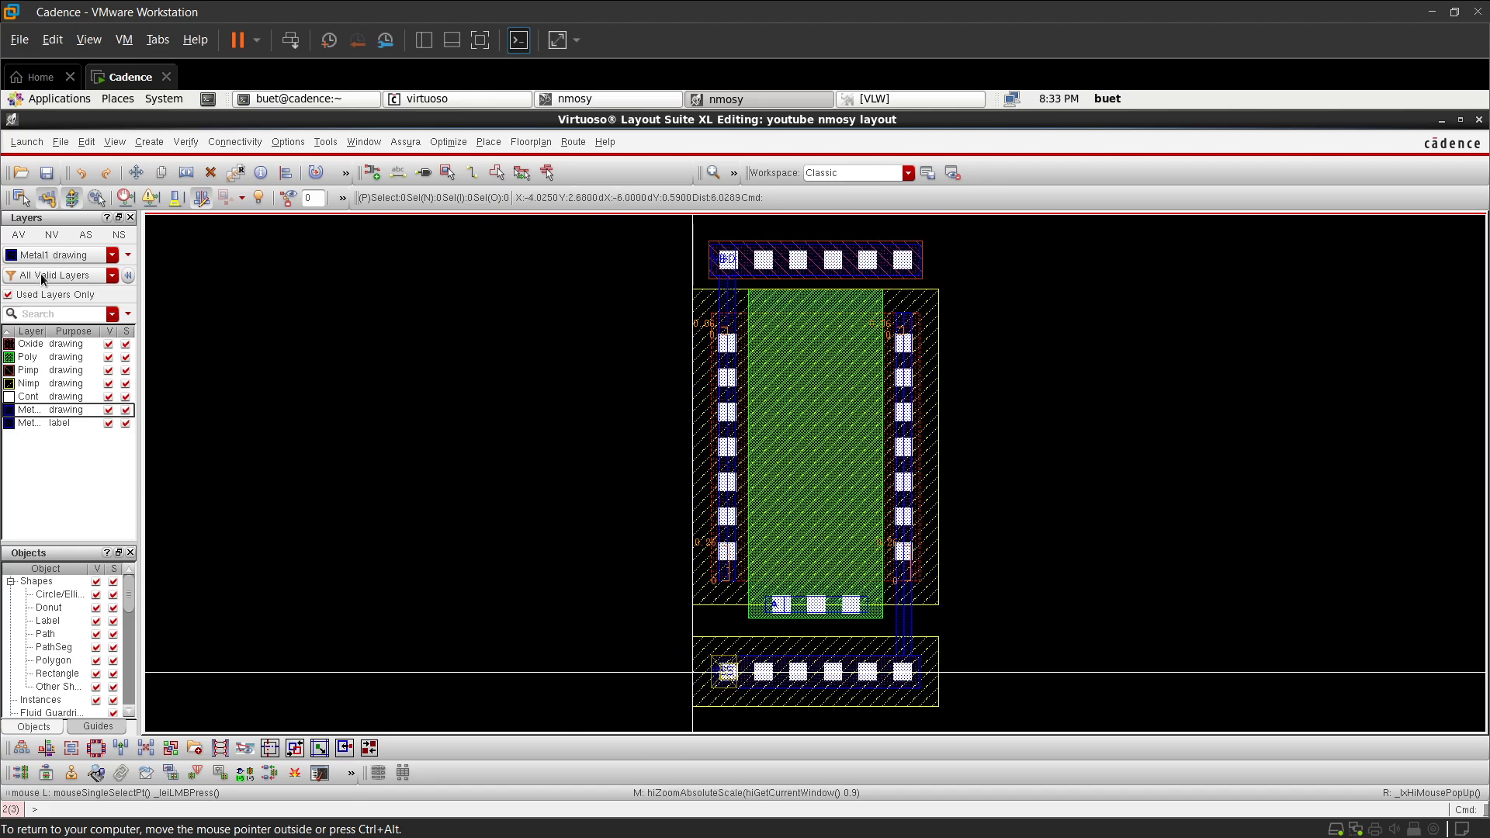
- Draw a P&R boundary about 1.84 by 3.49 around the whole device, from the upper Pimp strip to the lower Nimp corner
left_click(81, 173)
left_click(147, 144)
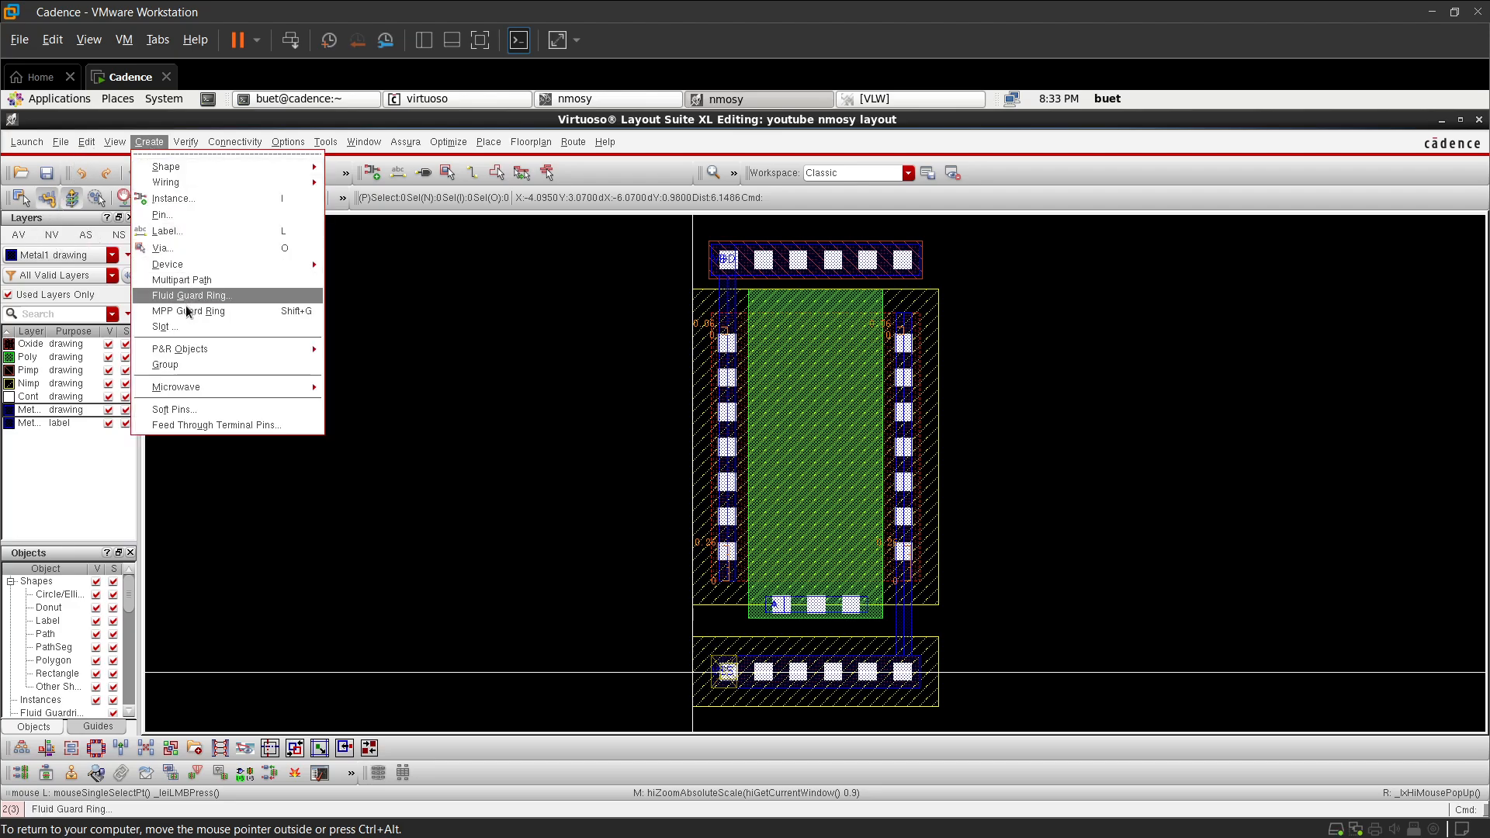
mouse_move(208, 357)
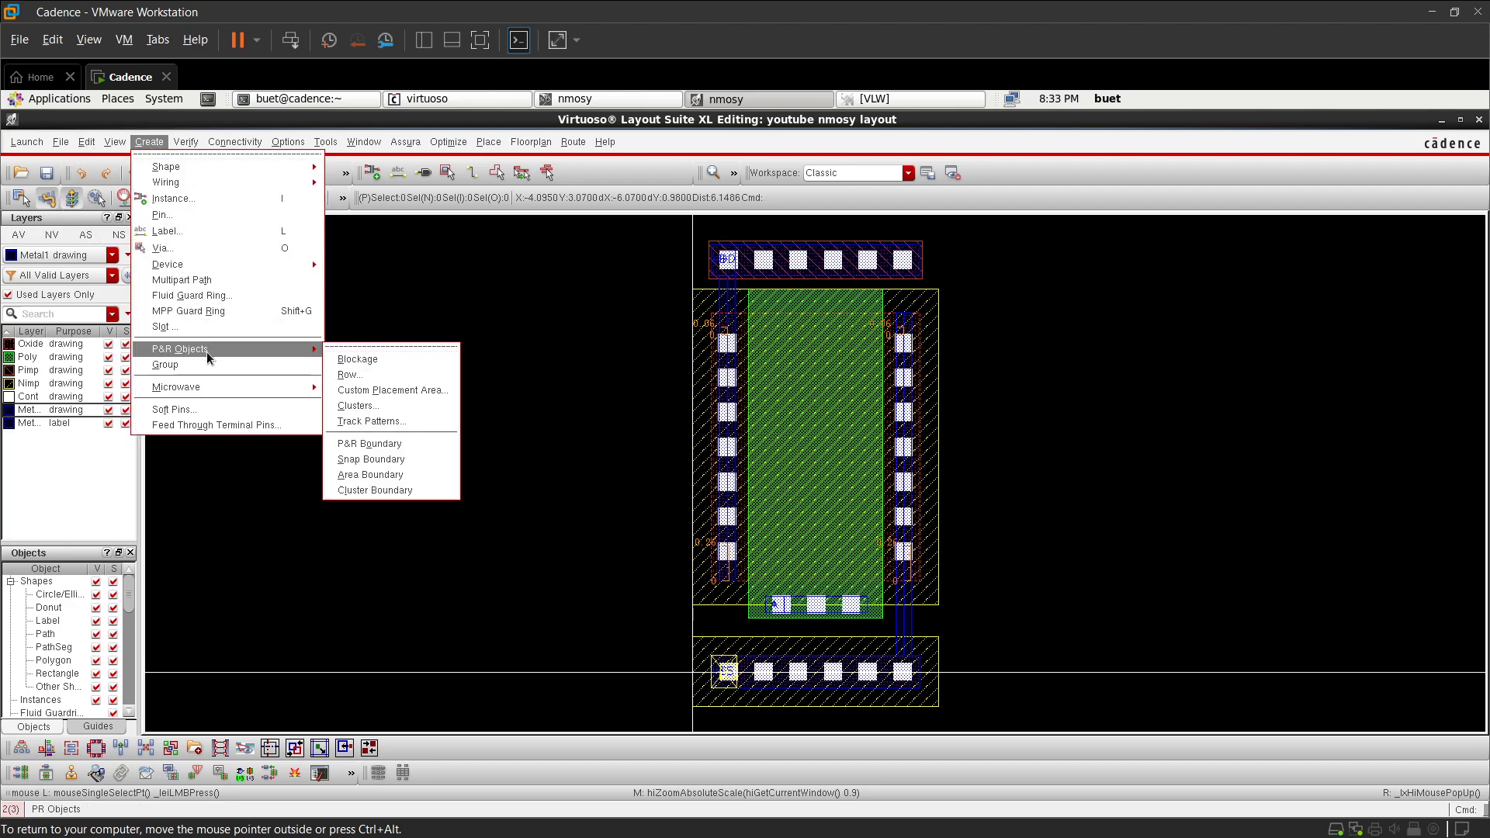
left_click(405, 444)
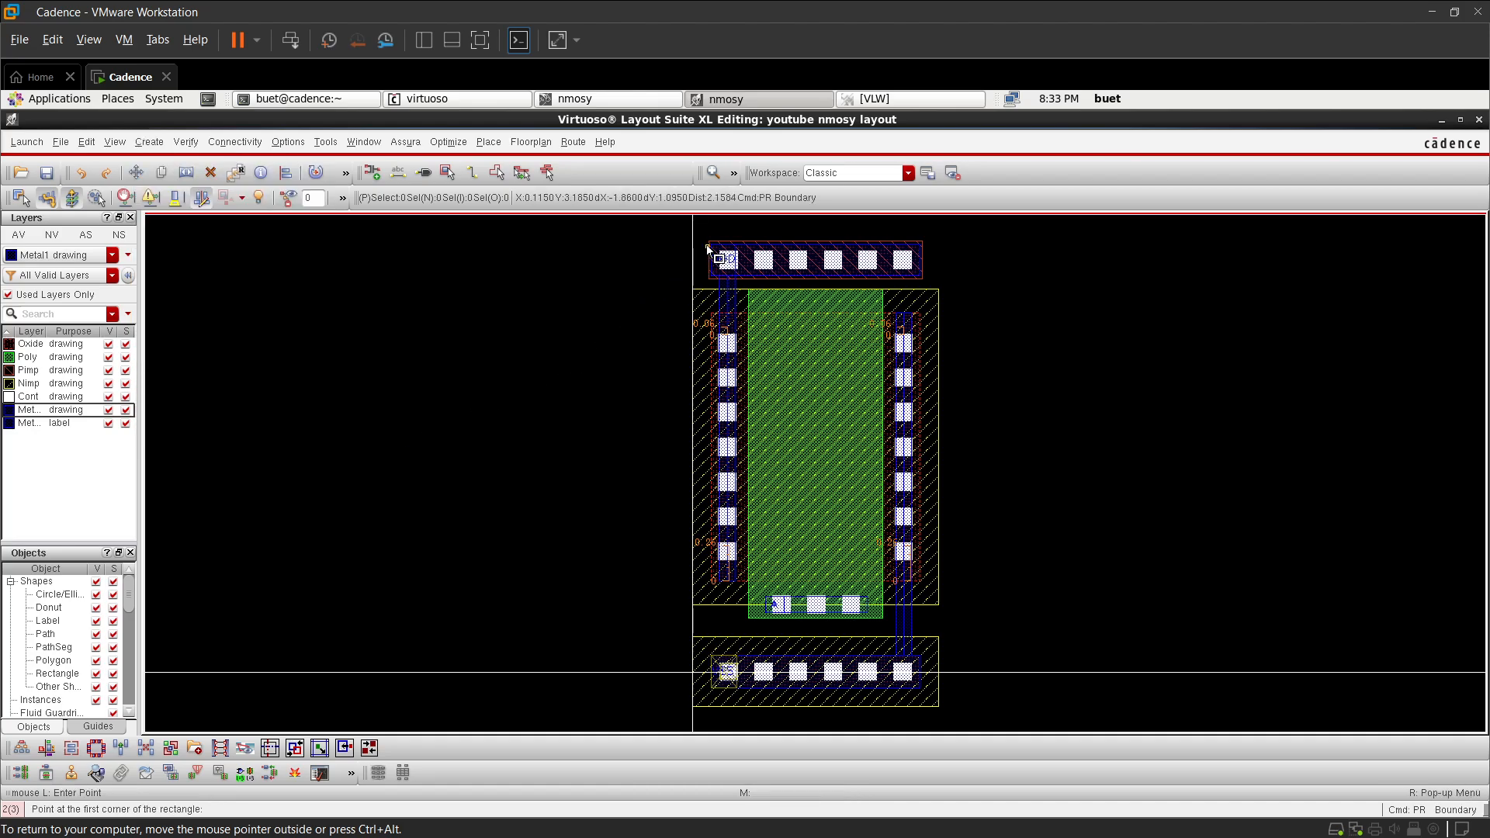
scroll(692, 243, "up", 3, "ctrl")
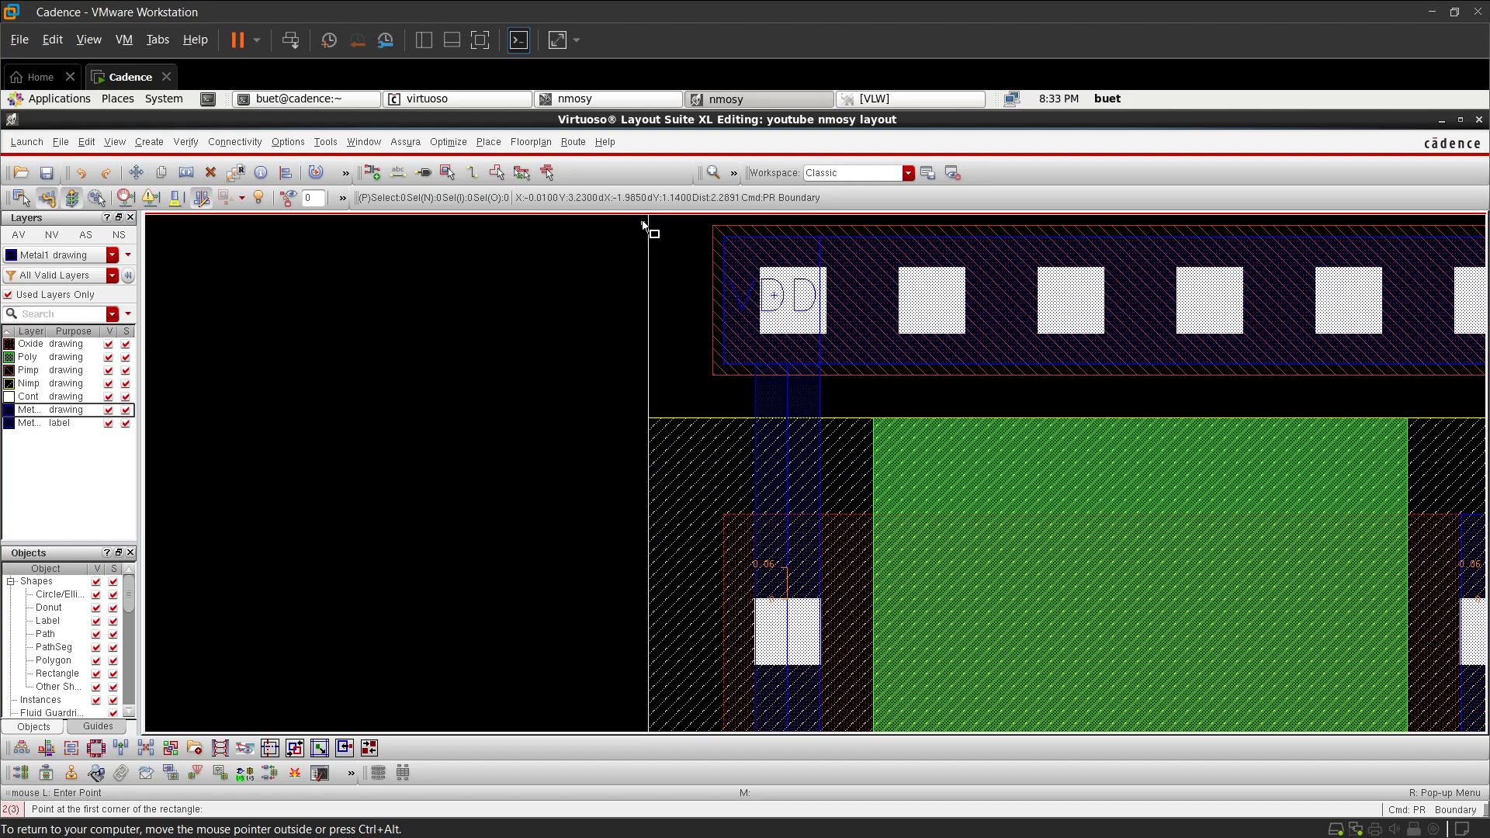
left_click(650, 225)
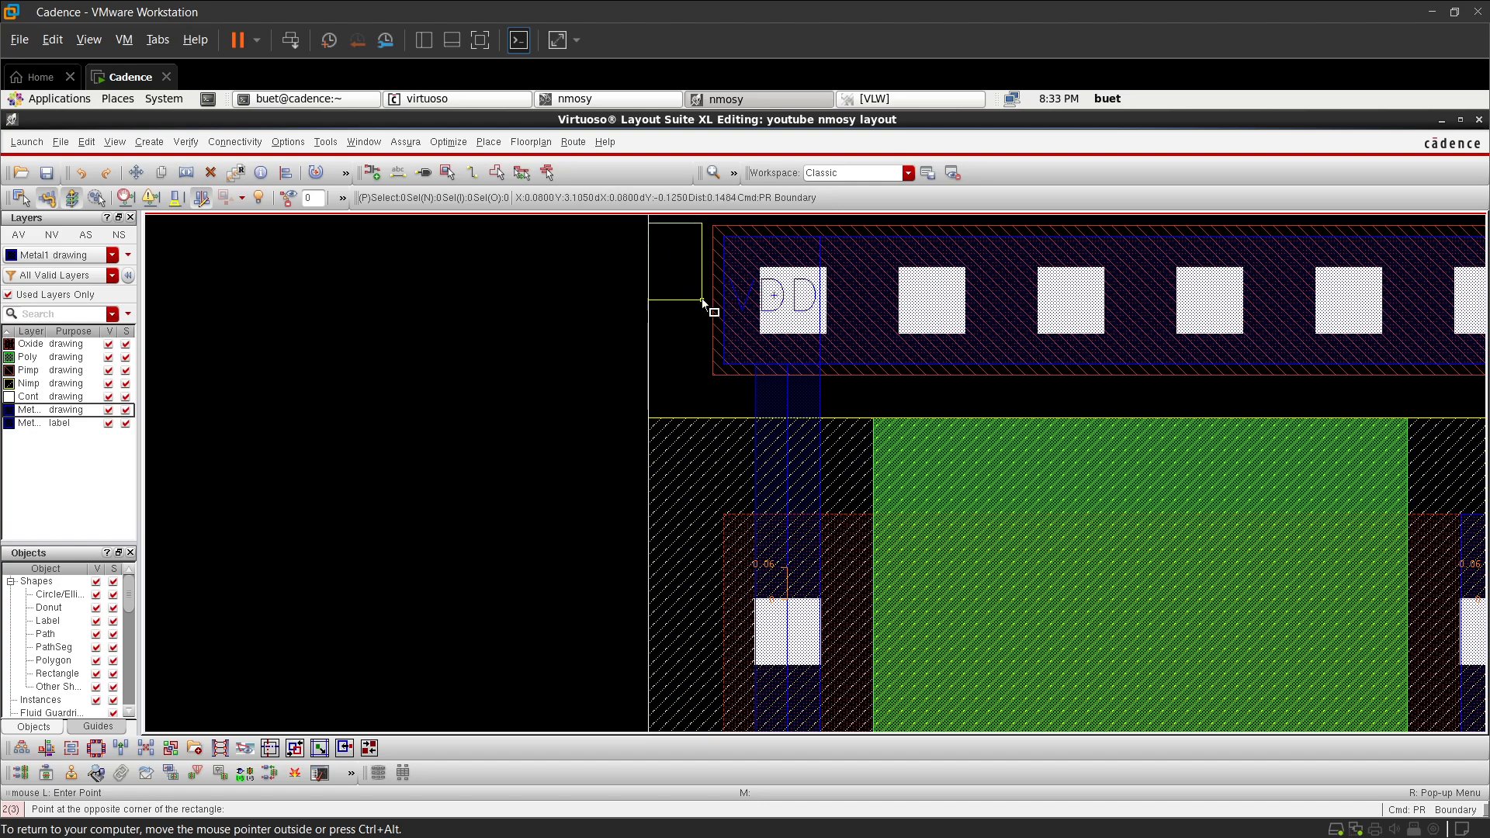
scroll(723, 329, "down", 5)
scroll(748, 379, "up", 3)
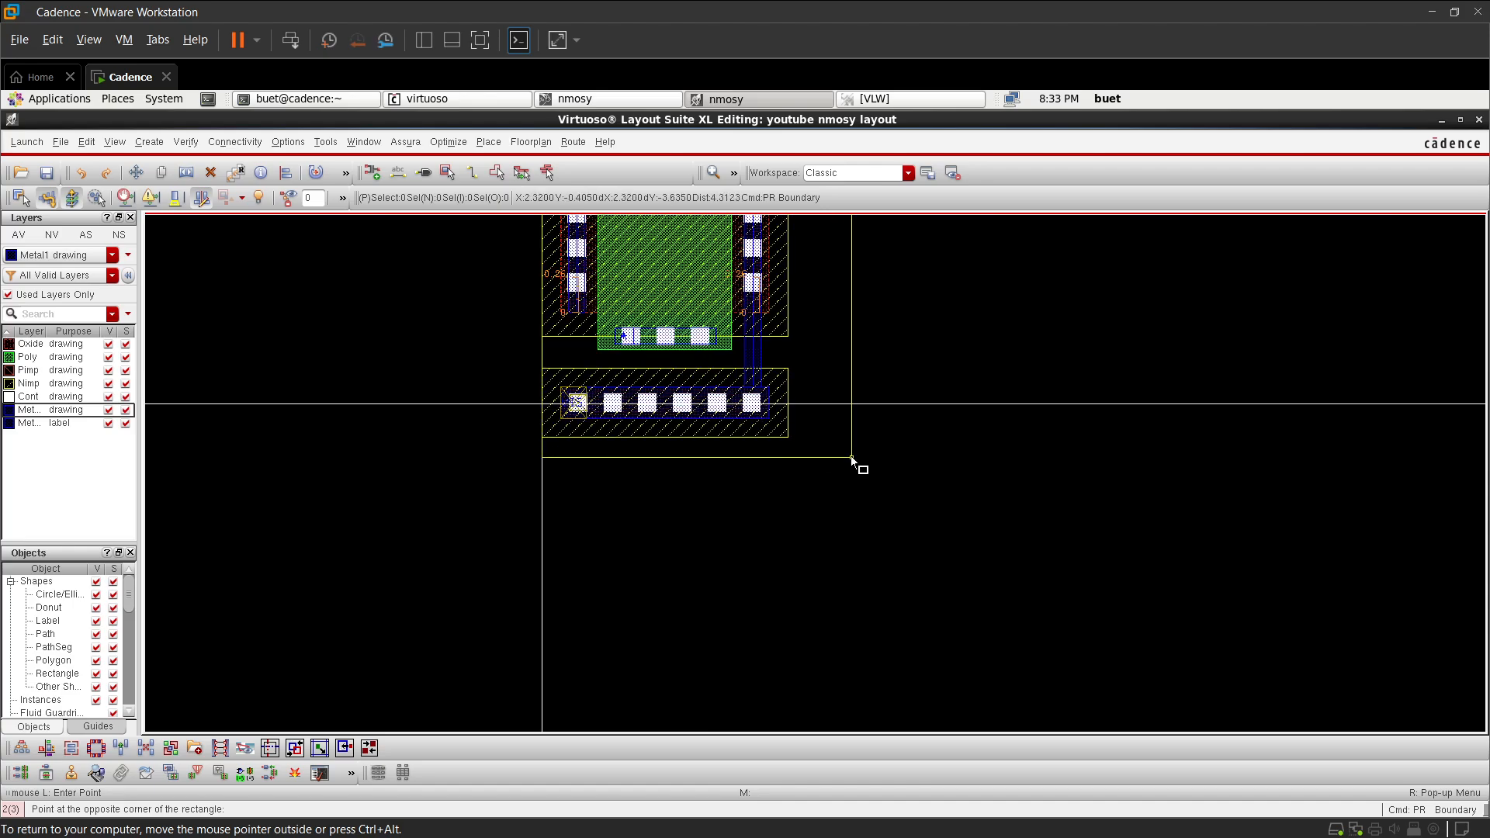
scroll(796, 442, "up", 2)
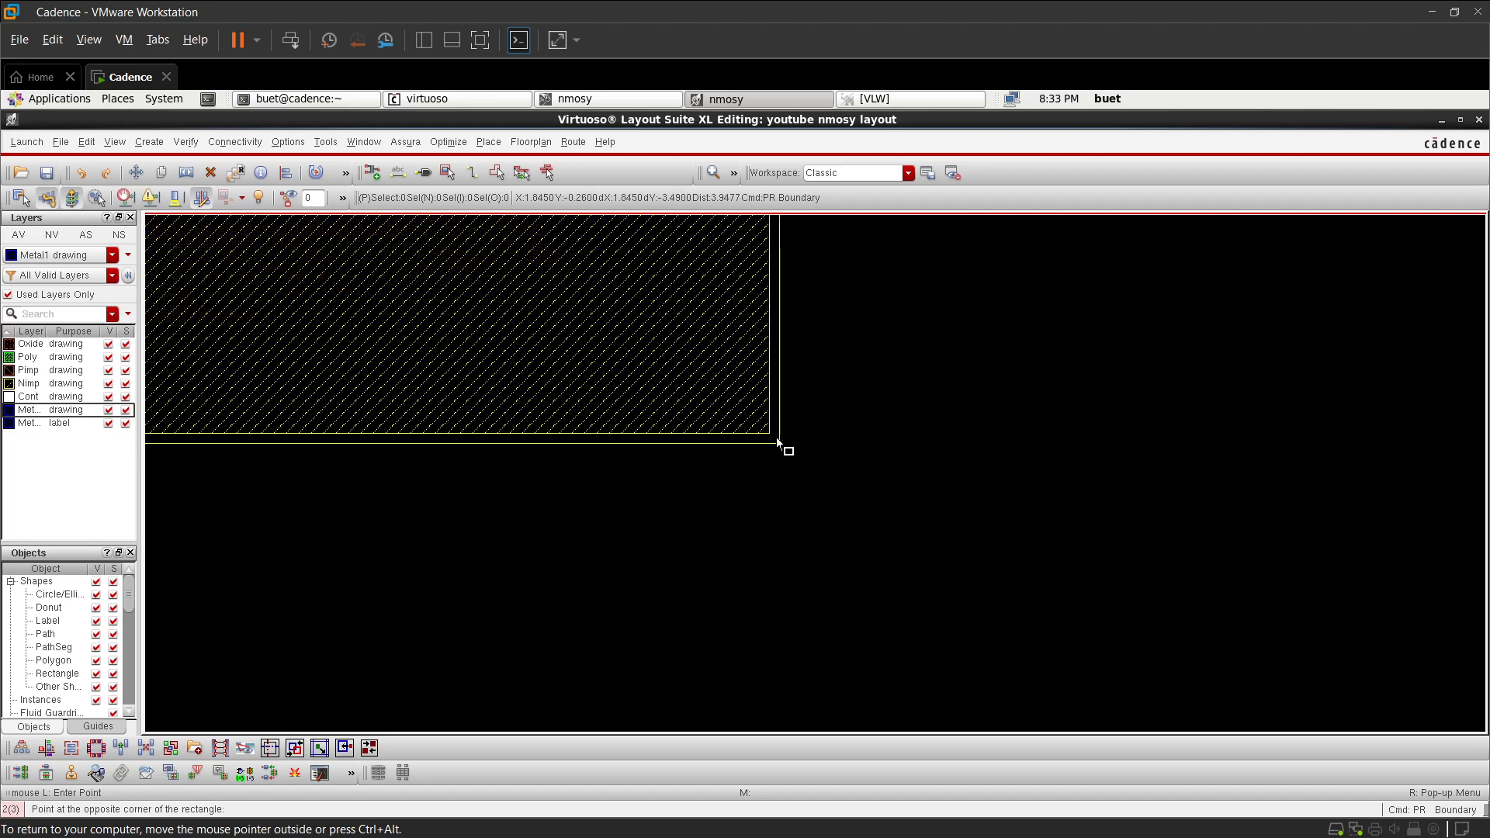
left_click(768, 434)
scroll(767, 433, "down", 3)
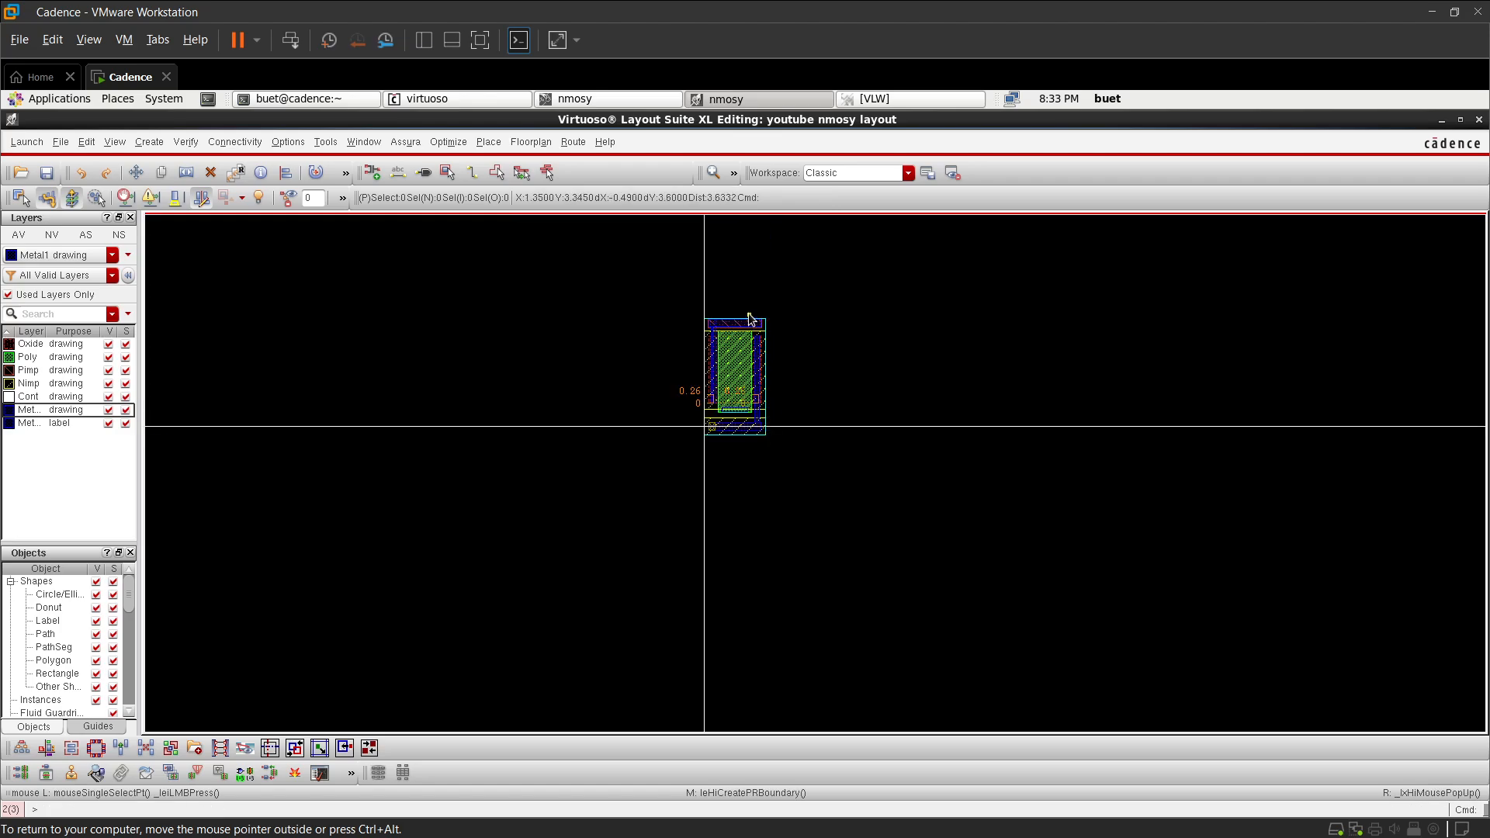
- Quick-align the P&R boundary's upper edge to the upper edge of the Pimp strip using No Spacing
scroll(751, 323, "up", 4)
scroll(704, 353, "up", 3)
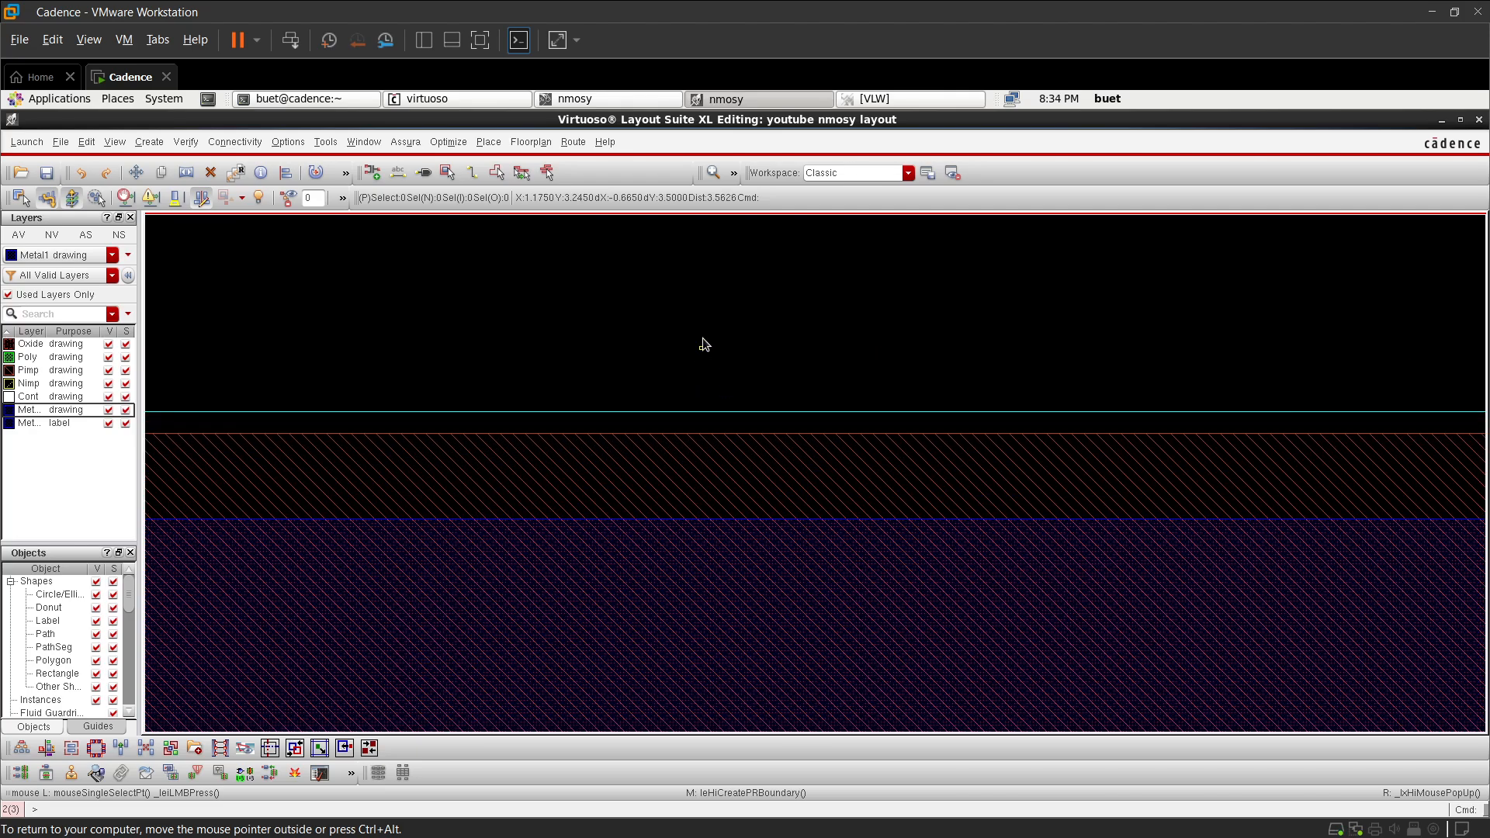
right_click(702, 338)
left_click(682, 272)
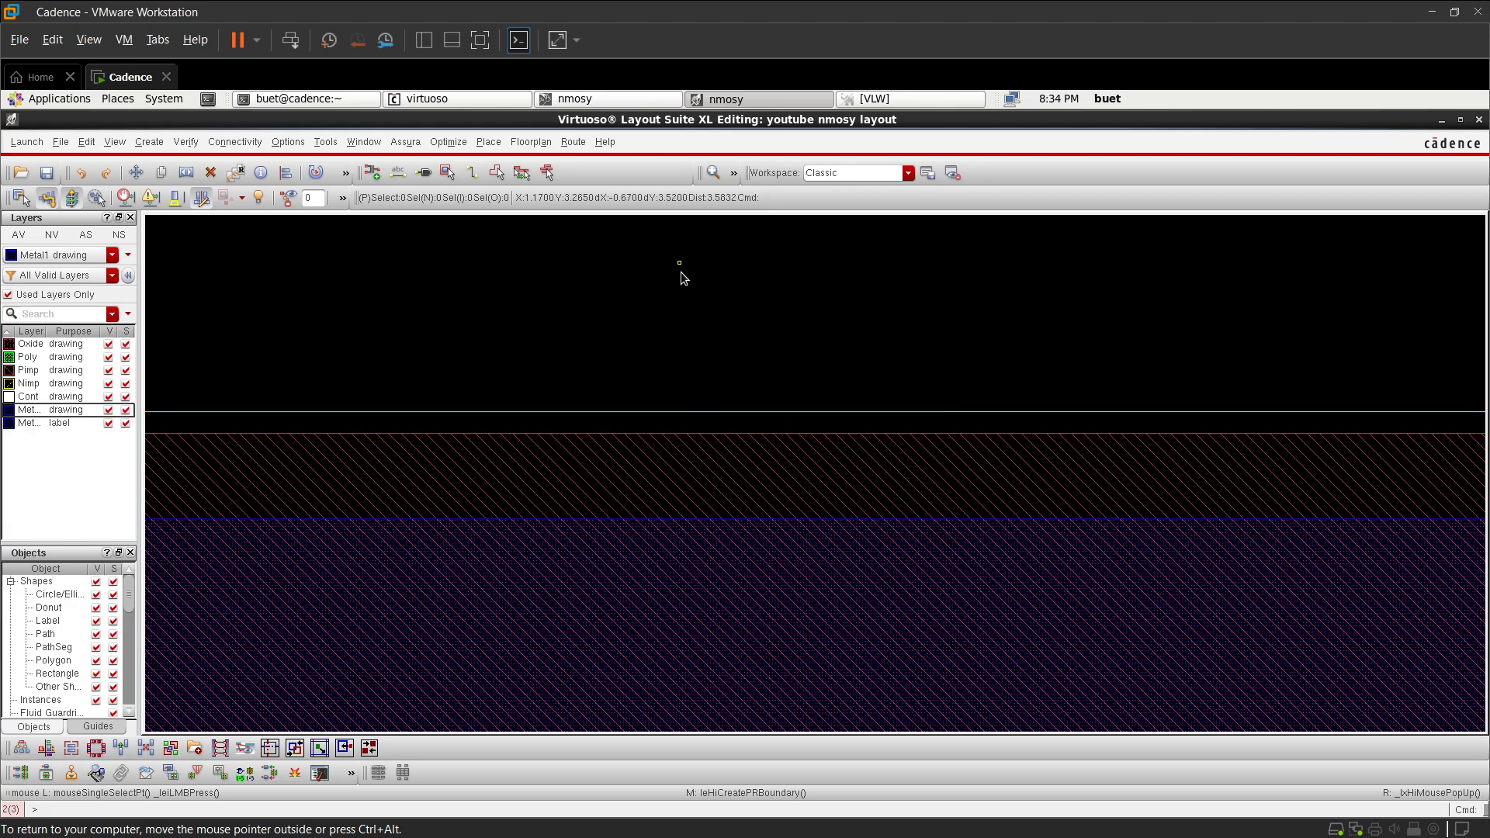
key("a")
right_click(689, 376)
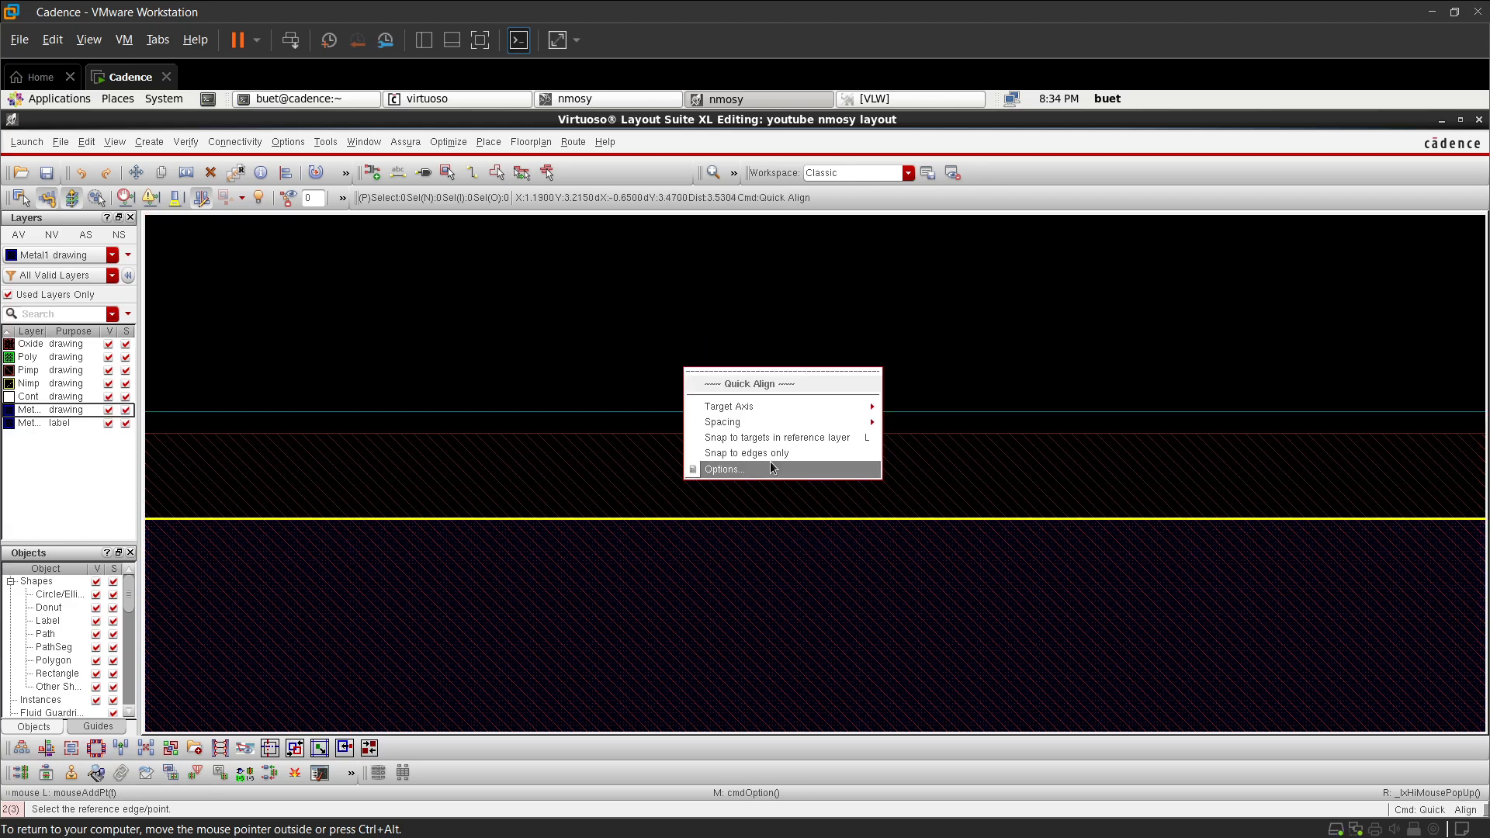
mouse_move(776, 424)
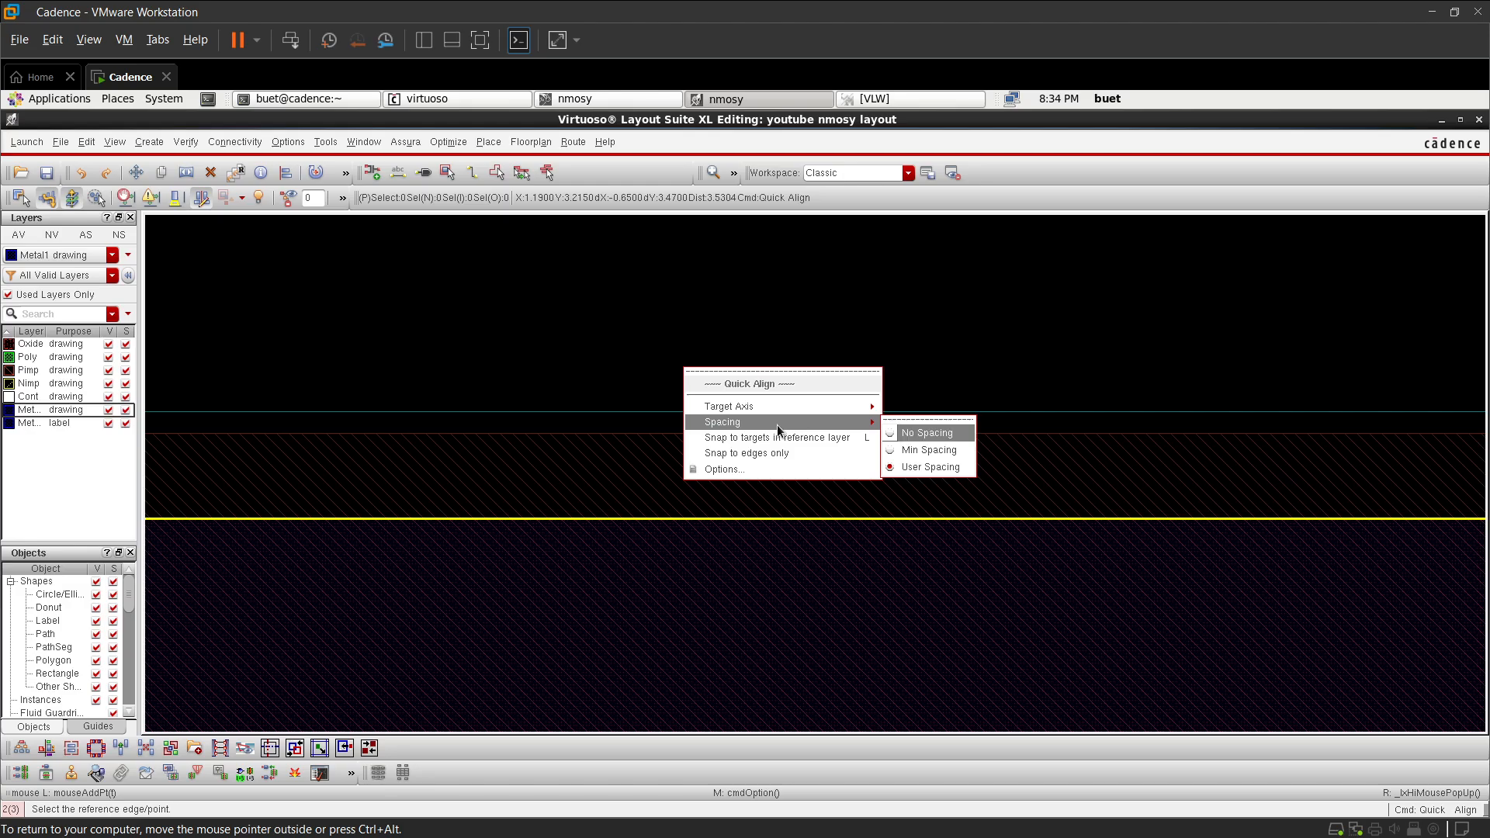
left_click(918, 436)
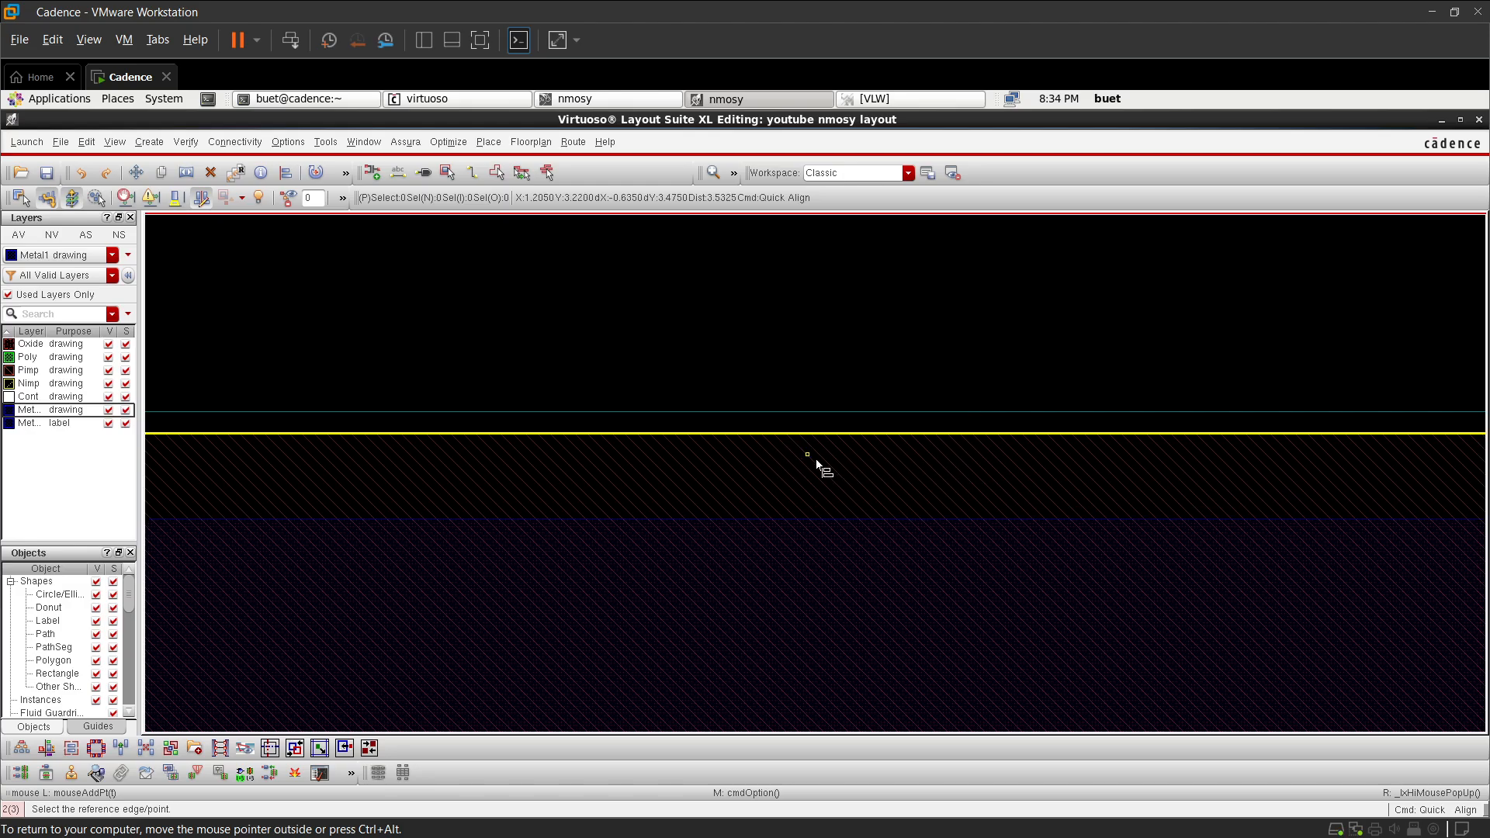
left_click(706, 393)
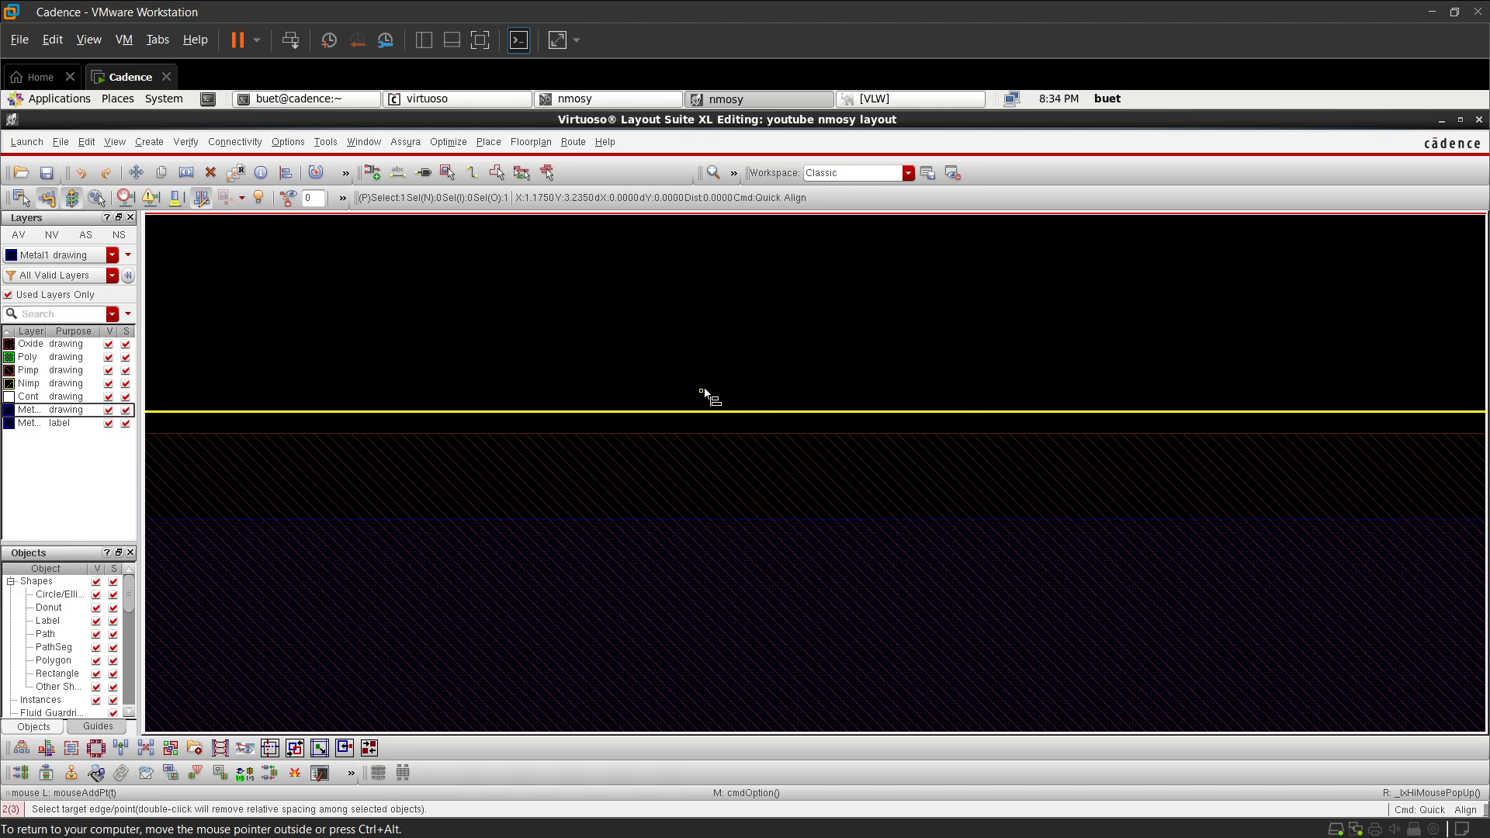
left_click(682, 458)
scroll(682, 457, "down", 5, "ctrl")
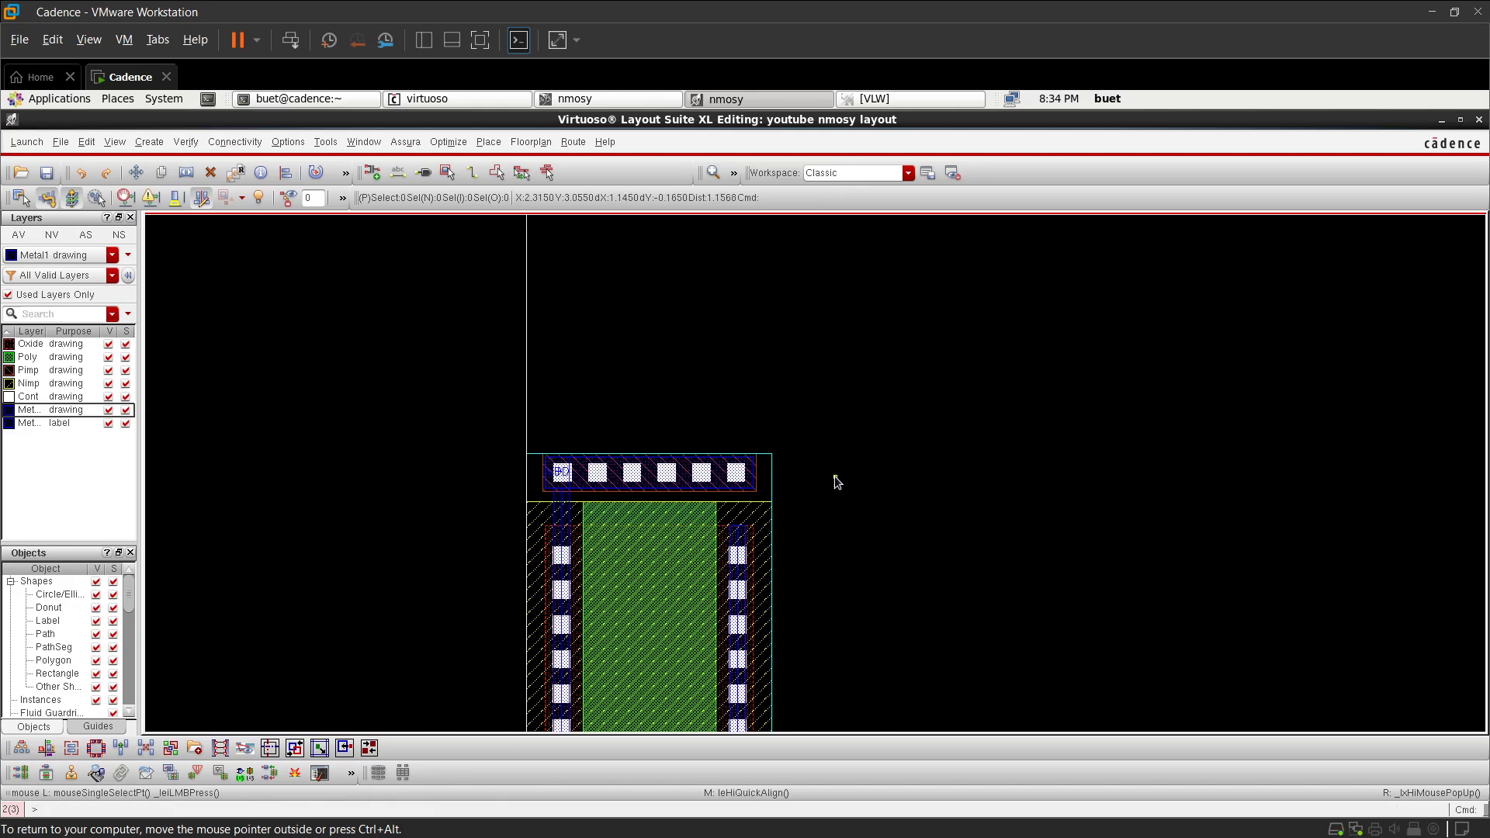
- Save the layout, then run Assura LVS test1 on the nmosy schematic and layout with gpdk090 and enter the debug environment
left_click(47, 173)
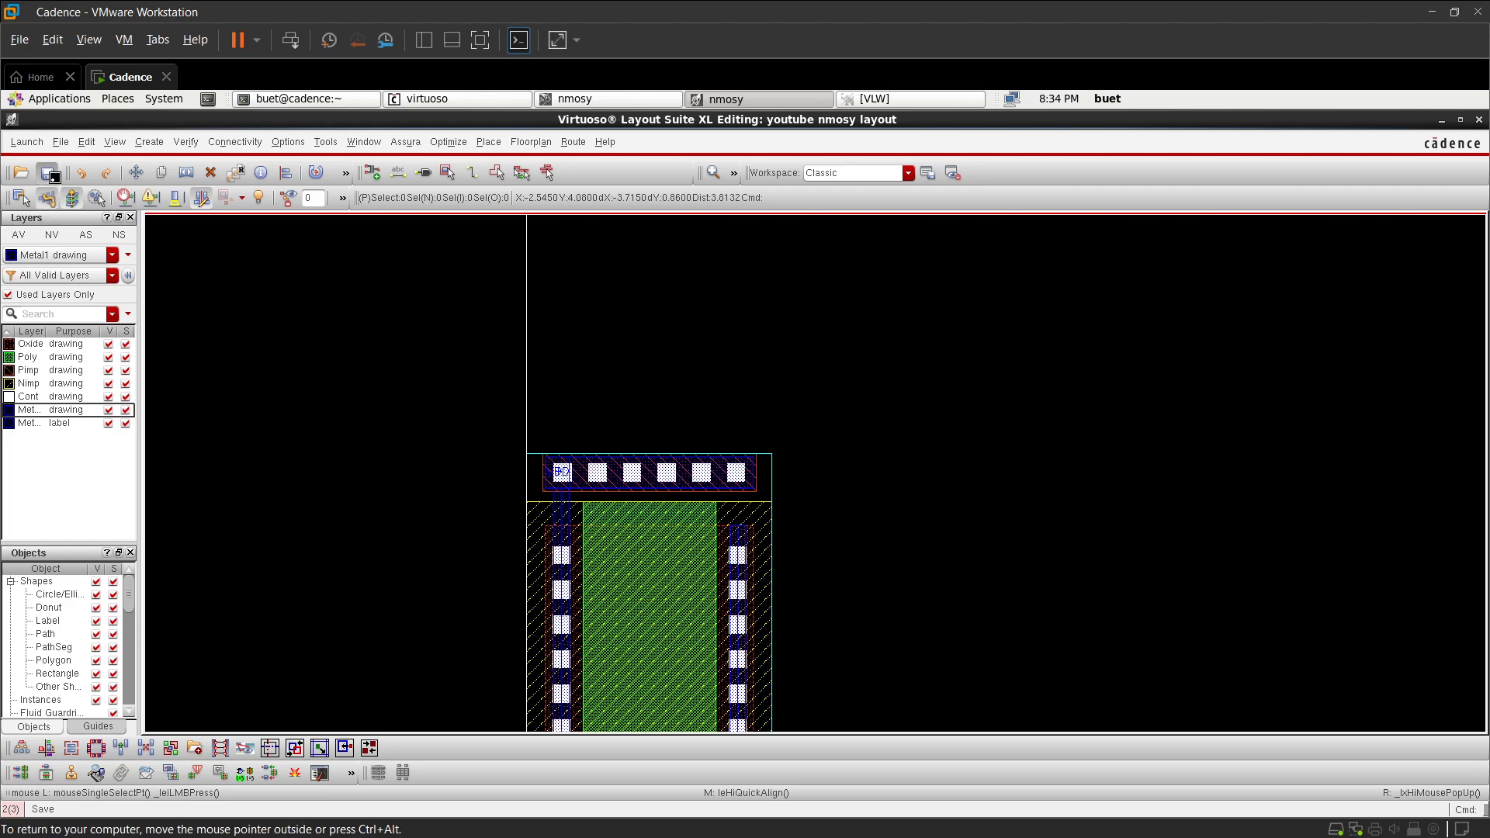
left_click(412, 143)
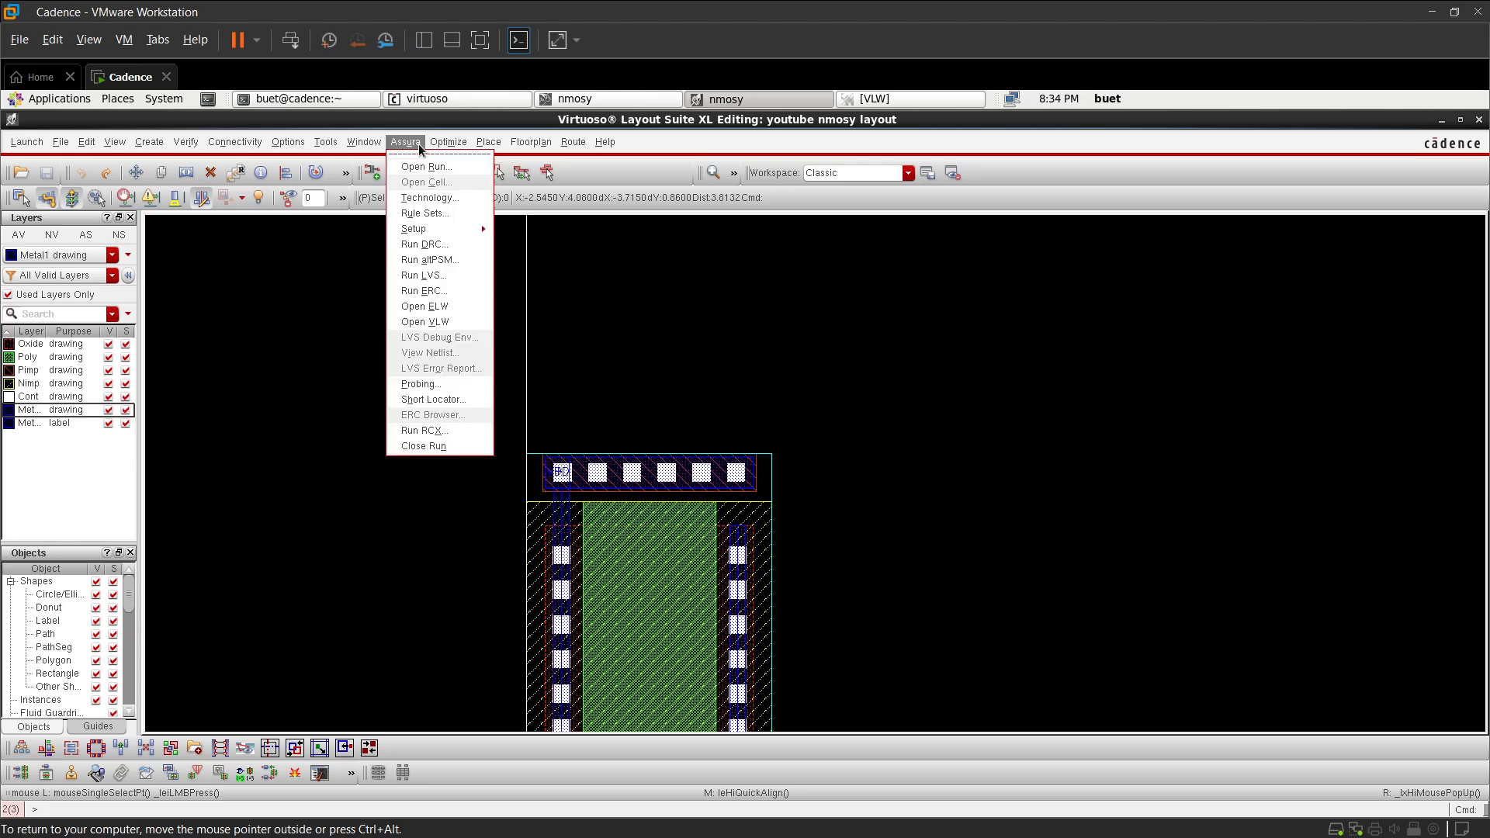
left_click(452, 276)
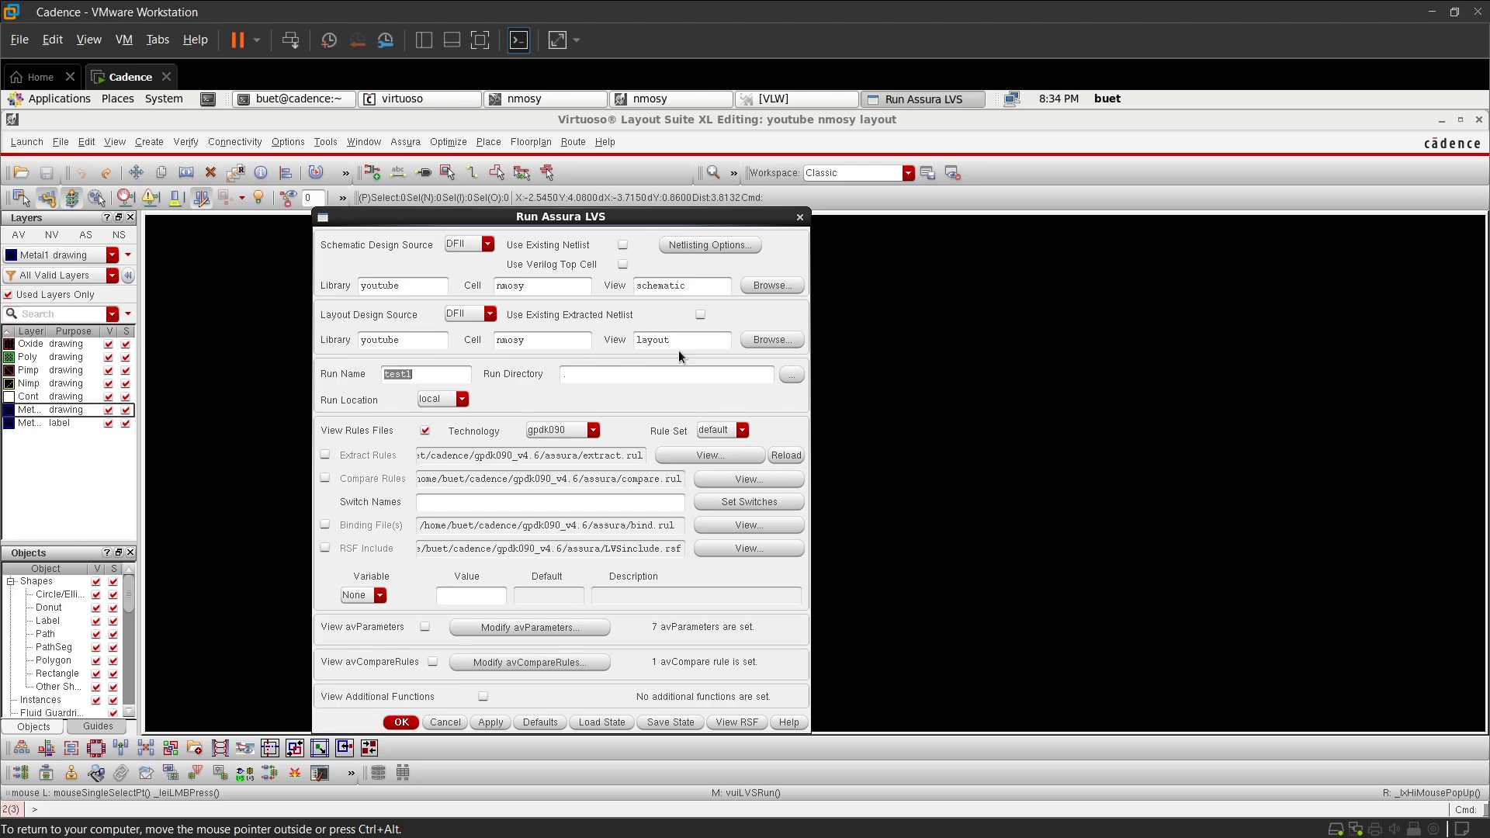
left_click(490, 722)
left_click(701, 468)
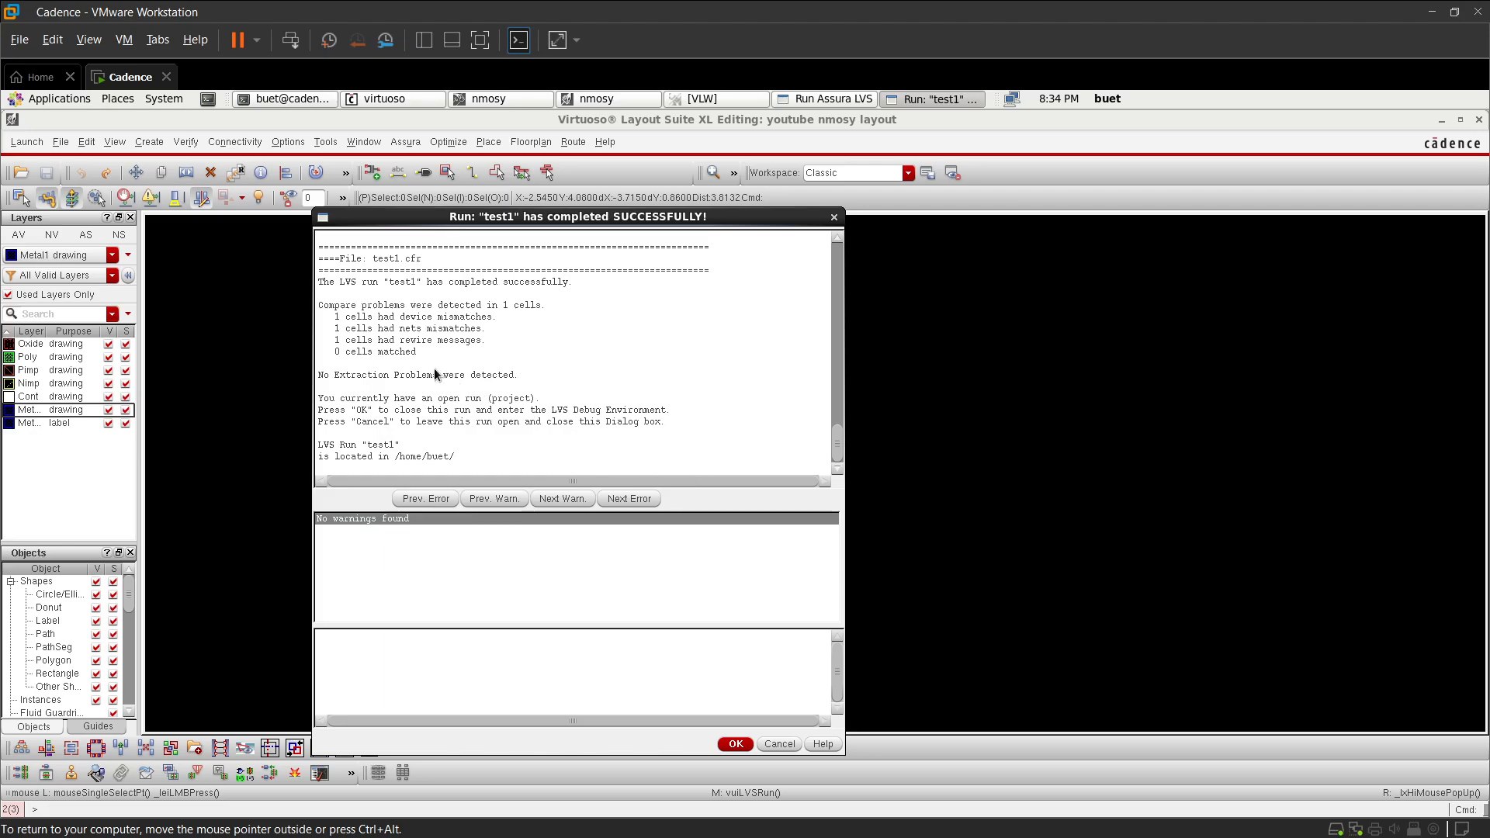
left_click(735, 744)
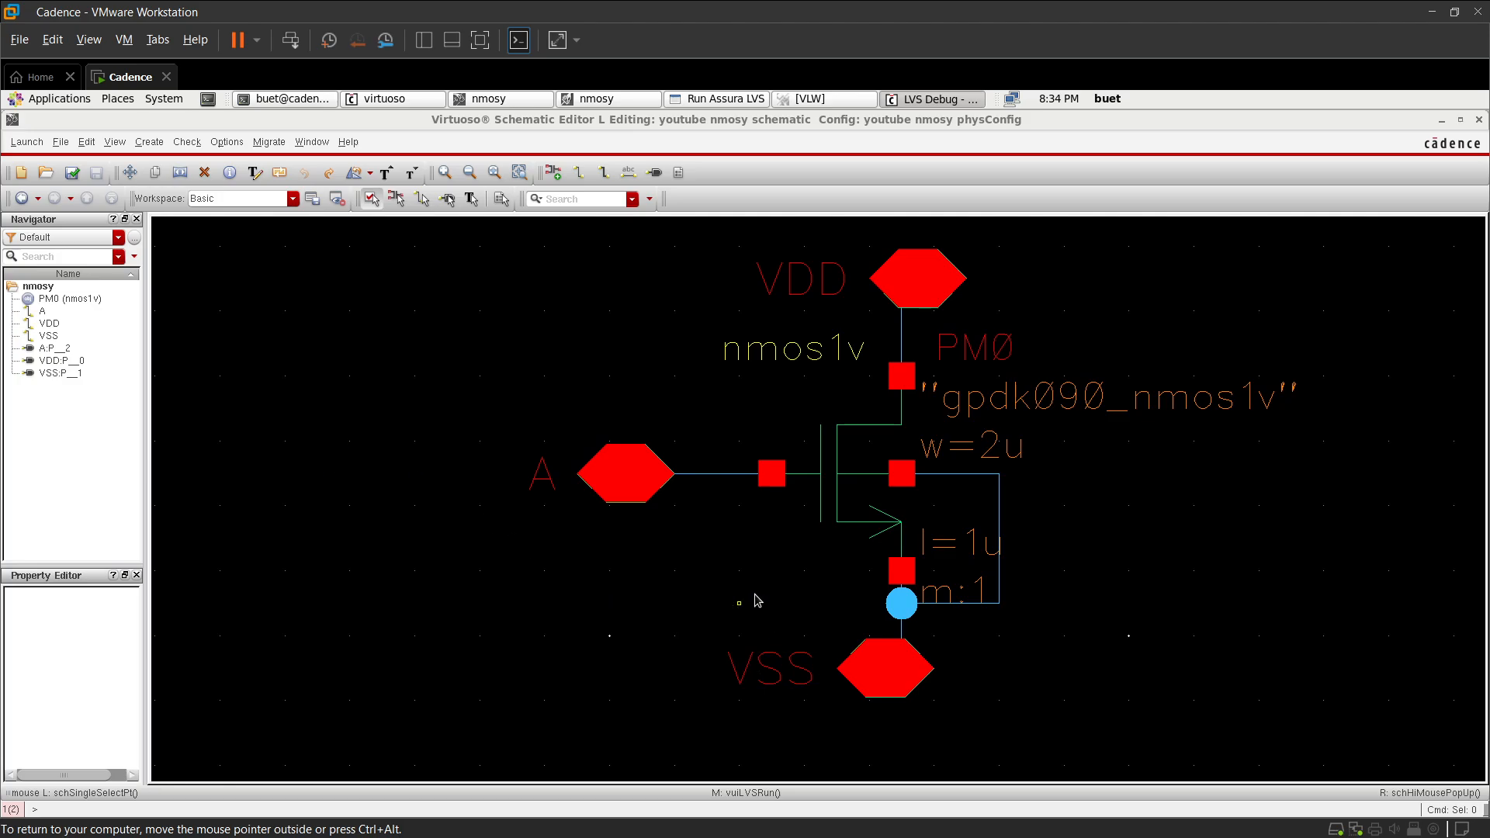
- Select the nmosy cell pair in the LVS Debug window and enlarge the window to examine its comparison summary
left_click(824, 98)
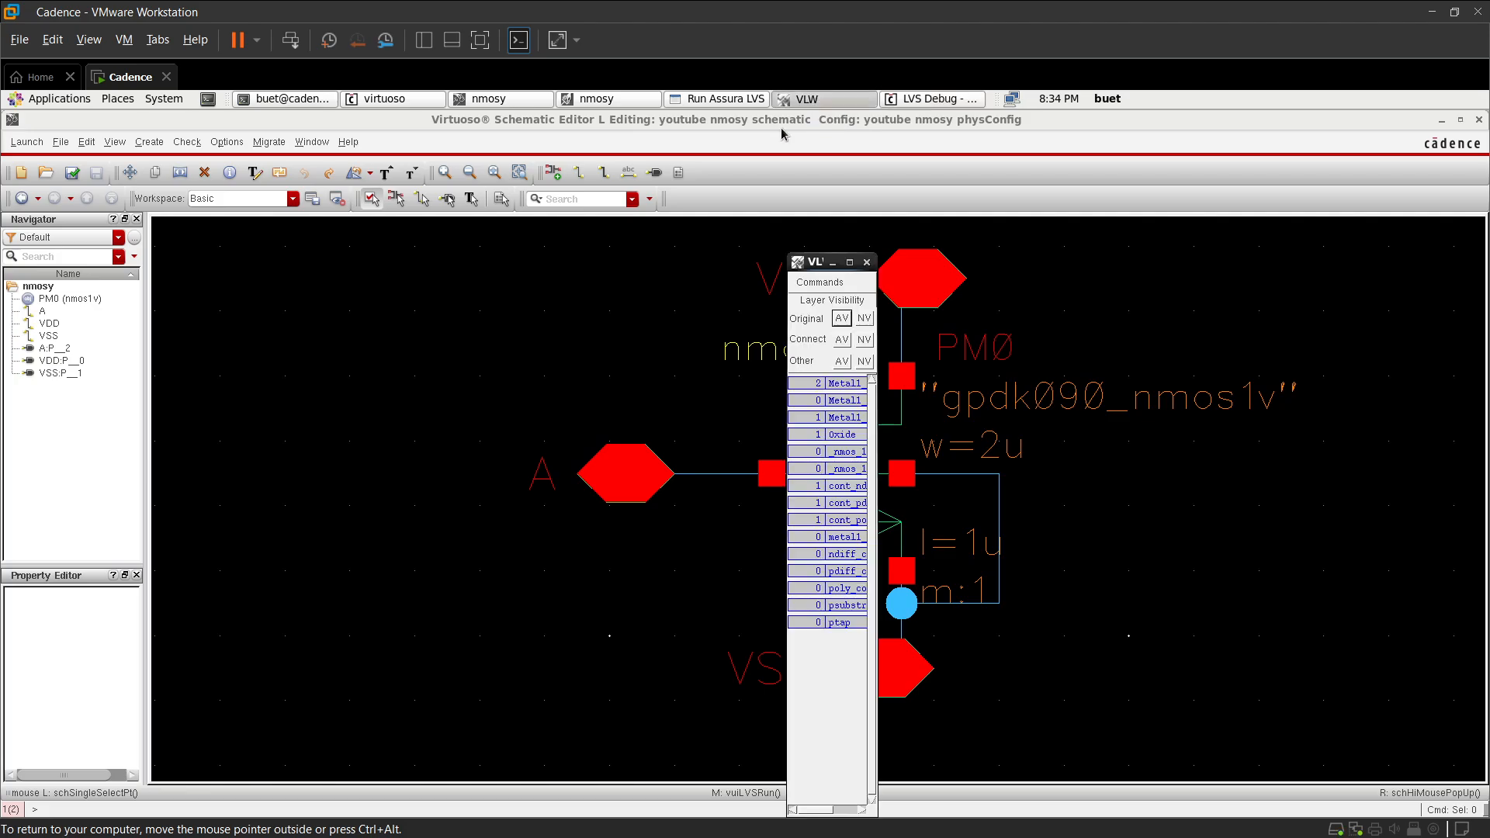
left_click(629, 100)
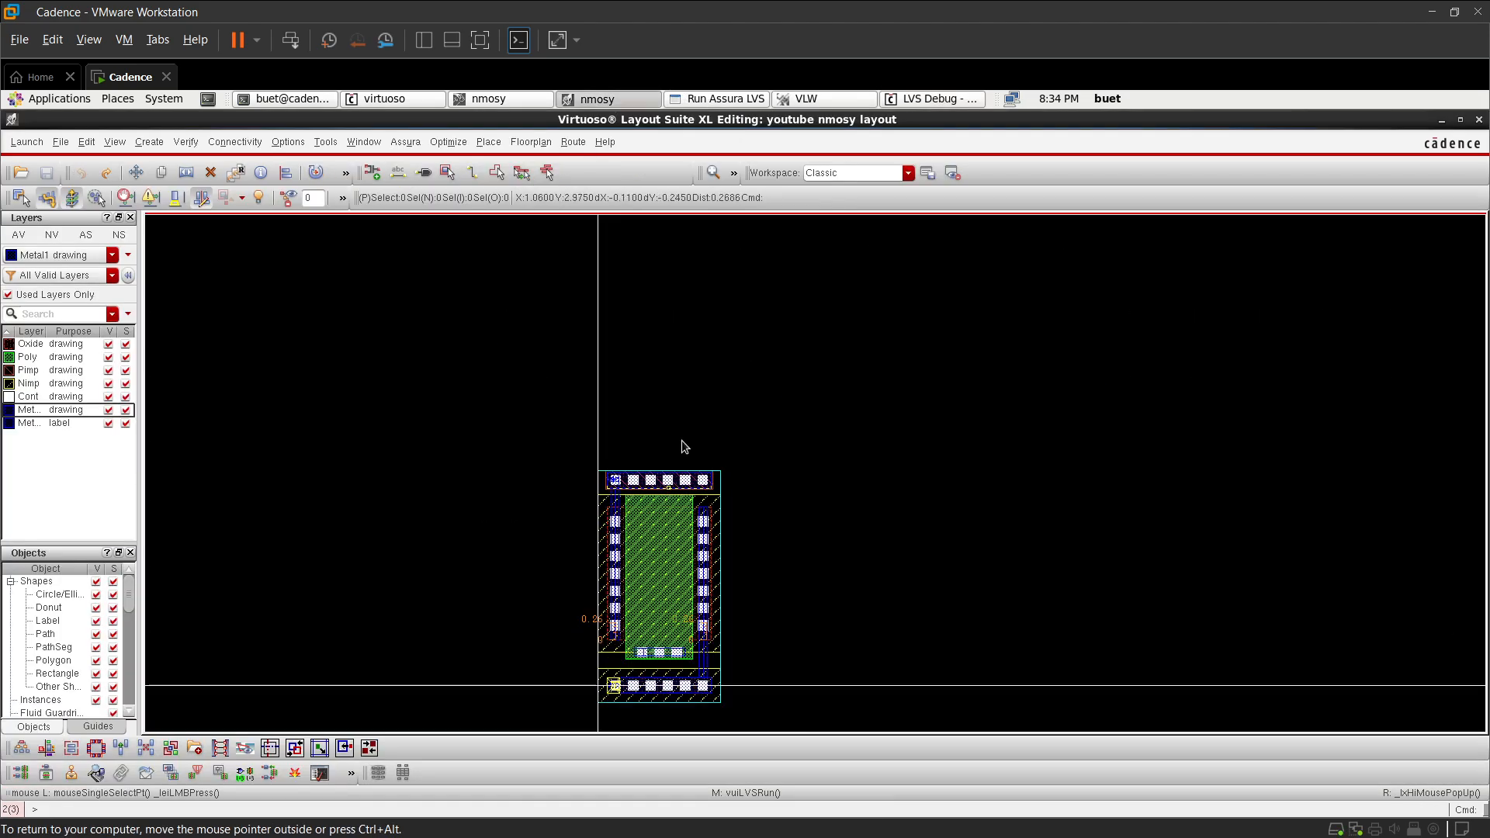
left_click(936, 100)
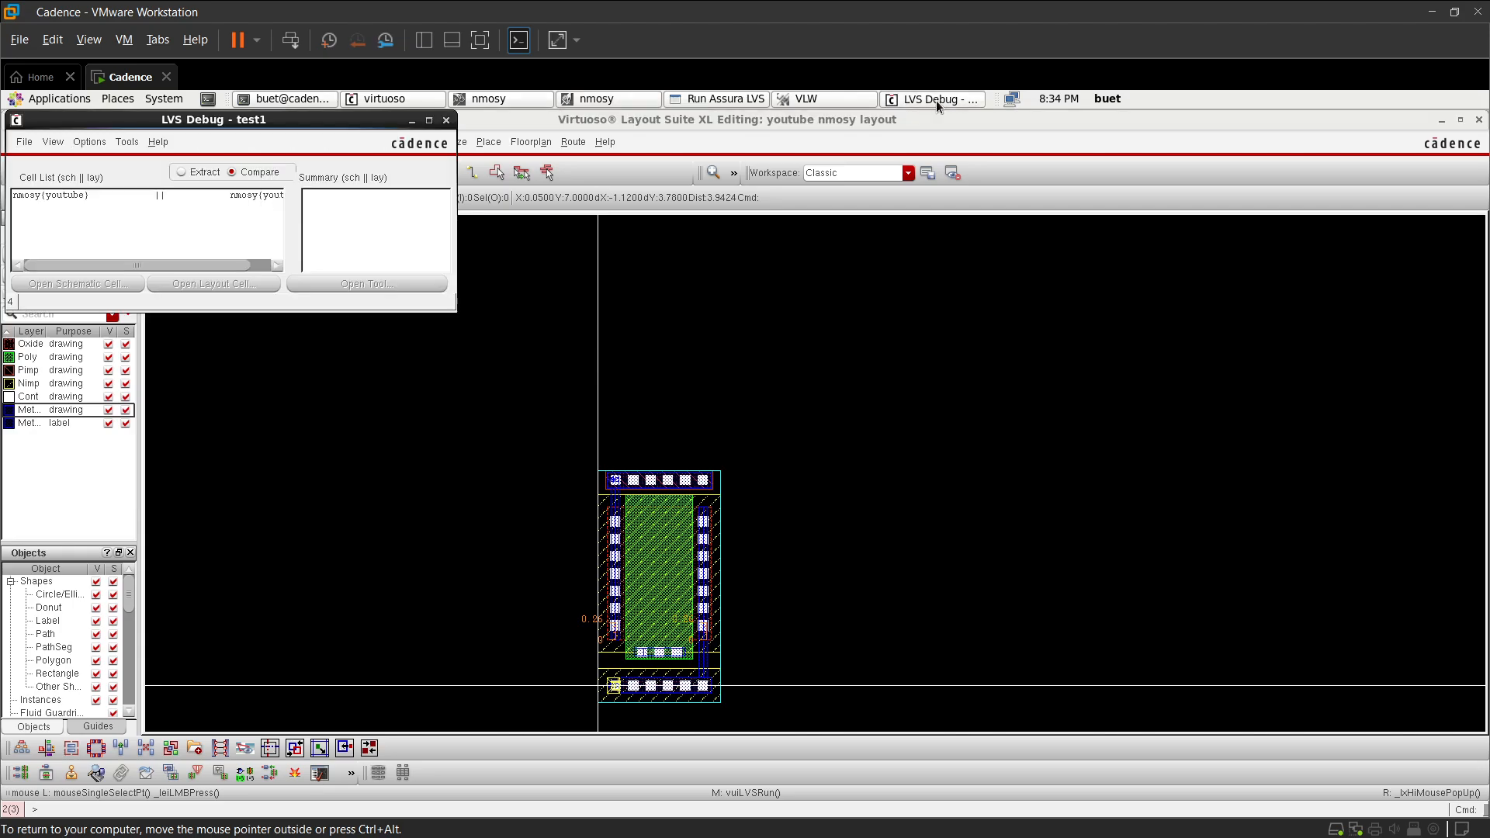
left_click(231, 194)
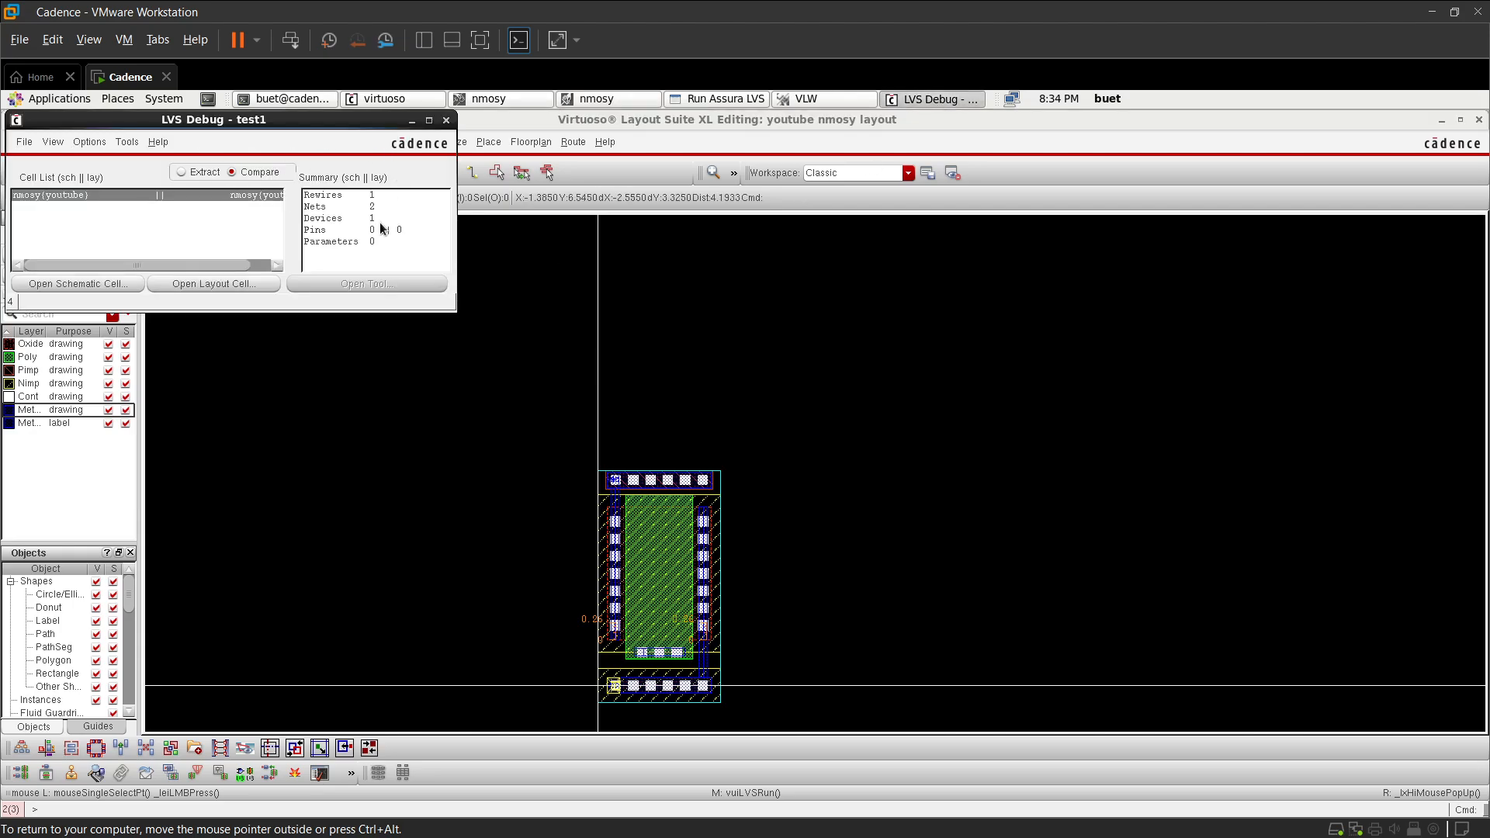
left_click(429, 121)
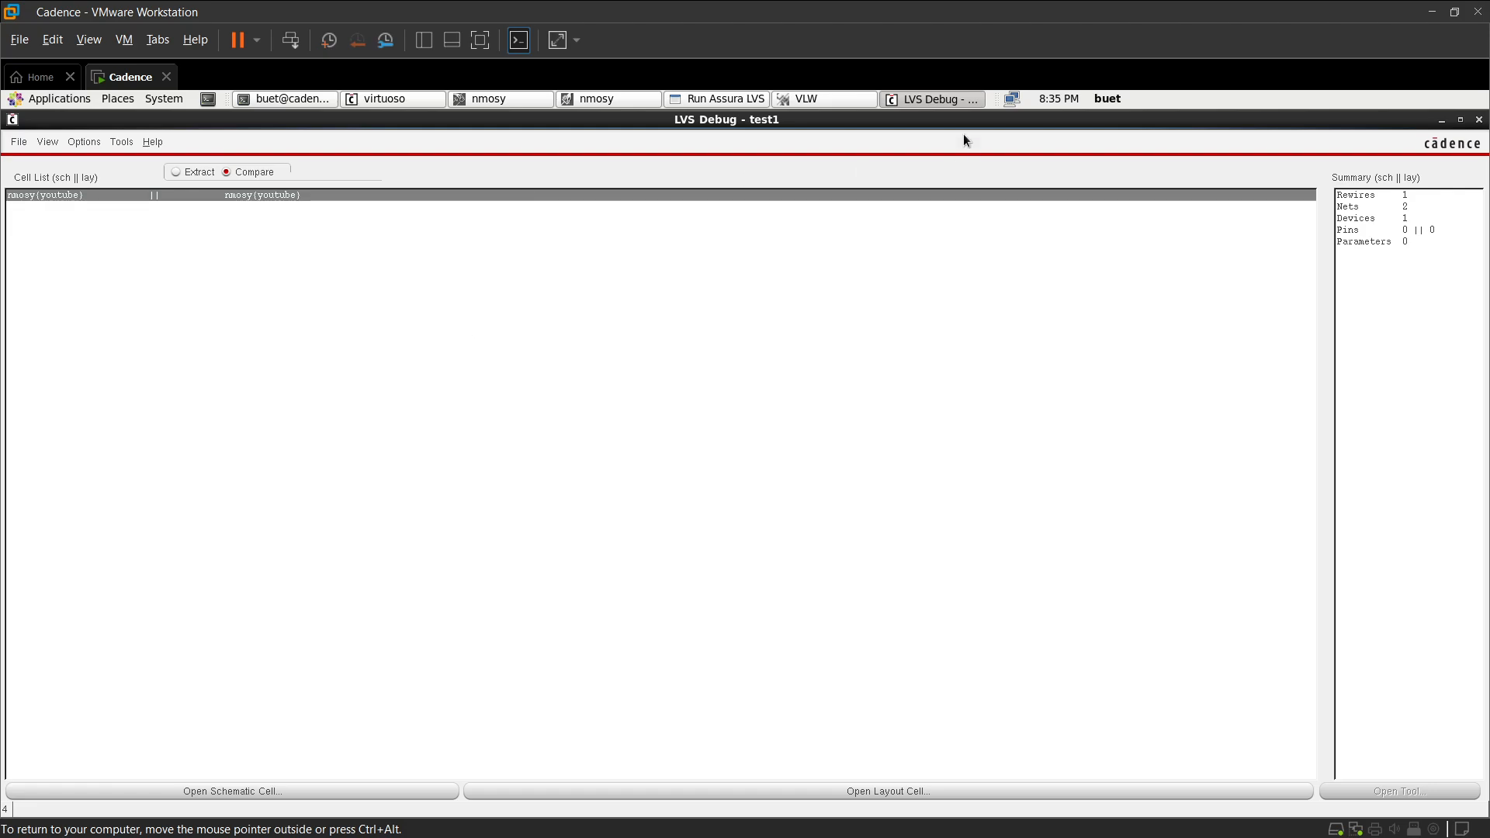
- Open the Nets mismatches of nmosy, compare the schematic and layout connections of VDD and VSS, and close the mismatch tool
left_click(1366, 207)
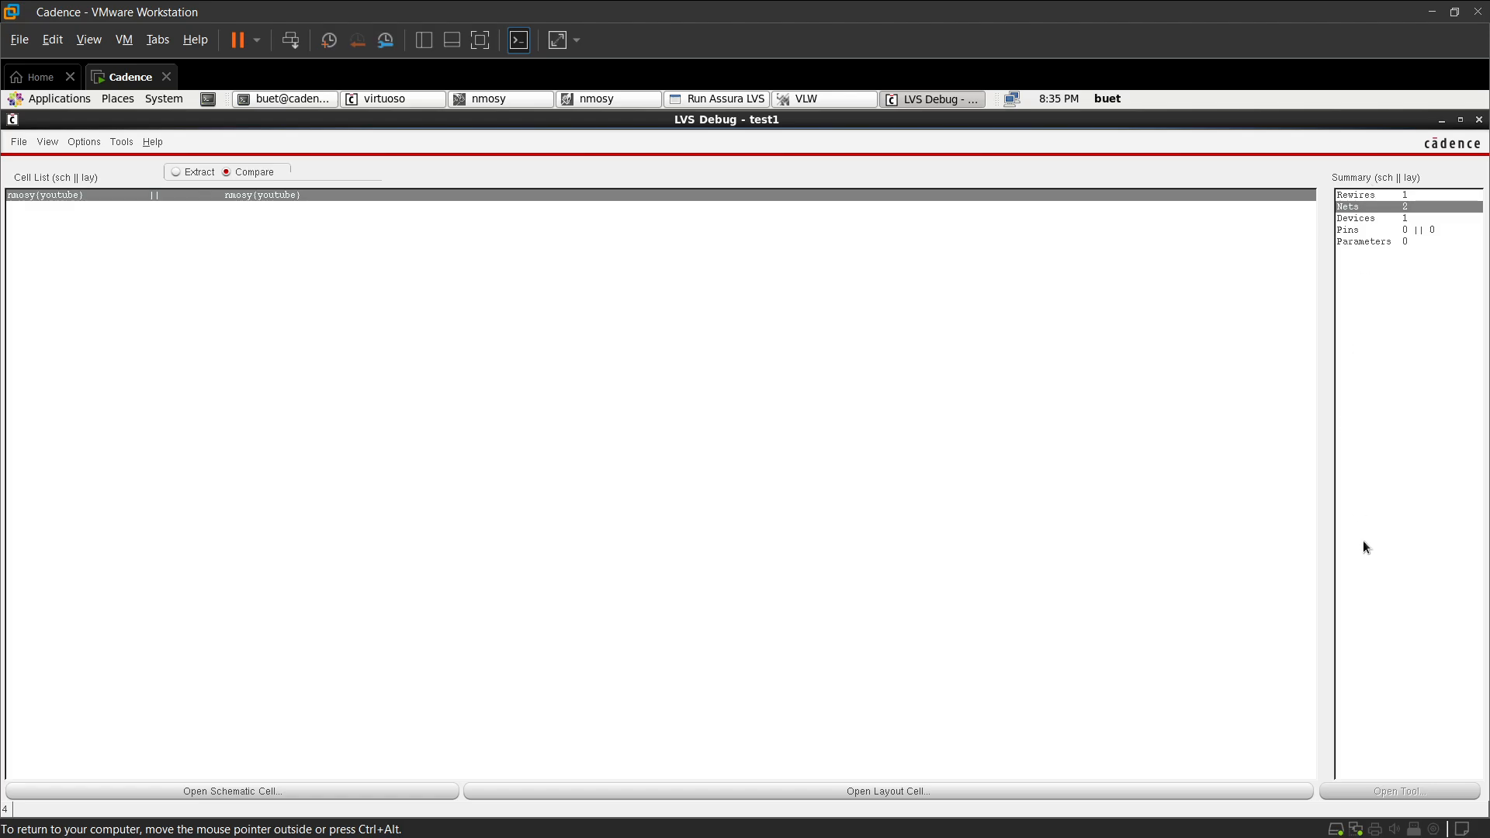
left_click(1391, 792)
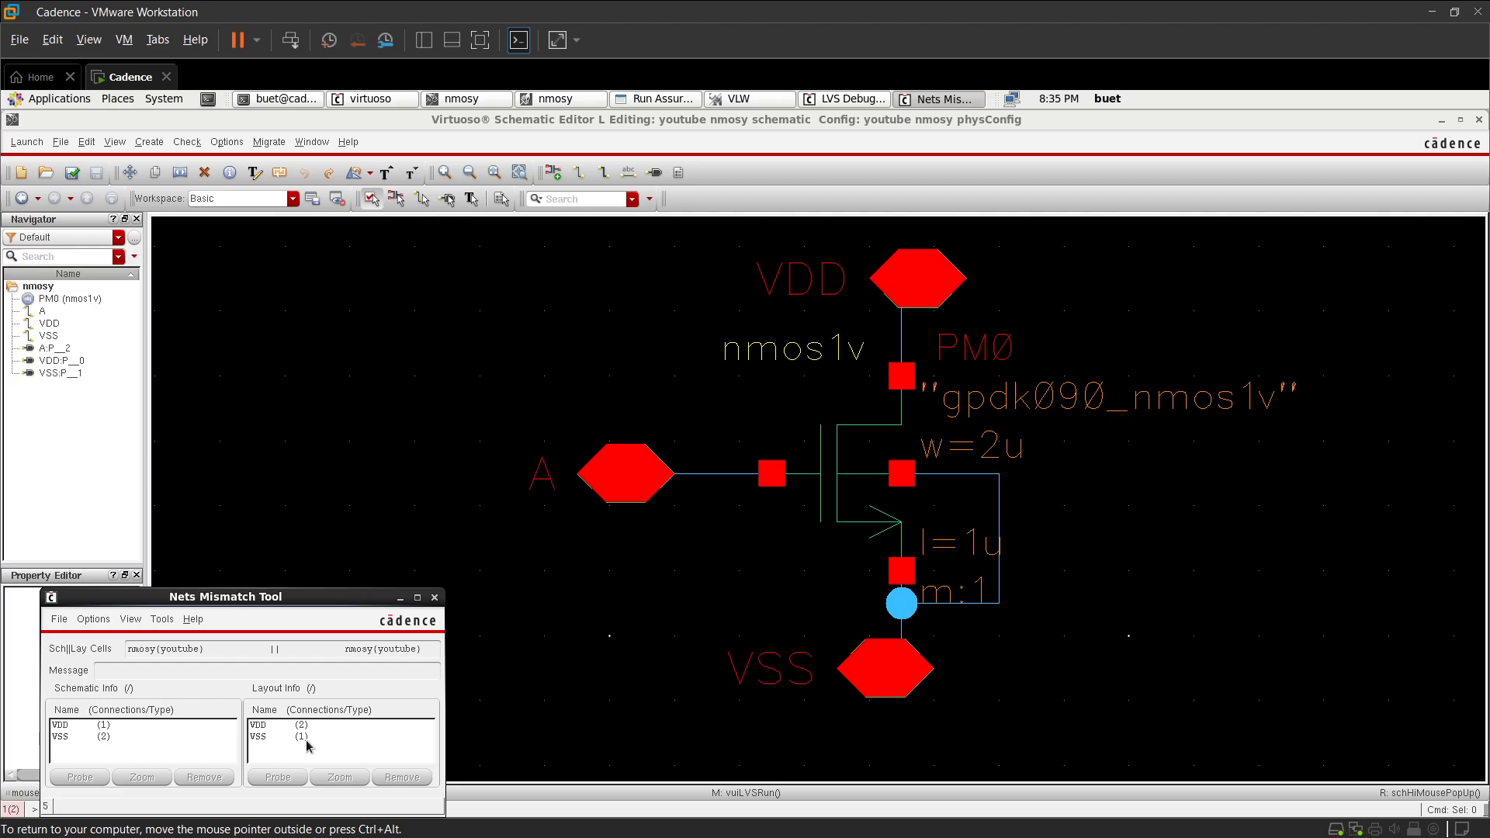
left_click(435, 599)
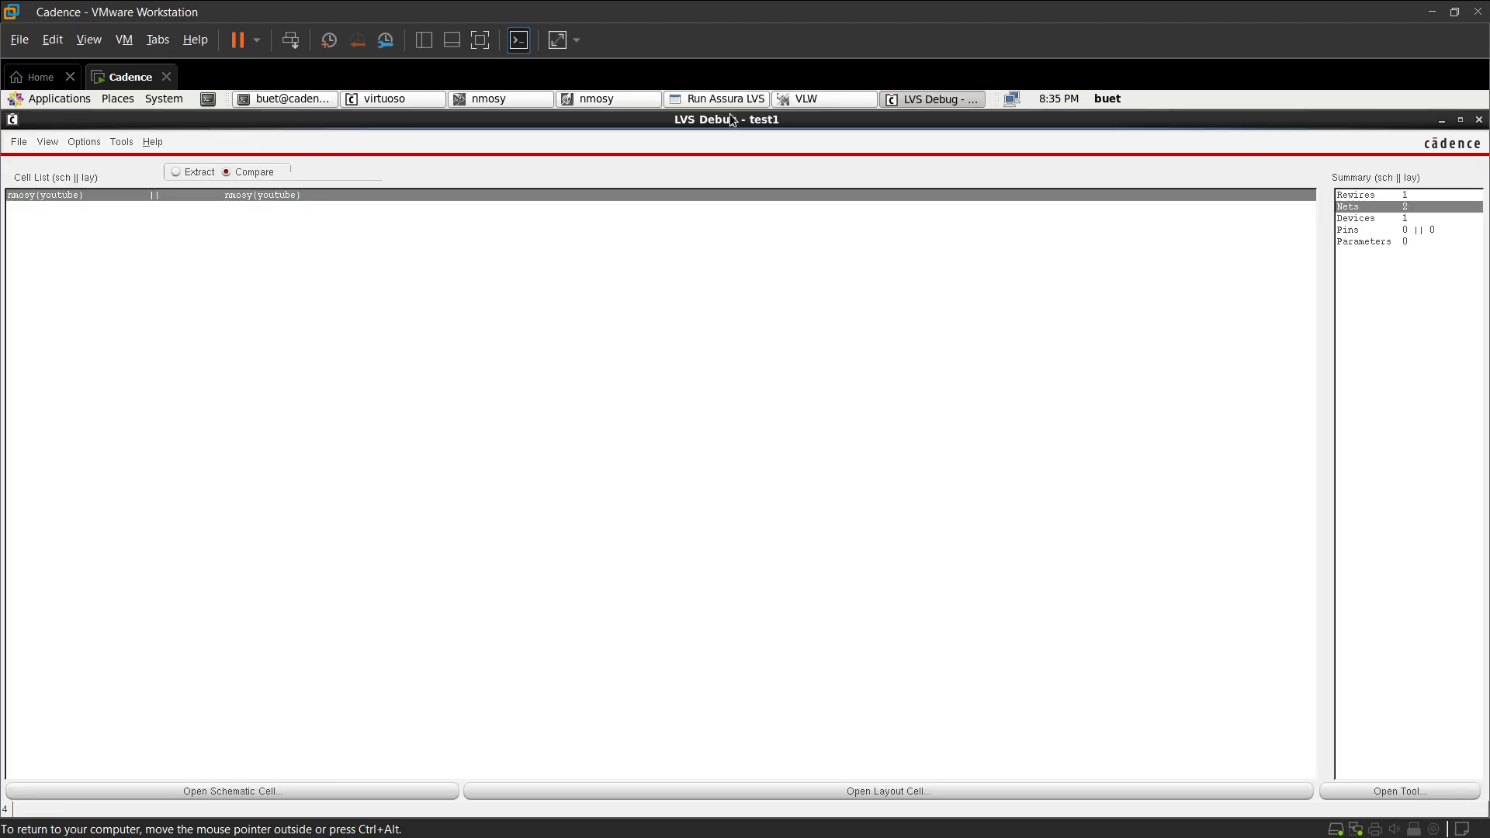
- Return to the nmosy layout and examine the VDD strip, transistor body and VSS strip for the LVS mismatch cause
left_click(611, 98)
scroll(579, 456, "down", 2)
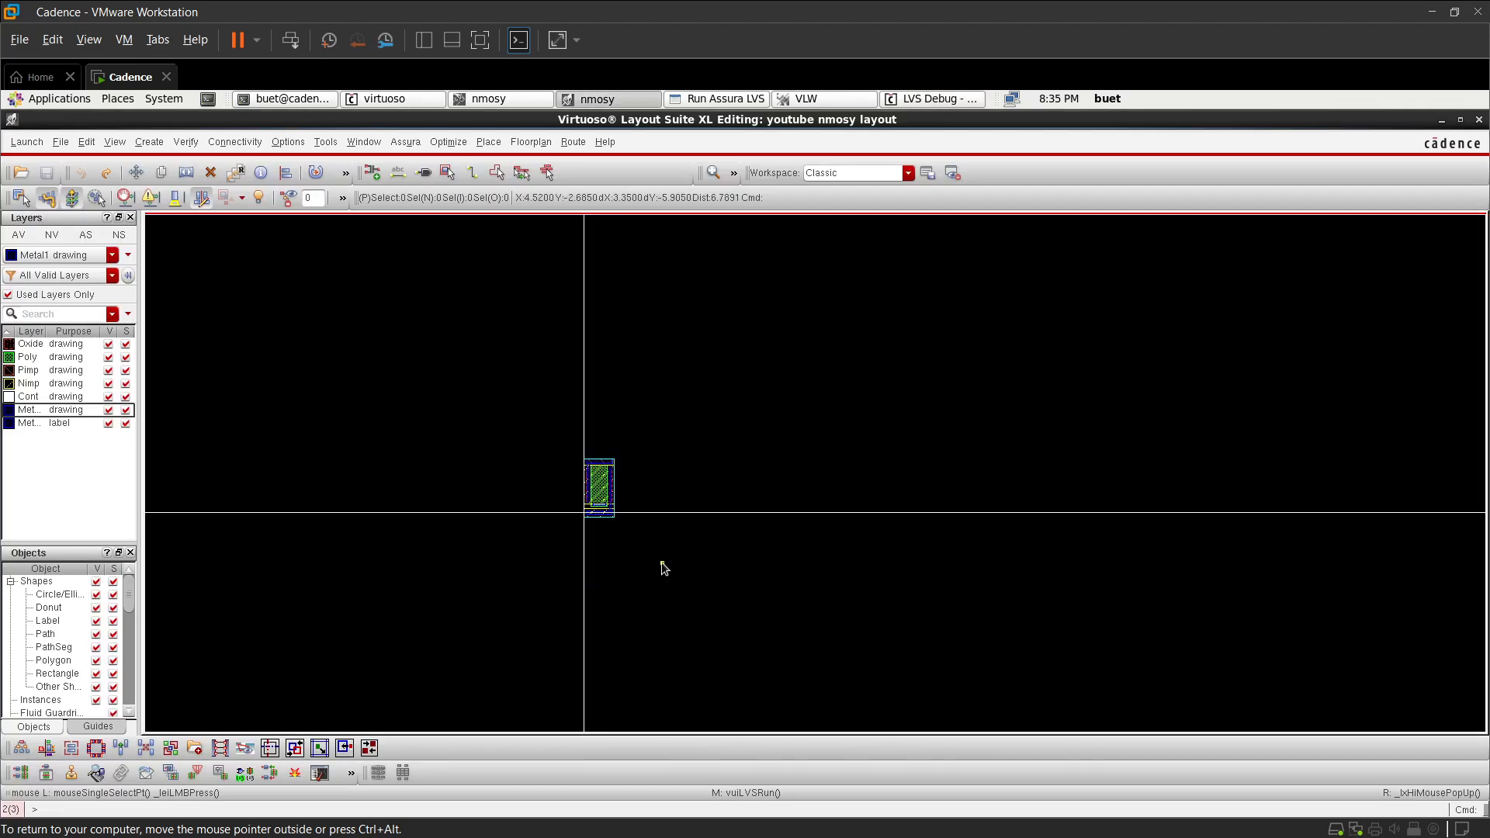
scroll(602, 474, "up", 3)
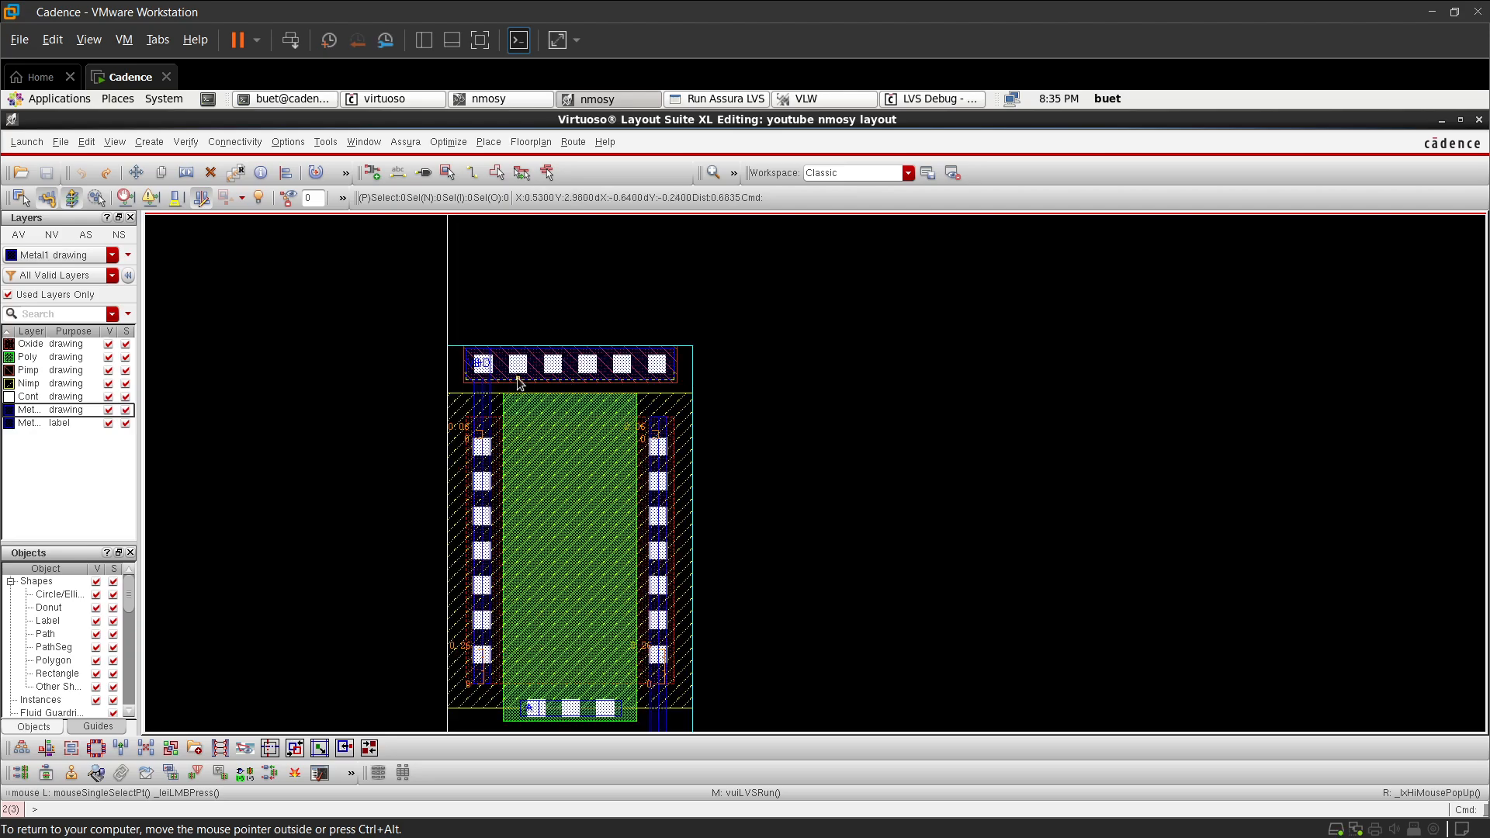
scroll(509, 468, "down", 1)
scroll(509, 481, "up", 1)
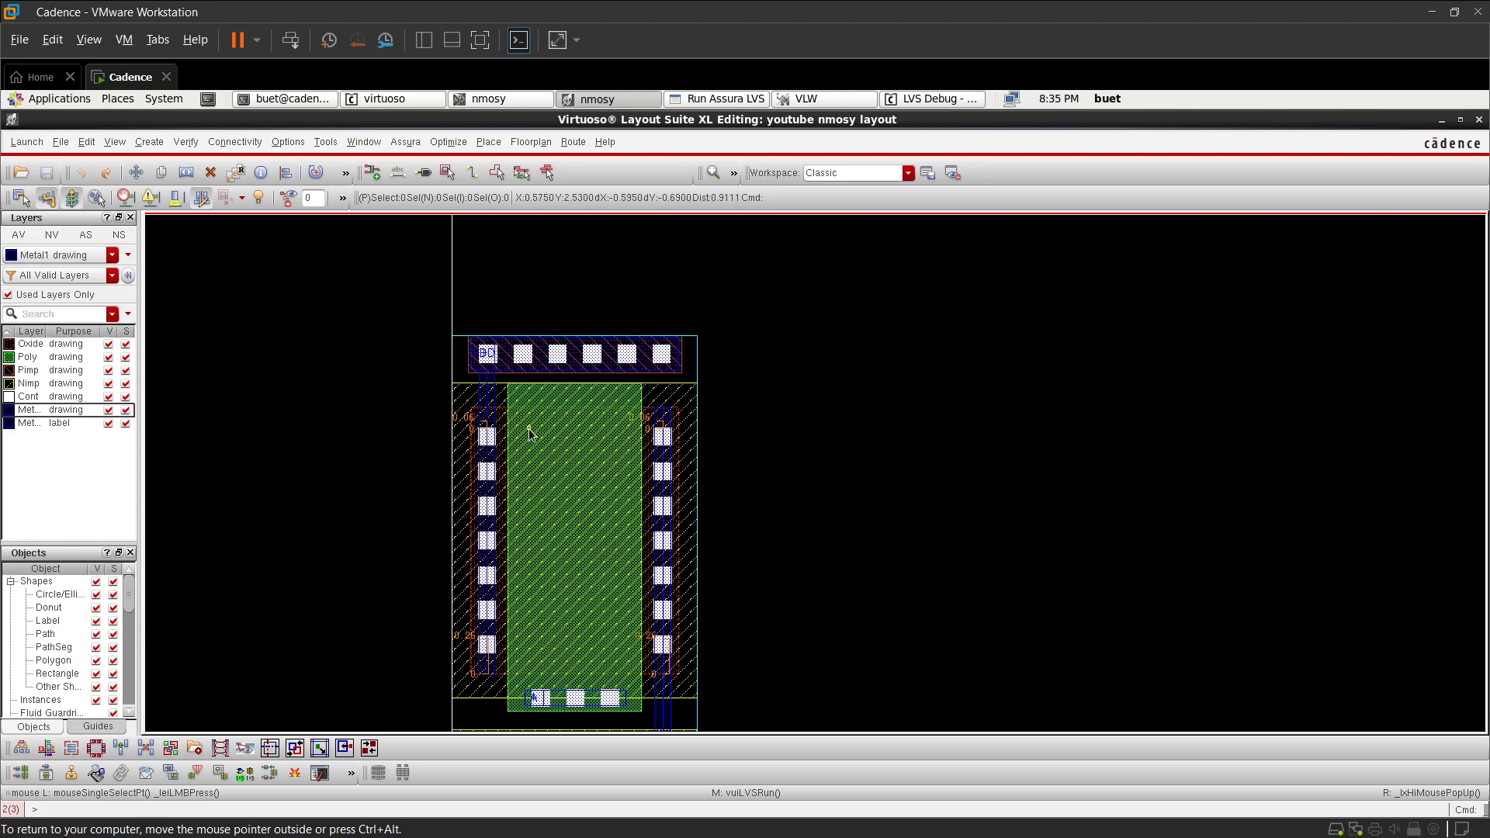
scroll(575, 541, "down", 1)
scroll(540, 687, "up", 1)
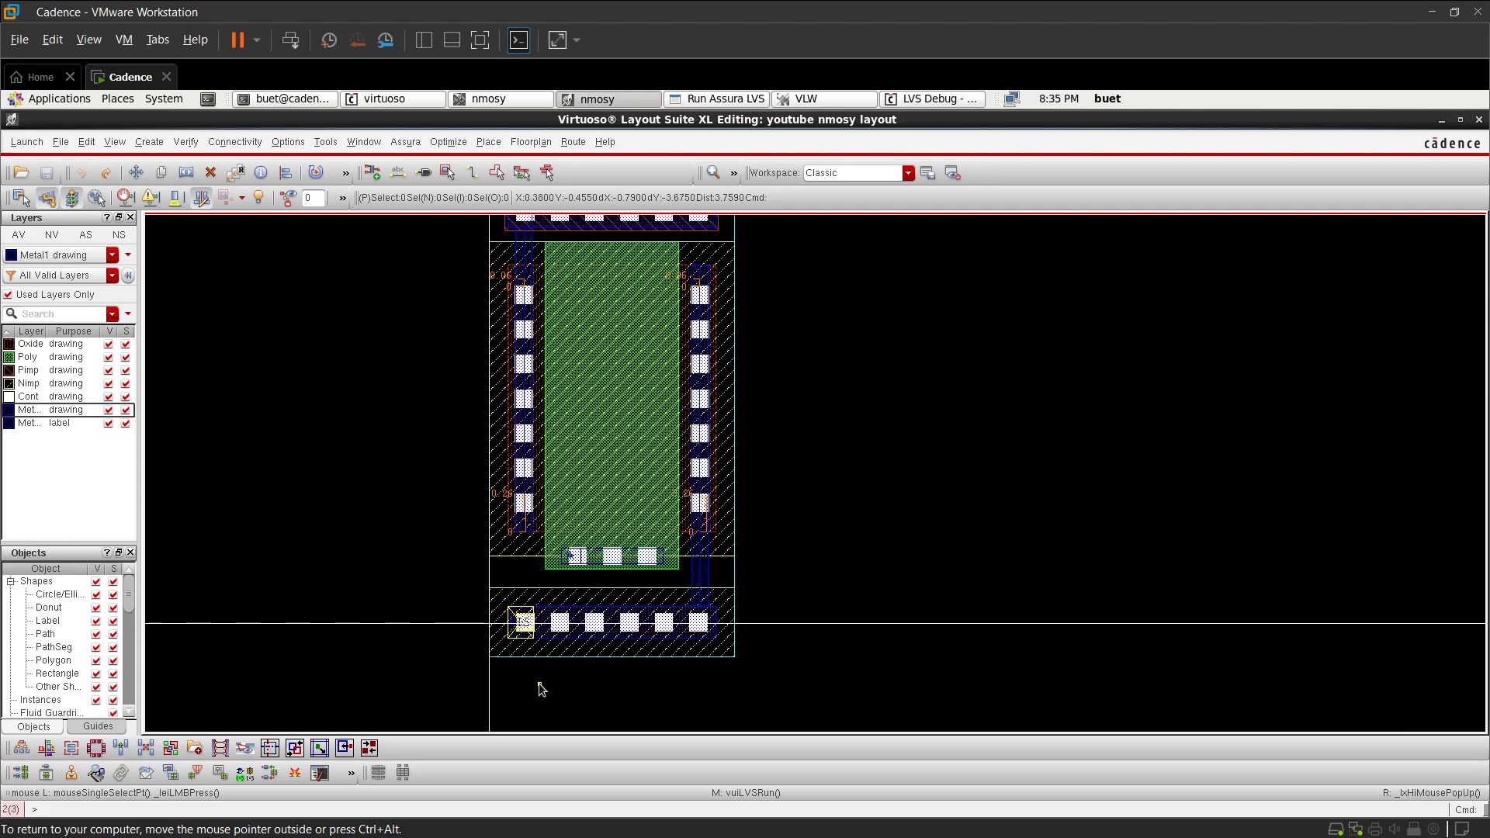
scroll(541, 689, "down", 1)
scroll(540, 689, "up", 1)
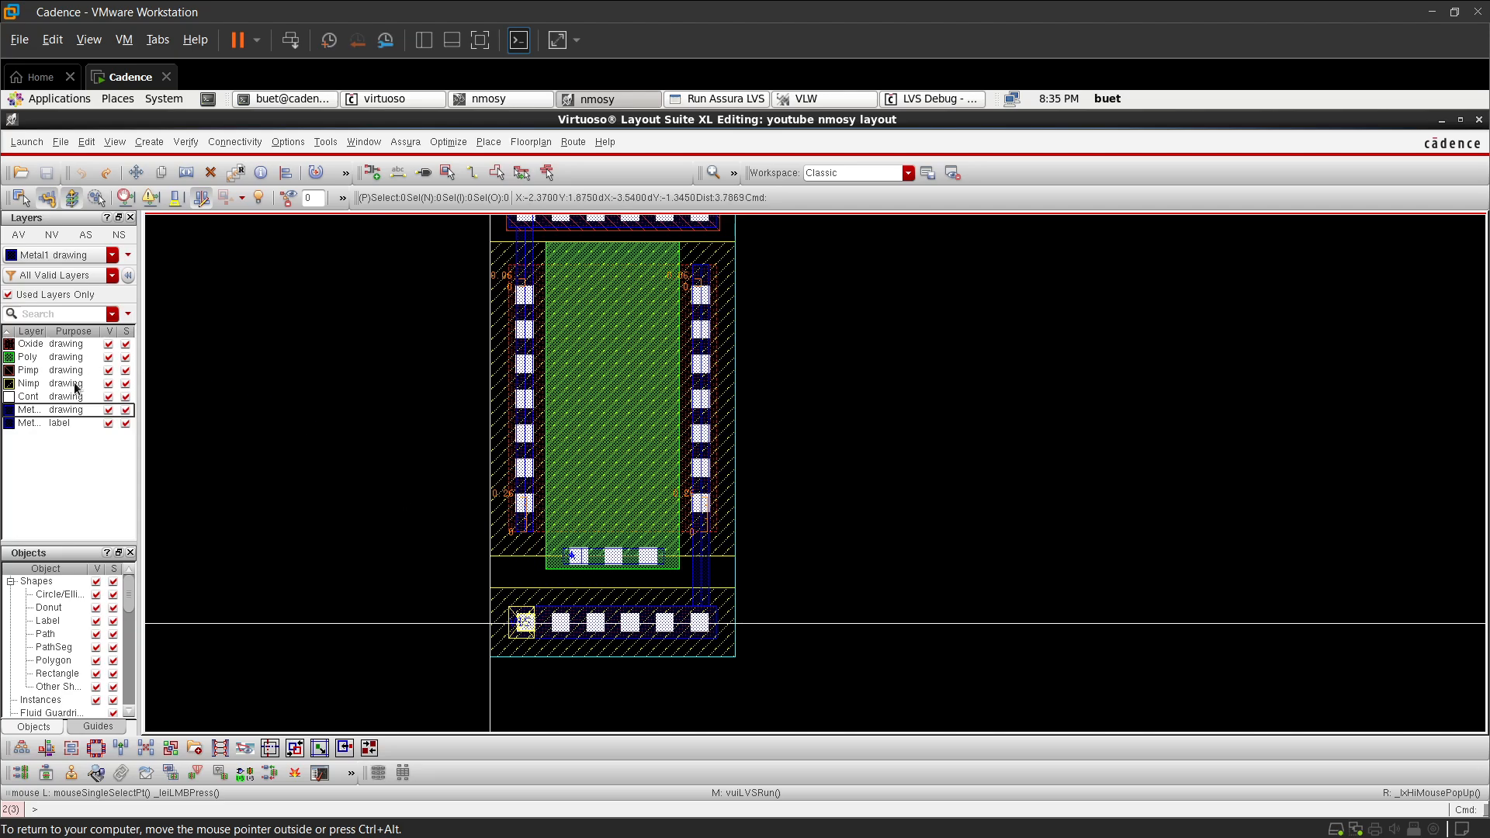
- Include unused layers in the layer list, filter it by "nw" and make Nwell drawing the active layer
left_click(59, 312)
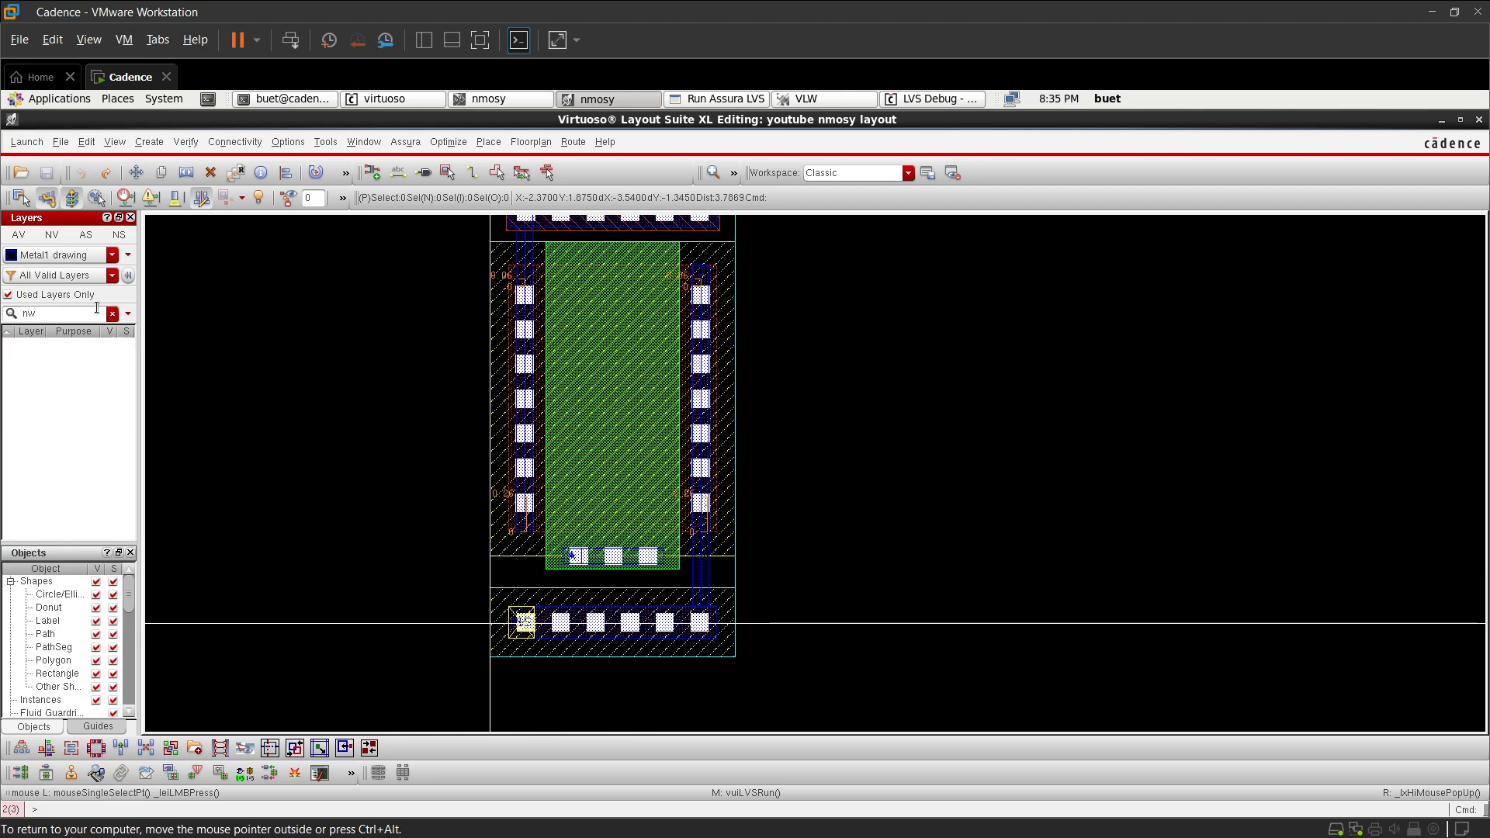
left_click(22, 294)
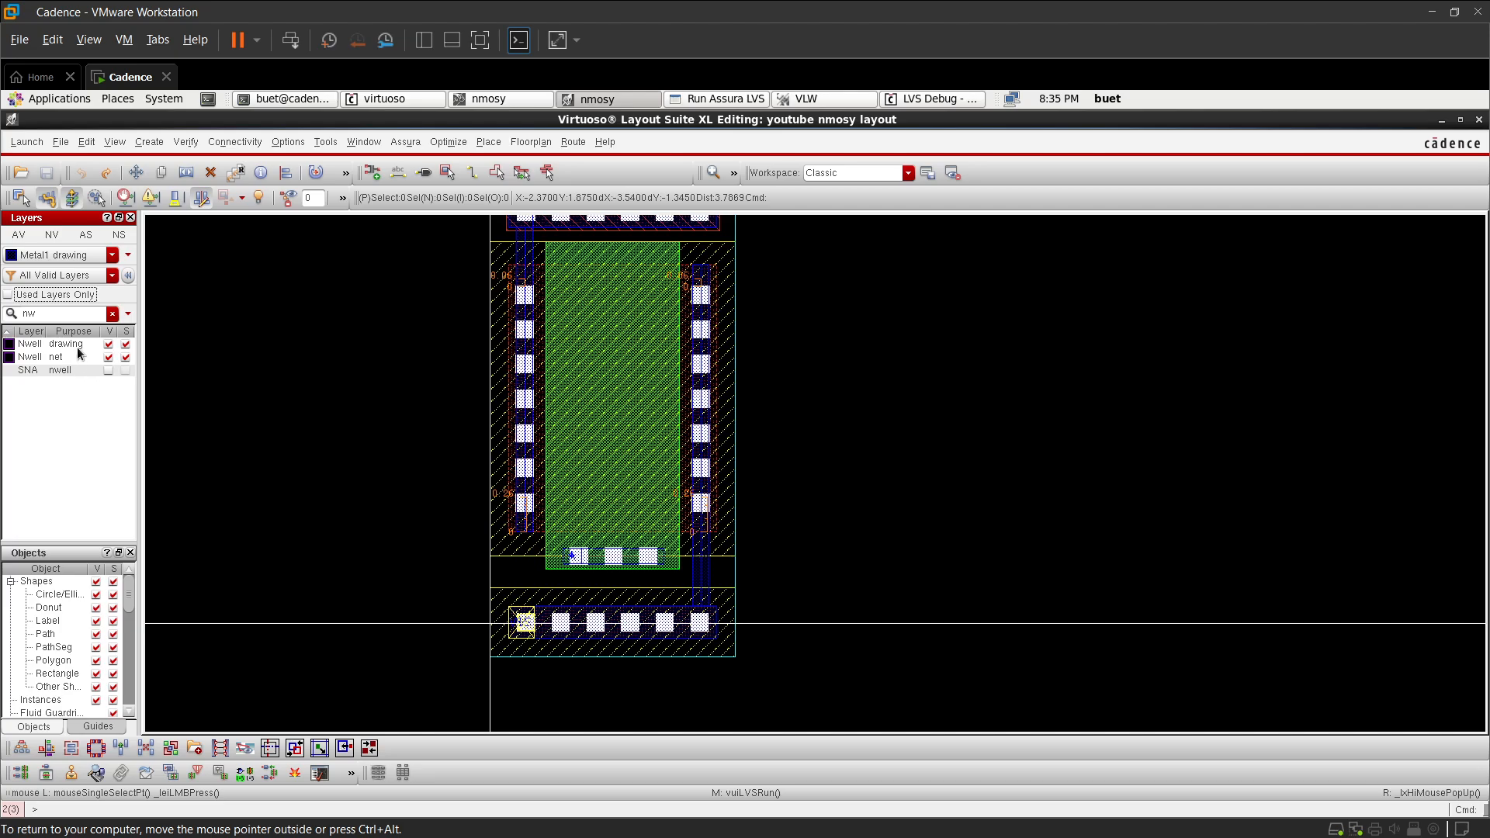
left_click(79, 347)
- Draw an Nwell rectangle about 3.7 by 4.1 µm enclosing the whole NMOS layout and its P&R boundary
scroll(364, 323, "down", 1, "ctrl")
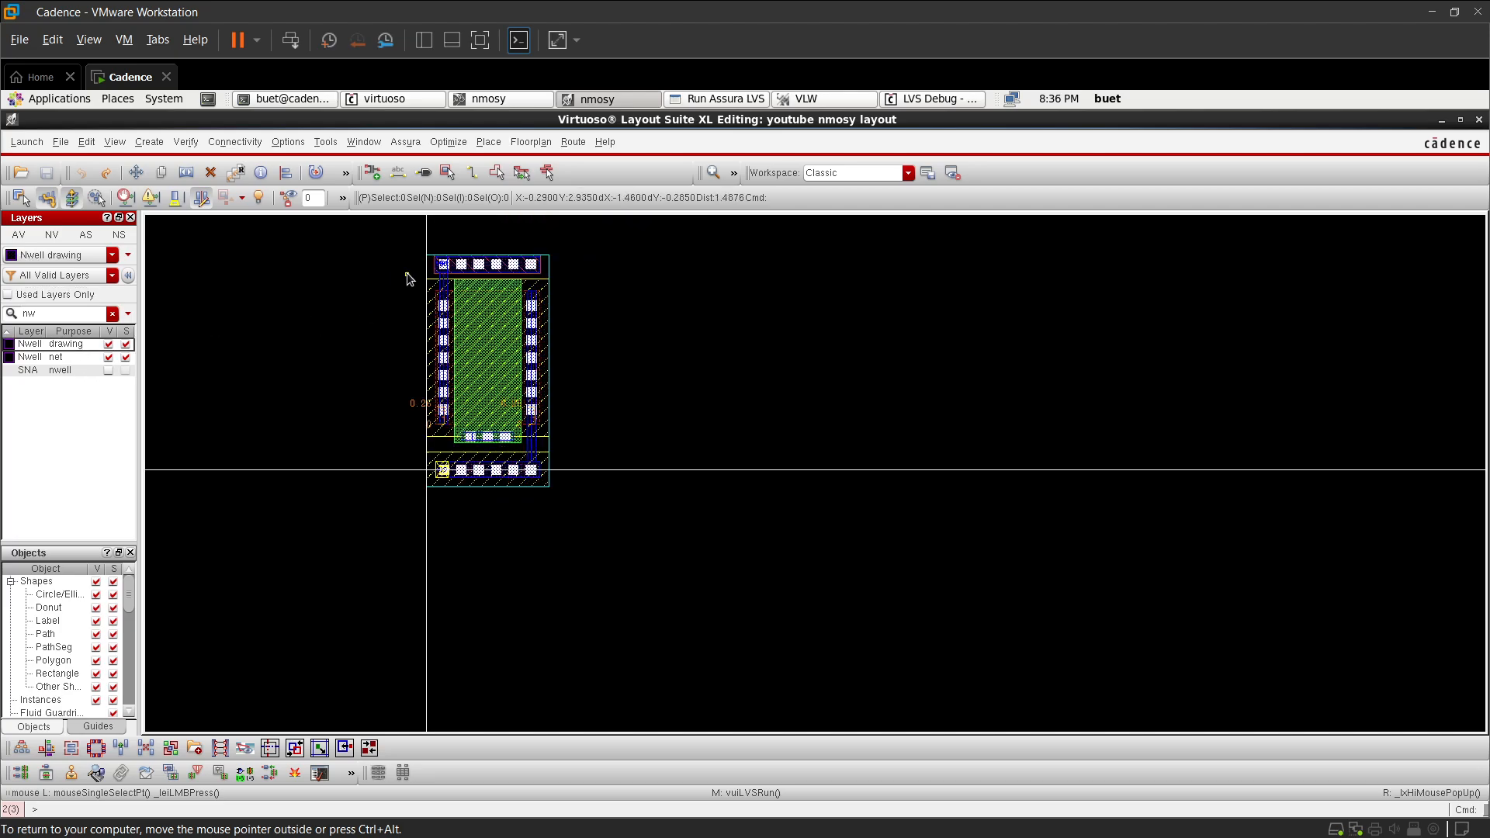
scroll(421, 270, "up", 1, "ctrl")
scroll(422, 274, "up", 1, "ctrl")
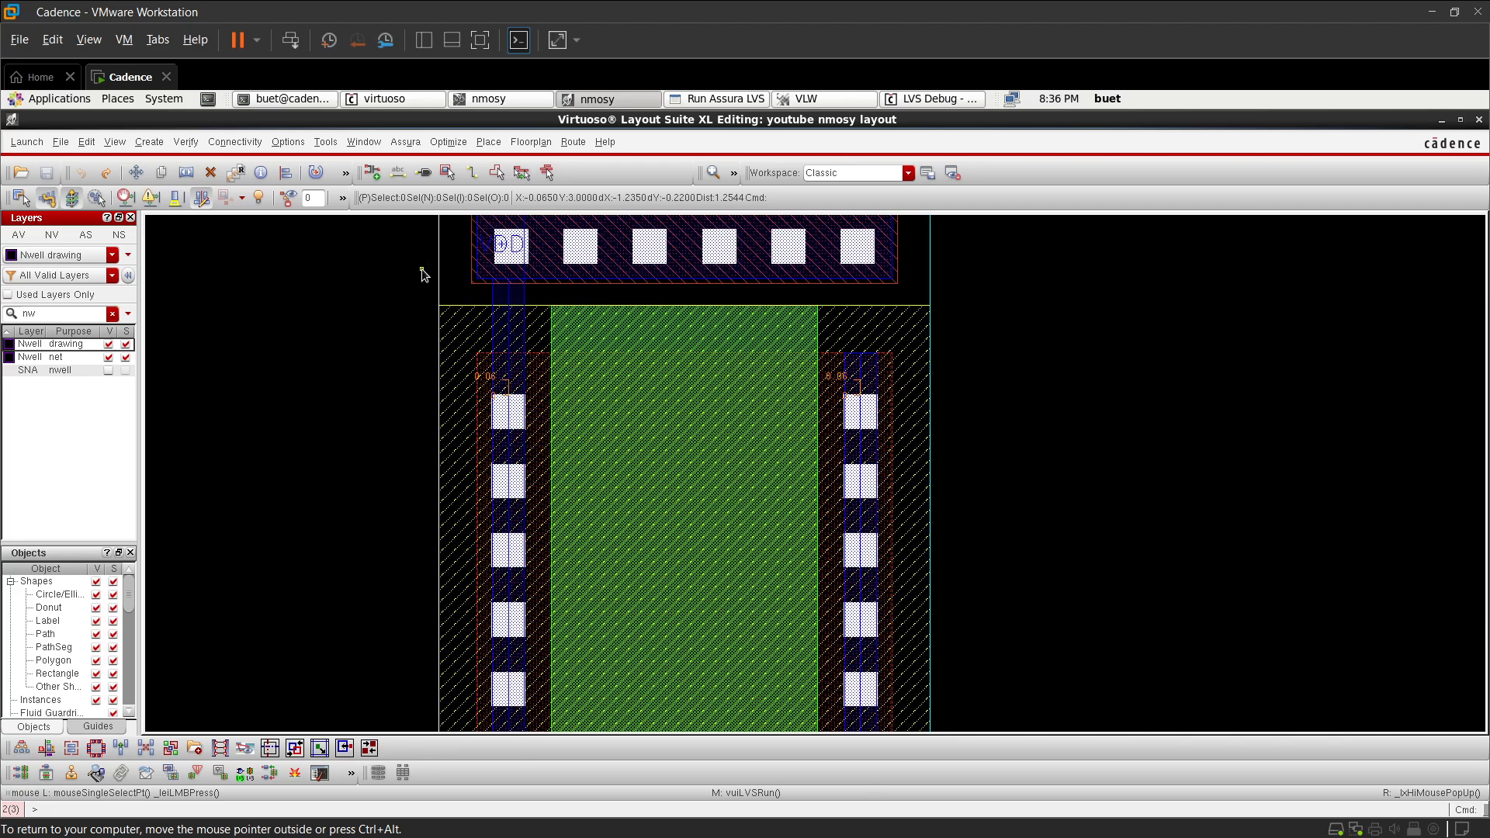
scroll(421, 274, "down", 1, "ctrl")
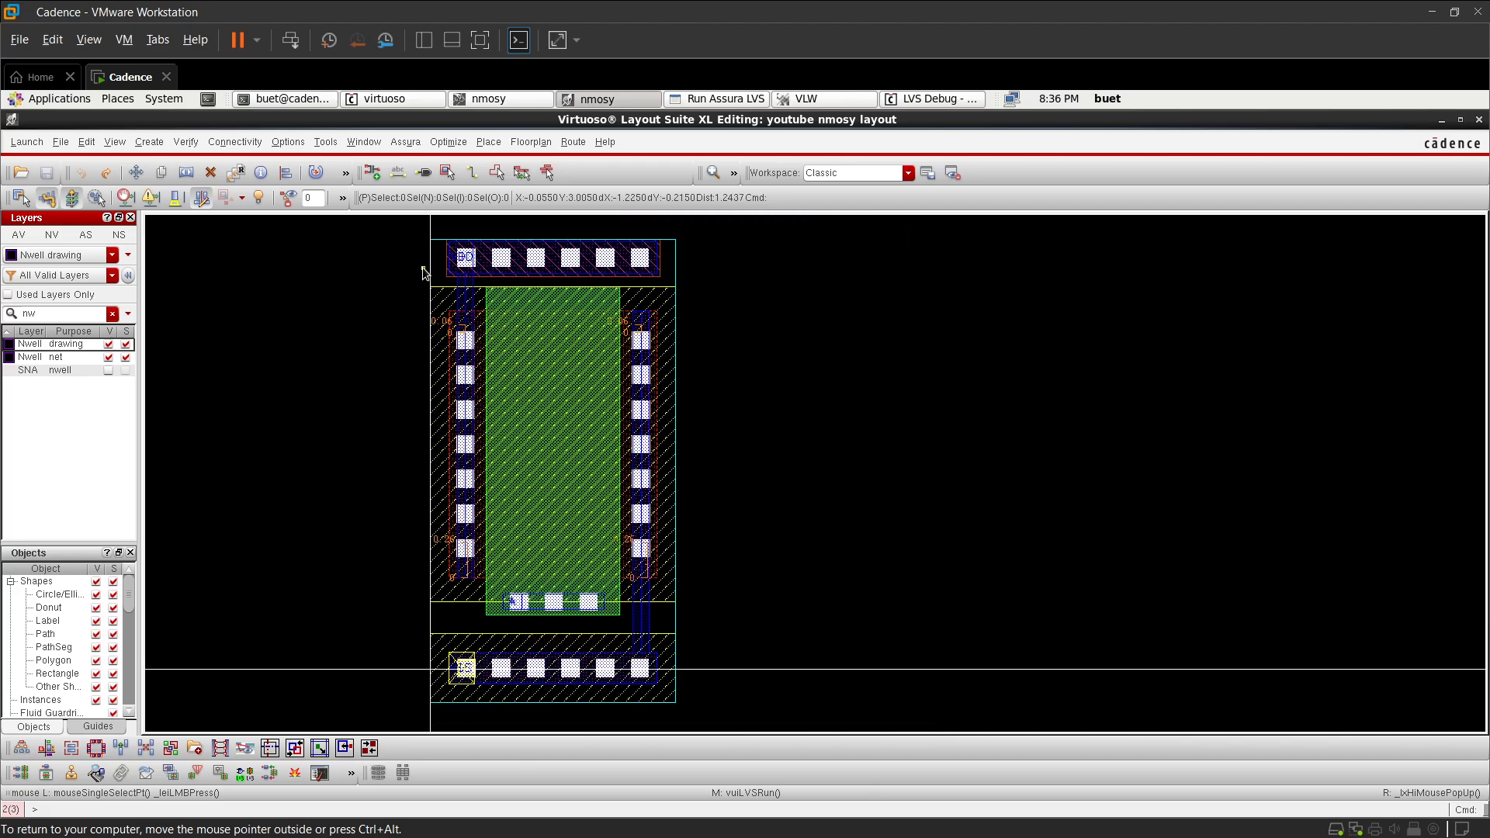
scroll(435, 291, "up", 1, "ctrl")
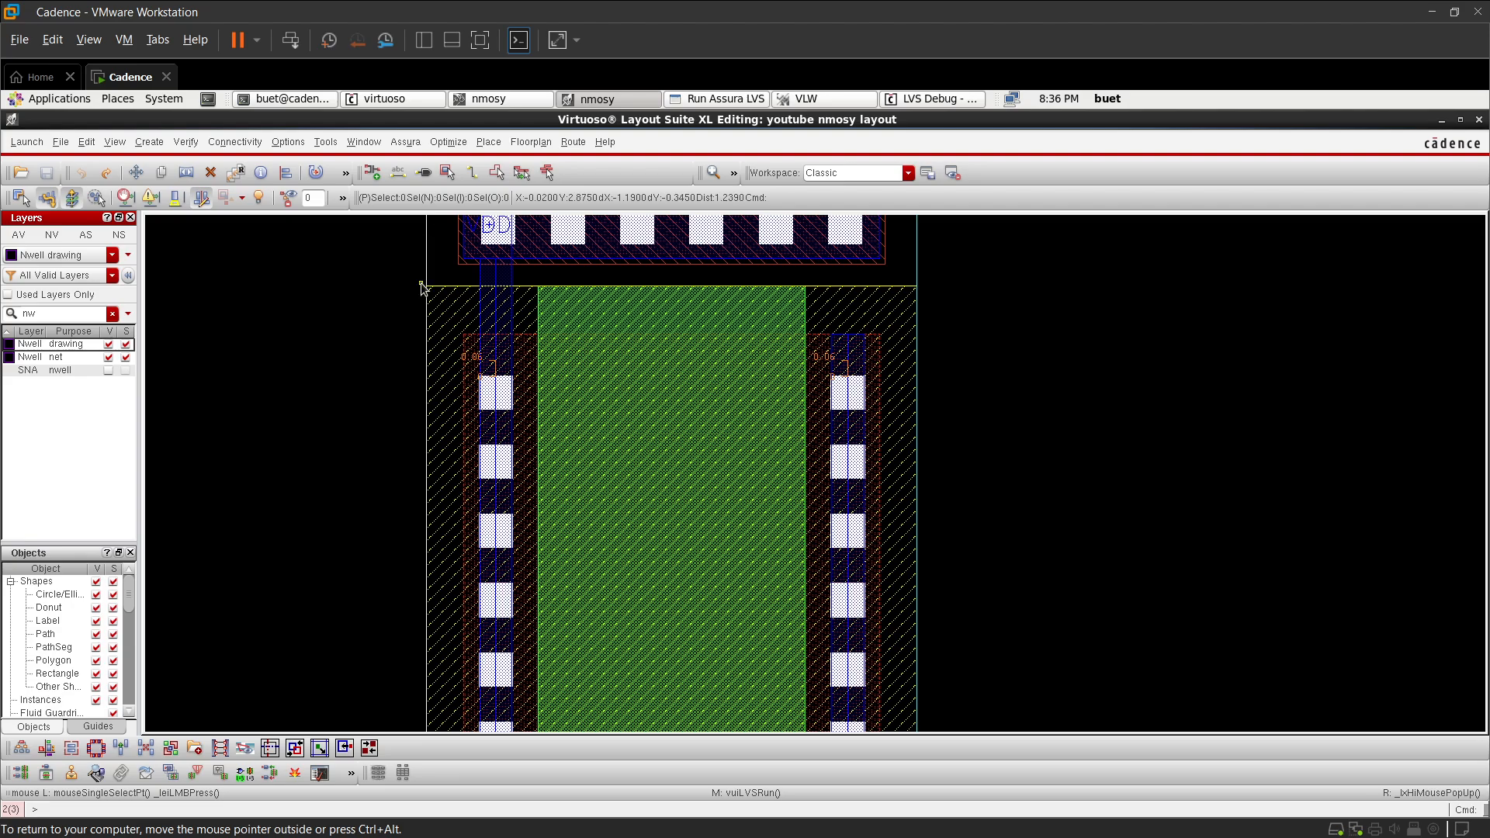
scroll(422, 289, "down", 1, "ctrl")
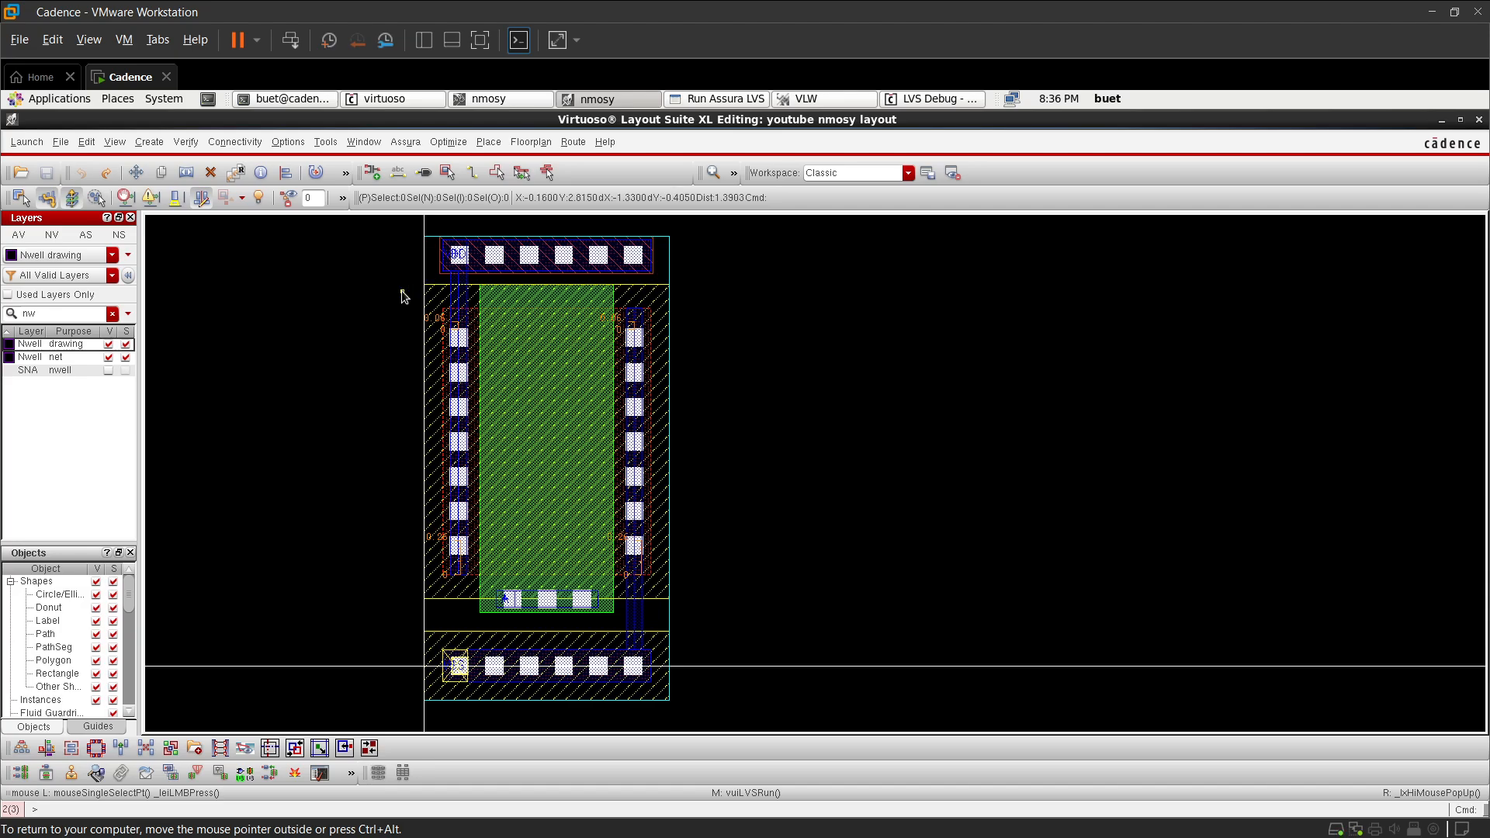
scroll(405, 268, "down", 1)
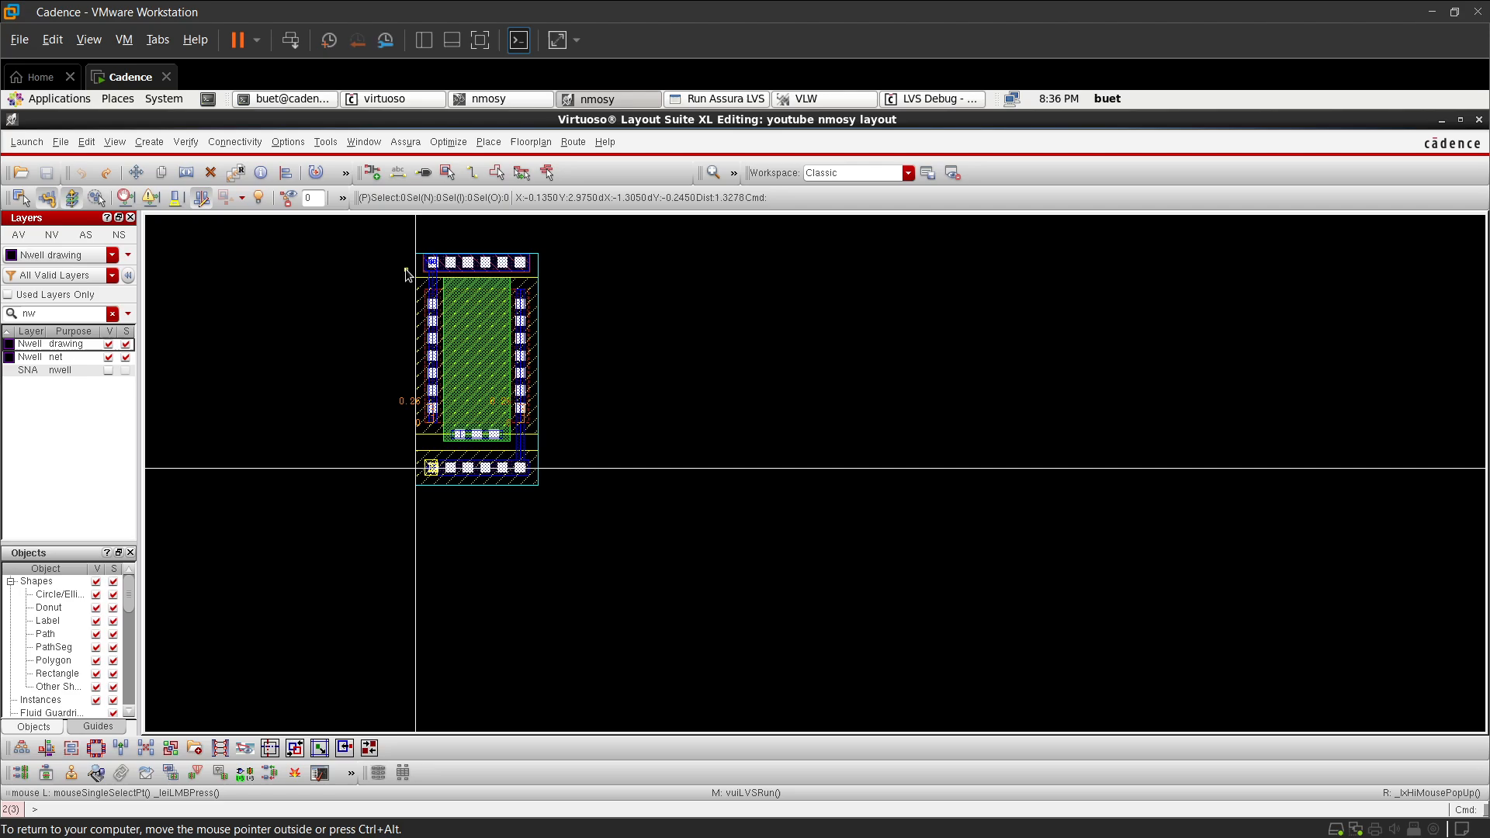
scroll(417, 245, "up", 1)
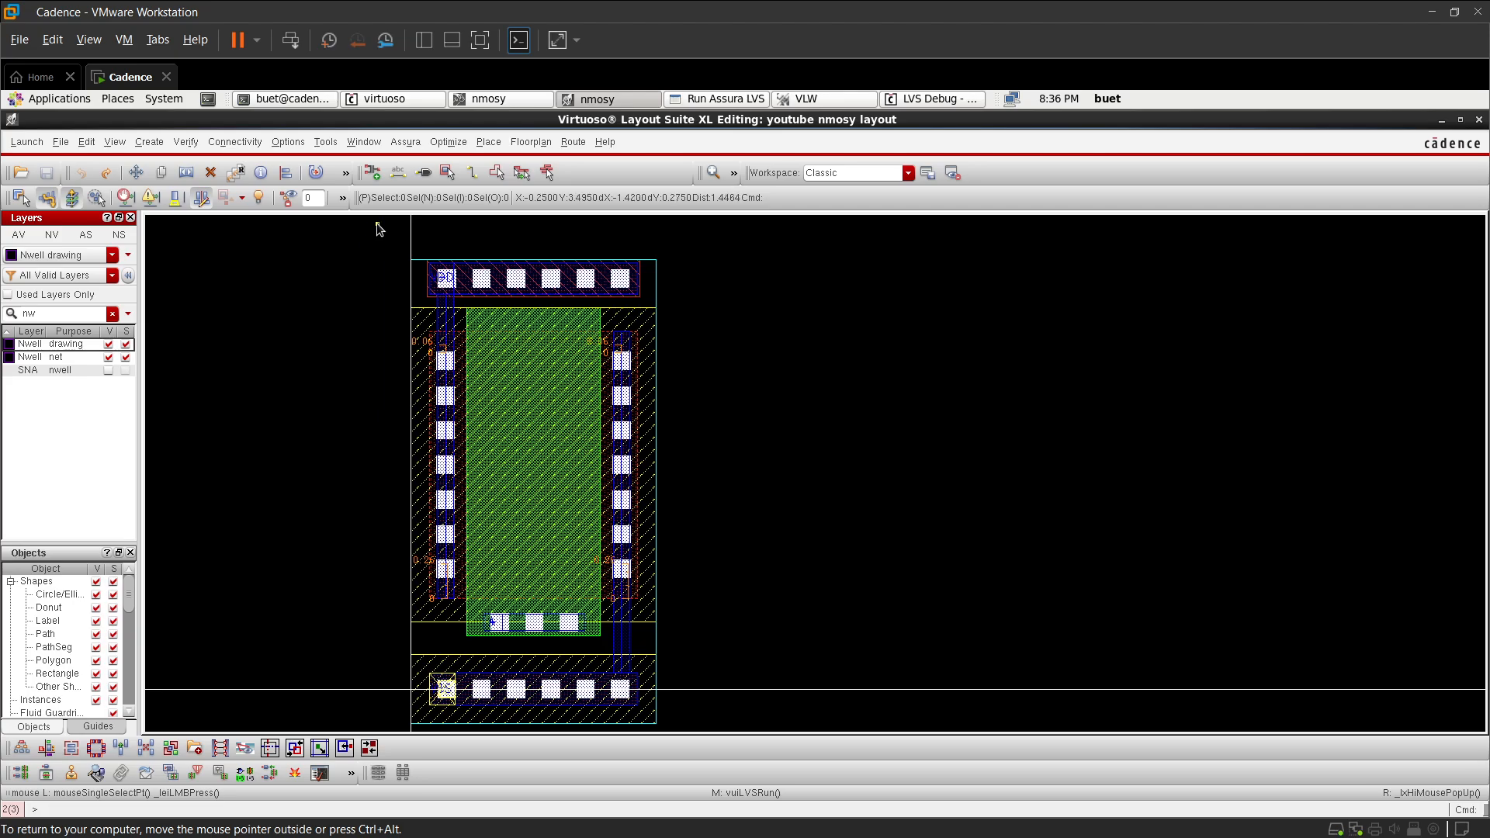
key("r")
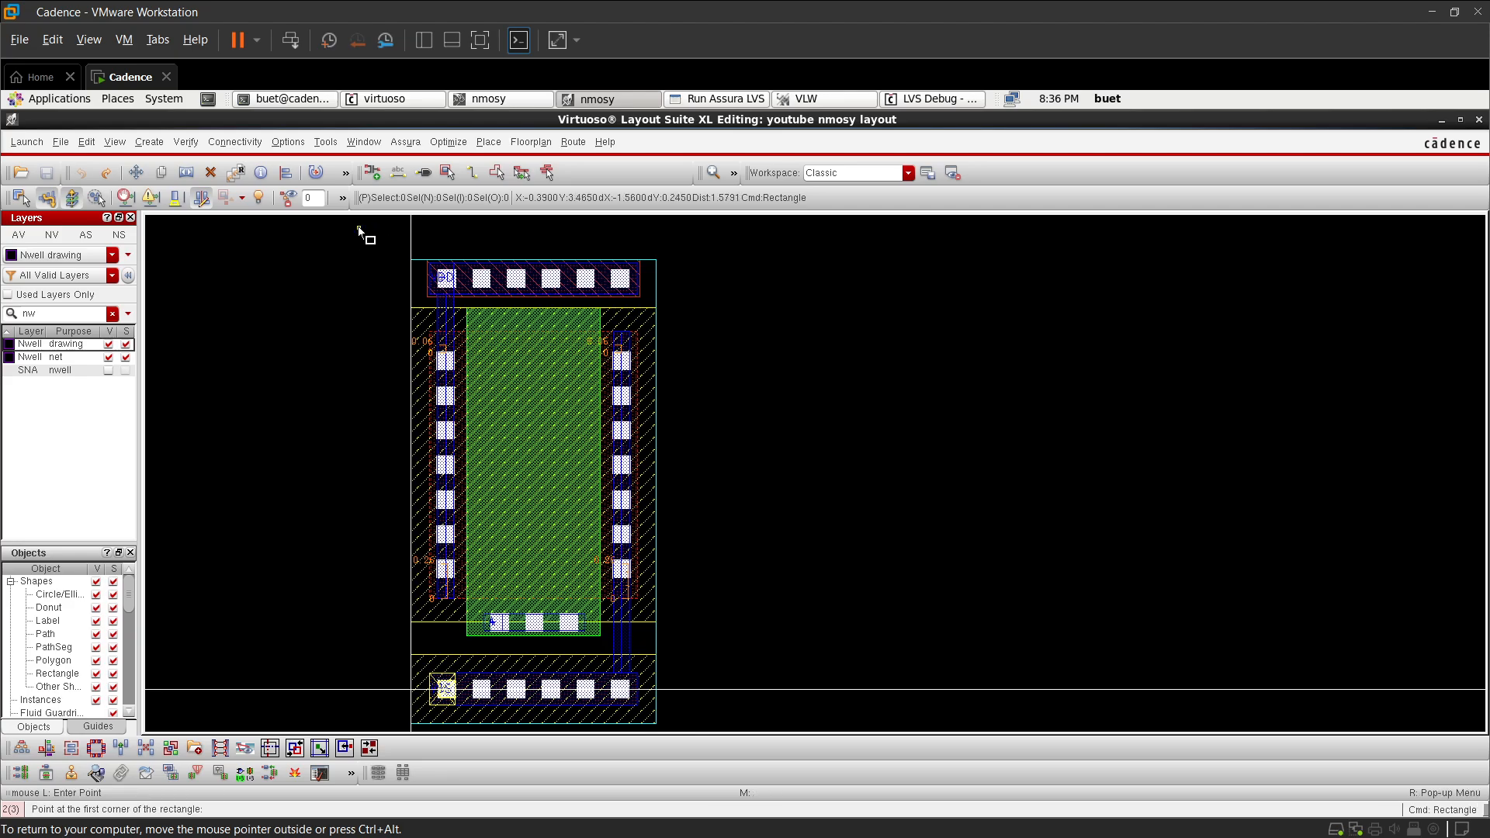
left_click(360, 229)
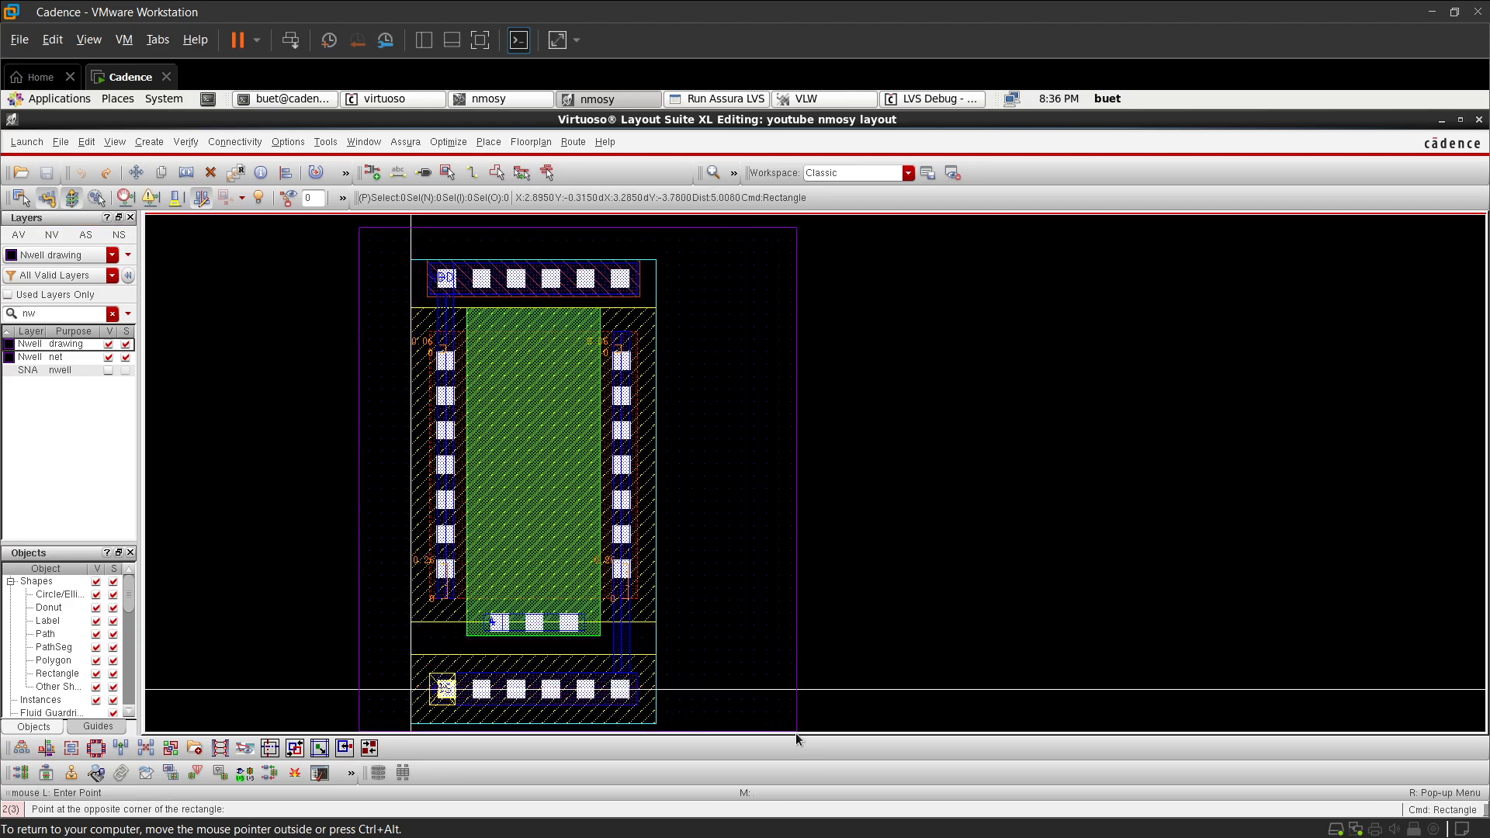
scroll(798, 692, "down", 2)
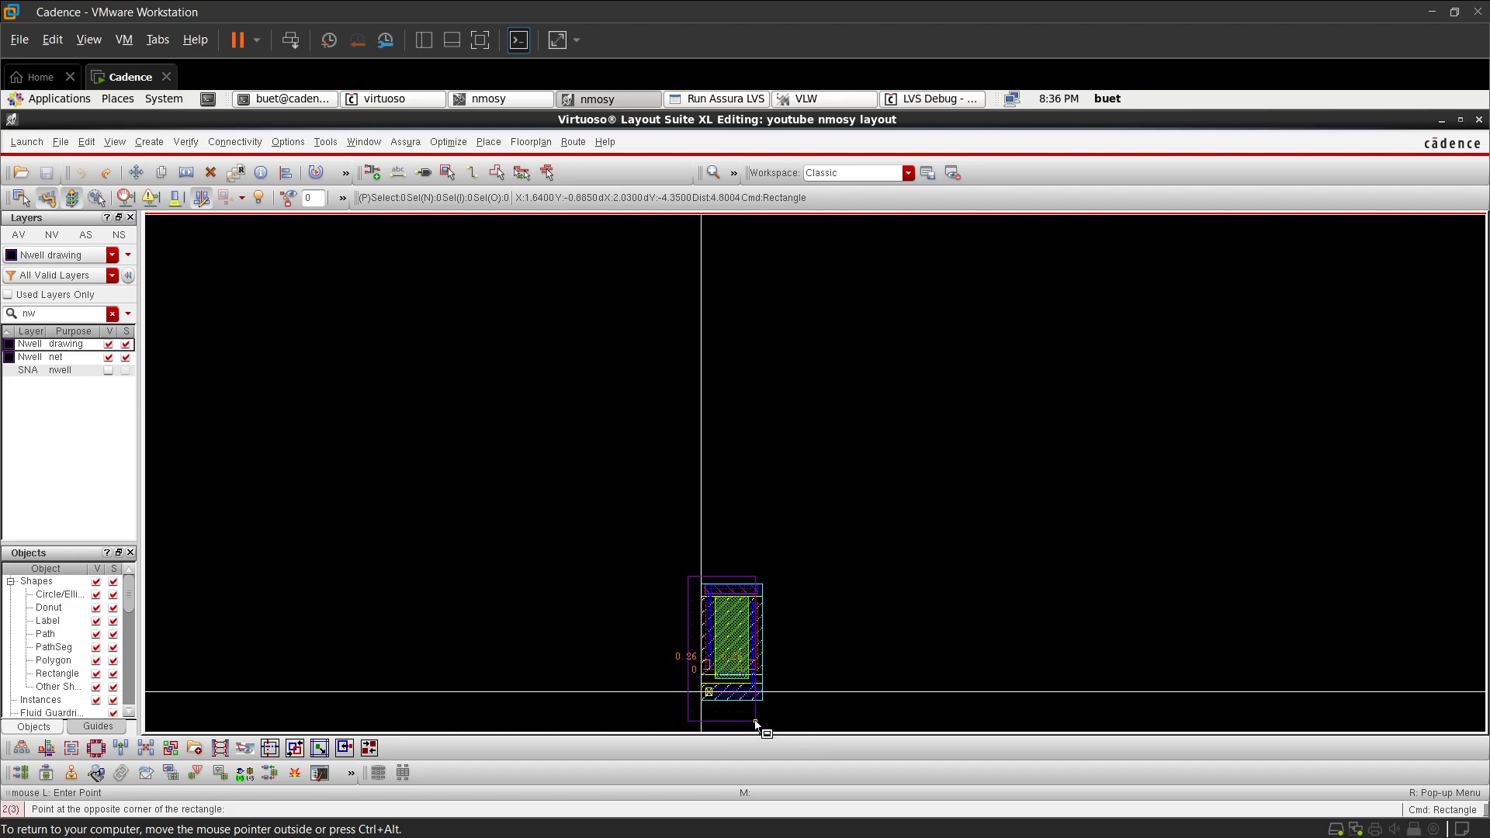
left_click(811, 714)
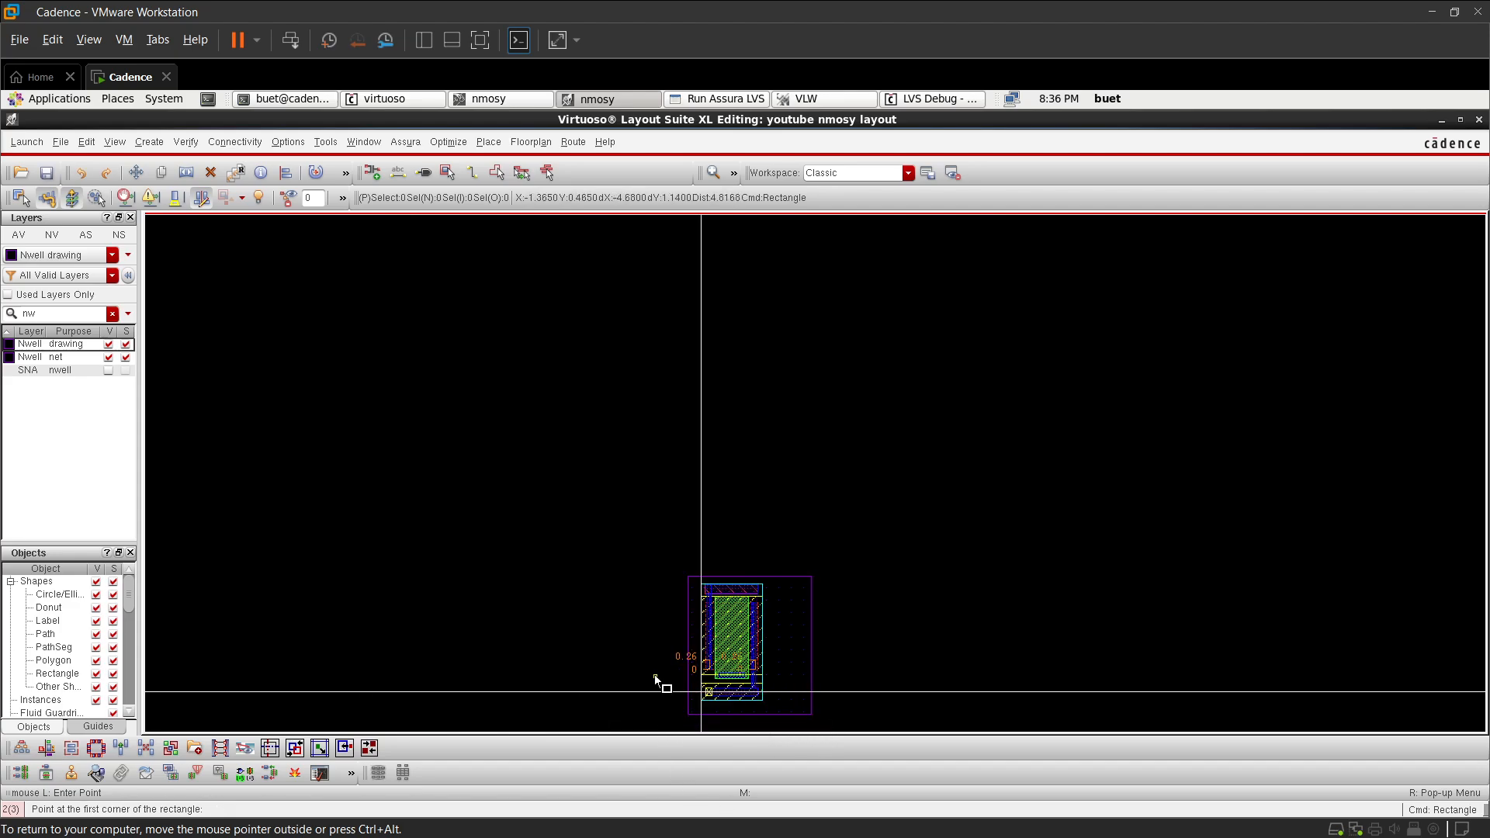
- Filter the layer list by "pw" and make PWdummy drawing the active layer
scroll(654, 677, "up", 2)
scroll(655, 676, "down", 1)
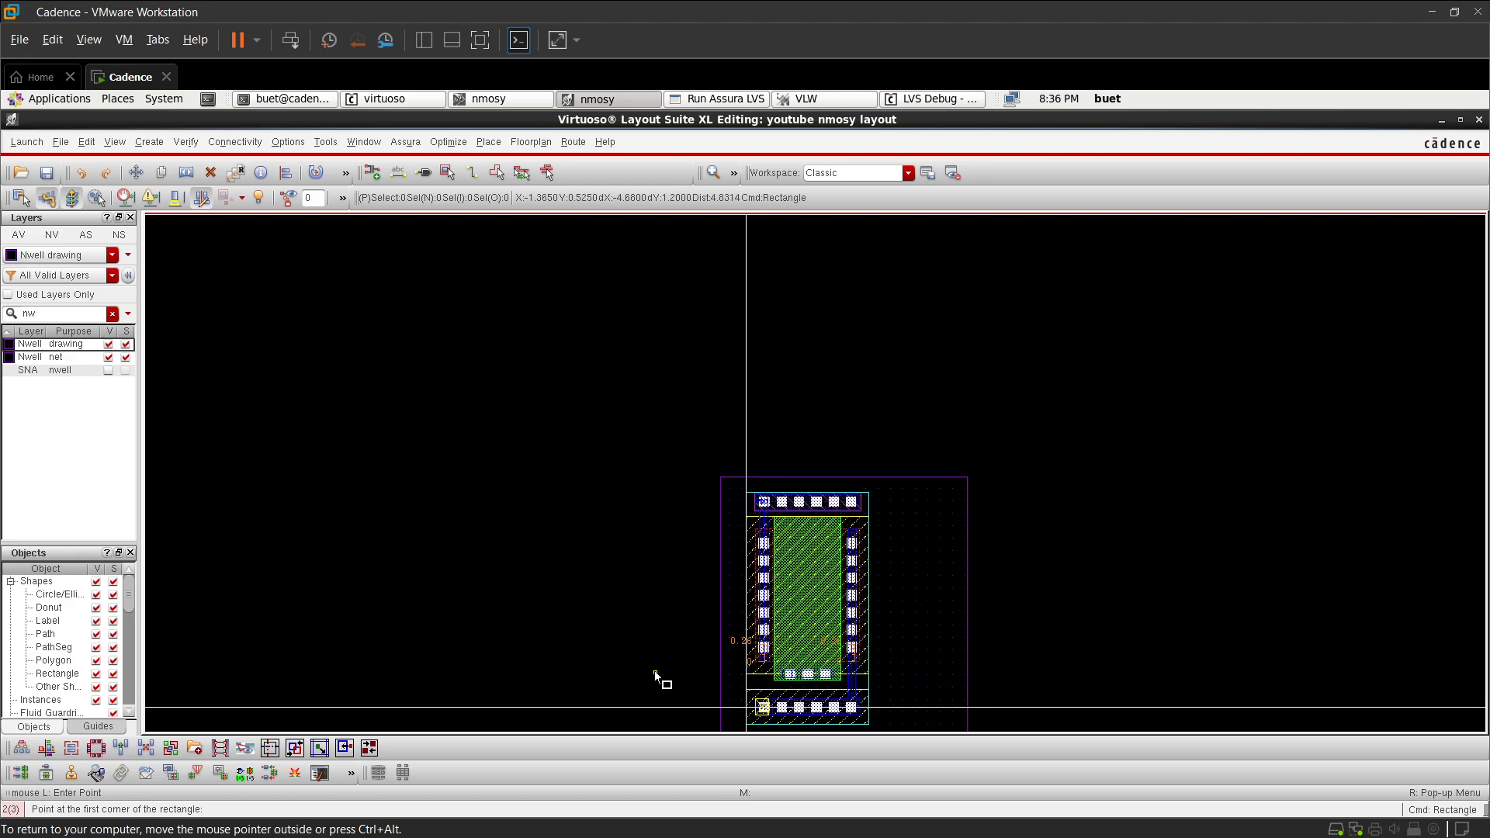
scroll(863, 700, "up", 1)
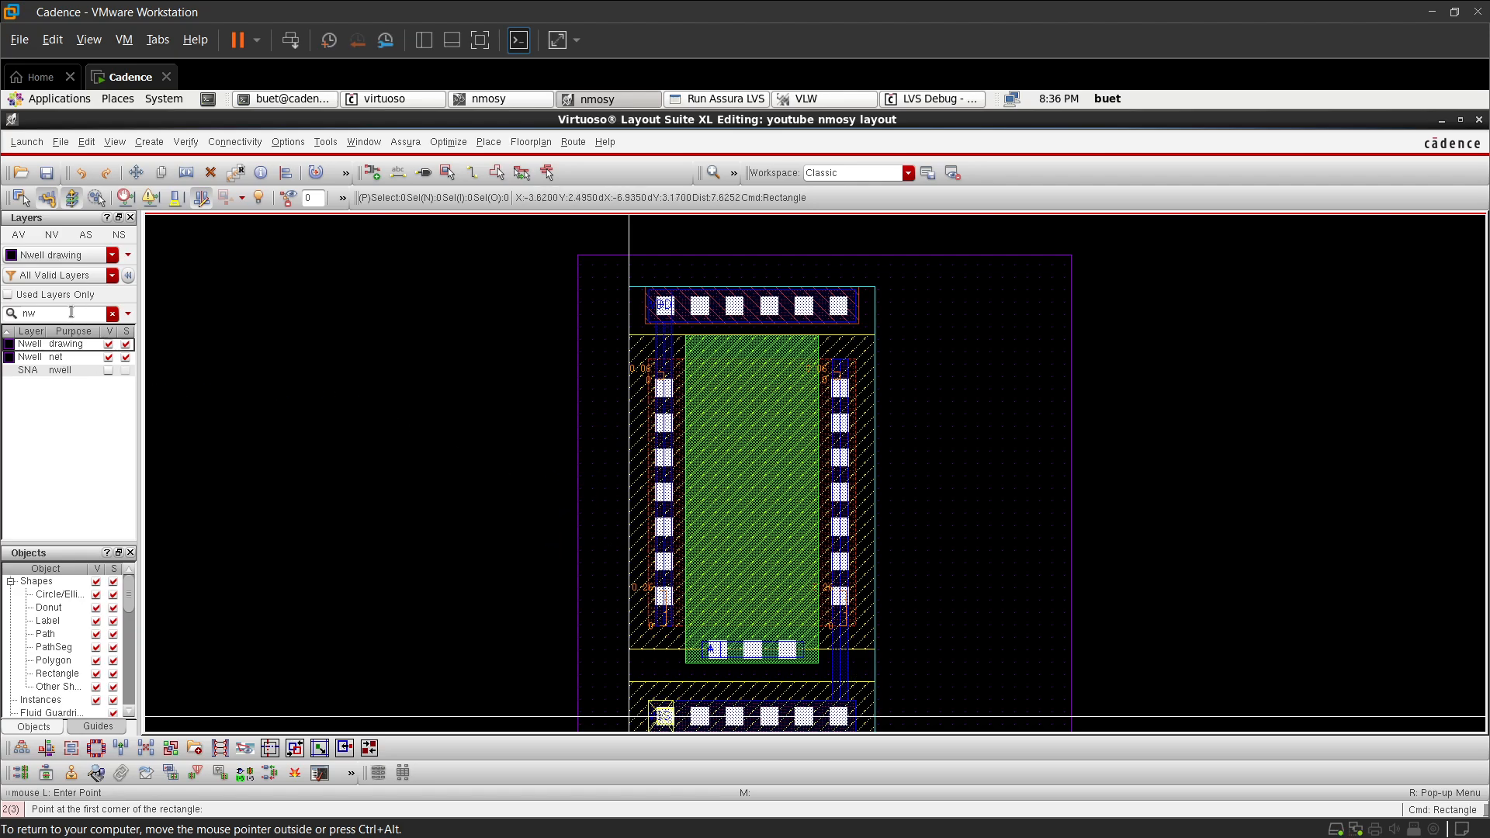
left_click(25, 311)
double_click(26, 311)
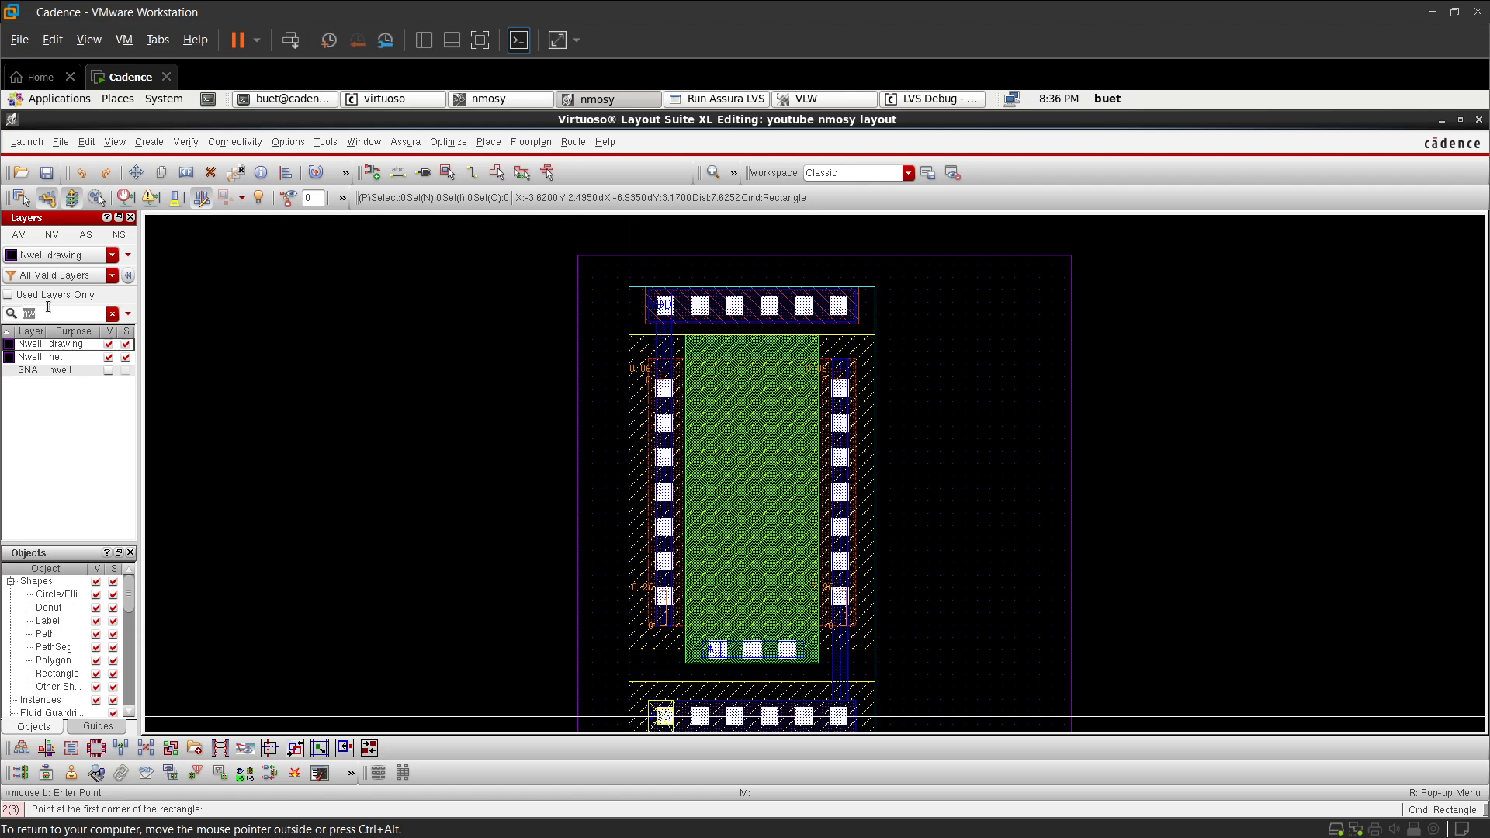
type("p")
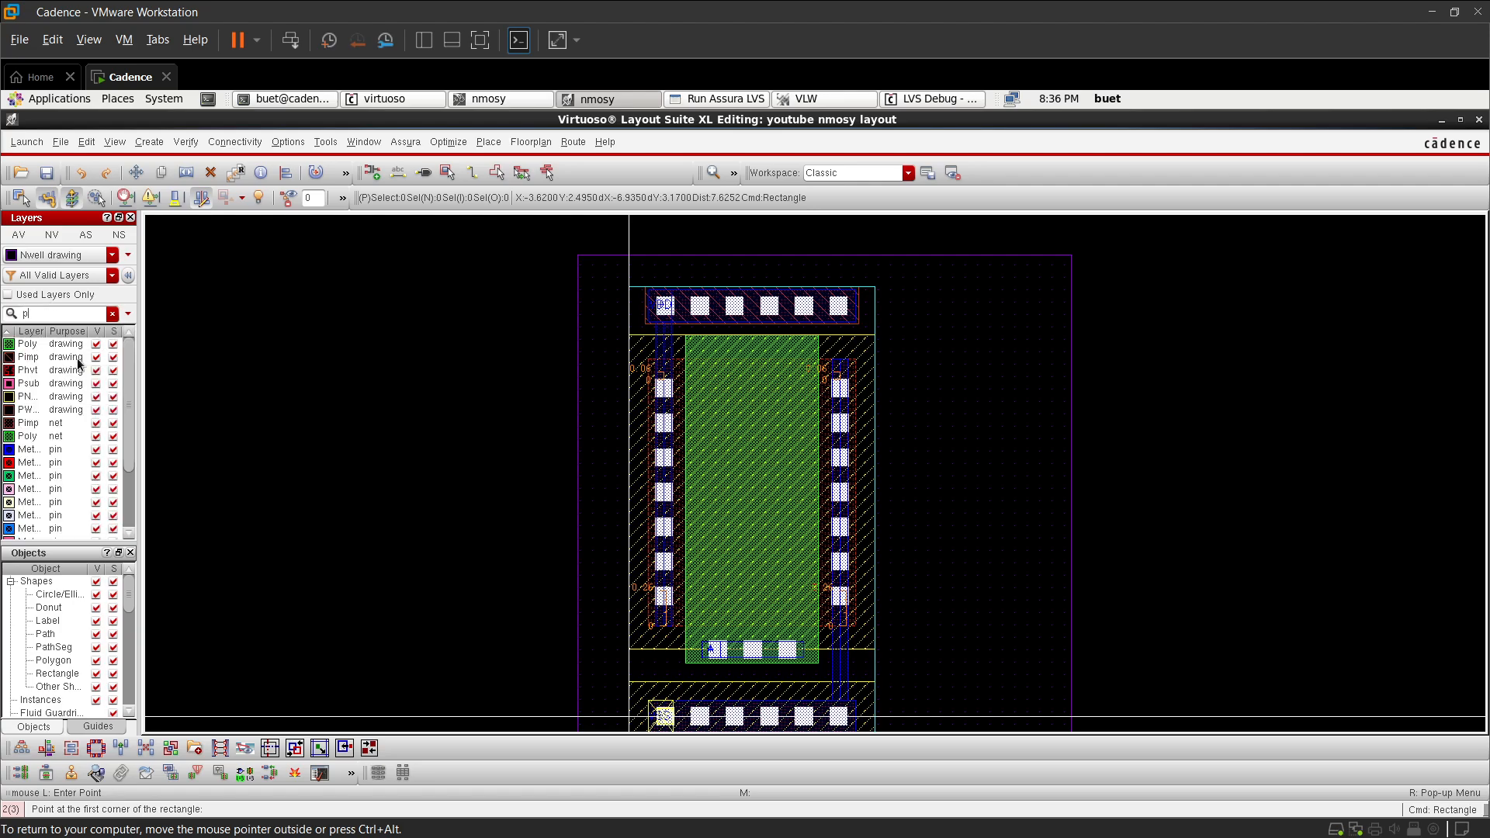
type("w")
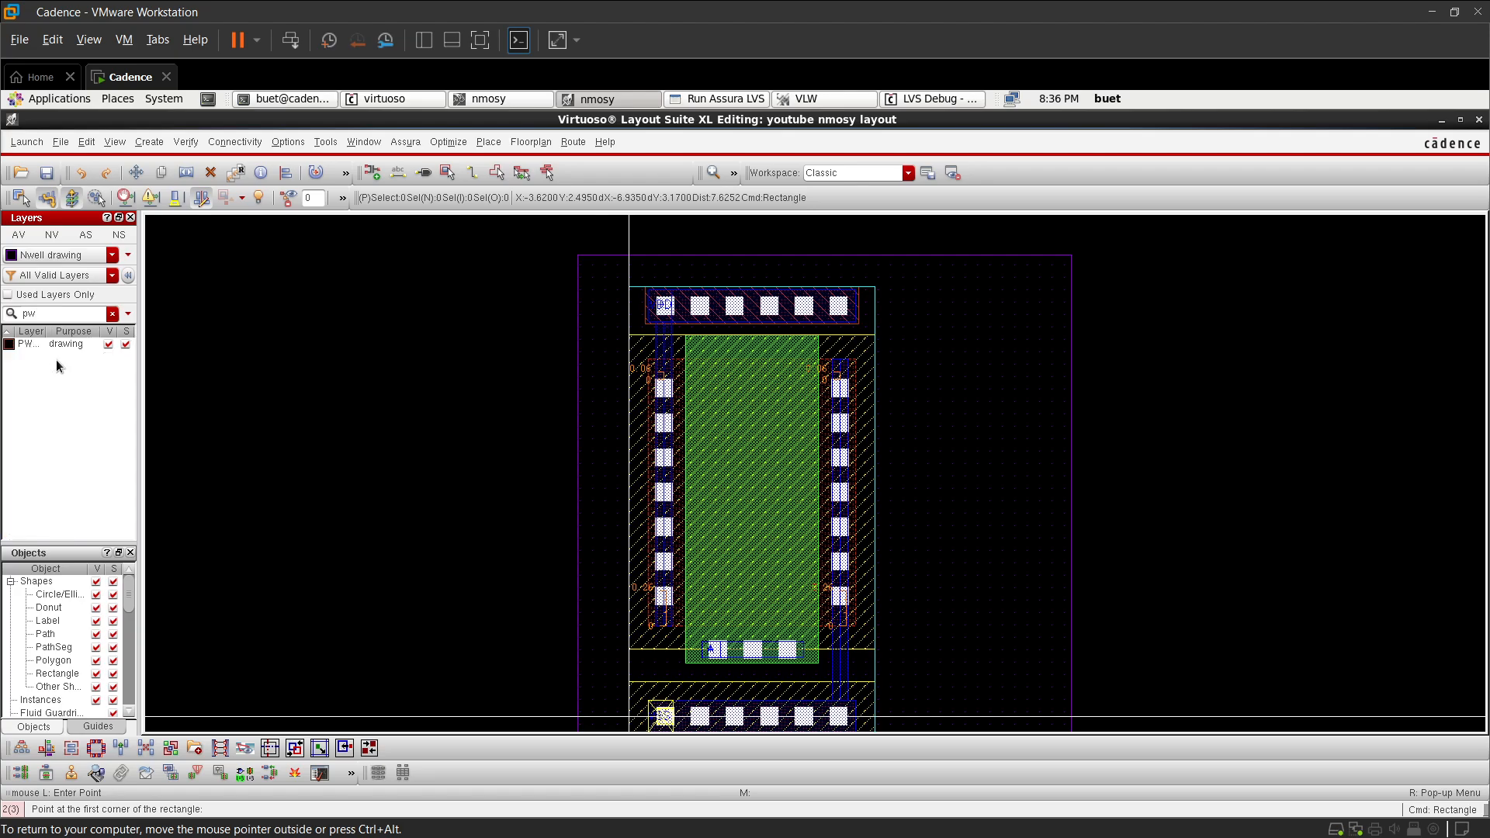
left_click(53, 343)
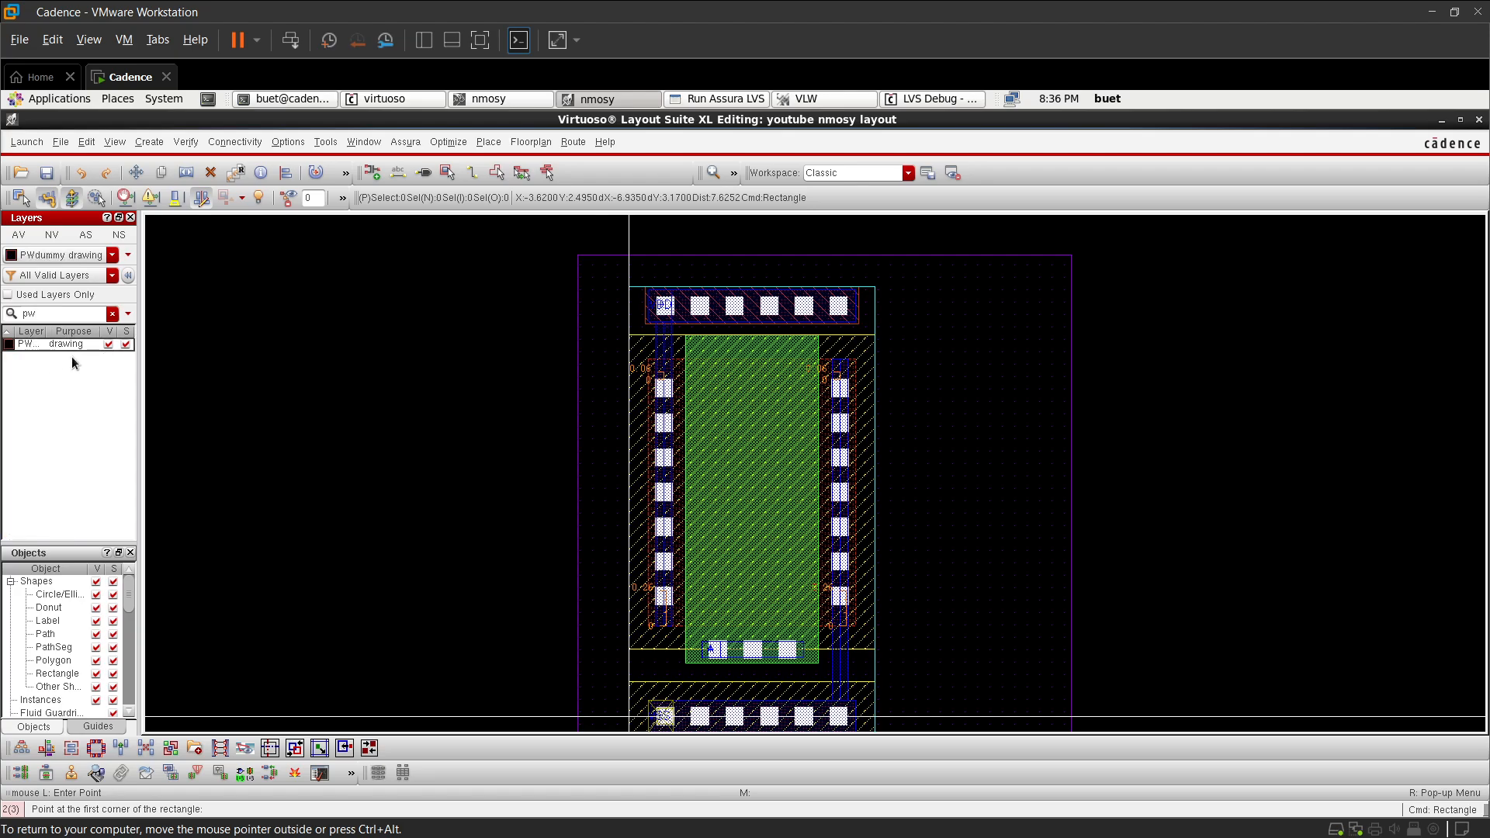
scroll(613, 286, "up", 1, "ctrl")
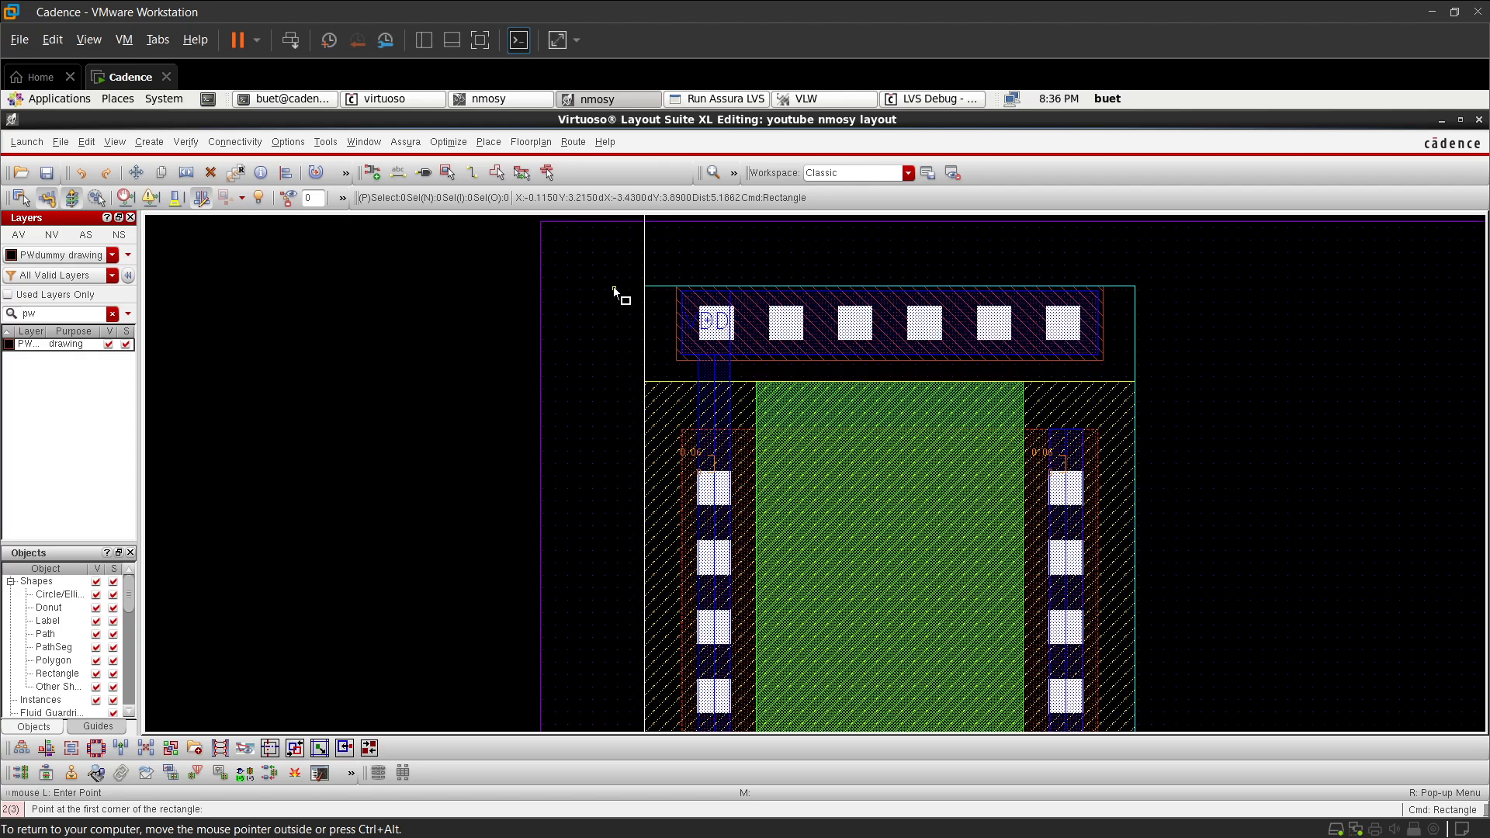
scroll(613, 292, "up", 1, "ctrl")
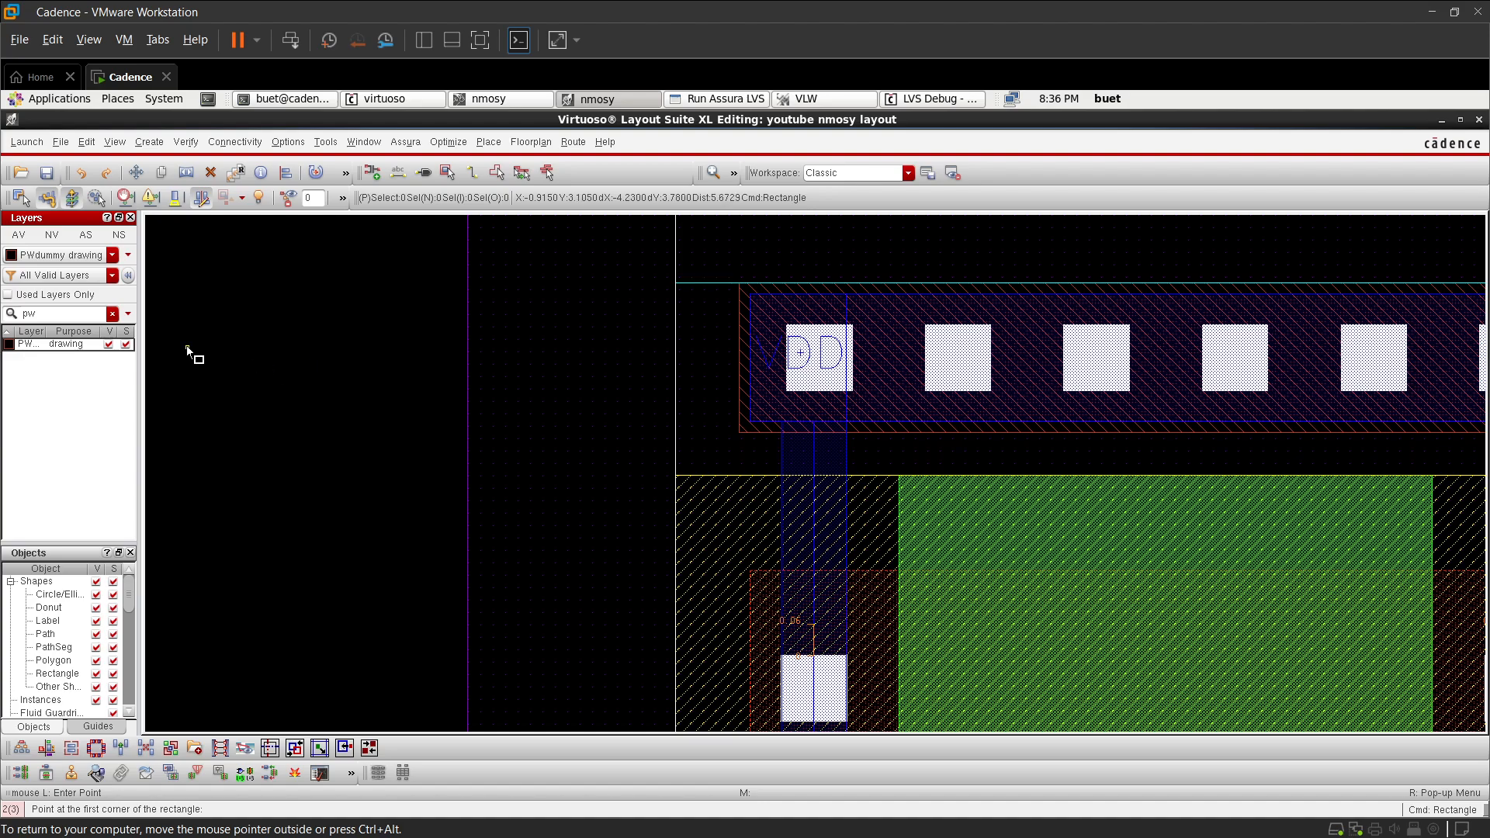
- Clear the layer filter, list all layers including unused ones, and end the Rectangle command
left_click(35, 296)
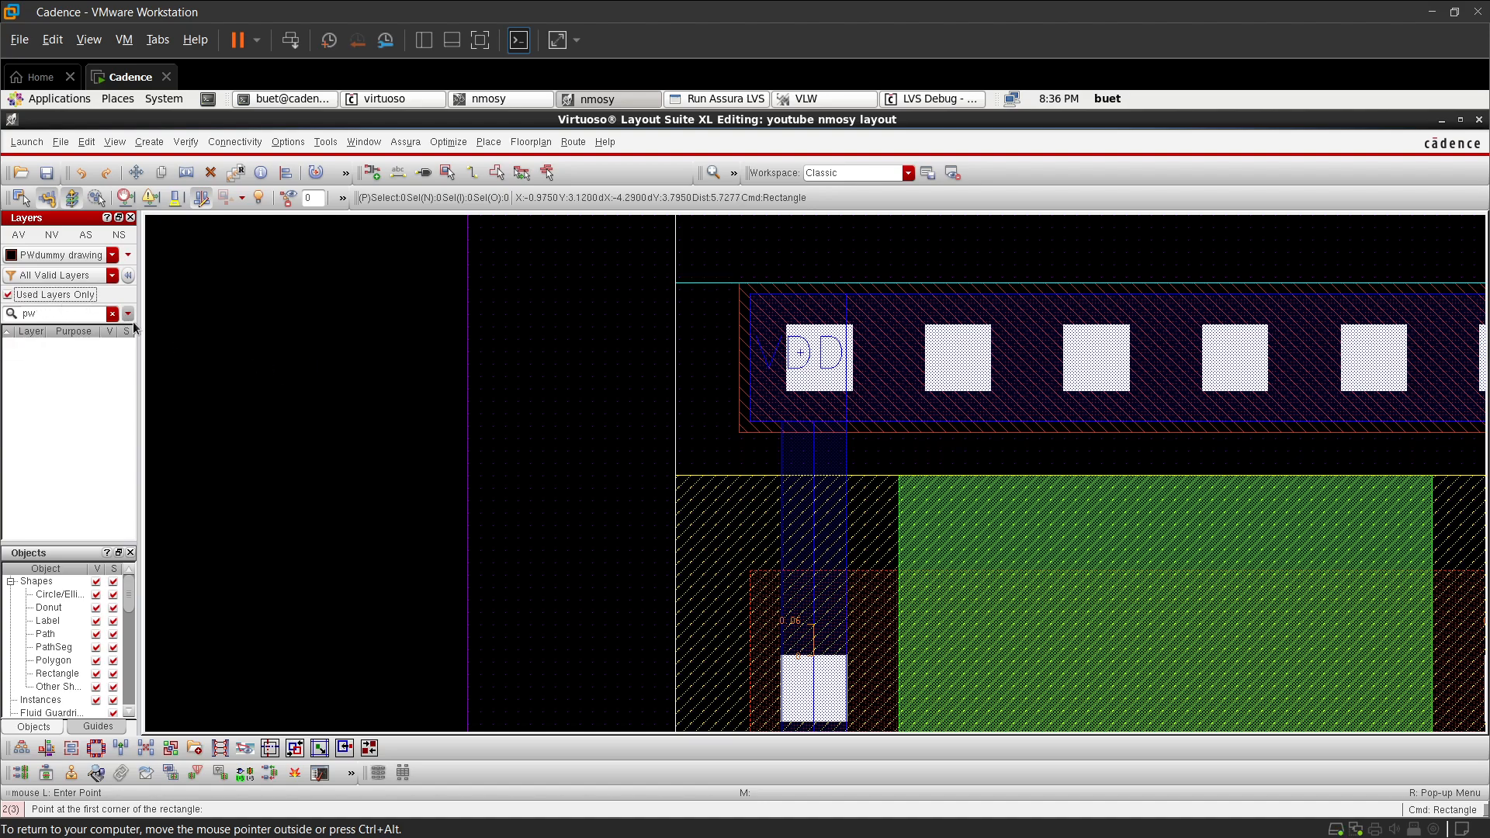
left_click(112, 315)
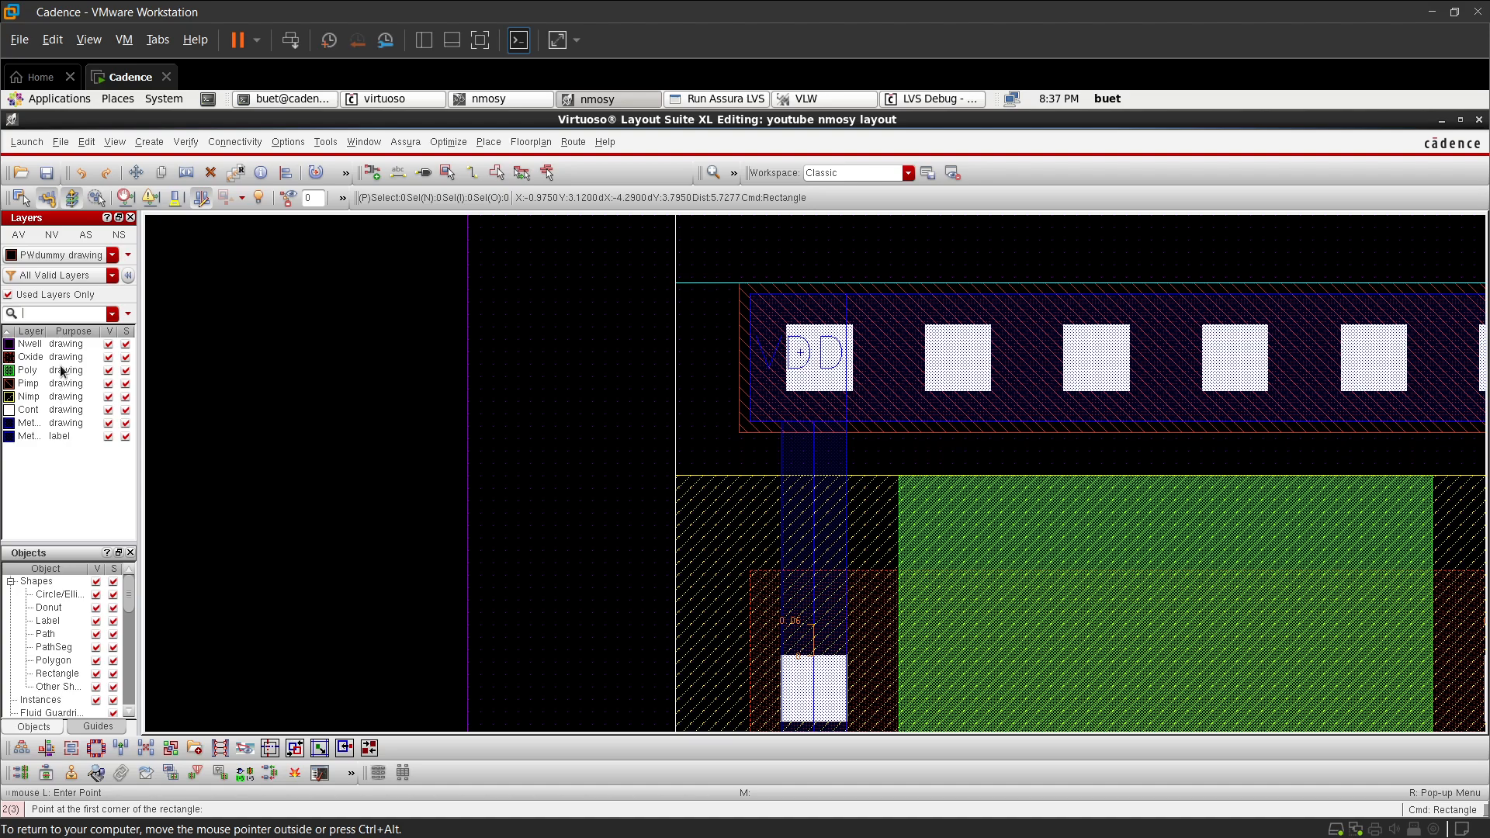
left_click(9, 295)
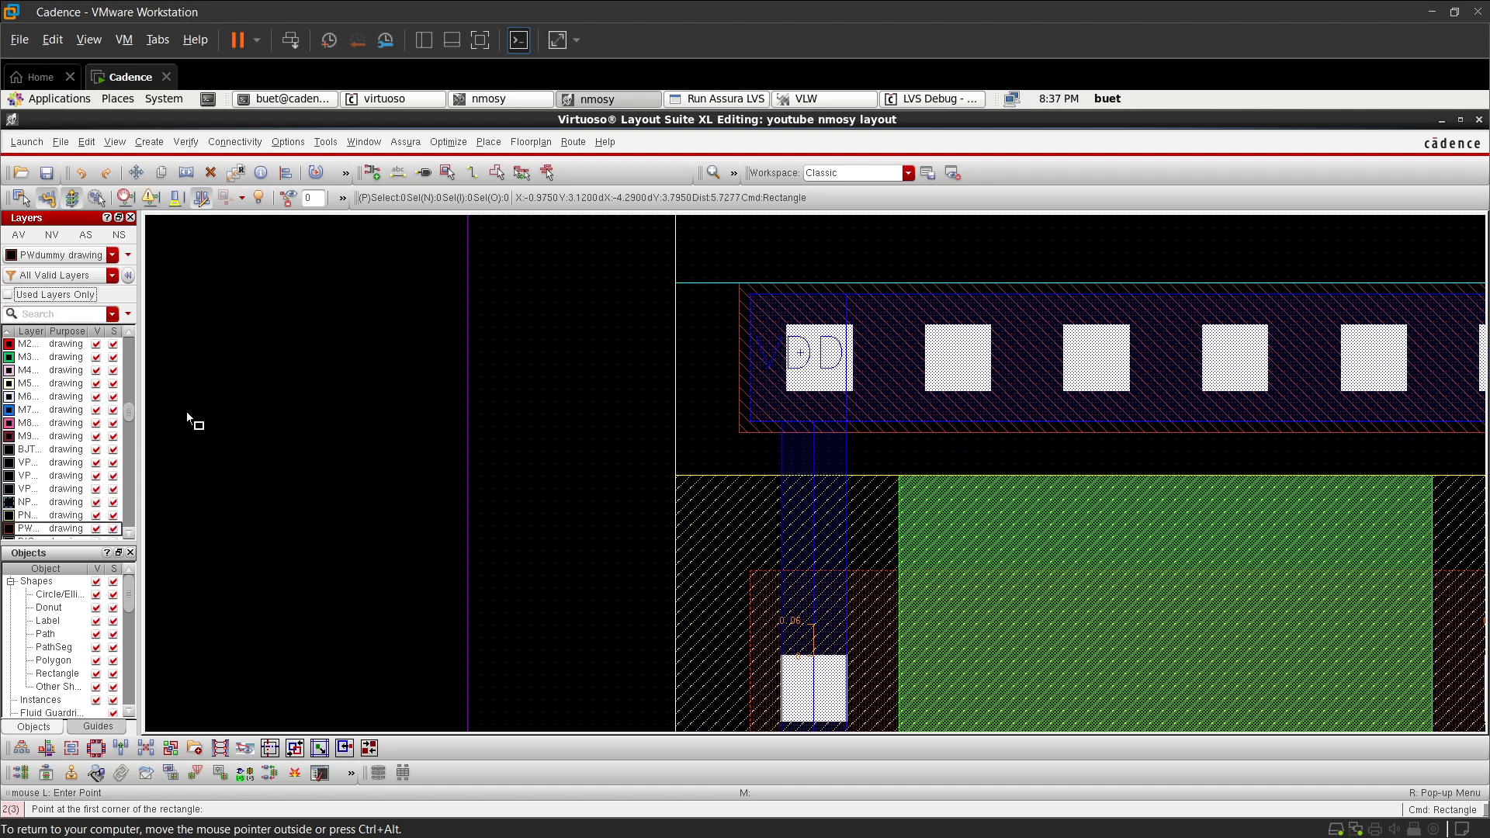
scroll(451, 516, "down", 3)
scroll(536, 648, "down", 2)
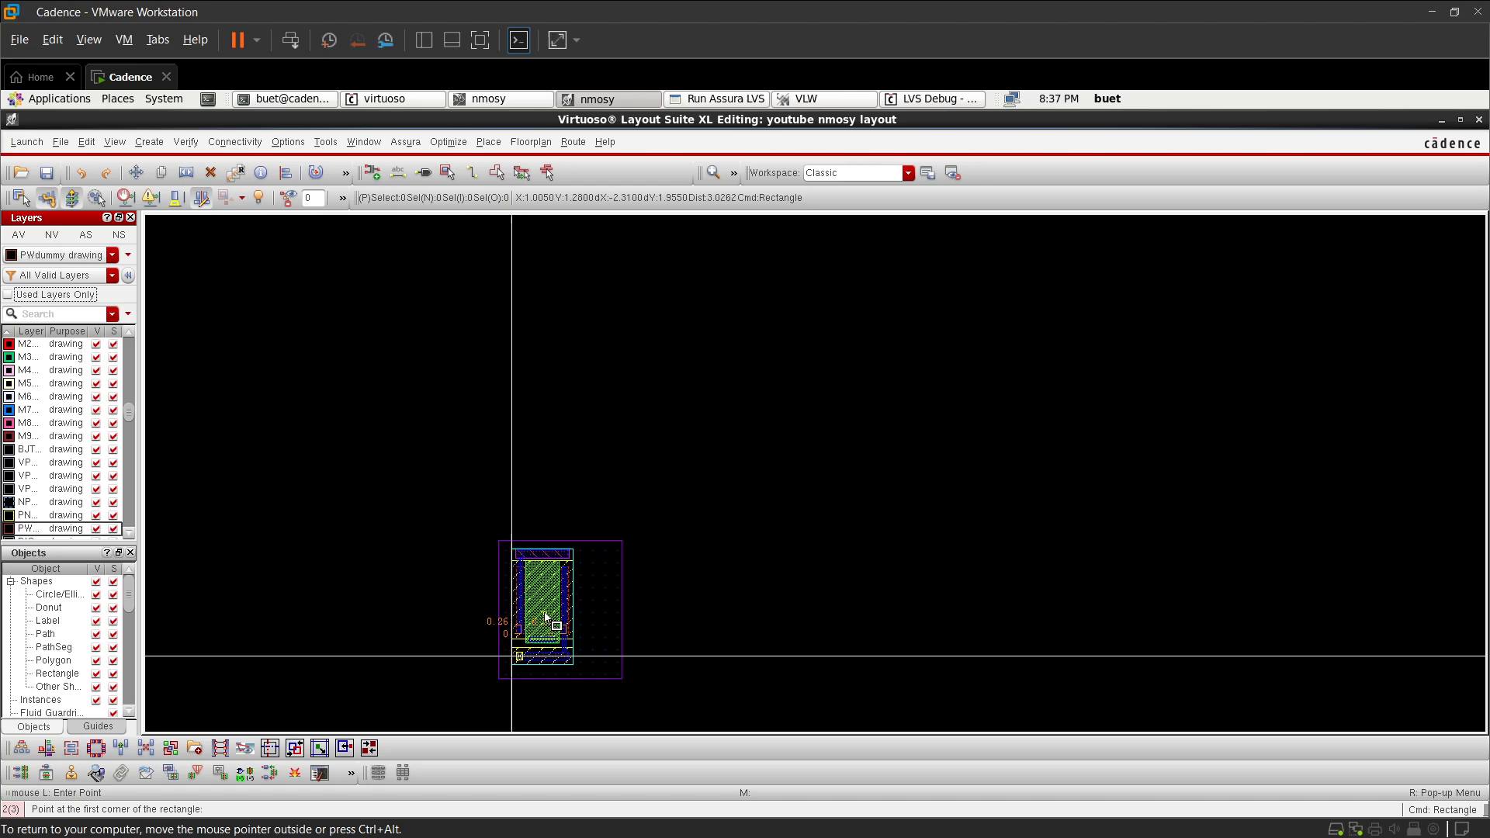
scroll(547, 602, "up", 4)
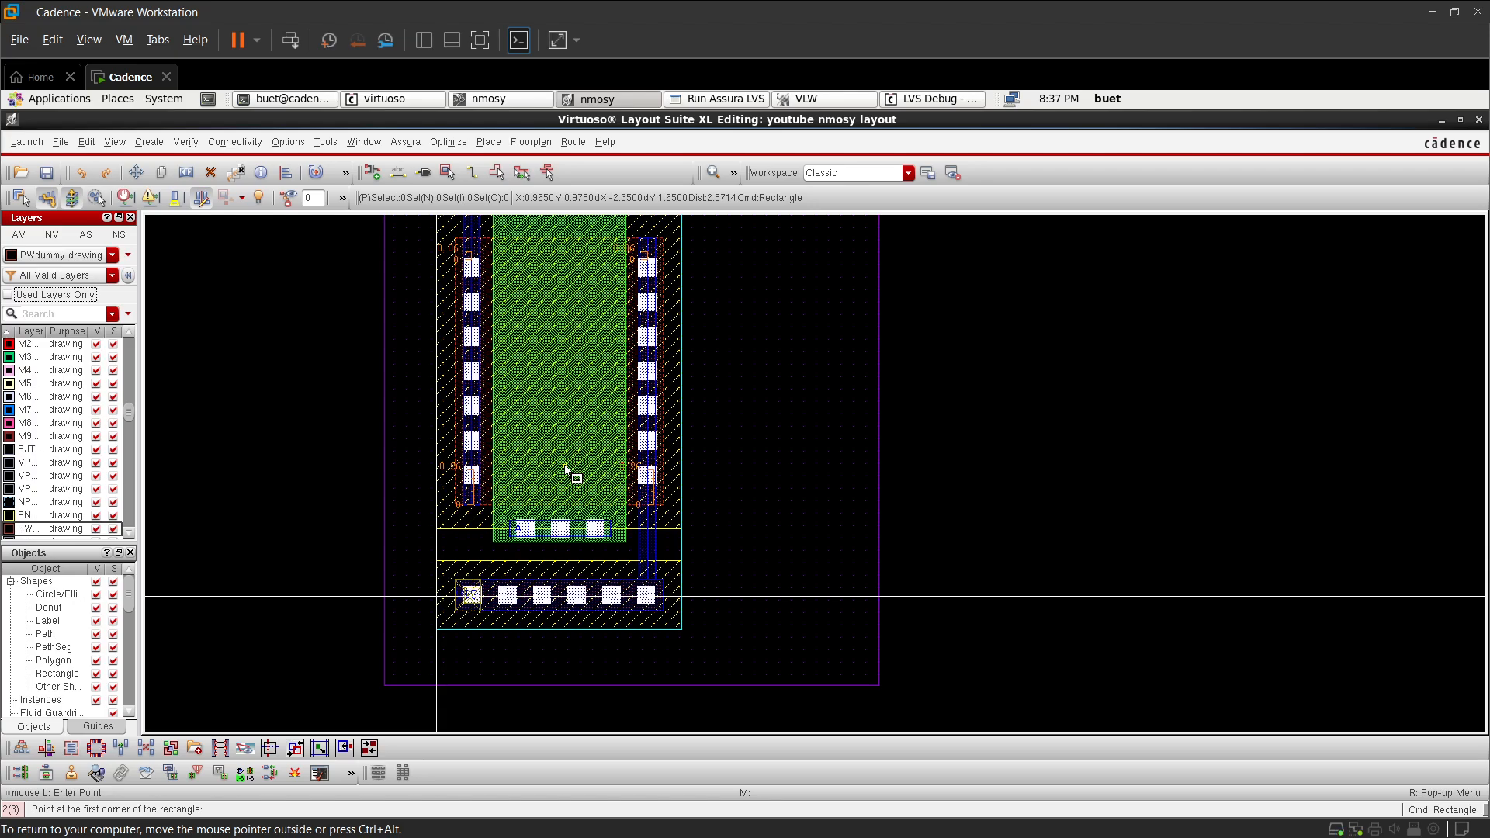
key("Escape")
- Stretch the two vertical edges of the Nwell rectangle inward so they sit just outside the P&R boundary
scroll(566, 468, "down", 2)
scroll(546, 402, "up", 1)
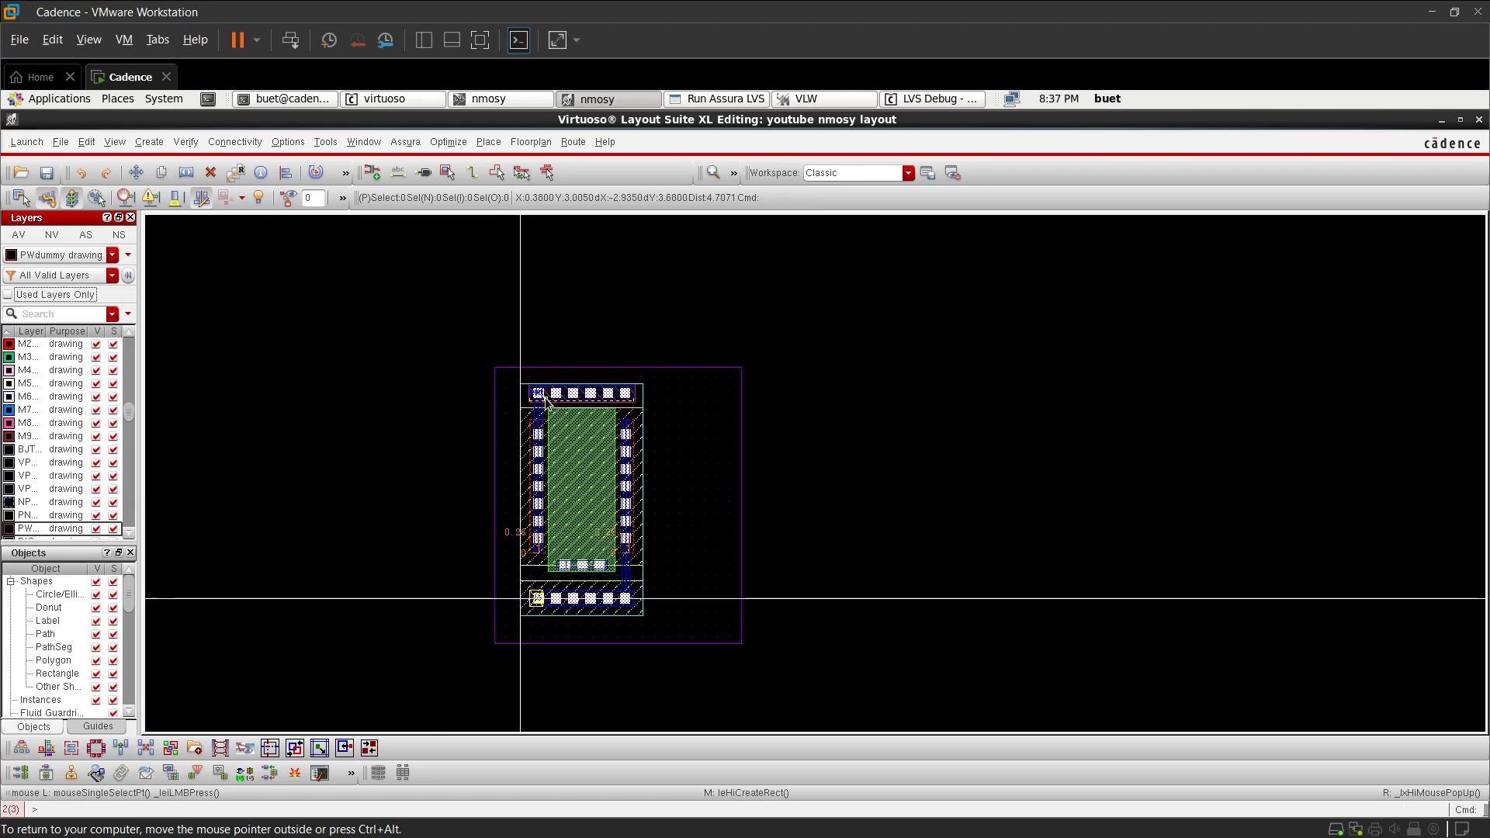
scroll(643, 377, "up", 1)
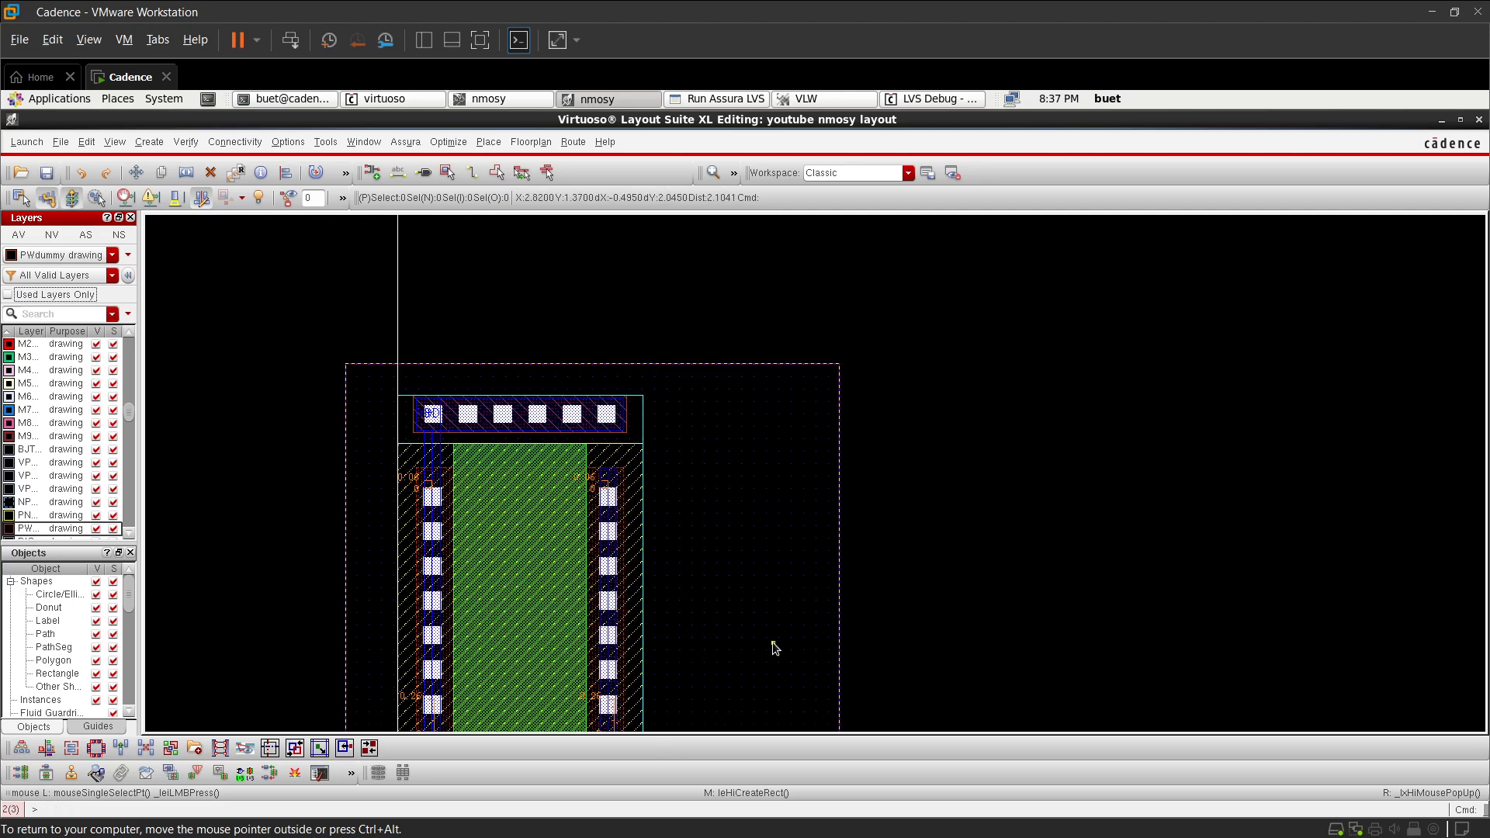
key("k")
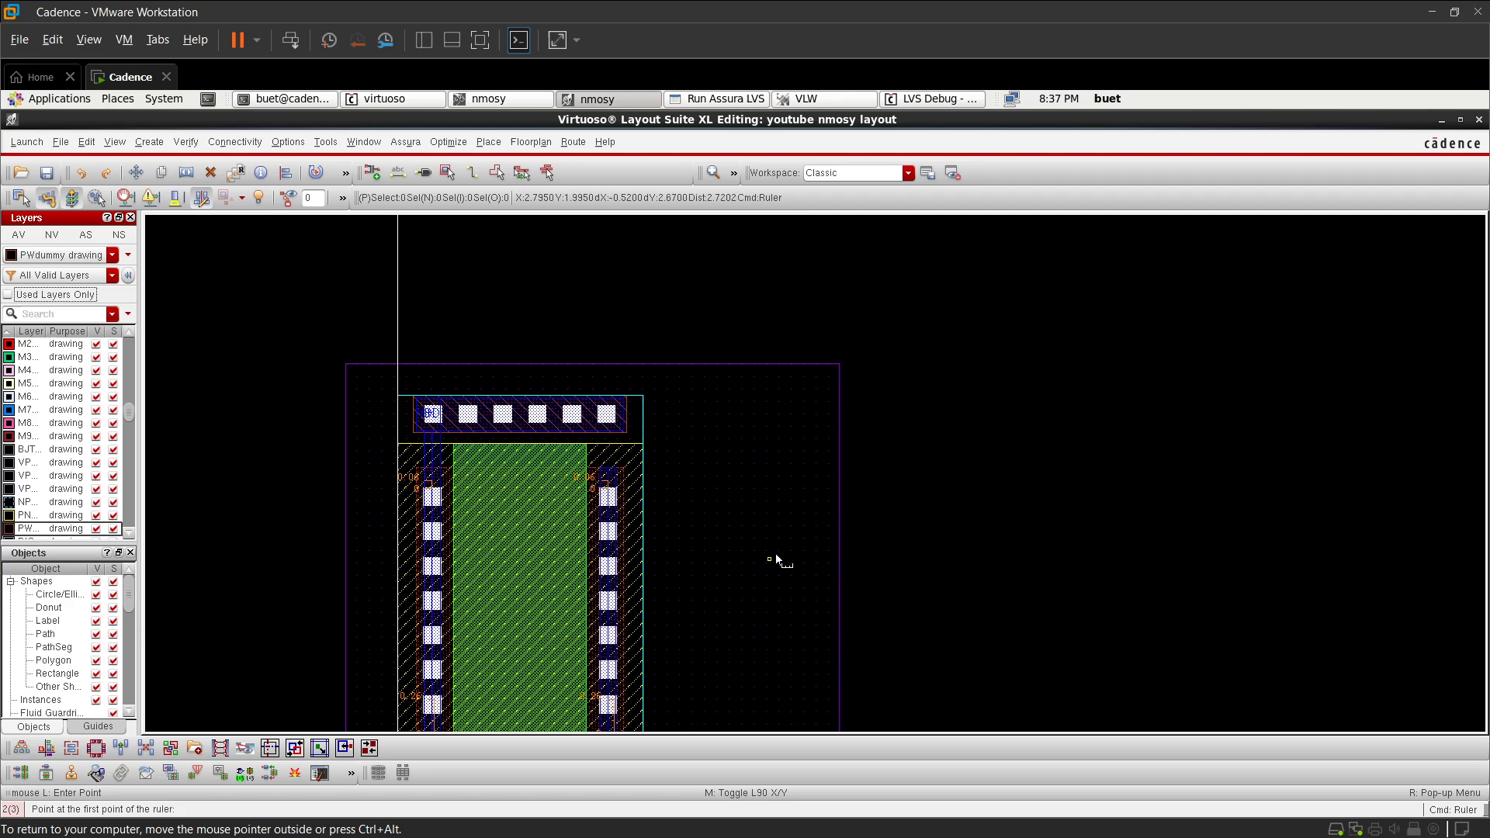
key("s")
left_click(817, 534)
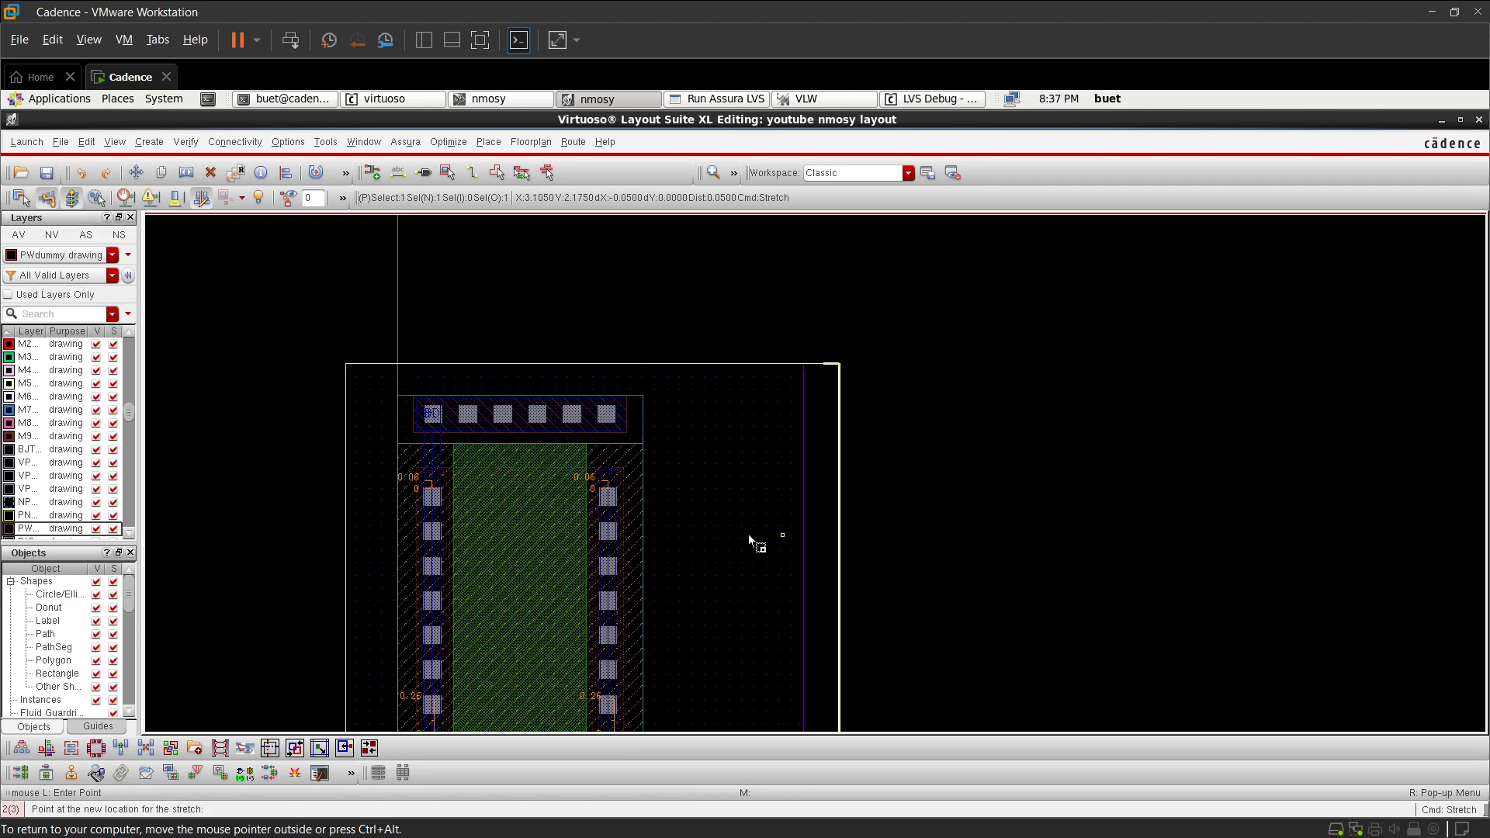
left_click(625, 532)
left_click(362, 561)
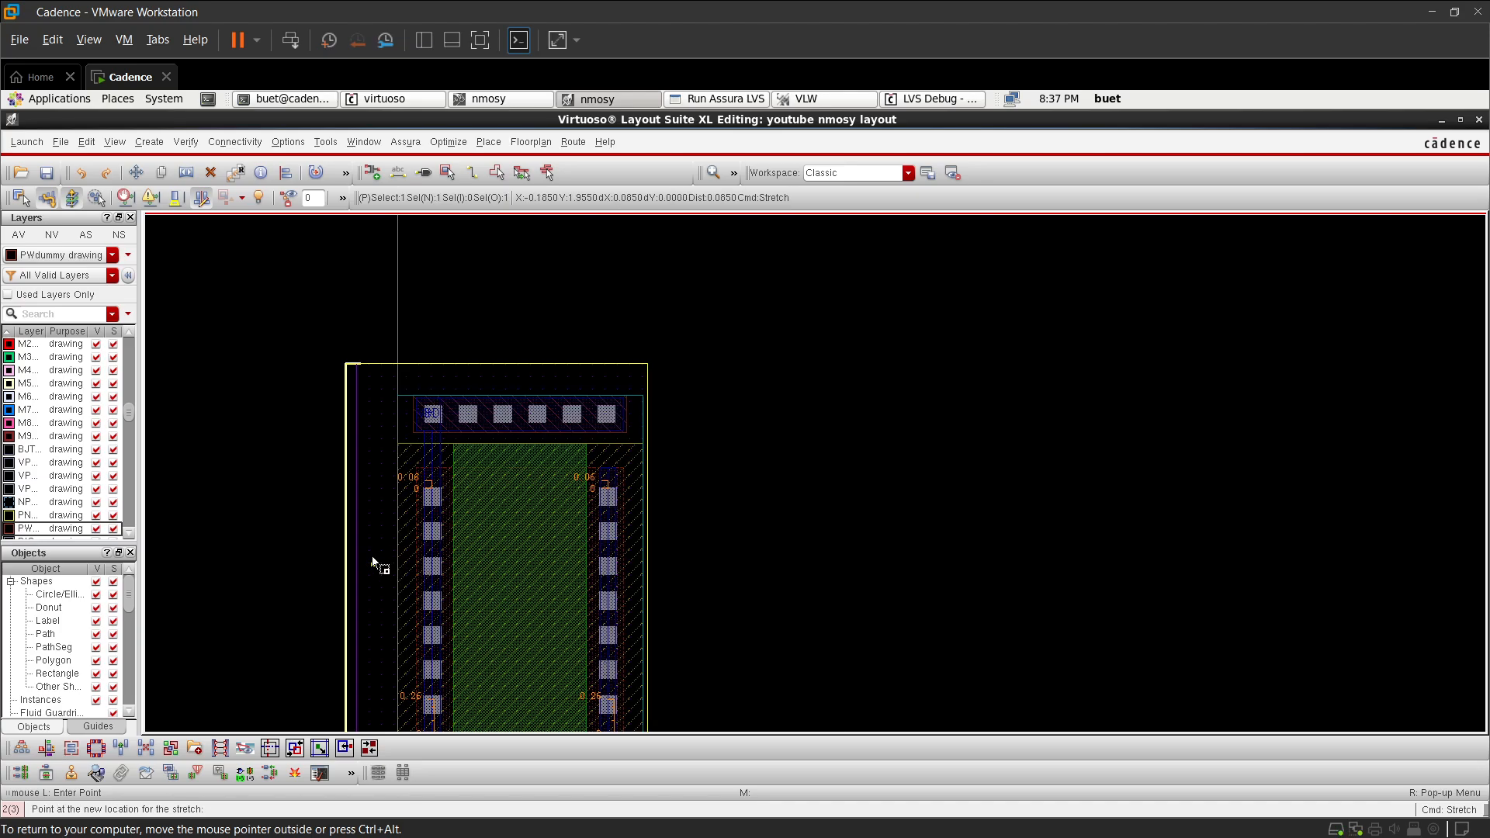
left_click(403, 557)
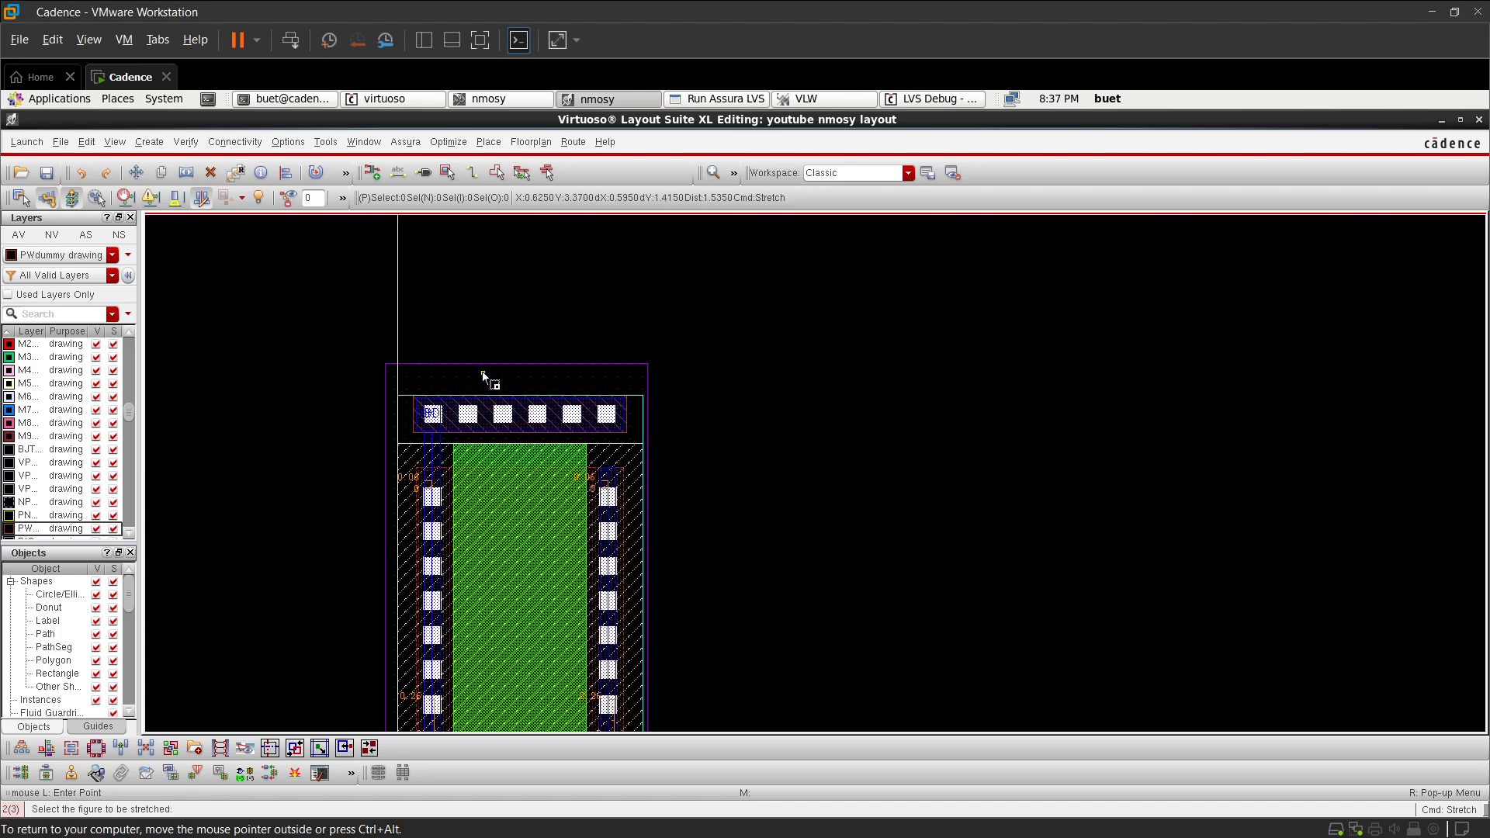
- Stretch the Nwell's upper edge down past the upper contact row labelled D to just above the green gate rectangle
left_click(483, 378)
left_click(492, 392)
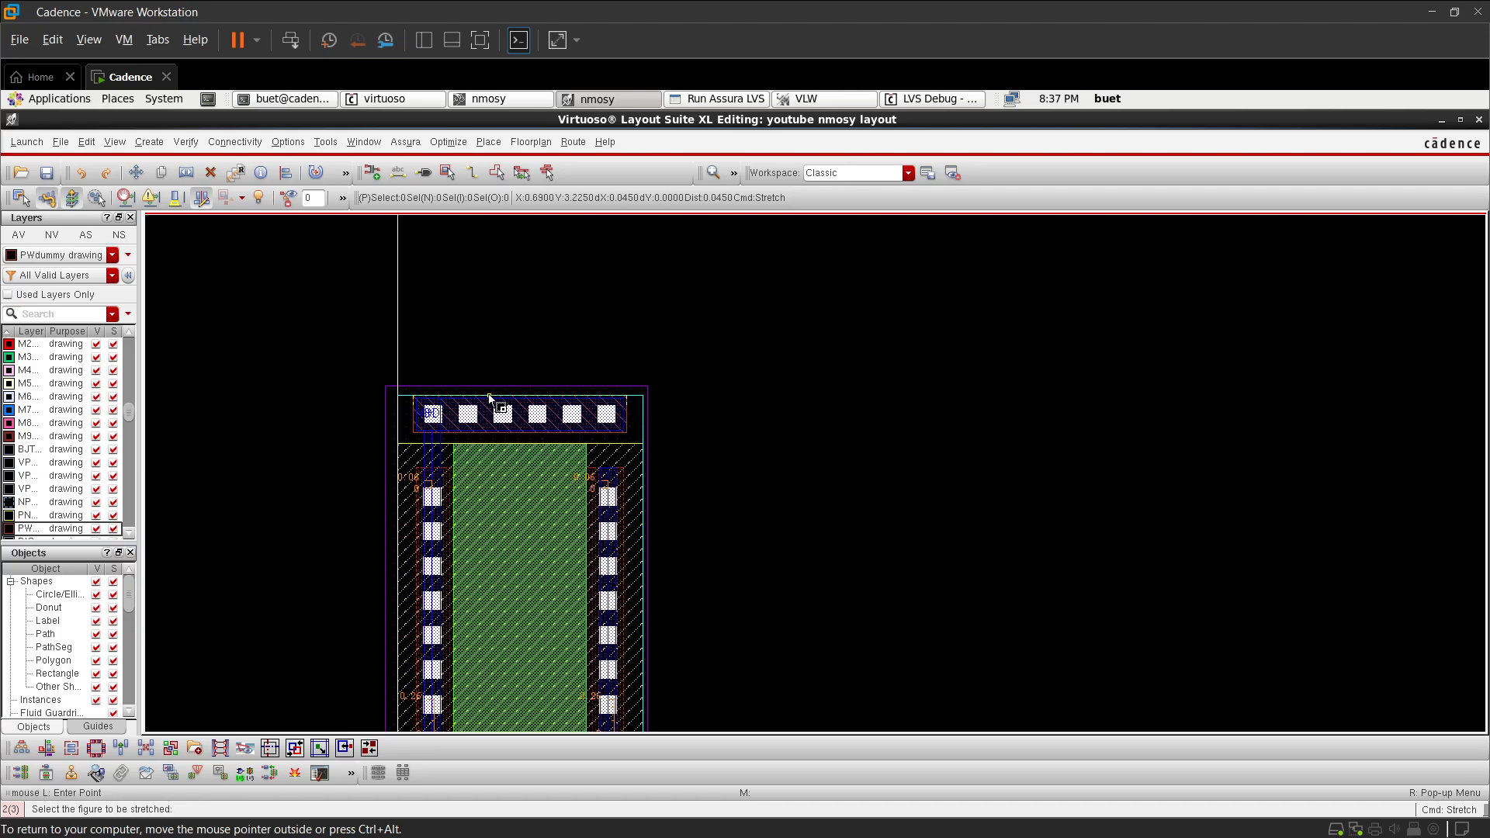
scroll(492, 393, "down", 3)
scroll(492, 533, "up", 2)
scroll(489, 530, "down", 1)
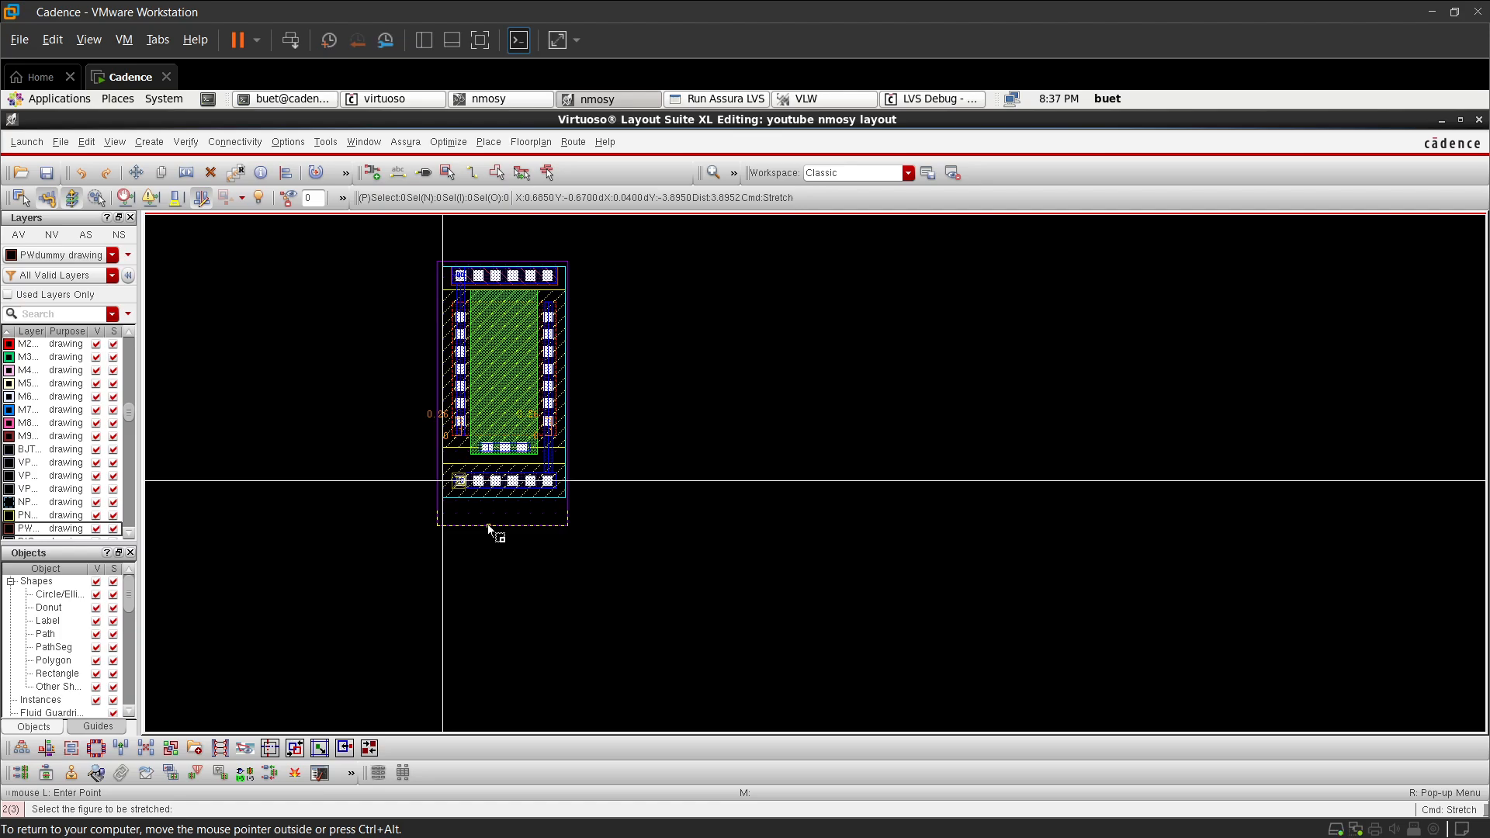
scroll(514, 256, "up", 1, "ctrl")
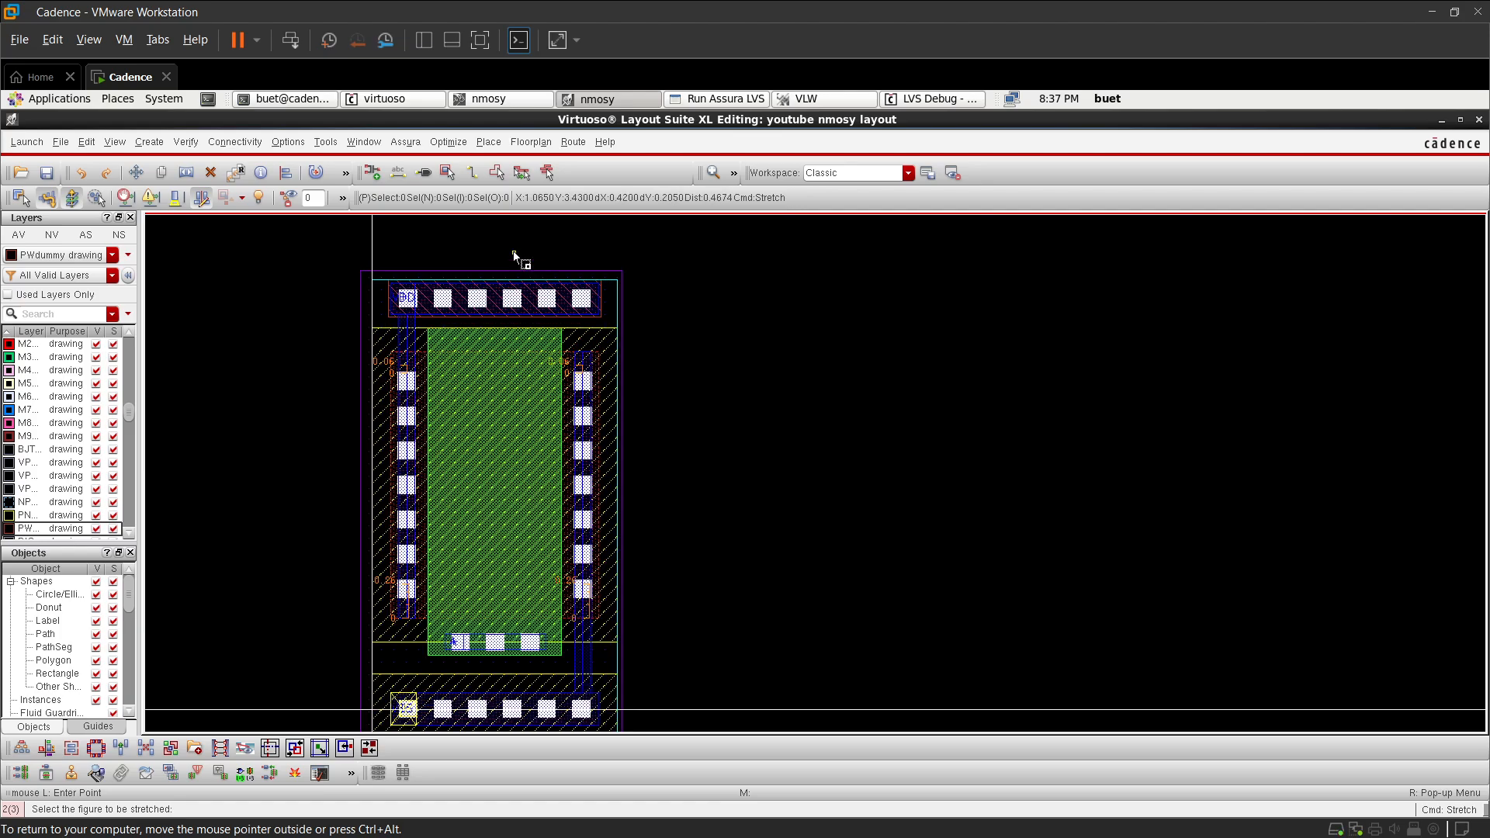
scroll(508, 264, "up", 1, "ctrl")
scroll(499, 276, "up", 1, "ctrl")
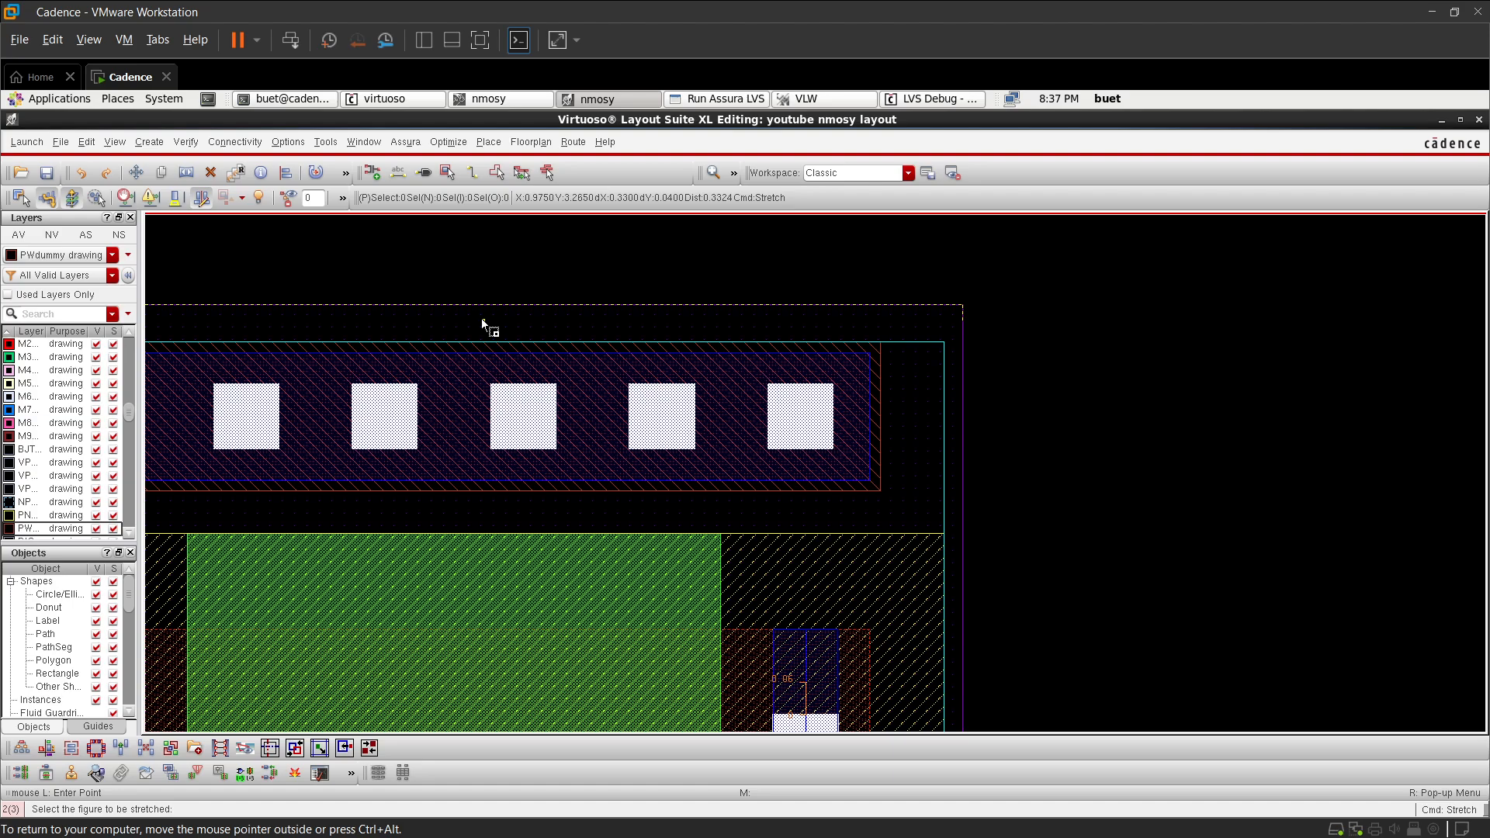
scroll(482, 325, "down", 1, "ctrl")
left_click(483, 324)
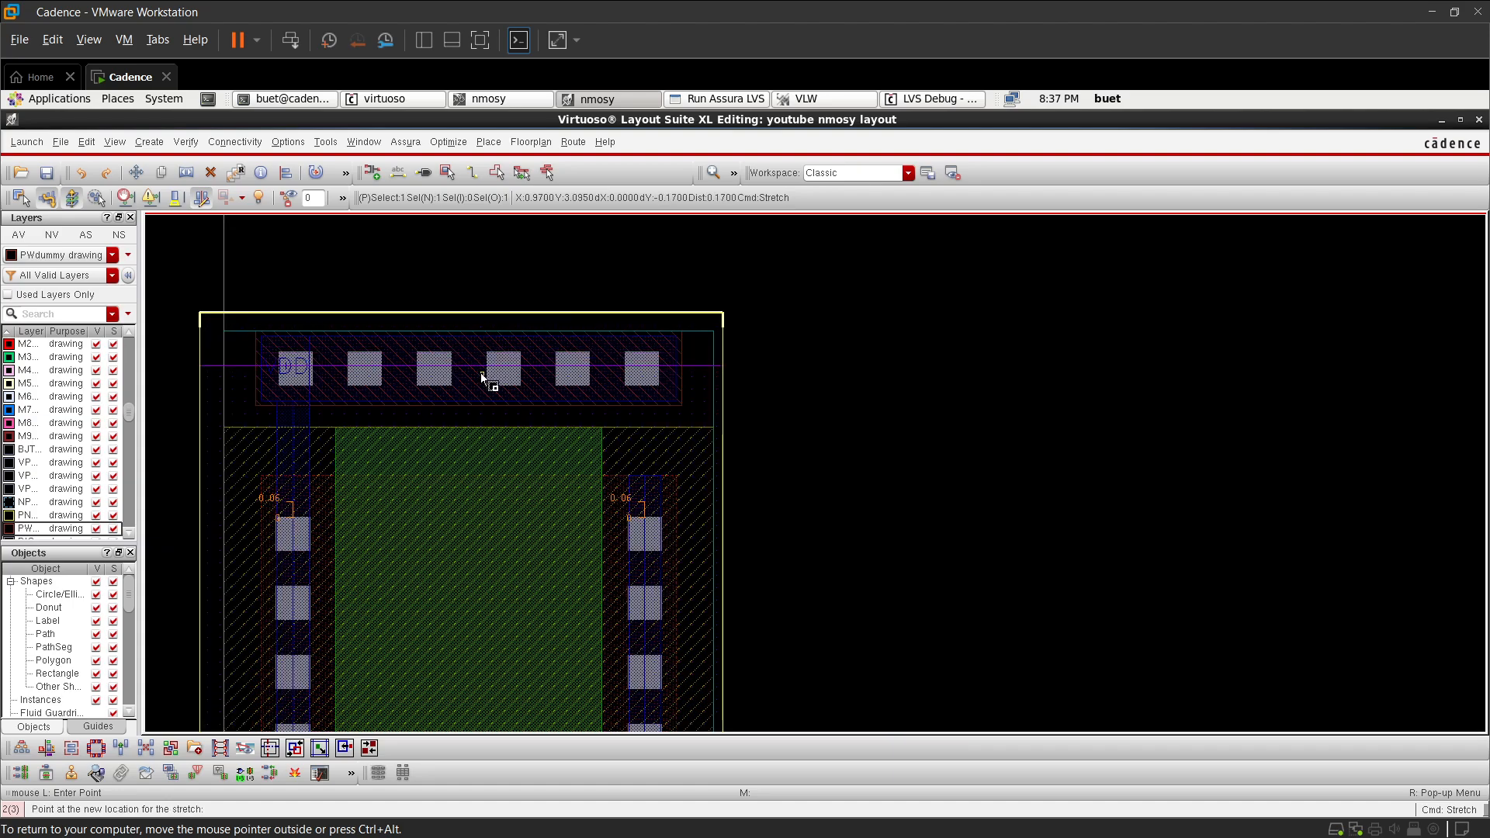
left_click(472, 423)
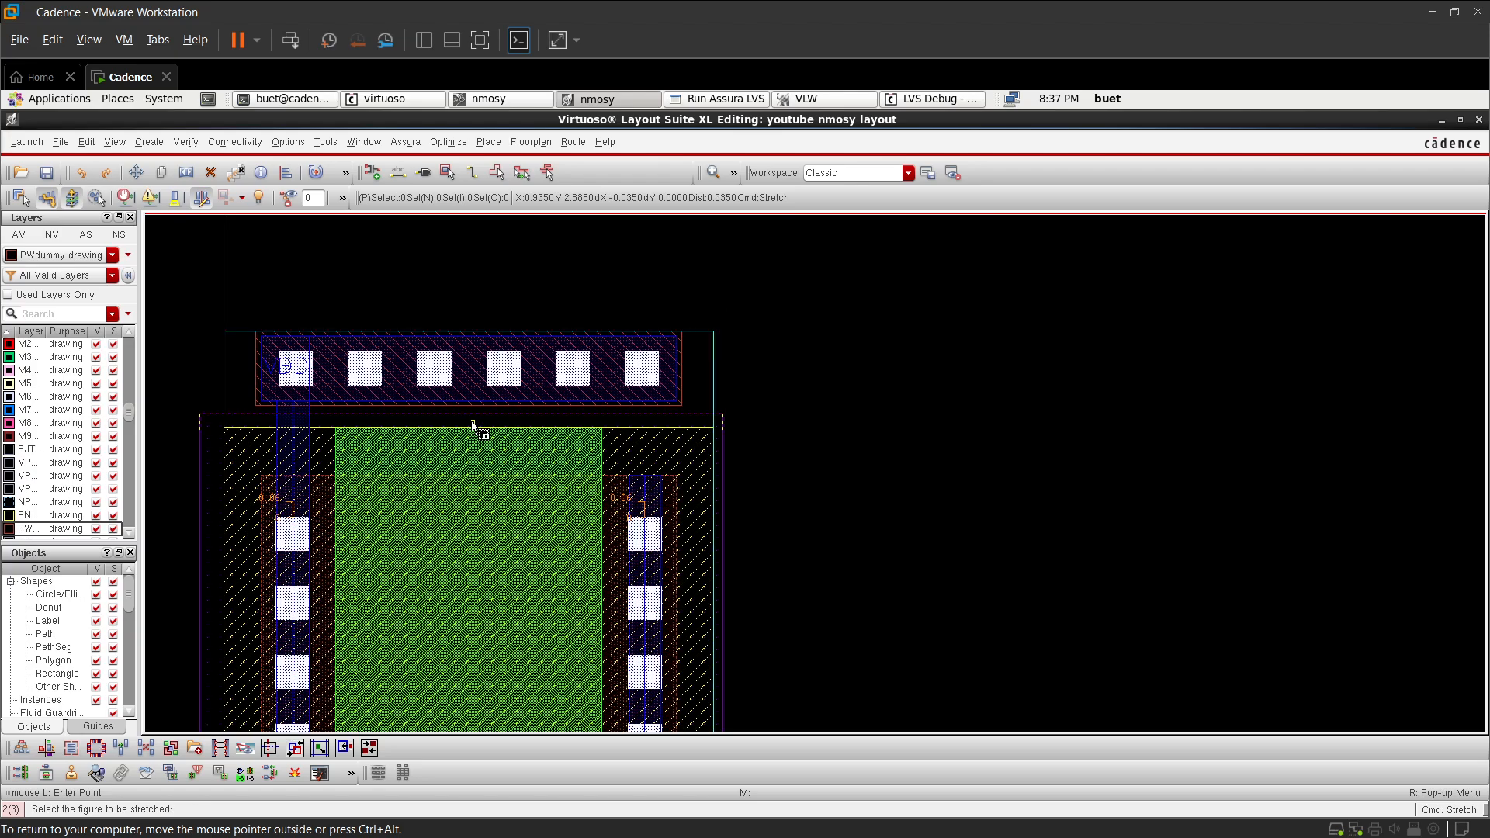
- Stretch the Nwell's lower edge up about 0.28 µm to just below the P&R boundary, and end the Stretch command
scroll(471, 423, "down", 3)
scroll(467, 565, "up", 1)
scroll(467, 564, "up", 1)
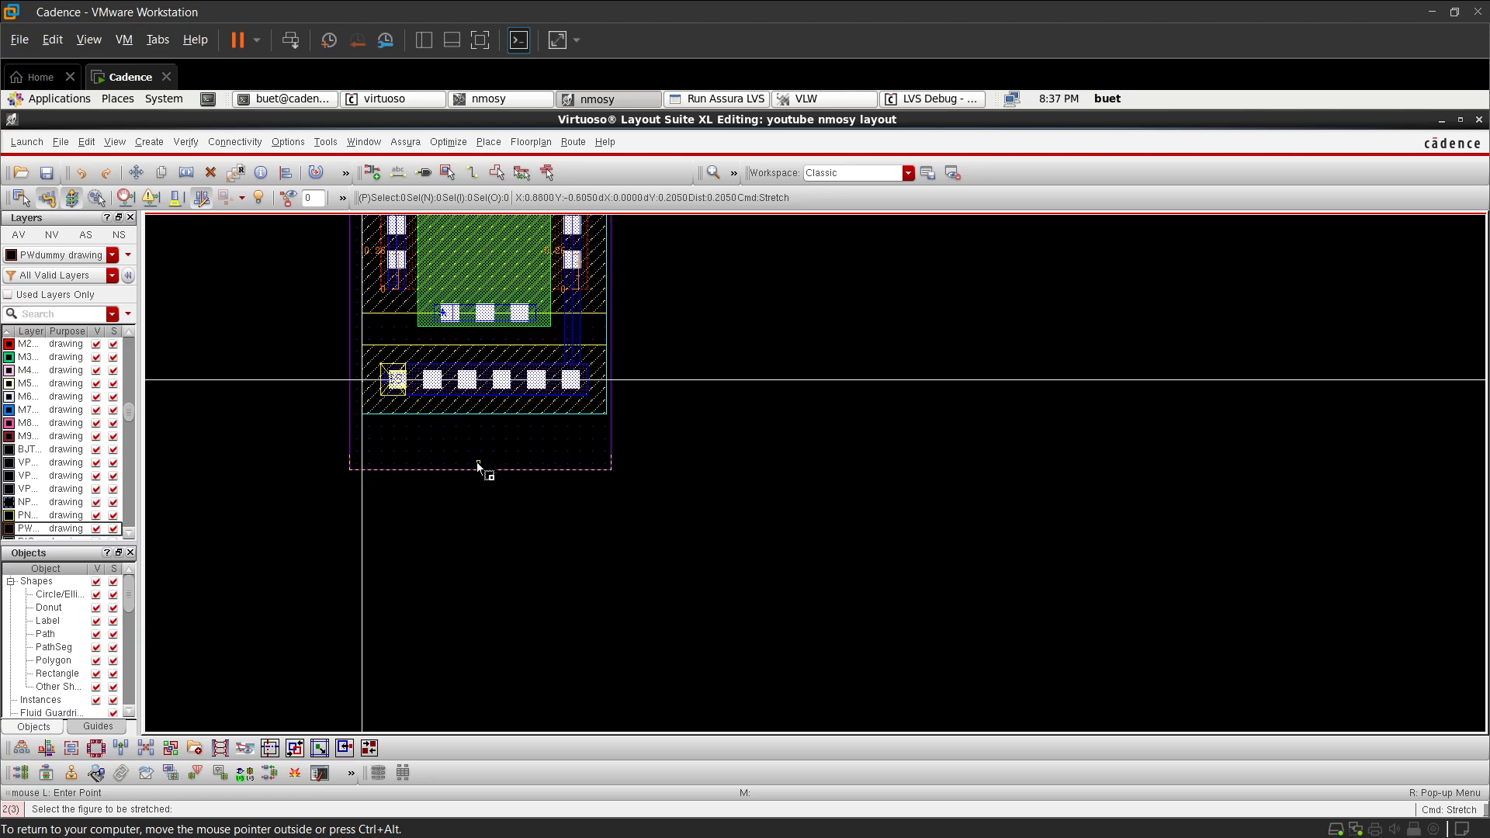
left_click(476, 470)
left_click(486, 430)
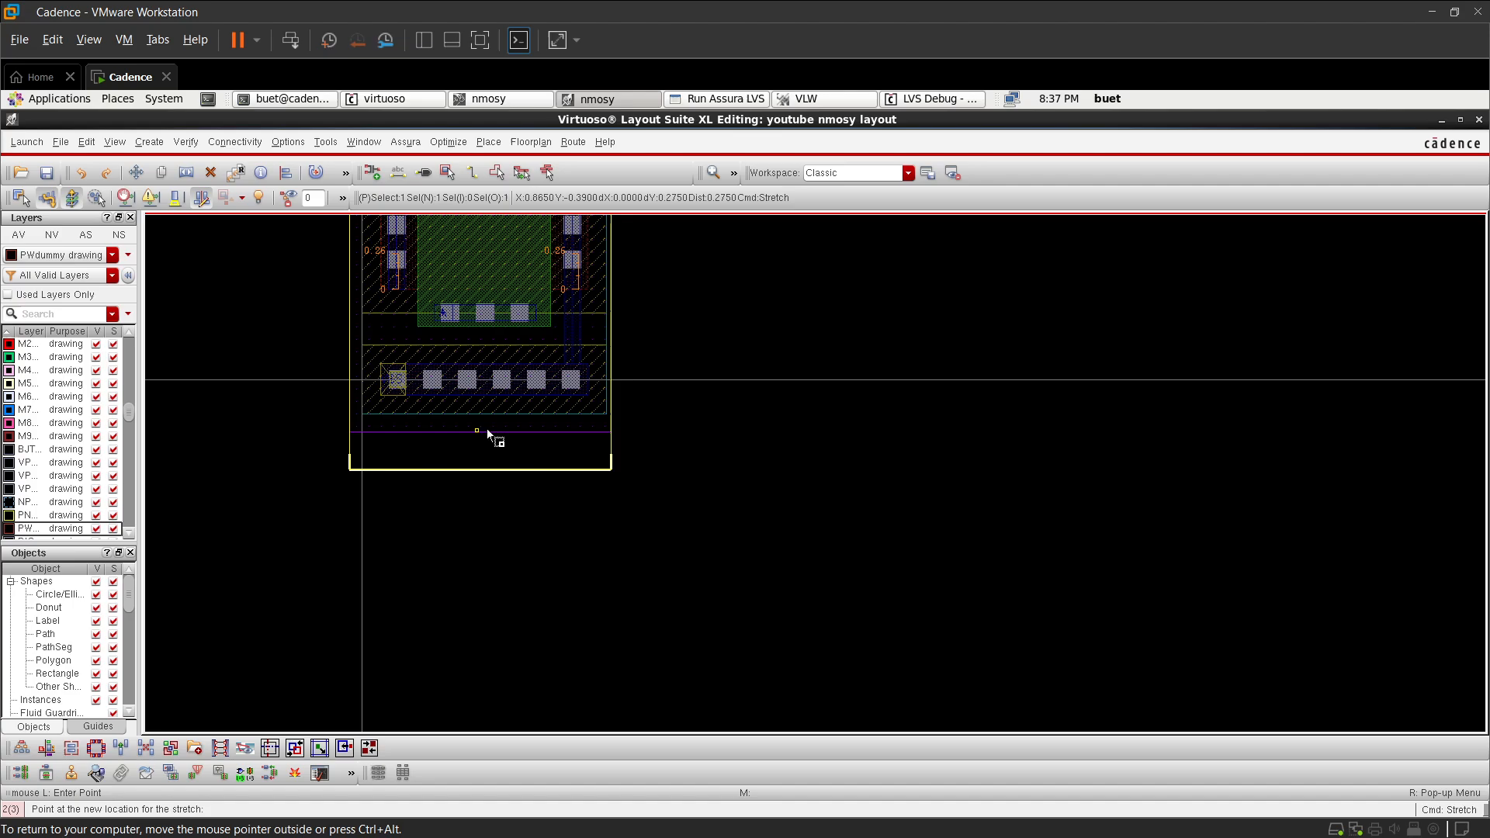
scroll(487, 447, "down", 2)
scroll(516, 380, "up", 1)
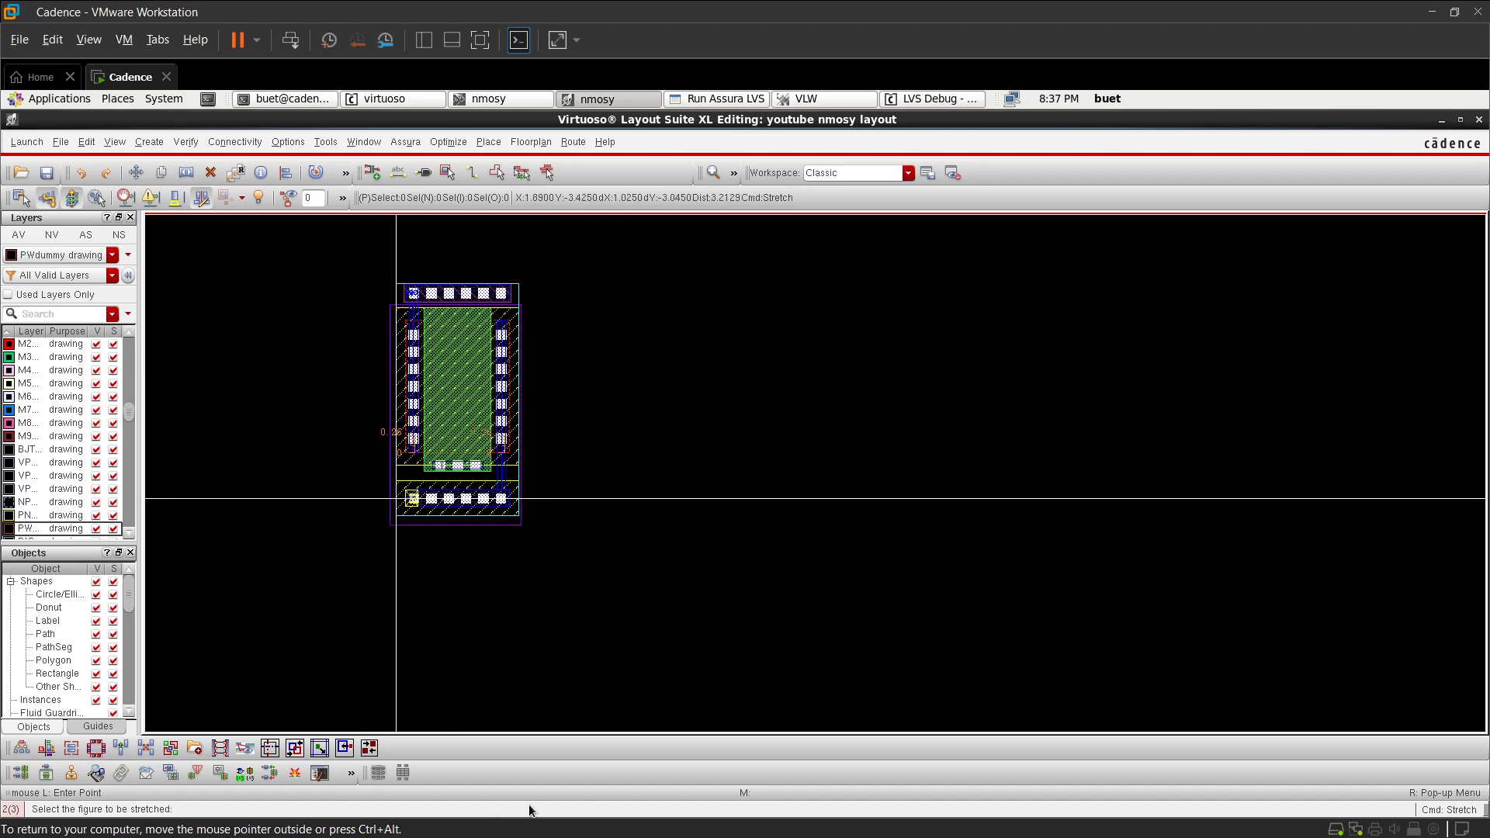
key("Escape")
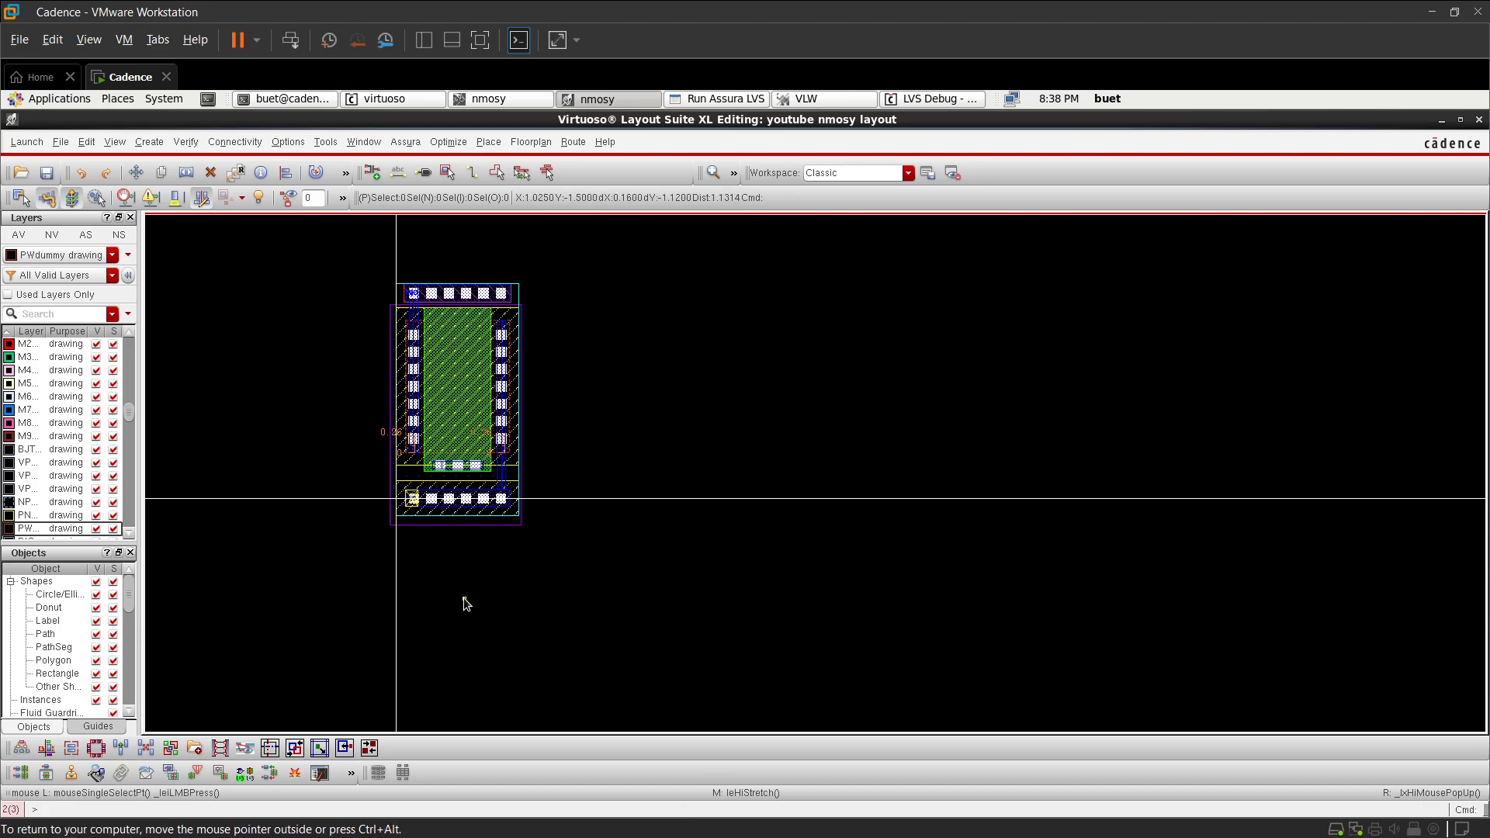
key("f")
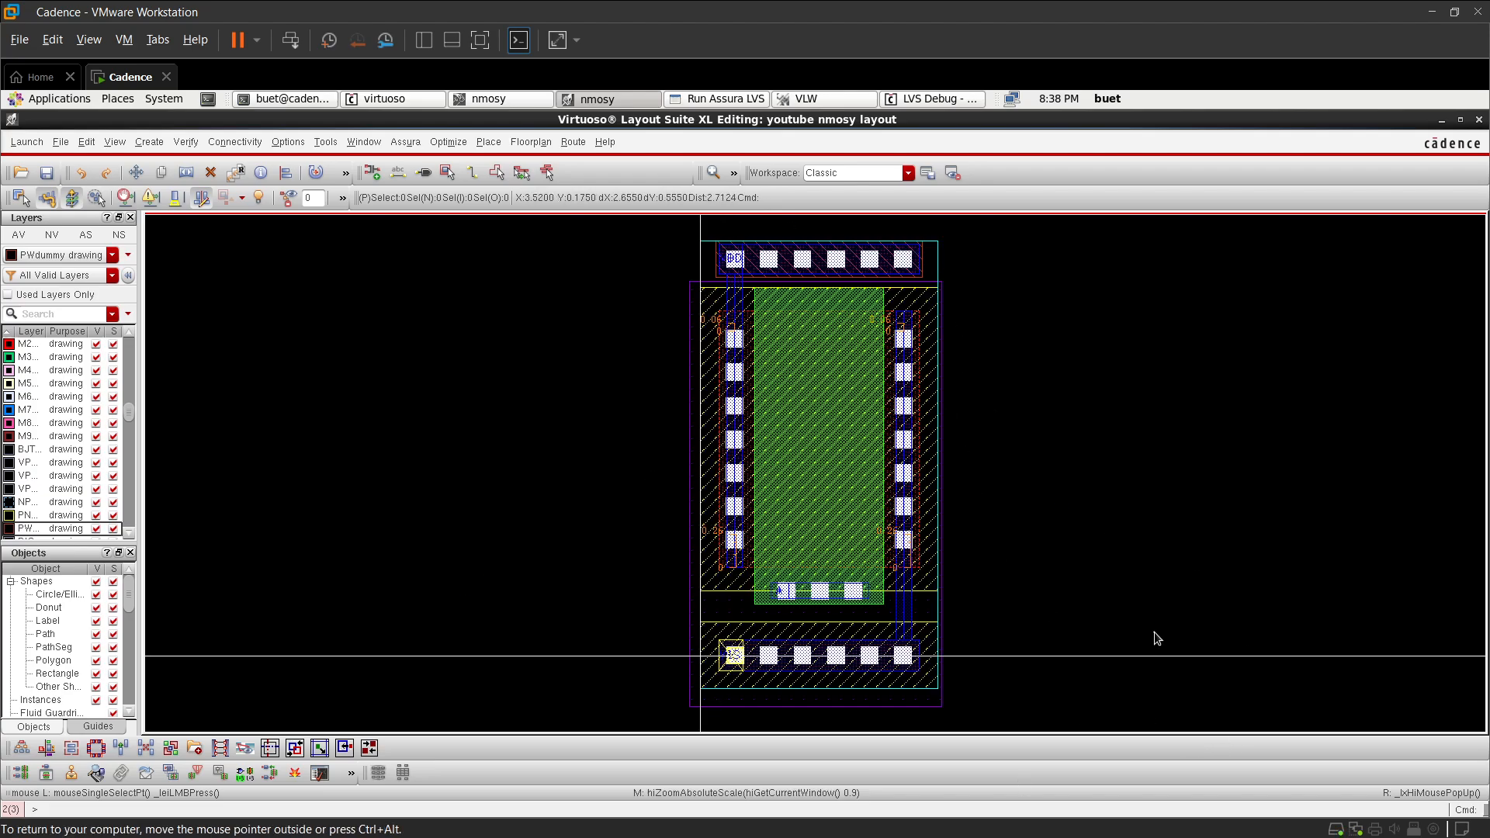
- Bring up the Run Assura LVS form and close it without starting a run
left_click(744, 99)
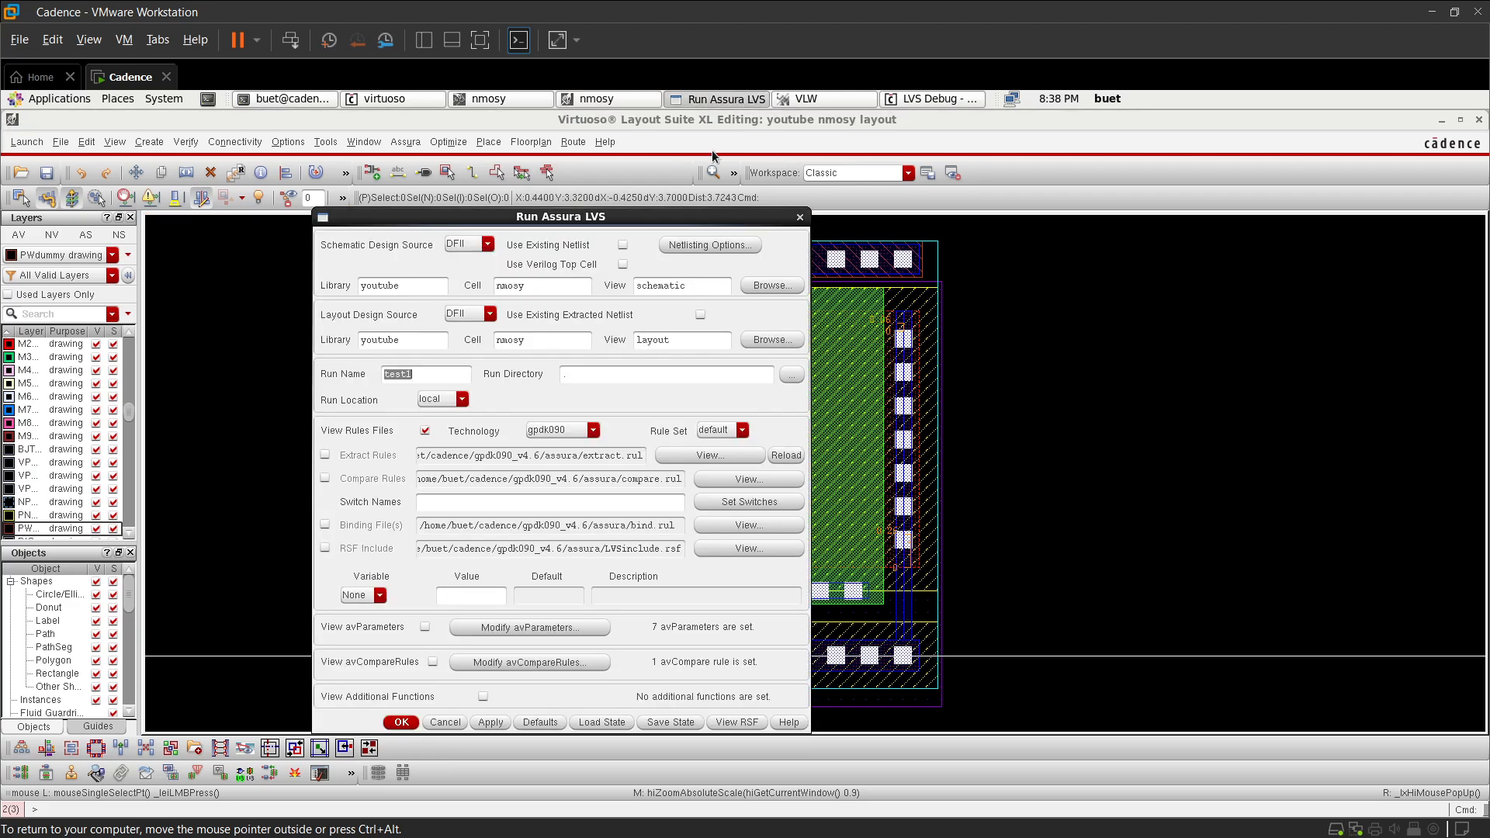
left_click(800, 216)
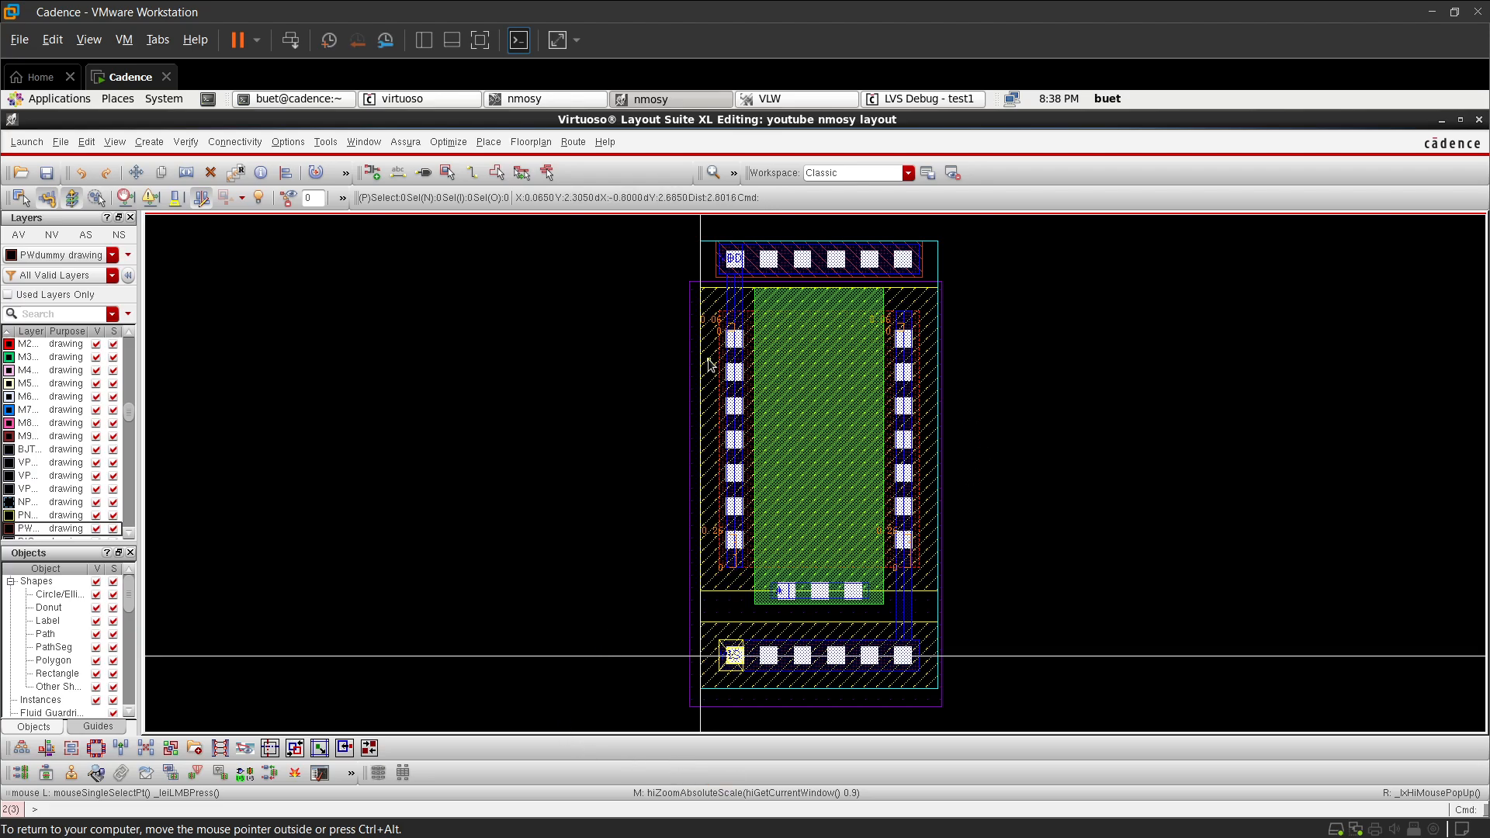
- Examine how the resized Nwell outline encloses the NMOS device and its contact rows
scroll(707, 360, "down", 1)
scroll(747, 378, "up", 1)
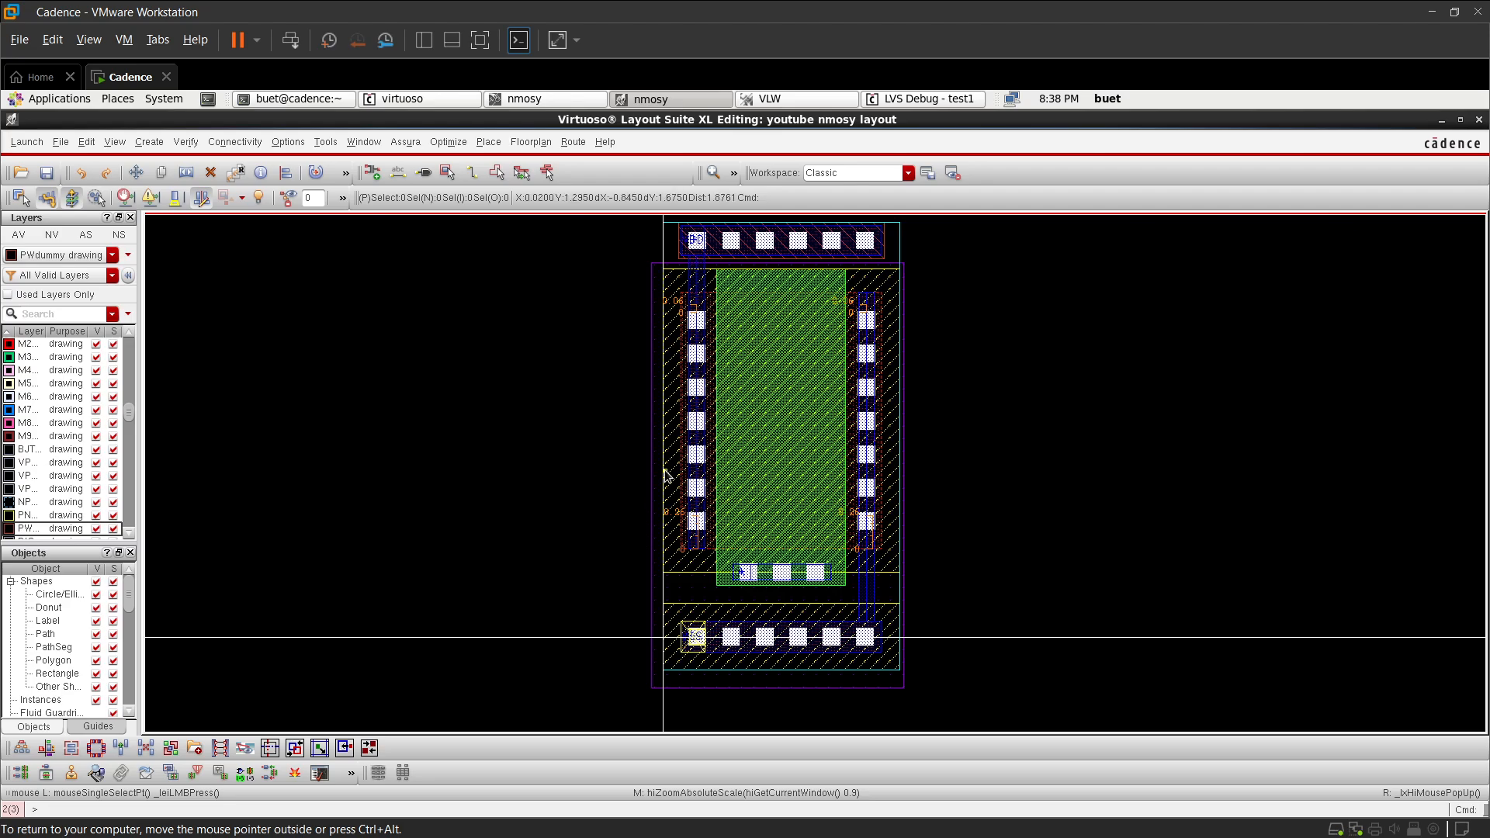
scroll(613, 545, "down", 2, "ctrl")
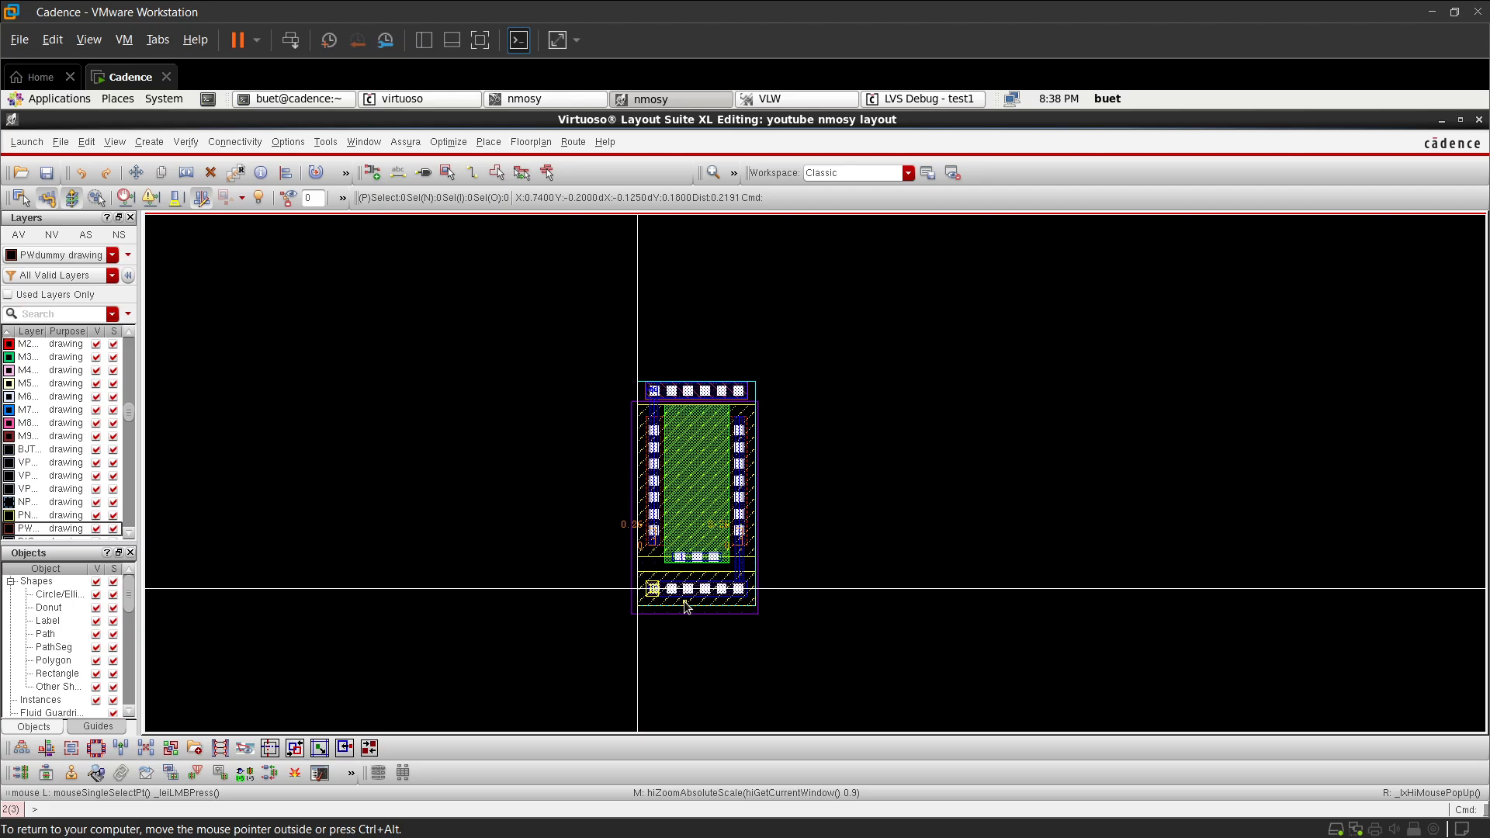
scroll(685, 448, "up", 1)
scroll(684, 449, "down", 1)
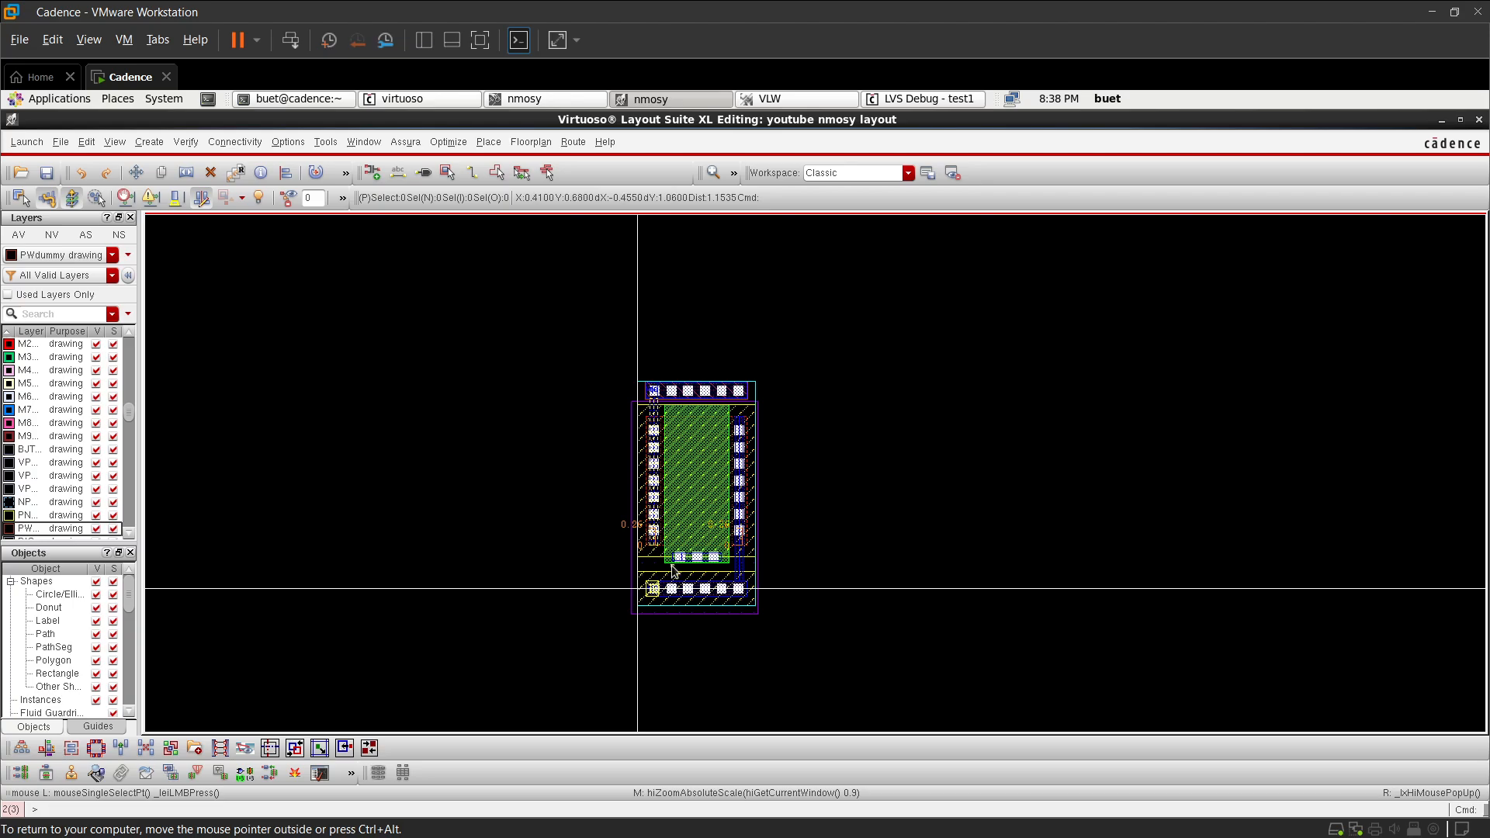
scroll(682, 661, "up", 1)
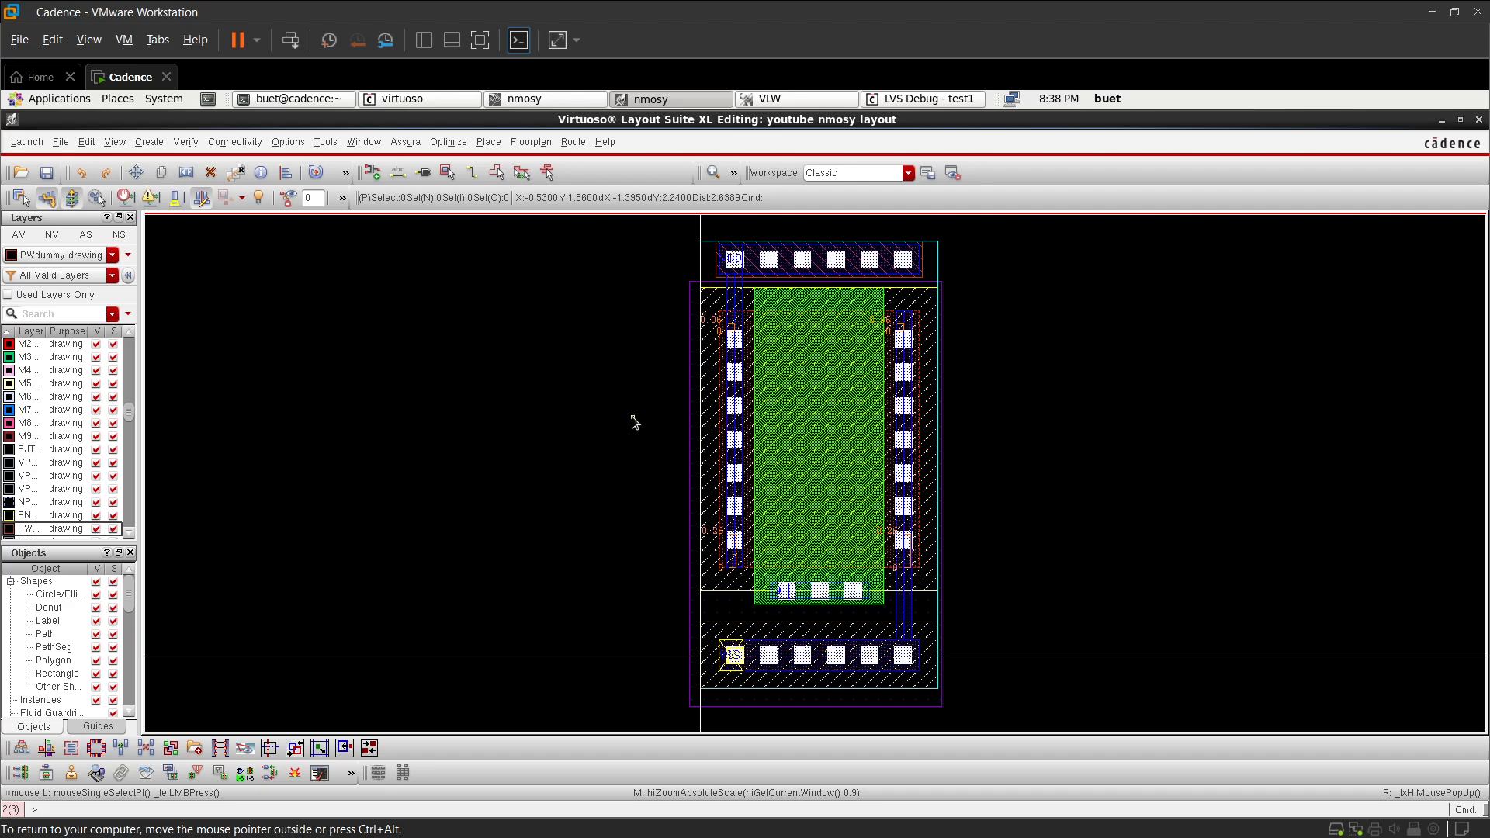
scroll(633, 417, "down", 1)
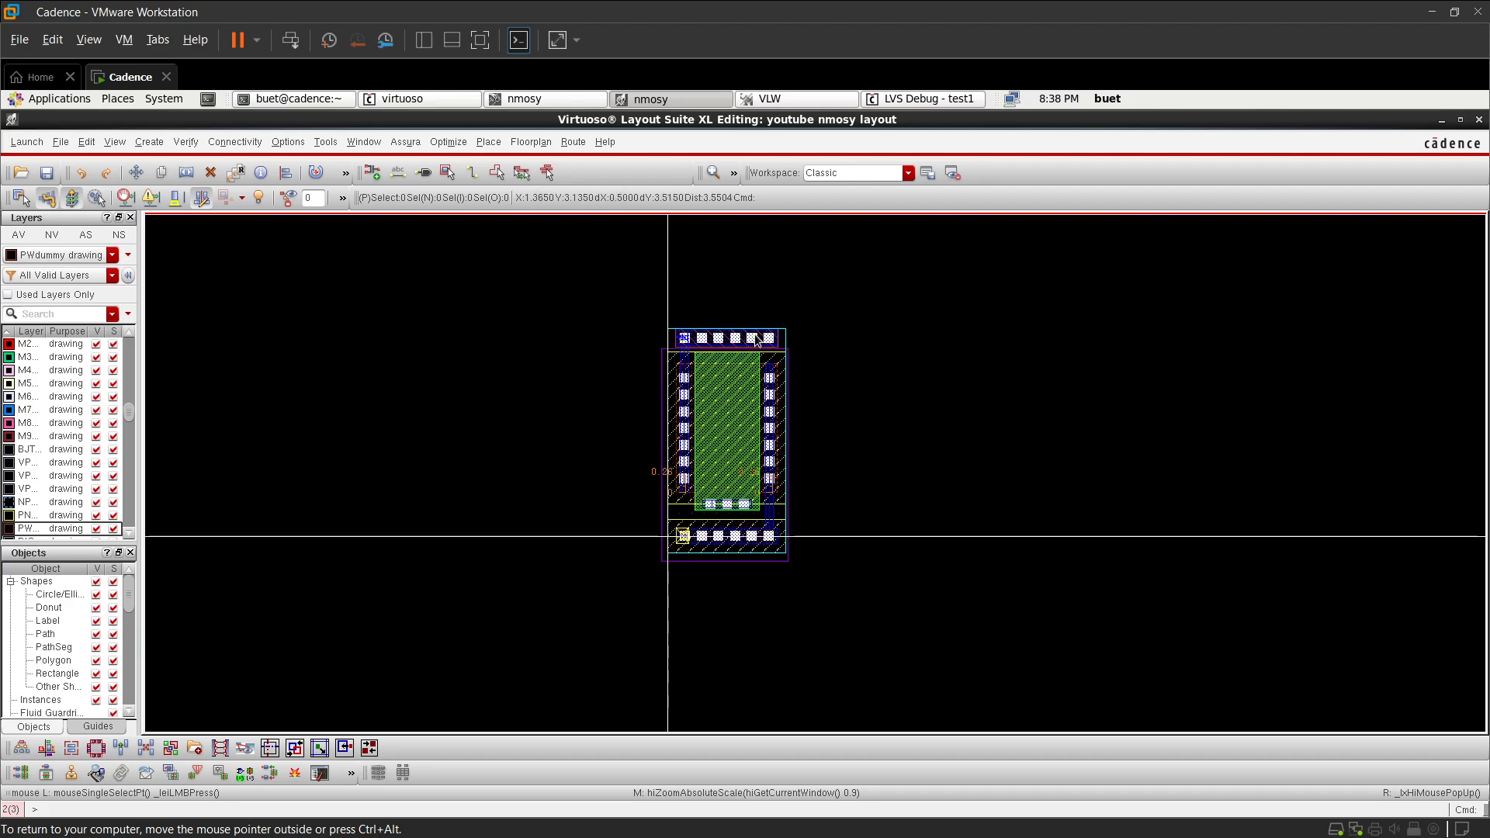
scroll(757, 335, "up", 1)
scroll(613, 345, "down", 1)
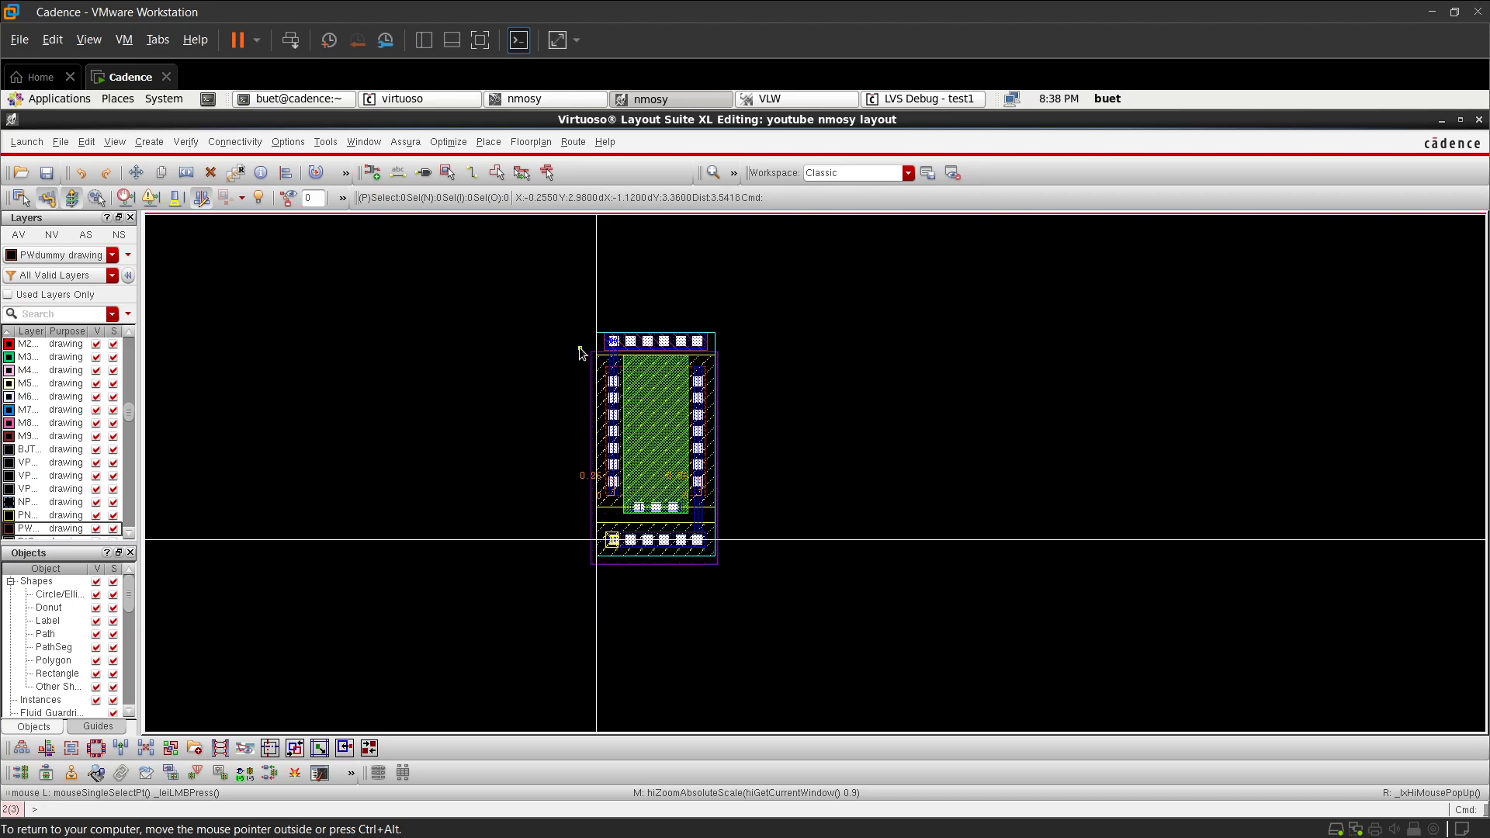
scroll(620, 557, "up", 1)
scroll(621, 560, "down", 1)
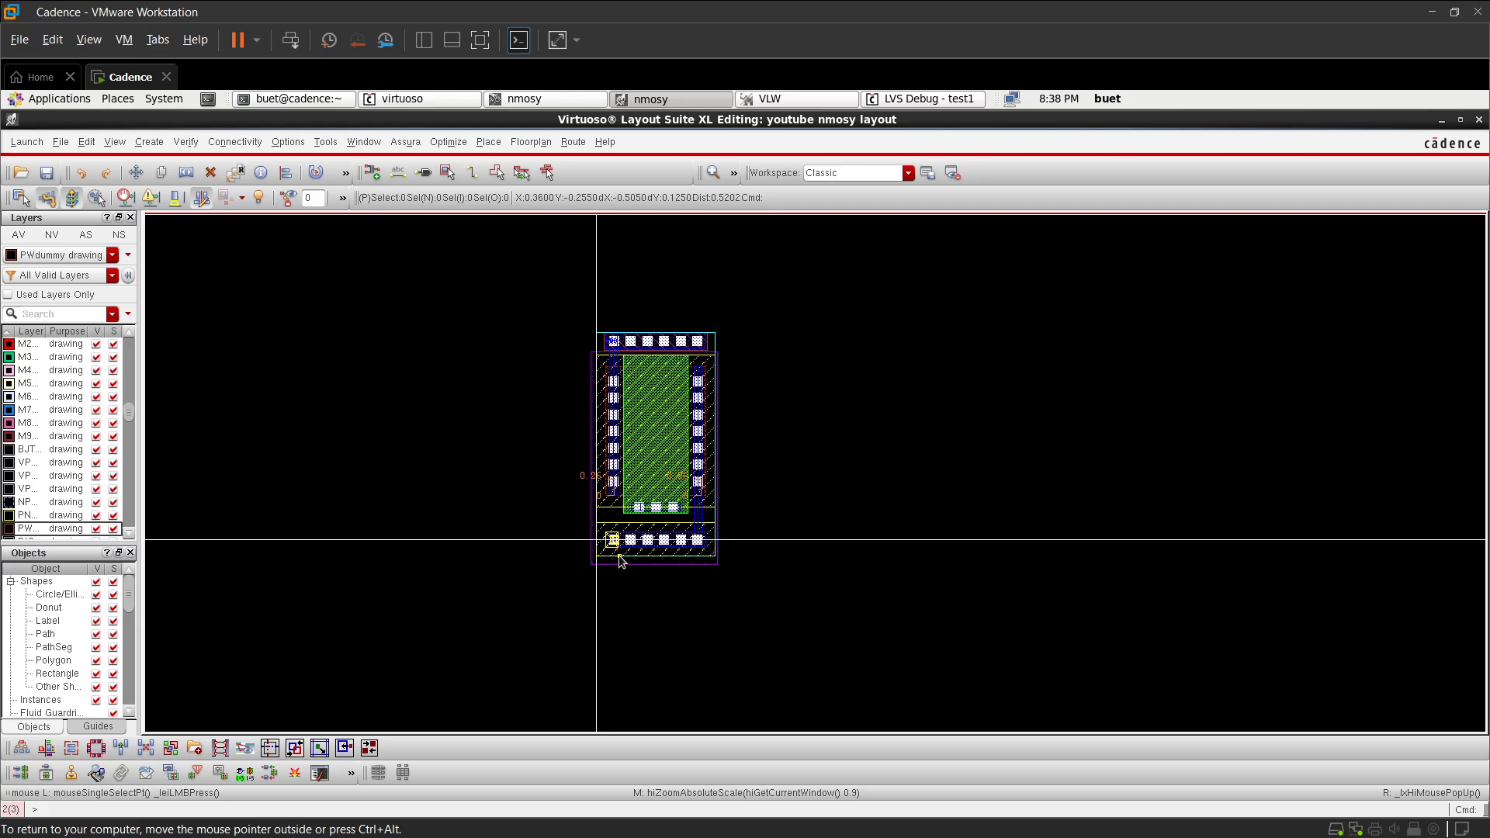